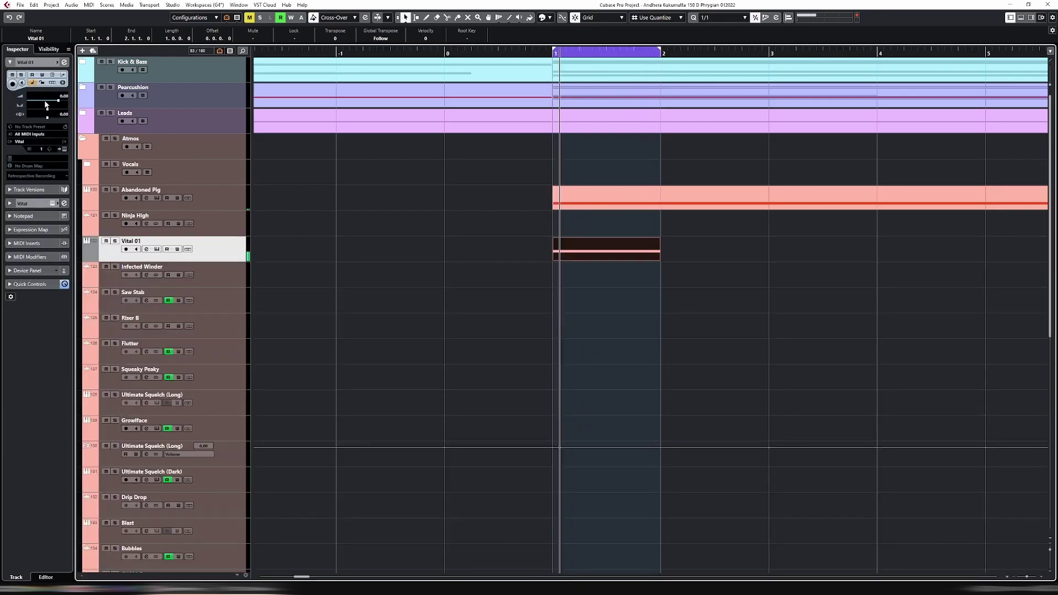
Turn down the Vital 01 track's Inspector volume and briefly check the Vital synth editor.
{"action": "left_click", "coordinate": [45, 101]}
{"action": "key", "text": "e"}
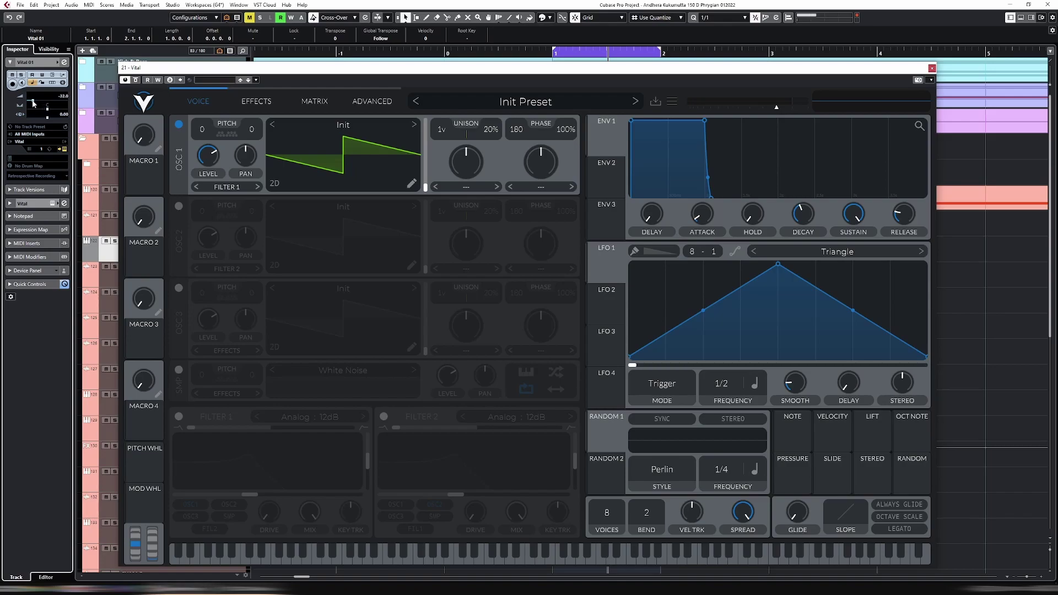
{"action": "left_click", "coordinate": [932, 68]}
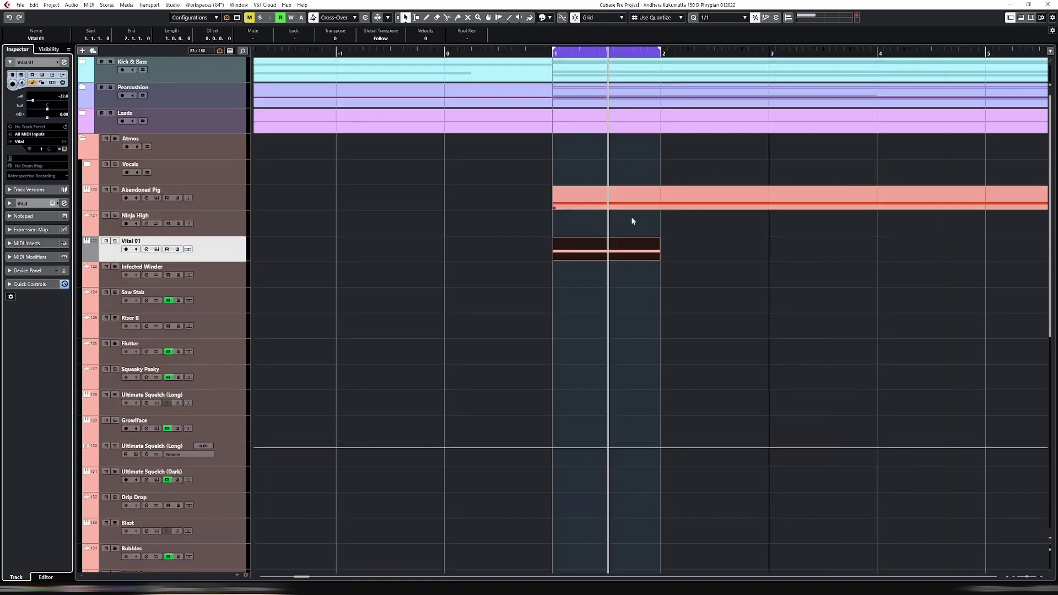
{"action": "double_click", "coordinate": [620, 254]}
Transpose the Vital 01 part's note down to D1.
{"action": "scroll", "coordinate": [621, 336], "scroll_direction": "down", "scroll_amount": 3}
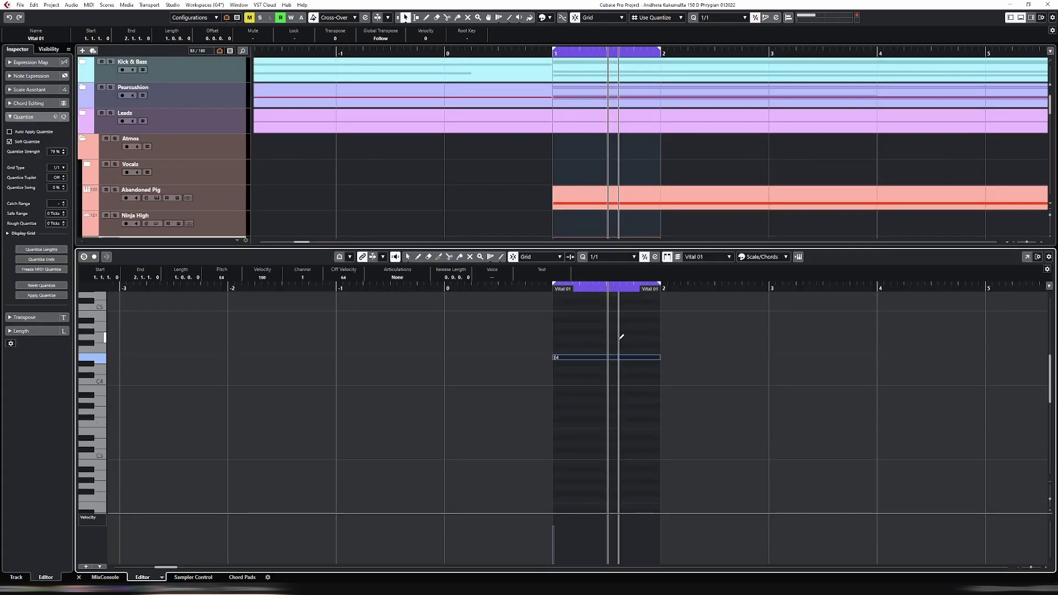
{"action": "key", "text": "shift+Down"}
{"action": "key", "text": "Down"}
{"action": "key", "text": "Down"}
{"action": "key", "text": "Up"}
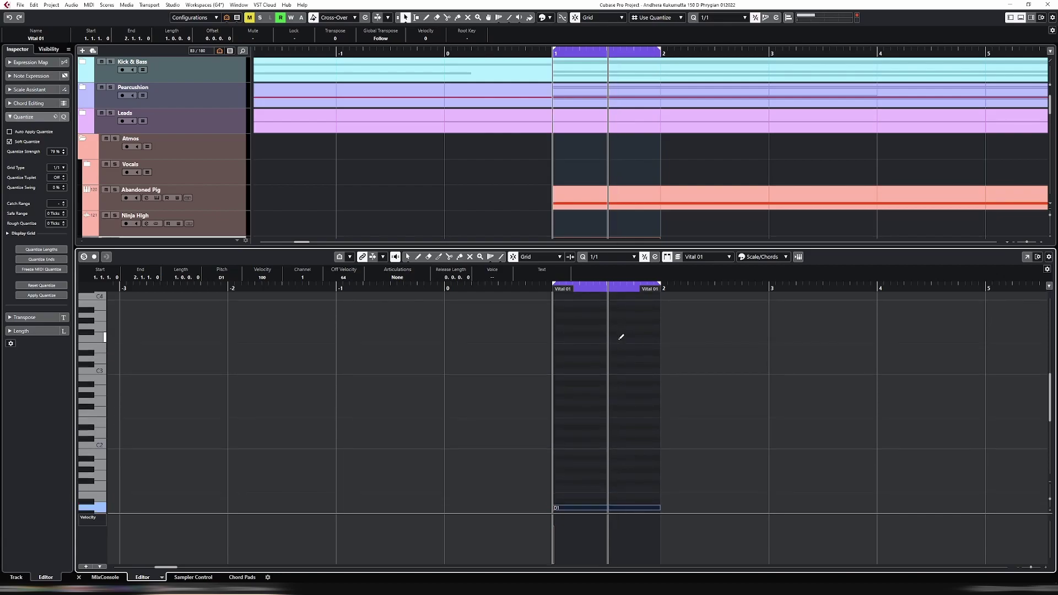
Set note quantize to 1/16 and shorten the D1 note to a sixteenth.
{"action": "key", "text": "alt+5"}
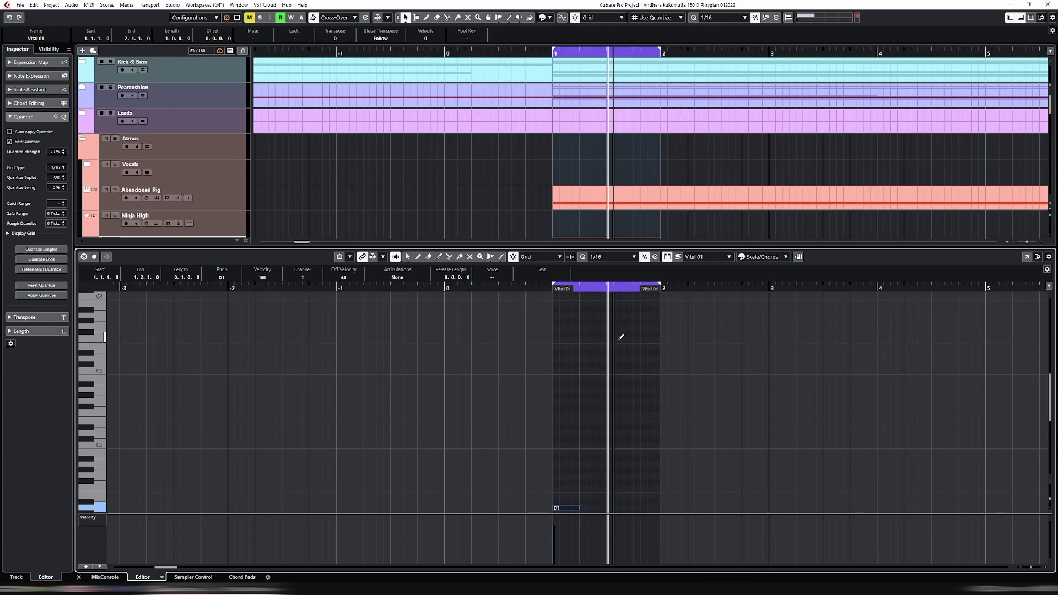
{"action": "key", "text": "h"}
{"action": "scroll", "coordinate": [620, 338], "scroll_direction": "down", "scroll_amount": 3}
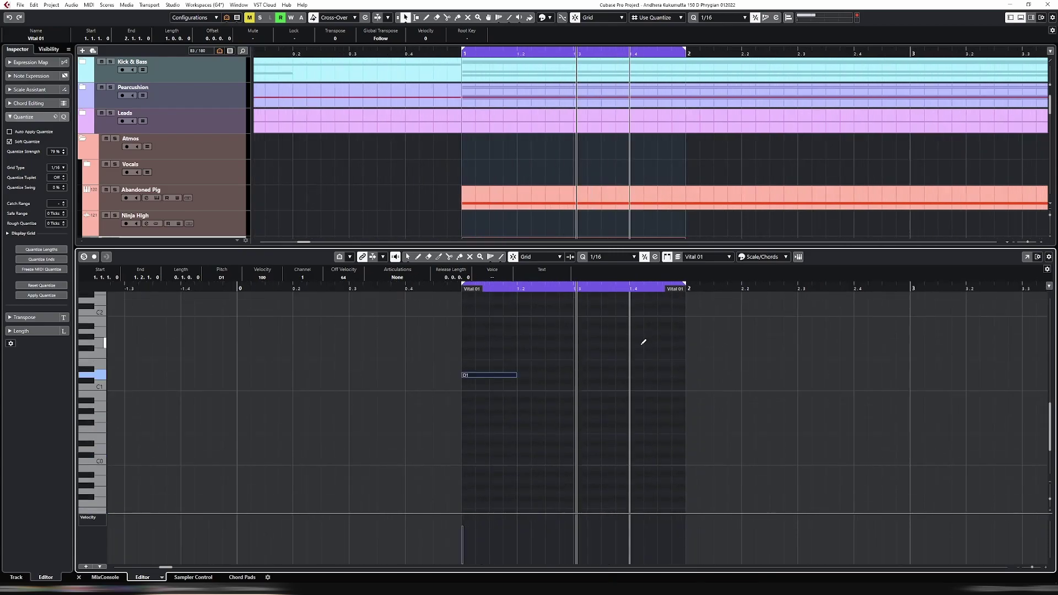
{"action": "key", "text": "ctrl+e"}
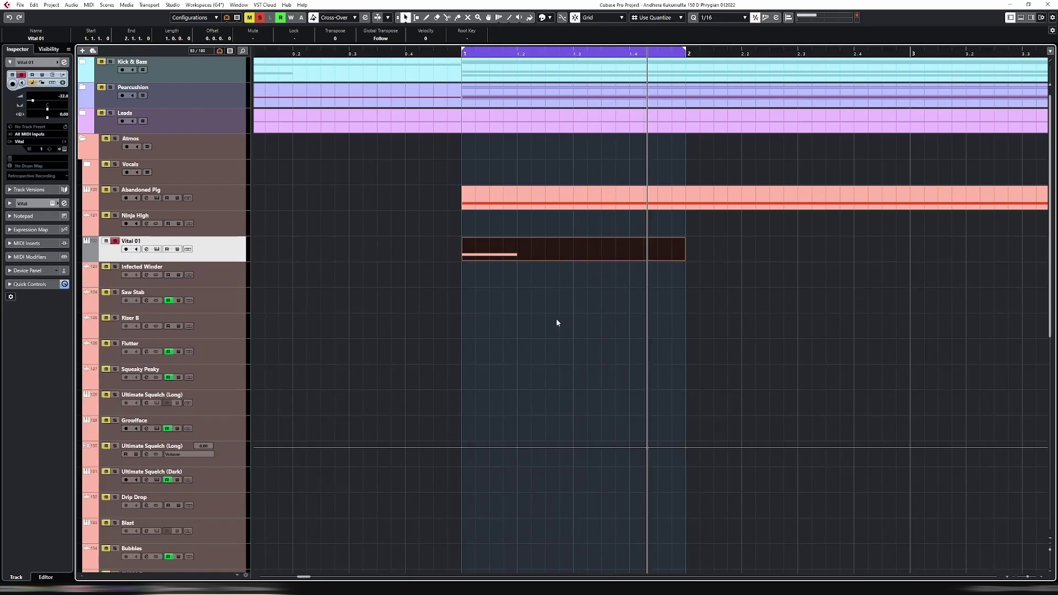
{"action": "key", "text": "alt+shift+i"}
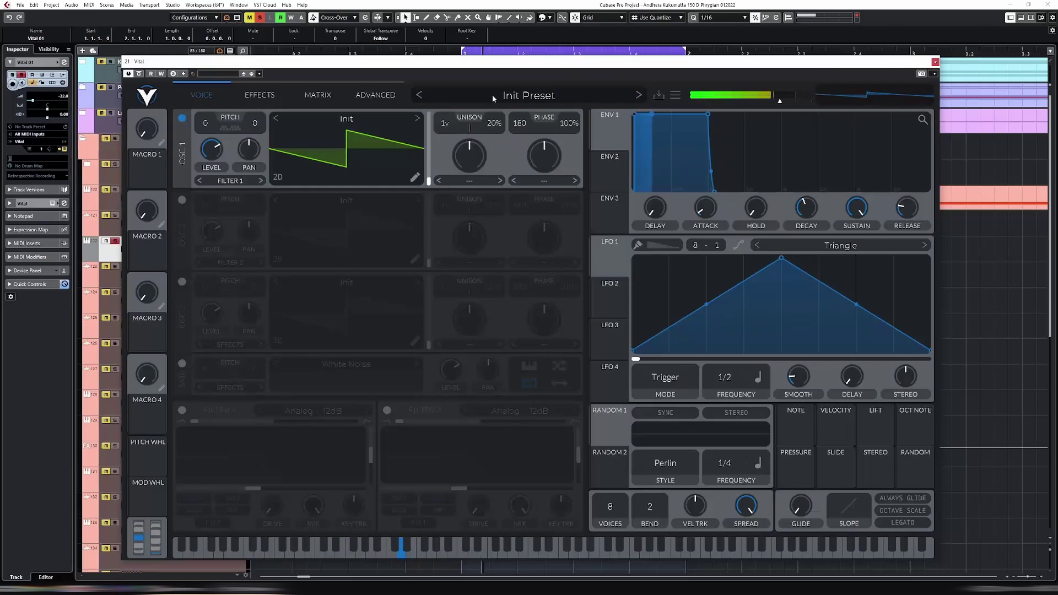
Browse Vital's adrenakrohm presets, comparing AT - ASMR Pervert and AT - Cosmic Debris.
{"action": "left_click", "coordinate": [492, 95]}
{"action": "left_click", "coordinate": [229, 448]}
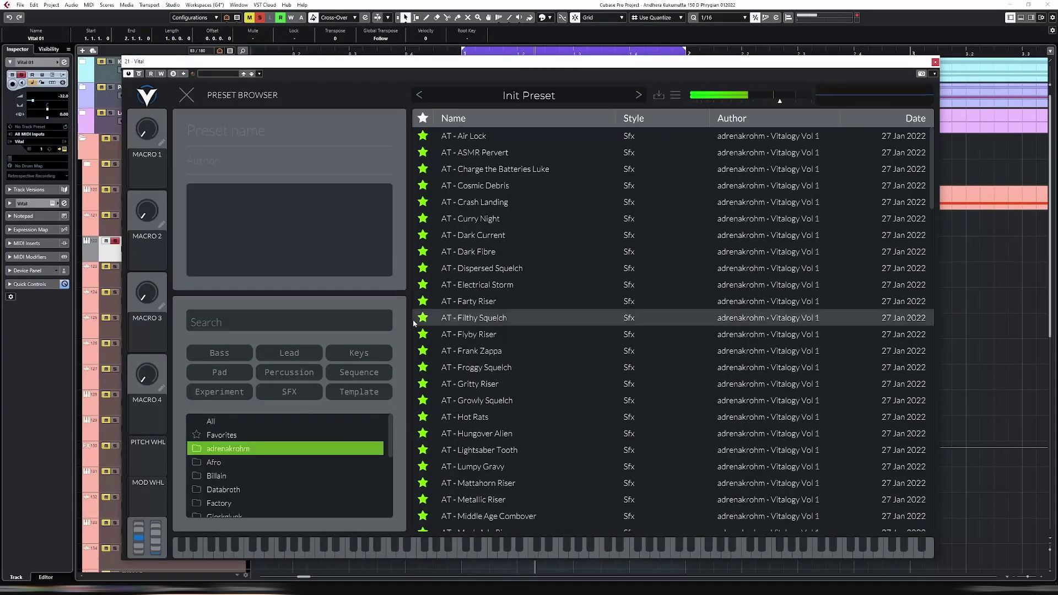
{"action": "left_click", "coordinate": [493, 151]}
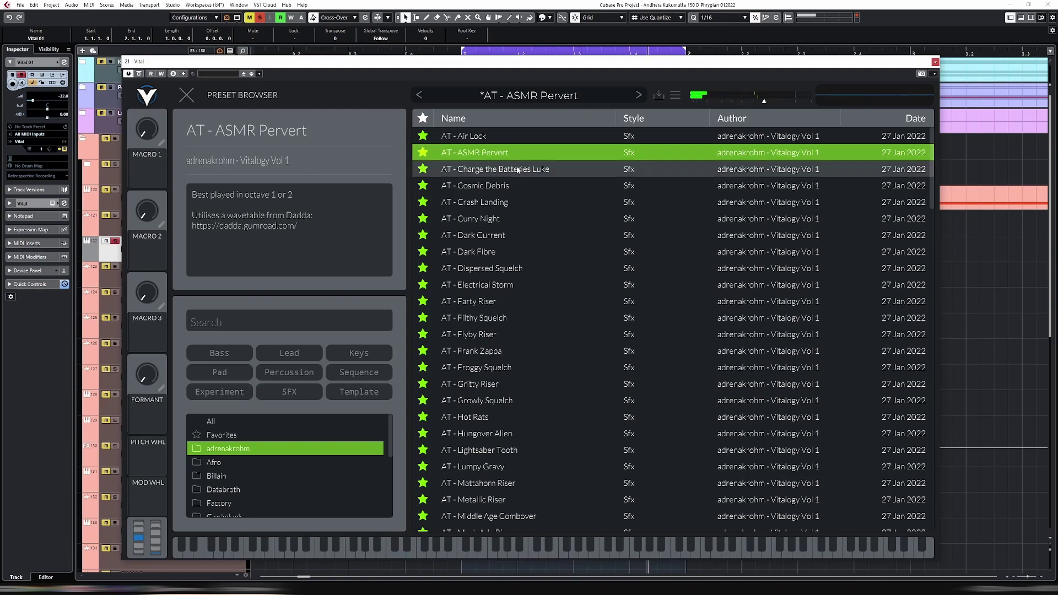
{"action": "left_click", "coordinate": [503, 186]}
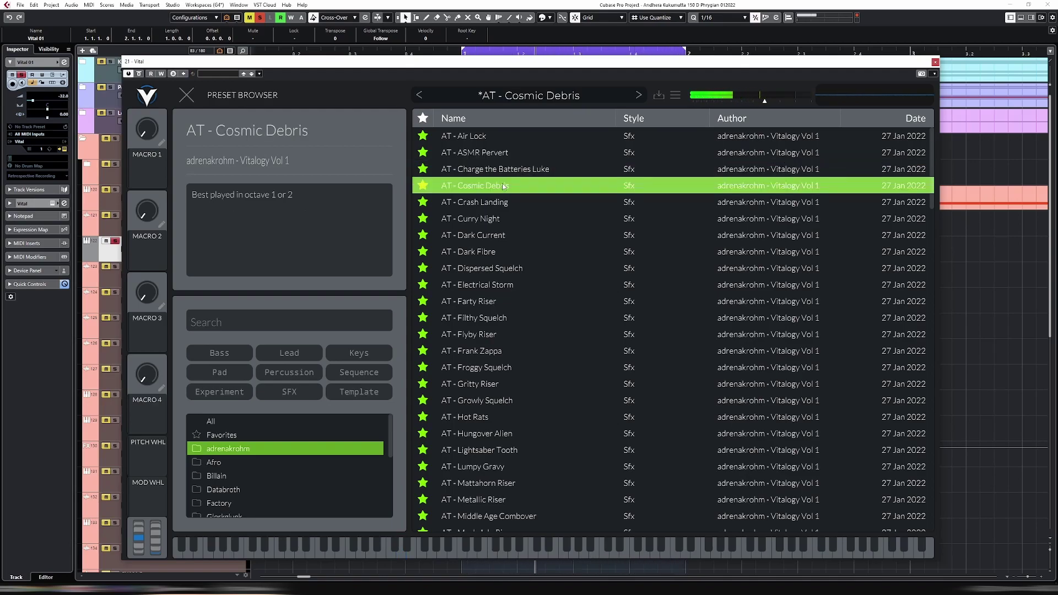
{"action": "left_click", "coordinate": [501, 151]}
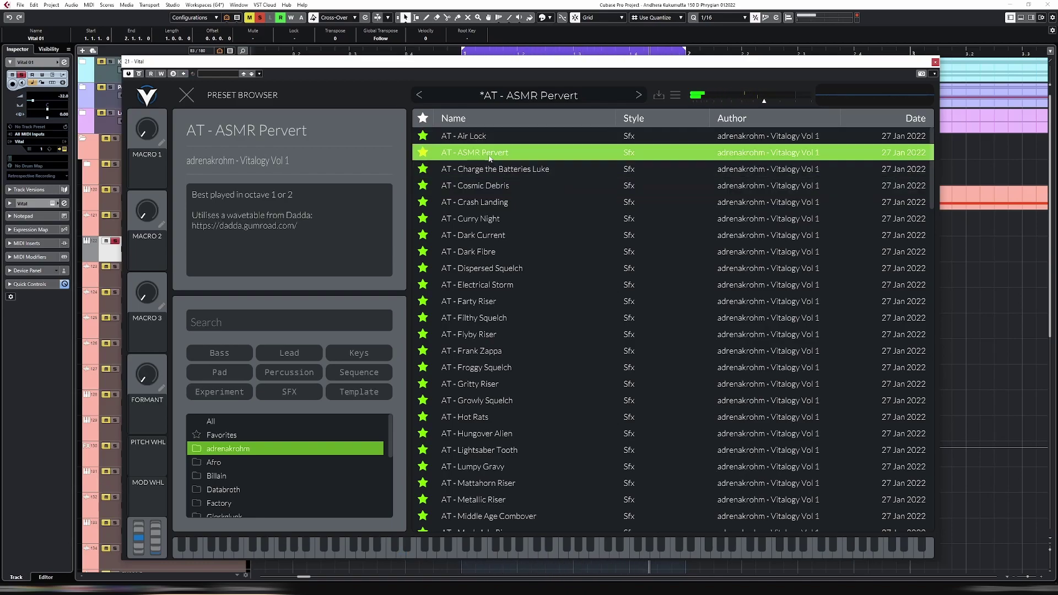
{"action": "left_click", "coordinate": [495, 187]}
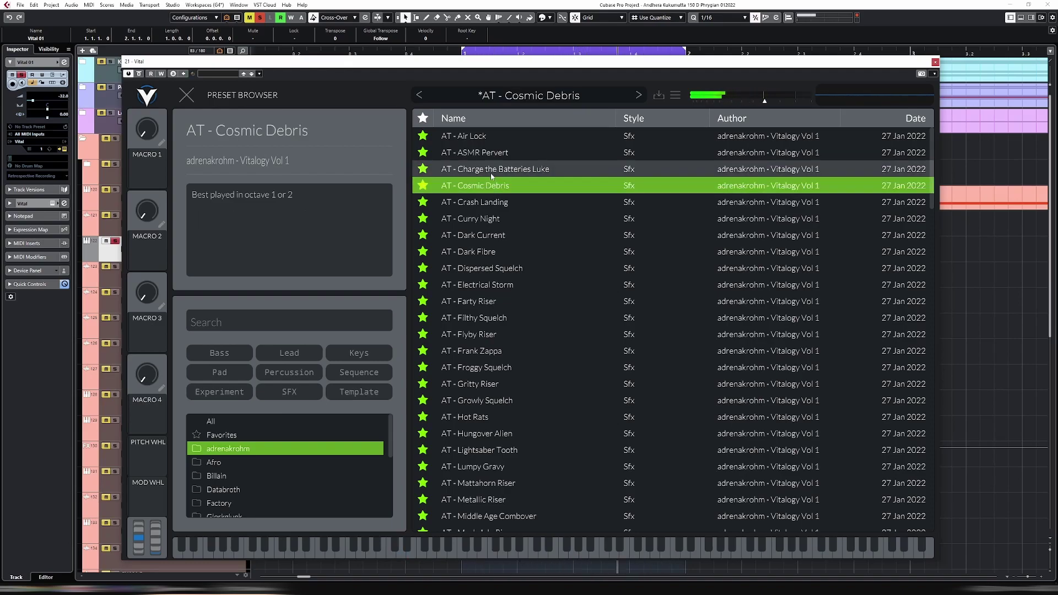
Audition Crash Landing, Curry Night, Dark Fibre, Dispersed Squelch, Electrical Storm, Hot Rats, Lightsaber Tooth, Lumpy Gravy.
{"action": "left_click", "coordinate": [484, 203]}
{"action": "left_click", "coordinate": [486, 219]}
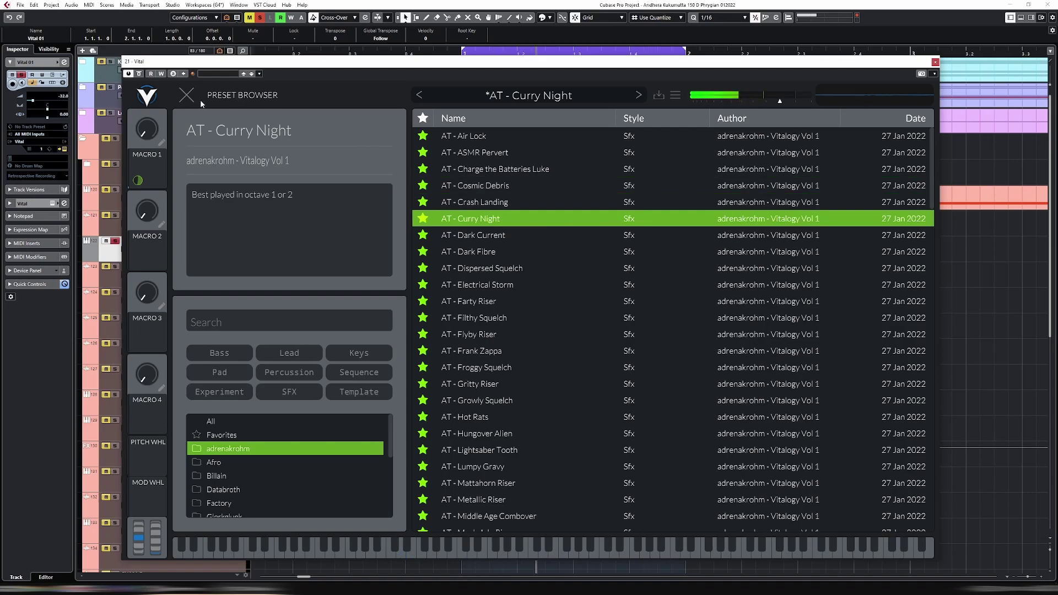
{"action": "left_click", "coordinate": [500, 252]}
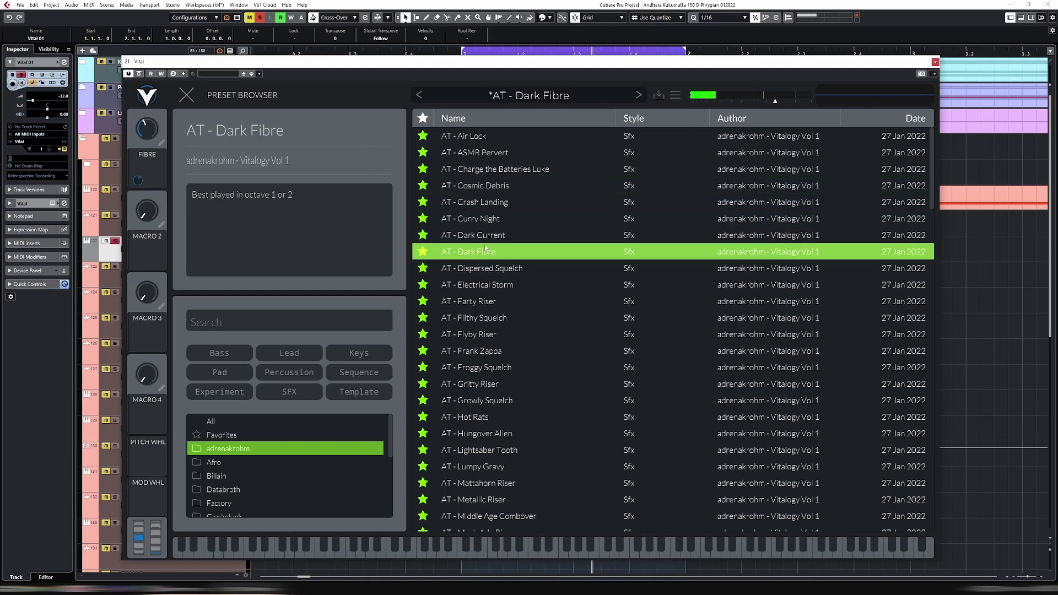
{"action": "left_click", "coordinate": [499, 269]}
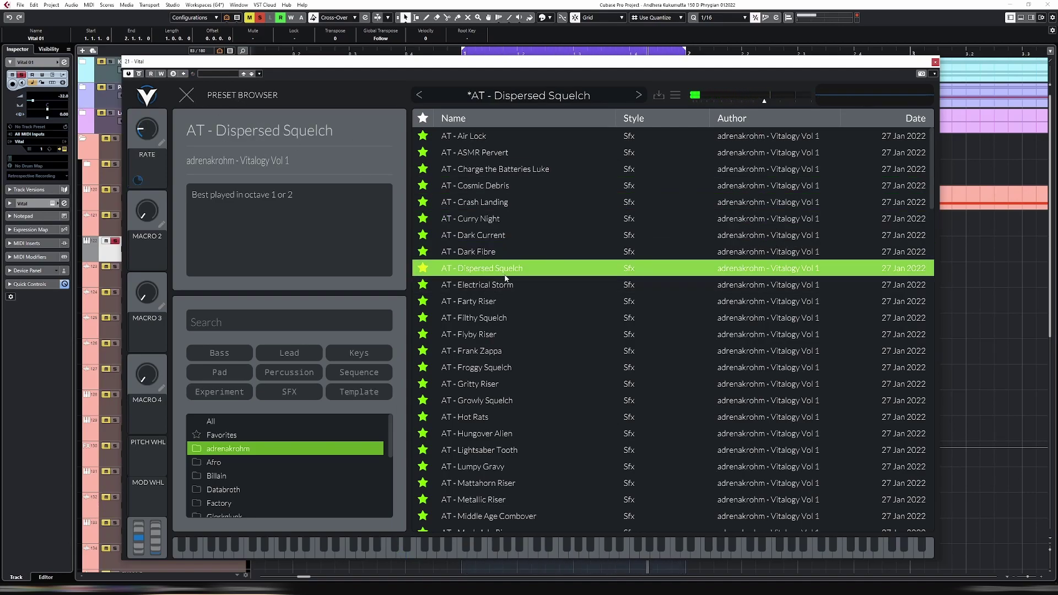
{"action": "left_click", "coordinate": [503, 286]}
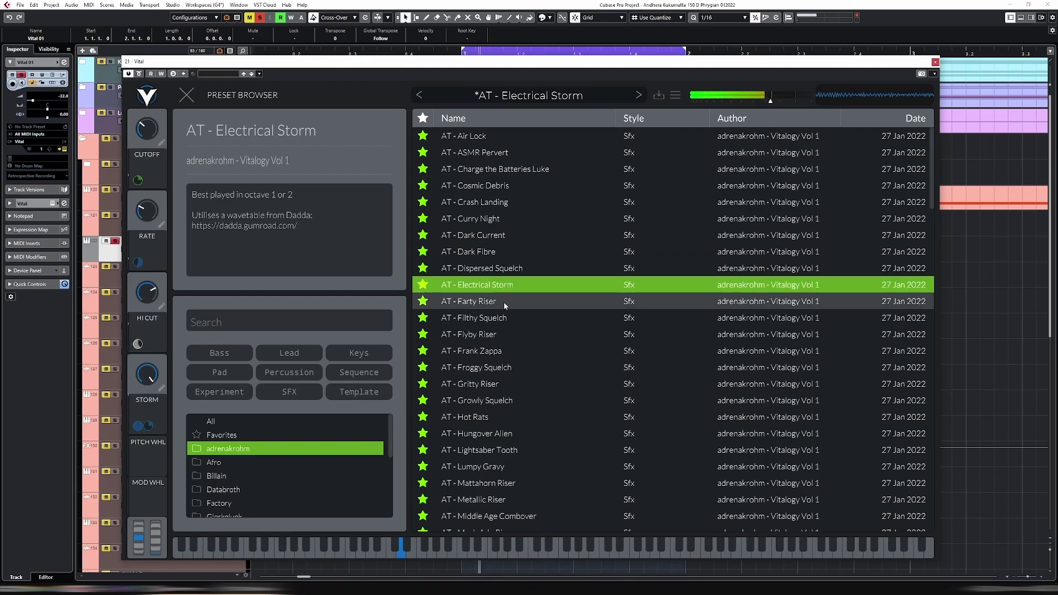
{"action": "scroll", "coordinate": [515, 307], "scroll_direction": "down", "scroll_amount": 1}
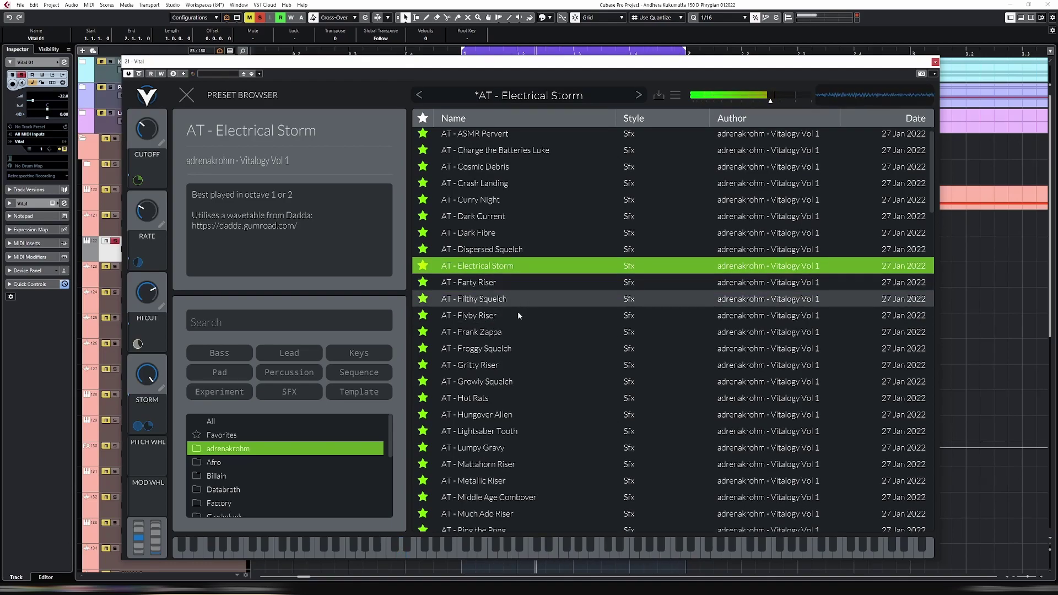
{"action": "left_click", "coordinate": [500, 397]}
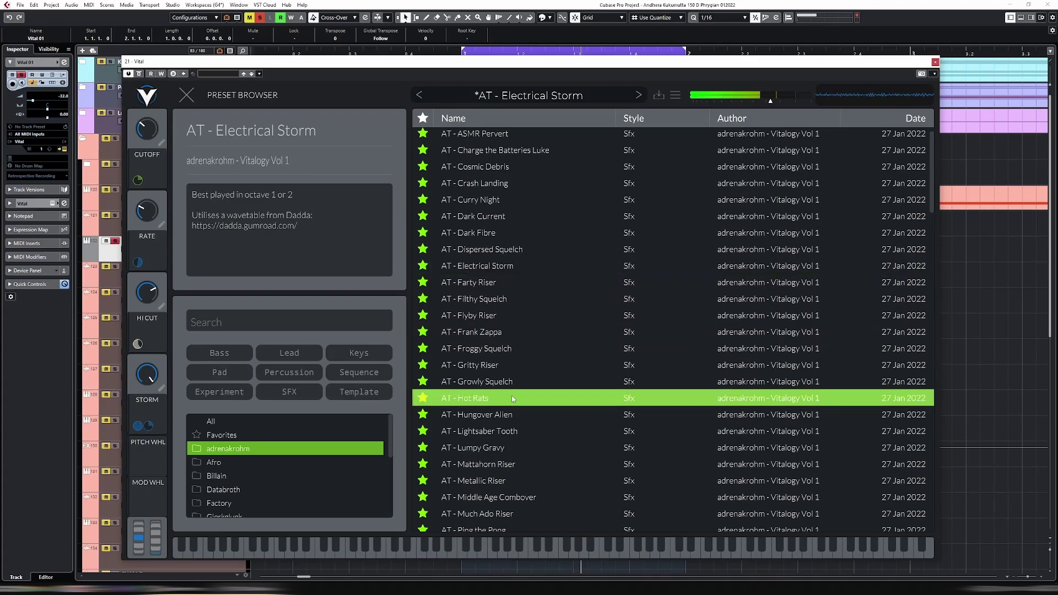
{"action": "scroll", "coordinate": [498, 369], "scroll_direction": "down", "scroll_amount": 3}
{"action": "left_click", "coordinate": [503, 374]}
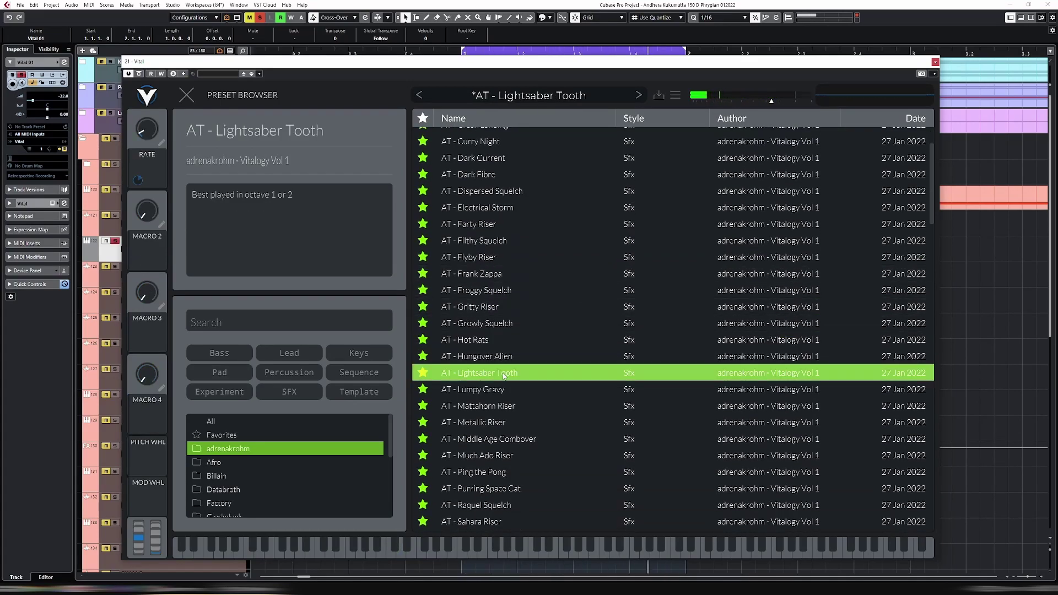
{"action": "left_click", "coordinate": [503, 390]}
Audition Metallic Riser through Watery Bottom, then load AT - ASMR Pervert.
{"action": "scroll", "coordinate": [516, 375], "scroll_direction": "down", "scroll_amount": 2}
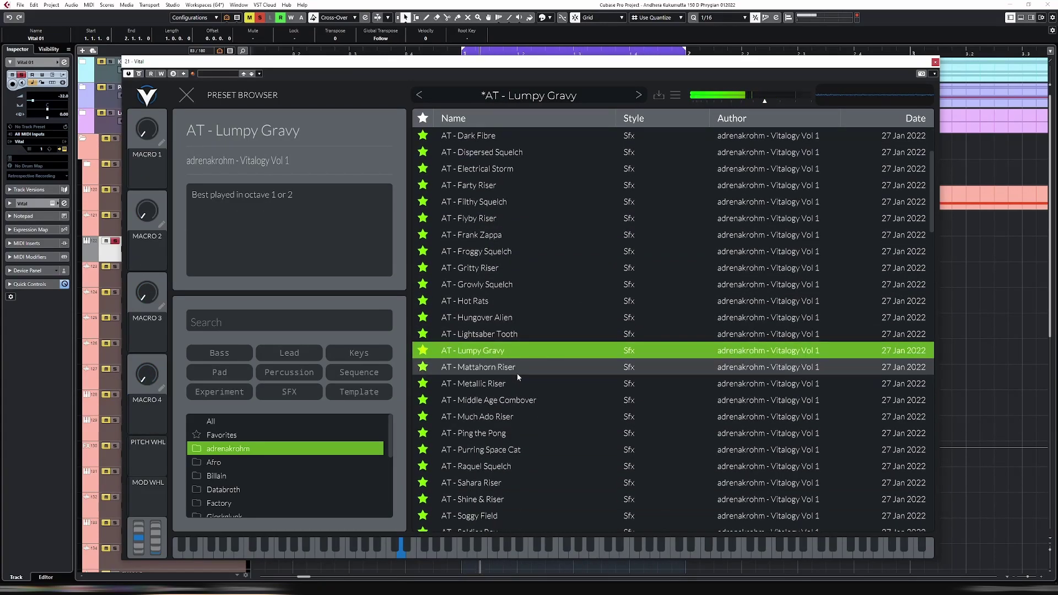
{"action": "scroll", "coordinate": [523, 374], "scroll_direction": "down", "scroll_amount": 1}
{"action": "left_click", "coordinate": [522, 370]}
{"action": "left_click", "coordinate": [521, 384]}
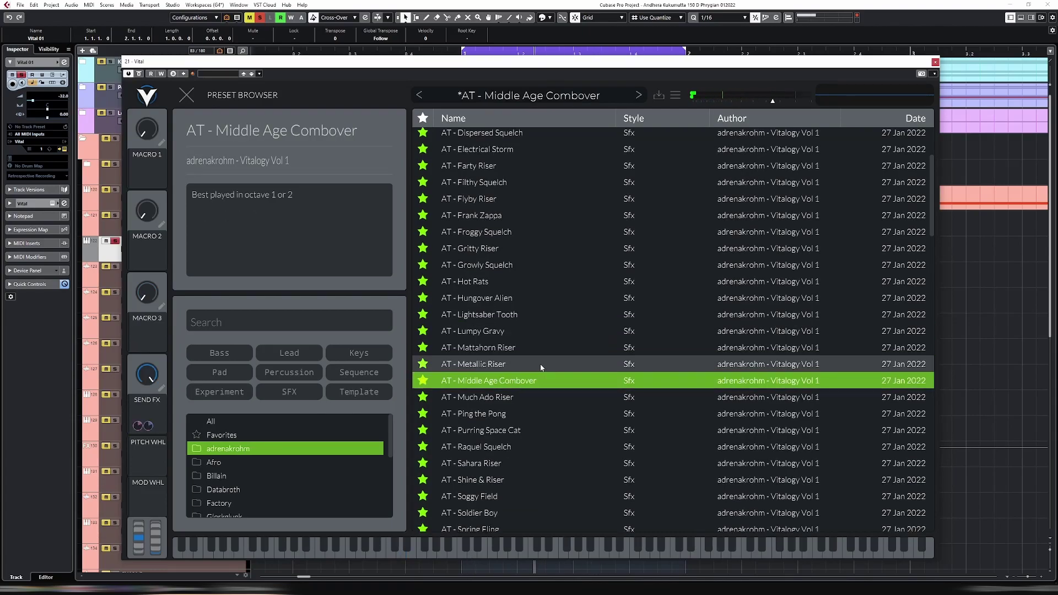
{"action": "scroll", "coordinate": [541, 367], "scroll_direction": "down", "scroll_amount": 2}
{"action": "left_click", "coordinate": [534, 375]}
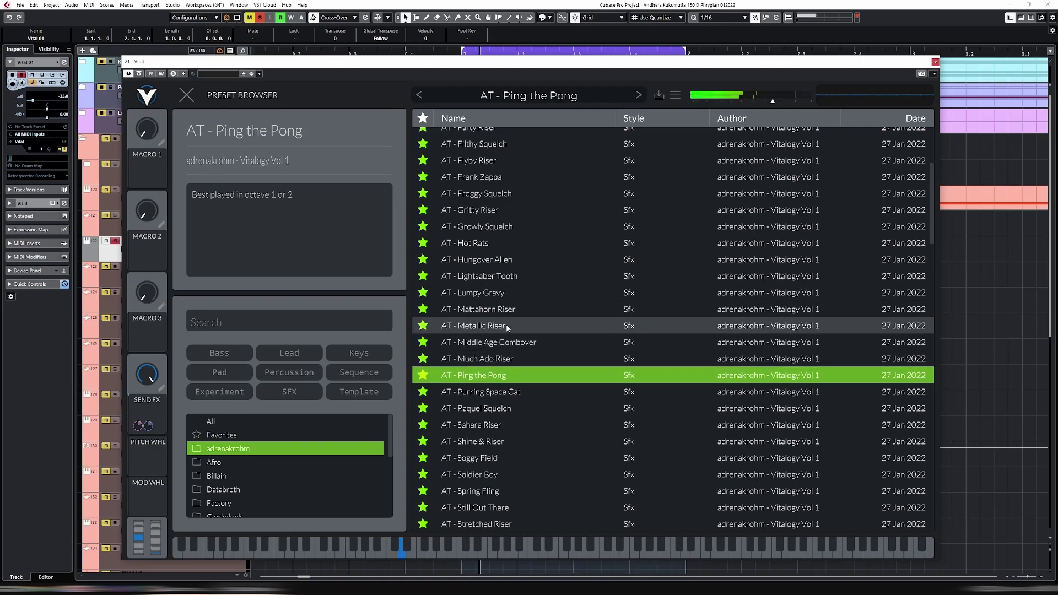
{"action": "scroll", "coordinate": [530, 339], "scroll_direction": "down", "scroll_amount": 8}
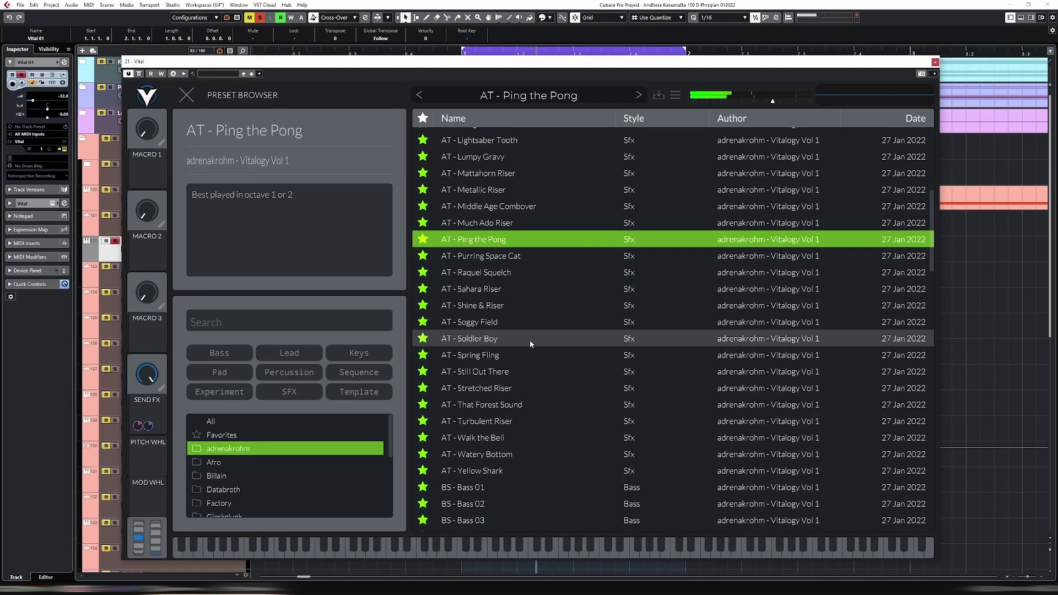
{"action": "left_click", "coordinate": [534, 470]}
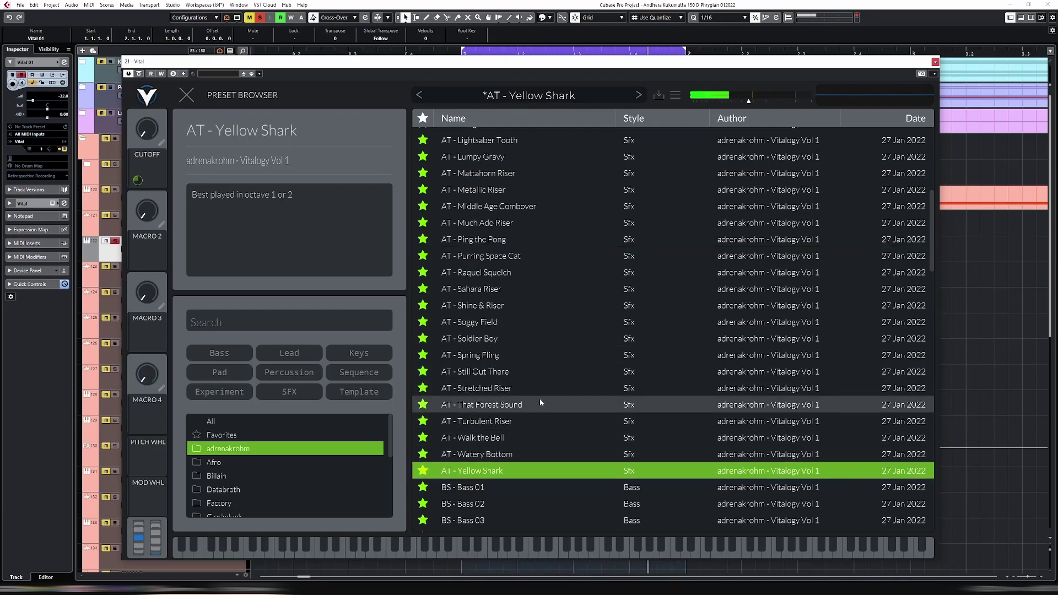
{"action": "left_click", "coordinate": [512, 453]}
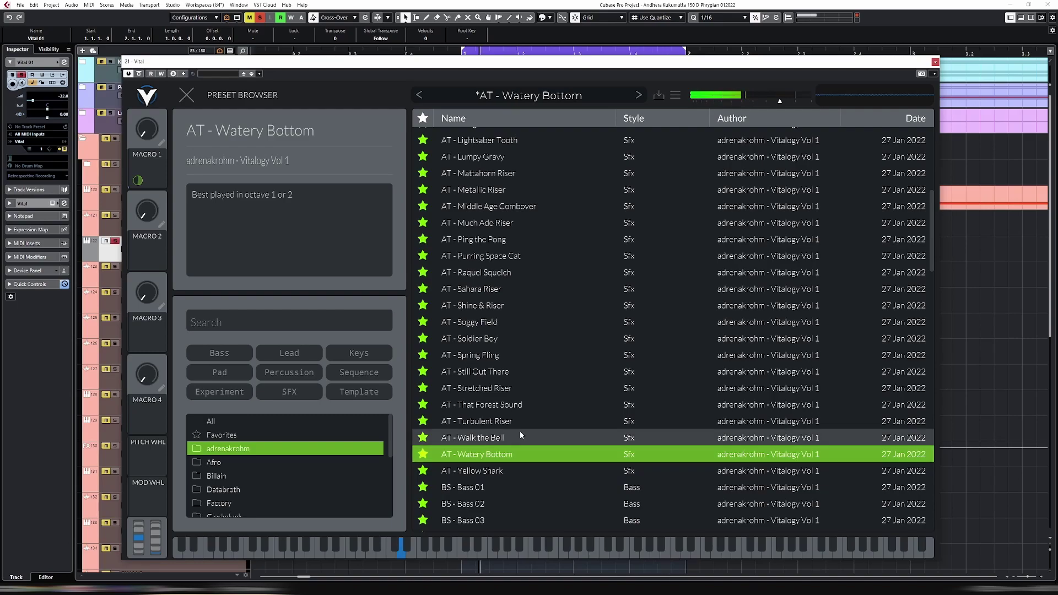
{"action": "scroll", "coordinate": [521, 436], "scroll_direction": "up", "scroll_amount": 6}
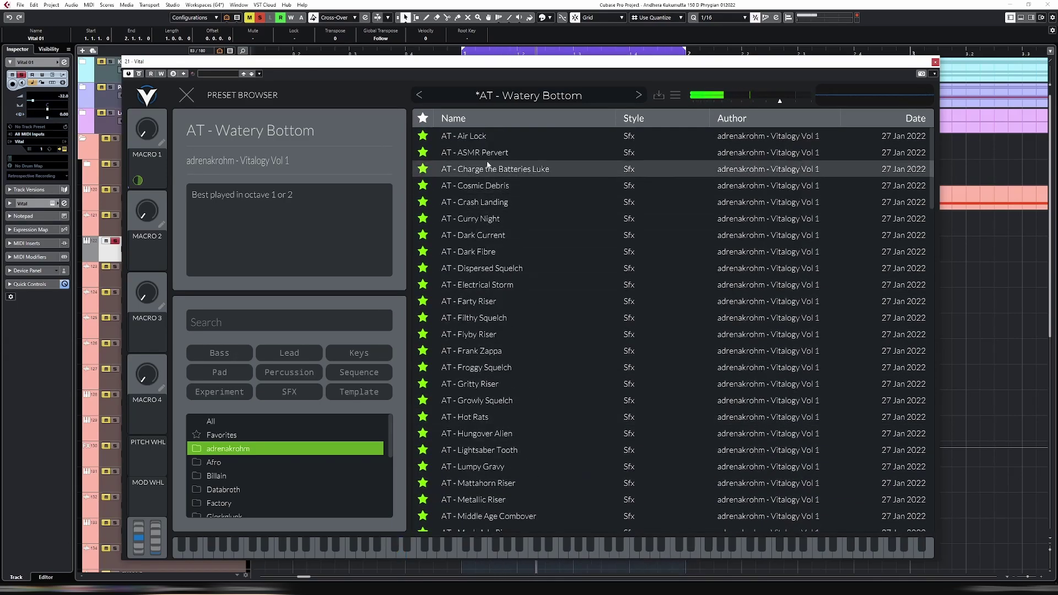
{"action": "left_click", "coordinate": [488, 157]}
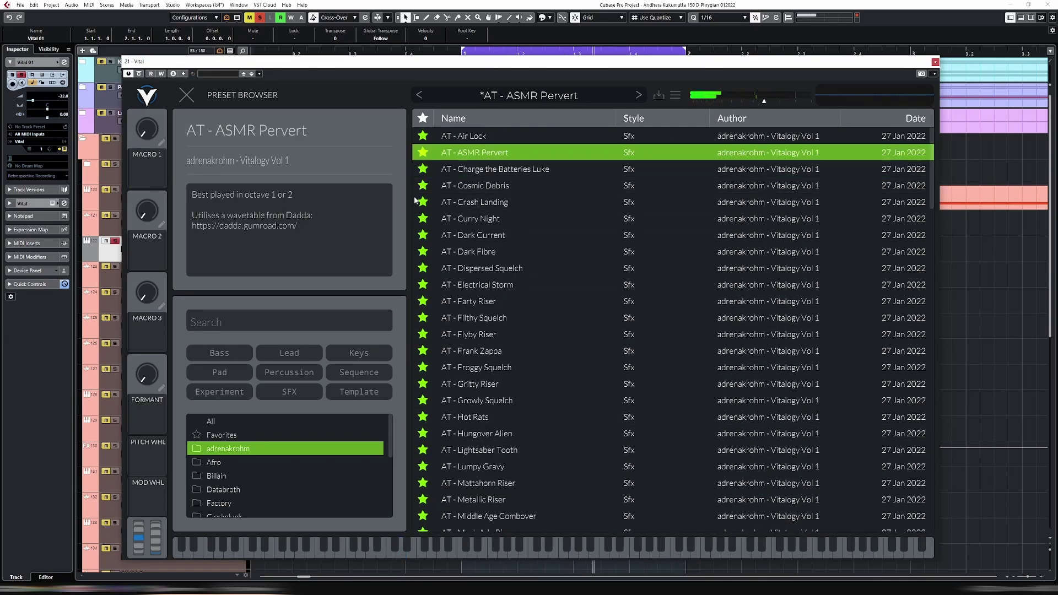
Set Velocity as the source for Vital's matrix rows 1 and 2, then close Vital.
{"action": "left_click", "coordinate": [187, 97]}
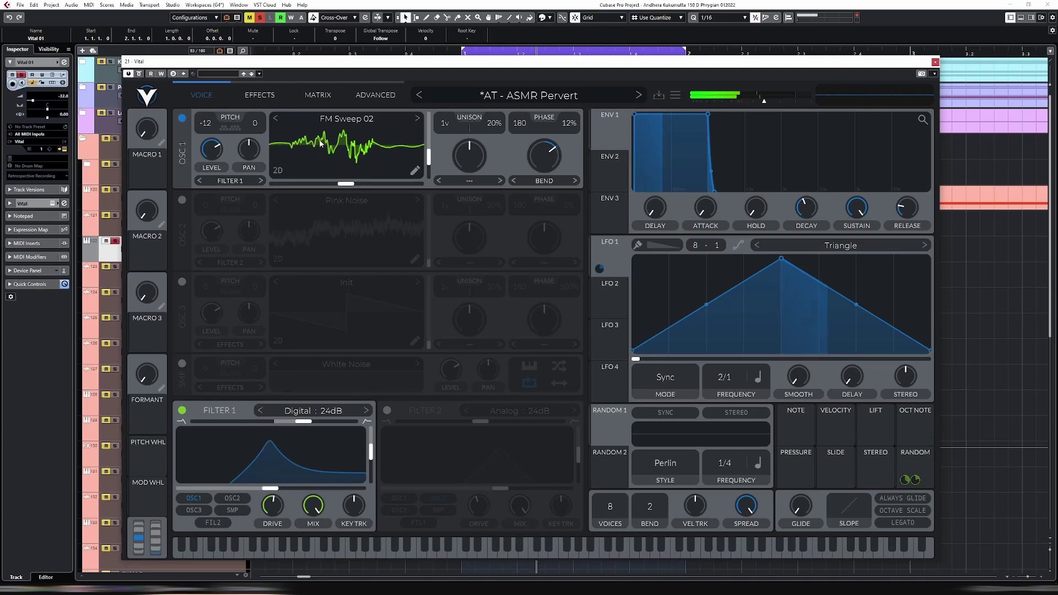
{"action": "left_click", "coordinate": [320, 96]}
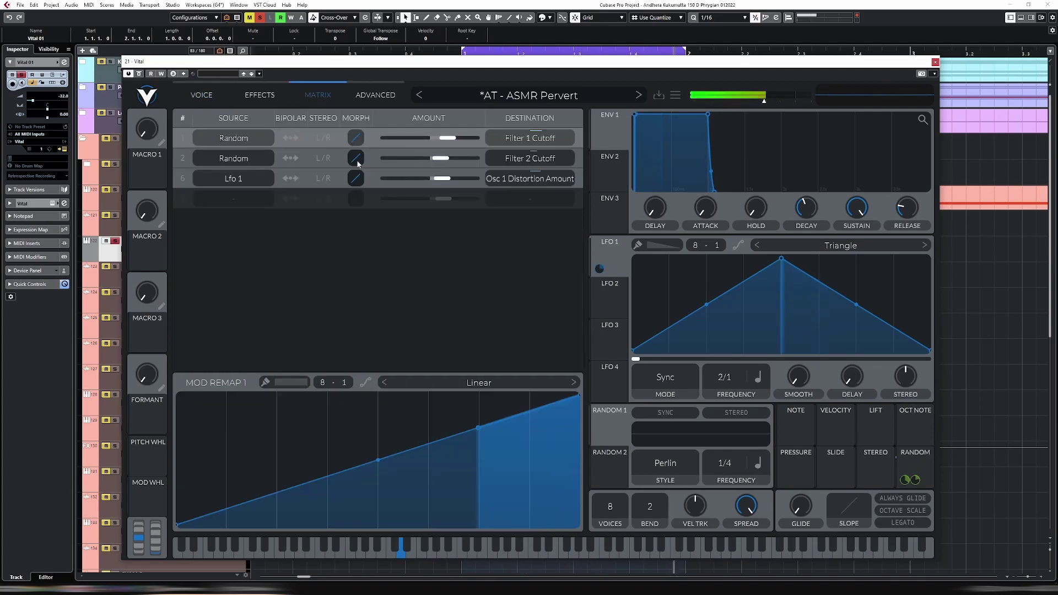
{"action": "left_click", "coordinate": [233, 138]}
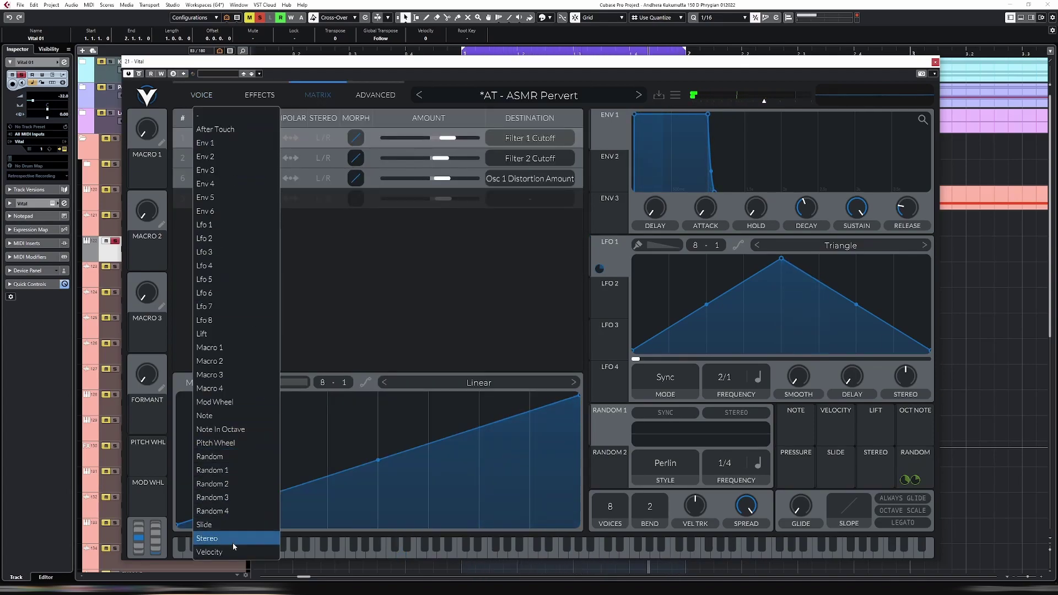
{"action": "left_click", "coordinate": [233, 551]}
{"action": "left_click", "coordinate": [246, 159]}
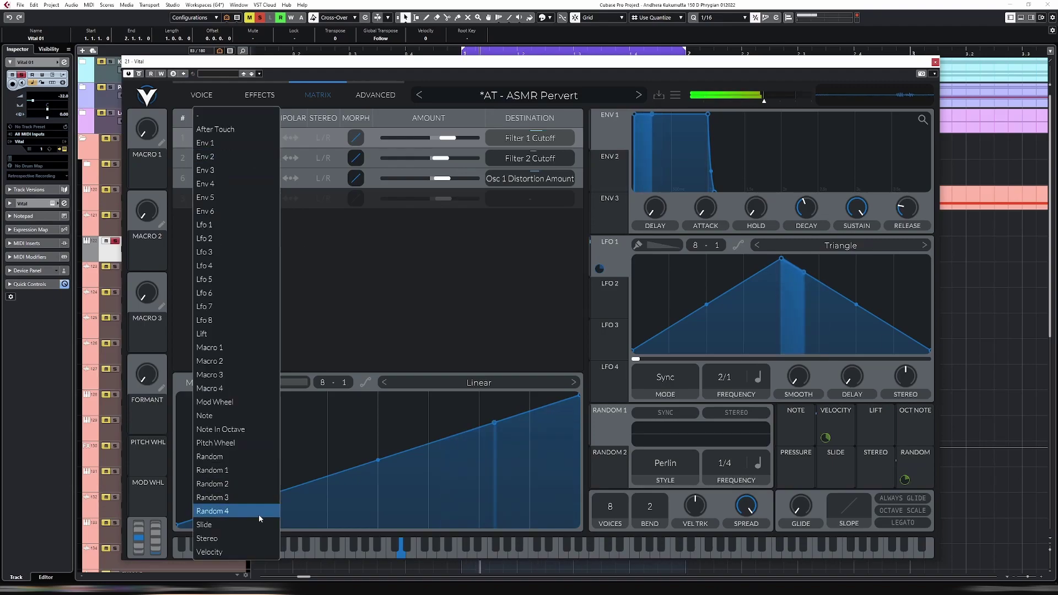
{"action": "left_click", "coordinate": [233, 551]}
{"action": "left_click", "coordinate": [215, 99]}
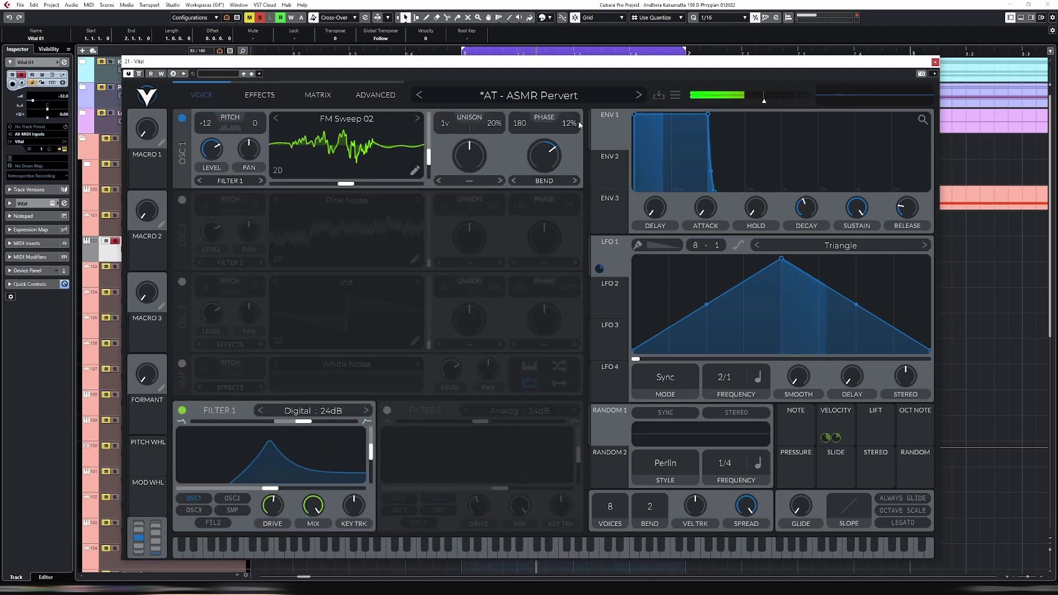
{"action": "left_click", "coordinate": [935, 62]}
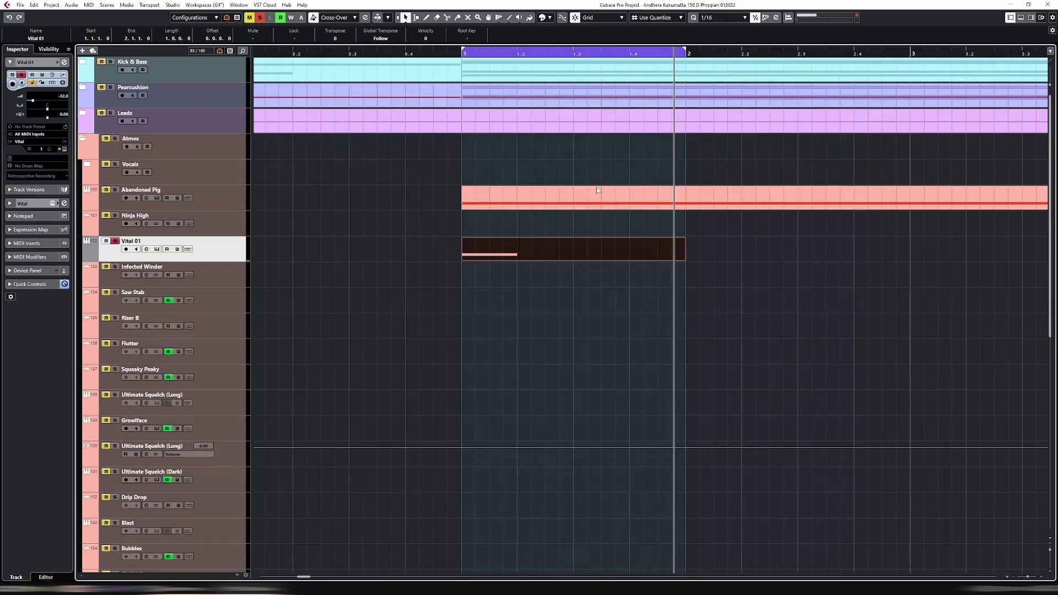
Shorten the Vital 01 part's D1 note to a sixteenth.
{"action": "double_click", "coordinate": [516, 257]}
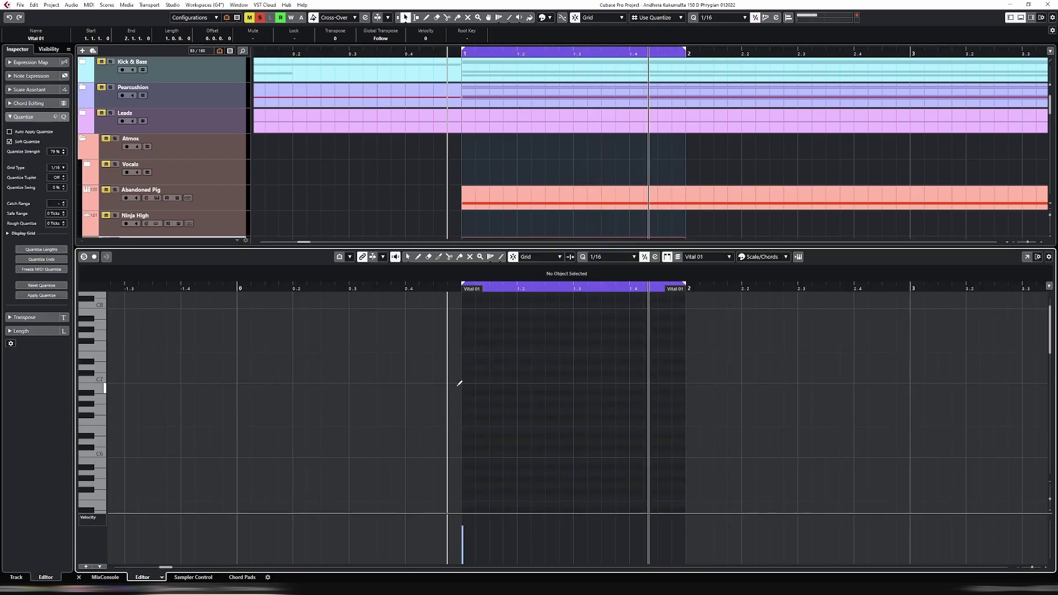
{"action": "scroll", "coordinate": [483, 381], "scroll_direction": "down", "scroll_amount": 5}
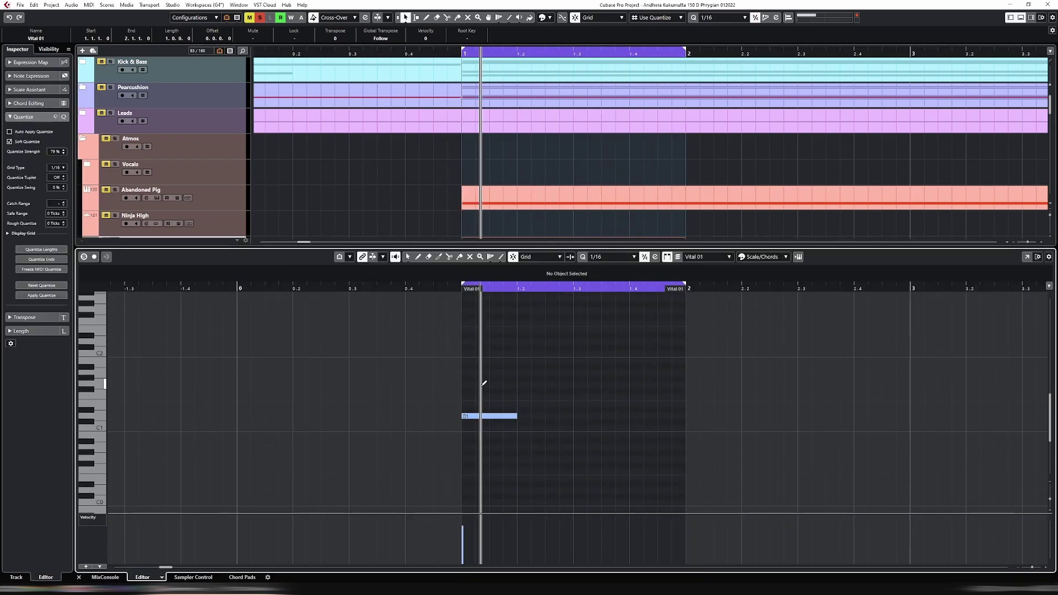
{"action": "key", "text": "ctrl+a"}
{"action": "key", "text": "alt+shift+Left"}
{"action": "key", "text": "alt+shift+Left"}
{"action": "key", "text": "alt+shift+Left"}
Fill bar 1 with a run of sixteenth-note D1 copies.
{"action": "key", "text": "ctrl+d"}
{"action": "key", "text": "ctrl+Right"}
{"action": "key", "text": "ctrl+d"}
{"action": "key", "text": "ctrl+Right"}
{"action": "key", "text": "ctrl+d"}
{"action": "key", "text": "ctrl+Right"}
{"action": "key", "text": "ctrl+d"}
{"action": "key", "text": "ctrl+Right"}
{"action": "key", "text": "ctrl+d"}
{"action": "key", "text": "ctrl+Right"}
{"action": "key", "text": "ctrl+d"}
{"action": "key", "text": "ctrl+Right"}
{"action": "key", "text": "ctrl+d"}
{"action": "key", "text": "ctrl+Right"}
{"action": "key", "text": "ctrl+d"}
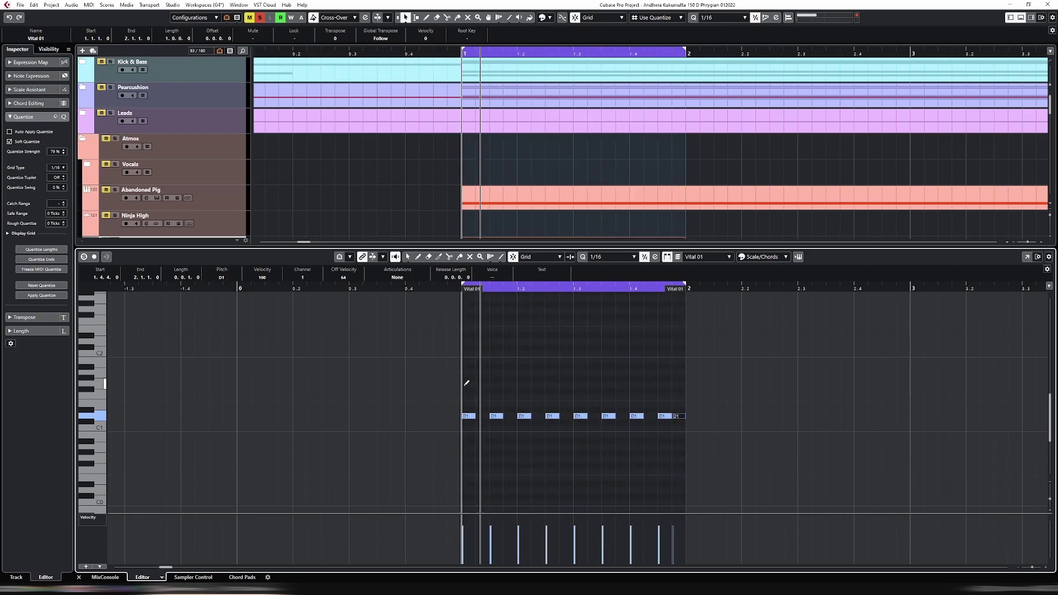
Delete the extra note at 1.4.4, add one after 1.1.3, and double the 1.3.3 note.
{"action": "key", "text": "Delete"}
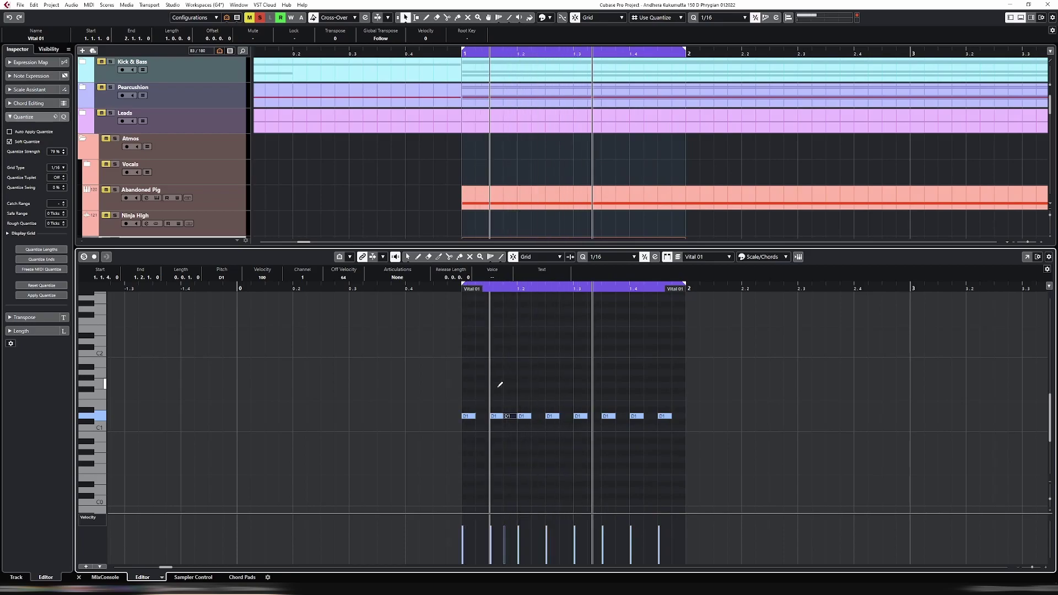
{"action": "key", "text": "ctrl+d"}
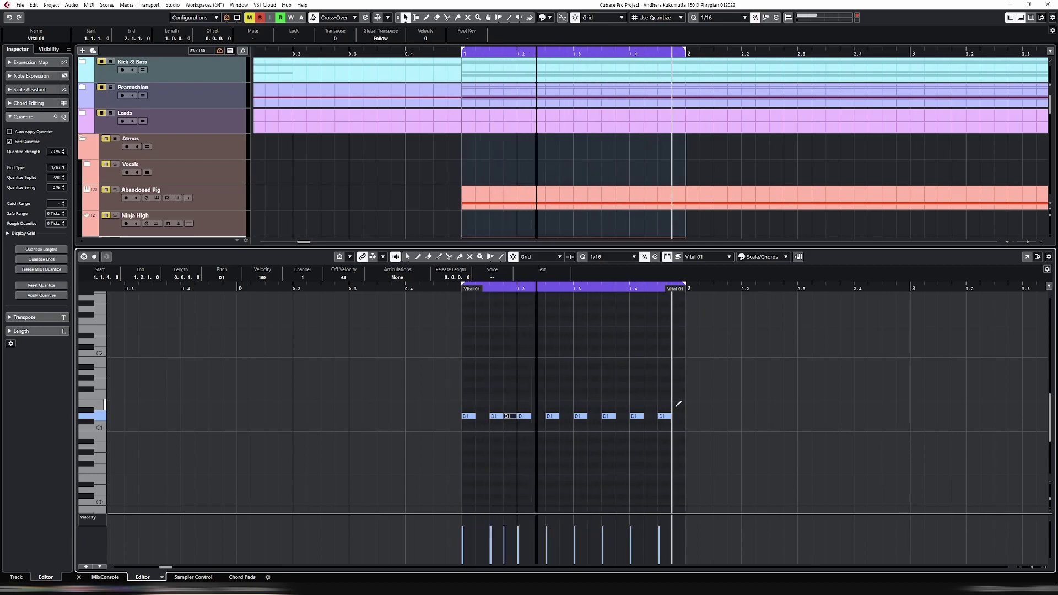
{"action": "left_click", "coordinate": [610, 416], "text": "alt"}
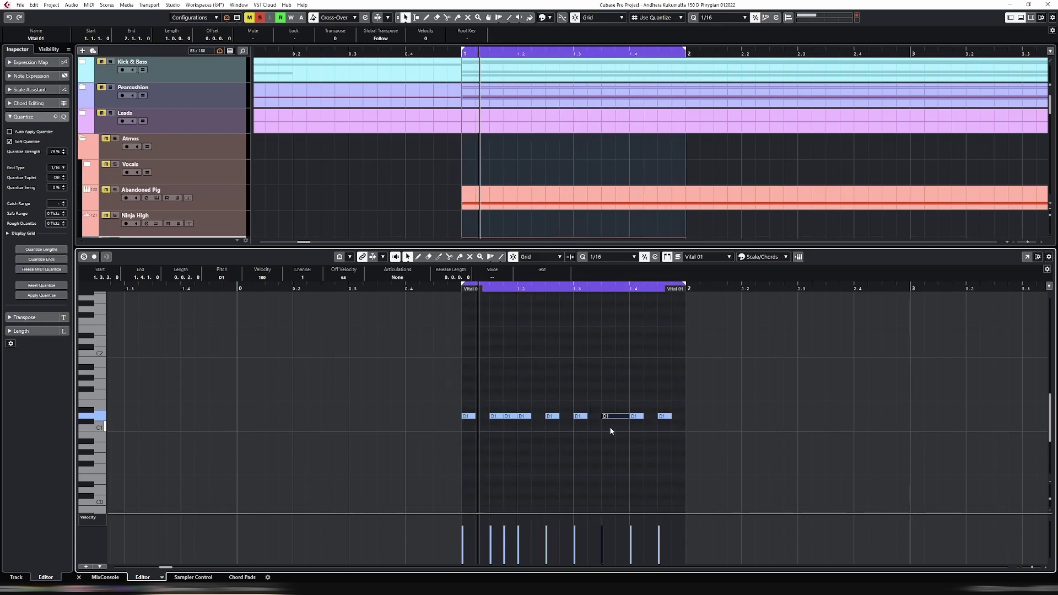
{"action": "left_click_drag", "start_coordinate": [409, 404], "coordinate": [769, 417]}
{"action": "key", "text": "space"}
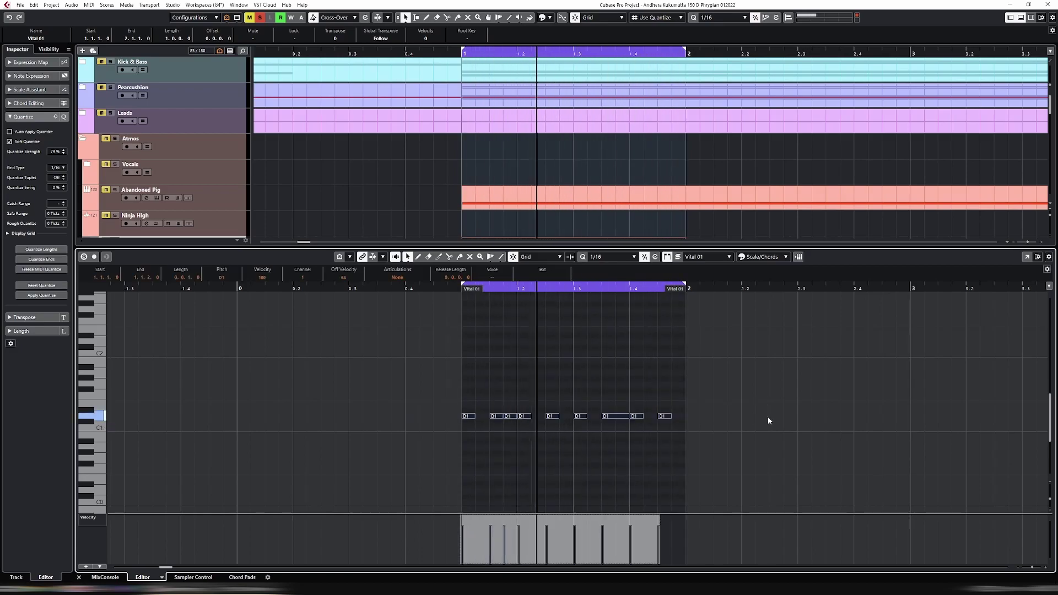
{"action": "key", "text": "shift+Up"}
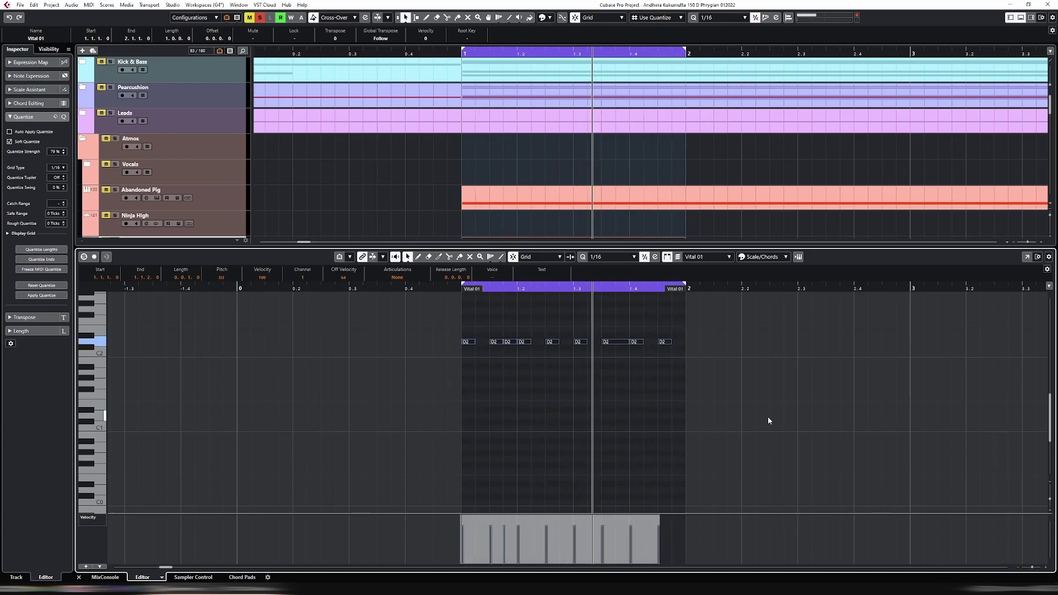
{"action": "key", "text": "shift+Down"}
Randomise the velocities of all nine D1 notes.
{"action": "key", "text": "Return"}
{"action": "key", "text": "Return"}
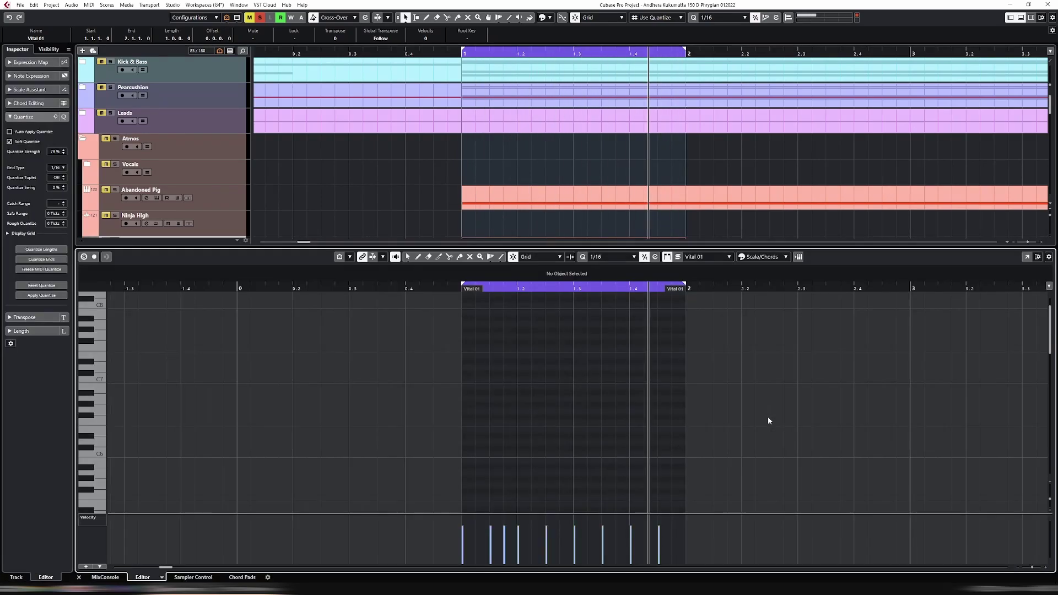
{"action": "scroll", "coordinate": [532, 413], "scroll_direction": "down", "scroll_amount": 10}
{"action": "left_click_drag", "start_coordinate": [437, 362], "coordinate": [762, 395]}
{"action": "key", "text": "alt+r"}
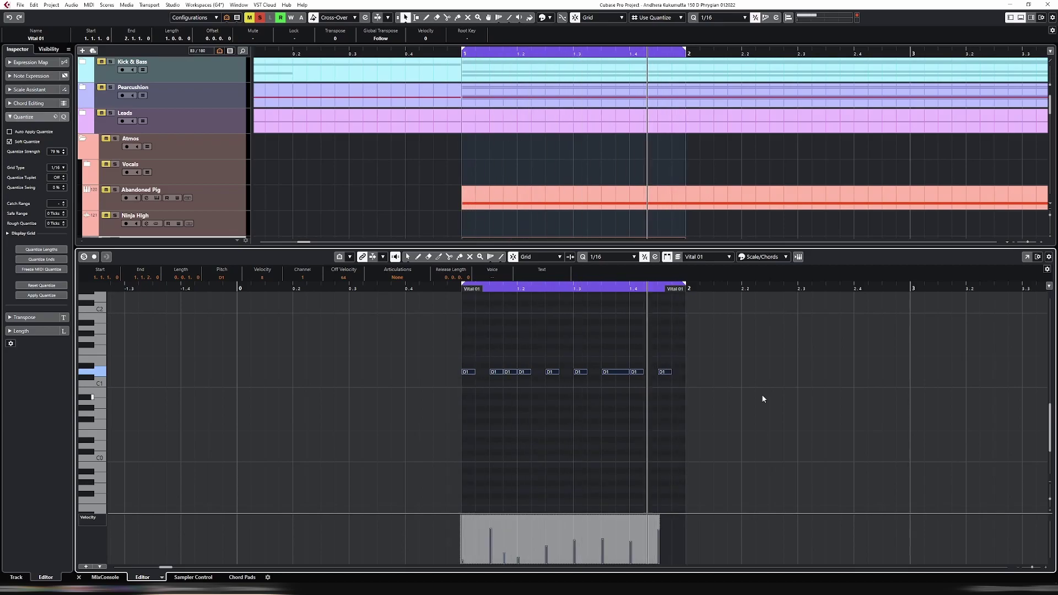
{"action": "key", "text": "Return"}
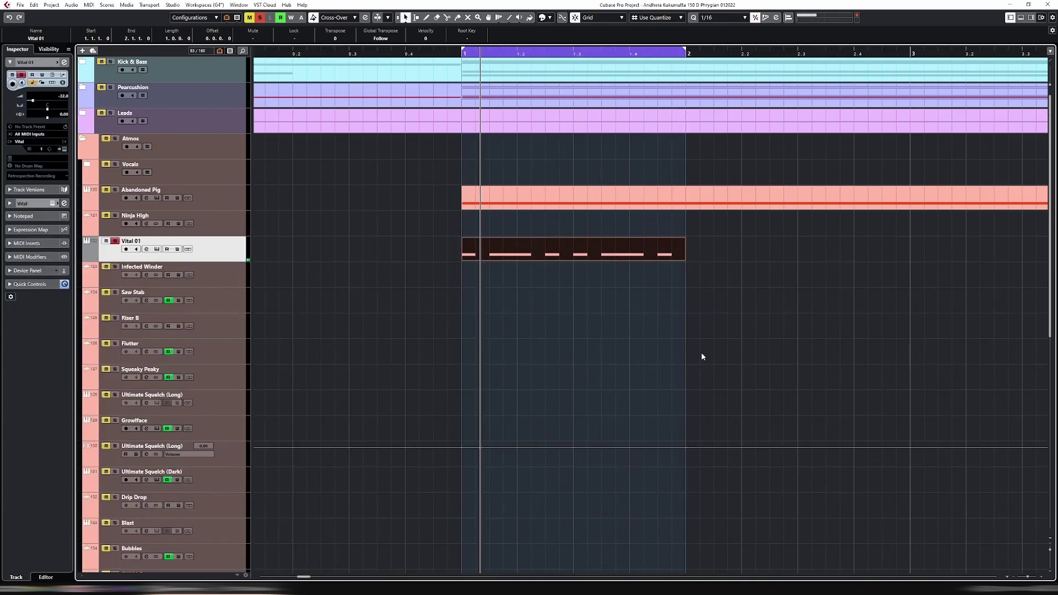
Copy the Vital 01 part into bar 2 and zoom into bar 1's notes.
{"action": "key", "text": "g"}
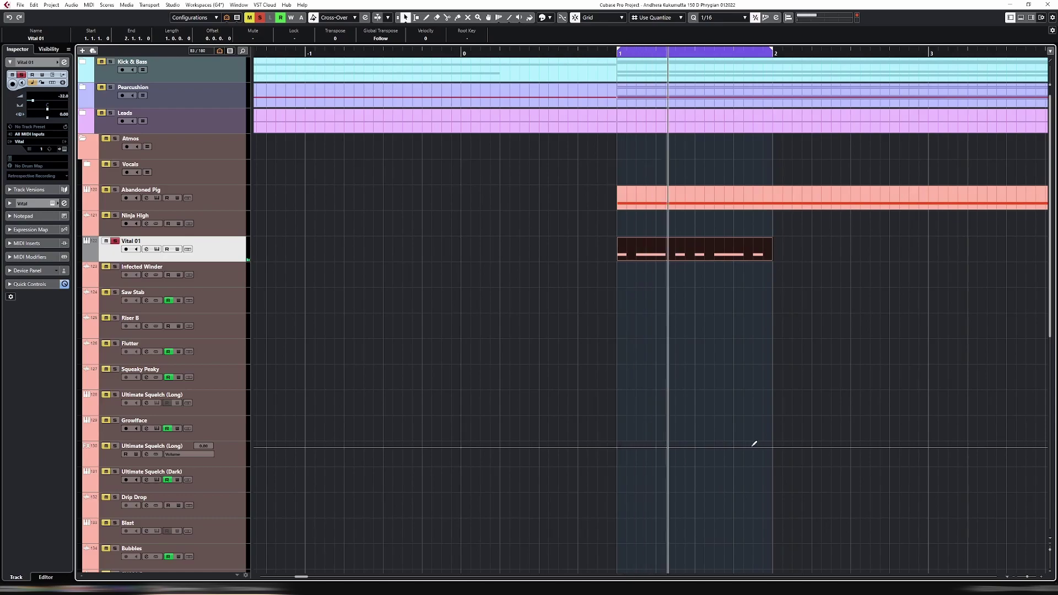
{"action": "key", "text": "ctrl+d"}
{"action": "left_click", "coordinate": [727, 254]}
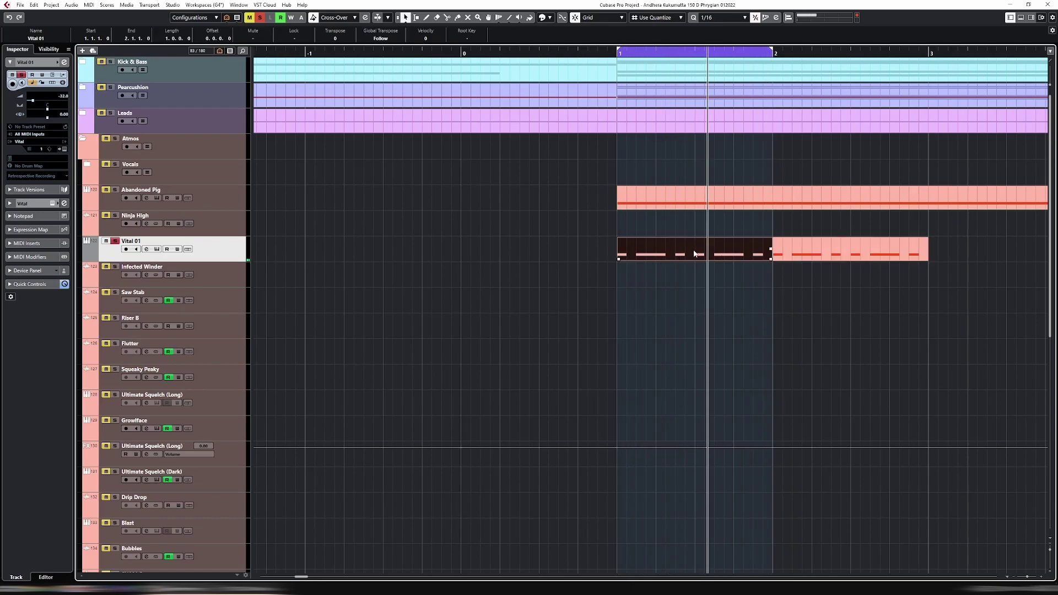
{"action": "key", "text": "Return"}
{"action": "scroll", "coordinate": [679, 402], "scroll_direction": "down", "scroll_amount": 5}
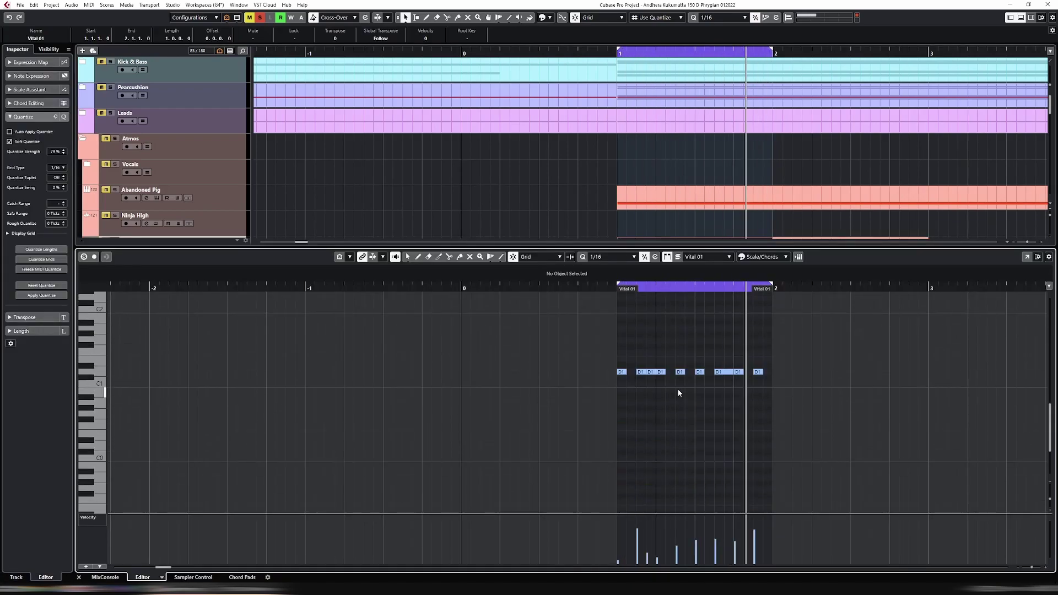
{"action": "key", "text": "h"}
{"action": "key", "text": "h"}
Delete the note before 1.2 and shift the 1.2.2 and 1.2.3 notes later.
{"action": "left_click_drag", "start_coordinate": [600, 391], "coordinate": [600, 390]}
{"action": "key", "text": "Delete"}
{"action": "left_click_drag", "start_coordinate": [563, 339], "coordinate": [569, 392]}
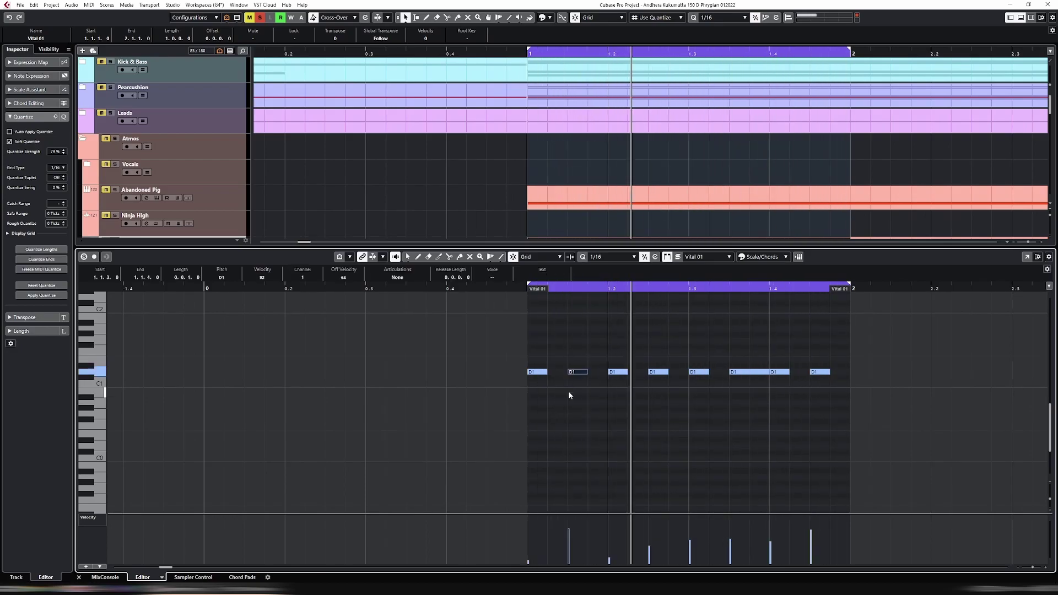
{"action": "key", "text": "ctrl+Right"}
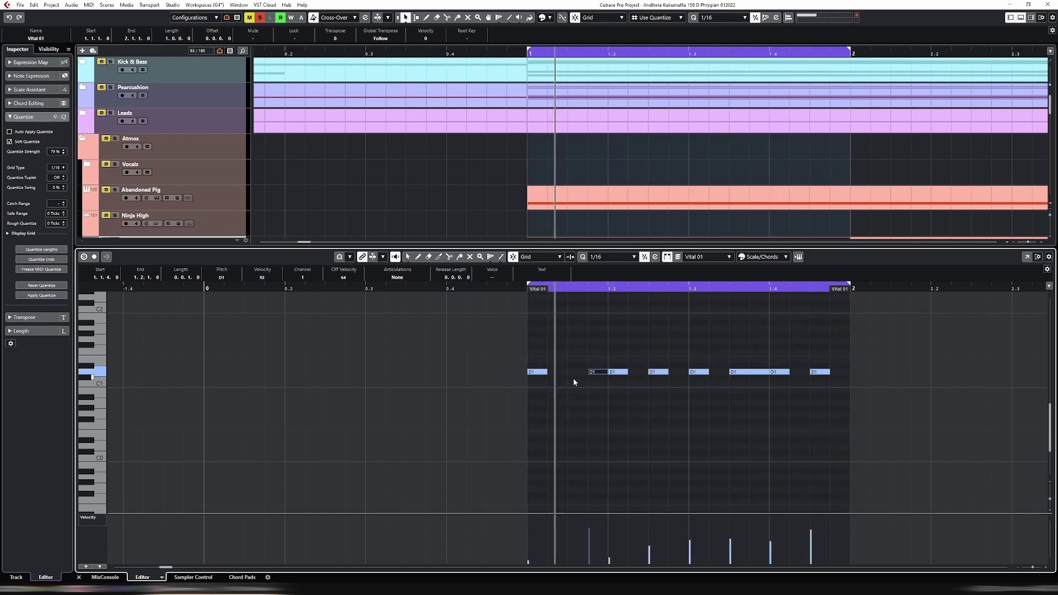
{"action": "key", "text": "ctrl+Left"}
{"action": "left_click", "coordinate": [660, 372]}
{"action": "key", "text": "ctrl+Right"}
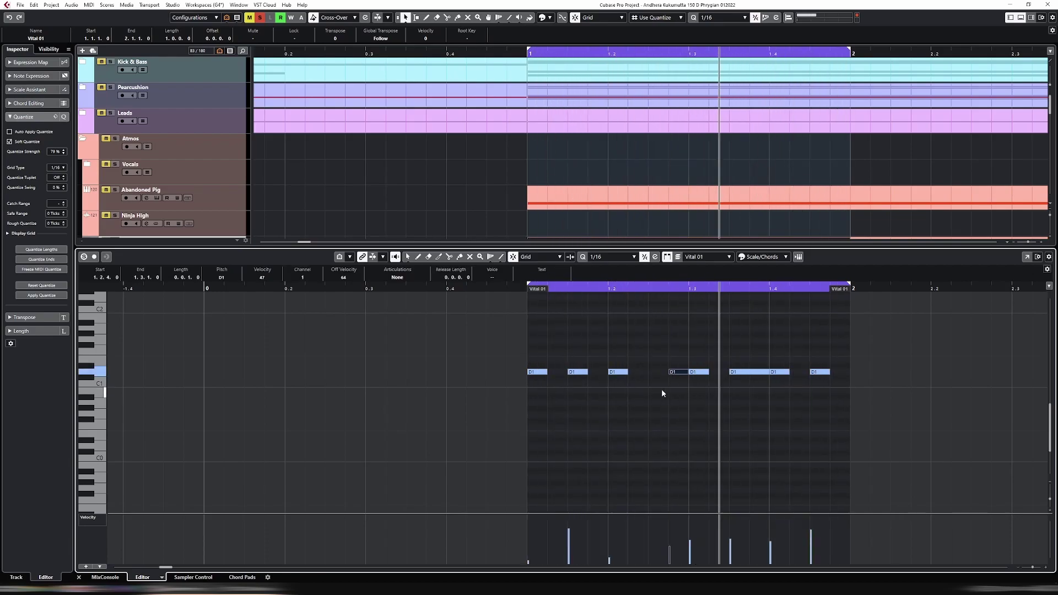
{"action": "left_click", "coordinate": [618, 372]}
{"action": "key", "text": "ctrl+Right"}
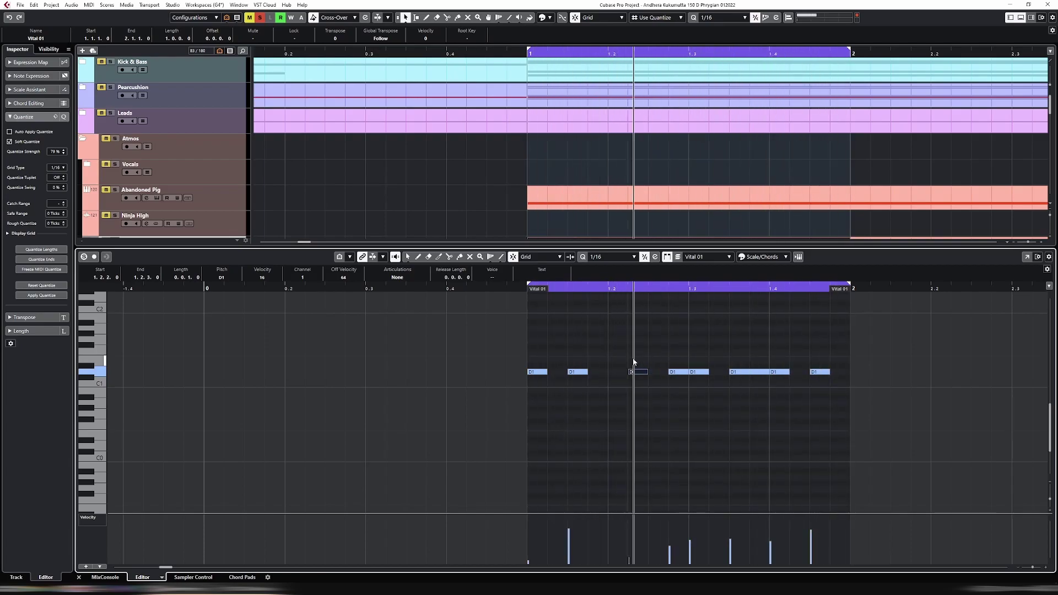
{"action": "key", "text": "ctrl+Right"}
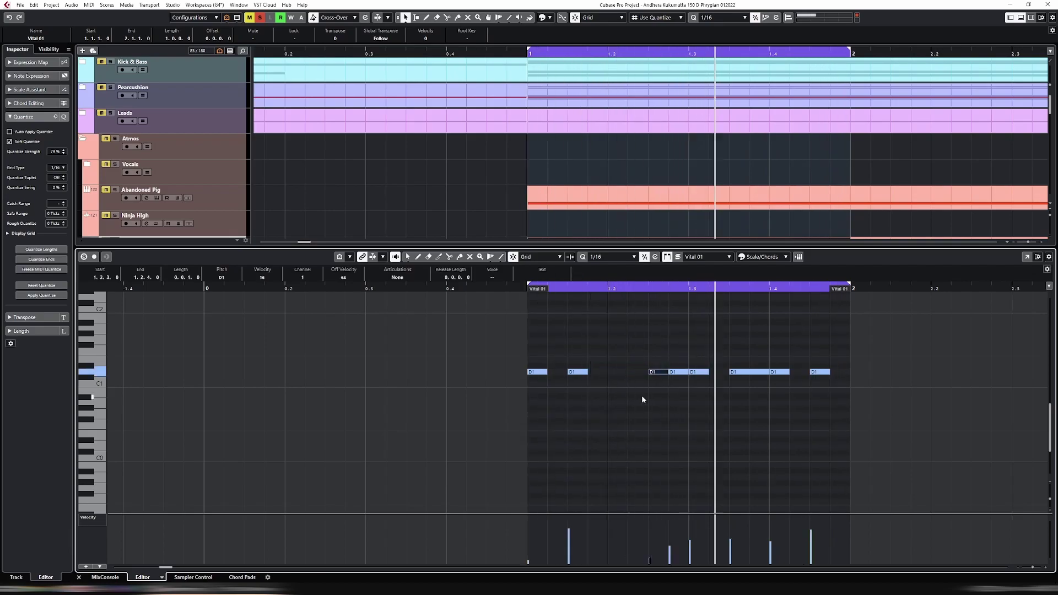
Remove two neighbouring notes, move the long note to 1.3.1 and the 1.1.3 note to 1.1.4.
{"action": "left_click_drag", "start_coordinate": [669, 348], "coordinate": [739, 387]}
{"action": "key", "text": "Delete"}
{"action": "key", "text": "ctrl+Left"}
{"action": "key", "text": "ctrl+Left"}
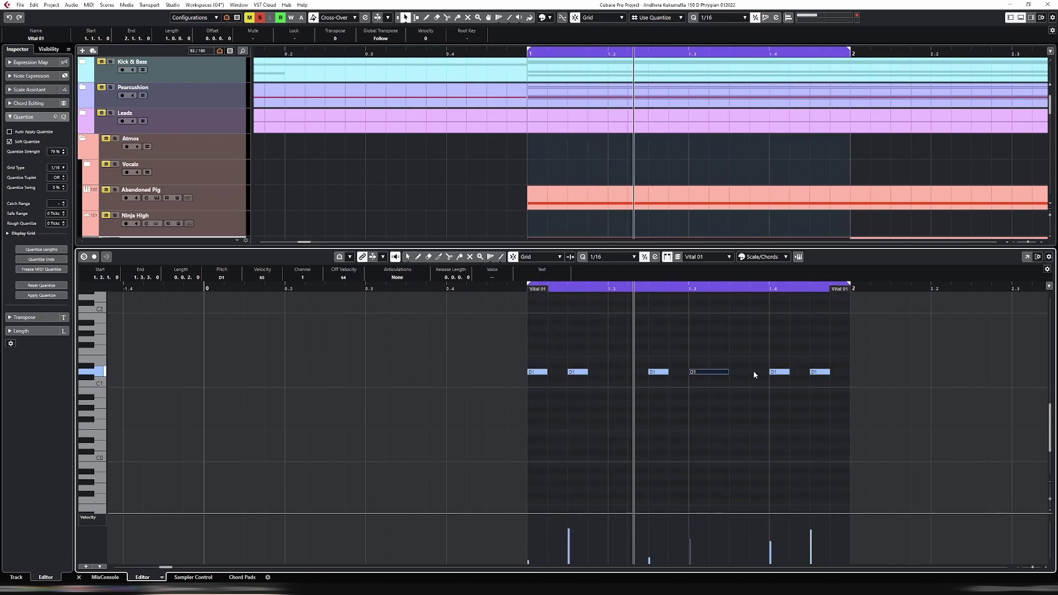
{"action": "left_click_drag", "start_coordinate": [768, 355], "coordinate": [782, 383]}
{"action": "left_click_drag", "start_coordinate": [576, 358], "coordinate": [581, 426]}
{"action": "key", "text": "ctrl+d"}
{"action": "key", "text": "Delete"}
{"action": "key", "text": "ctrl+Right"}
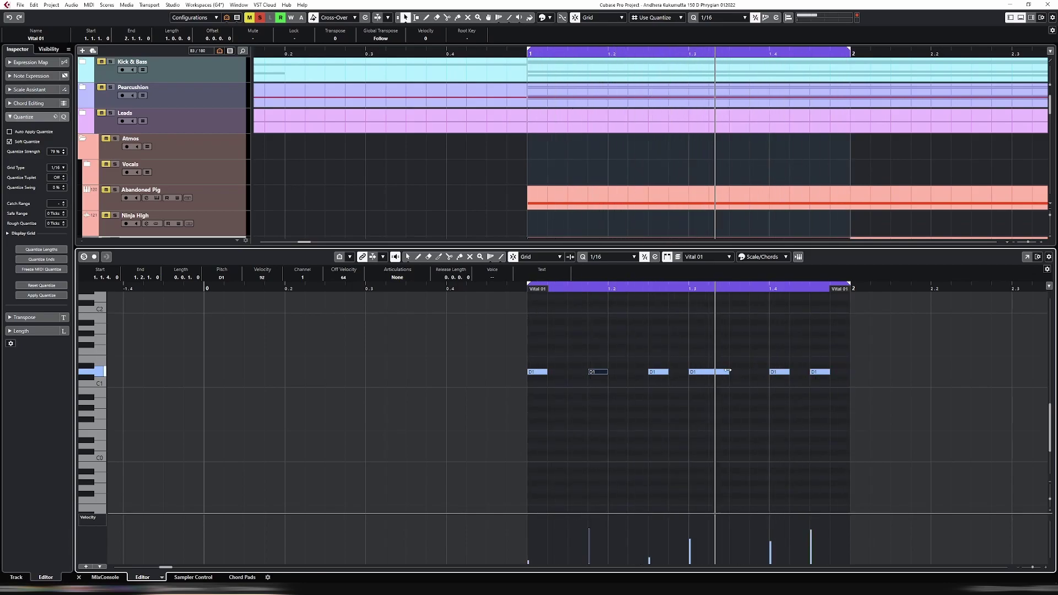
Shorten the 1.3 note to a sixteenth, copy it to 1.3.2, and delete the last note.
{"action": "mouse_move", "coordinate": [728, 370]}
{"action": "left_mouse_down"}
{"action": "mouse_move", "coordinate": [709, 372]}
{"action": "mouse_move", "coordinate": [740, 373]}
{"action": "left_mouse_up"}
{"action": "key", "text": "ctrl+d"}
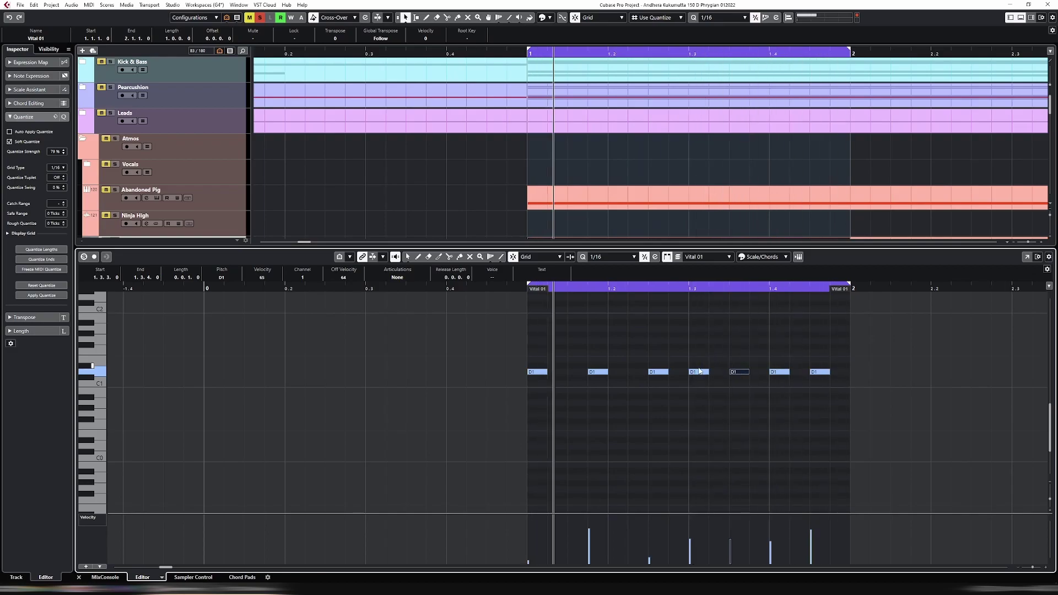
{"action": "left_click_drag", "start_coordinate": [768, 360], "coordinate": [772, 384]}
{"action": "double_click", "coordinate": [816, 370]}
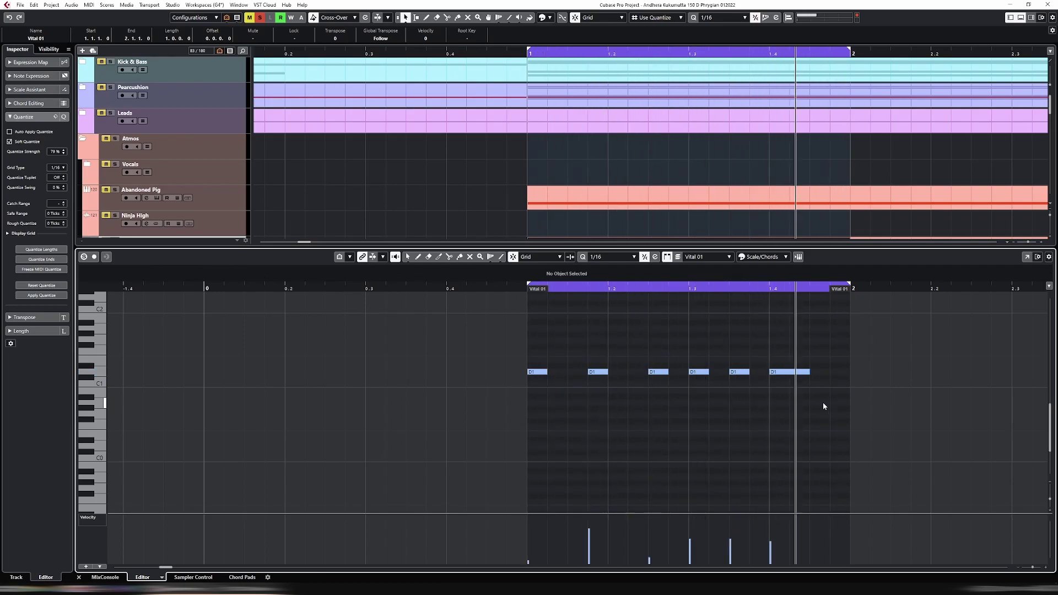
{"action": "left_click", "coordinate": [790, 372]}
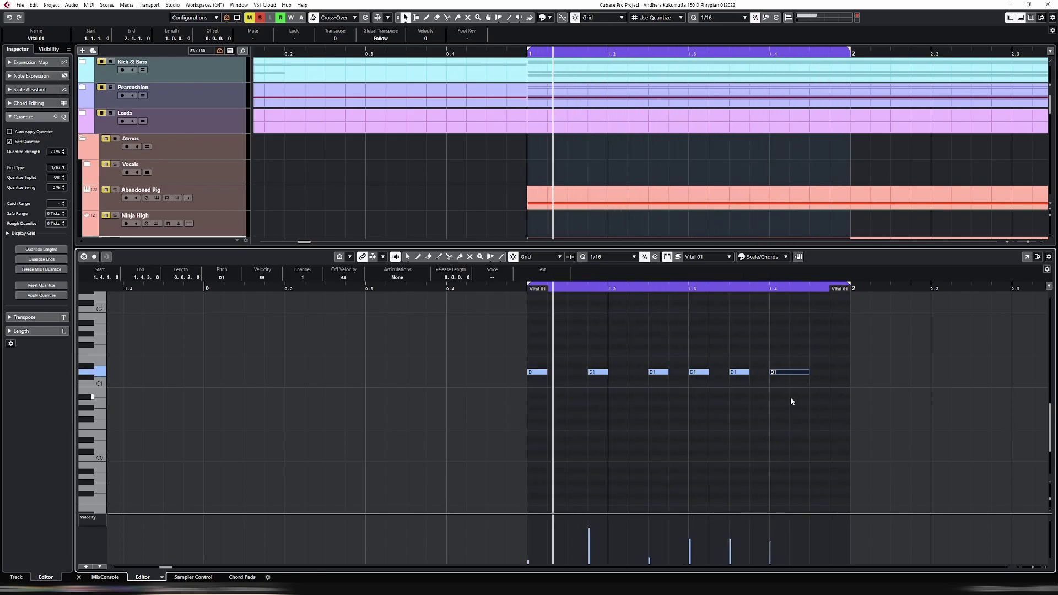
{"action": "key", "text": "ctrl+a"}
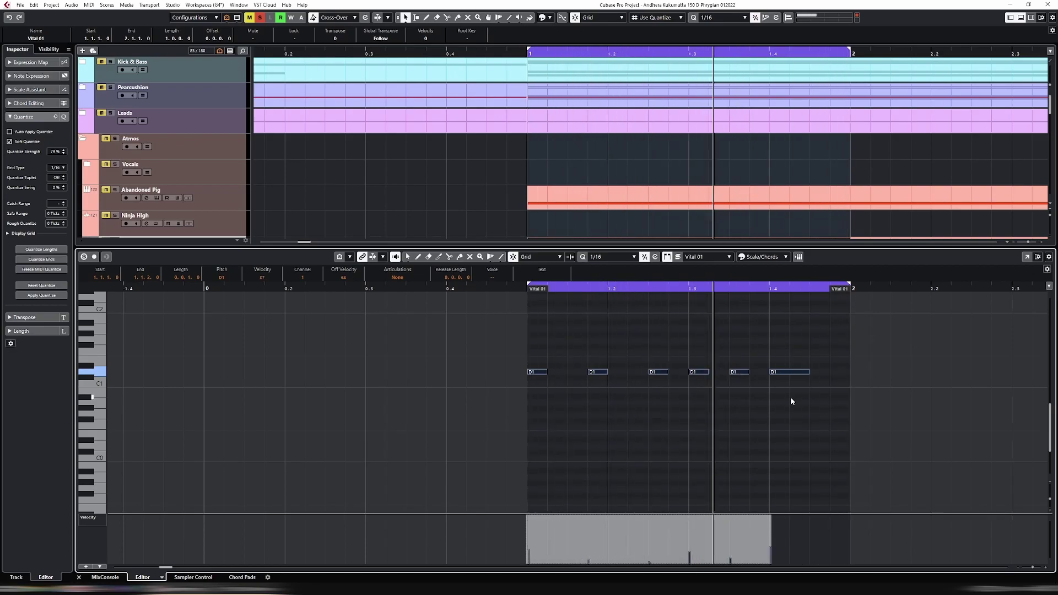
Set the loop locators around both Vital 01 parts and open their notes together.
{"action": "key", "text": "Return"}
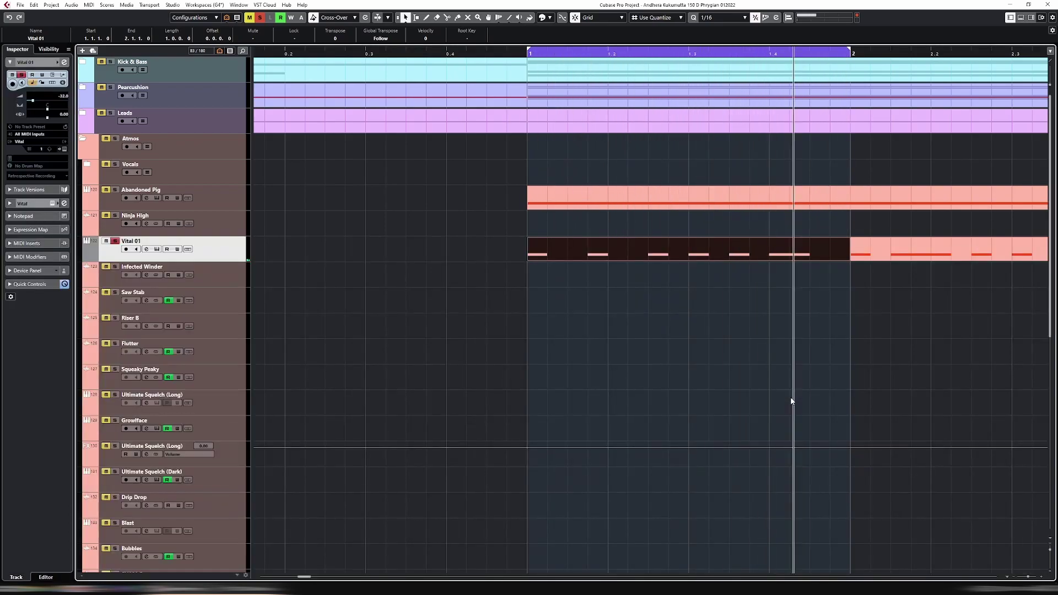
{"action": "key", "text": "g"}
{"action": "key", "text": "g"}
{"action": "key", "text": "g"}
{"action": "key", "text": "g"}
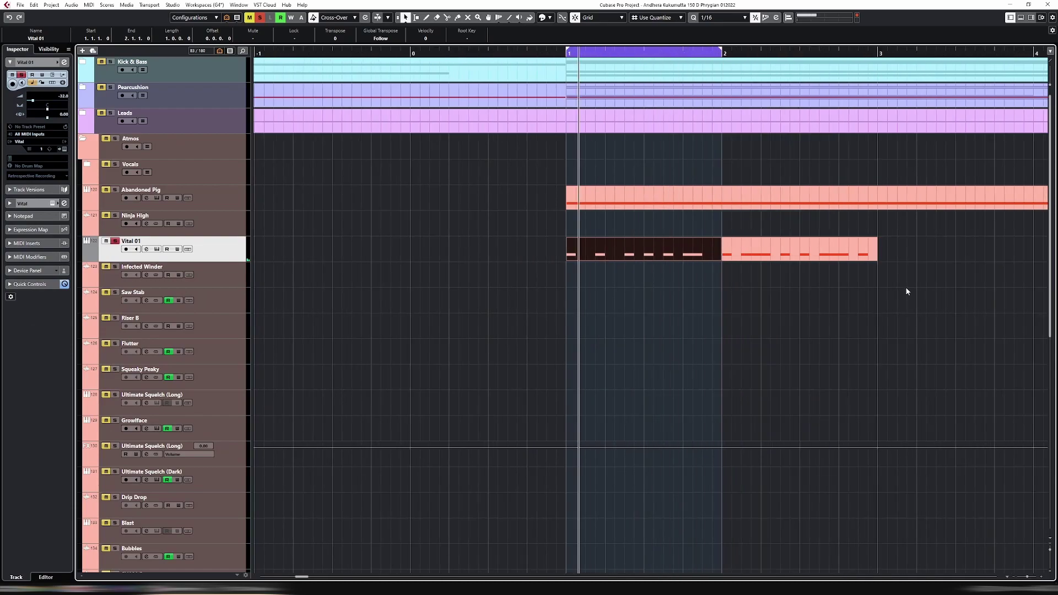
{"action": "left_click_drag", "start_coordinate": [904, 263], "coordinate": [521, 239]}
{"action": "key", "text": "p"}
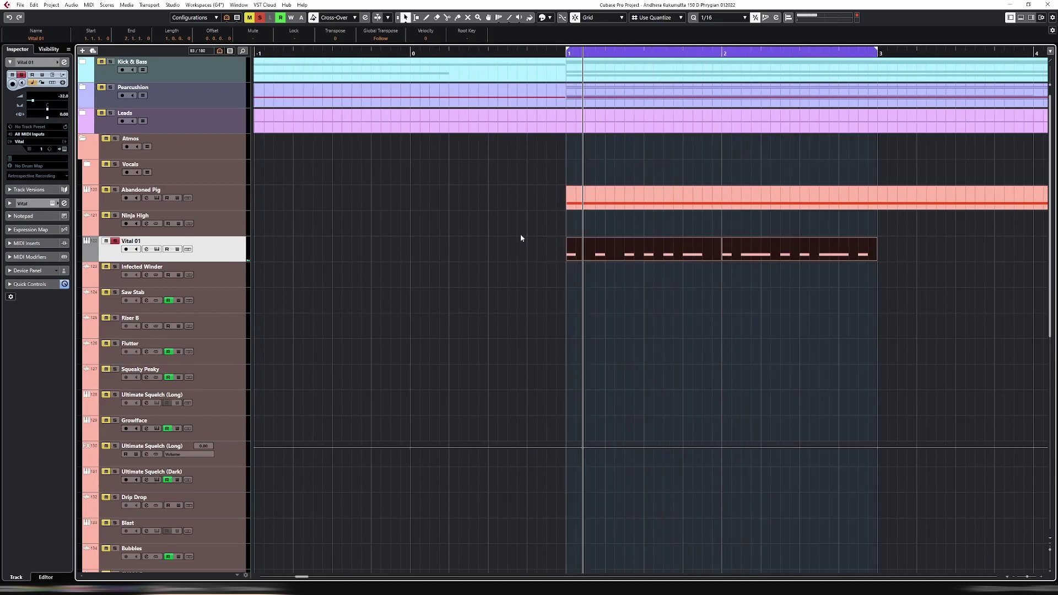
{"action": "left_click", "coordinate": [521, 238]}
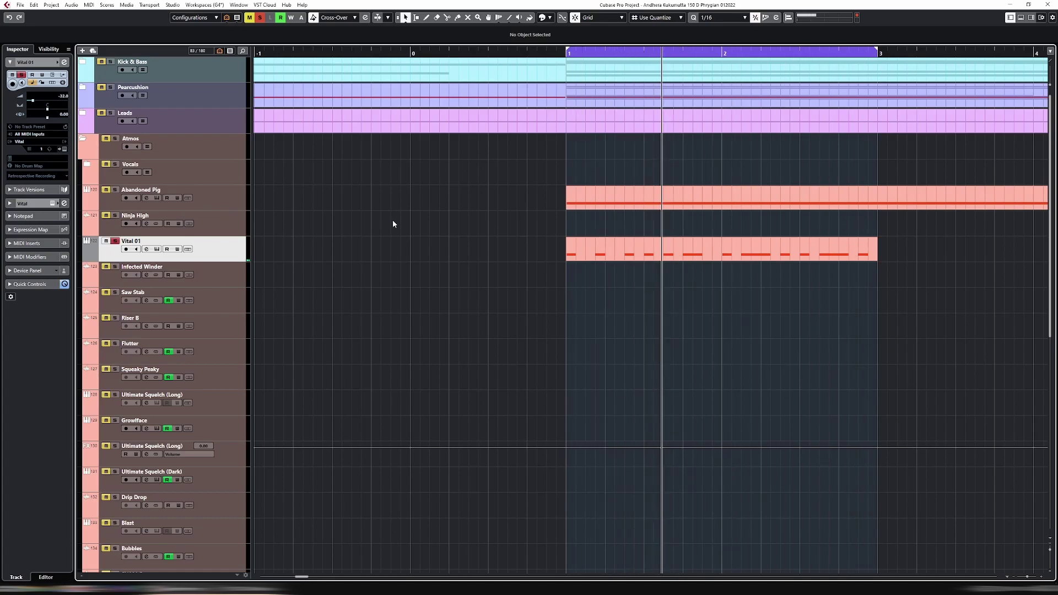
{"action": "key", "text": "g"}
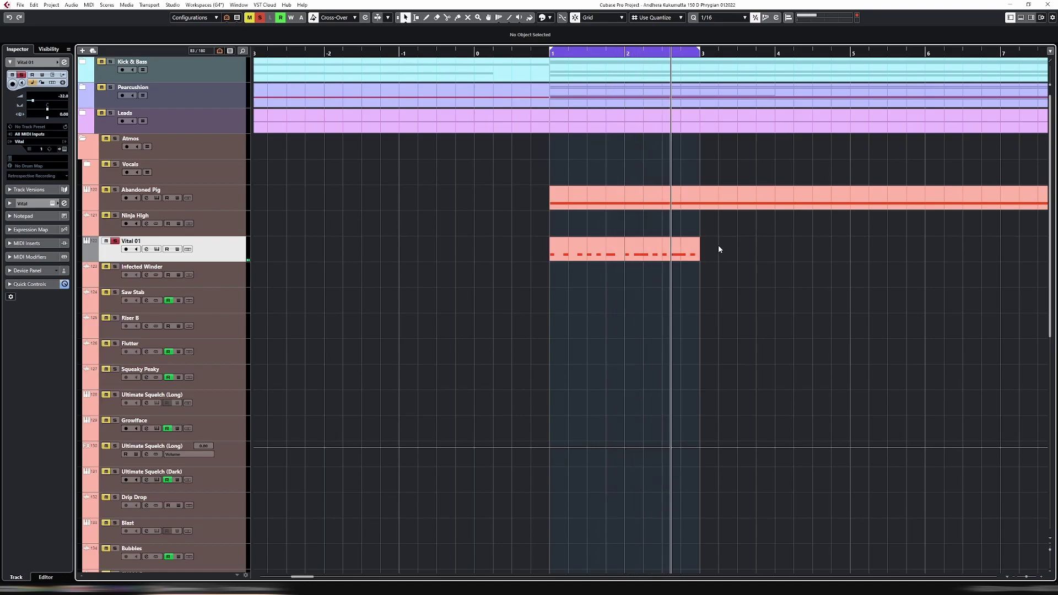
{"action": "double_click", "coordinate": [610, 253]}
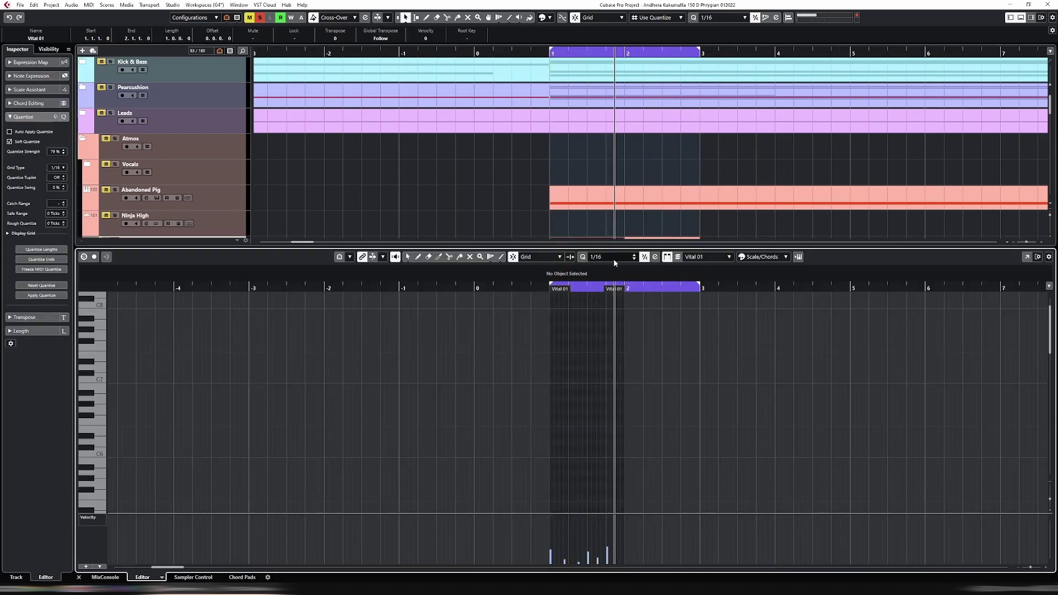
Randomize the lengths and velocities of all six D1 notes.
{"action": "scroll", "coordinate": [605, 342], "scroll_direction": "down", "scroll_amount": 8}
{"action": "key", "text": "h"}
{"action": "key", "text": "h"}
{"action": "key", "text": "h"}
{"action": "key", "text": "ctrl+a"}
{"action": "key", "text": "alt+r"}
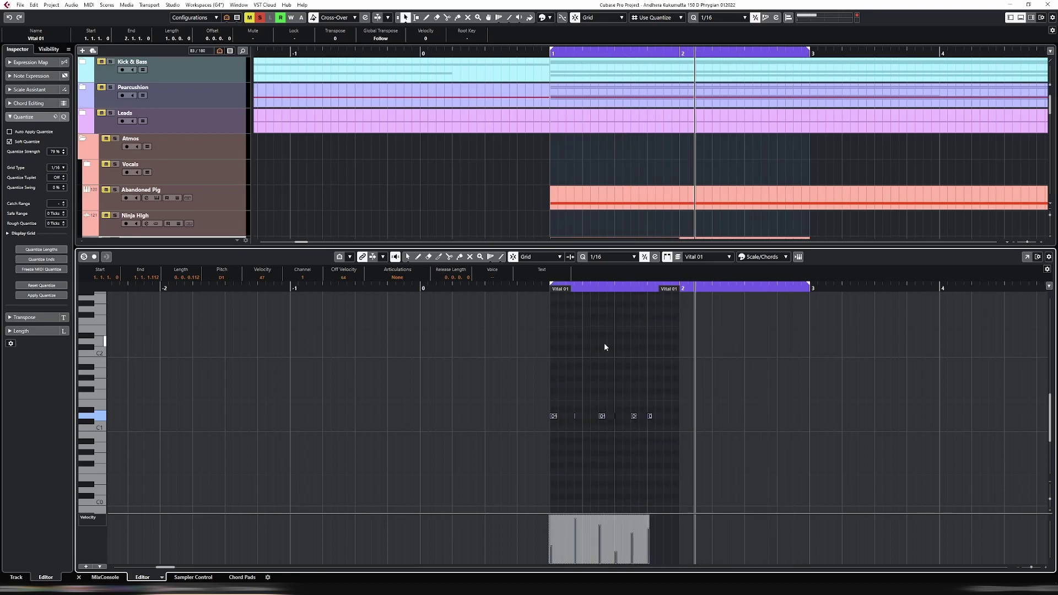
{"action": "key", "text": "Return"}
Loop bars 2–3 on the second Vital 01 part and open its notes.
{"action": "left_click", "coordinate": [730, 258]}
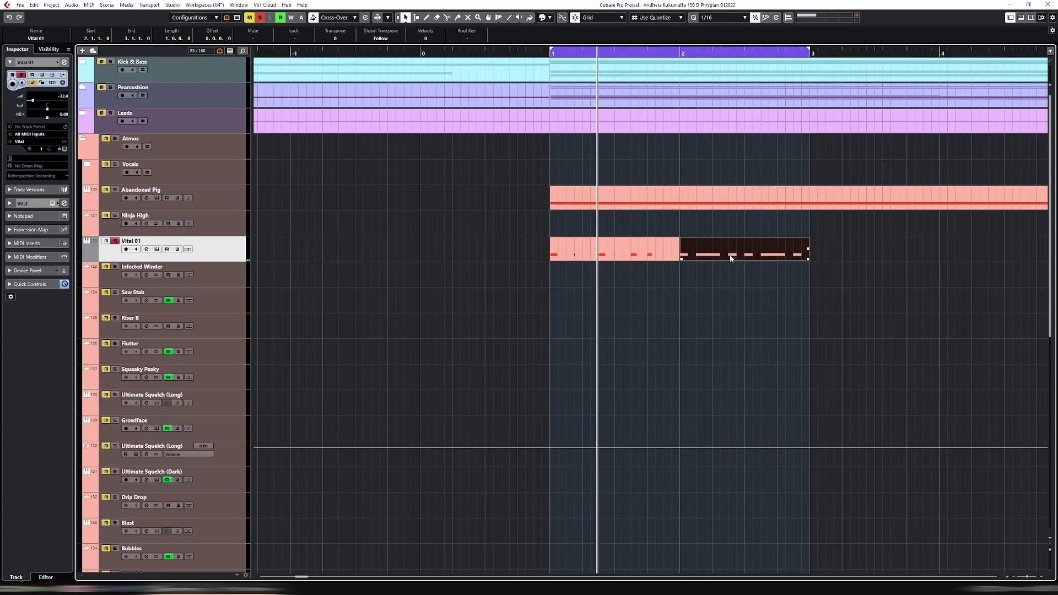
{"action": "key", "text": "shift+g"}
{"action": "key", "text": "ctrl+e"}
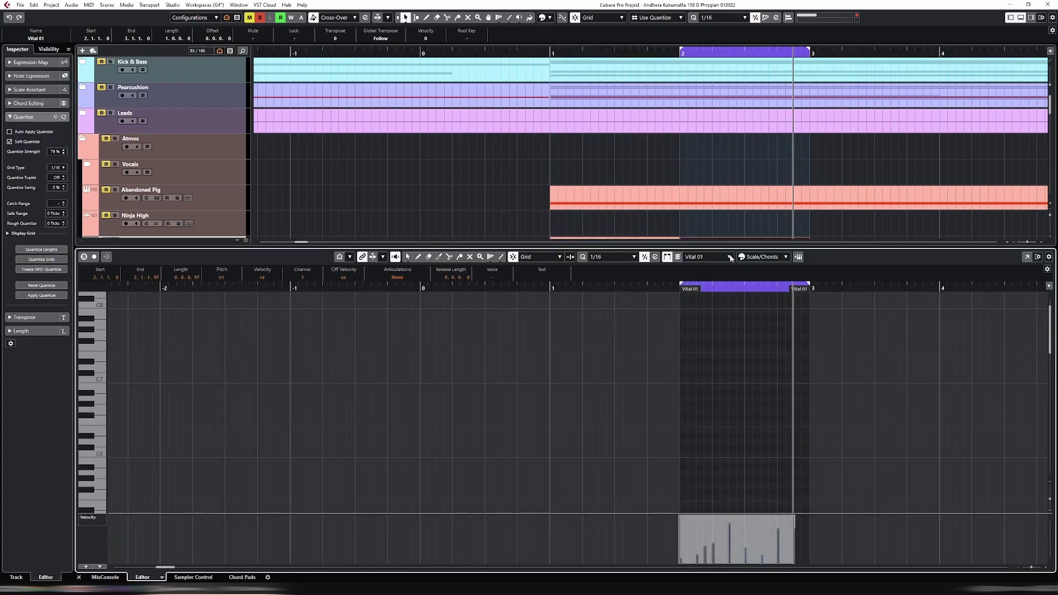
{"action": "left_click", "coordinate": [1035, 569]}
{"action": "scroll", "coordinate": [829, 477], "scroll_direction": "down", "scroll_amount": 12}
{"action": "scroll", "coordinate": [795, 459], "scroll_direction": "up", "scroll_amount": 3}
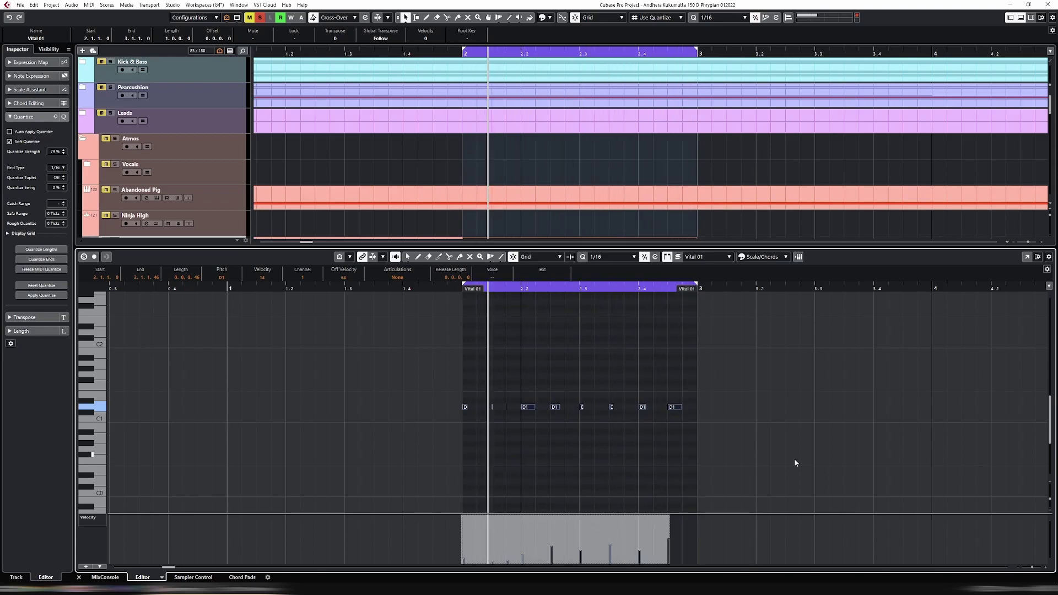
Duplicate the D1 note at 2.3.3 and nudge the copy to 2.3.4.5 using 1/64 snap.
{"action": "left_click", "coordinate": [611, 406]}
{"action": "key", "text": "ctrl+d"}
{"action": "key", "text": "alt+6"}
{"action": "key", "text": "ctrl+Right"}
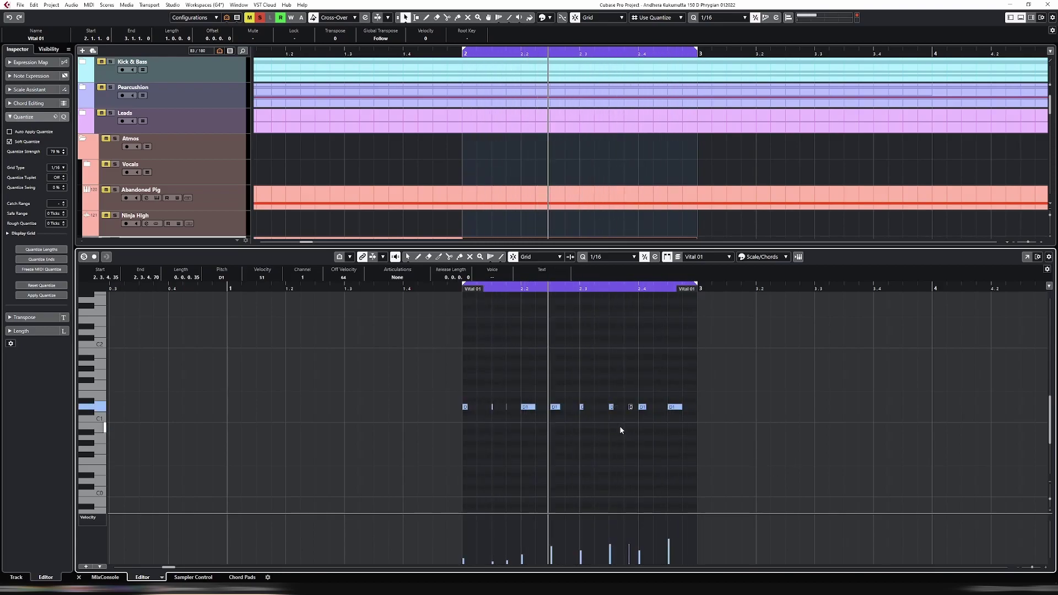
{"action": "key", "text": "alt+7"}
{"action": "key", "text": "ctrl+Right"}
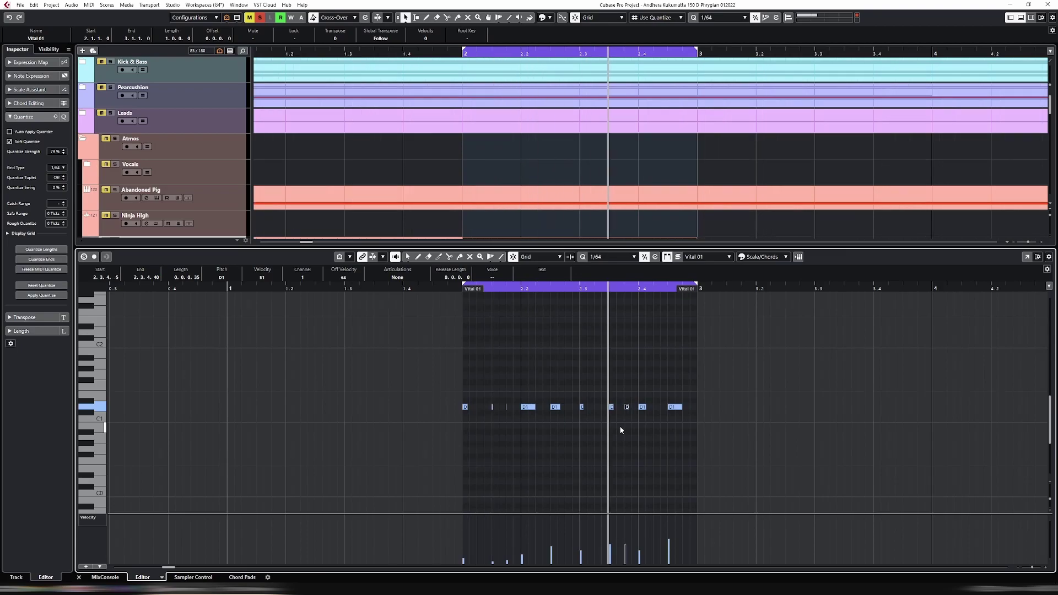
Return to the full arrangement and bring up the Vital synth on Vital 01.
{"action": "key", "text": "ctrl+alt+l"}
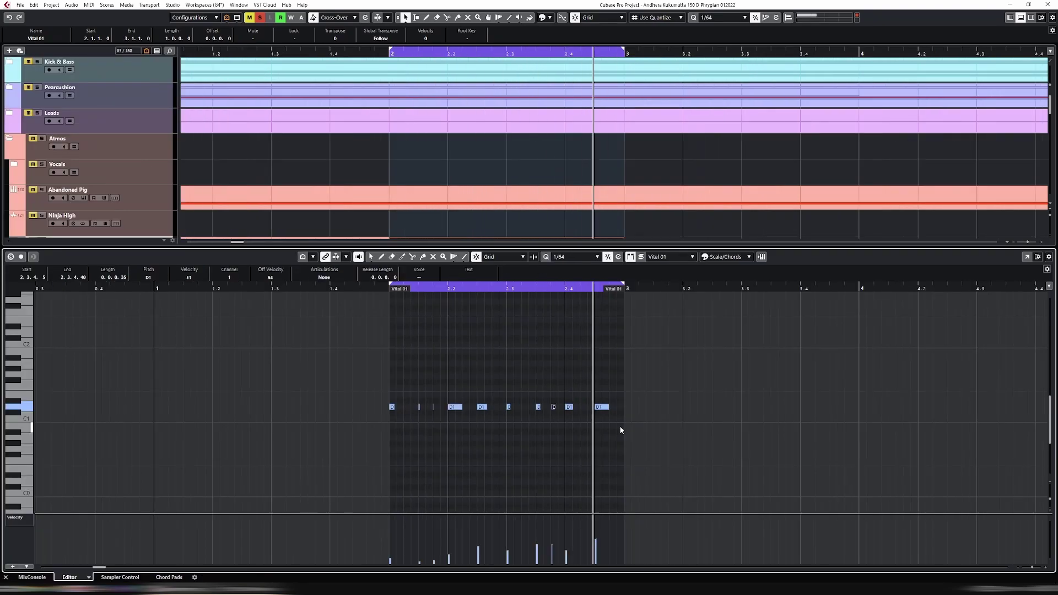
{"action": "key", "text": "ctrl+a"}
{"action": "key", "text": "ctrl+alt+e"}
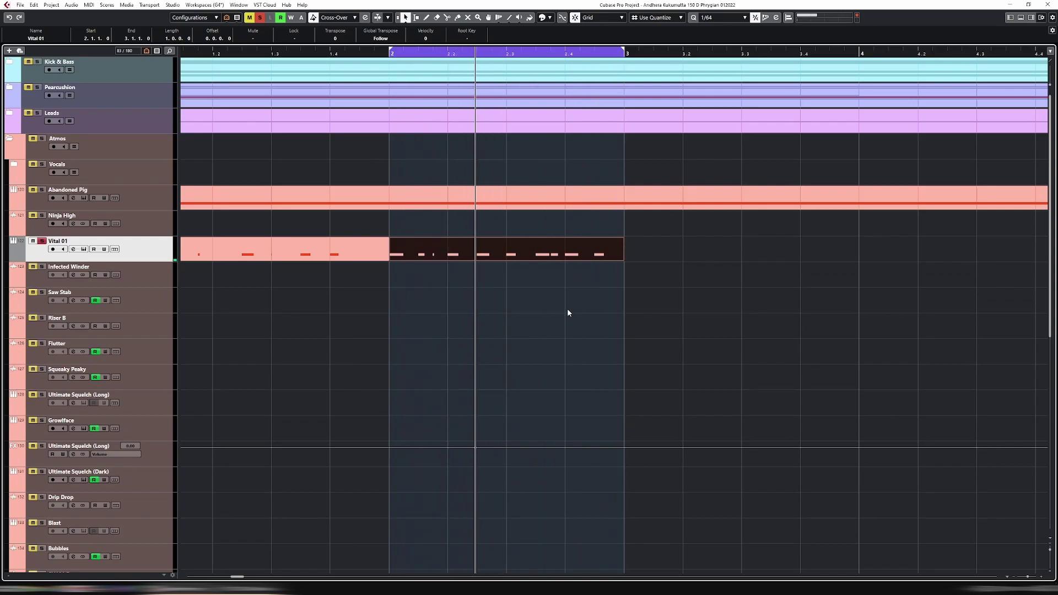
{"action": "key", "text": "g"}
{"action": "key", "text": "g"}
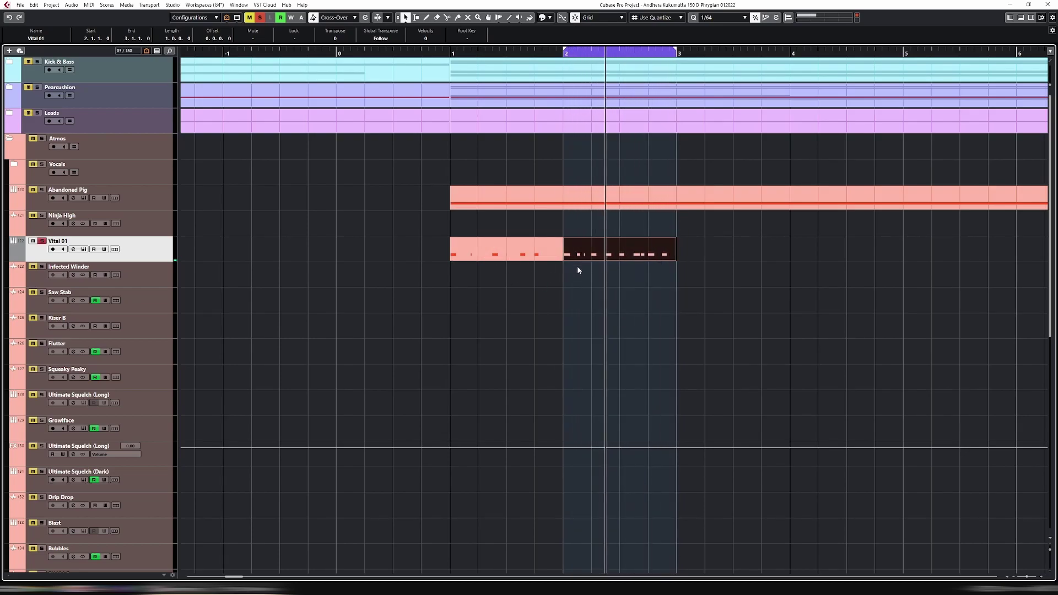
{"action": "key", "text": "F11"}
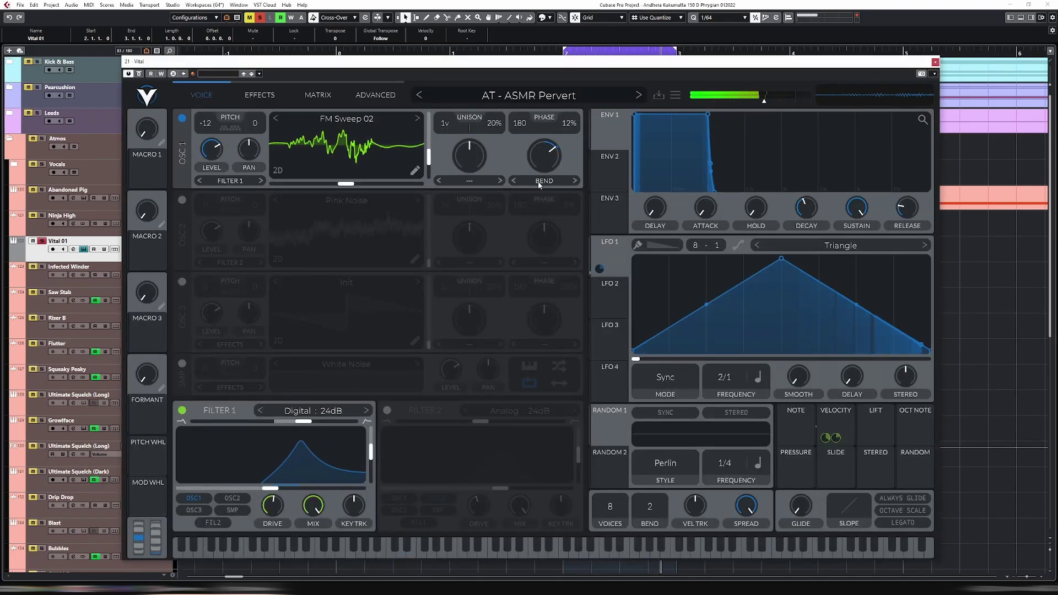
Browse Vital's adrenakrohm preset folder, keep AT - ASMR Pervert, and close the Vital window.
{"action": "left_click", "coordinate": [528, 96]}
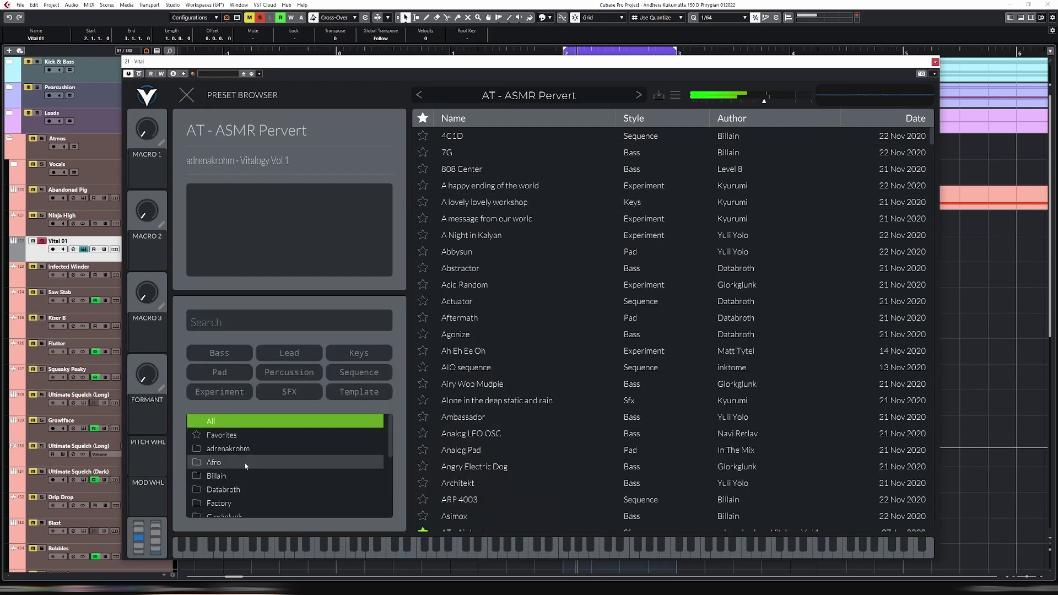
{"action": "left_click", "coordinate": [253, 448]}
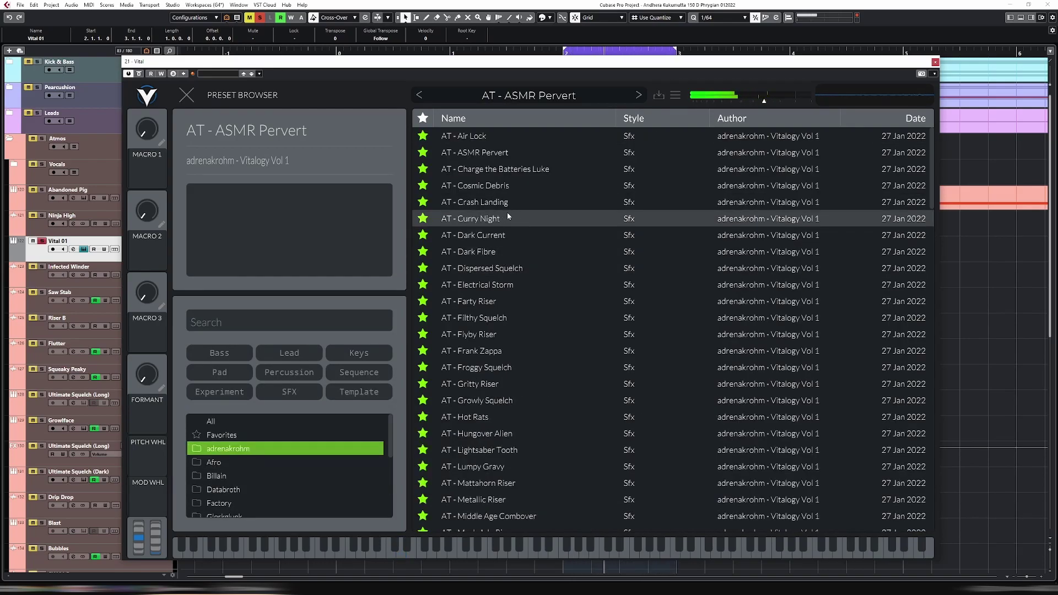
{"action": "key", "text": "Escape"}
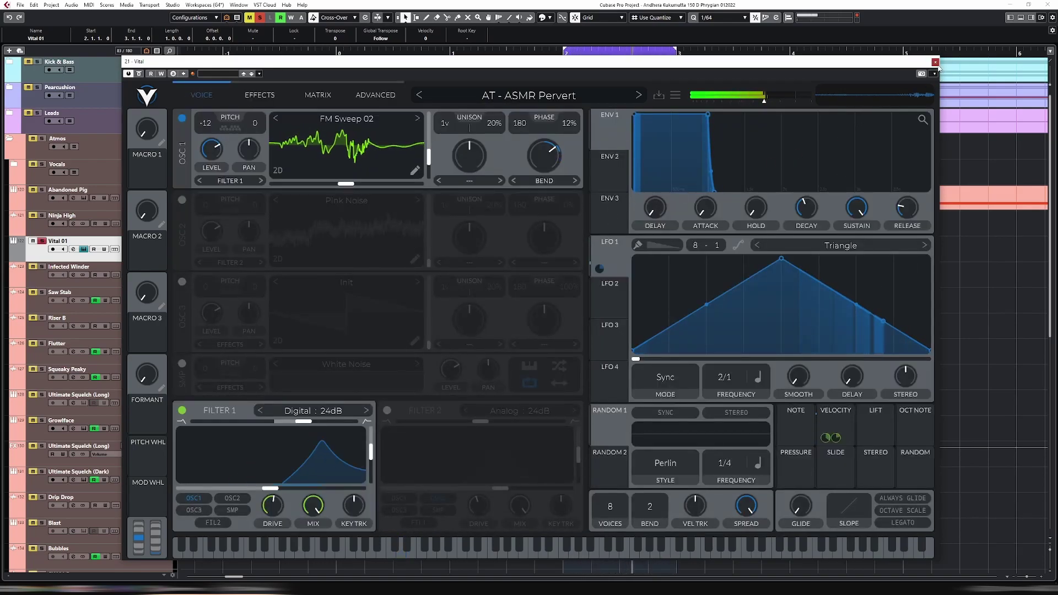
{"action": "key", "text": "Escape"}
{"action": "key", "text": "g"}
{"action": "key", "text": "g"}
{"action": "key", "text": "g"}
{"action": "key", "text": "g"}
{"action": "key", "text": "g"}
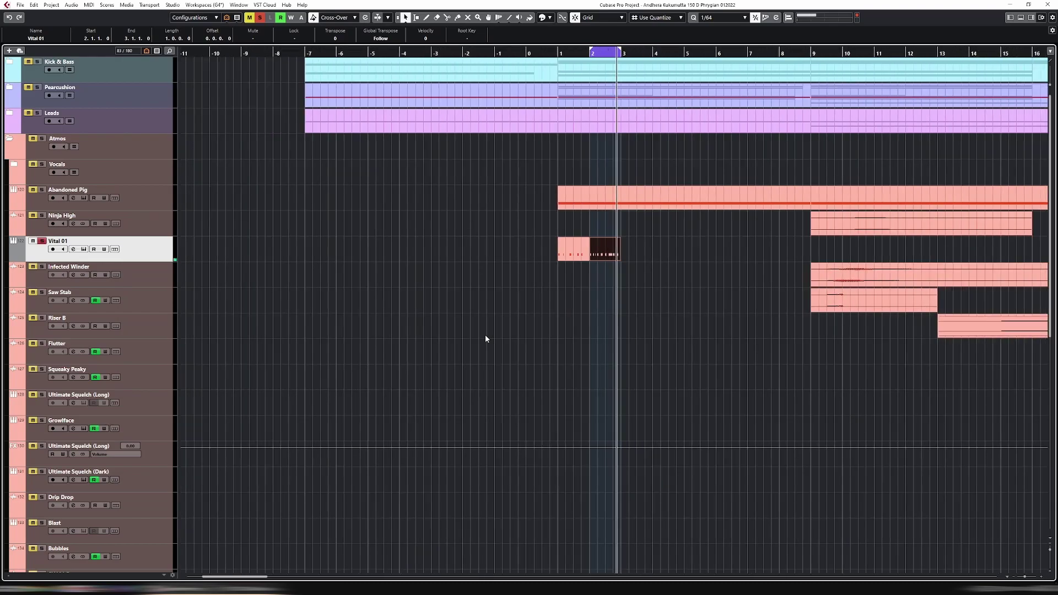
Duplicate the bar 2 Vital 01 part onto bar 3 and open its notes zoomed to the bar.
{"action": "key", "text": "ctrl+d"}
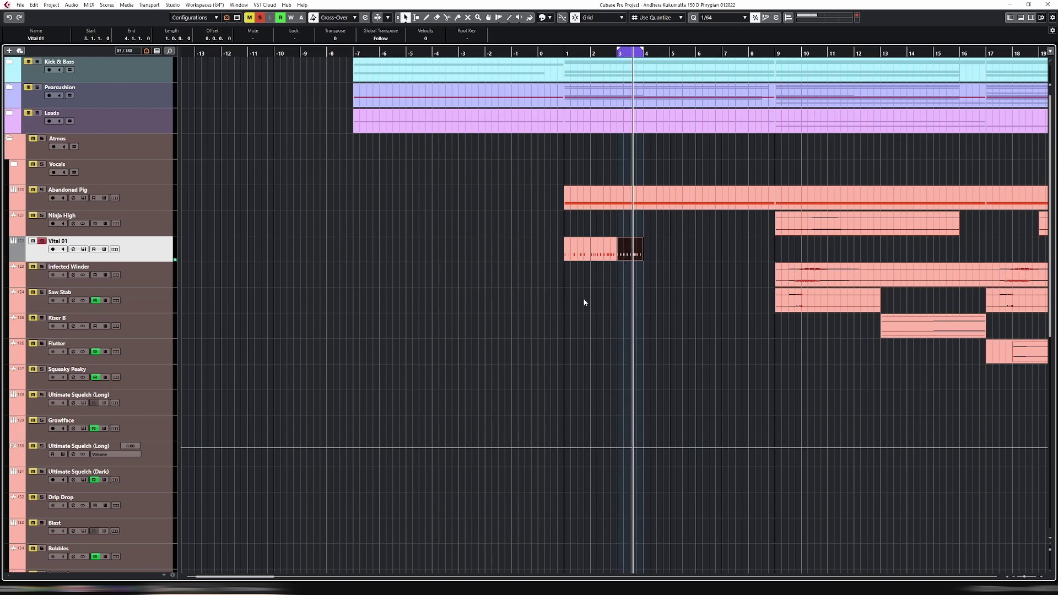
{"action": "key", "text": "ctrl+e"}
{"action": "key", "text": "ctrl+a"}
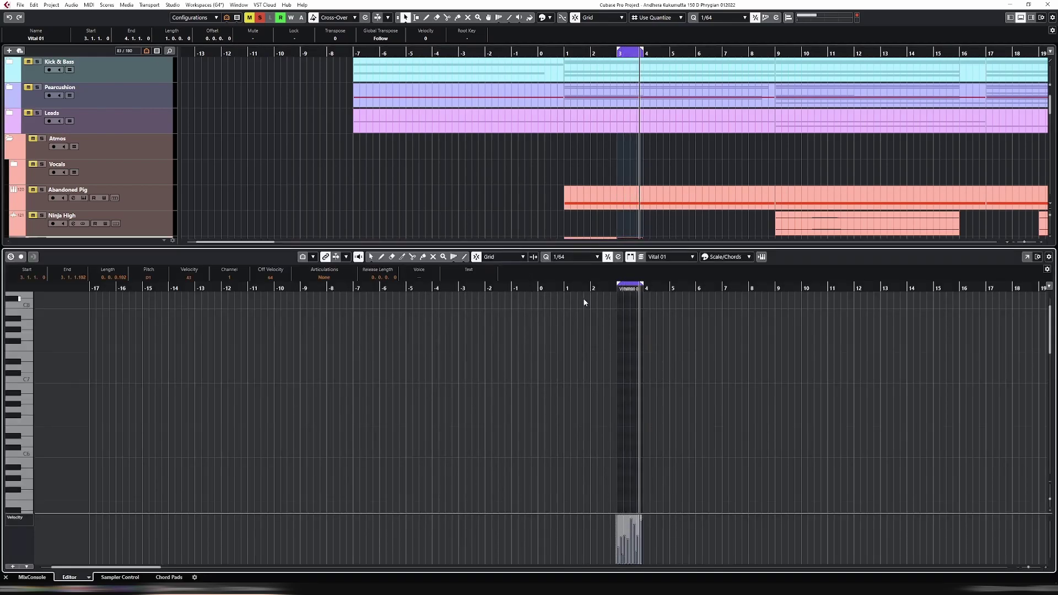
{"action": "key", "text": "ctrl+e"}
{"action": "key", "text": "Return"}
{"action": "key", "text": "h"}
{"action": "key", "text": "h"}
{"action": "key", "text": "h"}
{"action": "key", "text": "h"}
{"action": "key", "text": "h"}
{"action": "key", "text": "h"}
{"action": "key", "text": "h"}
{"action": "key", "text": "h"}
{"action": "key", "text": "h"}
{"action": "key", "text": "h"}
{"action": "key", "text": "h"}
{"action": "key", "text": "h"}
{"action": "key", "text": "h"}
{"action": "key", "text": "h"}
{"action": "key", "text": "h"}
{"action": "key", "text": "h"}
{"action": "key", "text": "h"}
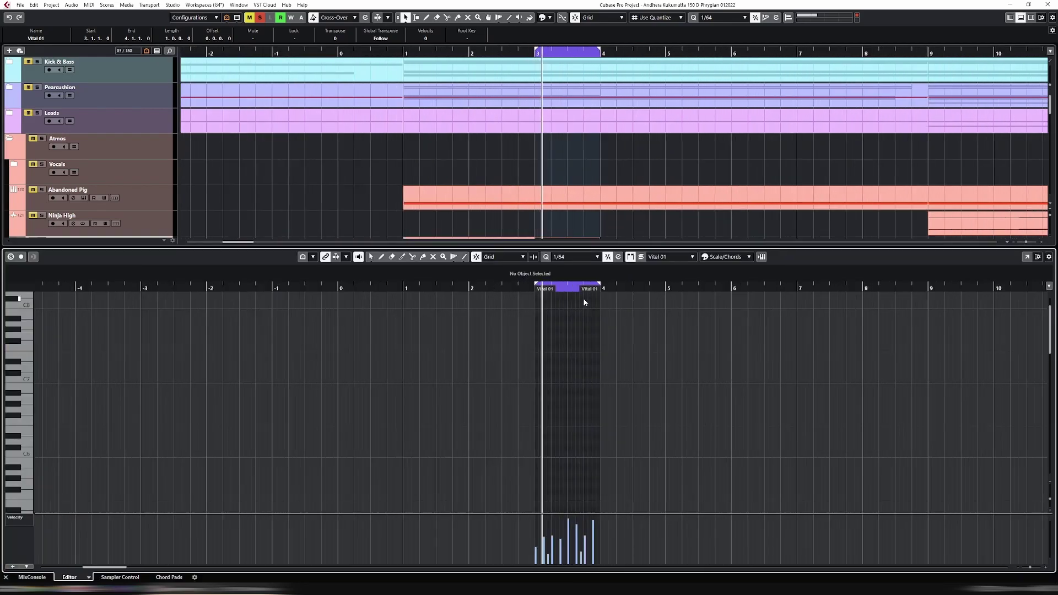
{"action": "scroll", "coordinate": [496, 364], "scroll_direction": "down", "scroll_amount": 6}
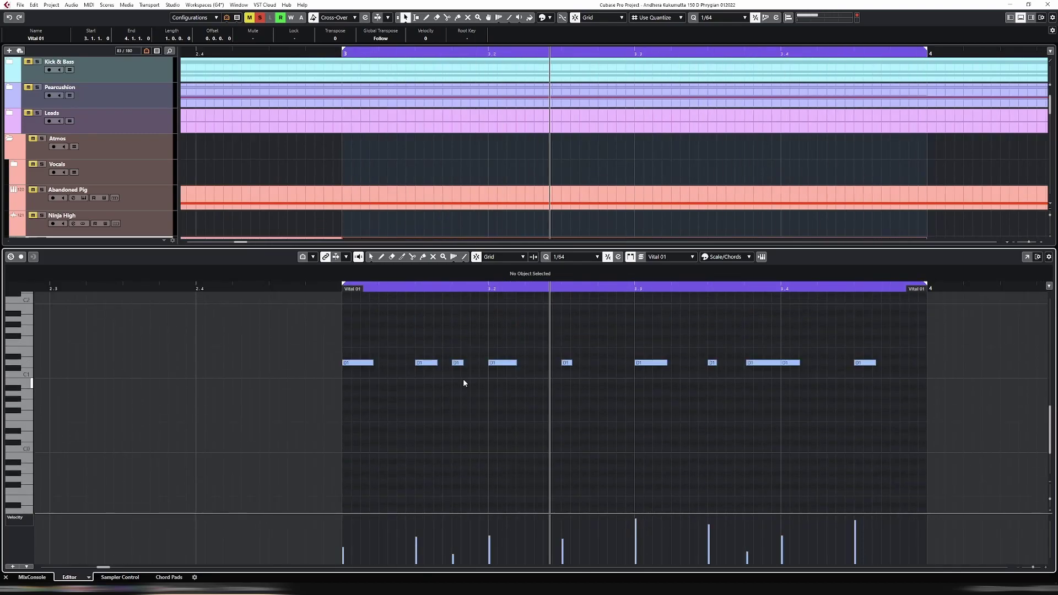
With 1/16 snap, lengthen the first D1 note and delete the other nine.
{"action": "left_click", "coordinate": [430, 408]}
{"action": "key", "text": "alt+5"}
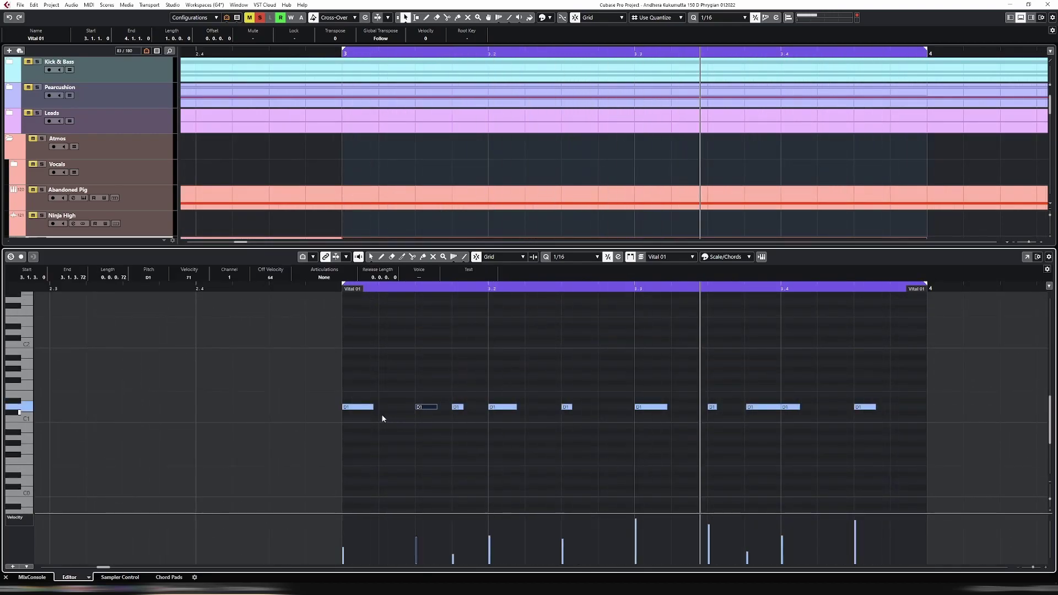
{"action": "left_click_drag", "start_coordinate": [373, 409], "coordinate": [865, 442]}
{"action": "key", "text": "Delete"}
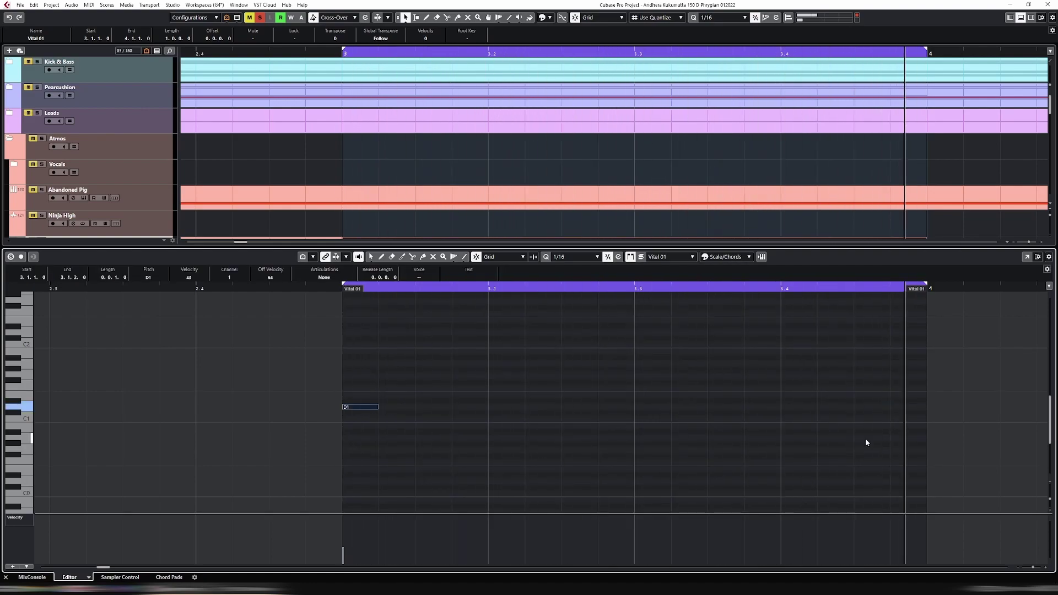
Repeat the D1 note into sixteen sixteenths, randomize their lengths and velocities, and audition the result.
{"action": "key", "text": "ctrl+d"}
{"action": "key", "text": "ctrl+d"}
{"action": "key", "text": "ctrl+d"}
{"action": "key", "text": "ctrl+d"}
{"action": "key", "text": "ctrl+d"}
{"action": "key", "text": "ctrl+d"}
{"action": "key", "text": "ctrl+d"}
{"action": "key", "text": "ctrl+d"}
{"action": "key", "text": "ctrl+d"}
{"action": "key", "text": "ctrl+d"}
{"action": "key", "text": "ctrl+d"}
{"action": "key", "text": "ctrl+d"}
{"action": "key", "text": "ctrl+d"}
{"action": "key", "text": "ctrl+d"}
{"action": "key", "text": "ctrl+d"}
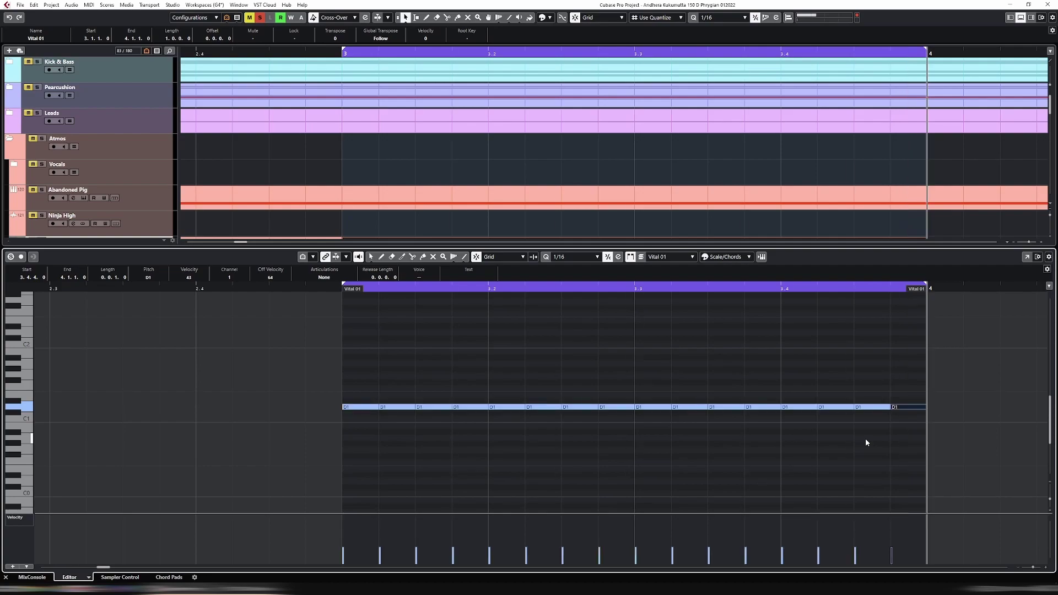
{"action": "key", "text": "ctrl+a"}
{"action": "key", "text": "alt+r"}
{"action": "key", "text": "space"}
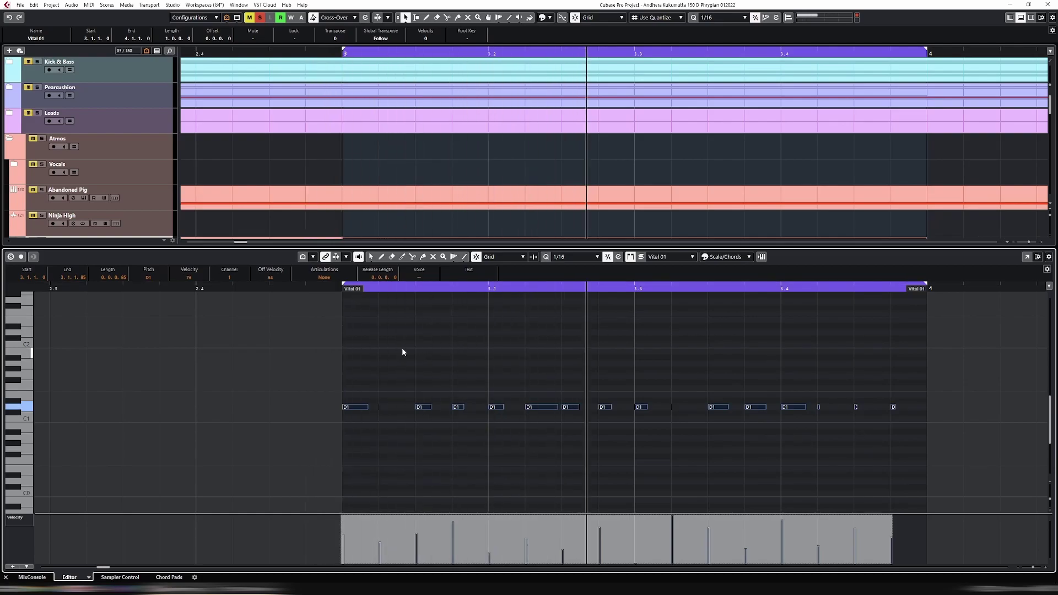
{"action": "key", "text": "Return"}
Mute the first two Vital 01 parts and move them out to bar -15.
{"action": "key", "text": "g"}
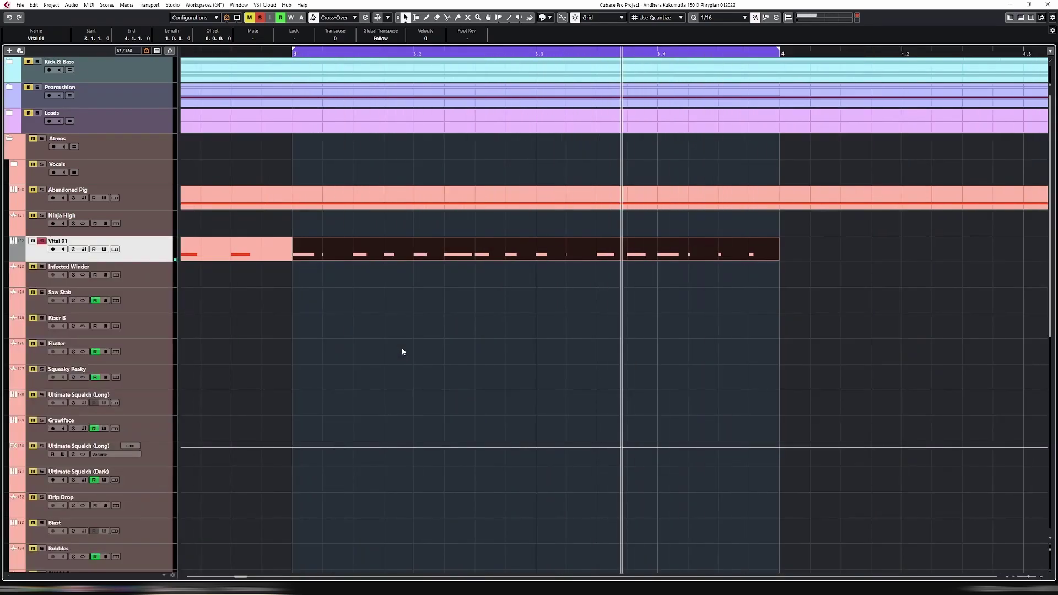
{"action": "key", "text": "g"}
{"action": "key", "text": "g"}
{"action": "key", "text": "g"}
{"action": "key", "text": "g"}
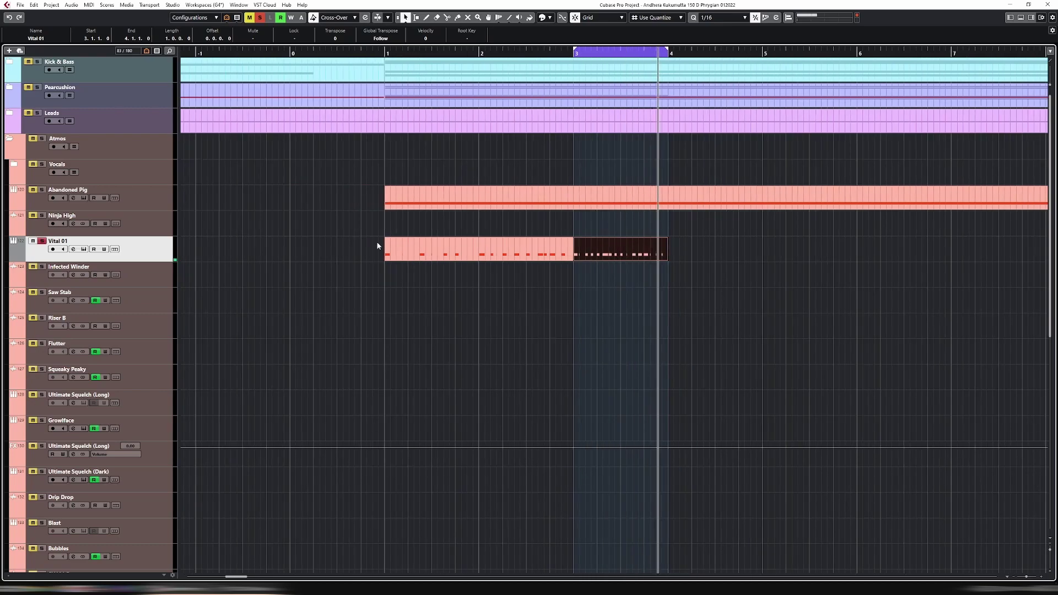
{"action": "key", "text": "g"}
{"action": "key", "text": "g"}
{"action": "key", "text": "g"}
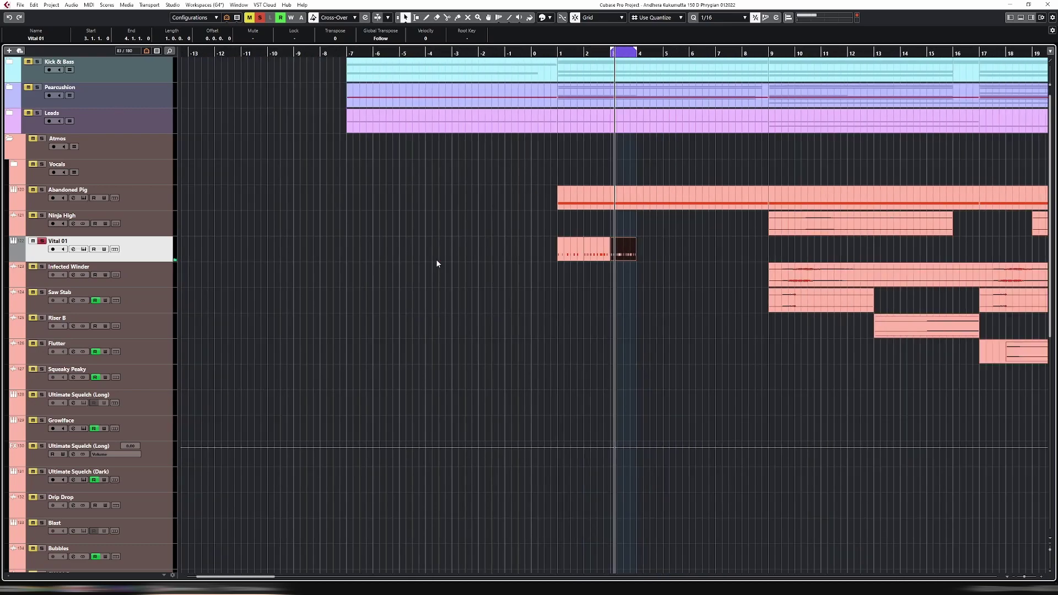
{"action": "key", "text": "g"}
{"action": "key", "text": "7"}
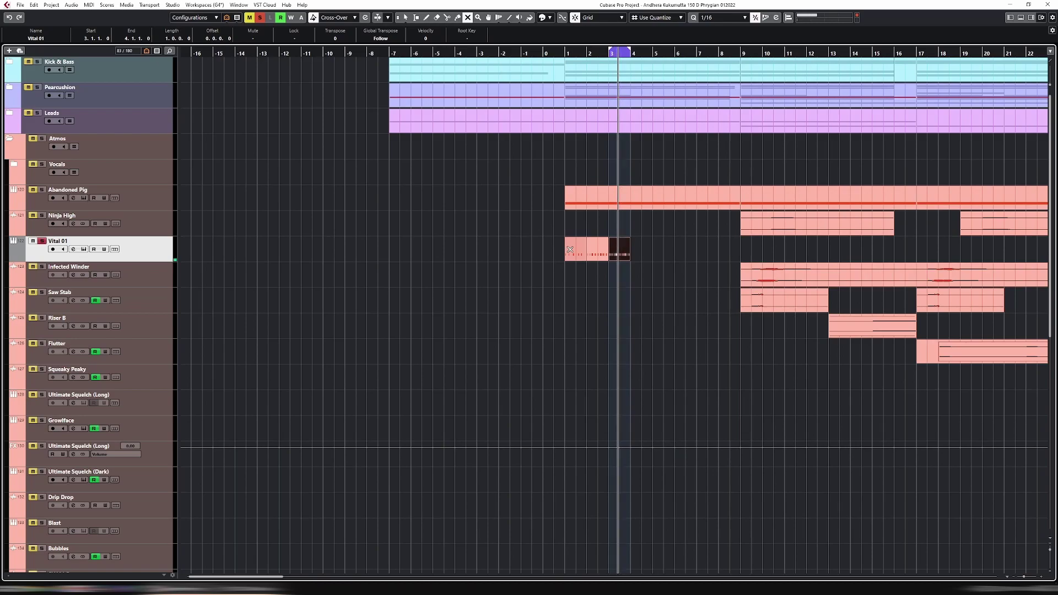
{"action": "left_click", "coordinate": [570, 250]}
{"action": "left_click", "coordinate": [594, 250]}
{"action": "key", "text": "1"}
{"action": "left_click_drag", "start_coordinate": [544, 249], "coordinate": [241, 248]}
{"action": "left_click", "coordinate": [587, 250]}
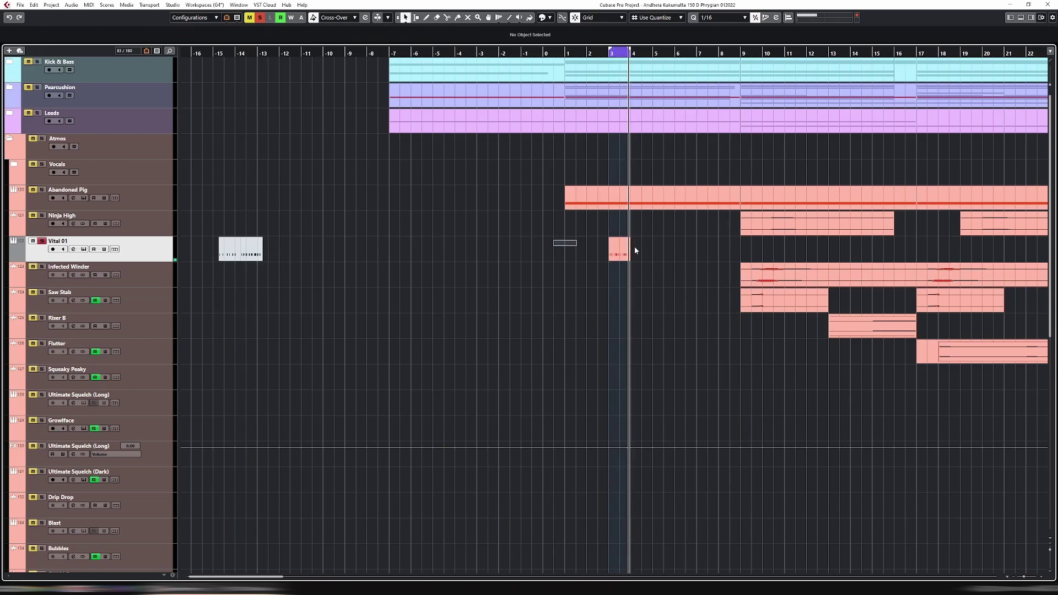
With whole-bar snap, move the short Vital 01 part to start at bar 0 and trim its start.
{"action": "key", "text": "alt+1"}
{"action": "left_click", "coordinate": [489, 54]}
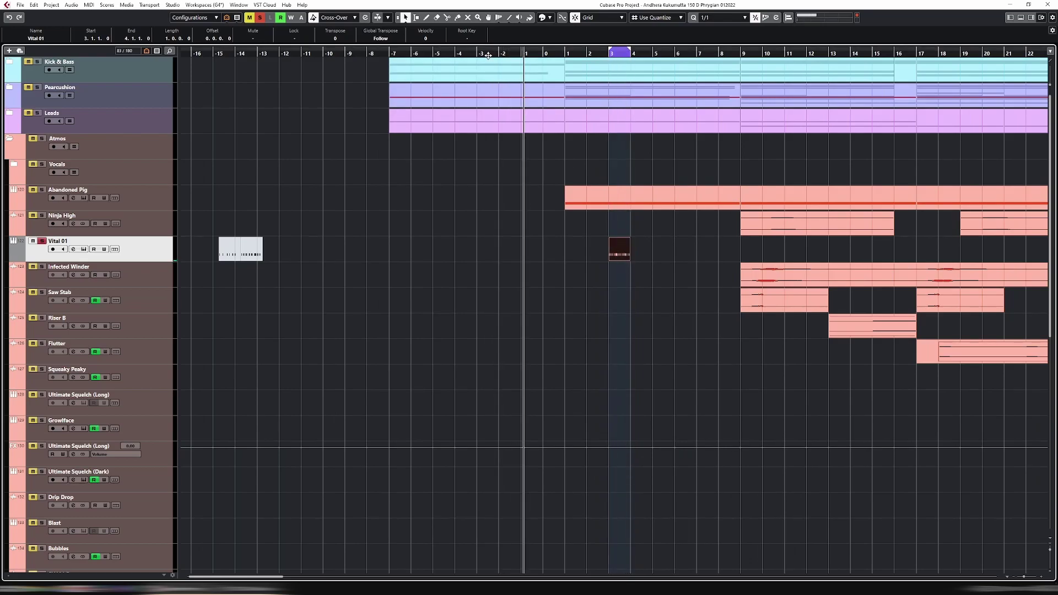
{"action": "left_click", "coordinate": [646, 198]}
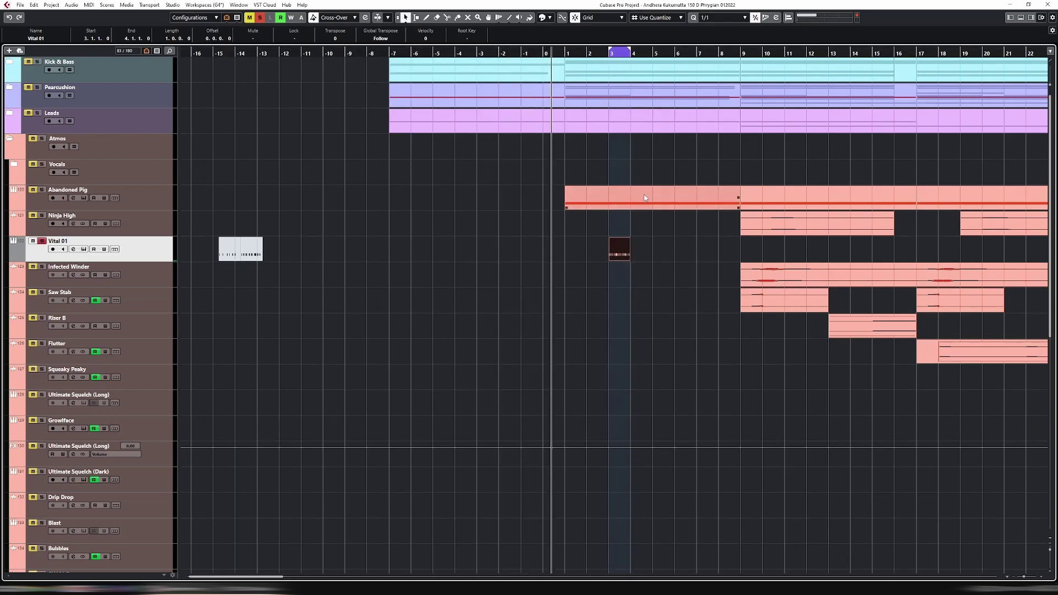
{"action": "left_click_drag", "start_coordinate": [620, 251], "coordinate": [580, 252]}
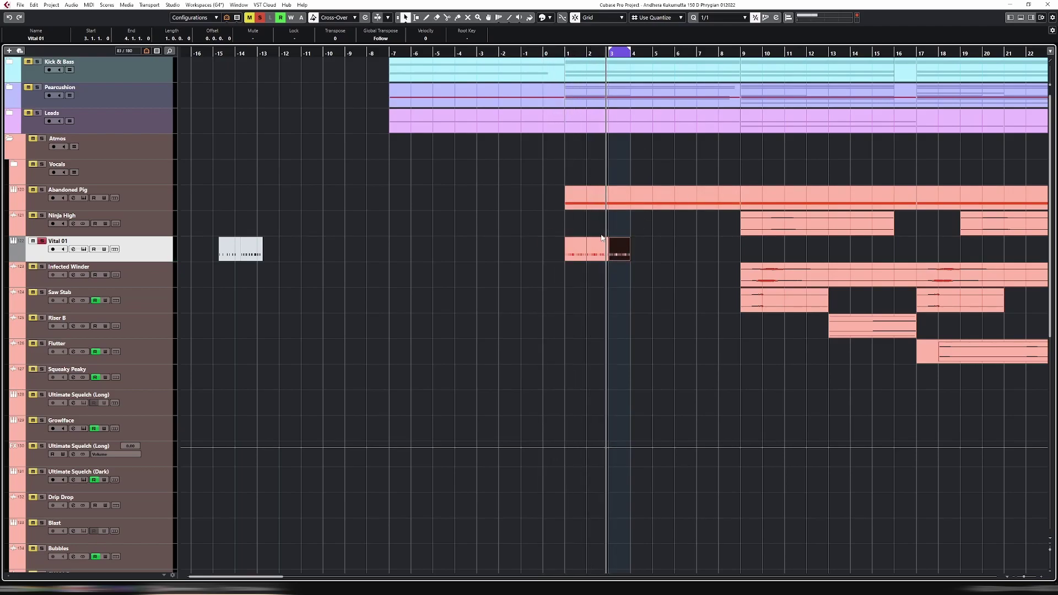
{"action": "left_click_drag", "start_coordinate": [663, 254], "coordinate": [555, 254]}
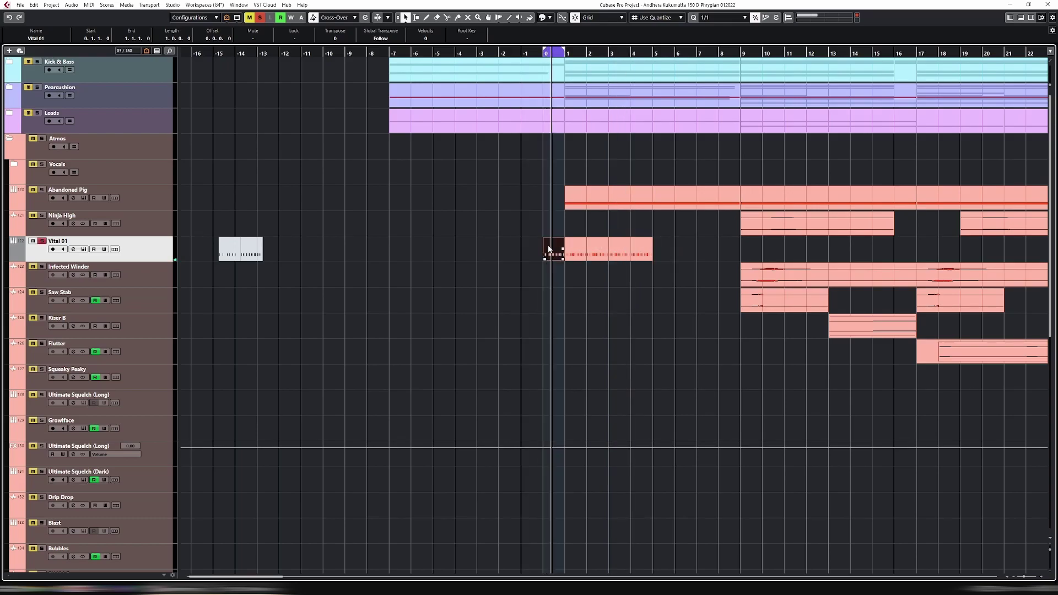
{"action": "key", "text": "h"}
{"action": "key", "text": "h"}
{"action": "key", "text": "h"}
{"action": "key", "text": "h"}
{"action": "key", "text": "h"}
{"action": "key", "text": "h"}
{"action": "key", "text": "h"}
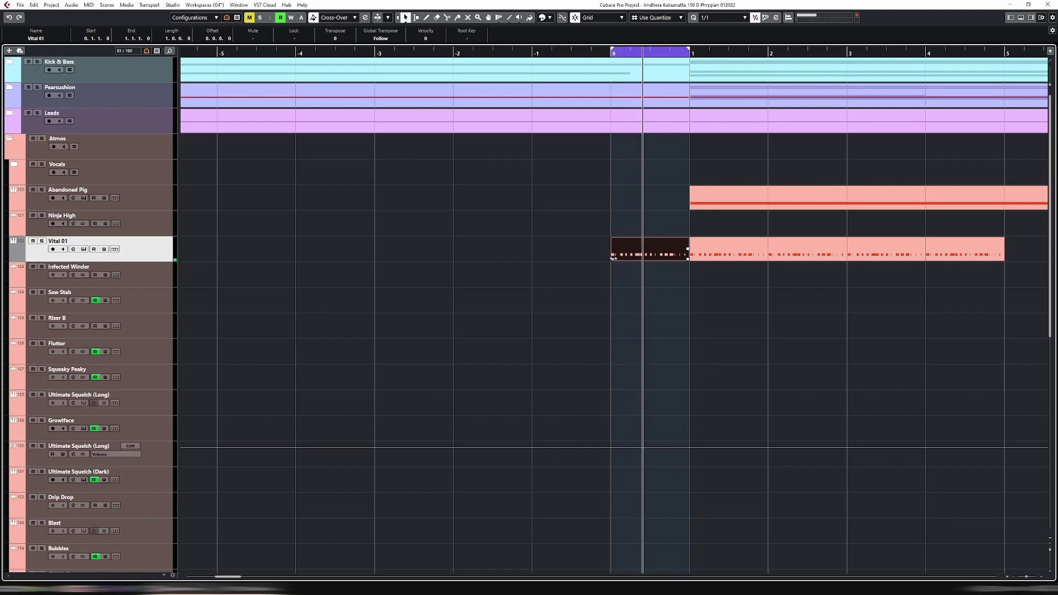
{"action": "left_click_drag", "start_coordinate": [613, 257], "coordinate": [652, 256]}
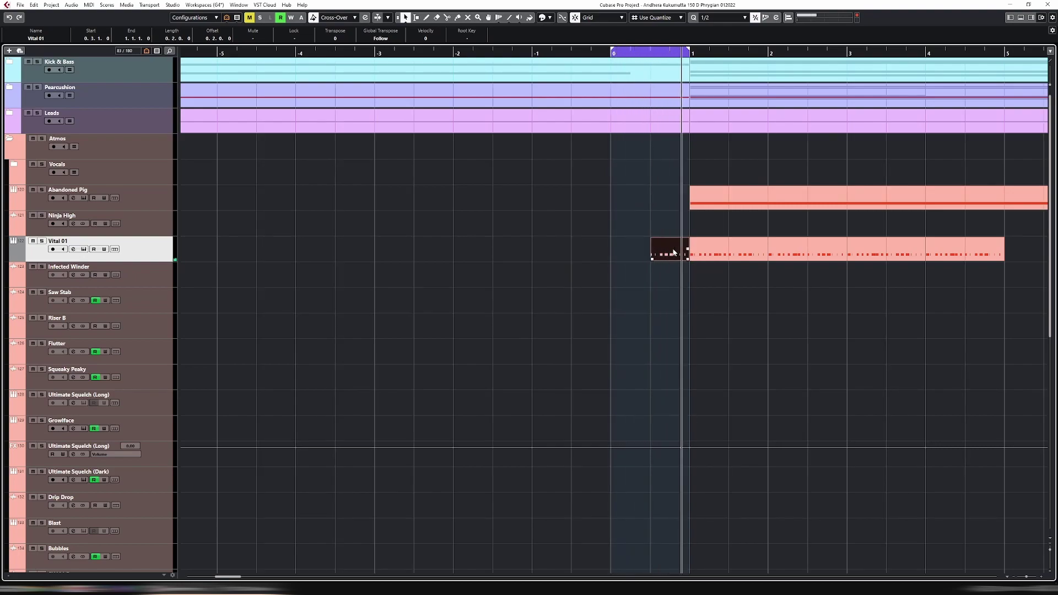
{"action": "key", "text": "h"}
{"action": "key", "text": "h"}
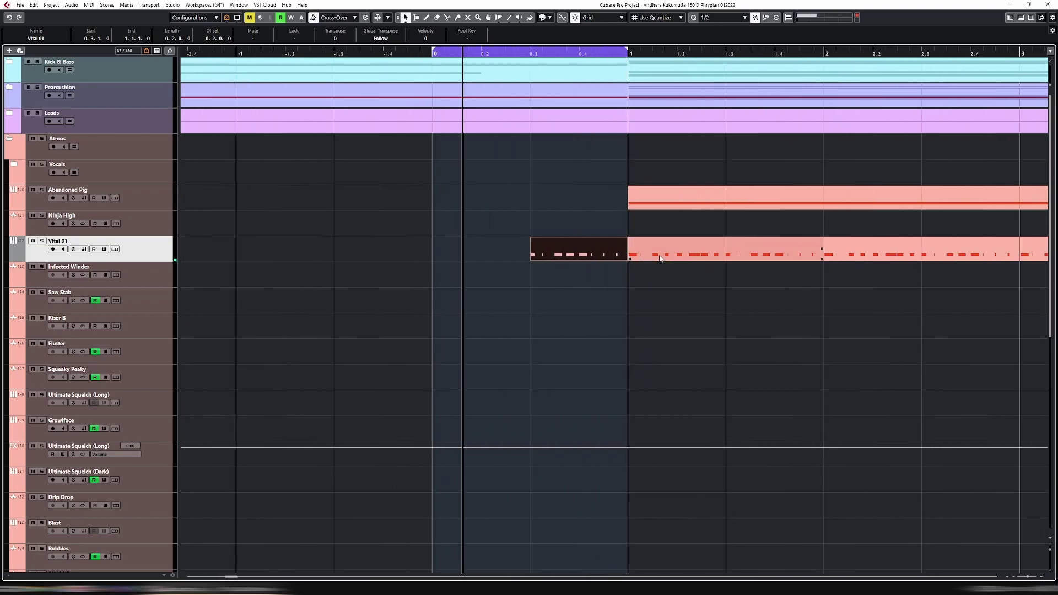
Delete the opening D1 notes of the short Vital 01 part, leaving four notes.
{"action": "double_click", "coordinate": [583, 254]}
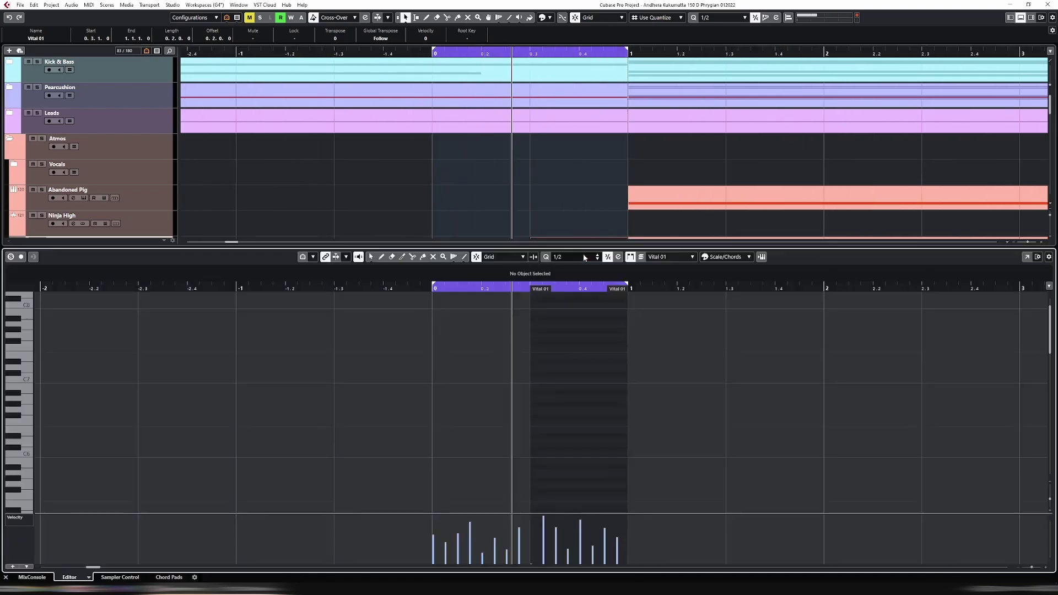
{"action": "scroll", "coordinate": [560, 373], "scroll_direction": "down", "scroll_amount": 10}
{"action": "left_click_drag", "start_coordinate": [392, 358], "coordinate": [523, 395]}
{"action": "key", "text": "Delete"}
{"action": "key", "text": "h"}
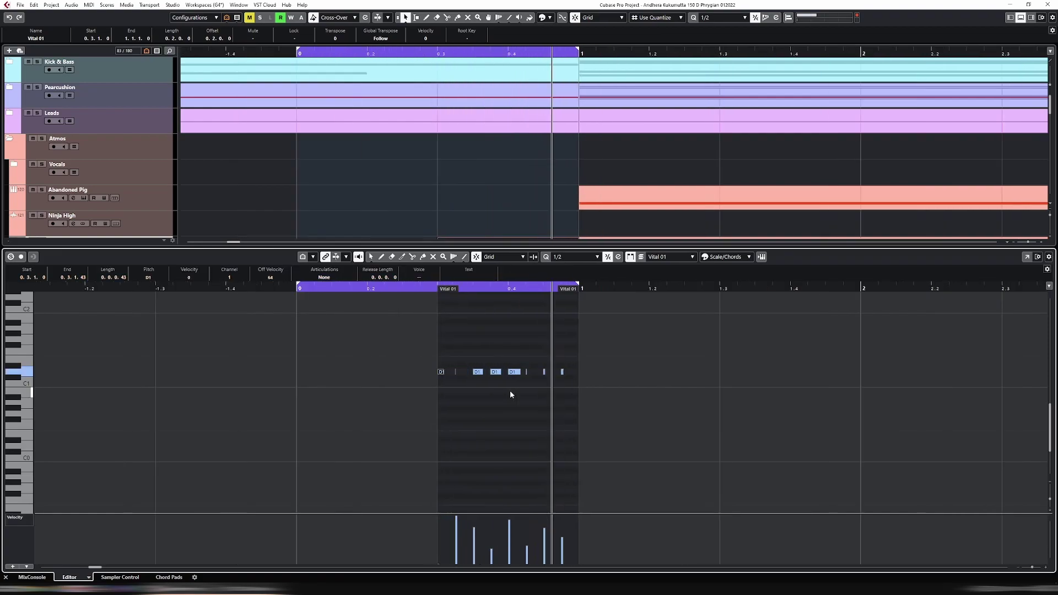
{"action": "key", "text": "h"}
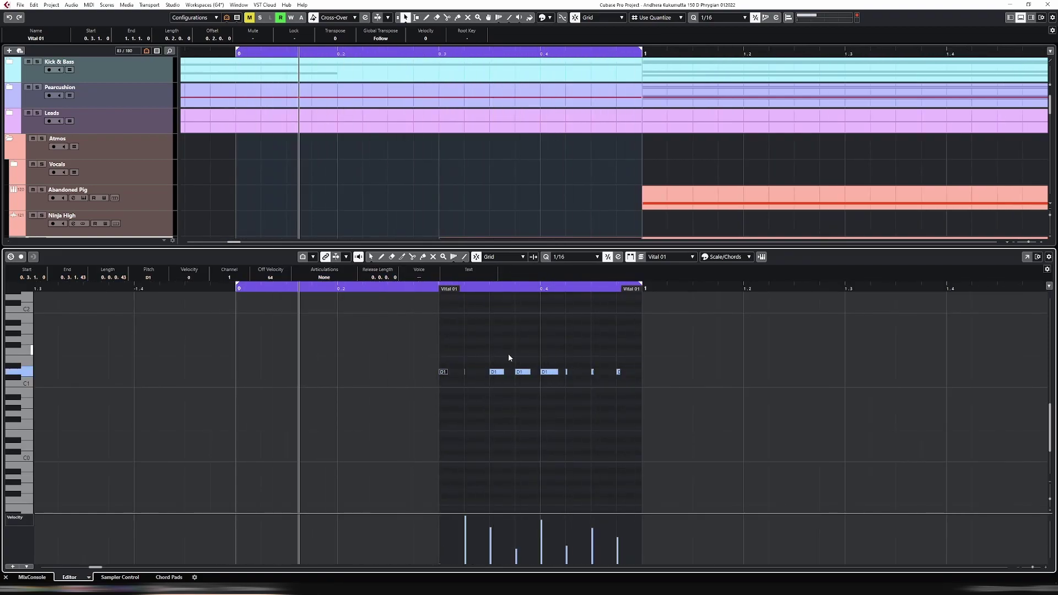
{"action": "left_click_drag", "start_coordinate": [429, 355], "coordinate": [524, 385]}
{"action": "key", "text": "Delete"}
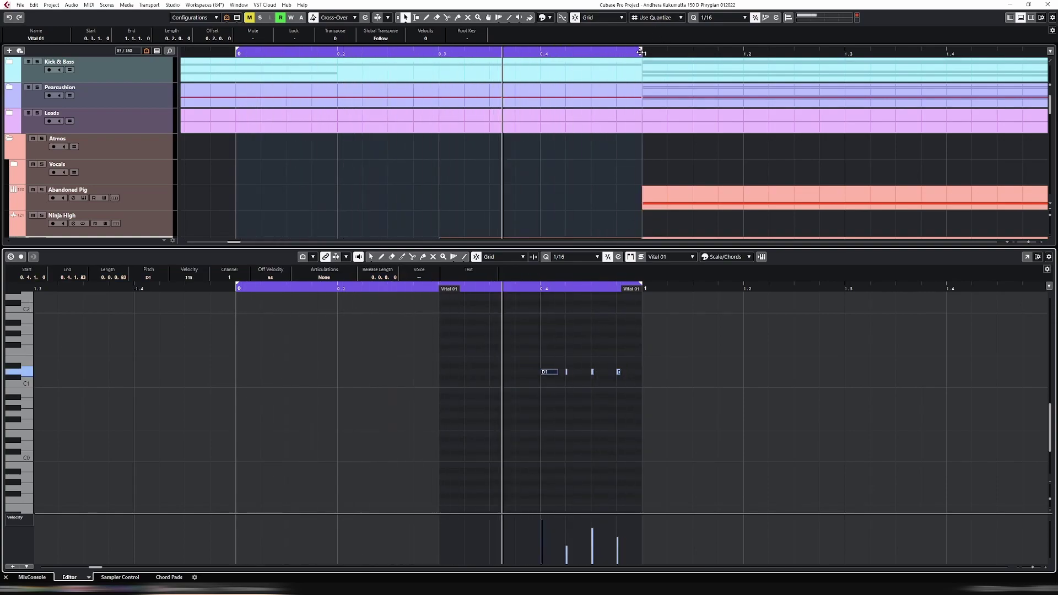
Move the four remaining notes four sixteenths earlier and set the loop to bars 0–2.
{"action": "left_click_drag", "start_coordinate": [540, 51], "coordinate": [742, 52]}
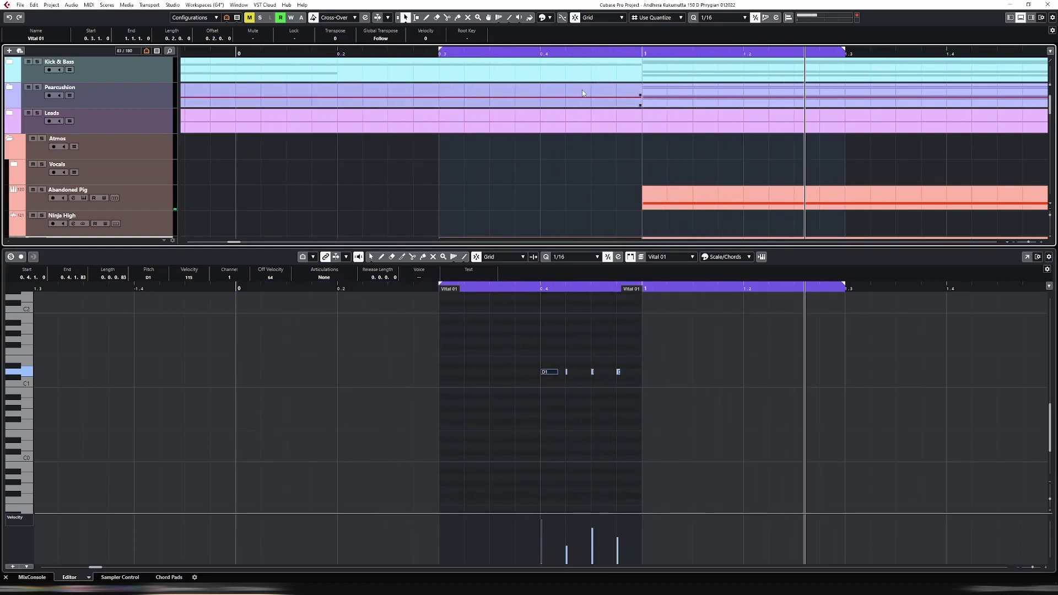
{"action": "left_click_drag", "start_coordinate": [501, 343], "coordinate": [685, 396]}
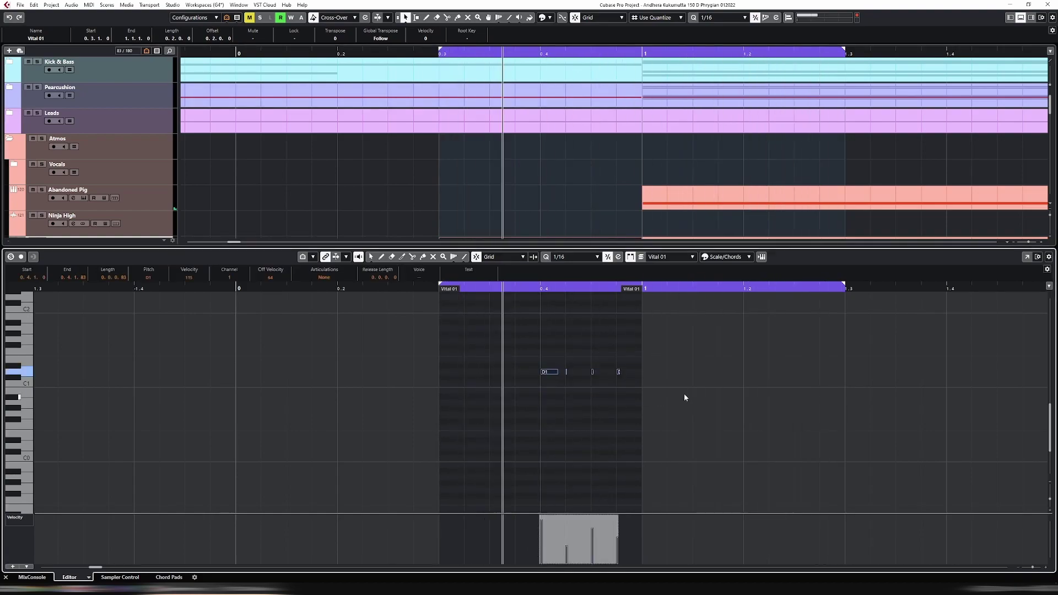
{"action": "key", "text": "ctrl+Left"}
{"action": "key", "text": "ctrl+Left"}
{"action": "key", "text": "ctrl+Left"}
{"action": "key", "text": "ctrl+Left"}
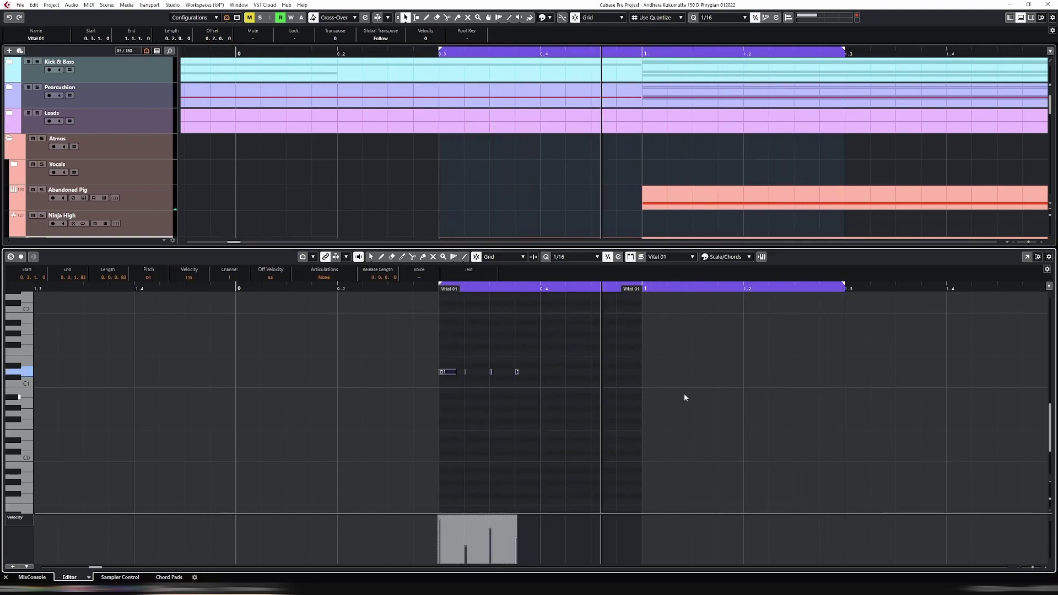
{"action": "key", "text": "g"}
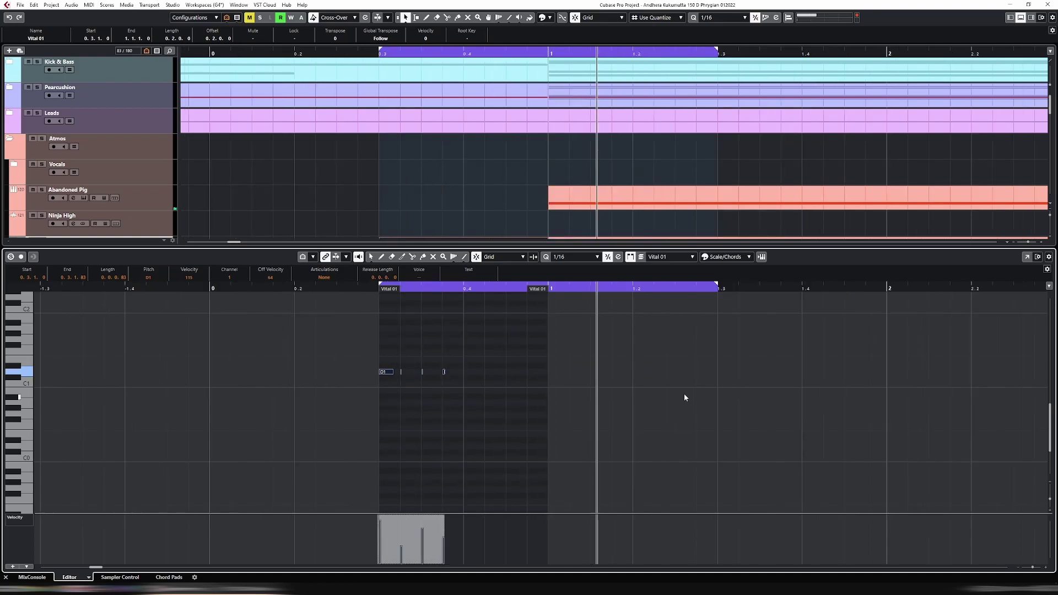
{"action": "key", "text": "g"}
{"action": "left_click_drag", "start_coordinate": [382, 51], "coordinate": [211, 51]}
{"action": "left_click_drag", "start_coordinate": [711, 52], "coordinate": [886, 52]}
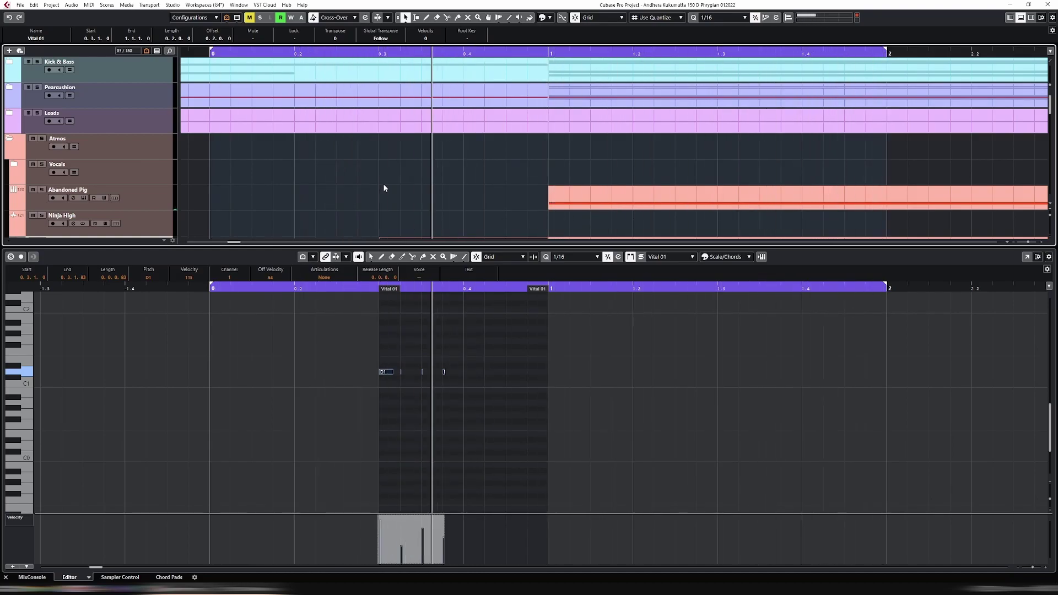
{"action": "key", "text": "g"}
{"action": "key", "text": "g"}
{"action": "key", "text": "g"}
{"action": "key", "text": "g"}
{"action": "key", "text": "g"}
{"action": "key", "text": "g"}
{"action": "key", "text": "g"}
{"action": "key", "text": "g"}
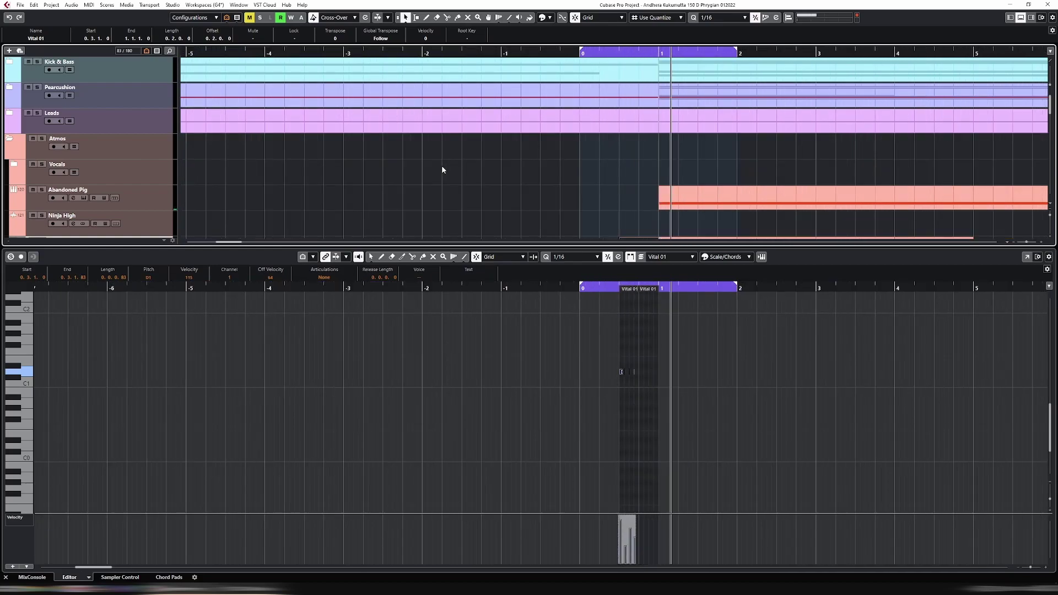
{"action": "key", "text": "ctrl+alt+e"}
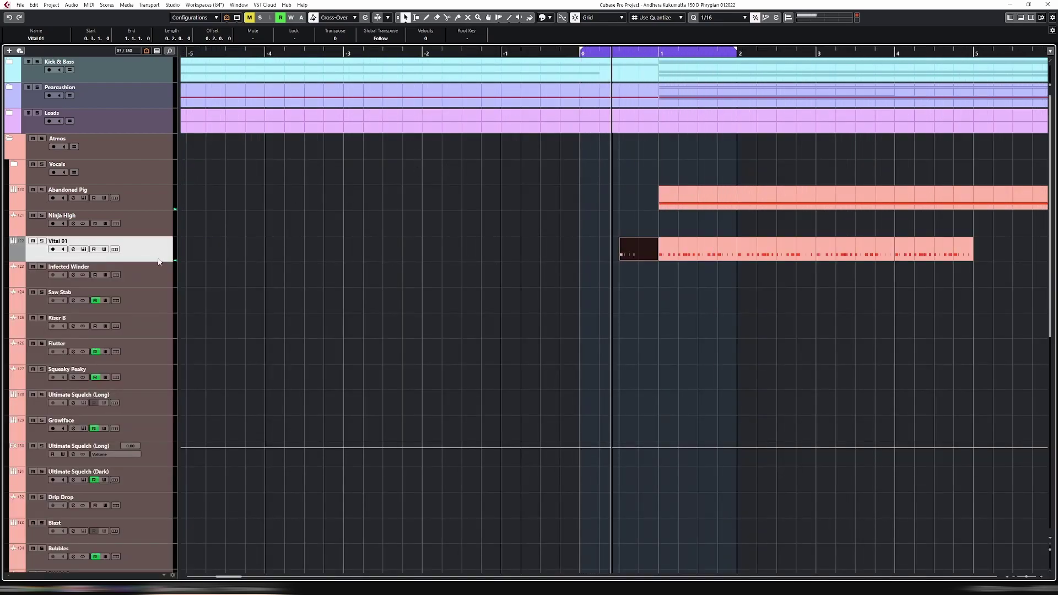
Switch off Vital's Reverb and Delay effects in the AT - ASMR Pervert preset, then close Vital.
{"action": "key", "text": "ctrl+alt+l"}
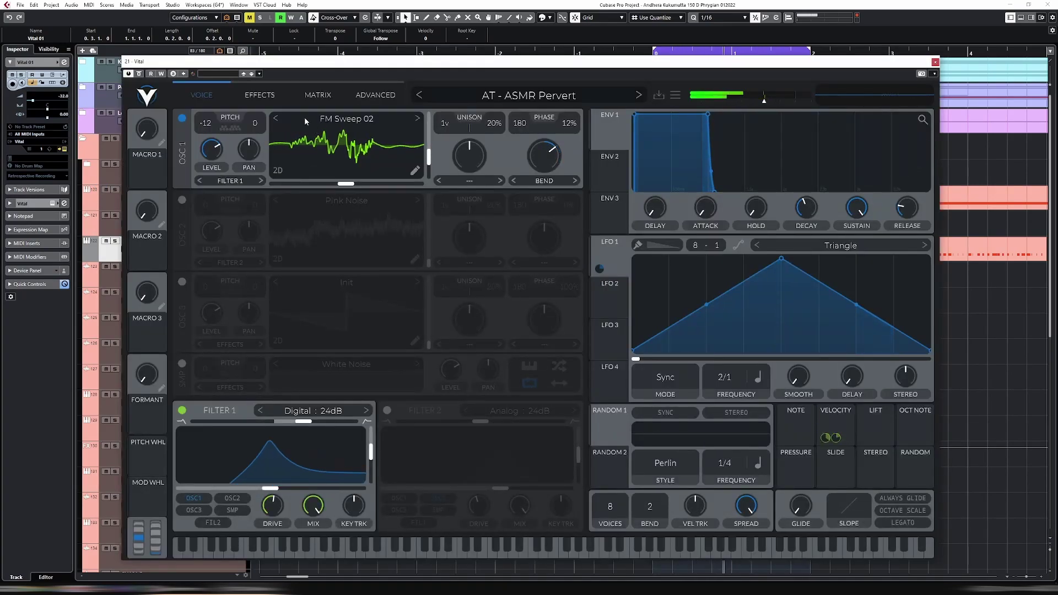
{"action": "left_click", "coordinate": [249, 96]}
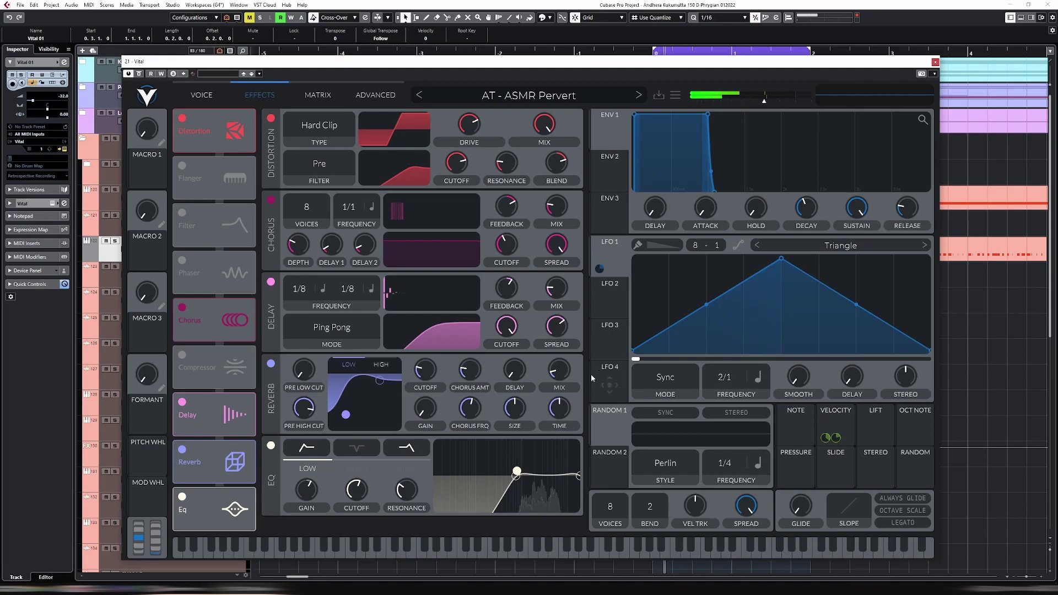
{"action": "left_click", "coordinate": [270, 364]}
{"action": "left_click", "coordinate": [271, 282]}
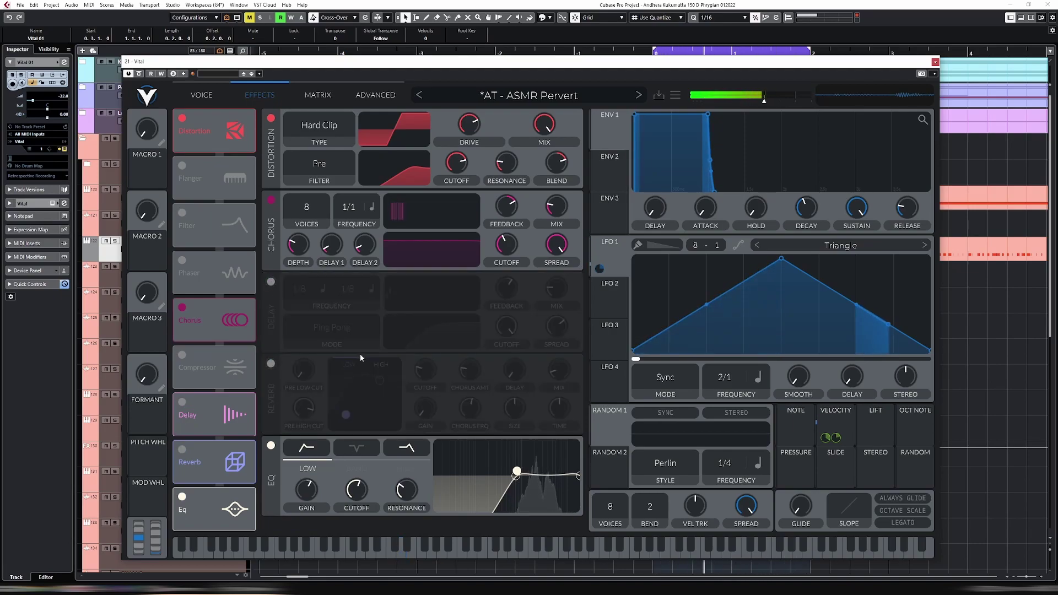
{"action": "left_click", "coordinate": [202, 96]}
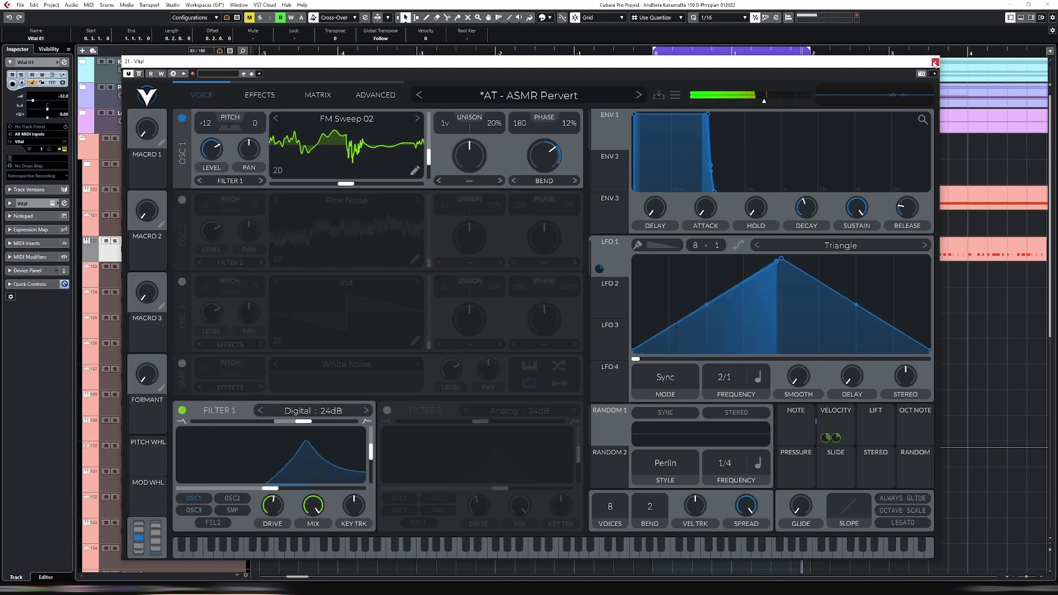
{"action": "key", "text": "ctrl+w"}
Loop the bar 2–3 Vital 01 part and change the lengths of all its D1 notes.
{"action": "key", "text": "g"}
{"action": "key", "text": "g"}
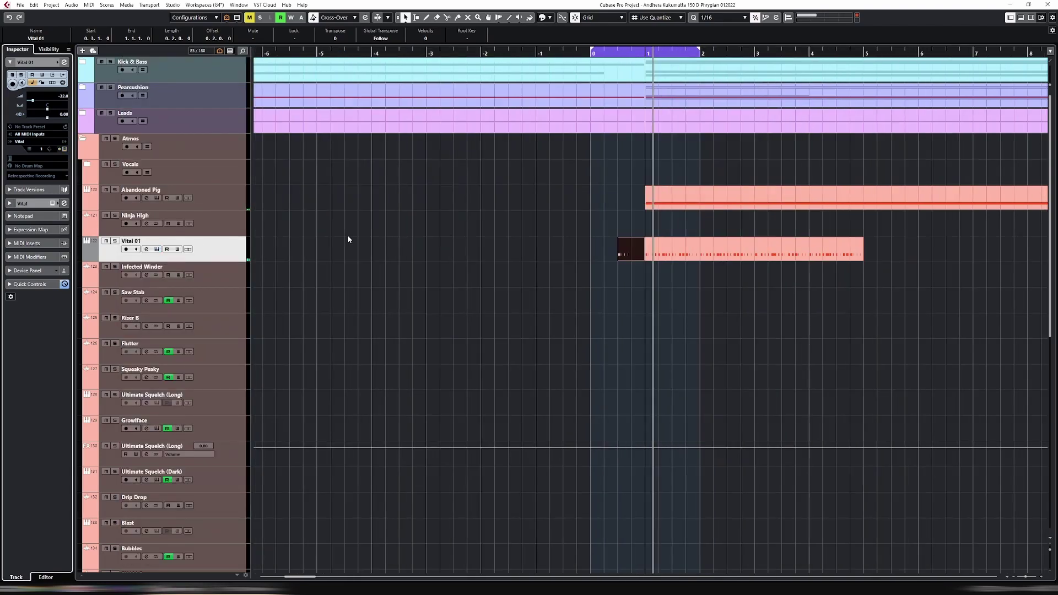
{"action": "left_click", "coordinate": [652, 253]}
{"action": "key", "text": "shift+g"}
{"action": "key", "text": "Right"}
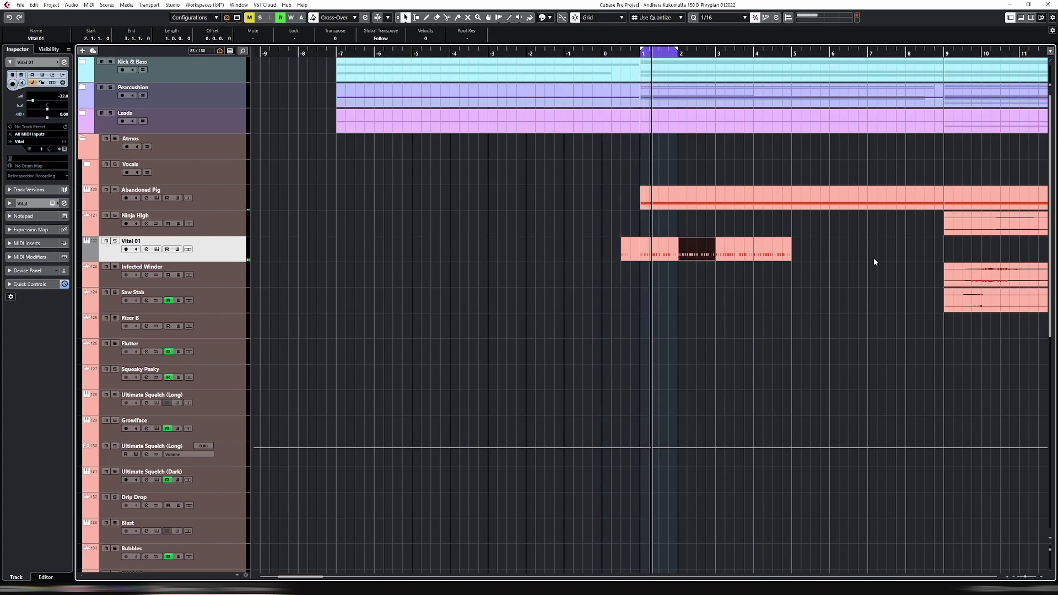
{"action": "key", "text": "shift+g"}
{"action": "double_click", "coordinate": [711, 255]}
{"action": "key", "text": "ctrl+a"}
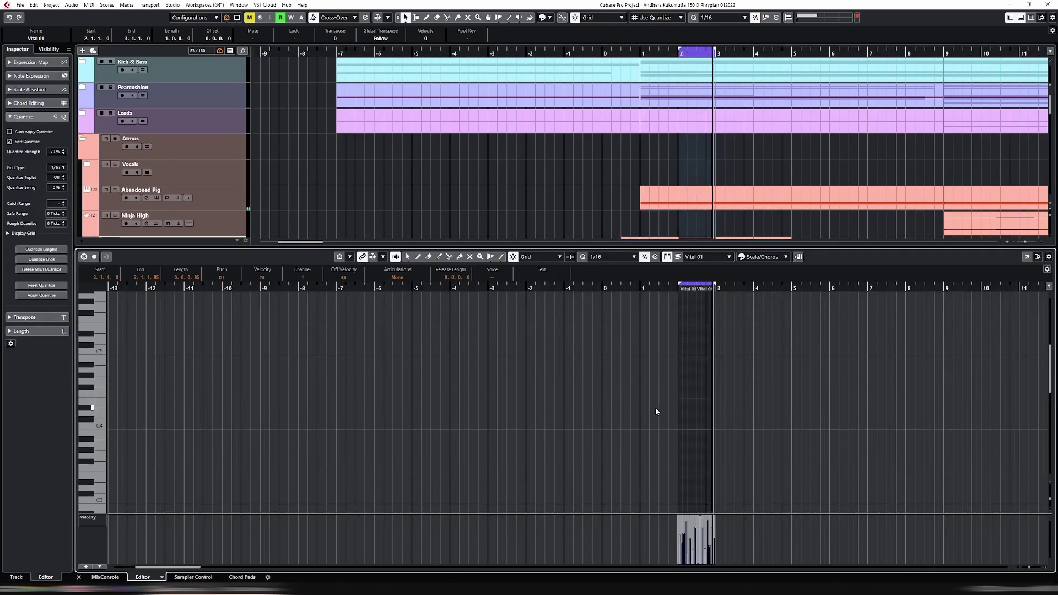
{"action": "key", "text": "h"}
{"action": "key", "text": "h"}
{"action": "key", "text": "h"}
{"action": "key", "text": "h"}
{"action": "key", "text": "h"}
{"action": "key", "text": "h"}
{"action": "key", "text": "h"}
{"action": "key", "text": "h"}
{"action": "key", "text": "h"}
{"action": "key", "text": "h"}
{"action": "key", "text": "h"}
{"action": "key", "text": "h"}
{"action": "key", "text": "h"}
{"action": "scroll", "coordinate": [630, 416], "scroll_direction": "down", "scroll_amount": 4}
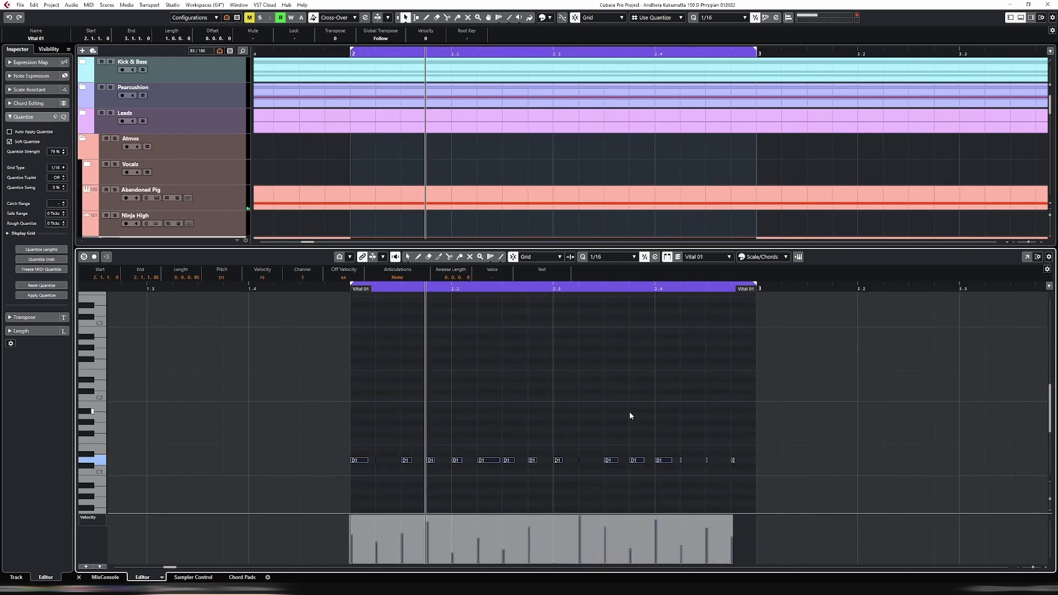
{"action": "key", "text": "shift+r"}
{"action": "key", "text": "Return"}
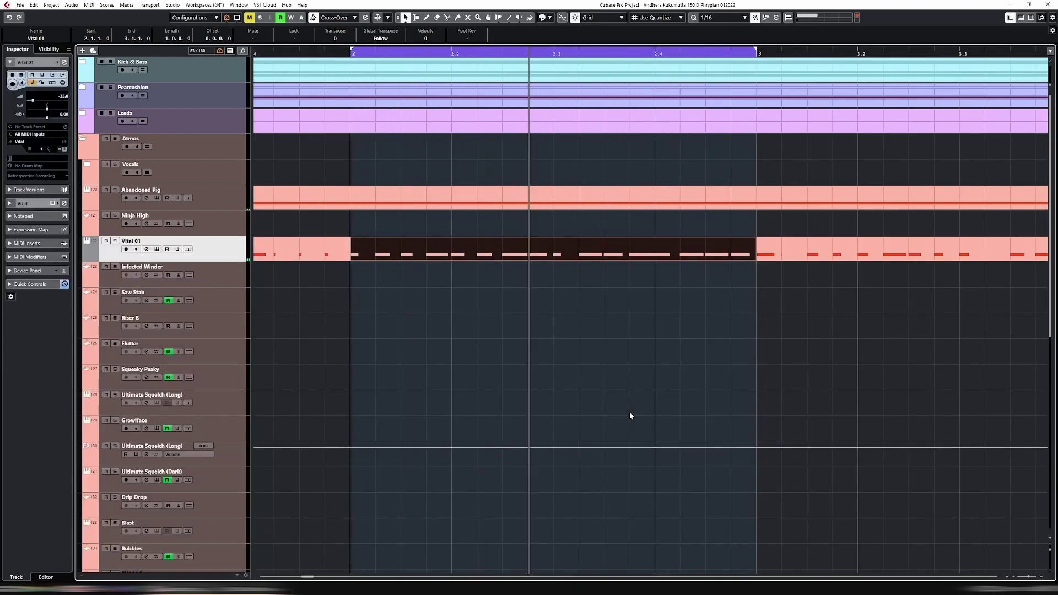
Check the bar 3 and bar 4 Vital 01 parts' notes, then loop the parts across bars 1–5.
{"action": "key", "text": "g"}
{"action": "key", "text": "g"}
{"action": "key", "text": "g"}
{"action": "key", "text": "g"}
{"action": "key", "text": "g"}
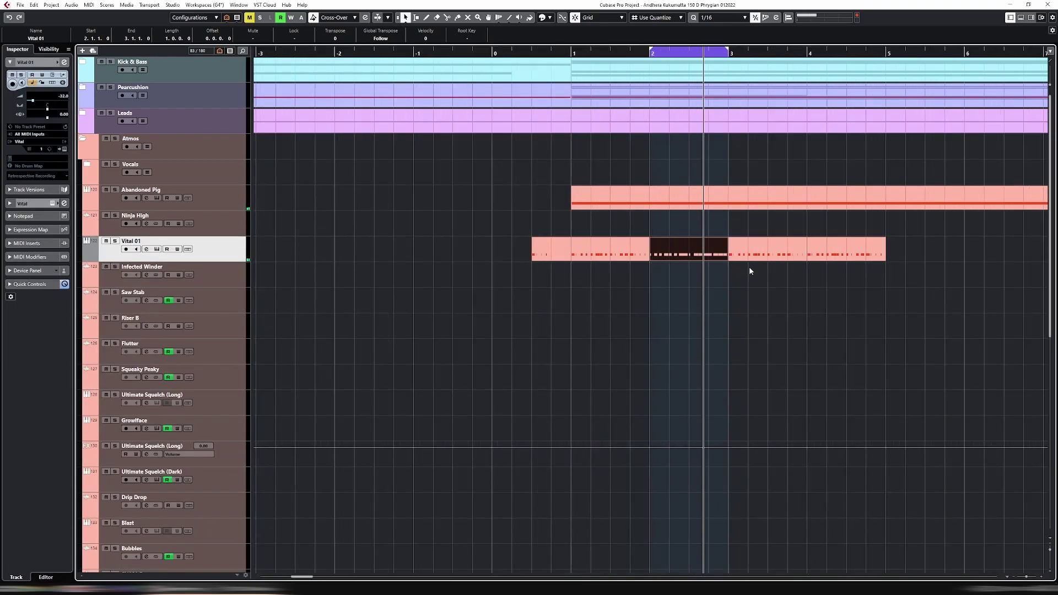
{"action": "key", "text": "p"}
{"action": "key", "text": "ctrl+e"}
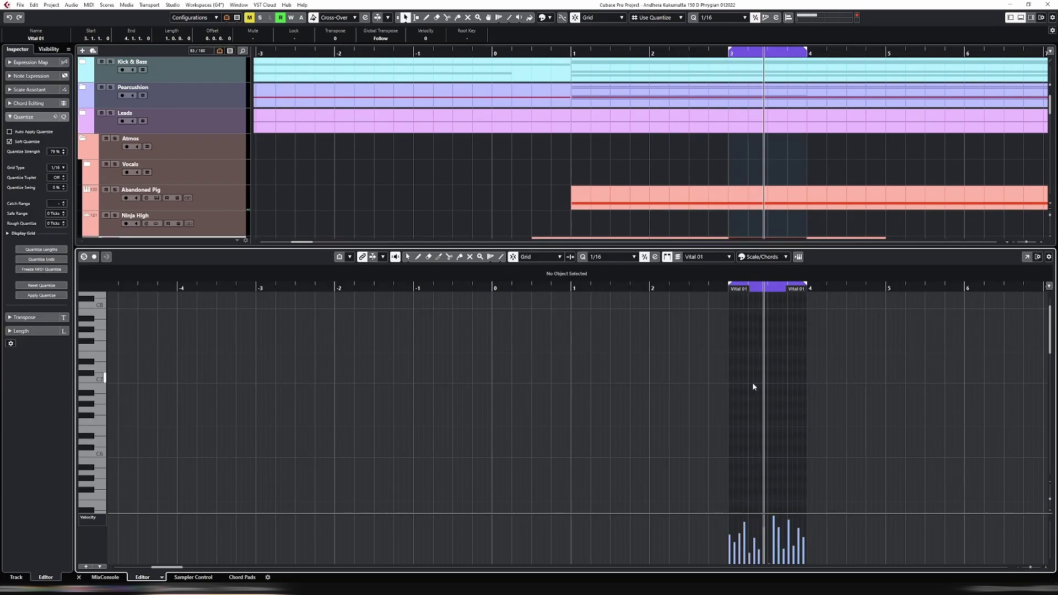
{"action": "key", "text": "ctrl+a"}
{"action": "key", "text": "Return"}
{"action": "left_click", "coordinate": [851, 264]}
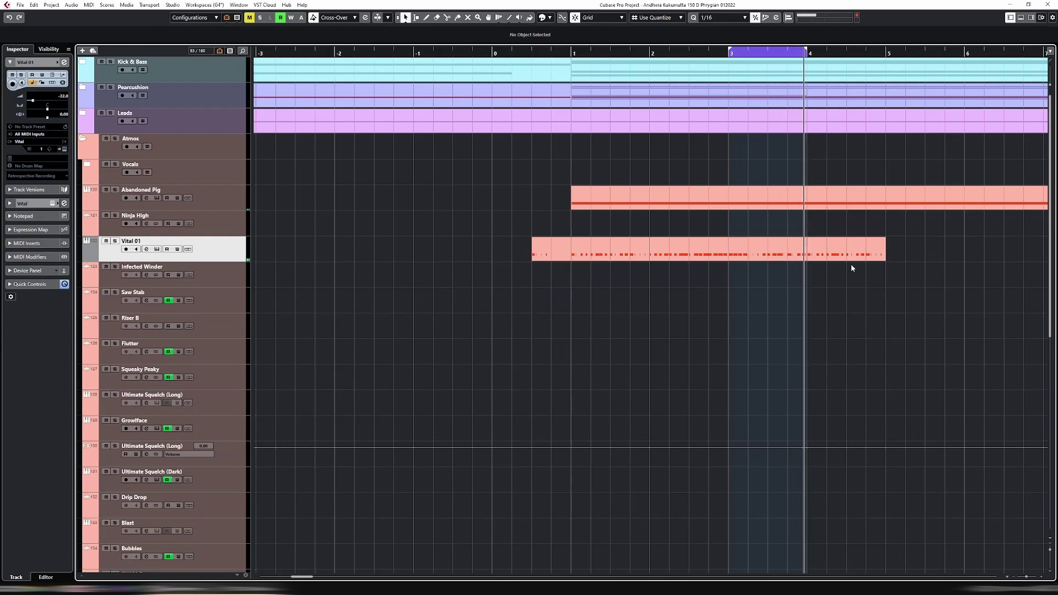
{"action": "left_click", "coordinate": [850, 248]}
{"action": "key", "text": "p"}
{"action": "key", "text": "ctrl+e"}
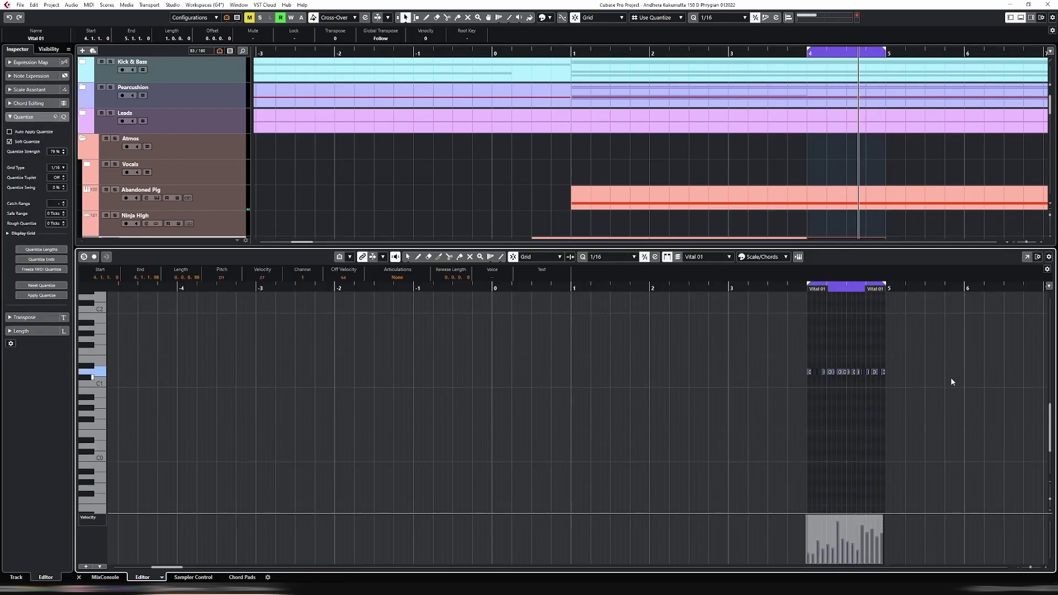
{"action": "key", "text": "ctrl+e"}
{"action": "left_click_drag", "start_coordinate": [923, 250], "coordinate": [637, 249]}
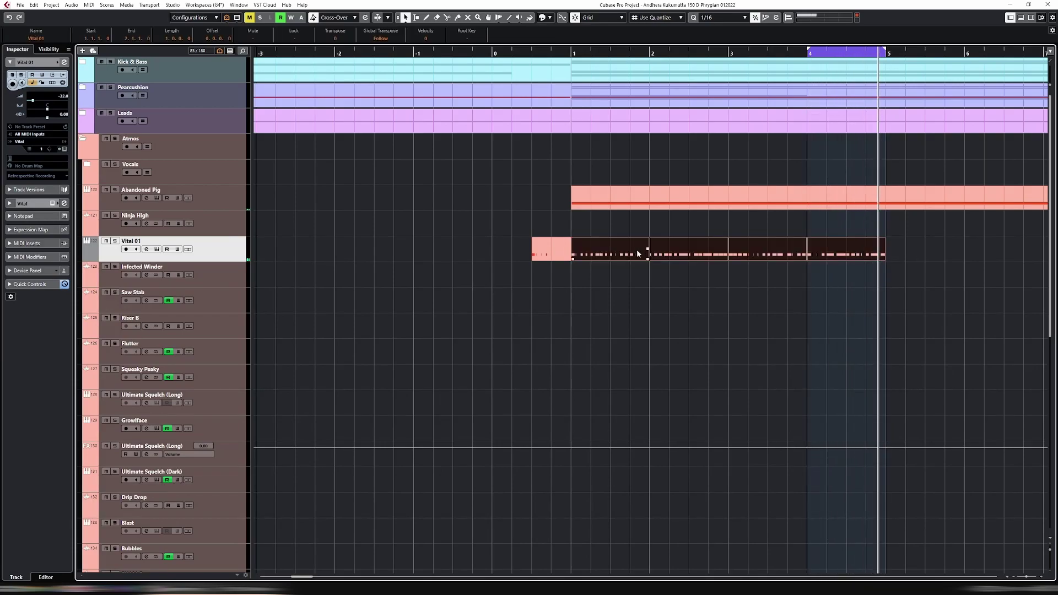
{"action": "key", "text": "p"}
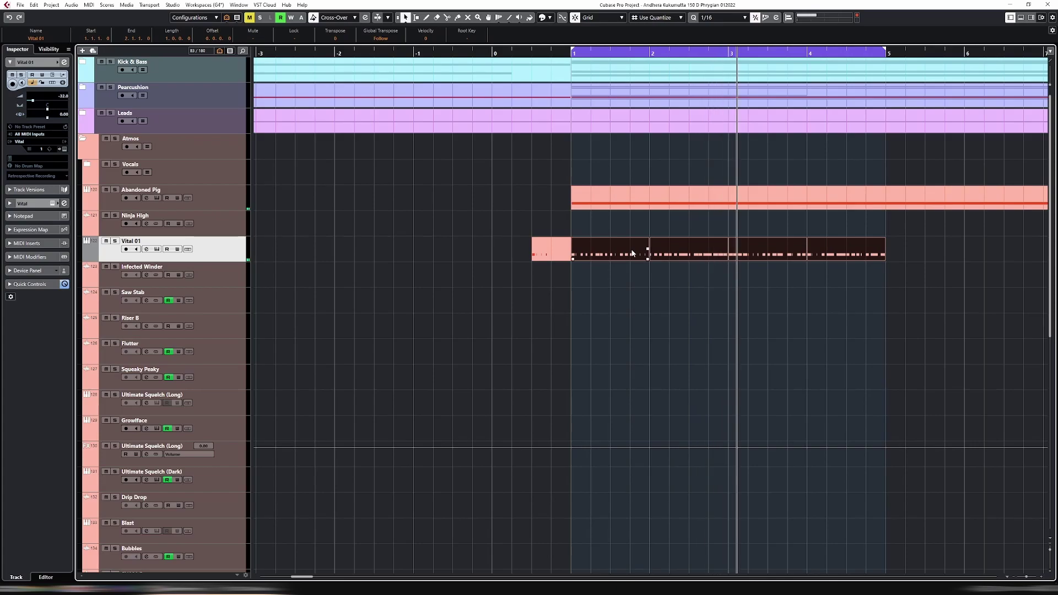
Randomise the lengths and velocities of all D1 notes in the bar 2–3 part.
{"action": "left_click", "coordinate": [739, 253]}
{"action": "left_click", "coordinate": [711, 252]}
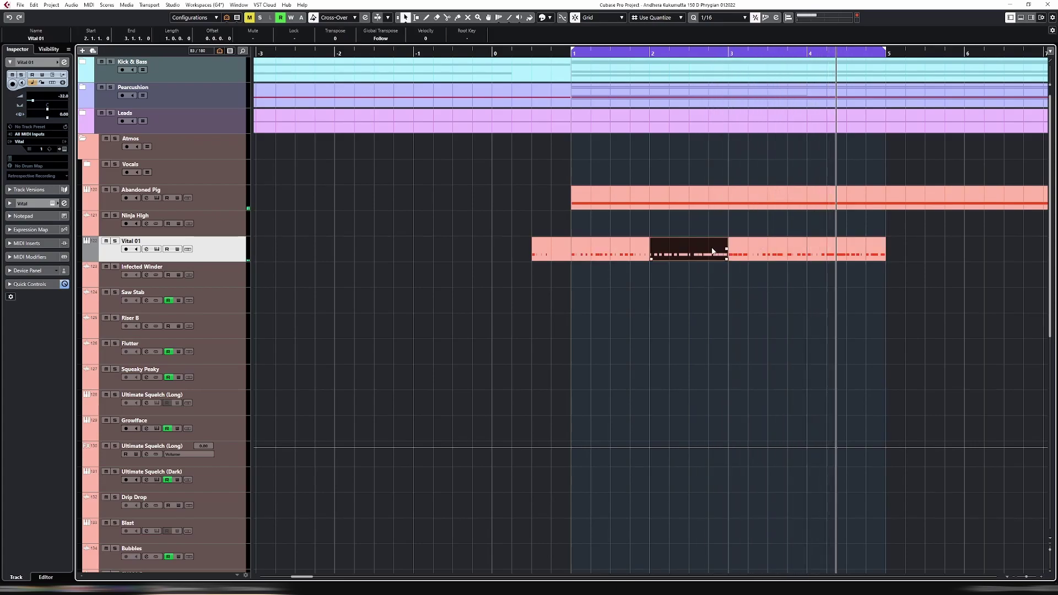
{"action": "key", "text": "p"}
{"action": "double_click", "coordinate": [712, 252]}
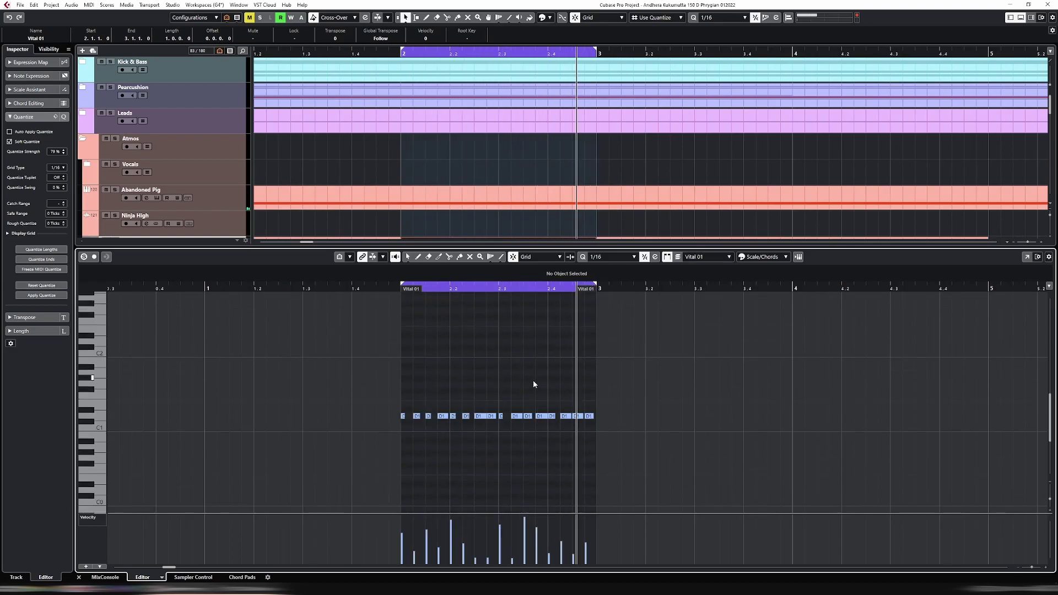
{"action": "left_click_drag", "start_coordinate": [498, 398], "coordinate": [617, 433]}
{"action": "left_click_drag", "start_coordinate": [366, 395], "coordinate": [714, 459]}
{"action": "key", "text": "r"}
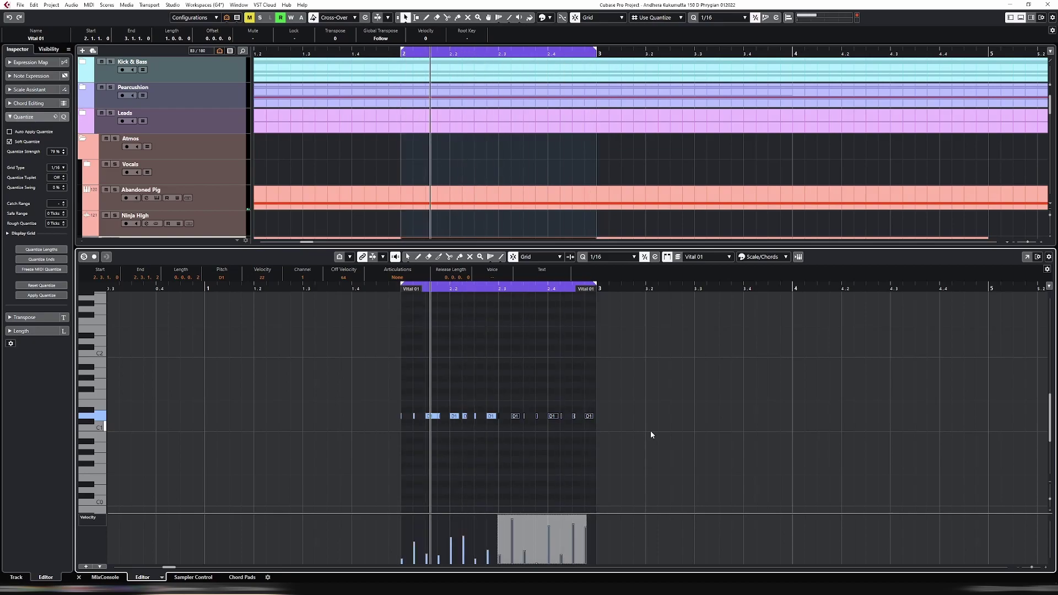
{"action": "key", "text": "Return"}
{"action": "left_click", "coordinate": [688, 257]}
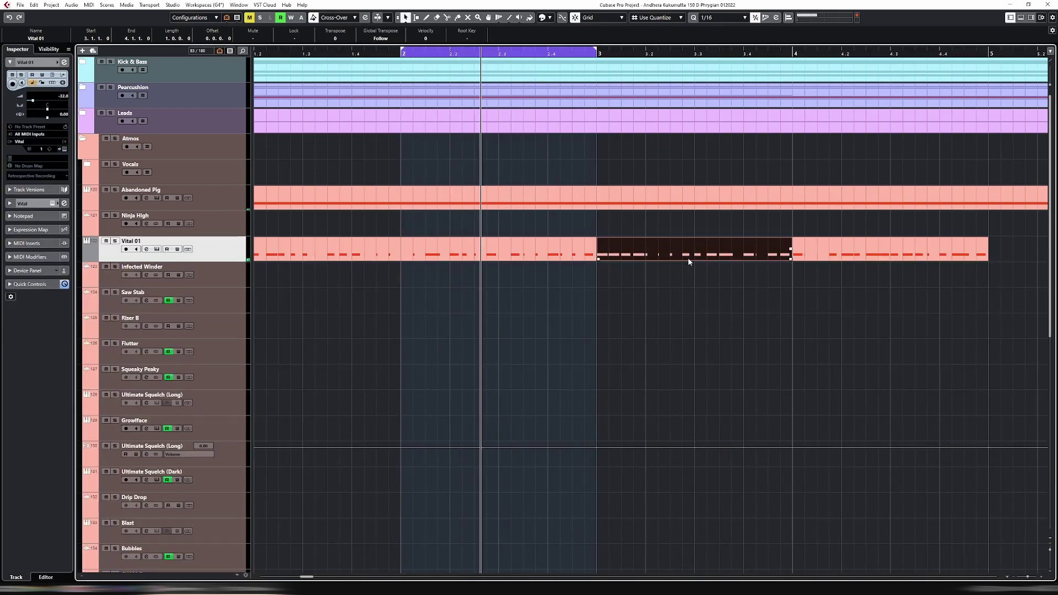
Review the bar 3 Vital 01 part's notes and duplicate the part into bar 4.
{"action": "key", "text": "p"}
{"action": "key", "text": "Return"}
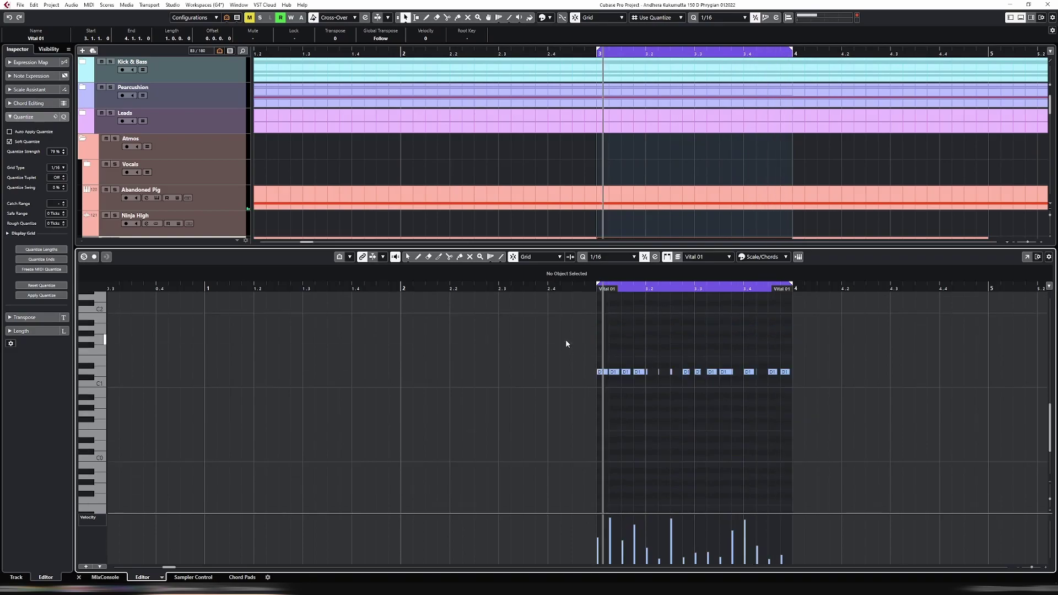
{"action": "key", "text": "ctrl+a"}
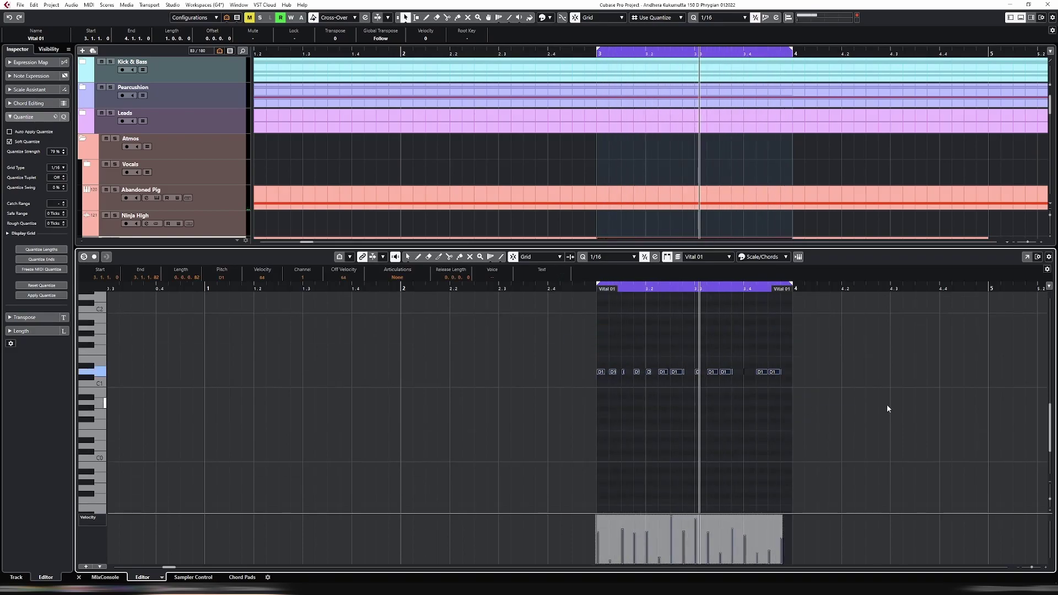
{"action": "key", "text": "Return"}
{"action": "key", "text": "ctrl+d"}
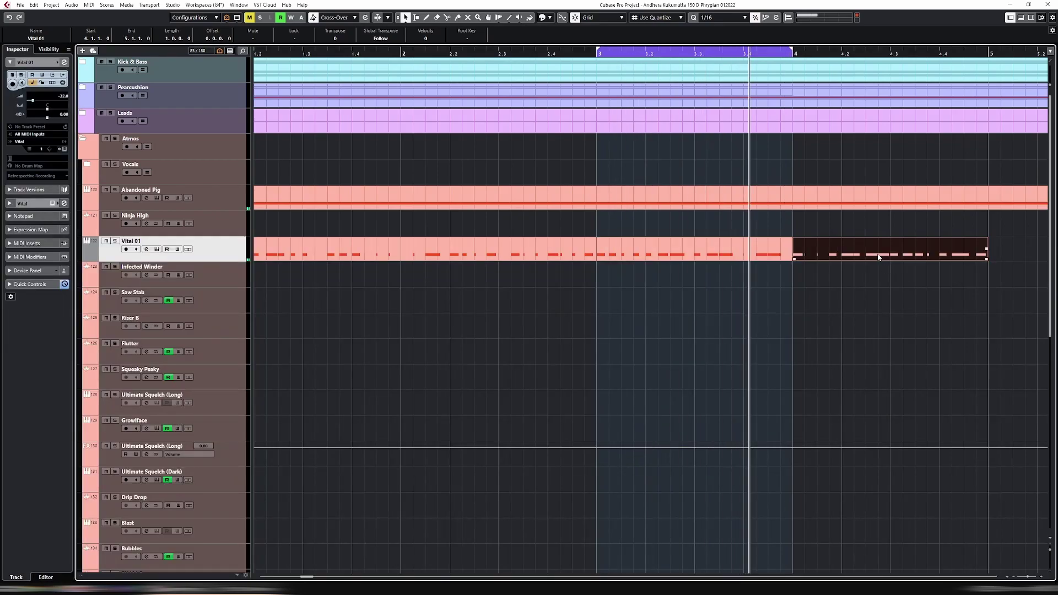
Randomise the D1 notes in the bar 4 copy twice for new lengths and velocities.
{"action": "key", "text": "p"}
{"action": "key", "text": "Return"}
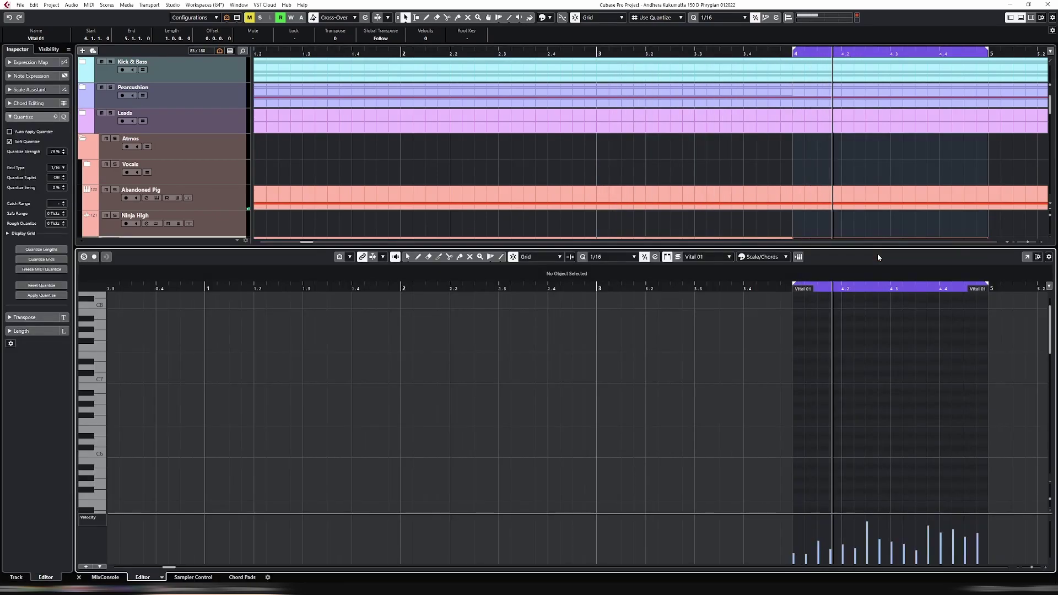
{"action": "scroll", "coordinate": [893, 320], "scroll_direction": "down", "scroll_amount": 11}
{"action": "scroll", "coordinate": [812, 365], "scroll_direction": "up", "scroll_amount": 2}
{"action": "left_click_drag", "start_coordinate": [763, 351], "coordinate": [1050, 393]}
{"action": "key", "text": "r"}
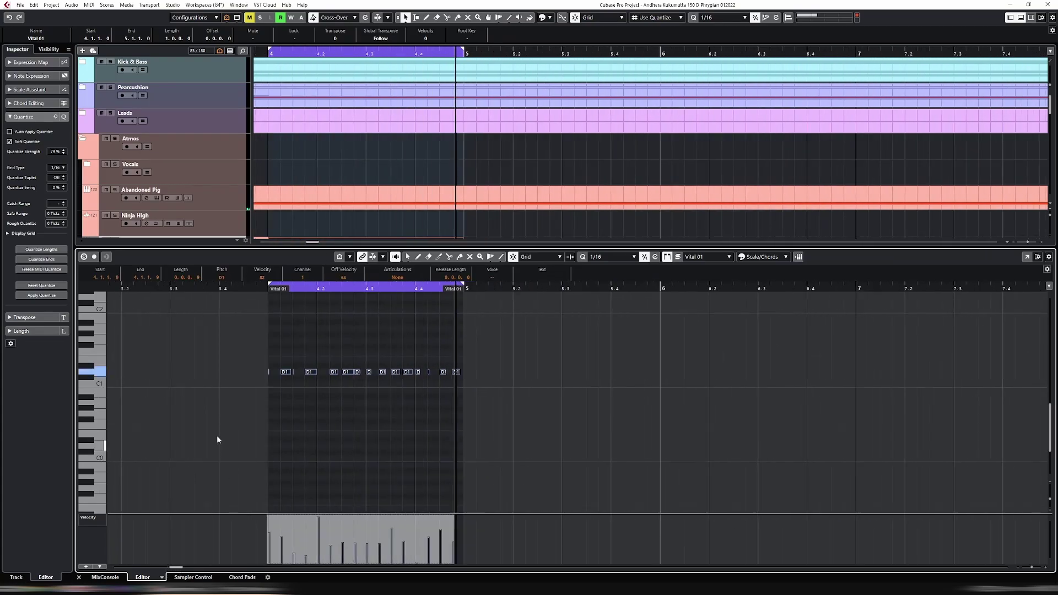
{"action": "key", "text": "r"}
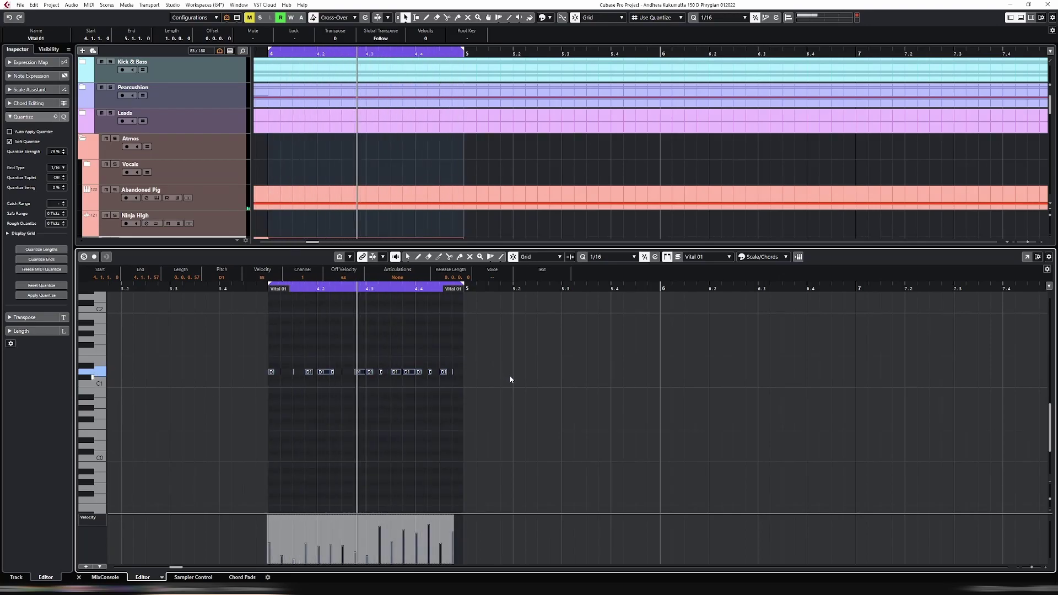
Randomise the last five D1 notes, then the last four again, in the bar 4 part.
{"action": "left_click_drag", "start_coordinate": [501, 386], "coordinate": [402, 354]}
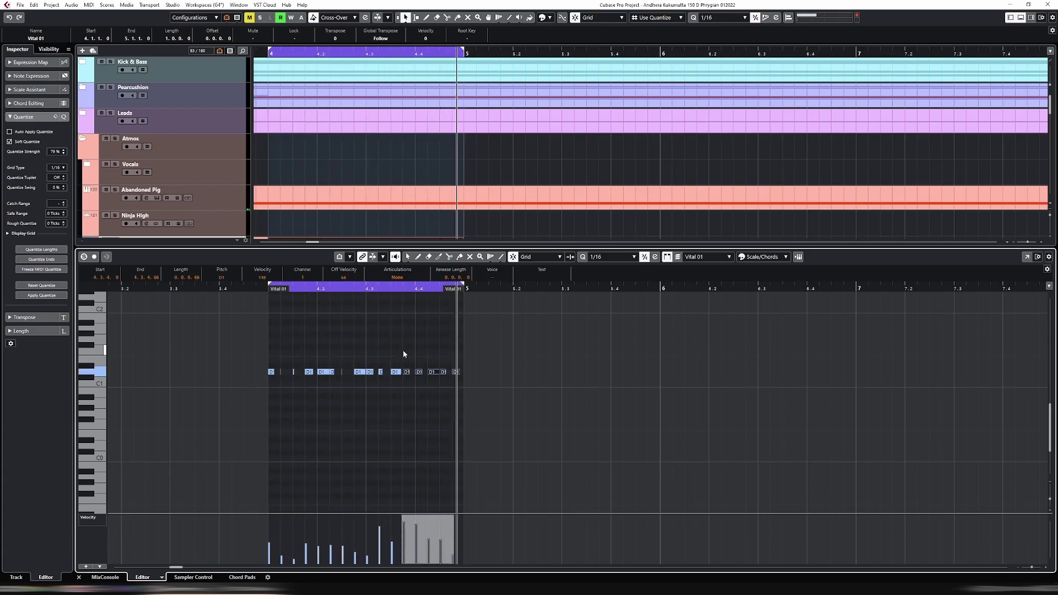
{"action": "key", "text": "r"}
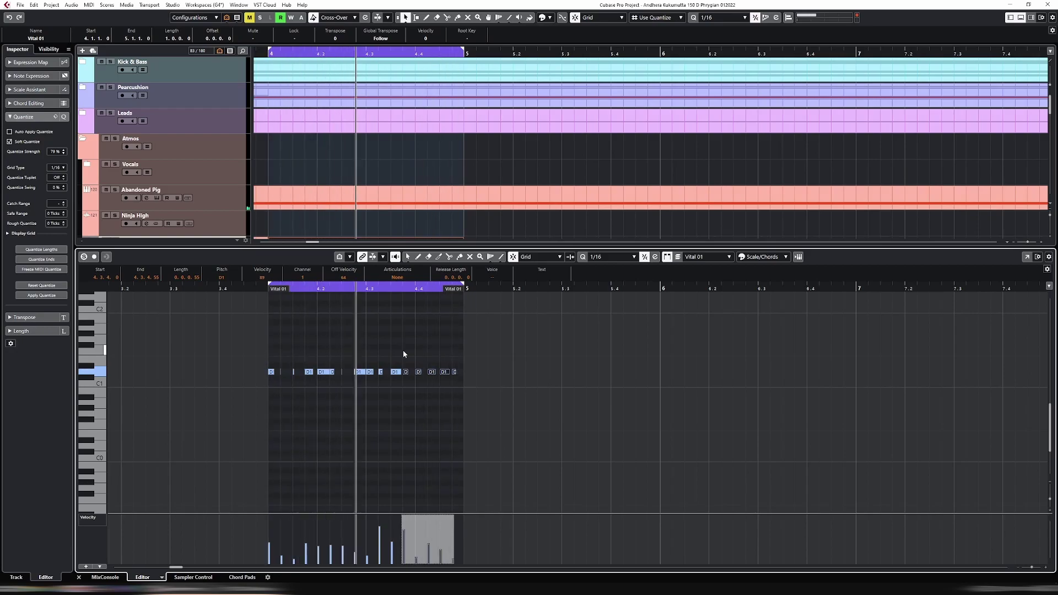
{"action": "left_click_drag", "start_coordinate": [501, 385], "coordinate": [417, 353]}
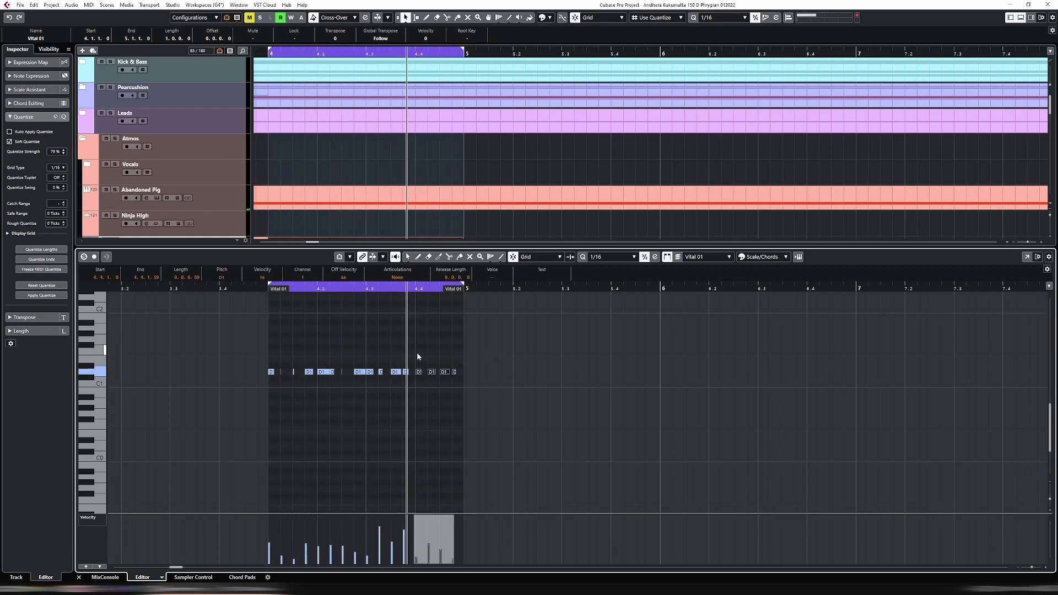
{"action": "key", "text": "ctrl+r"}
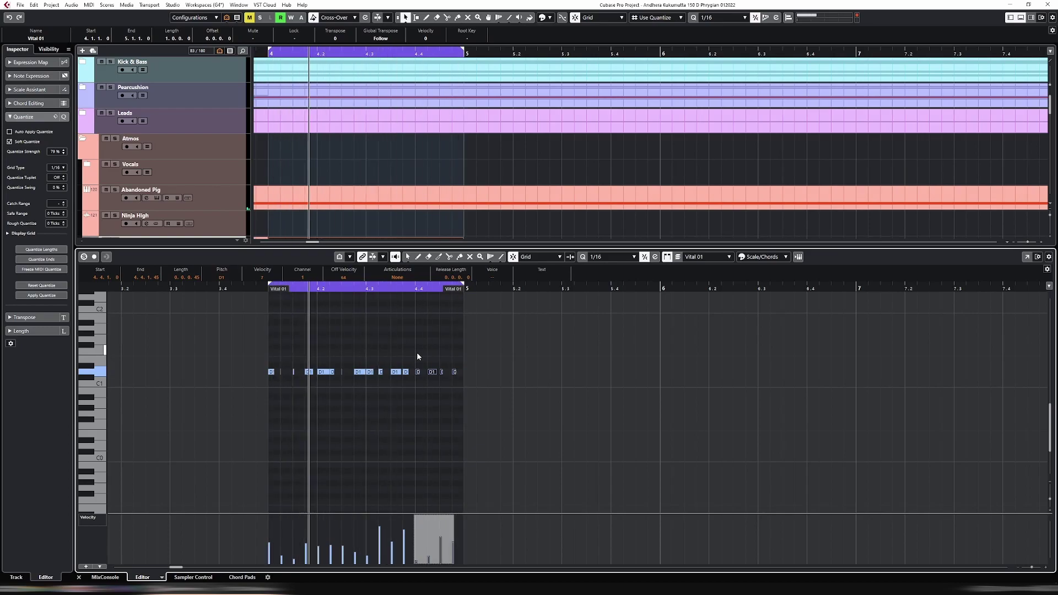
{"action": "key", "text": "ctrl+e"}
Loop bars 1–5 and delete the short pickup part before bar 1.
{"action": "key", "text": "g"}
{"action": "key", "text": "g"}
{"action": "key", "text": "g"}
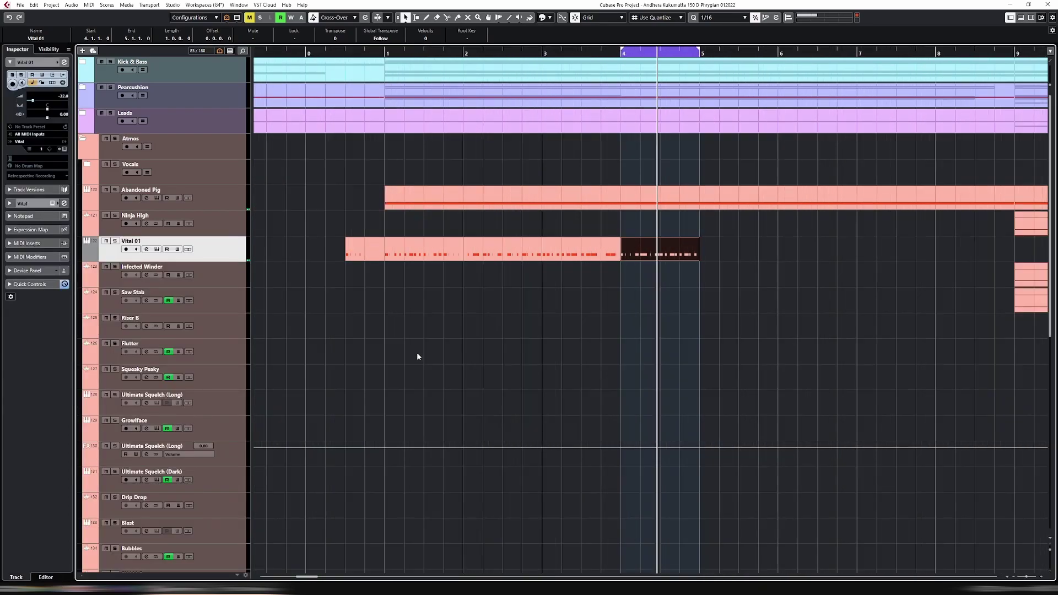
{"action": "left_click_drag", "start_coordinate": [720, 256], "coordinate": [459, 250]}
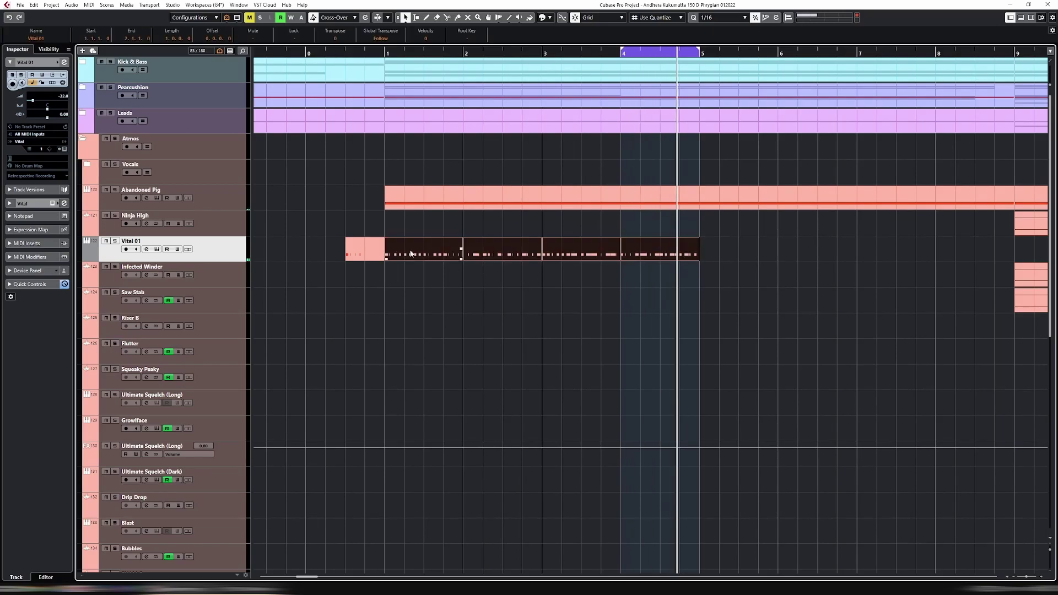
{"action": "key", "text": "p"}
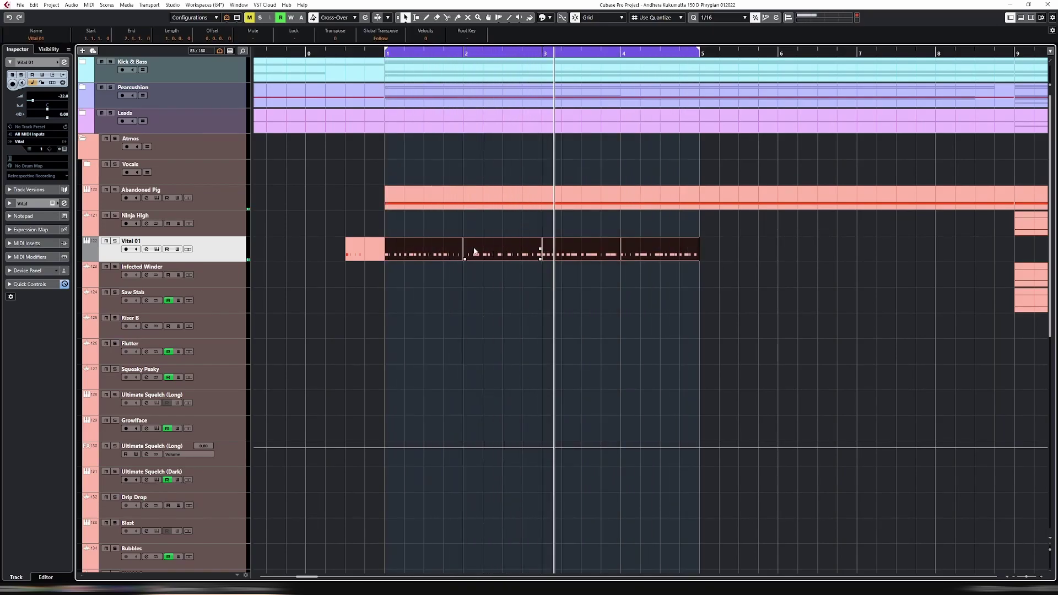
{"action": "left_click", "coordinate": [369, 254]}
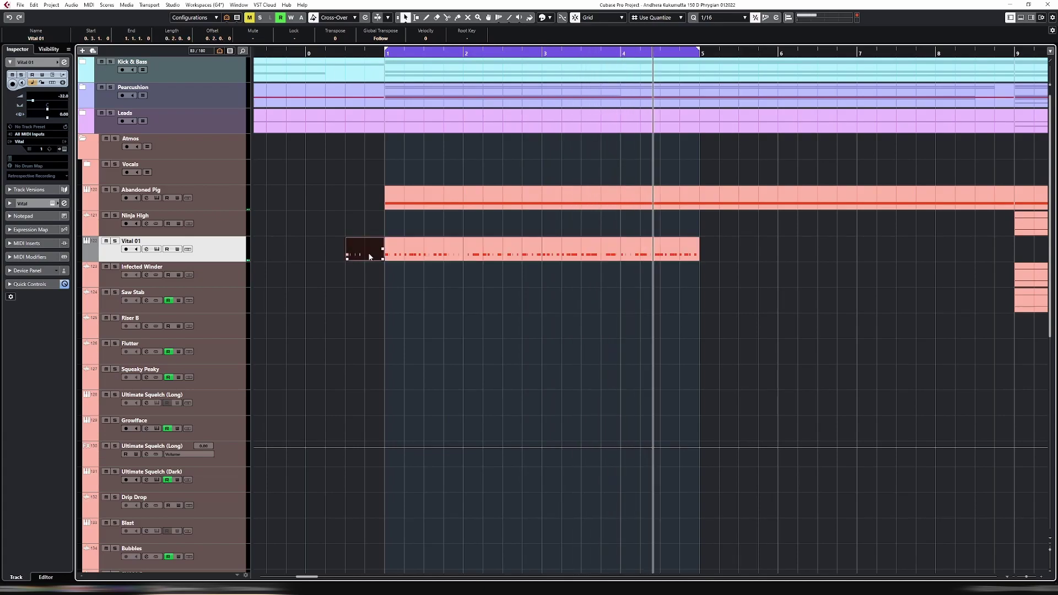
{"action": "key", "text": "Delete"}
Copy the bar 4 part to just before bar 1, trimmed to start one beat early.
{"action": "left_click", "coordinate": [650, 256]}
{"action": "key", "text": "ctrl+d"}
{"action": "left_click_drag", "start_coordinate": [709, 255], "coordinate": [365, 256]}
{"action": "left_click", "coordinate": [322, 51]}
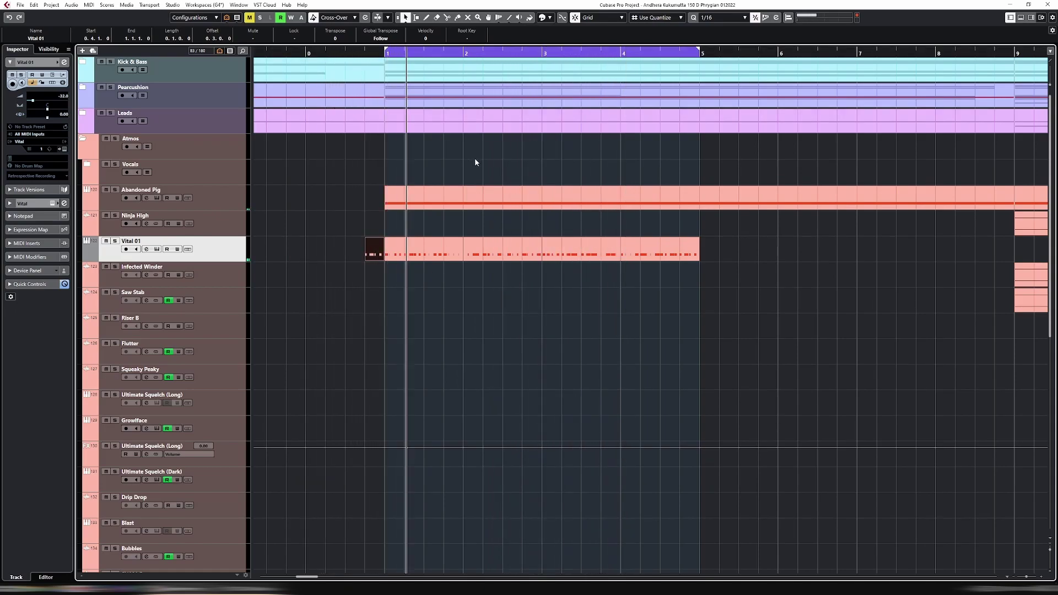
{"action": "left_click", "coordinate": [694, 227]}
Duplicate the bars 1–5 Vital 01 phrase into bars 5–9 and loop bars 1–9.
{"action": "left_click_drag", "start_coordinate": [429, 258], "coordinate": [429, 258]}
{"action": "left_click", "coordinate": [707, 253]}
{"action": "left_click", "coordinate": [524, 251]}
{"action": "key", "text": "ctrl+d"}
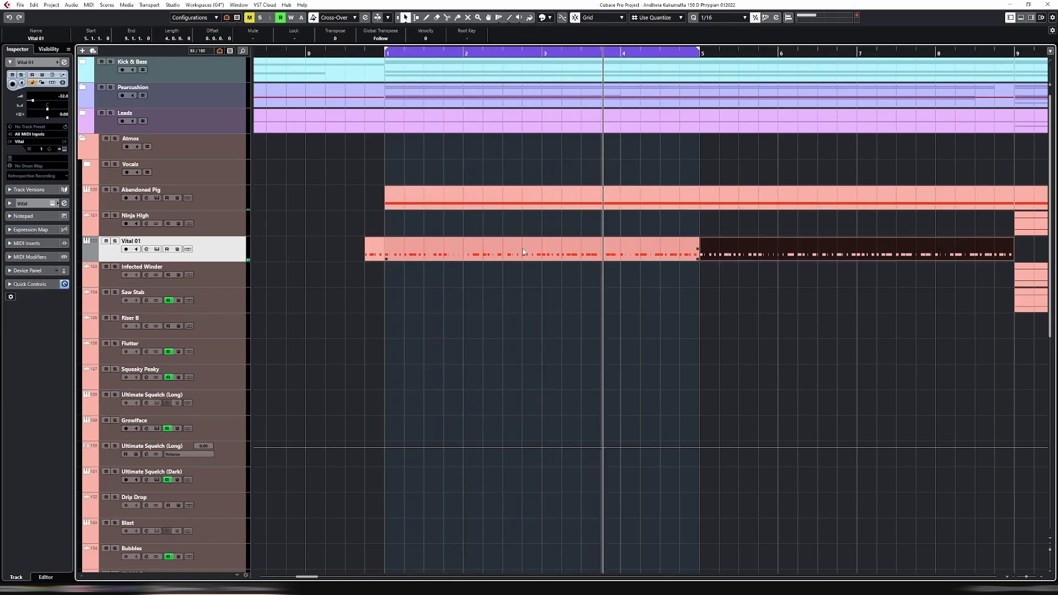
{"action": "key", "text": "g"}
{"action": "key", "text": "g"}
{"action": "key", "text": "g"}
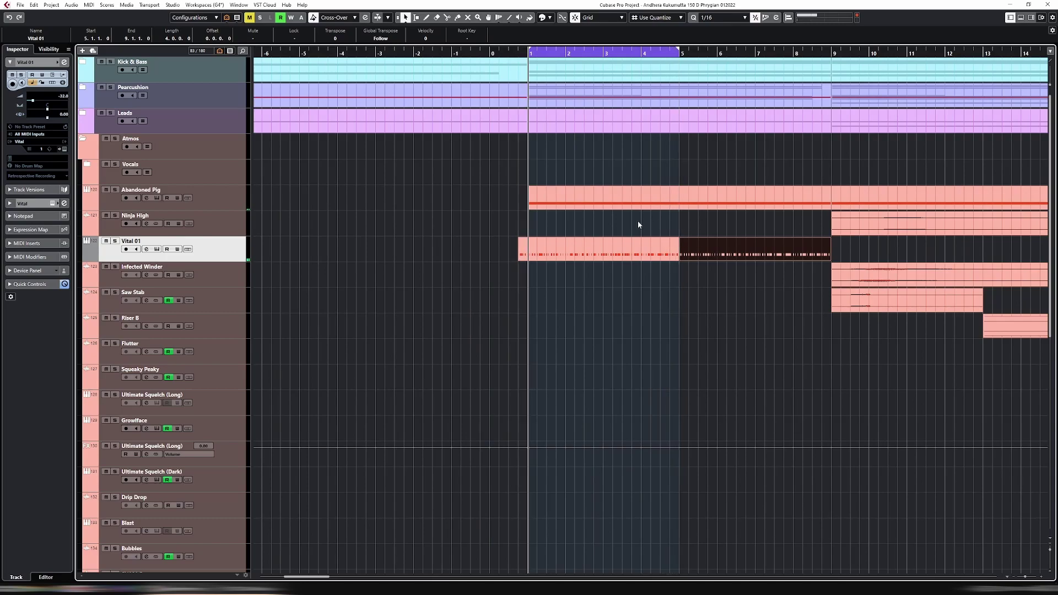
{"action": "left_click_drag", "start_coordinate": [638, 224], "coordinate": [709, 245]}
{"action": "key", "text": "p"}
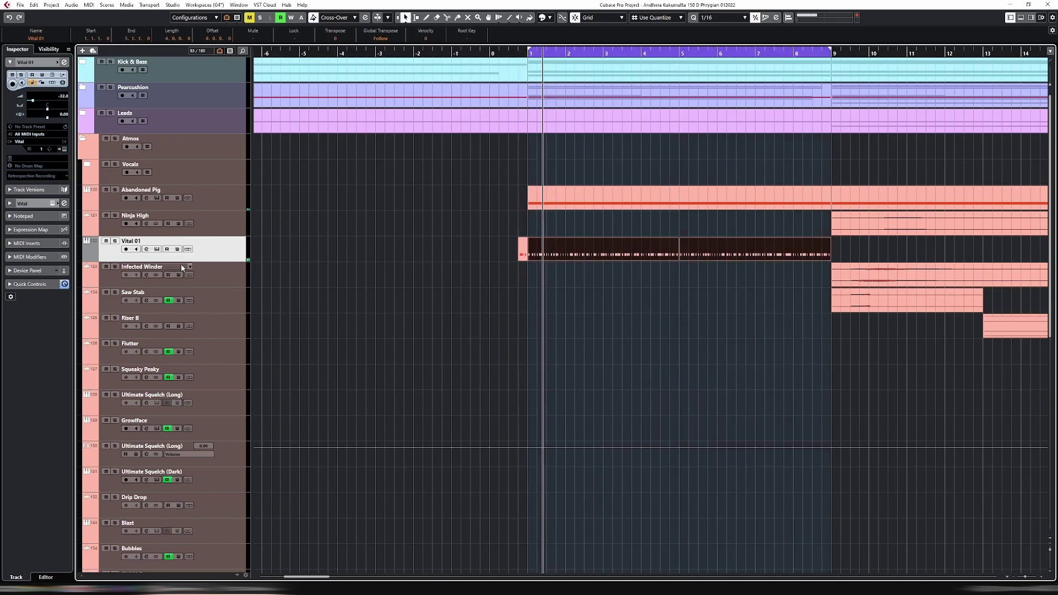
{"action": "left_click", "coordinate": [25, 204]}
Load Soundtoys EchoBoy into an empty Vital 01 insert slot via an 'echo' search, then close its window.
{"action": "left_click", "coordinate": [35, 115]}
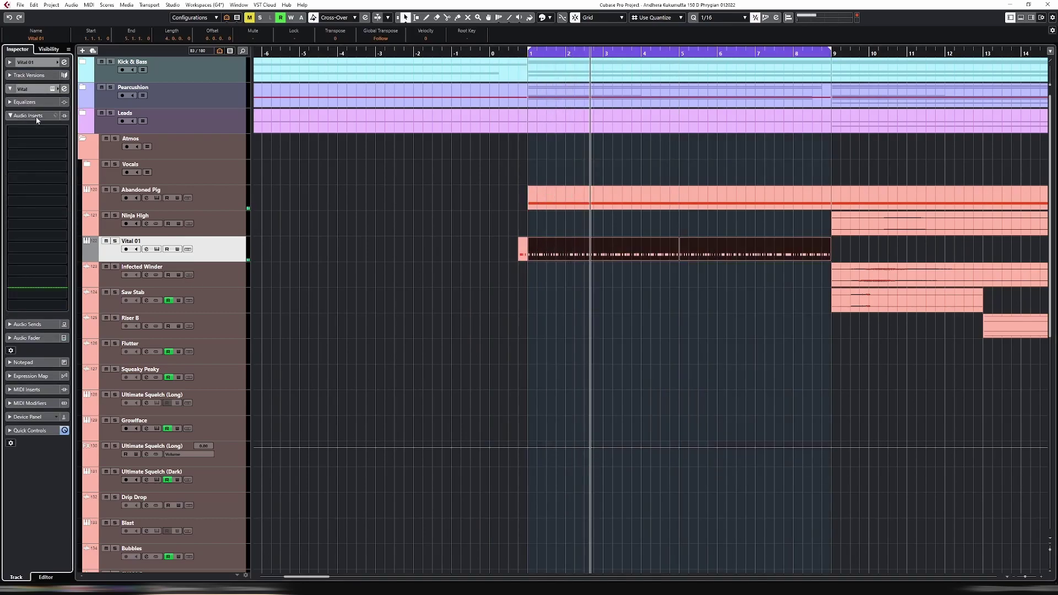
{"action": "left_click", "coordinate": [35, 157]}
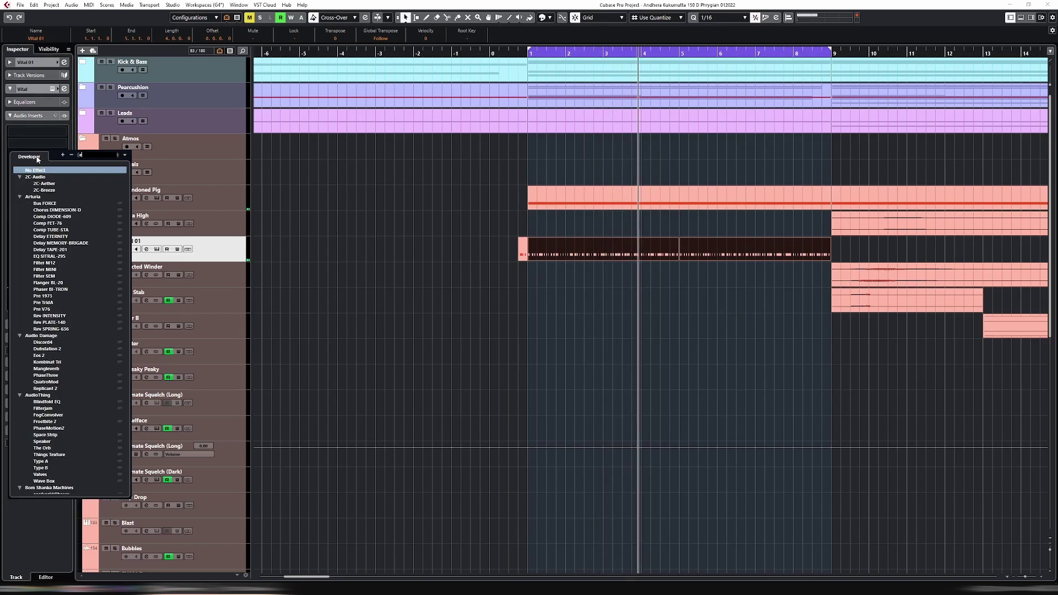
{"action": "type", "text": "echo"}
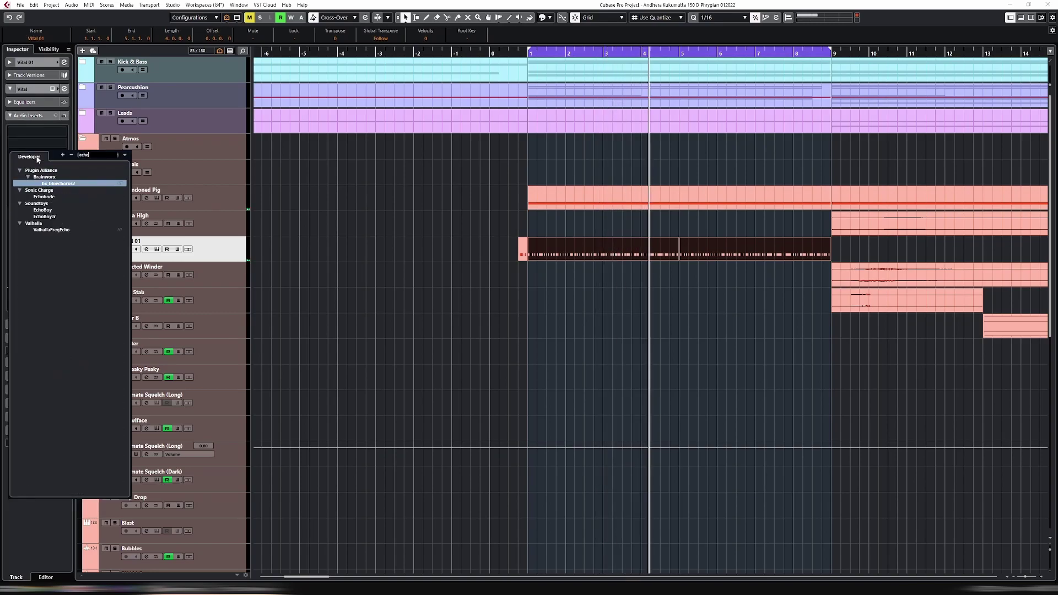
{"action": "left_click", "coordinate": [44, 210]}
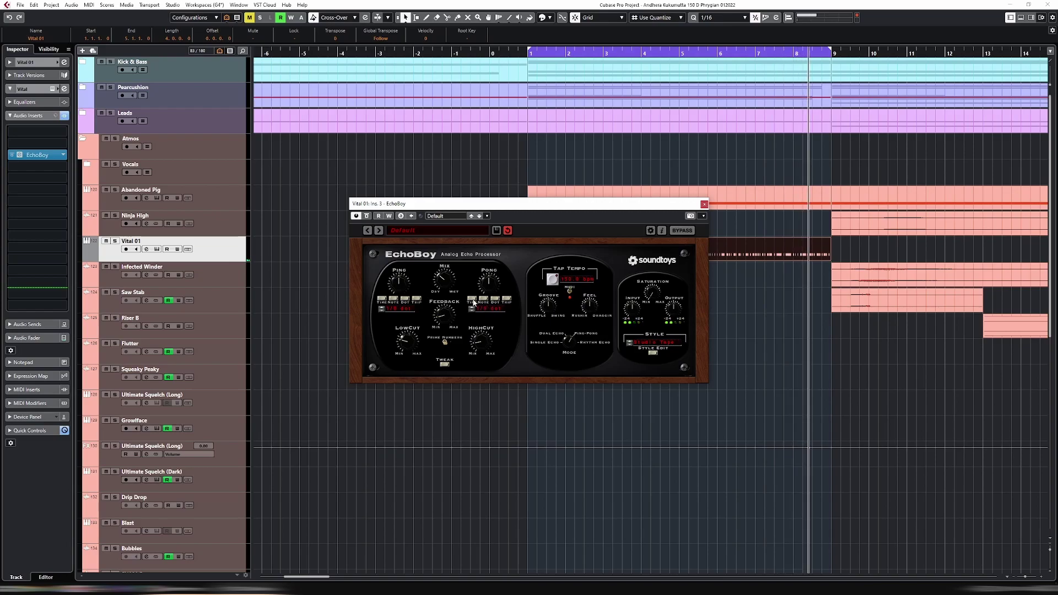
{"action": "left_click", "coordinate": [704, 204]}
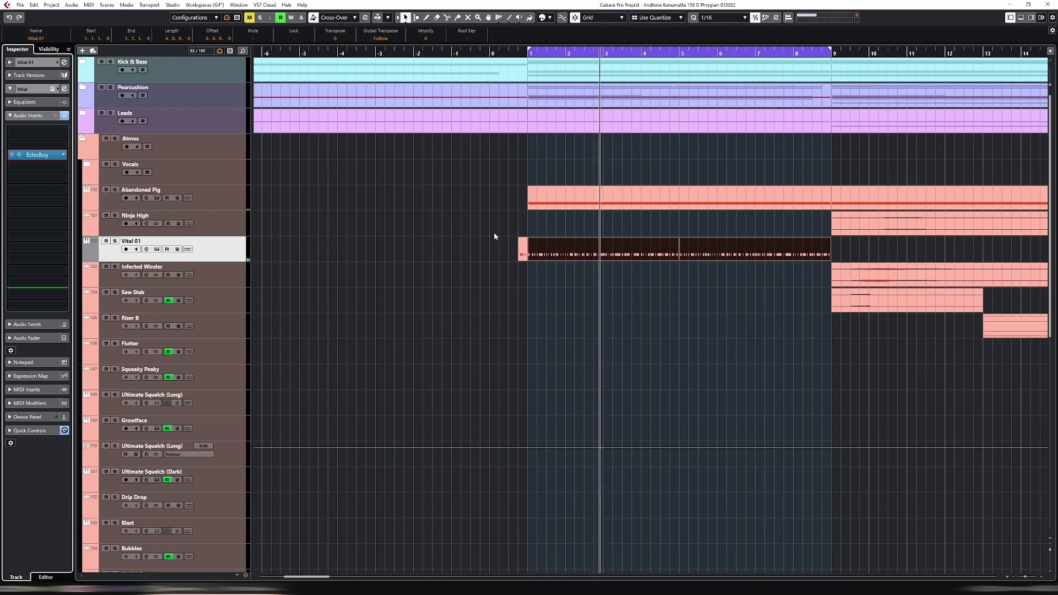
Close the Vital synth window and rename the Vital 01 track to 'ASMR Pervert'.
{"action": "key", "text": "e"}
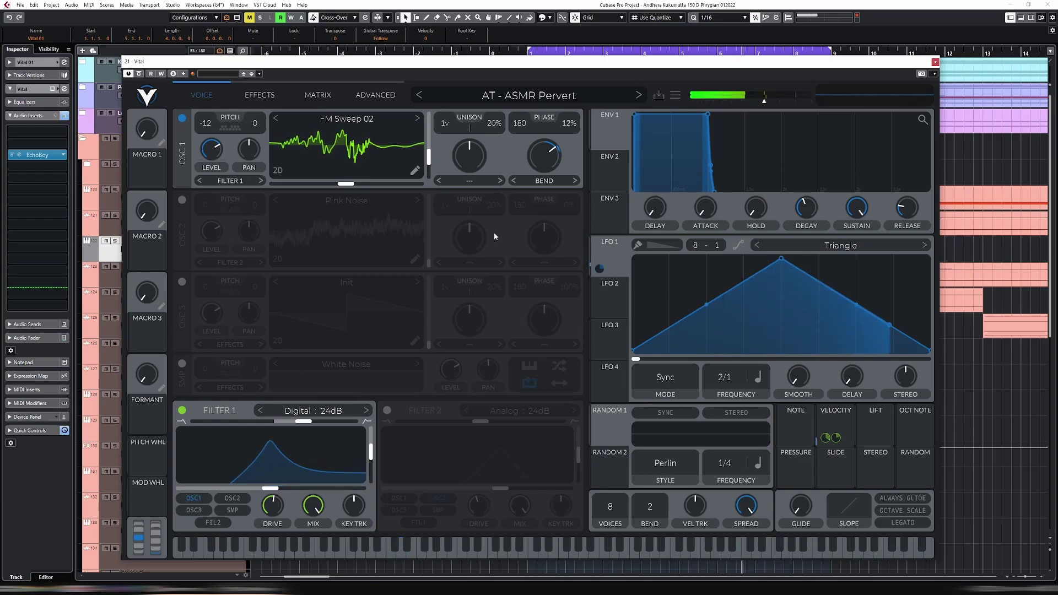
{"action": "key", "text": "e"}
{"action": "key", "text": "e"}
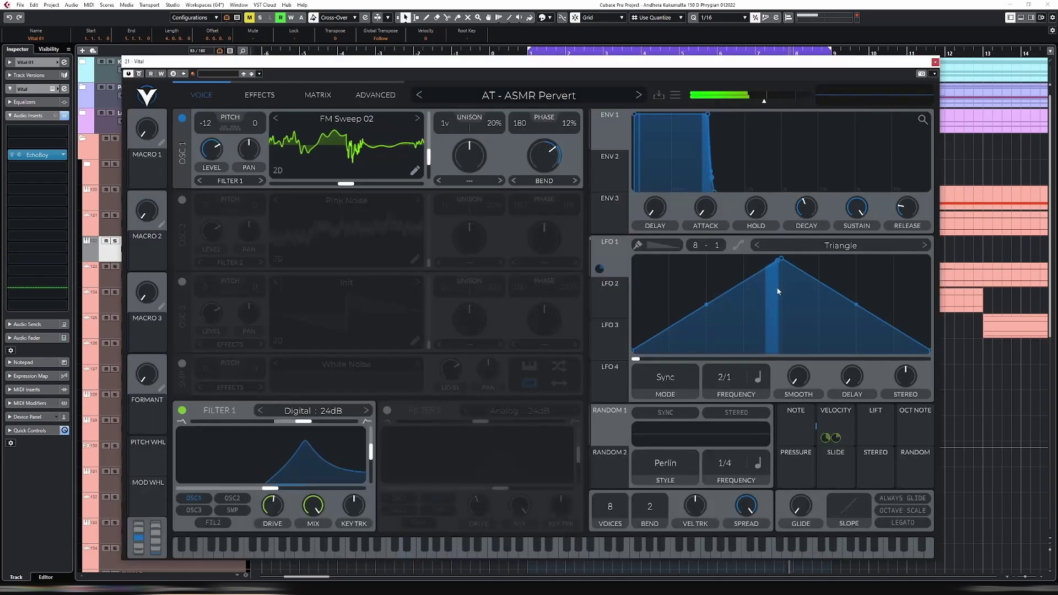
{"action": "key", "text": "Return"}
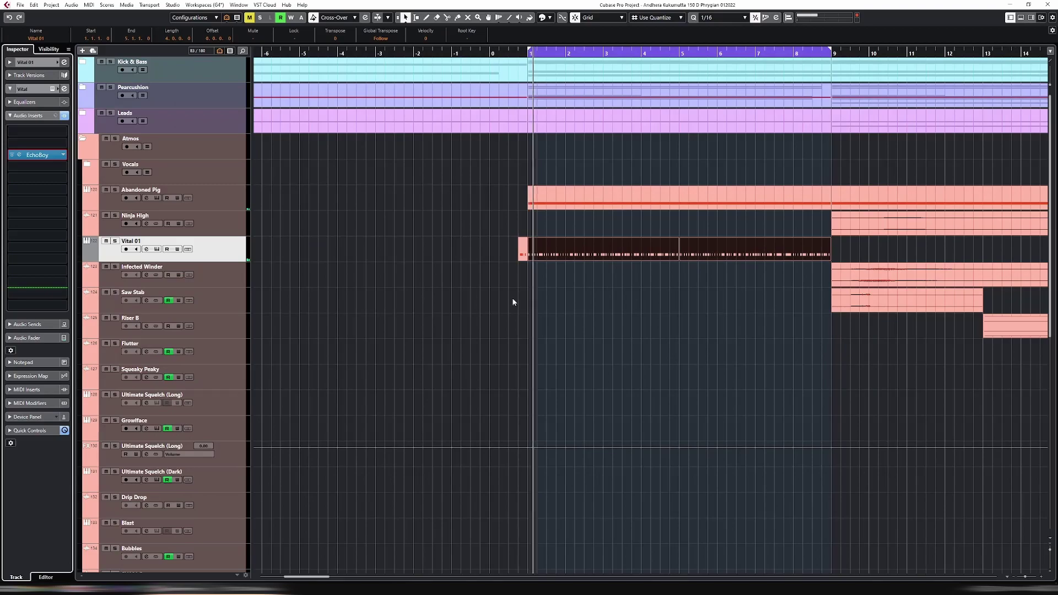
{"action": "double_click", "coordinate": [167, 242]}
{"action": "type", "text": "S"}
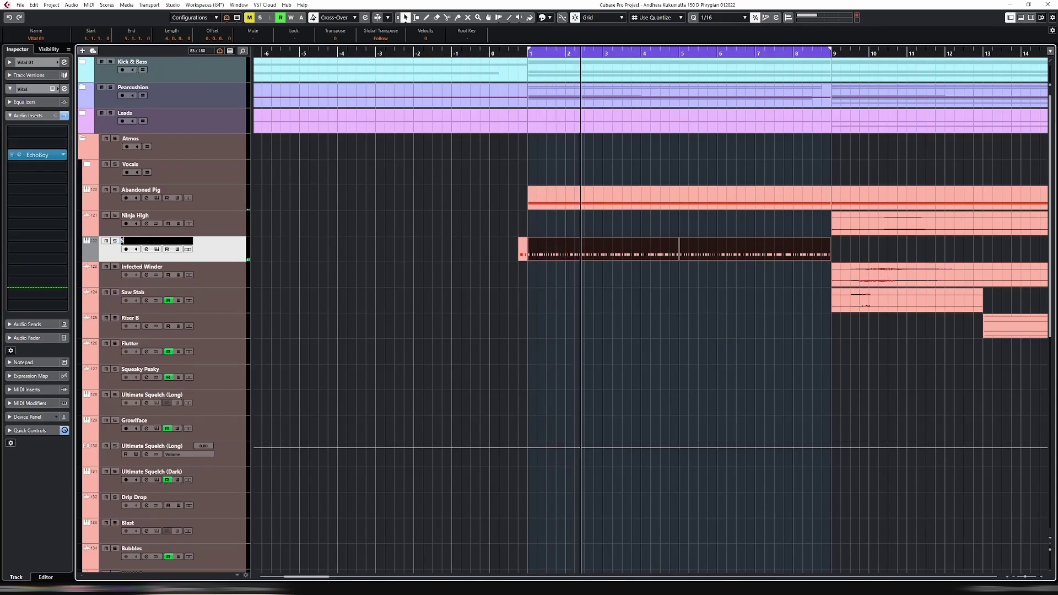
{"action": "type", "text": "SMR P"}
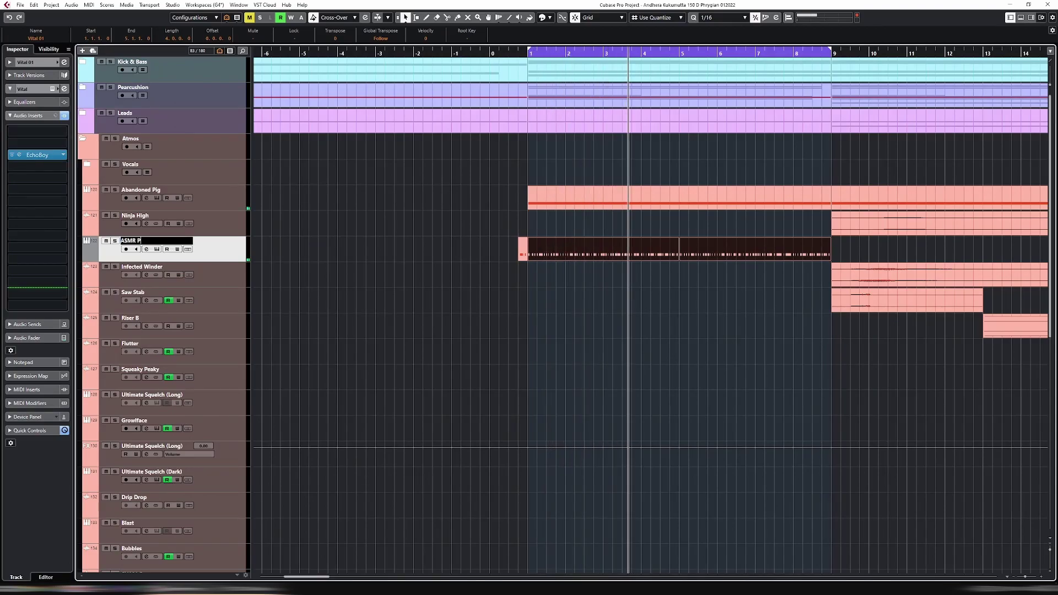
{"action": "type", "text": "ervert"}
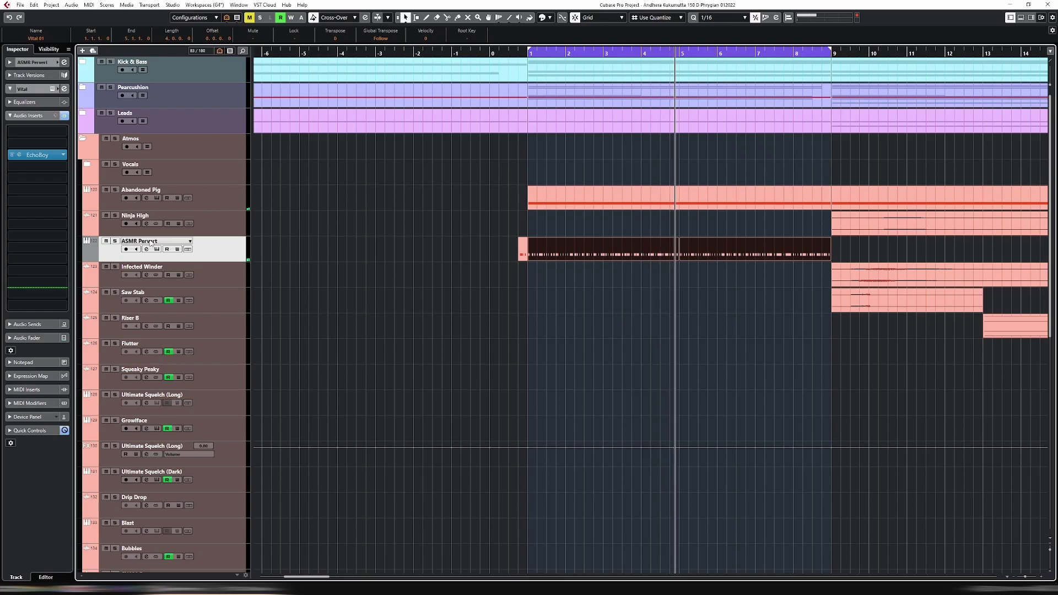
{"action": "key", "text": "Return"}
Give ASMR Pervert the Atmos folder's colour and zoom the arrangement out.
{"action": "key", "text": "alt+3"}
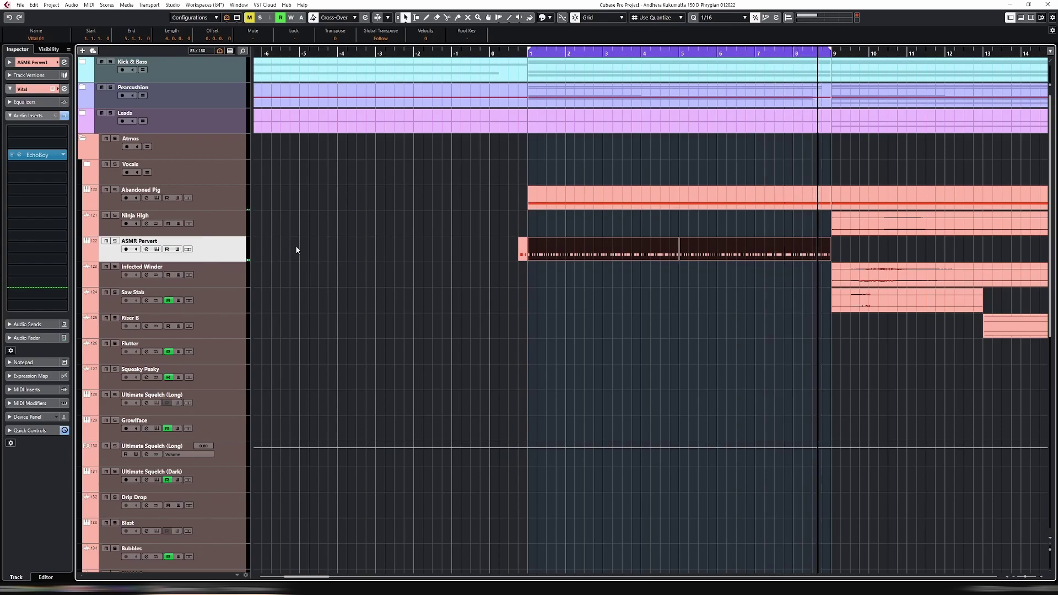
{"action": "scroll", "coordinate": [207, 232], "scroll_direction": "down", "scroll_amount": 5}
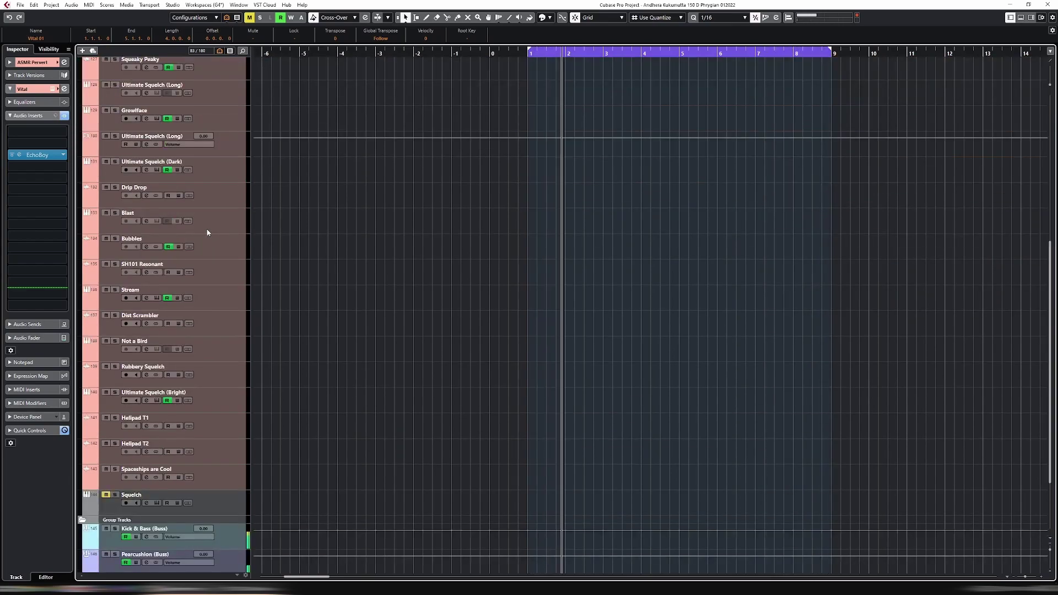
{"action": "scroll", "coordinate": [215, 234], "scroll_direction": "down", "scroll_amount": 4}
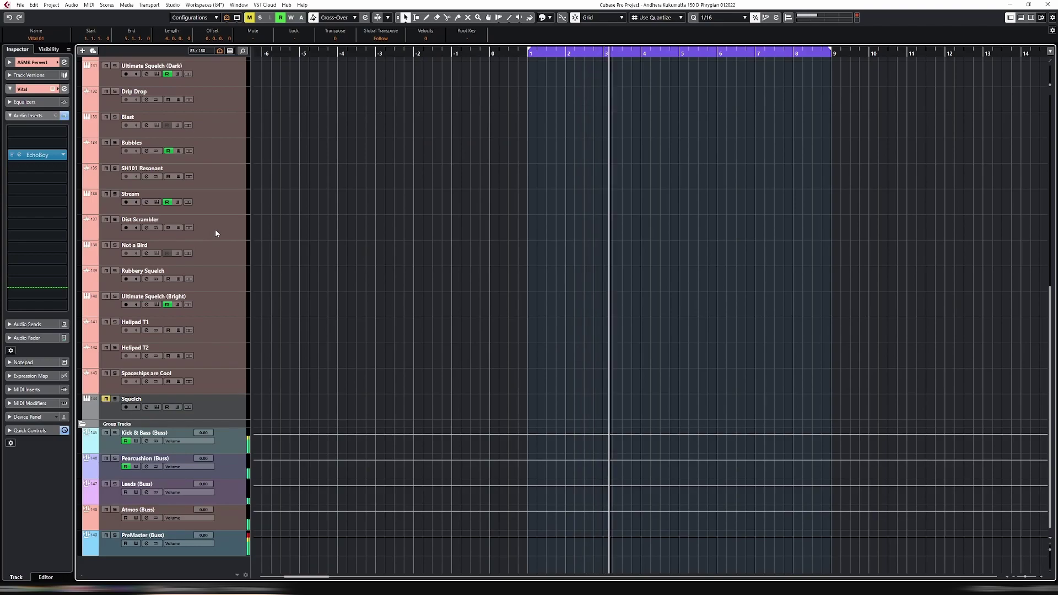
{"action": "scroll", "coordinate": [215, 229], "scroll_direction": "up", "scroll_amount": 15}
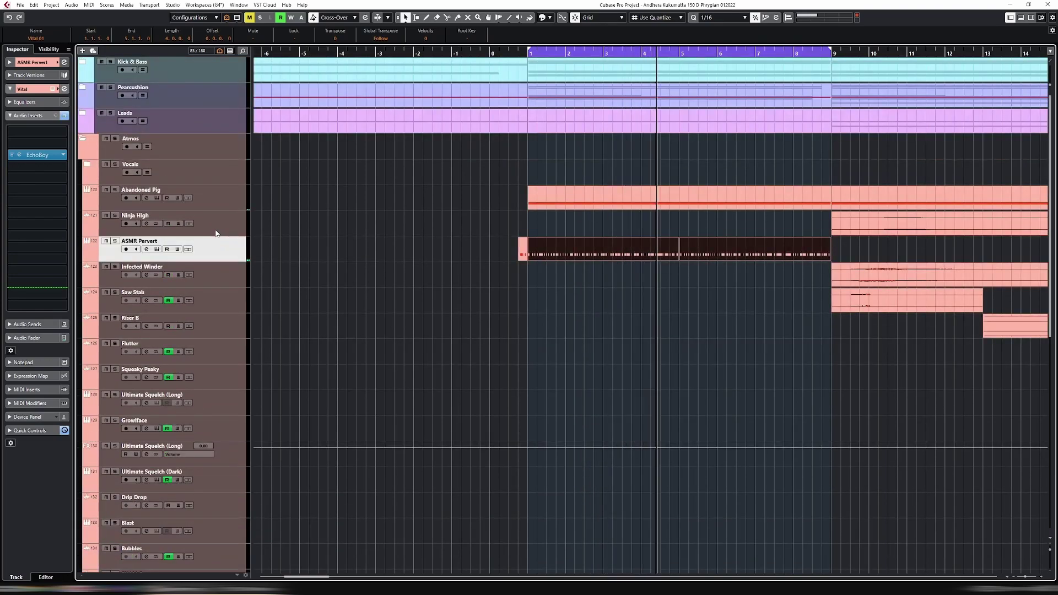
{"action": "key", "text": "g"}
{"action": "key", "text": "g"}
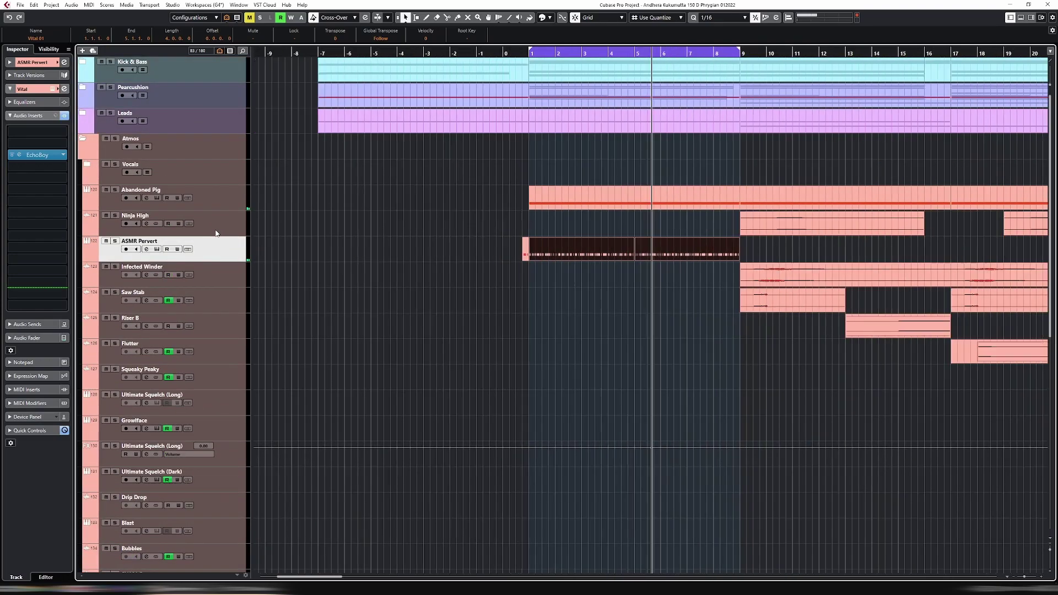
{"action": "key", "text": "g"}
{"action": "key", "text": "g"}
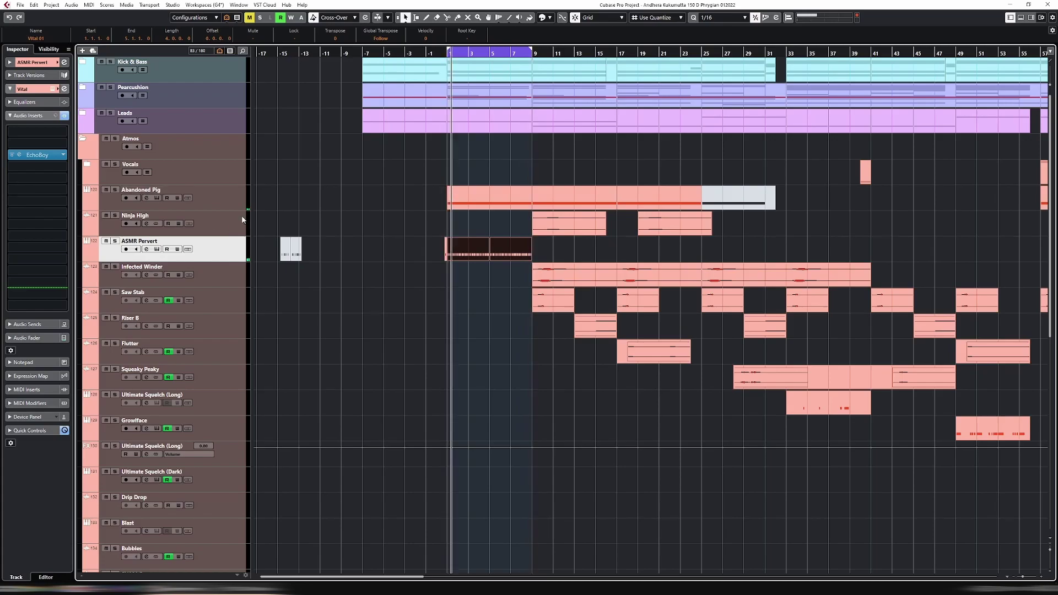
Add a Blackhole effect track named 'AT - Blackhole' with outputs set to Atmos (Buss).
{"action": "right_click", "coordinate": [203, 248]}
{"action": "mouse_move", "coordinate": [309, 252]}
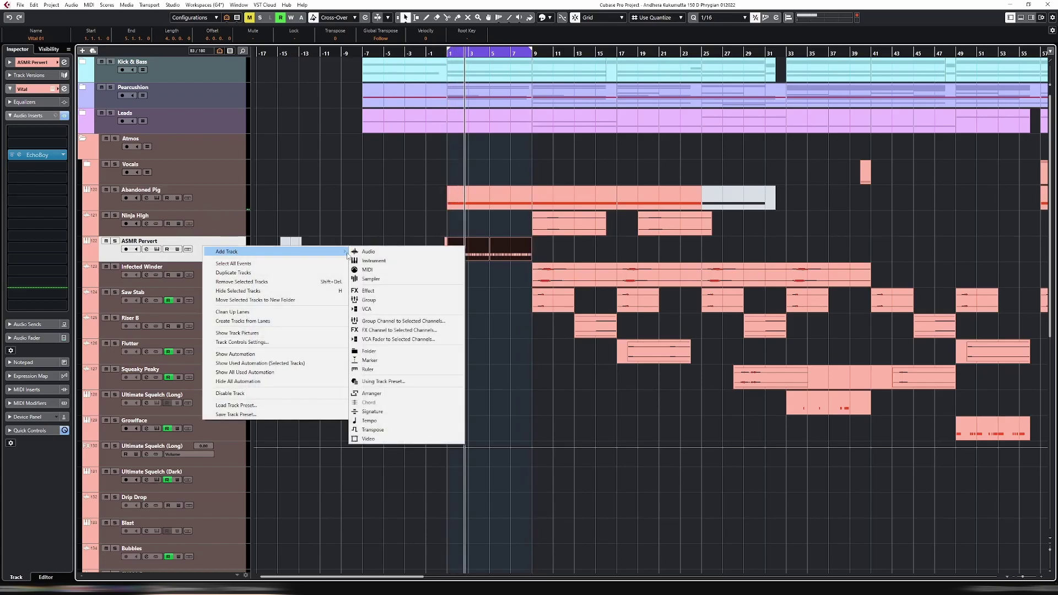
{"action": "left_click", "coordinate": [382, 291]}
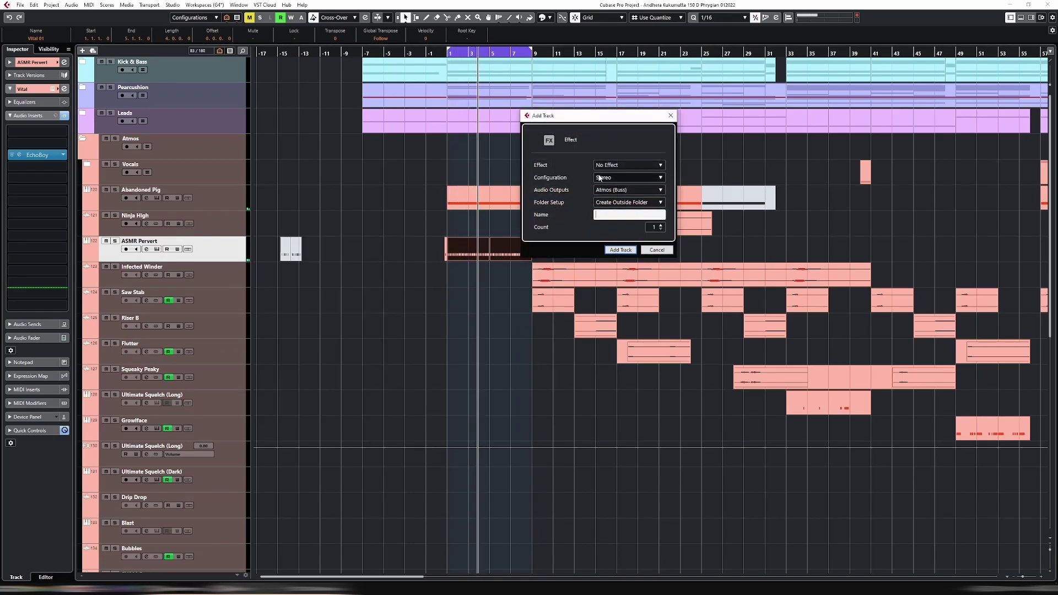
{"action": "left_click", "coordinate": [626, 165]}
{"action": "type", "text": "blak"}
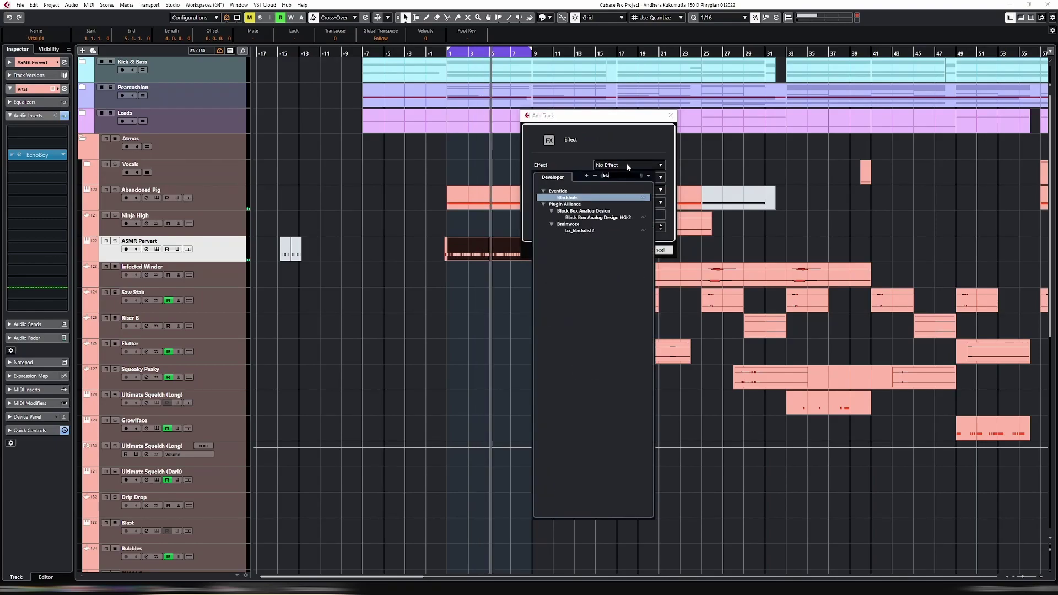
{"action": "left_click", "coordinate": [618, 197]}
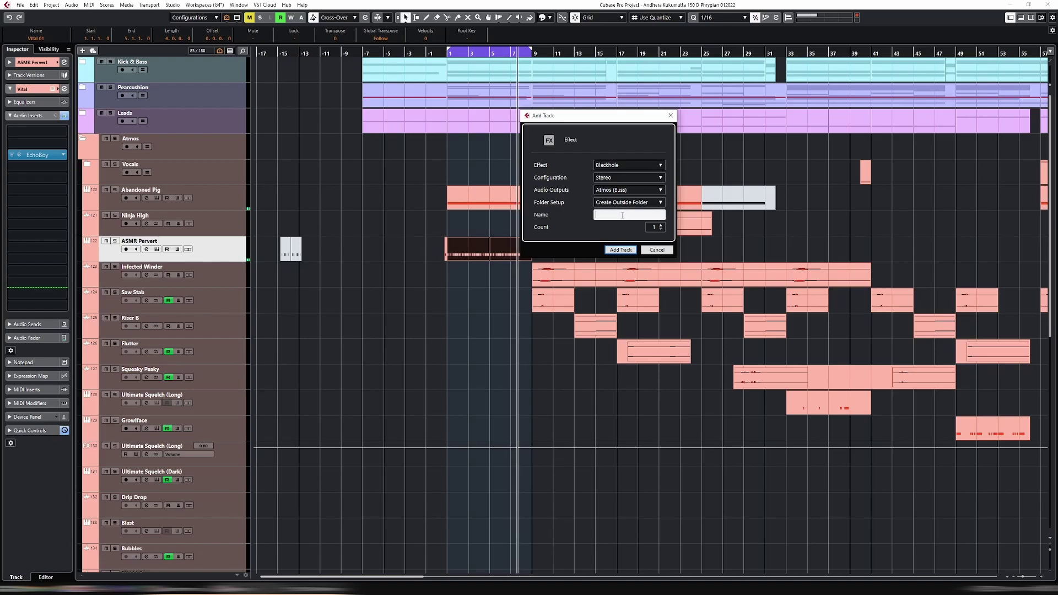
{"action": "type", "text": "ho"}
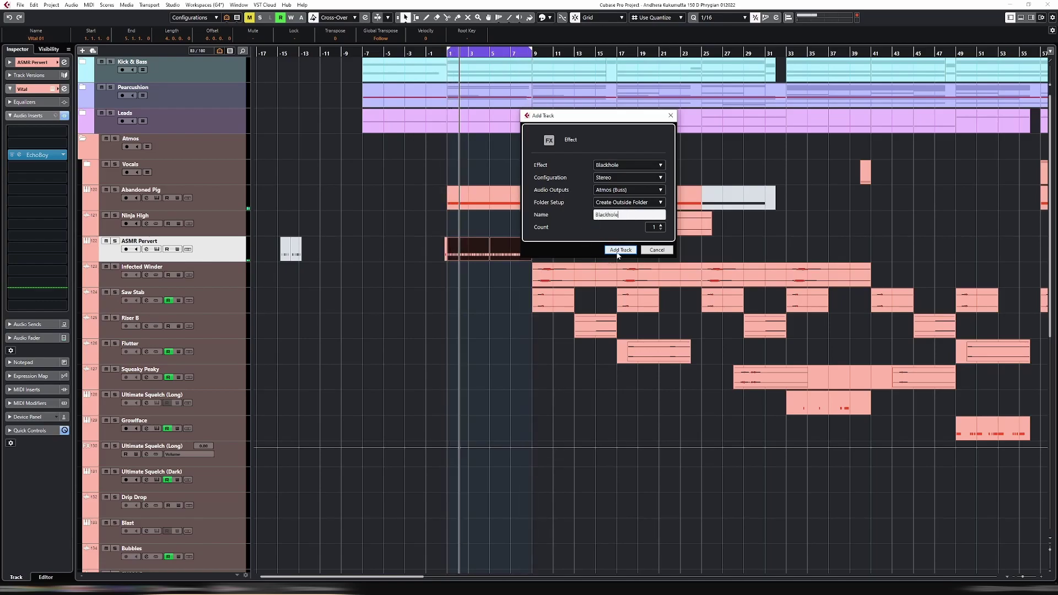
{"action": "type", "text": "le"}
{"action": "key", "text": "Home"}
{"action": "type", "text": "AT -"}
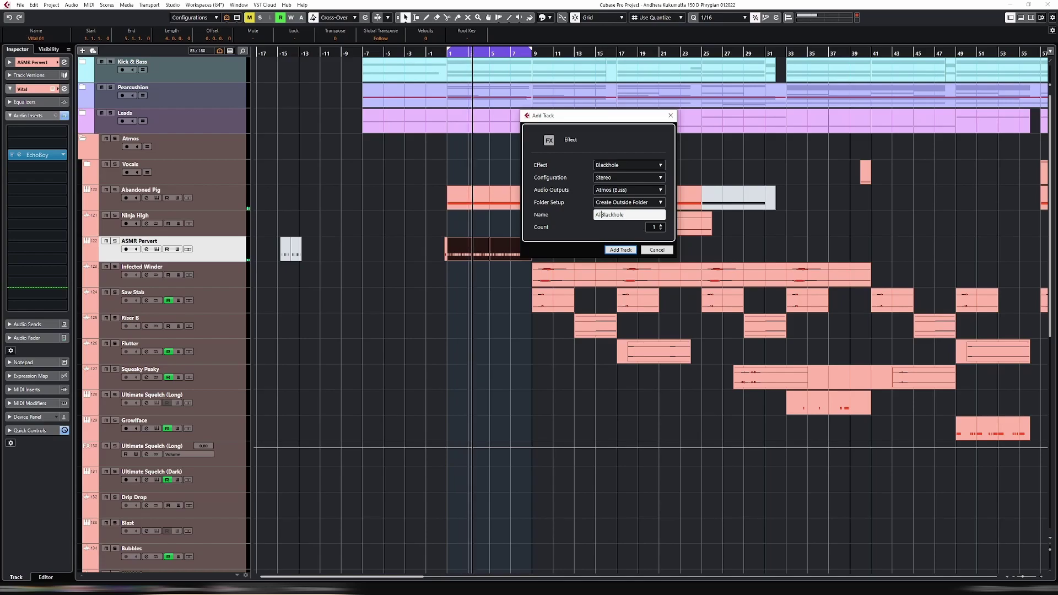
{"action": "left_click", "coordinate": [622, 250]}
Route AT - Blackhole's output to Atmos (Buss) in the MixConsole.
{"action": "scroll", "coordinate": [209, 171], "scroll_direction": "down", "scroll_amount": 2}
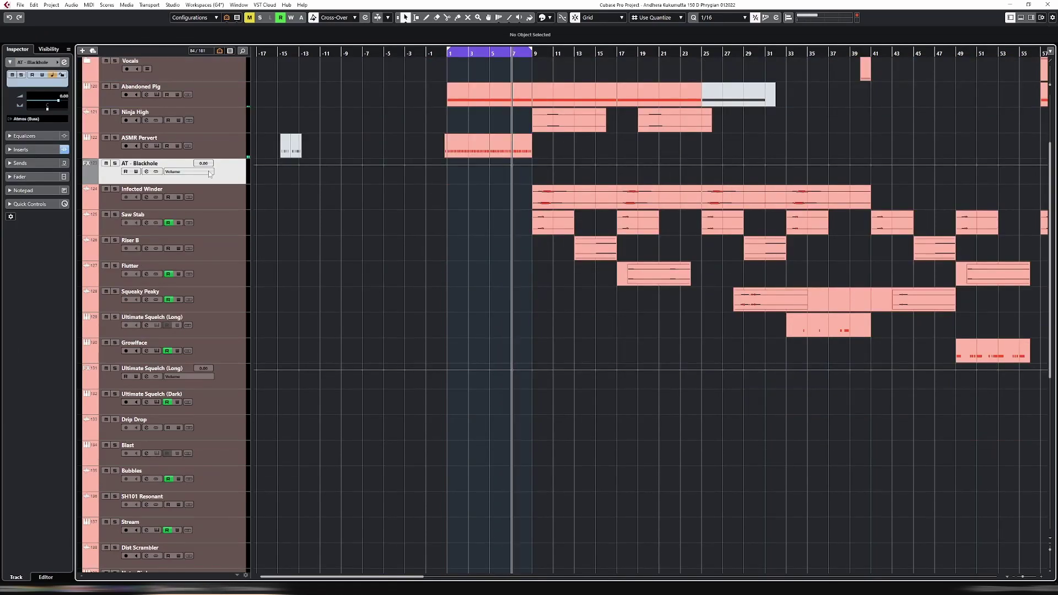
{"action": "key", "text": "F3"}
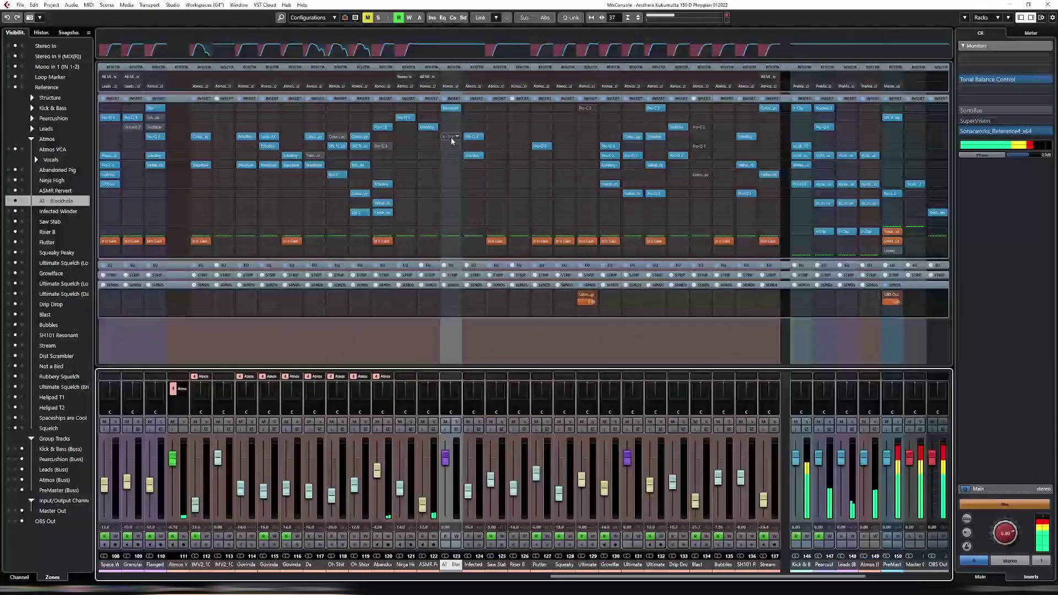
{"action": "left_click", "coordinate": [457, 87]}
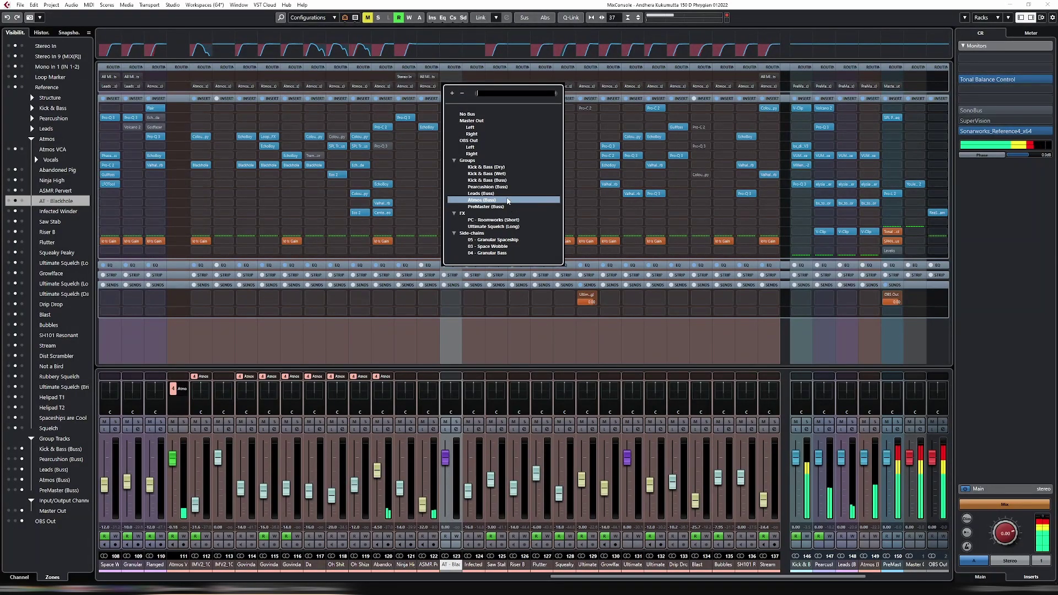
{"action": "left_click", "coordinate": [511, 202]}
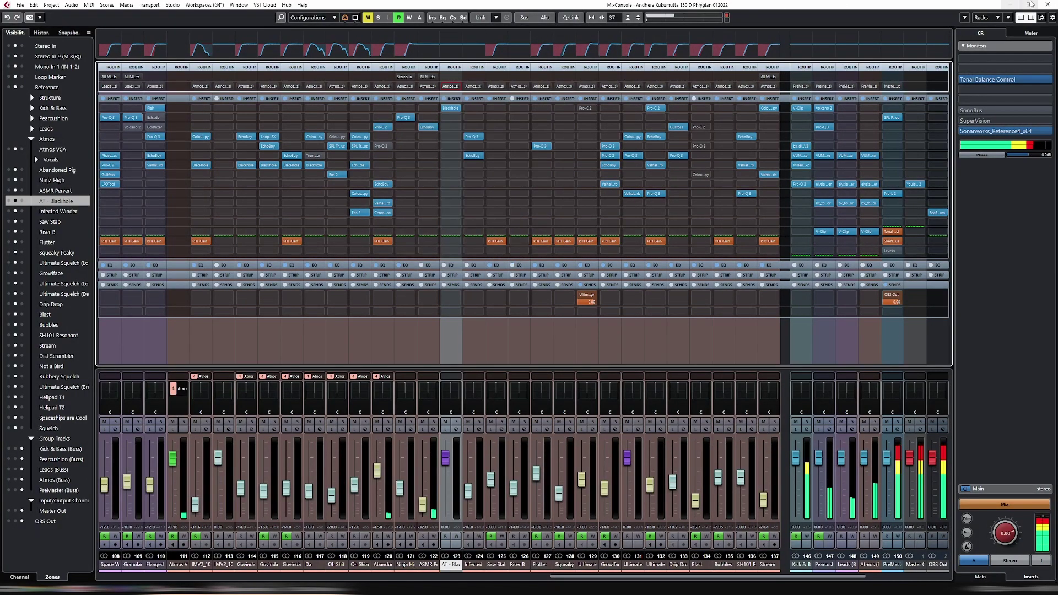
{"action": "left_click", "coordinate": [1045, 5]}
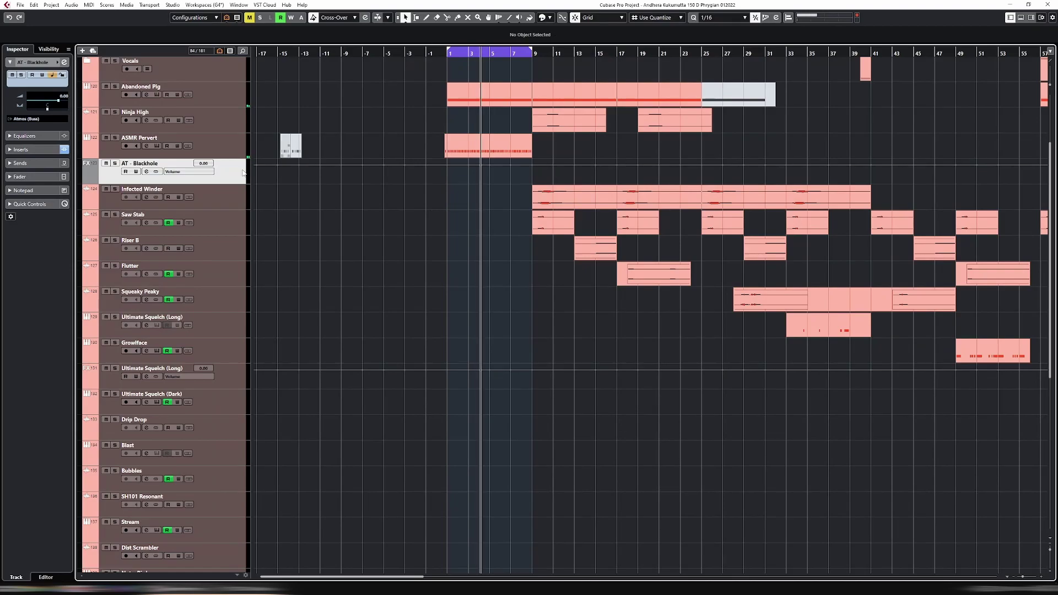
Shrink the track heights and move AT - Blackhole below Squelch.
{"action": "key", "text": "shift+g"}
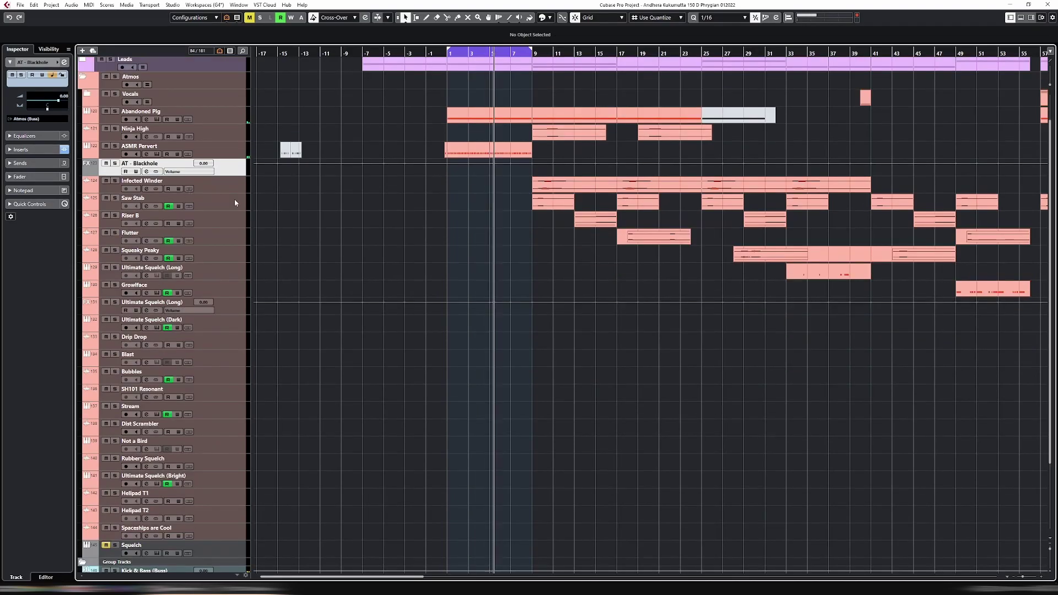
{"action": "left_click_drag", "start_coordinate": [234, 168], "coordinate": [220, 546]}
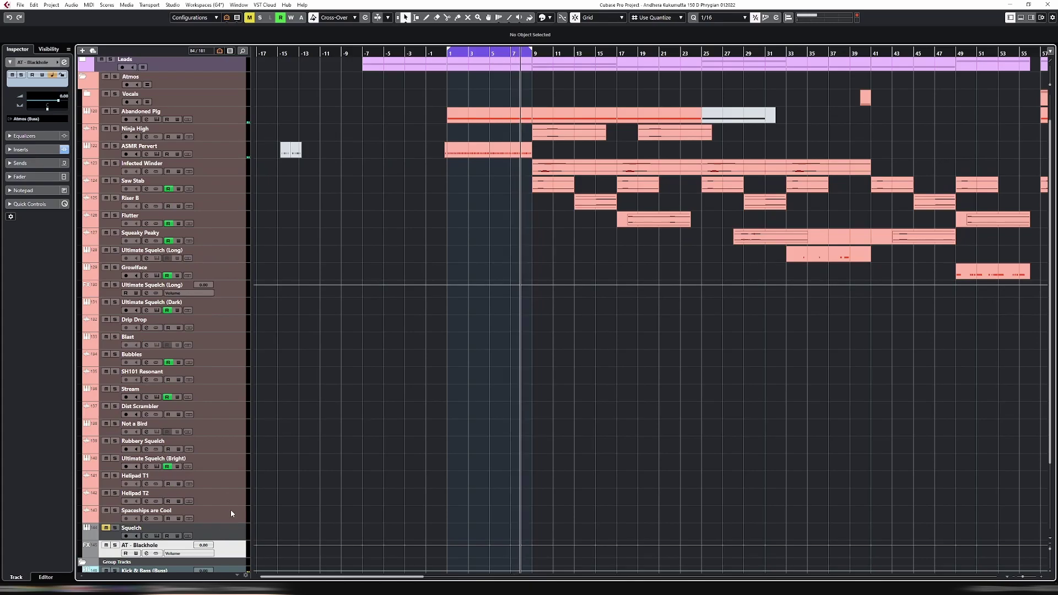
{"action": "scroll", "coordinate": [296, 341], "scroll_direction": "up", "scroll_amount": 2}
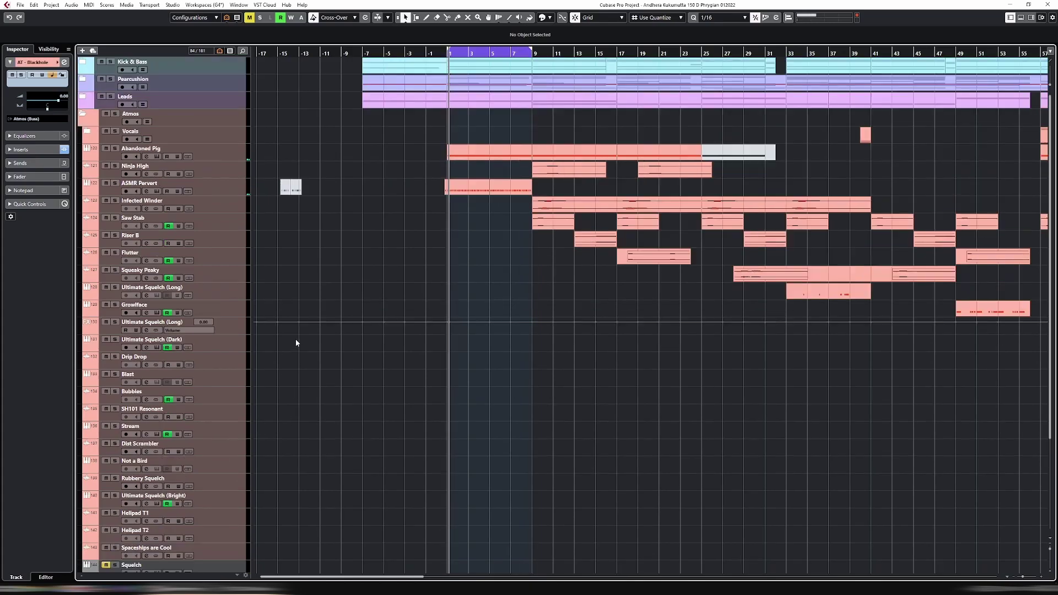
With ASMR Pervert soloed, enable a send to AT - Blackhole at about -2.78 dB, then unsolo.
{"action": "left_click", "coordinate": [231, 195]}
{"action": "key", "text": "s"}
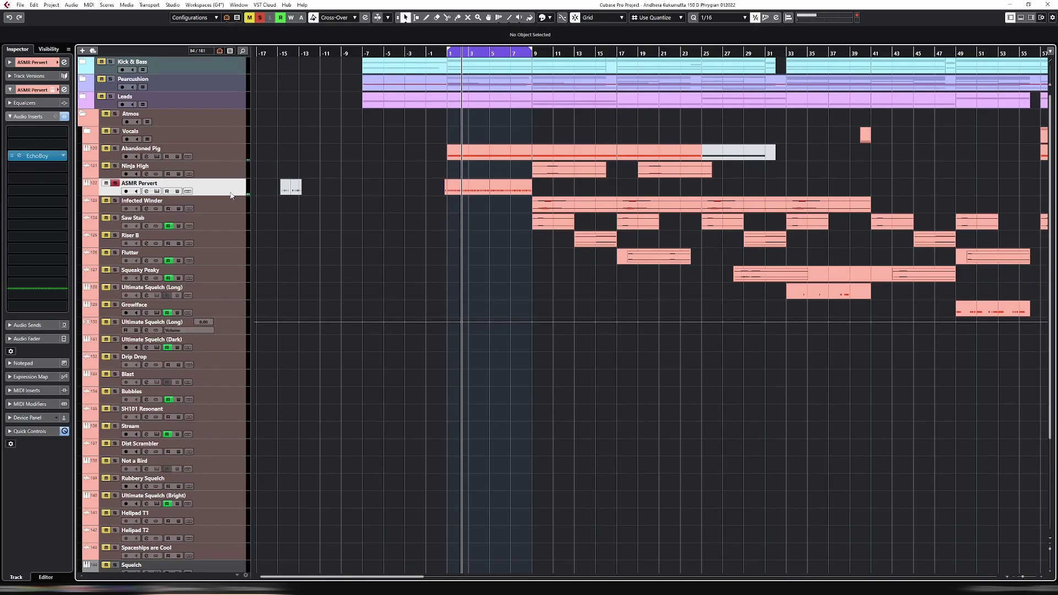
{"action": "left_click", "coordinate": [27, 325]}
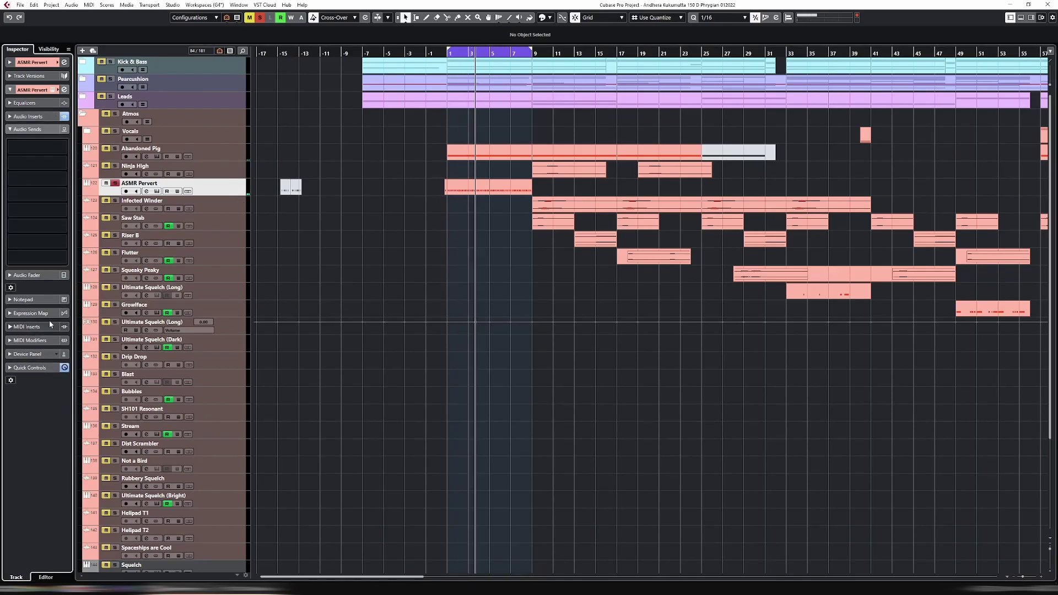
{"action": "left_click", "coordinate": [36, 158]}
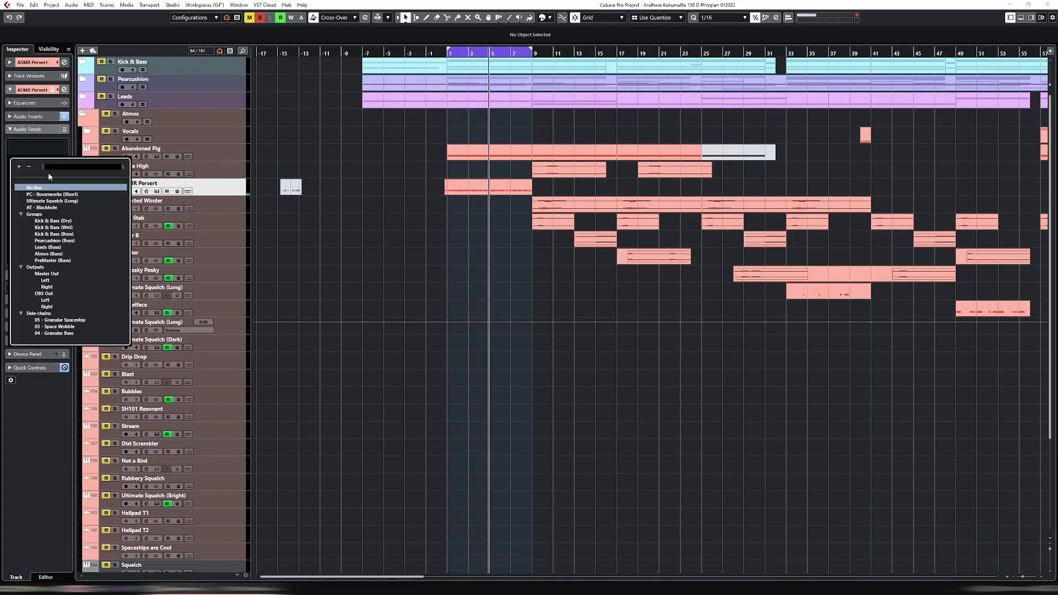
{"action": "left_click", "coordinate": [46, 208]}
{"action": "left_click", "coordinate": [11, 160]}
{"action": "left_click_drag", "start_coordinate": [52, 168], "coordinate": [49, 167]}
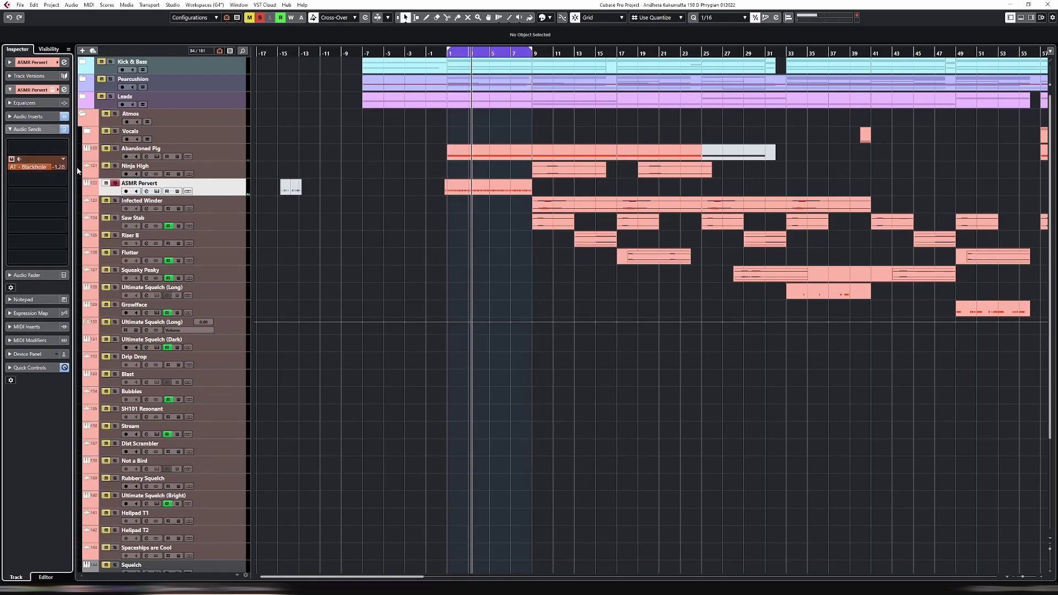
{"action": "scroll", "coordinate": [51, 167], "scroll_direction": "down", "scroll_amount": 2}
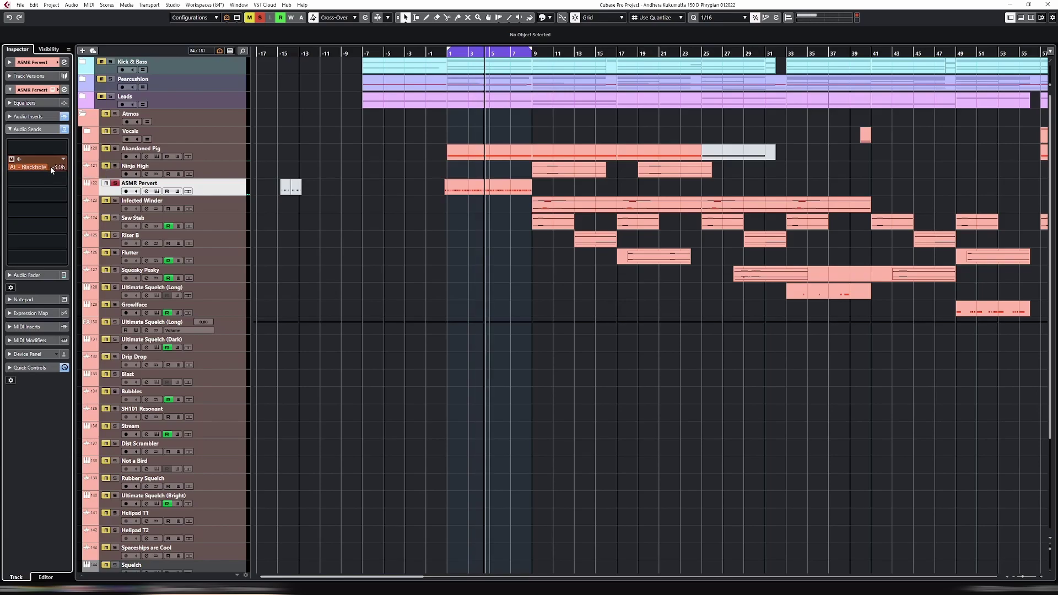
{"action": "scroll", "coordinate": [50, 167], "scroll_direction": "down", "scroll_amount": 1}
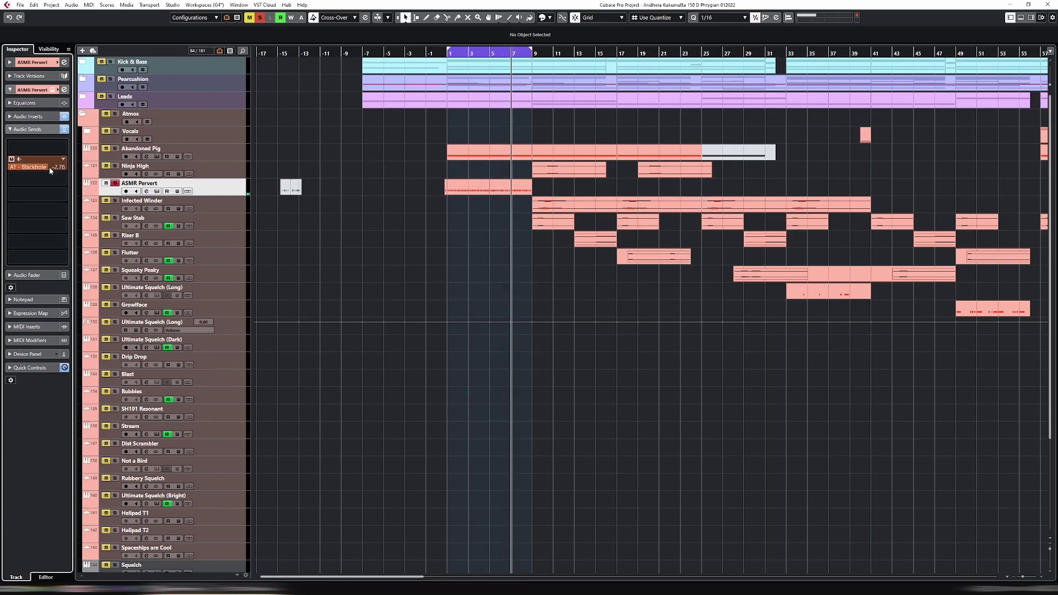
{"action": "key", "text": "s"}
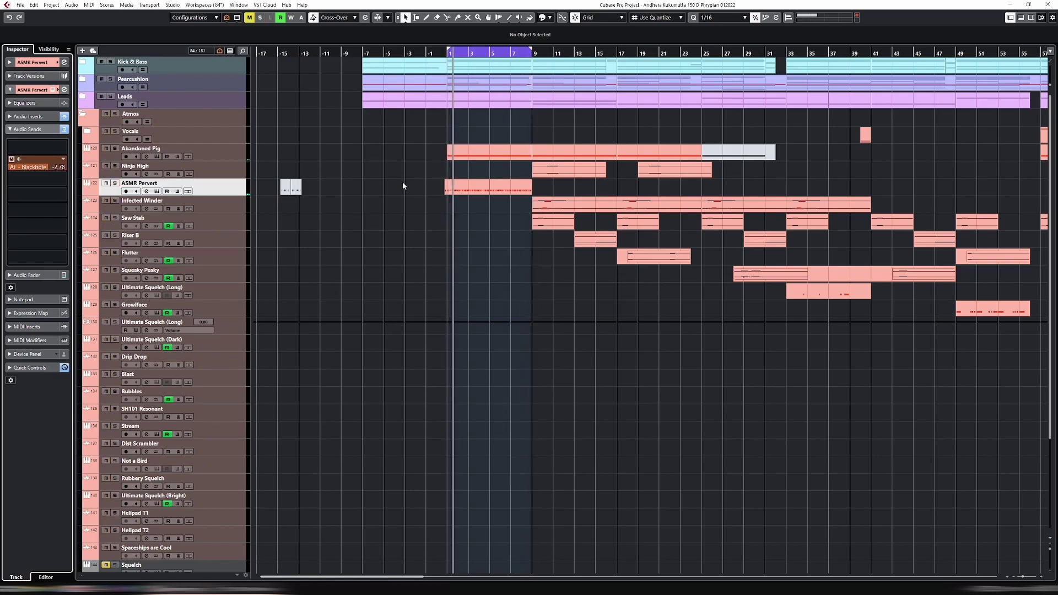
Zoom out and duplicate the ASMR Pervert part at bars 5–9.
{"action": "key", "text": "g"}
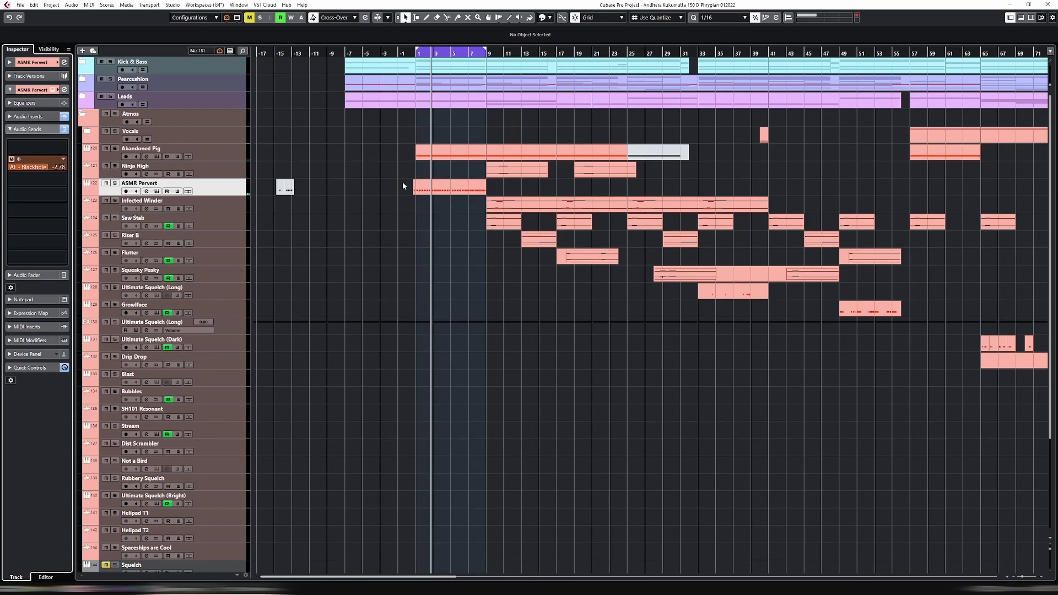
{"action": "key", "text": "g"}
{"action": "left_click_drag", "start_coordinate": [387, 578], "coordinate": [412, 578]}
{"action": "left_click", "coordinate": [340, 193]}
{"action": "key", "text": "ctrl+d"}
Loop the bar 9–17 ASMR Pervert parts, widen the loop to bar 25, and duplicate them to bars 17–25.
{"action": "left_click_drag", "start_coordinate": [449, 193], "coordinate": [355, 189]}
{"action": "left_click", "coordinate": [406, 194]}
{"action": "left_click_drag", "start_coordinate": [440, 192], "coordinate": [390, 189]}
{"action": "key", "text": "p"}
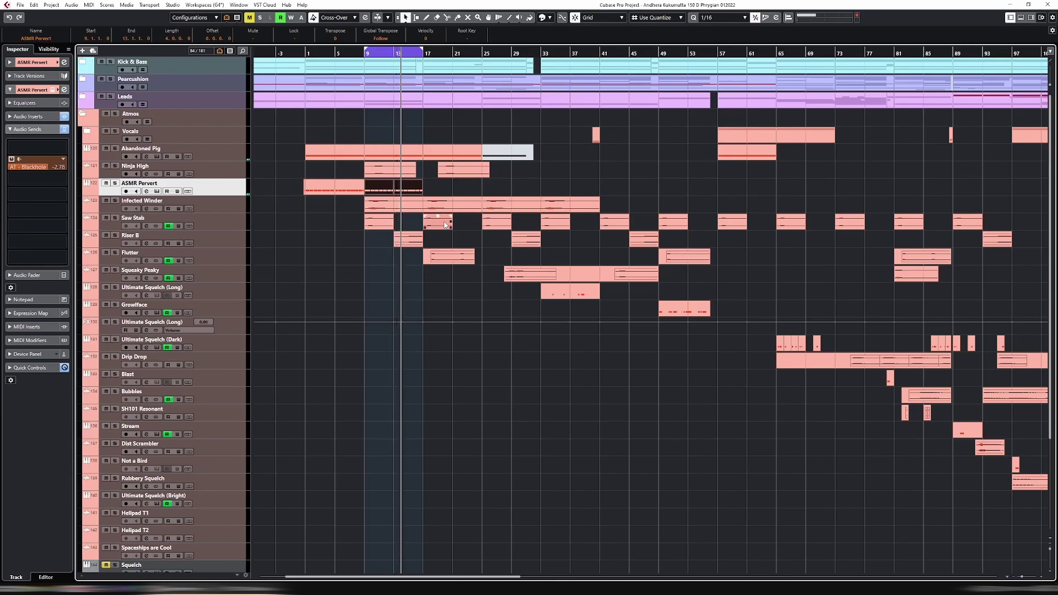
{"action": "left_click_drag", "start_coordinate": [423, 50], "coordinate": [488, 50]}
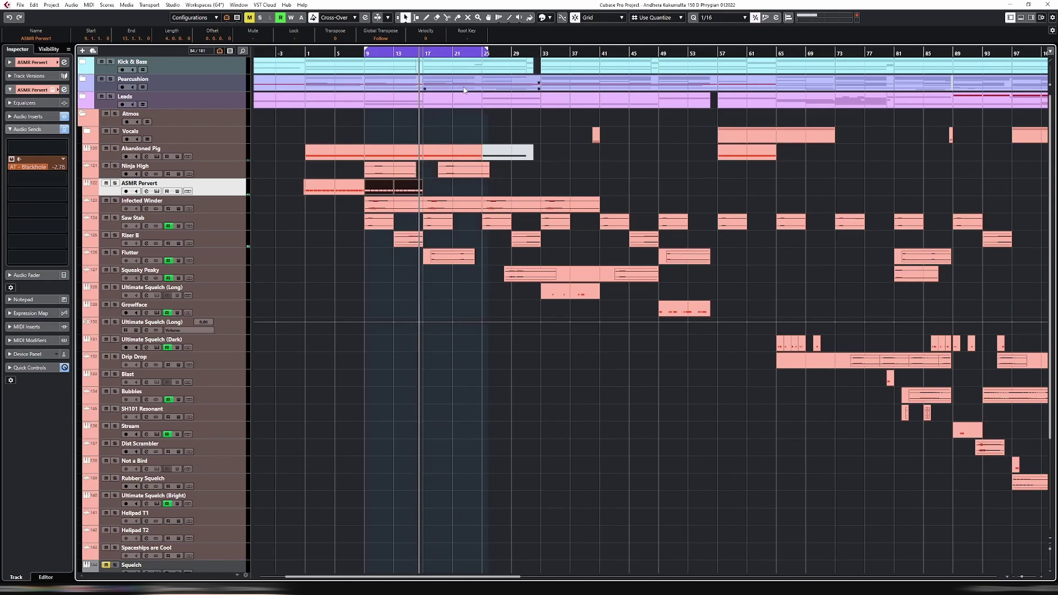
{"action": "left_click", "coordinate": [460, 175]}
{"action": "key", "text": "ctrl+d"}
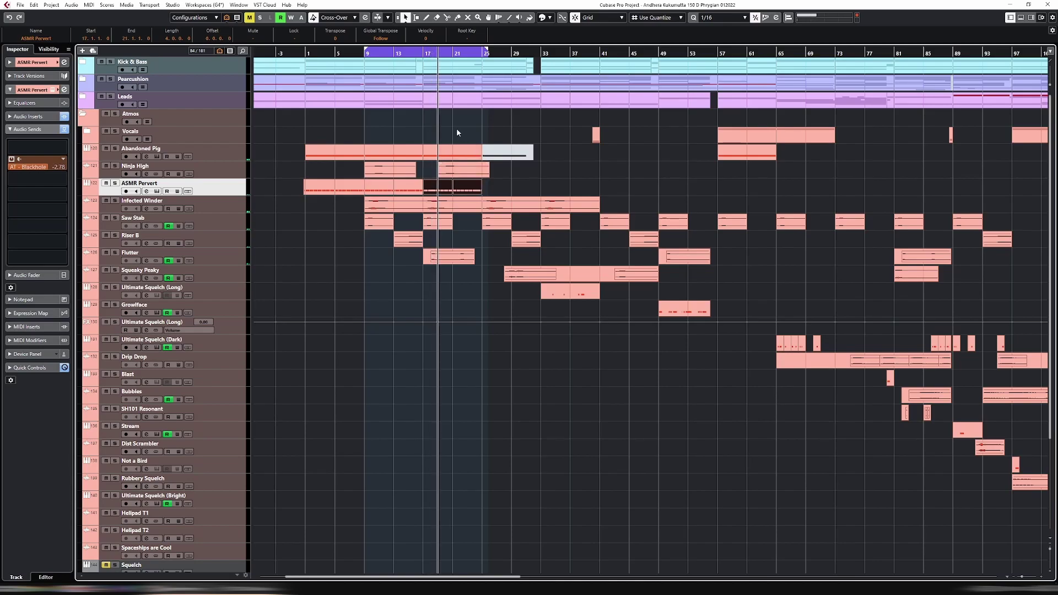
{"action": "left_click", "coordinate": [420, 55]}
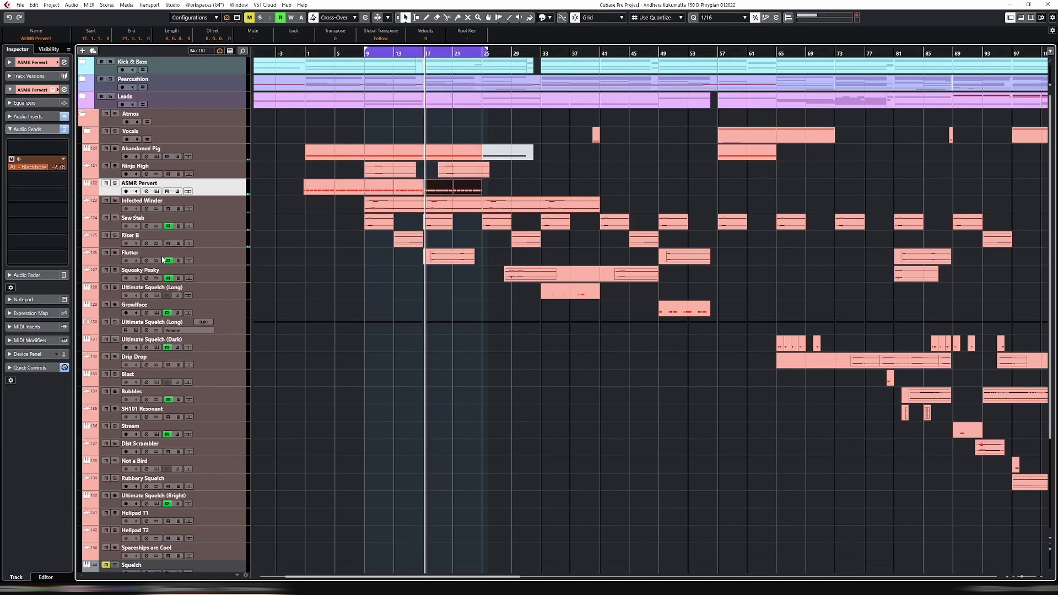
{"action": "left_click", "coordinate": [28, 116]}
Load kHs Gain into an empty insert slot on ASMR Pervert.
{"action": "left_click", "coordinate": [33, 292]}
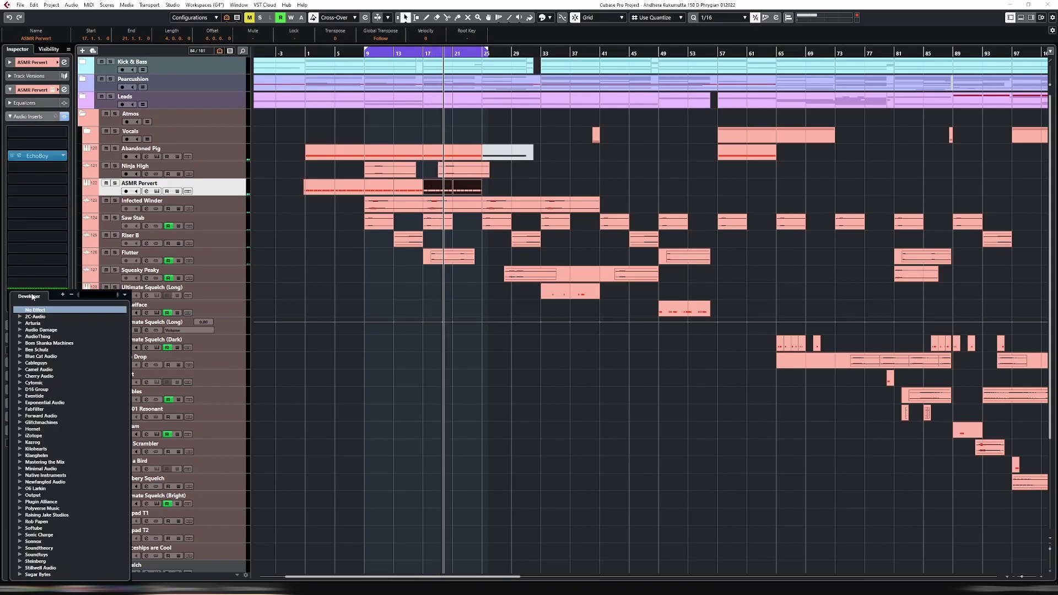
{"action": "type", "text": "gain"}
{"action": "left_click", "coordinate": [54, 322]}
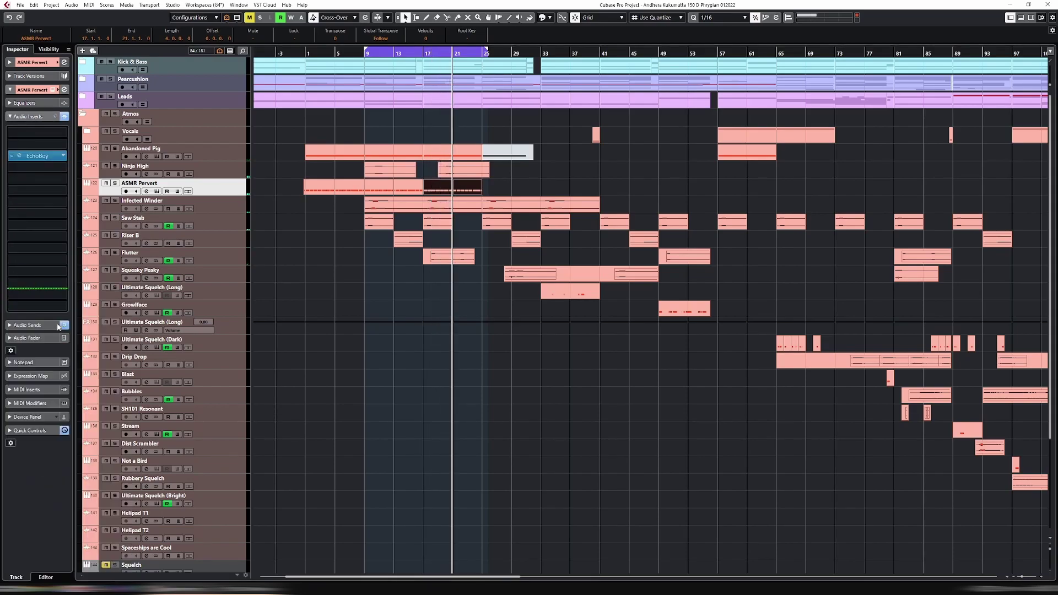
Add an automation lane for the kHs Gain insert's Gain parameter below Volume.
{"action": "left_click", "coordinate": [83, 195]}
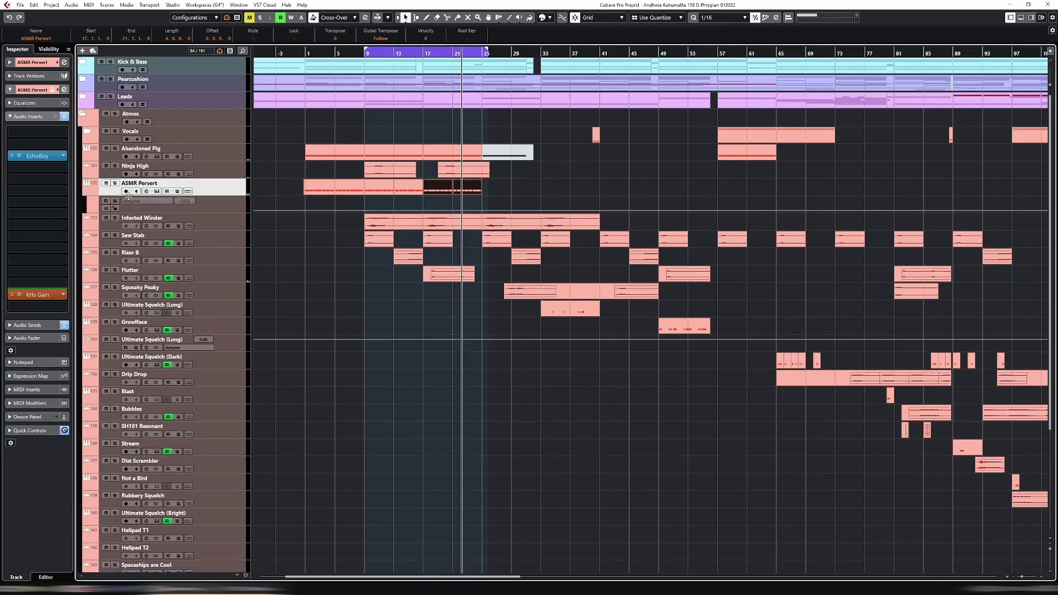
{"action": "left_click", "coordinate": [150, 211]}
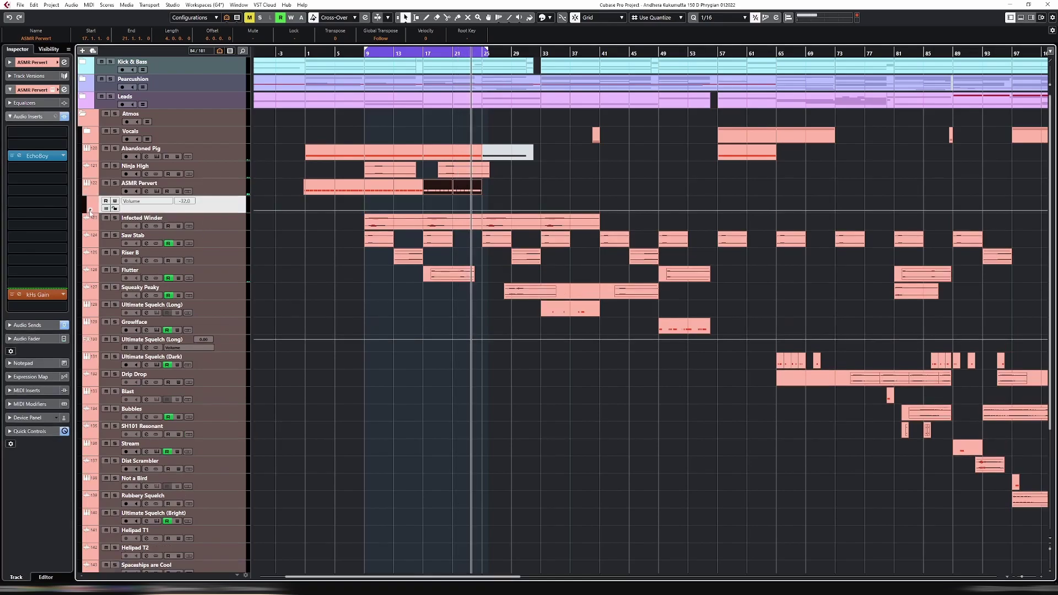
{"action": "left_click", "coordinate": [90, 211]}
{"action": "left_click", "coordinate": [147, 219]}
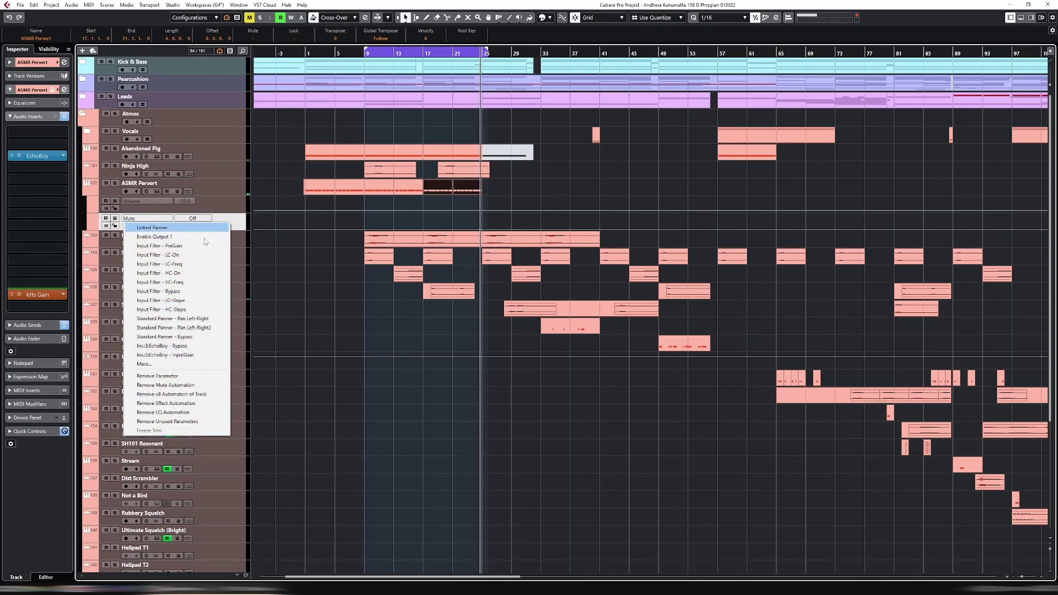
{"action": "left_click", "coordinate": [144, 364]}
{"action": "left_click", "coordinate": [740, 235]}
{"action": "left_click", "coordinate": [748, 248]}
{"action": "left_click", "coordinate": [765, 261]}
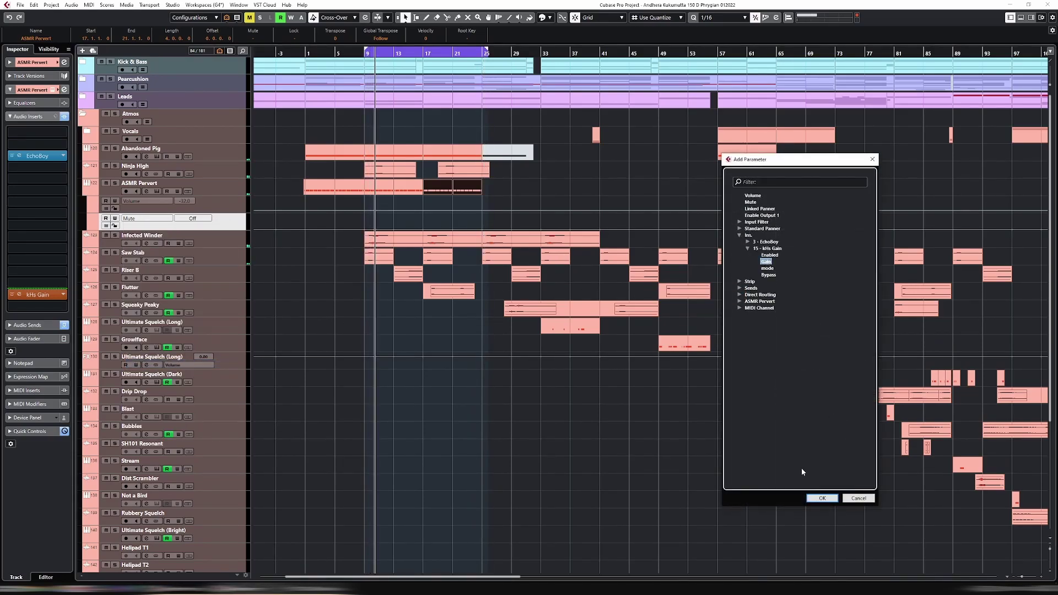
{"action": "left_click", "coordinate": [823, 498]}
{"action": "key", "text": "shift+h"}
{"action": "scroll", "coordinate": [433, 240], "scroll_direction": "up", "scroll_amount": 2}
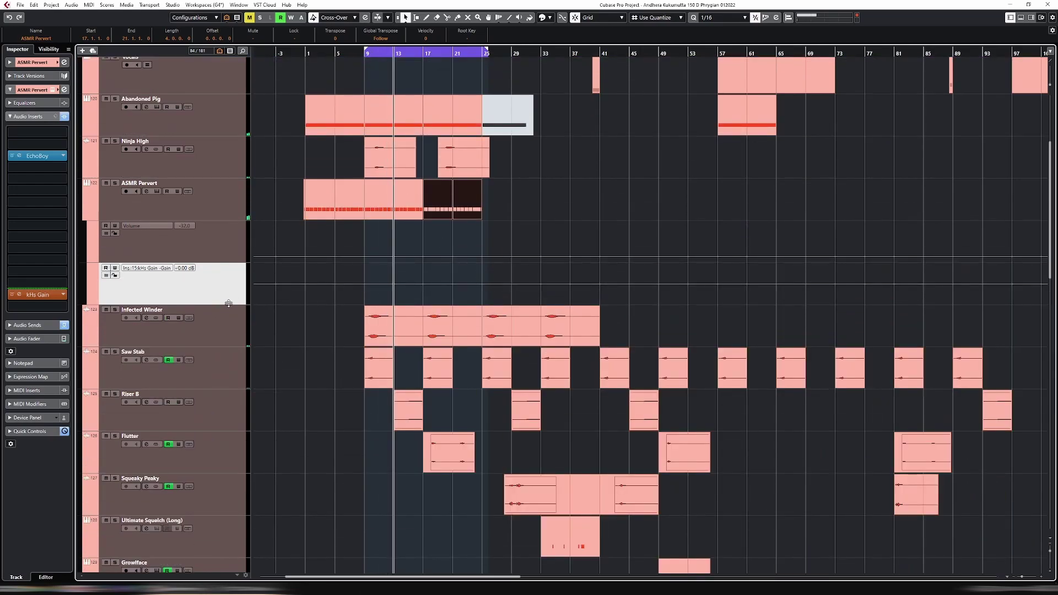
Enlarge the kHs Gain lane and add an automation point snapped to bar 17 with whole-bar snapping.
{"action": "left_click_drag", "start_coordinate": [228, 303], "coordinate": [228, 370]}
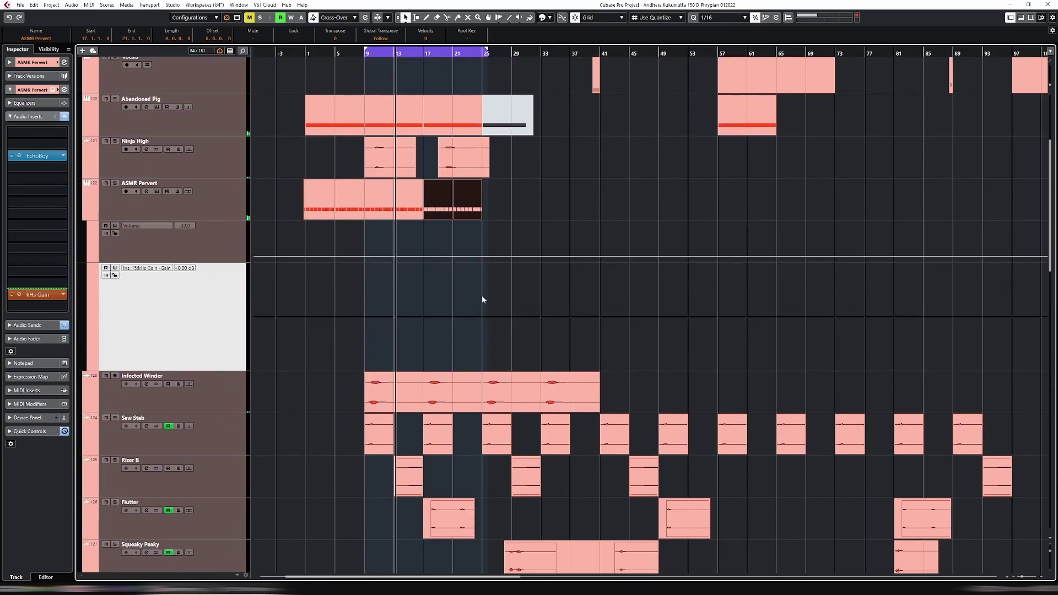
{"action": "left_click", "coordinate": [422, 317]}
{"action": "key", "text": "alt+1"}
{"action": "left_click_drag", "start_coordinate": [424, 321], "coordinate": [425, 330]}
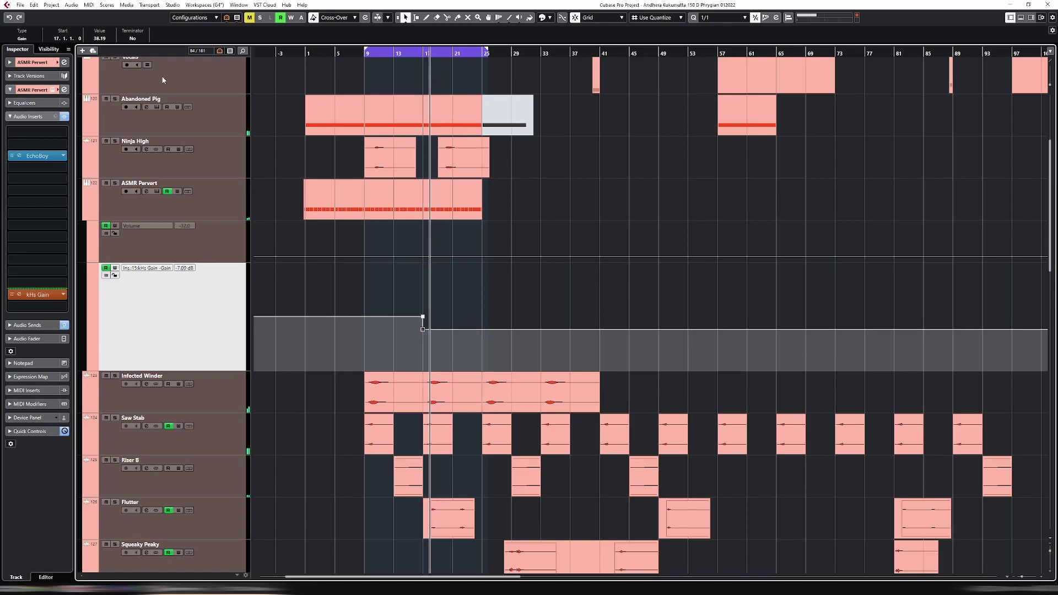
Set the upper and lower bar 17 automation points to 50 and 40.
{"action": "left_click_drag", "start_coordinate": [373, 288], "coordinate": [435, 322]}
{"action": "left_click", "coordinate": [99, 39]}
{"action": "type", "text": "50"}
{"action": "key", "text": "Return"}
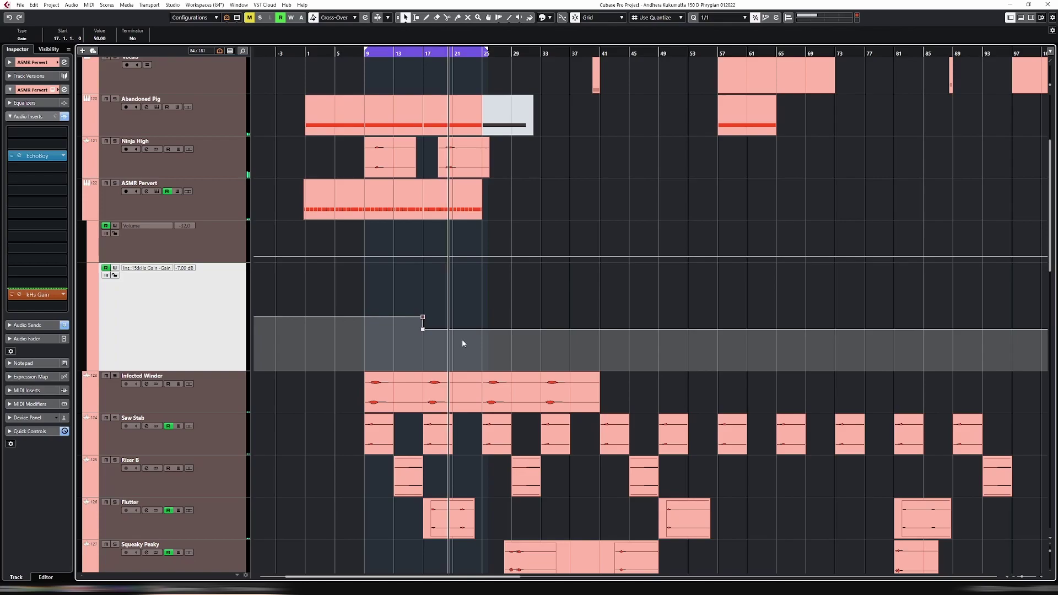
{"action": "left_click", "coordinate": [422, 329]}
{"action": "left_click", "coordinate": [101, 39]}
{"action": "type", "text": "40"}
{"action": "key", "text": "Return"}
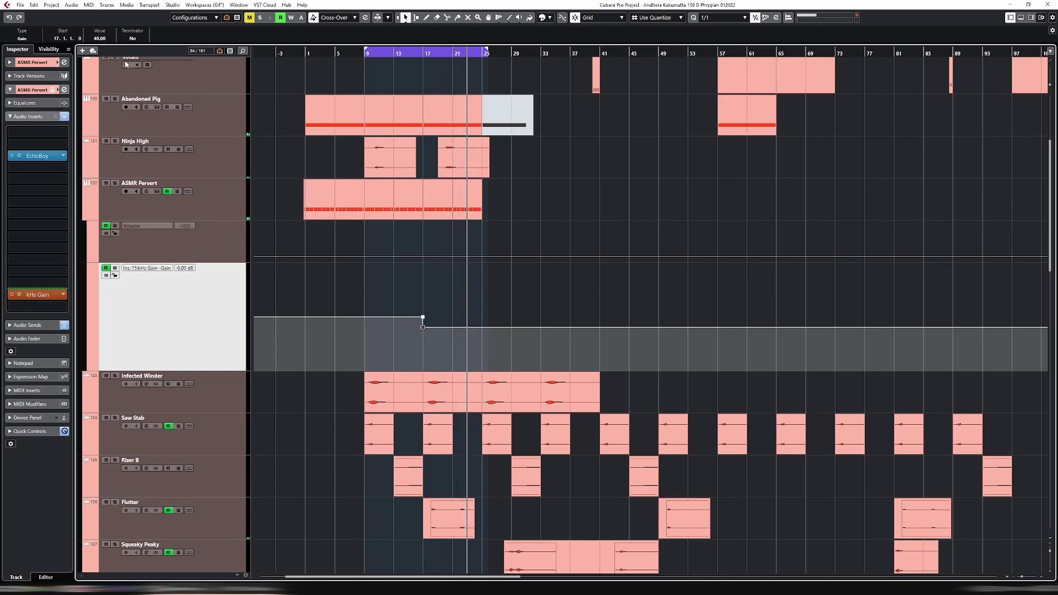
Fold away ASMR Pervert's automation lanes, extend the loop to bar 29, and select the bar 16 section.
{"action": "key", "text": "shift+g"}
{"action": "key", "text": "shift+g"}
{"action": "key", "text": "shift+g"}
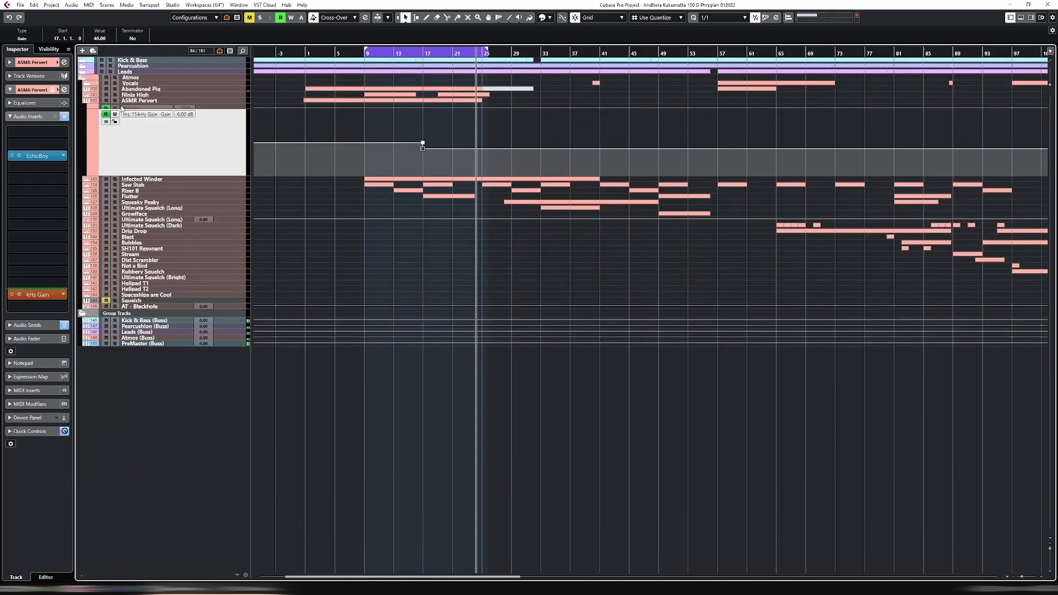
{"action": "key", "text": "shift+h"}
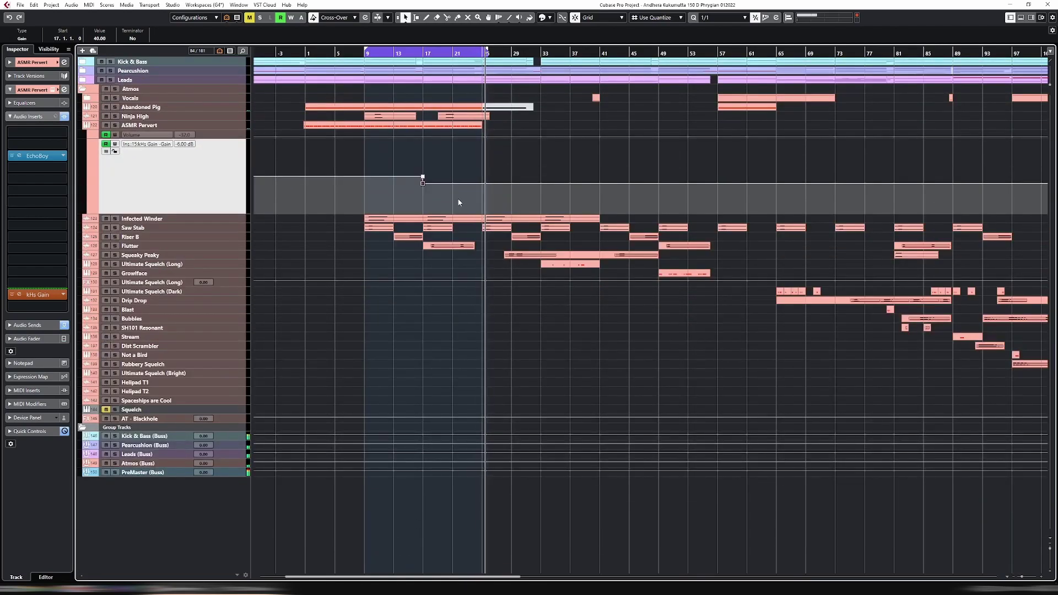
{"action": "left_click", "coordinate": [86, 128]}
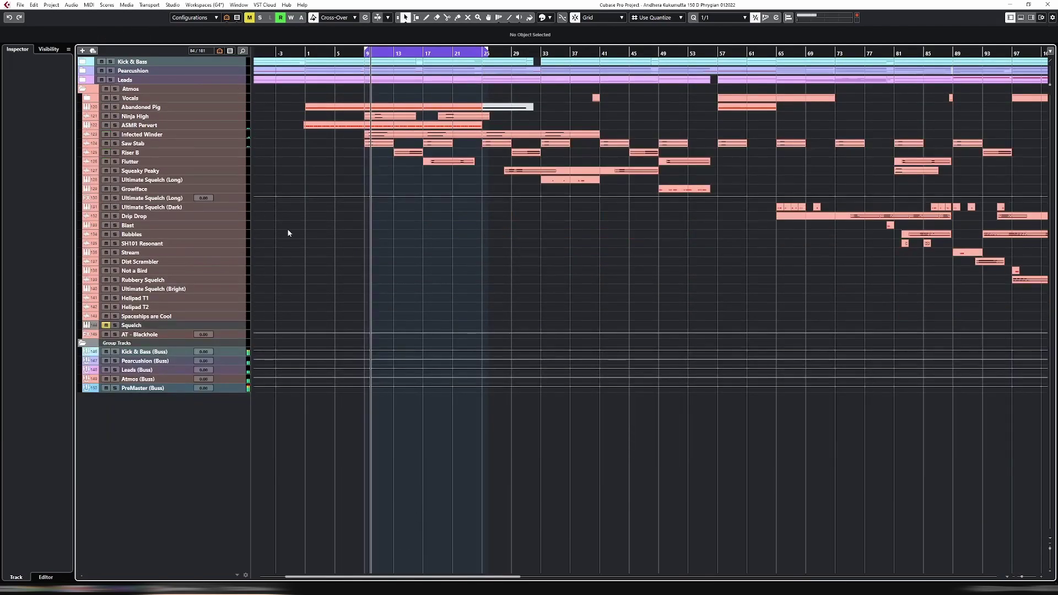
{"action": "key", "text": "shift+h"}
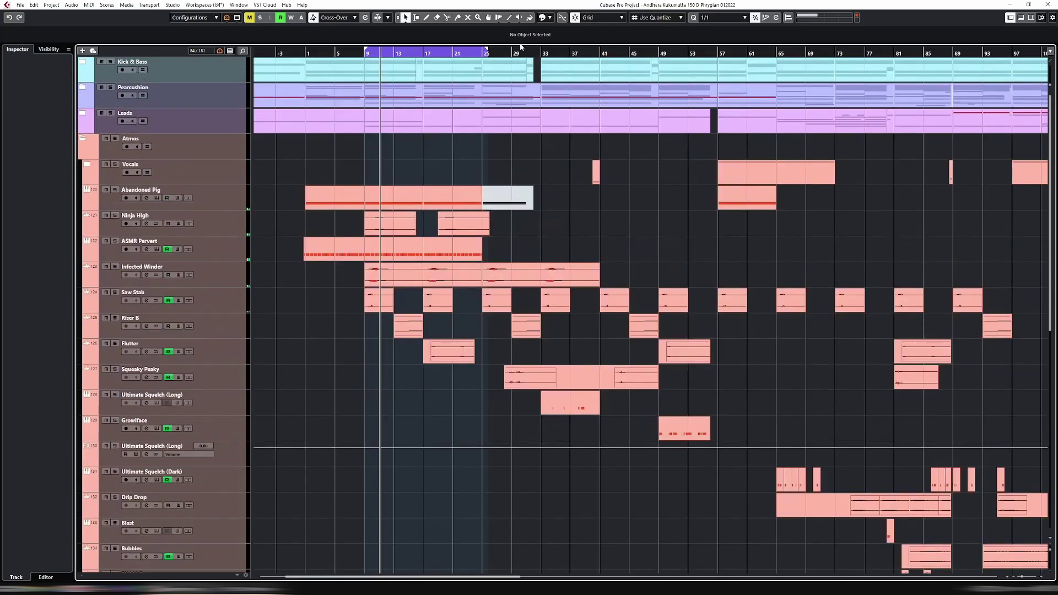
{"action": "left_click_drag", "start_coordinate": [487, 50], "coordinate": [512, 53]}
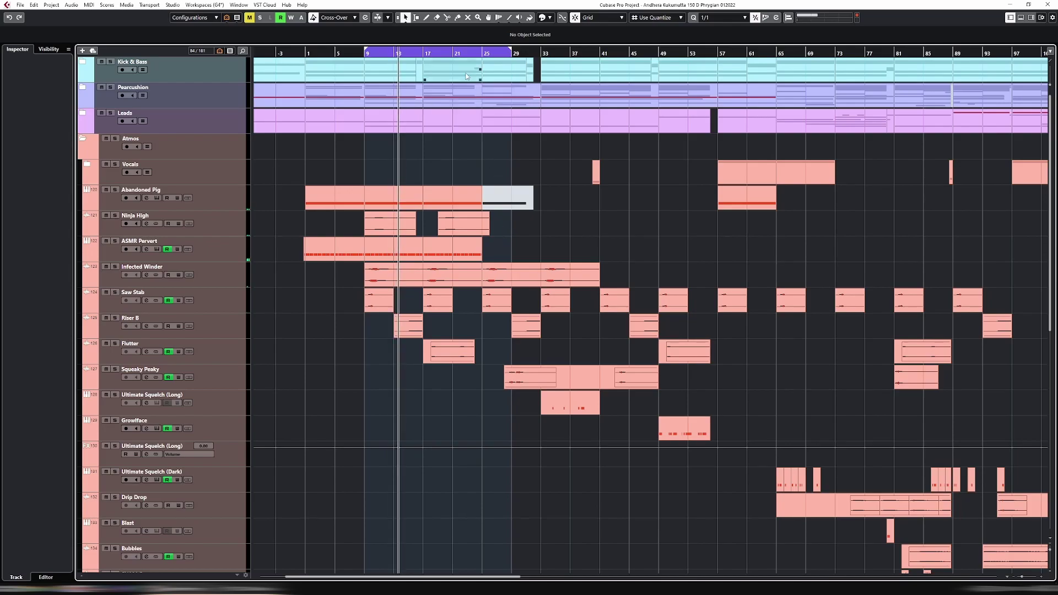
{"action": "left_click", "coordinate": [420, 248]}
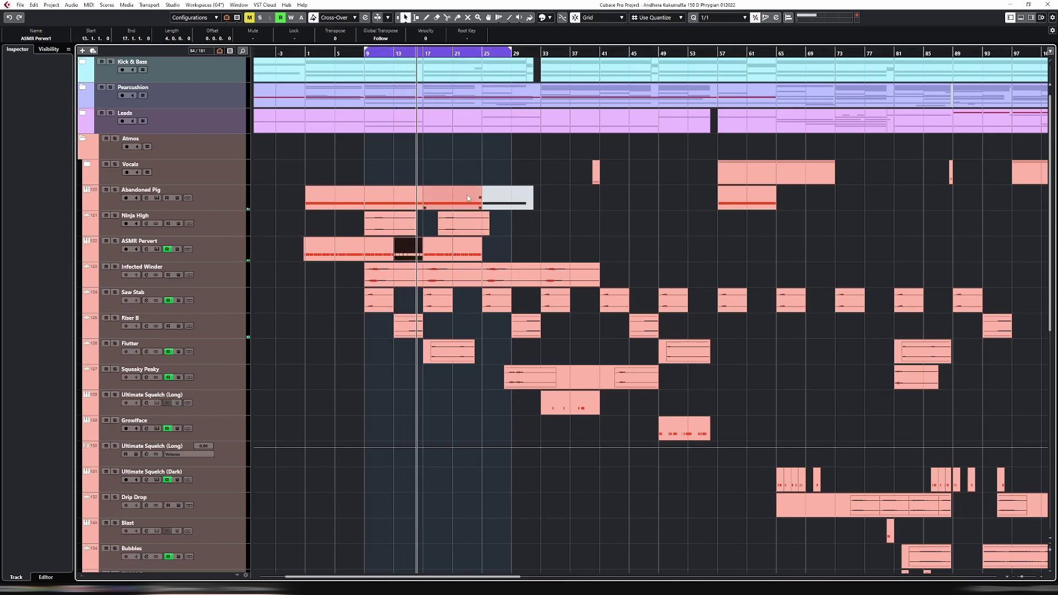
{"action": "left_click", "coordinate": [418, 65]}
Loop bar 16, zoom in on bars 12–21, and set snapping to sixteenth notes.
{"action": "key", "text": "p"}
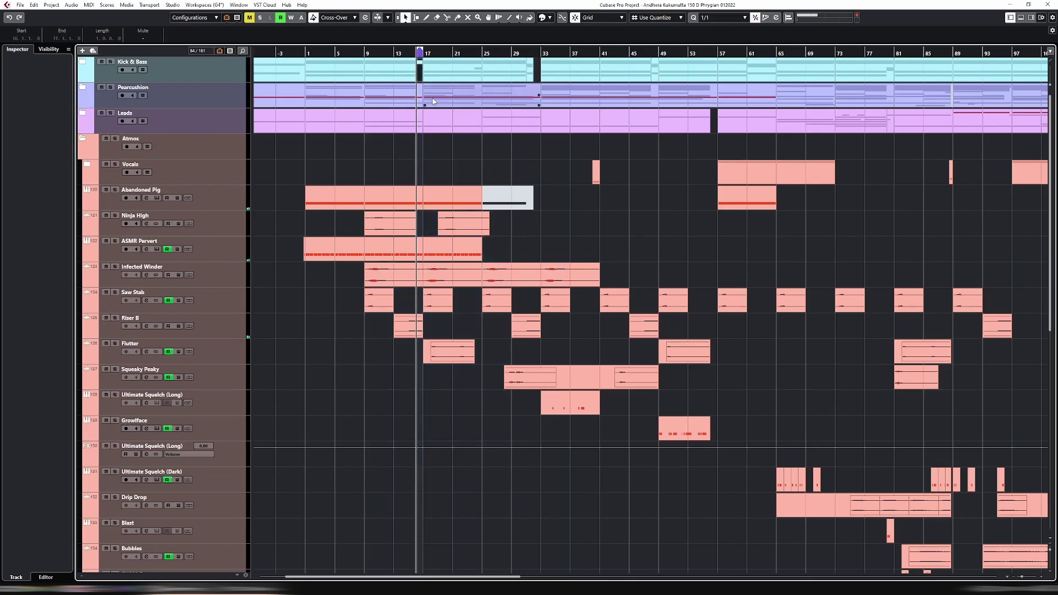
{"action": "key", "text": "h"}
{"action": "key", "text": "h"}
{"action": "key", "text": "h"}
{"action": "key", "text": "h"}
{"action": "key", "text": "h"}
{"action": "key", "text": "h"}
{"action": "key", "text": "h"}
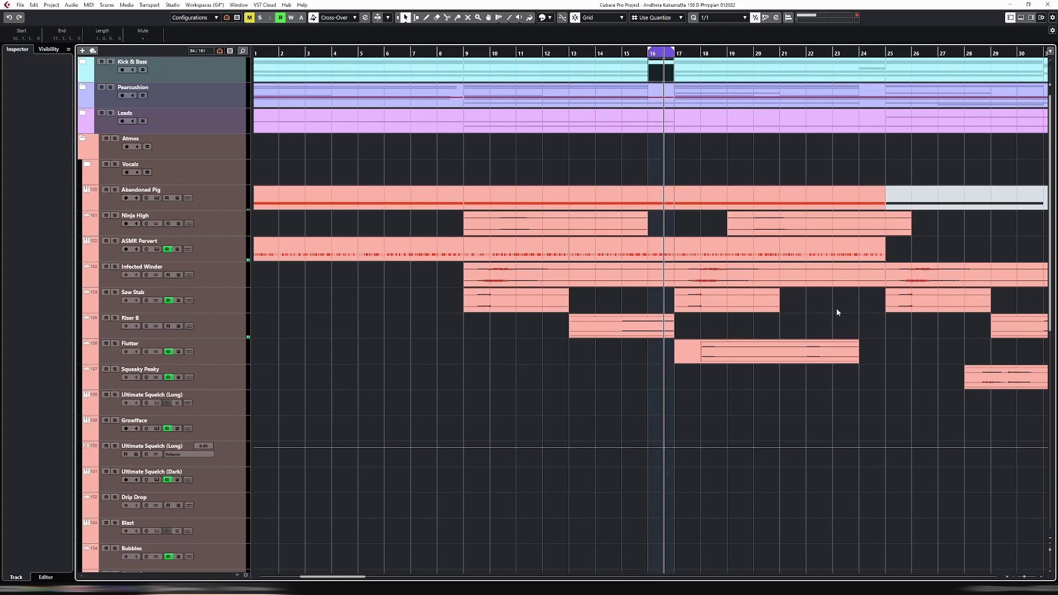
{"action": "key", "text": "h"}
{"action": "key", "text": "h"}
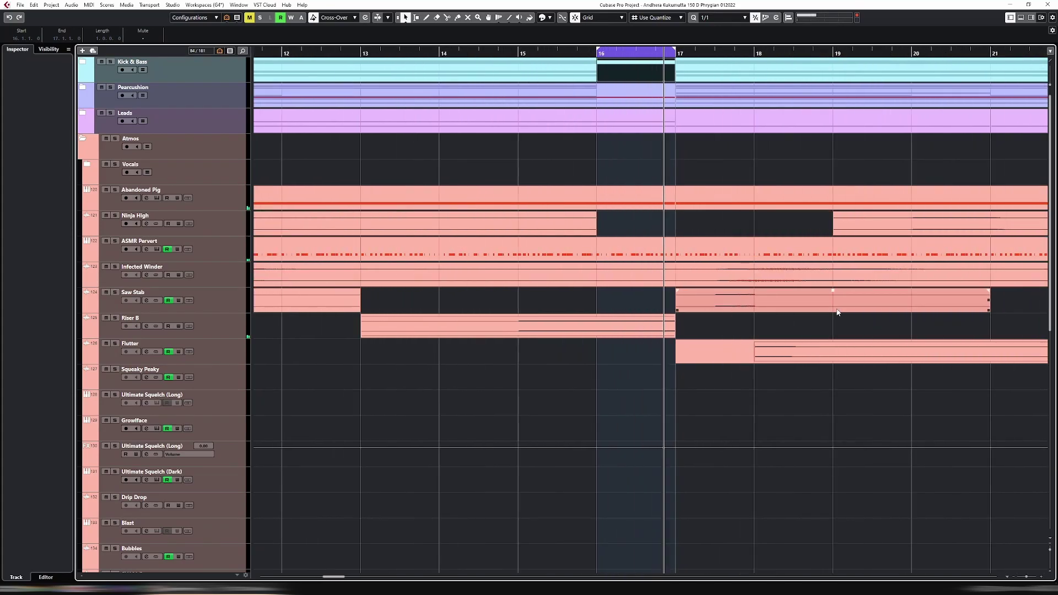
{"action": "key", "text": "shift+h"}
{"action": "key", "text": "shift+h"}
{"action": "key", "text": "3"}
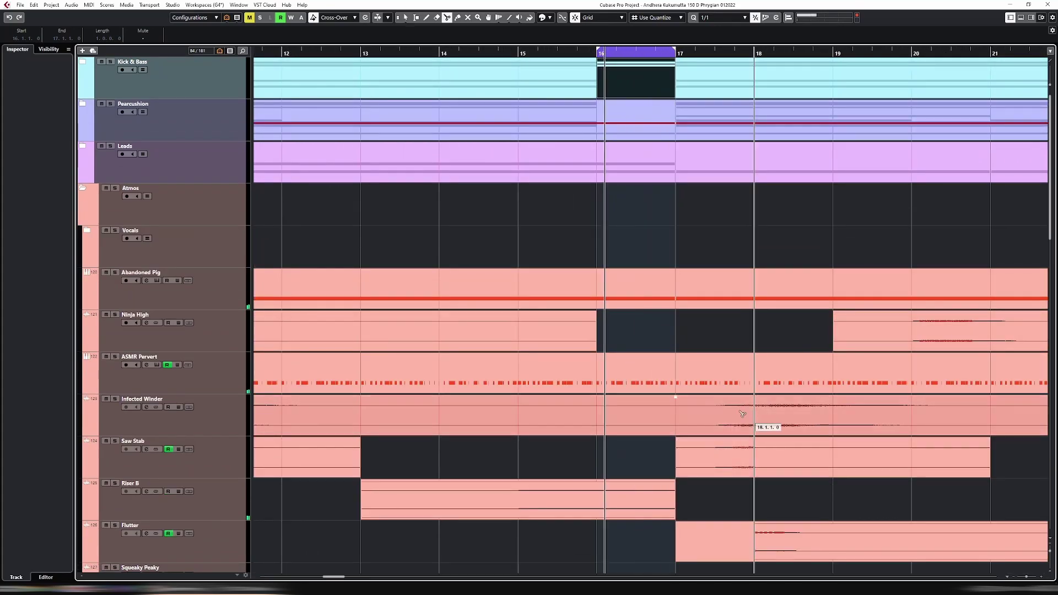
{"action": "key", "text": "alt+5"}
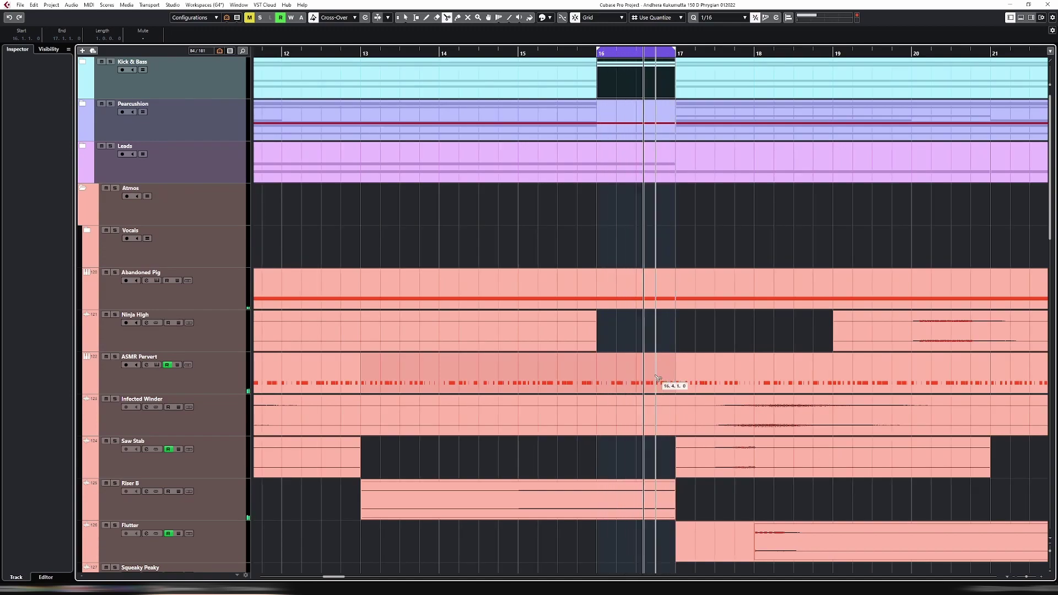
Split the ASMR Pervert part in bar 16 and mute the short piece at 16.3.
{"action": "left_click", "coordinate": [672, 370]}
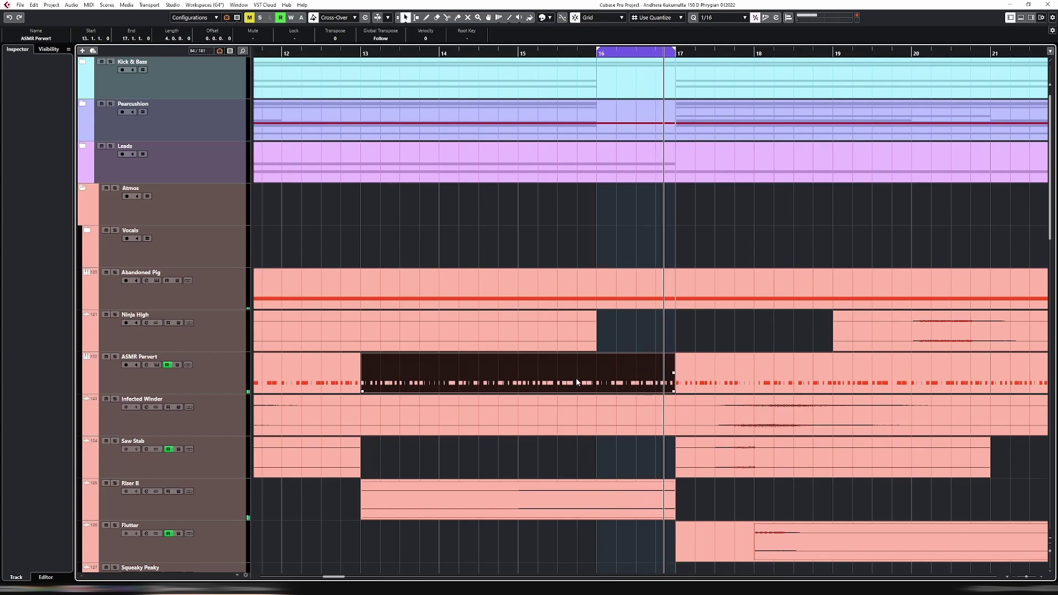
{"action": "key", "text": "3"}
{"action": "left_click", "coordinate": [658, 381]}
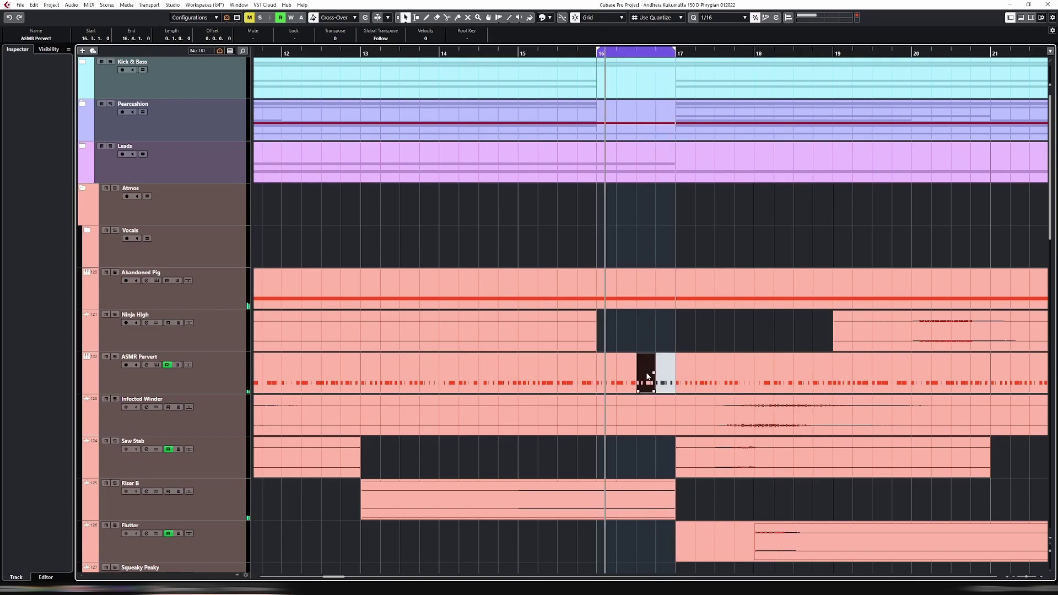
{"action": "left_click", "coordinate": [646, 374]}
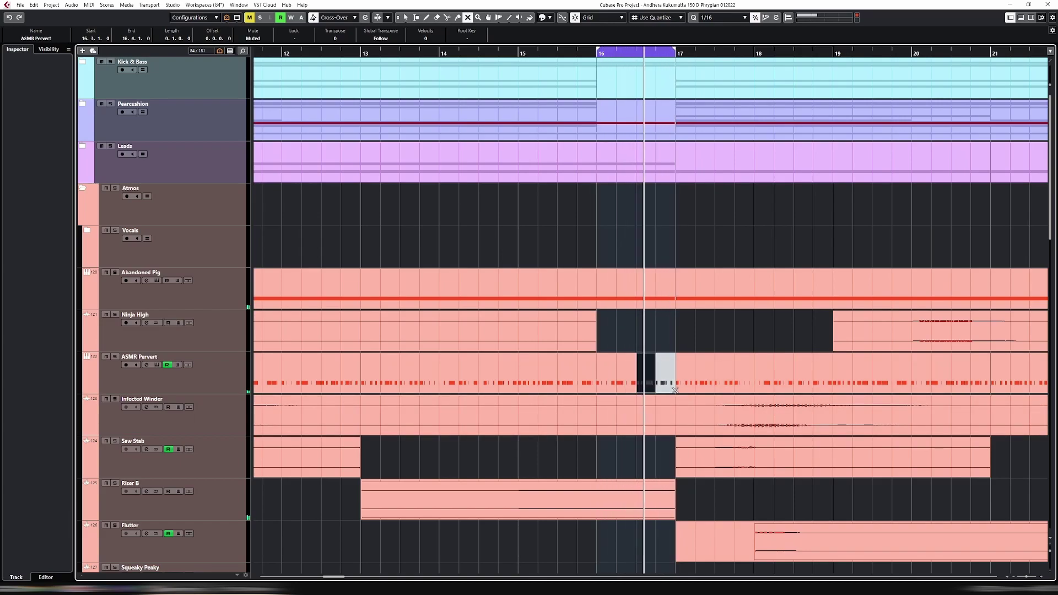
{"action": "left_click", "coordinate": [664, 371]}
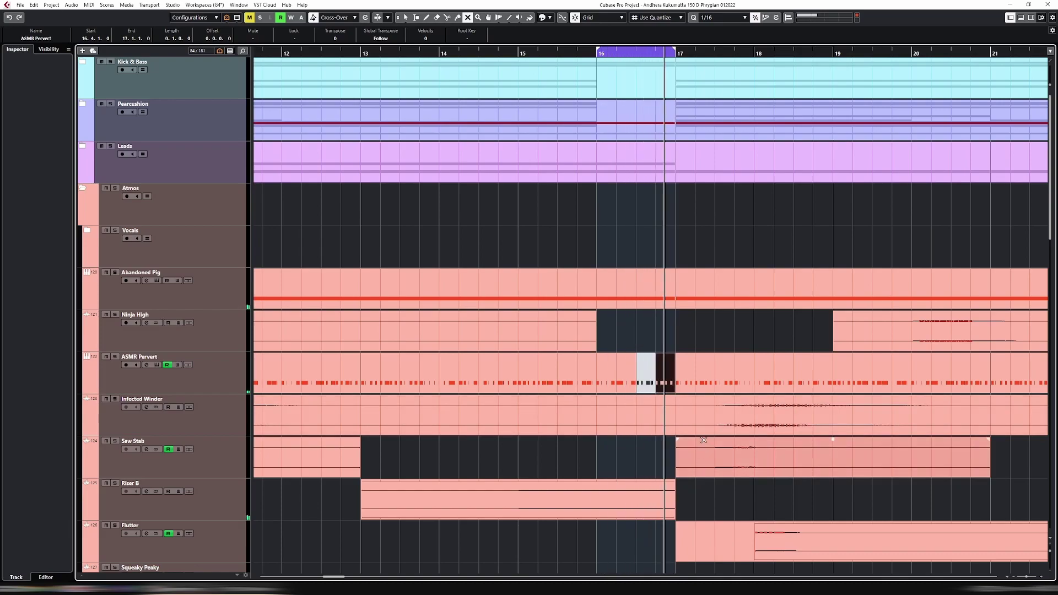
Select the muted 16.3 piece and the piece starting at 16.4, zooming in on the break.
{"action": "key", "text": "1"}
{"action": "left_click", "coordinate": [645, 371]}
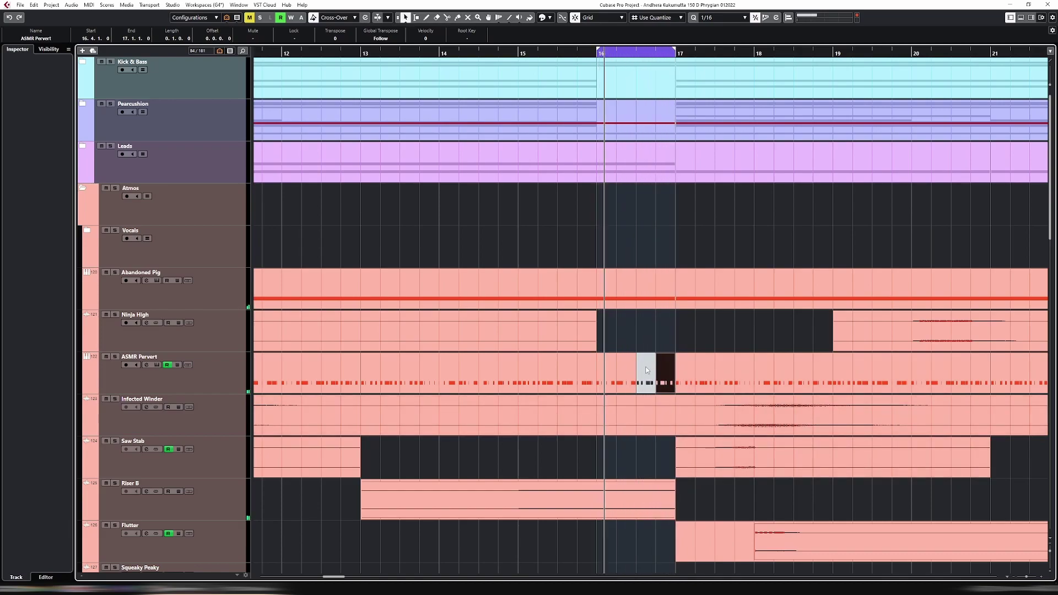
{"action": "left_click", "coordinate": [657, 365]}
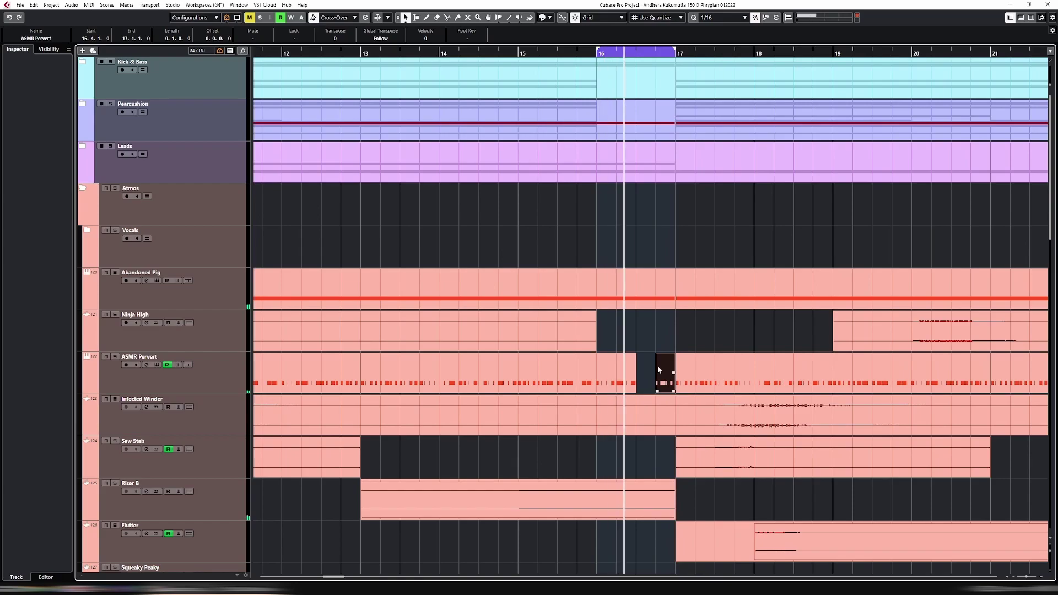
{"action": "key", "text": "h"}
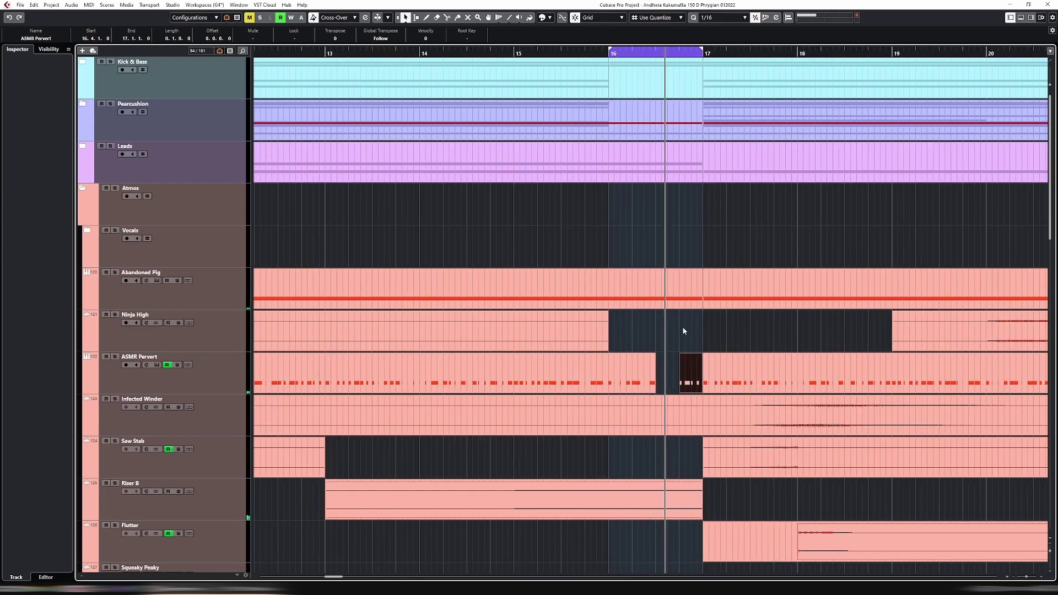
{"action": "scroll", "coordinate": [677, 347], "scroll_direction": "down", "scroll_amount": 6}
{"action": "scroll", "coordinate": [678, 349], "scroll_direction": "up", "scroll_amount": 4}
Split Infected Winder at 16.3 and bar 17 and delete the piece between.
{"action": "left_click", "coordinate": [685, 381]}
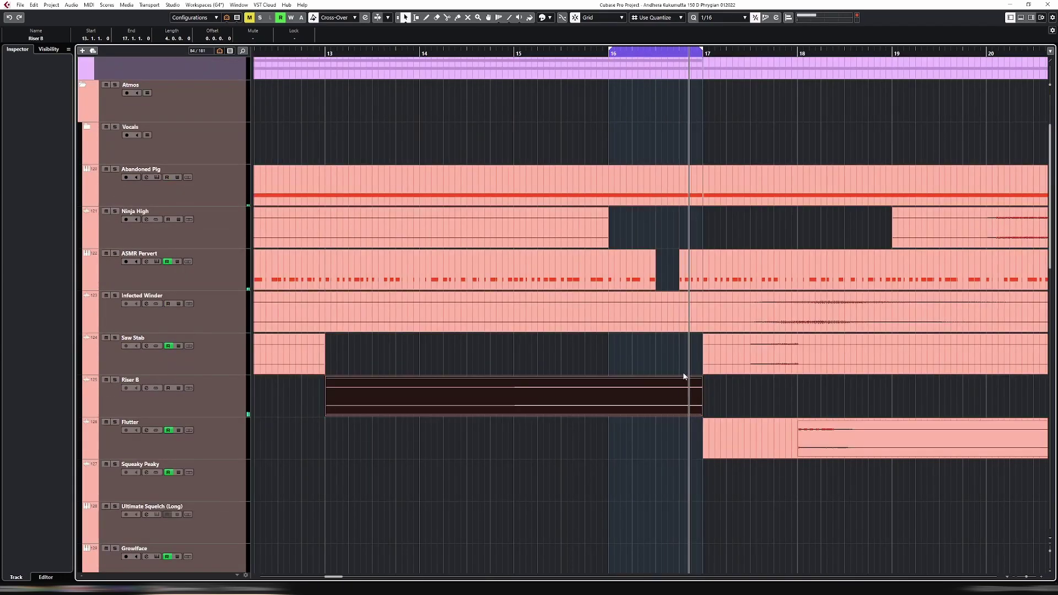
{"action": "key", "text": "3"}
{"action": "left_click", "coordinate": [657, 324]}
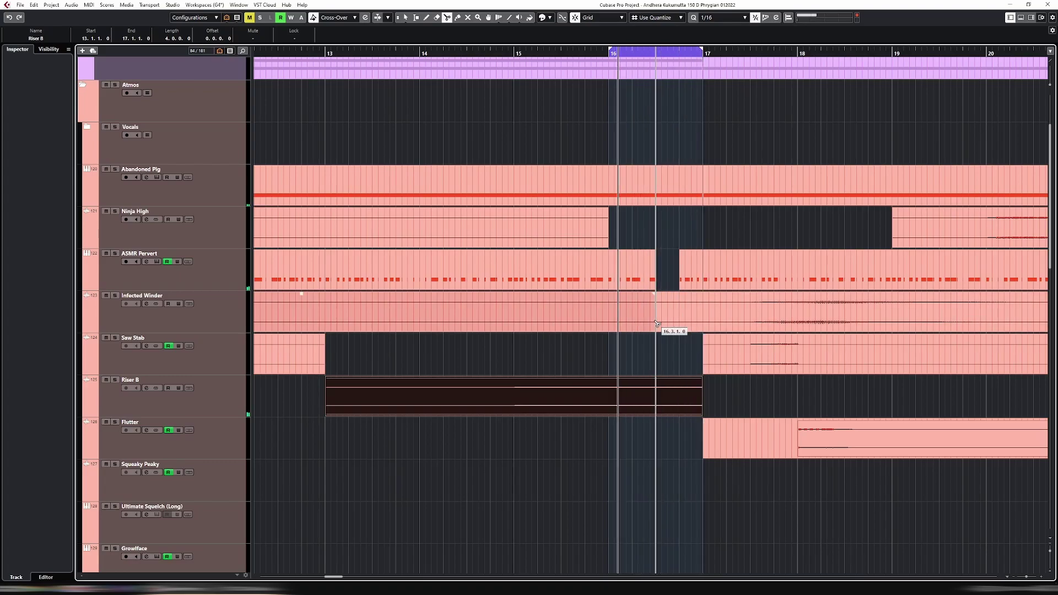
{"action": "key", "text": "1"}
{"action": "key", "text": "3"}
{"action": "left_click", "coordinate": [704, 322]}
{"action": "key", "text": "1"}
{"action": "left_click", "coordinate": [687, 317]}
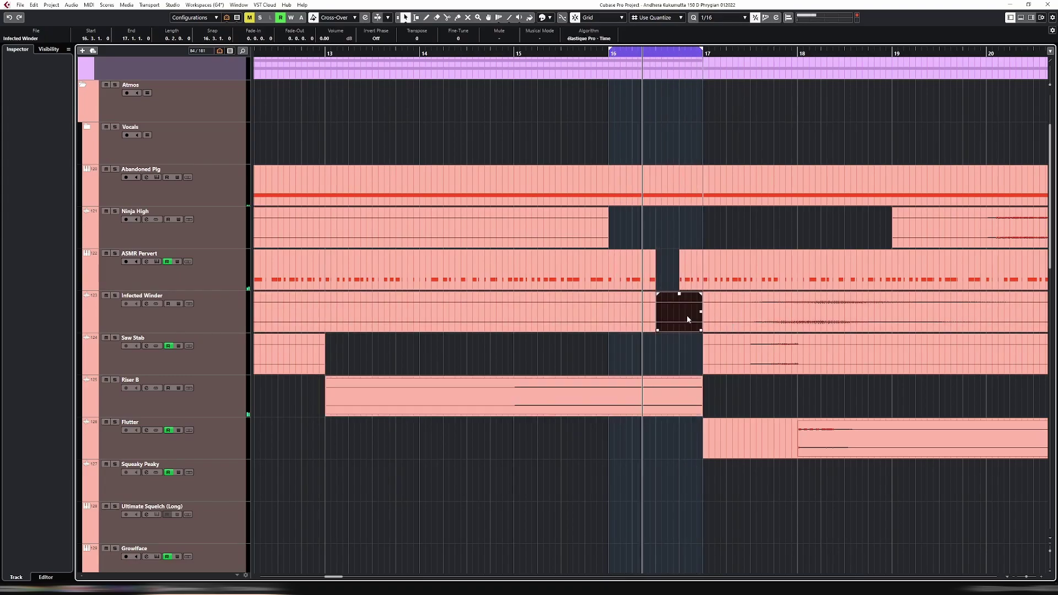
{"action": "key", "text": "Delete"}
Convert the left Infected Winder event into a part.
{"action": "double_click", "coordinate": [574, 305]}
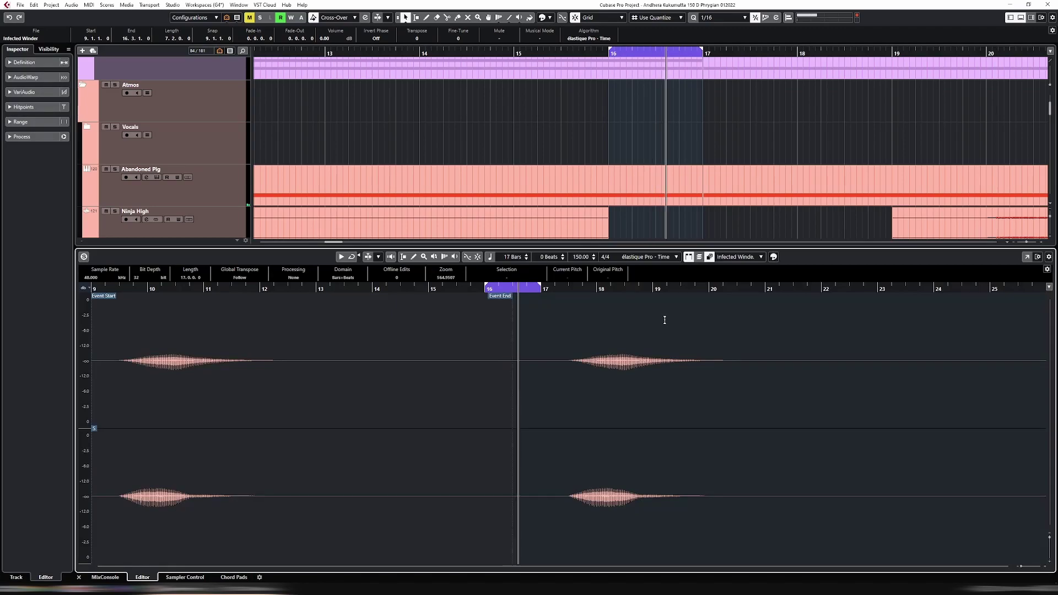
{"action": "key", "text": "Return"}
{"action": "right_click", "coordinate": [601, 315]}
{"action": "left_click", "coordinate": [636, 360]}
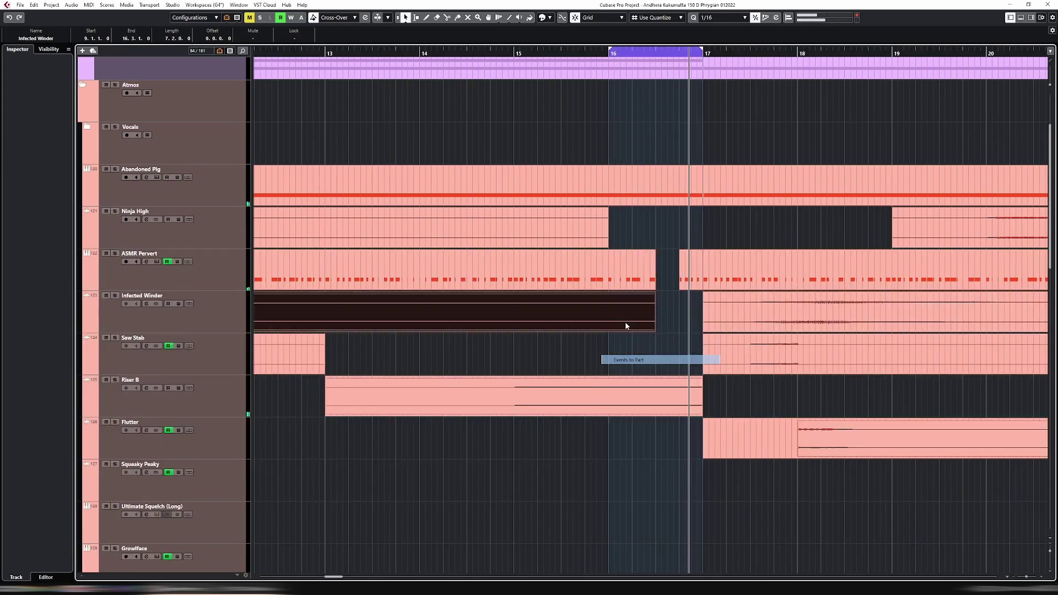
{"action": "double_click", "coordinate": [617, 309]}
{"action": "left_click_drag", "start_coordinate": [654, 298], "coordinate": [561, 300]}
{"action": "key", "text": "Return"}
Split Infected Winder at bar 13 and trim it to end at bar 13.
{"action": "key", "text": "ctrl+e"}
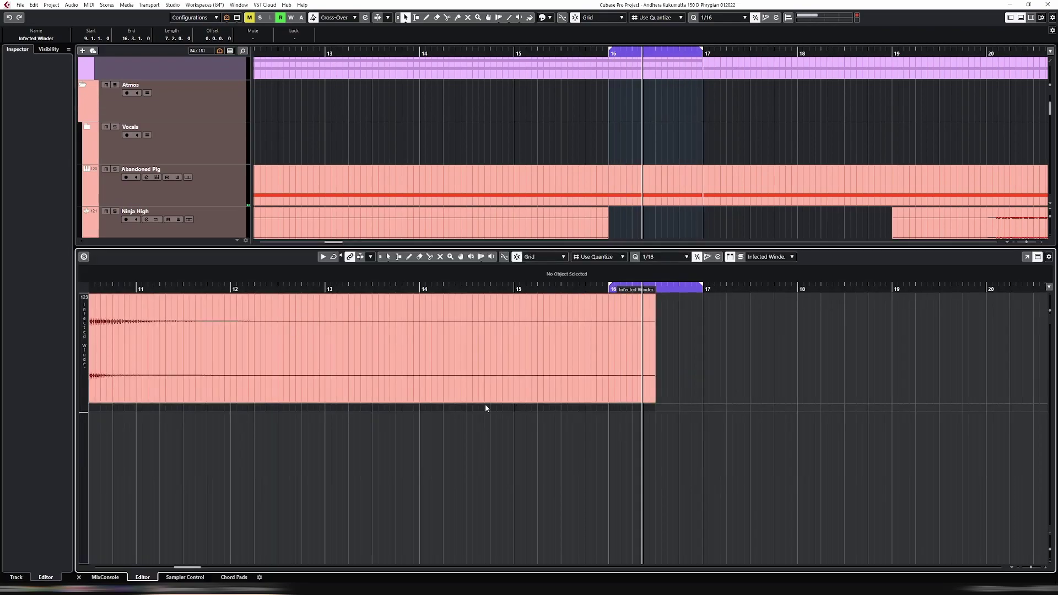
{"action": "key", "text": "3"}
{"action": "left_click", "coordinate": [328, 353]}
{"action": "key", "text": "1"}
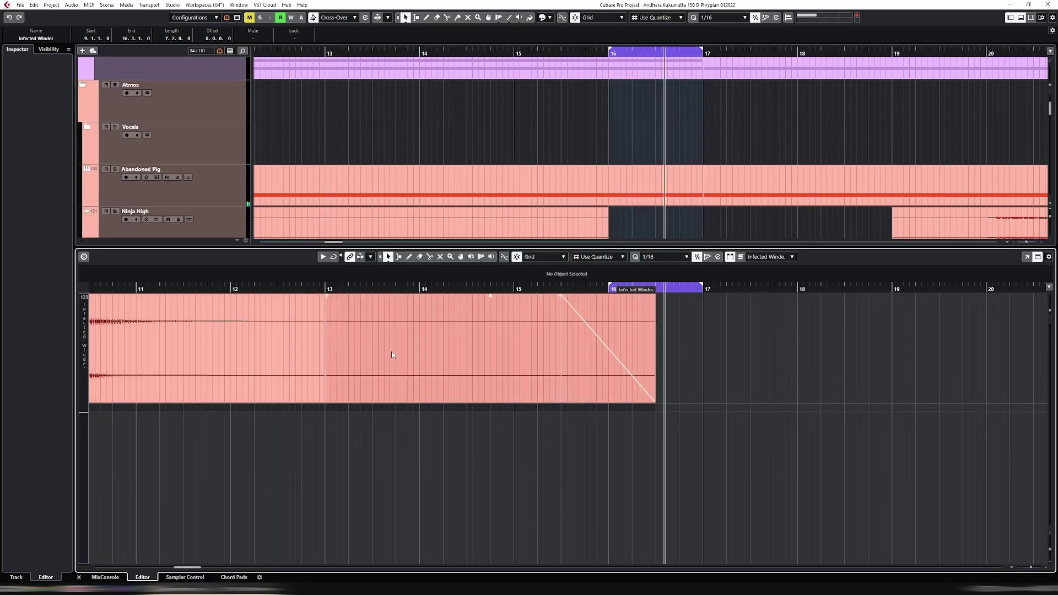
{"action": "left_click", "coordinate": [392, 355]}
{"action": "key", "text": "ctrl+e"}
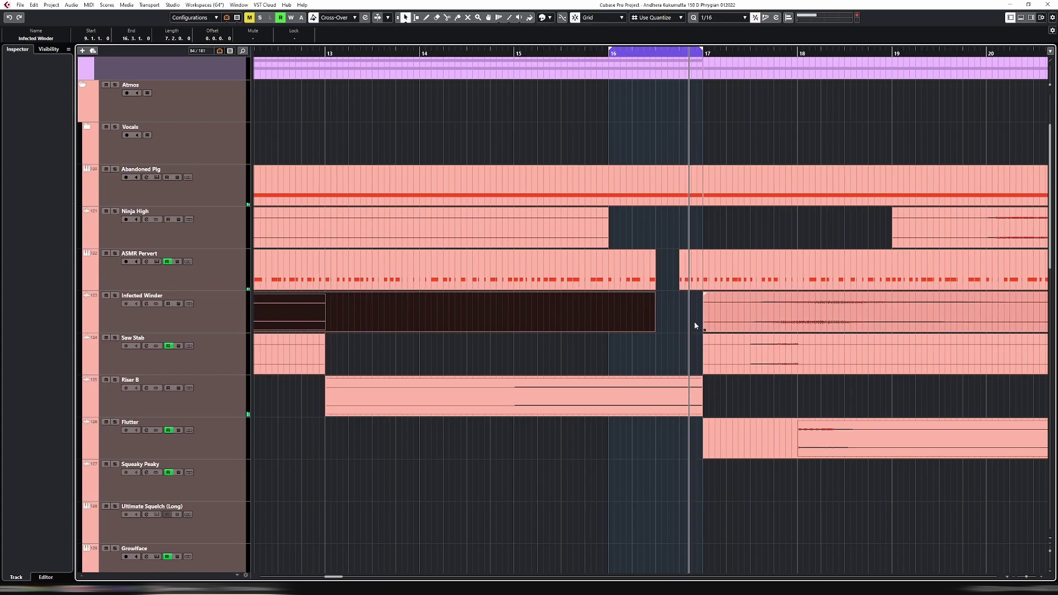
{"action": "left_click_drag", "start_coordinate": [653, 330], "coordinate": [326, 332]}
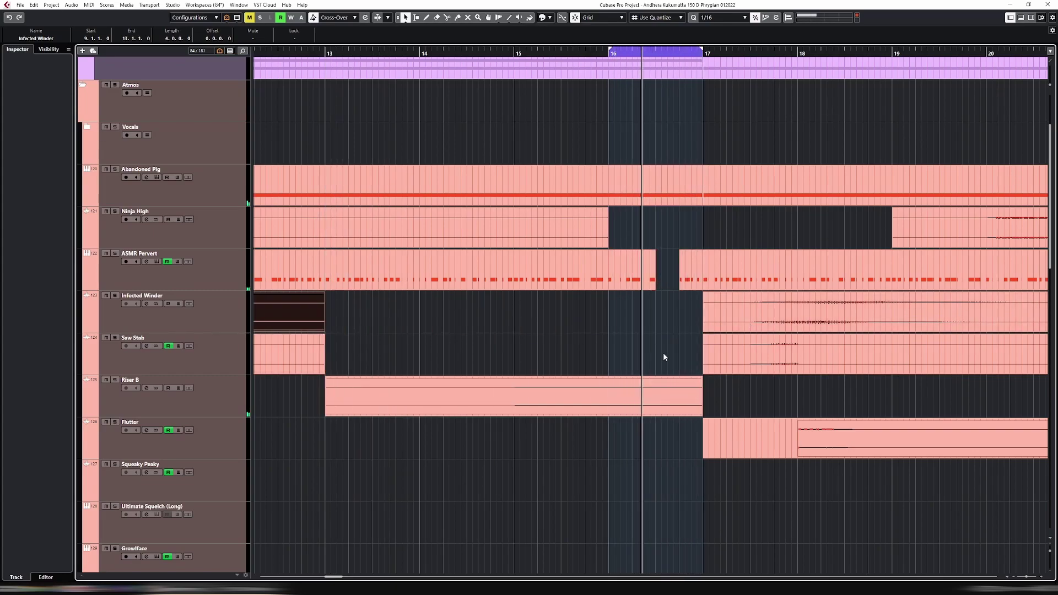
Select the Riser B event and its track.
{"action": "left_click", "coordinate": [680, 405]}
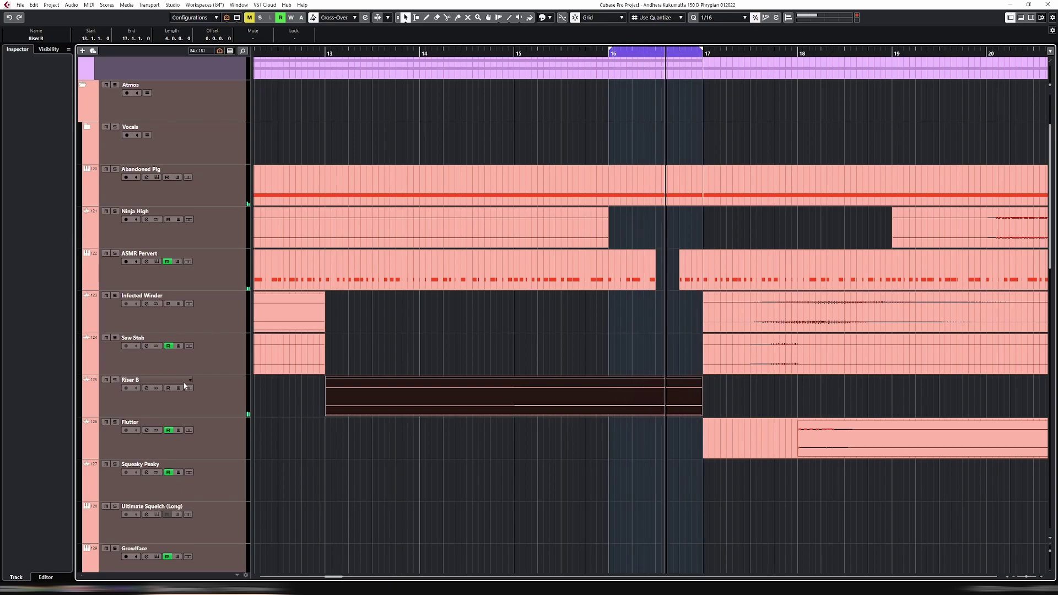
{"action": "left_click", "coordinate": [288, 389]}
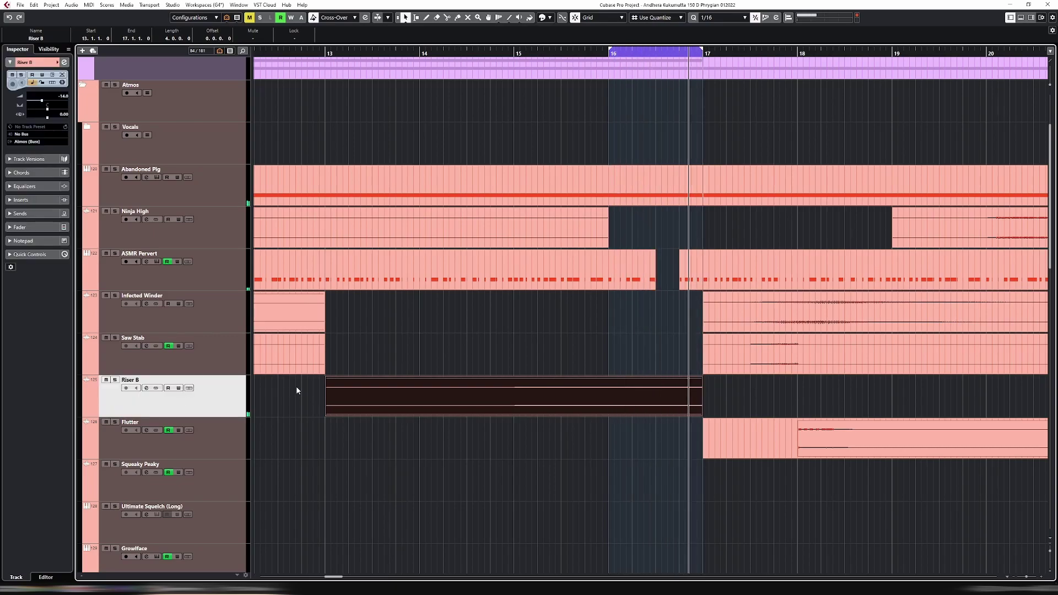
{"action": "scroll", "coordinate": [676, 390], "scroll_direction": "down", "scroll_amount": 12}
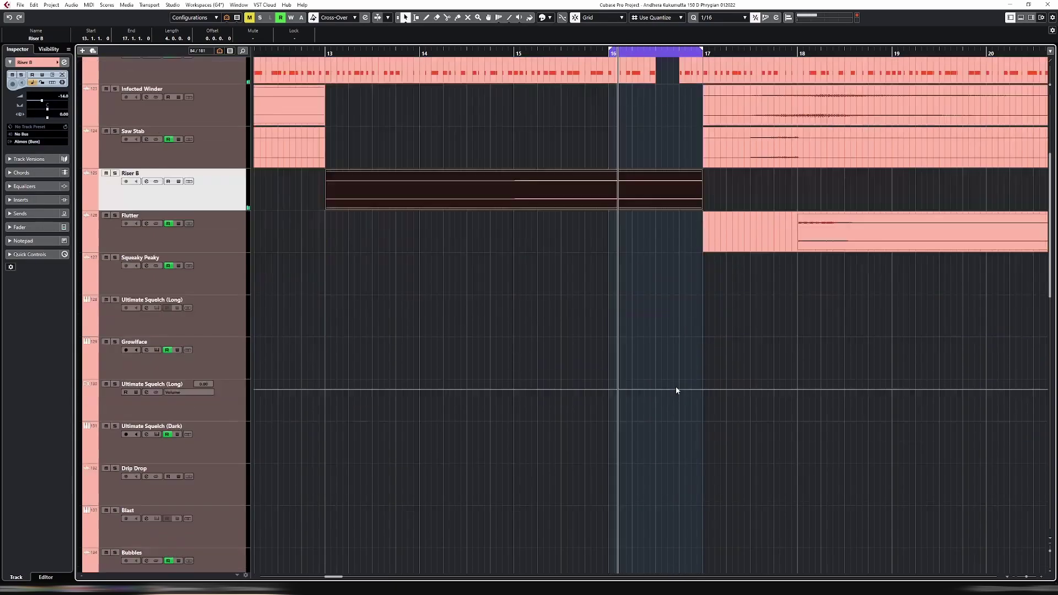
{"action": "scroll", "coordinate": [676, 390], "scroll_direction": "up", "scroll_amount": 12}
{"action": "scroll", "coordinate": [677, 390], "scroll_direction": "up", "scroll_amount": 2}
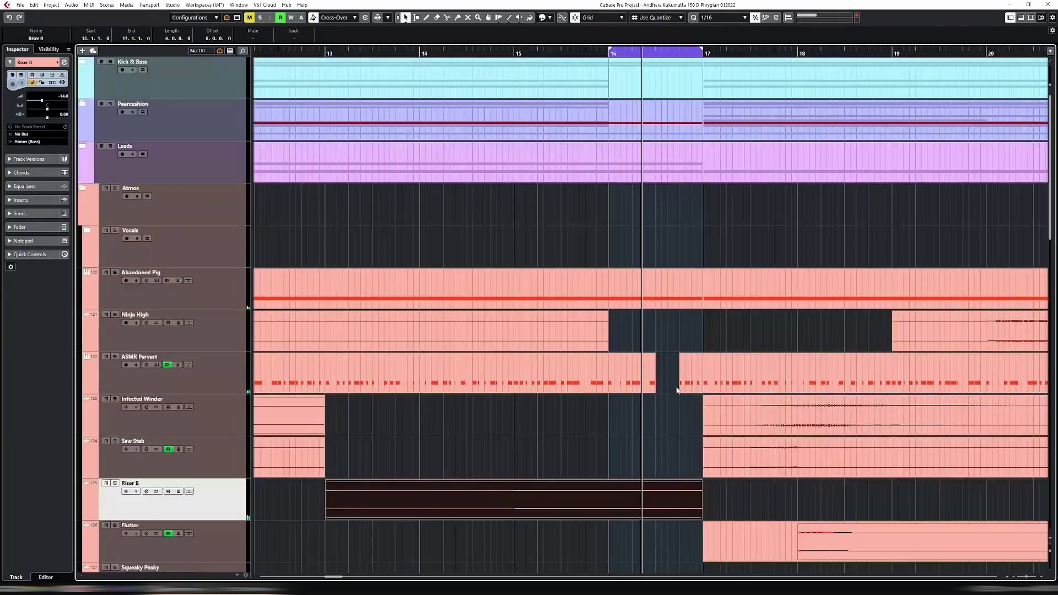
{"action": "scroll", "coordinate": [676, 391], "scroll_direction": "down", "scroll_amount": 5, "text": "ctrl"}
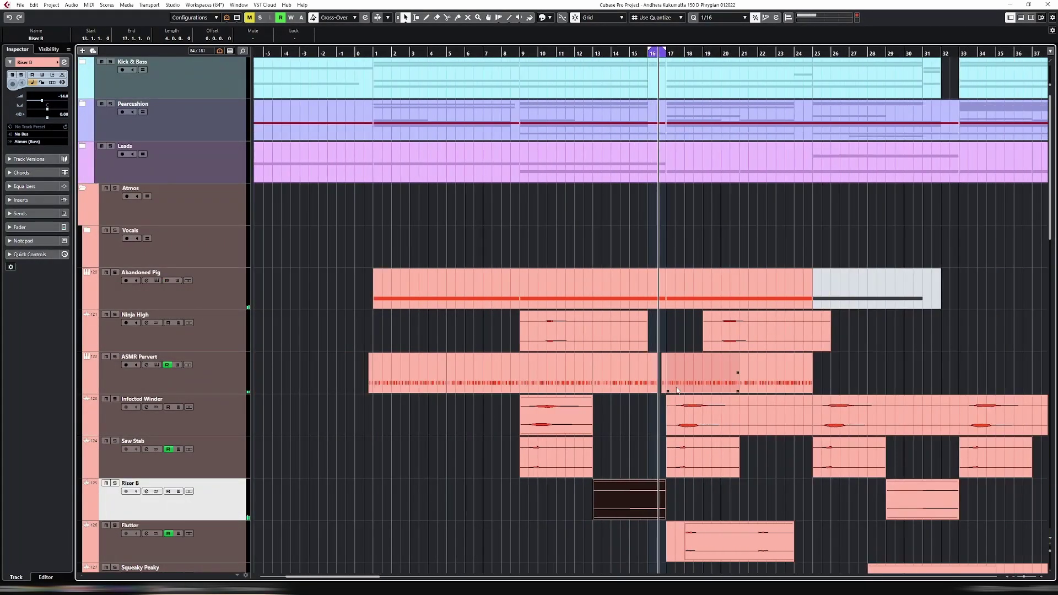
{"action": "scroll", "coordinate": [677, 389], "scroll_direction": "up", "scroll_amount": 6, "text": "ctrl"}
Split Abandoned Pig at 16.3 and mute the 16.3–17 piece.
{"action": "key", "text": "3"}
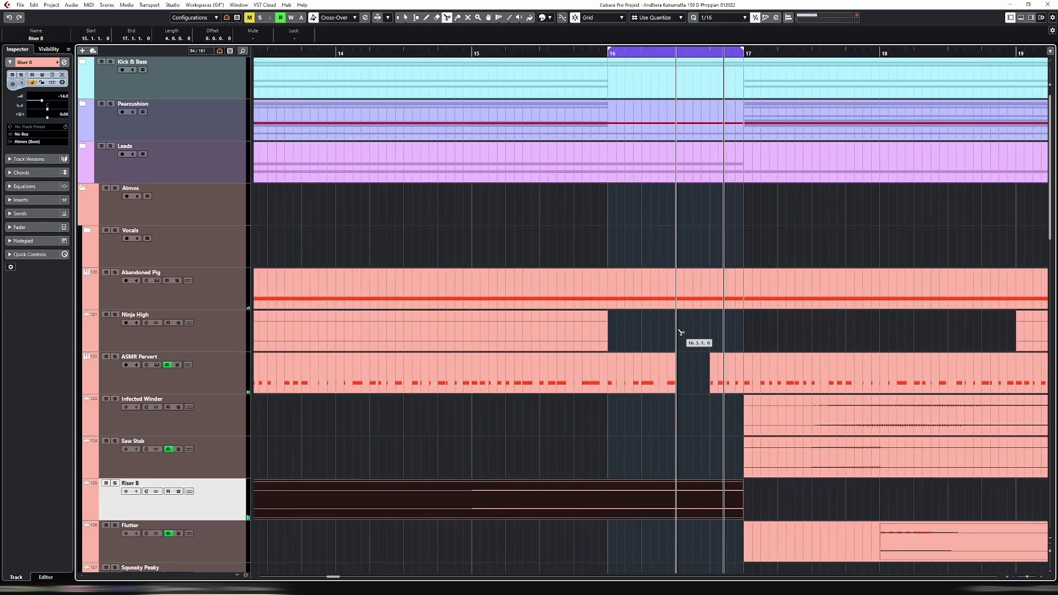
{"action": "left_click", "coordinate": [678, 306]}
{"action": "key", "text": "1"}
{"action": "left_click", "coordinate": [707, 289]}
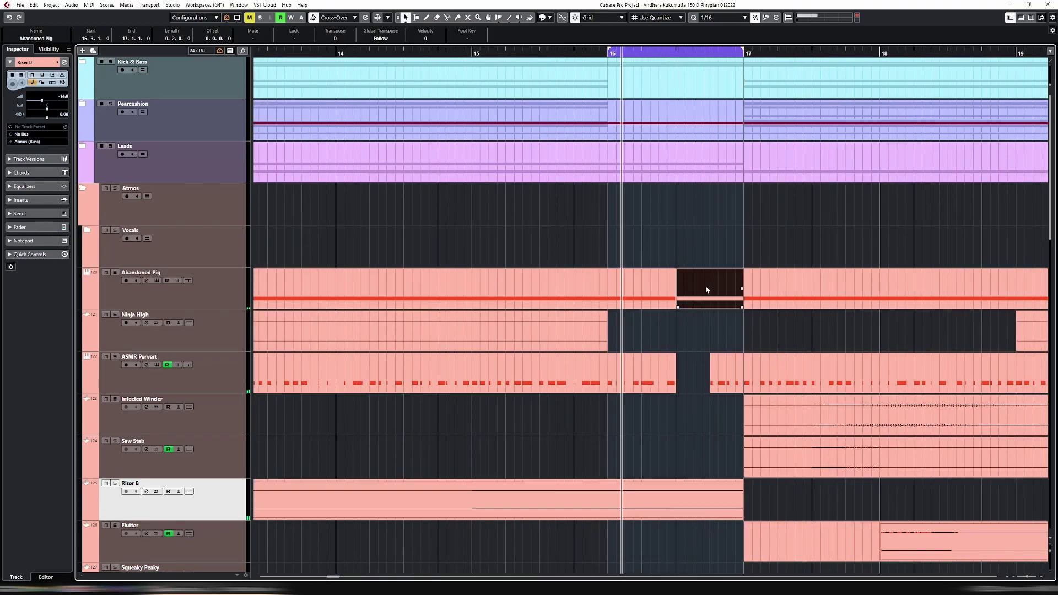
{"action": "key", "text": "5"}
{"action": "left_click", "coordinate": [717, 305]}
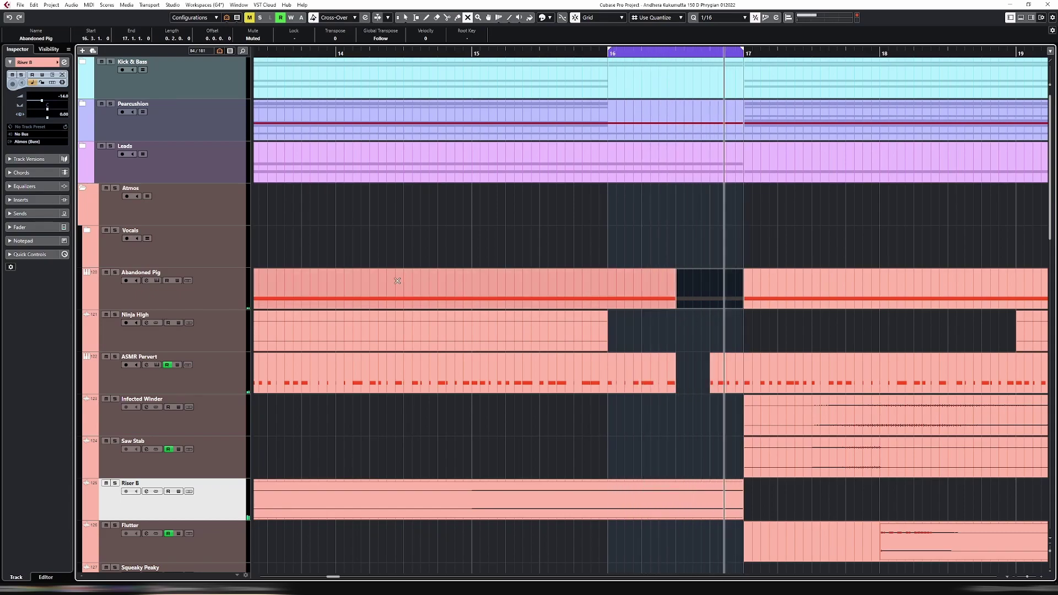
Open the 9–16.3 Abandoned Pig part and select its long D2 note.
{"action": "left_click", "coordinate": [236, 293]}
{"action": "key", "text": "1"}
{"action": "left_click", "coordinate": [664, 302]}
{"action": "double_click", "coordinate": [664, 303]}
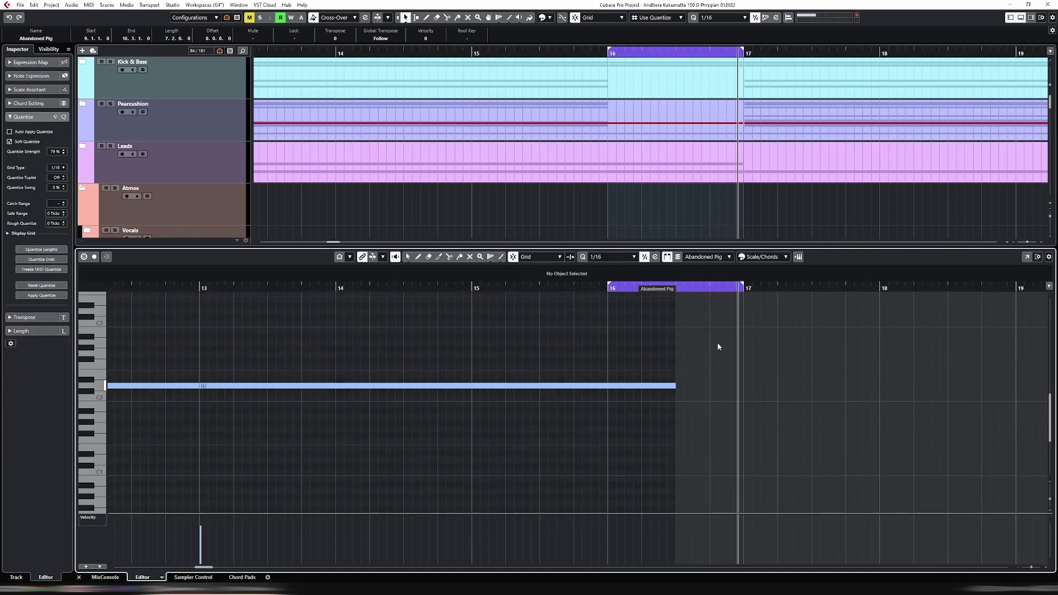
{"action": "left_click", "coordinate": [672, 386]}
{"action": "key", "text": "Return"}
Delete the muted 16.3–17 piece and marquee-select all three Abandoned Pig events.
{"action": "left_click", "coordinate": [690, 301]}
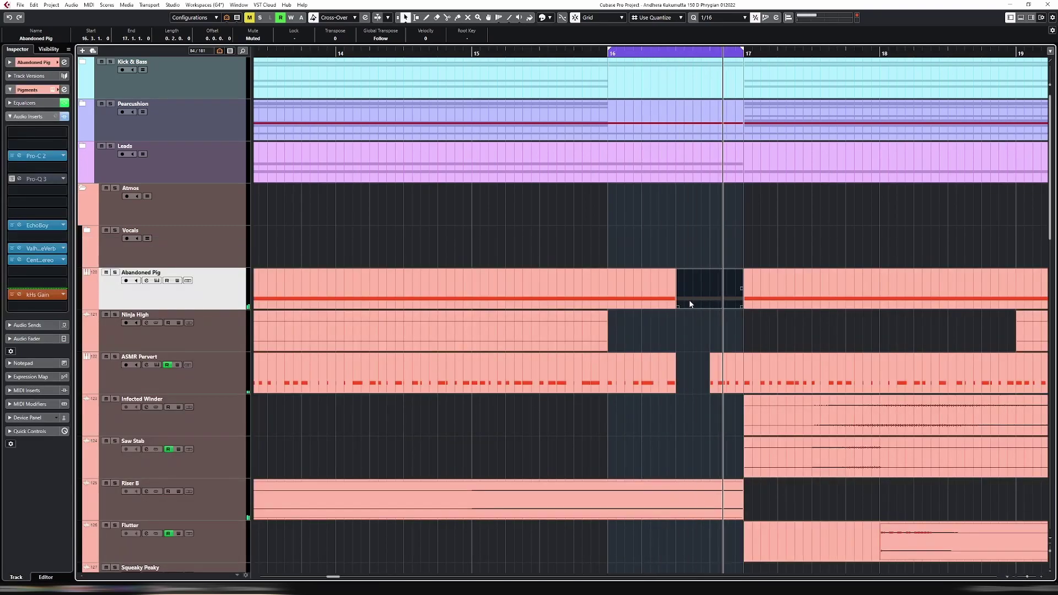
{"action": "key", "text": "Delete"}
{"action": "key", "text": "Return"}
{"action": "key", "text": "Return"}
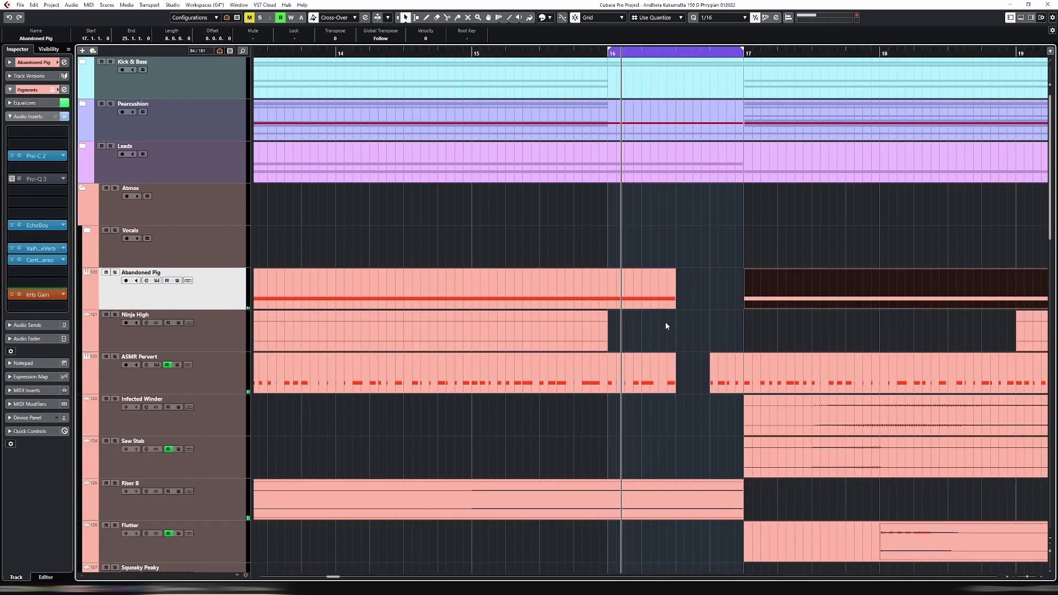
{"action": "key", "text": "g"}
{"action": "key", "text": "g"}
{"action": "key", "text": "g"}
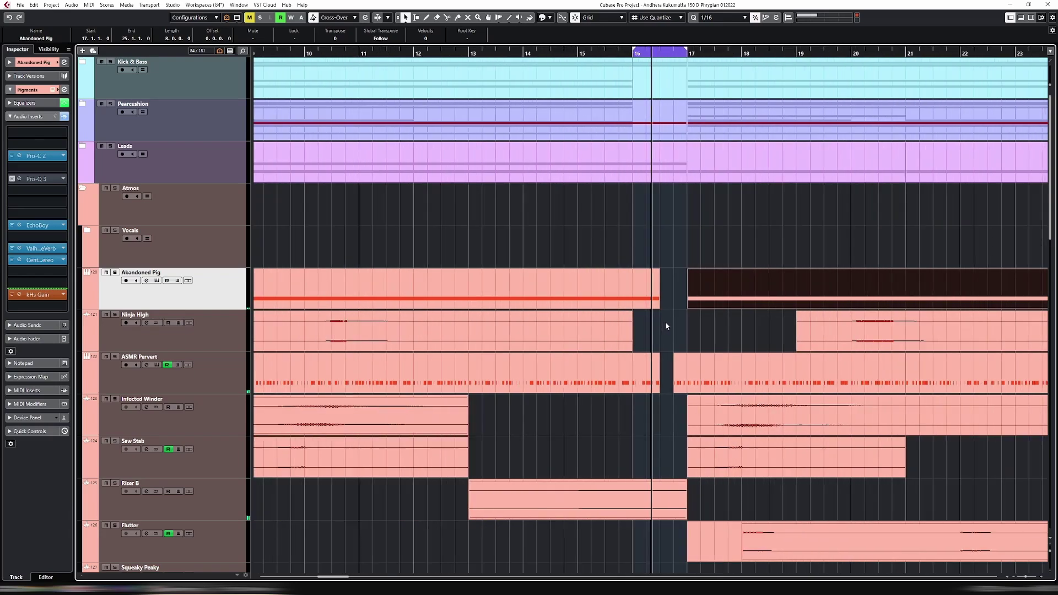
{"action": "left_click_drag", "start_coordinate": [461, 268], "coordinate": [795, 302]}
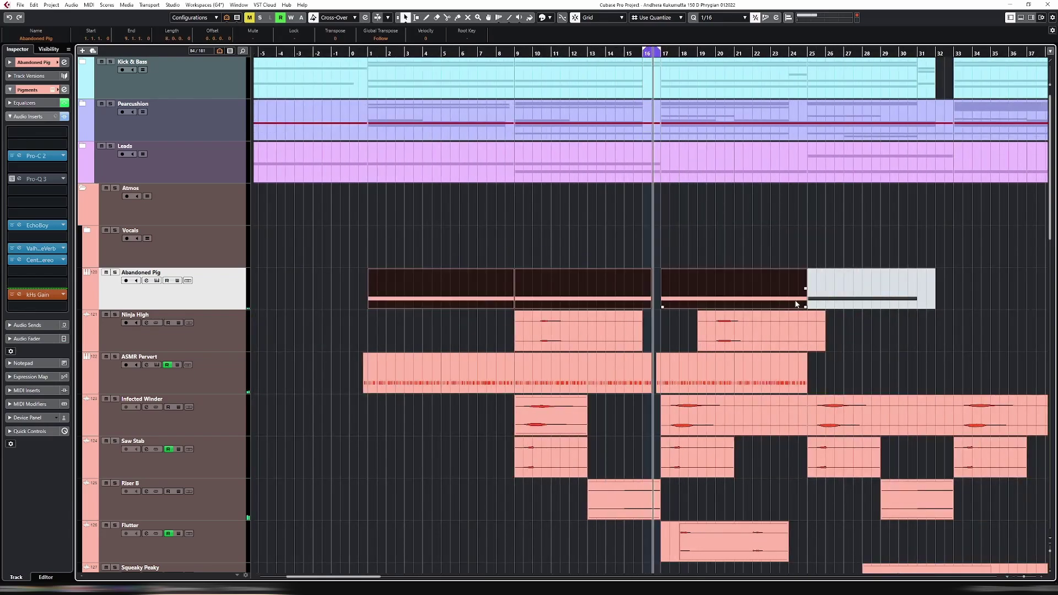
Set the cycle to bars 1–25 and select the ASMR Pervert track in the full arrangement.
{"action": "key", "text": "p"}
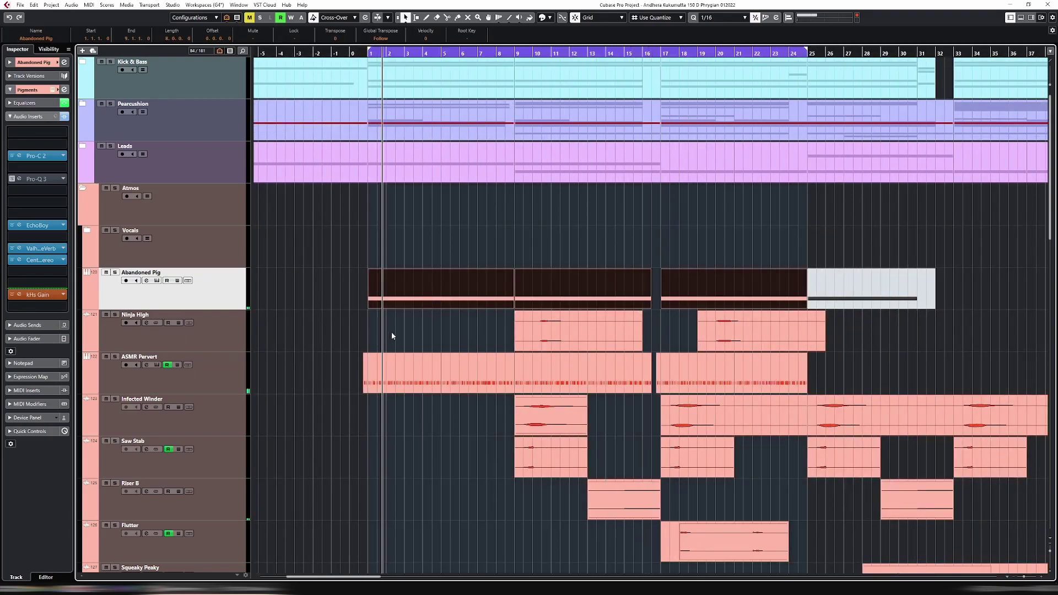
{"action": "scroll", "coordinate": [392, 335], "scroll_direction": "down", "scroll_amount": 3}
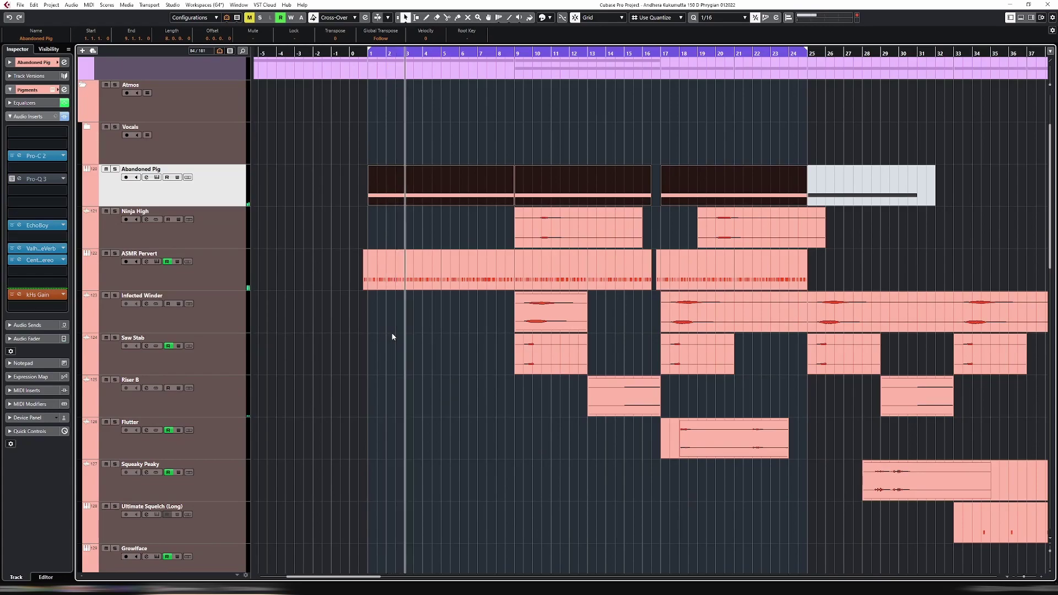
{"action": "key", "text": "g"}
{"action": "key", "text": "g"}
{"action": "key", "text": "g"}
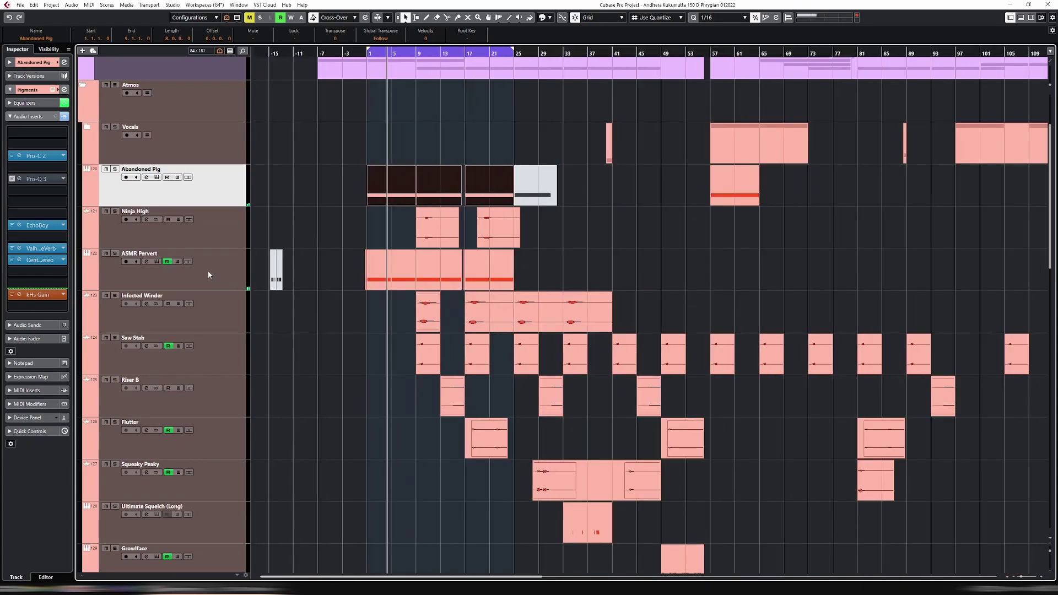
{"action": "left_click", "coordinate": [209, 273]}
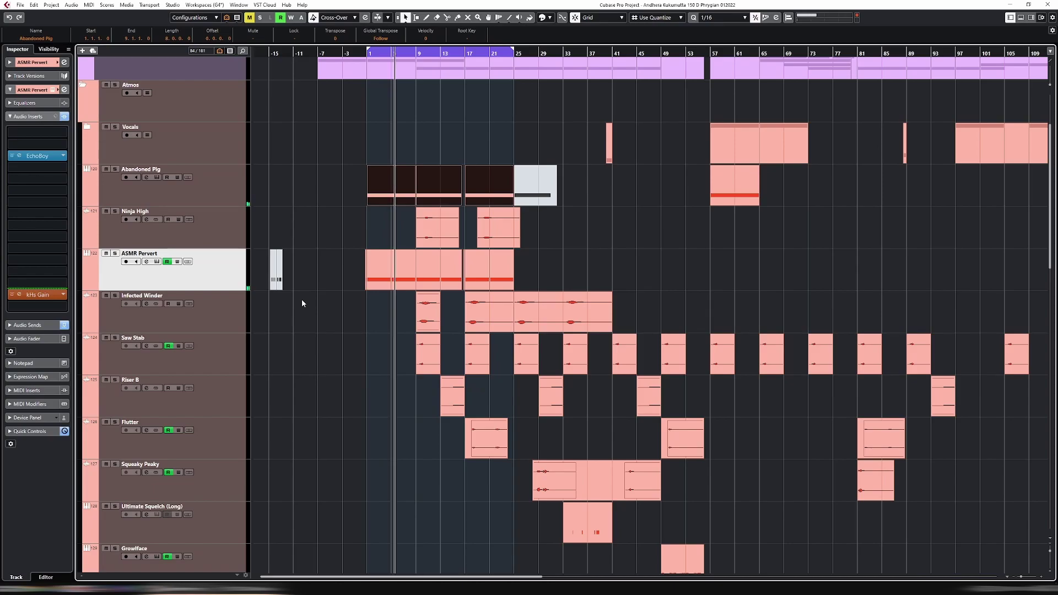
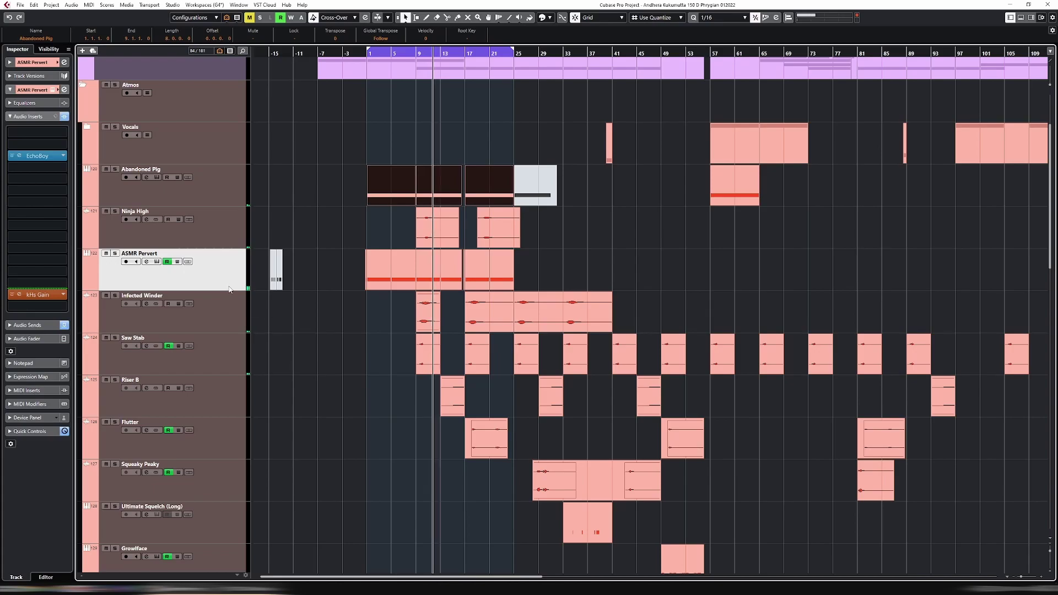
Drag the ASMR Pervert track up above Abandoned Pig, then move the playhead back slightly.
{"action": "left_click_drag", "start_coordinate": [231, 280], "coordinate": [228, 243]}
{"action": "left_click", "coordinate": [276, 236]}
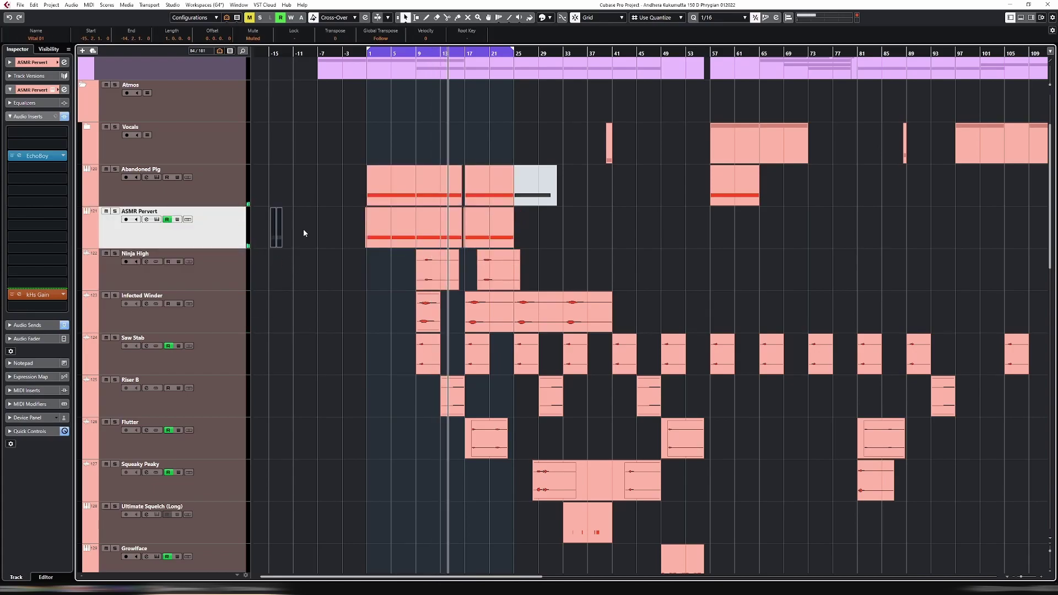
{"action": "left_click_drag", "start_coordinate": [233, 234], "coordinate": [231, 194]}
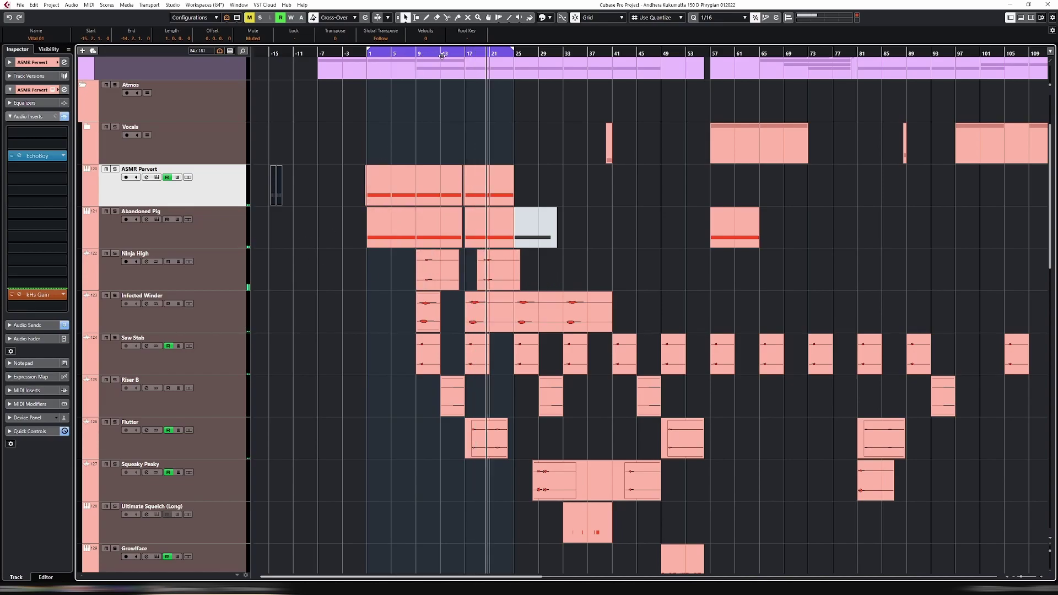
{"action": "left_click", "coordinate": [460, 54]}
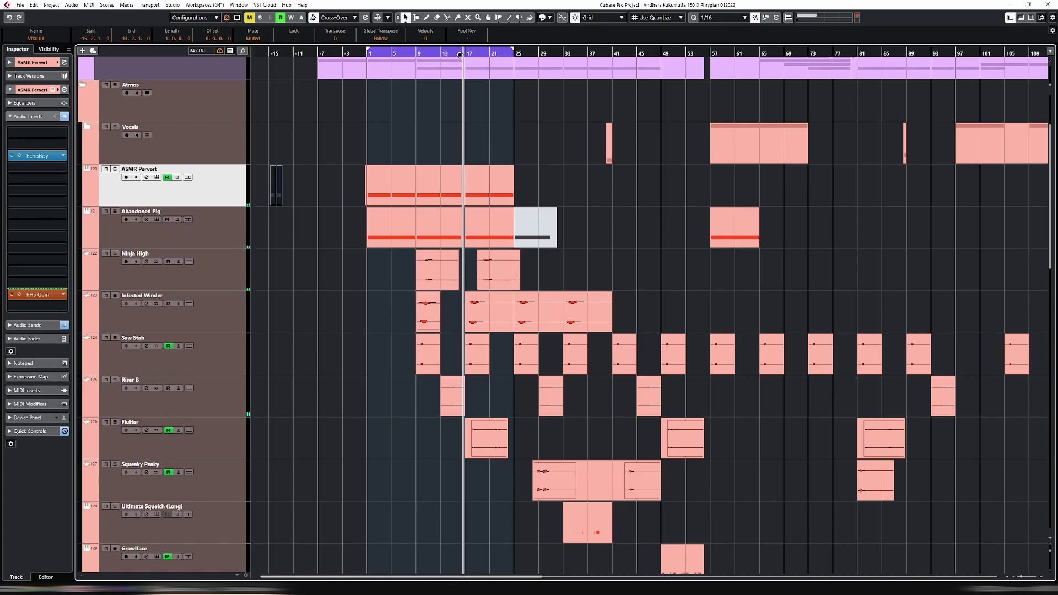
Add a Vital instrument track, Vital 01, below ASMR Pervert.
{"action": "right_click", "coordinate": [208, 196]}
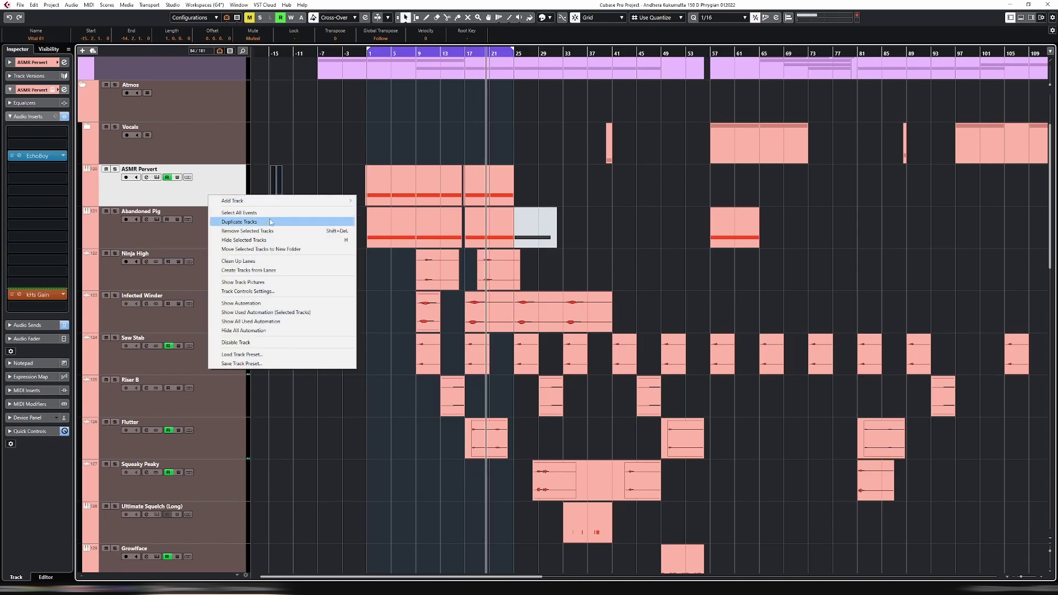
{"action": "mouse_move", "coordinate": [231, 201]}
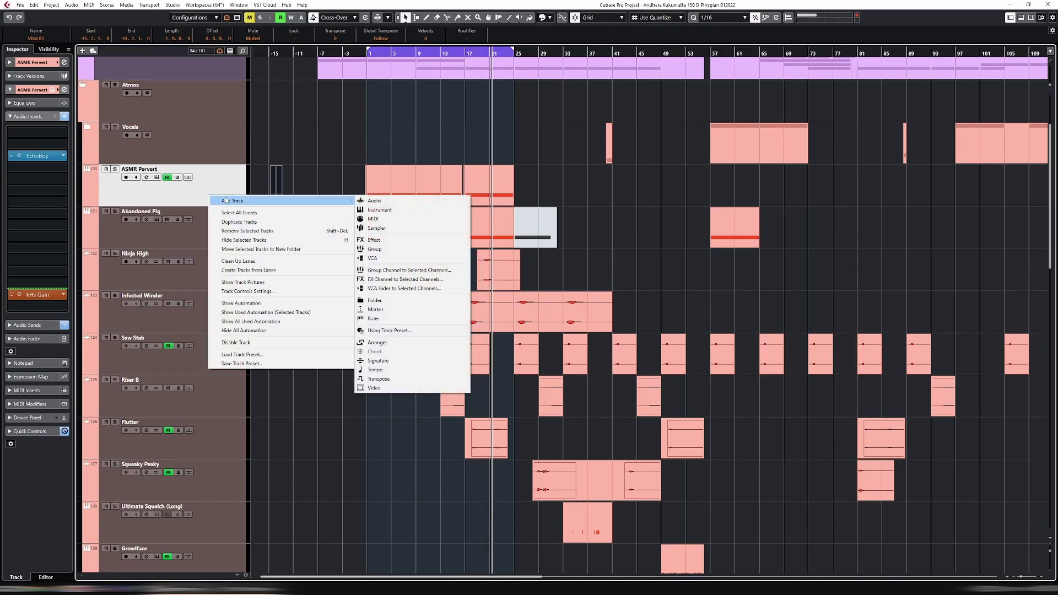
{"action": "left_click", "coordinate": [380, 210]}
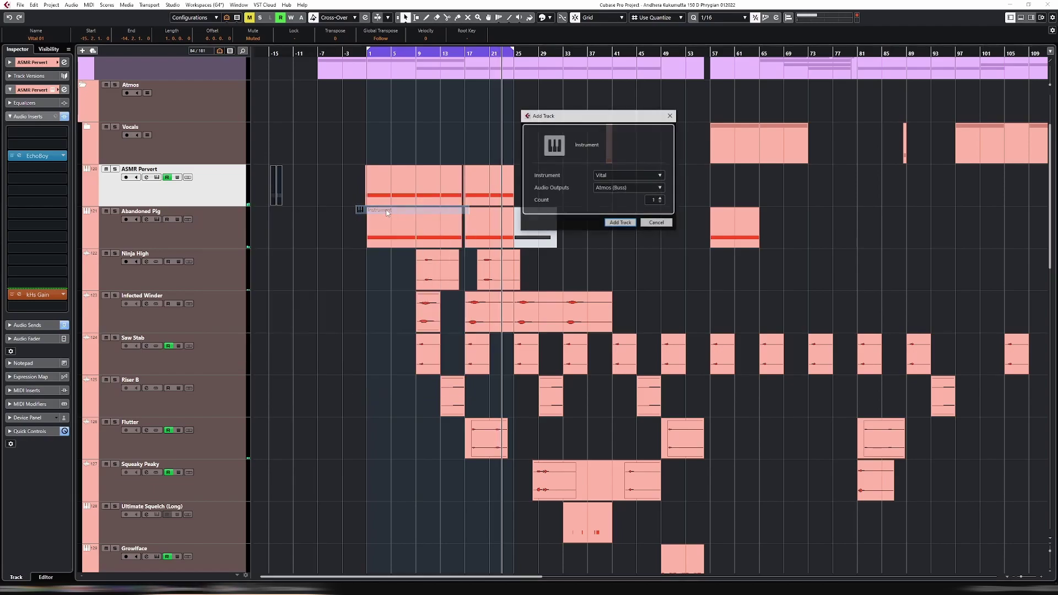
{"action": "left_click", "coordinate": [622, 224]}
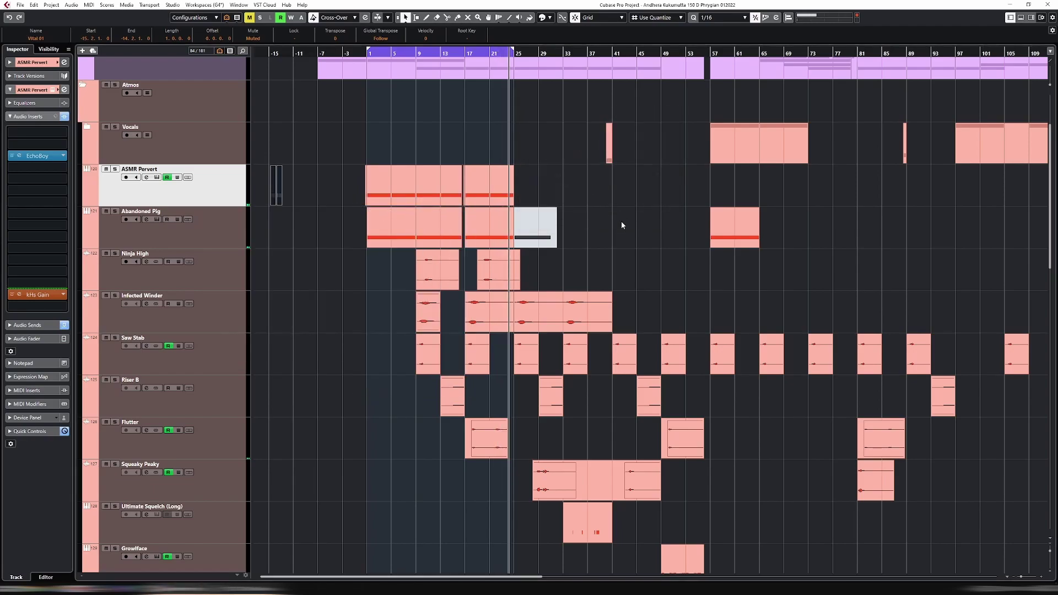
Set the loop to the ASMR Pervert part at bar 17, then shorten it to bars 17–18.
{"action": "key", "text": "space"}
{"action": "left_click", "coordinate": [475, 196]}
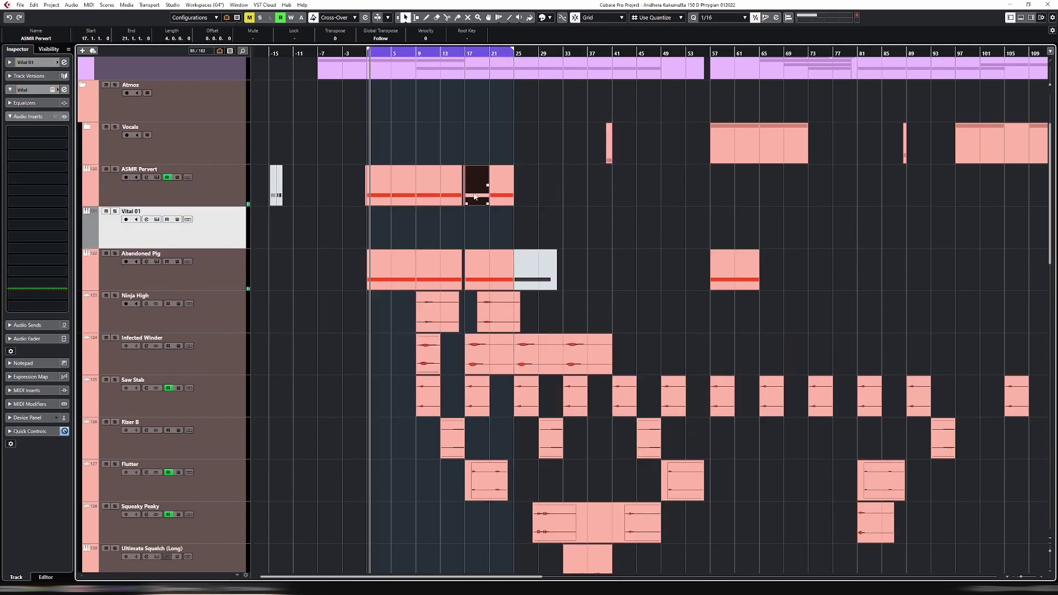
{"action": "key", "text": "p"}
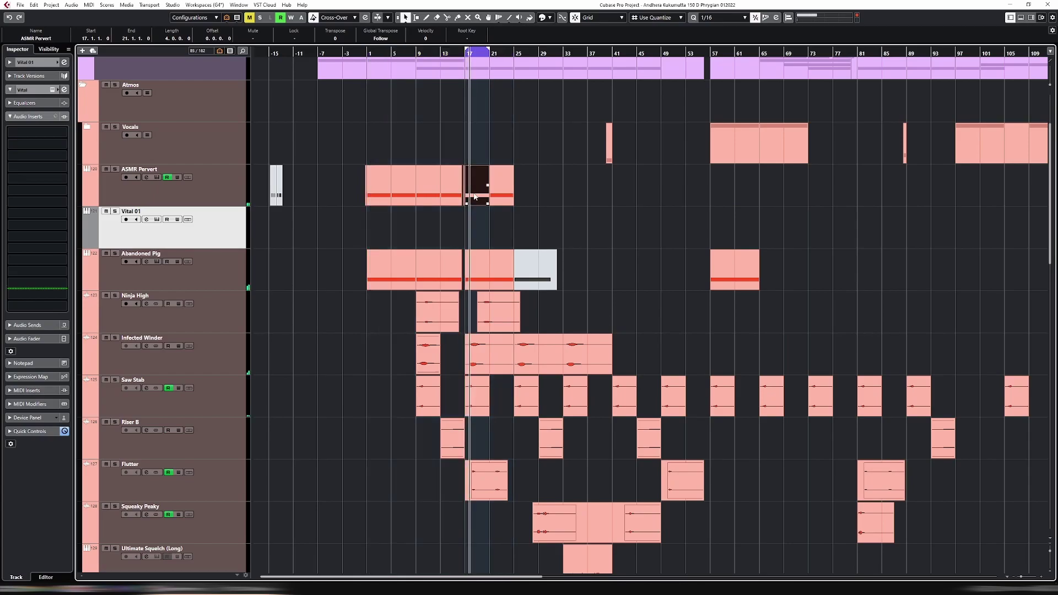
{"action": "key", "text": "h"}
{"action": "key", "text": "h"}
{"action": "key", "text": "h"}
{"action": "key", "text": "h"}
{"action": "key", "text": "h"}
{"action": "key", "text": "h"}
{"action": "key", "text": "h"}
{"action": "key", "text": "h"}
{"action": "key", "text": "h"}
{"action": "key", "text": "h"}
{"action": "key", "text": "h"}
{"action": "key", "text": "h"}
{"action": "left_click_drag", "start_coordinate": [797, 50], "coordinate": [638, 71]}
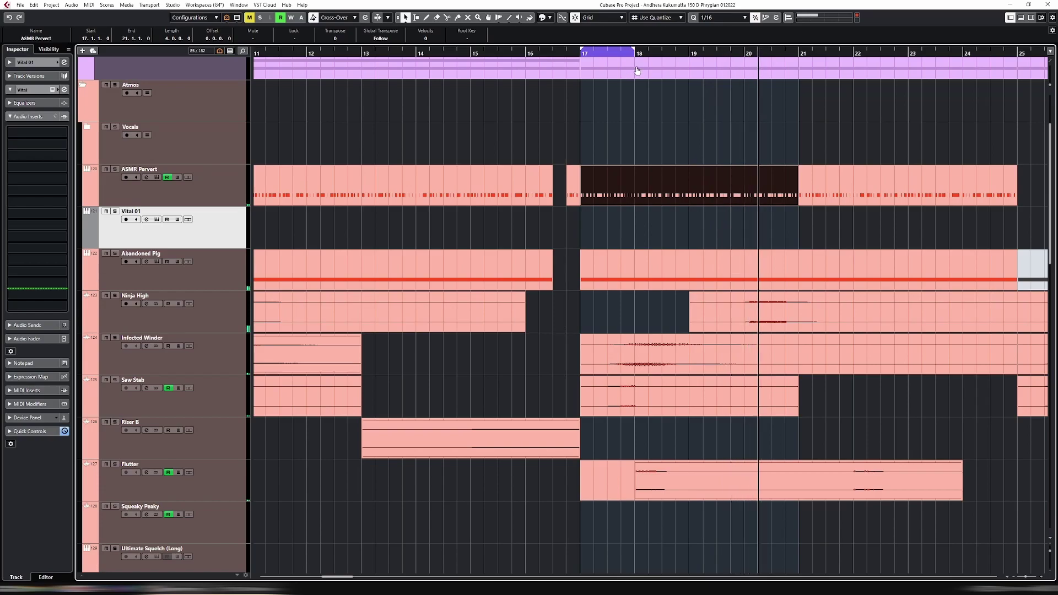
{"action": "left_click", "coordinate": [609, 231]}
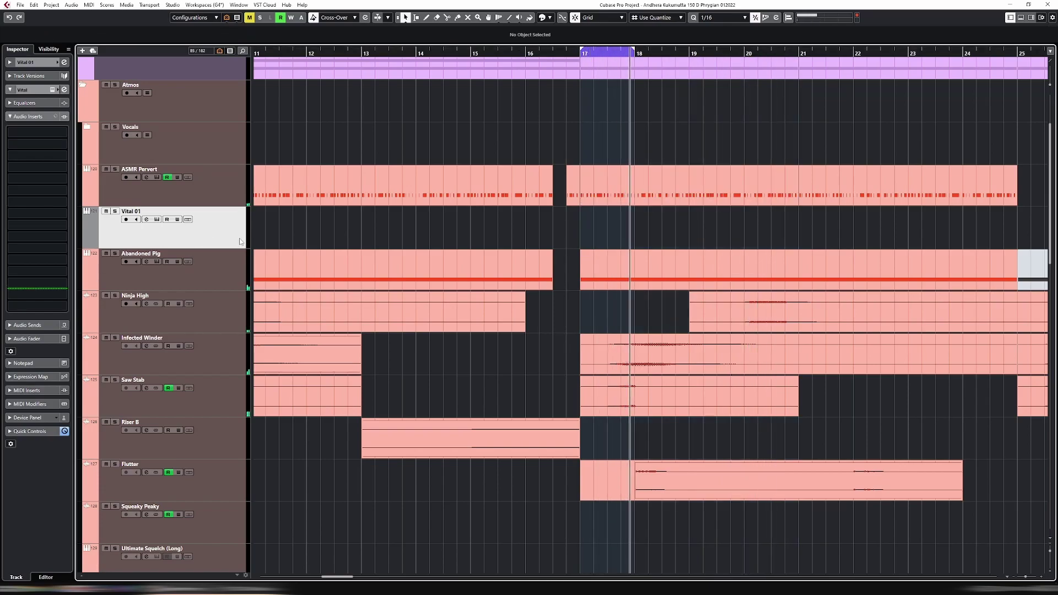
Create an empty MIDI part on Vital 01 at bar 17, draw a note, and set the track volume to -19.3.
{"action": "double_click", "coordinate": [590, 229]}
{"action": "double_click", "coordinate": [591, 229]}
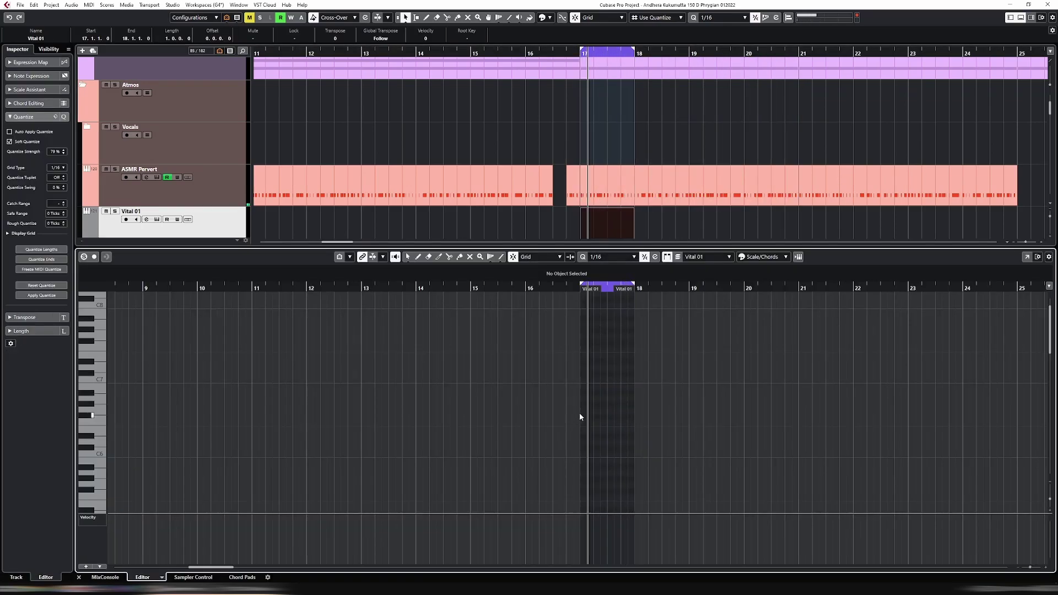
{"action": "key", "text": "8"}
{"action": "left_click", "coordinate": [585, 404]}
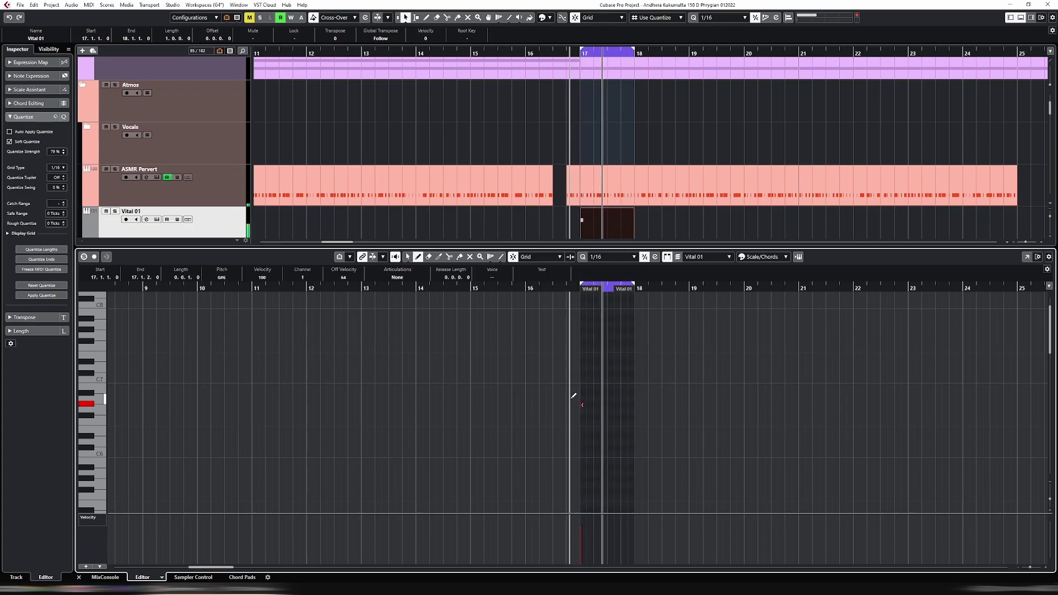
{"action": "key", "text": "Delete"}
{"action": "scroll", "coordinate": [573, 397], "scroll_direction": "down", "scroll_amount": 3}
{"action": "key", "text": "h"}
{"action": "key", "text": "h"}
{"action": "key", "text": "h"}
{"action": "key", "text": "h"}
{"action": "key", "text": "h"}
{"action": "key", "text": "h"}
{"action": "key", "text": "h"}
{"action": "key", "text": "h"}
{"action": "key", "text": "h"}
{"action": "key", "text": "h"}
{"action": "key", "text": "h"}
{"action": "key", "text": "h"}
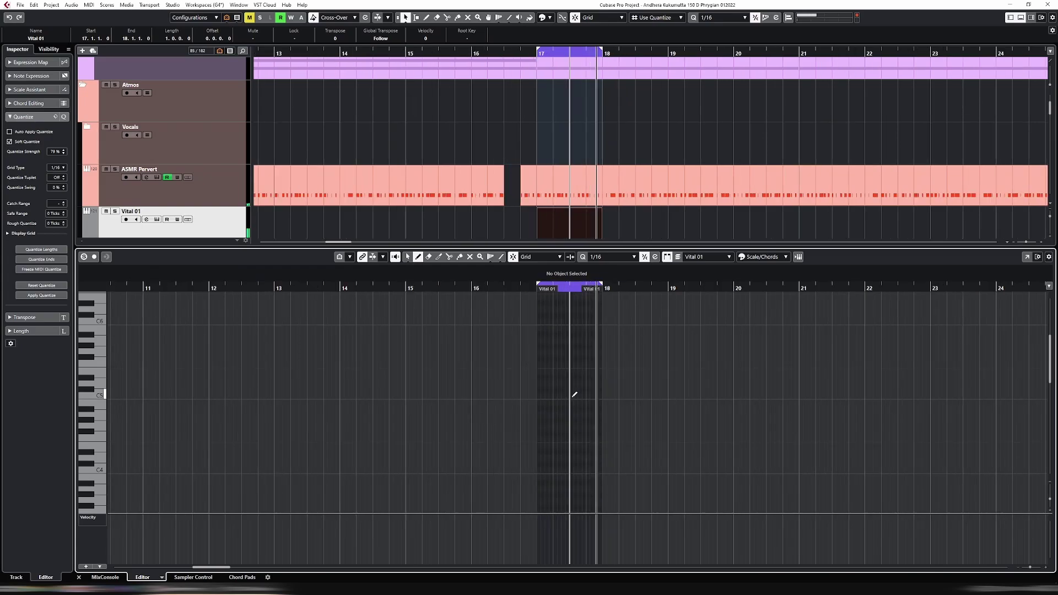
{"action": "scroll", "coordinate": [624, 392], "scroll_direction": "down", "scroll_amount": 9}
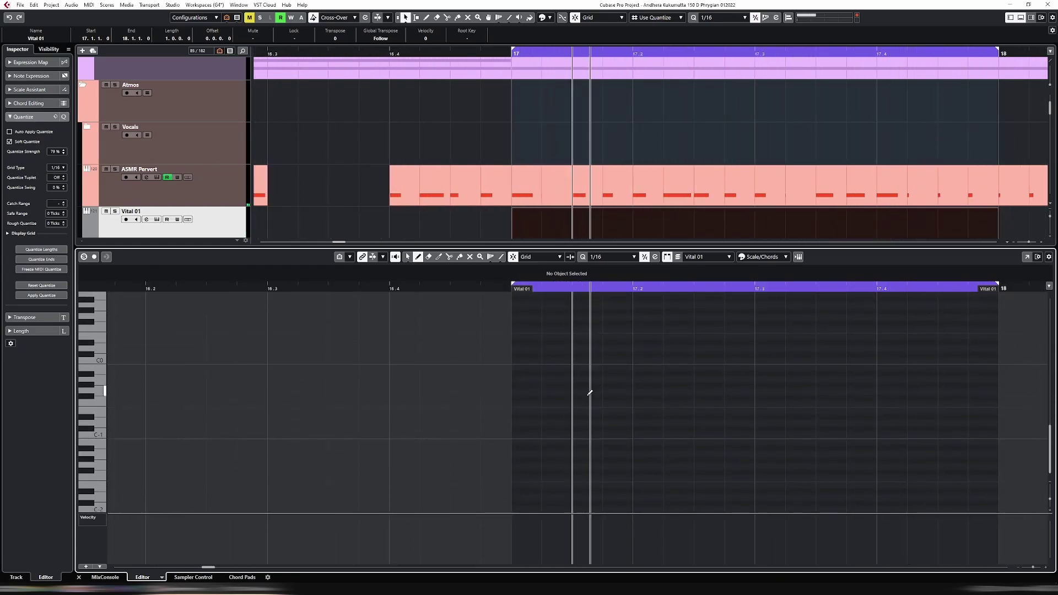
{"action": "key", "text": "ctrl+e"}
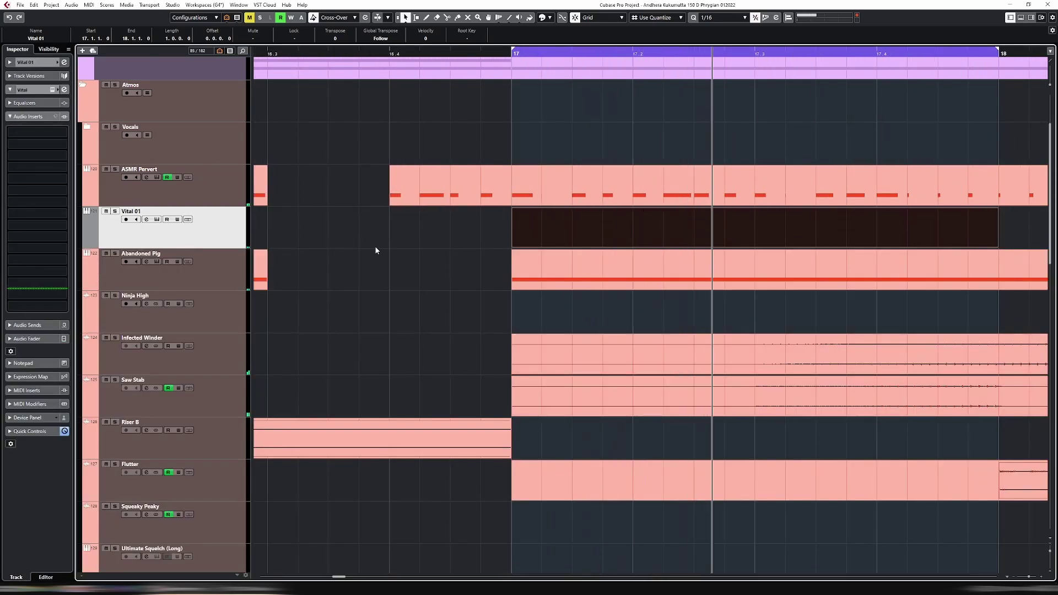
{"action": "left_click", "coordinate": [27, 62]}
{"action": "left_click", "coordinate": [37, 100]}
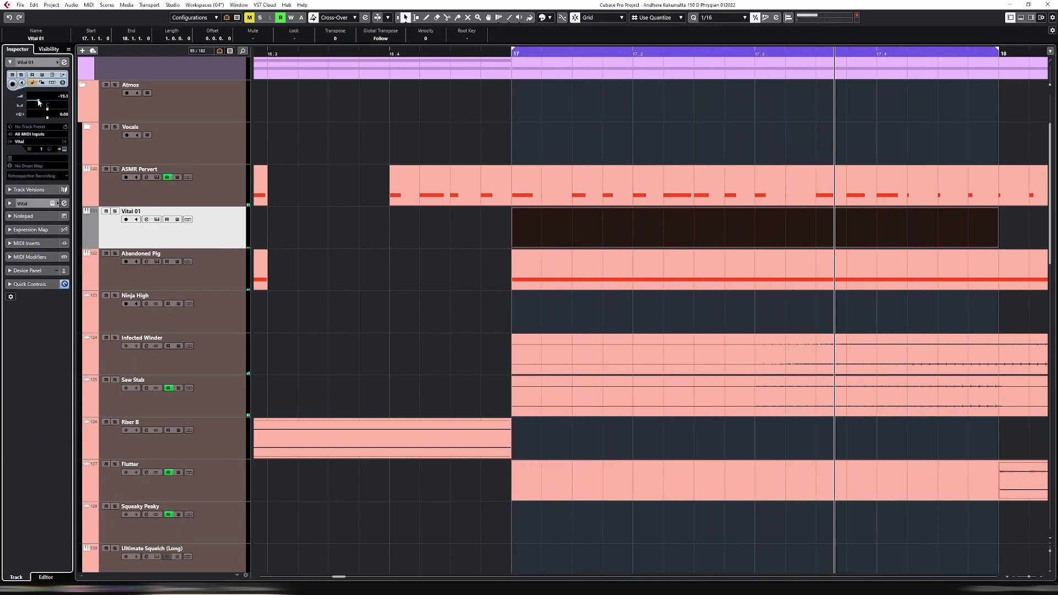
Draw an eighth-length D2 note at bar 17 in the part, then open the Vital instrument.
{"action": "left_click", "coordinate": [564, 244]}
{"action": "double_click", "coordinate": [564, 244]}
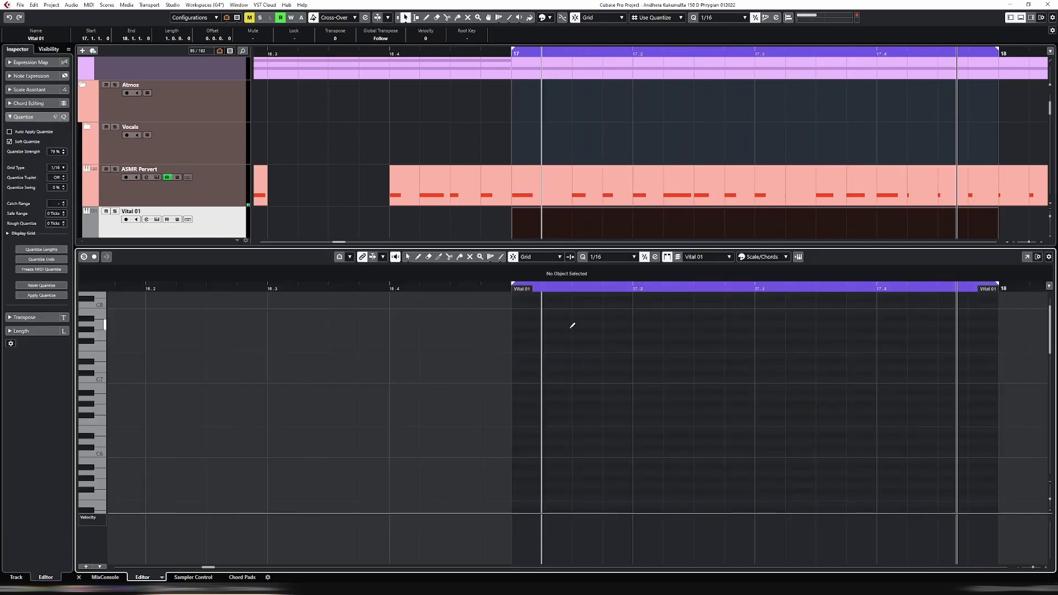
{"action": "scroll", "coordinate": [518, 409], "scroll_direction": "down", "scroll_amount": 10}
{"action": "scroll", "coordinate": [514, 364], "scroll_direction": "up", "scroll_amount": 2}
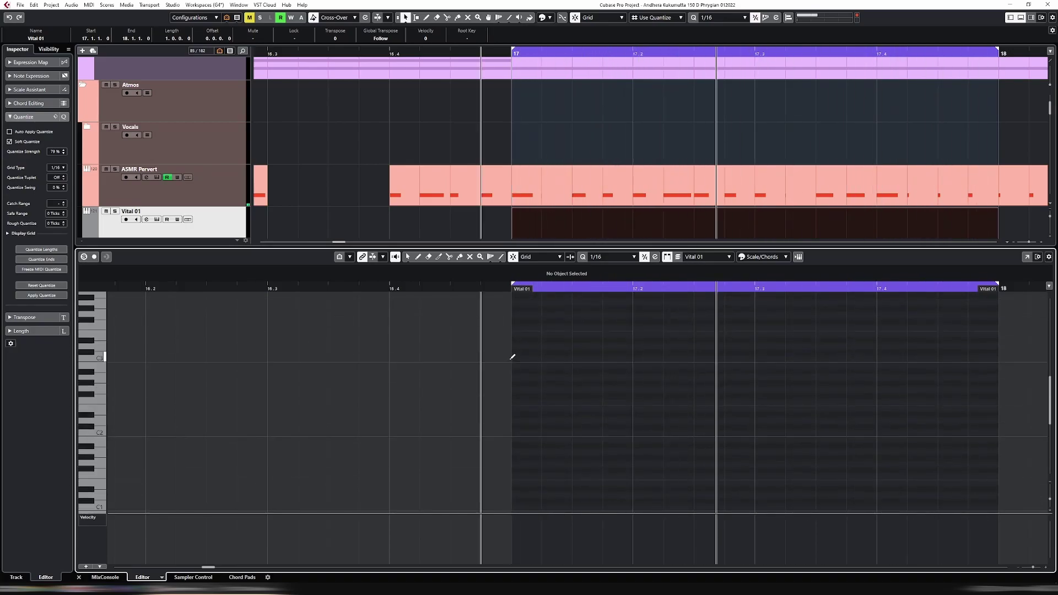
{"action": "left_click", "coordinate": [518, 384]}
{"action": "key", "text": "Down"}
{"action": "key", "text": "Down"}
{"action": "key", "text": "Down"}
{"action": "key", "text": "Down"}
{"action": "key", "text": "Down"}
{"action": "key", "text": "Down"}
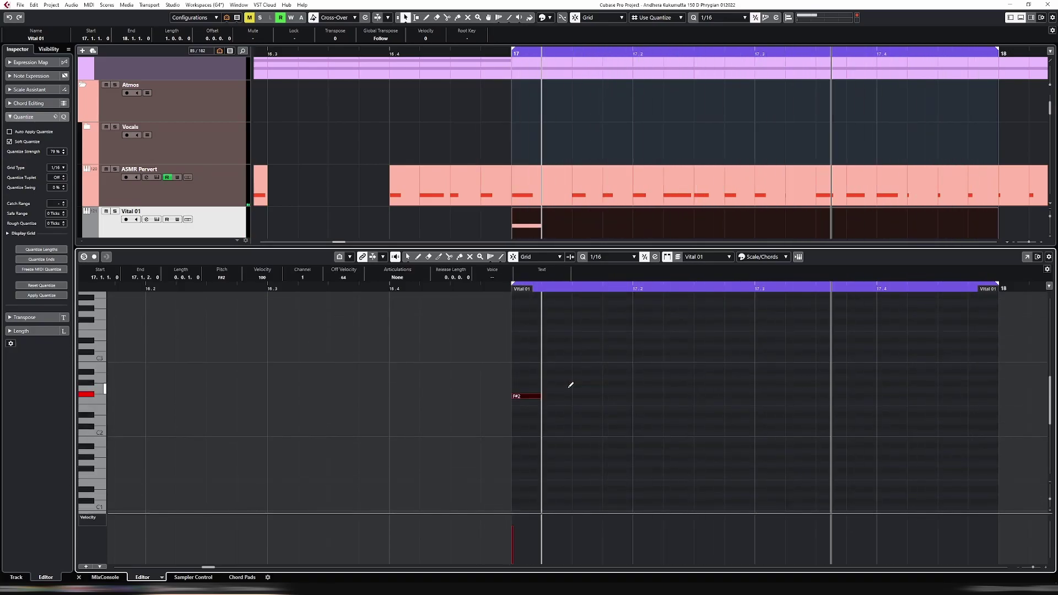
{"action": "key", "text": "ctrl+Right"}
{"action": "key", "text": "Return"}
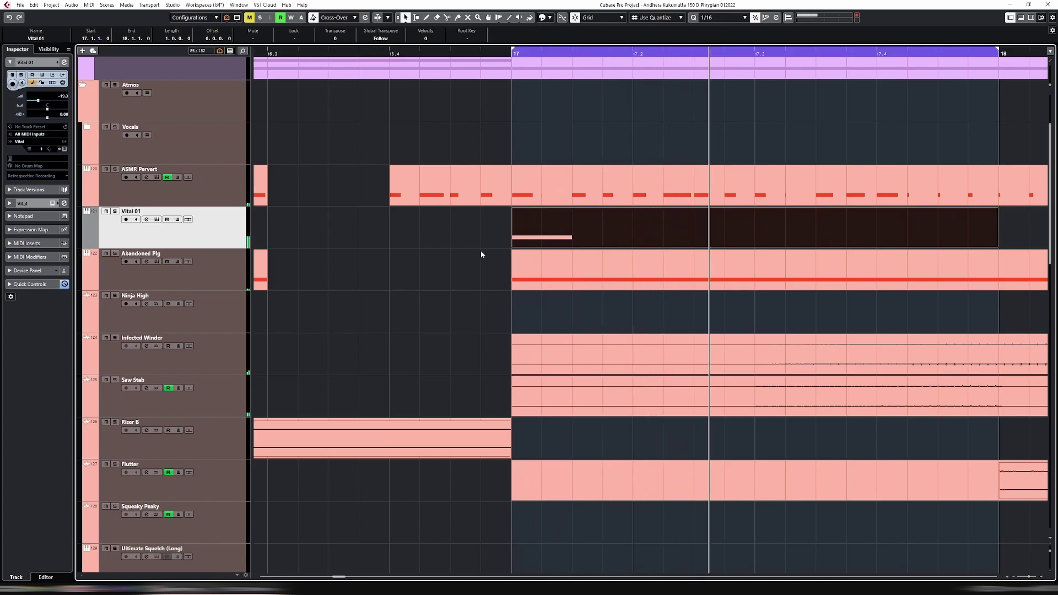
{"action": "key", "text": "shift+e"}
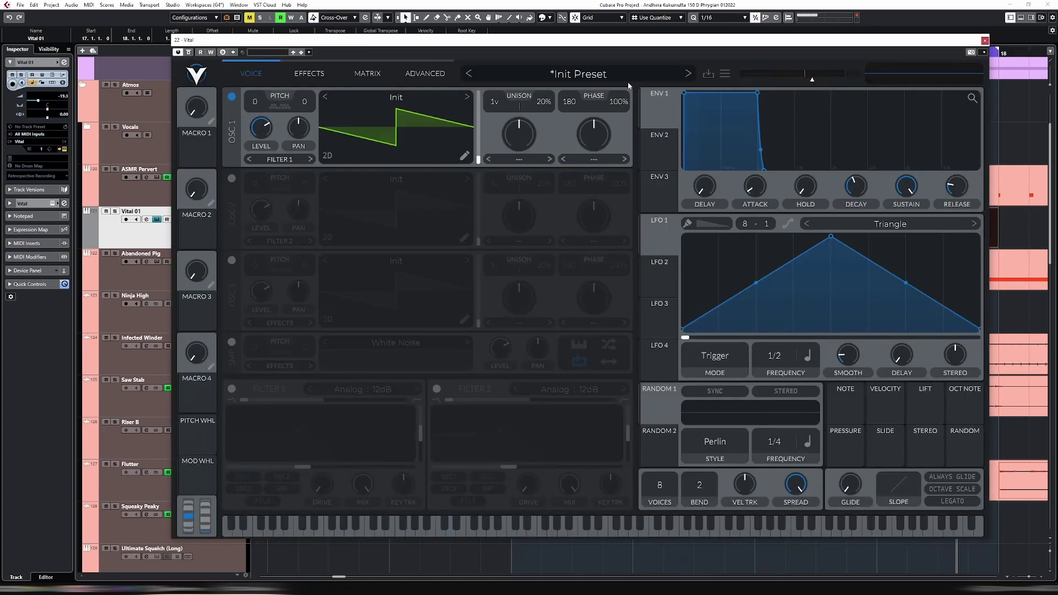
Lower Vital 01 to -19.9 and load the AT - Curry Night favourite preset in Vital.
{"action": "left_click_drag", "start_coordinate": [37, 100], "coordinate": [36, 101]}
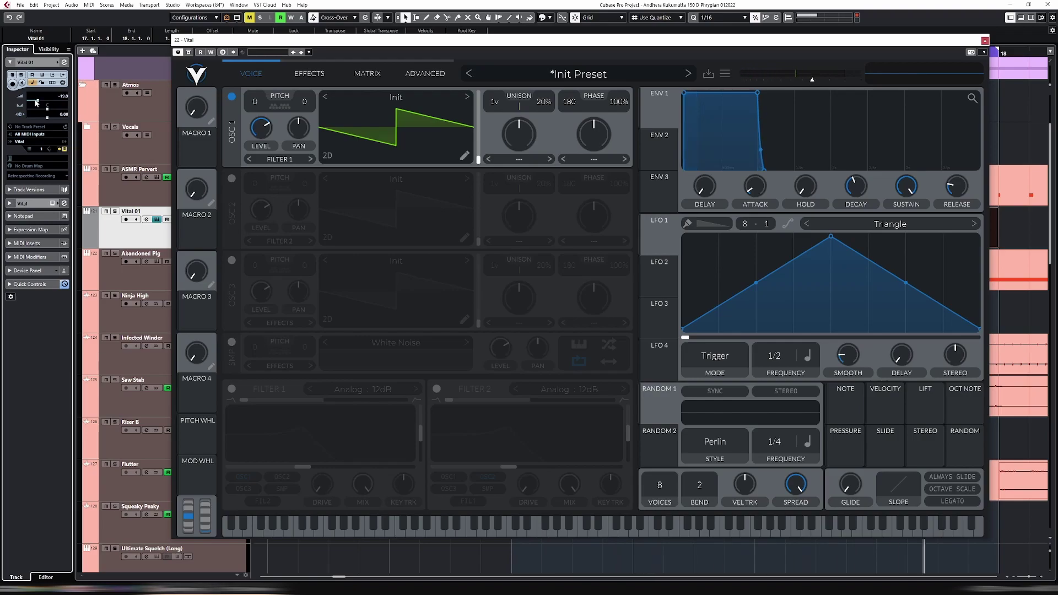
{"action": "left_click", "coordinate": [608, 80]}
{"action": "left_click", "coordinate": [284, 413]}
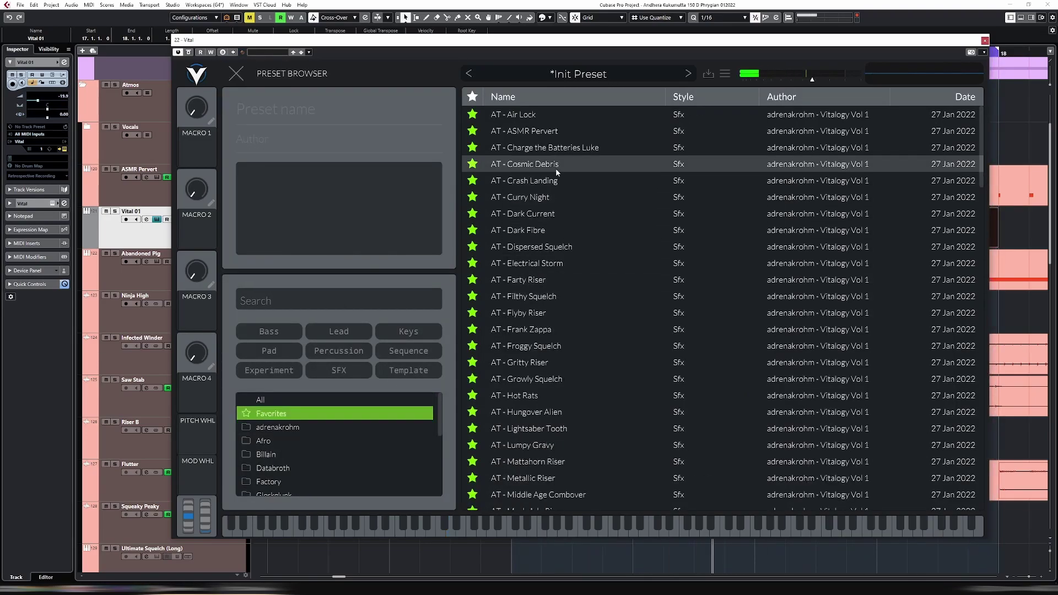
{"action": "left_click", "coordinate": [534, 180]}
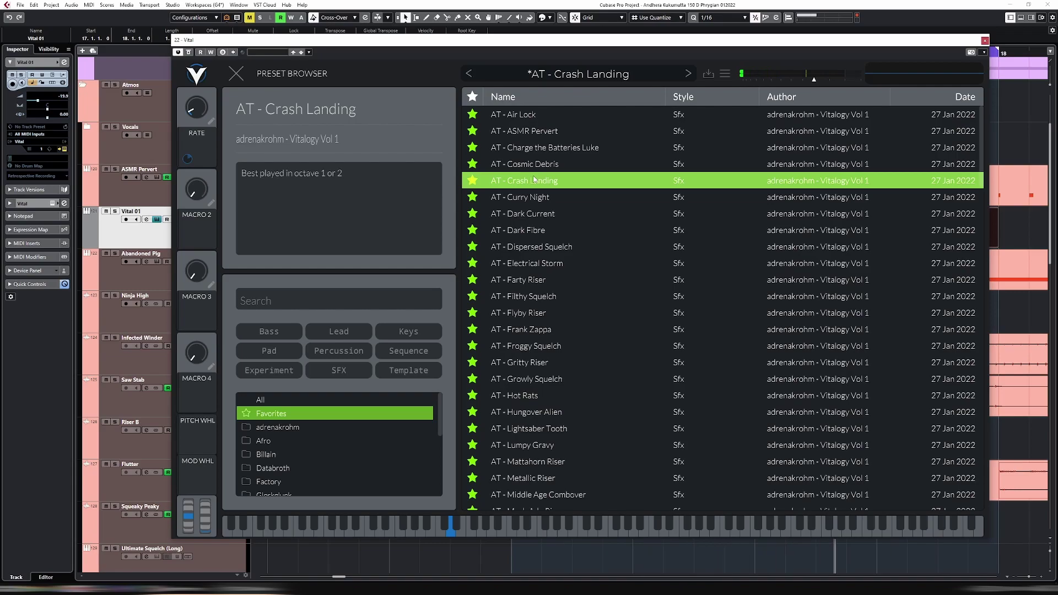
{"action": "key", "text": "Down"}
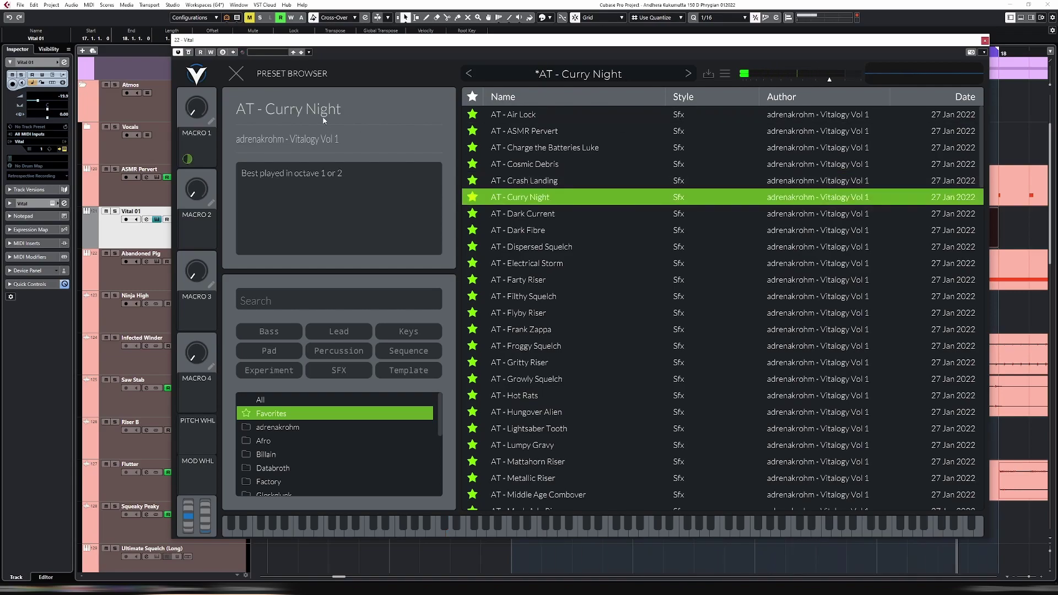
{"action": "left_click", "coordinate": [236, 73]}
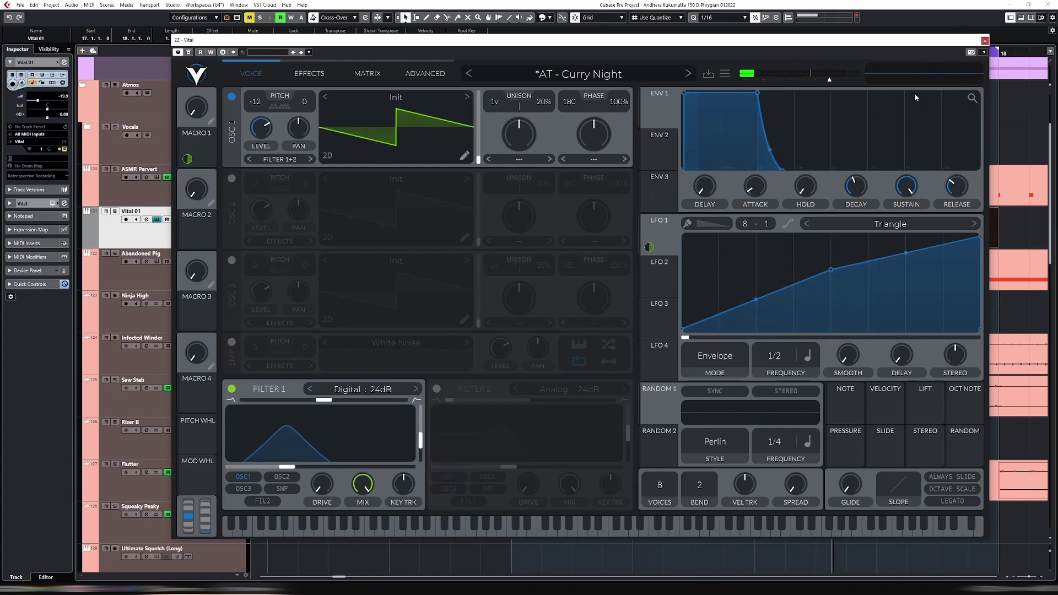
{"action": "left_click", "coordinate": [985, 41]}
{"action": "double_click", "coordinate": [549, 224]}
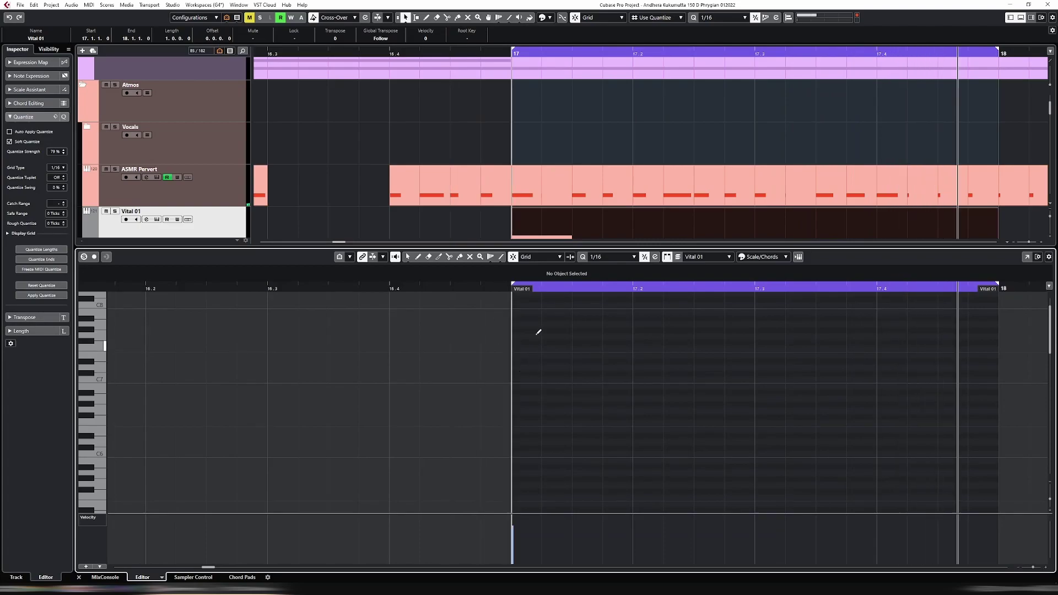
Lengthen the D1 riser note so it ends at 17.2.
{"action": "scroll", "coordinate": [533, 378], "scroll_direction": "down", "scroll_amount": 6}
{"action": "left_click", "coordinate": [542, 374]}
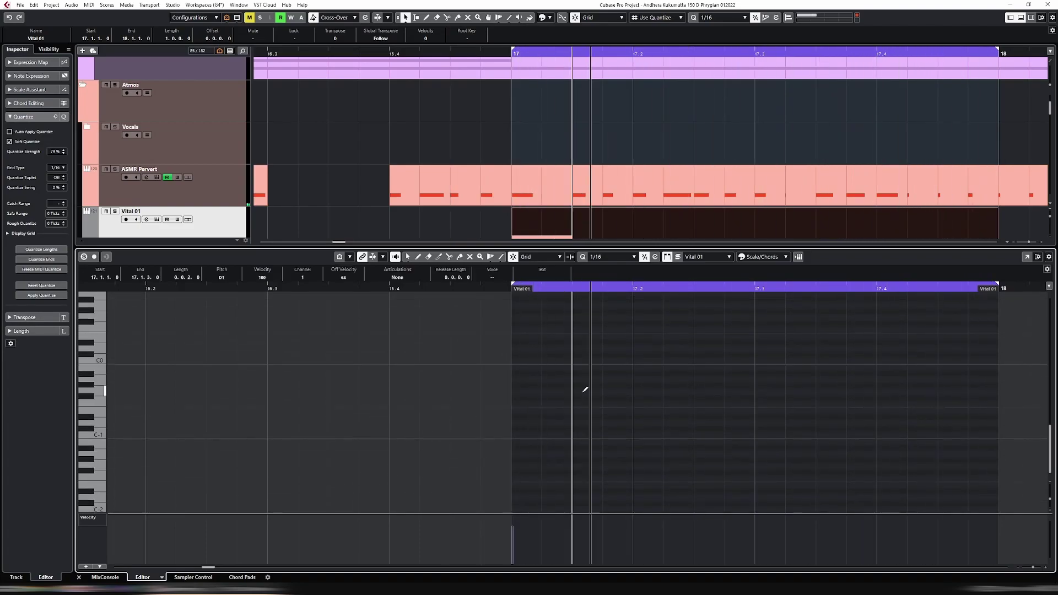
{"action": "scroll", "coordinate": [583, 391], "scroll_direction": "up", "scroll_amount": 1}
{"action": "key", "text": "alt+shift+Right"}
{"action": "key", "text": "alt+shift+Right"}
{"action": "key", "text": "shift+Up"}
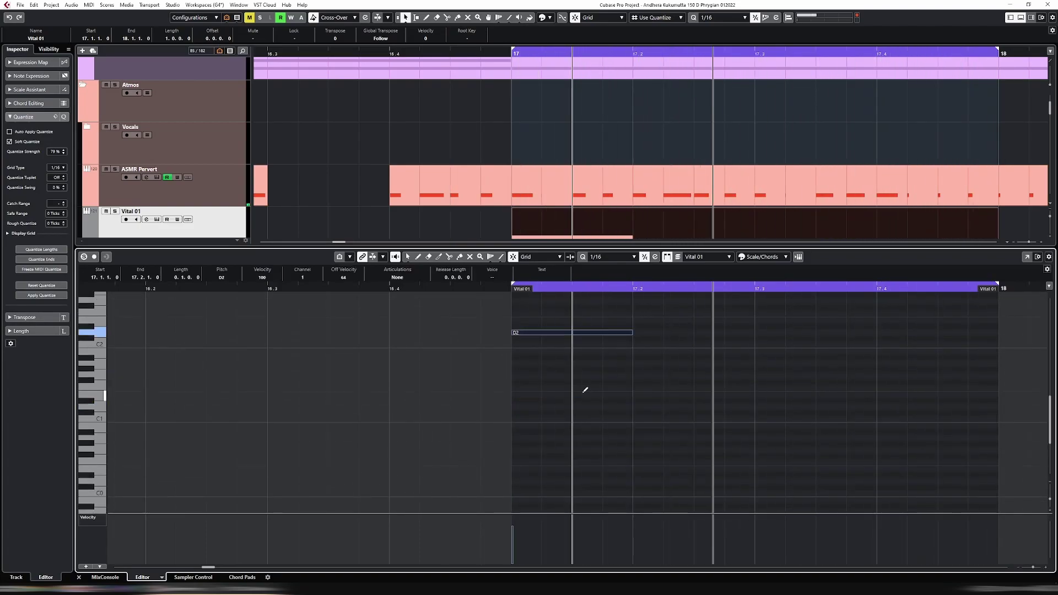
{"action": "key", "text": "shift+Down"}
{"action": "key", "text": "Return"}
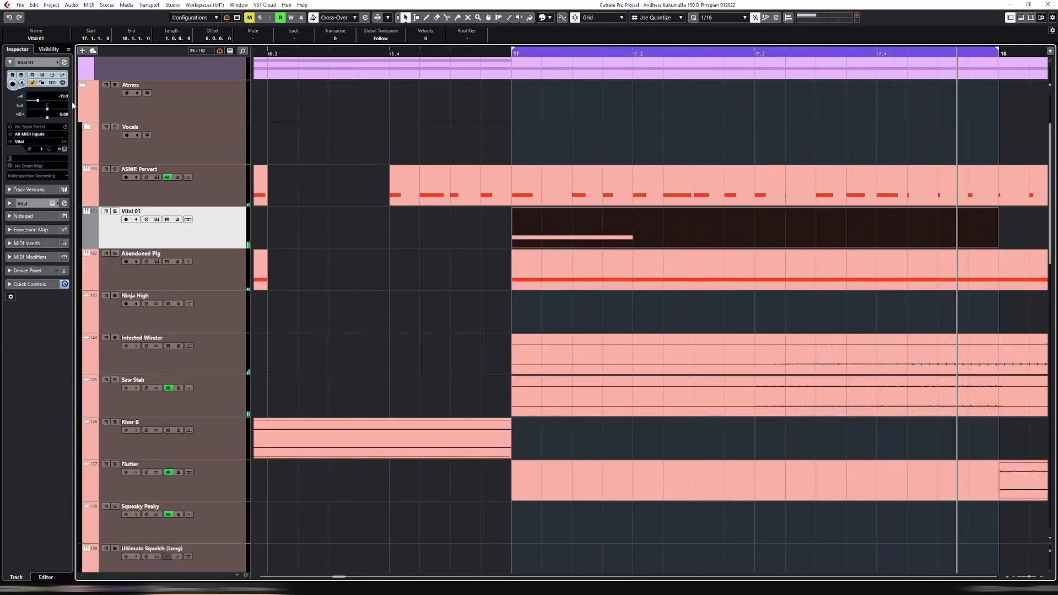
Switch off the reverb and delay effects in Vital's Curry Night patch.
{"action": "scroll", "coordinate": [41, 103], "scroll_direction": "up", "scroll_amount": 5}
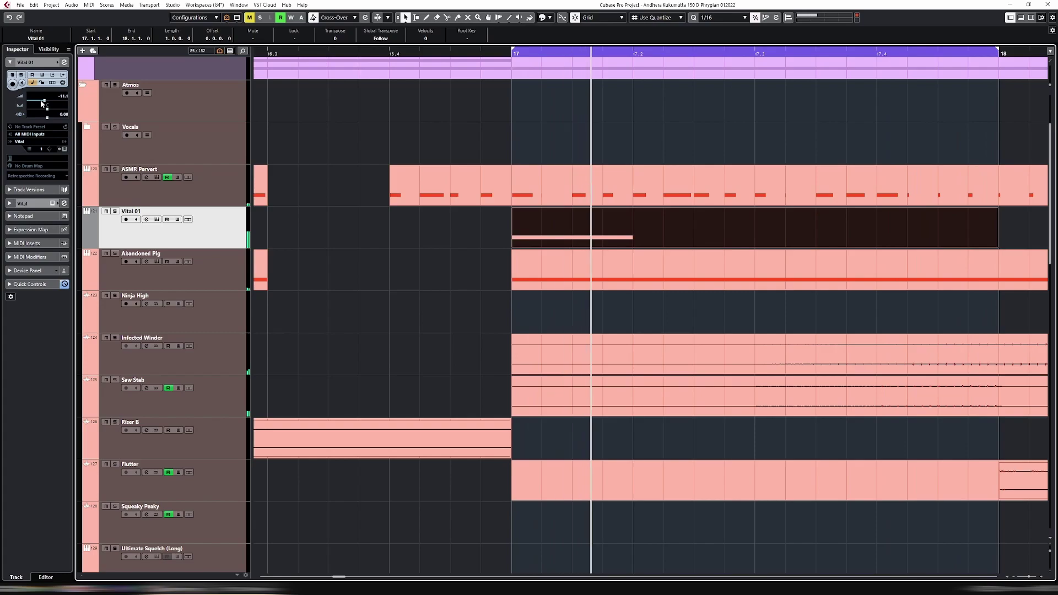
{"action": "left_click", "coordinate": [157, 220]}
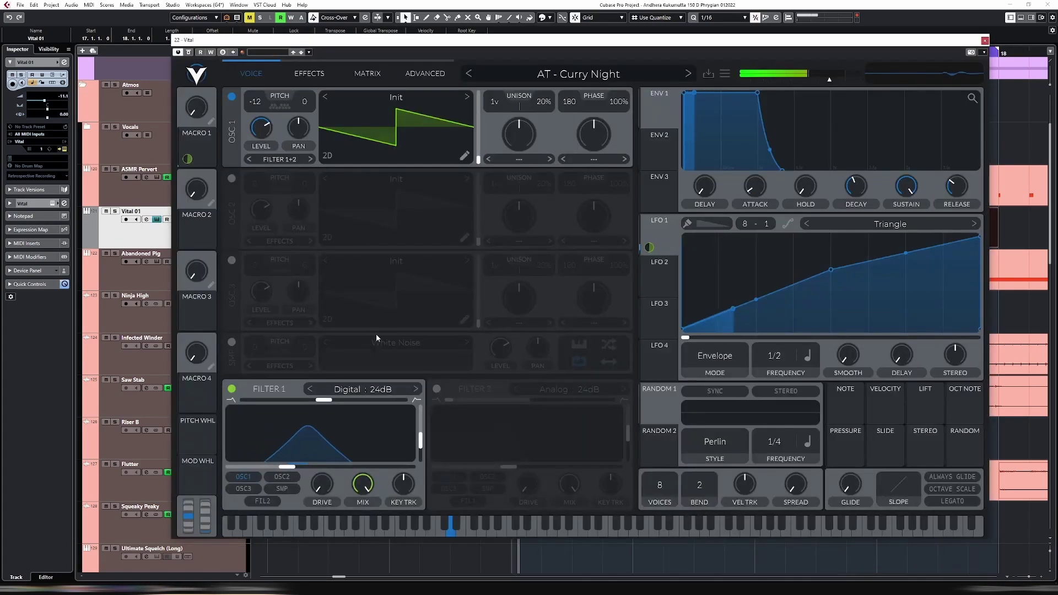
{"action": "left_click", "coordinate": [309, 74]}
{"action": "left_click", "coordinate": [320, 178]}
{"action": "left_click", "coordinate": [321, 97]}
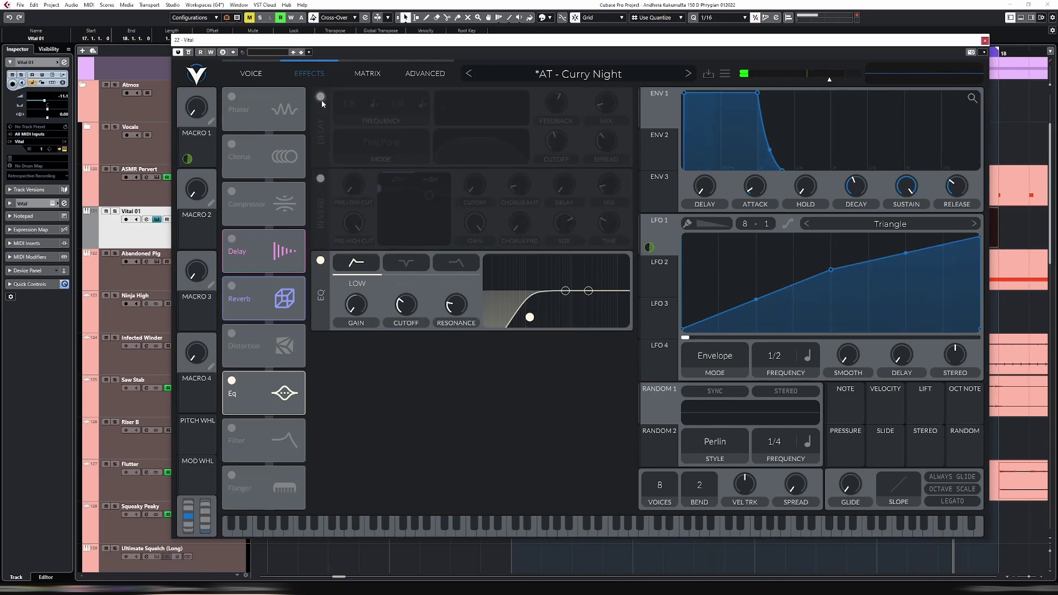
{"action": "left_click", "coordinate": [251, 73]}
{"action": "left_click", "coordinate": [985, 40]}
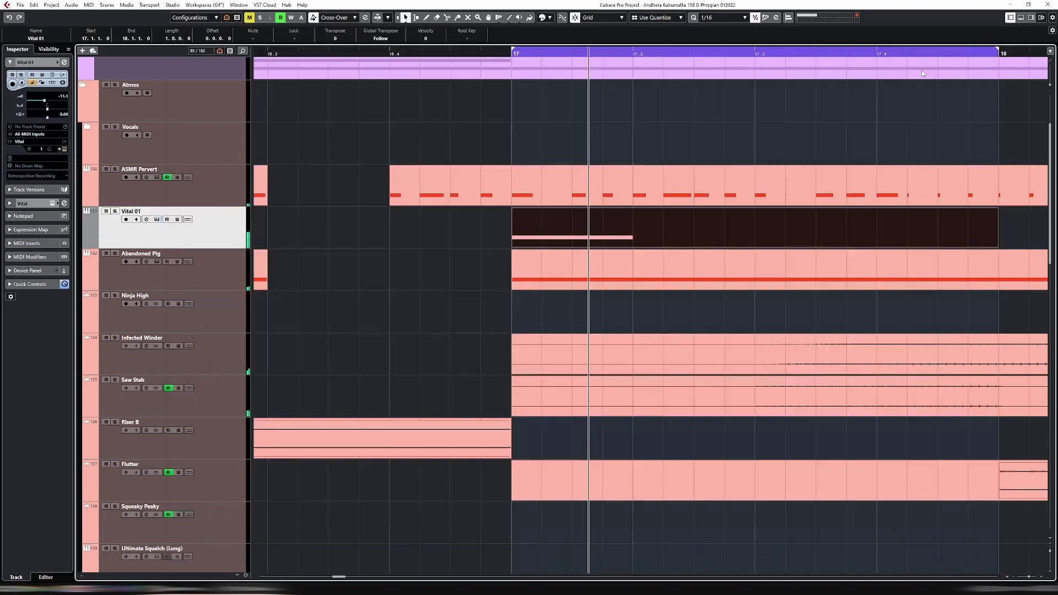
{"action": "left_click", "coordinate": [25, 203]}
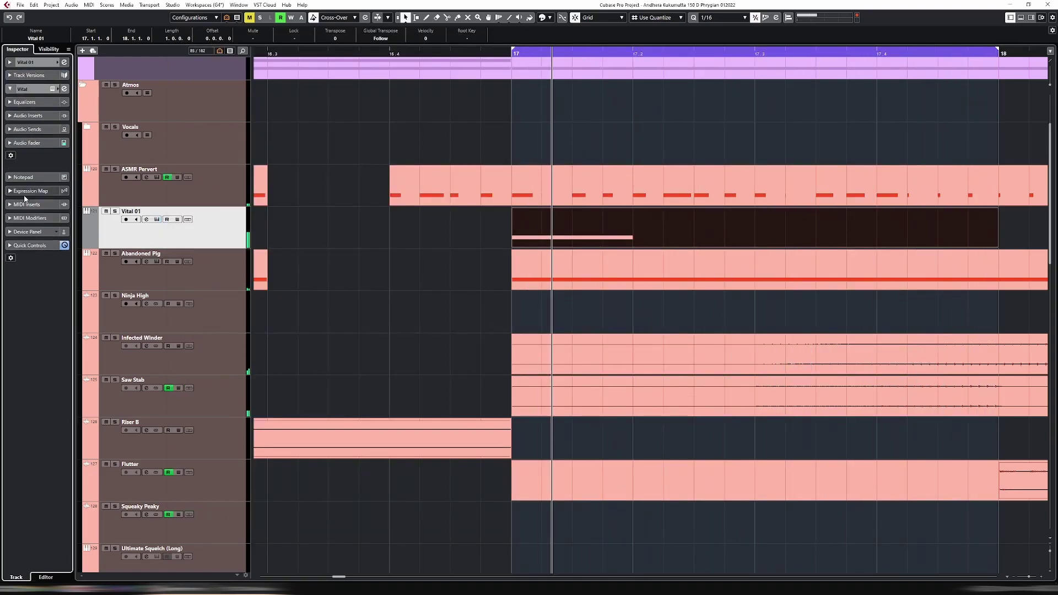
Load Soundtoys EchoBoy into an empty Vital 01 insert slot and adjust its echo time.
{"action": "left_click", "coordinate": [38, 117]}
{"action": "left_click", "coordinate": [37, 141]}
{"action": "type", "text": "echo"}
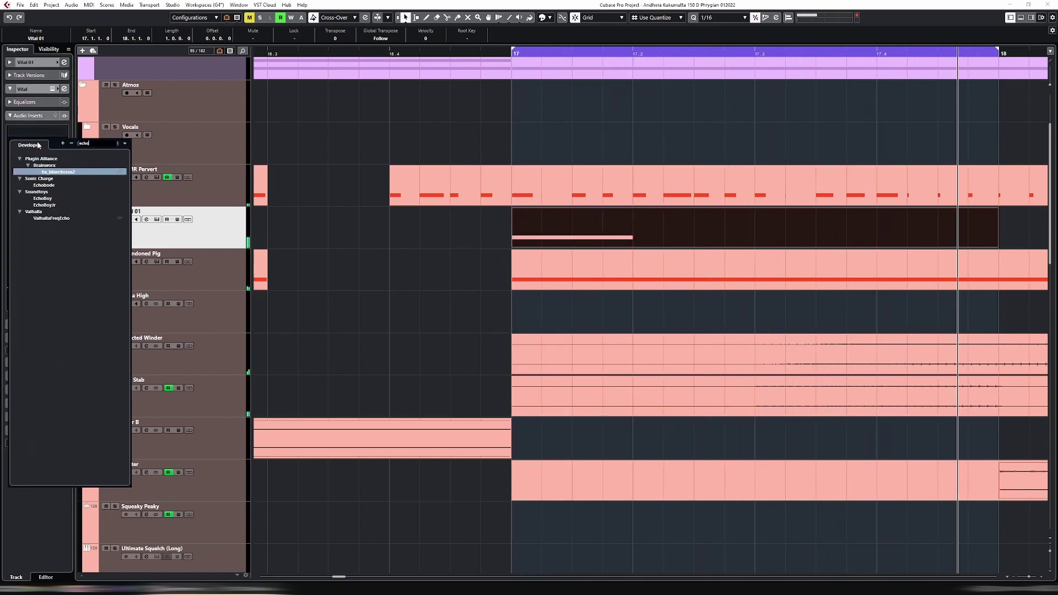
{"action": "left_click", "coordinate": [43, 198]}
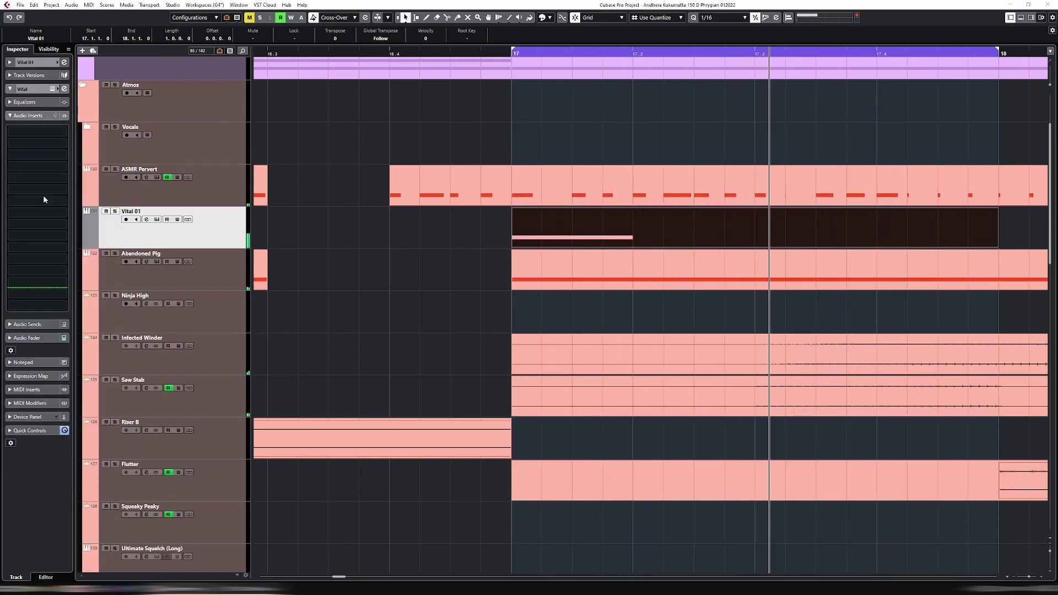
{"action": "left_click", "coordinate": [30, 144]}
{"action": "key", "text": "Return"}
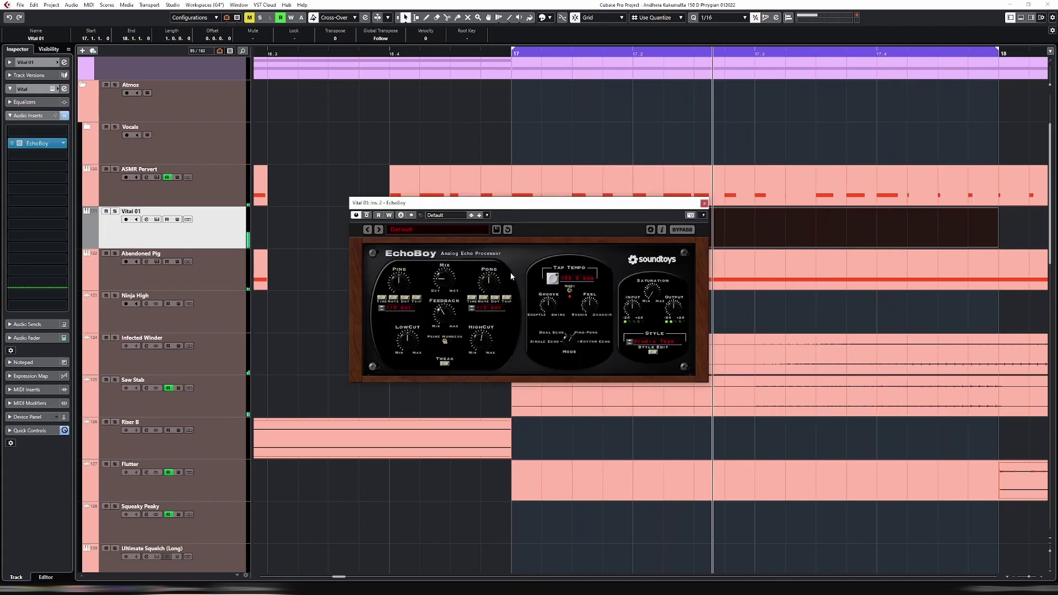
{"action": "left_click", "coordinate": [382, 308]}
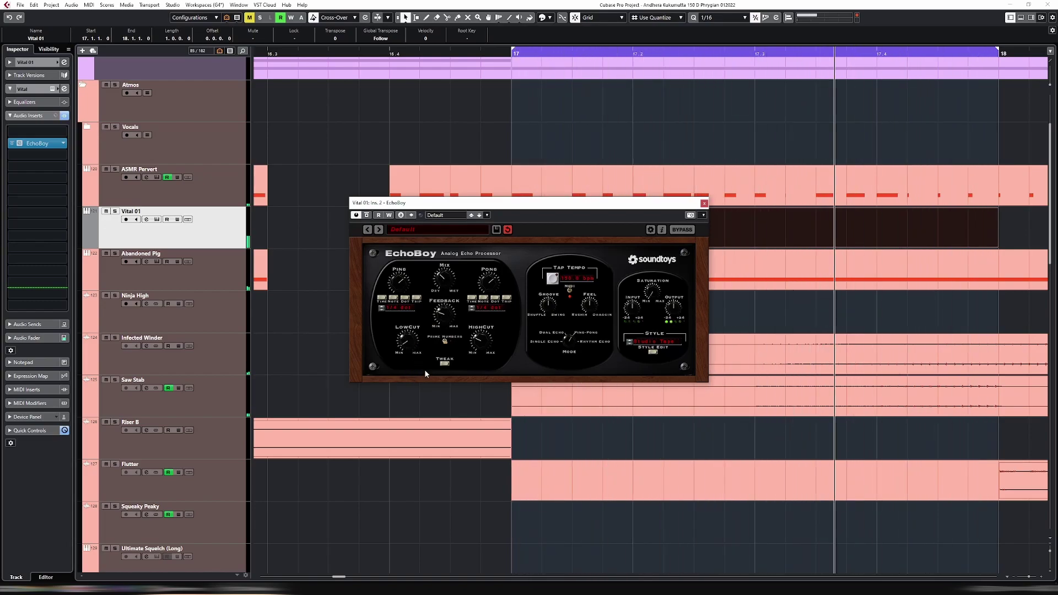
{"action": "key", "text": "g"}
{"action": "key", "text": "g"}
{"action": "key", "text": "g"}
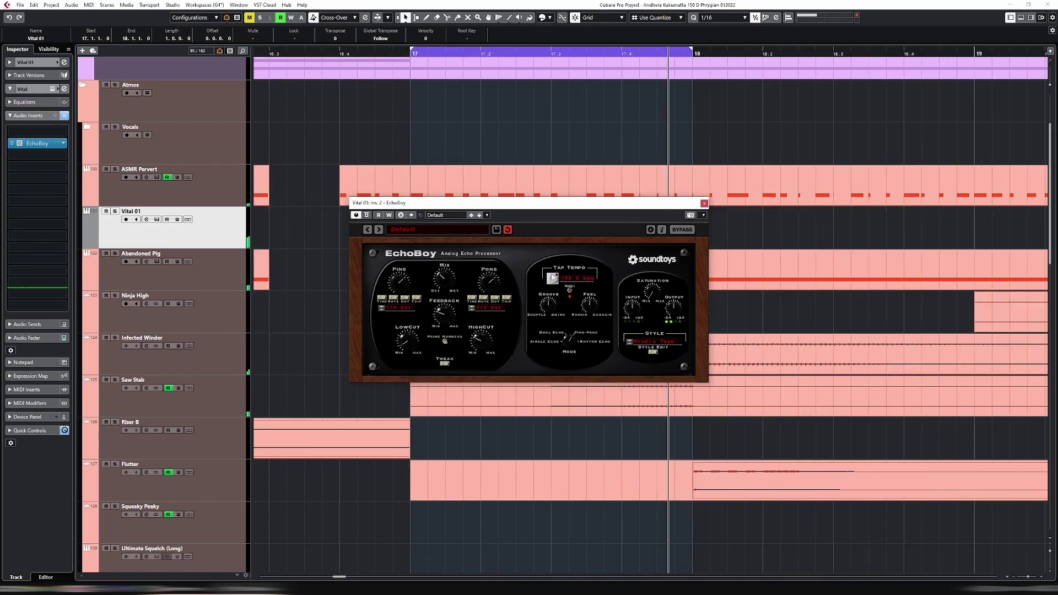
{"action": "left_click", "coordinate": [704, 204]}
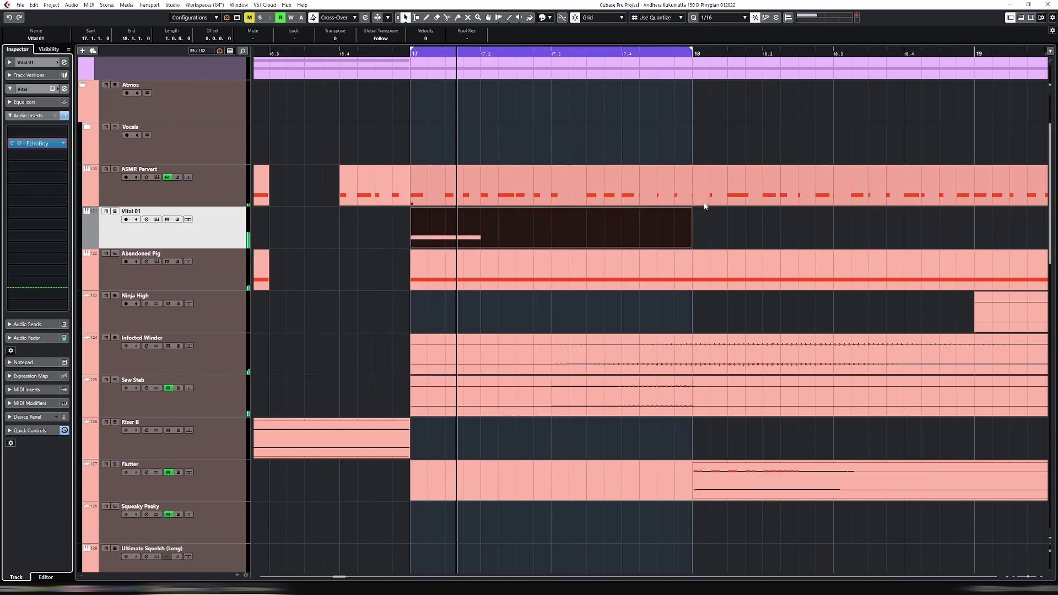
Extend the loop end from bar 18 out to bar 21.
{"action": "key", "text": "g"}
{"action": "key", "text": "g"}
{"action": "key", "text": "g"}
{"action": "key", "text": "g"}
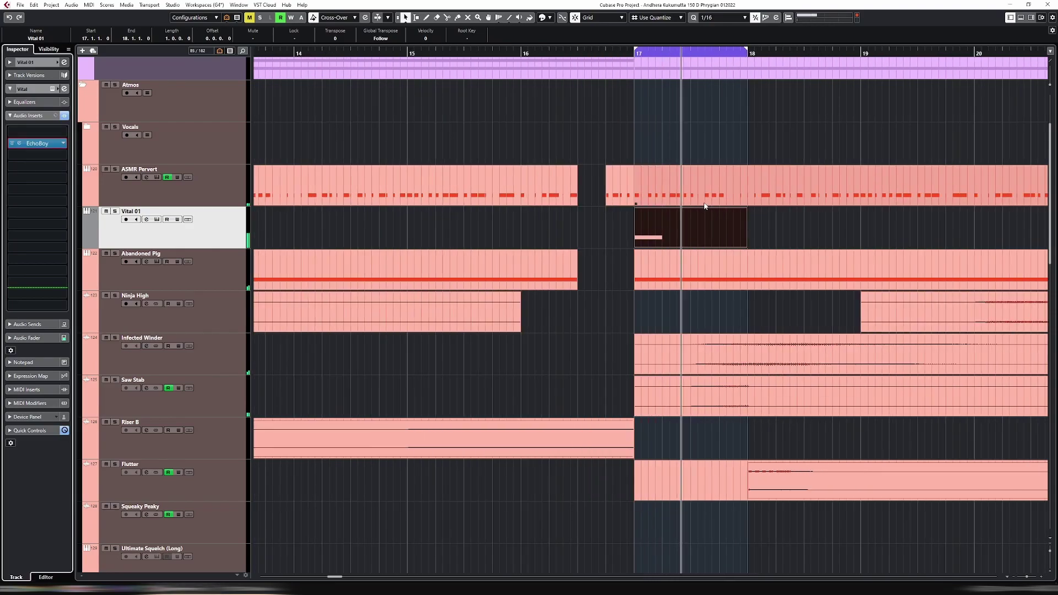
{"action": "left_click_drag", "start_coordinate": [748, 50], "coordinate": [974, 69]}
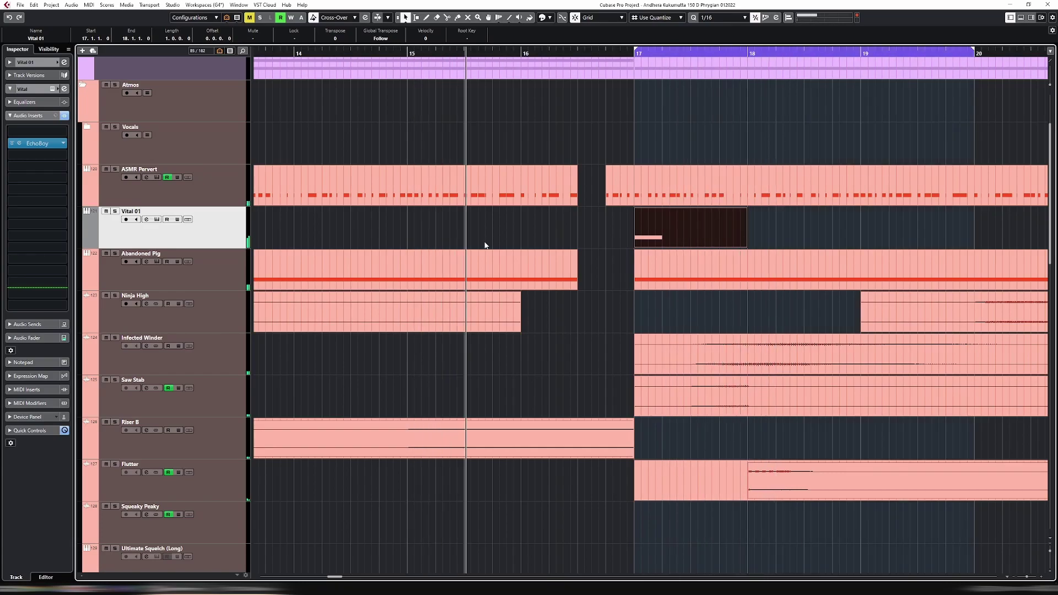
{"action": "key", "text": "g"}
{"action": "key", "text": "g"}
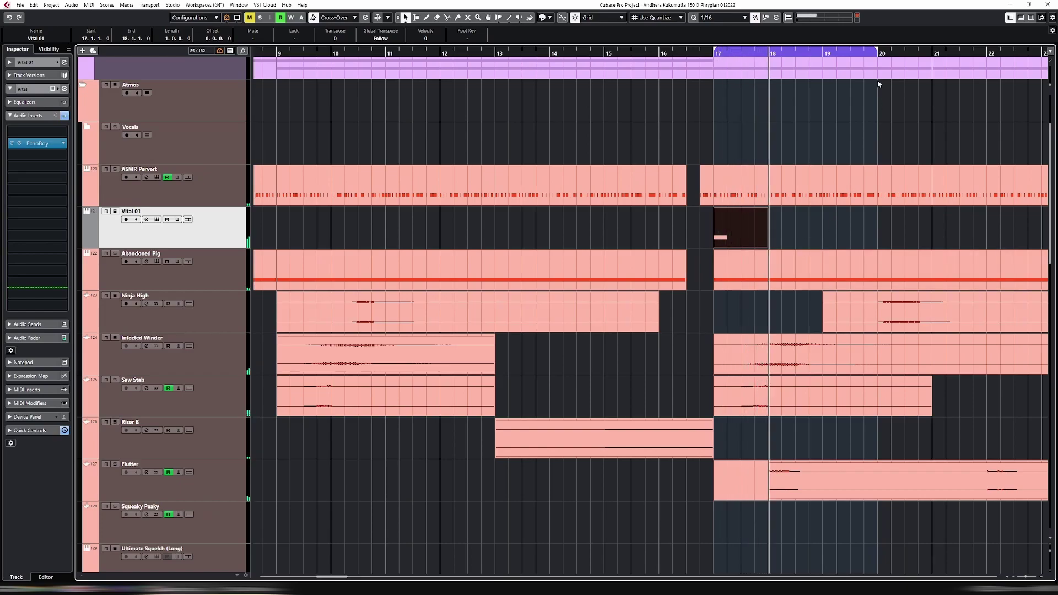
{"action": "left_click_drag", "start_coordinate": [880, 48], "coordinate": [931, 48]}
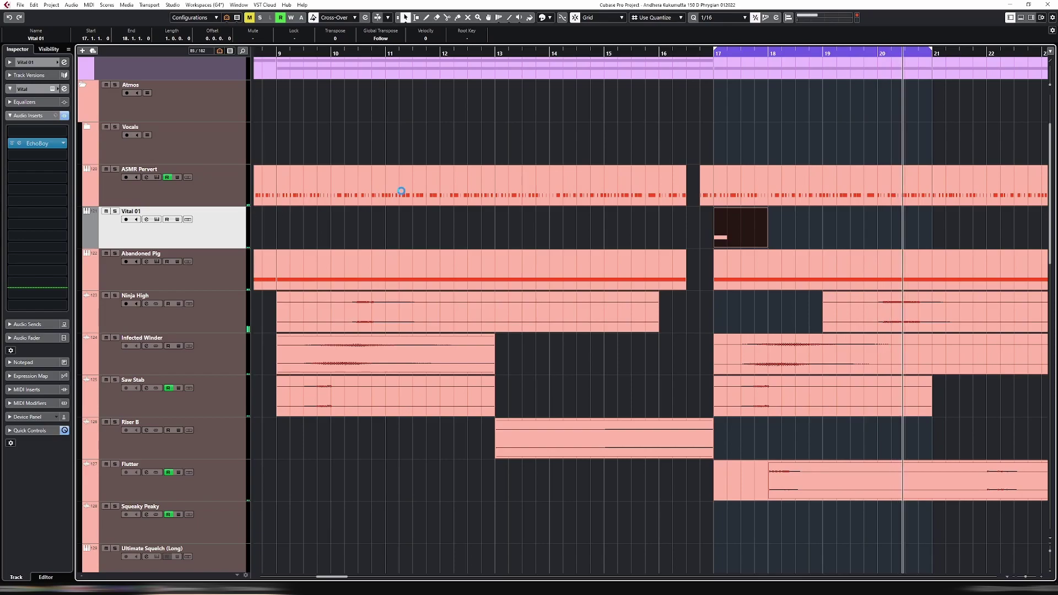
{"action": "key", "text": "Escape"}
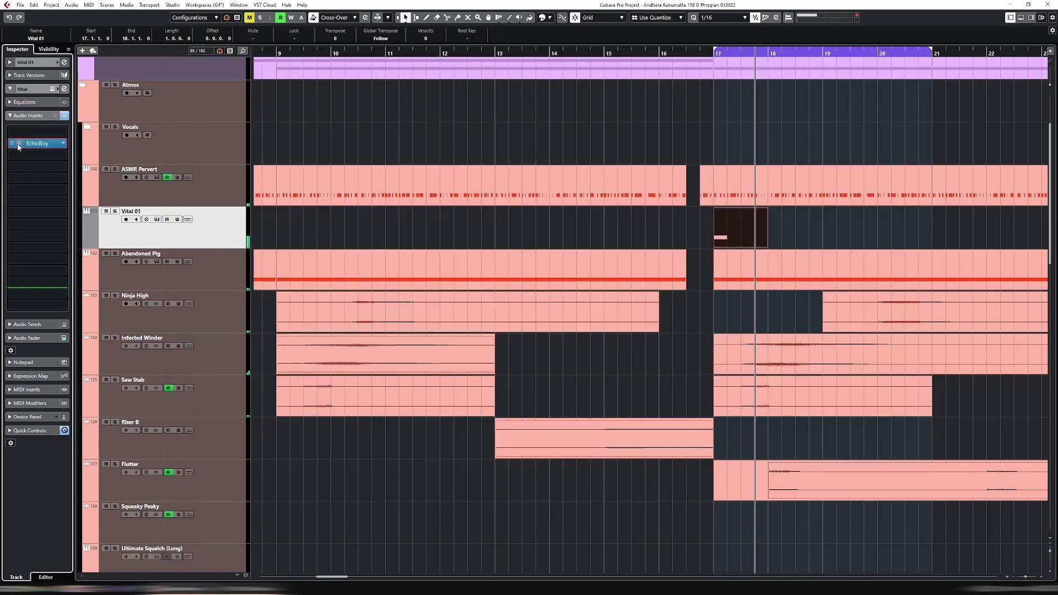
Turn EchoBoy's feedback down slightly.
{"action": "left_click", "coordinate": [18, 143]}
{"action": "left_click_drag", "start_coordinate": [443, 313], "coordinate": [443, 320]}
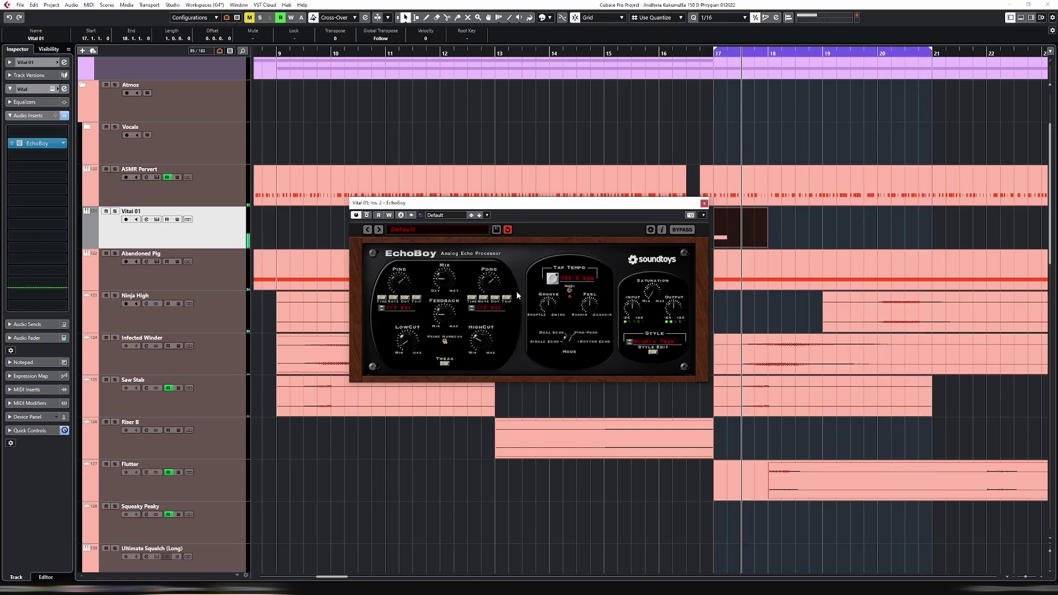
{"action": "left_click", "coordinate": [704, 203]}
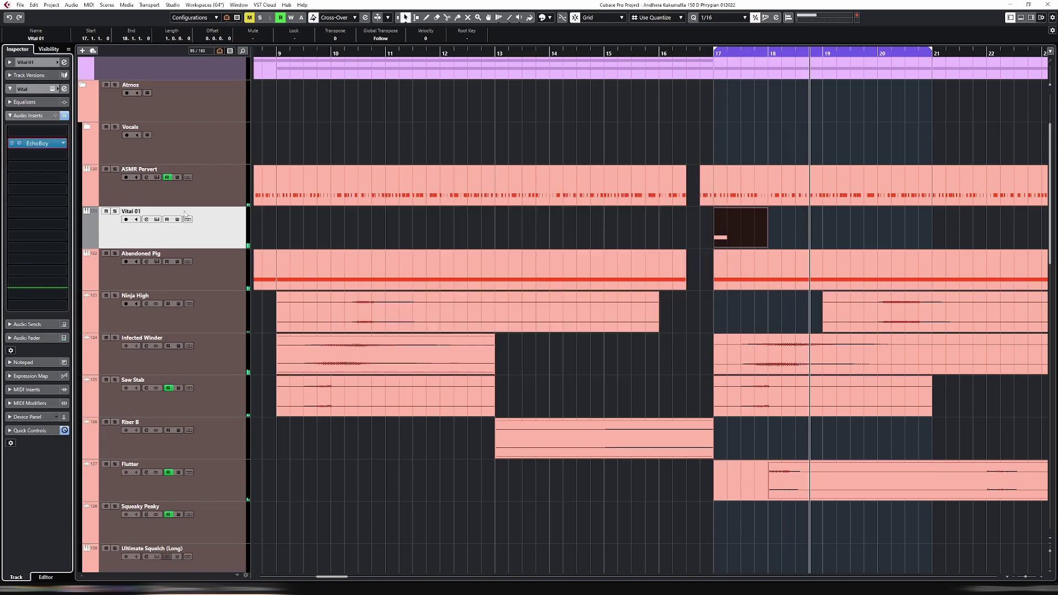
Load FabFilter Pro-Q 3 in the next insert with a 24 dB/oct low-cut band near 214 Hz.
{"action": "left_click", "coordinate": [39, 188]}
{"action": "type", "text": "pro"}
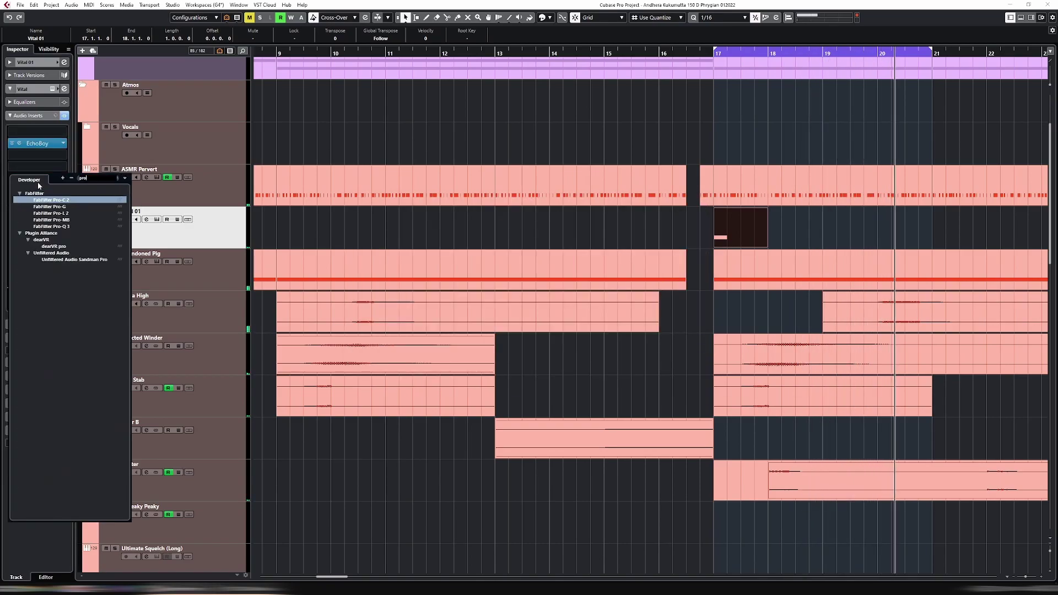
{"action": "left_click", "coordinate": [66, 226]}
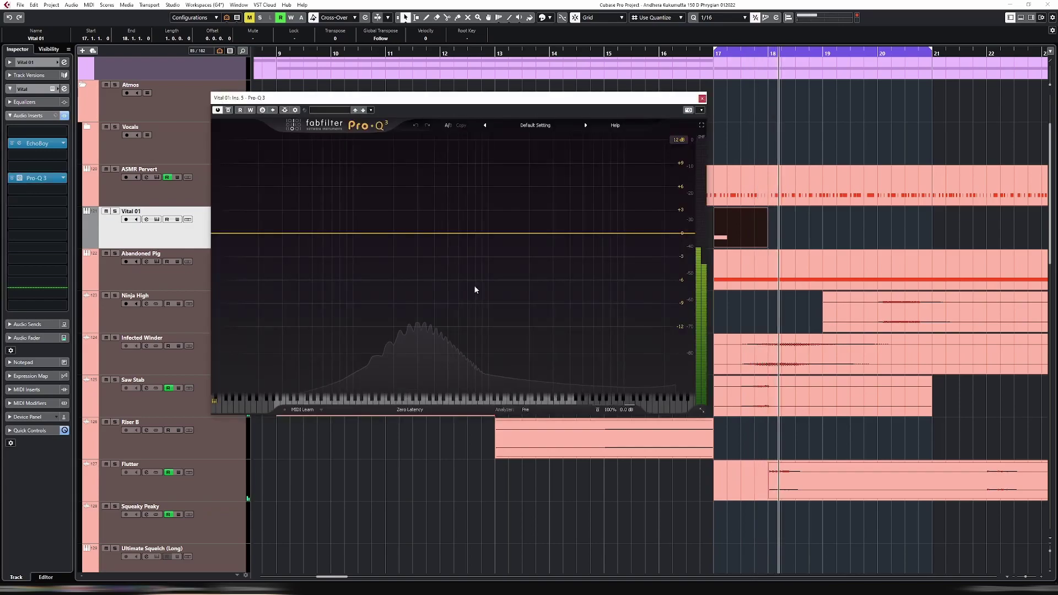
{"action": "left_click", "coordinate": [385, 234]}
{"action": "left_click", "coordinate": [307, 369]}
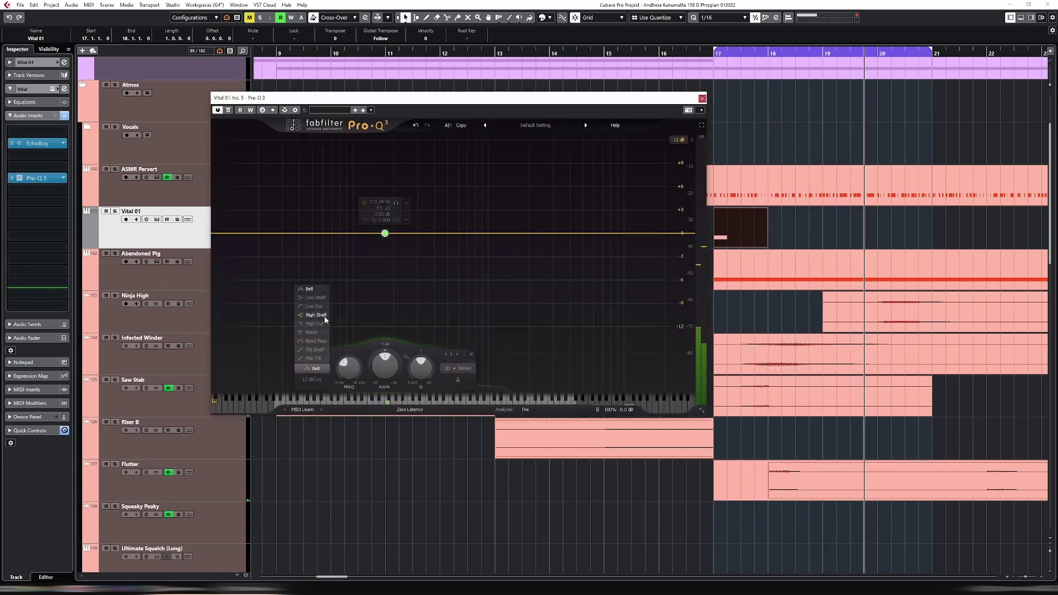
{"action": "left_click", "coordinate": [313, 306]}
{"action": "left_click", "coordinate": [321, 381]}
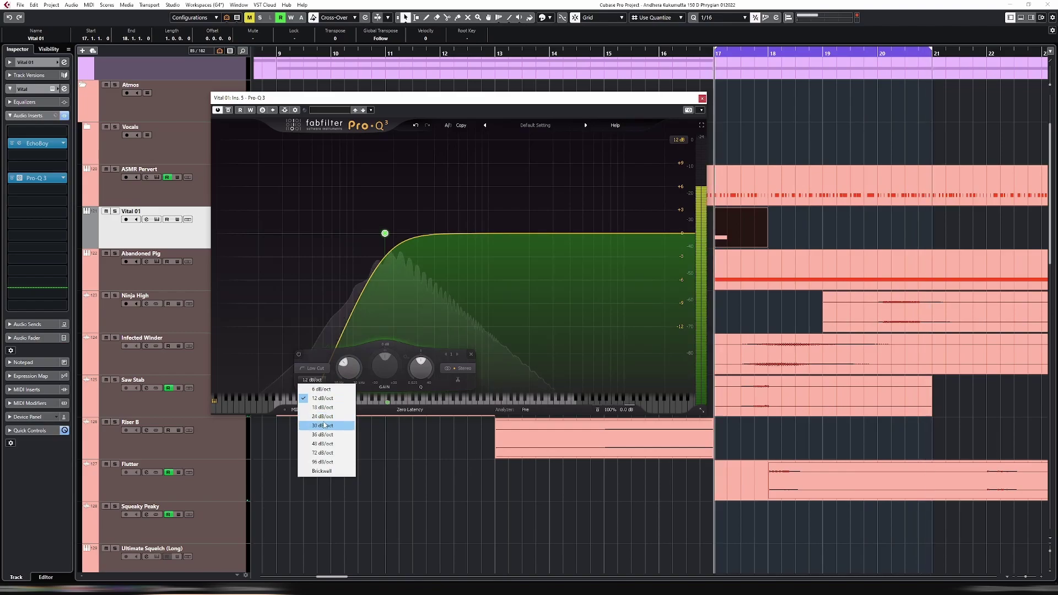
{"action": "left_click", "coordinate": [322, 416]}
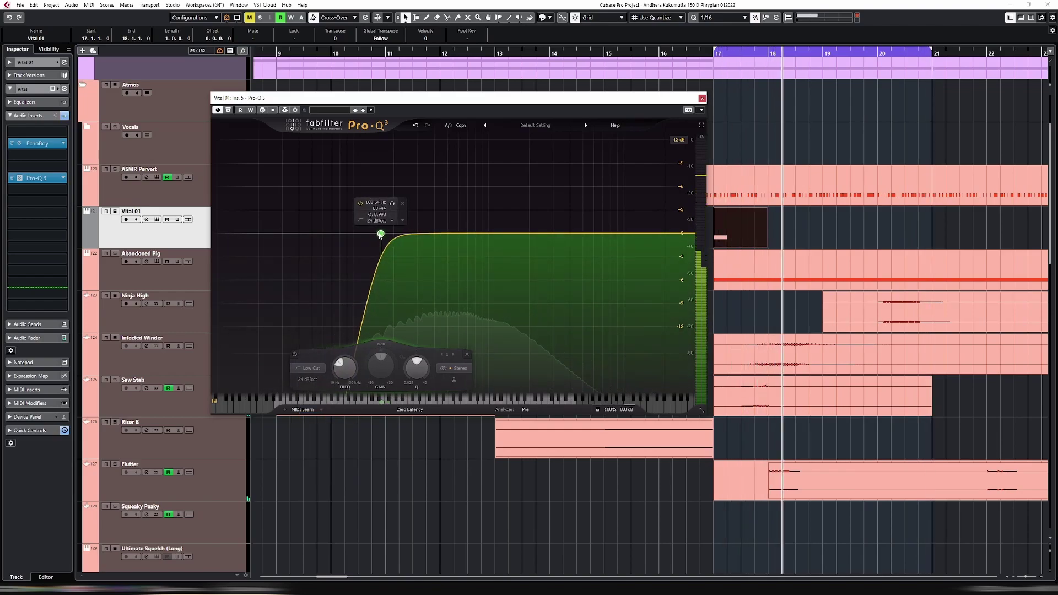
{"action": "left_click_drag", "start_coordinate": [384, 234], "coordinate": [397, 233]}
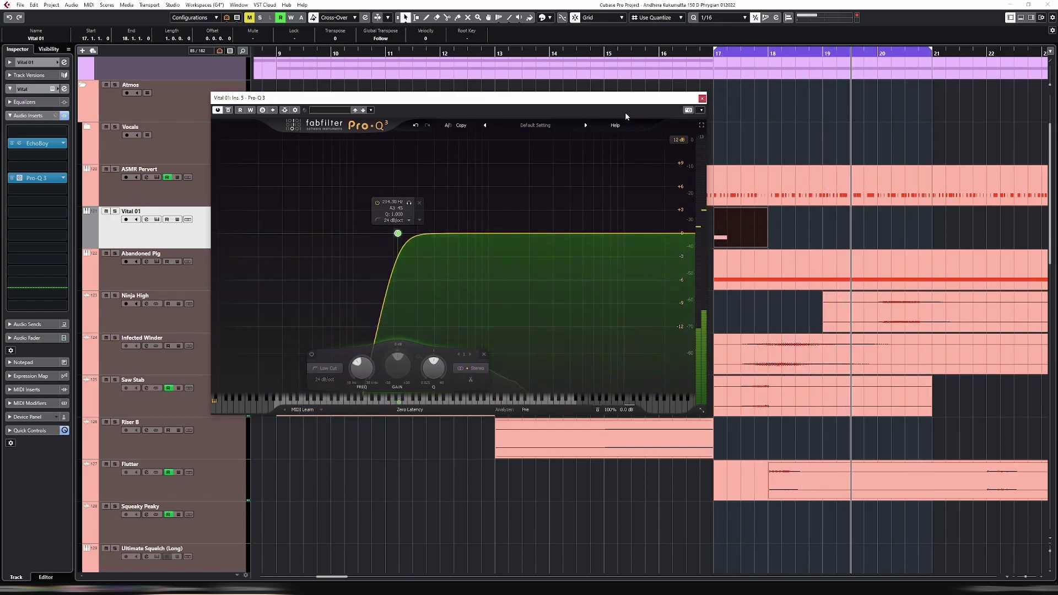
{"action": "left_click", "coordinate": [702, 99]}
Duplicate the riser part and move the copy to bar 21.
{"action": "key", "text": "g"}
{"action": "key", "text": "g"}
{"action": "key", "text": "g"}
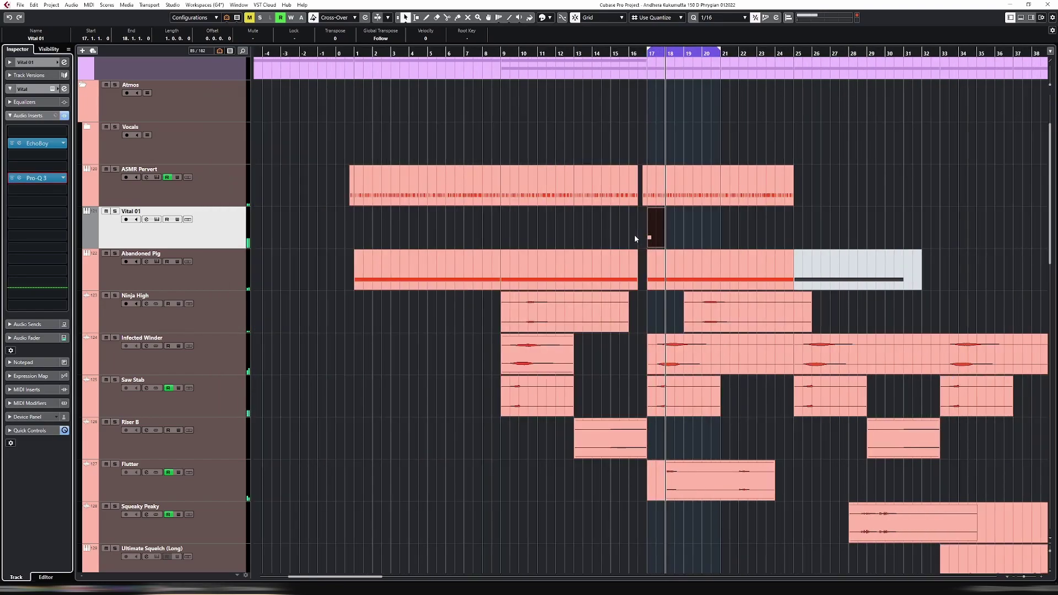
{"action": "key", "text": "ctrl+d"}
{"action": "left_click_drag", "start_coordinate": [679, 234], "coordinate": [733, 223]}
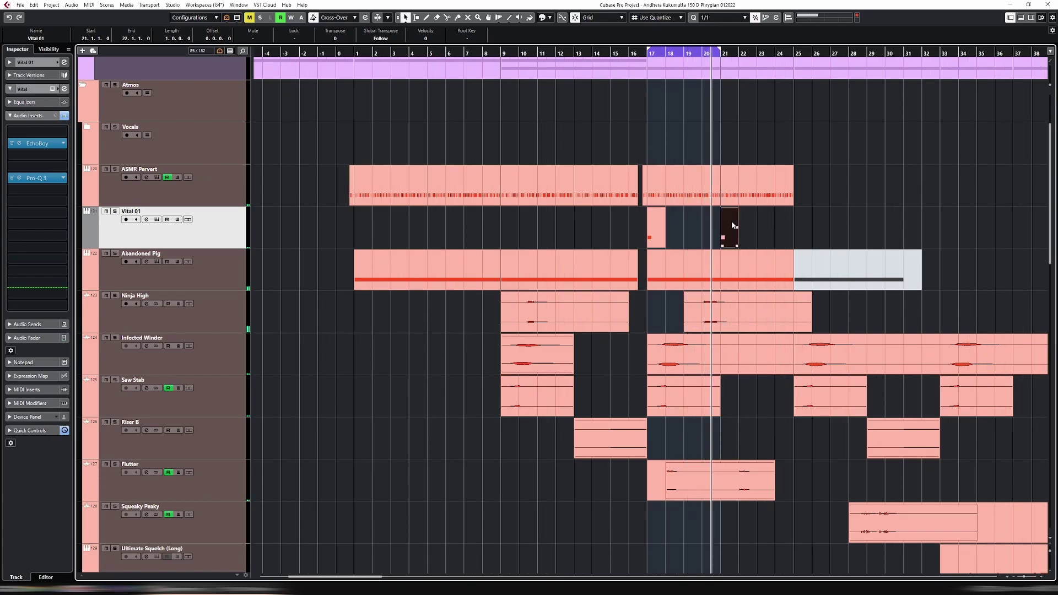
{"action": "left_click", "coordinate": [507, 53]}
{"action": "left_click", "coordinate": [156, 220]}
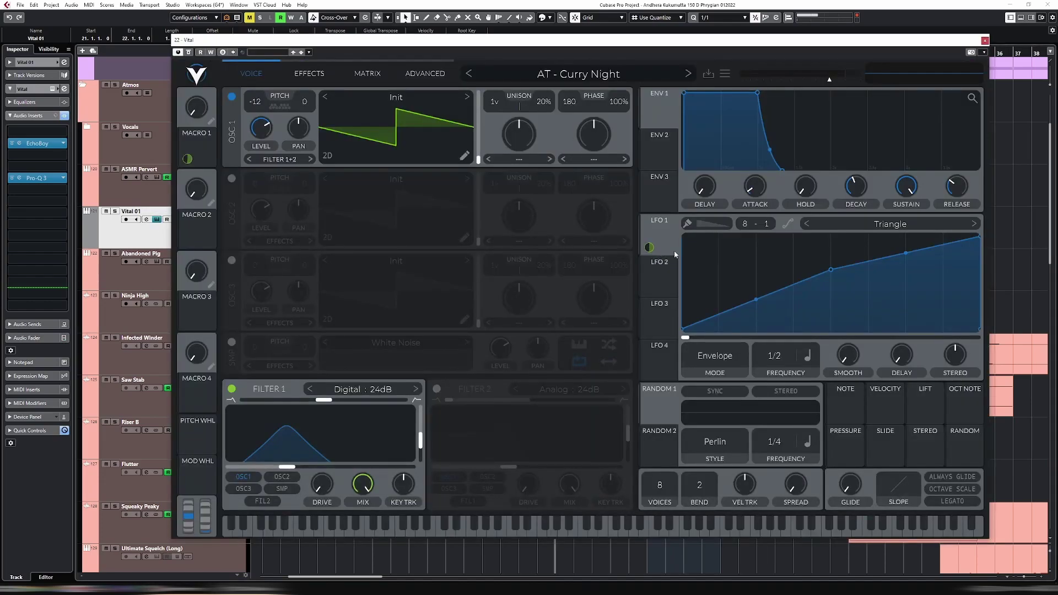
{"action": "left_click", "coordinate": [157, 219]}
Rename the Vital 01 track to 'Curry Night'.
{"action": "double_click", "coordinate": [140, 216]}
{"action": "type", "text": "Currey"}
{"action": "key", "text": "BackSpace"}
{"action": "key", "text": "BackSpace"}
{"action": "type", "text": "y Night"}
{"action": "key", "text": "Return"}
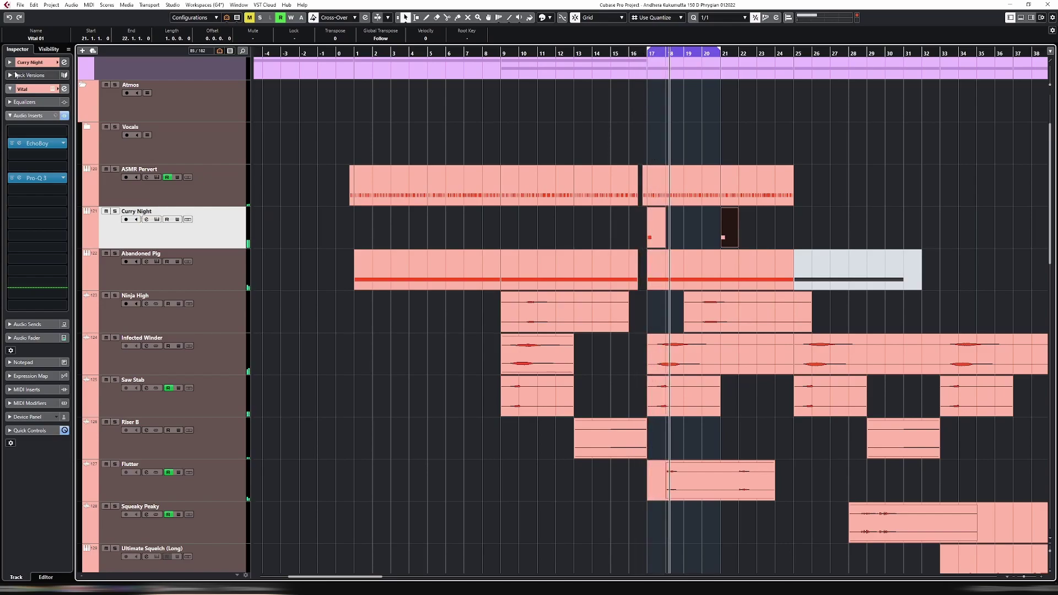
Shorten the loop to roughly bars 17–18.
{"action": "left_click", "coordinate": [26, 62]}
{"action": "left_click", "coordinate": [657, 227]}
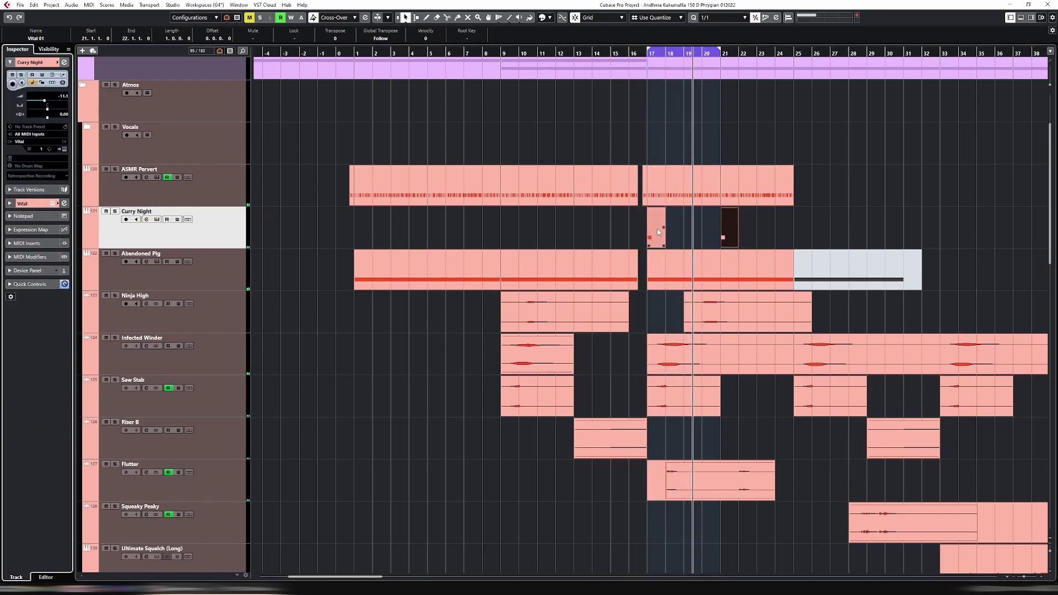
{"action": "left_click", "coordinate": [673, 183]}
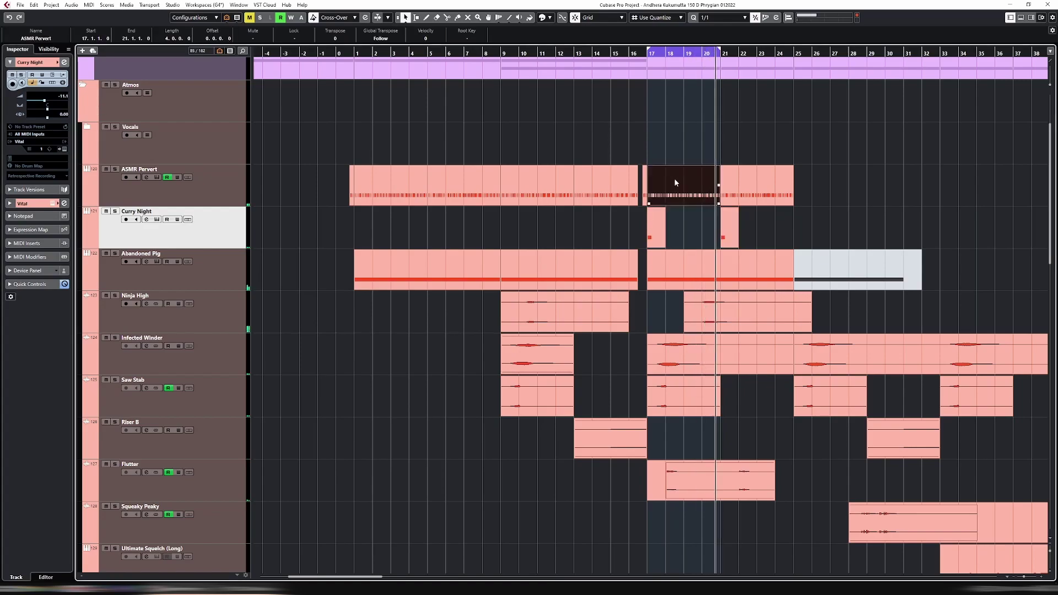
{"action": "left_click_drag", "start_coordinate": [721, 51], "coordinate": [682, 51]}
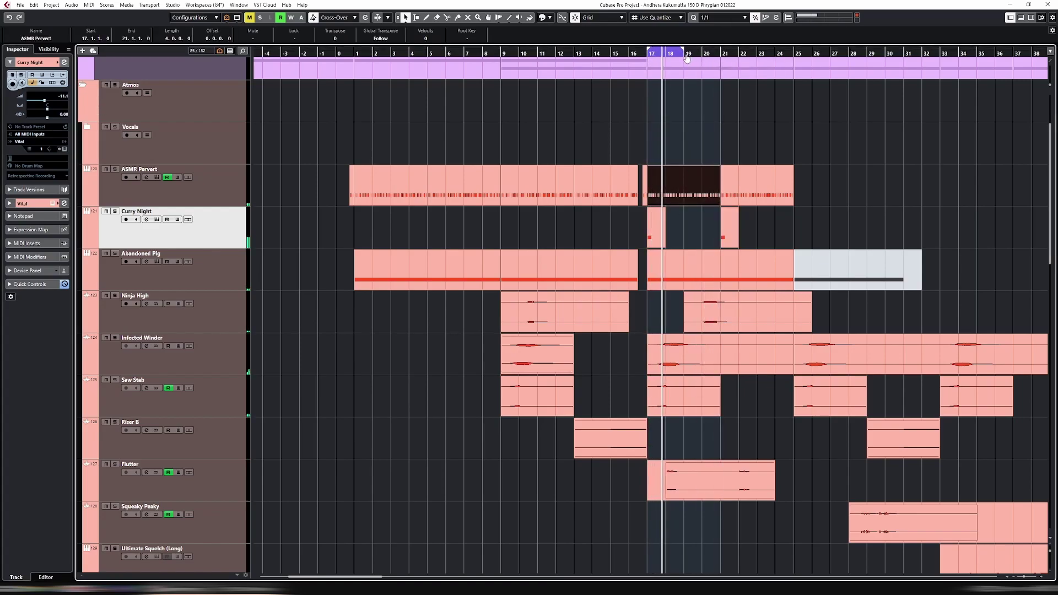
Open the Curry Night channel's EchoBoy insert from the Inspector's insert effects.
{"action": "left_click", "coordinate": [157, 219]}
{"action": "left_click", "coordinate": [158, 219]}
{"action": "left_click", "coordinate": [11, 203]}
{"action": "left_click", "coordinate": [28, 116]}
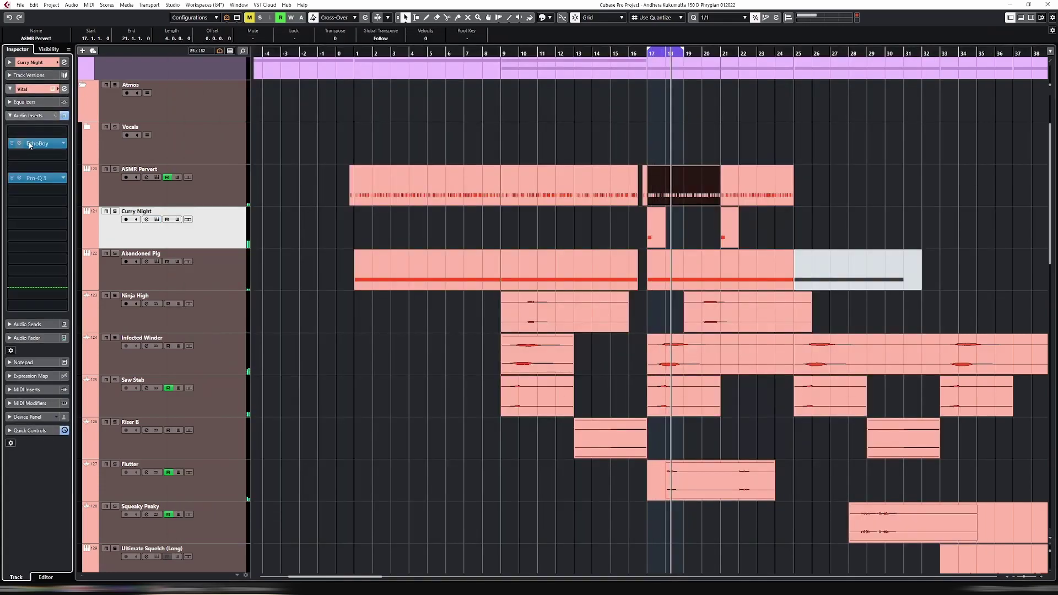
{"action": "left_click", "coordinate": [20, 144]}
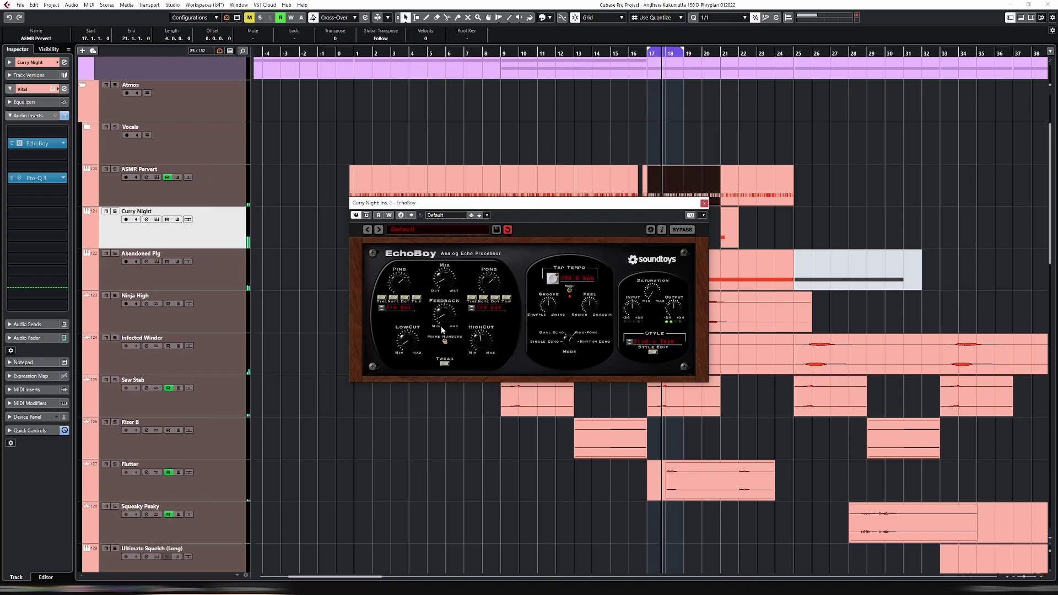
Close the Curry Night EchoBoy window, keeping the echo tweaks.
{"action": "left_click", "coordinate": [704, 204]}
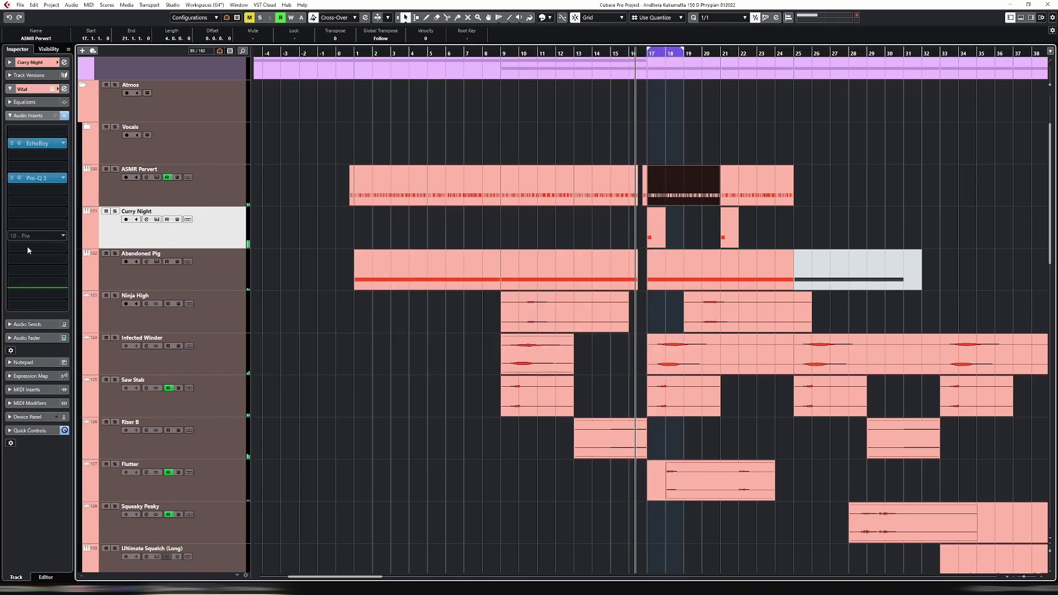
Route Curry Night's send slot 1 to AT - Blackhole at -11.8 dB, then replay from bar 15.
{"action": "left_click", "coordinate": [22, 324]}
{"action": "left_click", "coordinate": [37, 147]}
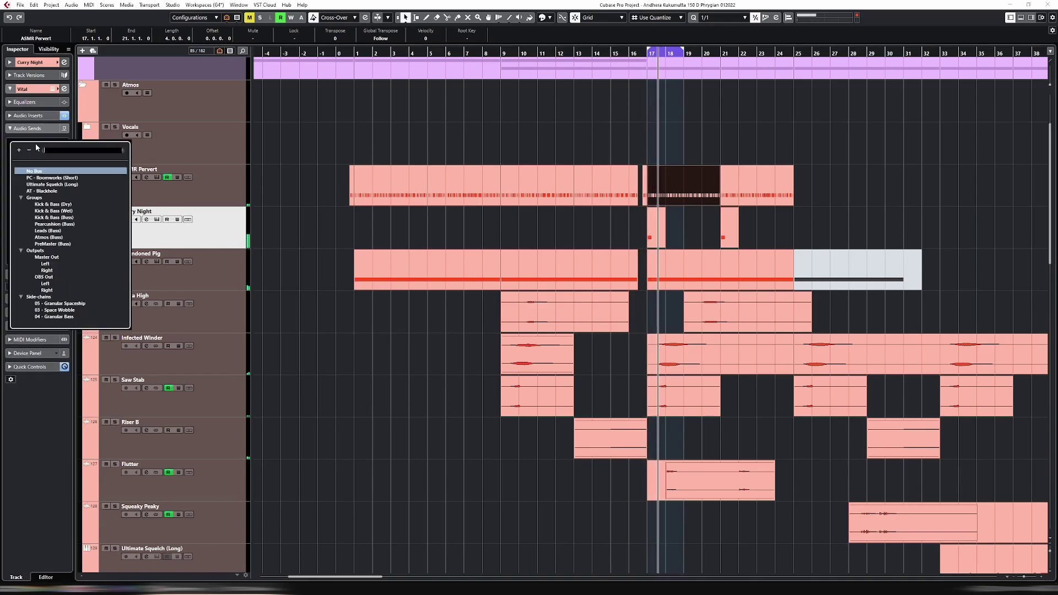
{"action": "left_click", "coordinate": [33, 171]}
{"action": "left_click", "coordinate": [12, 151]}
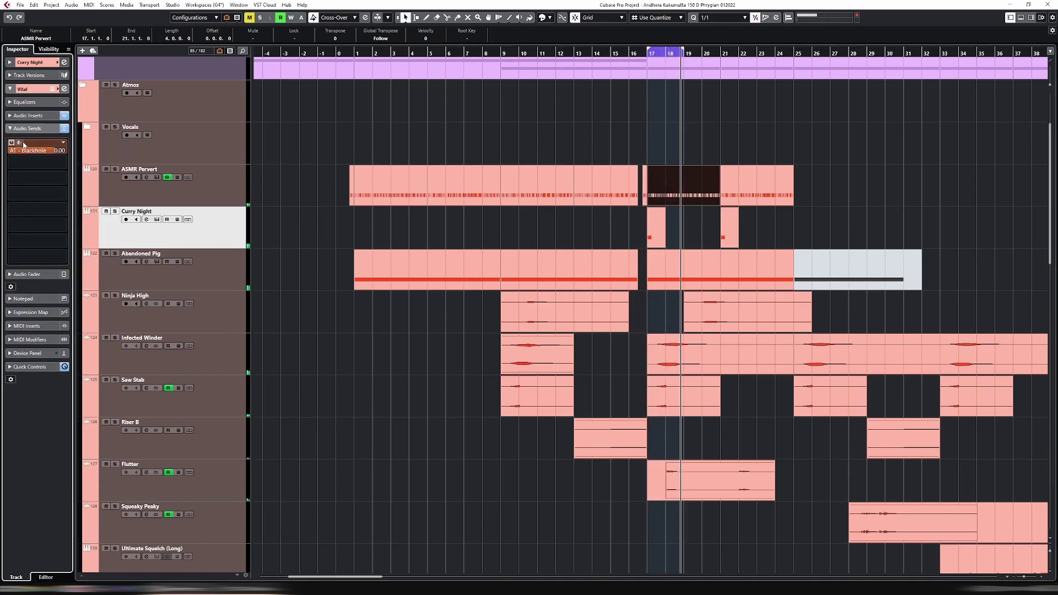
{"action": "left_click_drag", "start_coordinate": [53, 154], "coordinate": [43, 156]}
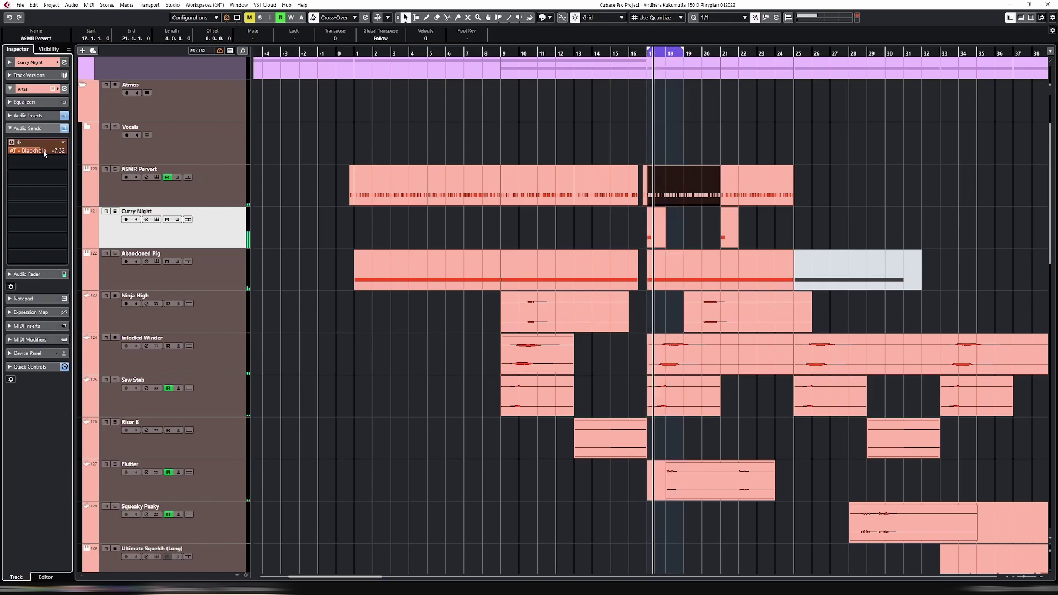
{"action": "left_click_drag", "start_coordinate": [56, 155], "coordinate": [42, 154]}
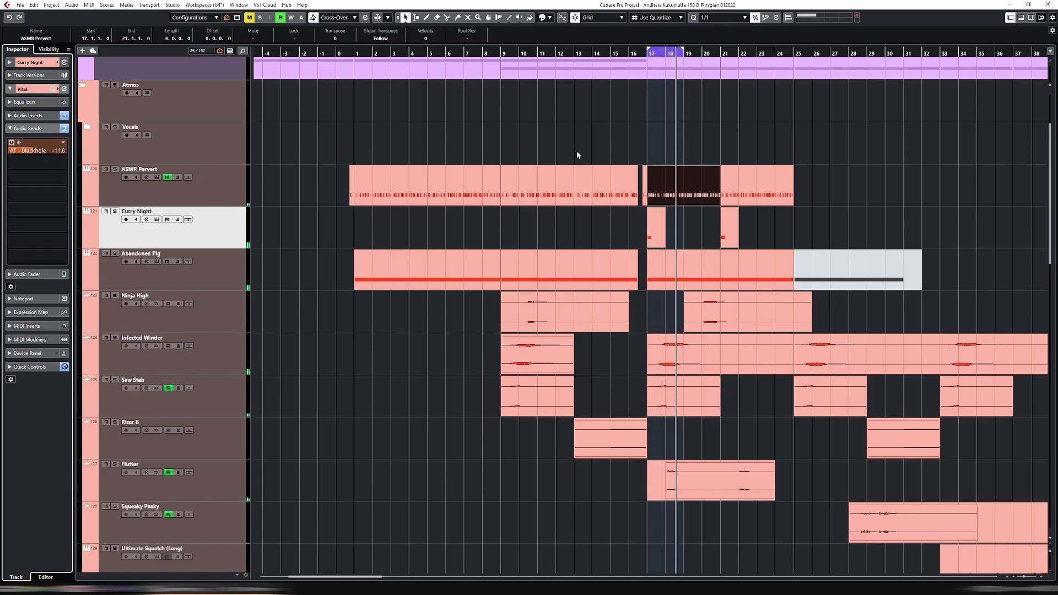
{"action": "left_click", "coordinate": [611, 63]}
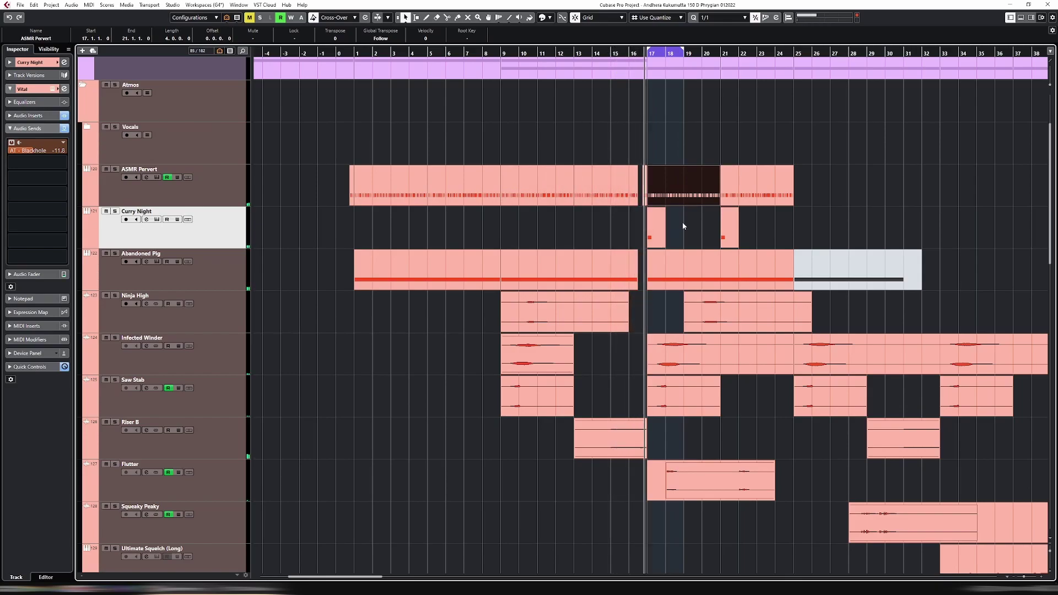
Extend the loop range to bar 35 and try repeating the Curry Night hit, then undo it.
{"action": "left_click_drag", "start_coordinate": [683, 50], "coordinate": [789, 65]}
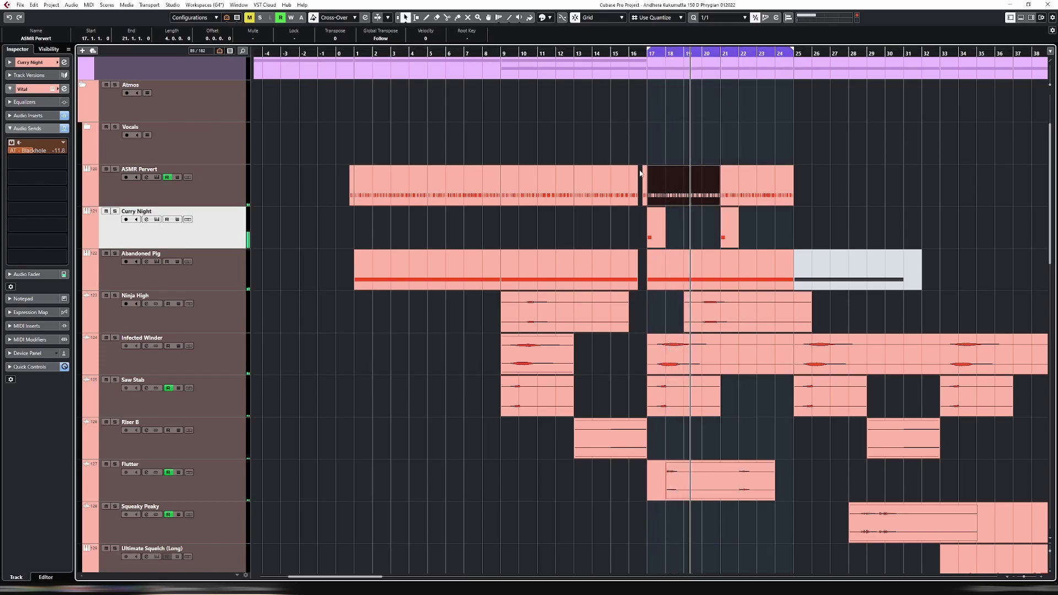
{"action": "key", "text": "g"}
{"action": "key", "text": "g"}
{"action": "key", "text": "g"}
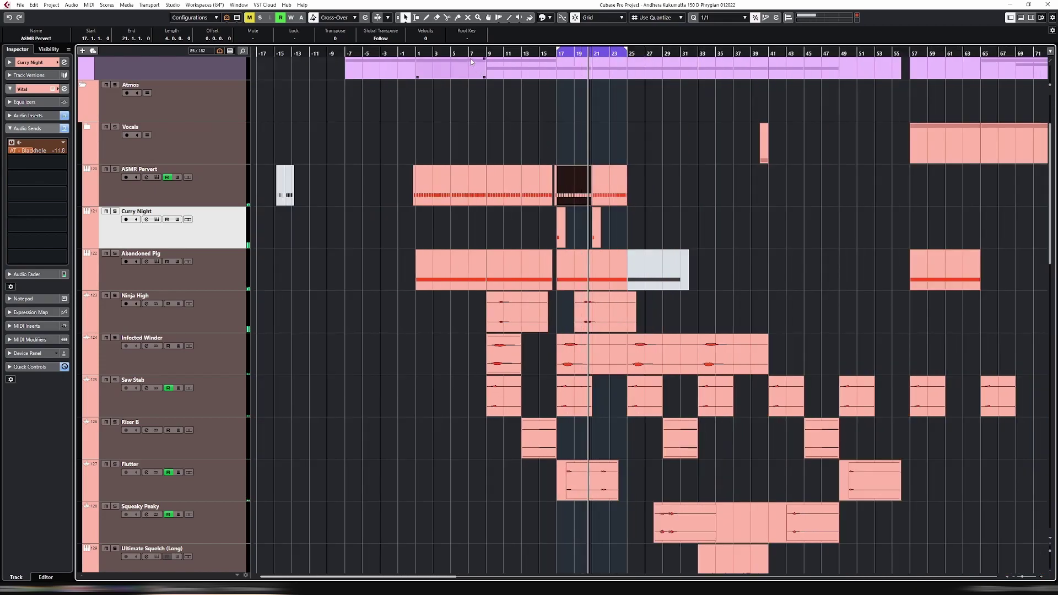
{"action": "left_click_drag", "start_coordinate": [626, 51], "coordinate": [760, 54]}
{"action": "left_click", "coordinate": [598, 229]}
{"action": "key", "text": "ctrl+d"}
{"action": "left_click_drag", "start_coordinate": [608, 228], "coordinate": [636, 230], "text": "alt"}
{"action": "key", "text": "ctrl+z"}
{"action": "key", "text": "ctrl+z"}
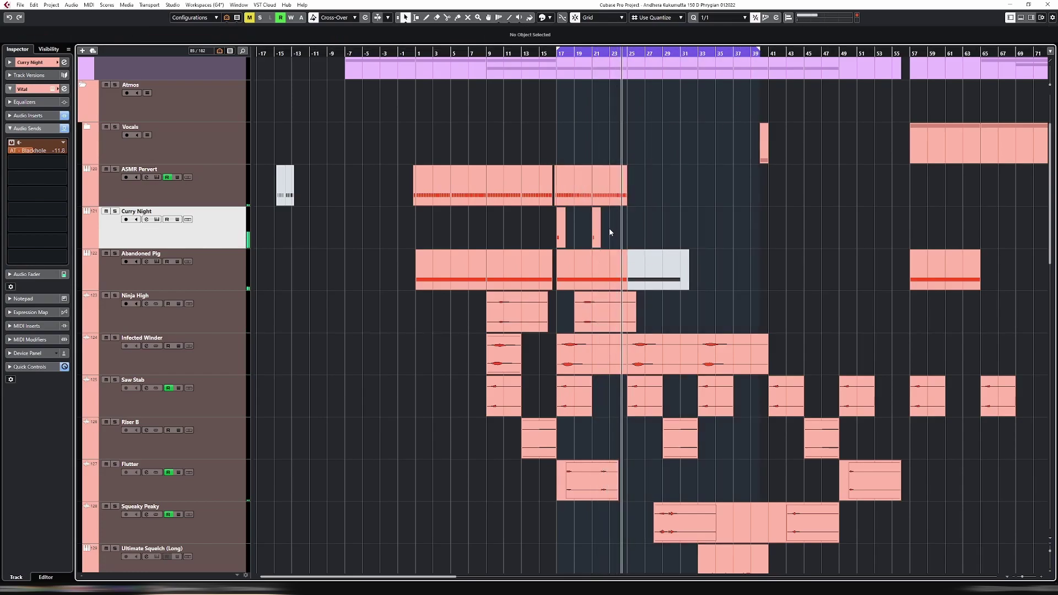
Move the Curry Night hit to bar 25, then back to around bar 9, auditioning each spot.
{"action": "left_click", "coordinate": [597, 227]}
{"action": "left_click_drag", "start_coordinate": [597, 227], "coordinate": [635, 216]}
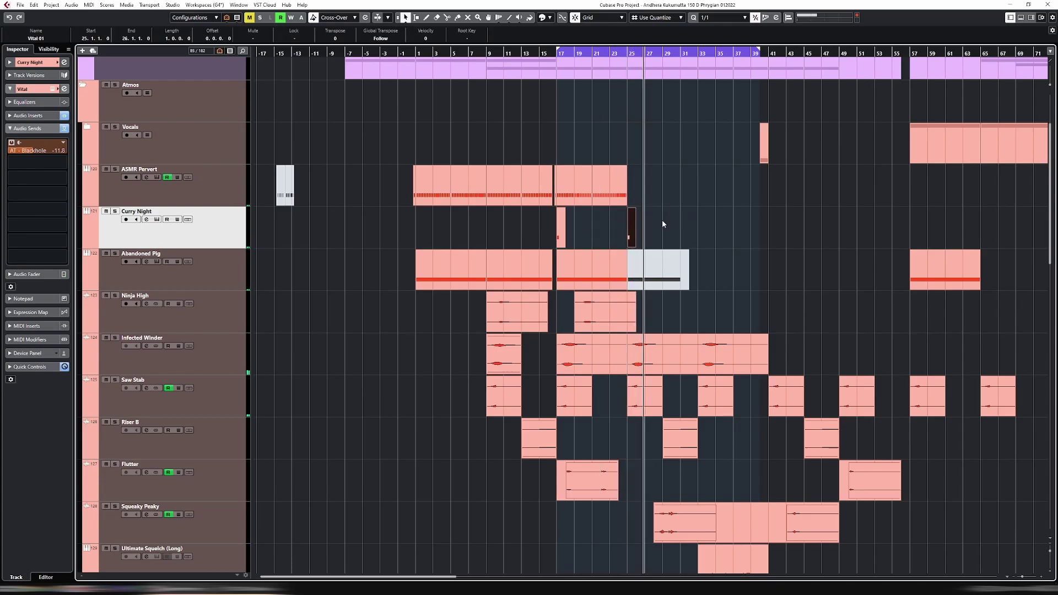
{"action": "left_click", "coordinate": [662, 220]}
{"action": "left_click", "coordinate": [608, 53]}
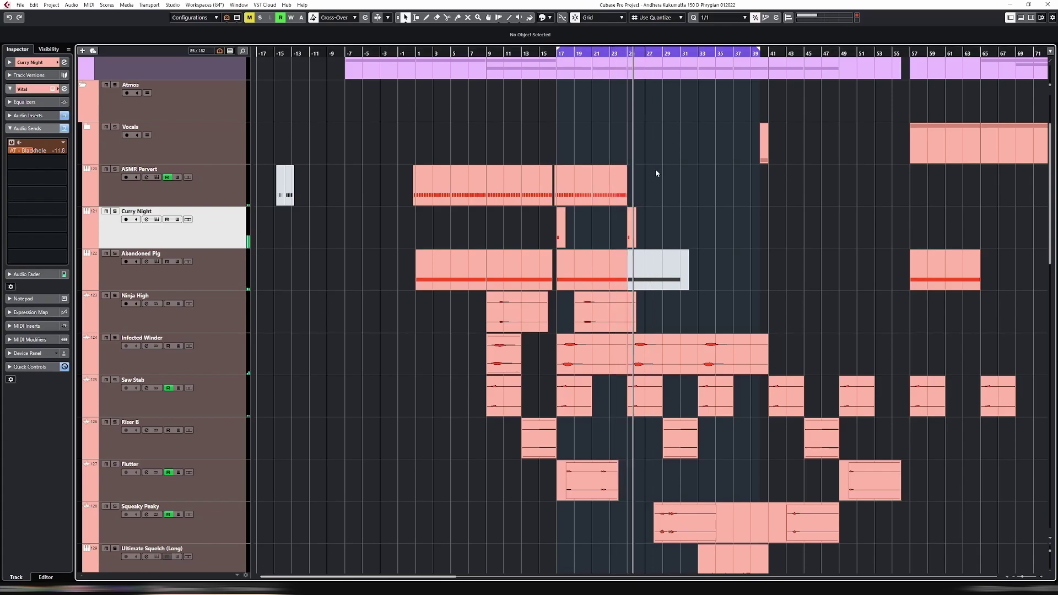
{"action": "left_click_drag", "start_coordinate": [632, 227], "coordinate": [489, 225]}
{"action": "left_click", "coordinate": [478, 54]}
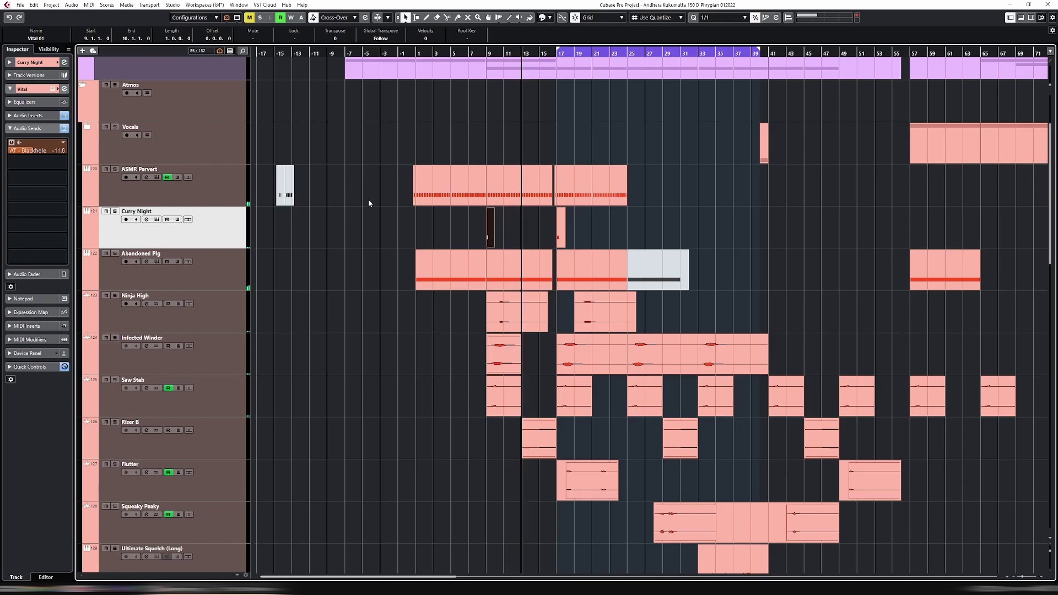
Loop the ASMR Pervert parts in bars 1–9, then select only the bar 1–5 part.
{"action": "left_click", "coordinate": [470, 184]}
{"action": "key", "text": "p"}
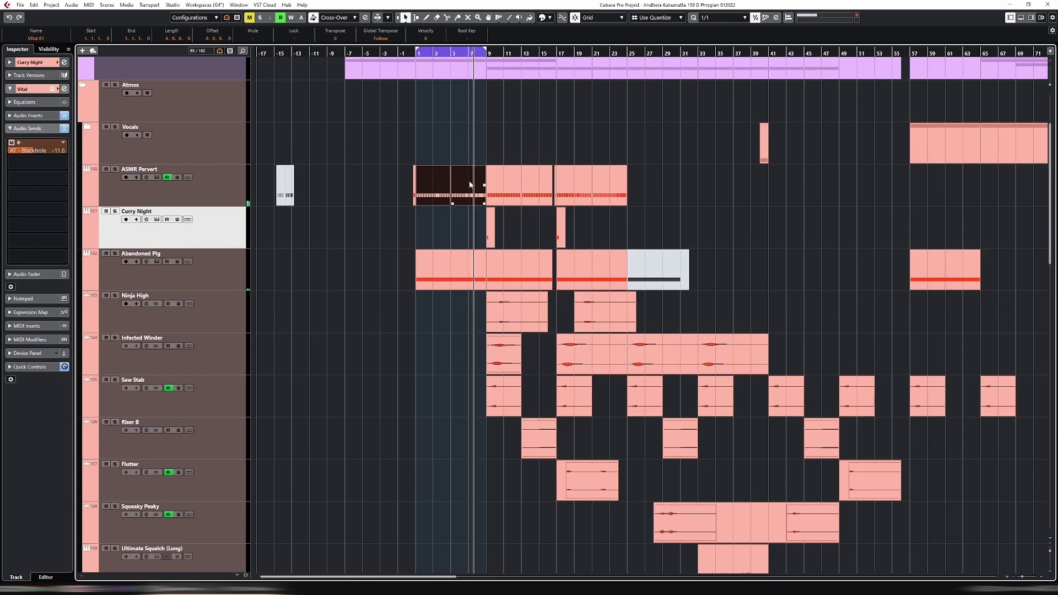
{"action": "left_click", "coordinate": [442, 166]}
Loop bars 1–5, duplicate Curry Night, move the copy's hit to bar 3 and open its Vital.
{"action": "key", "text": "p"}
{"action": "right_click", "coordinate": [214, 221]}
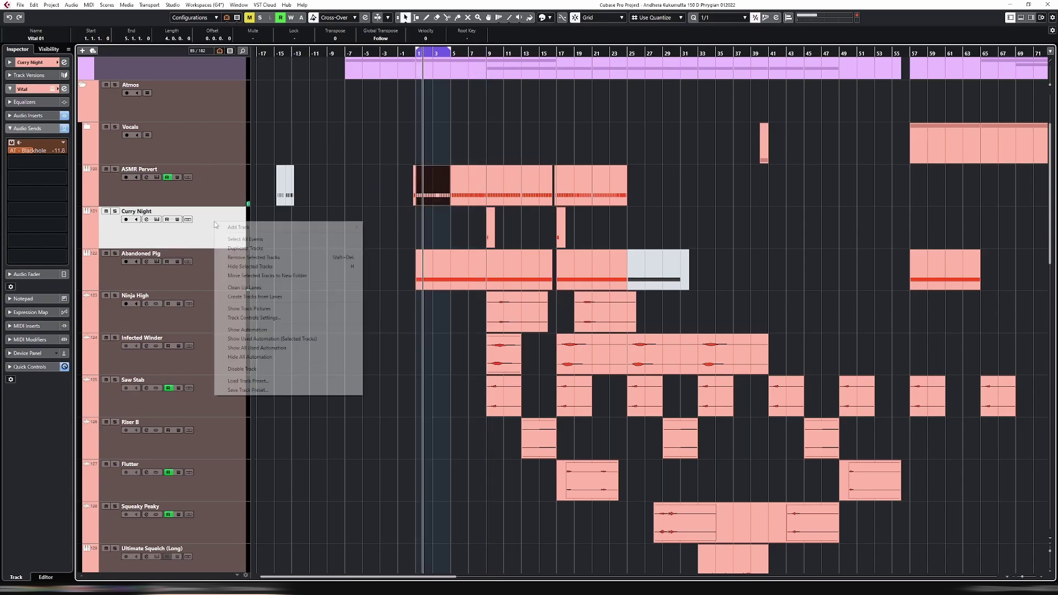
{"action": "left_click", "coordinate": [246, 250]}
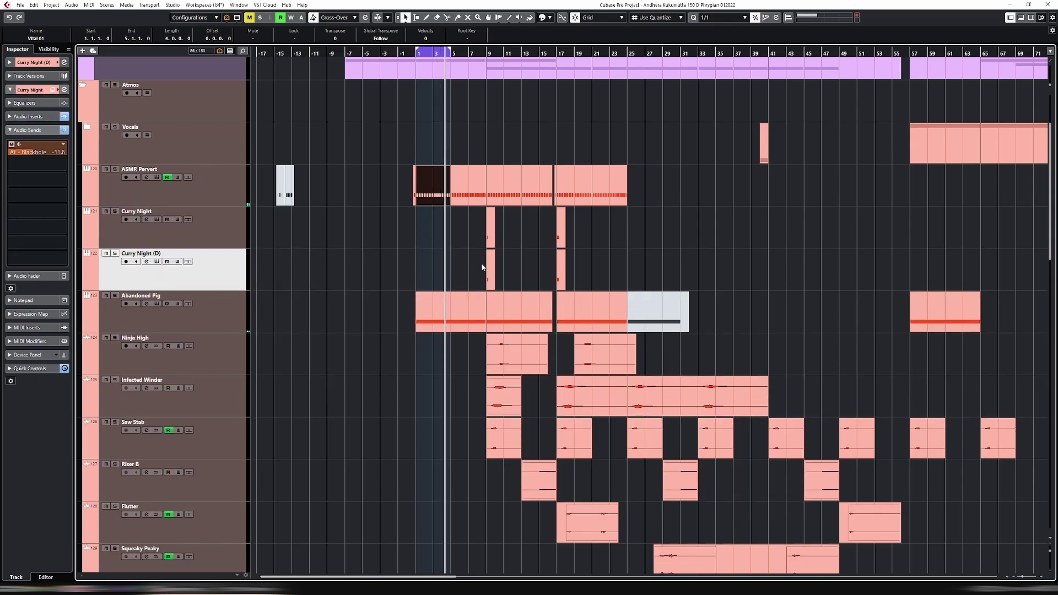
{"action": "left_click_drag", "start_coordinate": [483, 268], "coordinate": [429, 266]}
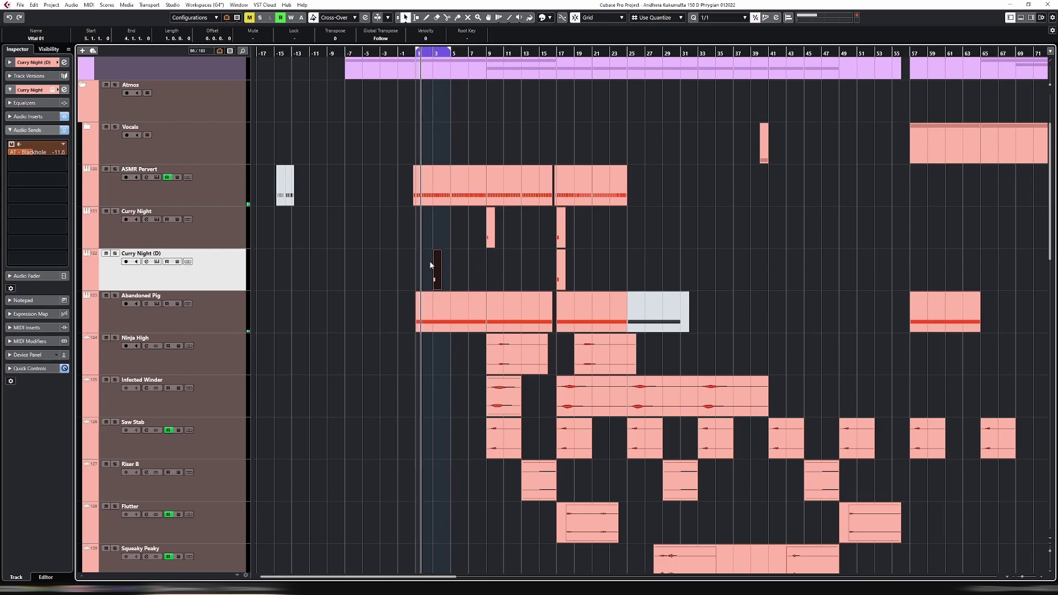
{"action": "key", "text": "space"}
{"action": "left_click", "coordinate": [157, 262]}
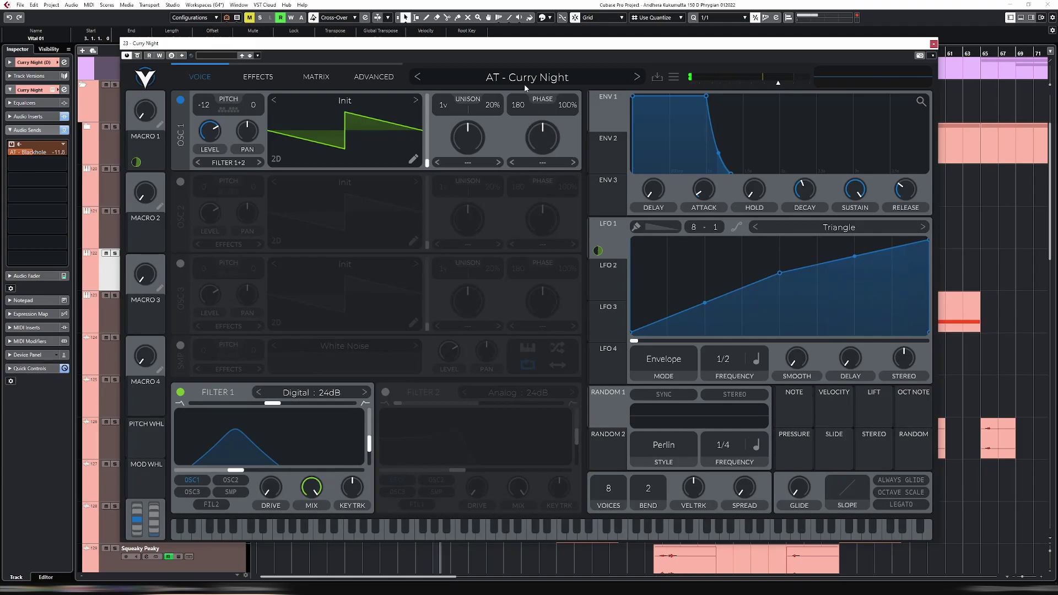
Show Vital's adrenakrohm presets and load AT - Air Lock, briefly checking the channel settings.
{"action": "left_click", "coordinate": [524, 81]}
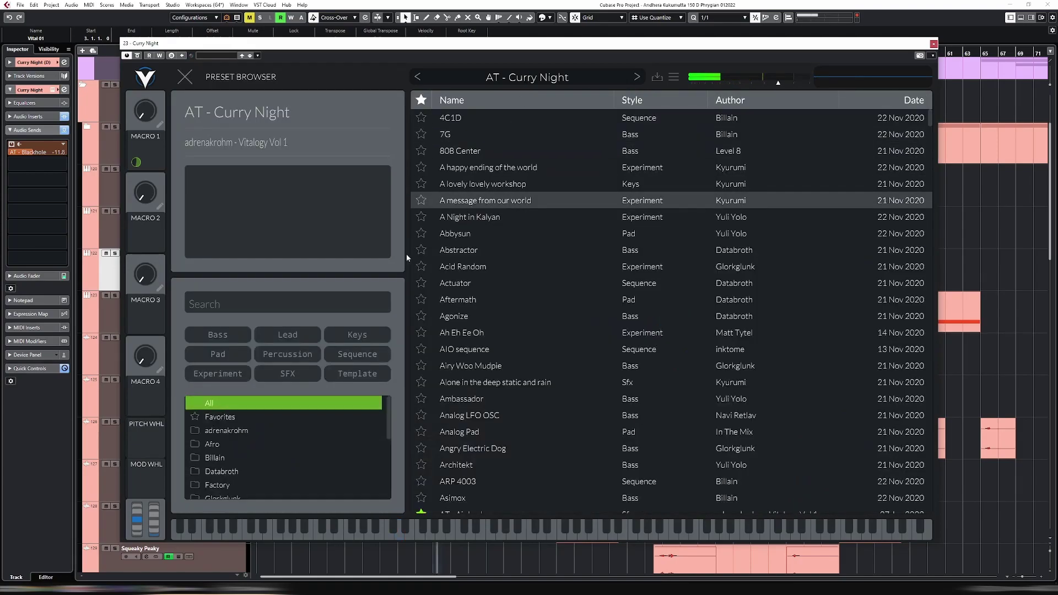
{"action": "left_click", "coordinate": [269, 416]}
{"action": "left_click", "coordinate": [277, 429]}
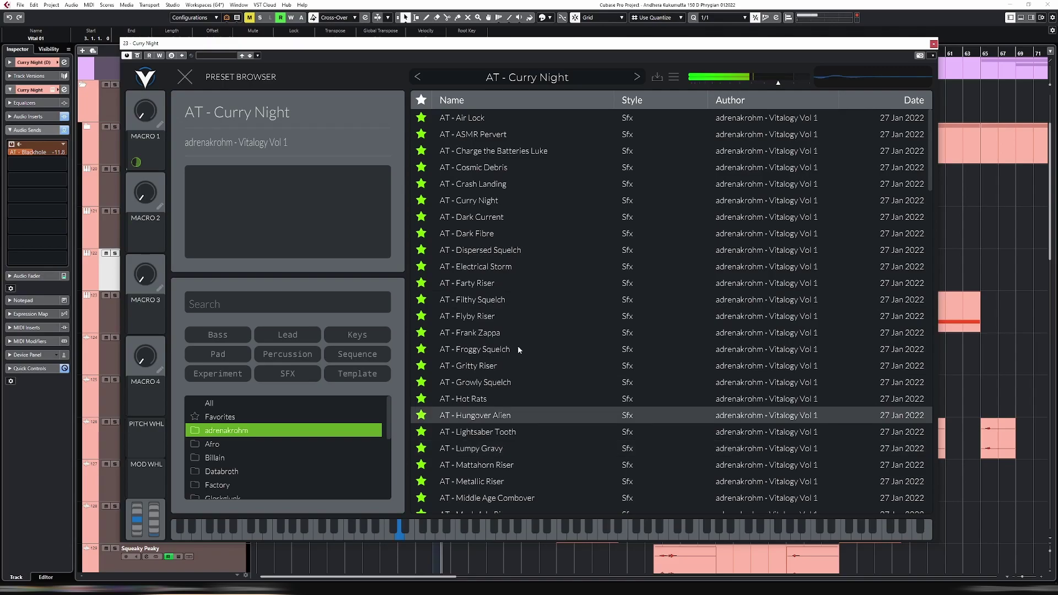
{"action": "left_click", "coordinate": [485, 120]}
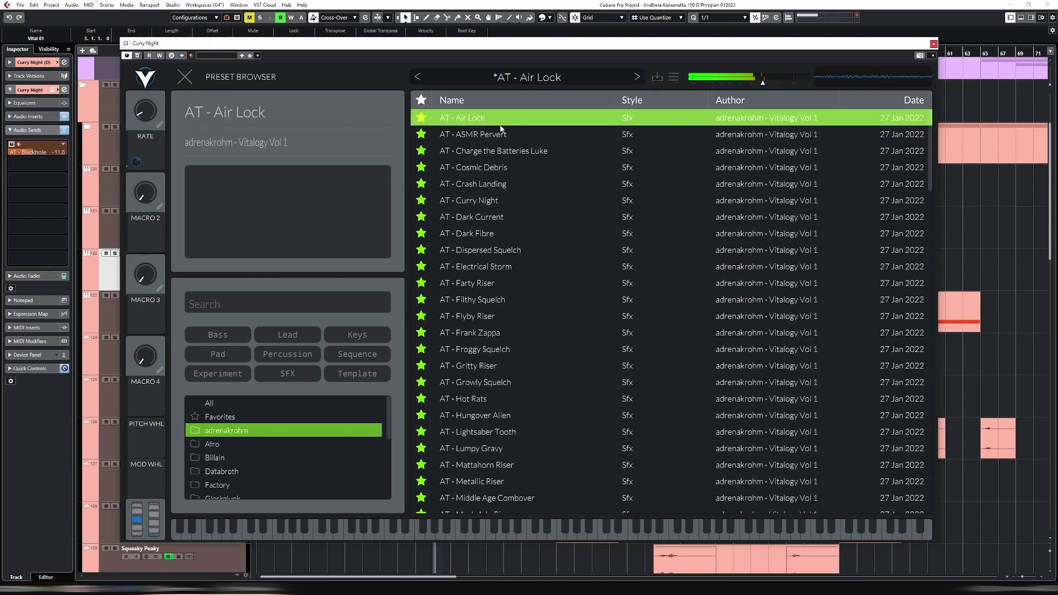
{"action": "left_click", "coordinate": [11, 63]}
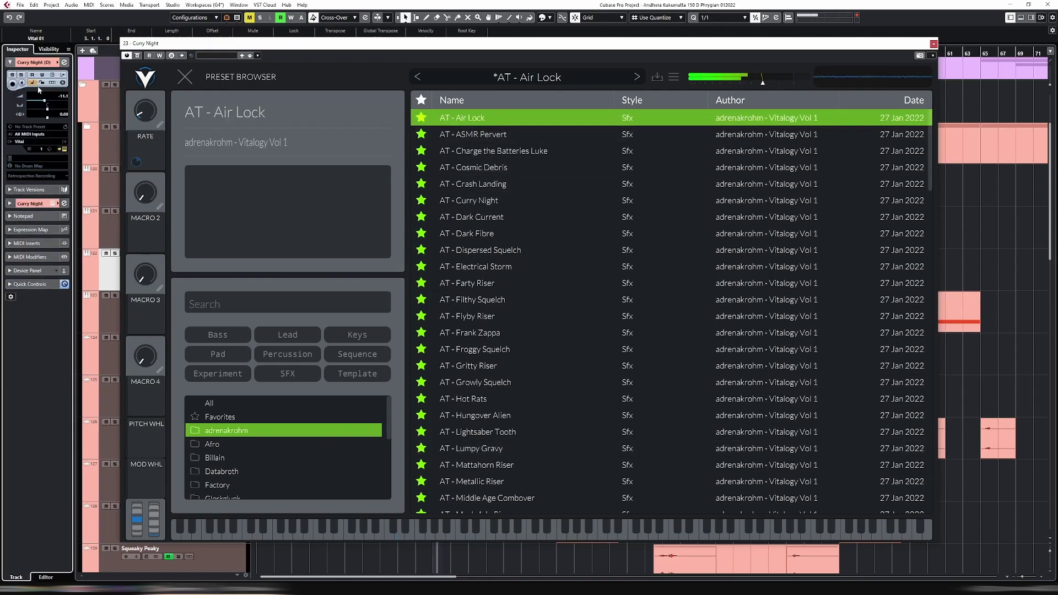
{"action": "key", "text": "e"}
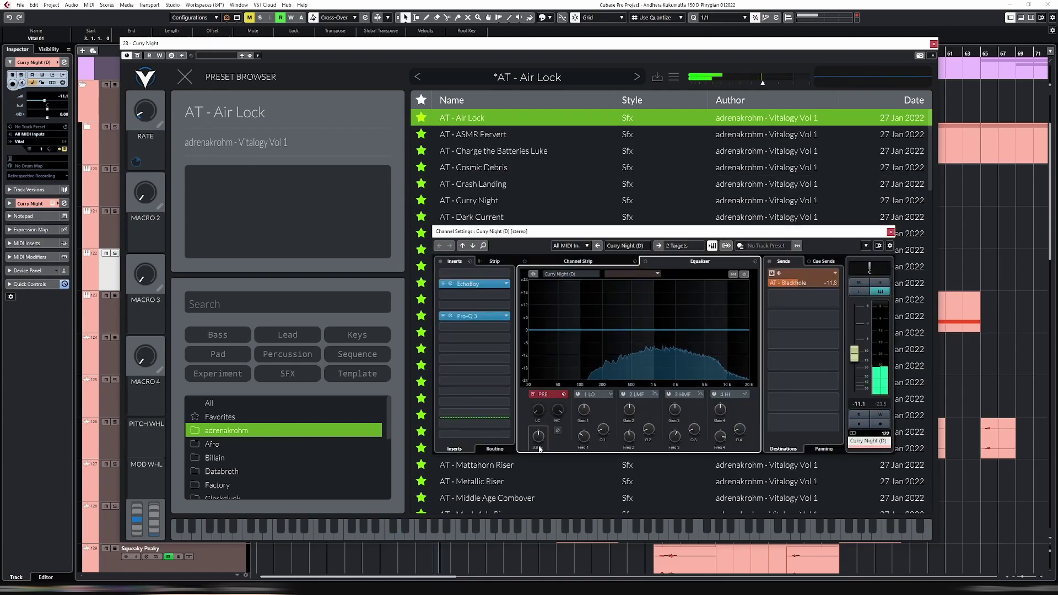
{"action": "left_click", "coordinate": [891, 231]}
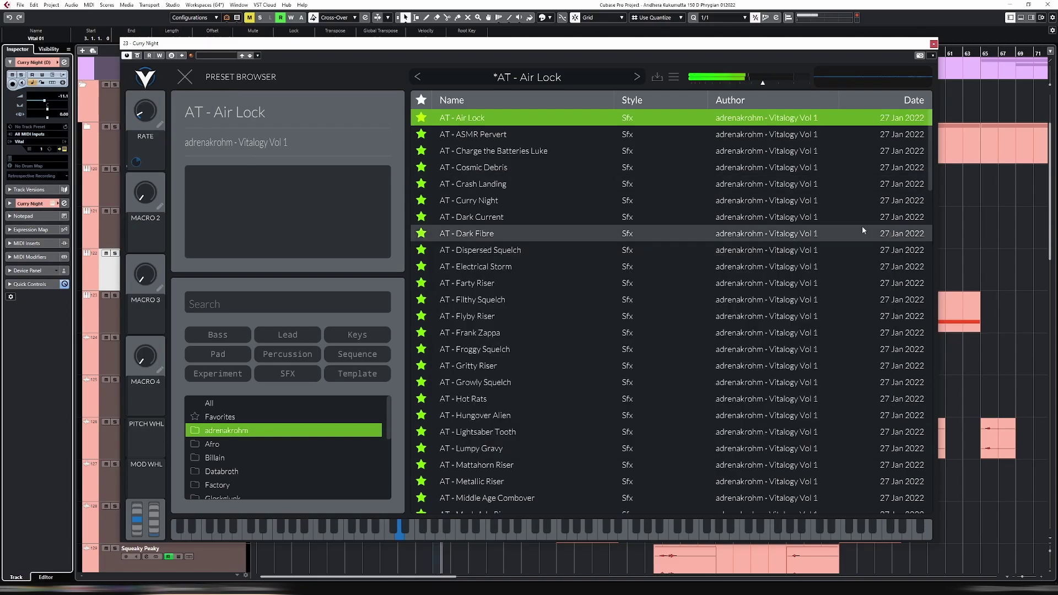
Audition AT - Charge the Batteries Luke, Cosmic Debris, Dispersed Squelch, Froggy Squelch and Gritty Riser.
{"action": "left_click", "coordinate": [488, 149]}
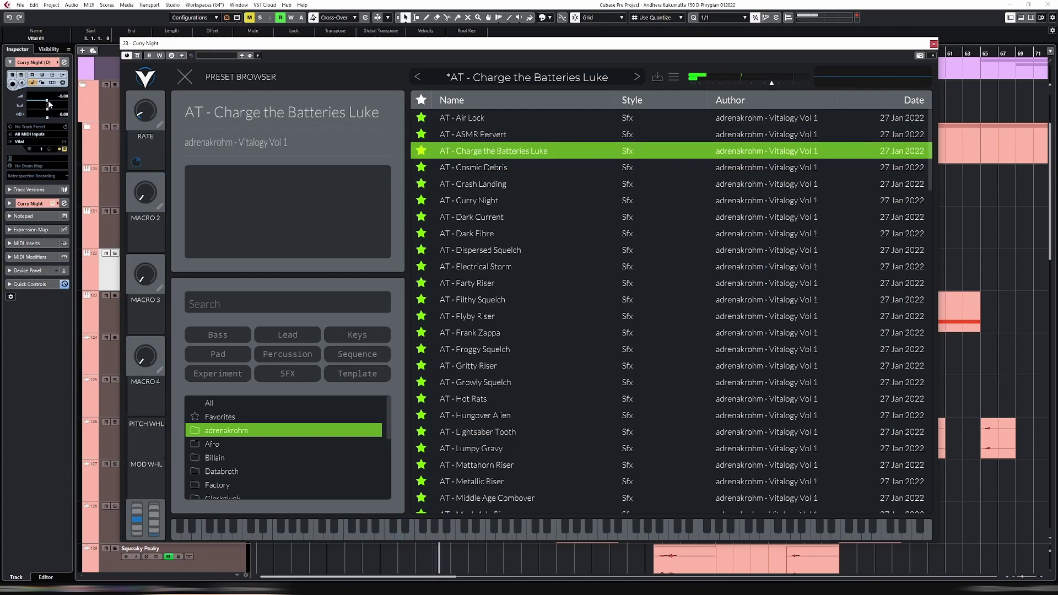
{"action": "left_click", "coordinate": [502, 167]}
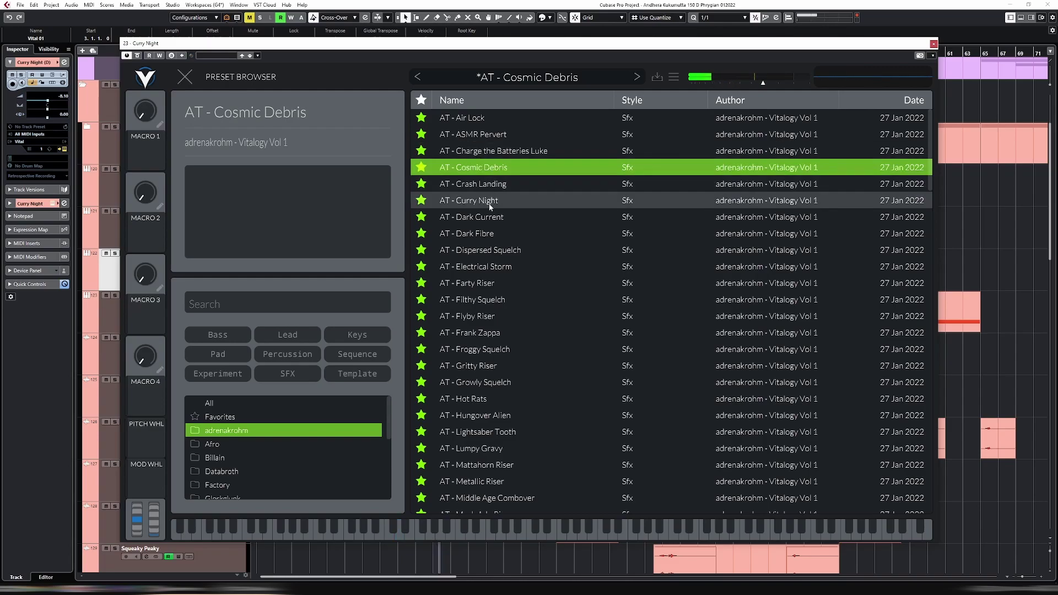
{"action": "left_click", "coordinate": [499, 249]}
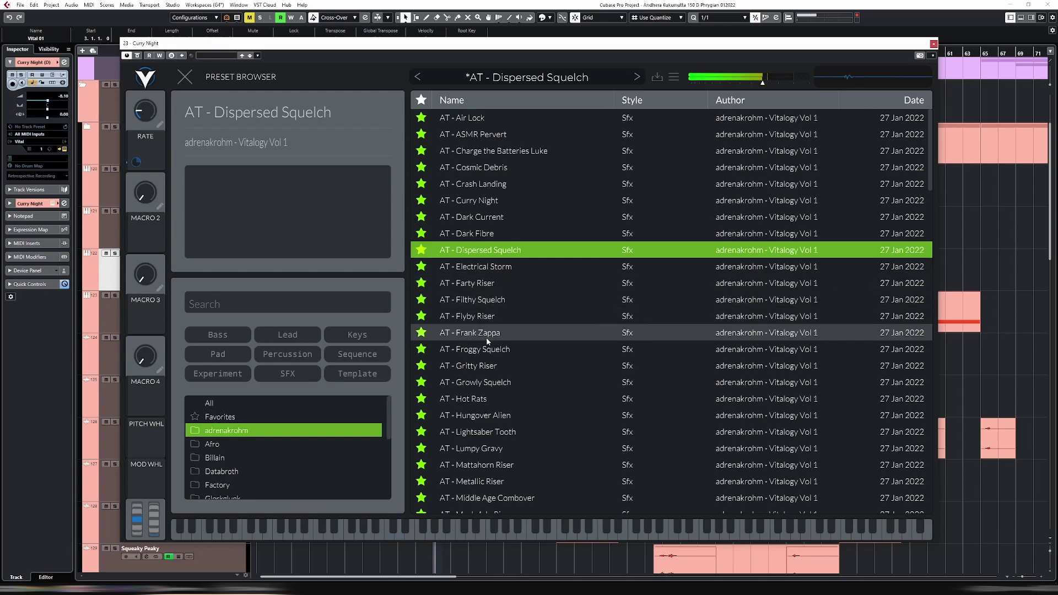
{"action": "left_click", "coordinate": [487, 353]}
{"action": "scroll", "coordinate": [508, 300], "scroll_direction": "down", "scroll_amount": 1}
{"action": "key", "text": "Down"}
{"action": "scroll", "coordinate": [503, 316], "scroll_direction": "down", "scroll_amount": 3}
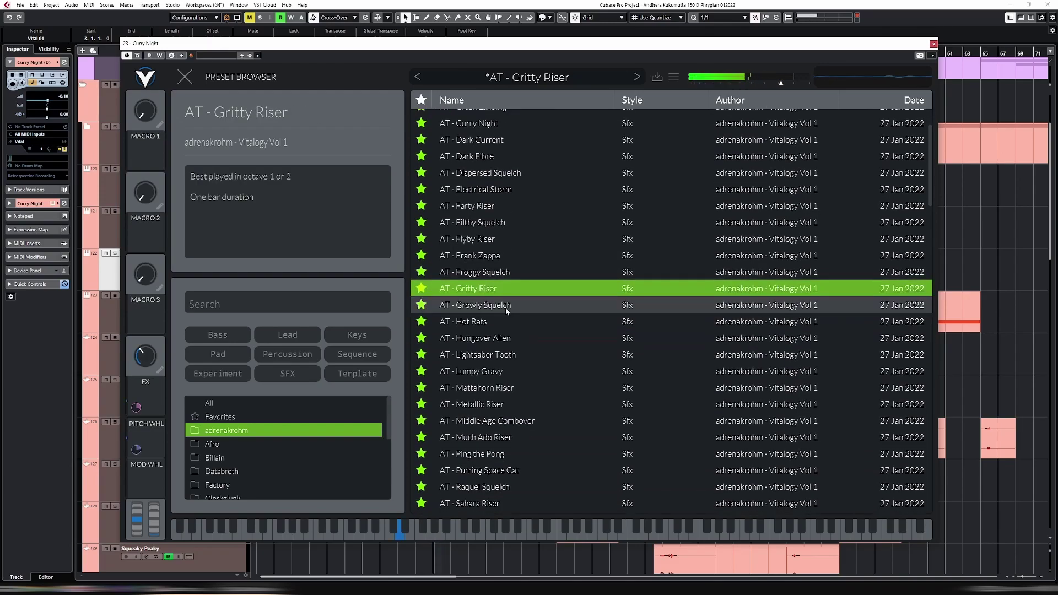
Audition AT - Hungover Alien, Ping the Pong, Still Out There and Walk the Bell.
{"action": "left_click", "coordinate": [502, 338]}
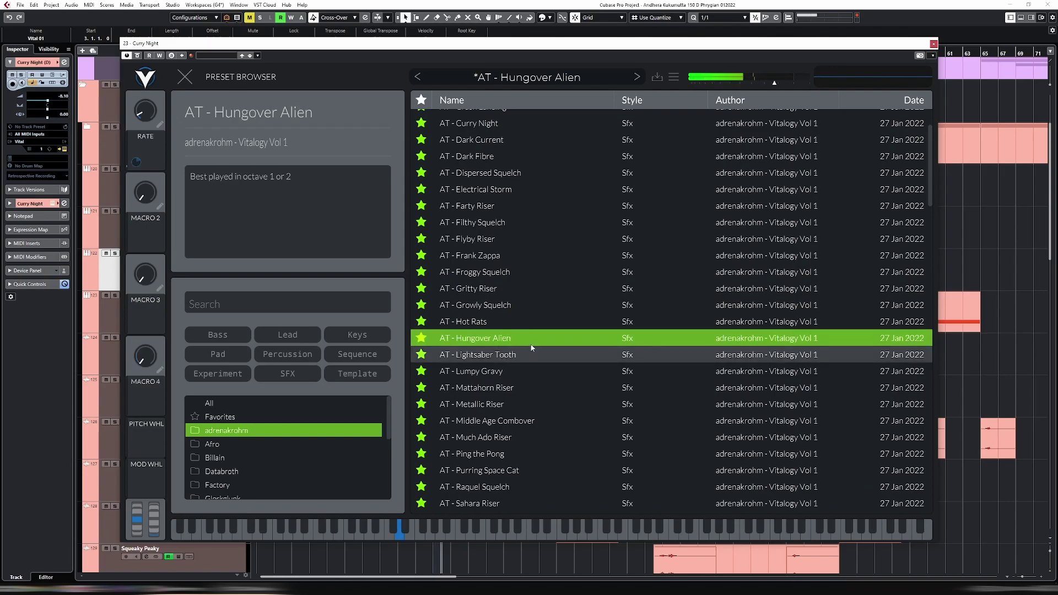
{"action": "scroll", "coordinate": [528, 346], "scroll_direction": "down", "scroll_amount": 5}
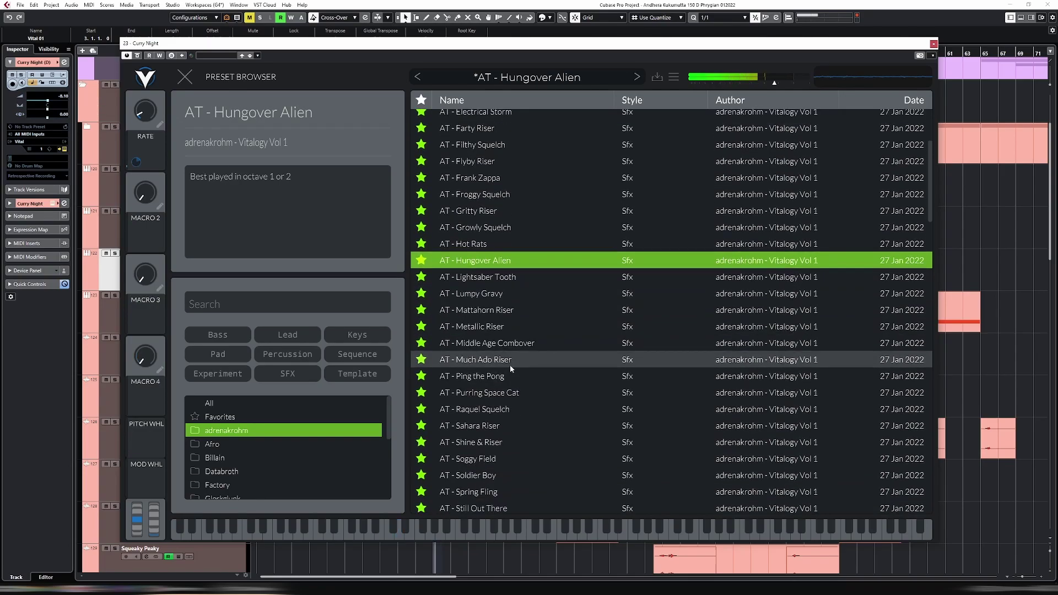
{"action": "scroll", "coordinate": [512, 386], "scroll_direction": "down", "scroll_amount": 2}
{"action": "left_click", "coordinate": [492, 340]}
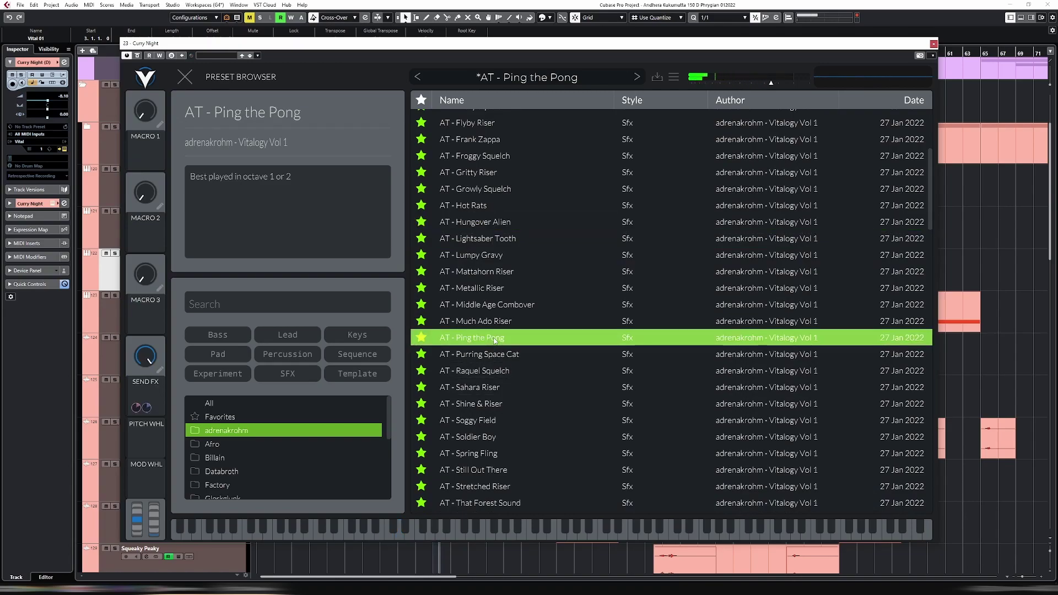
{"action": "scroll", "coordinate": [495, 340], "scroll_direction": "down", "scroll_amount": 5}
{"action": "left_click", "coordinate": [494, 392]}
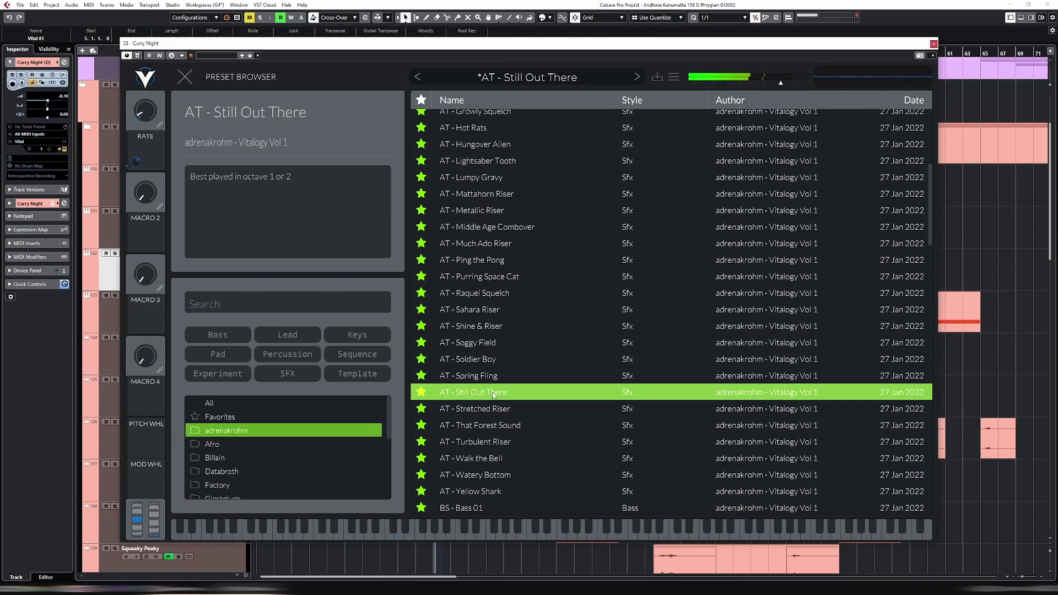
{"action": "left_click", "coordinate": [512, 458]}
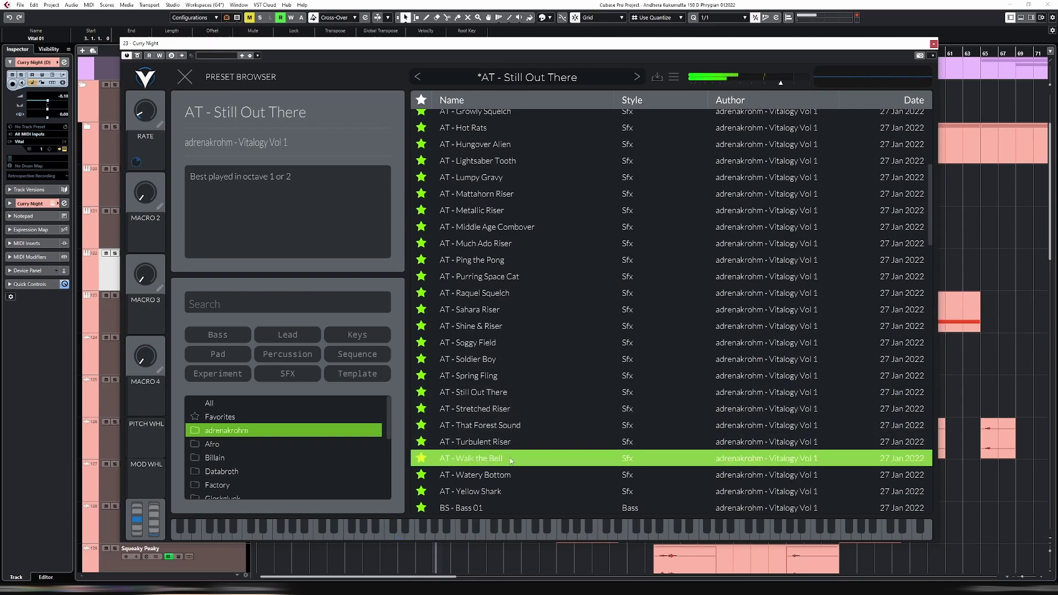
{"action": "scroll", "coordinate": [505, 412], "scroll_direction": "up", "scroll_amount": 5}
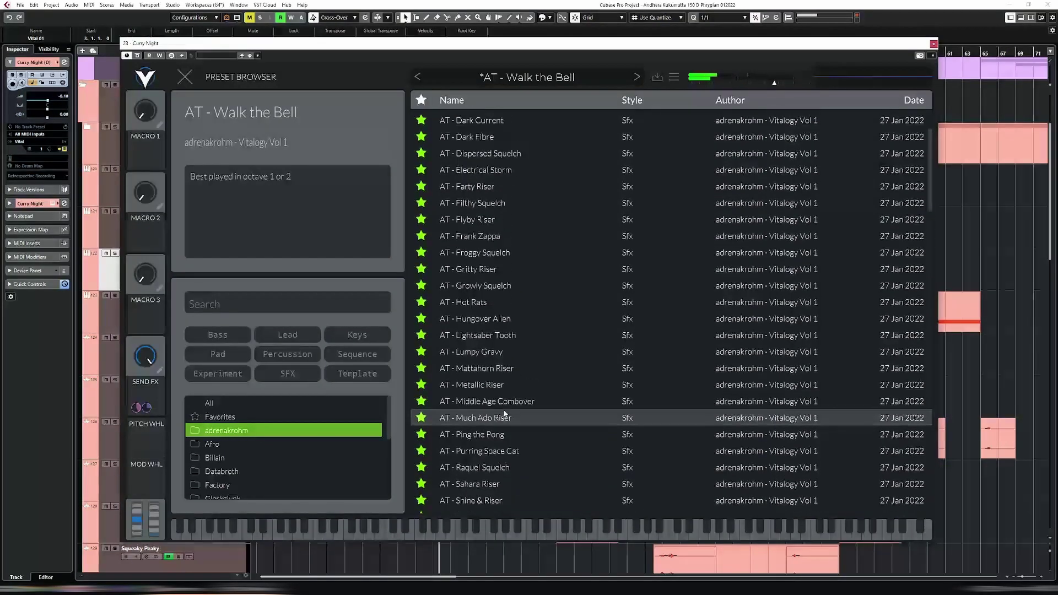
Load AT - Cosmic Debris and close the Vital window.
{"action": "left_click", "coordinate": [490, 168]}
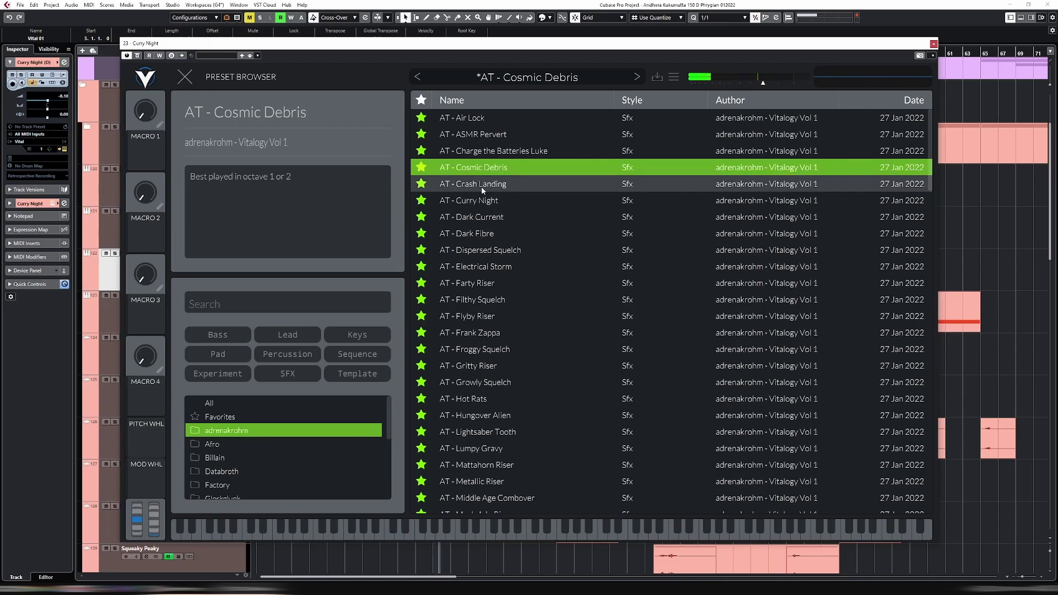
{"action": "left_click", "coordinate": [184, 77]}
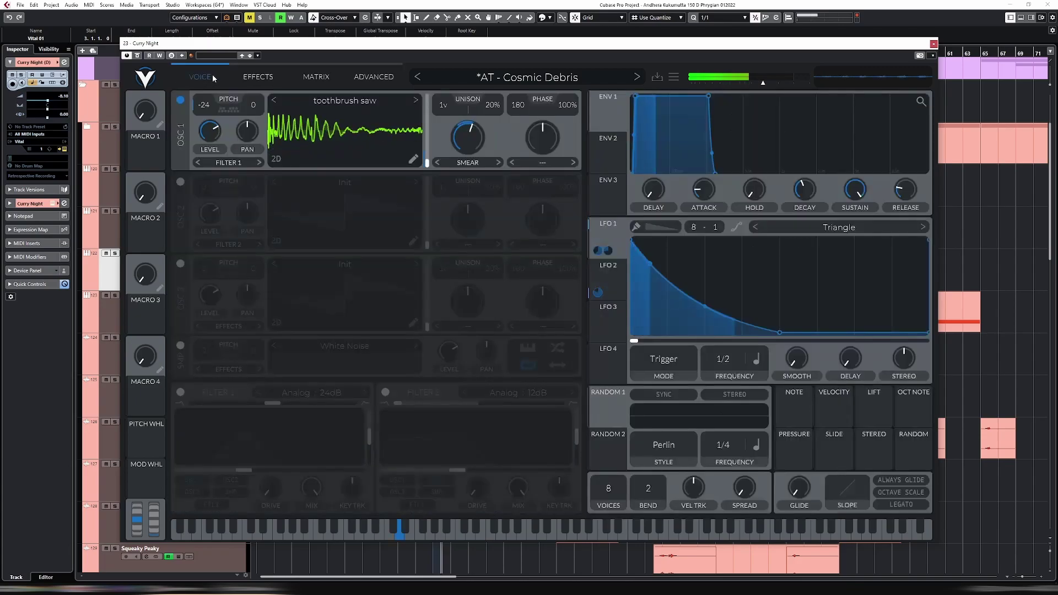
{"action": "left_click", "coordinate": [933, 44]}
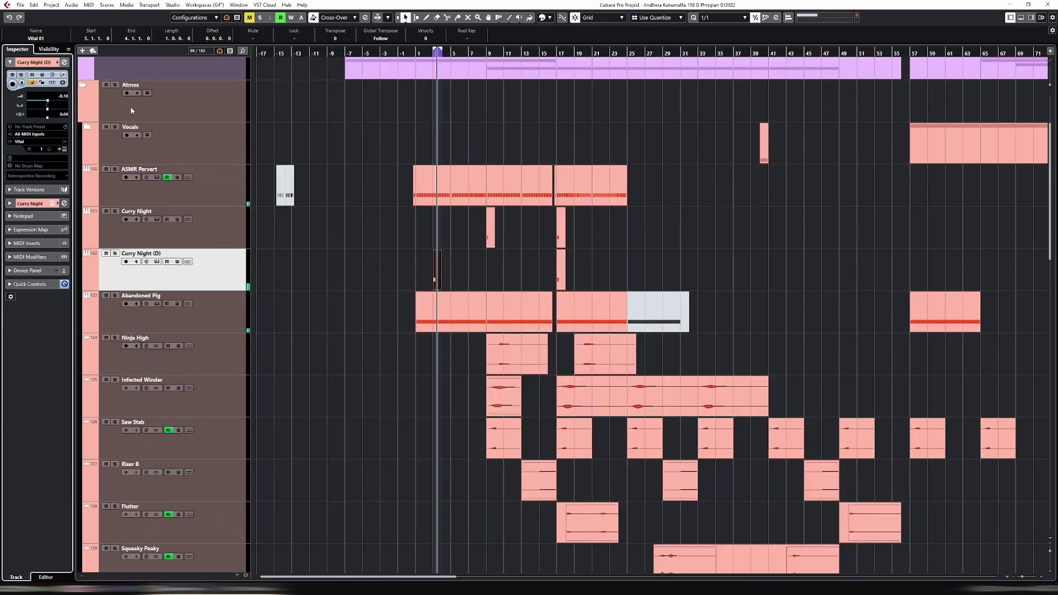
Lower Curry Night (D)'s volume in Channel Settings and set a loop range from bar 3 onward.
{"action": "left_click", "coordinate": [146, 262]}
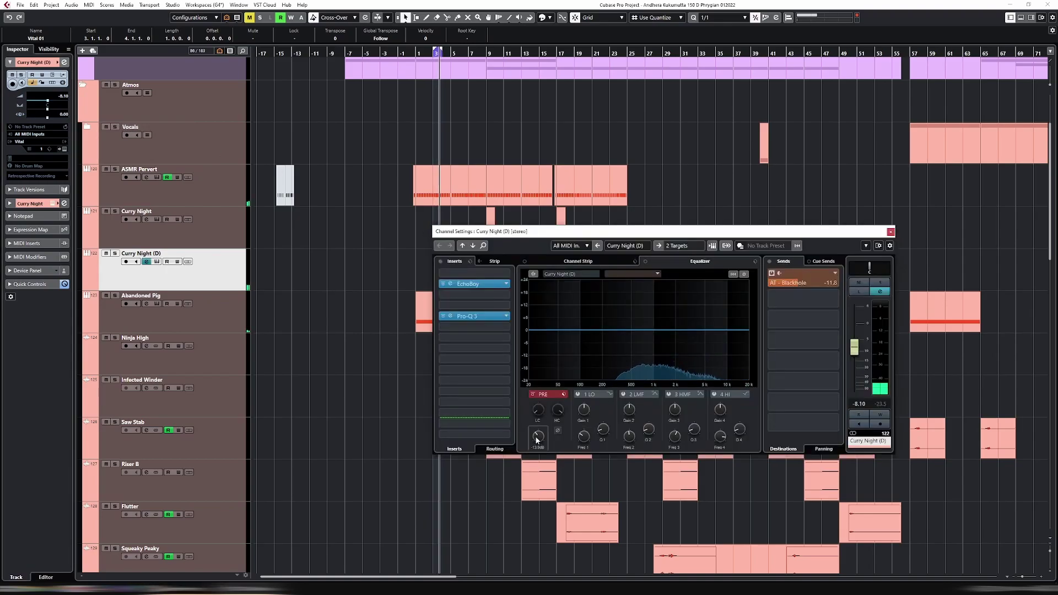
{"action": "scroll", "coordinate": [48, 96], "scroll_direction": "down", "scroll_amount": 3}
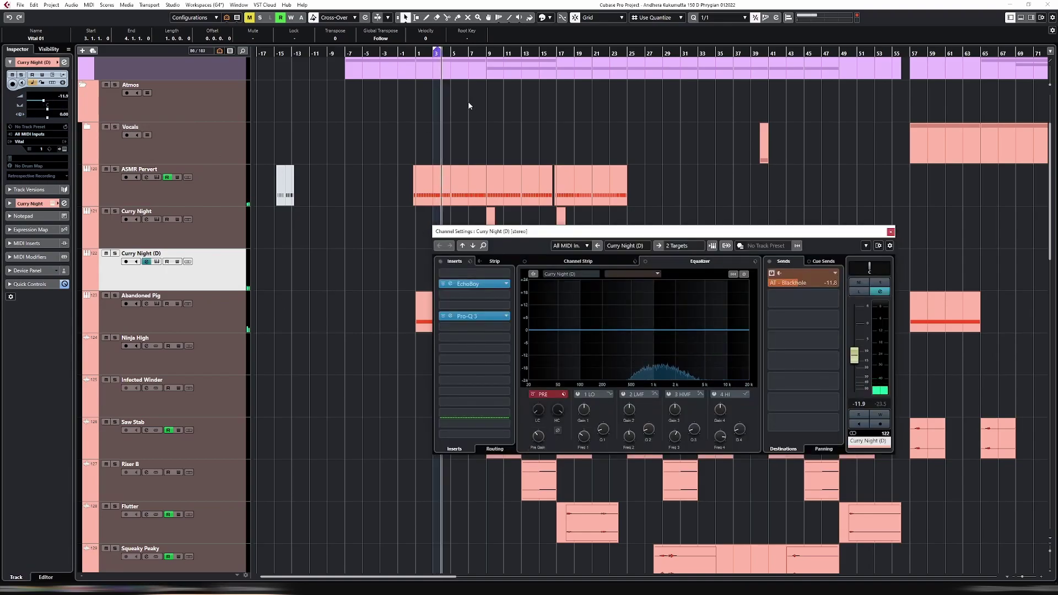
{"action": "left_click", "coordinate": [891, 232]}
{"action": "left_click", "coordinate": [415, 53]}
{"action": "left_click_drag", "start_coordinate": [437, 52], "coordinate": [655, 209]}
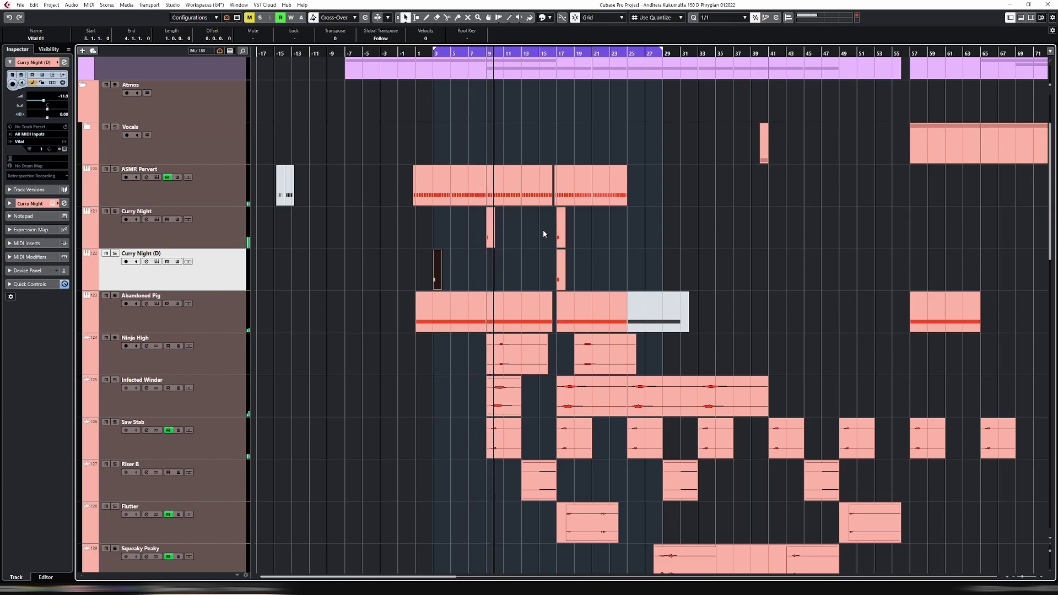
Loop the ASMR Pervert part at bars 5–9.
{"action": "left_click", "coordinate": [471, 197]}
{"action": "key", "text": "p"}
{"action": "scroll", "coordinate": [474, 210], "scroll_direction": "down", "scroll_amount": 8}
{"action": "scroll", "coordinate": [474, 215], "scroll_direction": "up", "scroll_amount": 8}
{"action": "scroll", "coordinate": [468, 165], "scroll_direction": "up", "scroll_amount": 3}
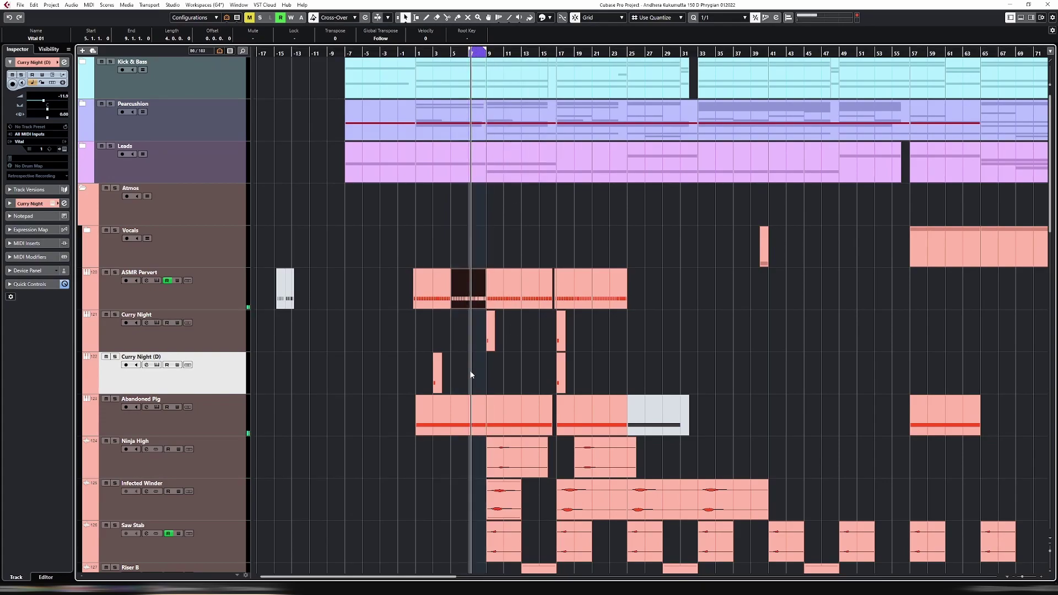
Zoom in, move the Curry Night (D) clip to bar 8 and open its notes.
{"action": "key", "text": "h"}
{"action": "key", "text": "h"}
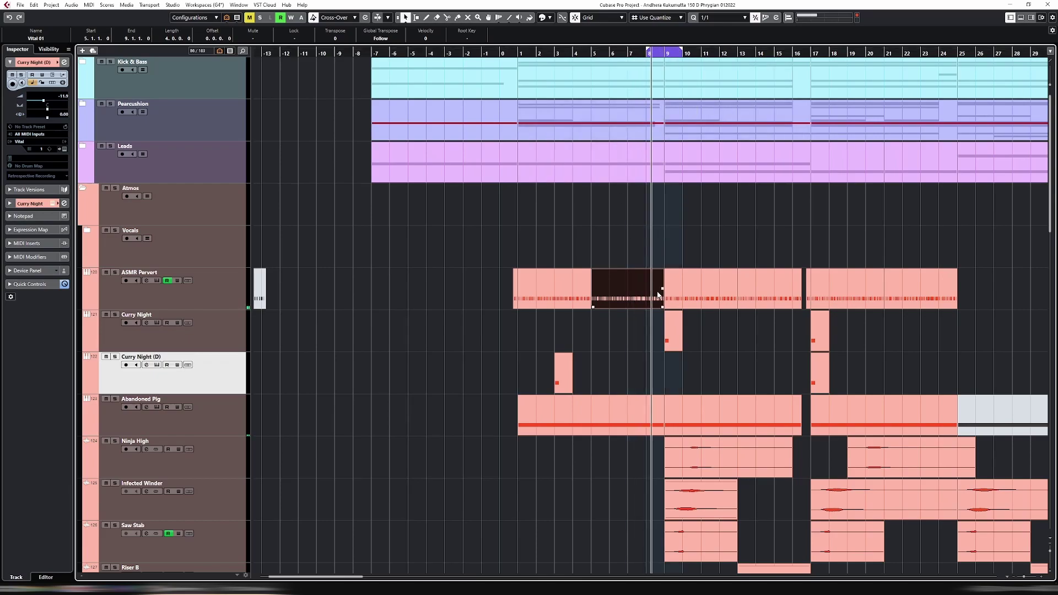
{"action": "key", "text": "h"}
{"action": "key", "text": "h"}
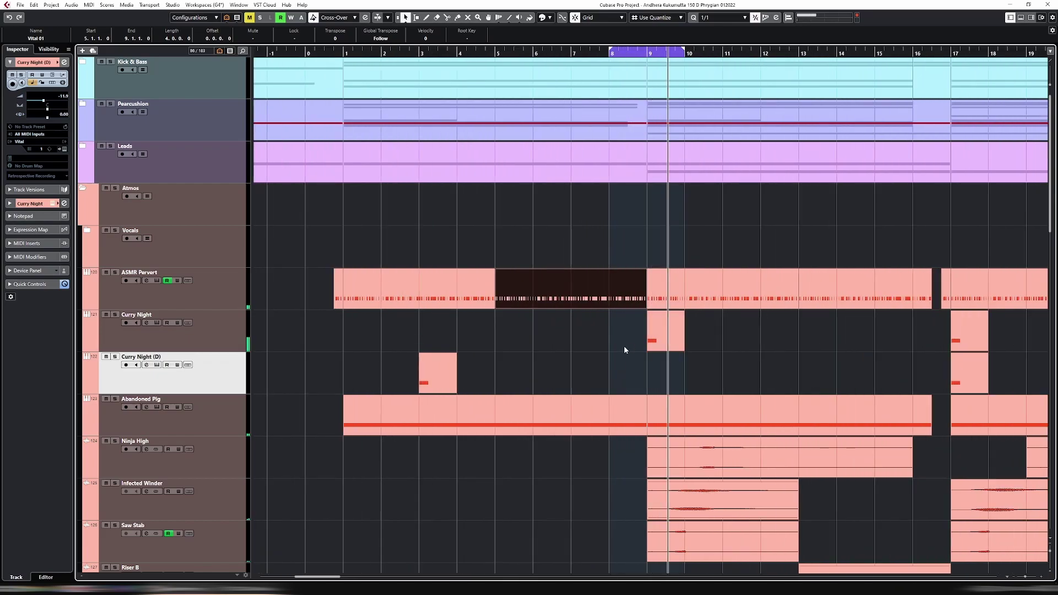
{"action": "left_click_drag", "start_coordinate": [434, 364], "coordinate": [613, 365]}
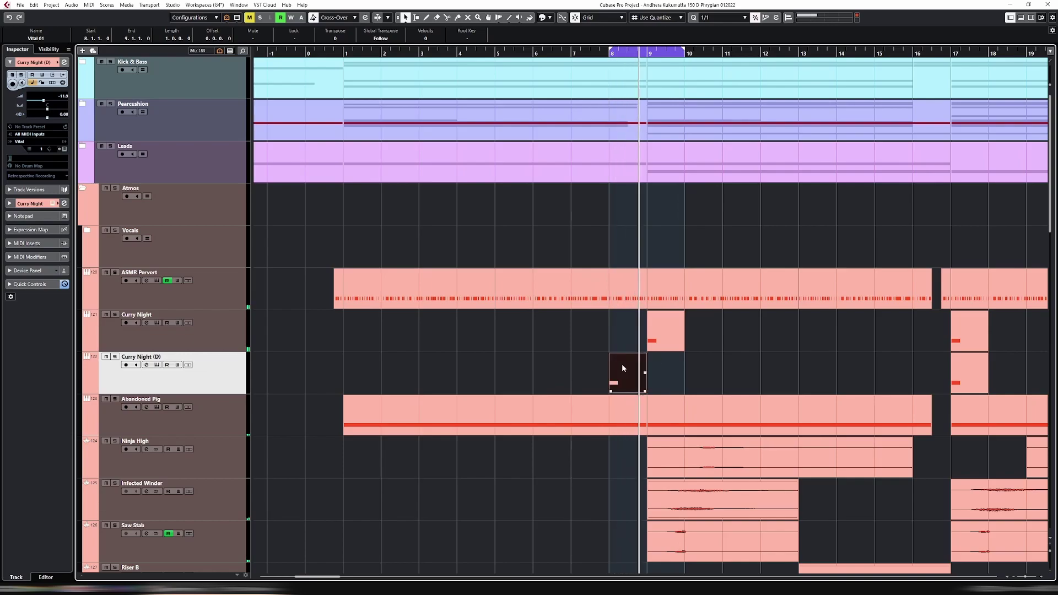
{"action": "key", "text": "Return"}
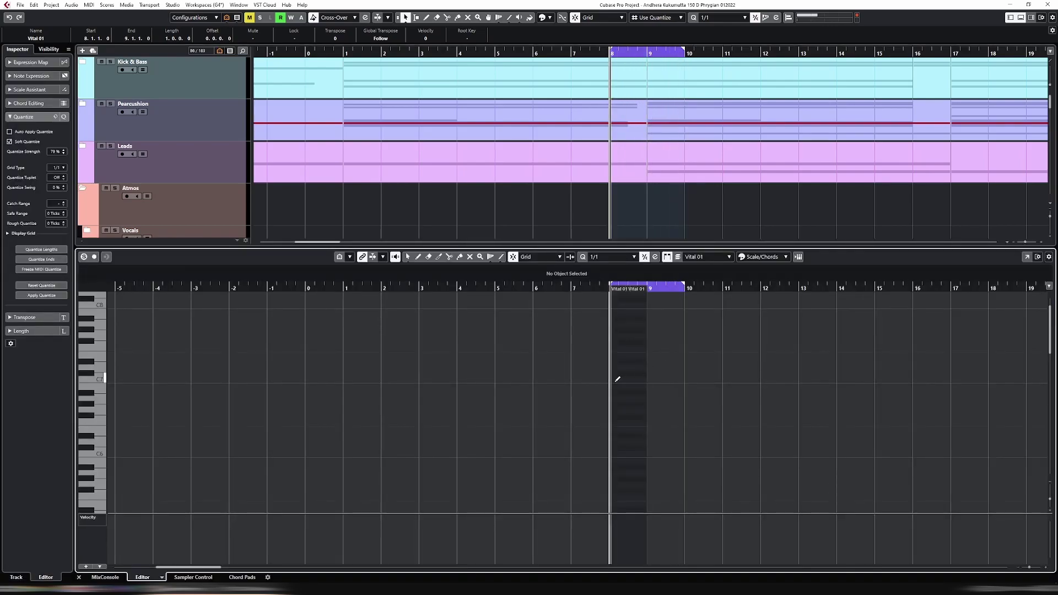
Extend the D1 note by a bar, trim it slightly on a finer grid, then reopen Vital.
{"action": "key", "text": "h"}
{"action": "key", "text": "h"}
{"action": "key", "text": "h"}
{"action": "key", "text": "h"}
{"action": "key", "text": "h"}
{"action": "scroll", "coordinate": [567, 368], "scroll_direction": "down", "scroll_amount": 10}
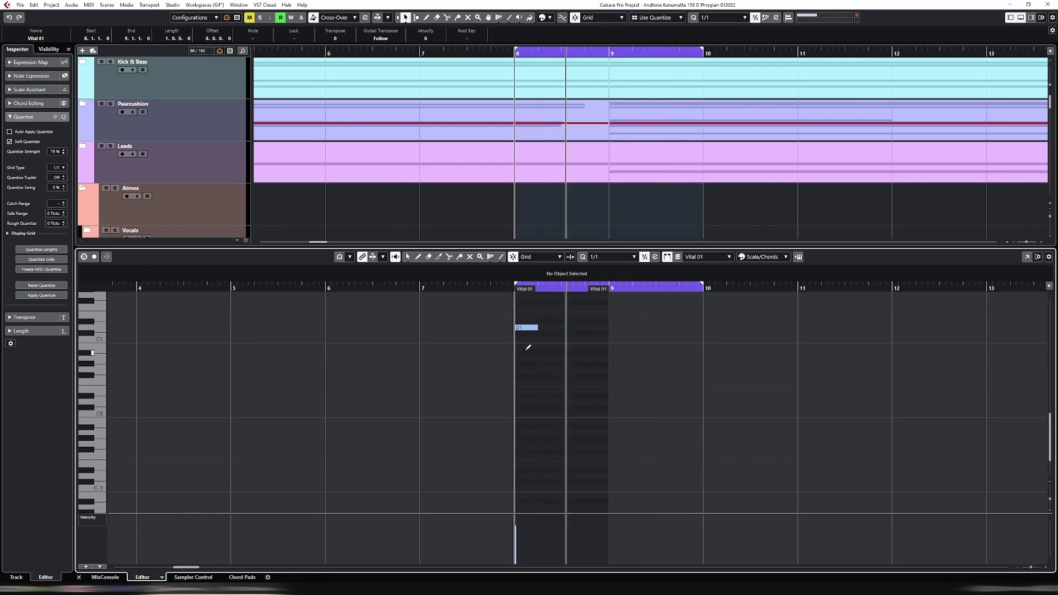
{"action": "left_click_drag", "start_coordinate": [529, 315], "coordinate": [529, 340]}
{"action": "key", "text": "alt+shift+Right"}
{"action": "key", "text": "alt+2"}
{"action": "key", "text": "alt+shift+Left"}
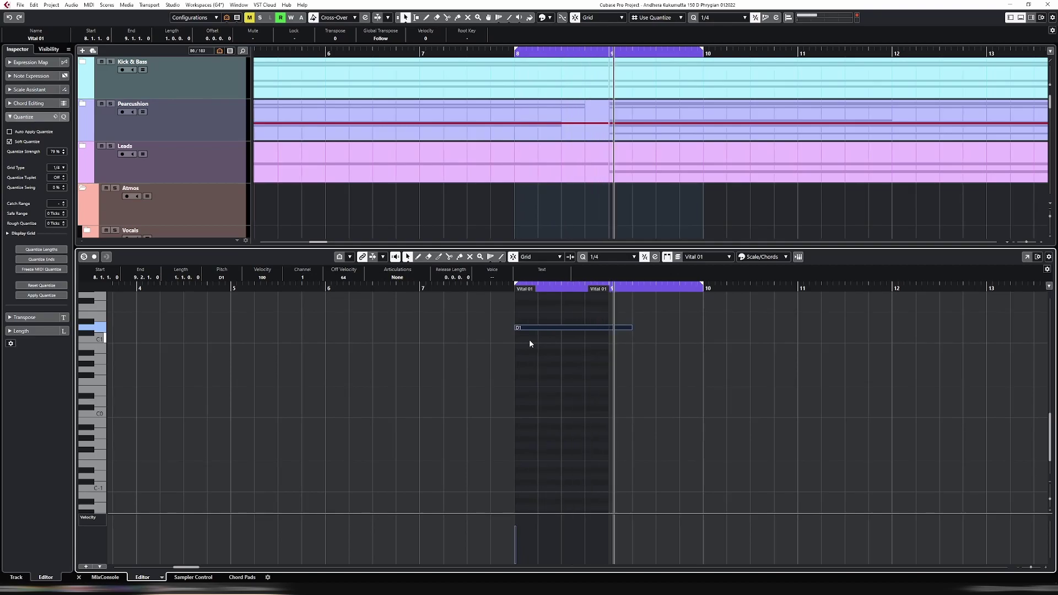
{"action": "key", "text": "ctrl+e"}
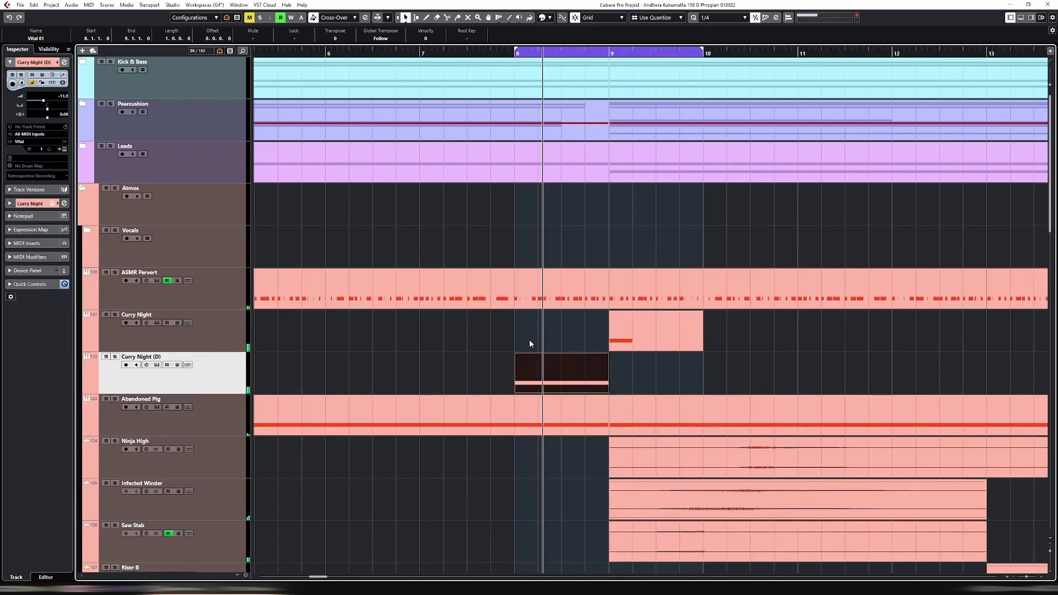
{"action": "key", "text": "e"}
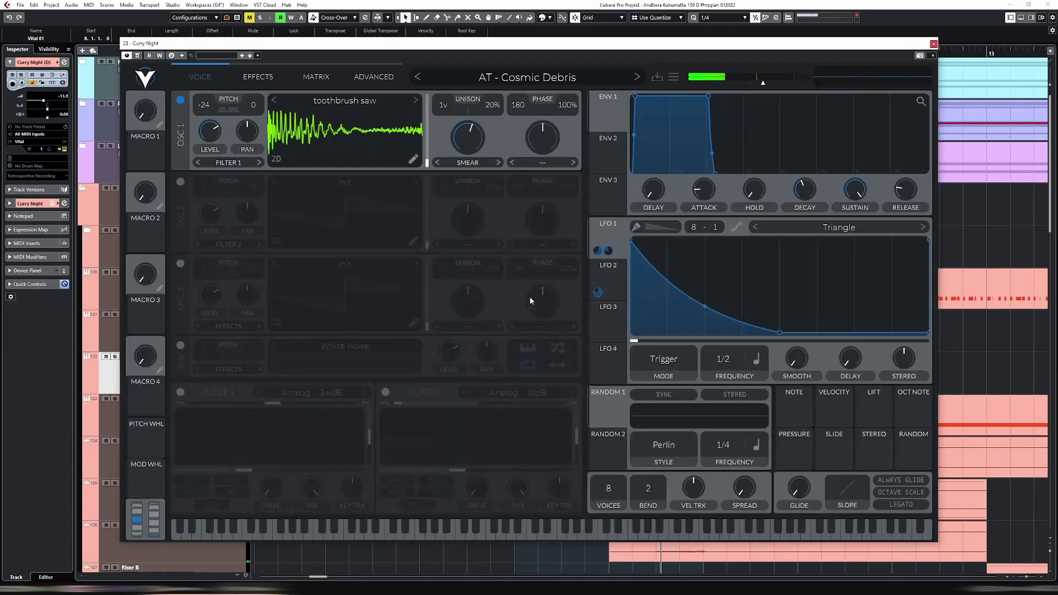
Filter Vital's presets to adrenakrohm and load AT - Farty Riser, checking Curry Night's inserts.
{"action": "left_click", "coordinate": [485, 77]}
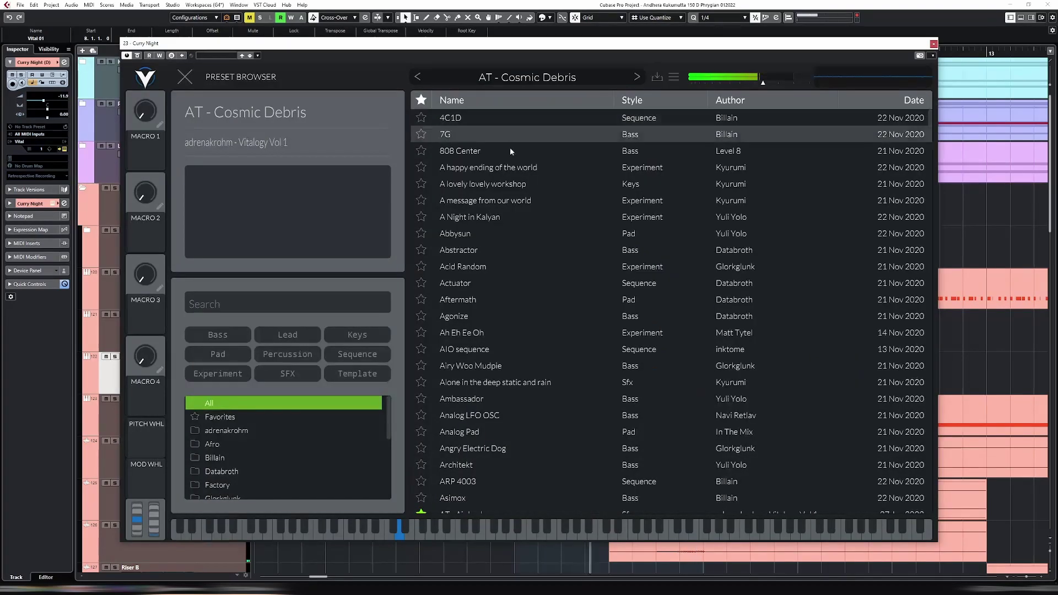
{"action": "left_click", "coordinate": [226, 431]}
{"action": "scroll", "coordinate": [492, 166], "scroll_direction": "down", "scroll_amount": 2}
{"action": "scroll", "coordinate": [492, 162], "scroll_direction": "up", "scroll_amount": 2}
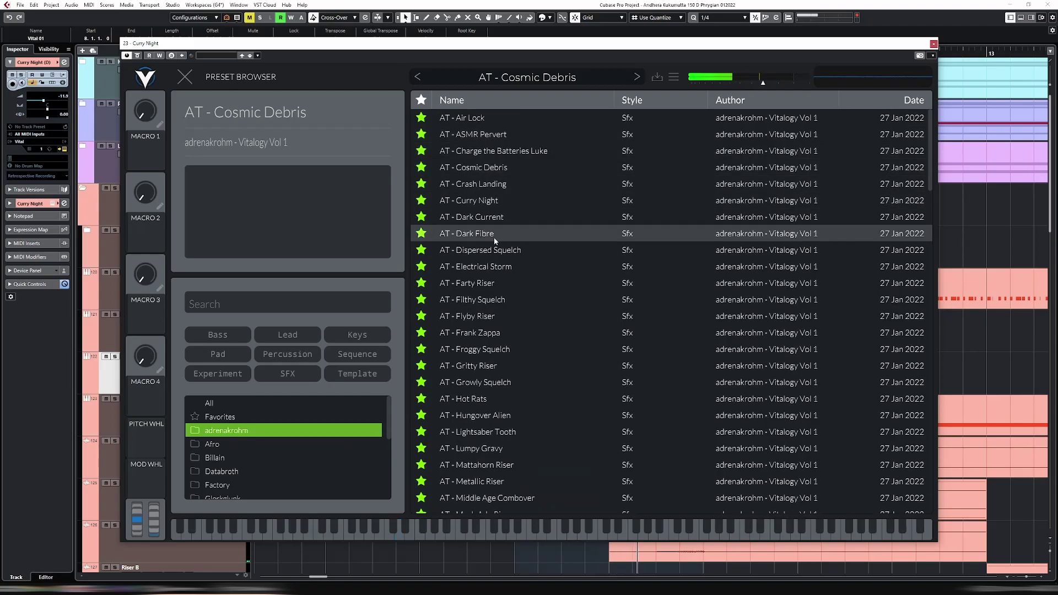
{"action": "left_click", "coordinate": [501, 289]}
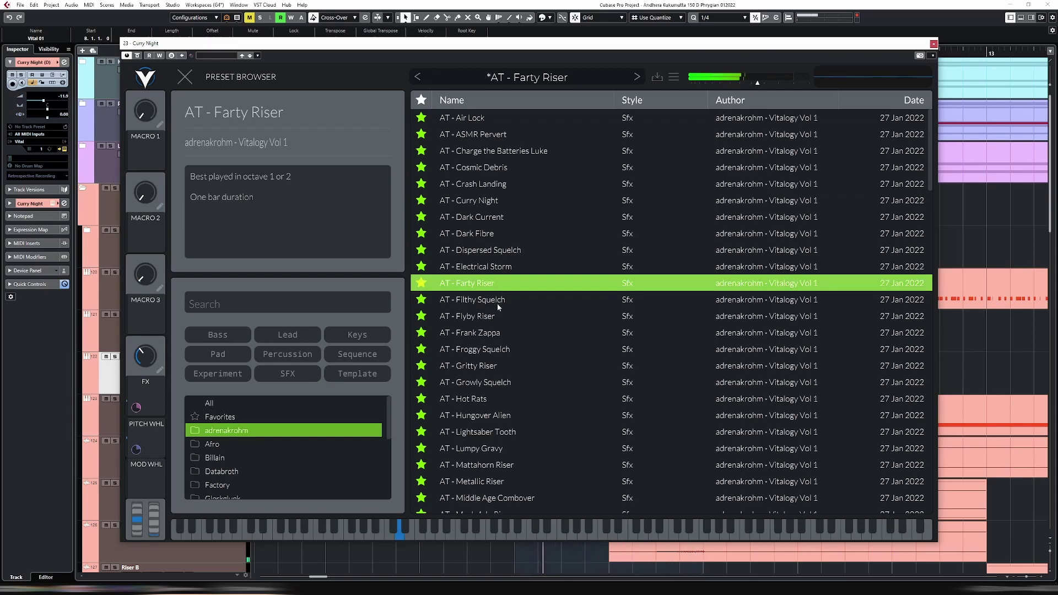
{"action": "left_click_drag", "start_coordinate": [453, 43], "coordinate": [519, 329]}
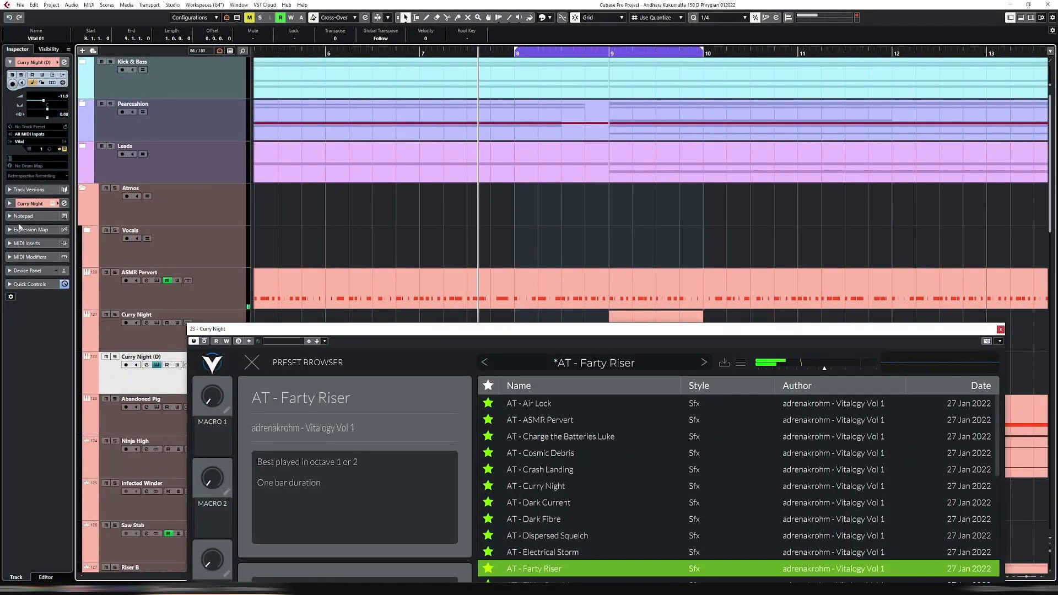
{"action": "left_click", "coordinate": [30, 203]}
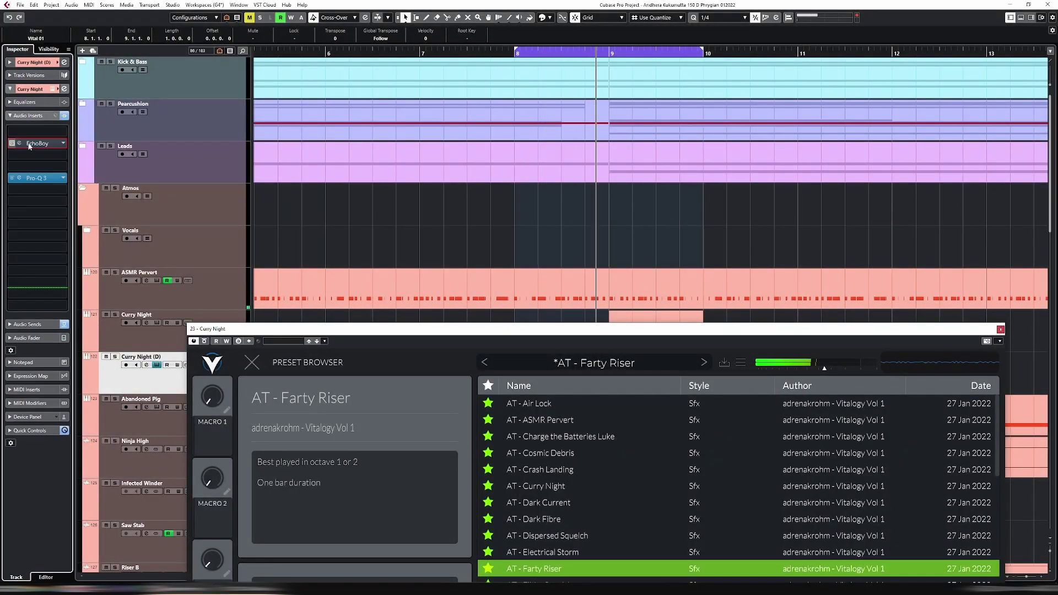
{"action": "left_click_drag", "start_coordinate": [409, 332], "coordinate": [396, 255]}
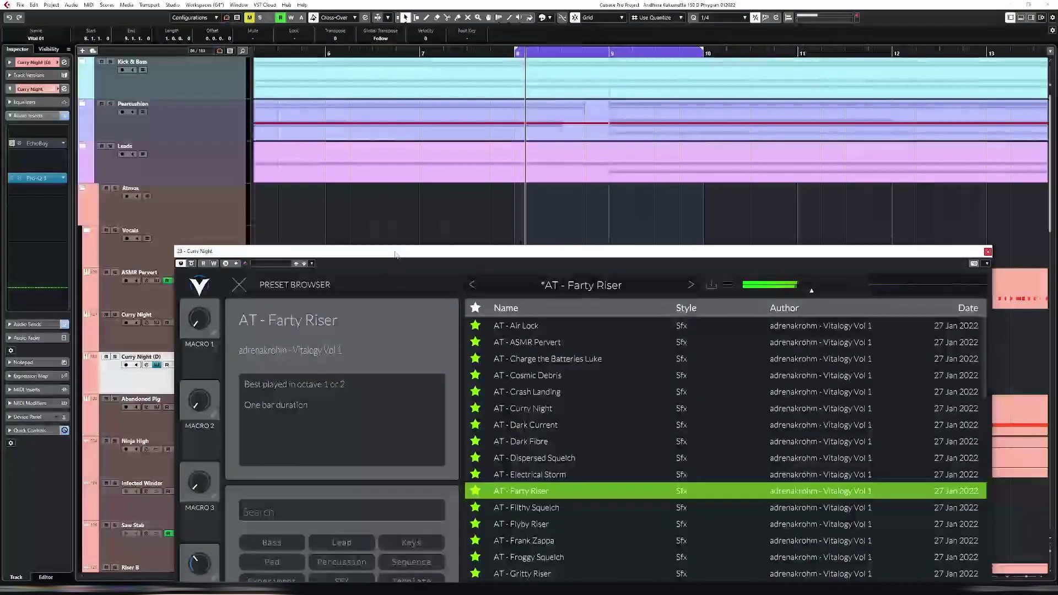
Audition AT - Filthy Squelch, Flyby Riser and Gritty Riser, then load AT - Mattahorn Riser.
{"action": "left_click", "coordinate": [556, 510]}
{"action": "left_click_drag", "start_coordinate": [546, 257], "coordinate": [538, 136]}
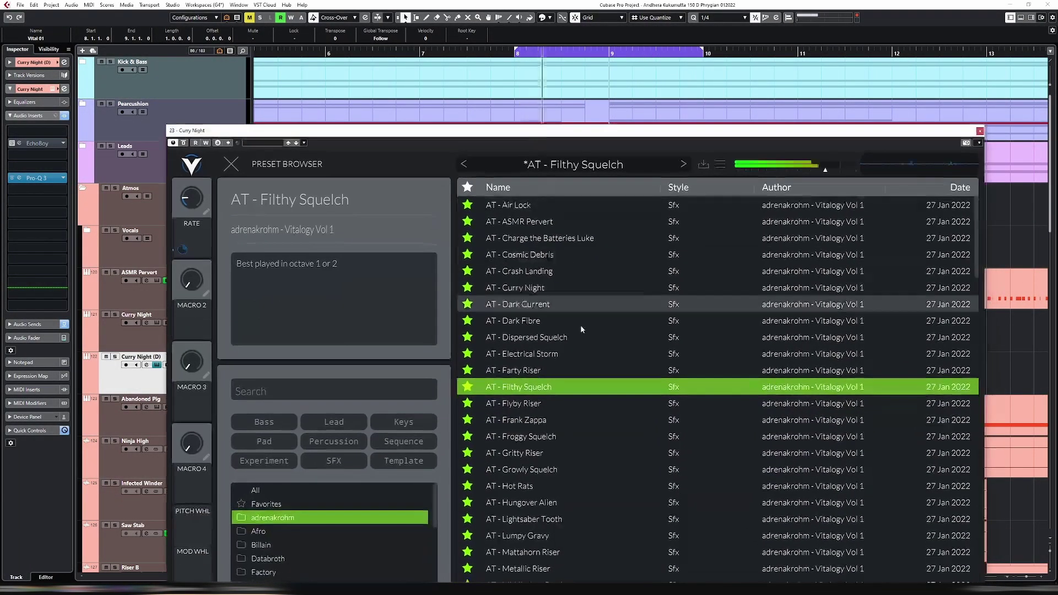
{"action": "left_click", "coordinate": [551, 404]}
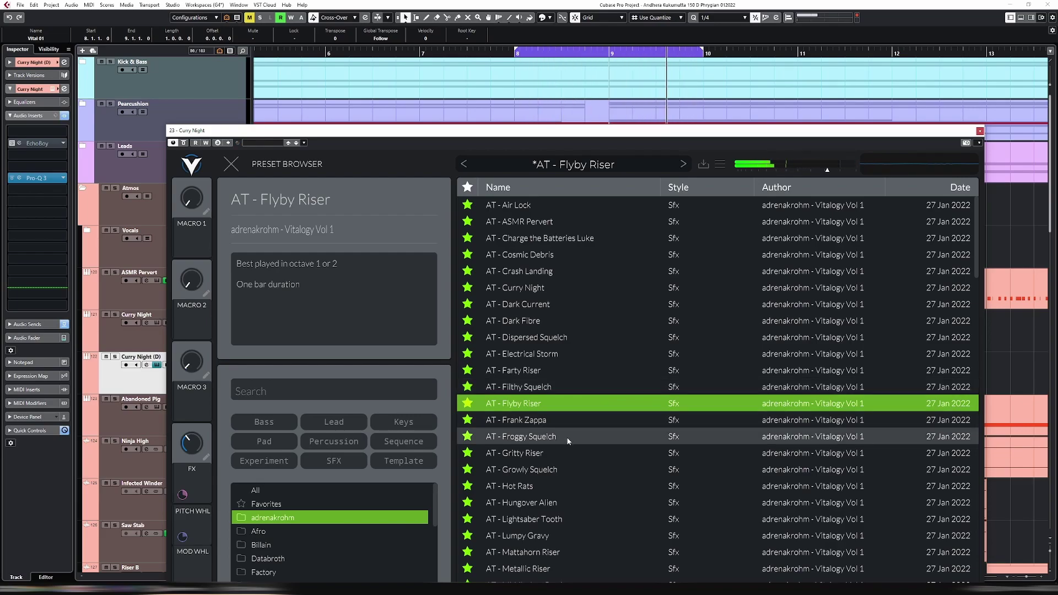
{"action": "left_click", "coordinate": [556, 451]}
{"action": "left_click_drag", "start_coordinate": [524, 135], "coordinate": [524, 110]}
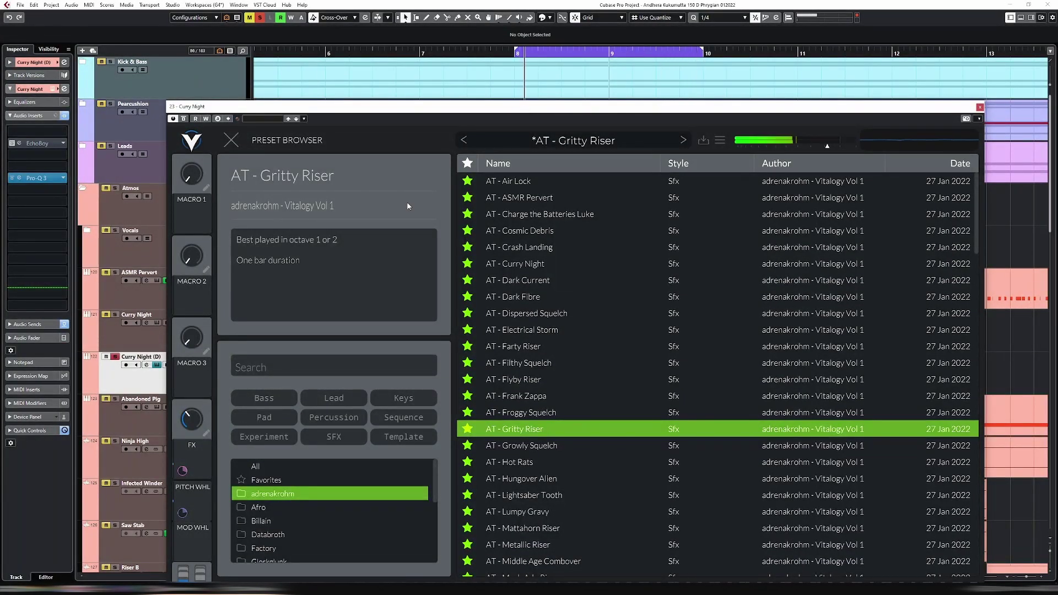
{"action": "left_click", "coordinate": [108, 324]}
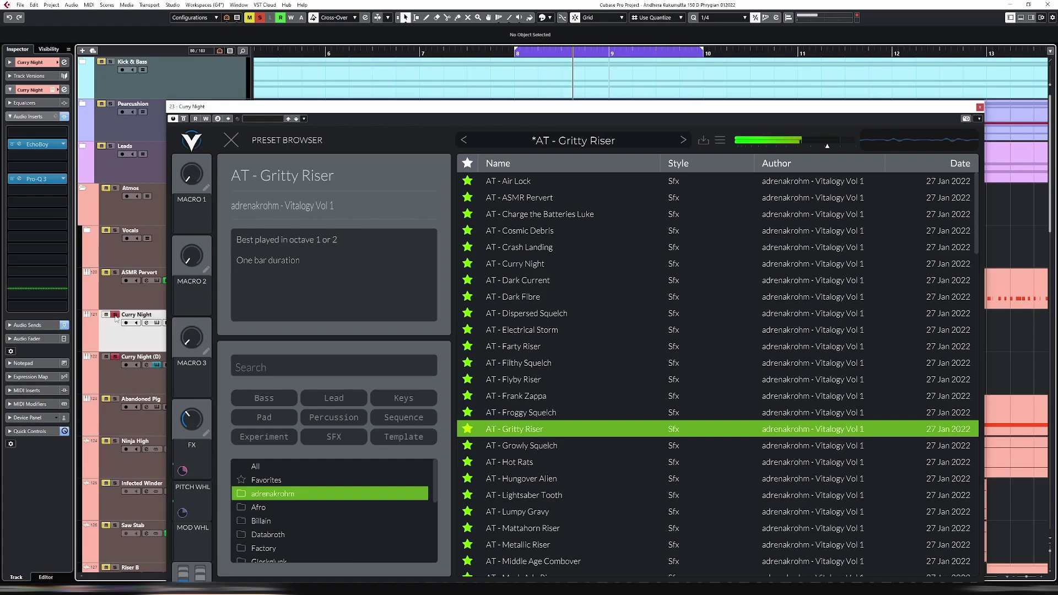
{"action": "scroll", "coordinate": [588, 375], "scroll_direction": "down", "scroll_amount": 1}
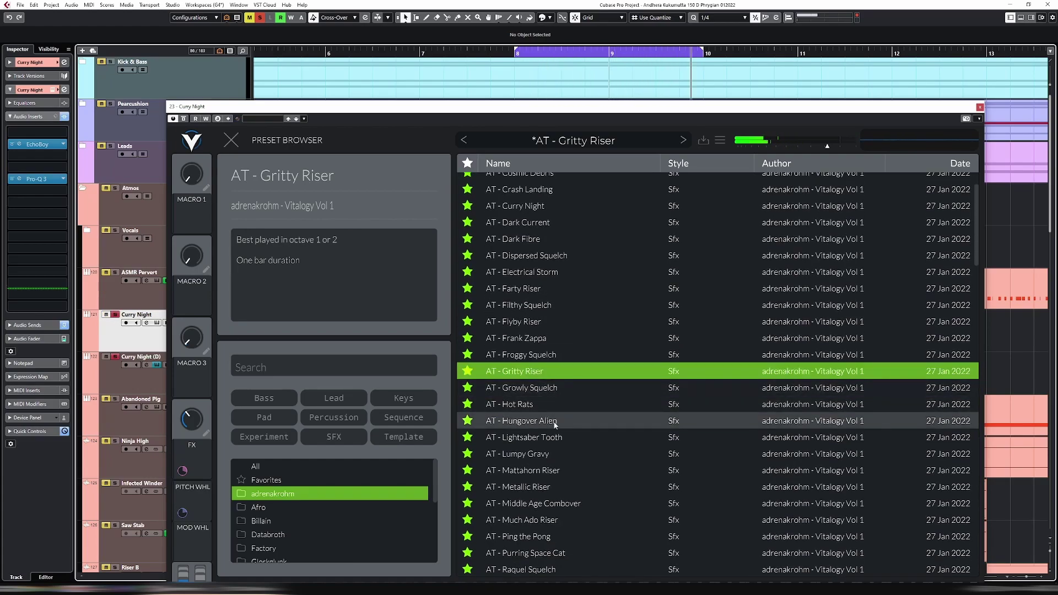
{"action": "scroll", "coordinate": [568, 394], "scroll_direction": "down", "scroll_amount": 1}
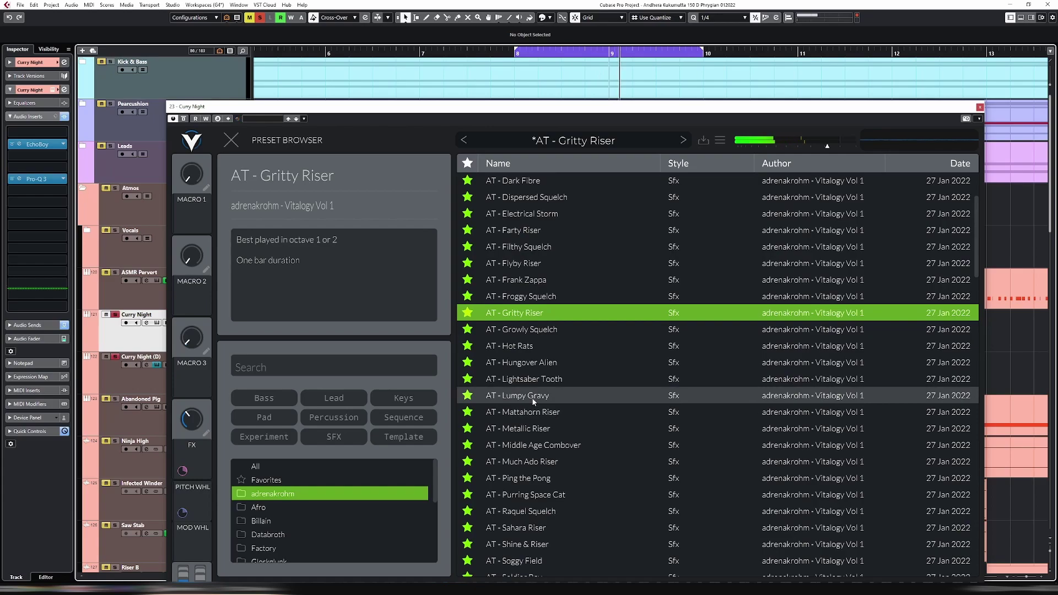
{"action": "left_click", "coordinate": [532, 412]}
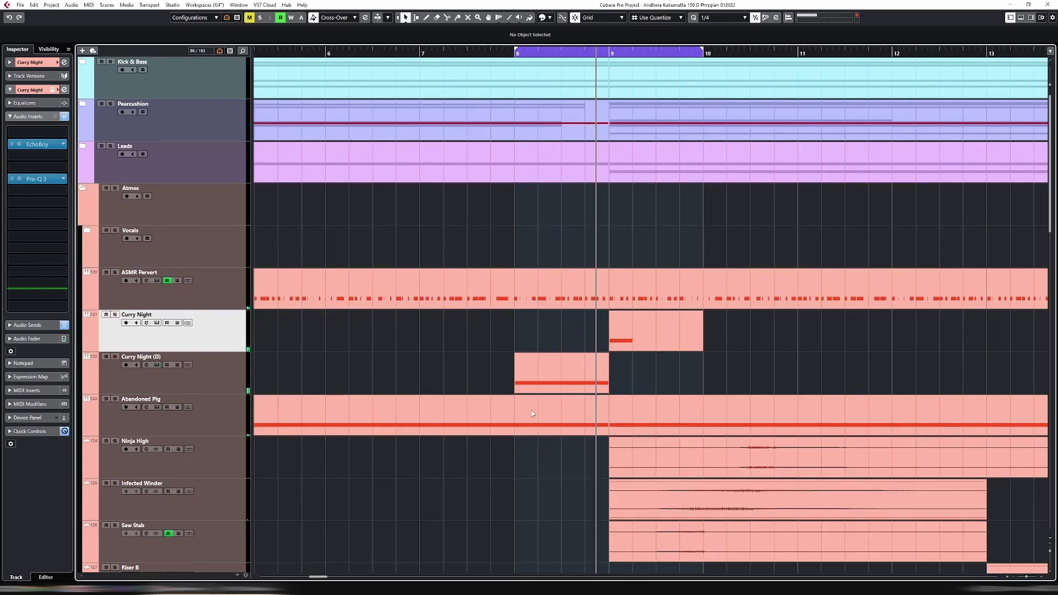
Copy the Curry Night (D) part to bar 16 and delete the bar-17 part.
{"action": "key", "text": "g"}
{"action": "key", "text": "g"}
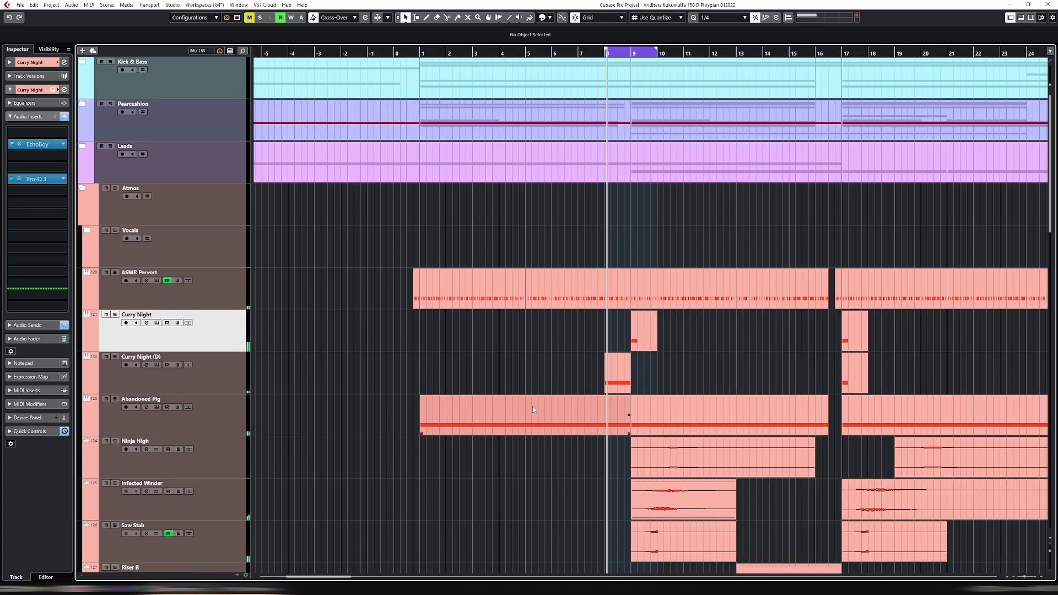
{"action": "left_click", "coordinate": [621, 375]}
{"action": "key", "text": "ctrl+d"}
{"action": "left_click_drag", "start_coordinate": [651, 373], "coordinate": [833, 360]}
{"action": "left_click", "coordinate": [852, 365]}
{"action": "key", "text": "Delete"}
Loop around the bar-16 copy, delete it, then replay from around bar 4.
{"action": "scroll", "coordinate": [819, 364], "scroll_direction": "down", "scroll_amount": 3}
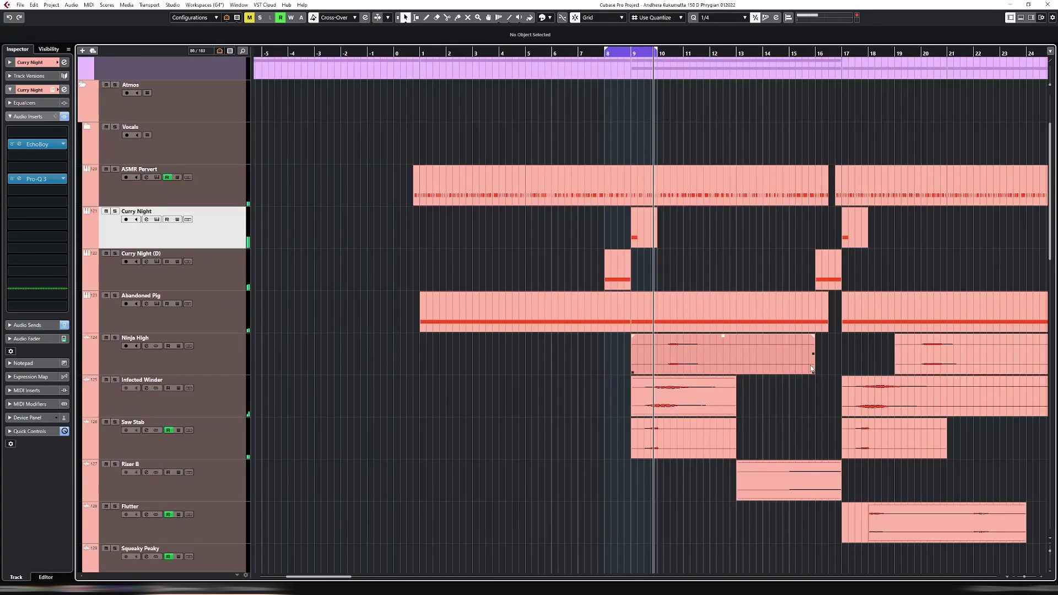
{"action": "left_click", "coordinate": [835, 281]}
{"action": "key", "text": "p"}
{"action": "left_click", "coordinate": [809, 473]}
{"action": "left_click", "coordinate": [828, 273]}
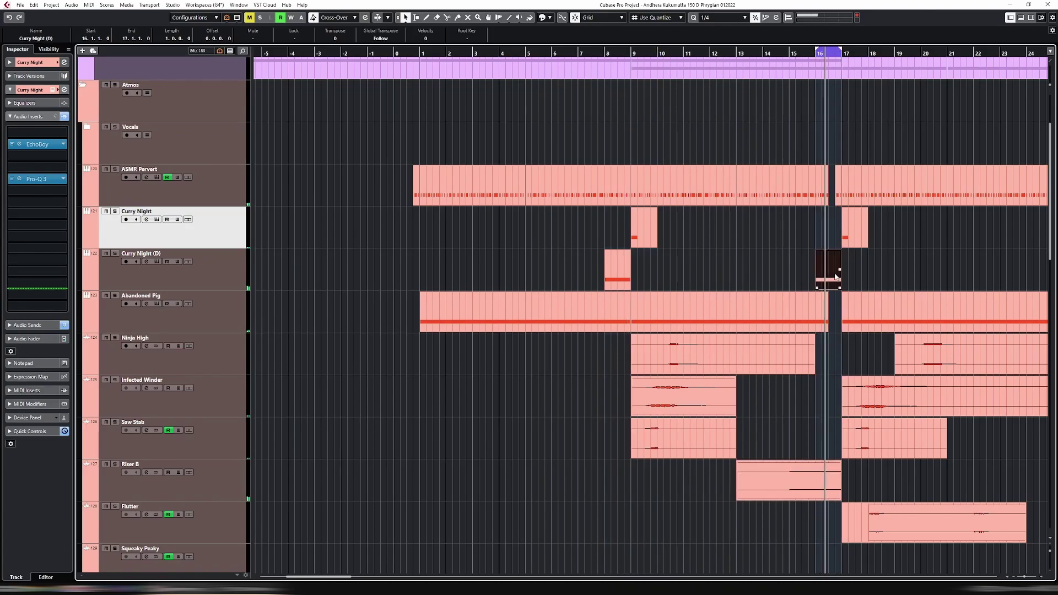
{"action": "key", "text": "Delete"}
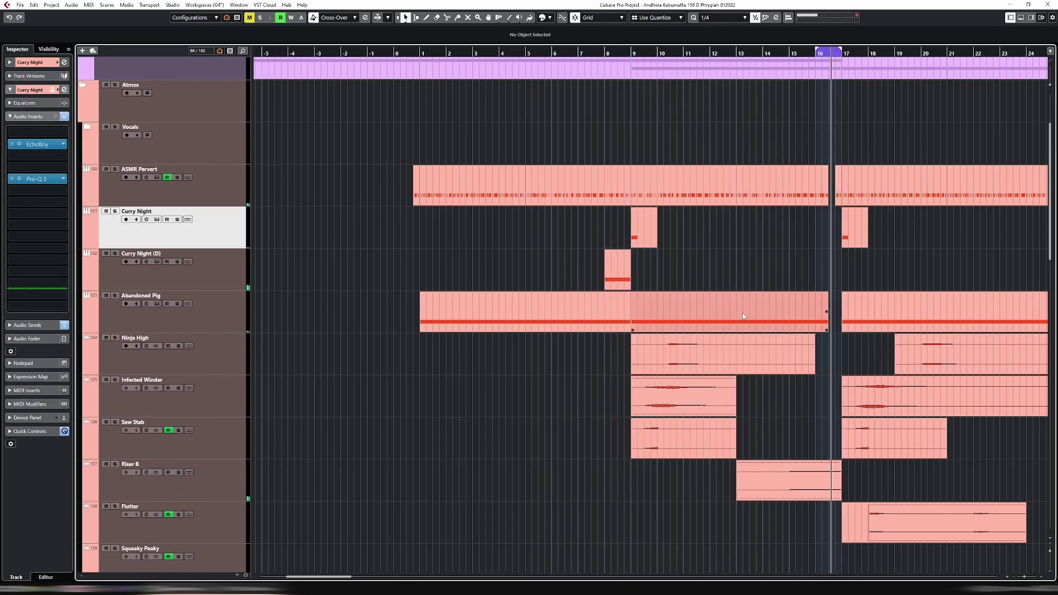
{"action": "key", "text": "g"}
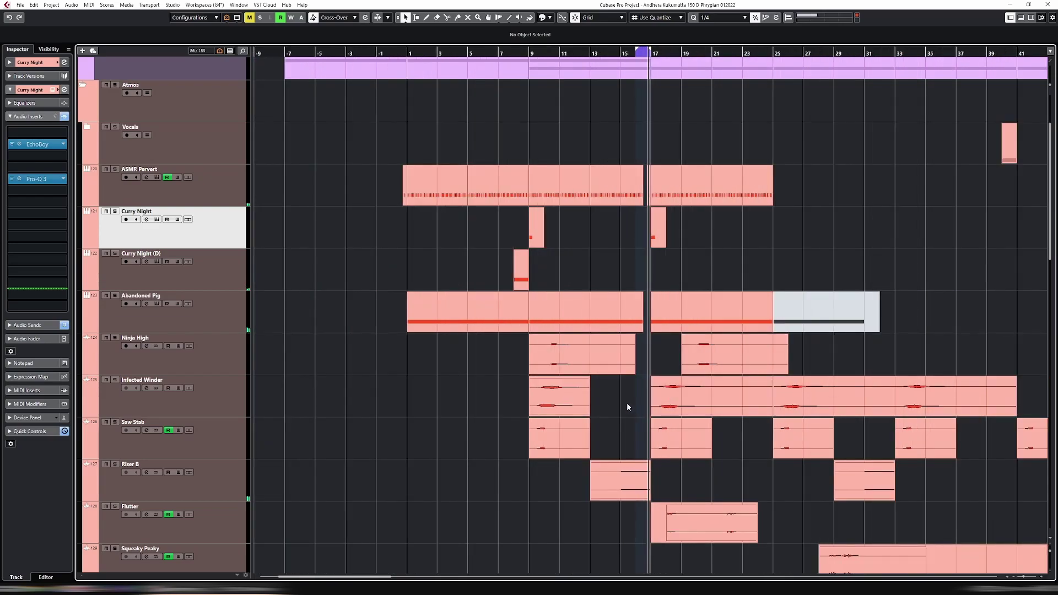
{"action": "left_click", "coordinate": [503, 53]}
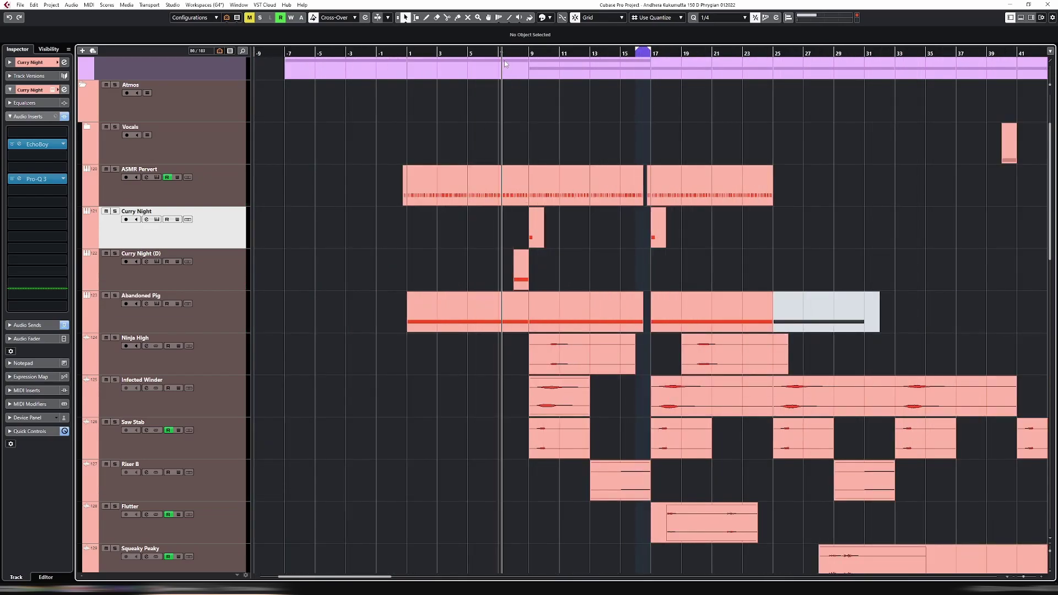
{"action": "left_click", "coordinate": [449, 53]}
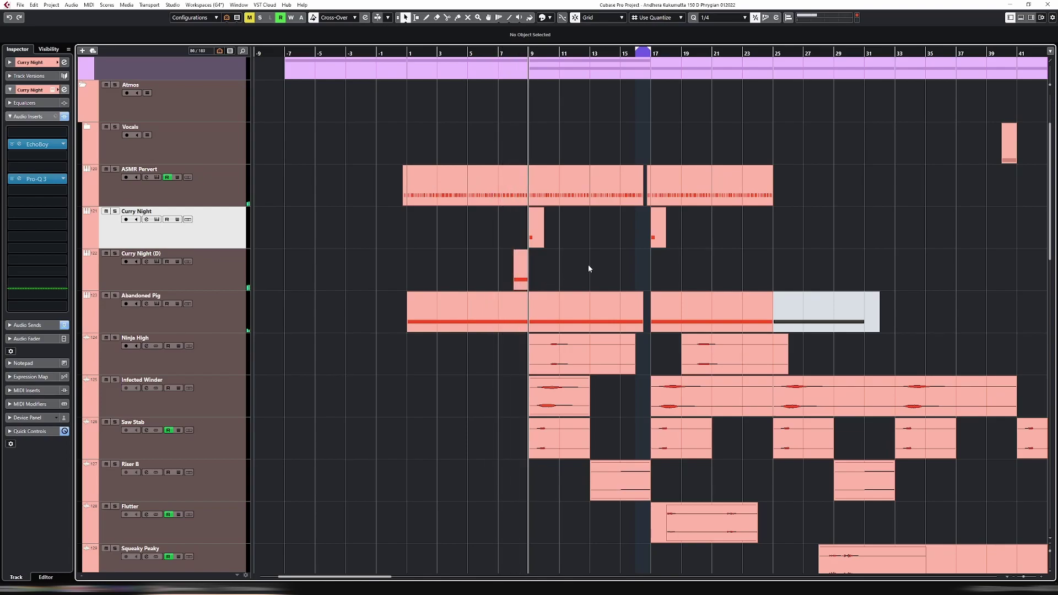
Select the Curry Night (D) track and briefly open and close its instrument plug-in.
{"action": "left_click", "coordinate": [215, 254]}
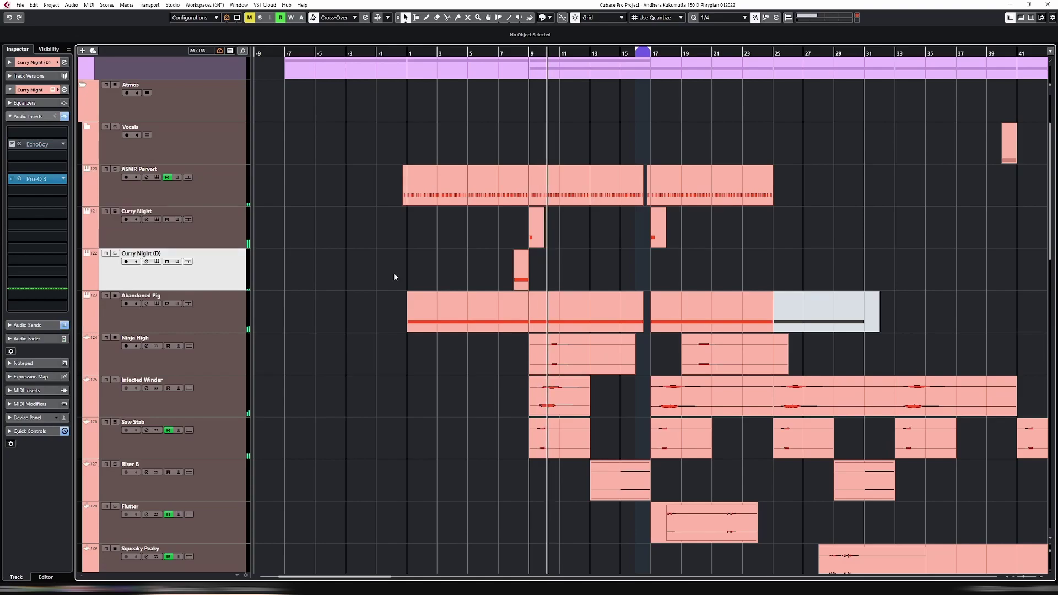
{"action": "key", "text": "e"}
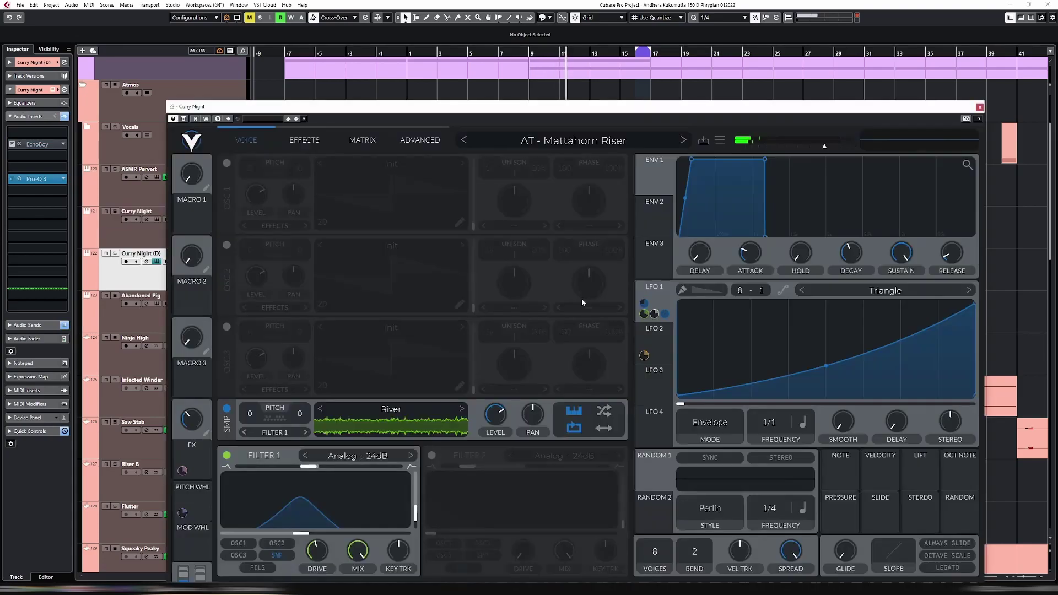
{"action": "key", "text": "e"}
Rename the track to 'Mattahorn Riser' and set the loop range to its parts.
{"action": "double_click", "coordinate": [141, 253]}
{"action": "type", "text": "Matthar"}
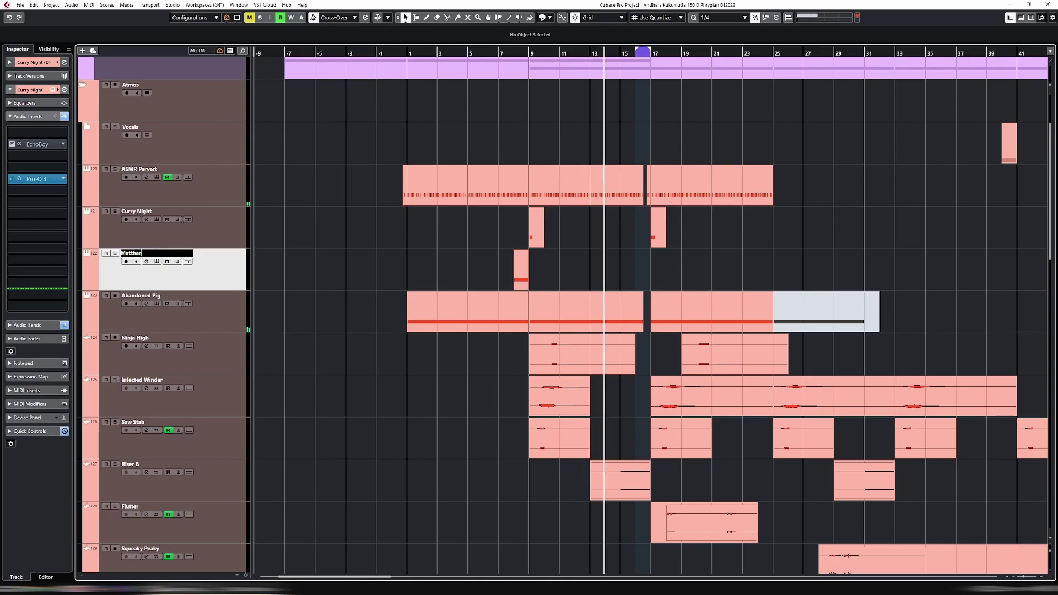
{"action": "type", "text": "orn Riser"}
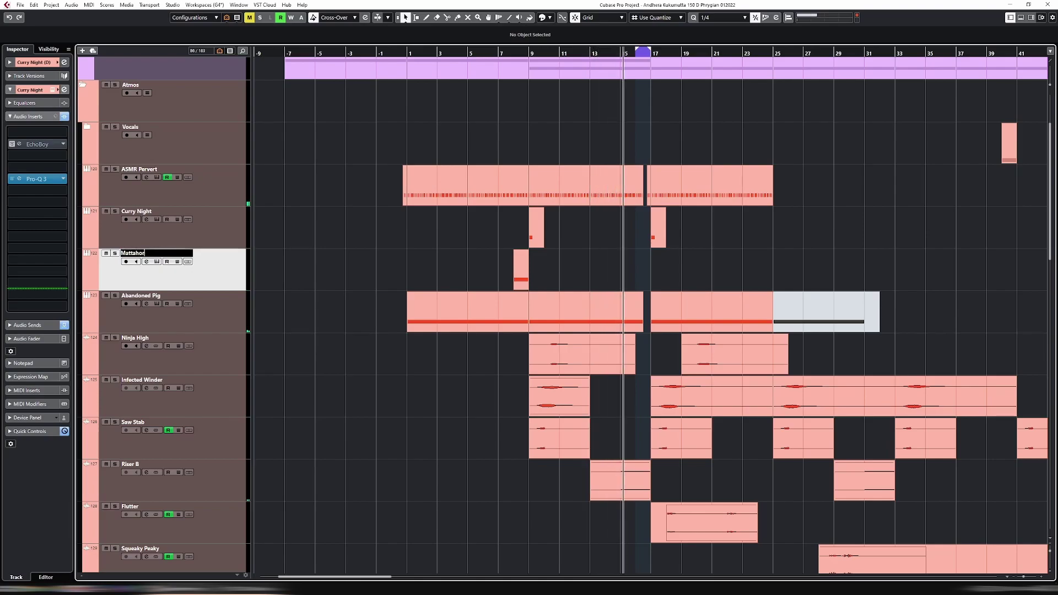
{"action": "key", "text": "Return"}
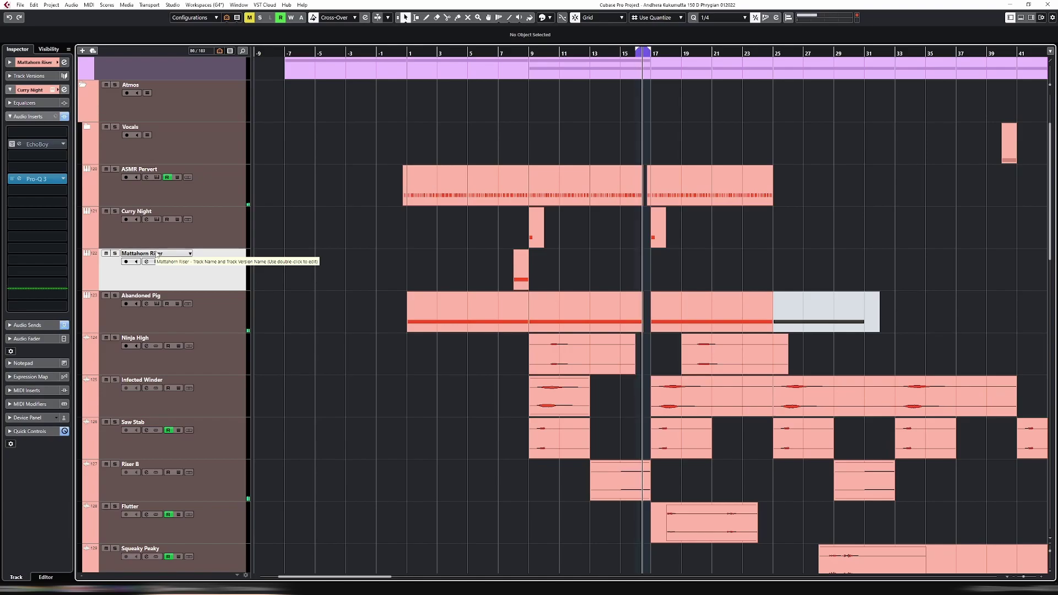
{"action": "left_click_drag", "start_coordinate": [475, 248], "coordinate": [562, 234]}
{"action": "key", "text": "p"}
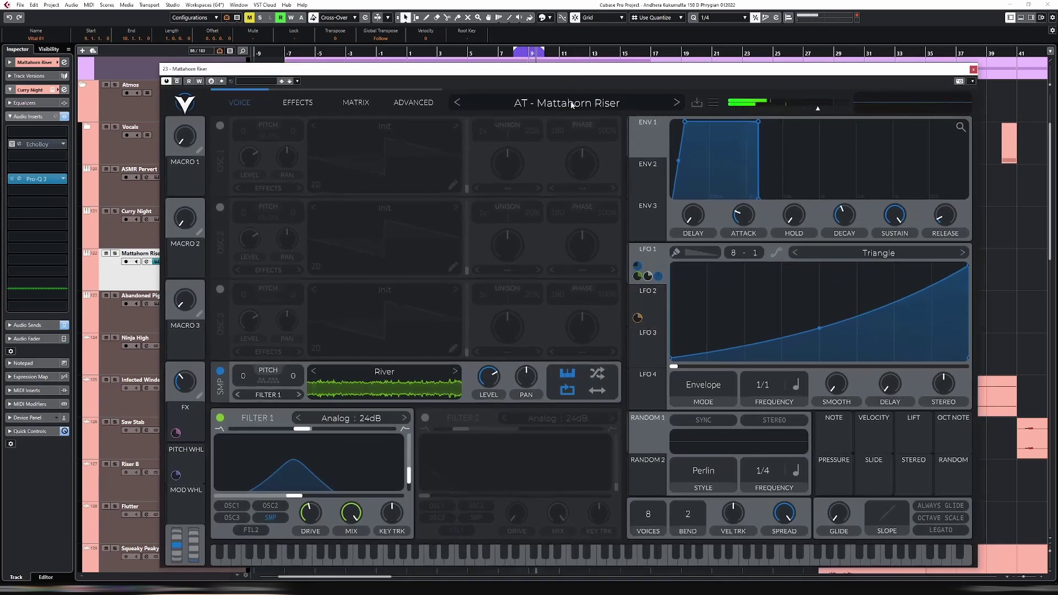
Filter Vital's presets to adrenakrohm and audition the AT risers from Metallic to Turbulent, soloing Curry Night.
{"action": "left_click", "coordinate": [573, 105]}
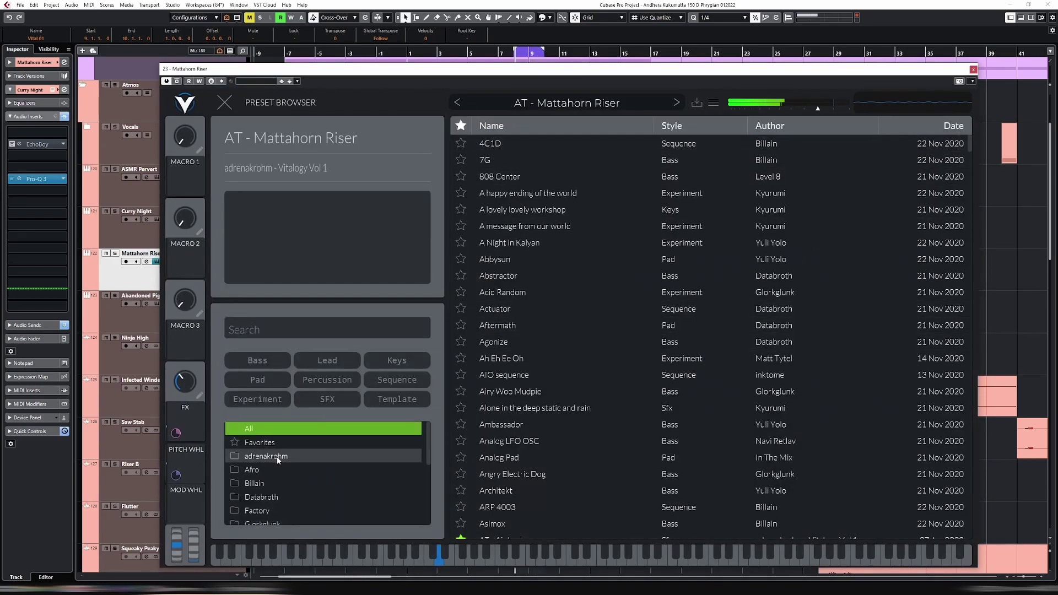
{"action": "left_click", "coordinate": [297, 458]}
{"action": "scroll", "coordinate": [564, 347], "scroll_direction": "down", "scroll_amount": 4}
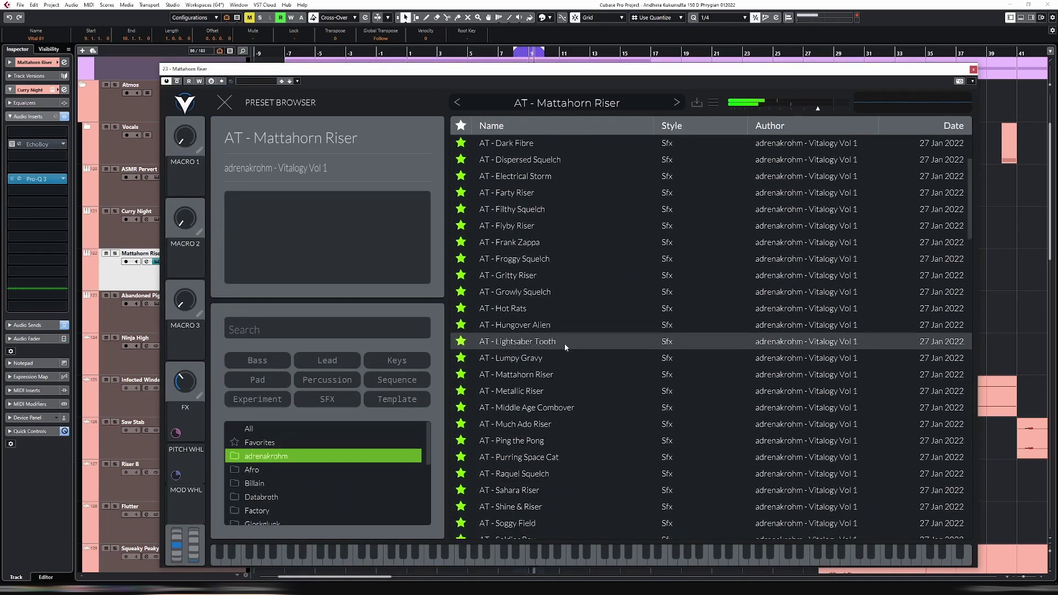
{"action": "left_click", "coordinate": [544, 392]}
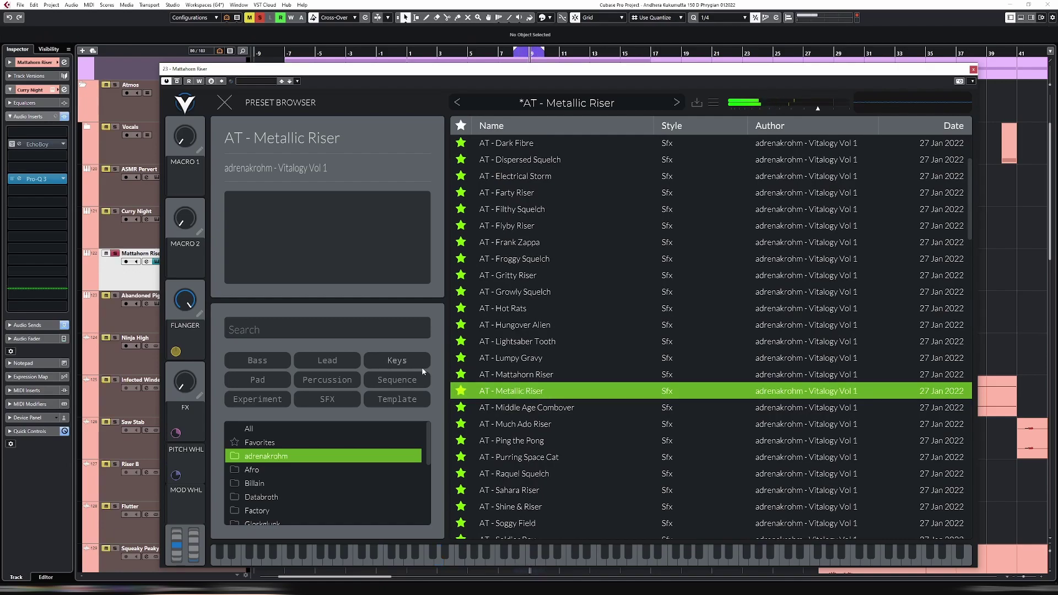
{"action": "left_click", "coordinate": [115, 211]}
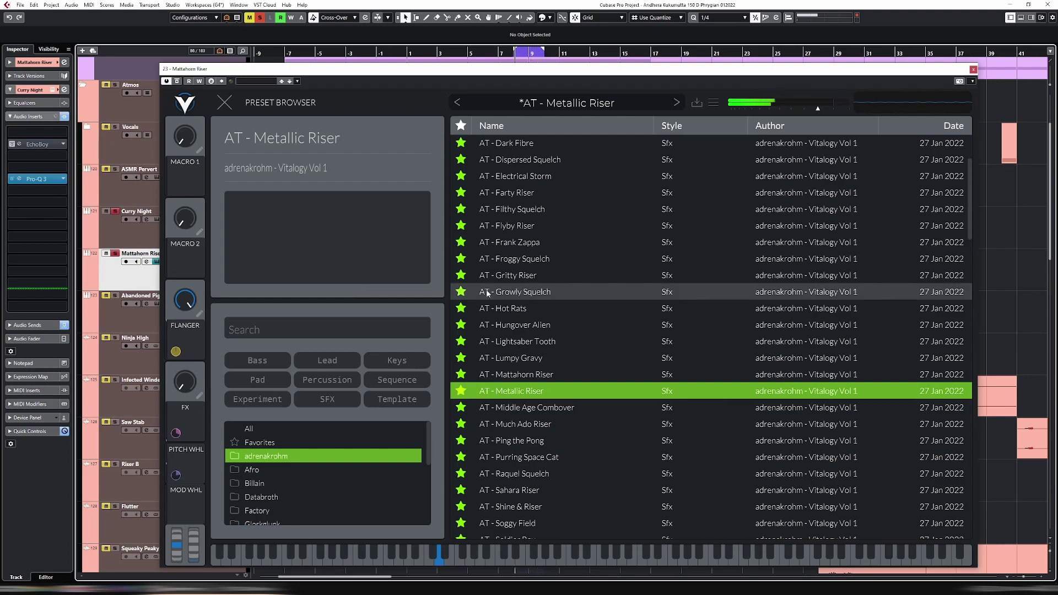
{"action": "scroll", "coordinate": [645, 363], "scroll_direction": "down", "scroll_amount": 1}
{"action": "left_click", "coordinate": [564, 406]}
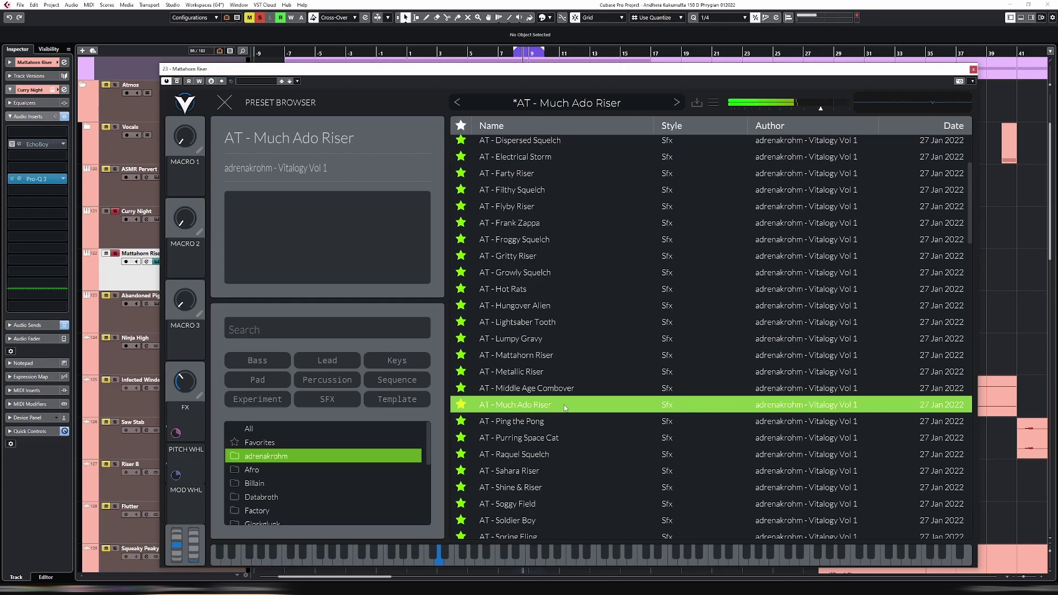
{"action": "scroll", "coordinate": [567, 406], "scroll_direction": "down", "scroll_amount": 3}
{"action": "left_click", "coordinate": [558, 375]}
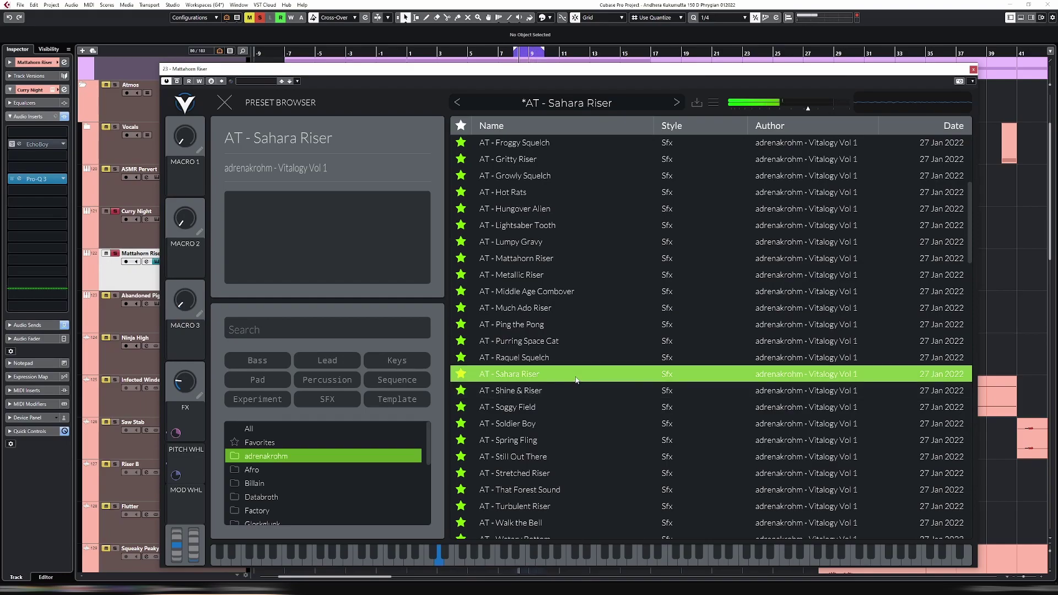
{"action": "left_click", "coordinate": [560, 392]}
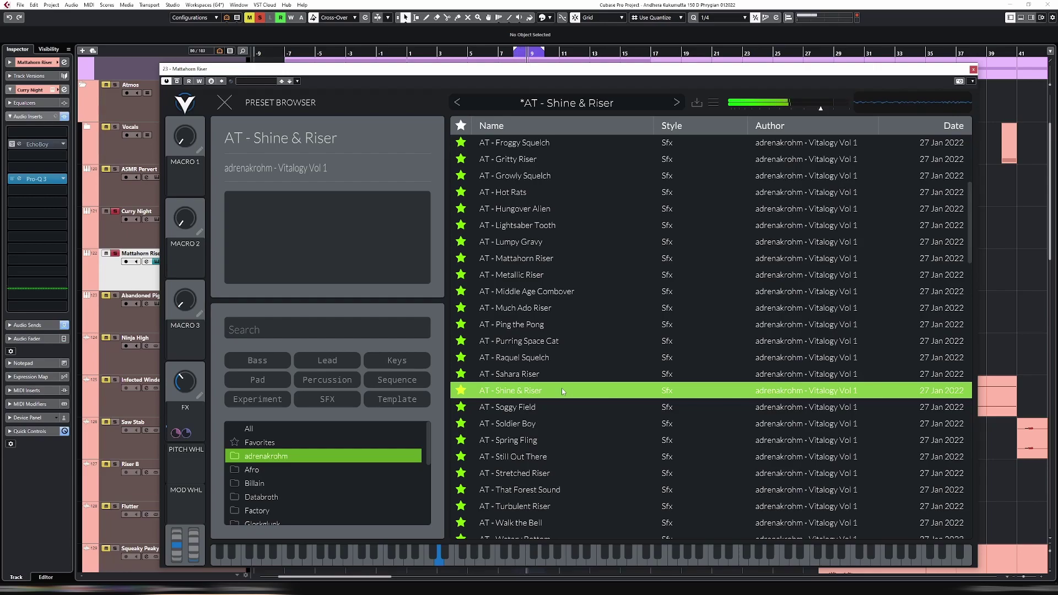
{"action": "scroll", "coordinate": [550, 415], "scroll_direction": "down", "scroll_amount": 3}
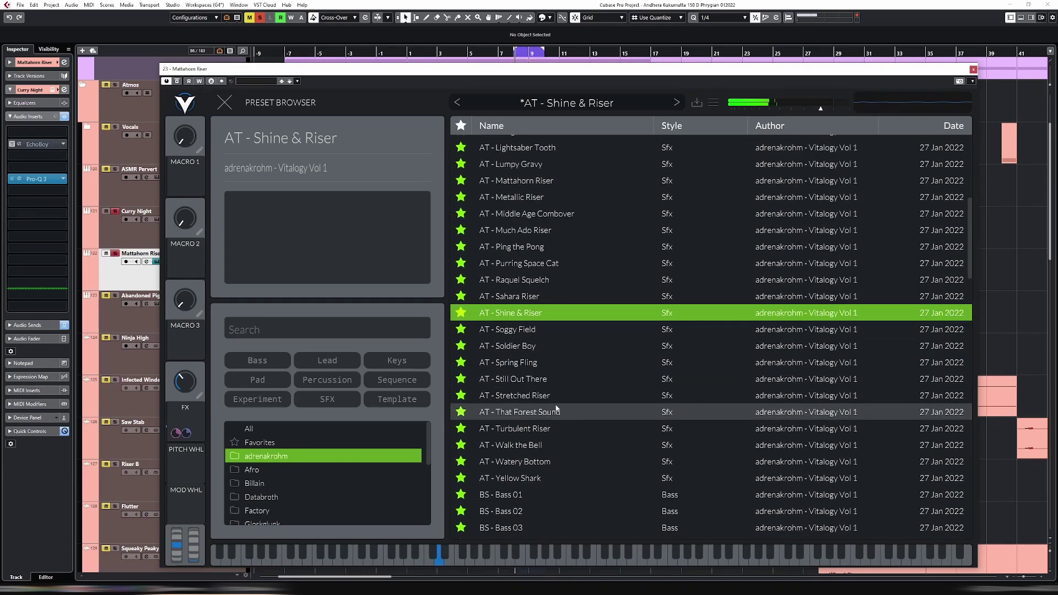
{"action": "left_click", "coordinate": [558, 397]}
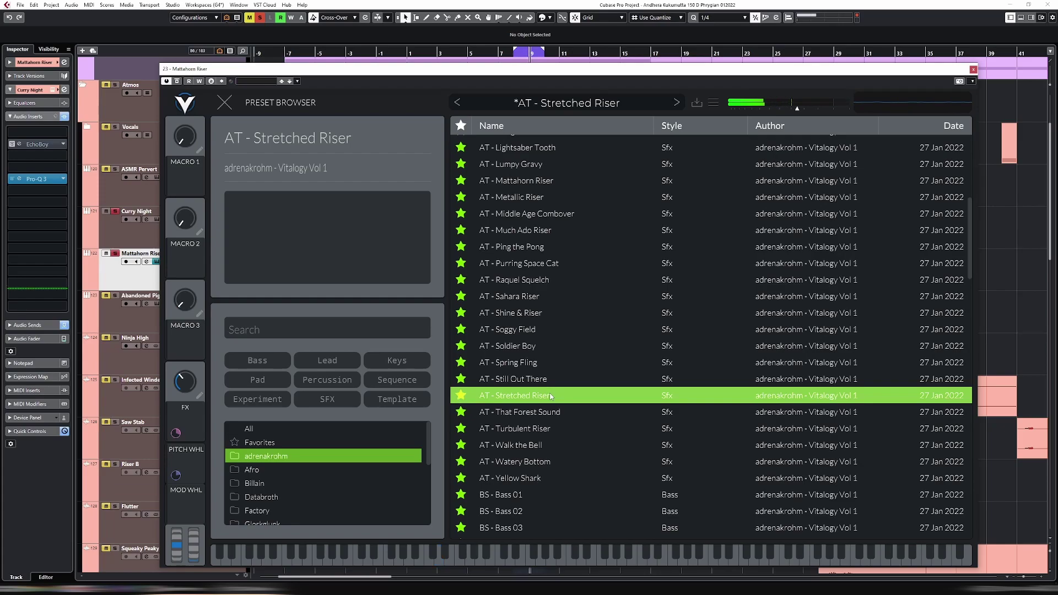
{"action": "left_click", "coordinate": [555, 428]}
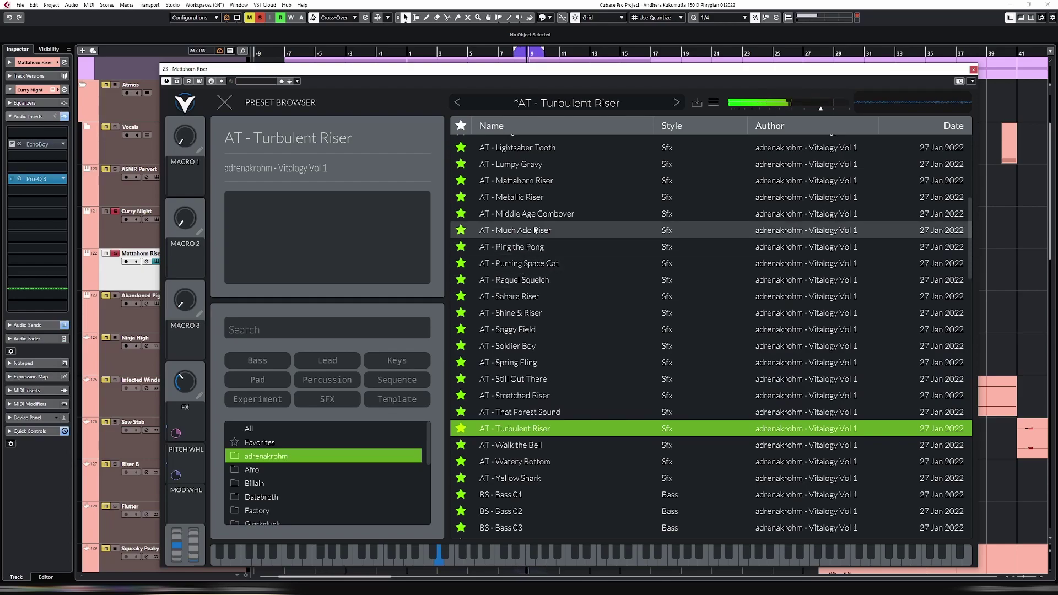
Compare Metallic, Mattahorn and Stretched Riser, keep AT - Stretched Riser, close Vital and clear solos.
{"action": "left_click", "coordinate": [531, 197]}
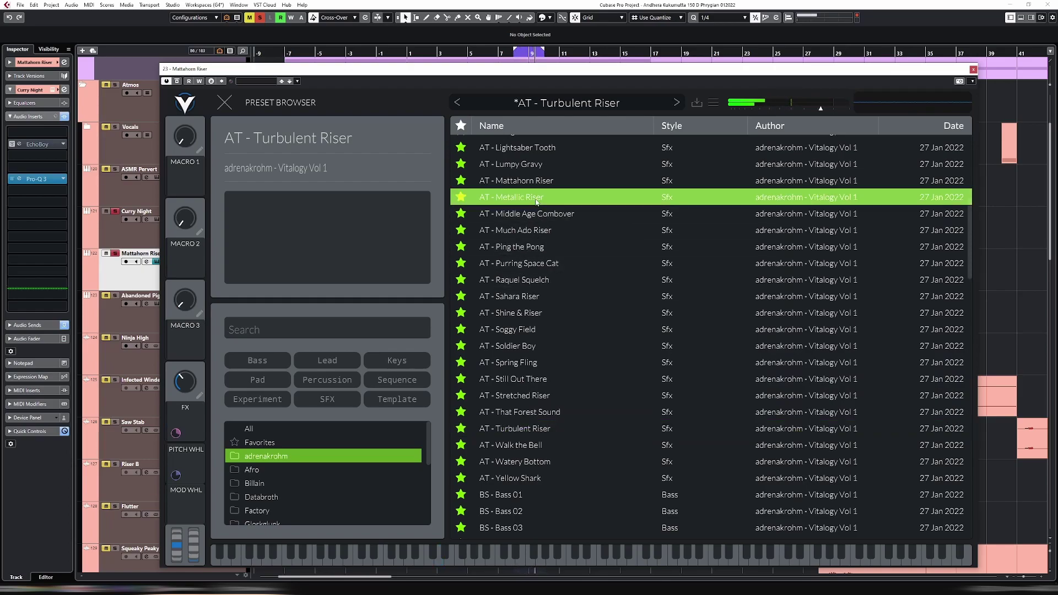
{"action": "left_click", "coordinate": [533, 397]}
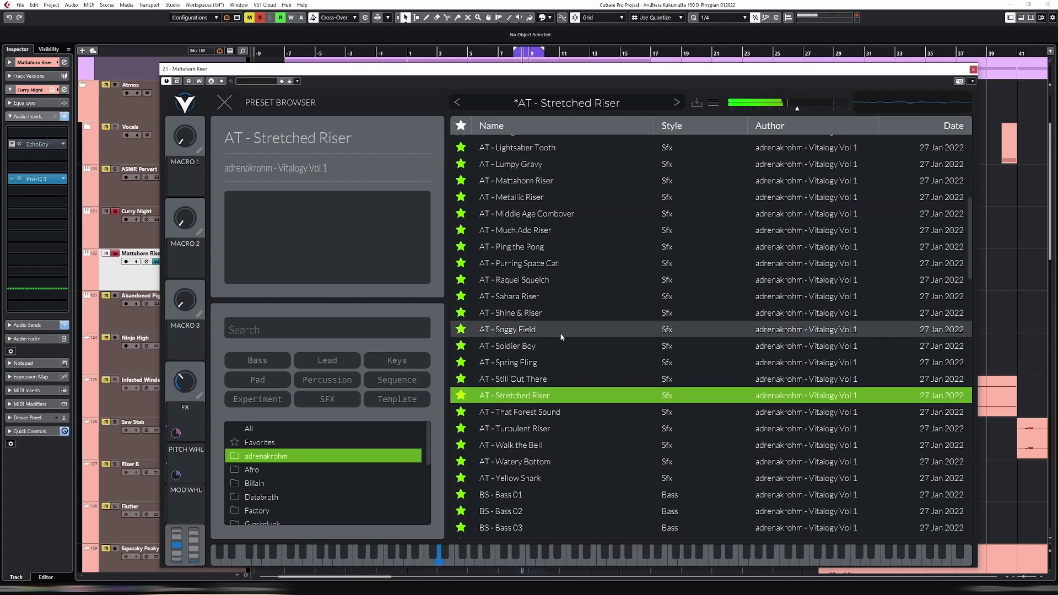
{"action": "left_click", "coordinate": [506, 183]}
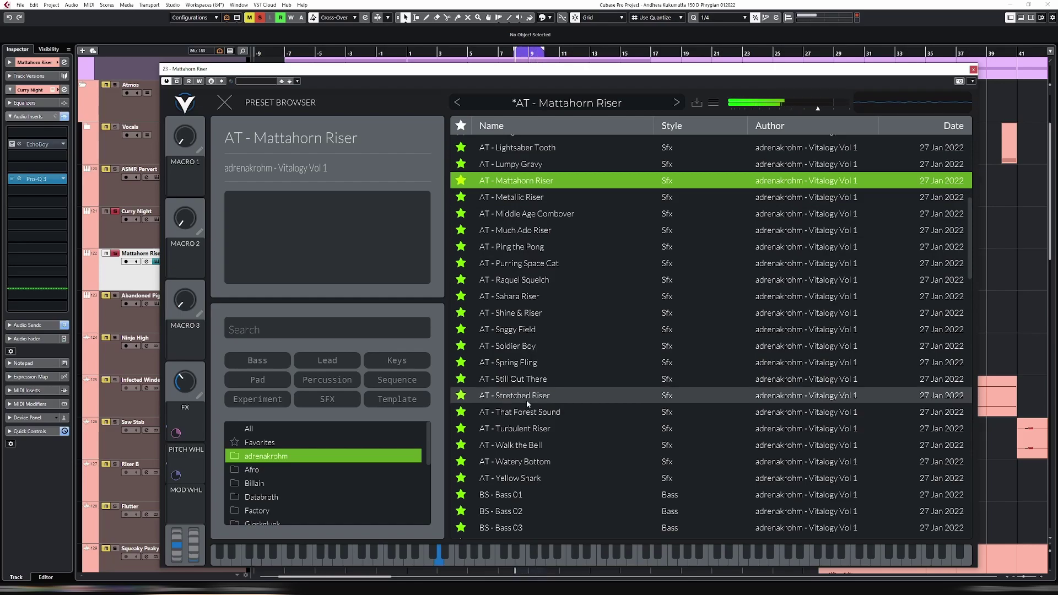
{"action": "left_click", "coordinate": [518, 200]}
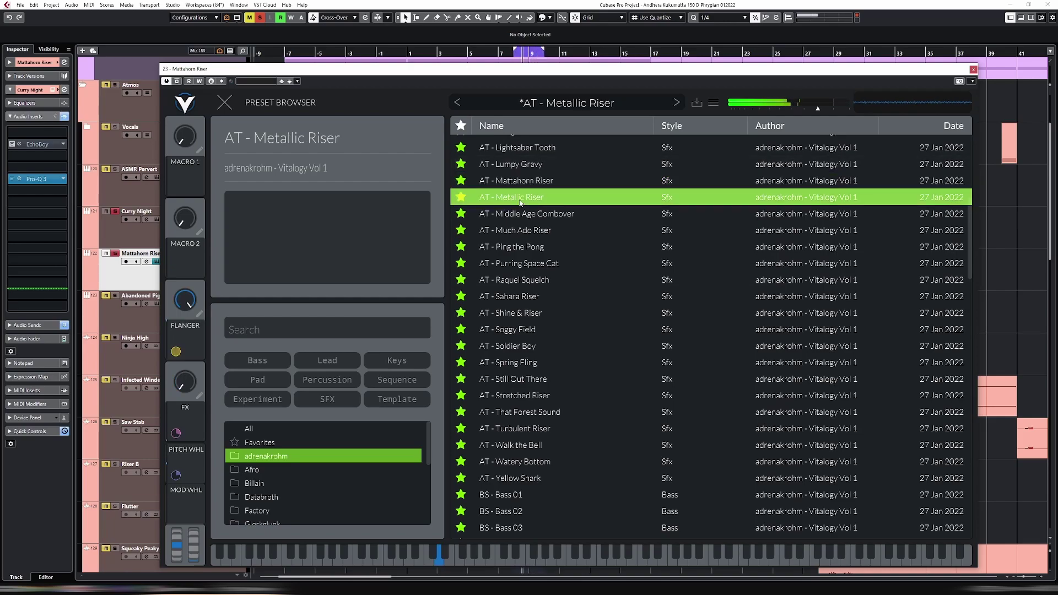
{"action": "left_click", "coordinate": [528, 397]}
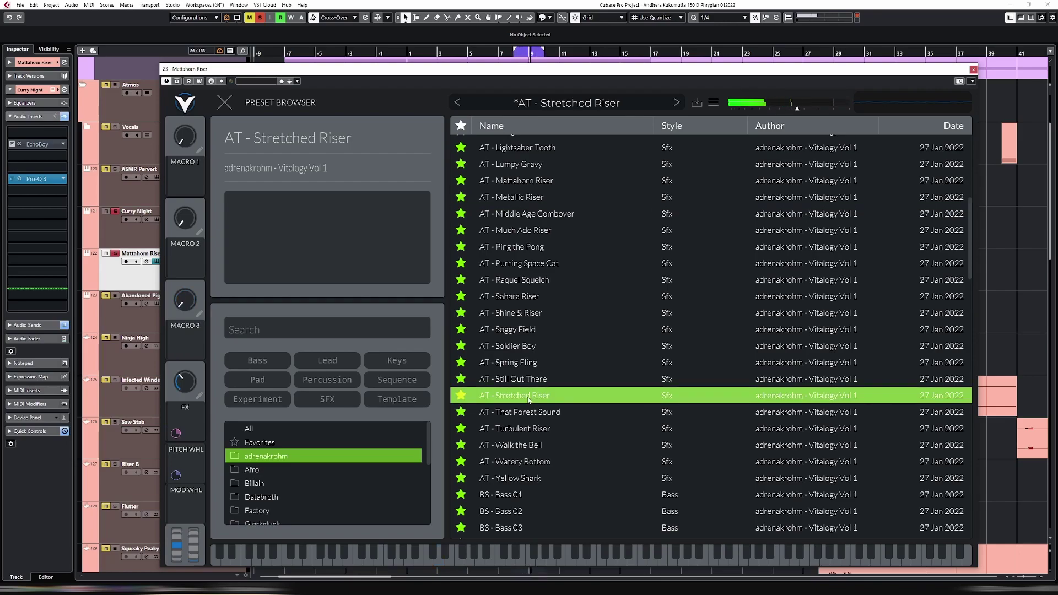
{"action": "key", "text": "Escape"}
{"action": "left_click", "coordinate": [259, 17]}
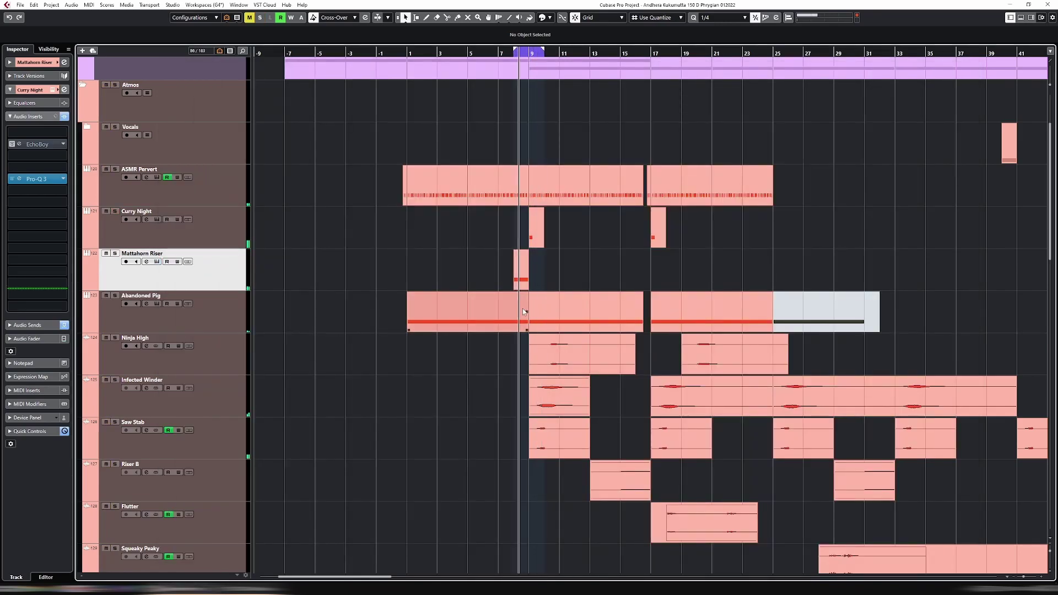
Trim the ASMR Pervert part in bars 5–8 so it ends at 8.4.1.0.
{"action": "left_click", "coordinate": [524, 270]}
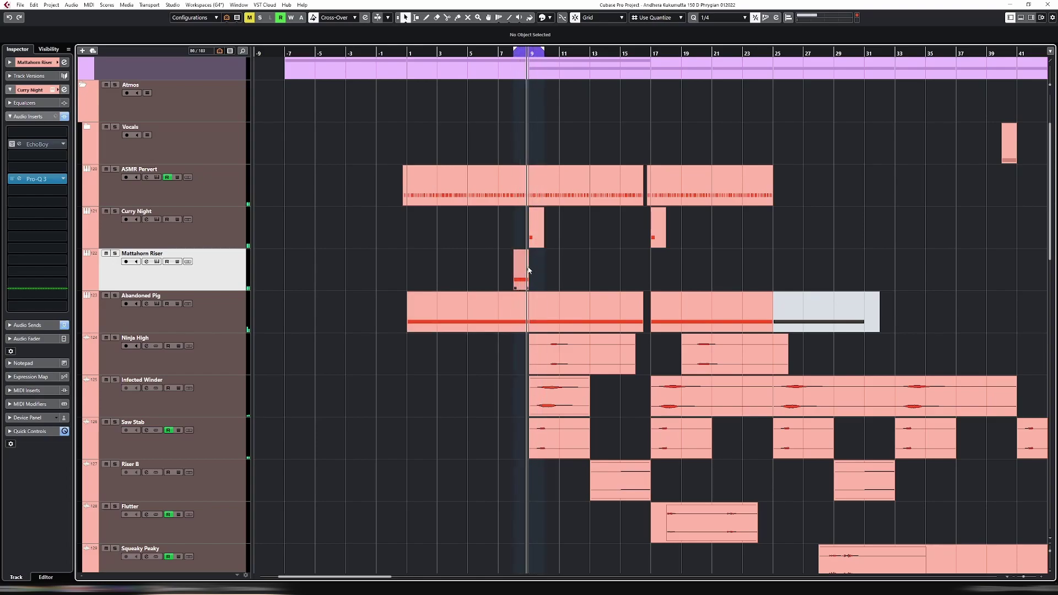
{"action": "left_click", "coordinate": [523, 192]}
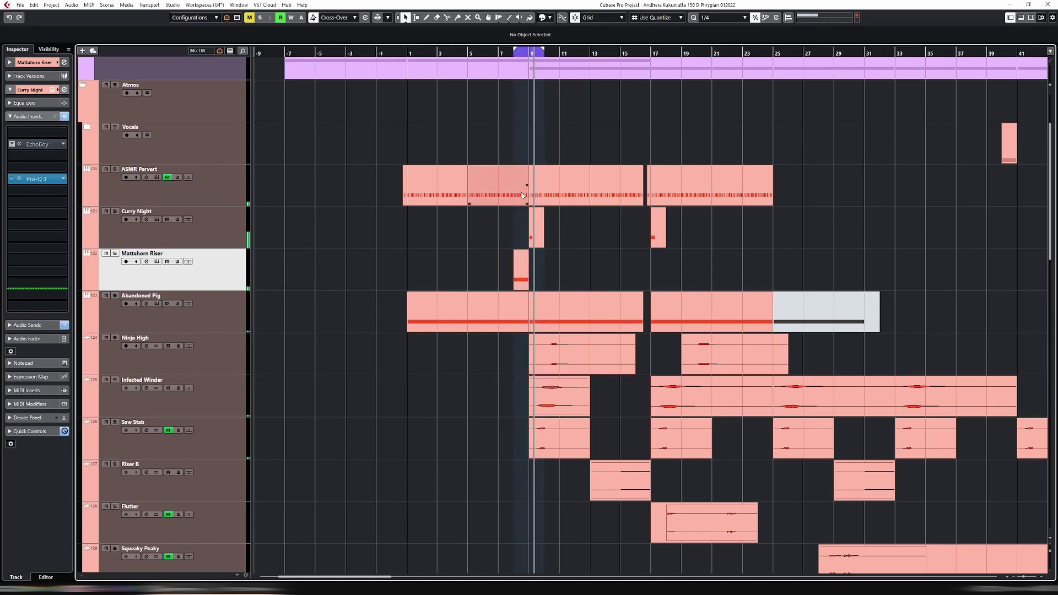
{"action": "left_click", "coordinate": [524, 192]}
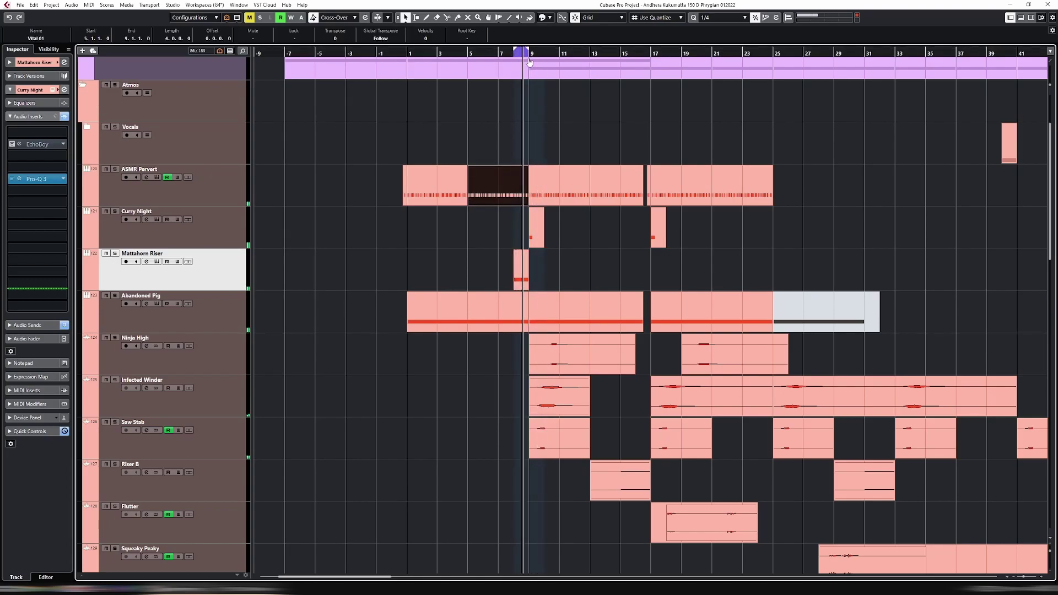
{"action": "left_click_drag", "start_coordinate": [522, 54], "coordinate": [524, 54]}
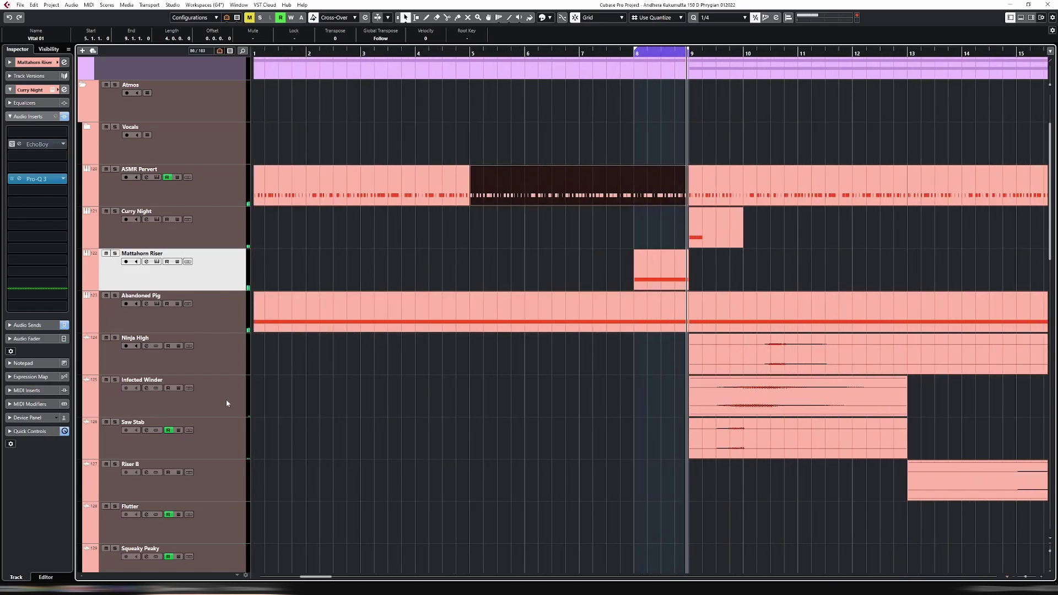
{"action": "key", "text": "g"}
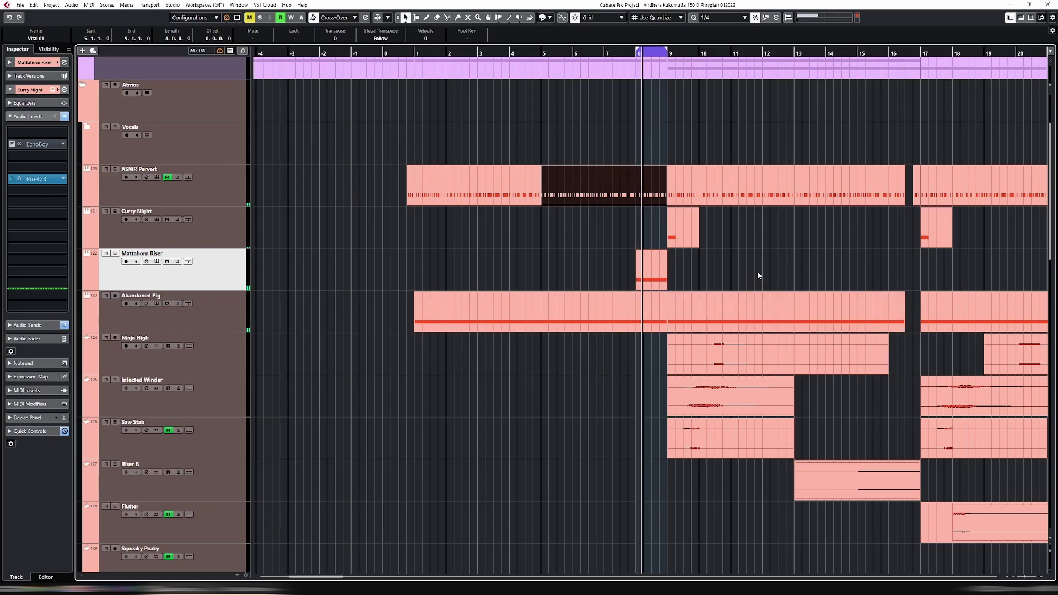
{"action": "left_click", "coordinate": [825, 182]}
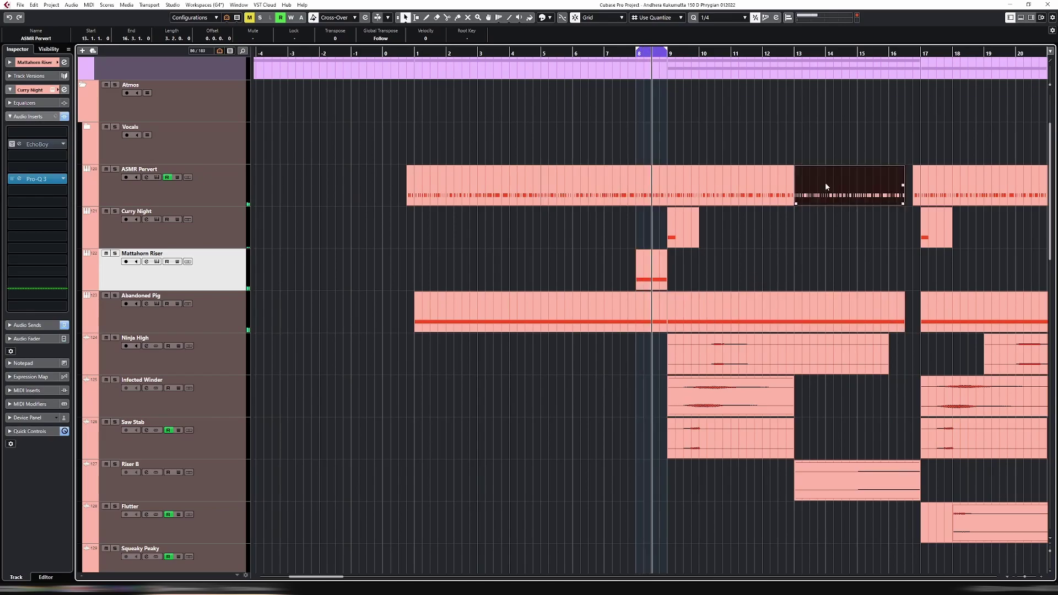
{"action": "left_click", "coordinate": [656, 203]}
{"action": "left_click_drag", "start_coordinate": [665, 204], "coordinate": [659, 205]}
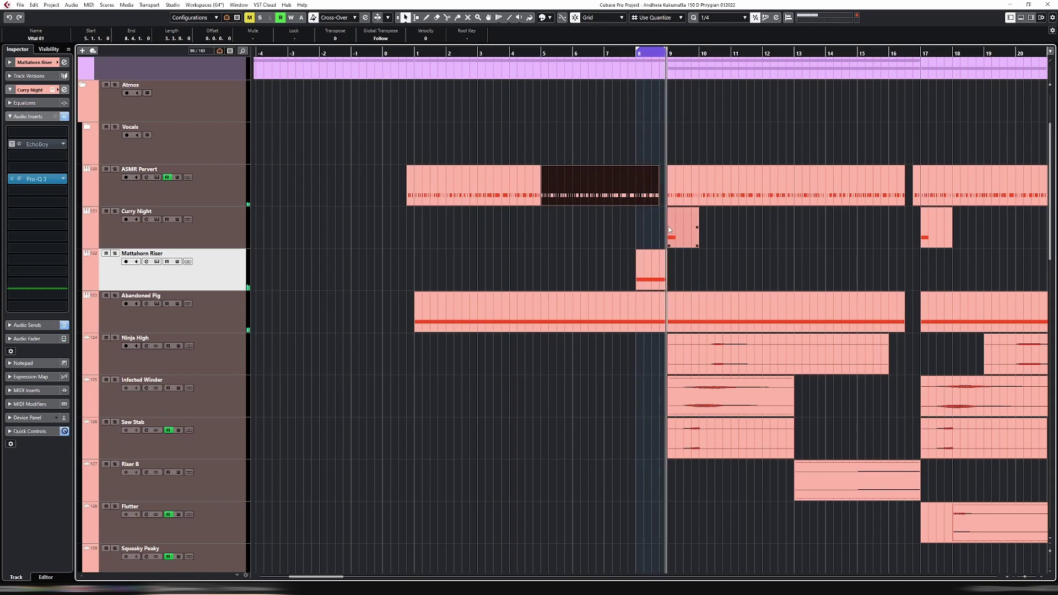
{"action": "scroll", "coordinate": [668, 227], "scroll_direction": "up", "scroll_amount": 2}
{"action": "scroll", "coordinate": [669, 206], "scroll_direction": "down", "scroll_amount": 2}
Trim the Abandoned Pig part in bars 1–8 to end at 8.4.1.0 and check its notes.
{"action": "left_click", "coordinate": [651, 309]}
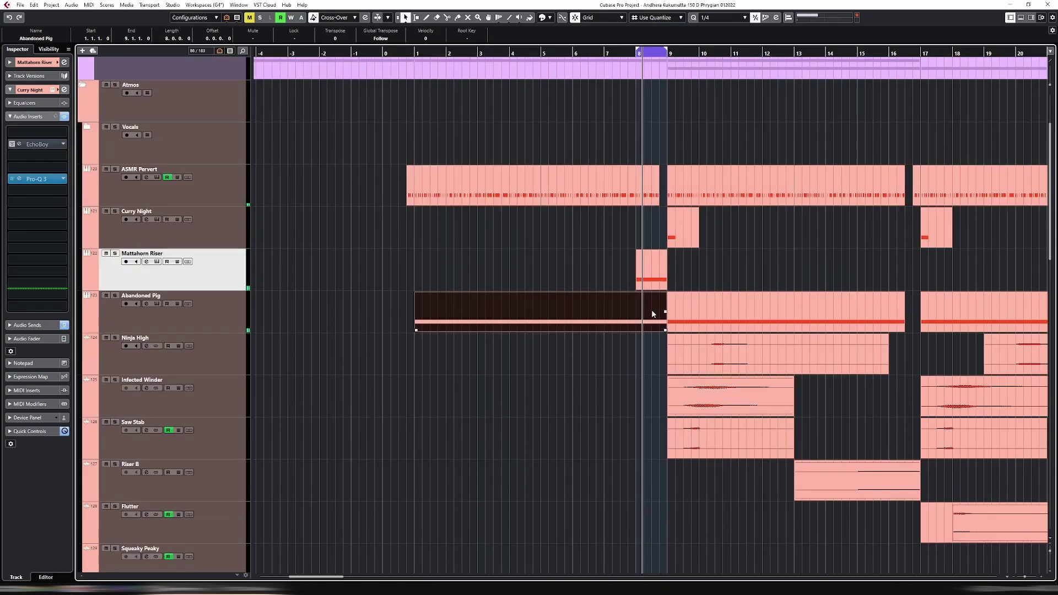
{"action": "key", "text": "h"}
{"action": "key", "text": "h"}
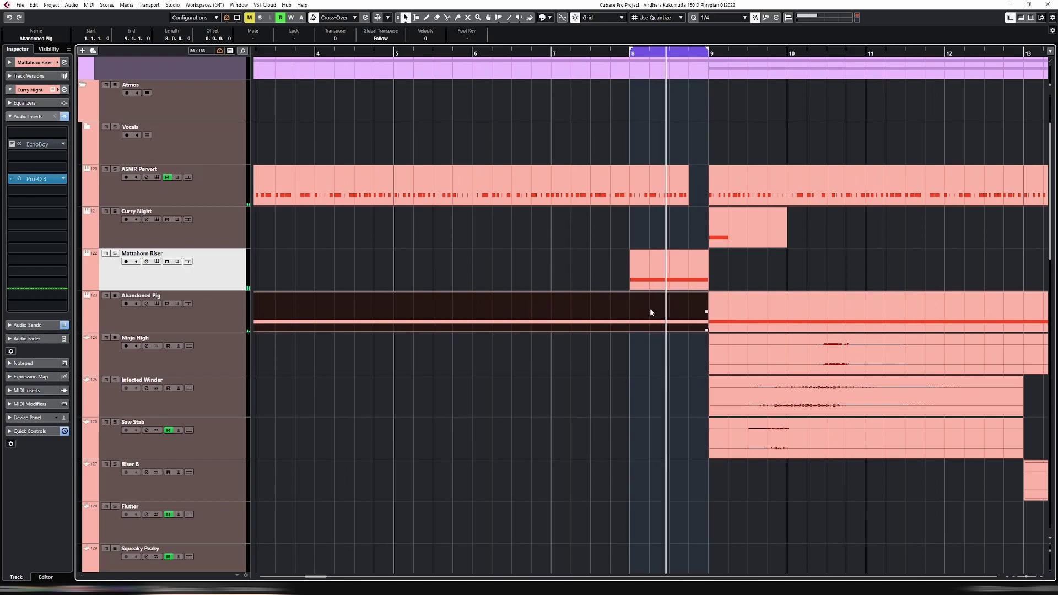
{"action": "left_click_drag", "start_coordinate": [706, 331], "coordinate": [688, 330]}
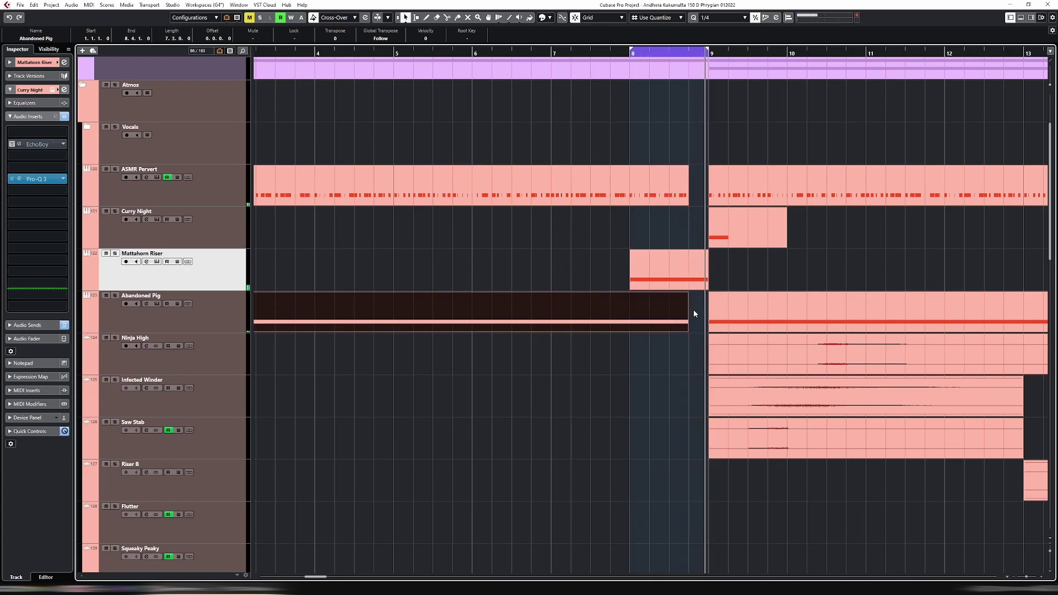
{"action": "double_click", "coordinate": [681, 316]}
{"action": "scroll", "coordinate": [705, 337], "scroll_direction": "down", "scroll_amount": 10}
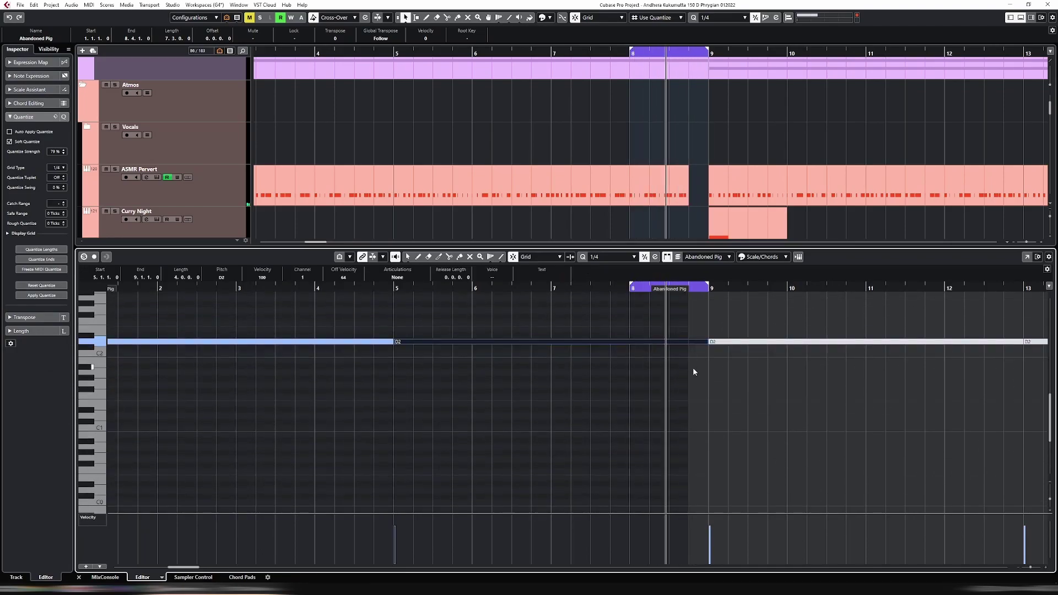
{"action": "key", "text": "Return"}
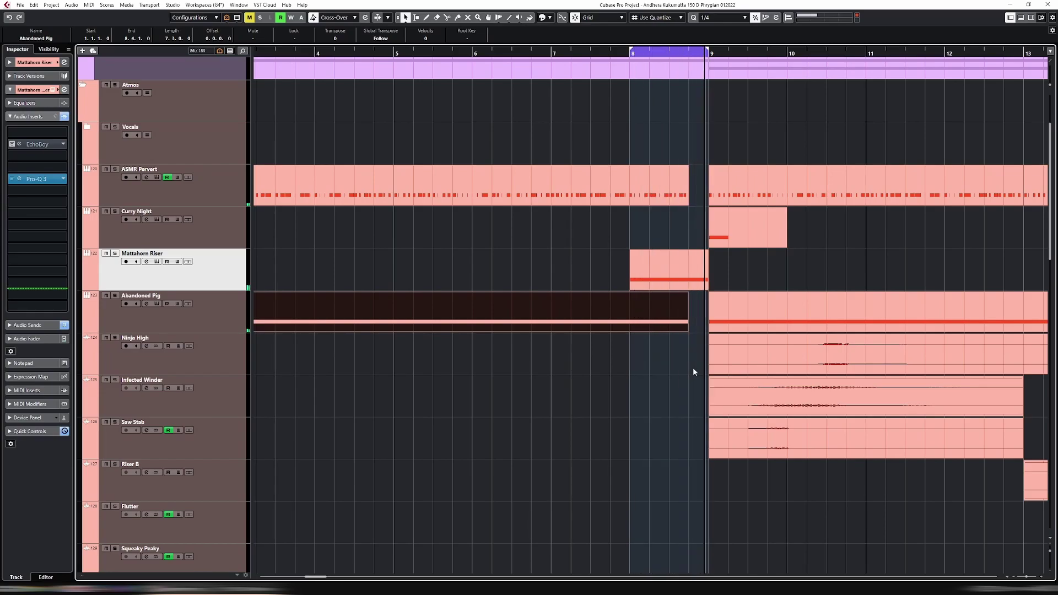
Loop the riser and Abandoned Pig parts, then select the muted Abandoned Pig part at bars 25–31.
{"action": "key", "text": "g"}
{"action": "key", "text": "g"}
{"action": "key", "text": "g"}
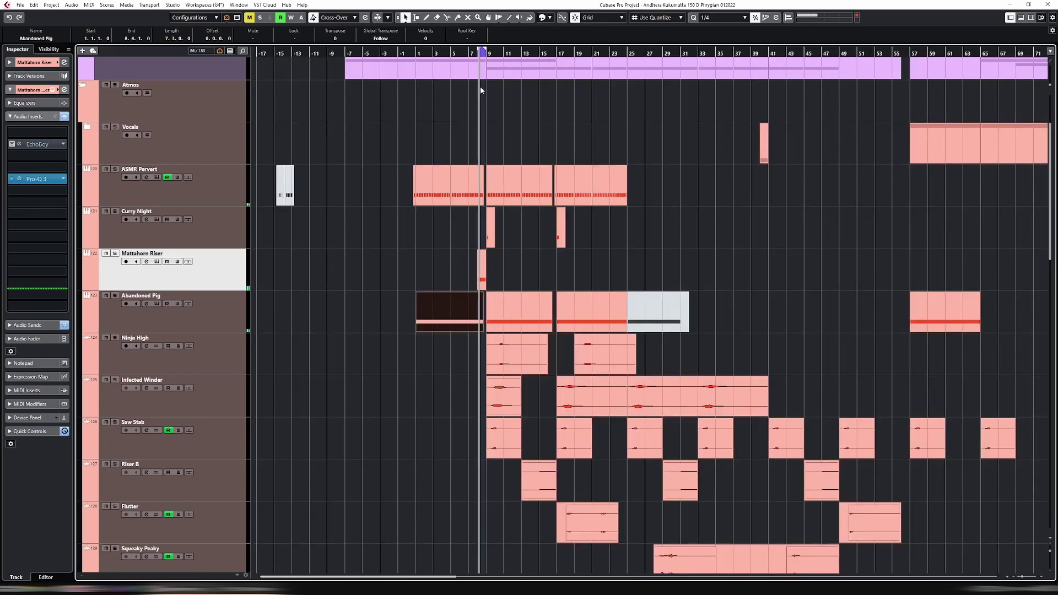
{"action": "left_click_drag", "start_coordinate": [437, 273], "coordinate": [698, 310]}
{"action": "key", "text": "p"}
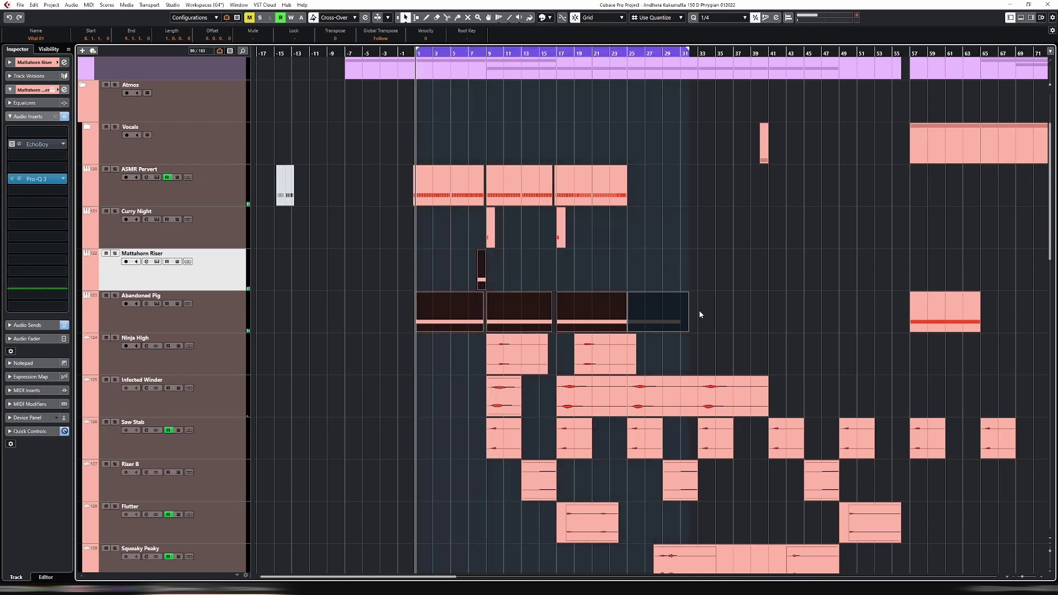
{"action": "left_click", "coordinate": [679, 270]}
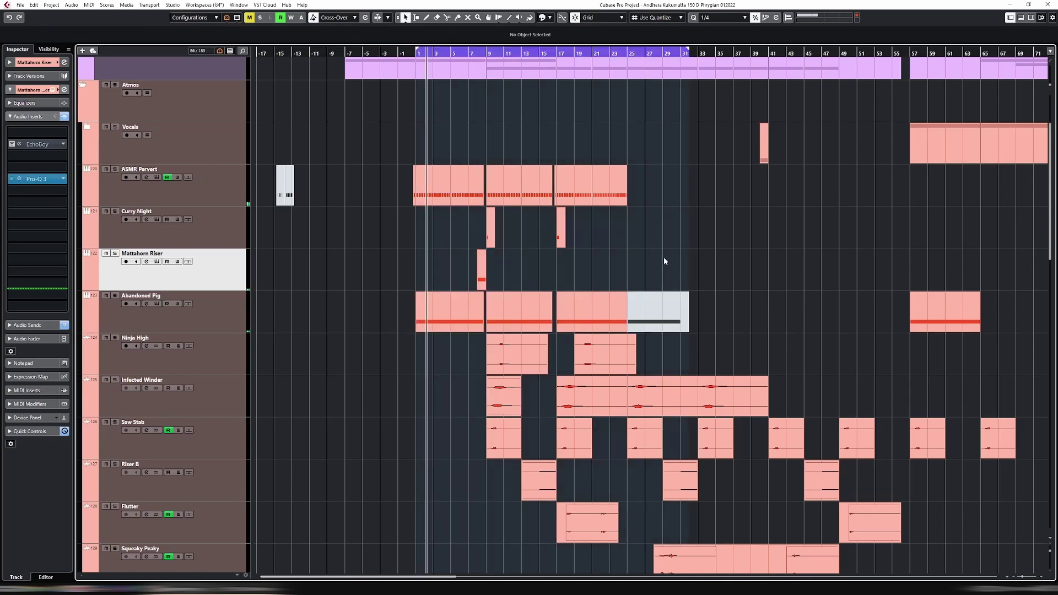
{"action": "left_click", "coordinate": [664, 304]}
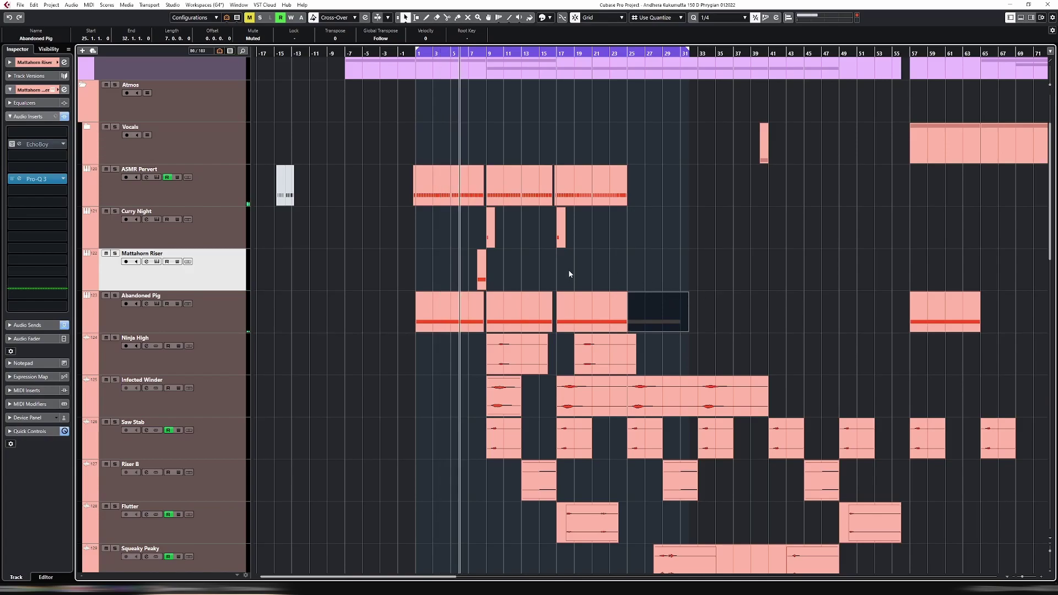
{"action": "scroll", "coordinate": [626, 298], "scroll_direction": "down", "scroll_amount": 5}
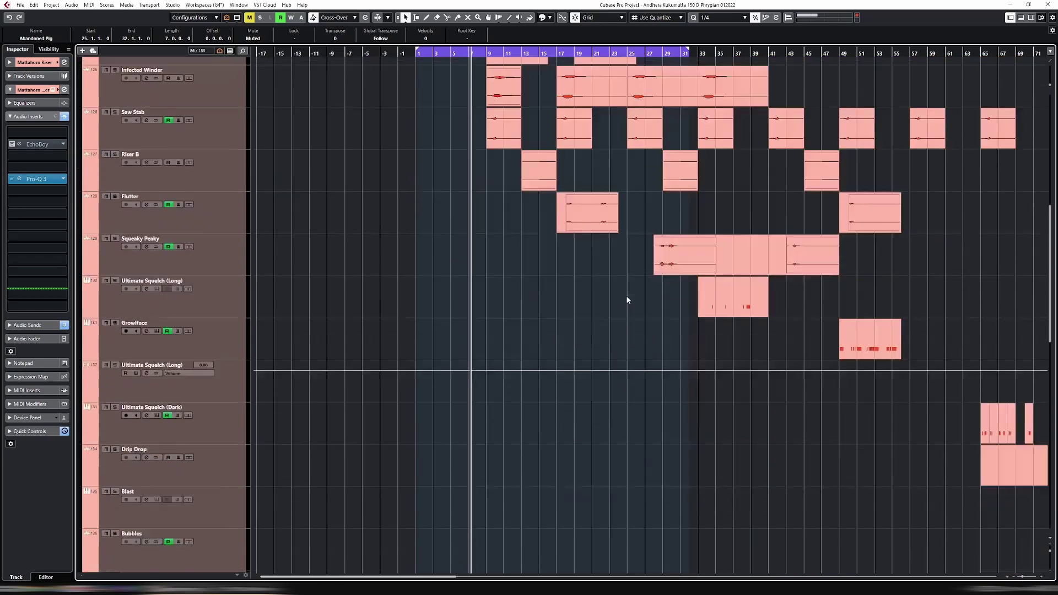
{"action": "scroll", "coordinate": [626, 295], "scroll_direction": "up", "scroll_amount": 7}
Move the Mattahorn Riser part from bar 8 to bar 24 and play it back from bar 23.
{"action": "left_click", "coordinate": [484, 372]}
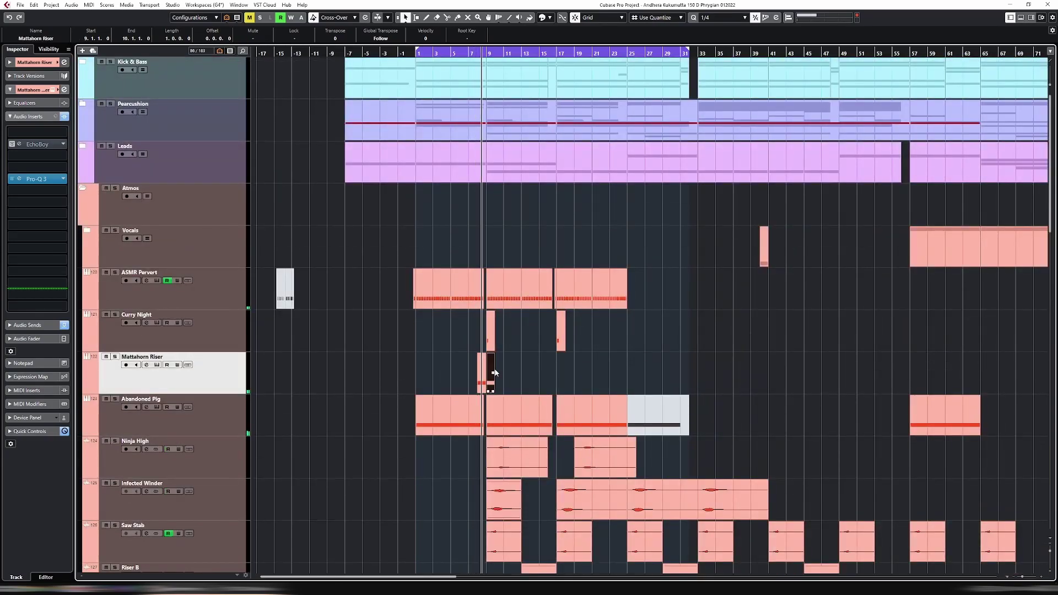
{"action": "left_click_drag", "start_coordinate": [556, 375], "coordinate": [626, 353]}
{"action": "key", "text": "l"}
{"action": "key", "text": "space"}
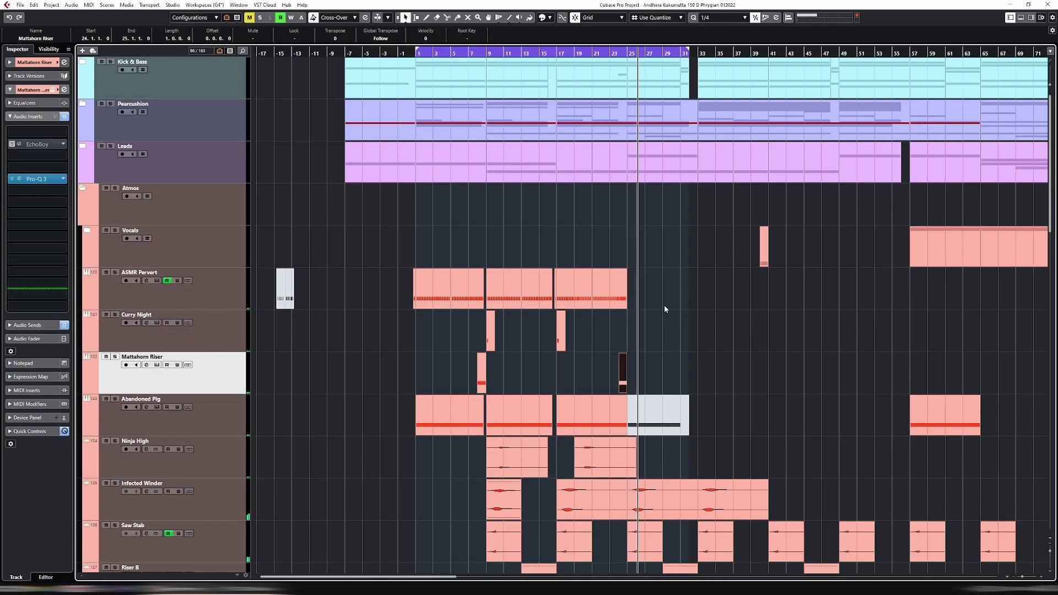
{"action": "left_click", "coordinate": [611, 52]}
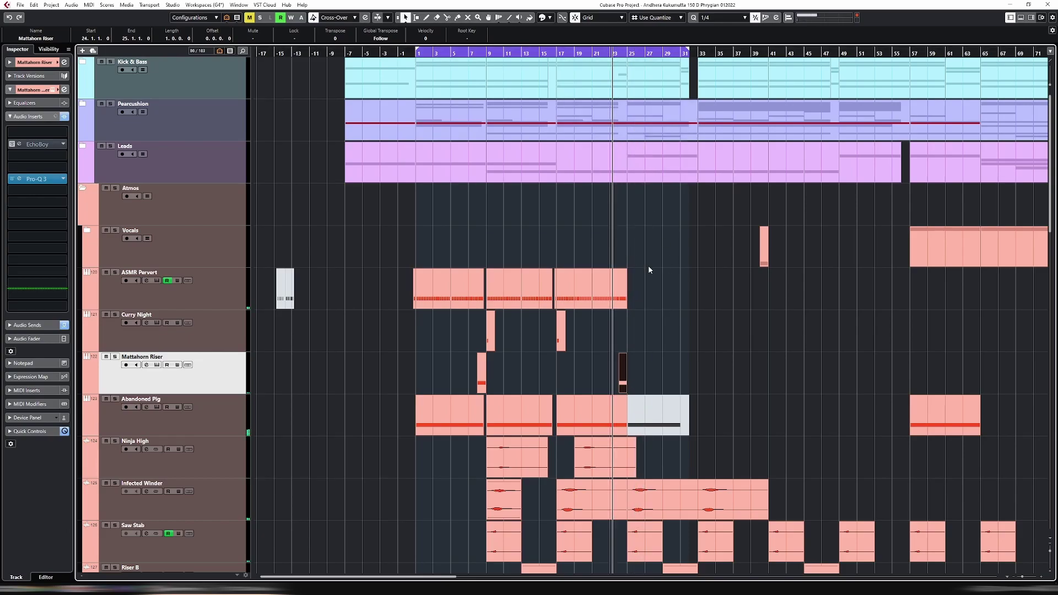
{"action": "scroll", "coordinate": [648, 265], "scroll_direction": "down", "scroll_amount": 5}
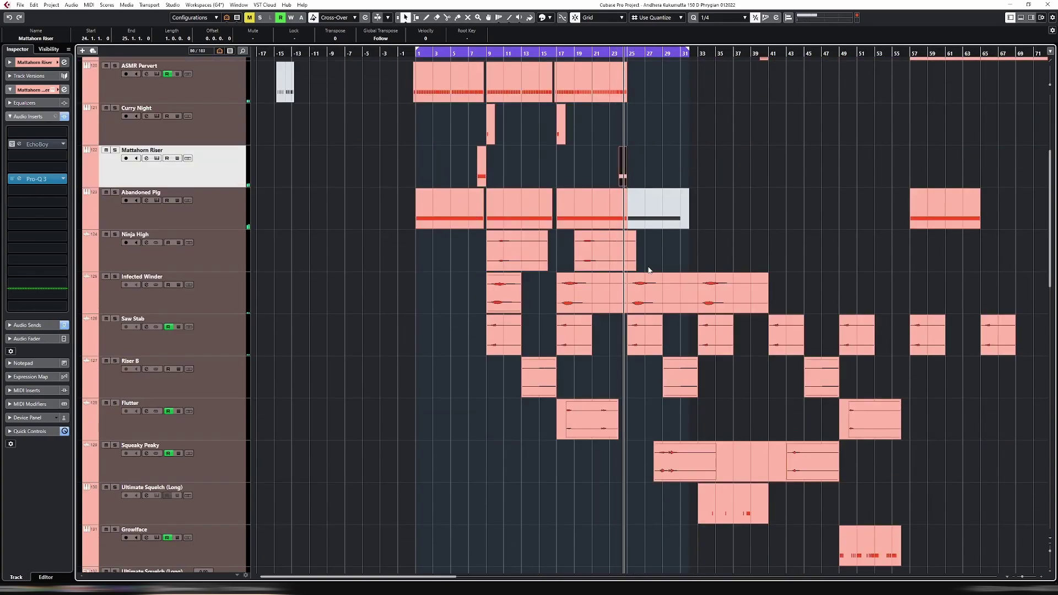
{"action": "scroll", "coordinate": [649, 267], "scroll_direction": "up", "scroll_amount": 5}
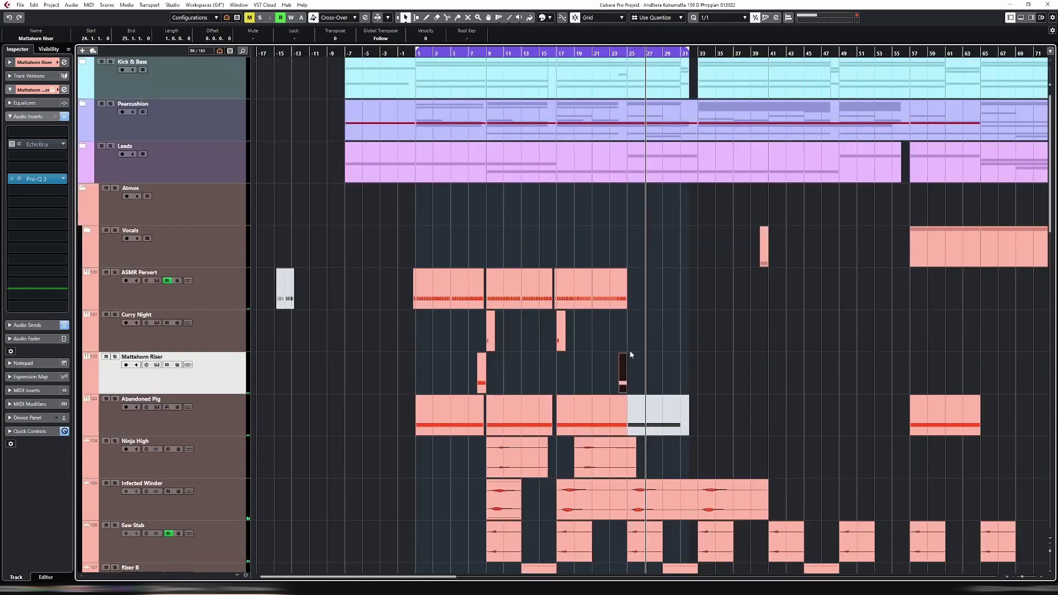
{"action": "left_click", "coordinate": [611, 52]}
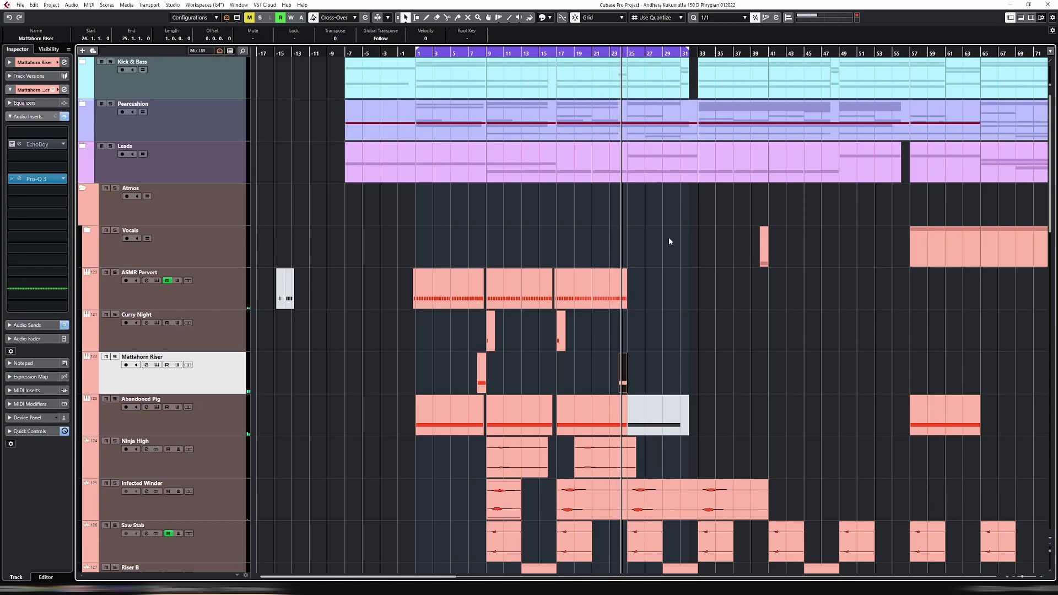
{"action": "key", "text": "h"}
{"action": "key", "text": "h"}
{"action": "key", "text": "h"}
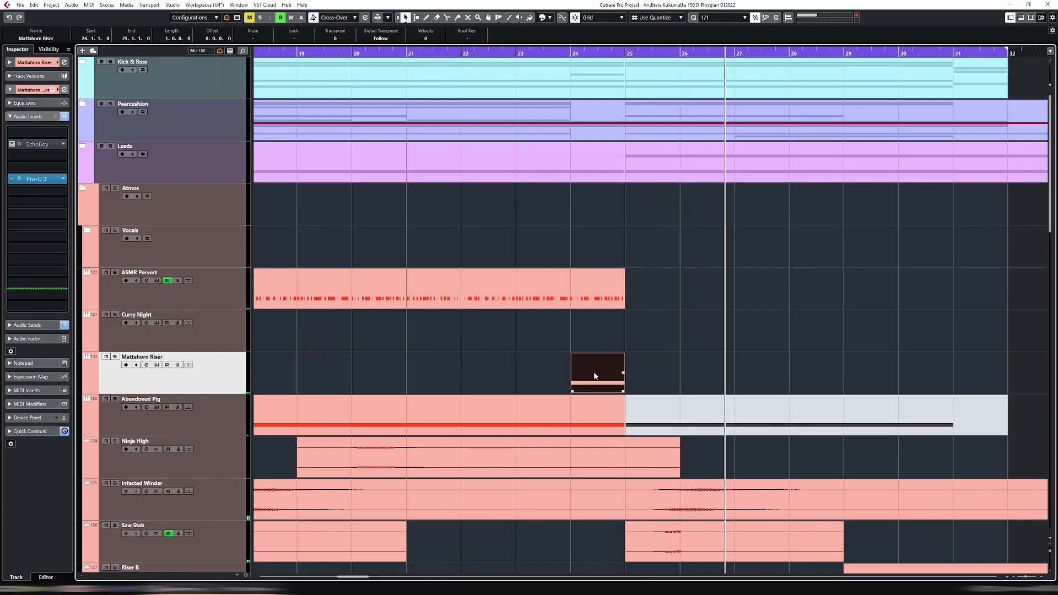
{"action": "scroll", "coordinate": [593, 375], "scroll_direction": "down", "scroll_amount": 5}
{"action": "key", "text": "g"}
{"action": "key", "text": "g"}
{"action": "key", "text": "g"}
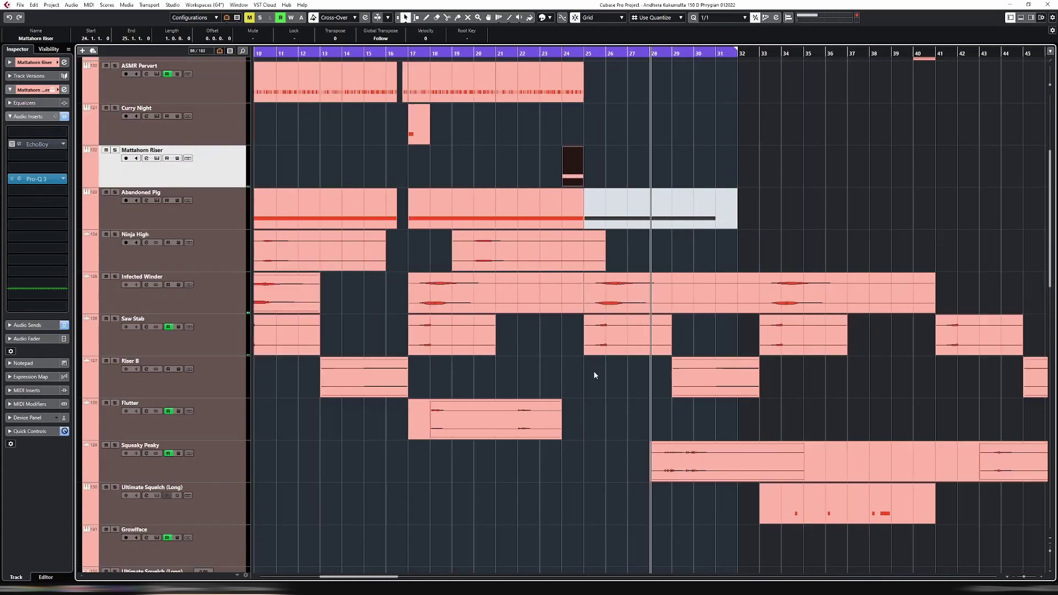
Copy the Riser B part to bars 21–25 and mute the Mattahorn Riser part at bar 24.
{"action": "left_click_drag", "start_coordinate": [372, 384], "coordinate": [548, 380]}
{"action": "left_click", "coordinate": [556, 55]}
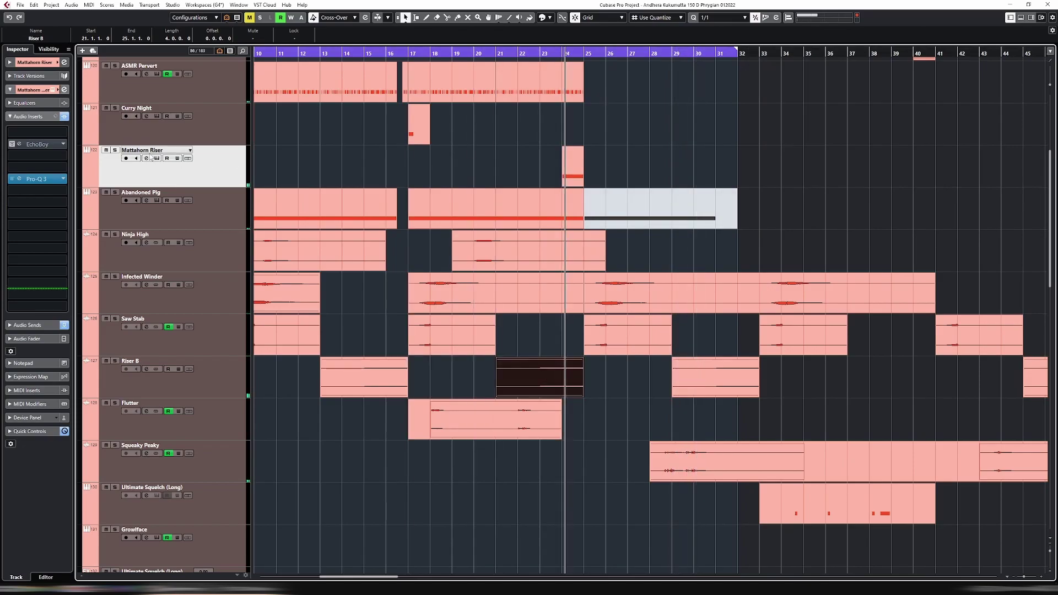
{"action": "key", "text": "7"}
{"action": "left_click", "coordinate": [568, 165]}
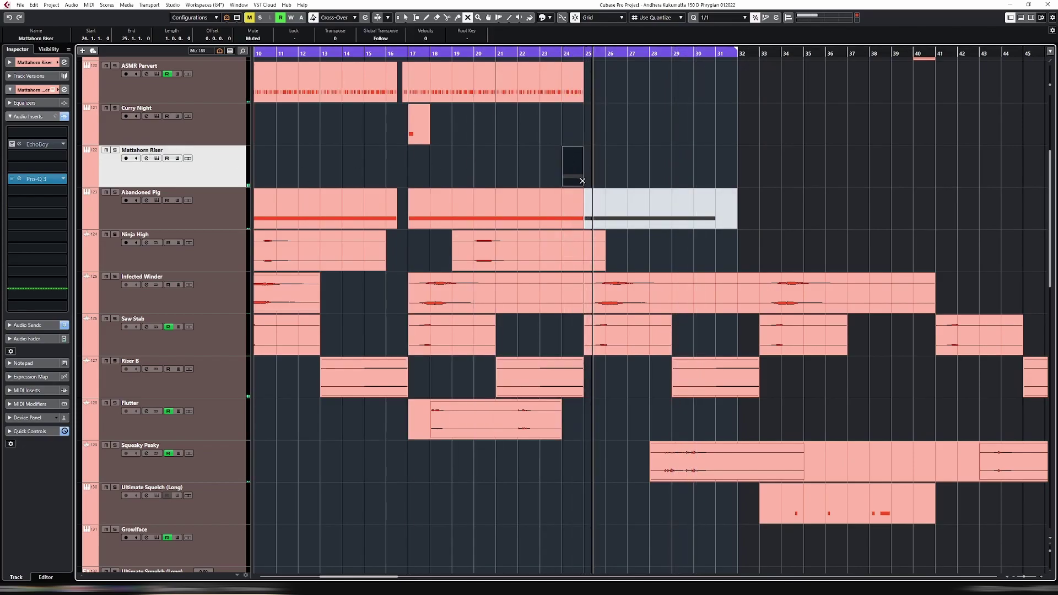
{"action": "left_click", "coordinate": [540, 53]}
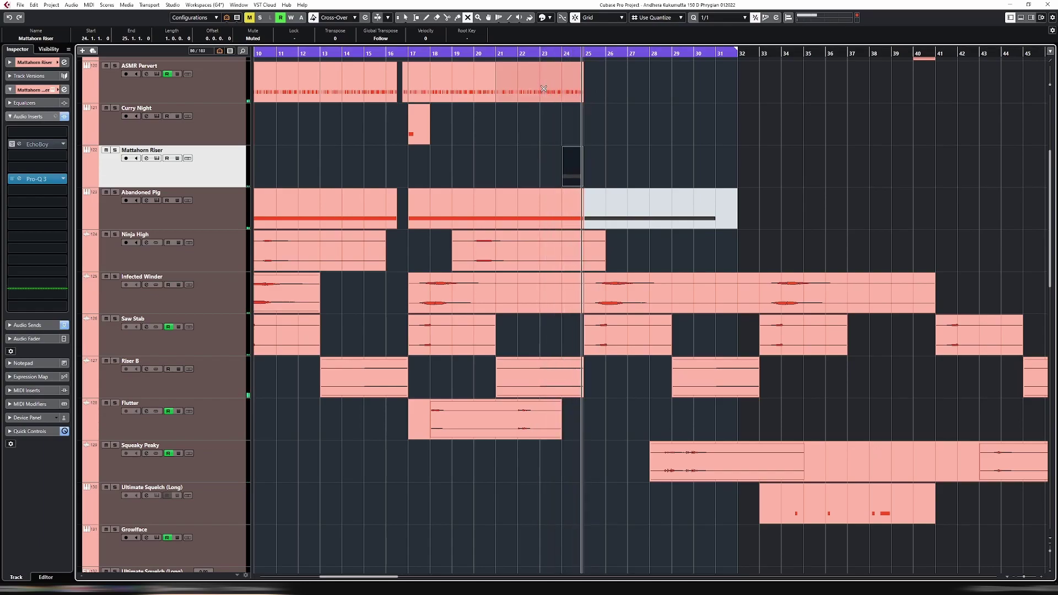
{"action": "scroll", "coordinate": [595, 204], "scroll_direction": "up", "scroll_amount": 5}
{"action": "key", "text": "g"}
{"action": "key", "text": "g"}
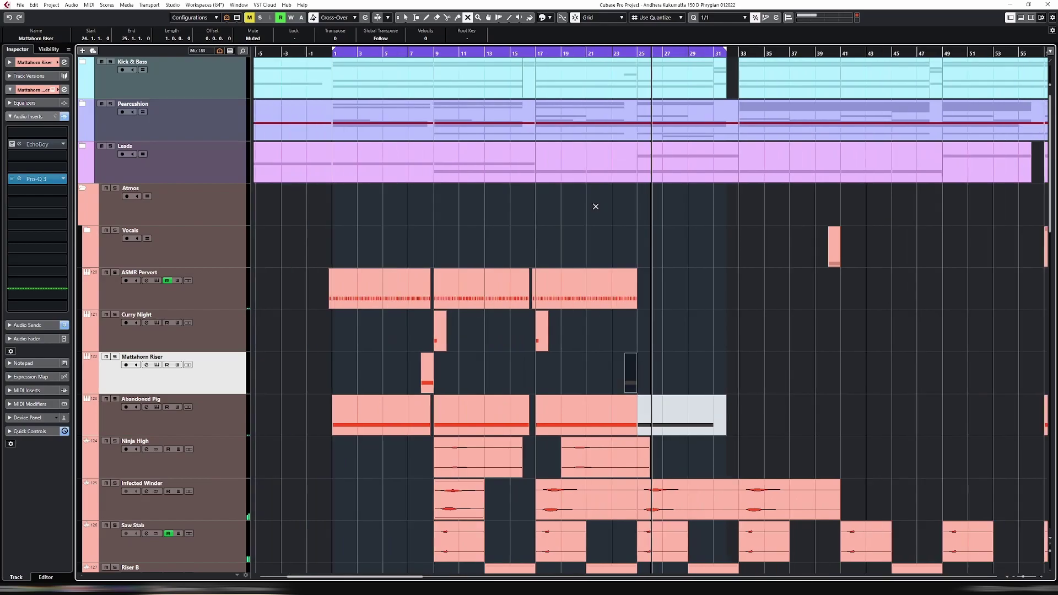
Expand the Pearcussion folder, mute the bar-25 8-bit Ride part, and copy Crash 02 from bar 23 to 25.
{"action": "left_click", "coordinate": [82, 103]}
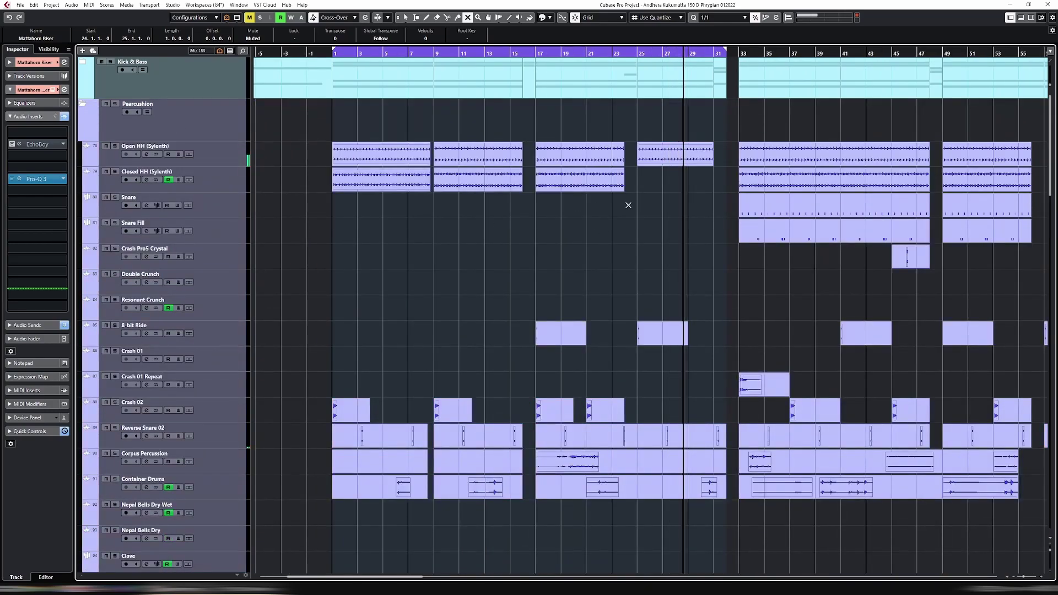
{"action": "left_click", "coordinate": [620, 54]}
{"action": "left_click", "coordinate": [655, 333]}
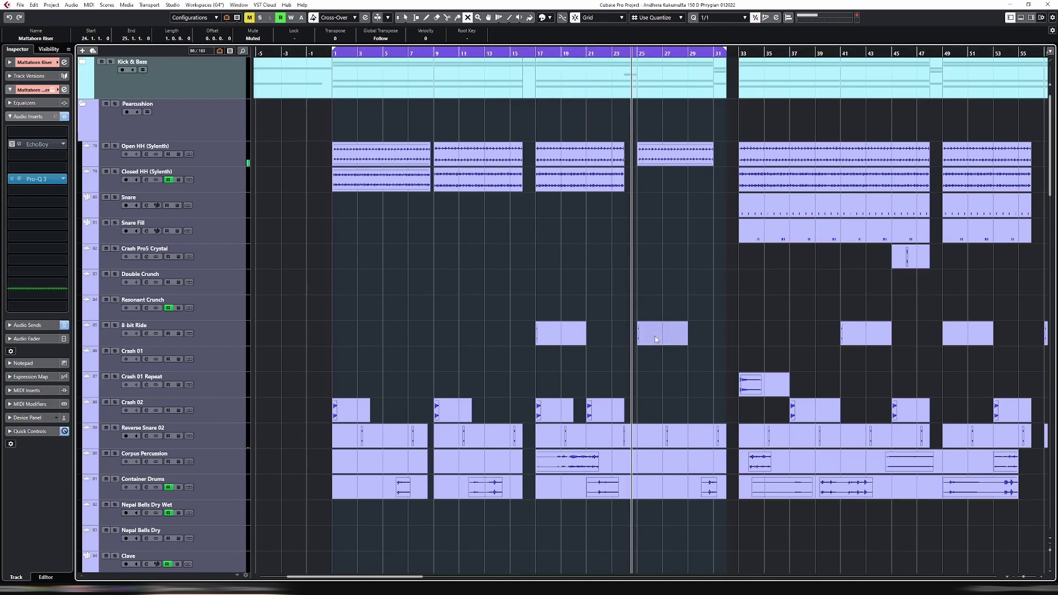
{"action": "key", "text": "1"}
{"action": "left_click_drag", "start_coordinate": [606, 410], "coordinate": [657, 410]}
{"action": "key", "text": "KP_Subtract"}
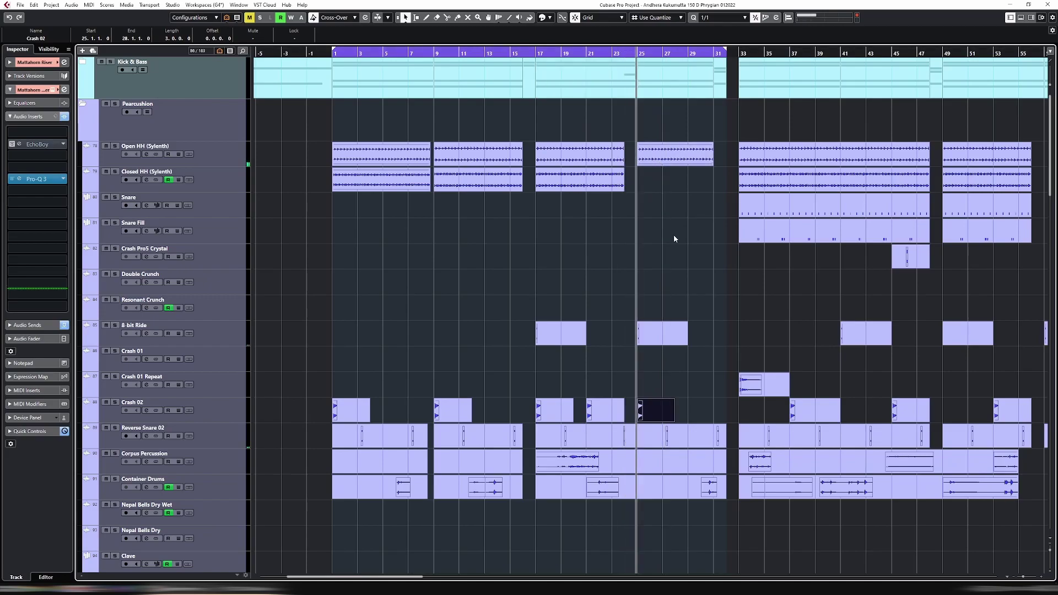
{"action": "key", "text": "h"}
{"action": "key", "text": "h"}
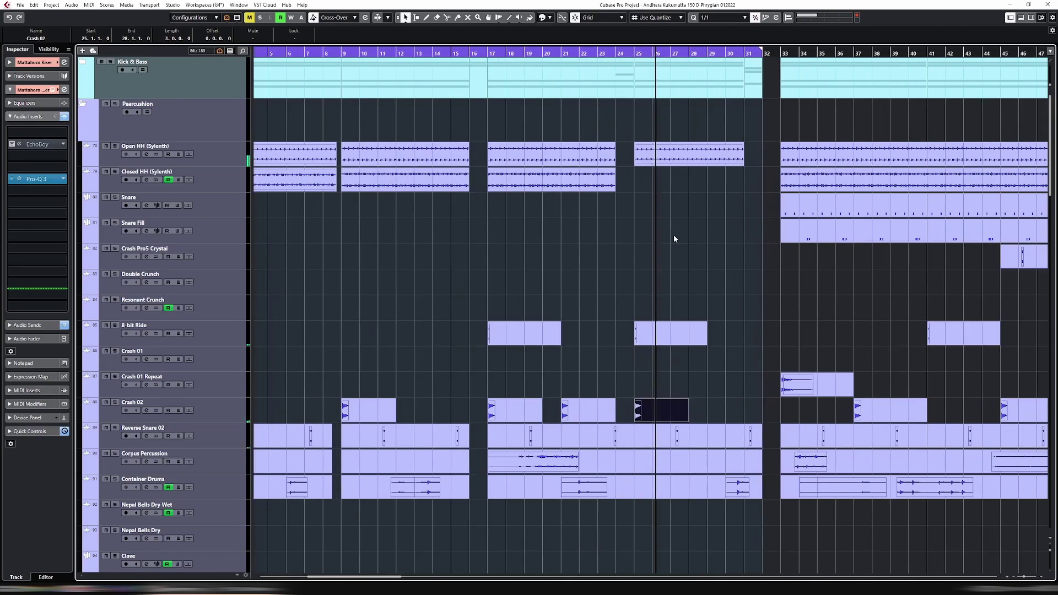
Loop around the new Crash 02 and shift the 8-bit Ride parts to 17.3.1.0 and 25.3.1.0 on a 1/4 grid.
{"action": "left_click_drag", "start_coordinate": [640, 338], "coordinate": [650, 339]}
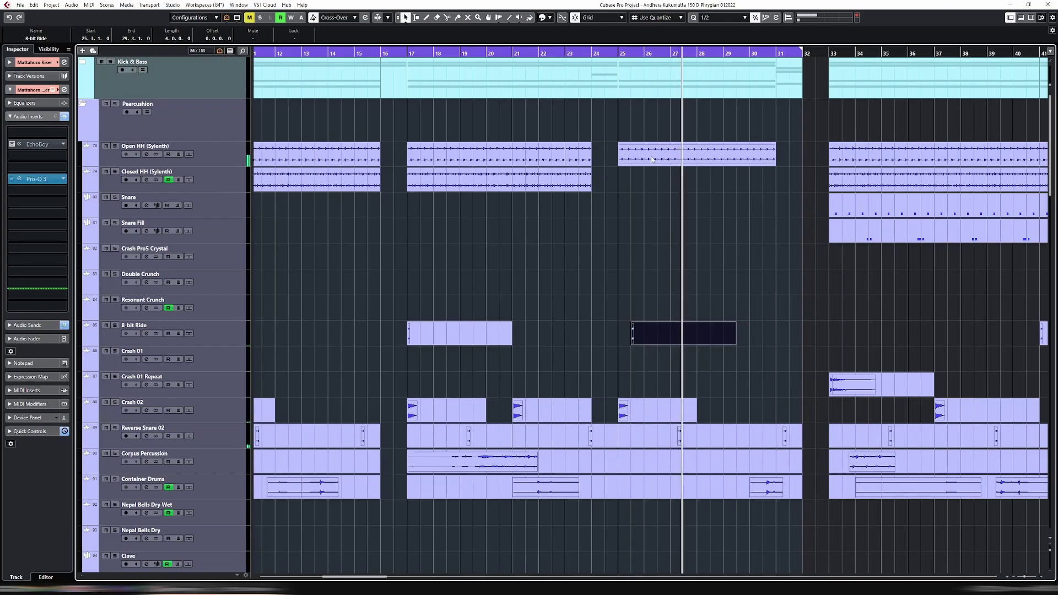
{"action": "left_click", "coordinate": [649, 408]}
{"action": "key", "text": "p"}
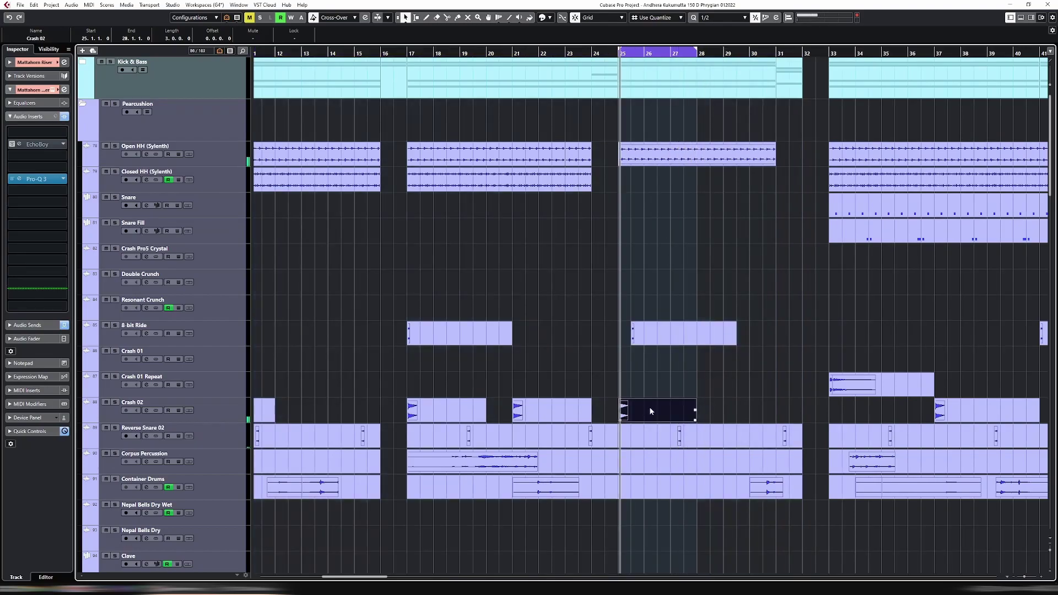
{"action": "left_click_drag", "start_coordinate": [642, 50], "coordinate": [614, 49]}
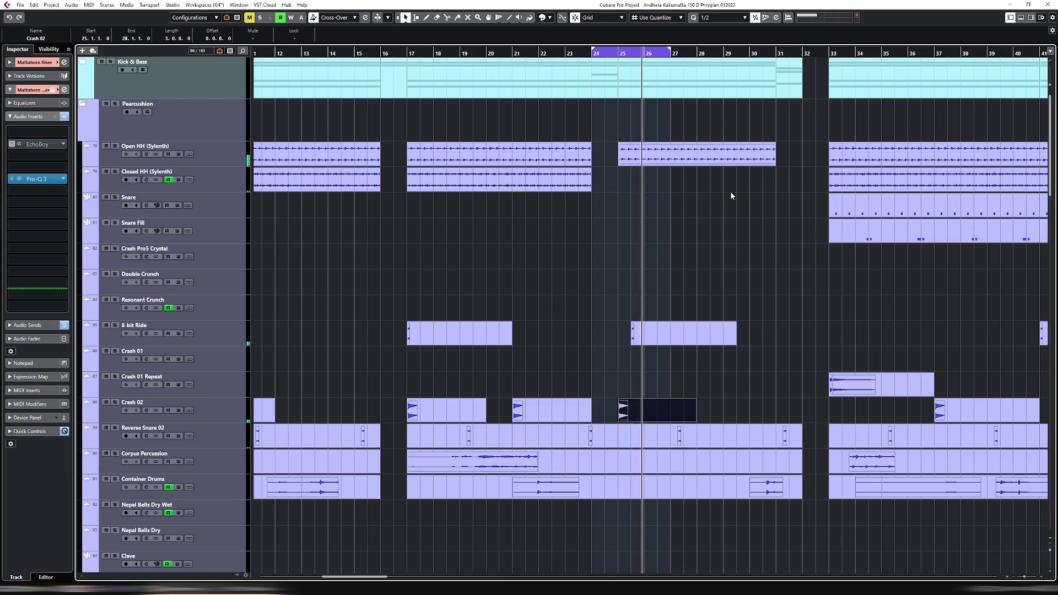
{"action": "left_click_drag", "start_coordinate": [660, 334], "coordinate": [650, 335]}
{"action": "key", "text": "alt+3"}
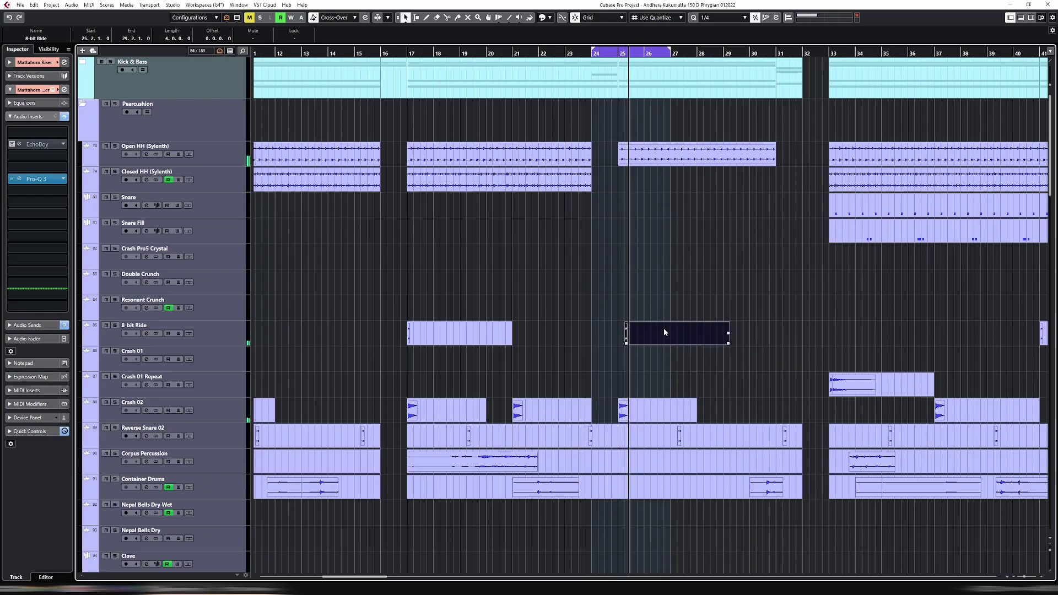
{"action": "left_click_drag", "start_coordinate": [446, 340], "coordinate": [453, 336]}
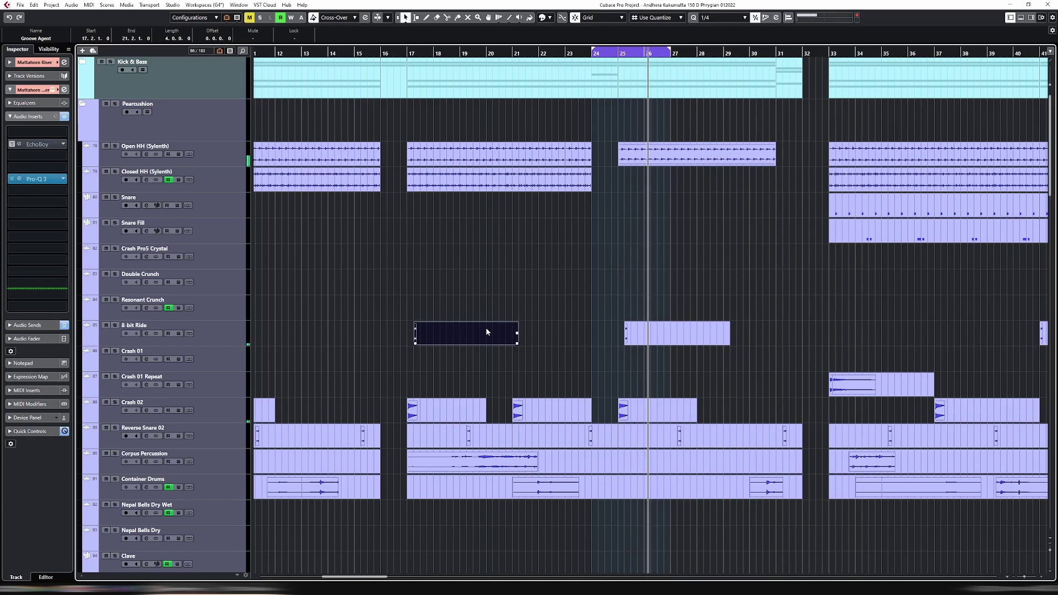
{"action": "left_click_drag", "start_coordinate": [645, 334], "coordinate": [652, 333]}
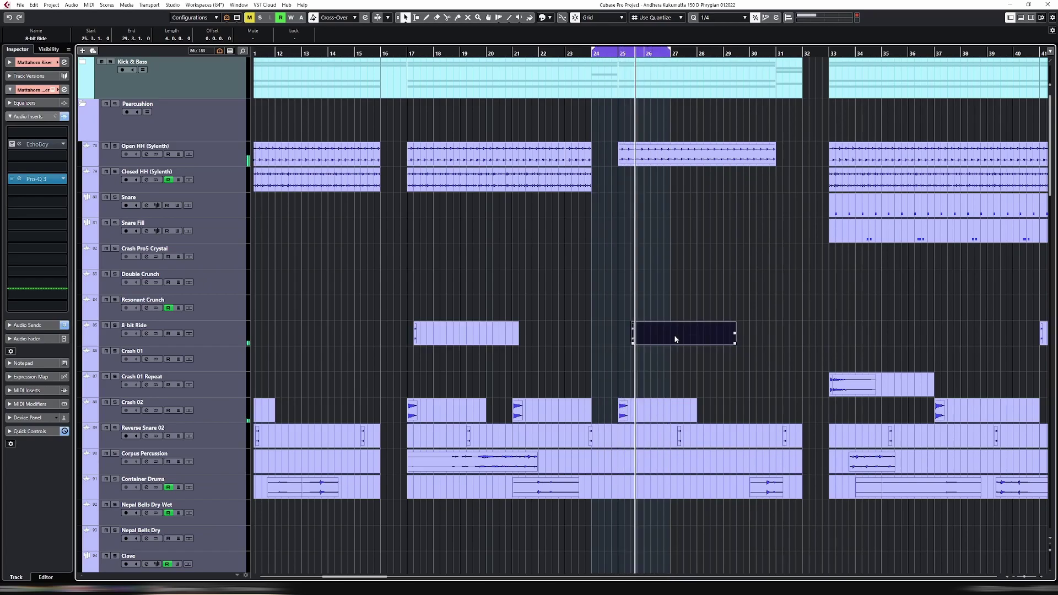
{"action": "left_click_drag", "start_coordinate": [437, 338], "coordinate": [446, 338]}
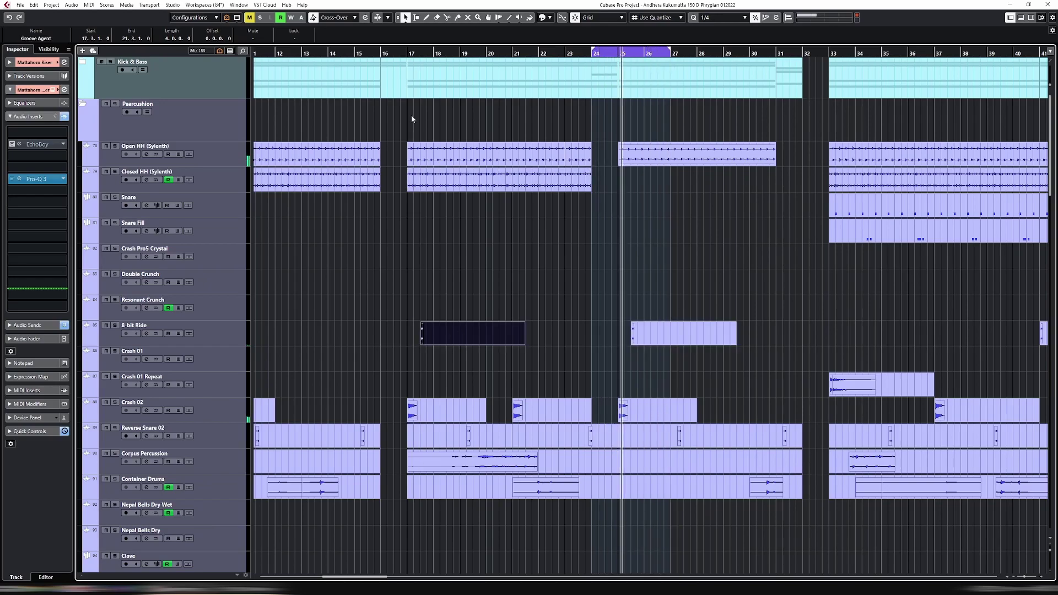
{"action": "left_click", "coordinate": [362, 54]}
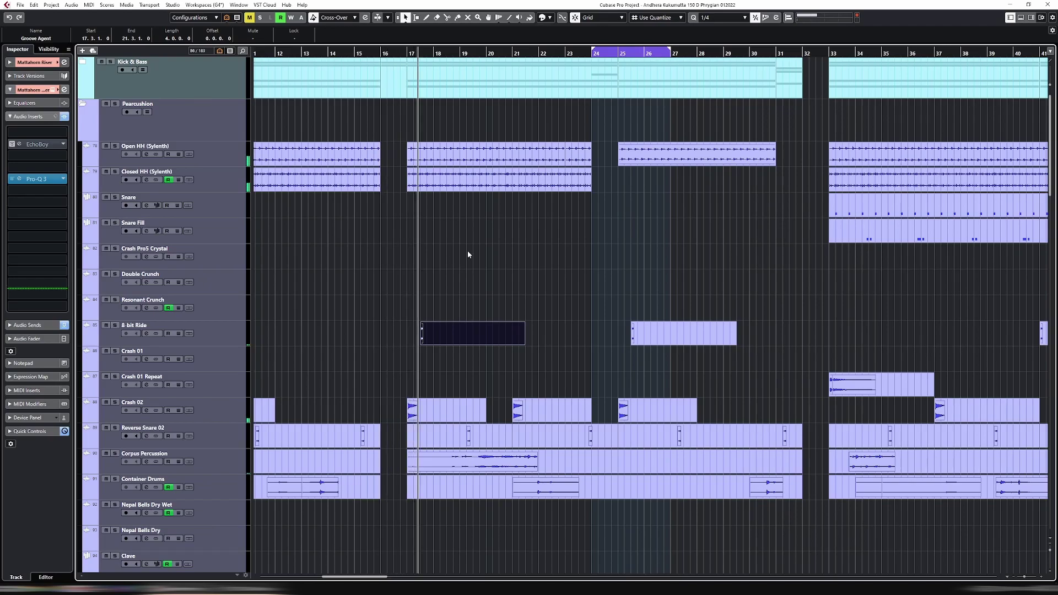
{"action": "scroll", "coordinate": [423, 259], "scroll_direction": "down", "scroll_amount": 15}
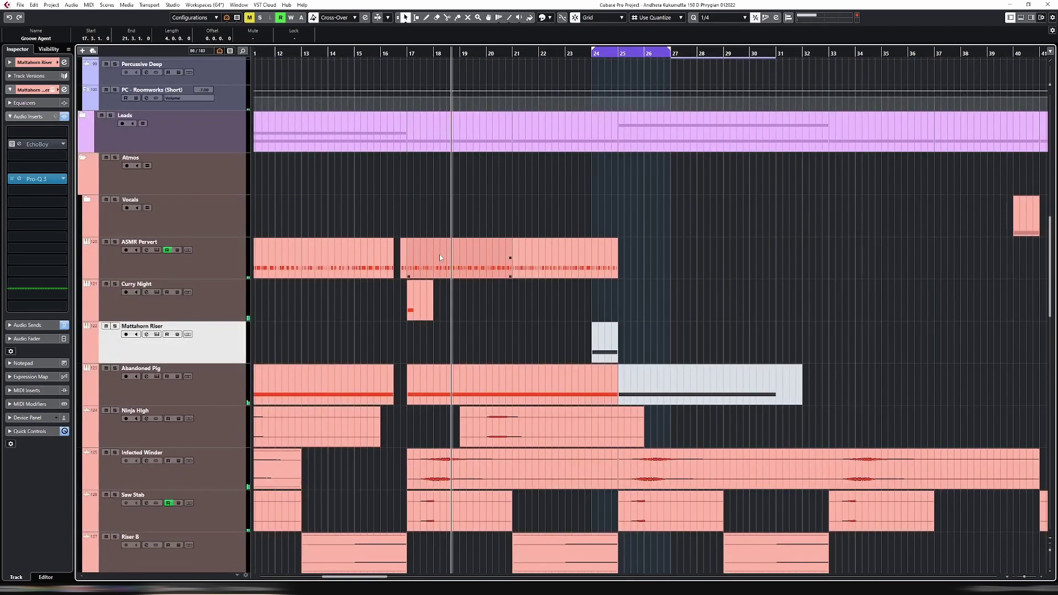
Locate the ASMR Pervert part spanning bars 21–25, then solo the ASMR Pervert track.
{"action": "scroll", "coordinate": [435, 255], "scroll_direction": "up", "scroll_amount": 10}
{"action": "key", "text": "g"}
{"action": "key", "text": "g"}
{"action": "key", "text": "g"}
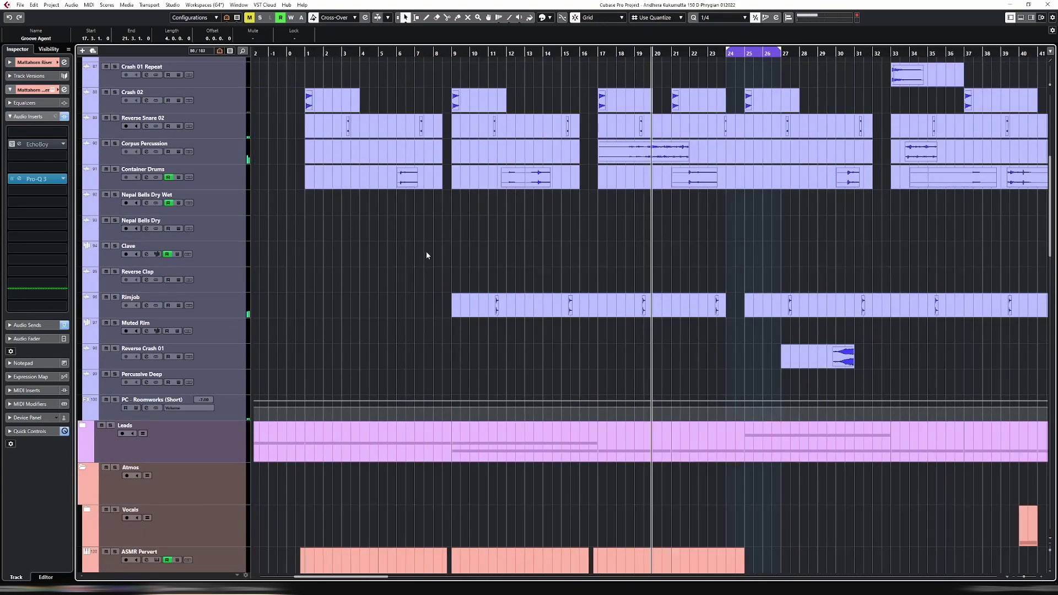
{"action": "scroll", "coordinate": [568, 259], "scroll_direction": "down", "scroll_amount": 6}
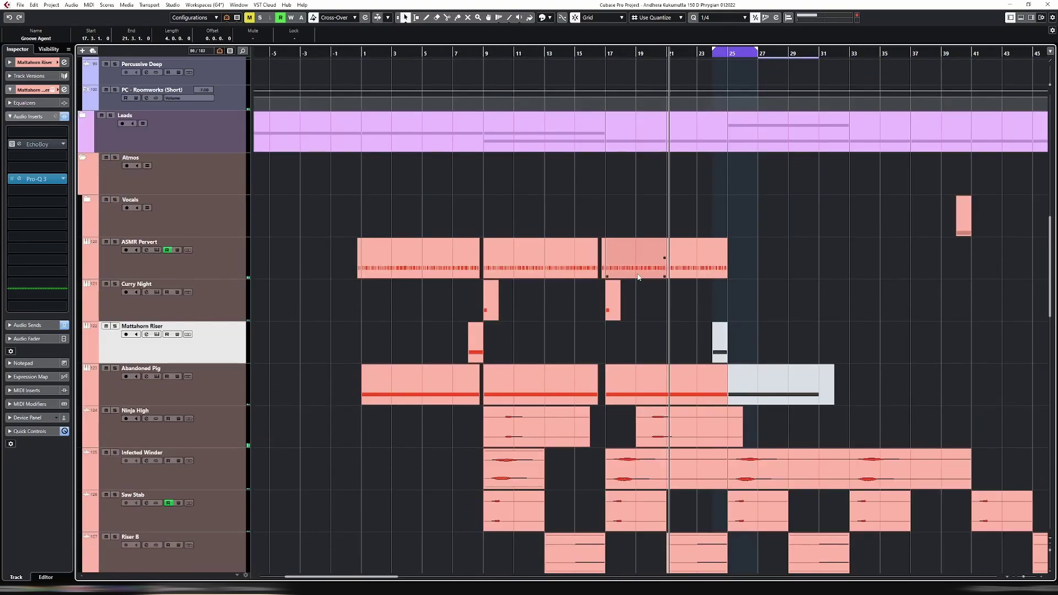
{"action": "scroll", "coordinate": [640, 282], "scroll_direction": "down", "scroll_amount": 3}
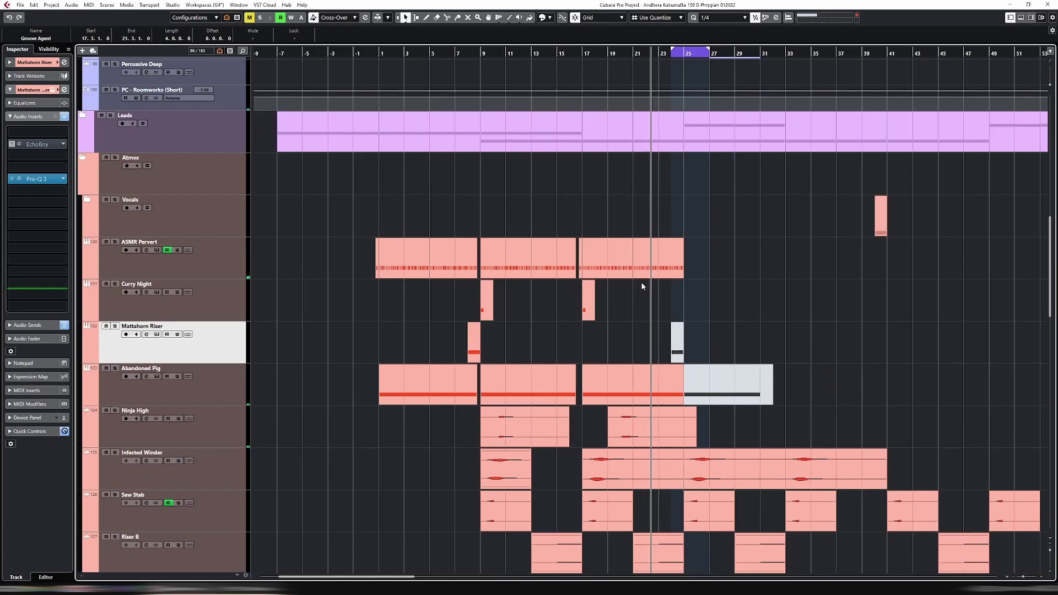
{"action": "scroll", "coordinate": [630, 256], "scroll_direction": "down", "scroll_amount": 5}
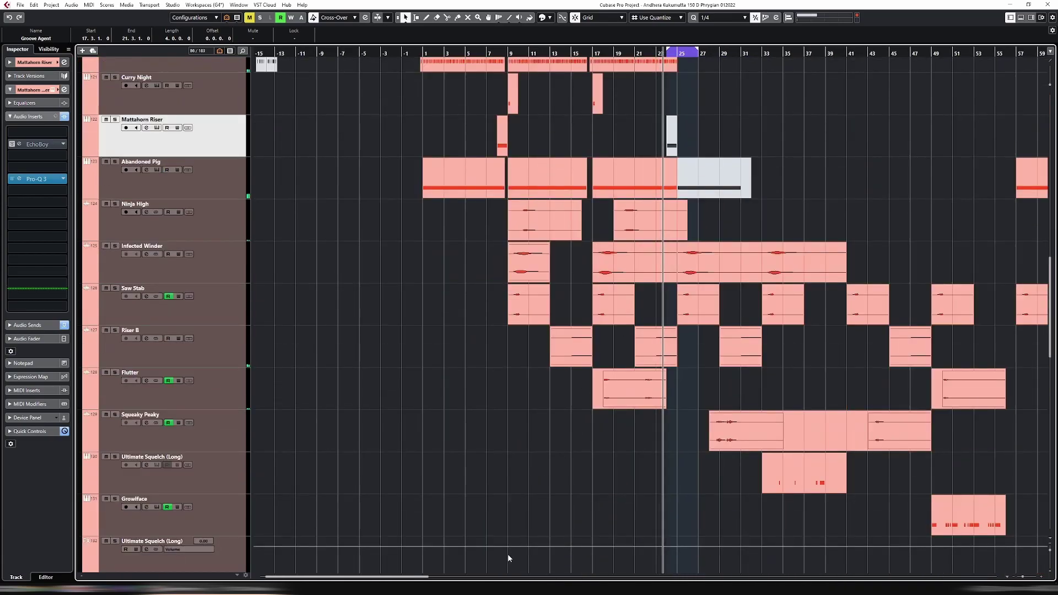
{"action": "left_click_drag", "start_coordinate": [395, 575], "coordinate": [406, 580]}
{"action": "scroll", "coordinate": [650, 403], "scroll_direction": "up", "scroll_amount": 4}
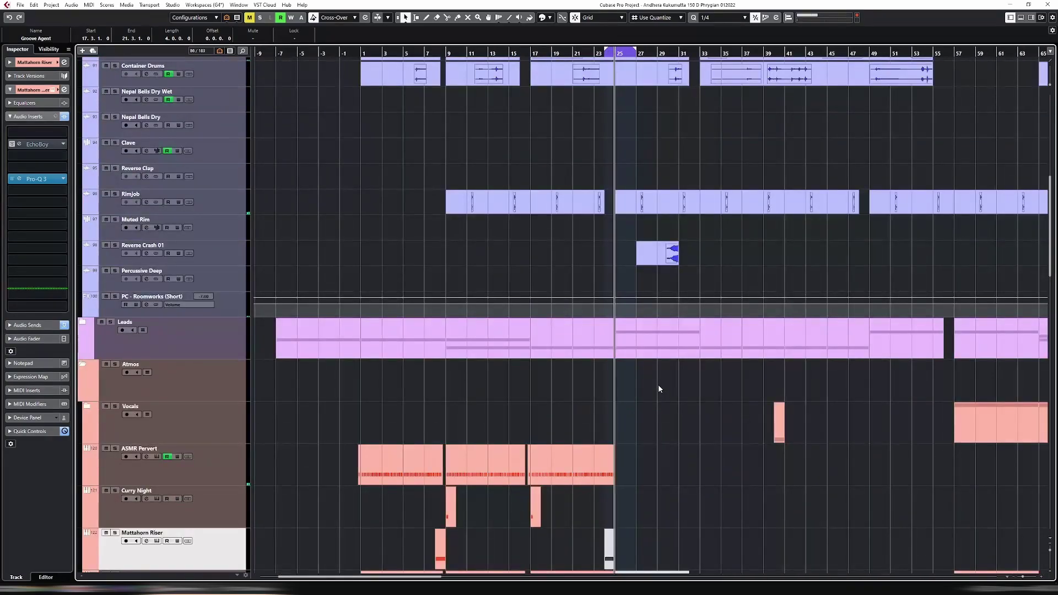
{"action": "scroll", "coordinate": [656, 363], "scroll_direction": "down", "scroll_amount": 8}
{"action": "left_click", "coordinate": [610, 274]}
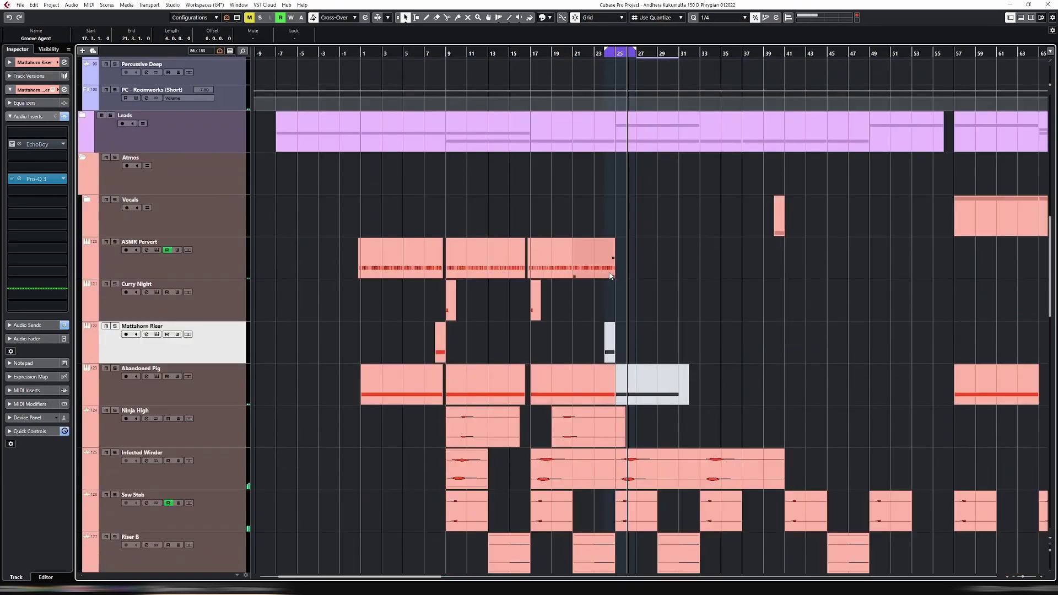
{"action": "scroll", "coordinate": [610, 273], "scroll_direction": "up", "scroll_amount": 2}
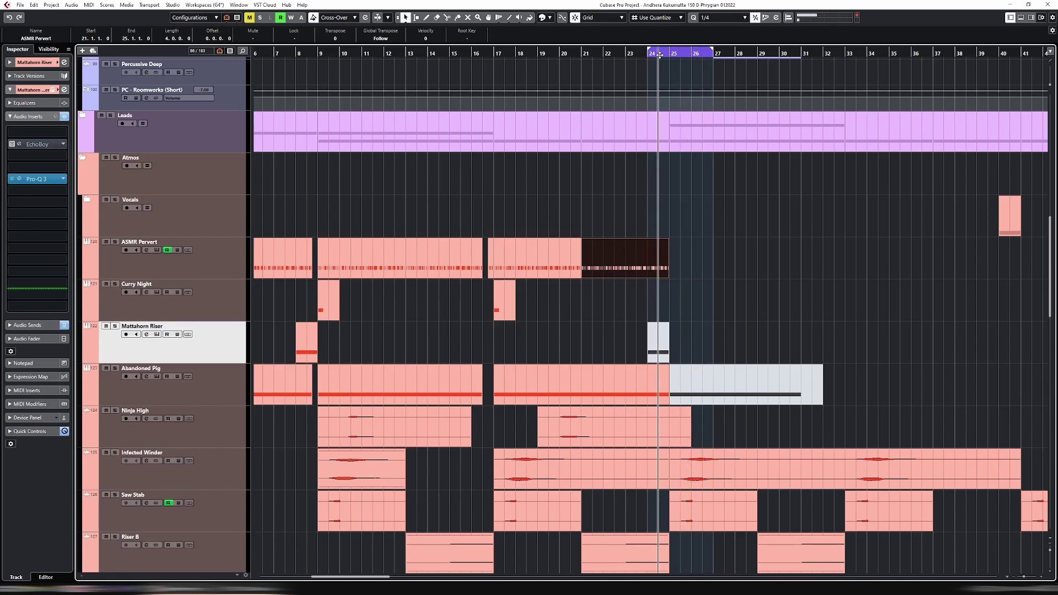
{"action": "left_click", "coordinate": [657, 347]}
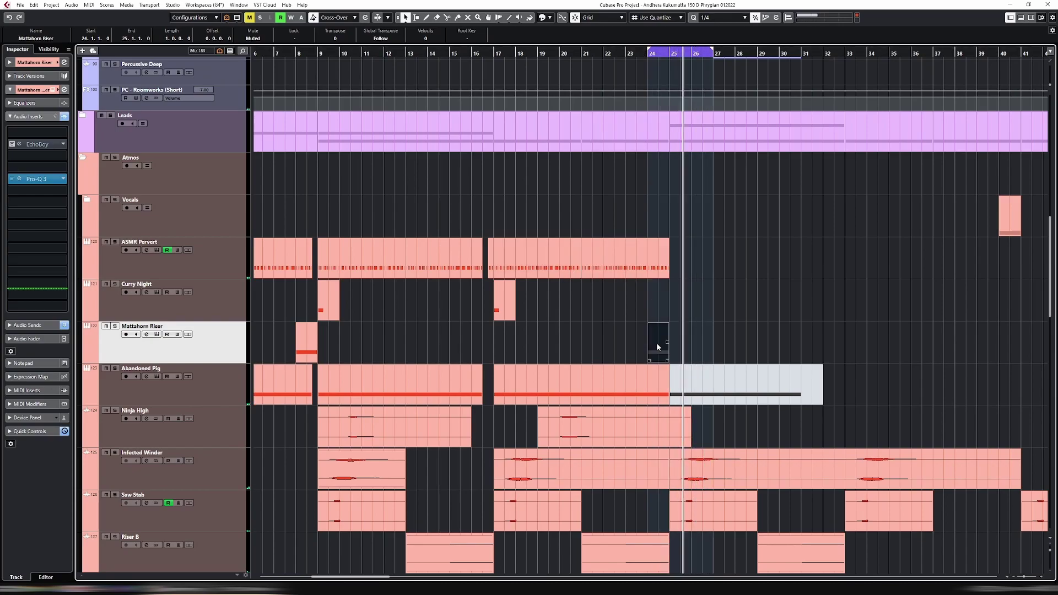
{"action": "left_click", "coordinate": [193, 268]}
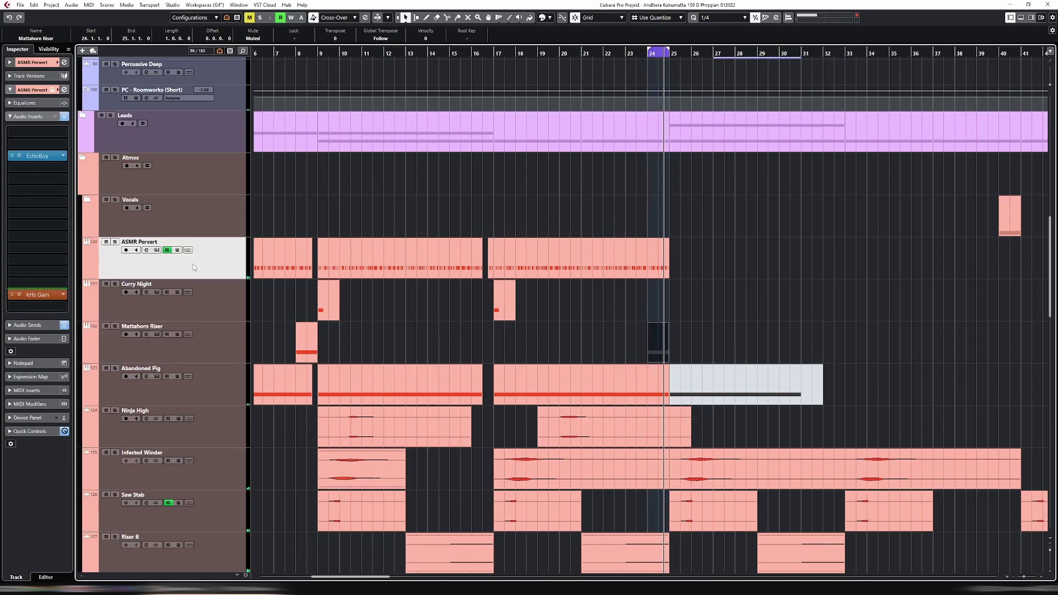
{"action": "key", "text": "s"}
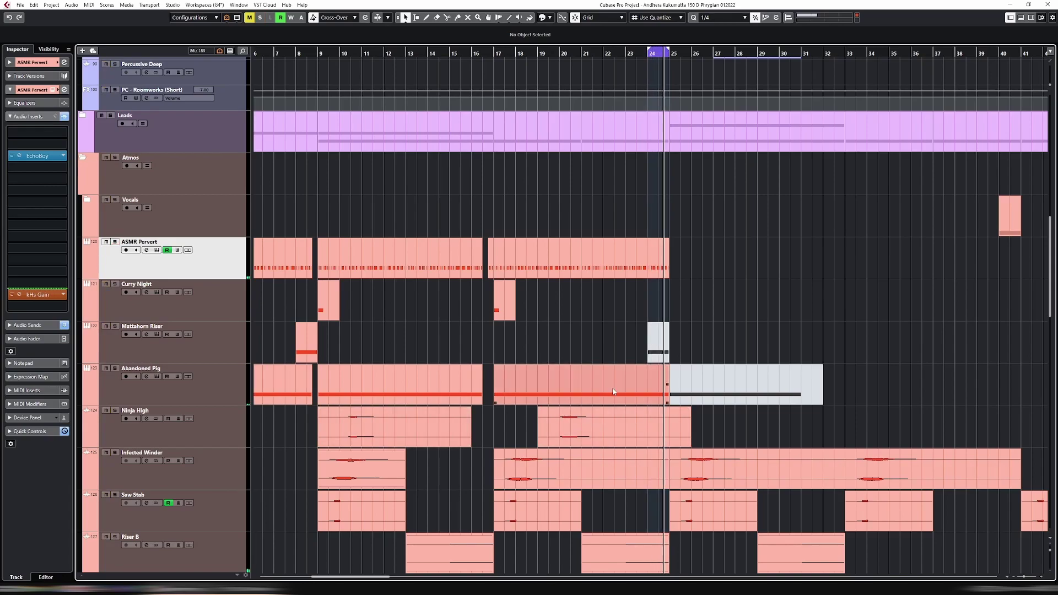
Shorten the Abandoned Pig part to end at 24.4.1.0 and cut Ninja High at bar 23, deleting the remainder.
{"action": "left_click", "coordinate": [640, 390]}
{"action": "key", "text": "h"}
{"action": "key", "text": "h"}
{"action": "key", "text": "h"}
{"action": "key", "text": "h"}
{"action": "key", "text": "h"}
{"action": "key", "text": "h"}
{"action": "key", "text": "h"}
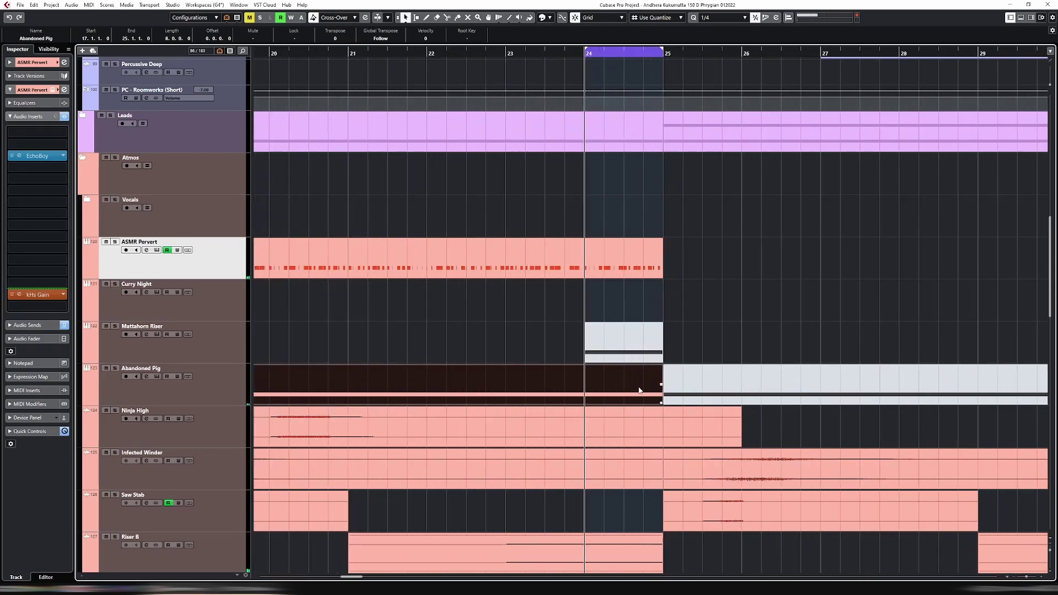
{"action": "left_click_drag", "start_coordinate": [660, 403], "coordinate": [646, 402]}
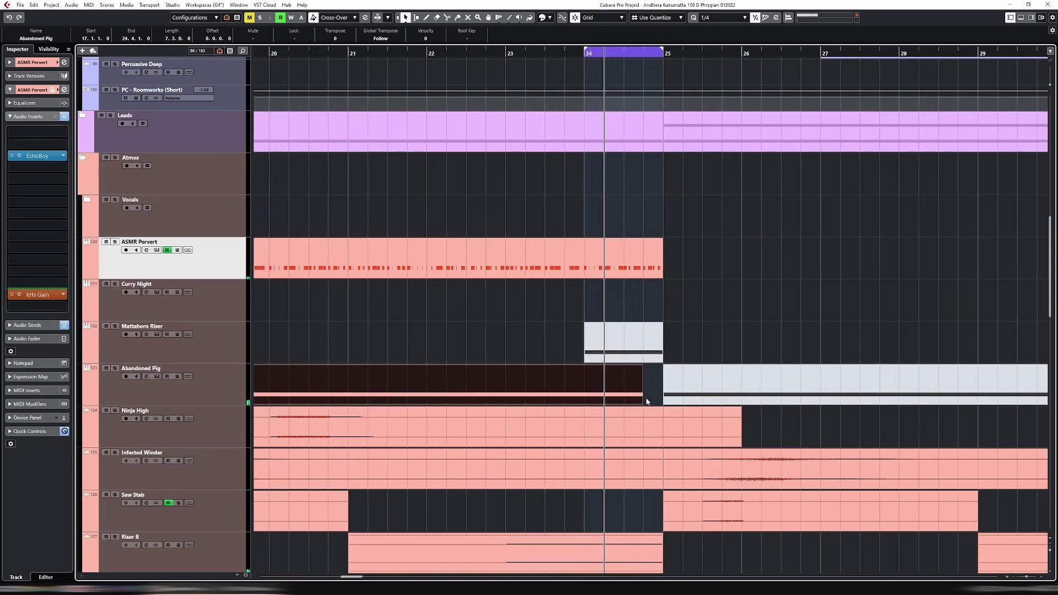
{"action": "left_click", "coordinate": [620, 424]}
{"action": "key", "text": "3"}
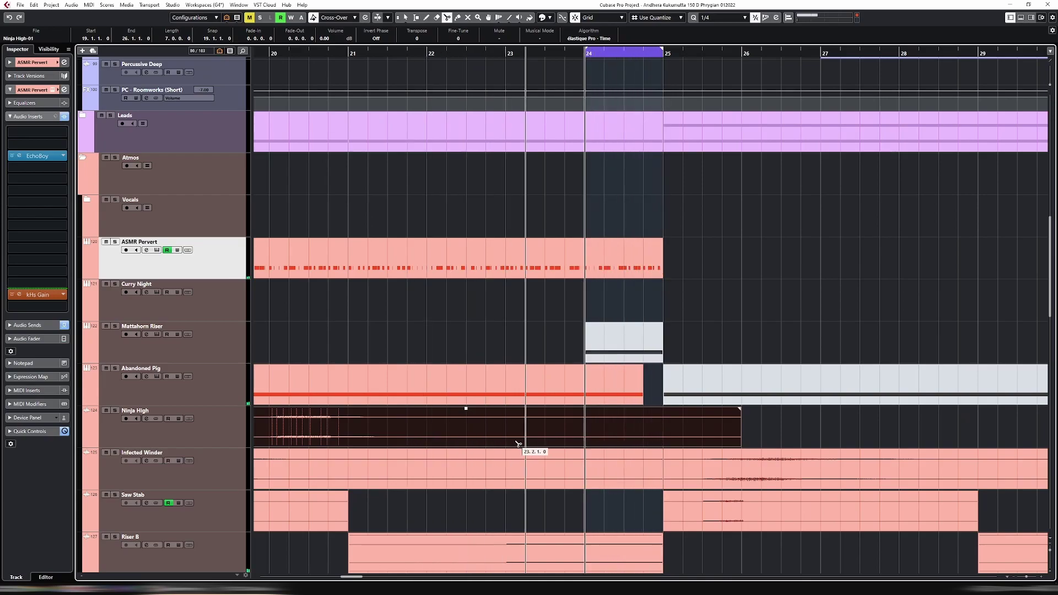
{"action": "left_click", "coordinate": [506, 435]}
{"action": "key", "text": "1"}
{"action": "key", "text": "Delete"}
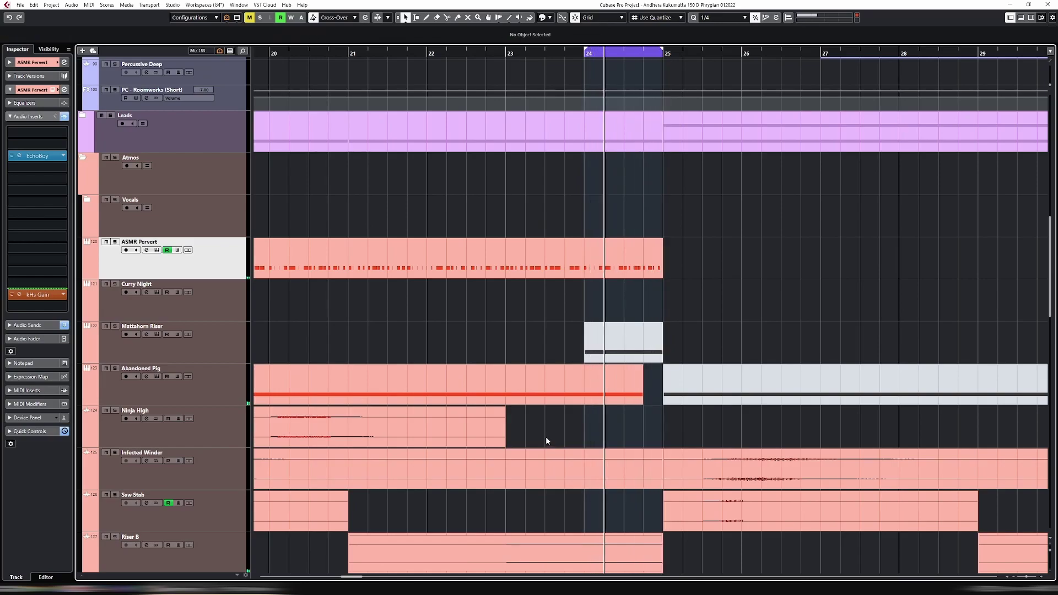
Split the Infected Winder part at bar 23 and delete the piece up to bar 25.
{"action": "left_click", "coordinate": [567, 466]}
{"action": "key", "text": "3"}
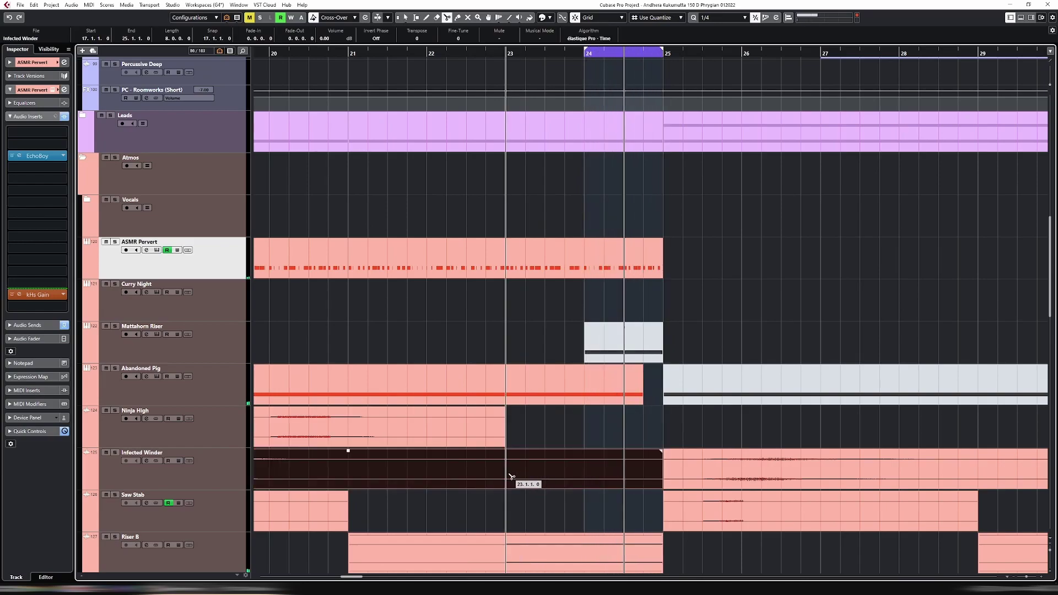
{"action": "left_click", "coordinate": [511, 477]}
{"action": "key", "text": "1"}
{"action": "key", "text": "Delete"}
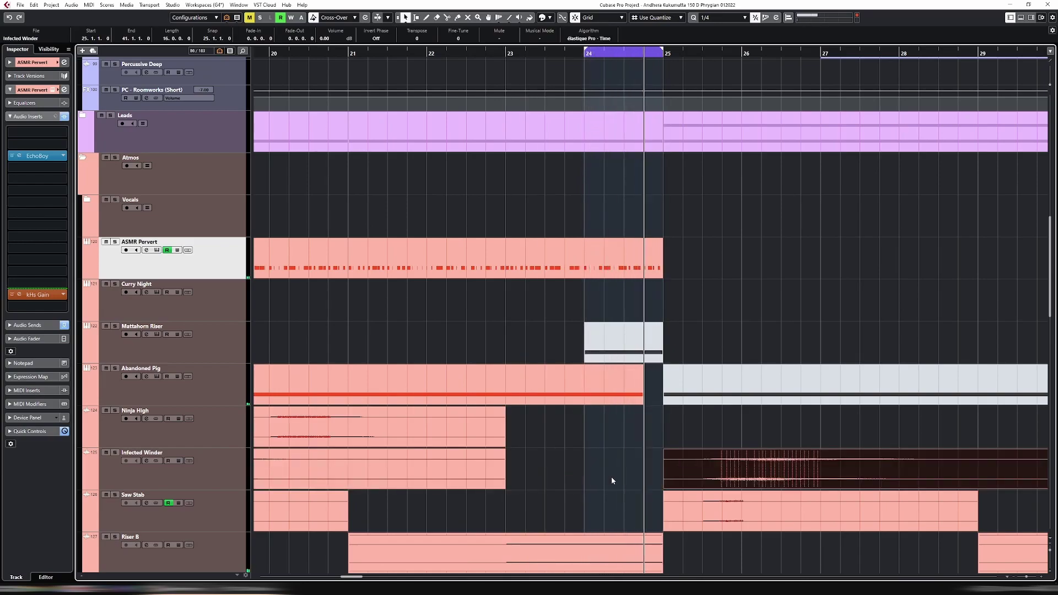
{"action": "scroll", "coordinate": [598, 482], "scroll_direction": "down", "scroll_amount": 5}
{"action": "scroll", "coordinate": [638, 344], "scroll_direction": "up", "scroll_amount": 5}
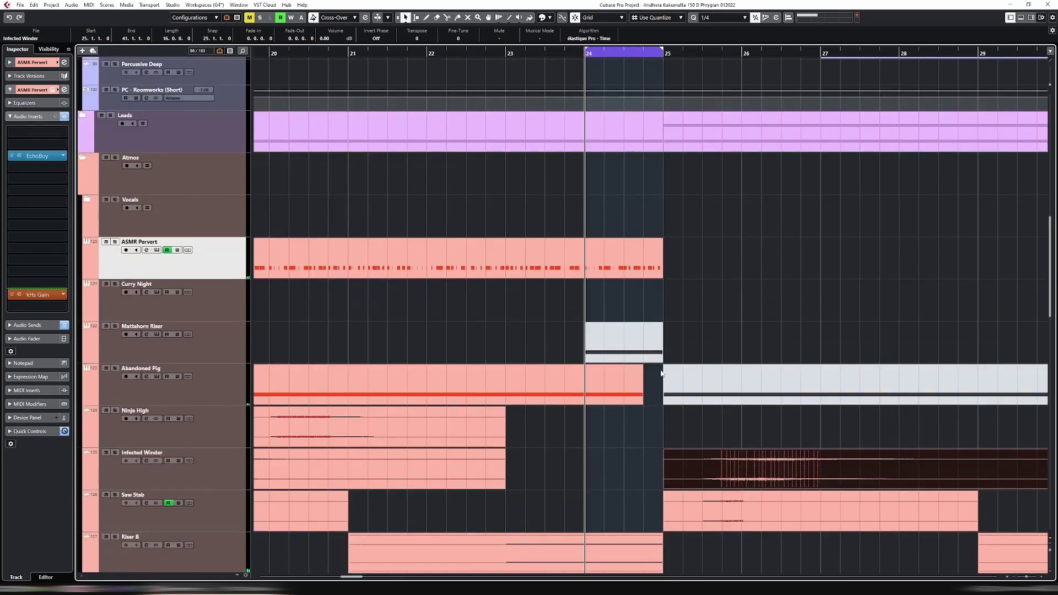
Check the Abandoned Pig notes ending at bar 25, then unmute the Mattahorn Riser part with the Mute tool.
{"action": "left_click", "coordinate": [619, 385]}
{"action": "double_click", "coordinate": [619, 385]}
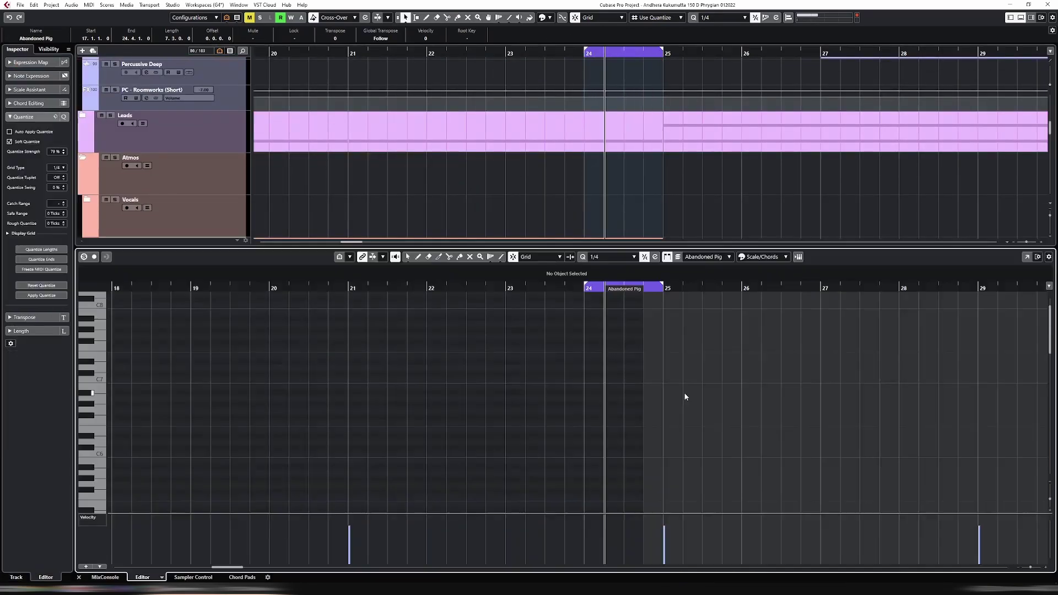
{"action": "key", "text": "Left"}
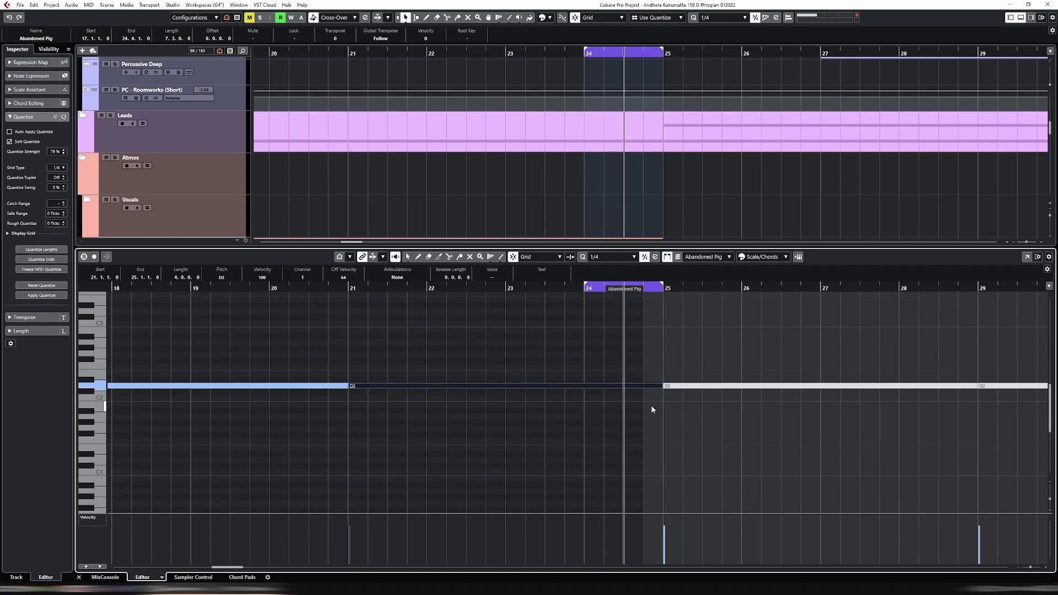
{"action": "key", "text": "Return"}
{"action": "key", "text": "g"}
{"action": "key", "text": "g"}
{"action": "key", "text": "g"}
{"action": "key", "text": "g"}
{"action": "key", "text": "g"}
{"action": "key", "text": "g"}
{"action": "key", "text": "g"}
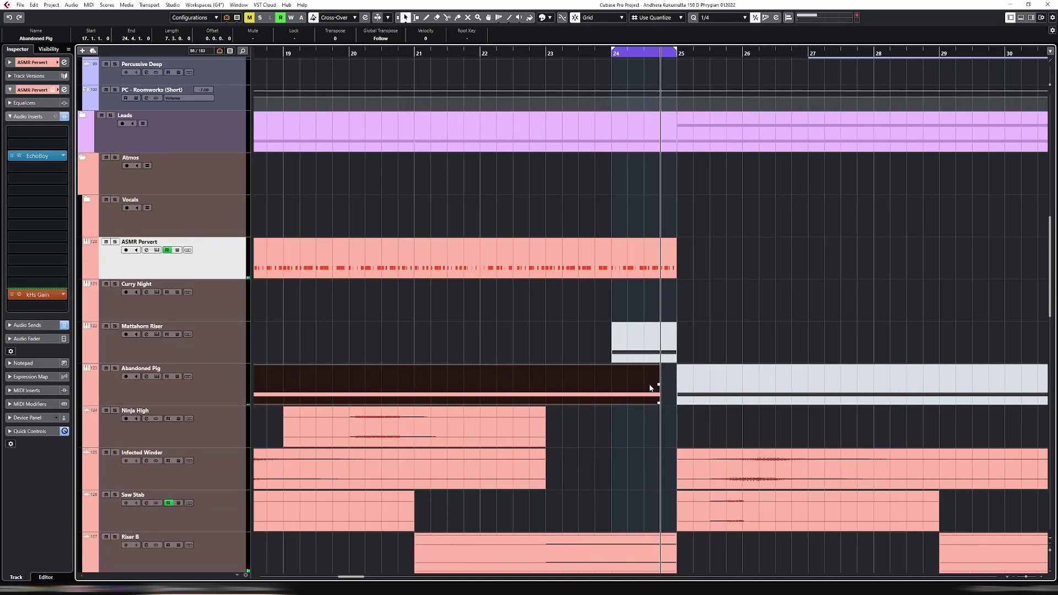
{"action": "scroll", "coordinate": [649, 385], "scroll_direction": "down", "scroll_amount": 3}
{"action": "key", "text": "7"}
{"action": "left_click", "coordinate": [622, 334]}
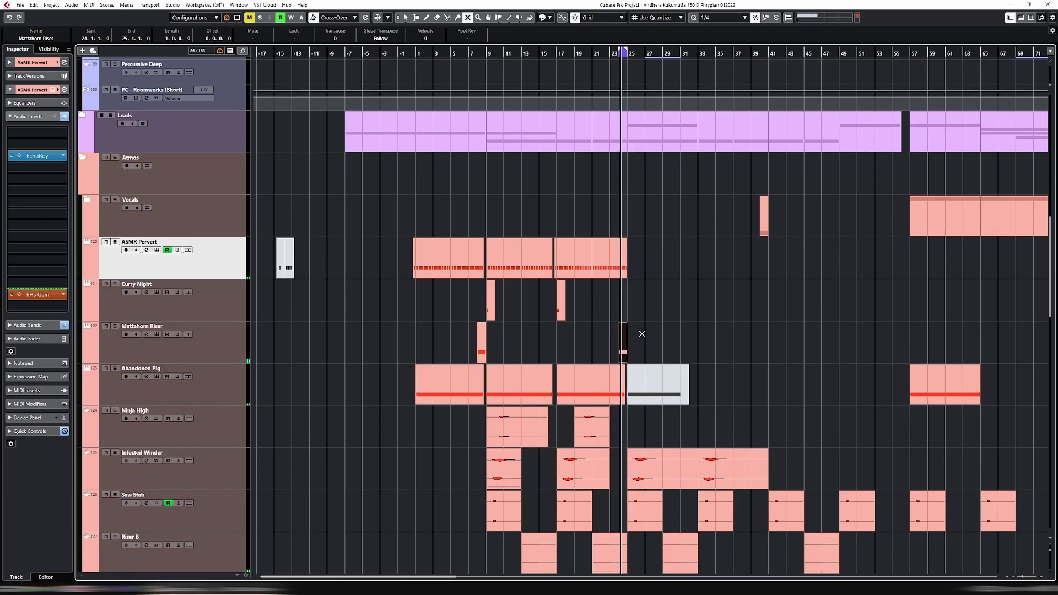
Zoom in on the riser at bar 24 and play back from bar 22 through the build-up.
{"action": "key", "text": "h"}
{"action": "key", "text": "h"}
{"action": "key", "text": "h"}
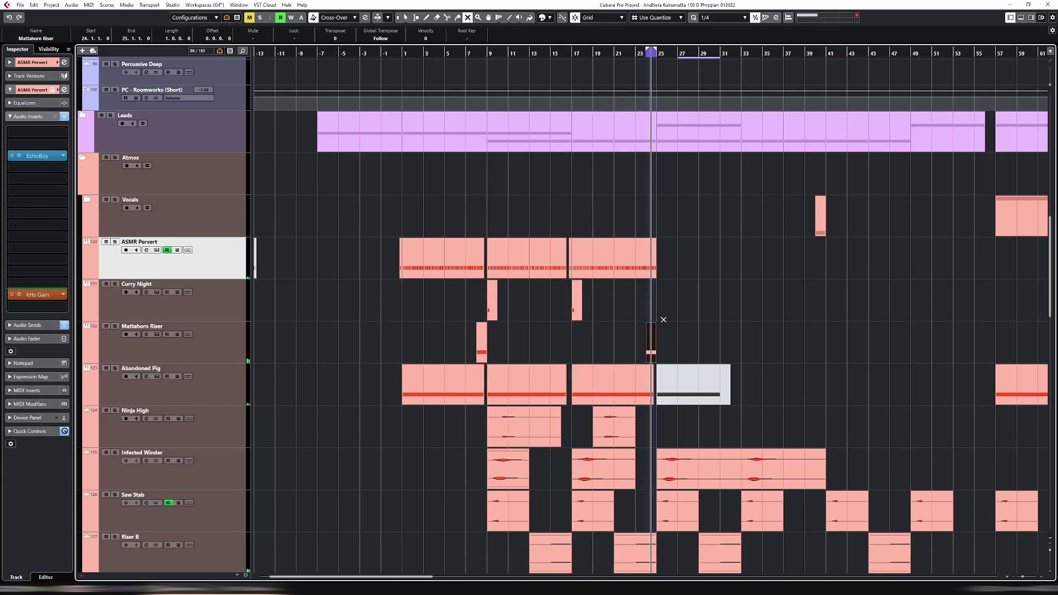
{"action": "left_click", "coordinate": [553, 57]}
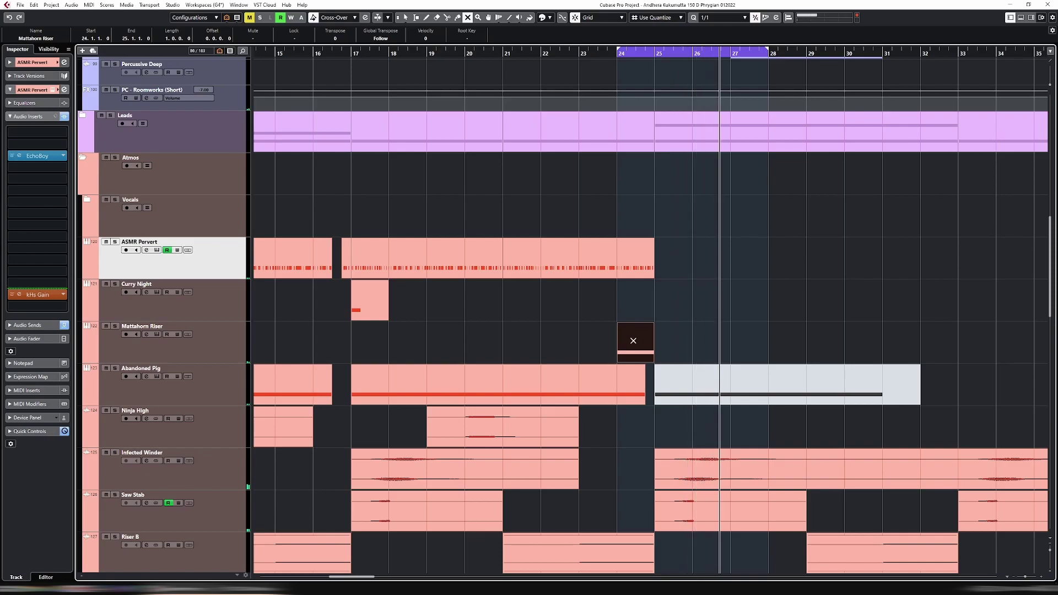
{"action": "scroll", "coordinate": [636, 338], "scroll_direction": "down", "scroll_amount": 4, "text": "ctrl"}
{"action": "scroll", "coordinate": [633, 341], "scroll_direction": "down", "scroll_amount": 4, "text": "ctrl"}
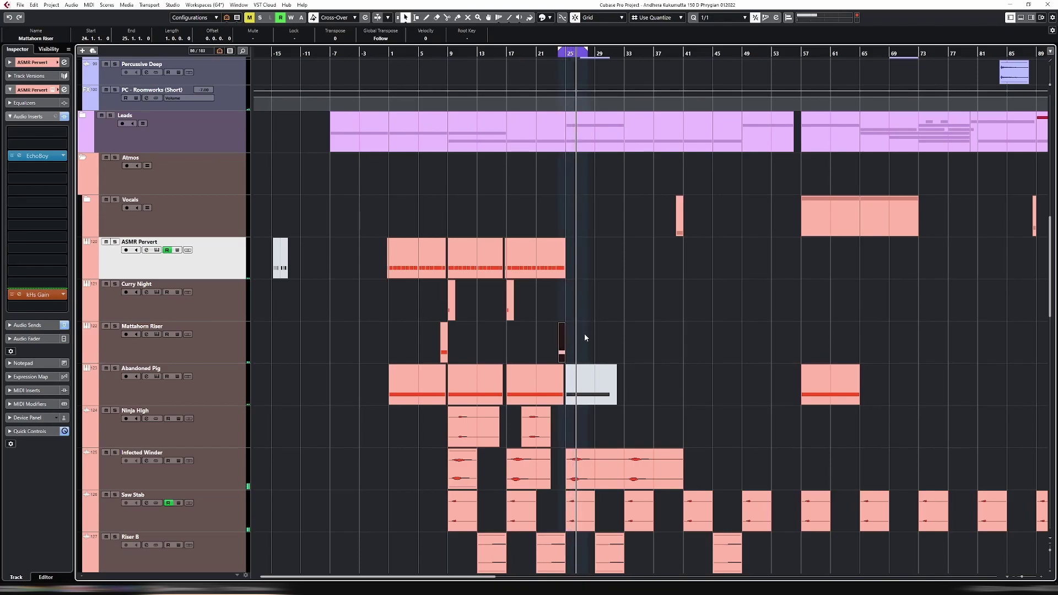
{"action": "scroll", "coordinate": [585, 337], "scroll_direction": "up", "scroll_amount": 5}
{"action": "scroll", "coordinate": [601, 321], "scroll_direction": "down", "scroll_amount": 7}
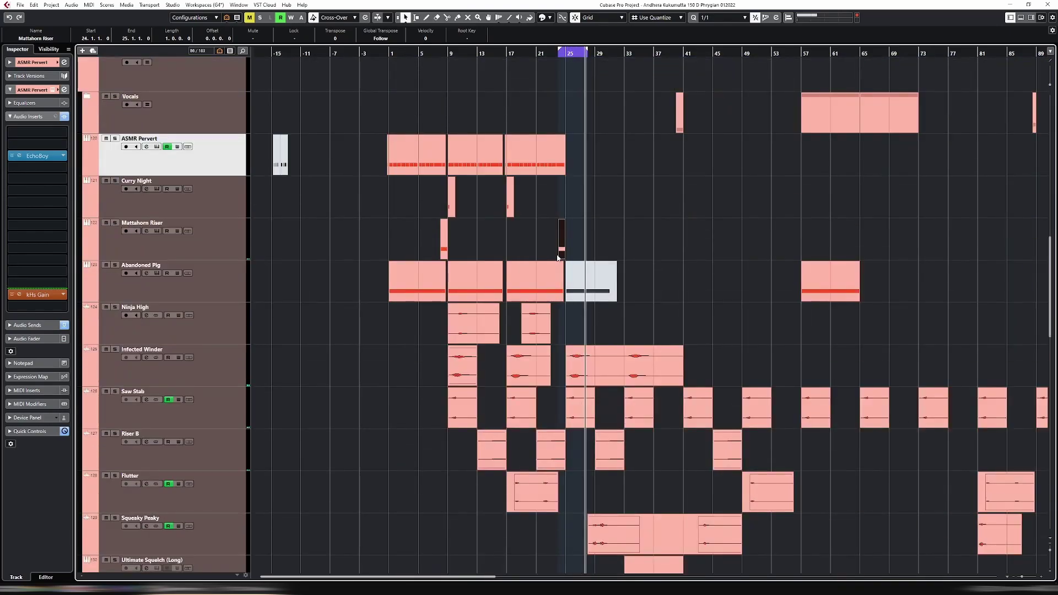
{"action": "scroll", "coordinate": [532, 189], "scroll_direction": "down", "scroll_amount": 1, "text": "ctrl"}
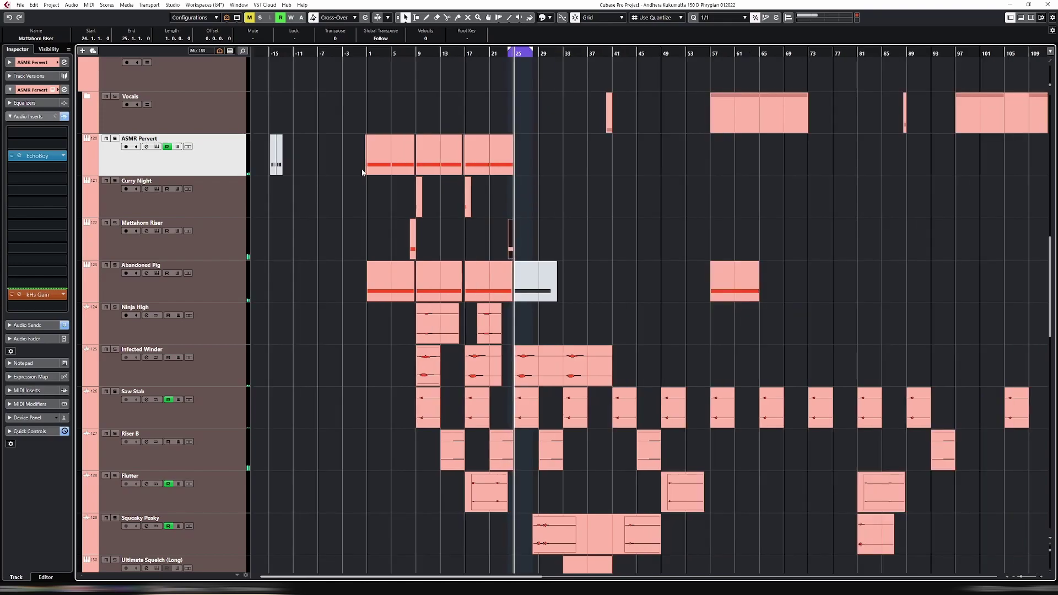
Select all the ASMR Pervert parts and stretch the loop range from bar 25 out to bar 57.
{"action": "left_click_drag", "start_coordinate": [354, 173], "coordinate": [593, 160]}
{"action": "scroll", "coordinate": [463, 199], "scroll_direction": "up", "scroll_amount": 6}
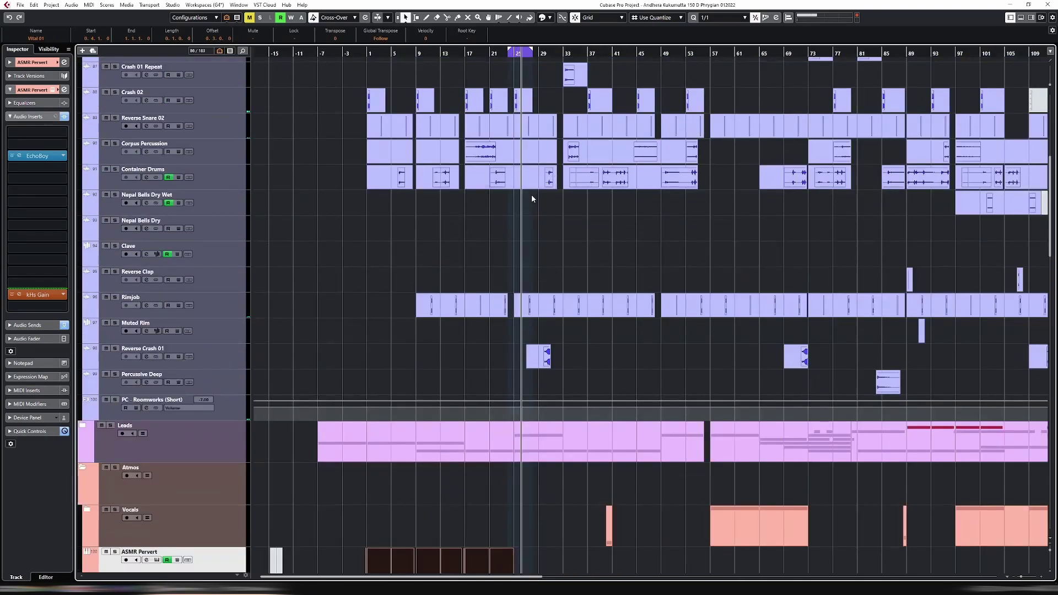
{"action": "scroll", "coordinate": [531, 194], "scroll_direction": "down", "scroll_amount": 6}
{"action": "scroll", "coordinate": [548, 183], "scroll_direction": "up", "scroll_amount": 6}
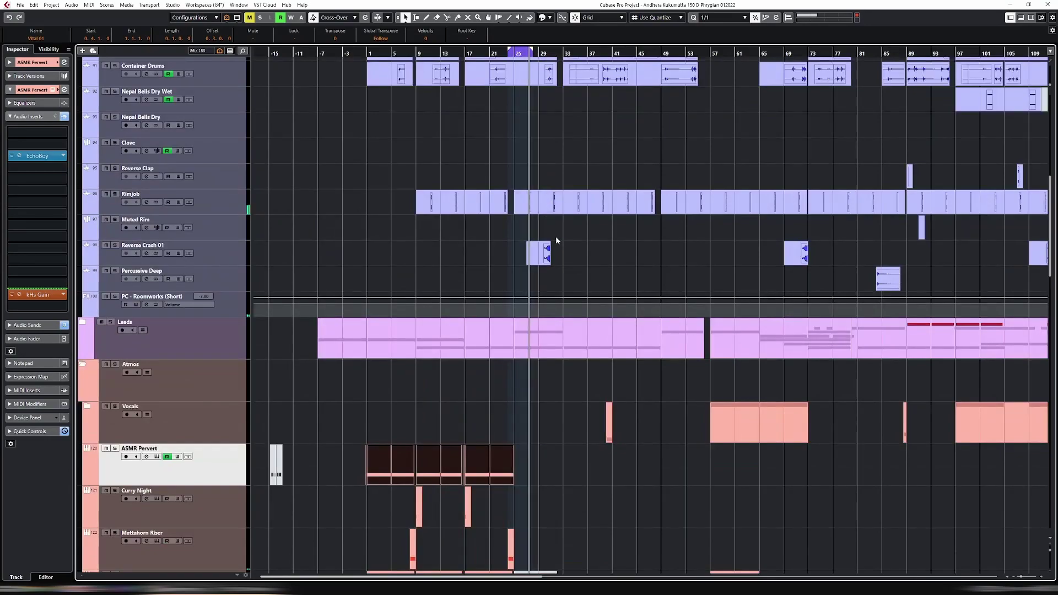
{"action": "scroll", "coordinate": [570, 105], "scroll_direction": "up", "scroll_amount": 4}
{"action": "left_click_drag", "start_coordinate": [532, 50], "coordinate": [715, 74]}
{"action": "scroll", "coordinate": [558, 254], "scroll_direction": "down", "scroll_amount": 10}
{"action": "scroll", "coordinate": [556, 253], "scroll_direction": "down", "scroll_amount": 10}
{"action": "scroll", "coordinate": [581, 256], "scroll_direction": "up", "scroll_amount": 6}
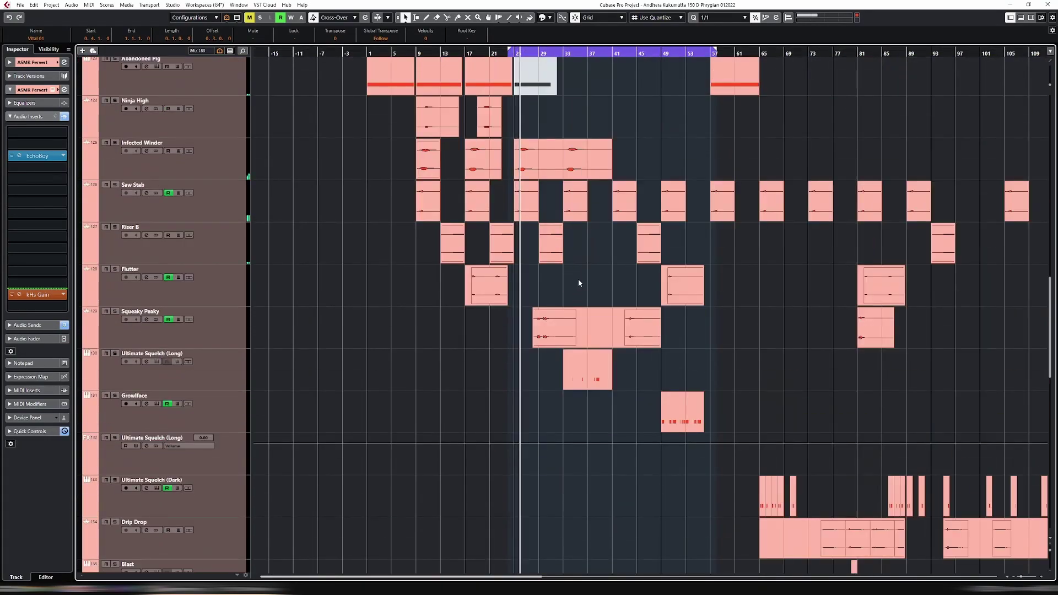
{"action": "scroll", "coordinate": [573, 292], "scroll_direction": "up", "scroll_amount": 2}
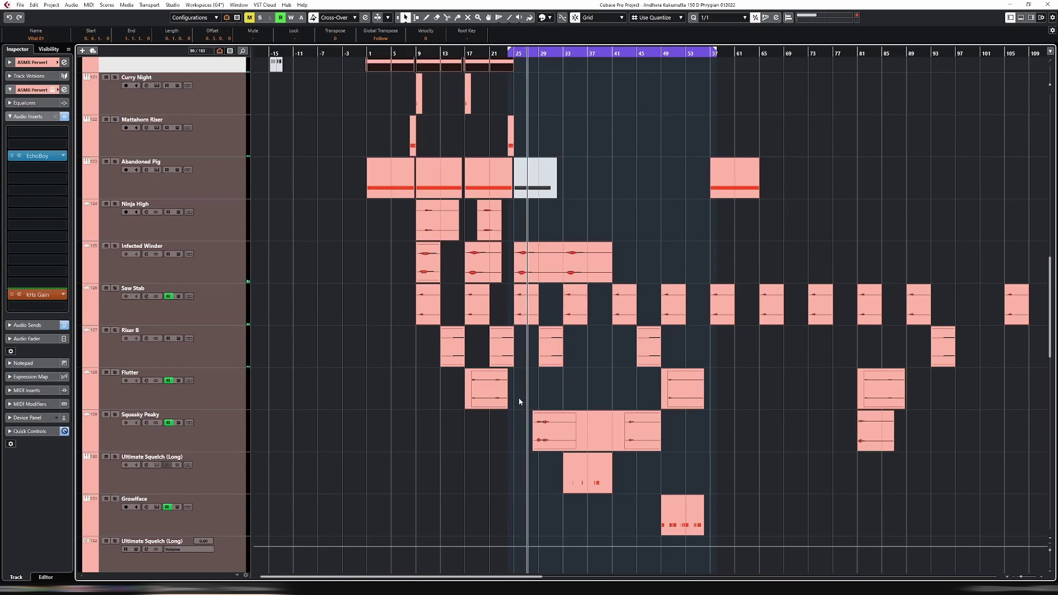
Set the loop range to the Flutter part at bar 17 and solo the Flutter track.
{"action": "left_click", "coordinate": [479, 392]}
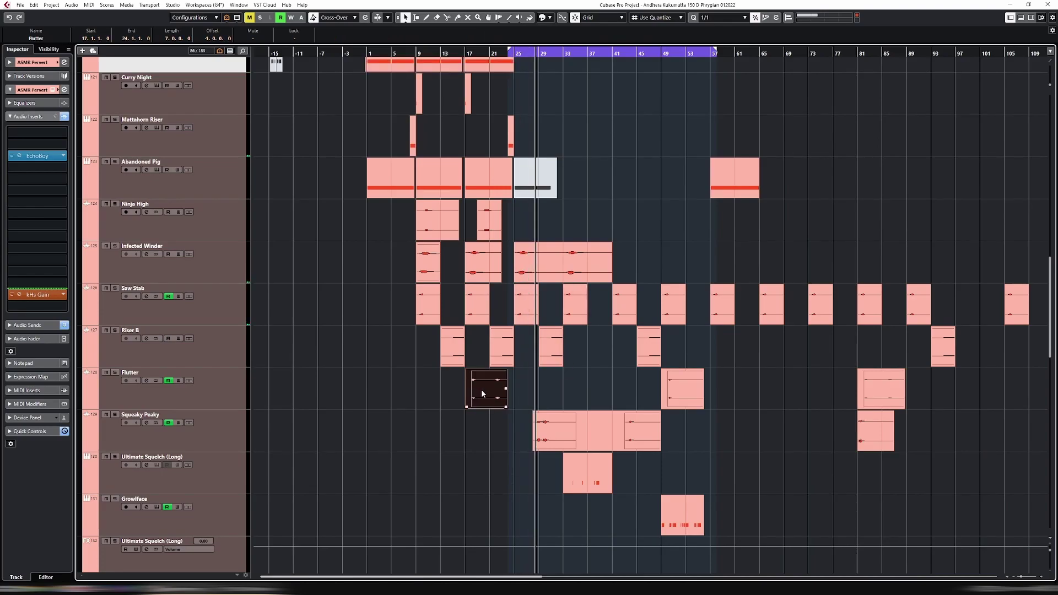
{"action": "key", "text": "p"}
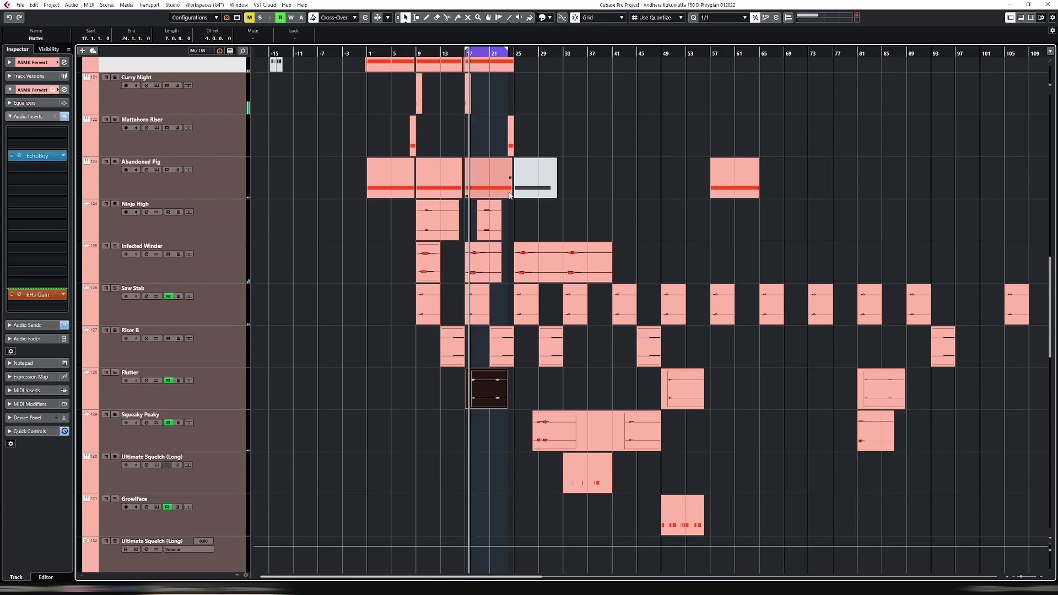
{"action": "left_click", "coordinate": [219, 392]}
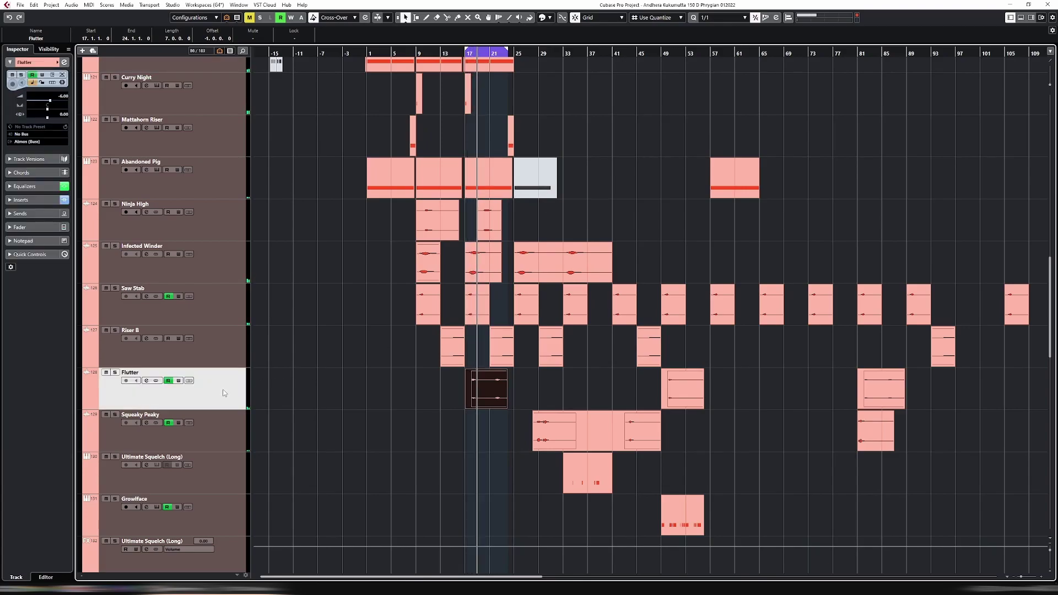
{"action": "key", "text": "s"}
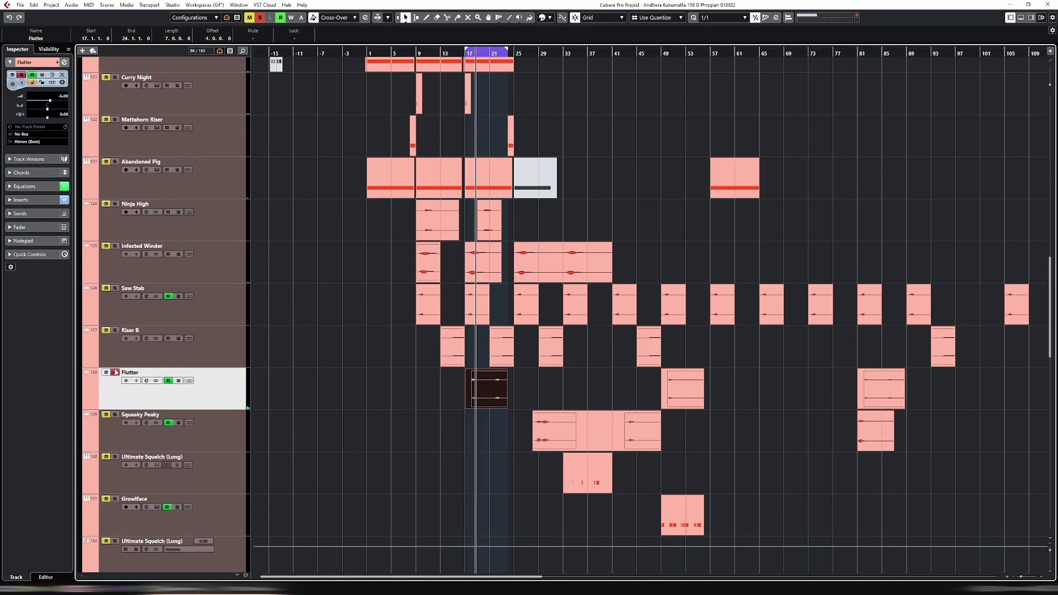
{"action": "left_click", "coordinate": [477, 311]}
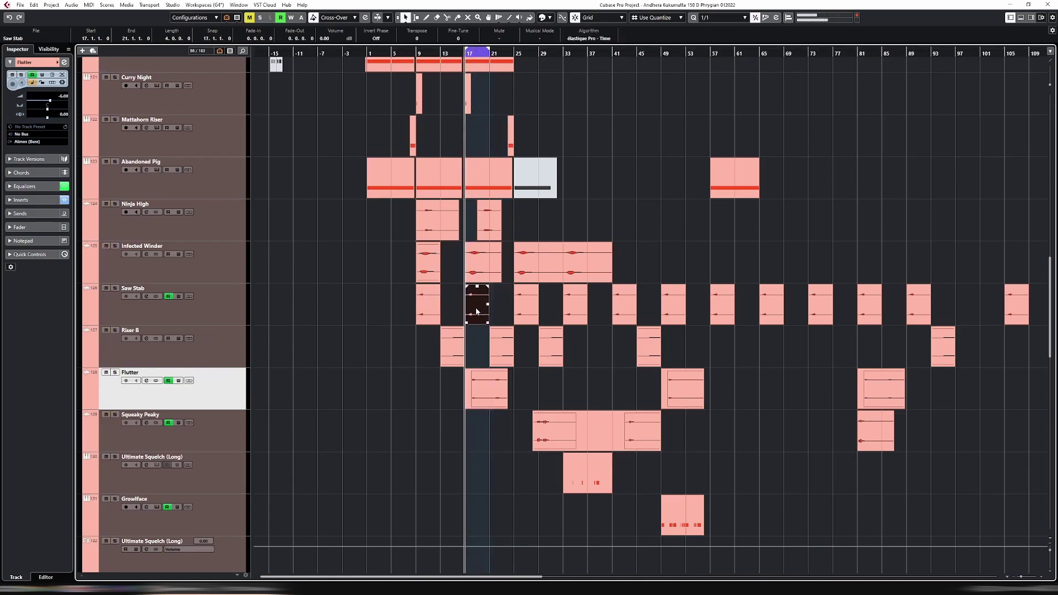
{"action": "key", "text": "h"}
{"action": "key", "text": "h"}
{"action": "key", "text": "h"}
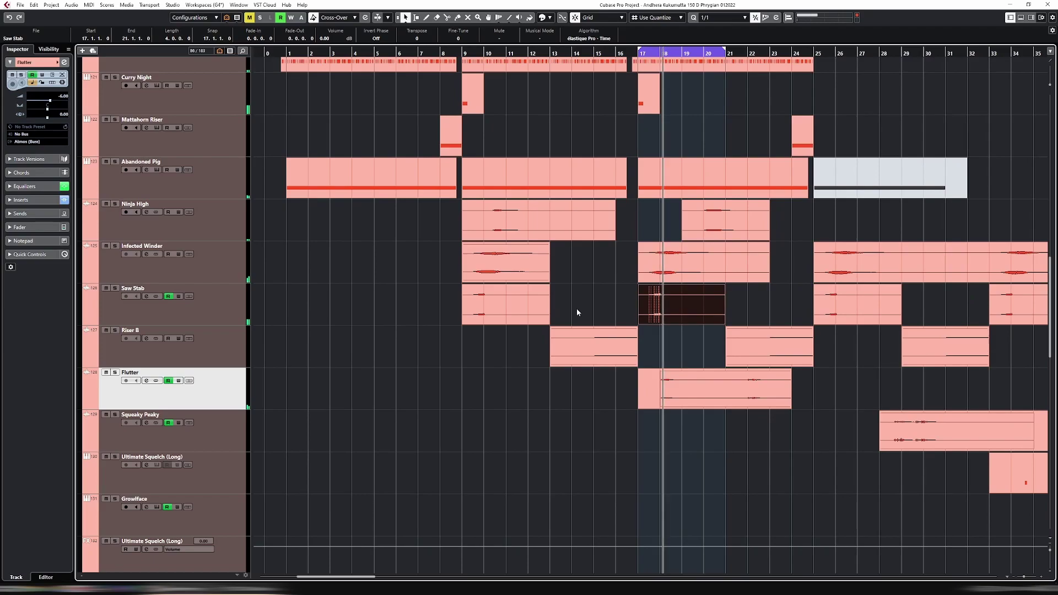
Cut the Flutter part at bar 18, delete the piece before it, and show Flutter's inserts.
{"action": "key", "text": "3"}
{"action": "left_click", "coordinate": [656, 392]}
{"action": "key", "text": "1"}
{"action": "left_click", "coordinate": [648, 393]}
{"action": "key", "text": "Delete"}
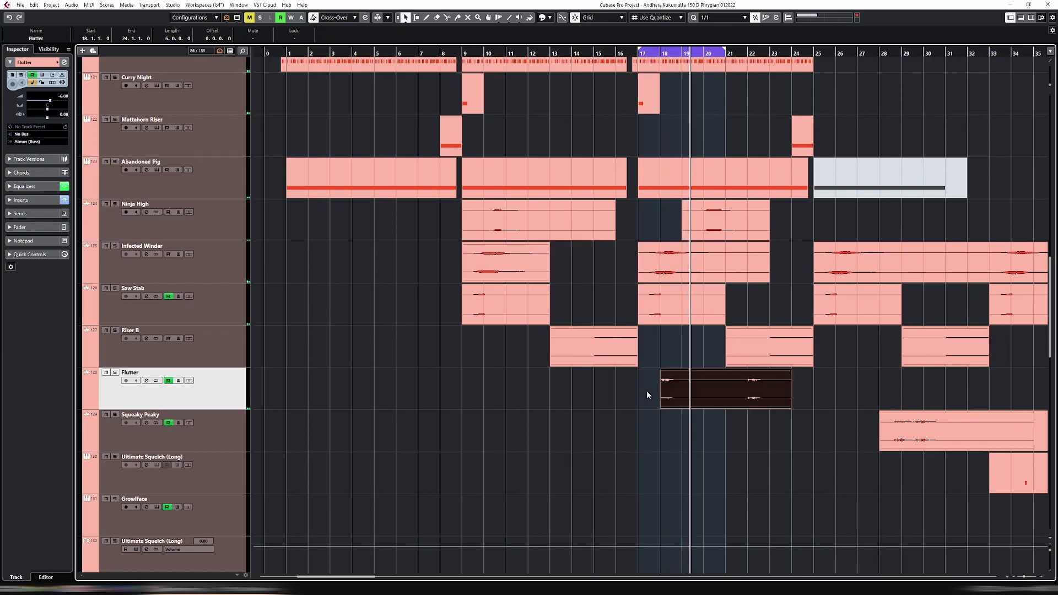
{"action": "left_click", "coordinate": [643, 53]}
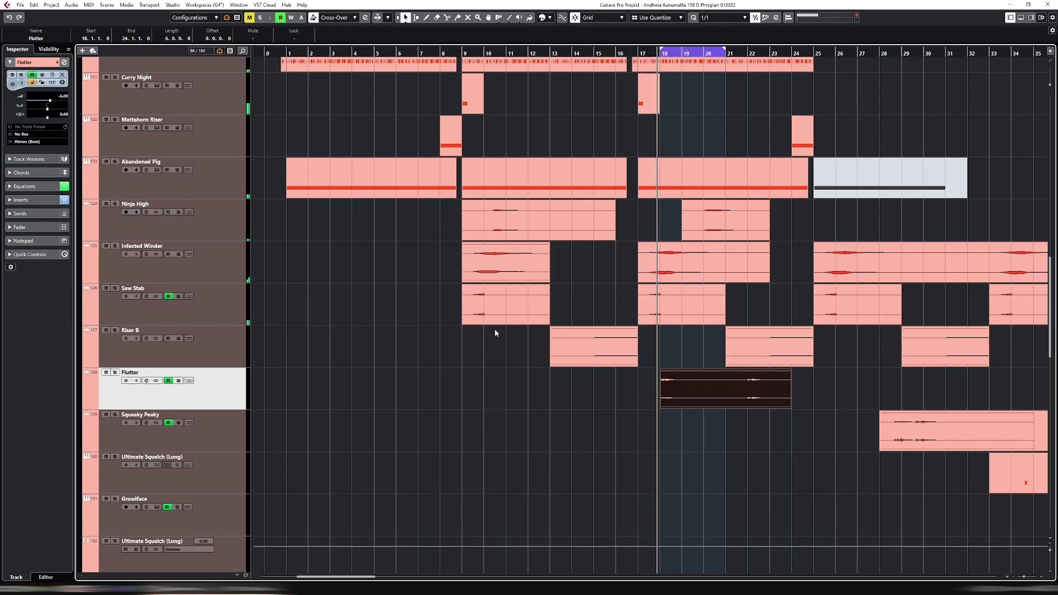
{"action": "left_click", "coordinate": [25, 199]}
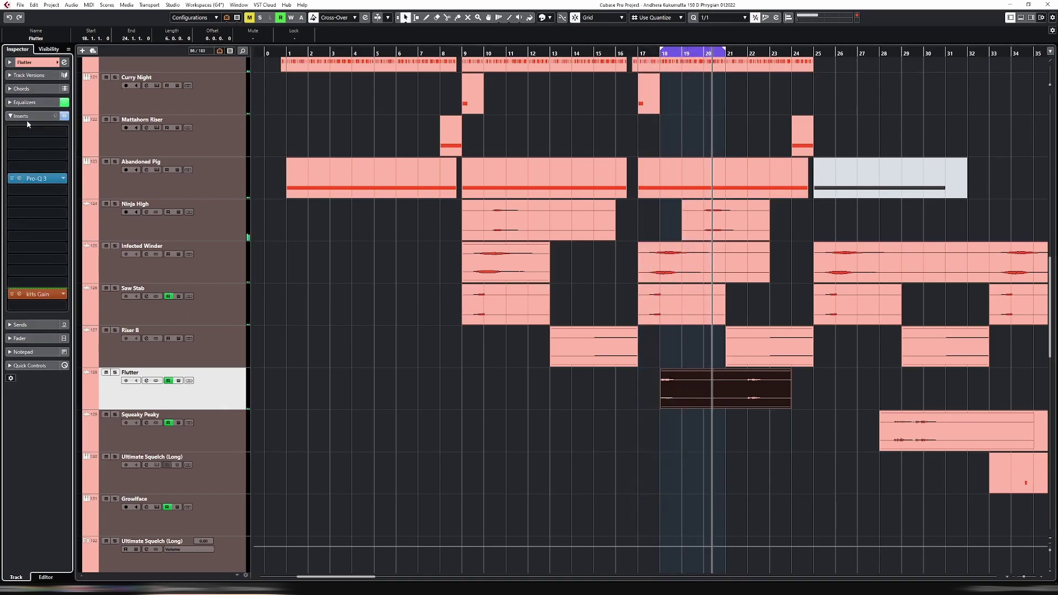
Solo Flutter and load Soundtoys EchoBoy into an empty insert slot via an 'echo' search.
{"action": "key", "text": "s"}
{"action": "left_click", "coordinate": [38, 156]}
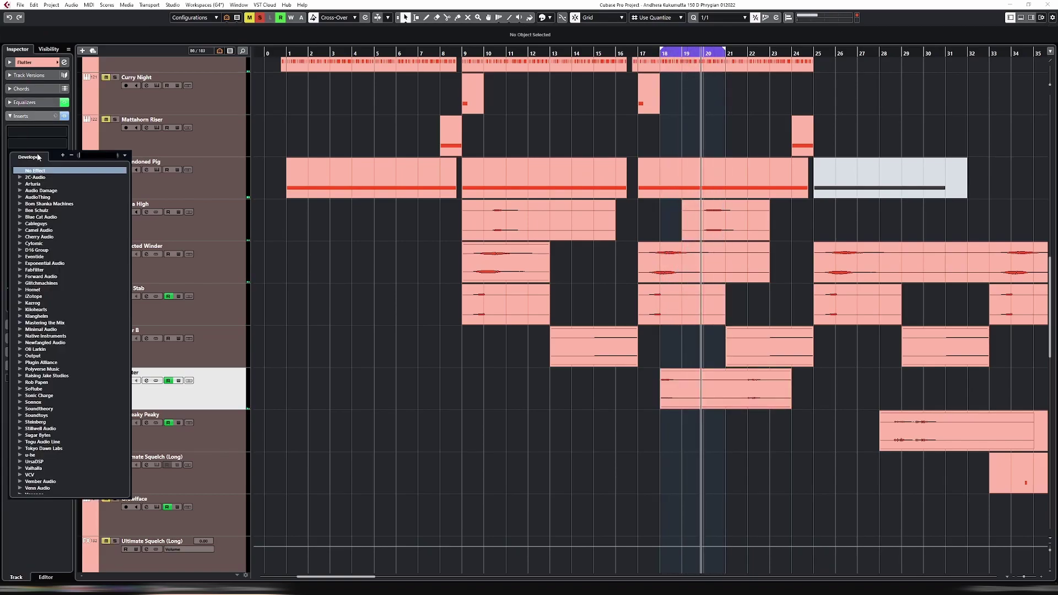
{"action": "type", "text": "echo"}
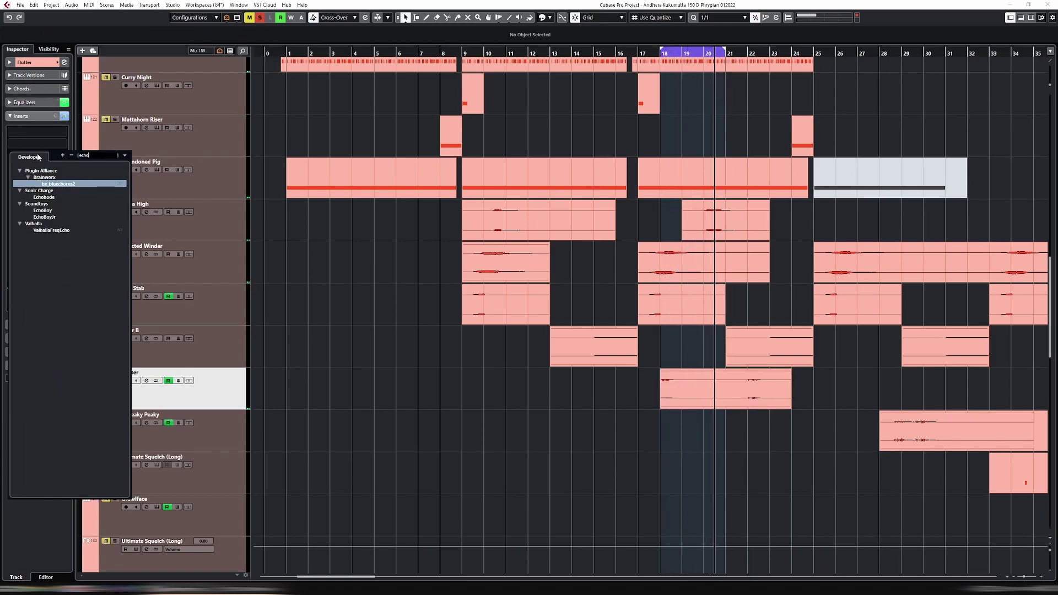
{"action": "left_click", "coordinate": [56, 212]}
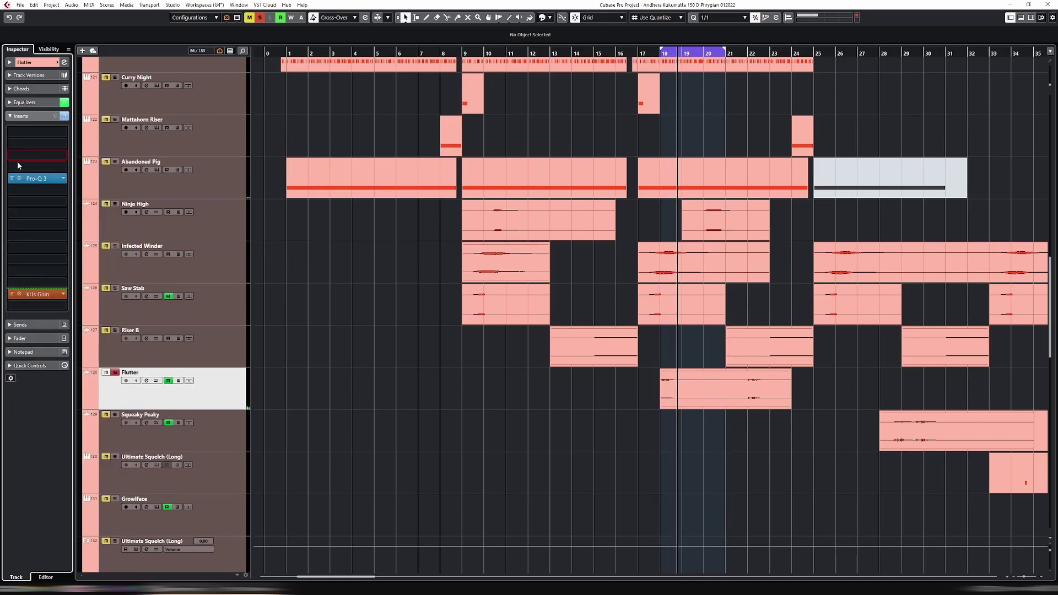
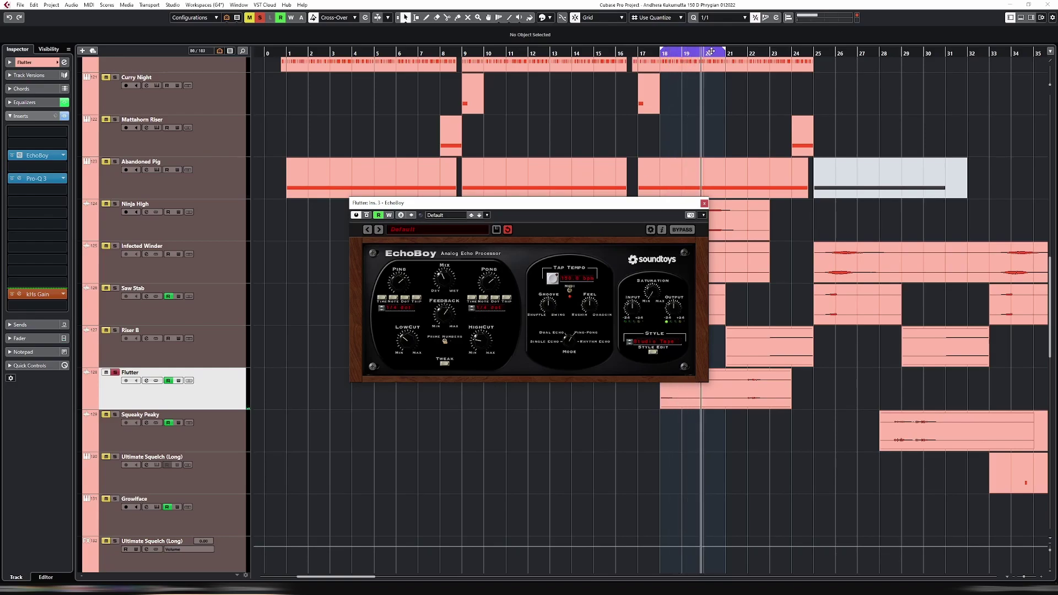
Drag the right locator from bar 20 to bar 25 so the loop covers bars 18–25.
{"action": "left_click_drag", "start_coordinate": [724, 50], "coordinate": [813, 49]}
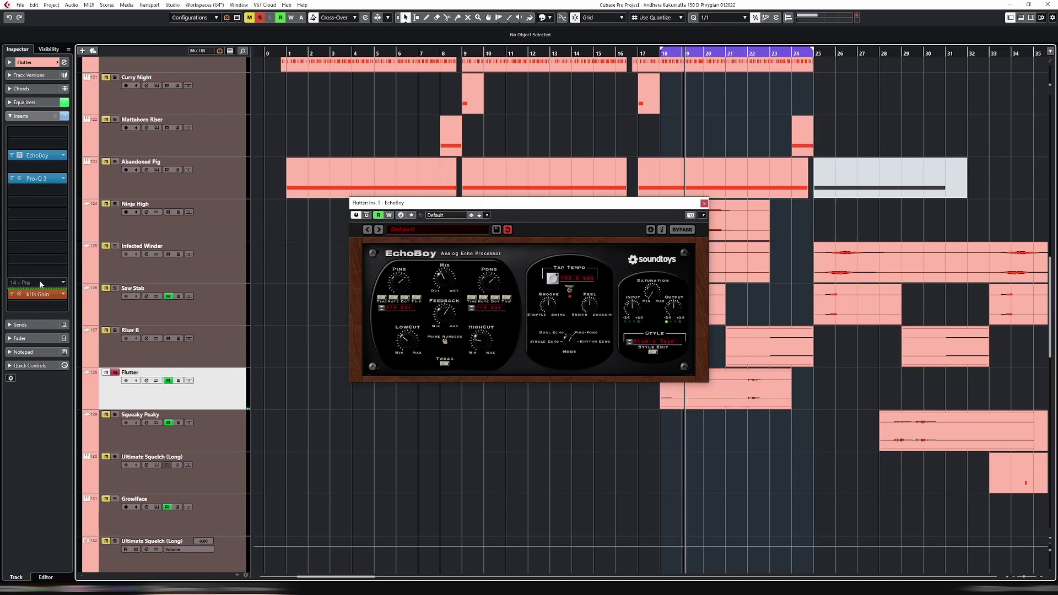
Route Flutter's first send slot to the AT - Blackhole bus at -7.99 dB.
{"action": "left_click", "coordinate": [34, 327]}
{"action": "left_click", "coordinate": [35, 160]}
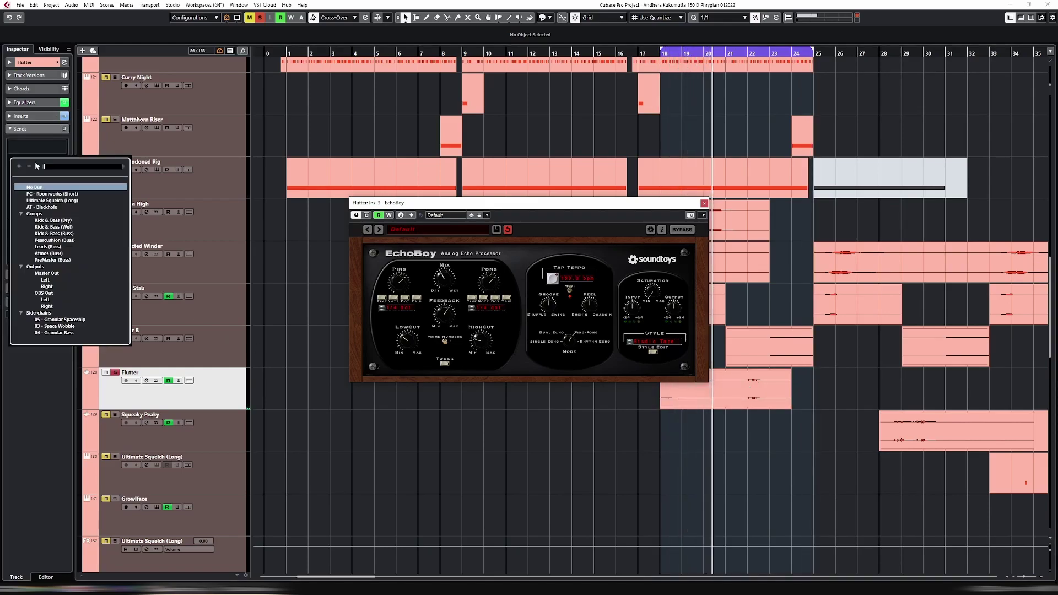
{"action": "left_click", "coordinate": [37, 143]}
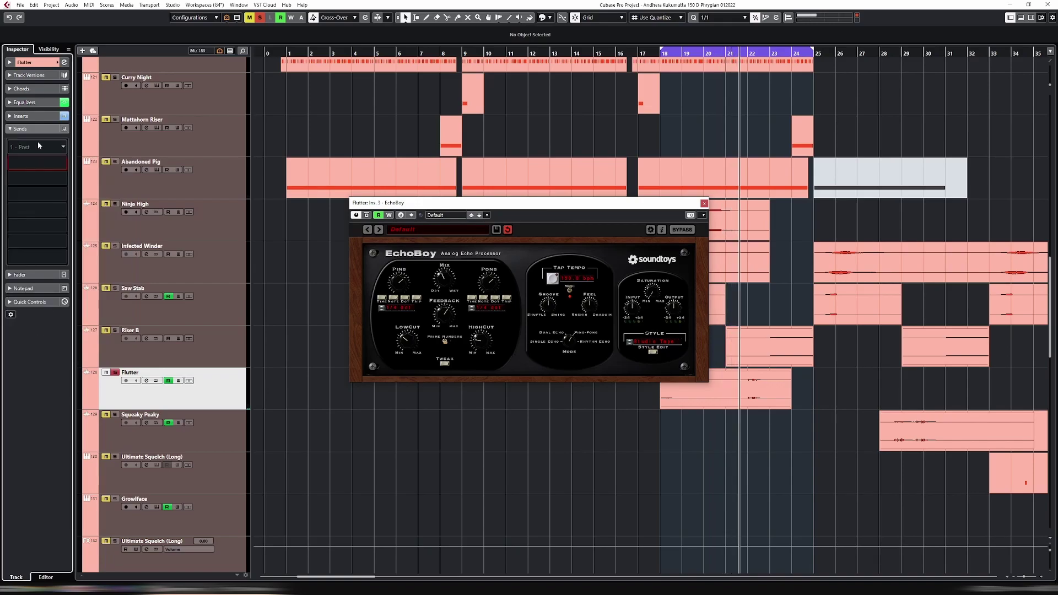
{"action": "left_click", "coordinate": [38, 143]}
{"action": "left_click", "coordinate": [42, 191]}
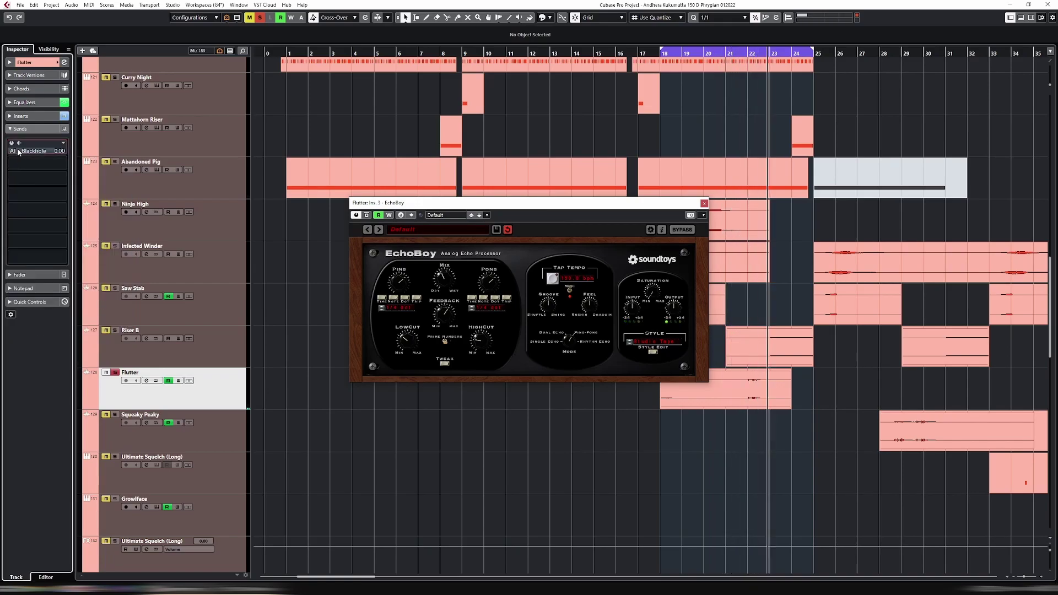
{"action": "scroll", "coordinate": [38, 156], "scroll_direction": "down", "scroll_amount": 6}
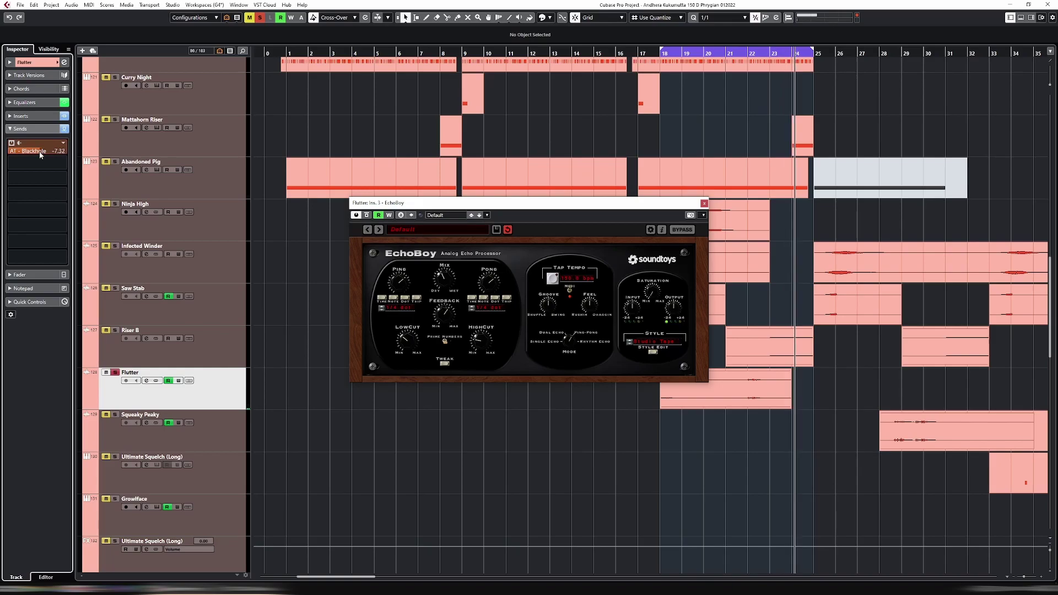
Audition Flutter soloed, then unsolo it and close the EchoBoy window.
{"action": "key", "text": "s"}
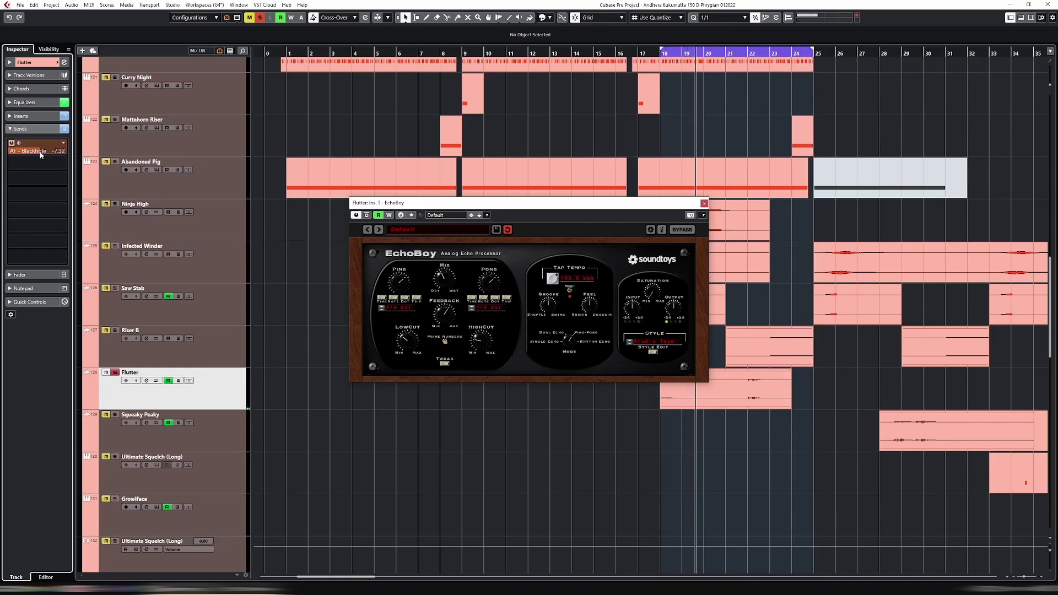
{"action": "key", "text": "s"}
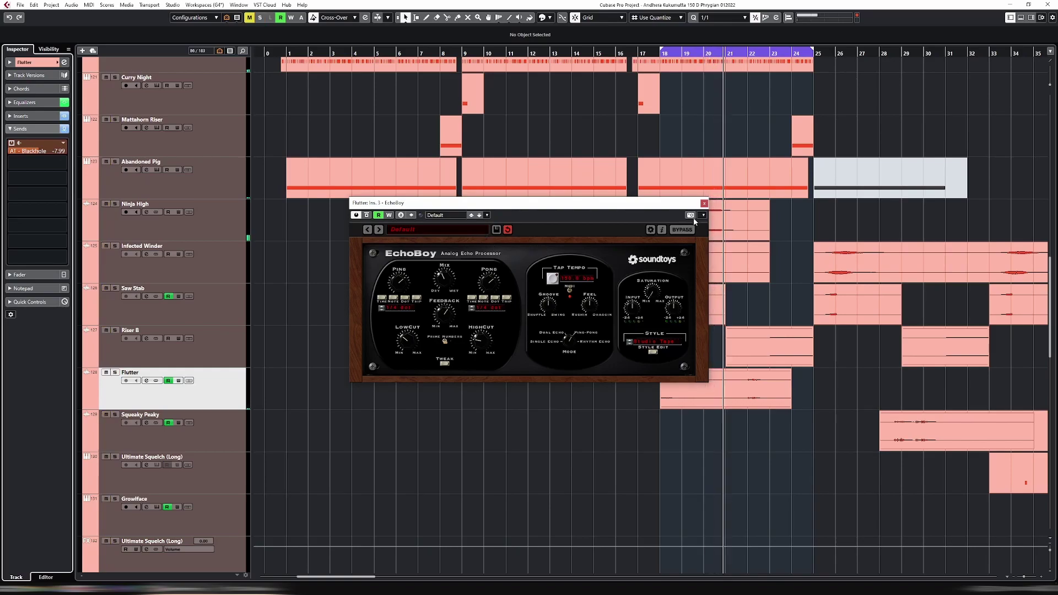
{"action": "left_click", "coordinate": [704, 204]}
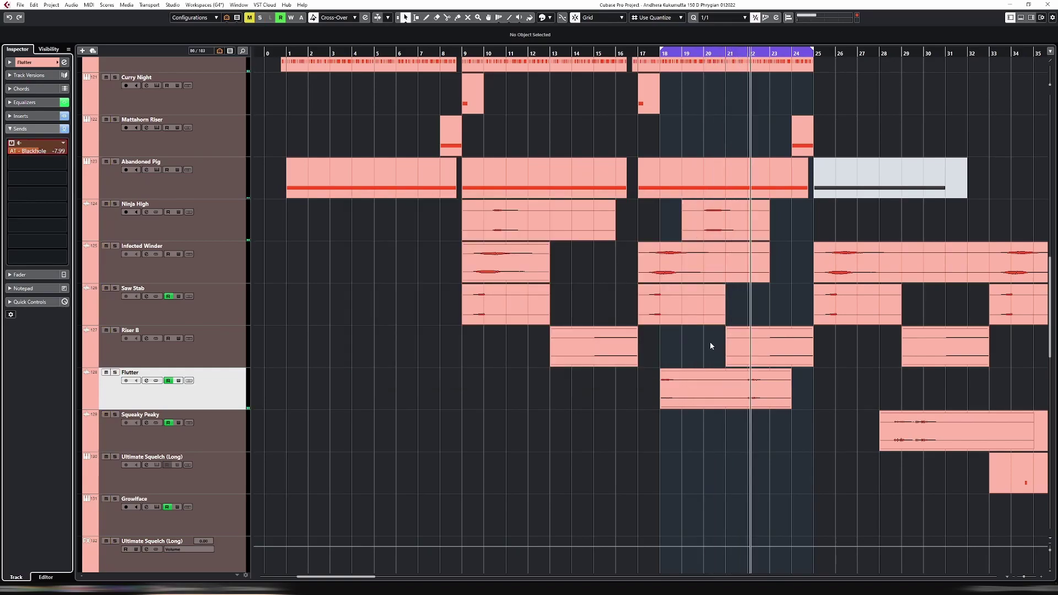
Copy the Flutter clip so a duplicate starts at bar 10.
{"action": "scroll", "coordinate": [521, 315], "scroll_direction": "up", "scroll_amount": 2}
{"action": "scroll", "coordinate": [522, 314], "scroll_direction": "down", "scroll_amount": 5}
{"action": "left_click", "coordinate": [693, 300]}
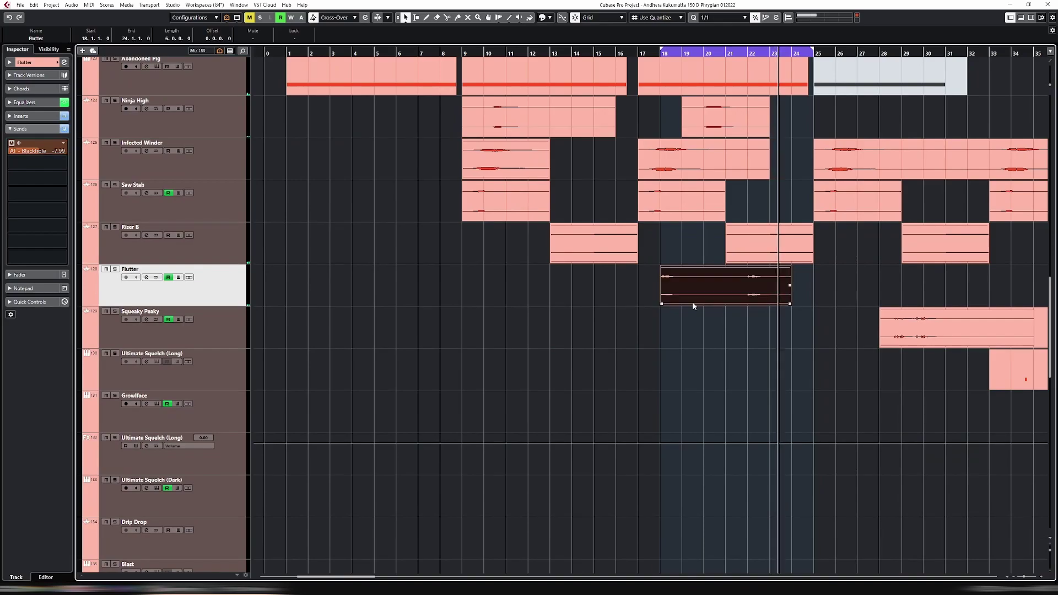
{"action": "mouse_move", "coordinate": [694, 304]}
{"action": "left_mouse_down"}
{"action": "mouse_move", "coordinate": [824, 297]}
{"action": "mouse_move", "coordinate": [520, 294]}
{"action": "mouse_move", "coordinate": [693, 296]}
{"action": "left_mouse_up"}
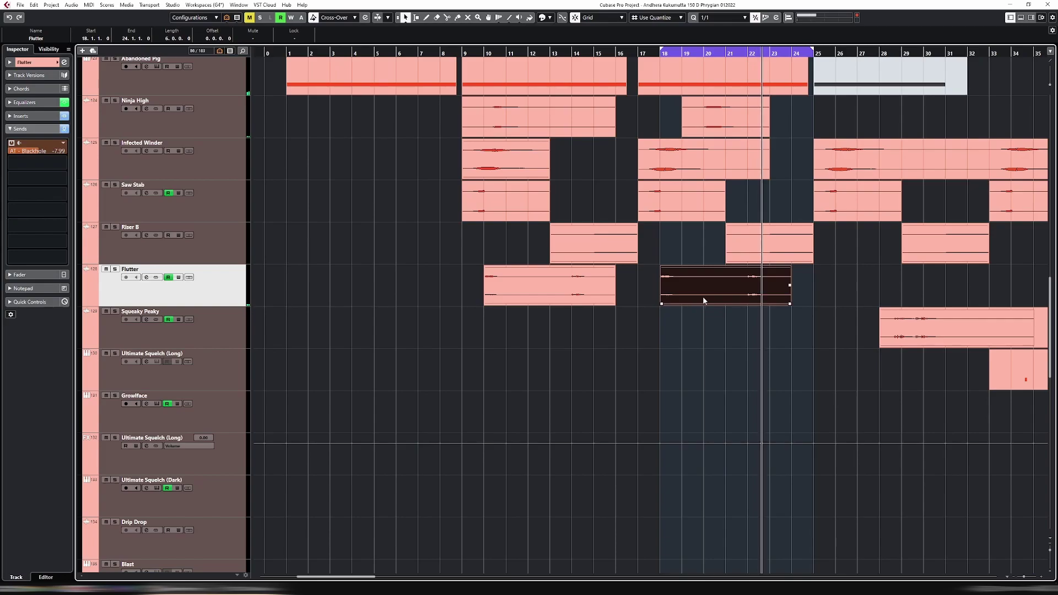
Split the original Flutter clip at bars 20 and 22 and delete the bar 20–22 piece.
{"action": "key", "text": "3"}
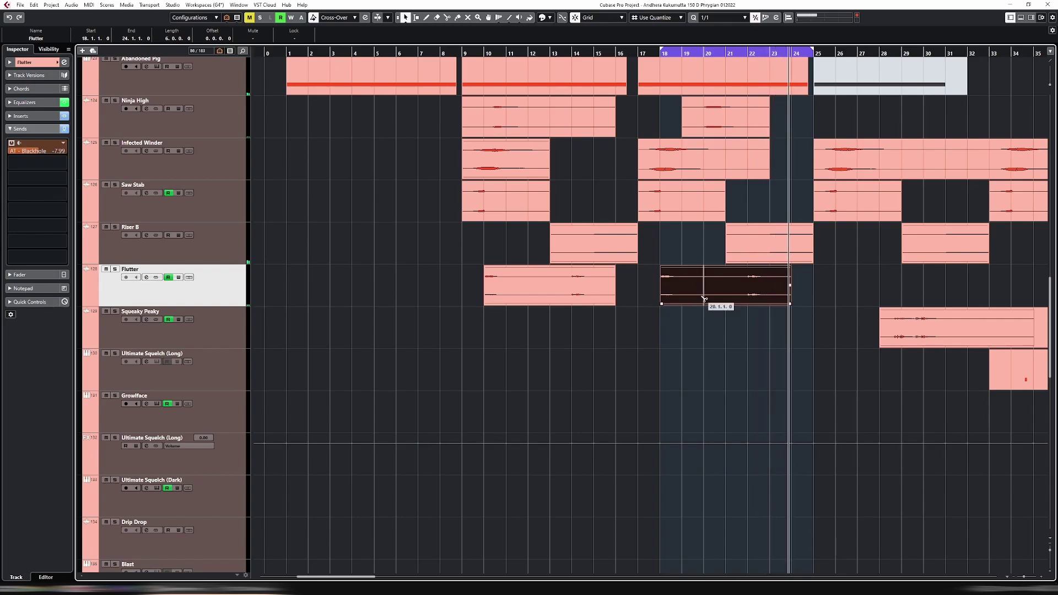
{"action": "left_click", "coordinate": [706, 298]}
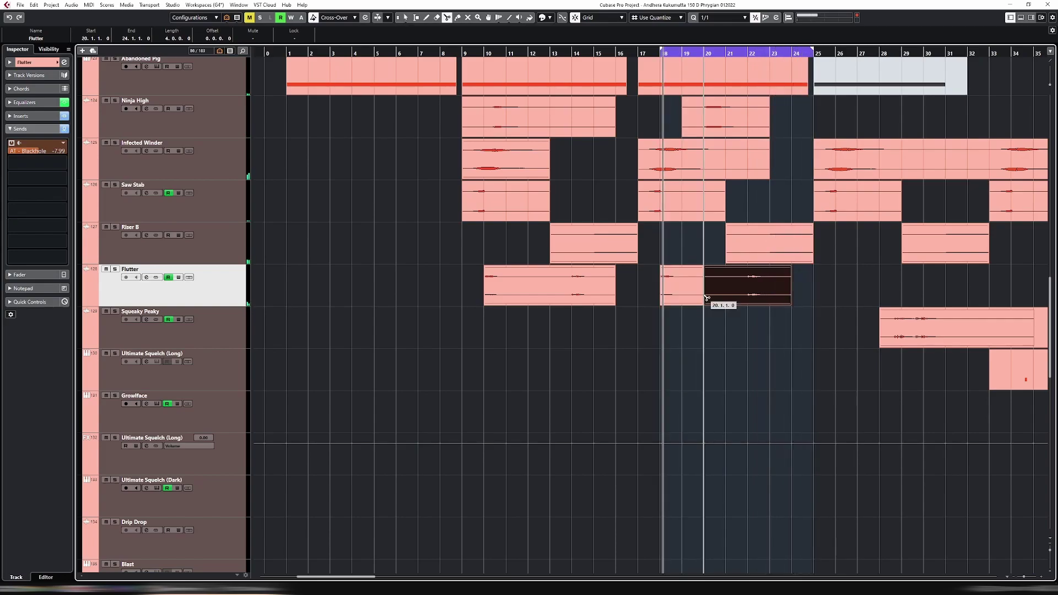
{"action": "left_click", "coordinate": [748, 297]}
{"action": "key", "text": "1"}
{"action": "left_click", "coordinate": [719, 293]}
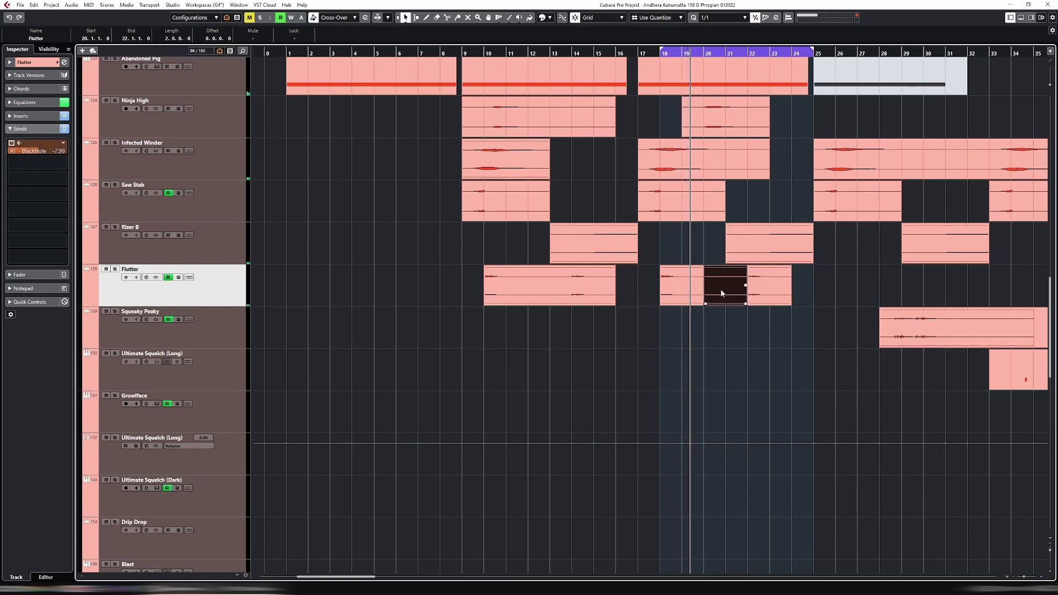
{"action": "key", "text": "Delete"}
Add a fade-out to the end of the bar 18 Flutter piece.
{"action": "double_click", "coordinate": [682, 286]}
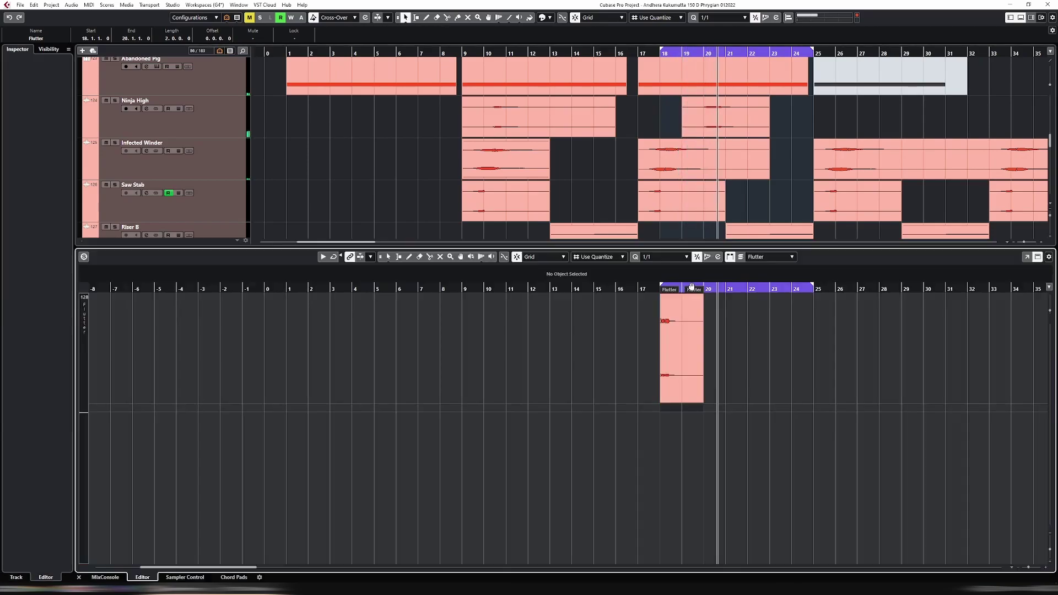
{"action": "left_click_drag", "start_coordinate": [701, 296], "coordinate": [695, 297]}
{"action": "key", "text": "Return"}
Trim the bar 22 Flutter clip at bar 24, deleting the tail, and fade out its end.
{"action": "left_click", "coordinate": [786, 286]}
{"action": "double_click", "coordinate": [787, 286]}
{"action": "key", "text": "3"}
{"action": "left_click", "coordinate": [796, 329]}
{"action": "key", "text": "1"}
{"action": "left_click", "coordinate": [813, 332]}
{"action": "key", "text": "Delete"}
{"action": "left_click", "coordinate": [782, 313]}
{"action": "left_click_drag", "start_coordinate": [790, 296], "coordinate": [783, 297]}
{"action": "key", "text": "Return"}
Delete the long Flutter copy at bar 10 and copy the bar 18 and 22 hits to bars 10 and 14.
{"action": "left_click", "coordinate": [557, 284]}
{"action": "key", "text": "Delete"}
{"action": "left_click_drag", "start_coordinate": [596, 296], "coordinate": [503, 287]}
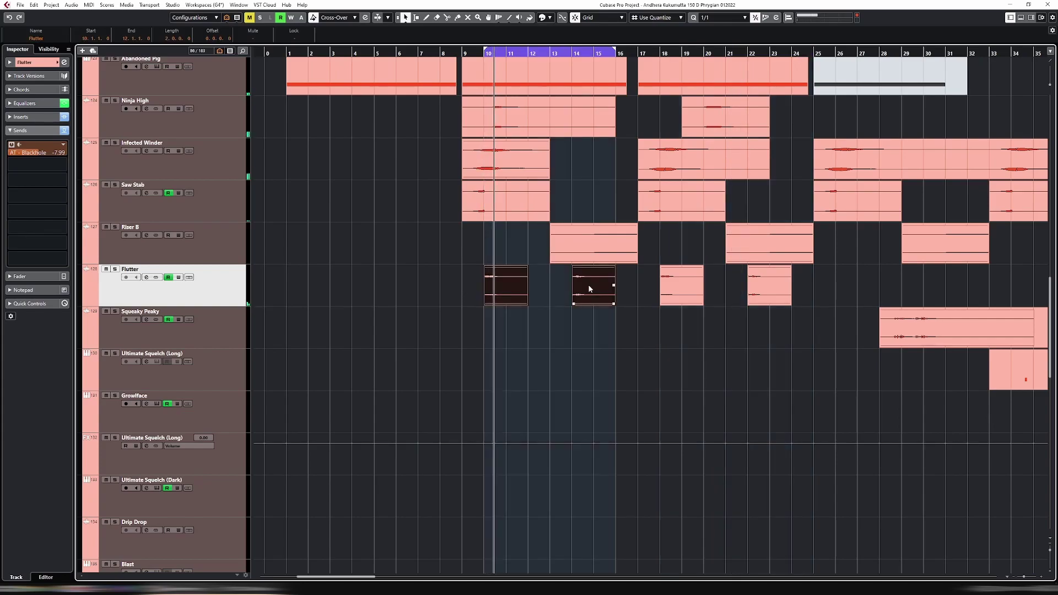
Copy the Flutter hits at bars 10 and 14 to bars 2 and 6.
{"action": "scroll", "coordinate": [594, 298], "scroll_direction": "up", "scroll_amount": 5}
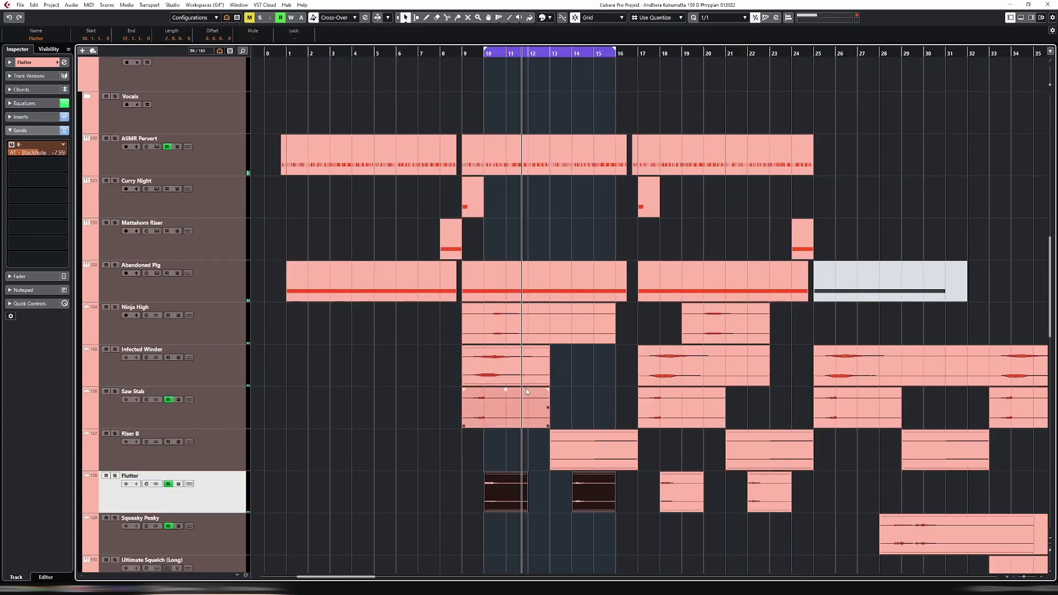
{"action": "scroll", "coordinate": [526, 388], "scroll_direction": "down", "scroll_amount": 2}
{"action": "left_click", "coordinate": [495, 401]}
{"action": "left_click_drag", "start_coordinate": [450, 381], "coordinate": [585, 383]}
{"action": "left_click_drag", "start_coordinate": [501, 389], "coordinate": [324, 384]}
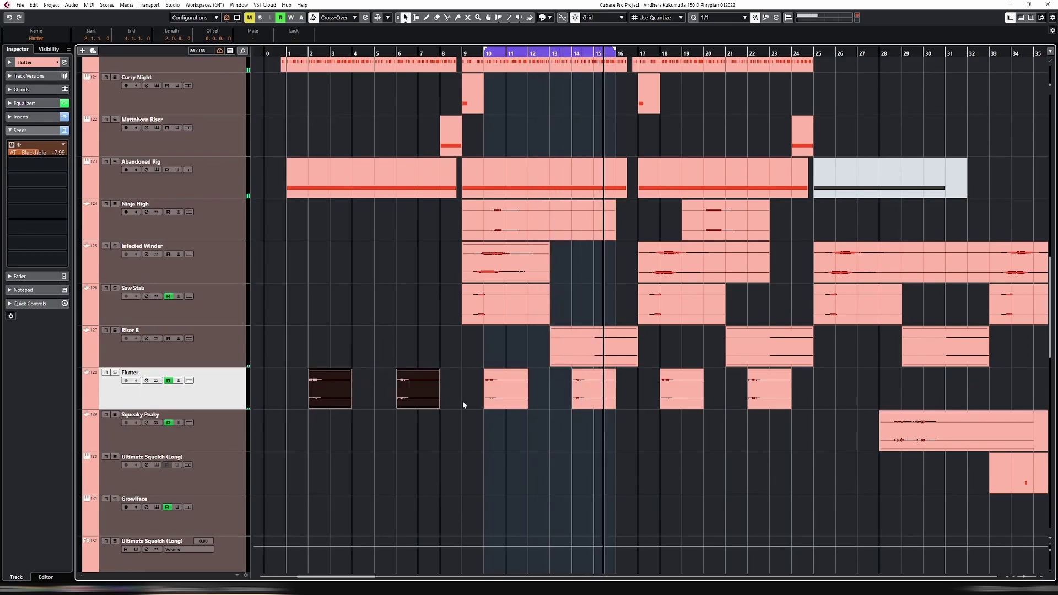
Mute the Flutter clips at bars 10 and 14.
{"action": "left_click_drag", "start_coordinate": [462, 401], "coordinate": [587, 404]}
{"action": "key", "text": "7"}
{"action": "left_click", "coordinate": [588, 400]}
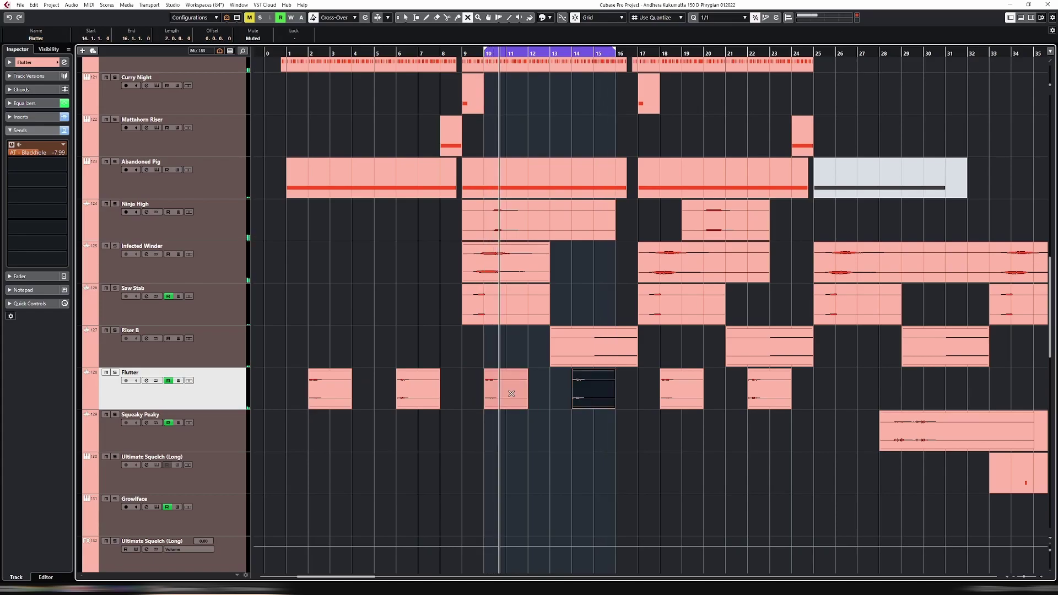
{"action": "left_click", "coordinate": [510, 393]}
{"action": "key", "text": "1"}
Set the loop to run from bar 2 to bar 16.
{"action": "left_click", "coordinate": [334, 375]}
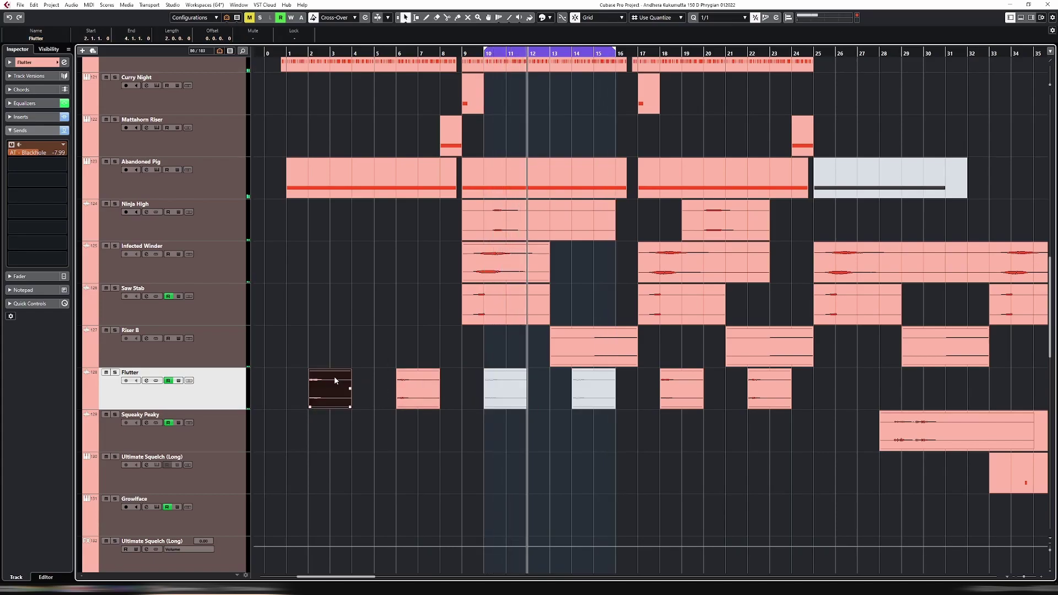
{"action": "key", "text": "p"}
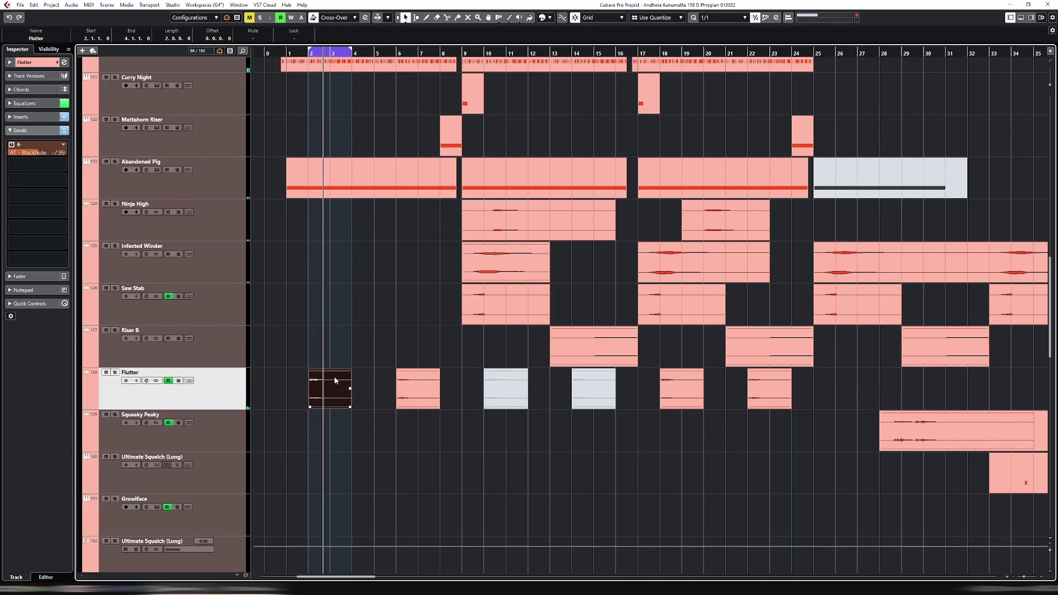
{"action": "scroll", "coordinate": [388, 359], "scroll_direction": "up", "scroll_amount": 3}
{"action": "key", "text": "space"}
{"action": "left_click_drag", "start_coordinate": [351, 51], "coordinate": [615, 51]}
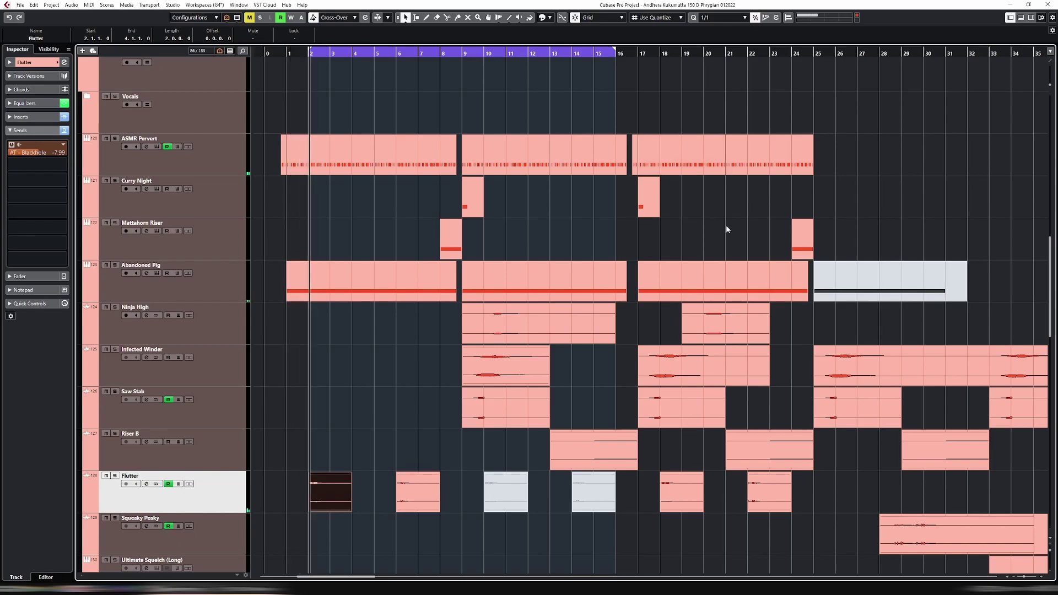
Move the Flutter track up to sit directly below Abandoned Pig.
{"action": "scroll", "coordinate": [494, 322], "scroll_direction": "up", "scroll_amount": 2}
{"action": "scroll", "coordinate": [494, 323], "scroll_direction": "down", "scroll_amount": 2}
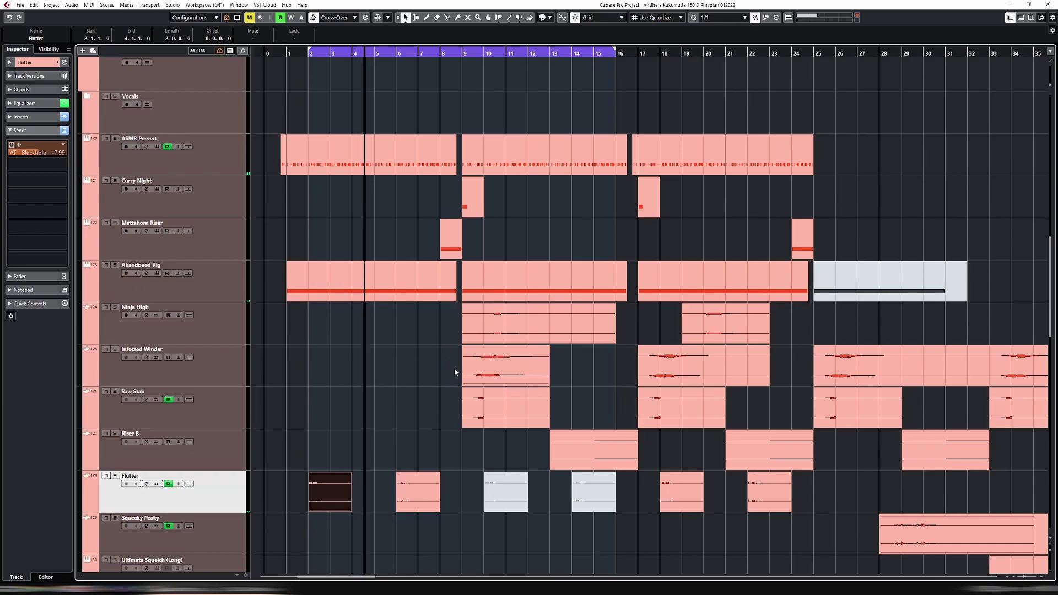
{"action": "left_click_drag", "start_coordinate": [227, 490], "coordinate": [229, 339]}
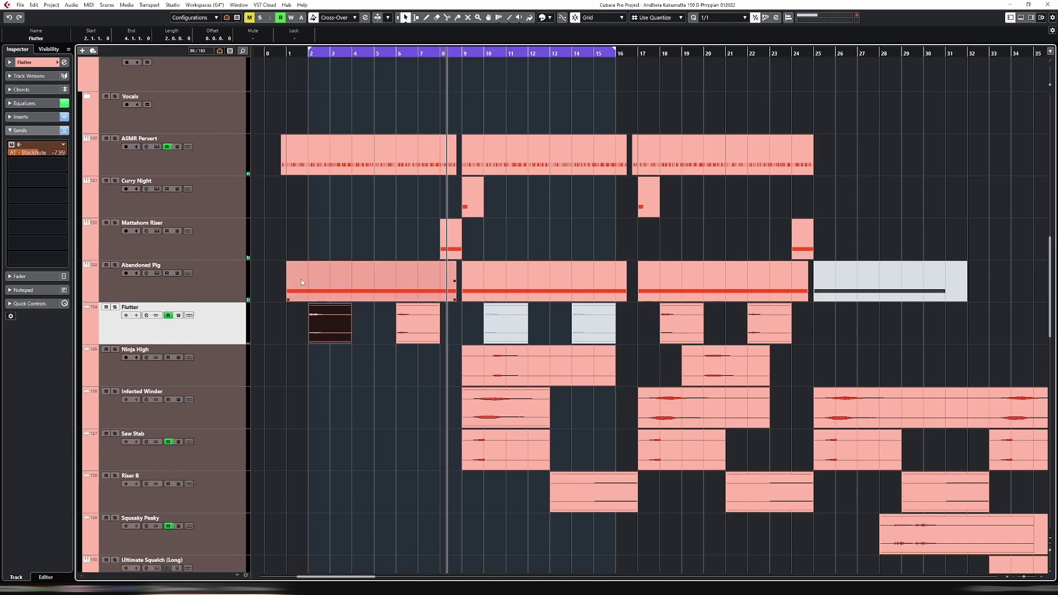
{"action": "left_click", "coordinate": [221, 238]}
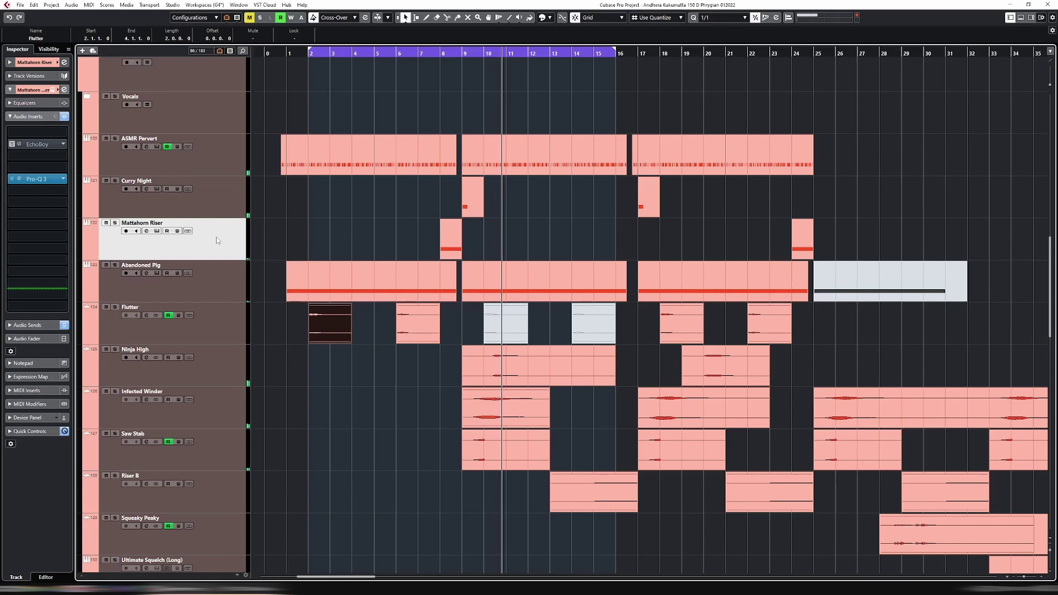
{"action": "left_click", "coordinate": [246, 193]}
{"action": "left_click", "coordinate": [464, 204]}
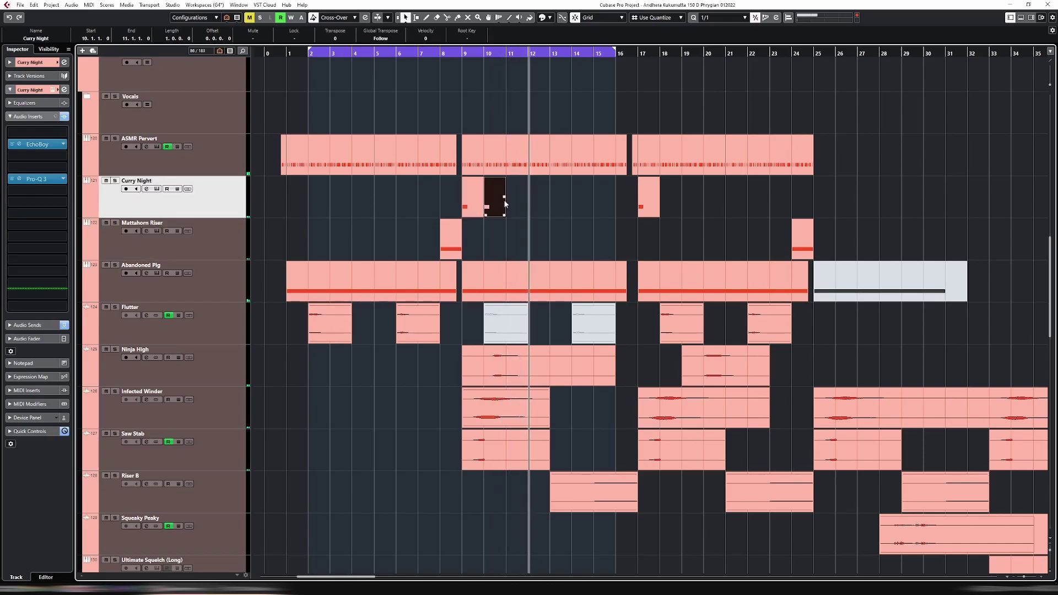
{"action": "left_click_drag", "start_coordinate": [465, 204], "coordinate": [355, 204]}
{"action": "left_click", "coordinate": [309, 56]}
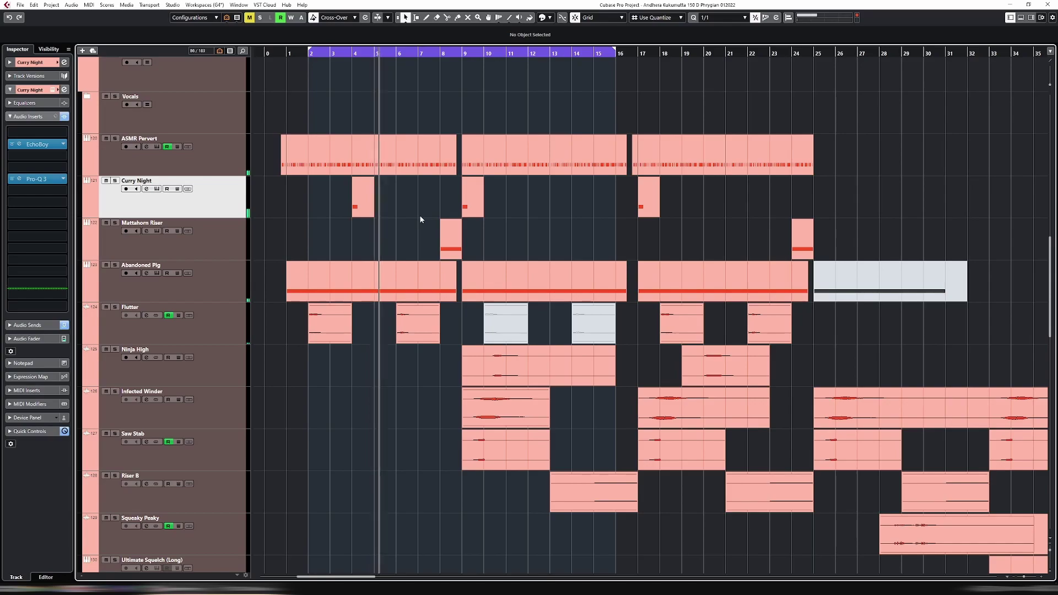
{"action": "left_click_drag", "start_coordinate": [356, 205], "coordinate": [487, 203]}
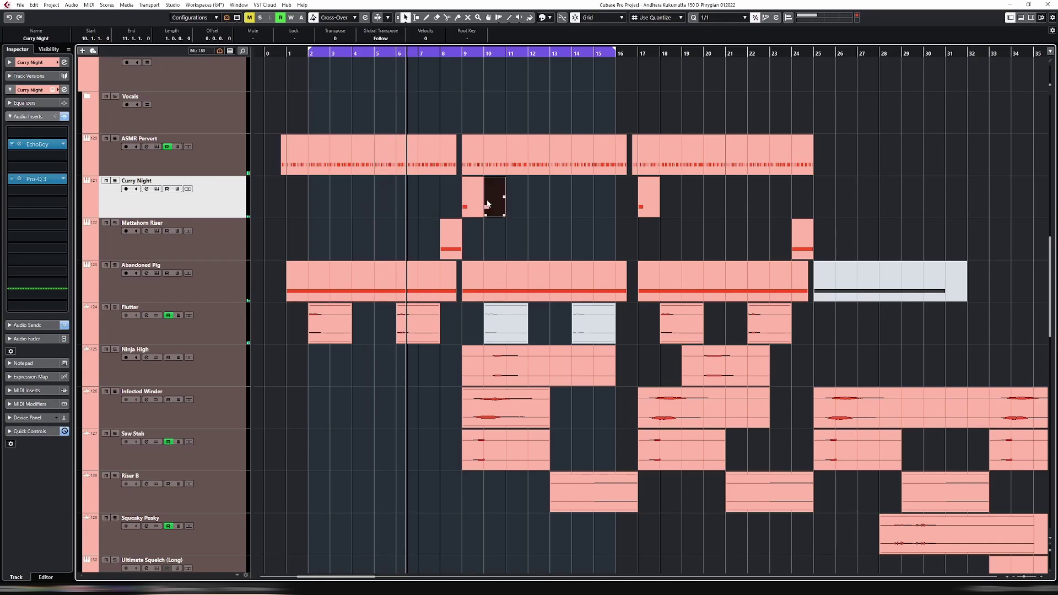
{"action": "key", "text": "Delete"}
{"action": "left_click", "coordinate": [207, 310]}
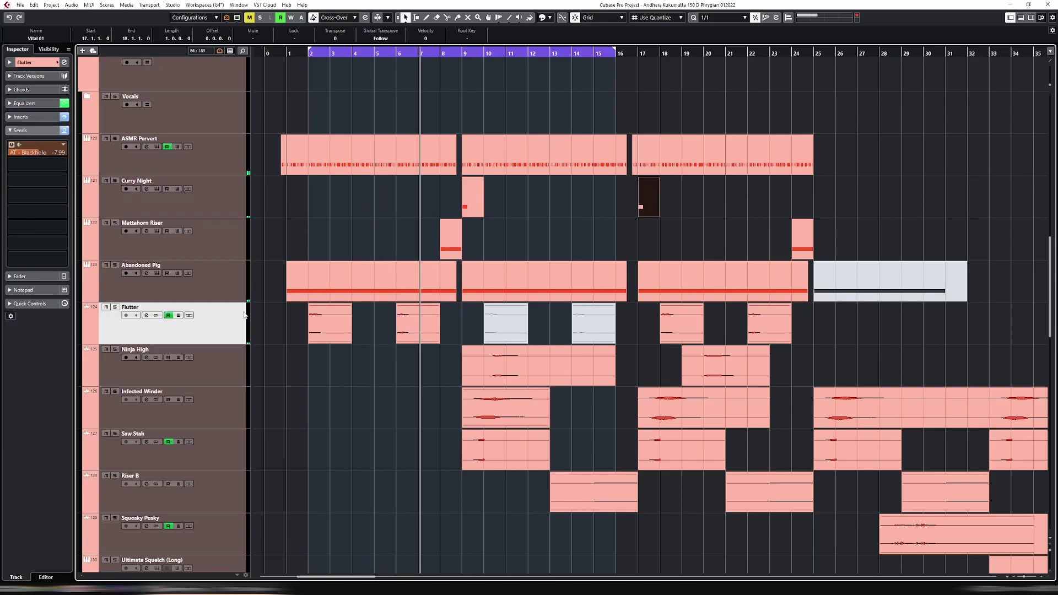
Duplicate the Mattahorn Riser track and place the copy below Flutter.
{"action": "left_click", "coordinate": [228, 243]}
{"action": "right_click", "coordinate": [226, 243]}
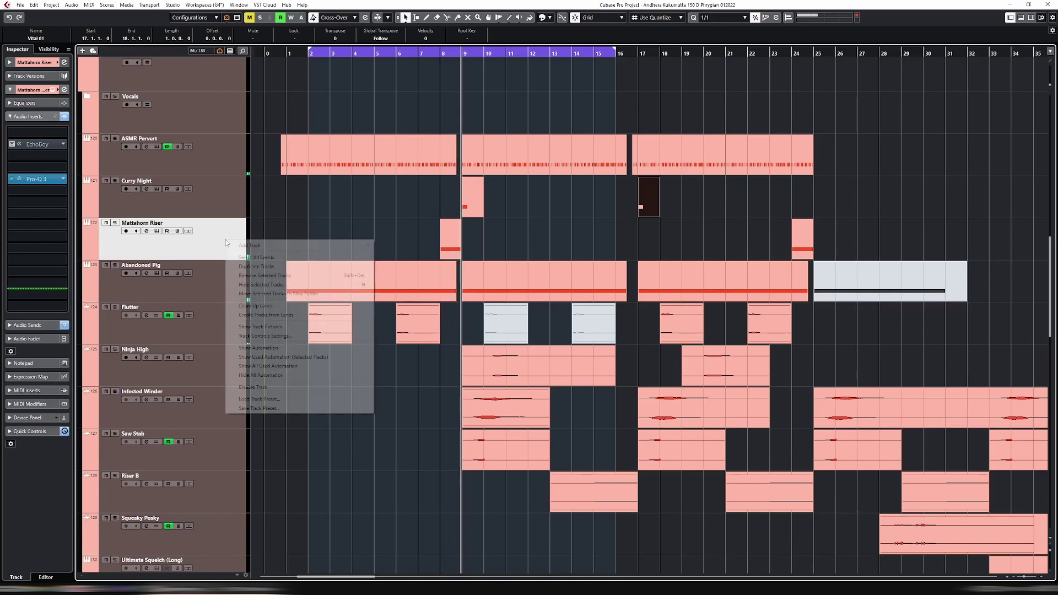
{"action": "left_click", "coordinate": [293, 267]}
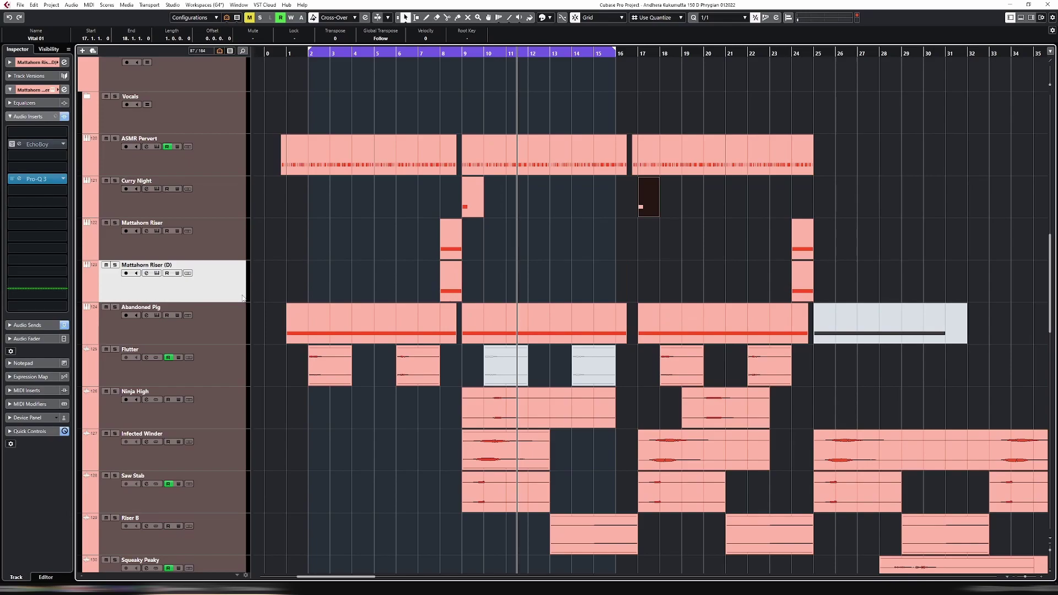
{"action": "left_click_drag", "start_coordinate": [216, 373], "coordinate": [216, 373]}
Move the duplicate riser's first hit to bar 4 and loop bars 2–6 around it.
{"action": "left_click_drag", "start_coordinate": [444, 359], "coordinate": [358, 361]}
{"action": "left_click_drag", "start_coordinate": [296, 304], "coordinate": [377, 371]}
{"action": "key", "text": "p"}
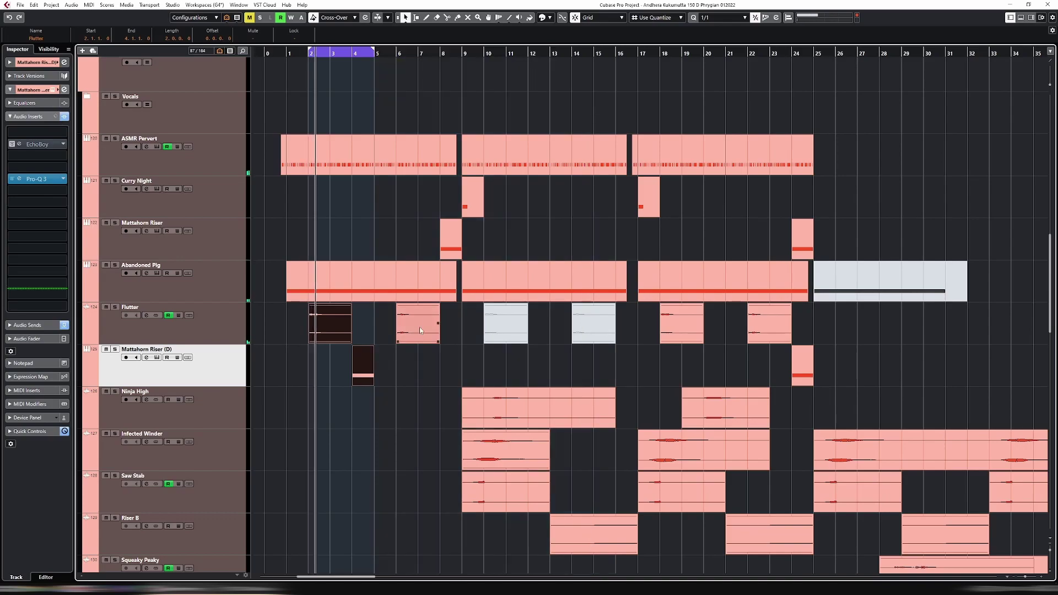
{"action": "left_click_drag", "start_coordinate": [374, 53], "coordinate": [395, 53]}
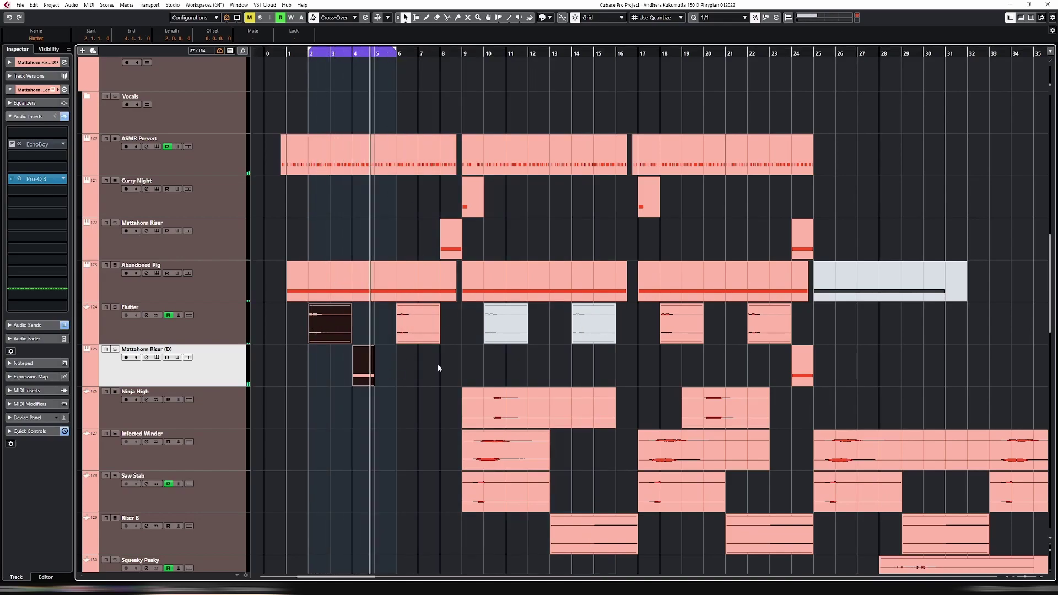
Delete the riser event at bar 24 and move the loop start to bar 4.
{"action": "left_click", "coordinate": [802, 364]}
{"action": "key", "text": "Delete"}
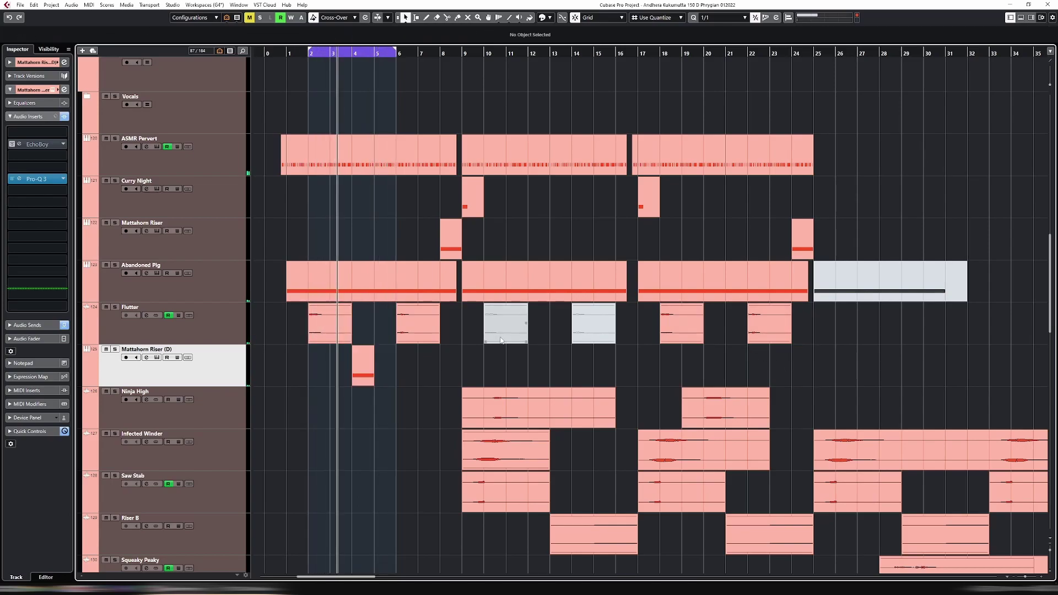
{"action": "left_click_drag", "start_coordinate": [309, 51], "coordinate": [353, 51]}
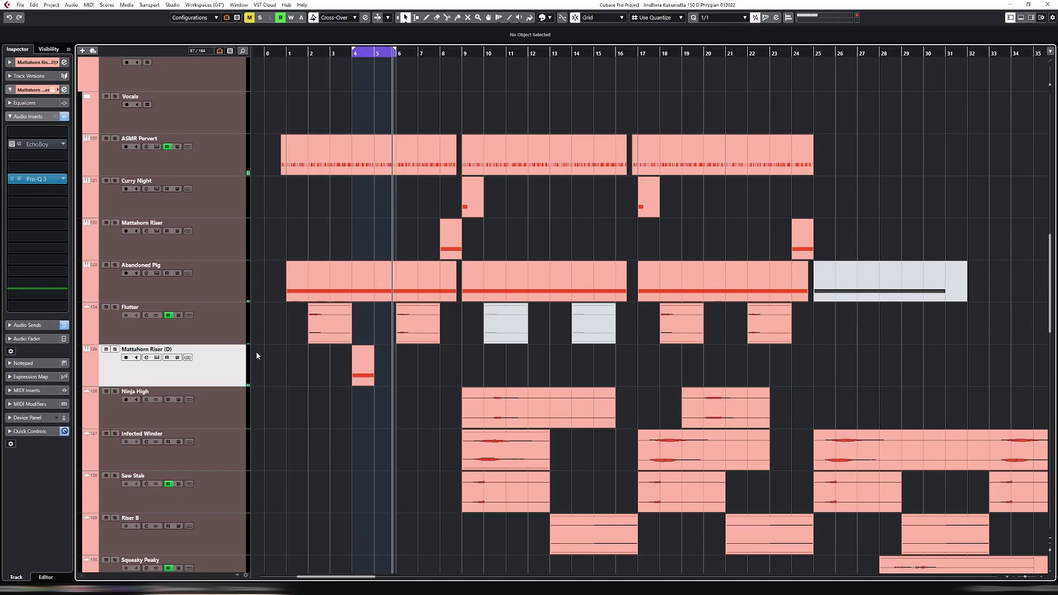
Solo Mattahorn Riser (D) and browse its Vital presets in adrenakrohm > Vitalogy Vol 1.
{"action": "key", "text": "s"}
{"action": "key", "text": "e"}
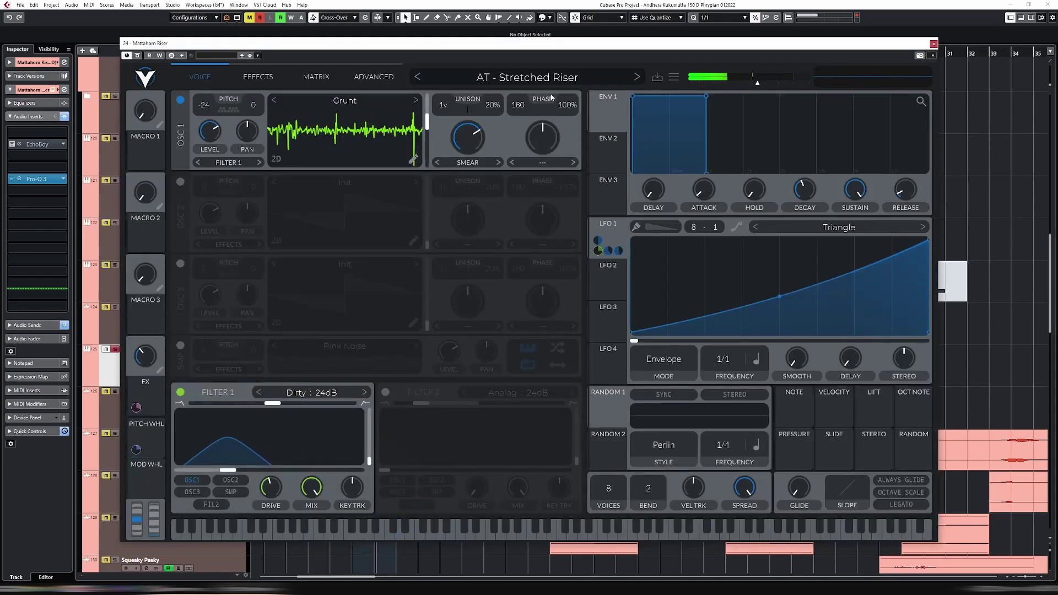
{"action": "left_click", "coordinate": [534, 80]}
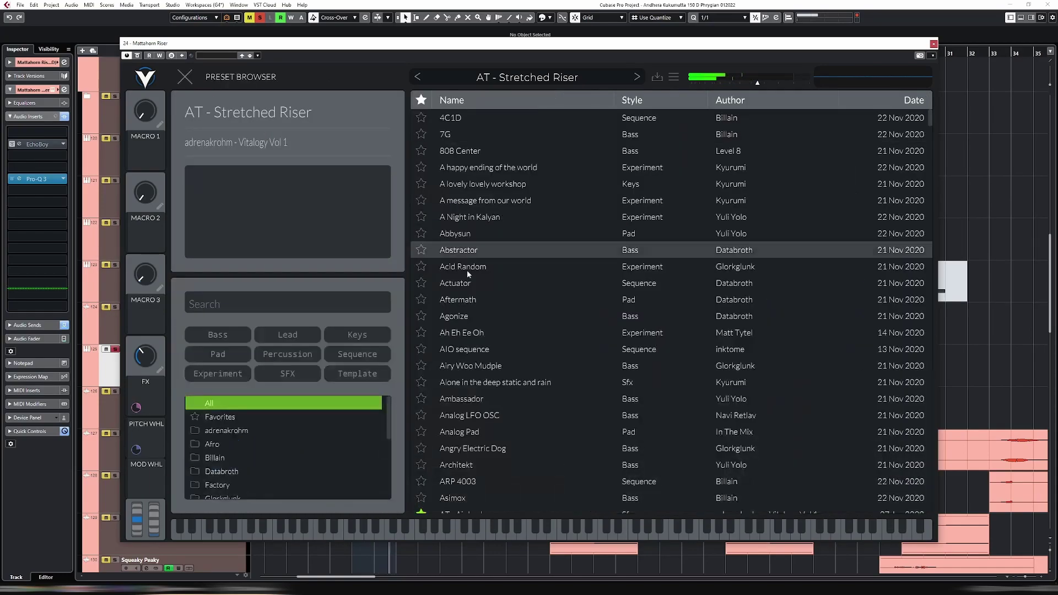
{"action": "left_click", "coordinate": [298, 428]}
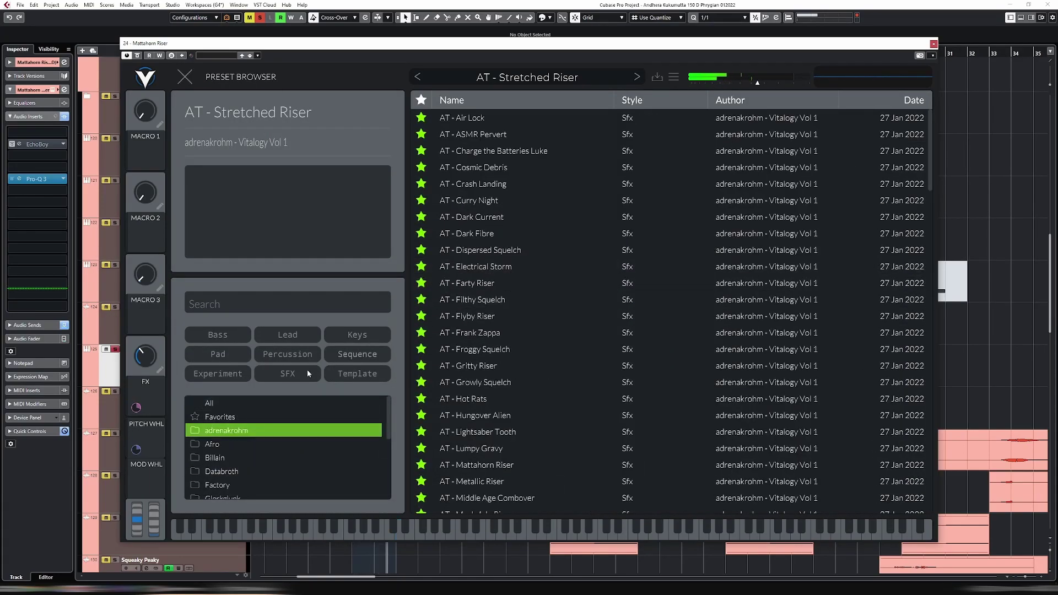
{"action": "left_click", "coordinate": [216, 433]}
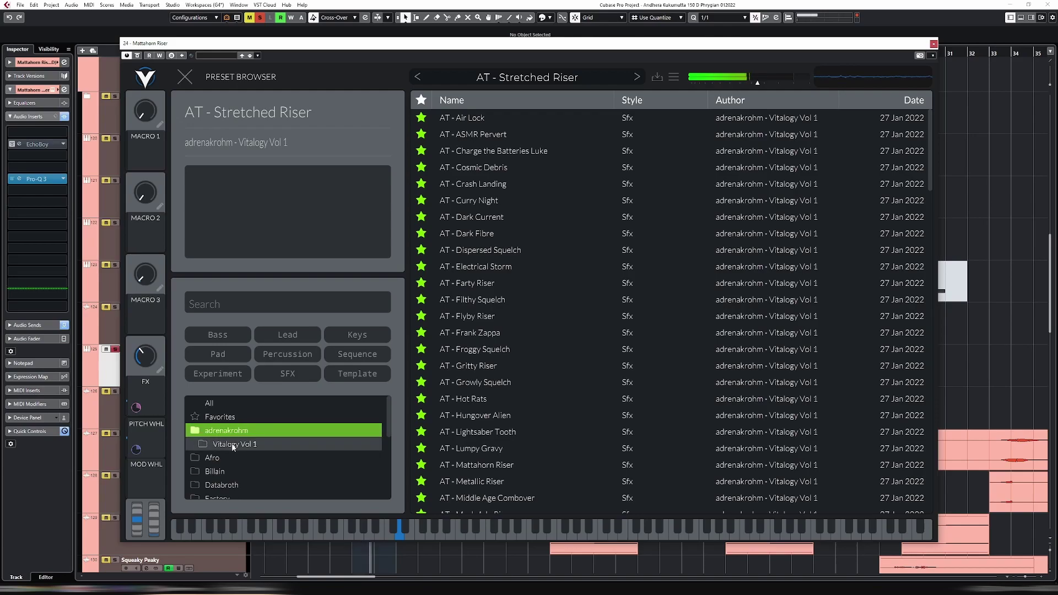
{"action": "left_click", "coordinate": [233, 445]}
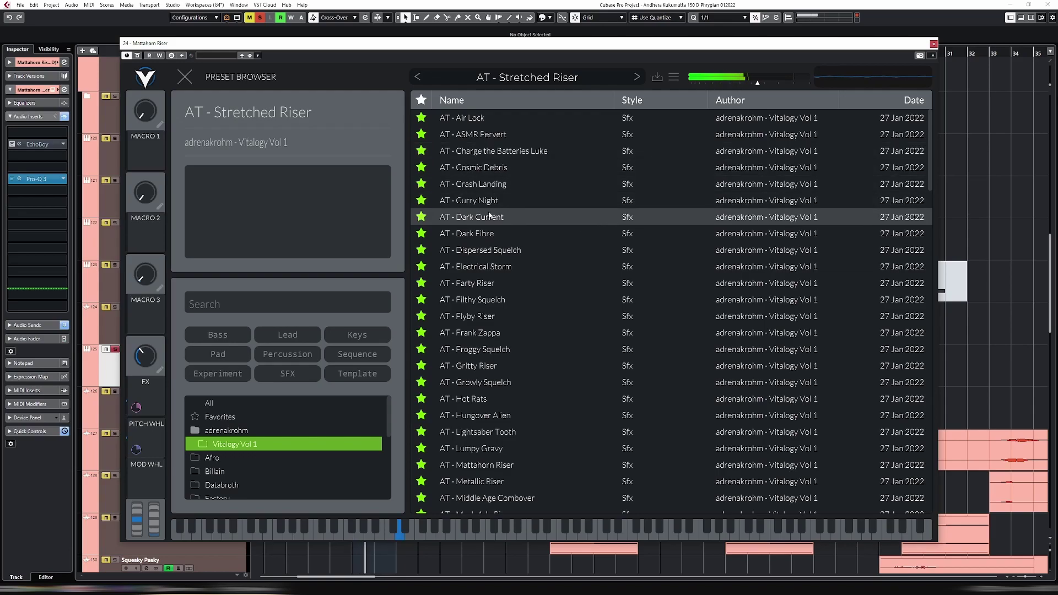
Audition AT - Dispersed Squelch and AT - Electrical Storm, then load AT - Frank Zappa and close Vital.
{"action": "left_click", "coordinate": [480, 251]}
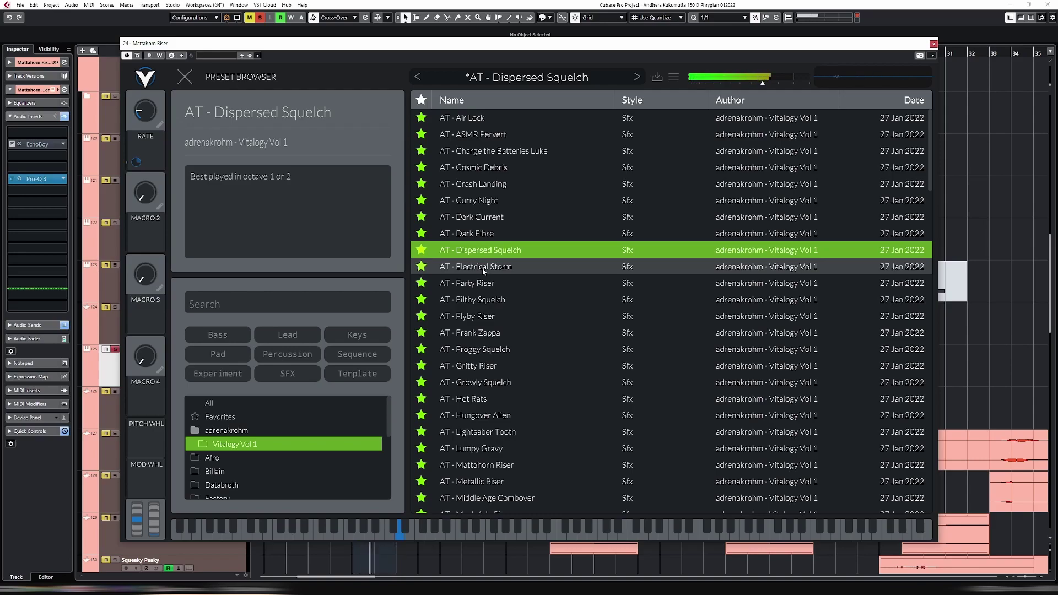
{"action": "left_click", "coordinate": [483, 269]}
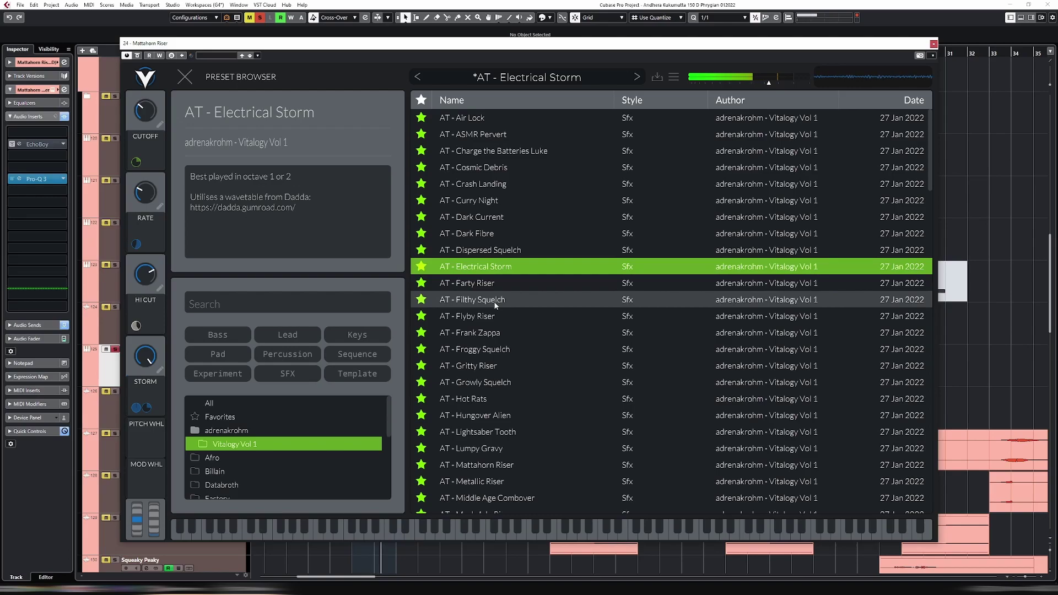
{"action": "left_click", "coordinate": [509, 333]}
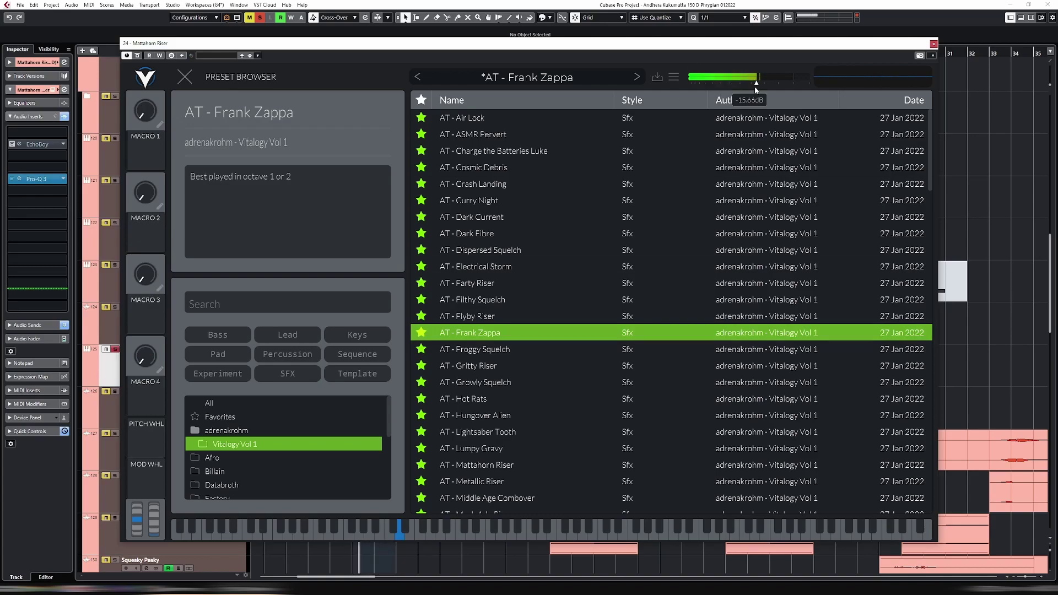
{"action": "left_click", "coordinate": [185, 77]}
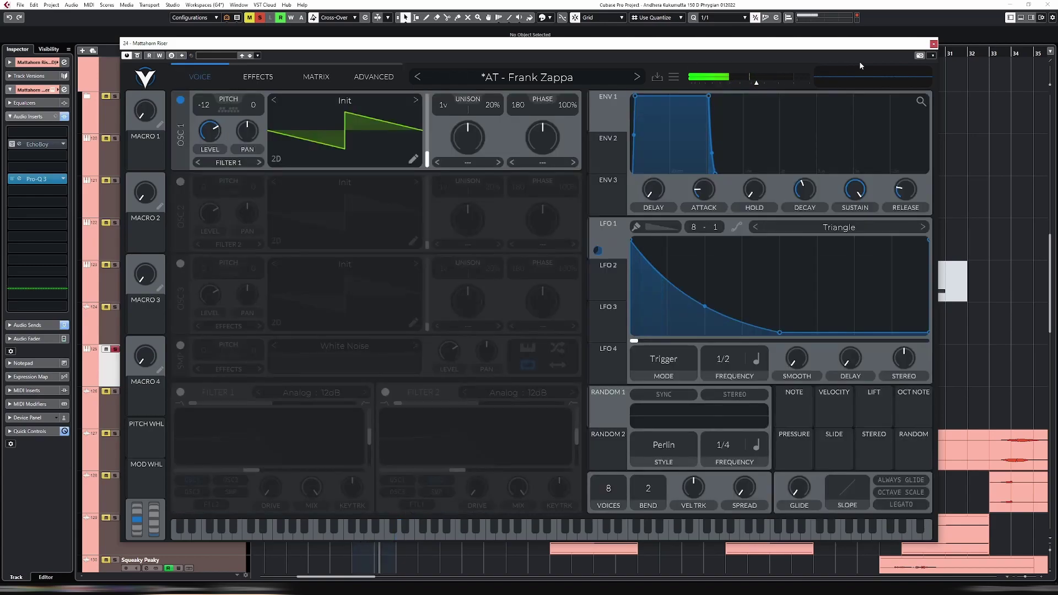
{"action": "left_click", "coordinate": [934, 44]}
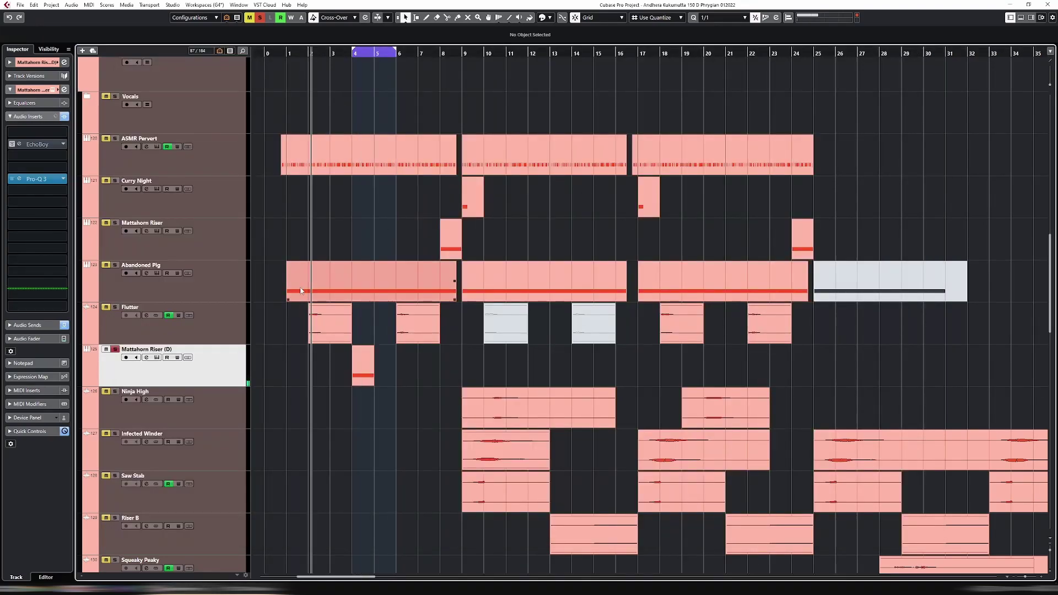
Unsolo the riser and shorten its bar-4 D1 note to 0.2.0.0 on a 1/16 grid.
{"action": "key", "text": "s"}
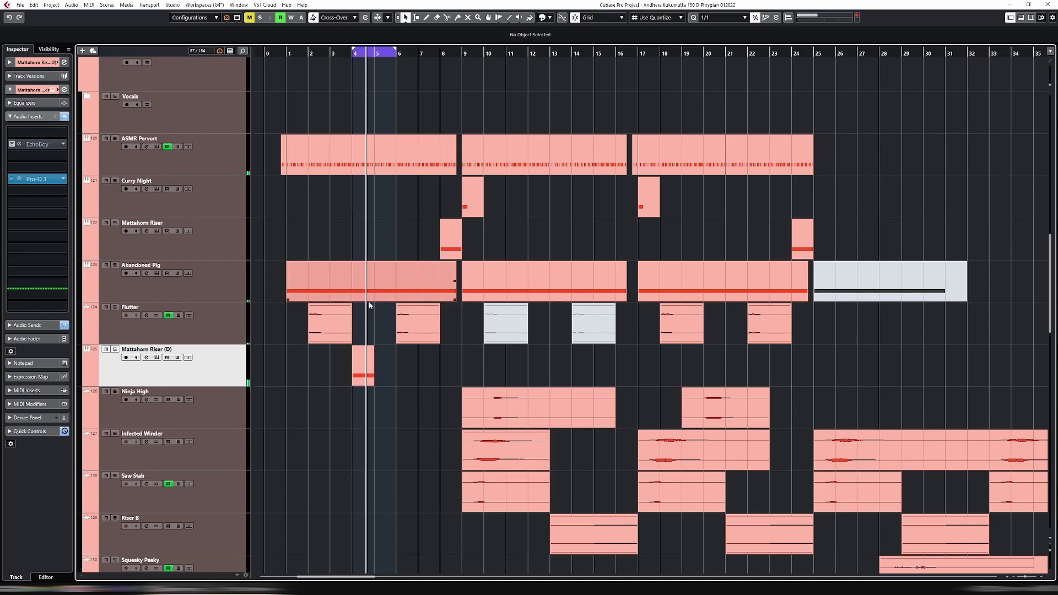
{"action": "left_click", "coordinate": [370, 358]}
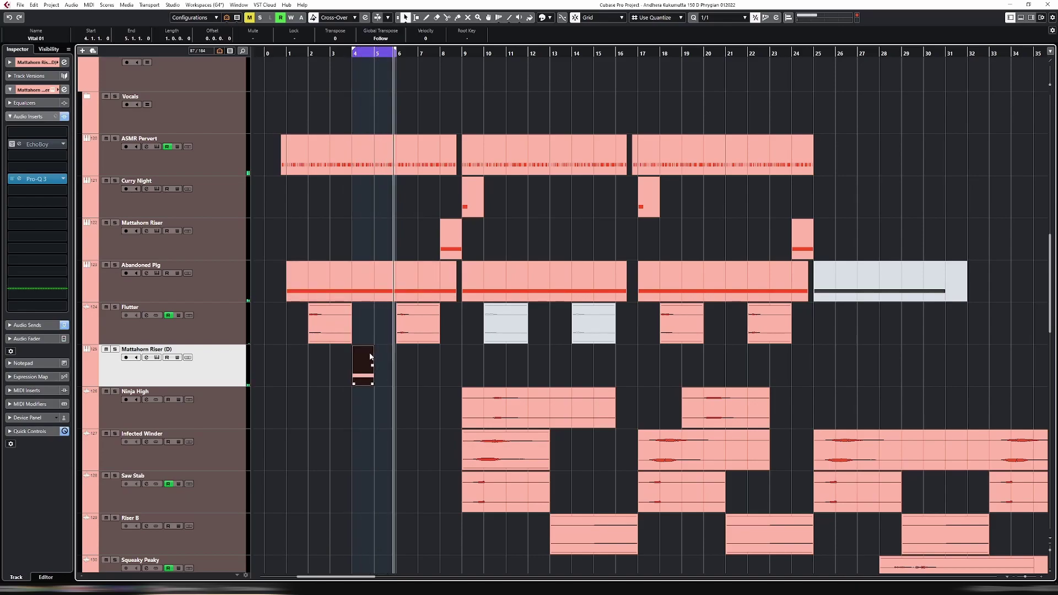
{"action": "double_click", "coordinate": [369, 357]}
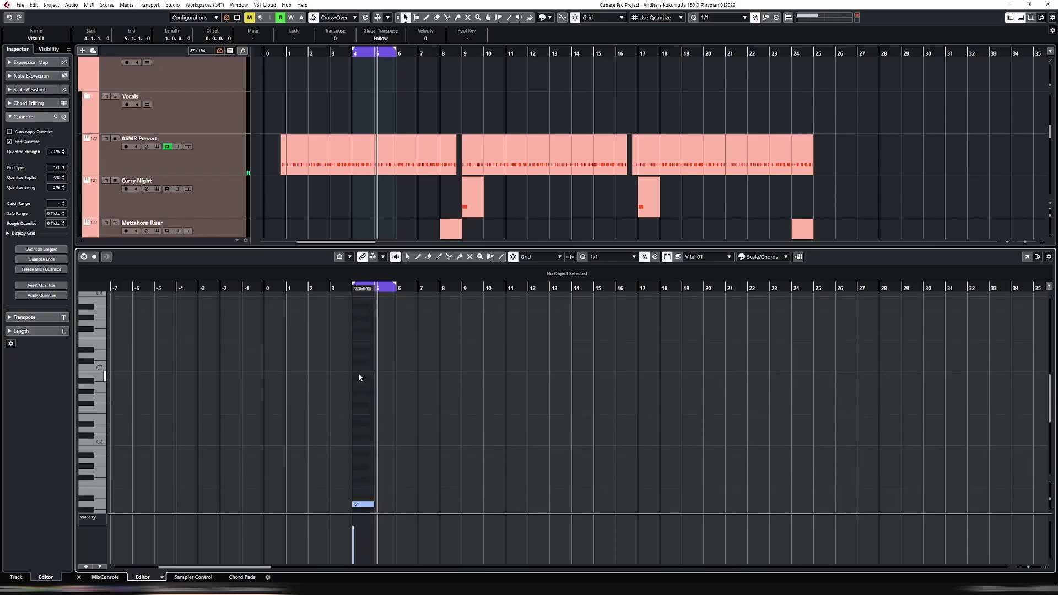
{"action": "key", "text": "h"}
{"action": "key", "text": "h"}
{"action": "key", "text": "h"}
{"action": "key", "text": "h"}
{"action": "key", "text": "h"}
{"action": "key", "text": "h"}
{"action": "key", "text": "h"}
{"action": "key", "text": "h"}
{"action": "key", "text": "h"}
{"action": "key", "text": "h"}
{"action": "key", "text": "ctrl+a"}
{"action": "key", "text": "alt+5"}
{"action": "key", "text": "alt+shift+Left"}
{"action": "key", "text": "alt+shift+Left"}
{"action": "key", "text": "alt+shift+Left"}
{"action": "key", "text": "alt+shift+Left"}
{"action": "key", "text": "alt+shift+Left"}
{"action": "key", "text": "alt+shift+Left"}
{"action": "key", "text": "alt+shift+Left"}
{"action": "key", "text": "alt+shift+Left"}
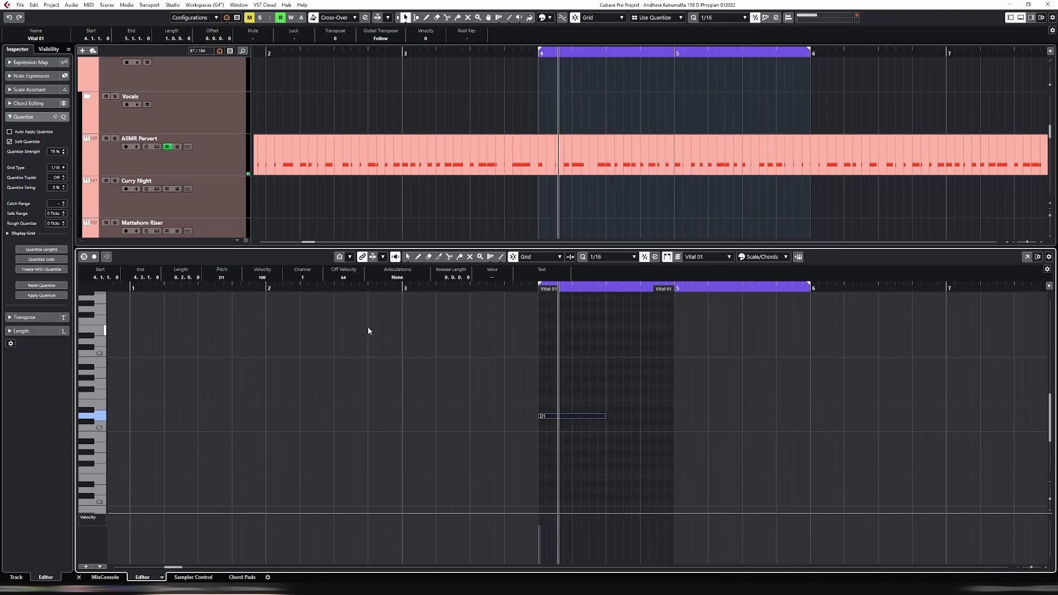
{"action": "key", "text": "ctrl+e"}
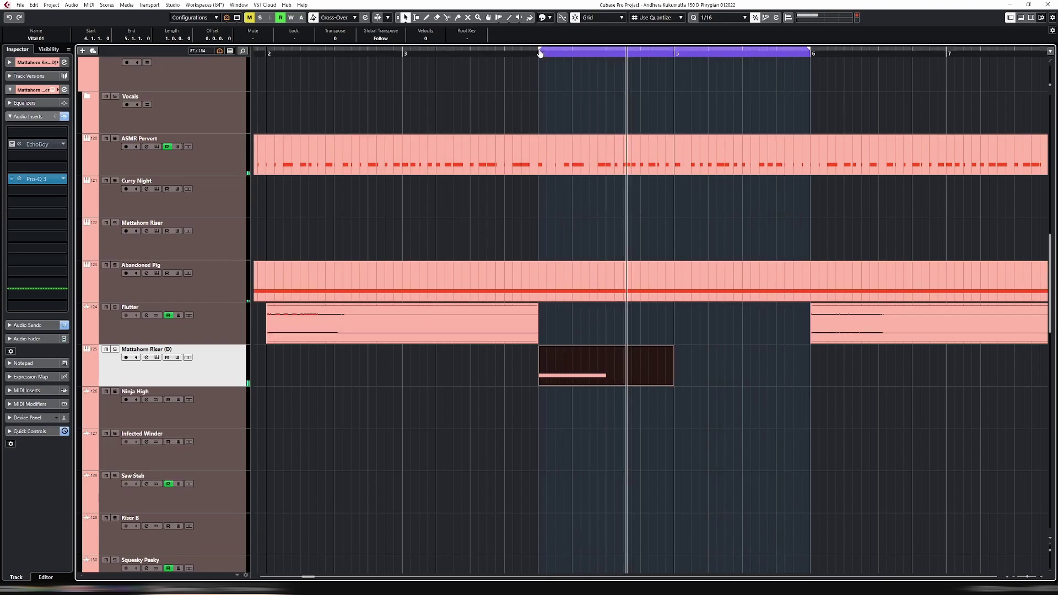
Enable the riser's EchoBoy insert and paste Flutter's EchoBoy settings onto it.
{"action": "left_click_drag", "start_coordinate": [540, 52], "coordinate": [266, 60]}
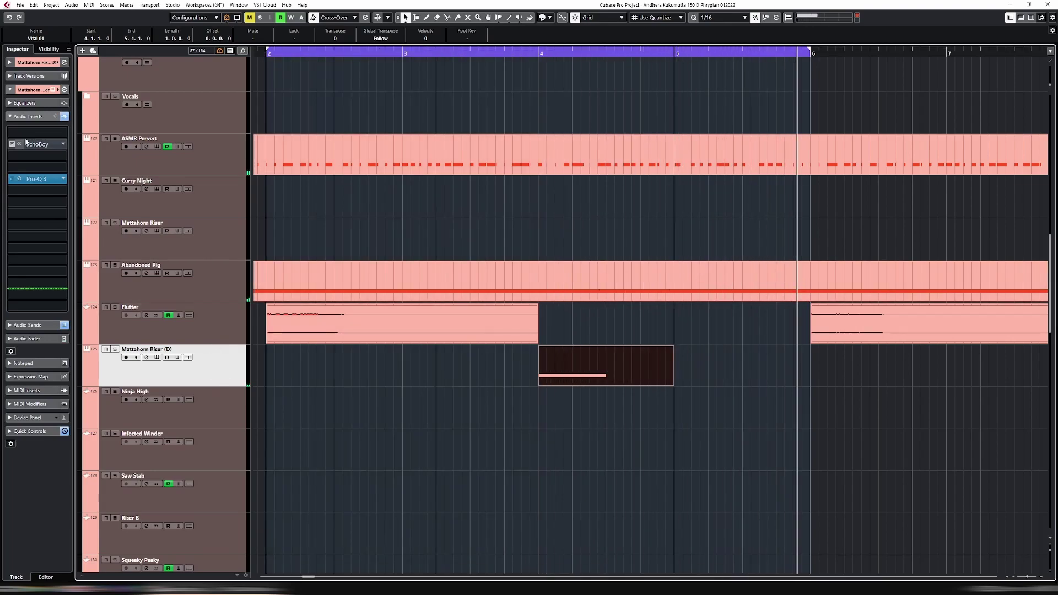
{"action": "left_click", "coordinate": [12, 145]}
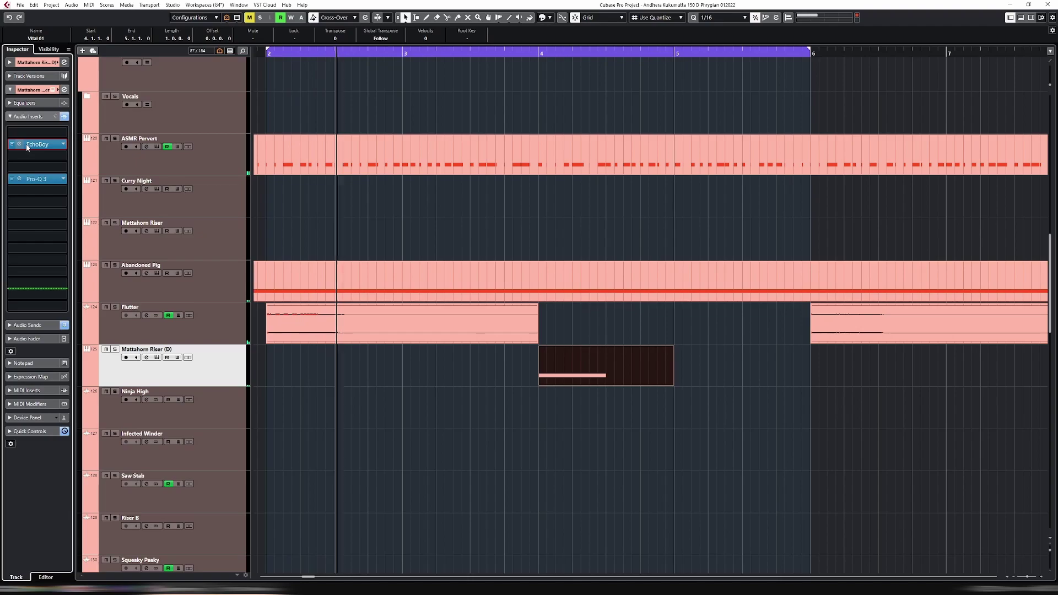
{"action": "left_click", "coordinate": [222, 322]}
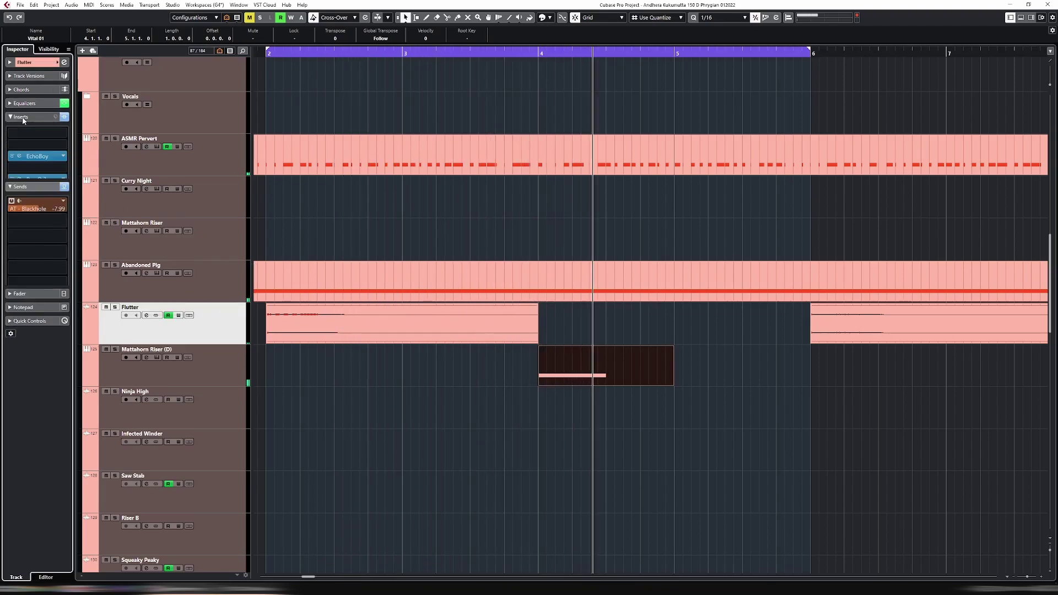
{"action": "right_click", "coordinate": [44, 158]}
{"action": "left_click", "coordinate": [65, 165]}
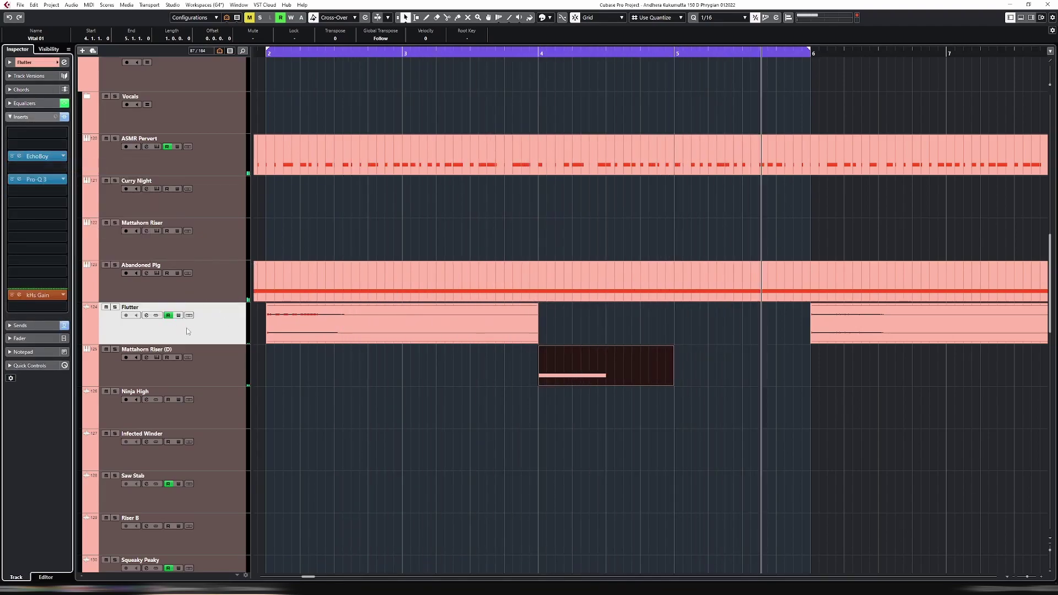
{"action": "left_click", "coordinate": [211, 352]}
{"action": "right_click", "coordinate": [40, 145]}
{"action": "left_click", "coordinate": [74, 161]}
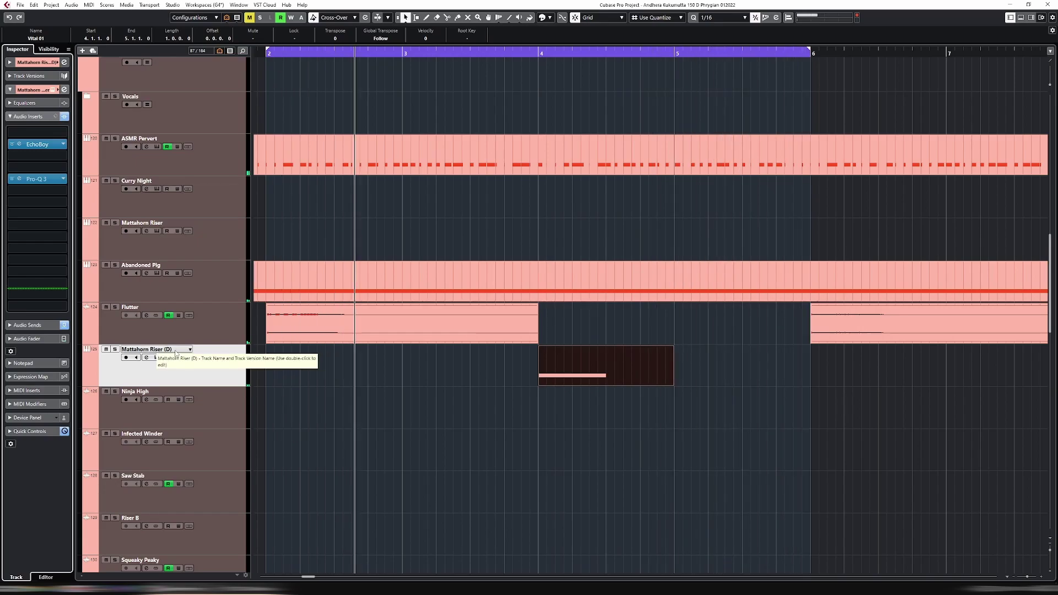
Zoom out to the whole arrangement and extend the loop to bars 2–13.
{"action": "key", "text": "g"}
{"action": "key", "text": "g"}
{"action": "key", "text": "g"}
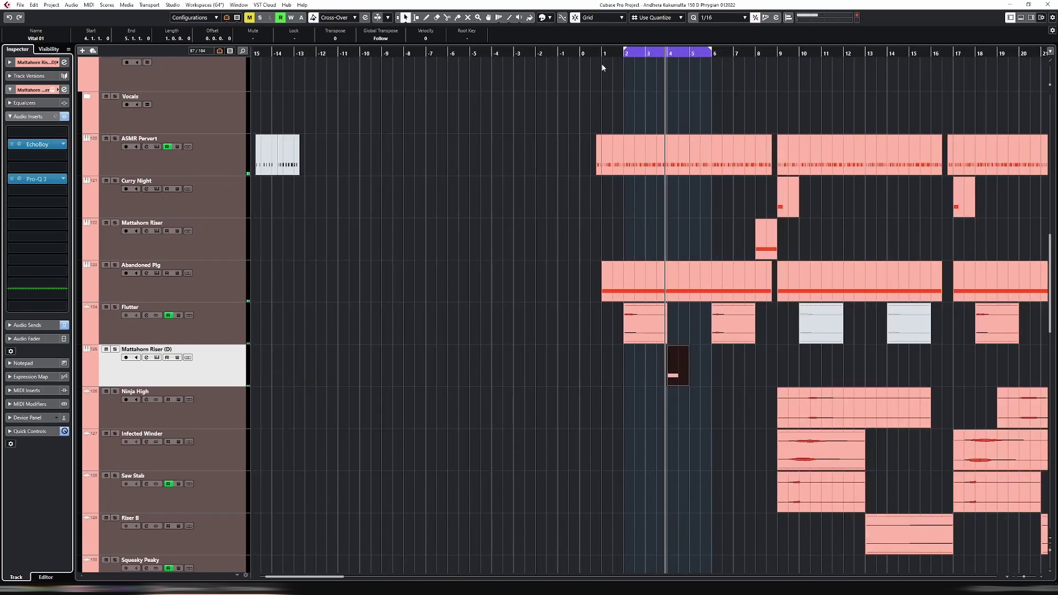
{"action": "left_click", "coordinate": [583, 54]}
{"action": "left_click_drag", "start_coordinate": [707, 52], "coordinate": [879, 52]}
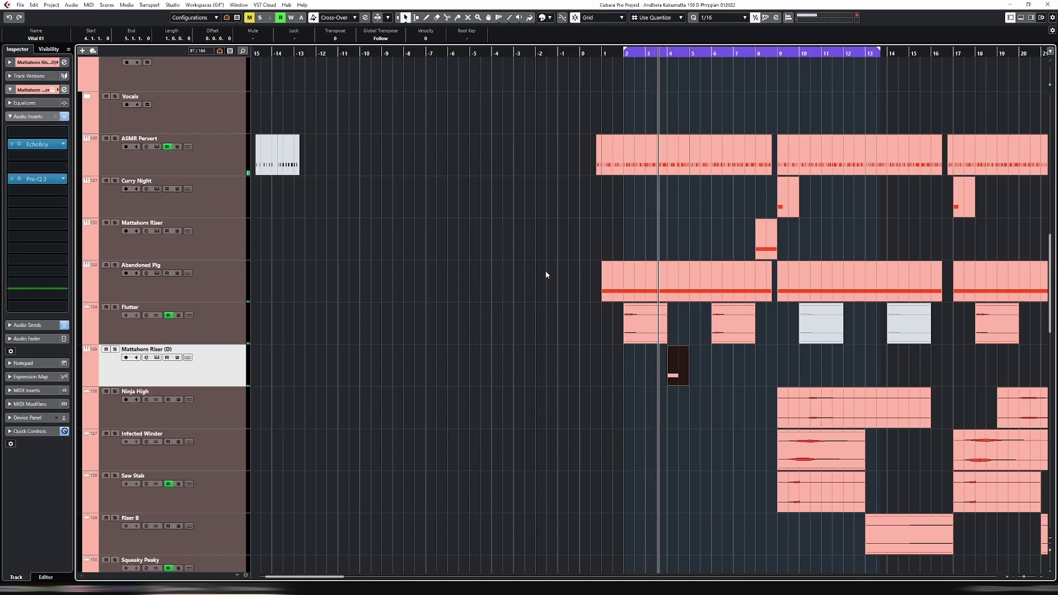
{"action": "left_click", "coordinate": [667, 297]}
{"action": "left_click", "coordinate": [673, 309]}
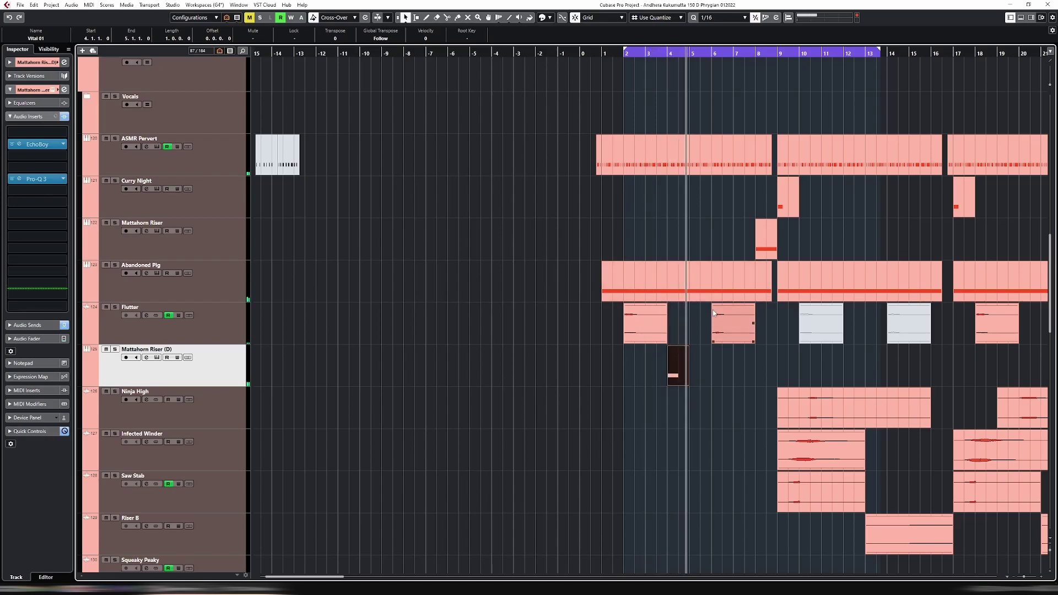
{"action": "left_click_drag", "start_coordinate": [323, 579], "coordinate": [349, 579]}
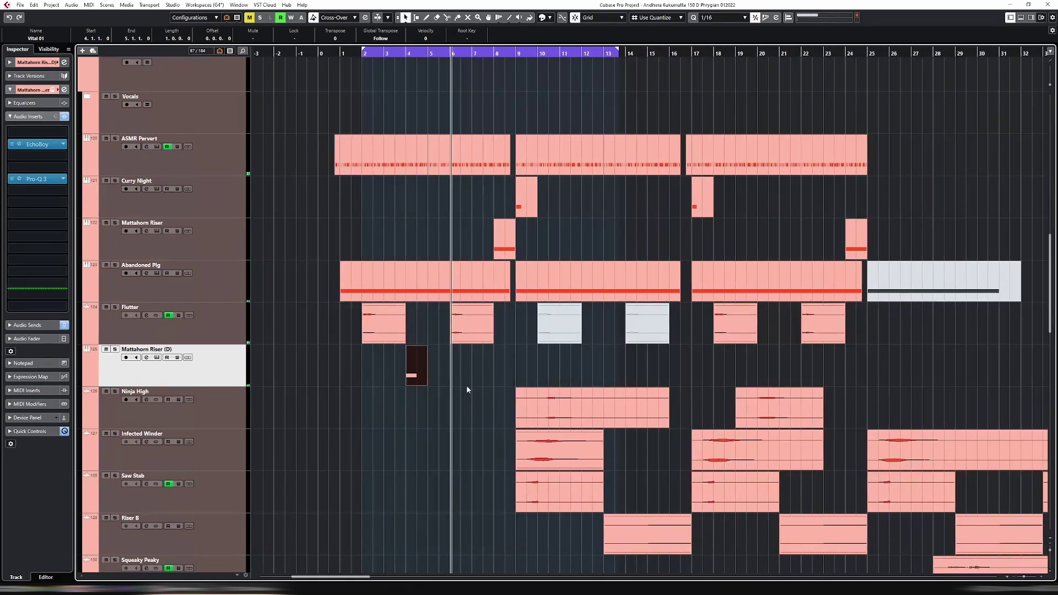
Move the riser part one bar earlier to bar 3 and copy it to bar 7.
{"action": "left_click_drag", "start_coordinate": [420, 366], "coordinate": [389, 355]}
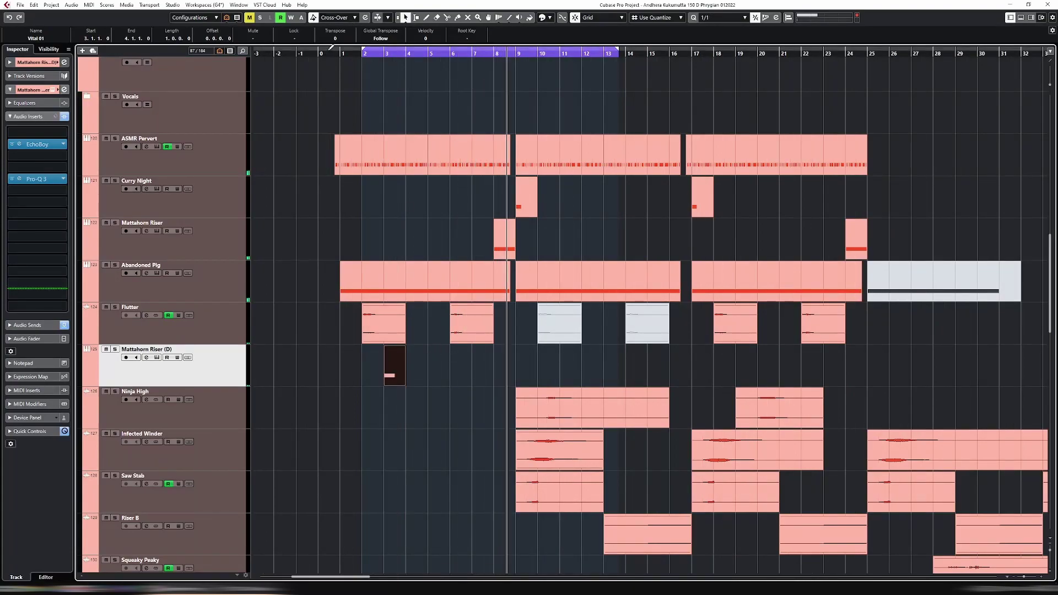
{"action": "left_click", "coordinate": [342, 55]}
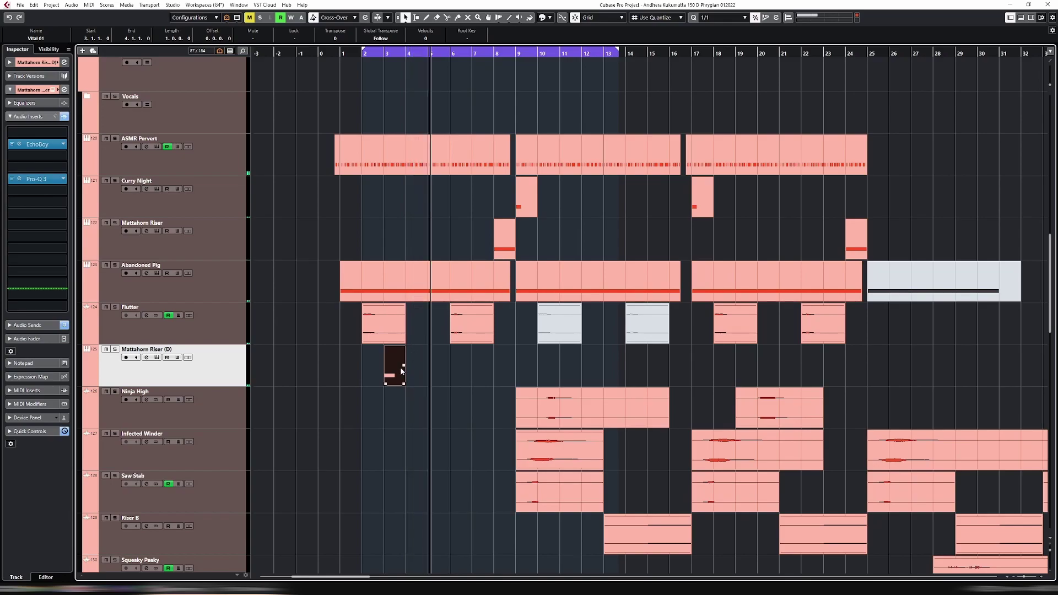
{"action": "left_click_drag", "start_coordinate": [408, 368], "coordinate": [476, 364]}
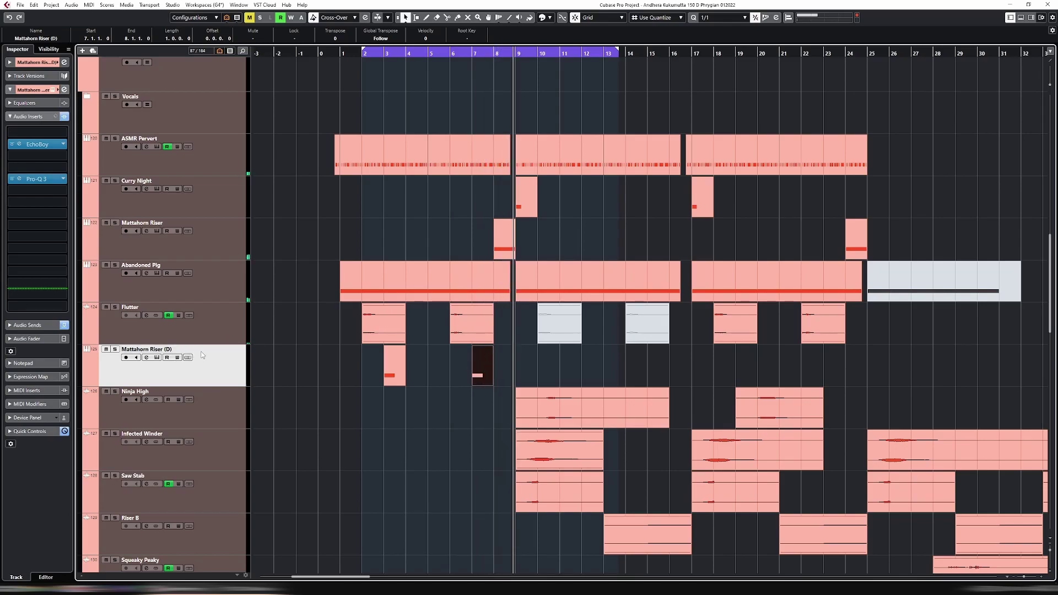
Rename the Mattahorn Riser (D) track to 'Frank Zappa'.
{"action": "double_click", "coordinate": [216, 351]}
{"action": "key", "text": "Escape"}
{"action": "double_click", "coordinate": [151, 349]}
{"action": "type", "text": "Fr"}
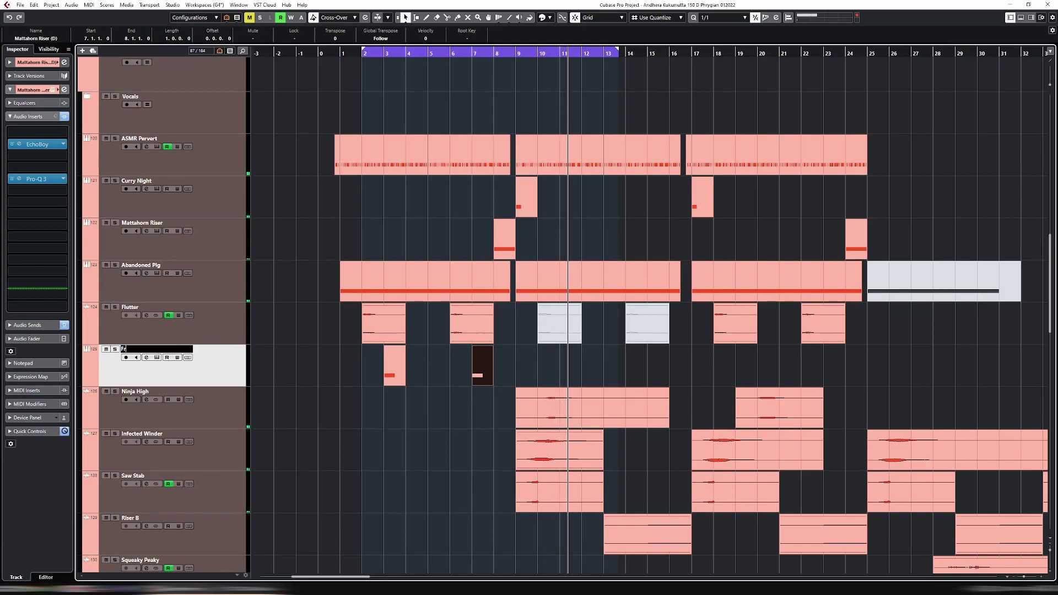
{"action": "type", "text": "ank Zappa"}
{"action": "key", "text": "Return"}
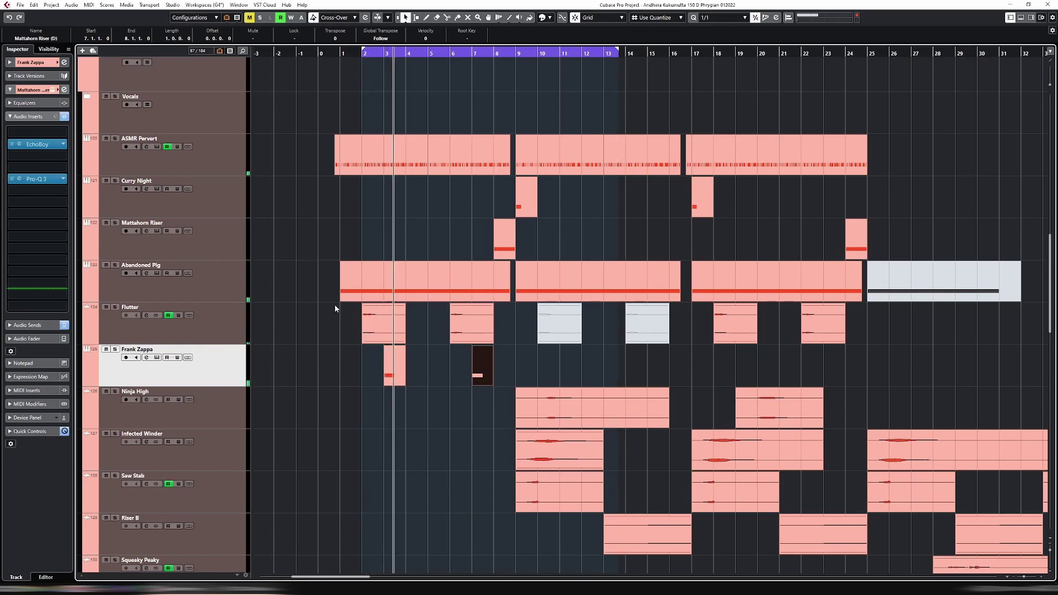
Duplicate the Frank Zappa track, shift the copy's part from bar 3 to bar 4, and loop it.
{"action": "left_click", "coordinate": [355, 291]}
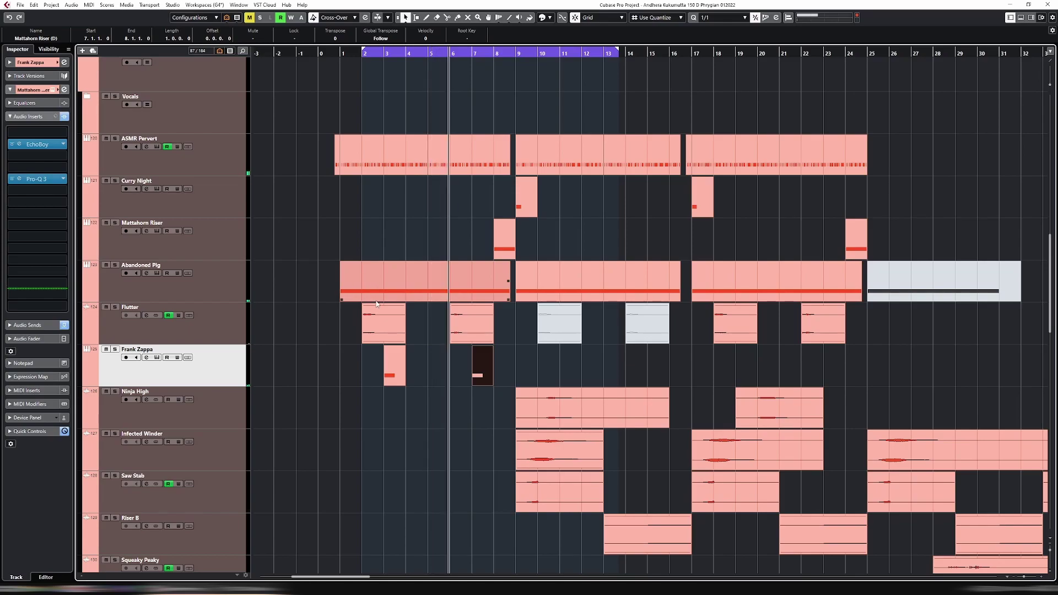
{"action": "left_click", "coordinate": [366, 282]}
{"action": "left_click", "coordinate": [399, 365]}
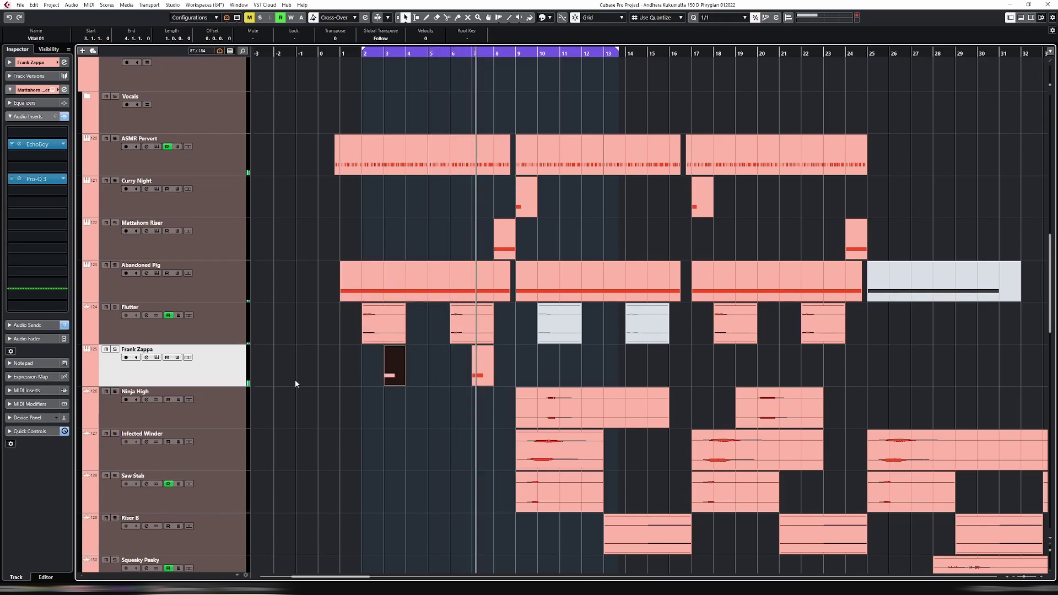
{"action": "right_click", "coordinate": [212, 365]}
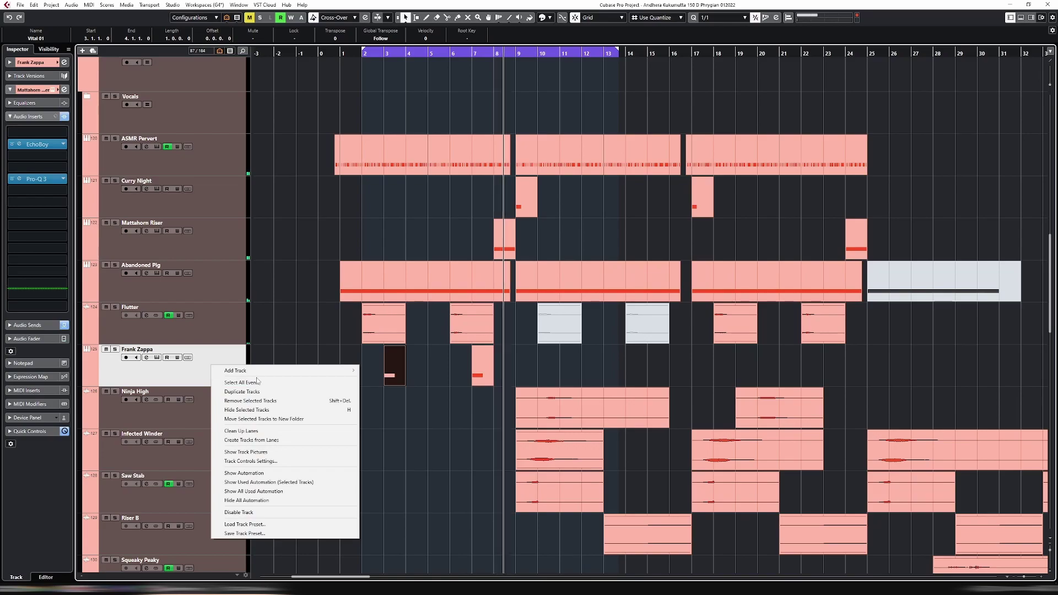
{"action": "left_click", "coordinate": [267, 392]}
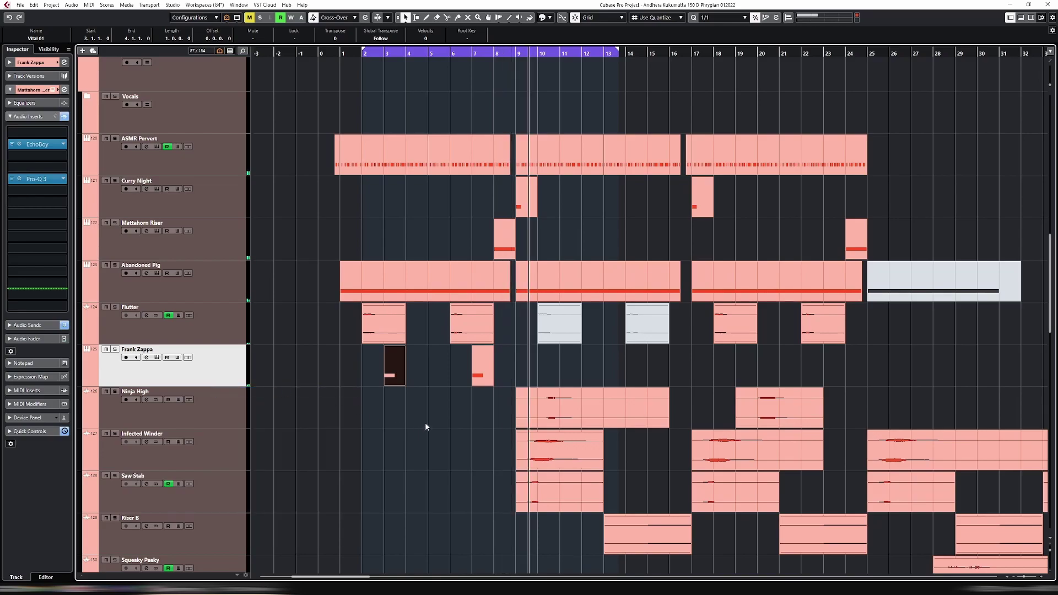
{"action": "left_click_drag", "start_coordinate": [398, 407], "coordinate": [427, 410]}
{"action": "key", "text": "p"}
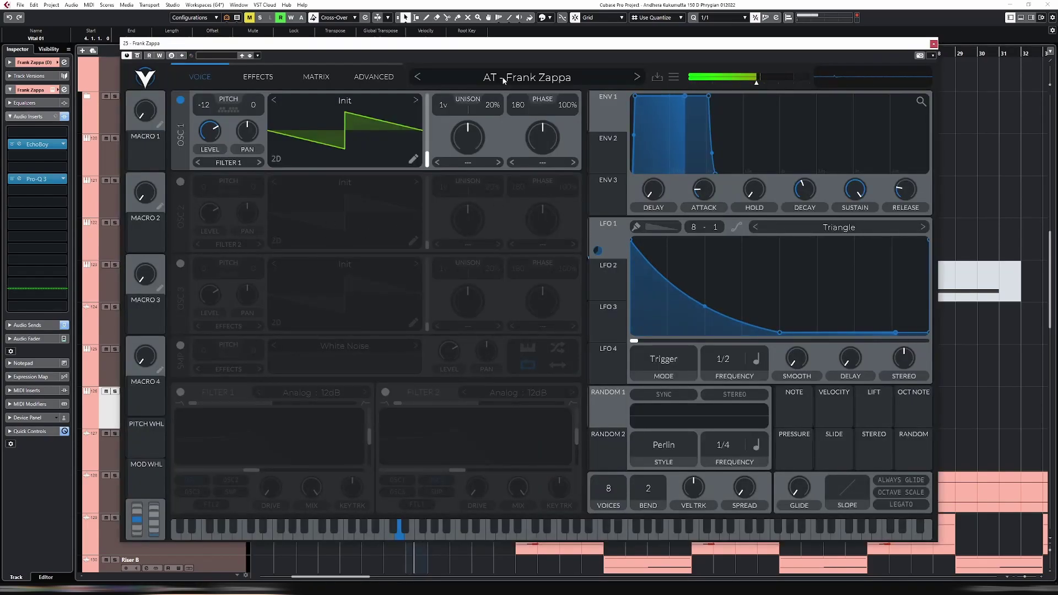
Audition the adrenakrohm riser presets in Vital, load AT - Lumpy Gravy, and close the synth.
{"action": "left_click", "coordinate": [502, 81]}
{"action": "left_click", "coordinate": [254, 430]}
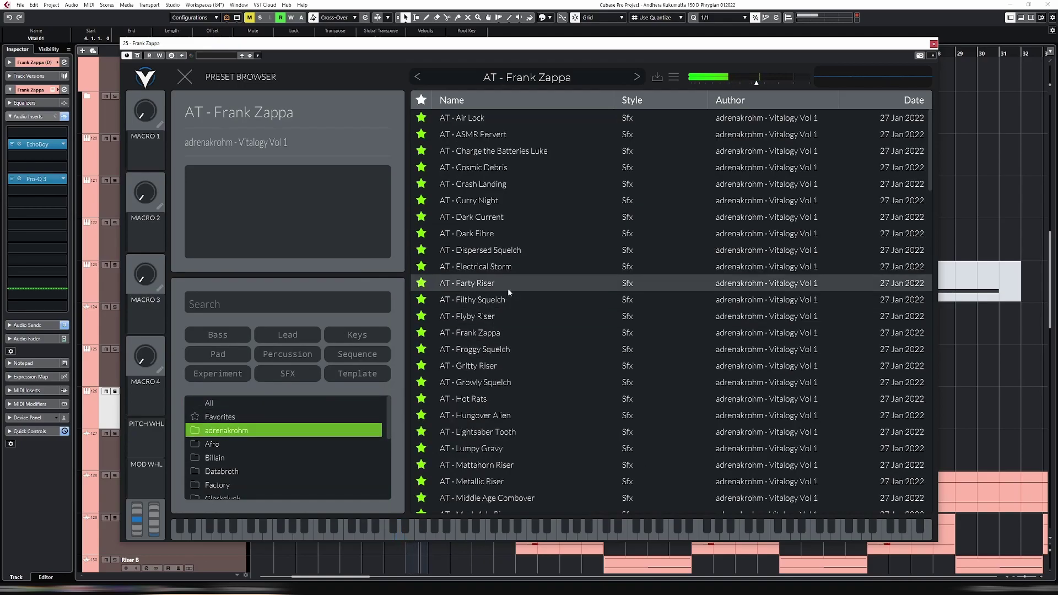
{"action": "left_click", "coordinate": [504, 266]}
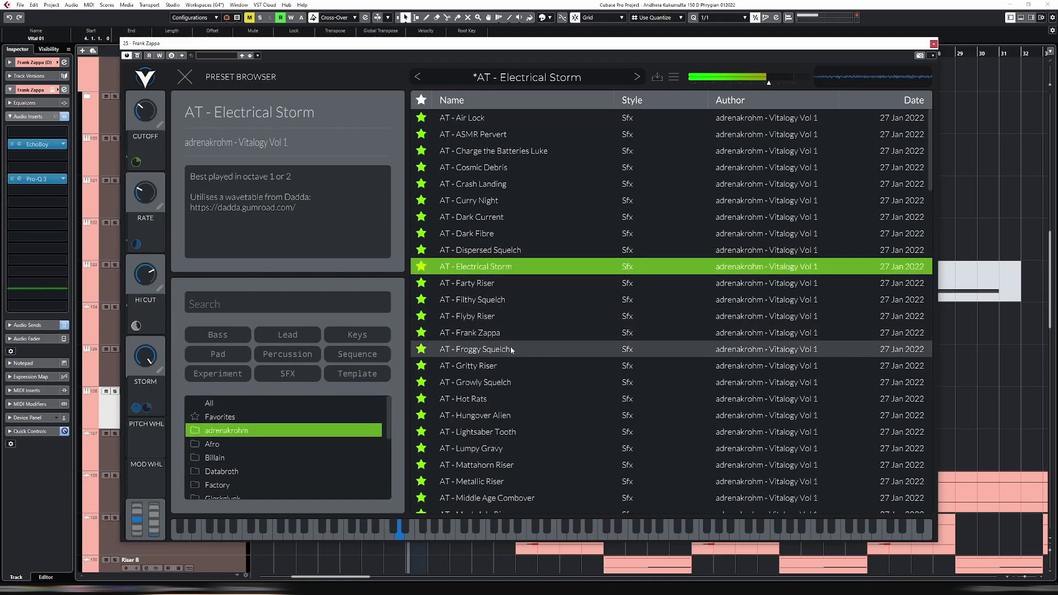
{"action": "left_click", "coordinate": [509, 362]}
{"action": "scroll", "coordinate": [515, 353], "scroll_direction": "down", "scroll_amount": 2}
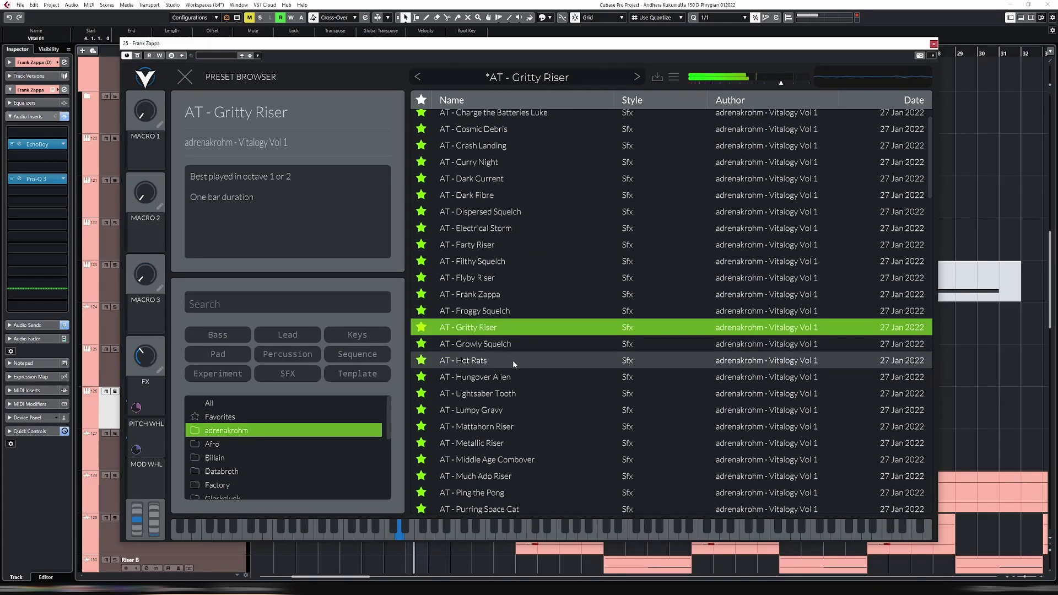
{"action": "left_click", "coordinate": [504, 377]}
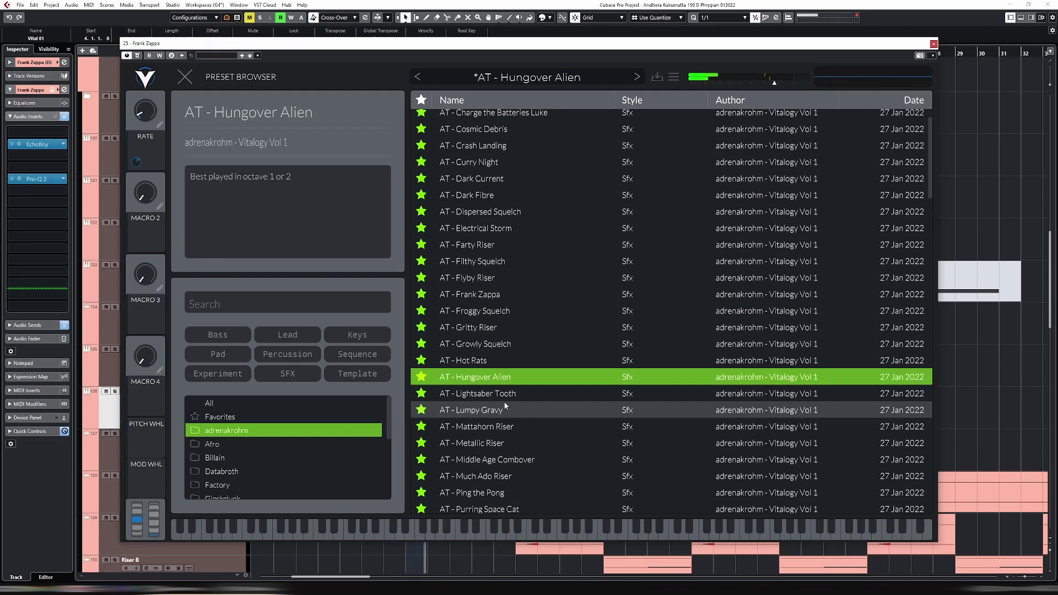
{"action": "left_click", "coordinate": [492, 410]}
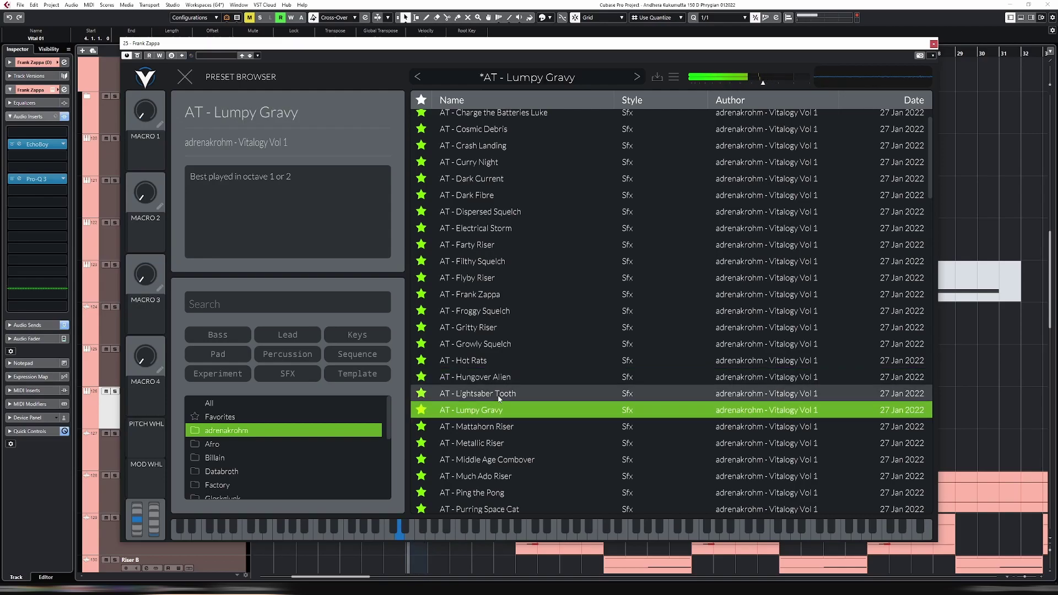
{"action": "left_click", "coordinate": [188, 77]}
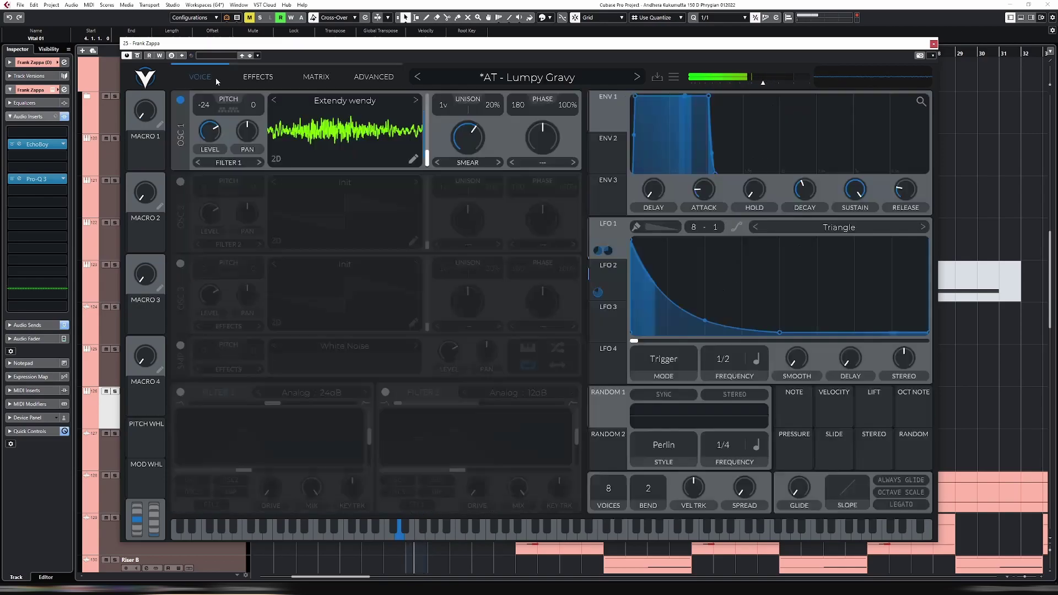
{"action": "left_click", "coordinate": [933, 44]}
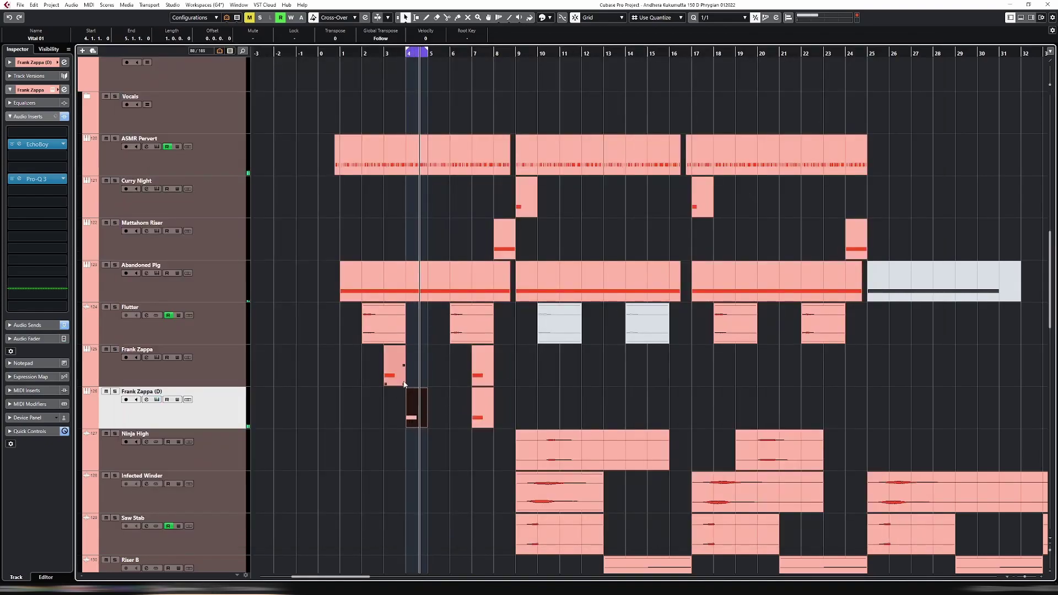
Loop the Flutter and Frank Zappa parts and extend the loop range out to bar 15.
{"action": "left_click_drag", "start_coordinate": [353, 331], "coordinate": [437, 409]}
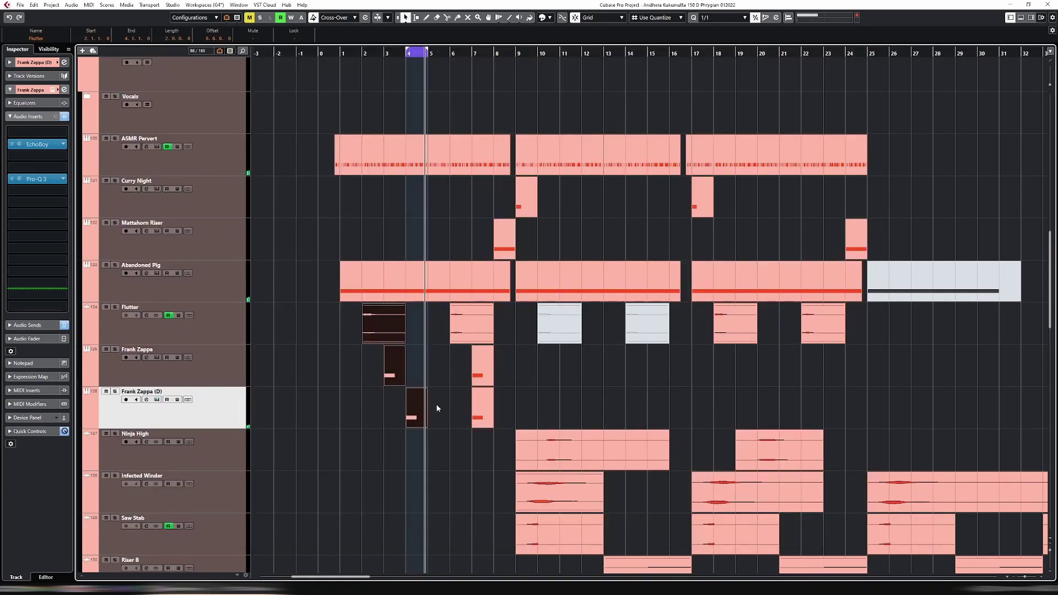
{"action": "key", "text": "p"}
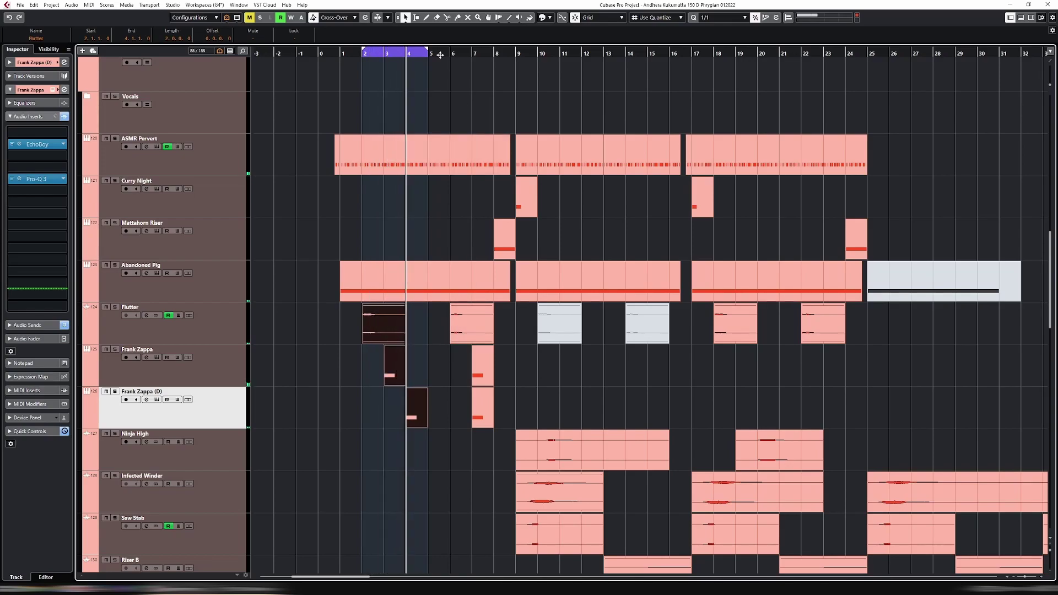
{"action": "left_click_drag", "start_coordinate": [428, 52], "coordinate": [476, 54]}
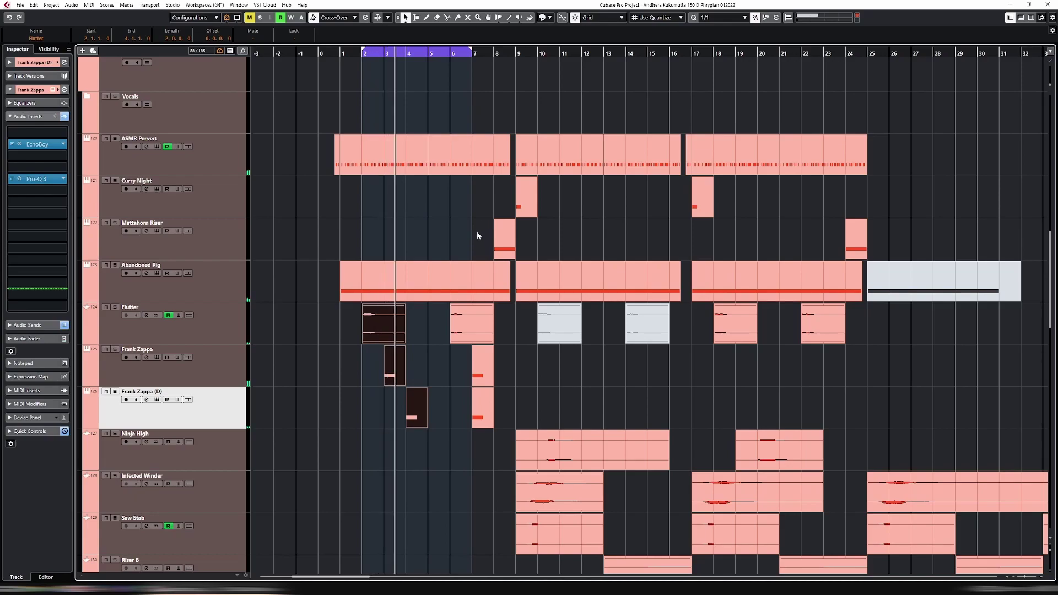
{"action": "left_click", "coordinate": [487, 341]}
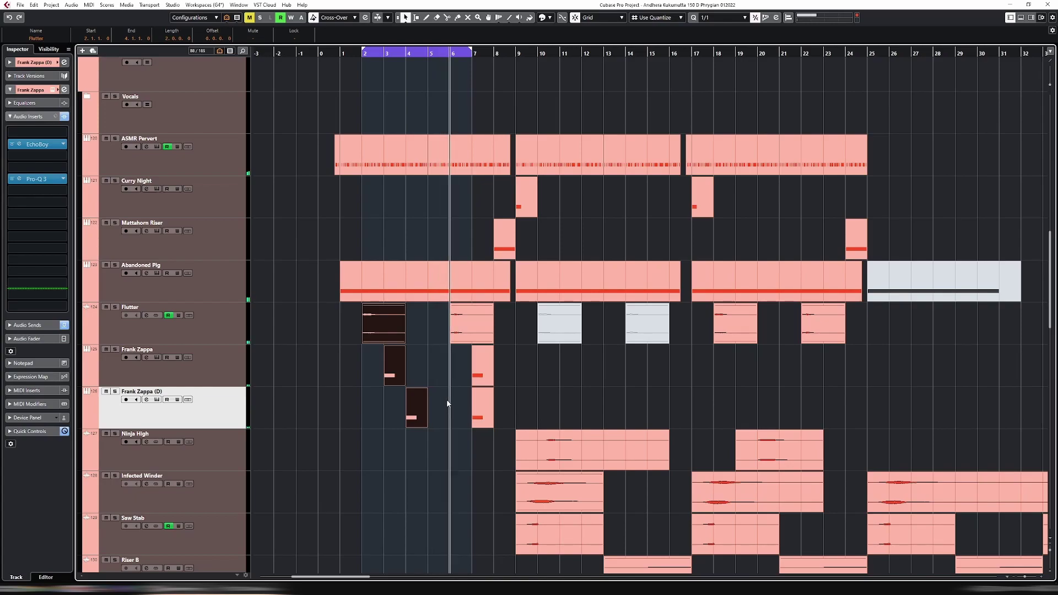
{"action": "left_click_drag", "start_coordinate": [480, 54], "coordinate": [649, 54]}
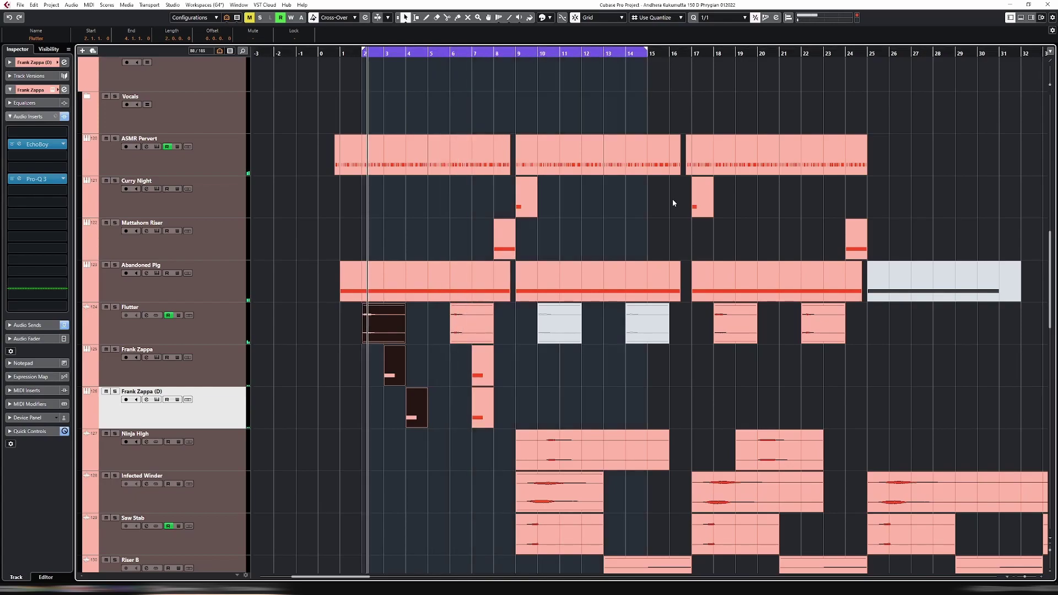
Move the later Frank Zappa (D) part from bar 7 to bar 8, then select the bar-4 part.
{"action": "left_click", "coordinate": [498, 395]}
{"action": "left_click_drag", "start_coordinate": [485, 397], "coordinate": [504, 400]}
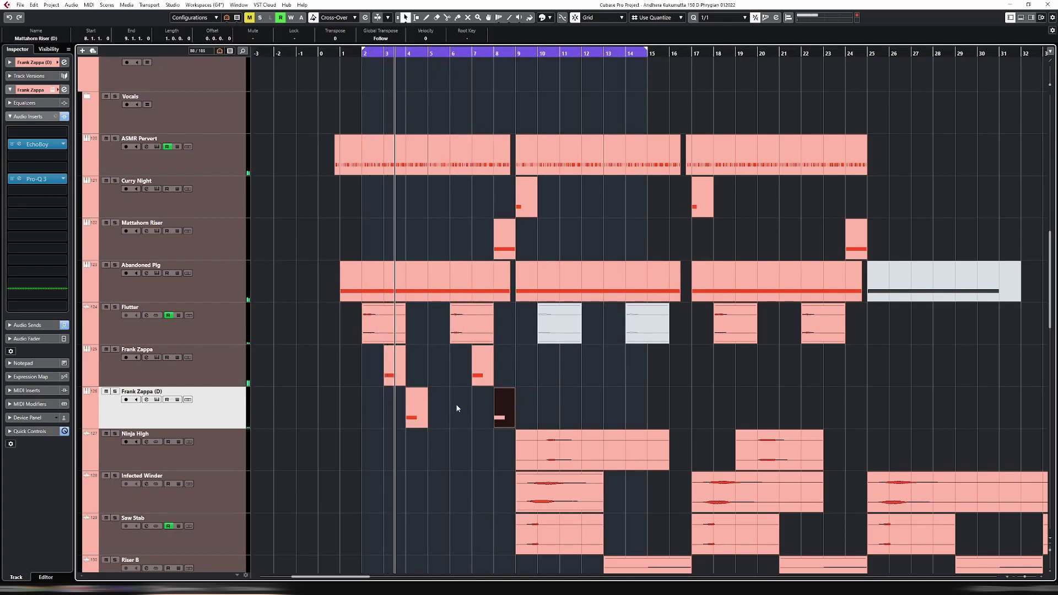
{"action": "left_click", "coordinate": [419, 398]}
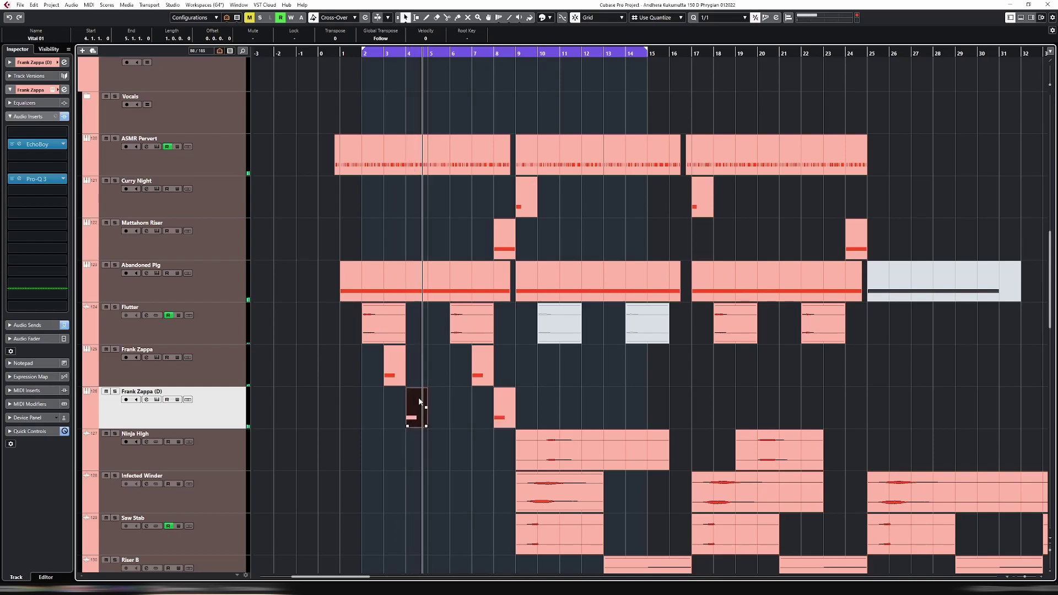
Loop the bar-4 part and switch its Vital preset to AT - Ping the Pong from adrenakrohm.
{"action": "key", "text": "p"}
{"action": "key", "text": "e"}
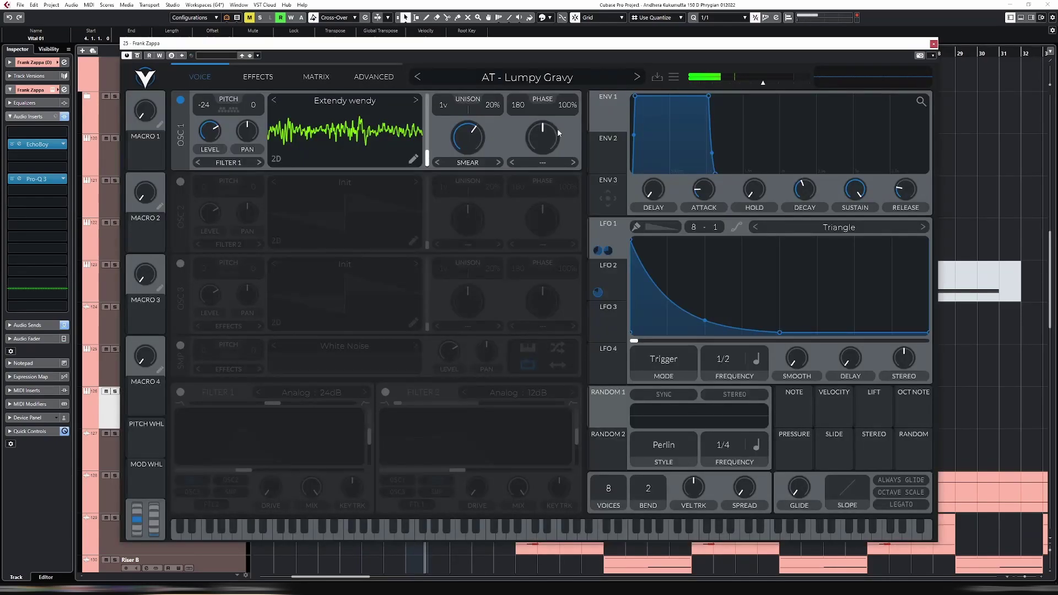
{"action": "left_click", "coordinate": [531, 79]}
{"action": "left_click", "coordinate": [223, 432]}
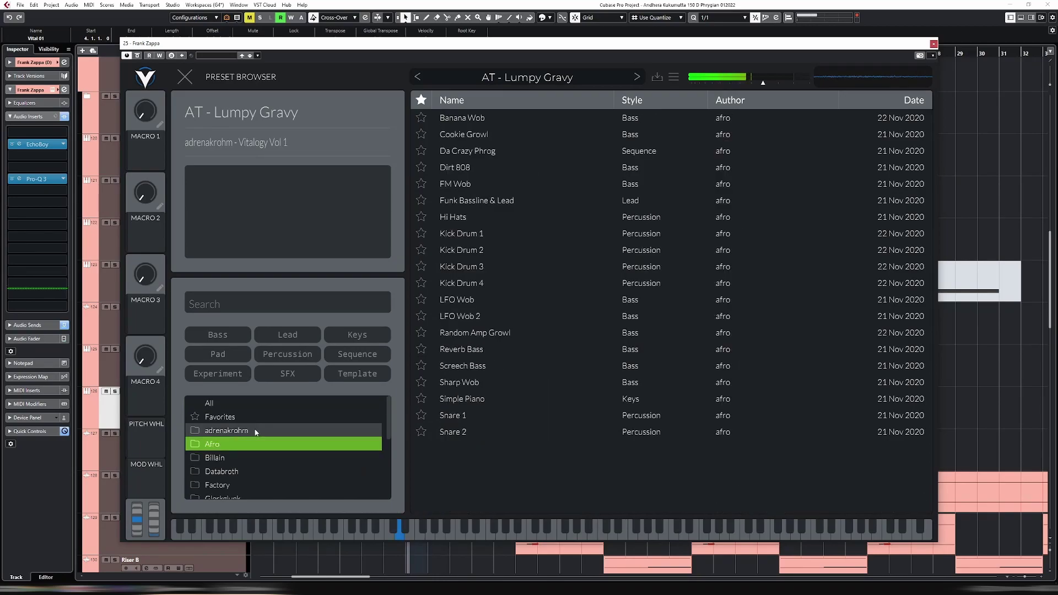
{"action": "scroll", "coordinate": [594, 385], "scroll_direction": "down", "scroll_amount": 2}
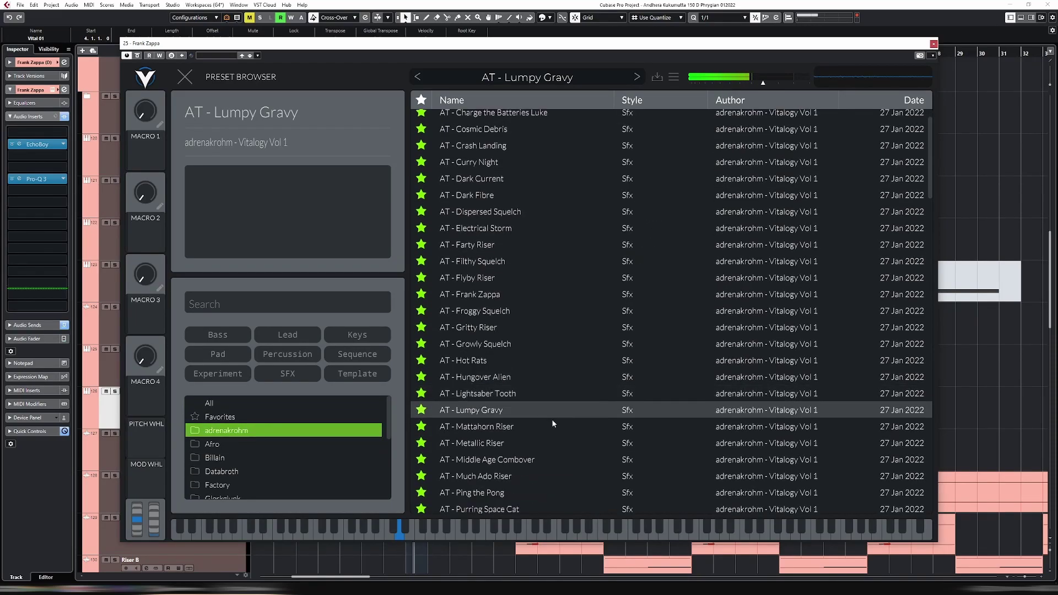
{"action": "scroll", "coordinate": [537, 441], "scroll_direction": "down", "scroll_amount": 3}
{"action": "left_click", "coordinate": [513, 449]}
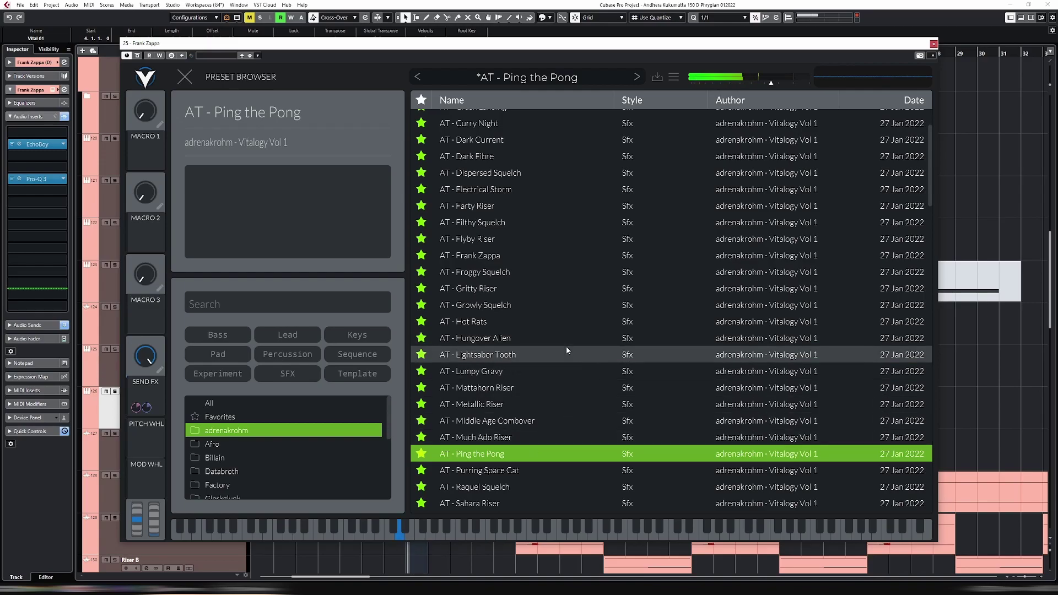
{"action": "left_click", "coordinate": [186, 78]}
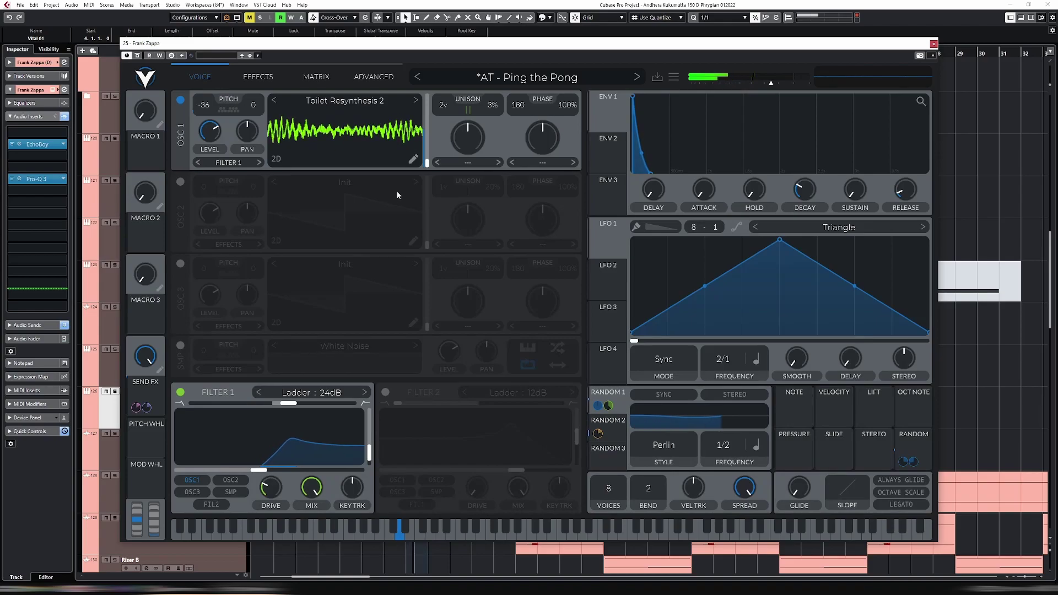
{"action": "key", "text": "Escape"}
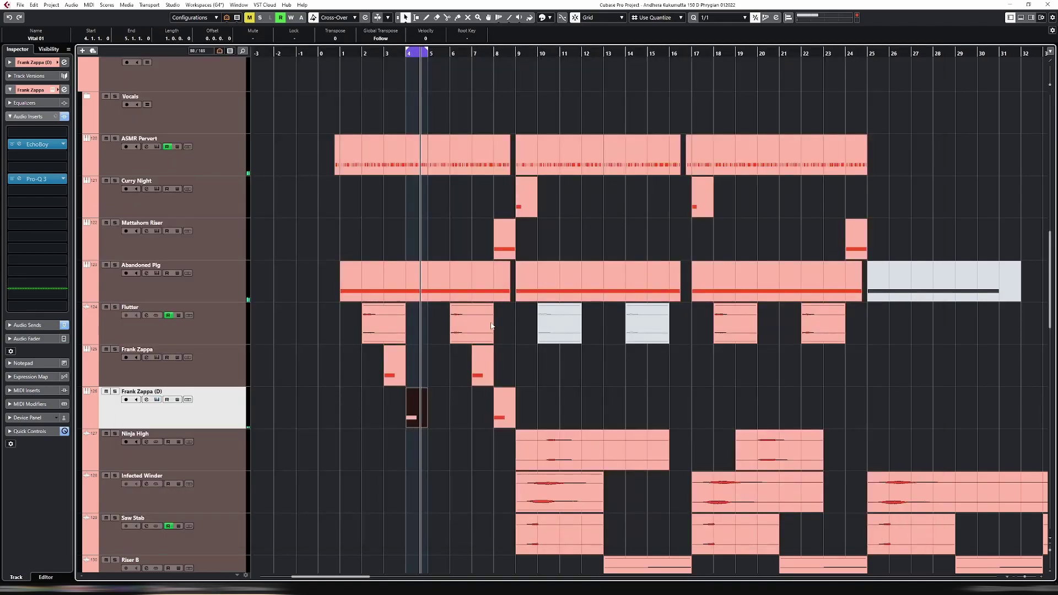
Shorten the D1 note to a sixteenth and repeat it into four sixteenth hits.
{"action": "double_click", "coordinate": [416, 406]}
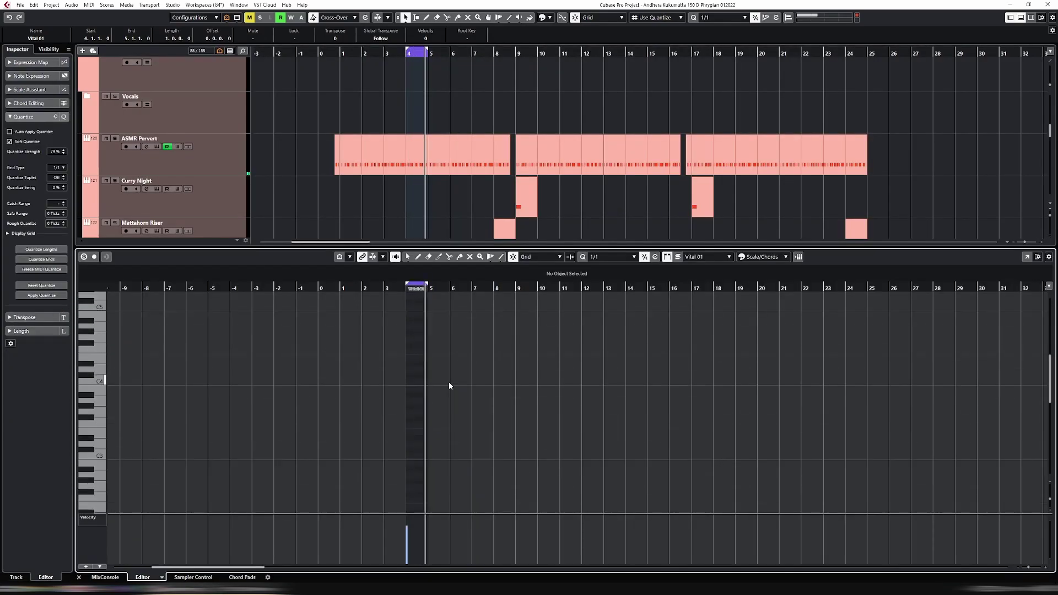
{"action": "left_click_drag", "start_coordinate": [377, 359], "coordinate": [462, 417]}
{"action": "key", "text": "h"}
{"action": "key", "text": "h"}
{"action": "key", "text": "h"}
{"action": "key", "text": "h"}
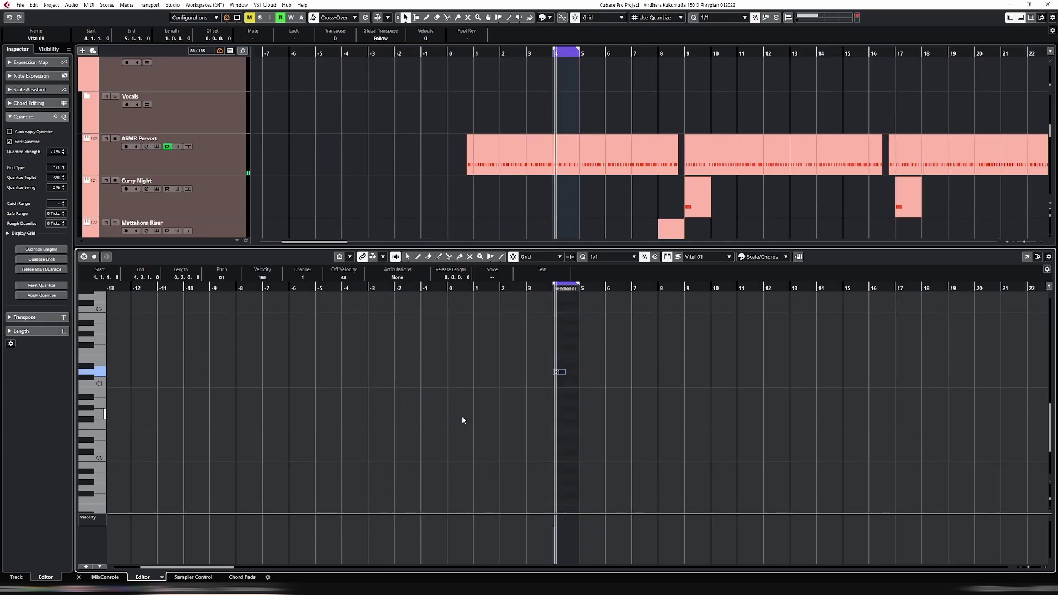
{"action": "key", "text": "h"}
{"action": "key", "text": "alt+5"}
{"action": "left_click_drag", "start_coordinate": [590, 372], "coordinate": [490, 379]}
{"action": "key", "text": "ctrl+d"}
{"action": "key", "text": "ctrl+d"}
{"action": "key", "text": "ctrl+d"}
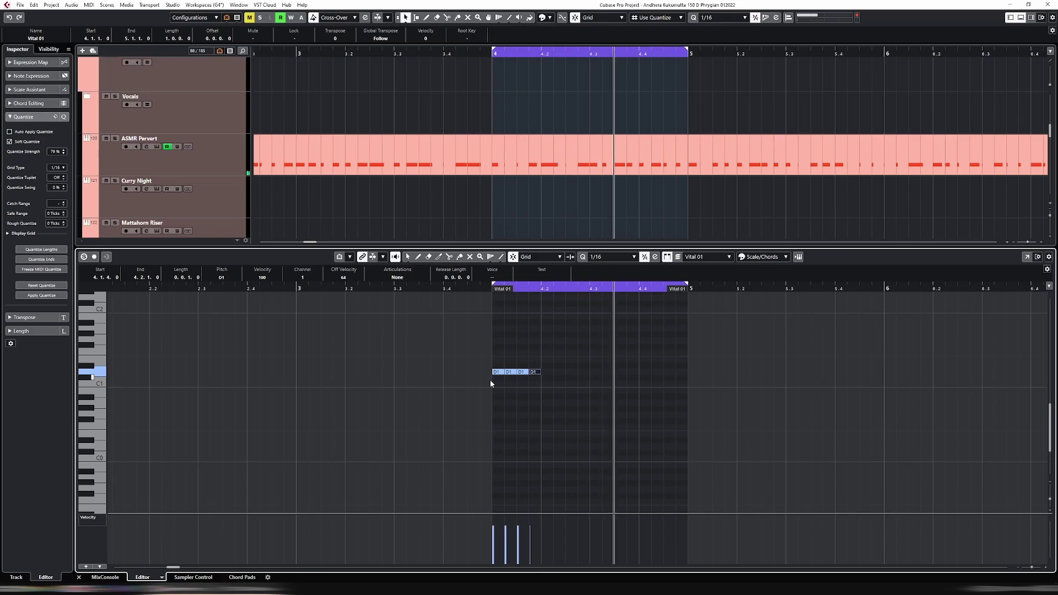
Randomize the four notes' lengths and velocities twice, then return to the arrangement.
{"action": "key", "text": "alt+r"}
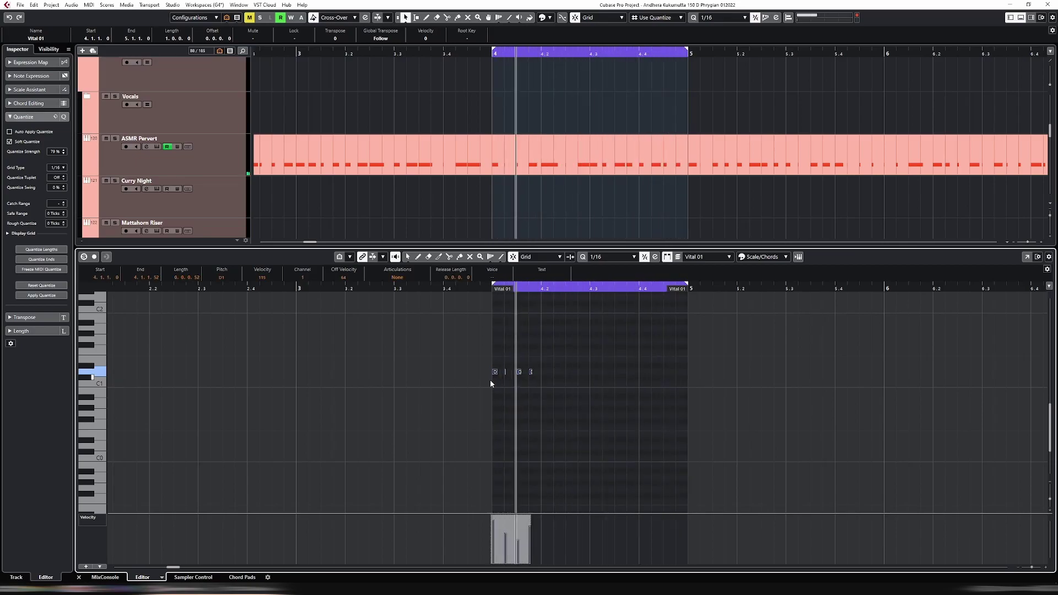
{"action": "key", "text": "alt+r"}
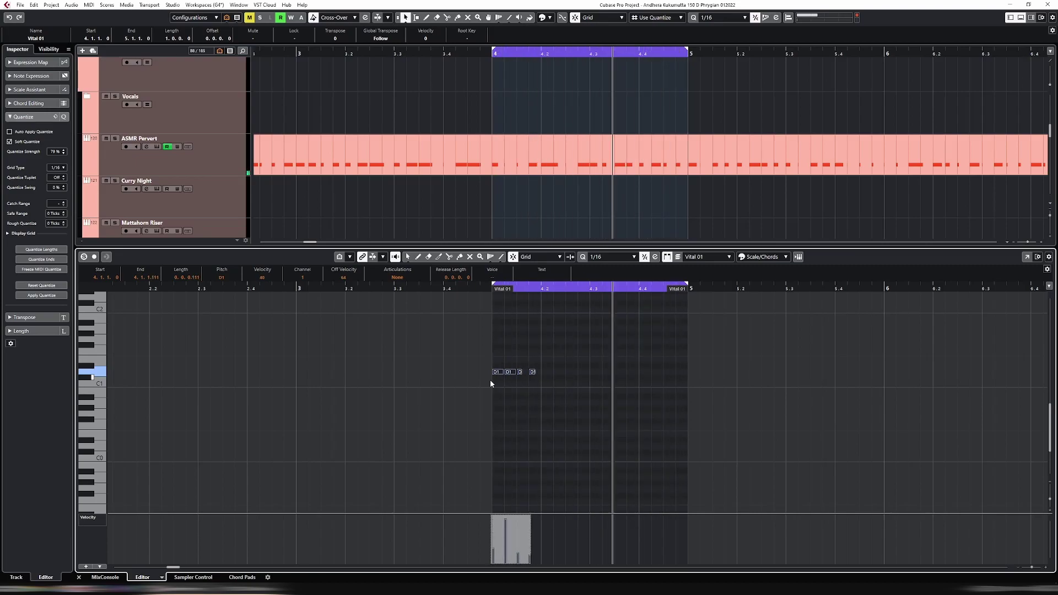
{"action": "key", "text": "Return"}
Loop the three intro parts and move the Frank Zappa (D) part from bar 4 to bar 3.
{"action": "key", "text": "g"}
{"action": "key", "text": "g"}
{"action": "key", "text": "g"}
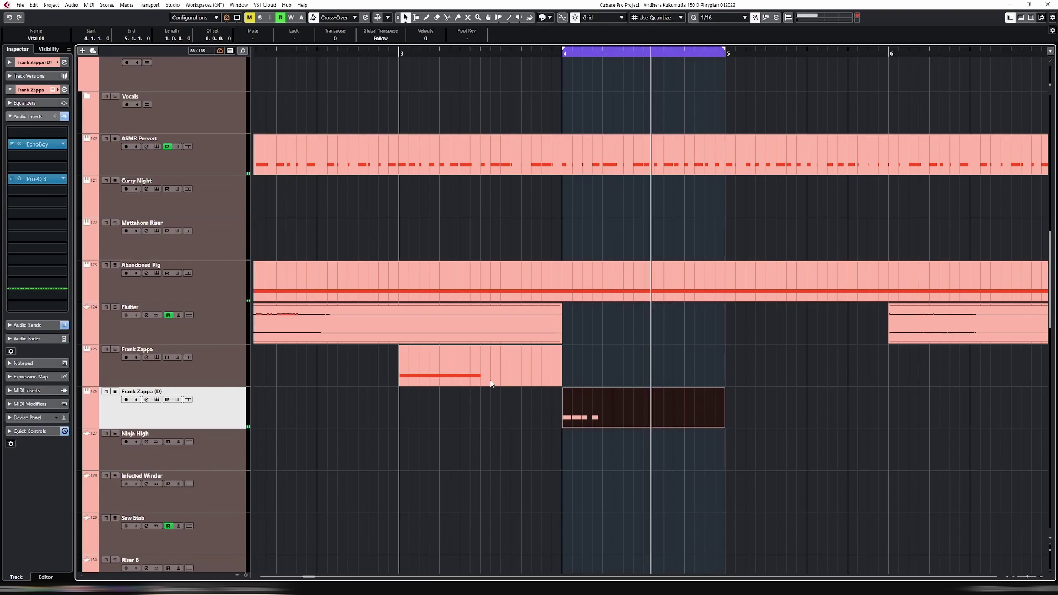
{"action": "left_click_drag", "start_coordinate": [587, 320], "coordinate": [658, 410]}
{"action": "key", "text": "shift+g"}
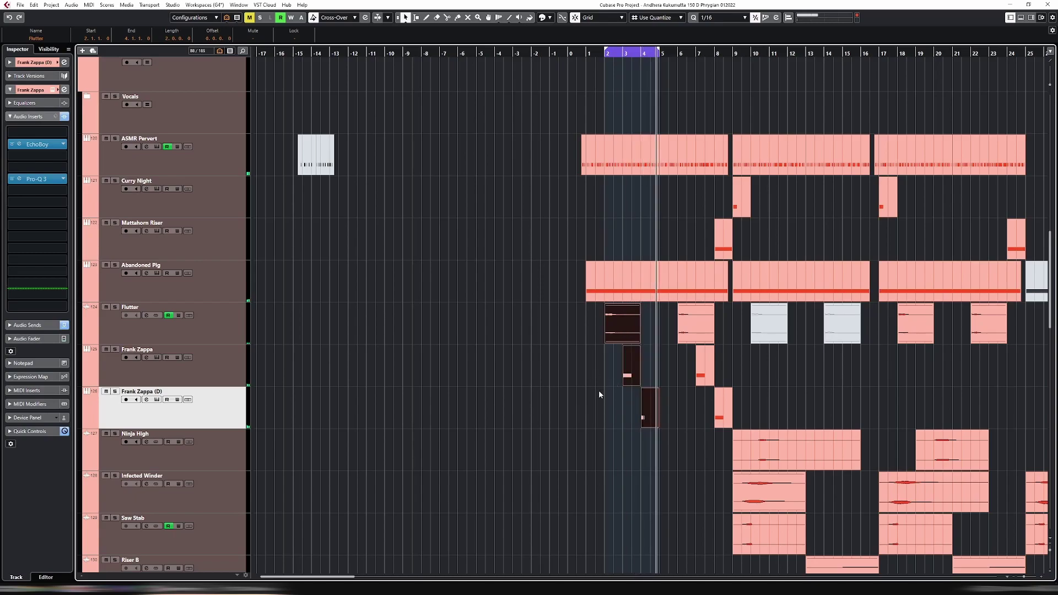
{"action": "key", "text": "h"}
{"action": "key", "text": "h"}
{"action": "left_click", "coordinate": [723, 403]}
{"action": "left_click_drag", "start_coordinate": [723, 402], "coordinate": [736, 366]}
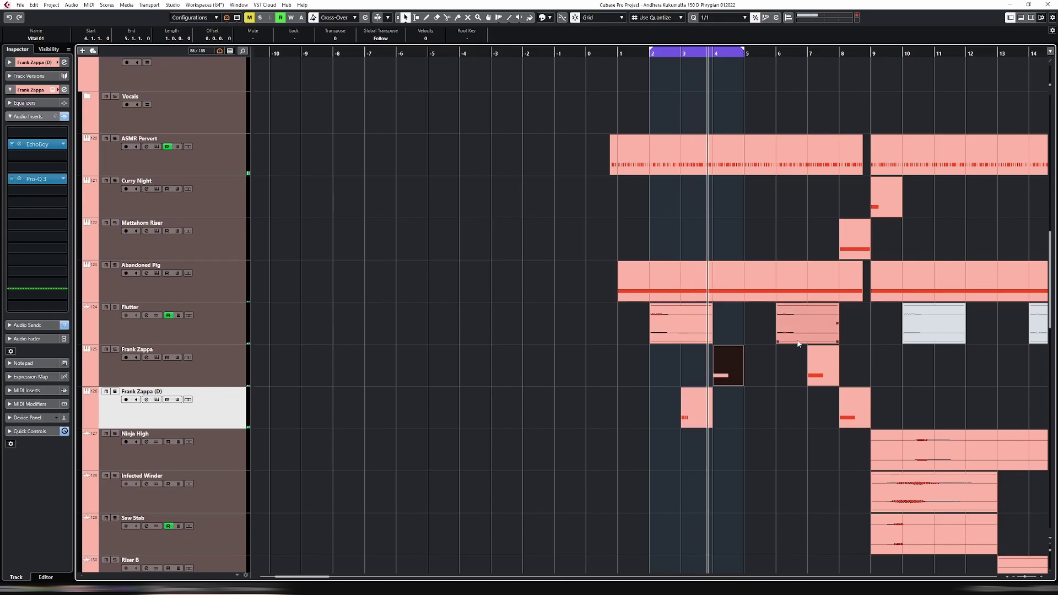
Nudge the fourth D1 note on a 1/32 grid and lengthen it slightly.
{"action": "double_click", "coordinate": [683, 411]}
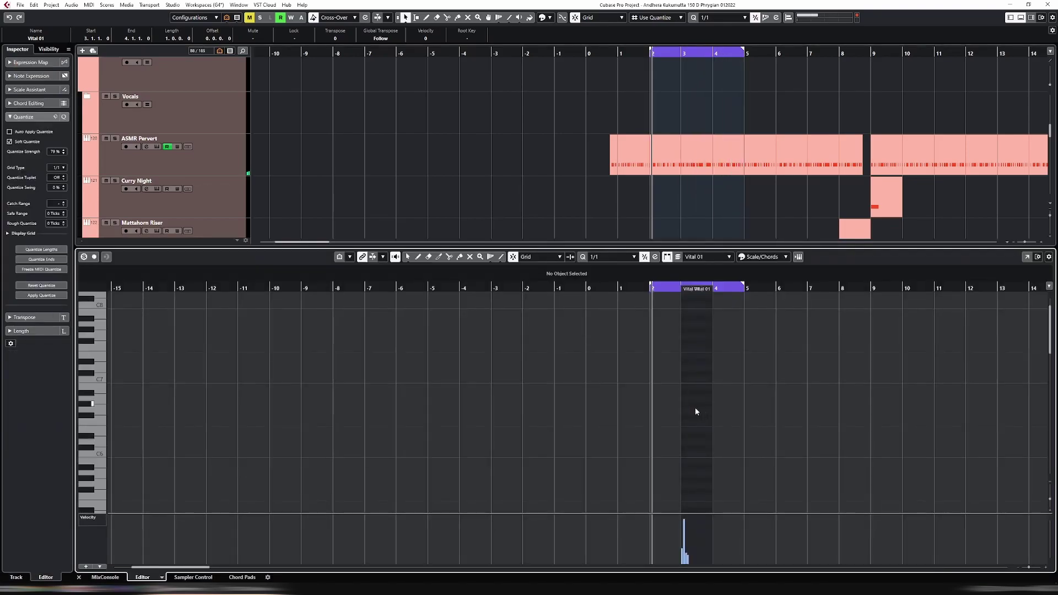
{"action": "key", "text": "h"}
{"action": "key", "text": "h"}
{"action": "key", "text": "h"}
{"action": "key", "text": "h"}
{"action": "key", "text": "h"}
{"action": "key", "text": "h"}
{"action": "key", "text": "h"}
{"action": "key", "text": "h"}
{"action": "key", "text": "h"}
{"action": "key", "text": "h"}
{"action": "key", "text": "h"}
{"action": "key", "text": "h"}
{"action": "key", "text": "h"}
{"action": "scroll", "coordinate": [694, 404], "scroll_direction": "down", "scroll_amount": 10}
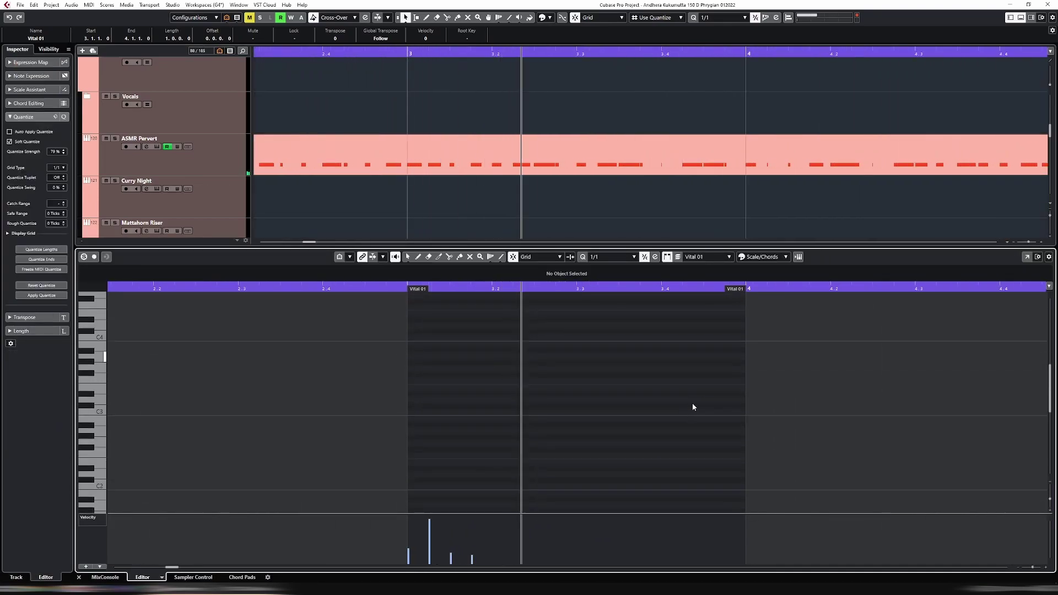
{"action": "scroll", "coordinate": [646, 415], "scroll_direction": "up", "scroll_amount": 3}
{"action": "key", "text": "alt+5"}
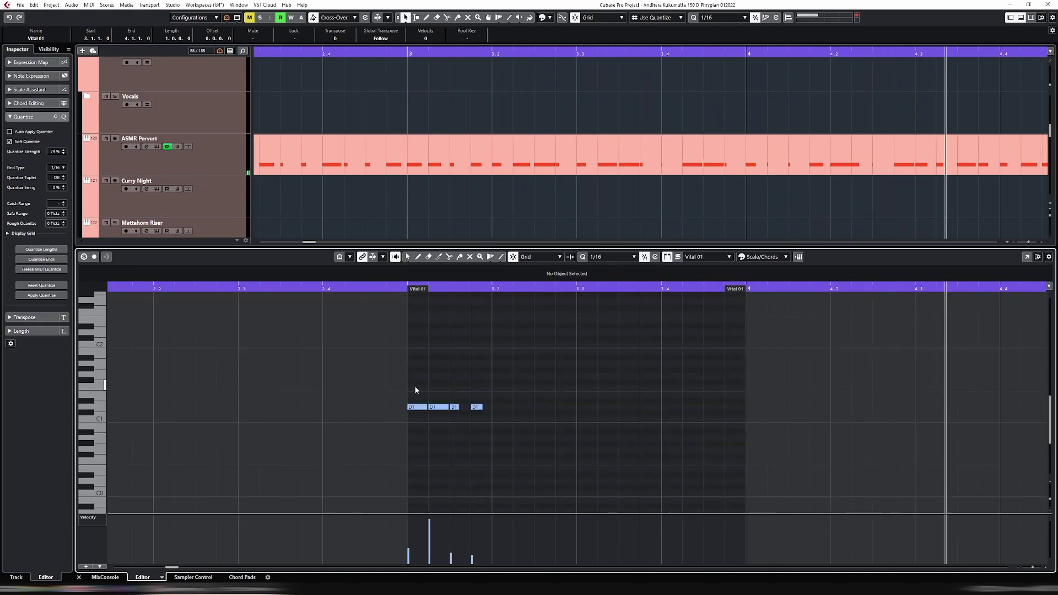
{"action": "left_click", "coordinate": [476, 406]}
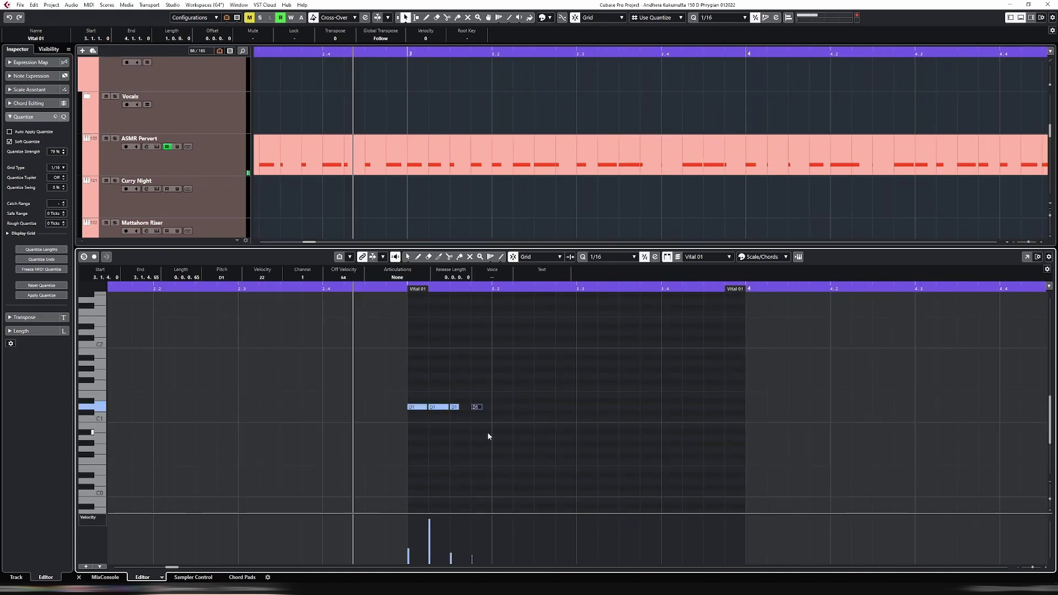
{"action": "key", "text": "ctrl+Right"}
{"action": "key", "text": "ctrl+Right"}
{"action": "key", "text": "alt+6"}
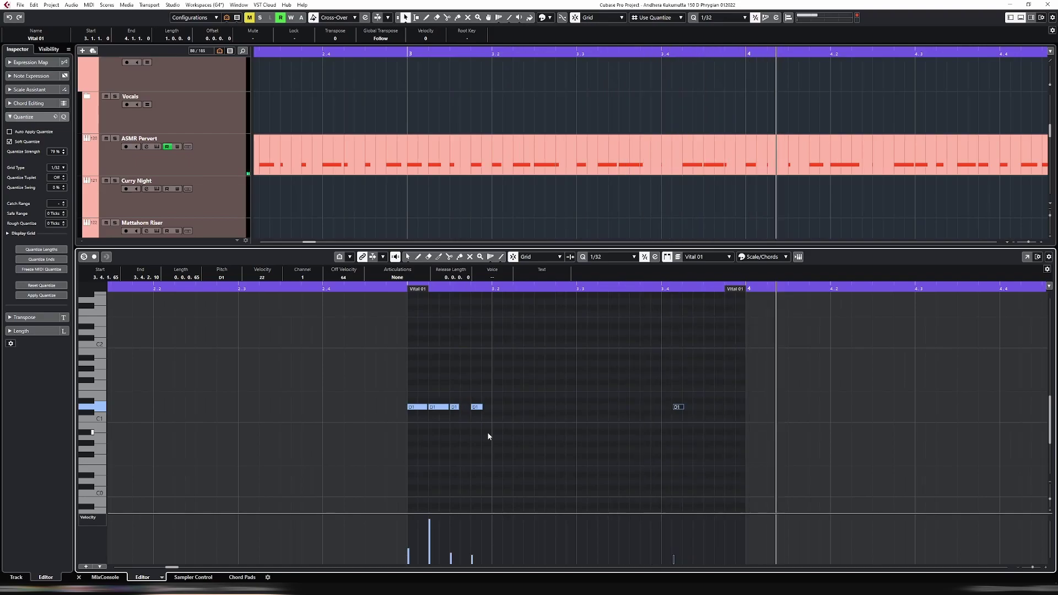
{"action": "key", "text": "ctrl+Left"}
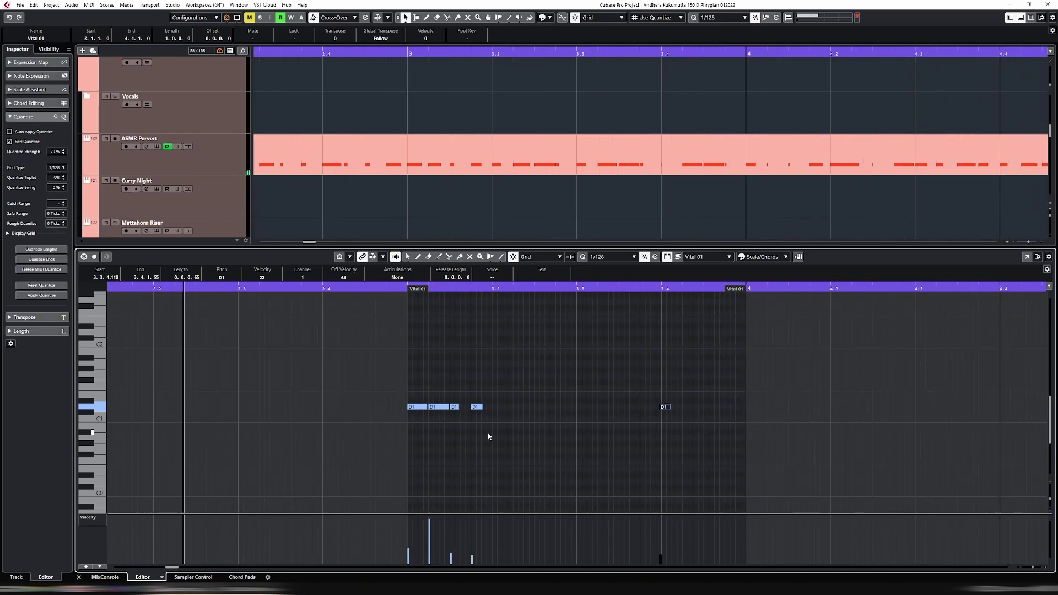
{"action": "key", "text": "alt+shift+Right"}
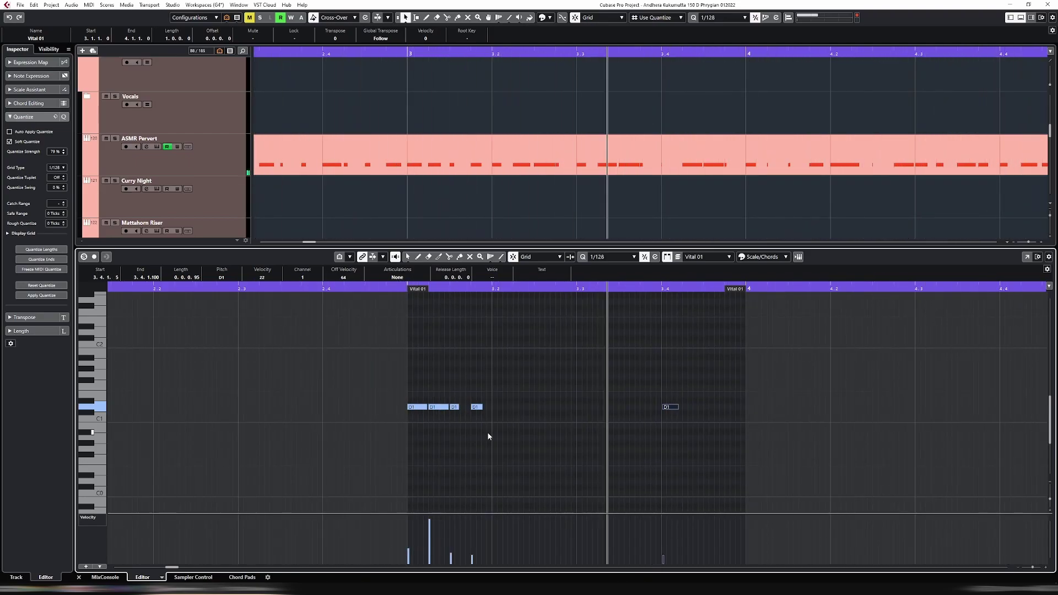
Duplicate that D1 note and place the copy at 3.4.3 on a sixteenth grid.
{"action": "key", "text": "ctrl+d"}
{"action": "key", "text": "ctrl+Right"}
{"action": "key", "text": "ctrl+Right"}
{"action": "key", "text": "alt+2"}
{"action": "key", "text": "alt+comma"}
{"action": "key", "text": "alt+5"}
{"action": "key", "text": "alt+1"}
{"action": "key", "text": "alt+5"}
{"action": "left_click_drag", "start_coordinate": [691, 409], "coordinate": [717, 409]}
{"action": "left_click", "coordinate": [646, 402]}
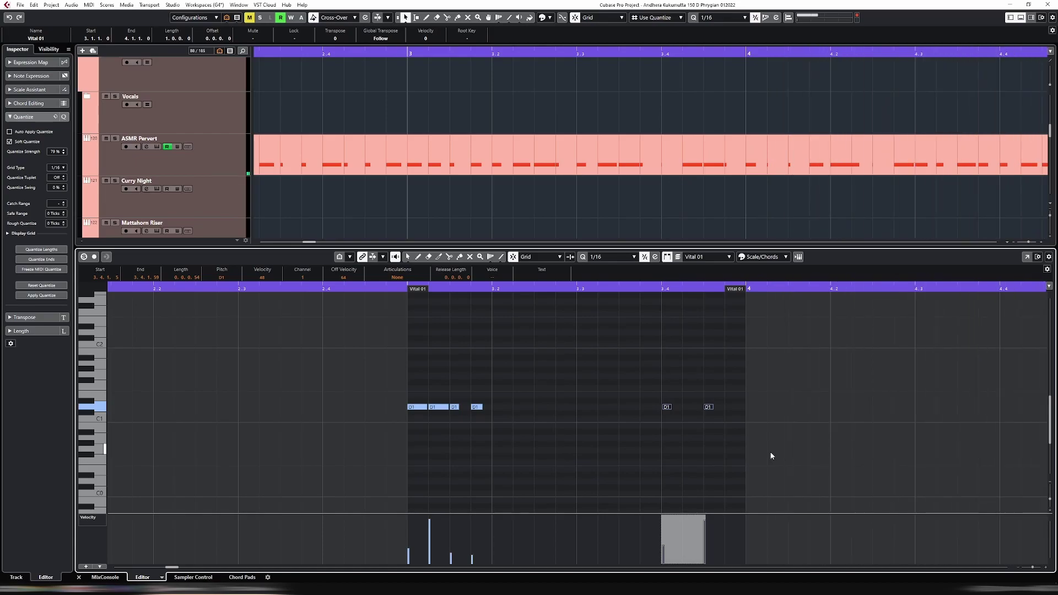
Duplicate the last D1 note, snap the new copy to 3.3.4, and close the editor.
{"action": "left_click_drag", "start_coordinate": [702, 393], "coordinate": [727, 438]}
{"action": "key", "text": "ctrl+d"}
{"action": "key", "text": "ctrl+Left"}
{"action": "key", "text": "ctrl+Left"}
{"action": "key", "text": "ctrl+Left"}
{"action": "key", "text": "ctrl+Left"}
{"action": "key", "text": "ctrl+Left"}
{"action": "key", "text": "alt+6"}
{"action": "key", "text": "ctrl+Right"}
{"action": "key", "text": "ctrl+Right"}
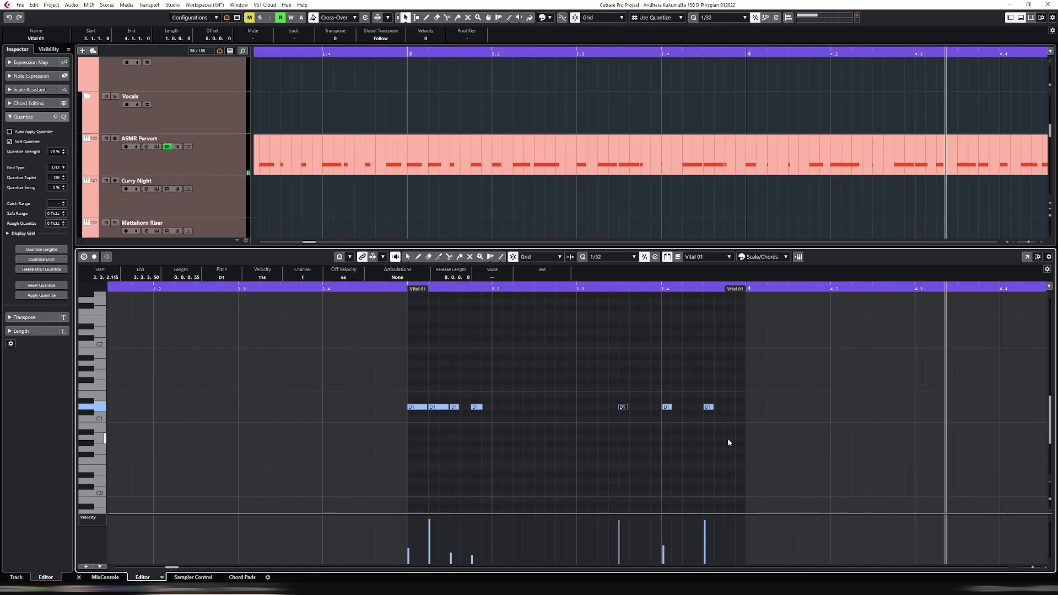
{"action": "key", "text": "alt+5"}
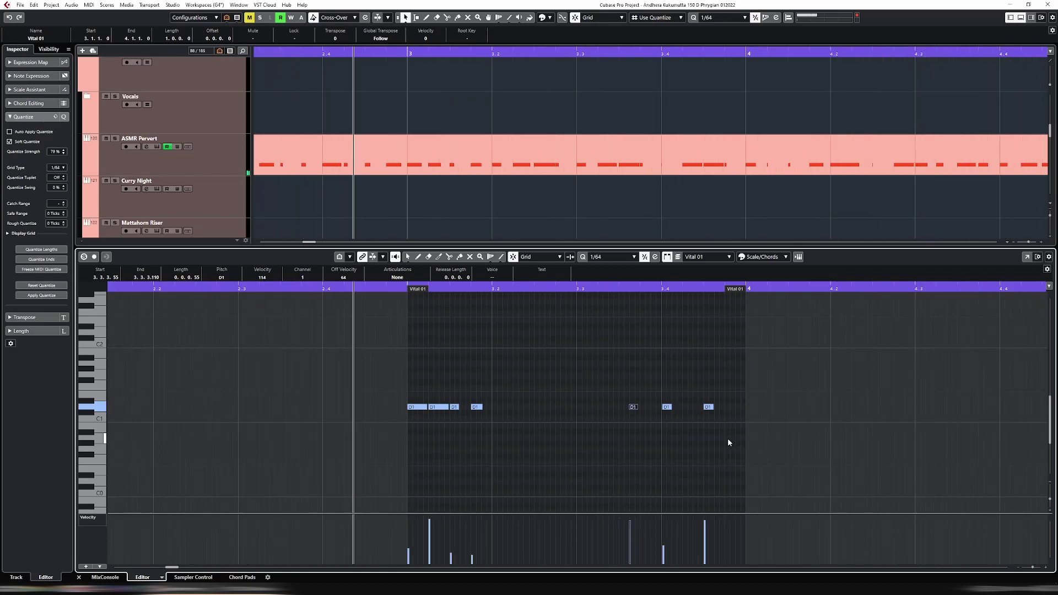
{"action": "left_click_drag", "start_coordinate": [633, 409], "coordinate": [650, 414]}
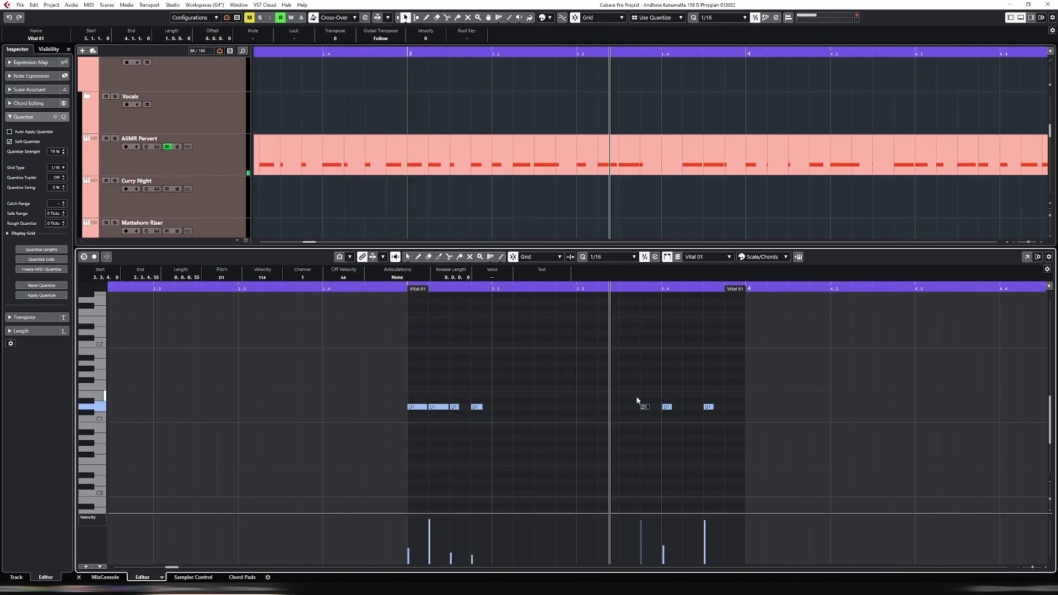
{"action": "key", "text": "ctrl+e"}
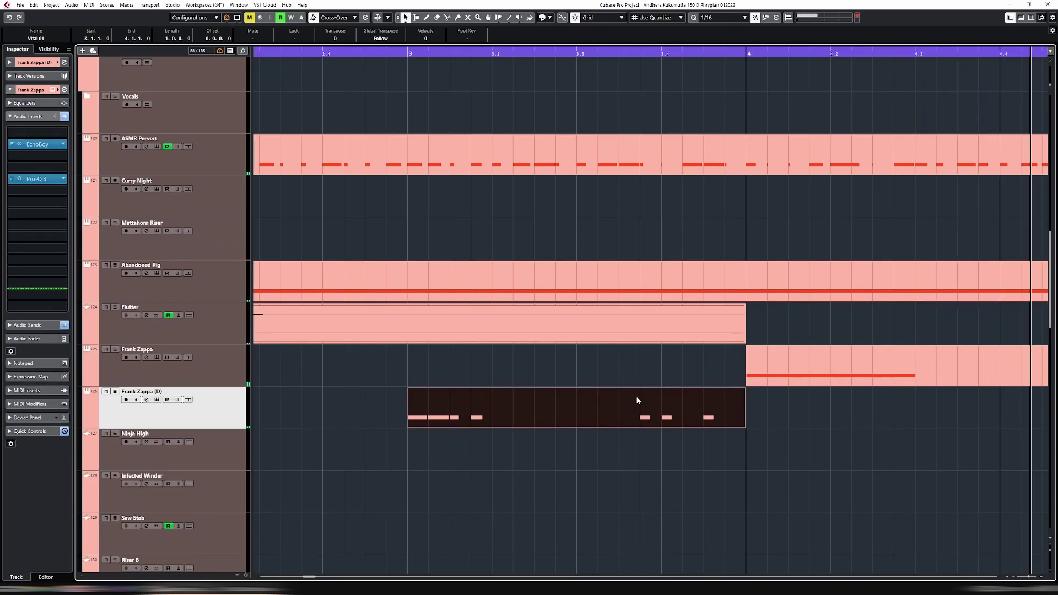
Move the Frank Zappa (D) track above Frank Zappa and rename it Ping the Pong.
{"action": "key", "text": "g"}
{"action": "key", "text": "g"}
{"action": "key", "text": "g"}
{"action": "key", "text": "g"}
{"action": "key", "text": "g"}
{"action": "key", "text": "g"}
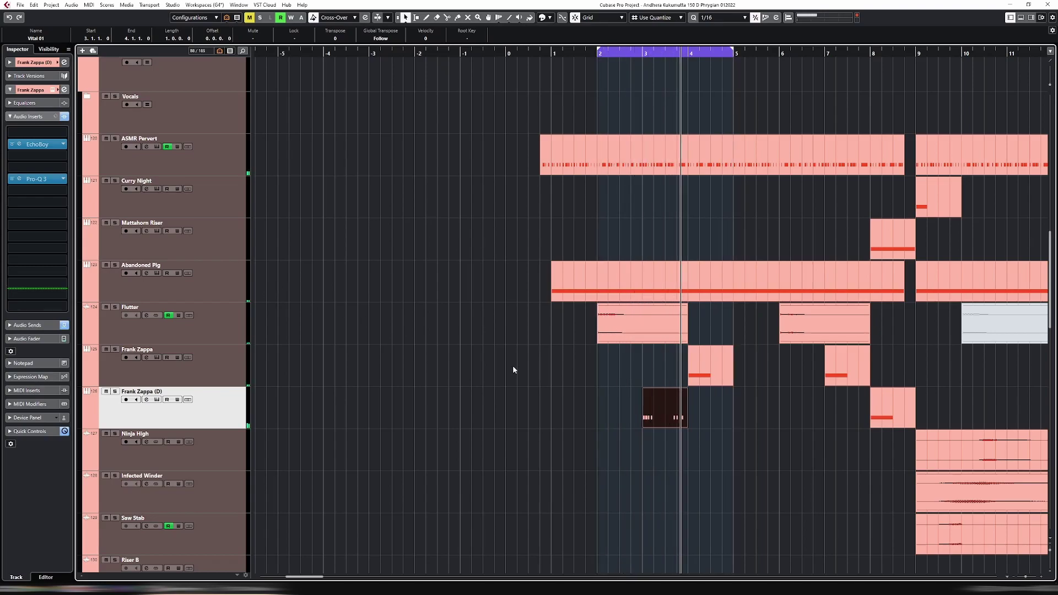
{"action": "key", "text": "g"}
{"action": "key", "text": "g"}
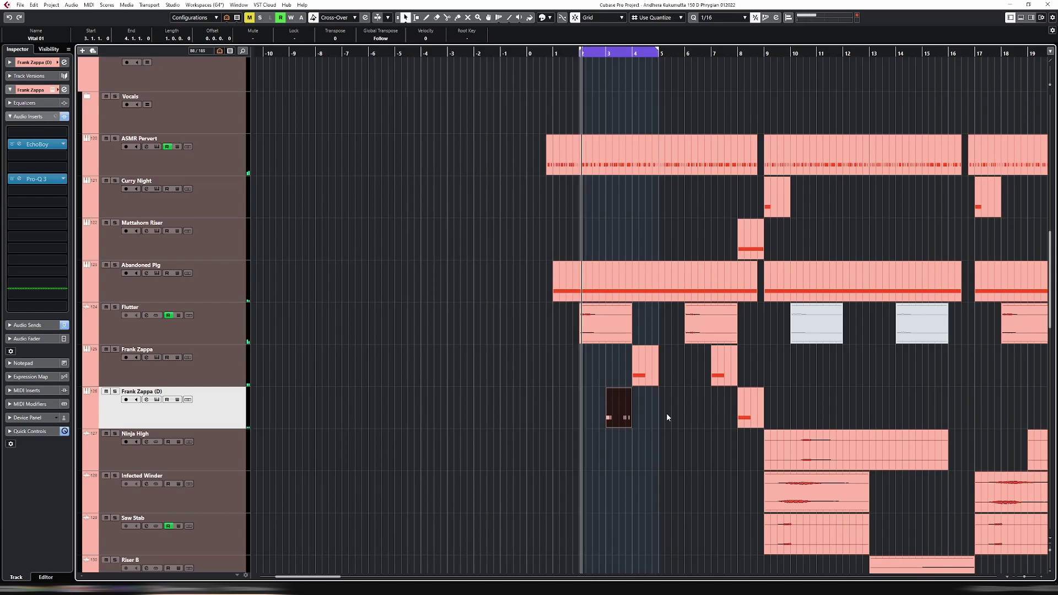
{"action": "left_click_drag", "start_coordinate": [235, 413], "coordinate": [235, 375]}
{"action": "left_click", "coordinate": [157, 358]}
{"action": "key", "text": "Escape"}
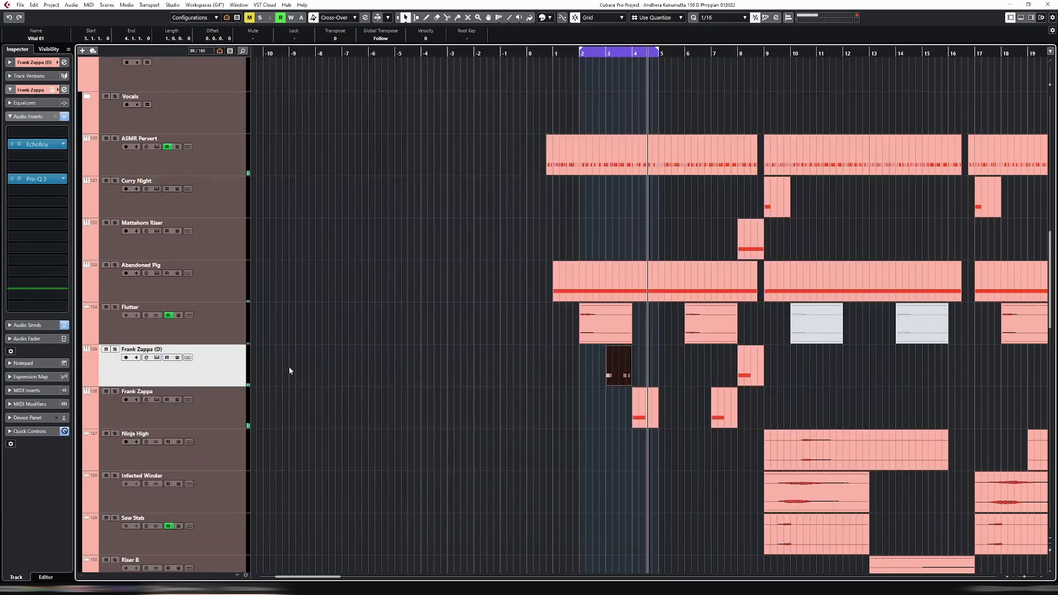
{"action": "double_click", "coordinate": [153, 350]}
{"action": "type", "text": "Ping the Pong"}
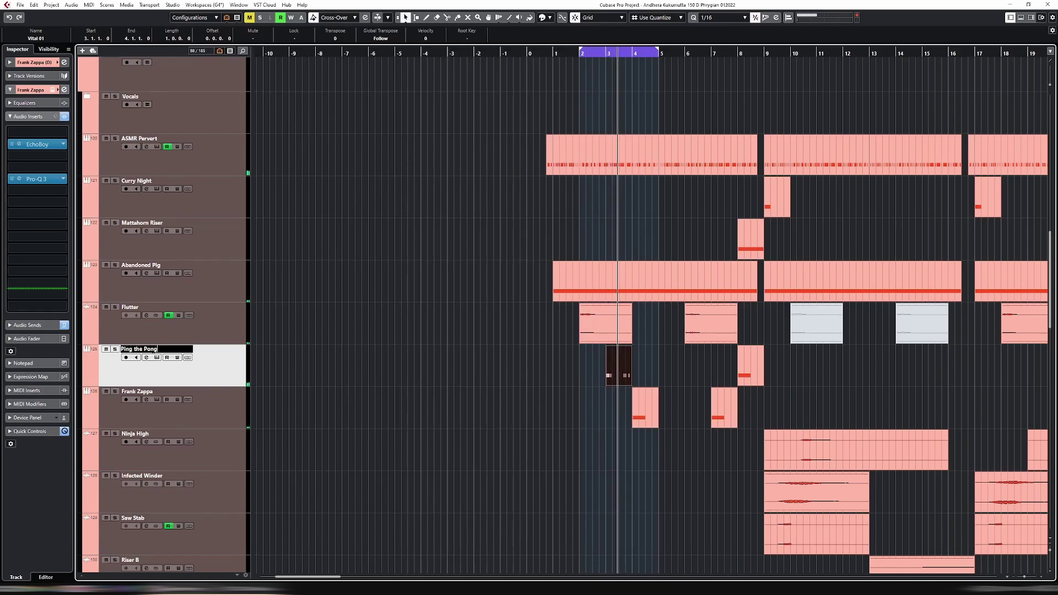
{"action": "key", "text": "Return"}
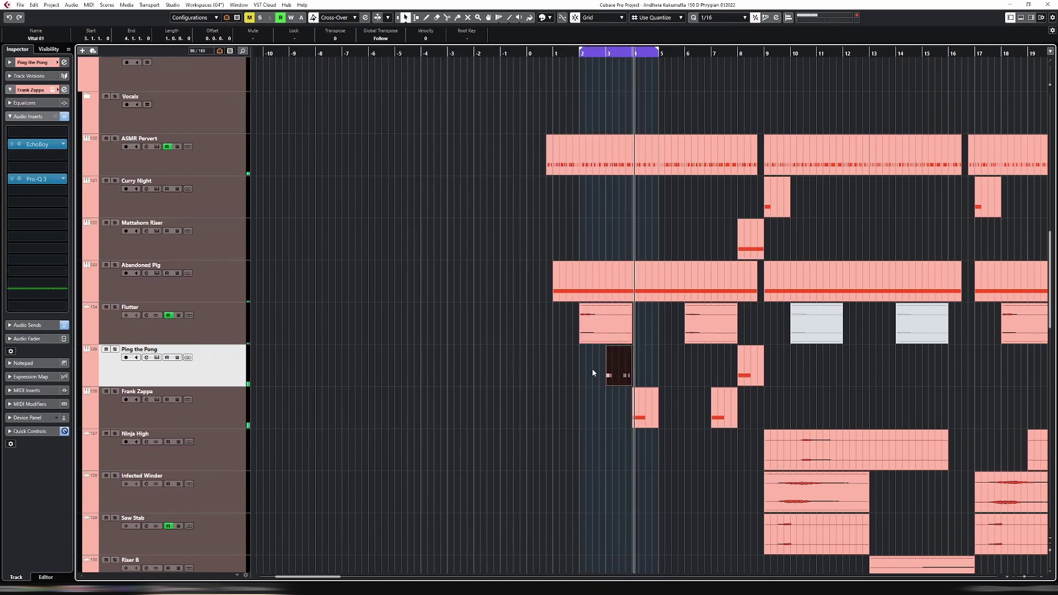
Delete Ping the Pong's bar-8 part, move Frank Zappa's part to bar 8, and copy the bar-3 part to bar 7.
{"action": "left_click", "coordinate": [752, 366]}
{"action": "key", "text": "Delete"}
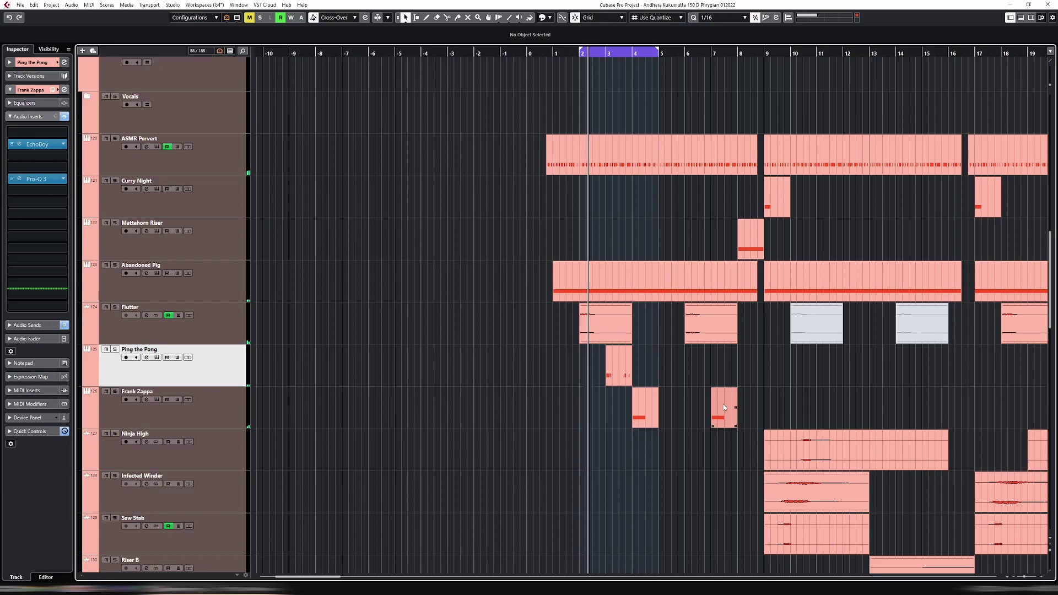
{"action": "left_click_drag", "start_coordinate": [723, 405], "coordinate": [750, 399]}
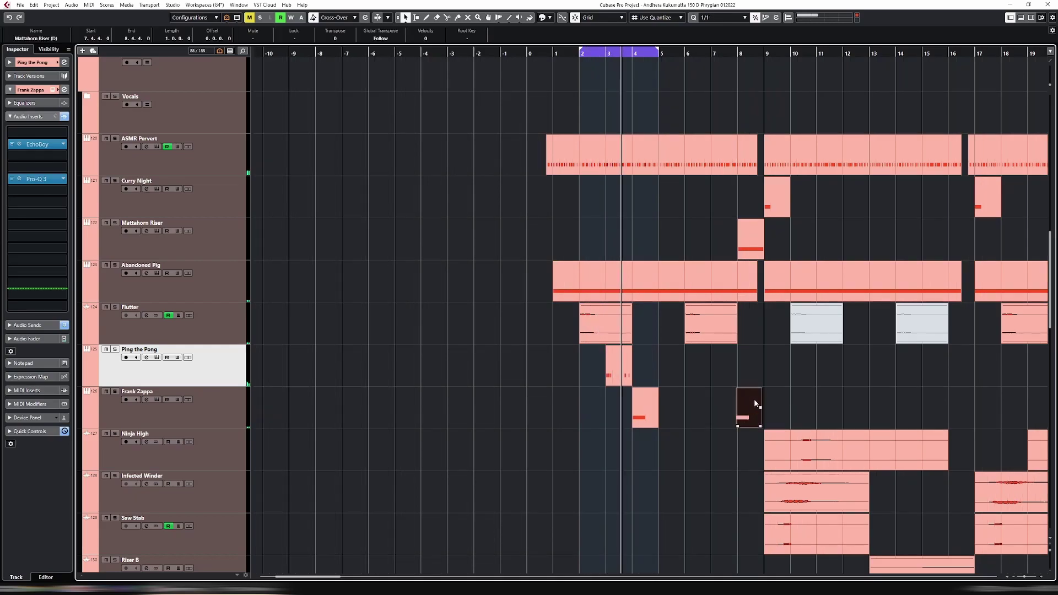
{"action": "left_click", "coordinate": [623, 362]}
{"action": "left_click_drag", "start_coordinate": [636, 365], "coordinate": [713, 362]}
Open the bar-7 Ping the Pong copy in the note editor and select all its notes.
{"action": "double_click", "coordinate": [714, 364]}
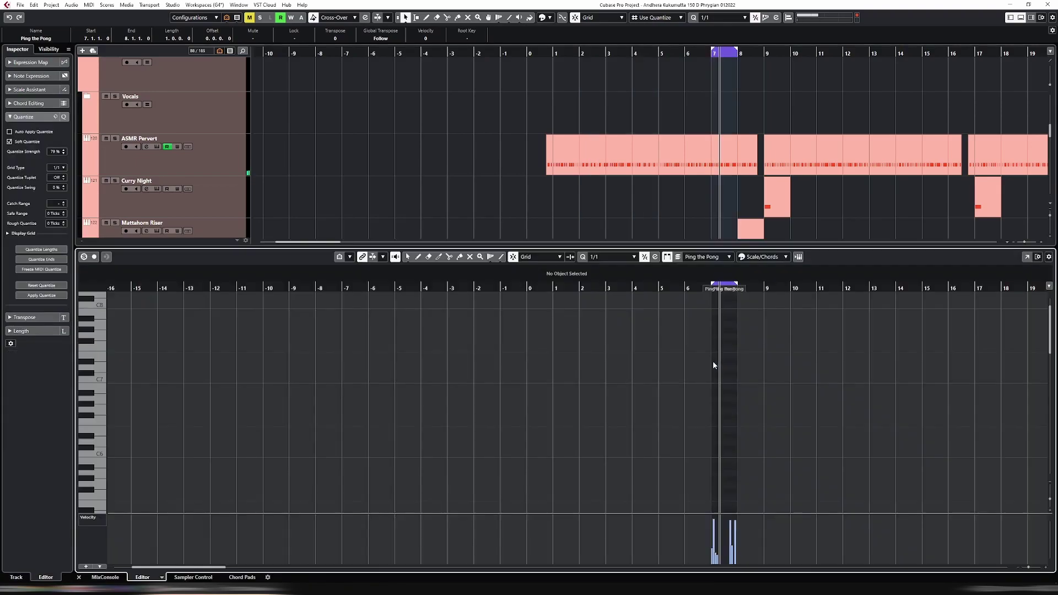
{"action": "key", "text": "h"}
{"action": "key", "text": "h"}
{"action": "key", "text": "h"}
{"action": "key", "text": "h"}
{"action": "key", "text": "h"}
{"action": "key", "text": "h"}
{"action": "key", "text": "h"}
{"action": "key", "text": "h"}
{"action": "key", "text": "h"}
{"action": "key", "text": "h"}
{"action": "scroll", "coordinate": [729, 378], "scroll_direction": "down", "scroll_amount": 4}
{"action": "scroll", "coordinate": [697, 405], "scroll_direction": "down", "scroll_amount": 8}
{"action": "key", "text": "ctrl+a"}
{"action": "scroll", "coordinate": [690, 403], "scroll_direction": "up", "scroll_amount": 3}
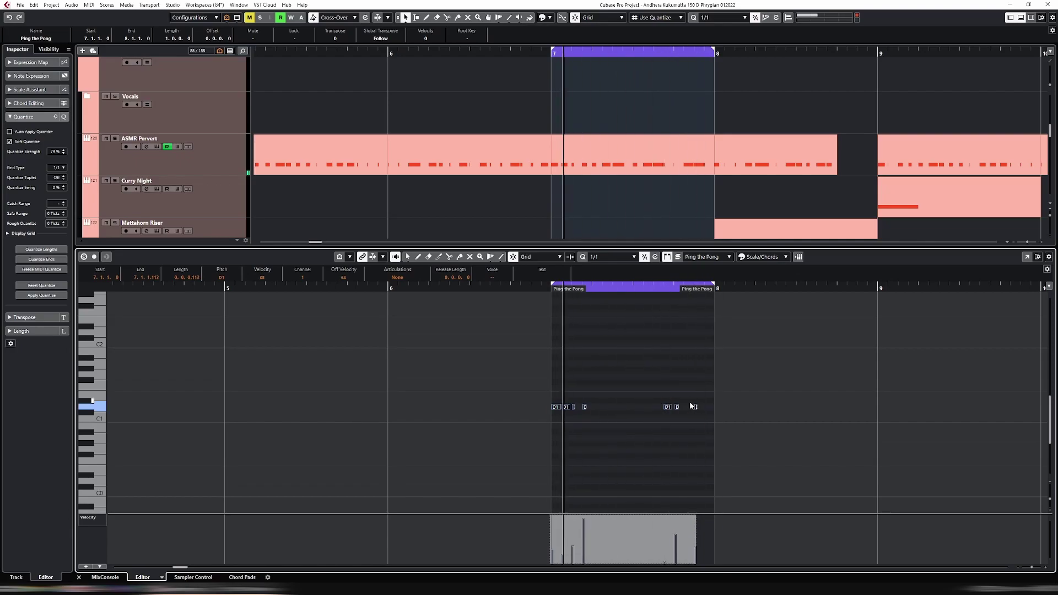
Loop the intro parts on Flutter, Ping the Pong and Frank Zappa.
{"action": "key", "text": "ctrl+e"}
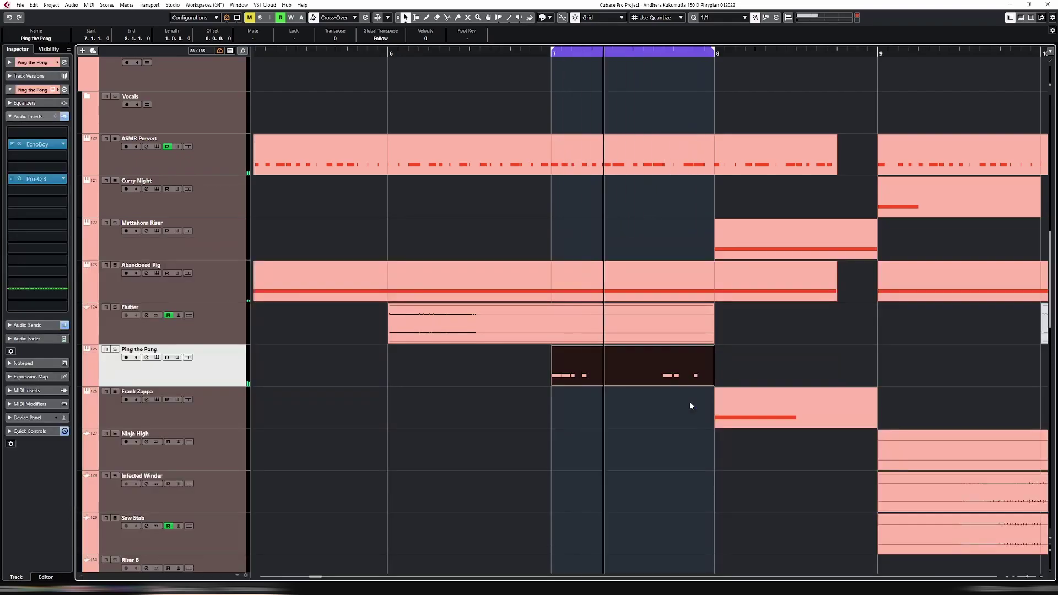
{"action": "key", "text": "g"}
{"action": "key", "text": "g"}
{"action": "key", "text": "g"}
{"action": "key", "text": "g"}
{"action": "key", "text": "g"}
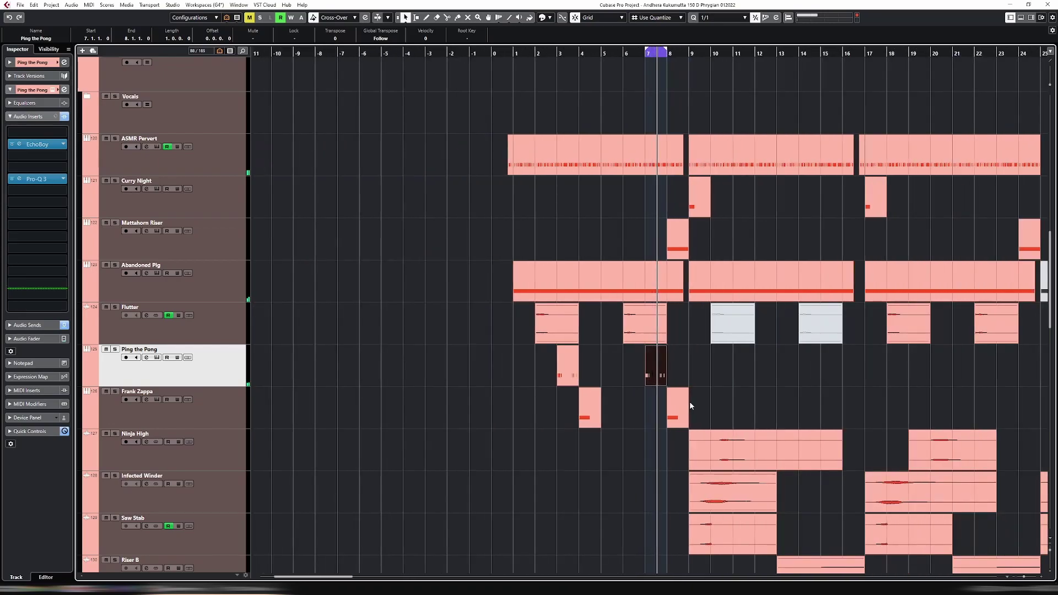
{"action": "left_click_drag", "start_coordinate": [512, 326], "coordinate": [699, 422]}
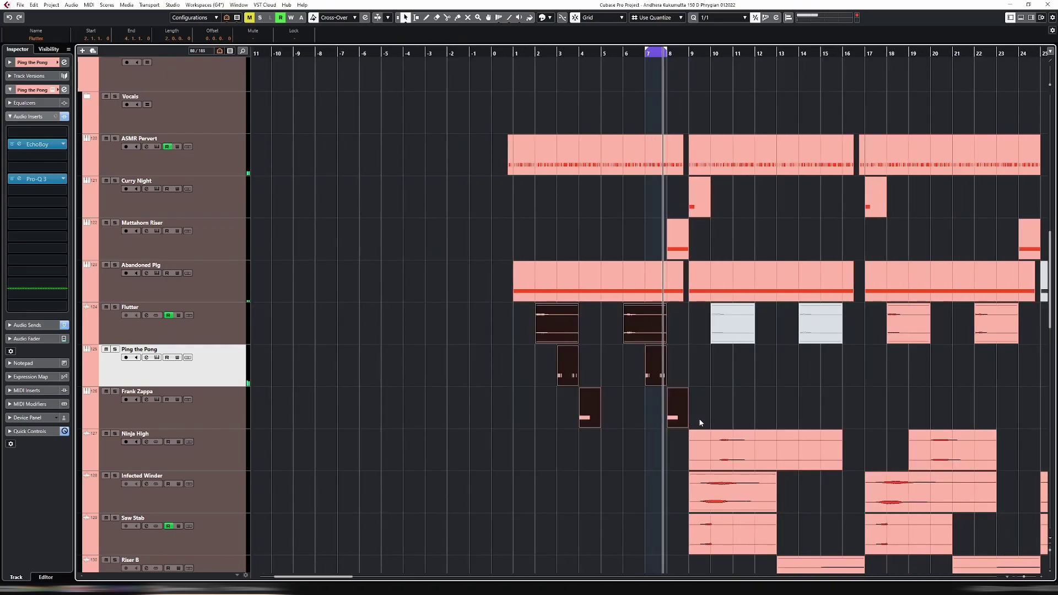
{"action": "key", "text": "p"}
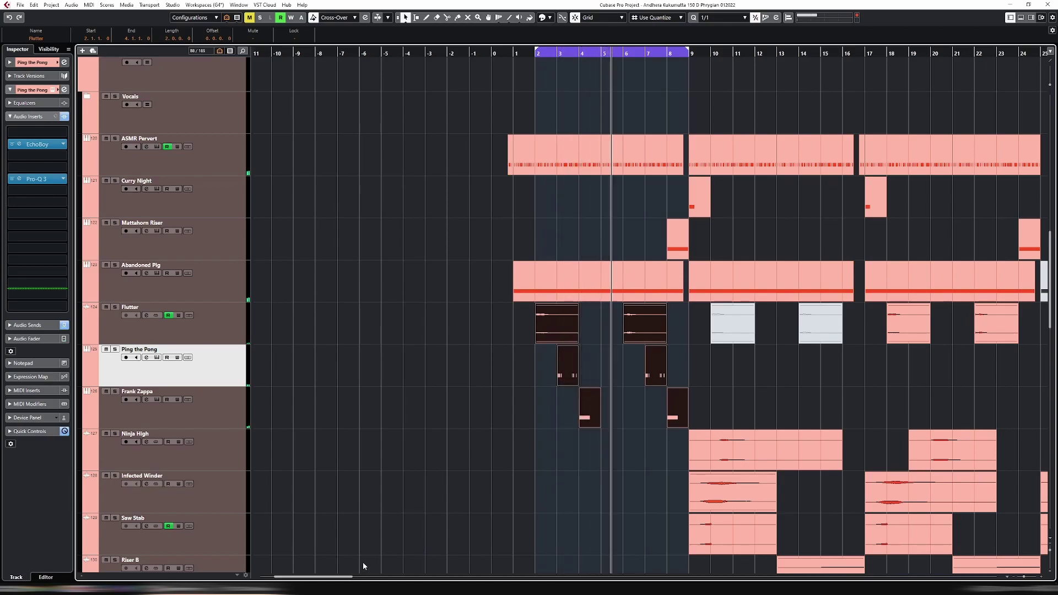
Copy the Ping the Pong part to bar 8.
{"action": "left_click_drag", "start_coordinate": [335, 578], "coordinate": [354, 577]}
{"action": "left_click", "coordinate": [474, 366]}
{"action": "left_click_drag", "start_coordinate": [467, 365], "coordinate": [484, 363], "text": "alt"}
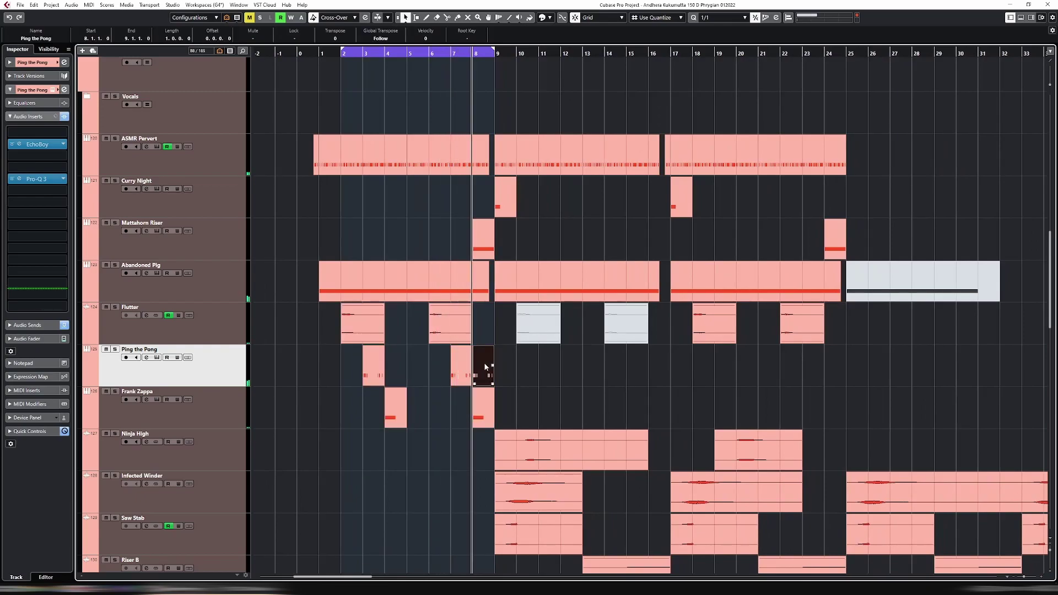
Loop bar 8, delete all but one D1 note in its Ping the Pong part, and lengthen that note by a sixteenth.
{"action": "key", "text": "p"}
{"action": "key", "text": "h"}
{"action": "key", "text": "h"}
{"action": "key", "text": "h"}
{"action": "key", "text": "h"}
{"action": "key", "text": "h"}
{"action": "key", "text": "h"}
{"action": "key", "text": "h"}
{"action": "key", "text": "h"}
{"action": "key", "text": "h"}
{"action": "key", "text": "h"}
{"action": "key", "text": "h"}
{"action": "key", "text": "h"}
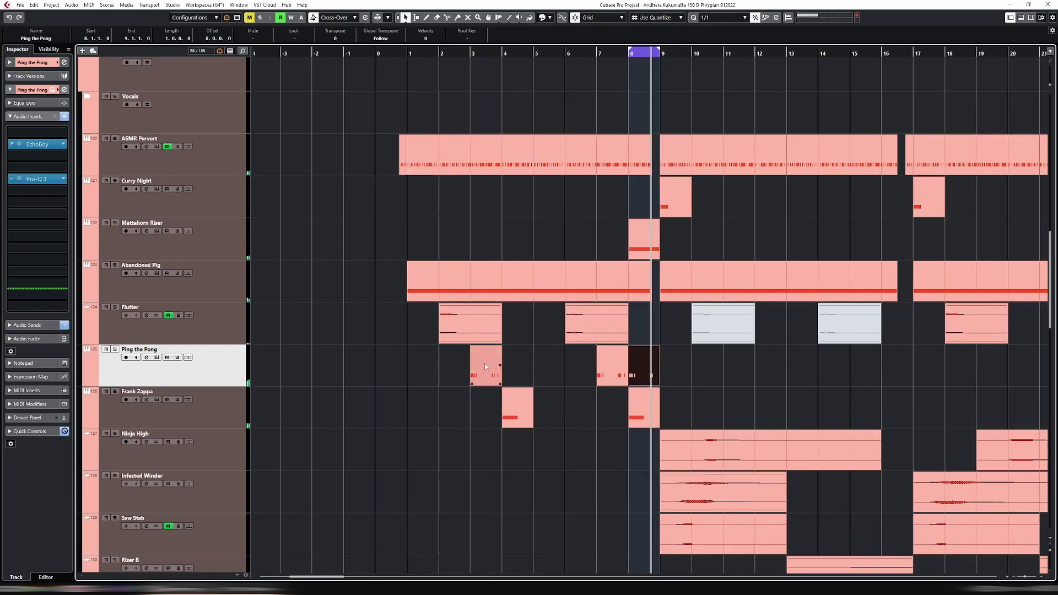
{"action": "double_click", "coordinate": [519, 366]}
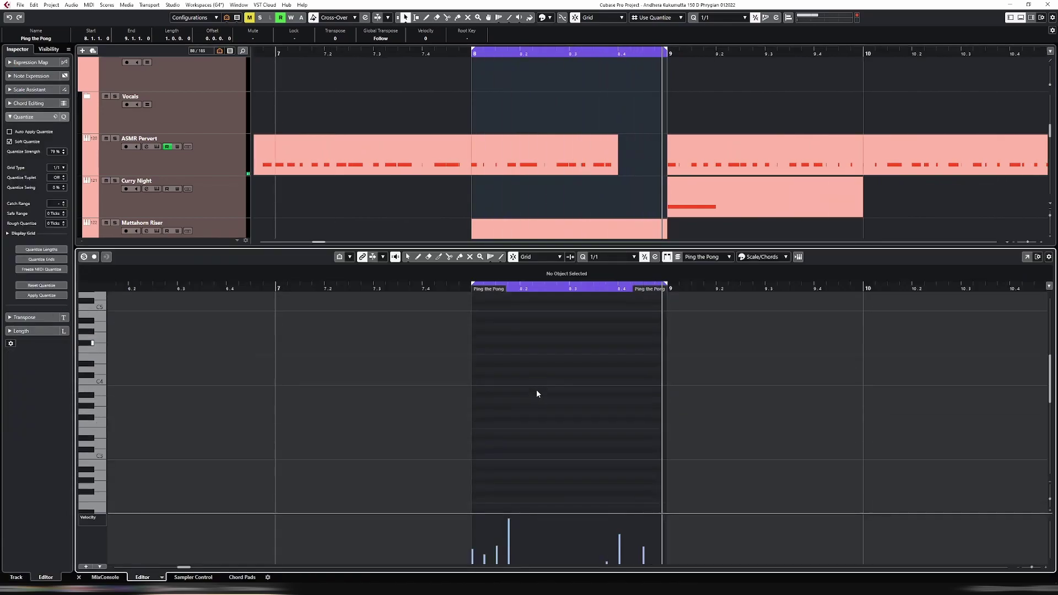
{"action": "left_click_drag", "start_coordinate": [435, 353], "coordinate": [573, 395]}
{"action": "key", "text": "Delete"}
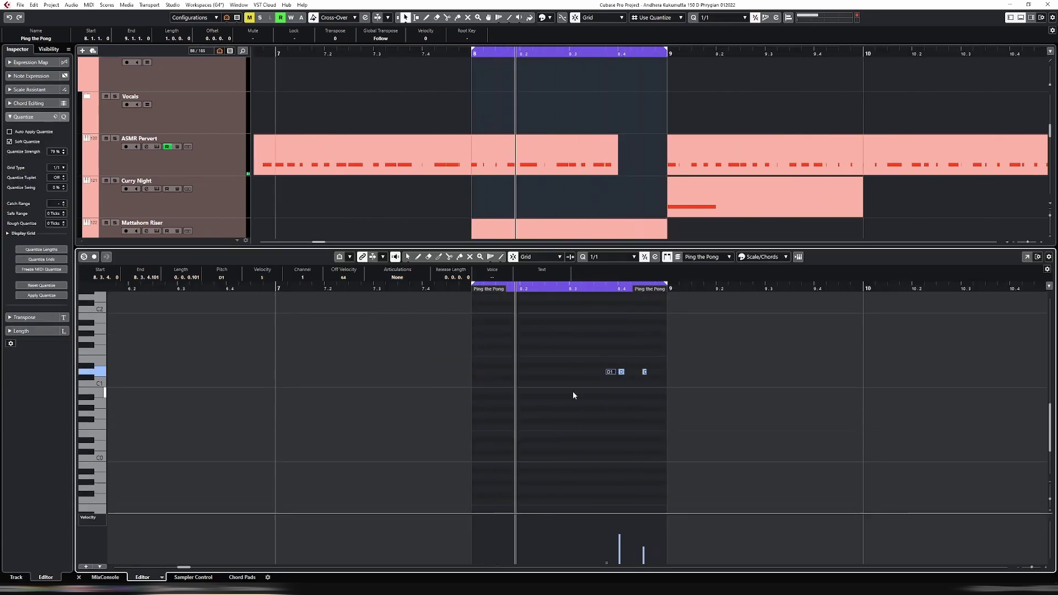
{"action": "left_click_drag", "start_coordinate": [599, 362], "coordinate": [622, 383]}
{"action": "key", "text": "Delete"}
{"action": "key", "text": "alt+5"}
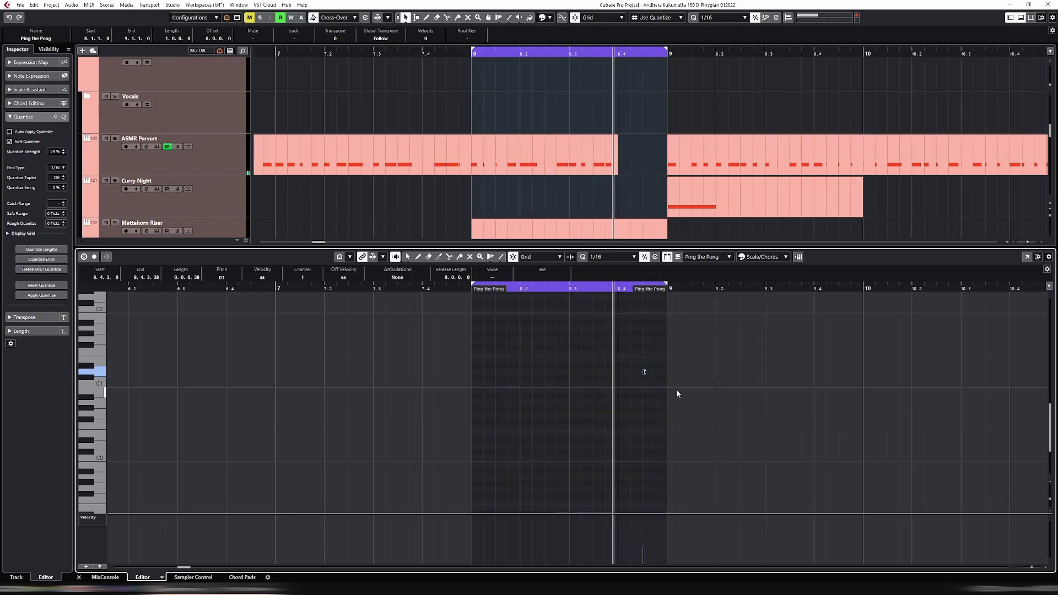
{"action": "key", "text": "alt+shift+Right"}
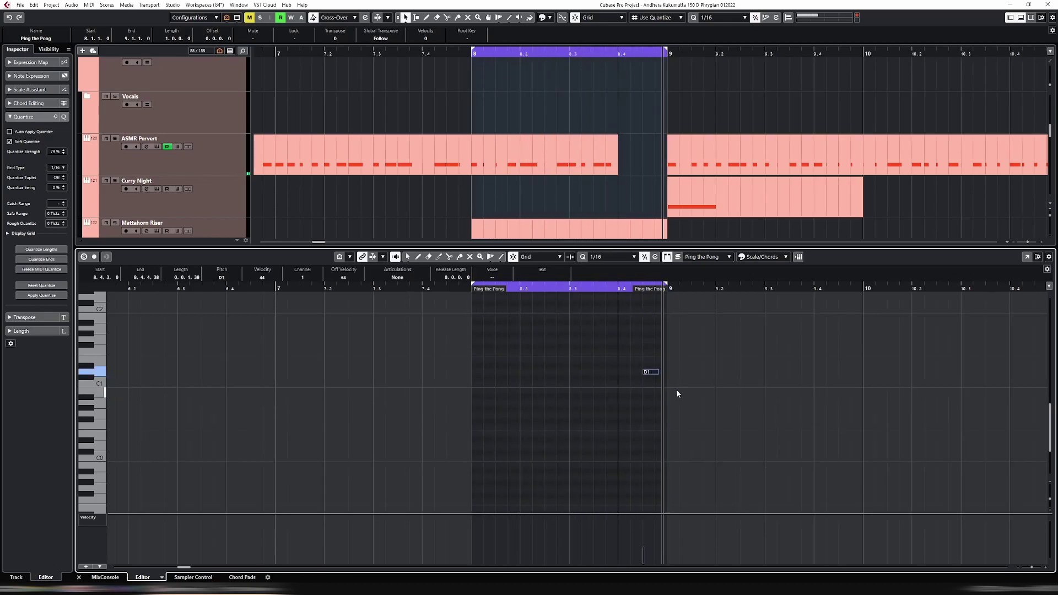
{"action": "key", "text": "Return"}
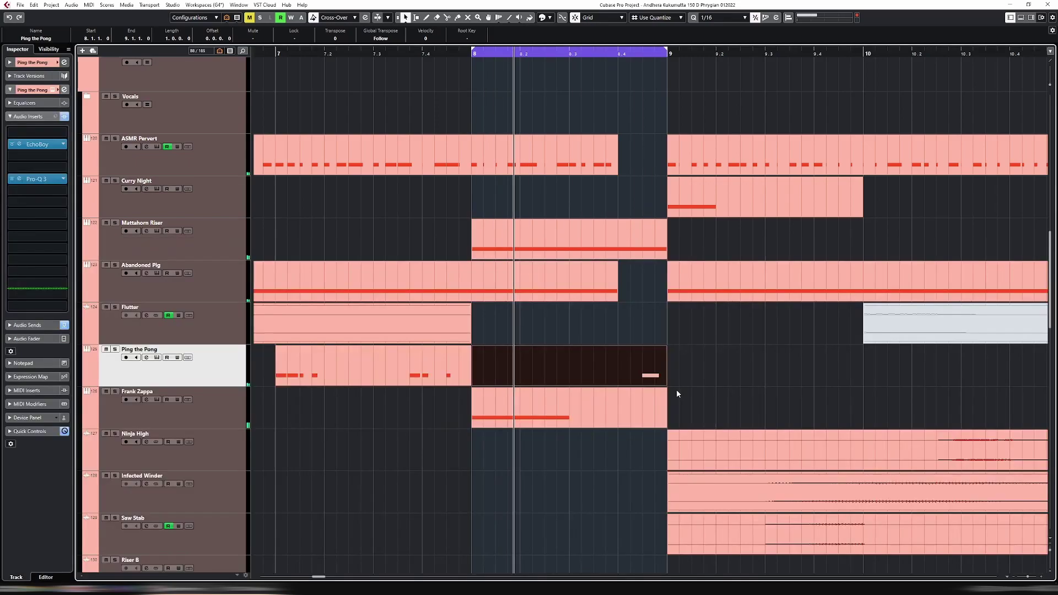
Play the loop and widen the cycle locators from about bar -3 to bar 20.
{"action": "key", "text": "g"}
{"action": "key", "text": "g"}
{"action": "key", "text": "g"}
{"action": "key", "text": "g"}
{"action": "key", "text": "g"}
{"action": "key", "text": "g"}
{"action": "key", "text": "g"}
{"action": "key", "text": "g"}
{"action": "key", "text": "g"}
{"action": "key", "text": "g"}
{"action": "key", "text": "g"}
{"action": "key", "text": "g"}
{"action": "key", "text": "space"}
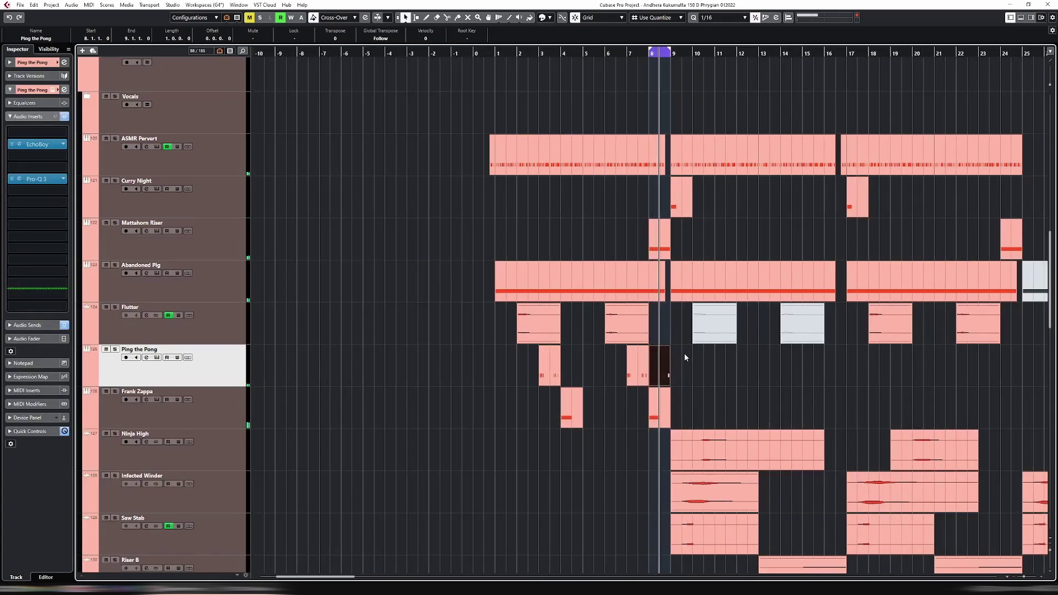
{"action": "left_click_drag", "start_coordinate": [651, 51], "coordinate": [399, 51]}
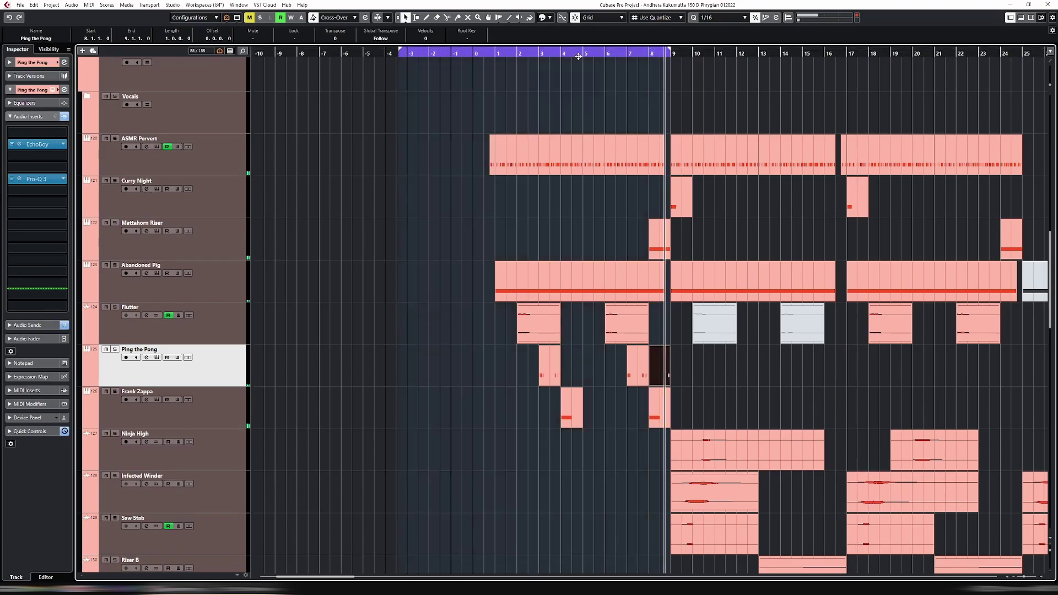
{"action": "left_click_drag", "start_coordinate": [669, 50], "coordinate": [914, 52]}
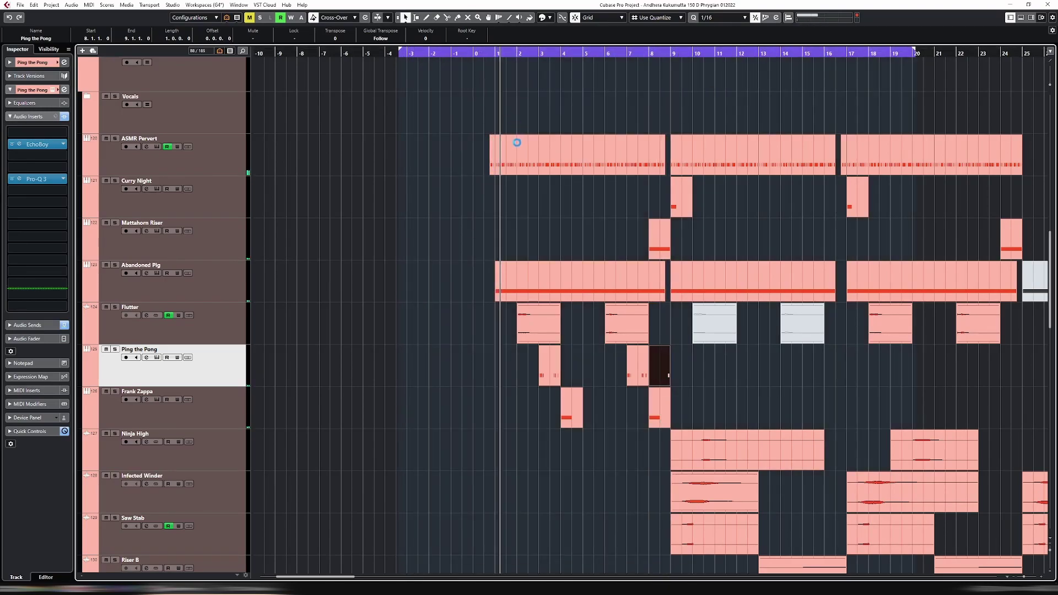
Set the loop to the ASMR Pervert event at bars 9–13 with P.
{"action": "key", "text": "g"}
{"action": "key", "text": "g"}
{"action": "key", "text": "g"}
{"action": "key", "text": "g"}
{"action": "key", "text": "g"}
{"action": "key", "text": "g"}
{"action": "key", "text": "g"}
{"action": "key", "text": "g"}
{"action": "key", "text": "g"}
{"action": "key", "text": "g"}
{"action": "key", "text": "g"}
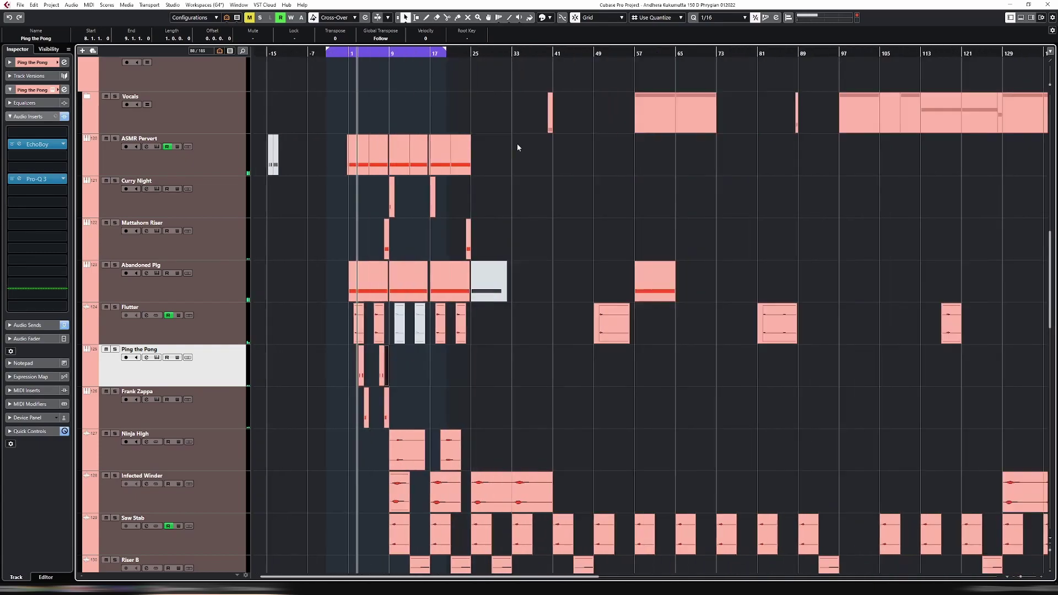
{"action": "key", "text": "h"}
{"action": "key", "text": "h"}
{"action": "key", "text": "h"}
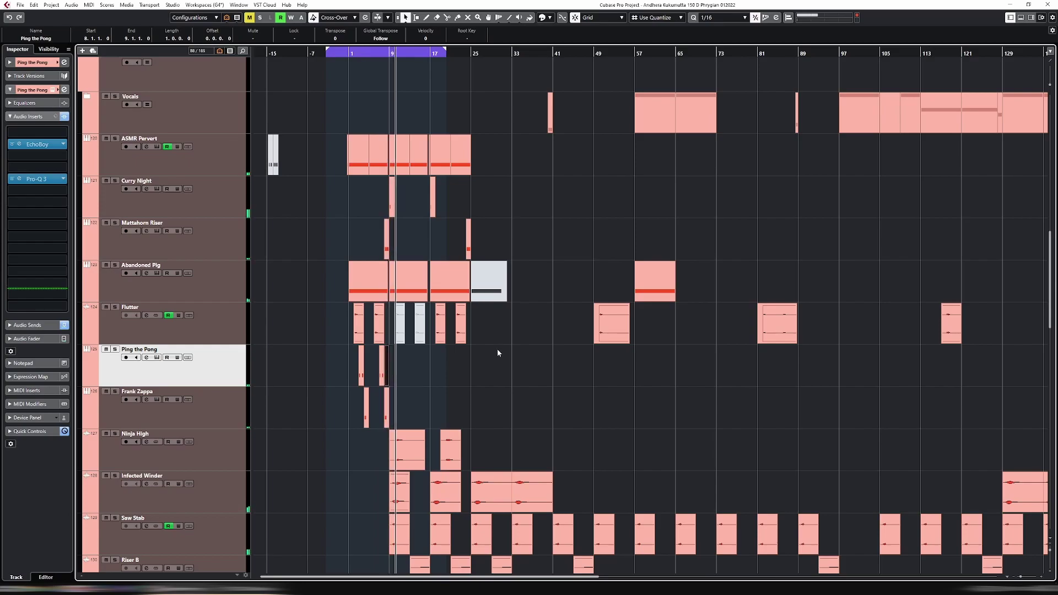
{"action": "scroll", "coordinate": [474, 352], "scroll_direction": "down", "scroll_amount": 3}
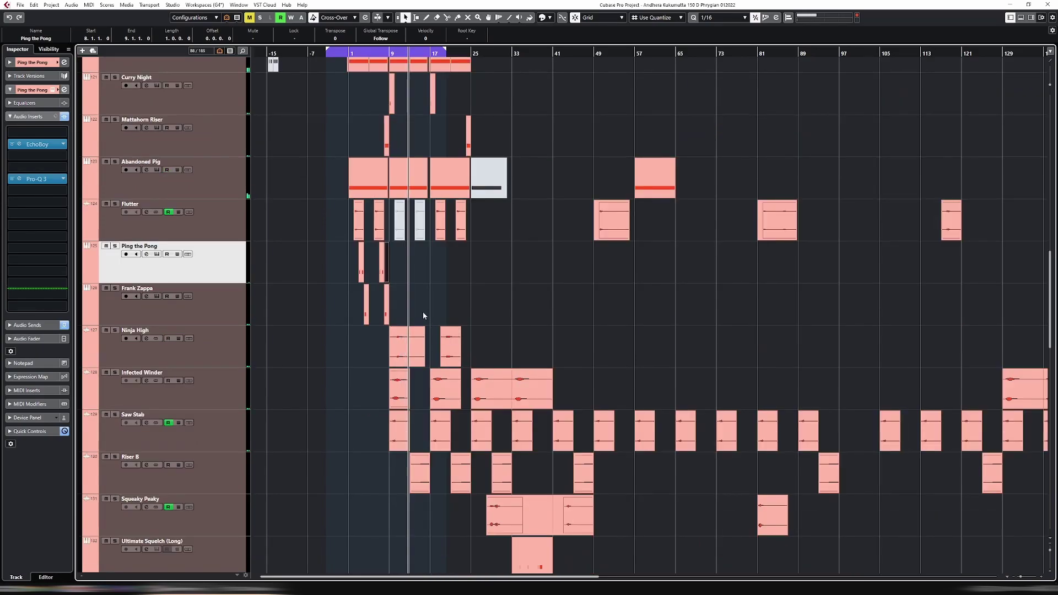
{"action": "key", "text": "h"}
{"action": "key", "text": "h"}
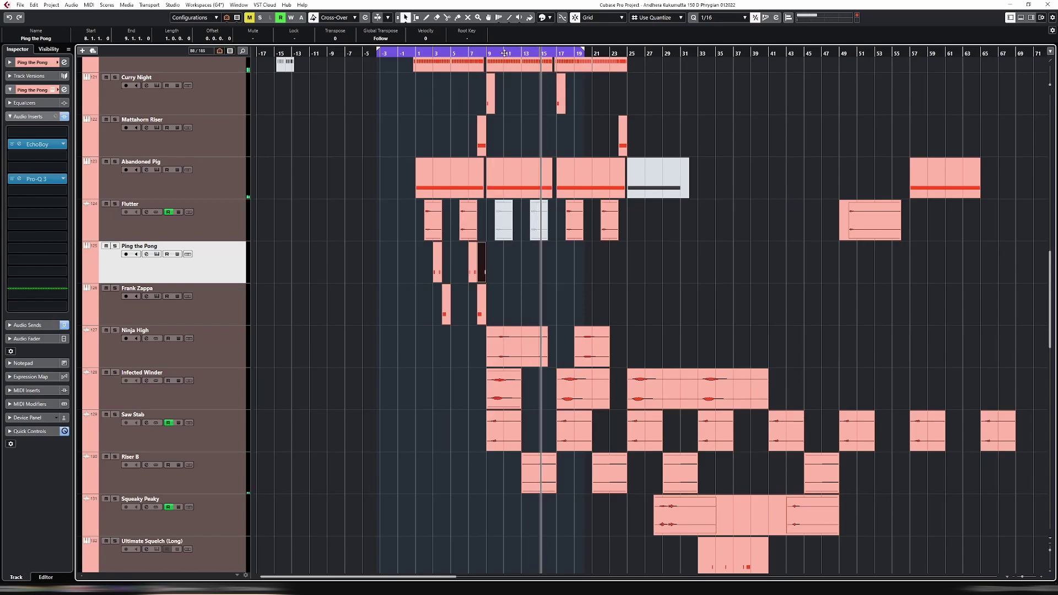
{"action": "left_click", "coordinate": [513, 67]}
{"action": "key", "text": "p"}
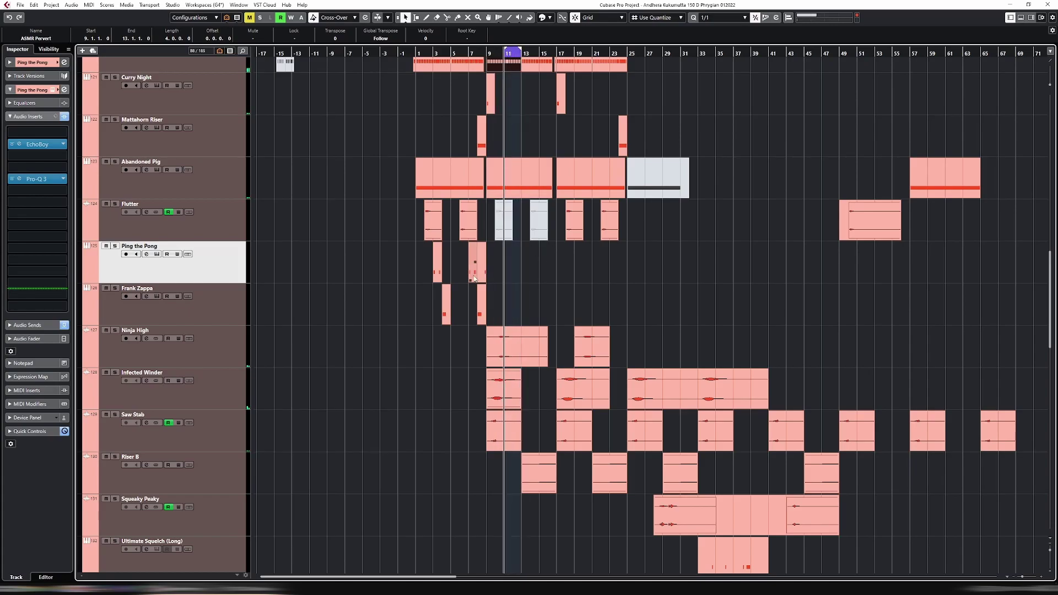
Duplicate the Ping the Pong and Frank Zappa events and move the copies to bar 9.
{"action": "left_click_drag", "start_coordinate": [421, 265], "coordinate": [451, 294]}
{"action": "left_click", "coordinate": [497, 268]}
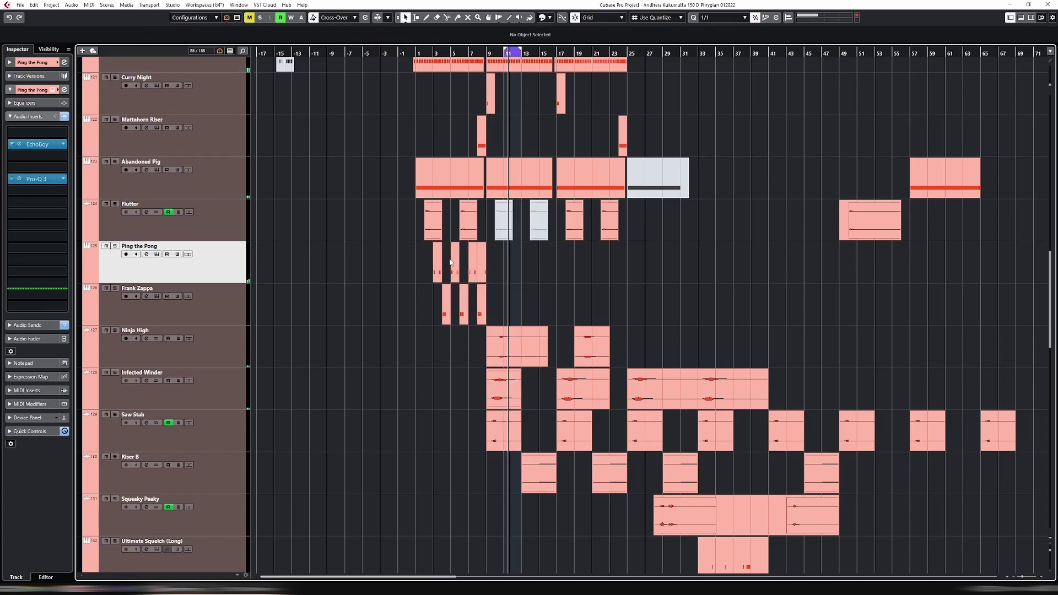
{"action": "left_click_drag", "start_coordinate": [455, 324], "coordinate": [456, 323]}
{"action": "key", "text": "ctrl+d"}
{"action": "left_click_drag", "start_coordinate": [455, 267], "coordinate": [511, 264]}
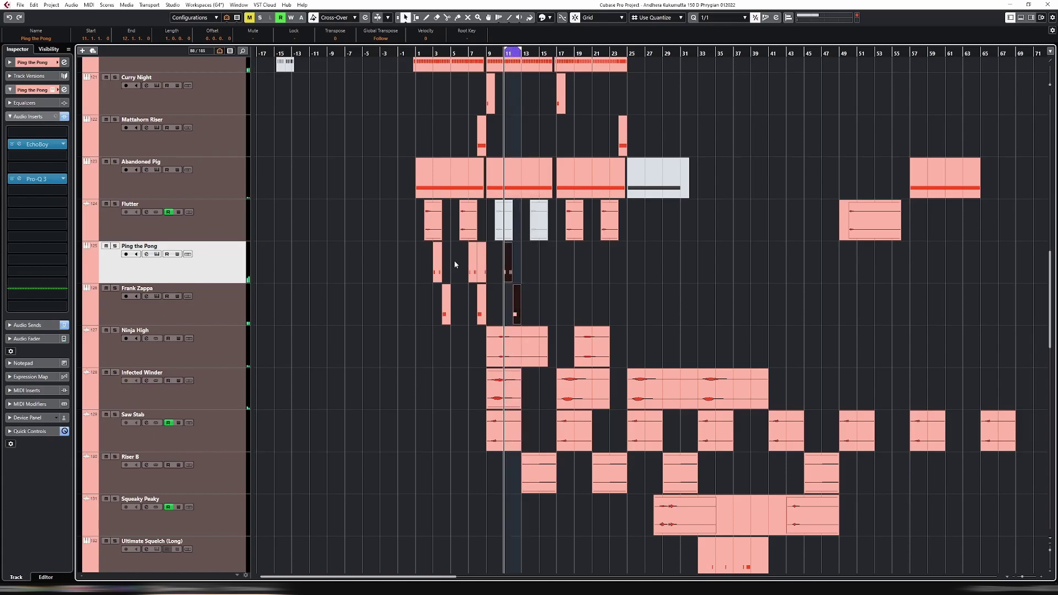
{"action": "left_click_drag", "start_coordinate": [505, 256], "coordinate": [539, 254]}
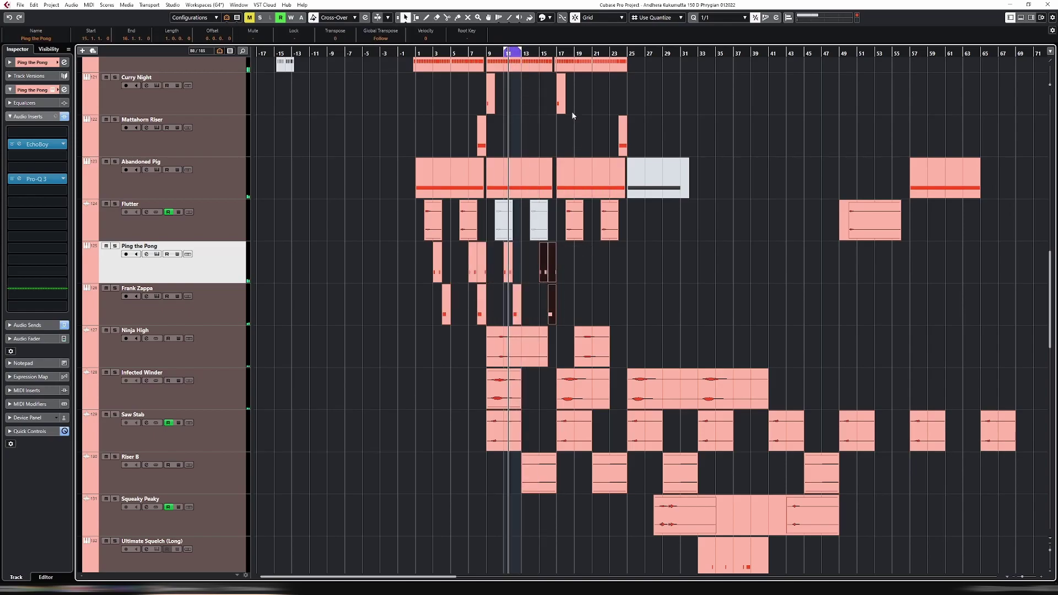
Check the Ping the Pong part's notes, then loop and zoom to bars 15–17.
{"action": "key", "text": "Return"}
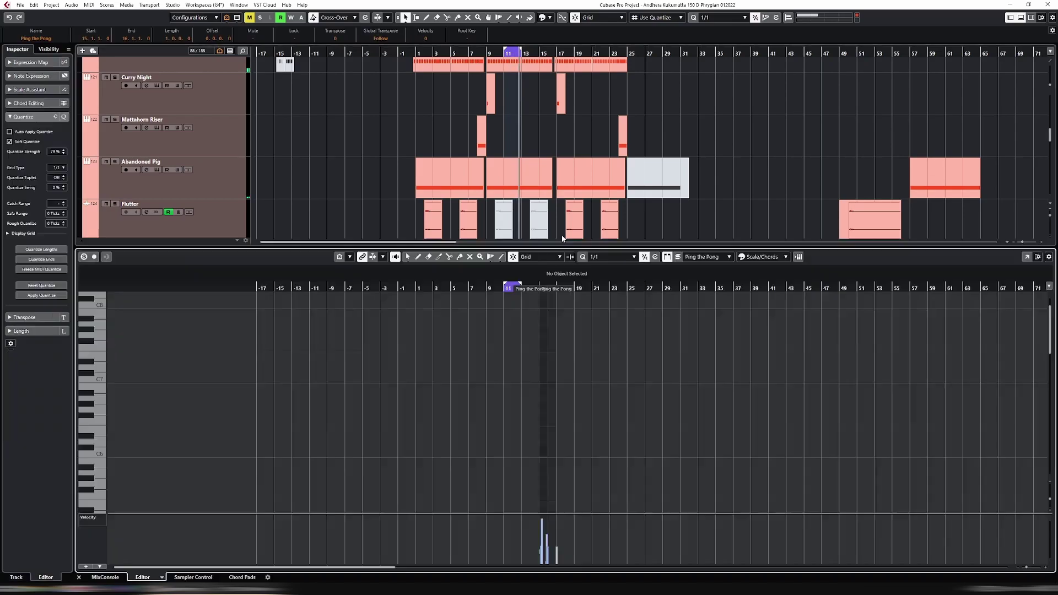
{"action": "key", "text": "Return"}
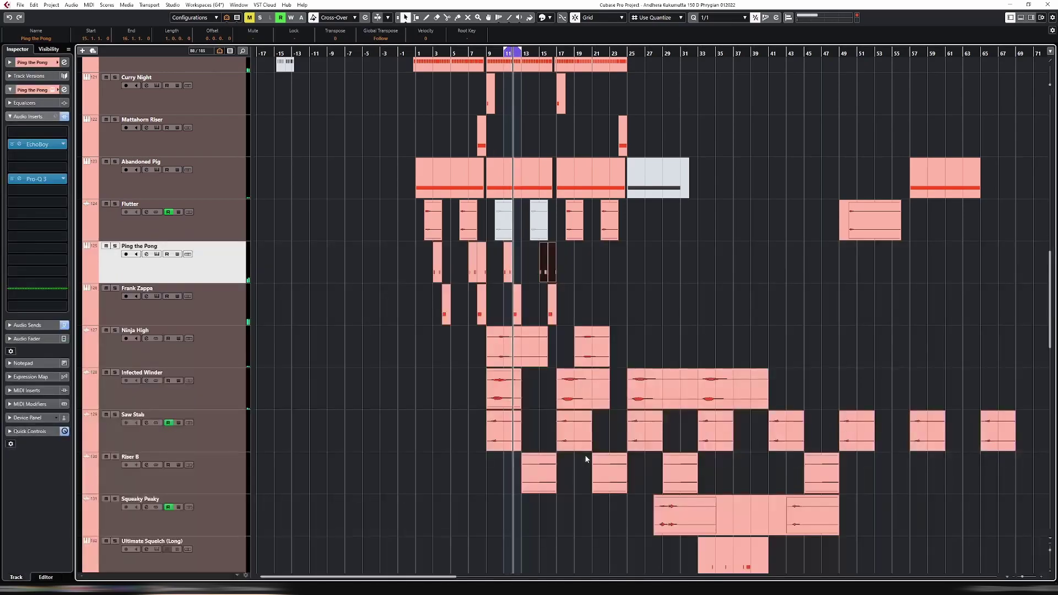
{"action": "key", "text": "shift+g"}
{"action": "key", "text": "h"}
{"action": "key", "text": "h"}
{"action": "key", "text": "h"}
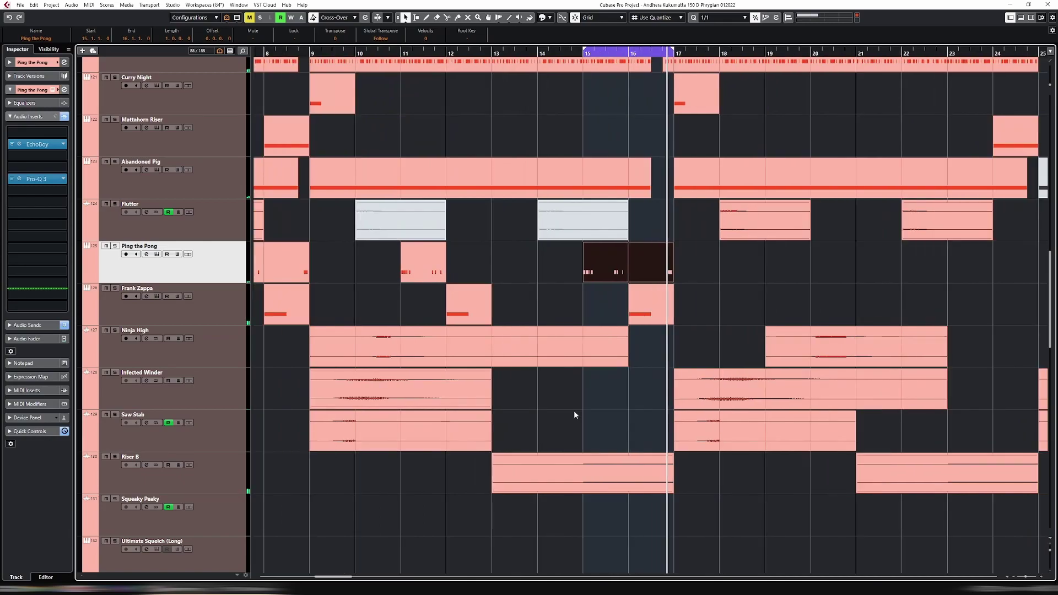
Inspect the D1 note in the bar-16 Ping the Pong part in the Key Editor.
{"action": "left_click", "coordinate": [707, 317]}
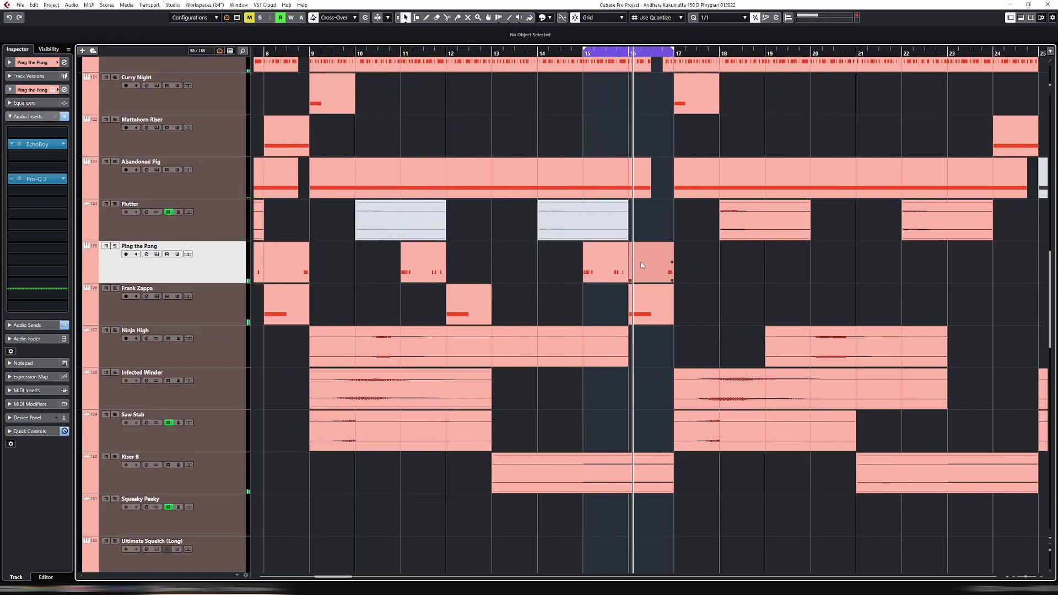
{"action": "double_click", "coordinate": [643, 261]}
{"action": "left_click_drag", "start_coordinate": [649, 375], "coordinate": [746, 464]}
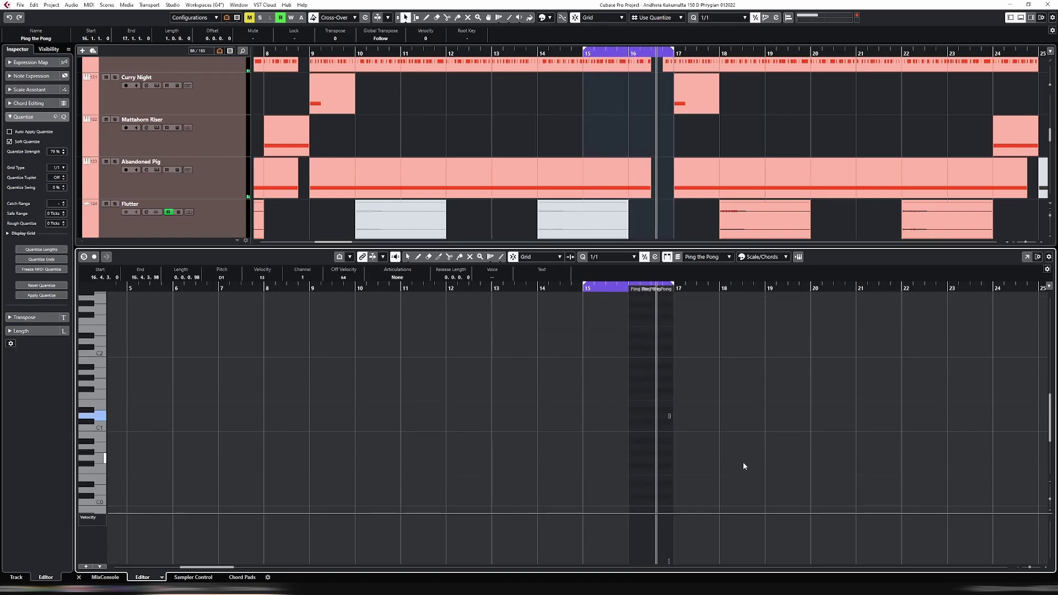
{"action": "key", "text": "ctrl+e"}
Copy the Ping the Pong and Frank Zappa events to bar 23 and return playback to bar 20.
{"action": "key", "text": "g"}
{"action": "key", "text": "g"}
{"action": "key", "text": "g"}
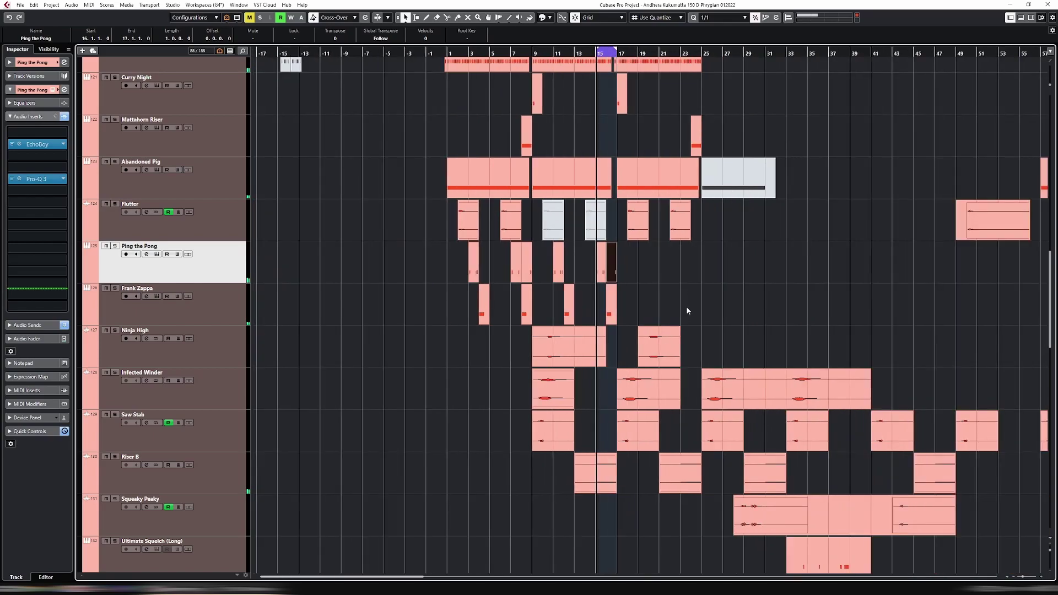
{"action": "left_click_drag", "start_coordinate": [652, 312], "coordinate": [684, 265]}
{"action": "left_click", "coordinate": [682, 53]}
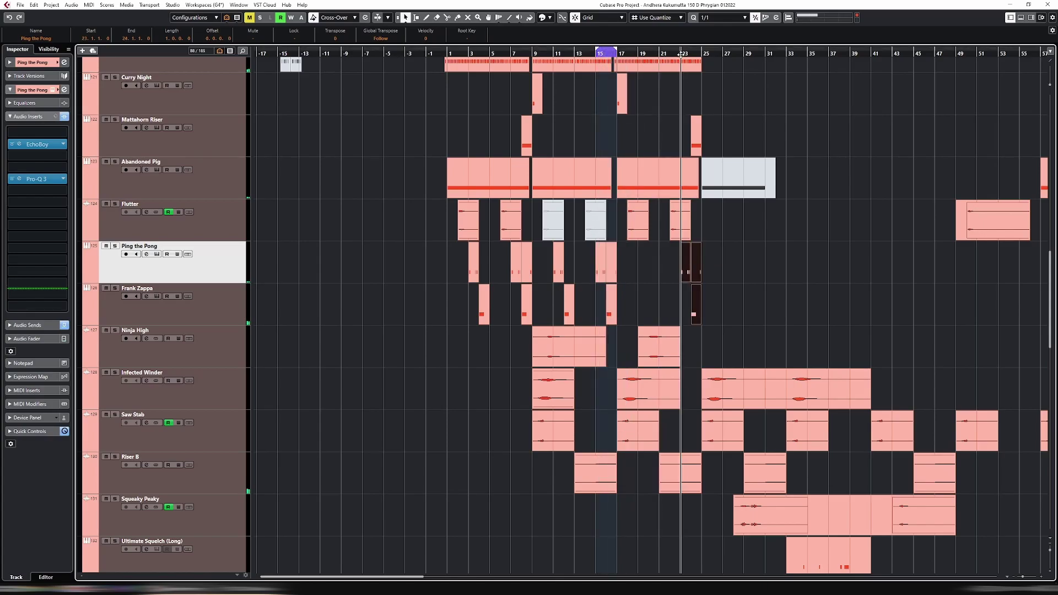
{"action": "scroll", "coordinate": [683, 85], "scroll_direction": "up", "scroll_amount": 5}
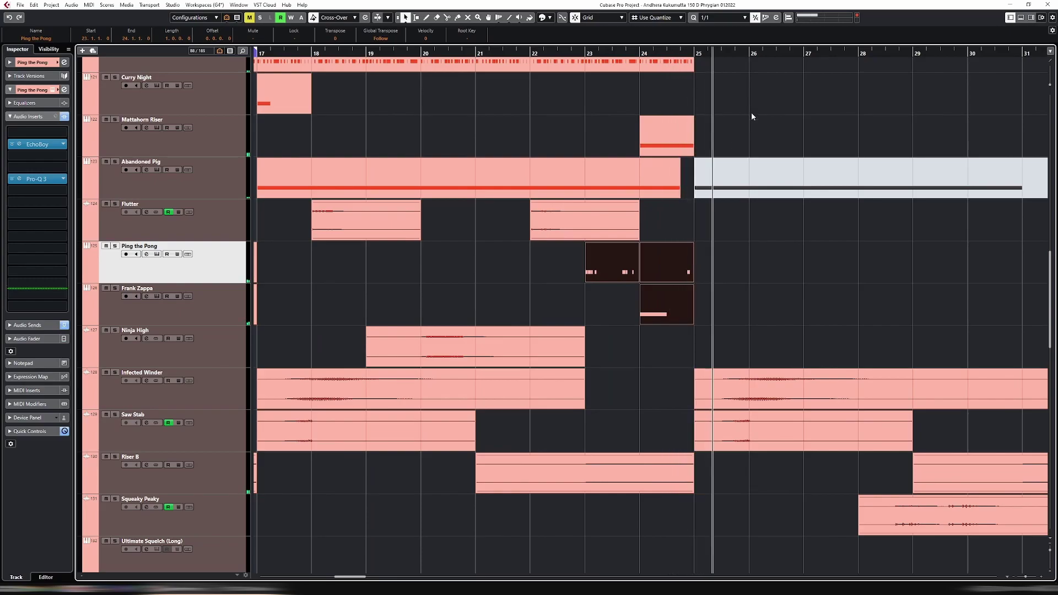
{"action": "left_click", "coordinate": [679, 231]}
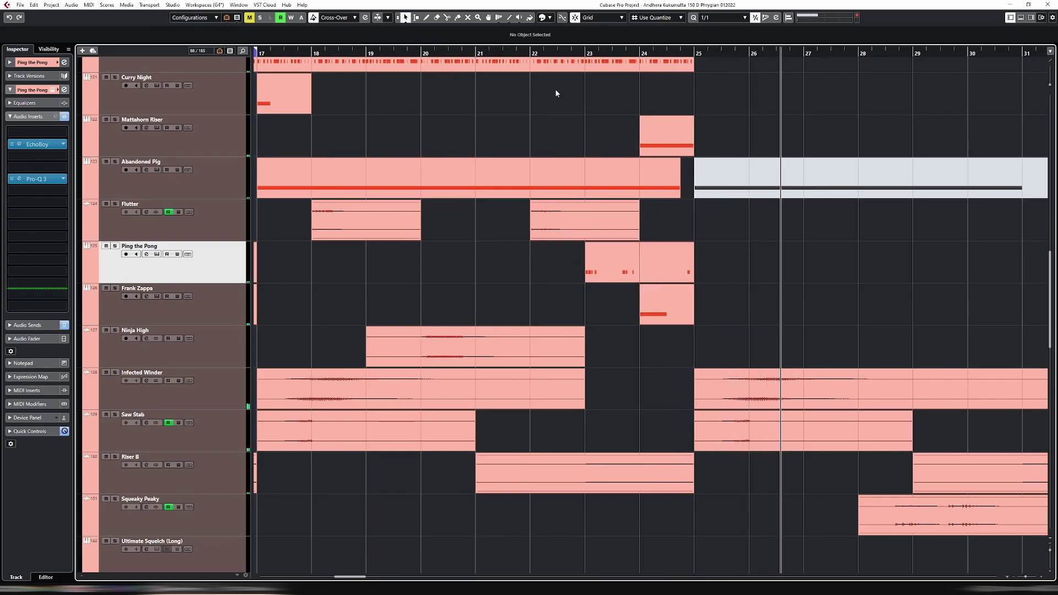
{"action": "left_click", "coordinate": [430, 52]}
{"action": "key", "text": "g"}
{"action": "key", "text": "g"}
{"action": "key", "text": "g"}
{"action": "key", "text": "g"}
{"action": "key", "text": "g"}
{"action": "key", "text": "g"}
{"action": "key", "text": "g"}
{"action": "key", "text": "g"}
{"action": "key", "text": "g"}
{"action": "key", "text": "g"}
{"action": "key", "text": "g"}
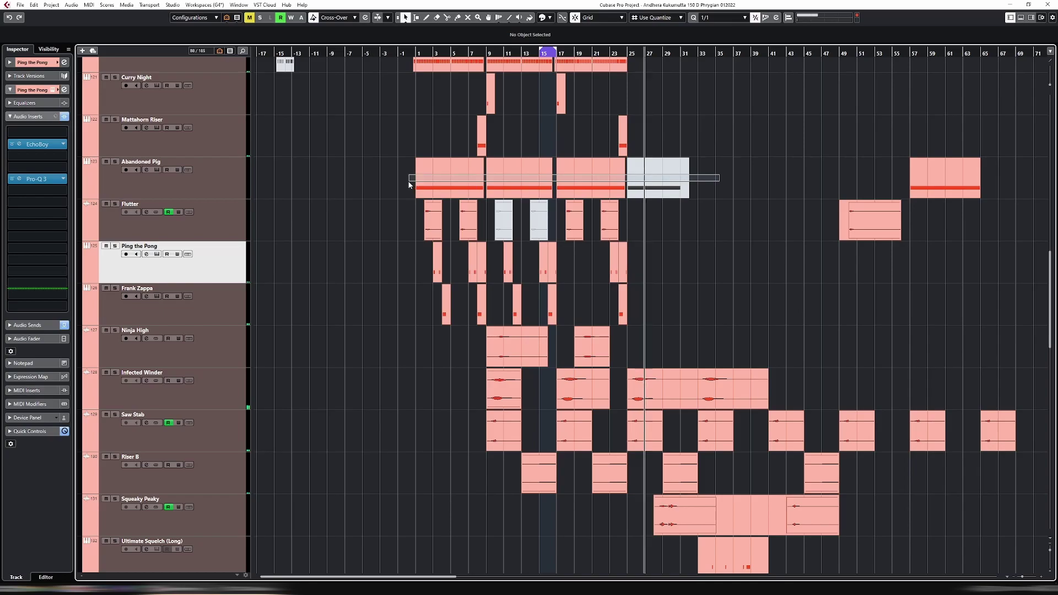
Loop over the four Abandoned Pig events and return playback to bar 1.
{"action": "left_click_drag", "start_coordinate": [410, 185], "coordinate": [411, 185]}
{"action": "key", "text": "p"}
{"action": "key", "text": "KP_1"}
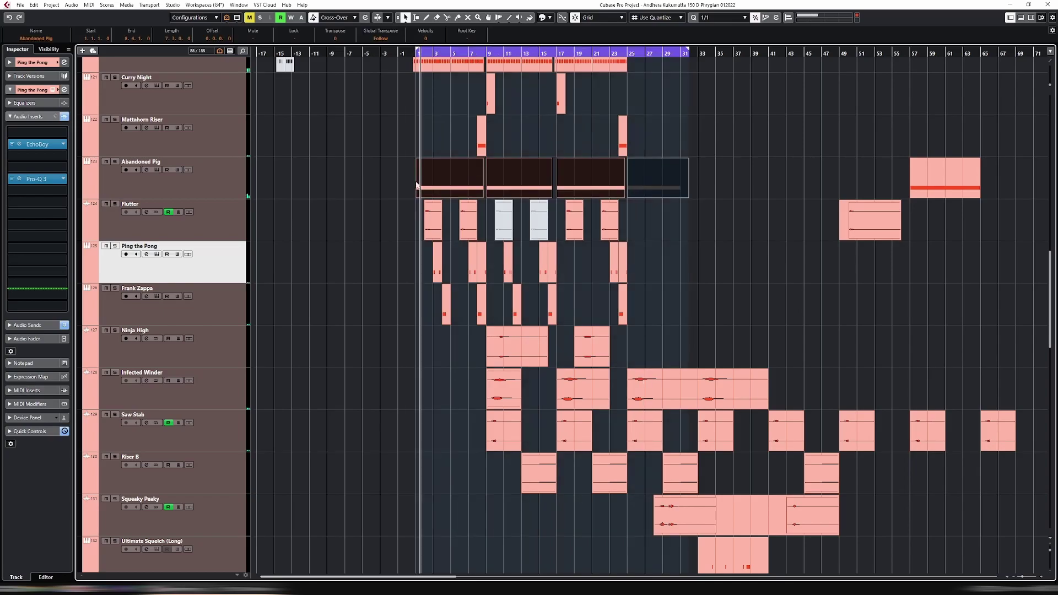
Undo an accidental event move and jump playback to about bar 17.
{"action": "left_click_drag", "start_coordinate": [505, 265], "coordinate": [528, 309]}
{"action": "key", "text": "ctrl+z"}
{"action": "left_click_drag", "start_coordinate": [493, 260], "coordinate": [524, 308]}
{"action": "left_click", "coordinate": [517, 274]}
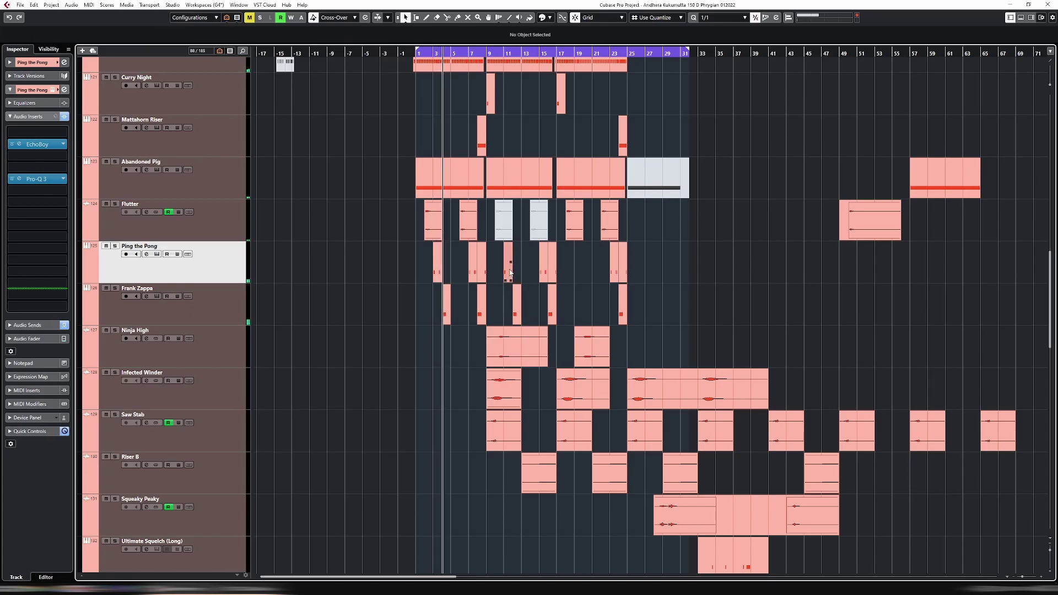
{"action": "left_click", "coordinate": [558, 54]}
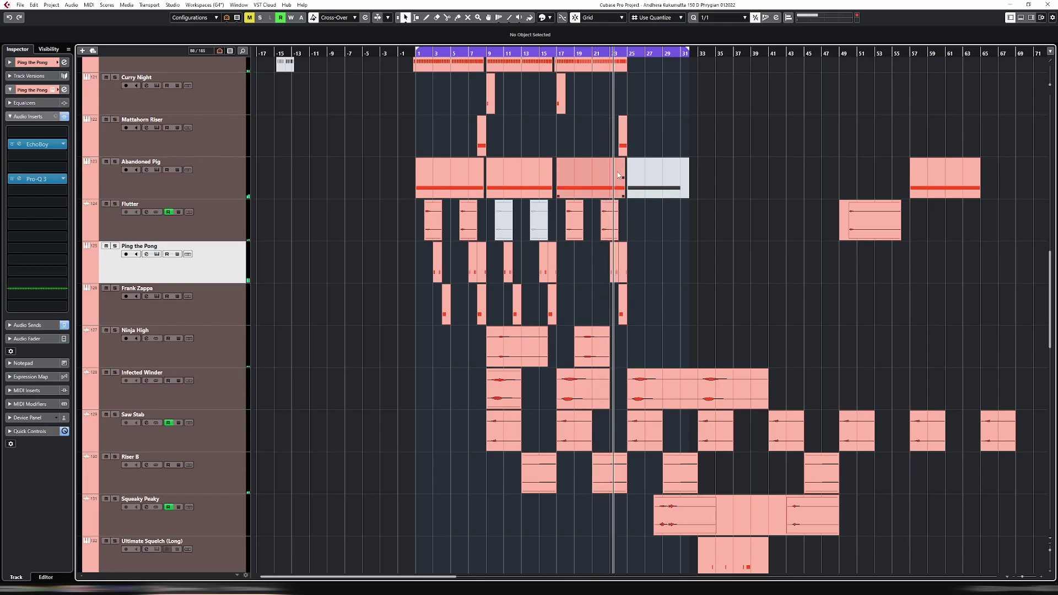
Open the bar-23 Ping the Pong part and select all its notes on a half-bar grid.
{"action": "left_click", "coordinate": [613, 260]}
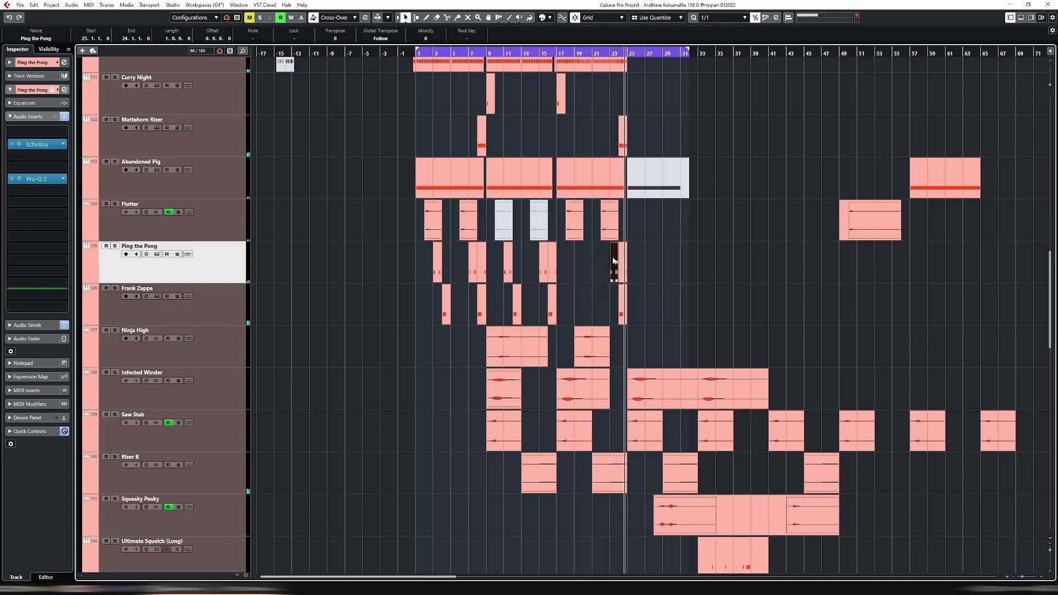
{"action": "double_click", "coordinate": [614, 261]}
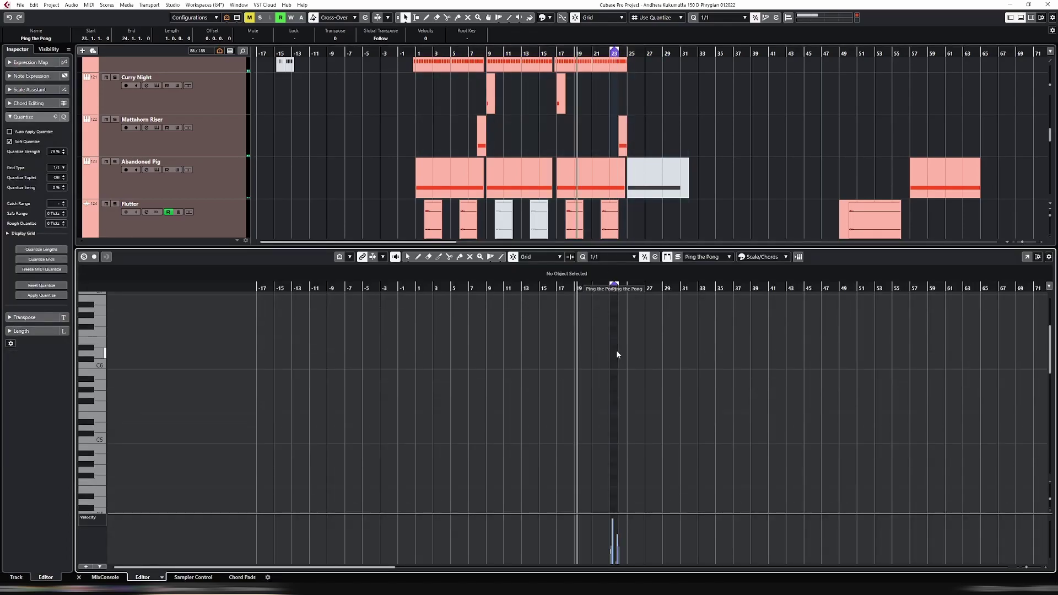
{"action": "key", "text": "h"}
{"action": "key", "text": "h"}
{"action": "key", "text": "h"}
{"action": "key", "text": "h"}
{"action": "key", "text": "h"}
{"action": "key", "text": "h"}
{"action": "key", "text": "h"}
{"action": "key", "text": "h"}
{"action": "scroll", "coordinate": [657, 361], "scroll_direction": "down", "scroll_amount": 8}
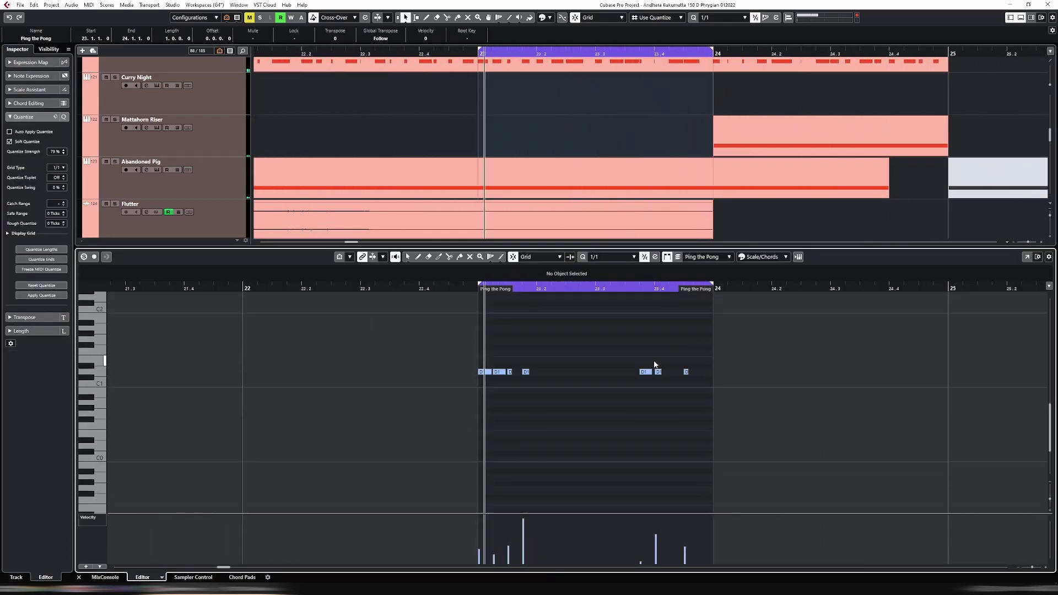
{"action": "scroll", "coordinate": [706, 408], "scroll_direction": "up", "scroll_amount": 3}
{"action": "key", "text": "ctrl+a"}
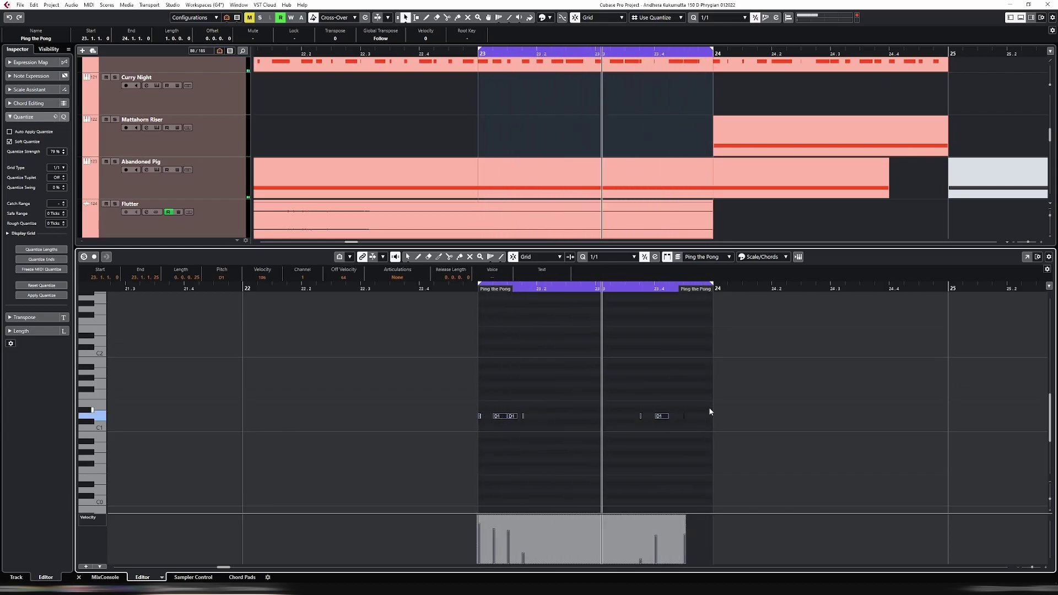
{"action": "key", "text": "alt+2"}
With a 1/16 grid, paste a copy of the short D1 note and move it to 23.2.4.
{"action": "left_click_drag", "start_coordinate": [521, 398], "coordinate": [528, 428]}
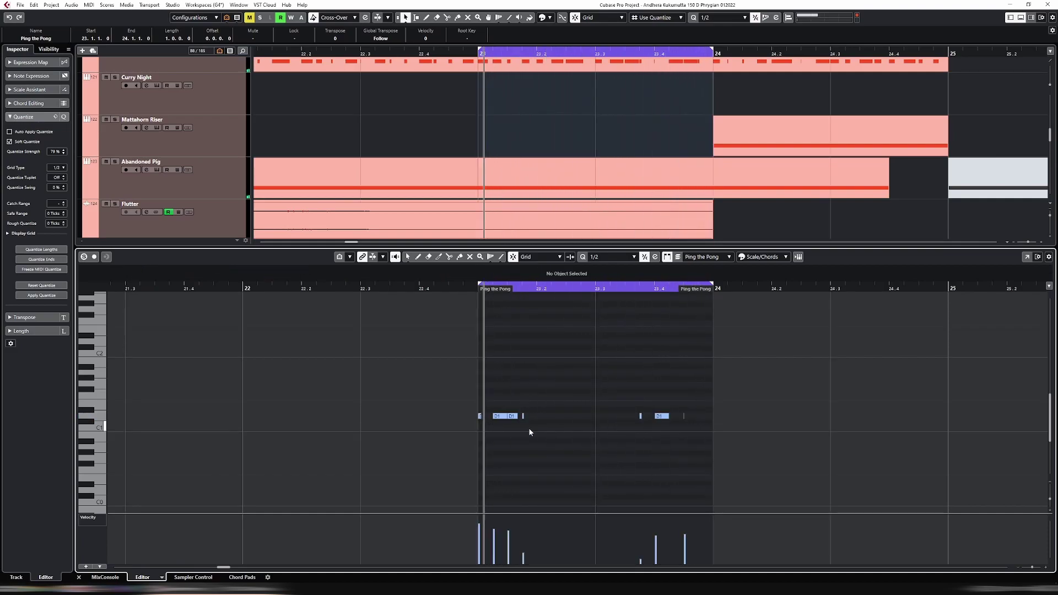
{"action": "key", "text": "h"}
{"action": "key", "text": "h"}
{"action": "key", "text": "alt+5"}
{"action": "key", "text": "ctrl+v"}
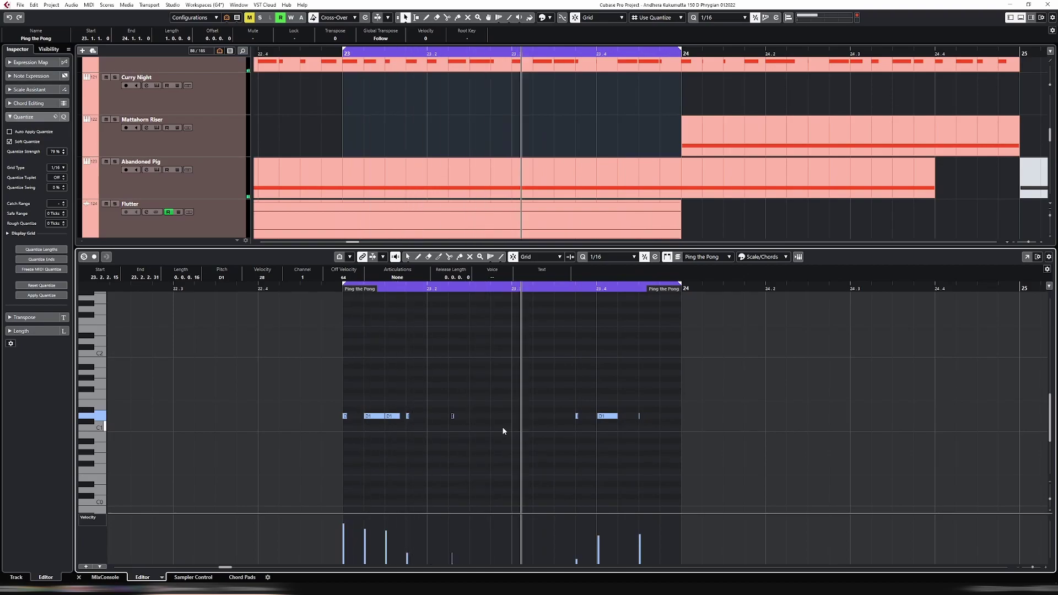
{"action": "left_click_drag", "start_coordinate": [472, 416], "coordinate": [488, 419]}
{"action": "left_click", "coordinate": [514, 421]}
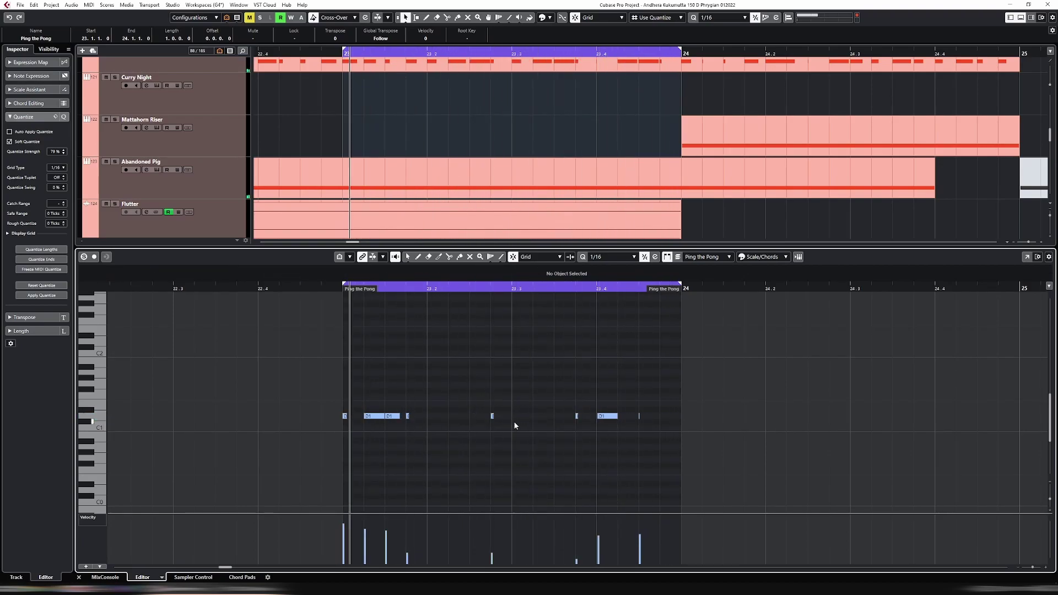
Nudge the new D1 note to 23.2.3, lengthen it to 0.0.0.113, and close the editor.
{"action": "key", "text": "h"}
{"action": "left_click_drag", "start_coordinate": [641, 398], "coordinate": [716, 448]}
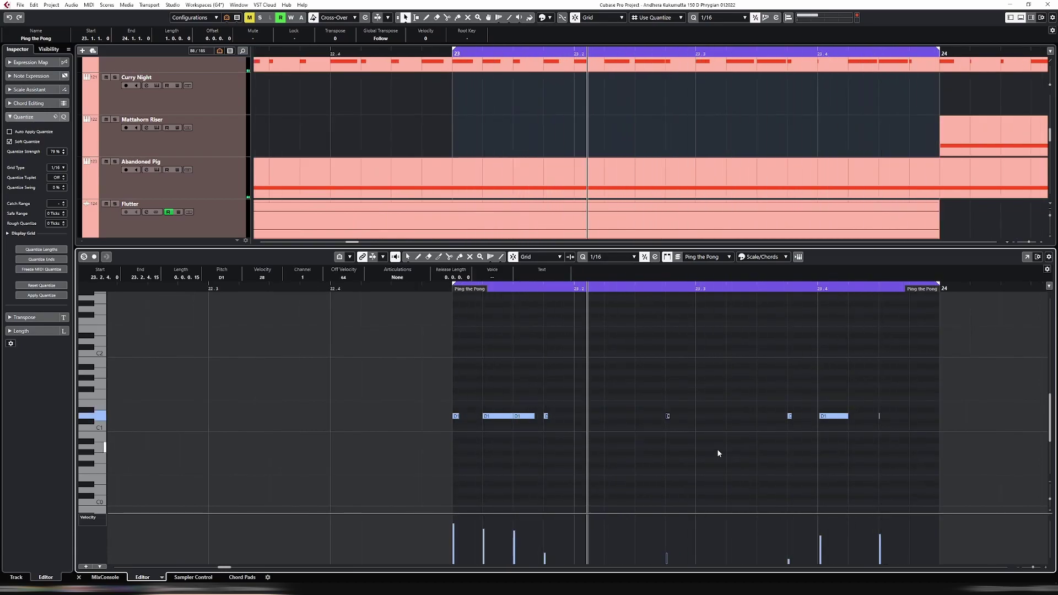
{"action": "key", "text": "ctrl+Left"}
{"action": "key", "text": "ctrl+z"}
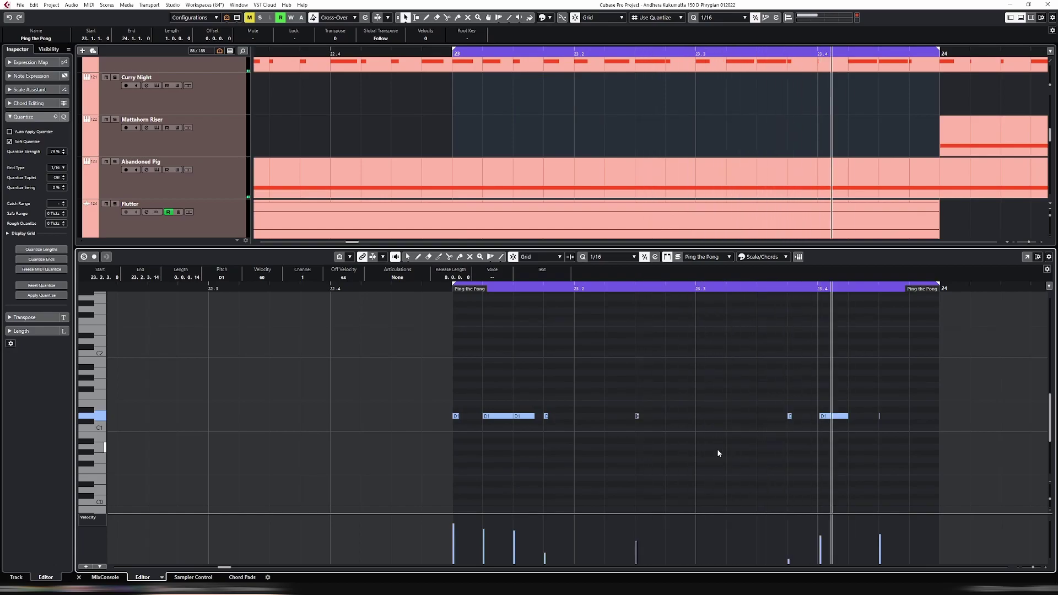
{"action": "key", "text": "ctrl+z"}
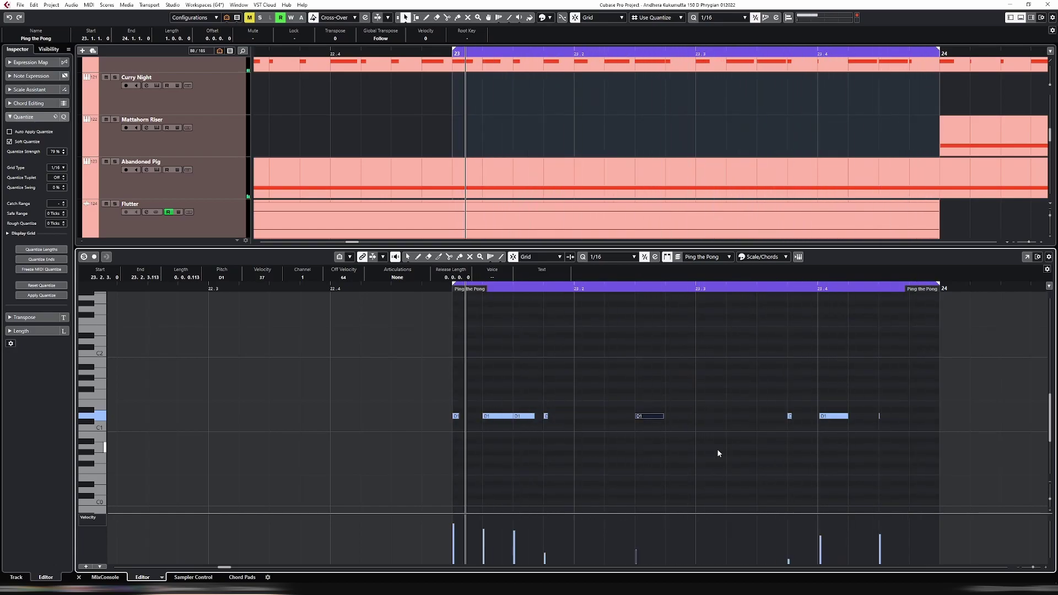
{"action": "key", "text": "ctrl+e"}
{"action": "key", "text": "g"}
{"action": "key", "text": "g"}
{"action": "key", "text": "g"}
{"action": "key", "text": "g"}
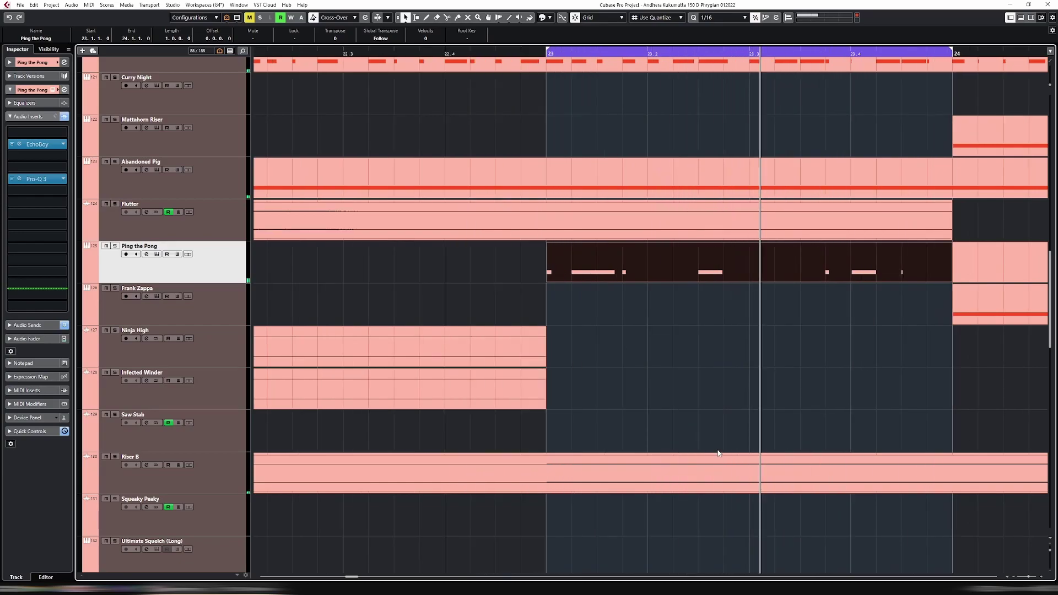
{"action": "key", "text": "g"}
{"action": "key", "text": "g"}
{"action": "key", "text": "g"}
{"action": "key", "text": "g"}
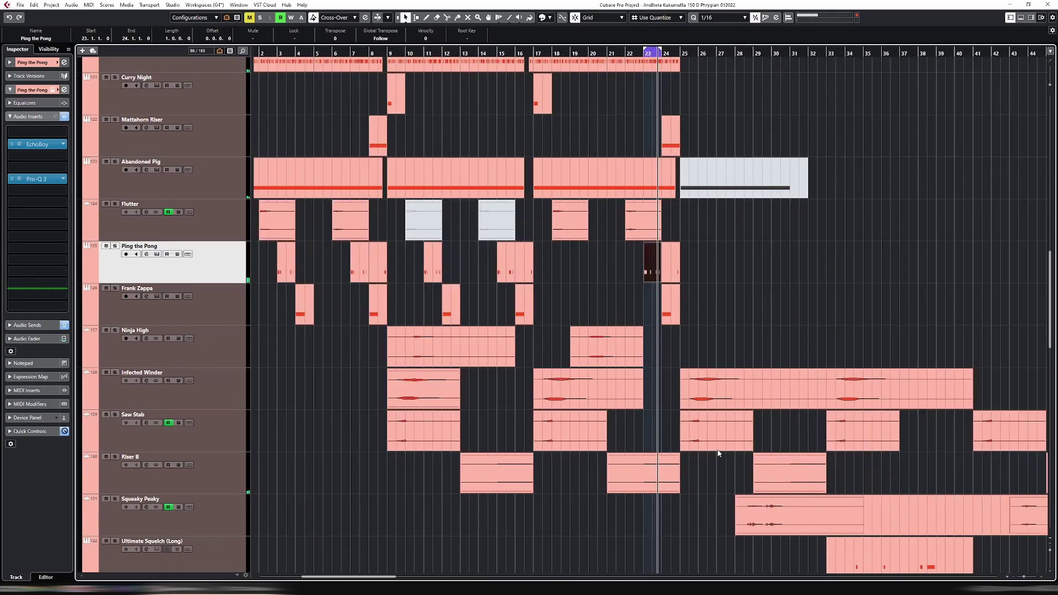
Loop the bar-24 Ping the Pong part, then zoom out and marquee-select the intro parts.
{"action": "left_click", "coordinate": [668, 268]}
{"action": "key", "text": "p"}
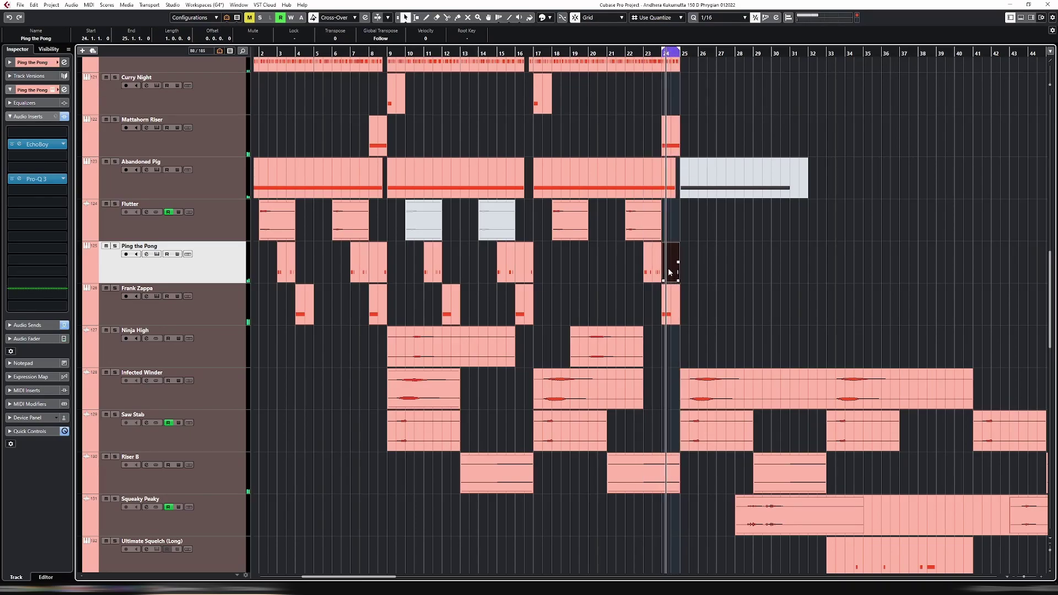
{"action": "key", "text": "g"}
{"action": "key", "text": "g"}
{"action": "key", "text": "g"}
{"action": "key", "text": "g"}
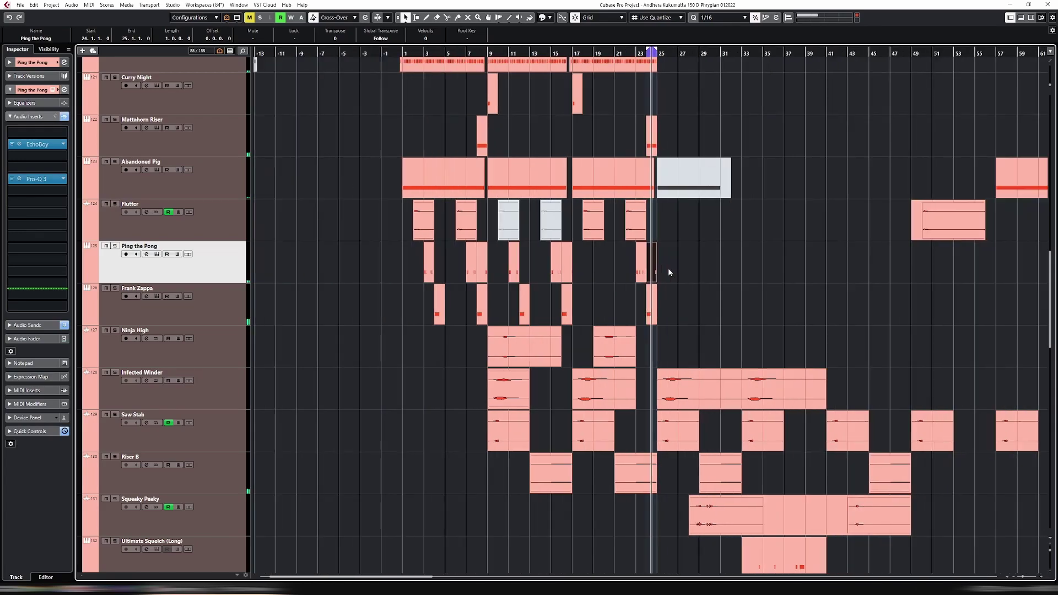
{"action": "left_click_drag", "start_coordinate": [676, 307], "coordinate": [438, 171]}
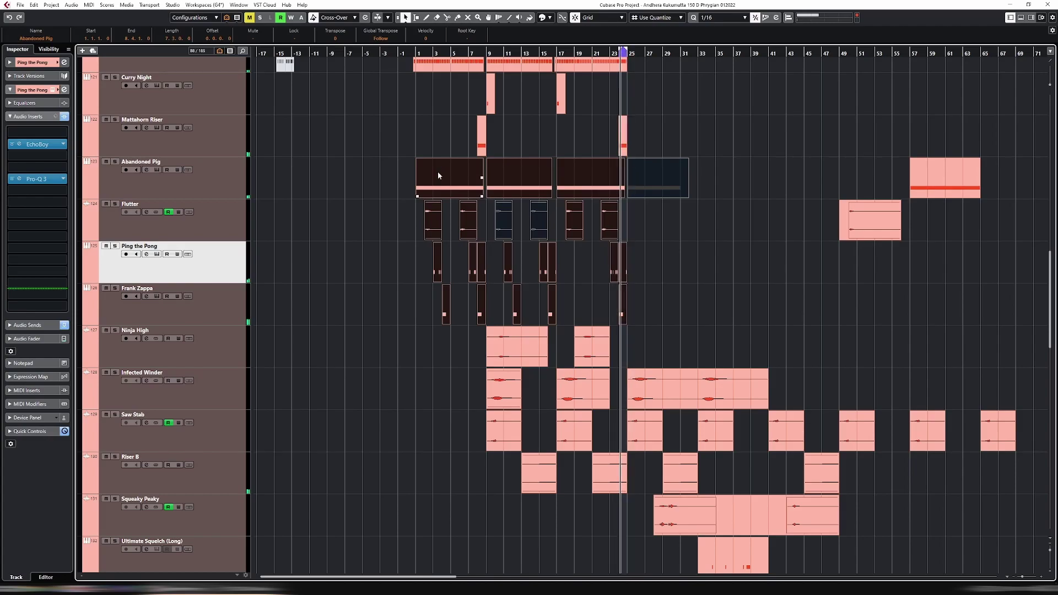
Loop bars 1–31 over the selected intro parts and open Frank Zappa's Pro-Q 3 insert.
{"action": "key", "text": "shift+g"}
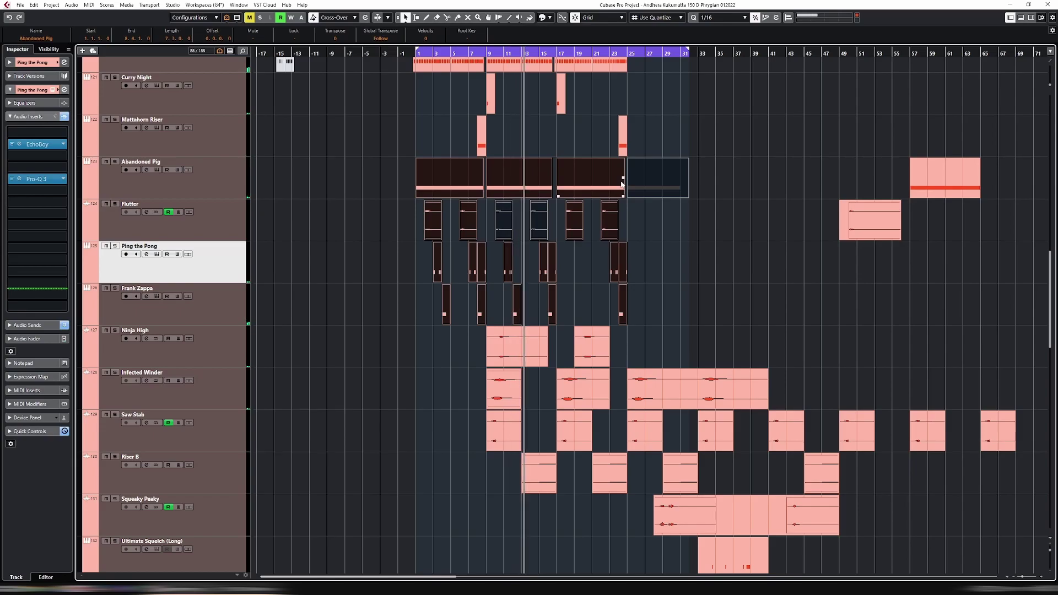
{"action": "left_click", "coordinate": [208, 305]}
{"action": "left_click", "coordinate": [23, 180]}
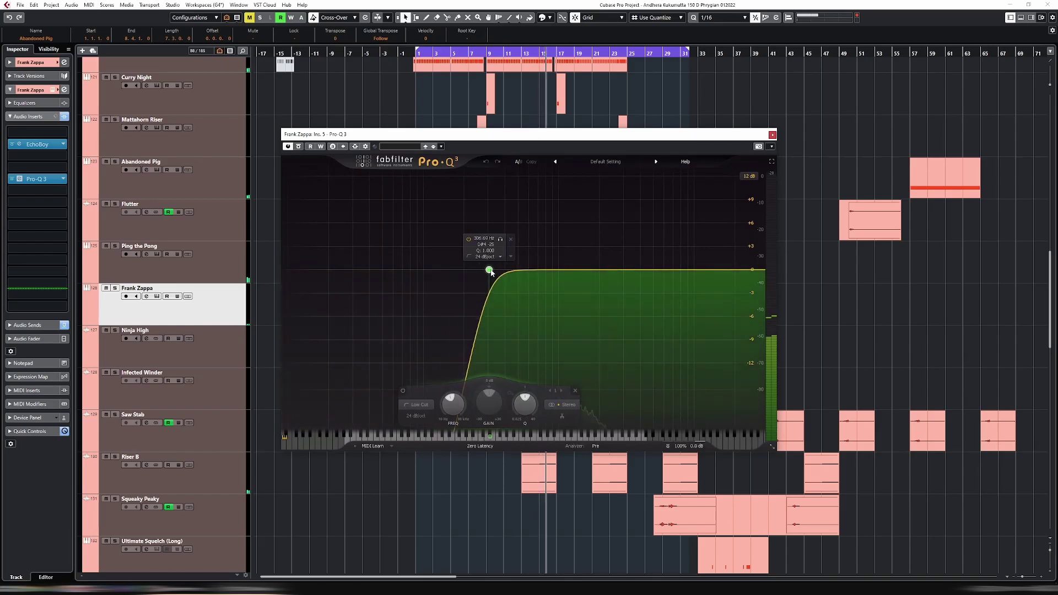
Close Pro-Q 3 and lower the Frank Zappa track volume to -15.0 in the Inspector.
{"action": "left_click", "coordinate": [772, 134]}
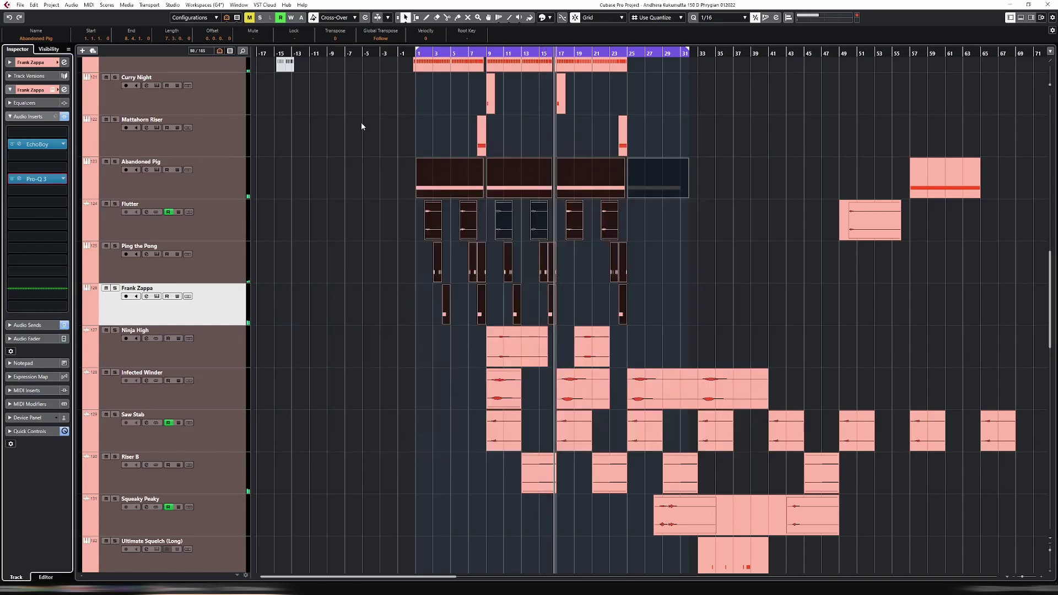
{"action": "left_click", "coordinate": [9, 63]}
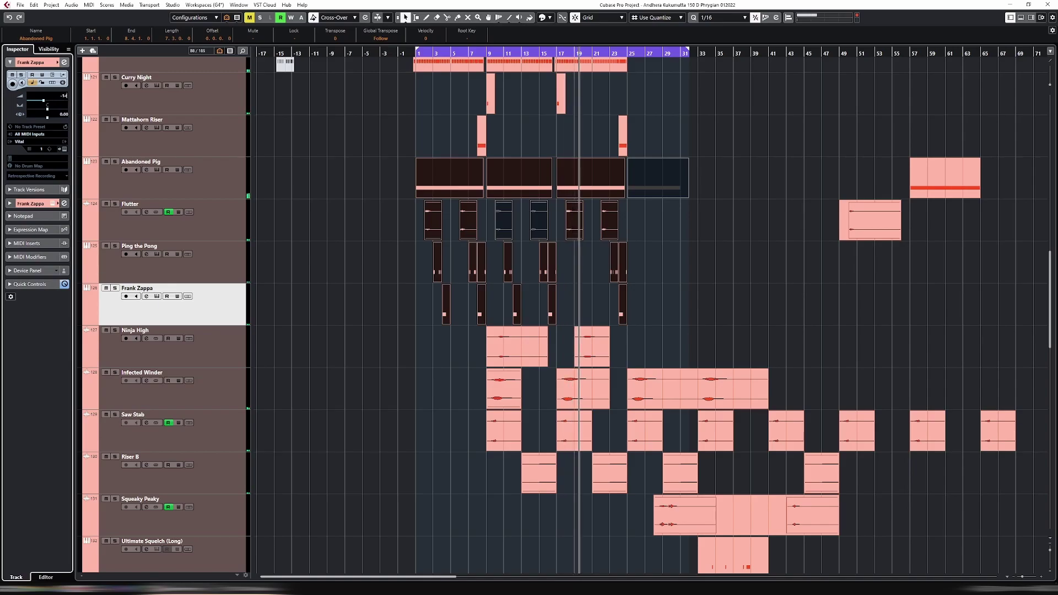
{"action": "scroll", "coordinate": [64, 97], "scroll_direction": "down", "scroll_amount": 4}
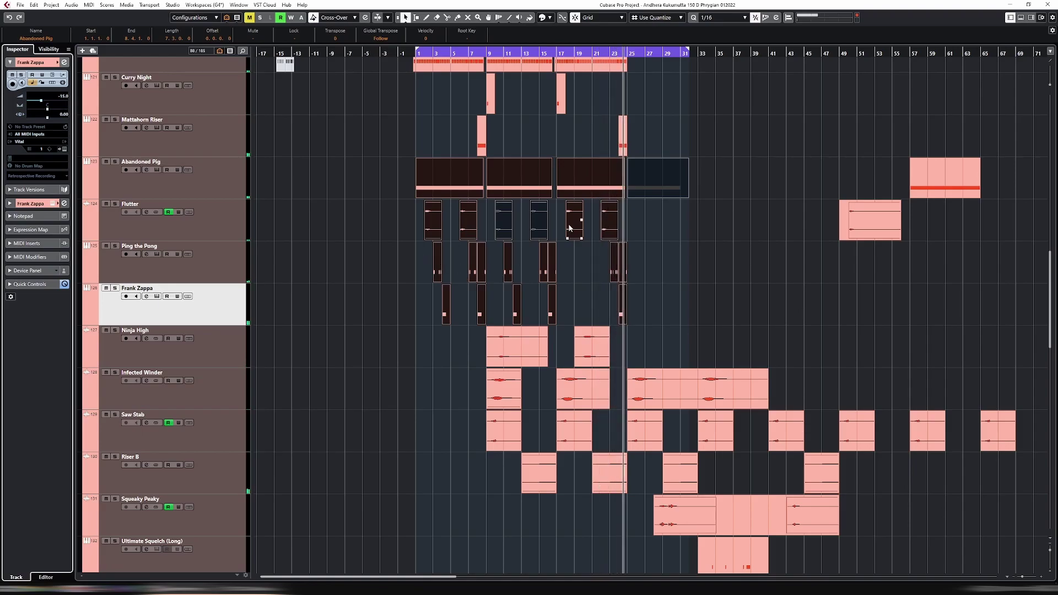
Select the Mattahorn Riser track and expand the Leads folder.
{"action": "left_click", "coordinate": [213, 139]}
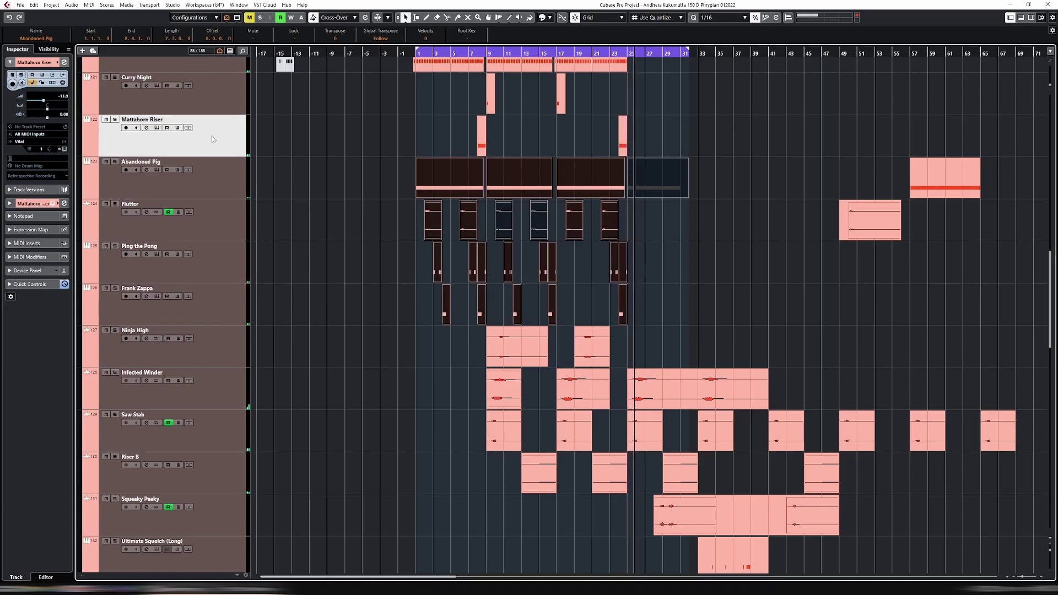
{"action": "key", "text": "g"}
{"action": "key", "text": "g"}
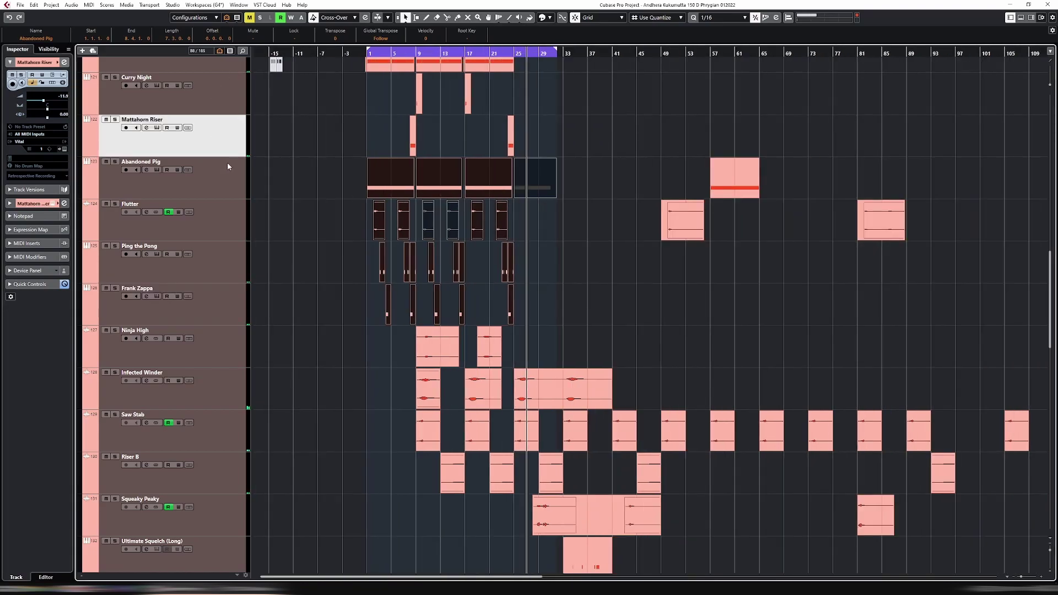
{"action": "scroll", "coordinate": [429, 217], "scroll_direction": "up", "scroll_amount": 10}
{"action": "scroll", "coordinate": [474, 214], "scroll_direction": "down", "scroll_amount": 6}
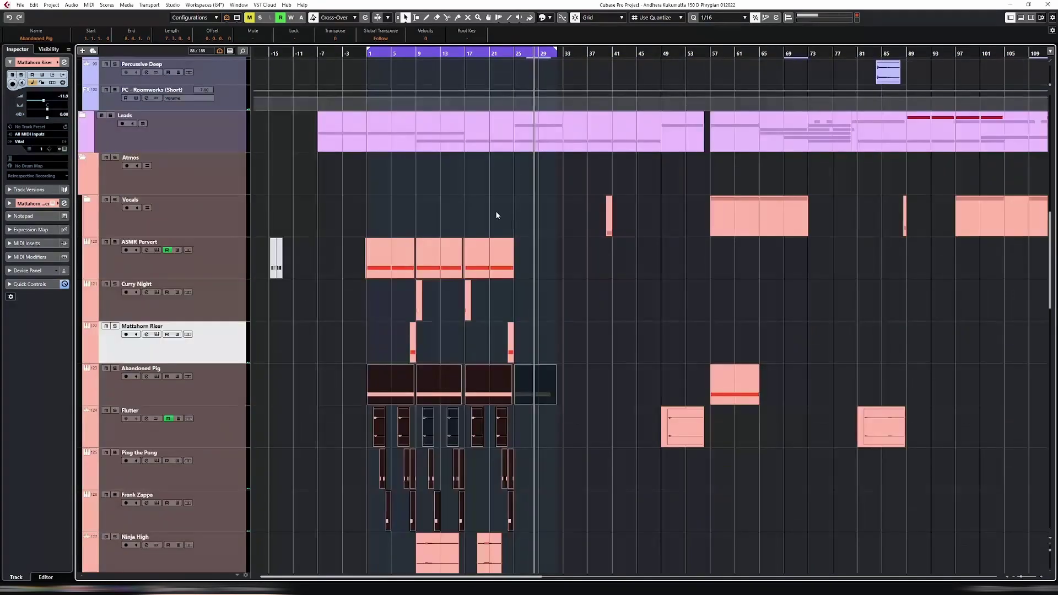
{"action": "scroll", "coordinate": [512, 214], "scroll_direction": "down", "scroll_amount": 5}
{"action": "scroll", "coordinate": [512, 214], "scroll_direction": "up", "scroll_amount": 15}
{"action": "scroll", "coordinate": [463, 273], "scroll_direction": "down", "scroll_amount": 5}
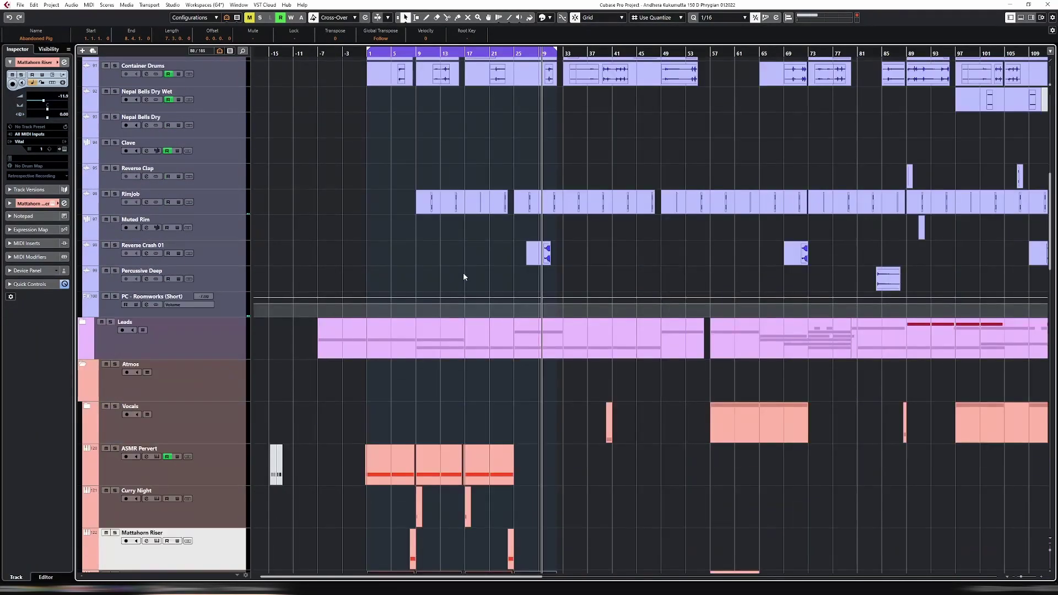
{"action": "left_click", "coordinate": [83, 321]}
{"action": "scroll", "coordinate": [571, 321], "scroll_direction": "down", "scroll_amount": 5}
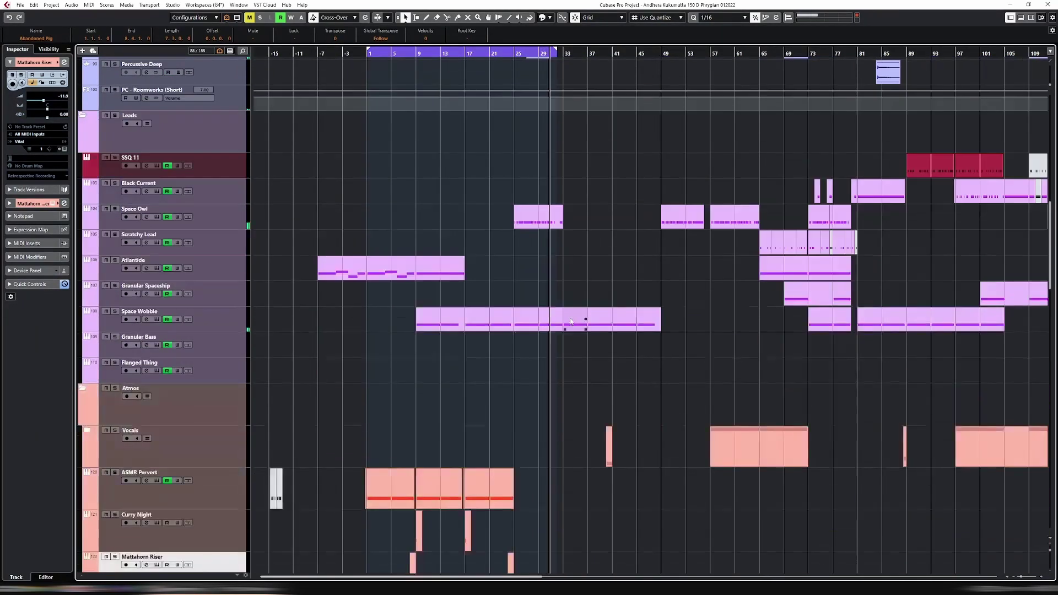
{"action": "scroll", "coordinate": [571, 319], "scroll_direction": "down", "scroll_amount": 5}
{"action": "scroll", "coordinate": [587, 316], "scroll_direction": "up", "scroll_amount": 15}
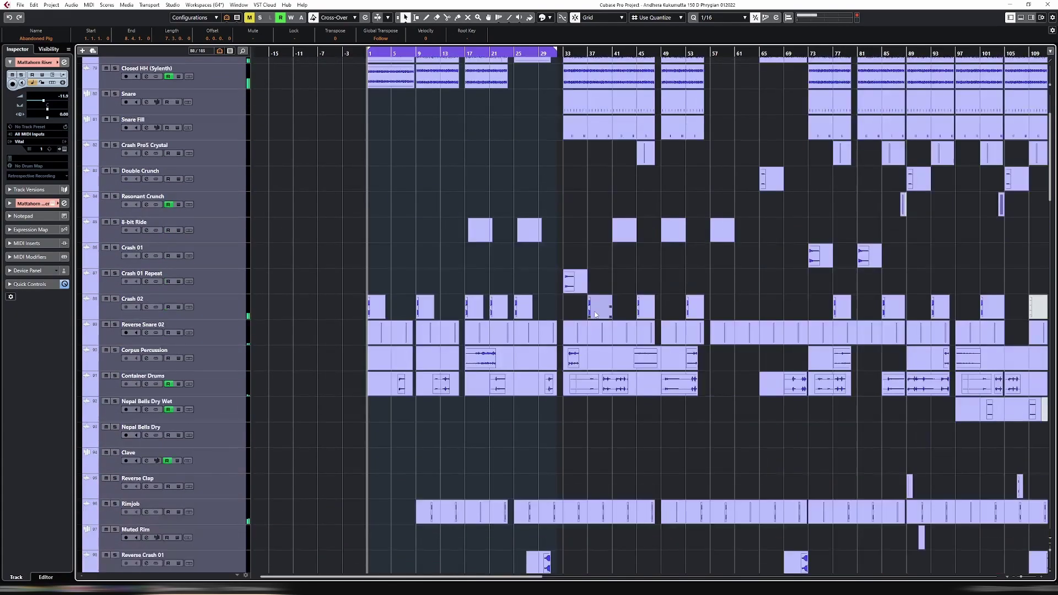
{"action": "scroll", "coordinate": [595, 314], "scroll_direction": "up", "scroll_amount": 3}
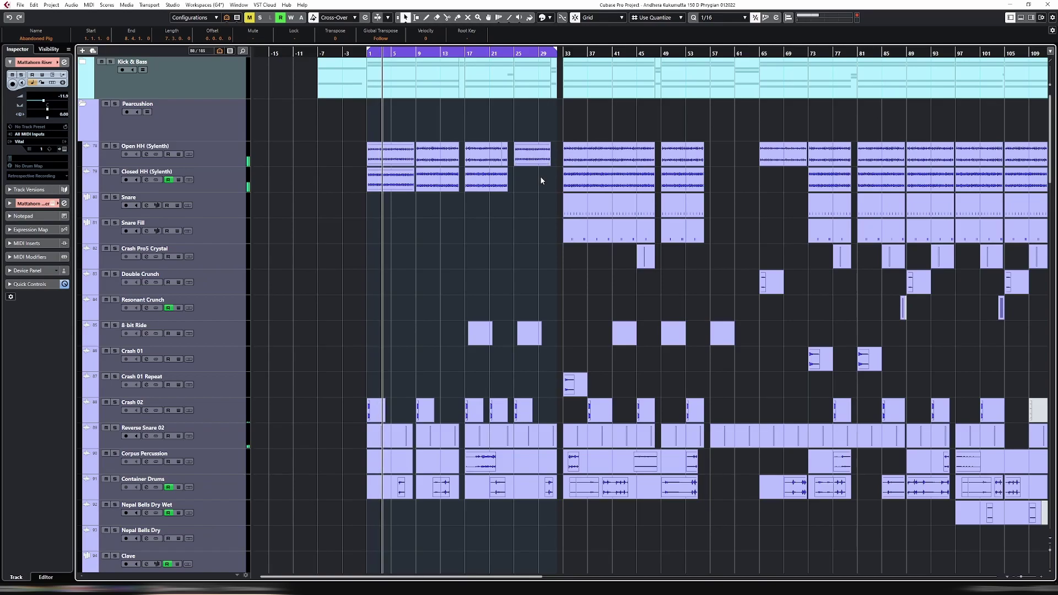
Copy the Closed HH (Sylenth) part from bar 17 to bar 25.
{"action": "left_click", "coordinate": [524, 92]}
{"action": "left_click", "coordinate": [576, 226]}
{"action": "scroll", "coordinate": [574, 225], "scroll_direction": "down", "scroll_amount": 5}
{"action": "scroll", "coordinate": [574, 225], "scroll_direction": "up", "scroll_amount": 5}
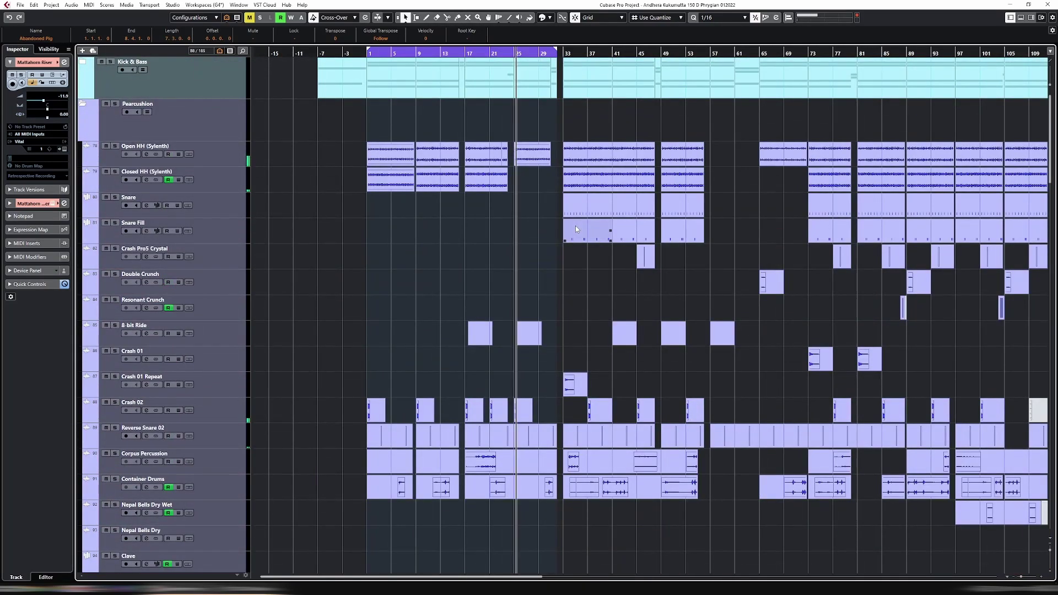
{"action": "left_click", "coordinate": [487, 183]}
{"action": "left_click_drag", "start_coordinate": [486, 184], "coordinate": [521, 180]}
{"action": "left_click", "coordinate": [504, 54]}
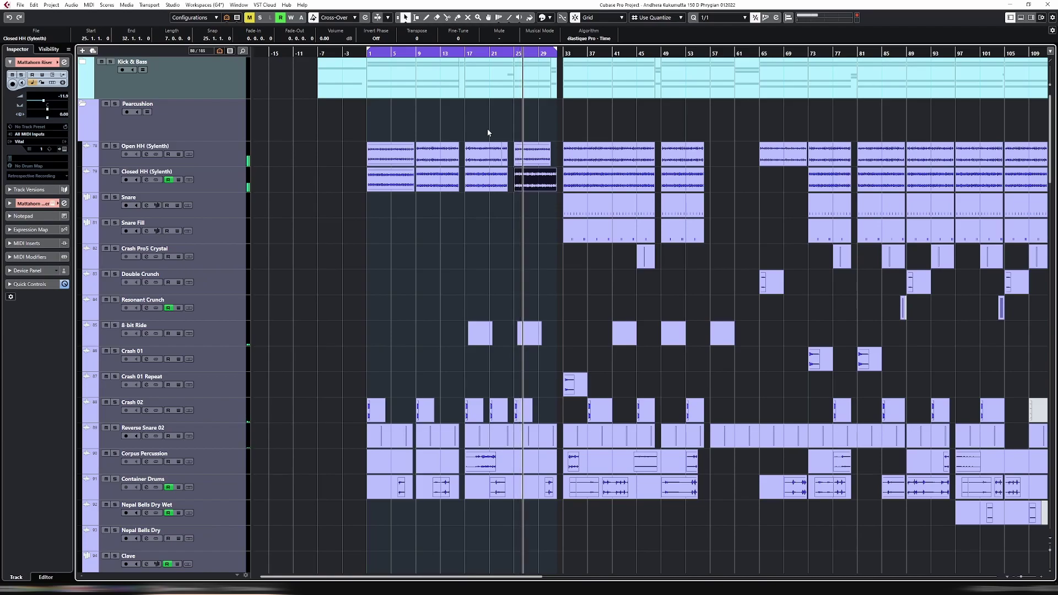
Shorten the bar-25 Closed HH event to end at bar 31 and convert it into a part.
{"action": "scroll", "coordinate": [557, 219], "scroll_direction": "down", "scroll_amount": 10}
{"action": "scroll", "coordinate": [559, 219], "scroll_direction": "up", "scroll_amount": 10}
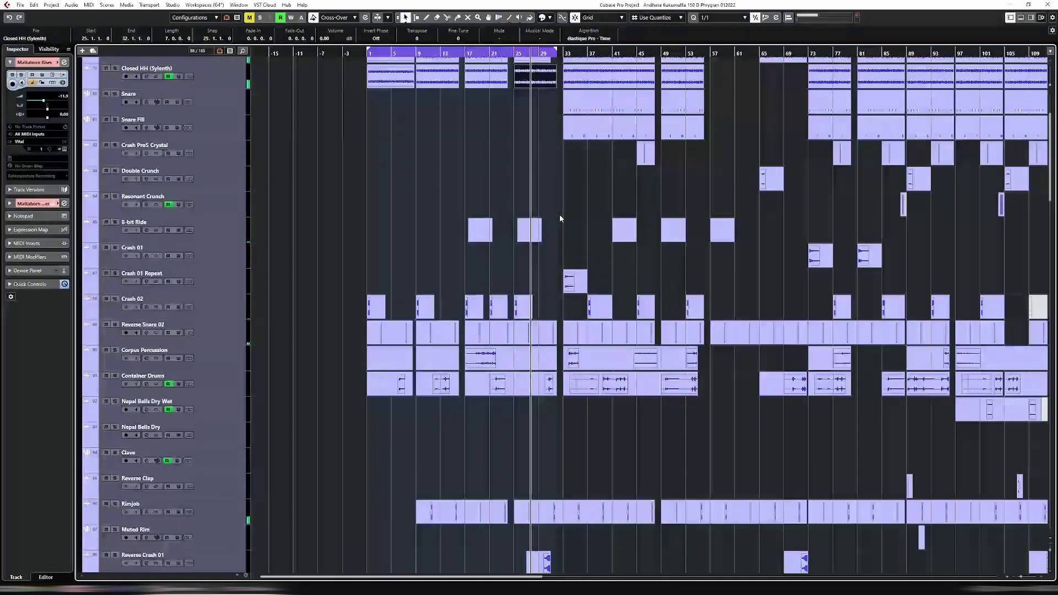
{"action": "left_click_drag", "start_coordinate": [554, 190], "coordinate": [551, 189]}
{"action": "double_click", "coordinate": [544, 183]}
{"action": "key", "text": "Return"}
{"action": "right_click", "coordinate": [534, 181]}
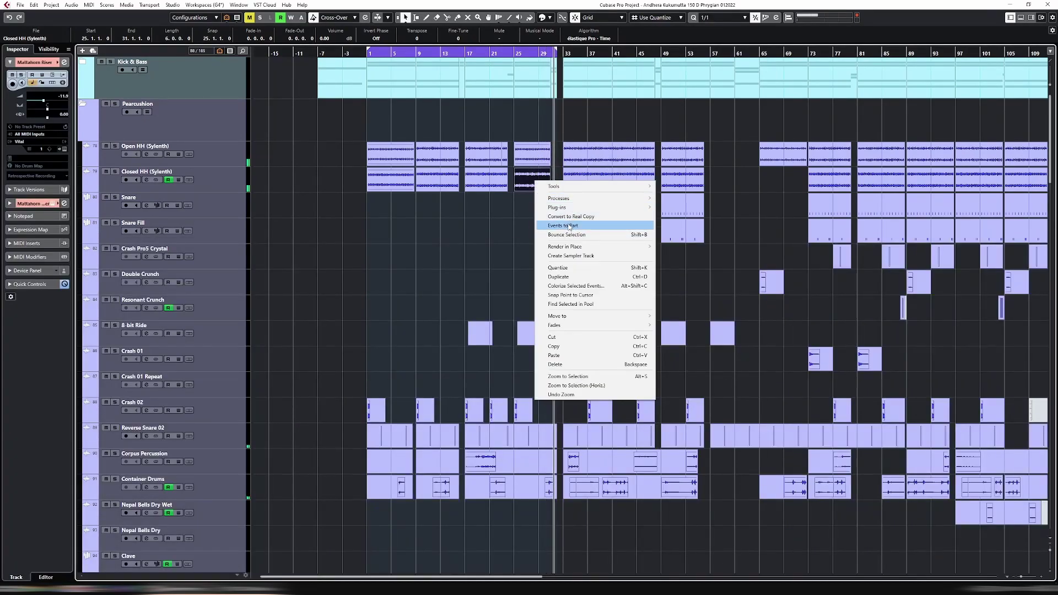
{"action": "left_click", "coordinate": [562, 225]}
Review the Closed HH and Open HH parts in the lower editor, then zoom out.
{"action": "key", "text": "Return"}
{"action": "left_click", "coordinate": [548, 336]}
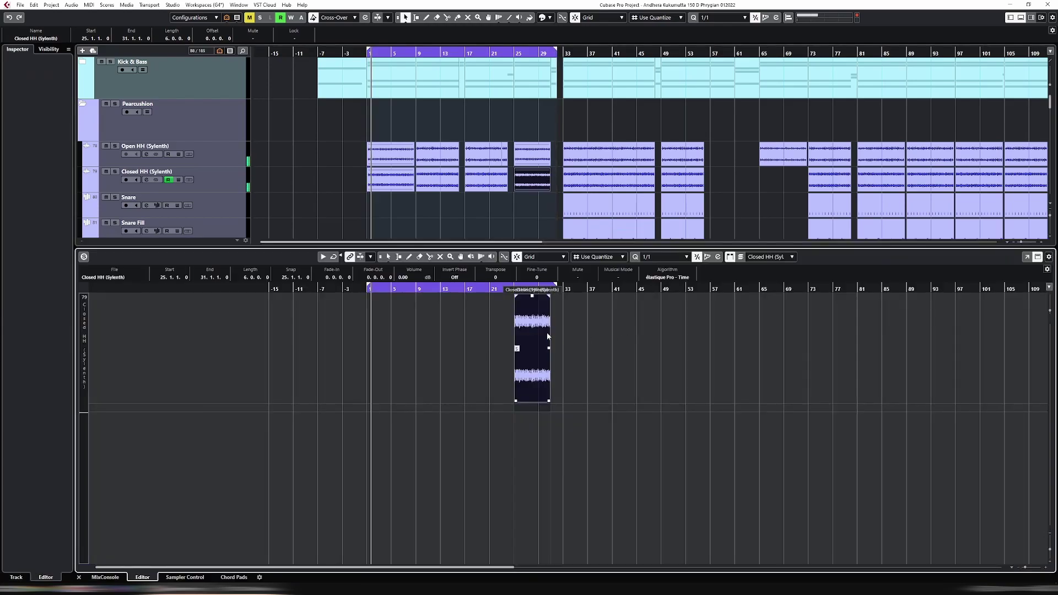
{"action": "key", "text": "alt+s"}
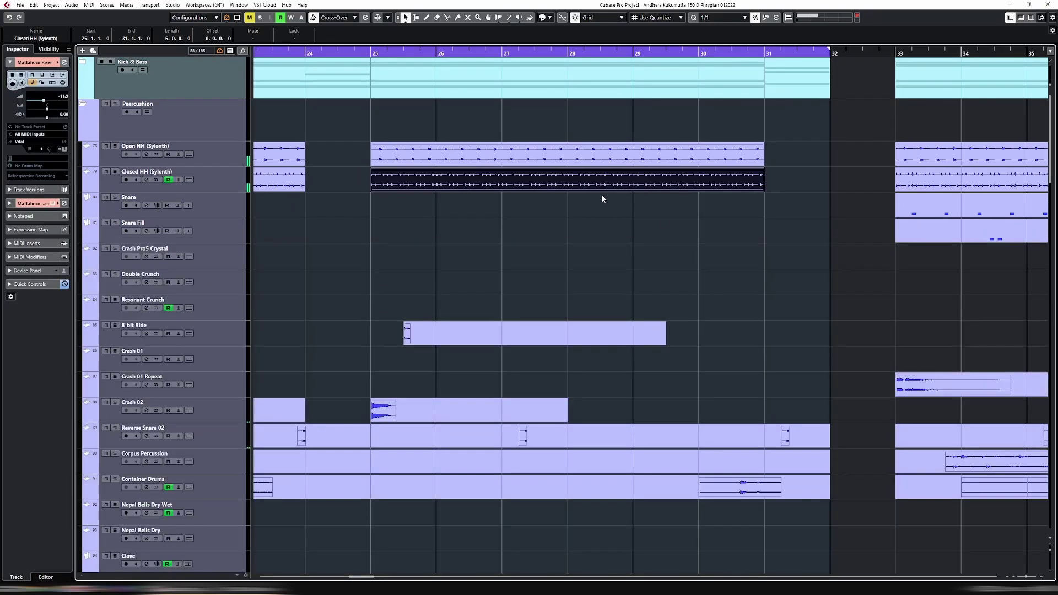
{"action": "left_click", "coordinate": [602, 154]}
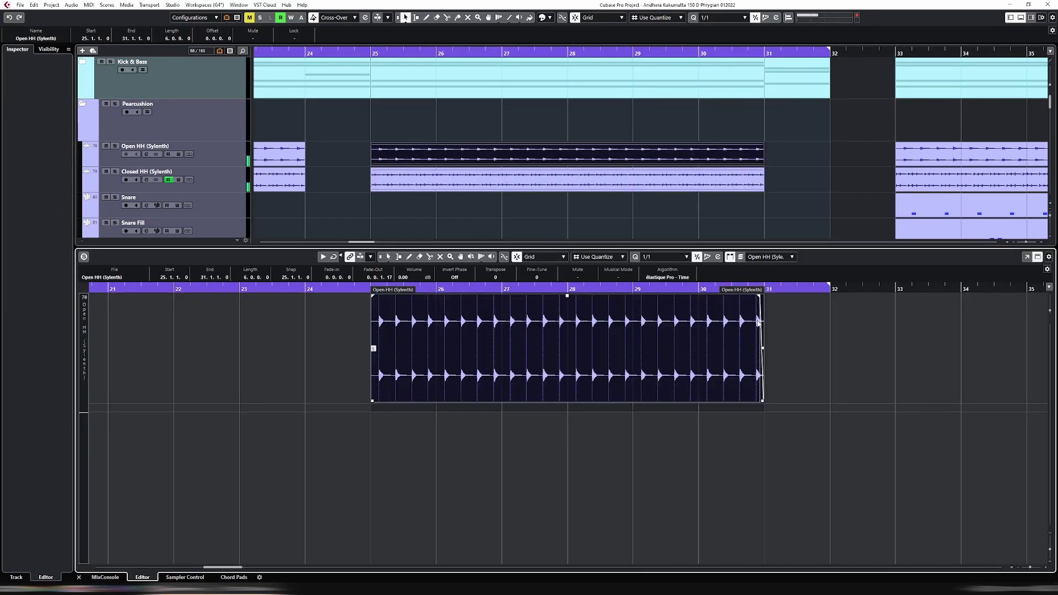
{"action": "key", "text": "Return"}
{"action": "key", "text": "g"}
{"action": "key", "text": "g"}
{"action": "key", "text": "g"}
{"action": "key", "text": "g"}
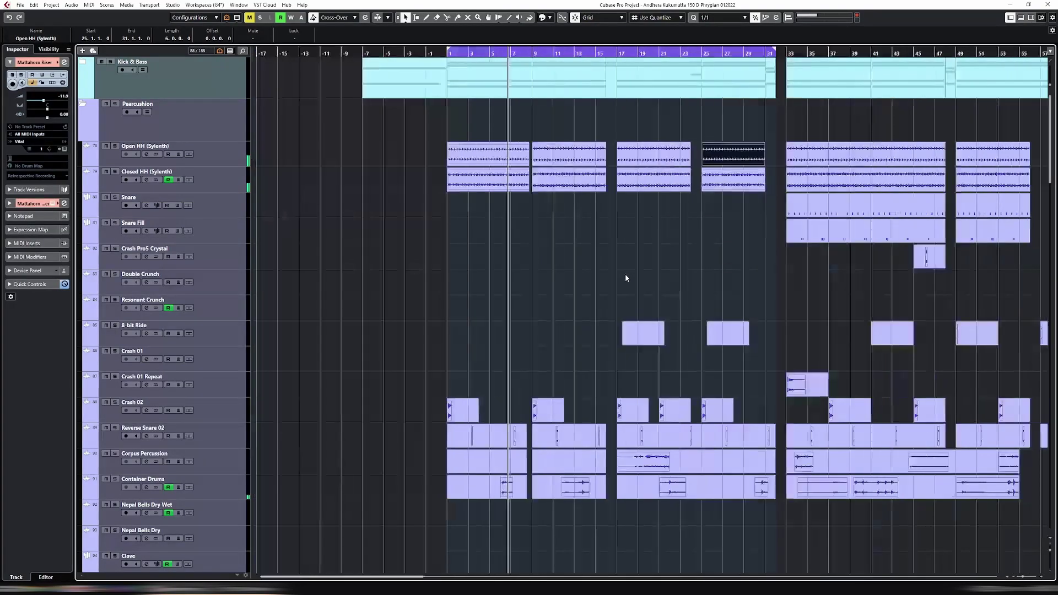
Paste a copy of the bar-33 Snare part onto the Snare track at bar 17.
{"action": "scroll", "coordinate": [724, 302], "scroll_direction": "down", "scroll_amount": 4}
{"action": "scroll", "coordinate": [724, 303], "scroll_direction": "up", "scroll_amount": 4}
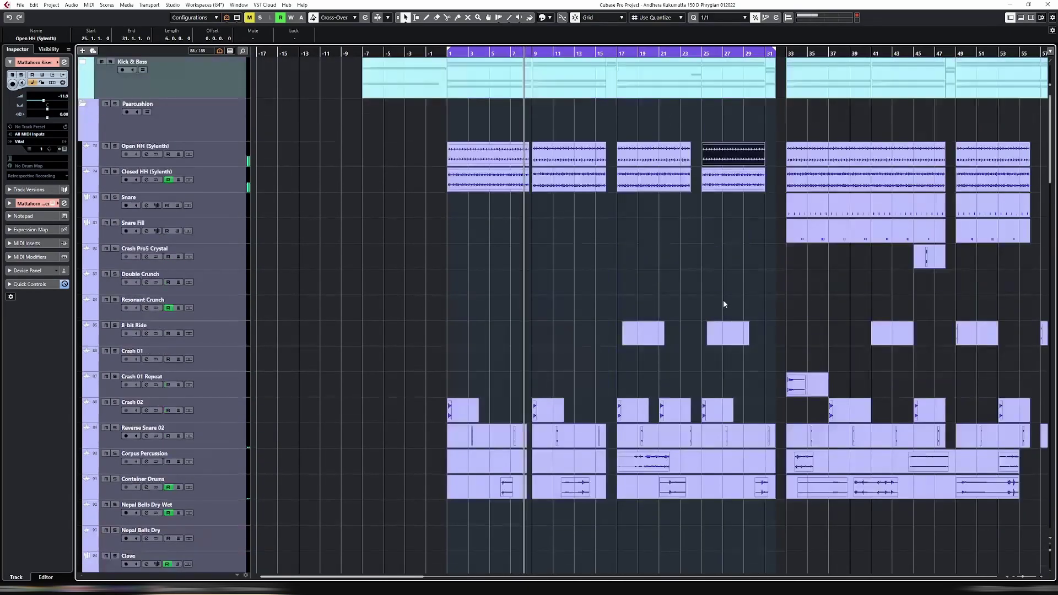
{"action": "left_click", "coordinate": [812, 205]}
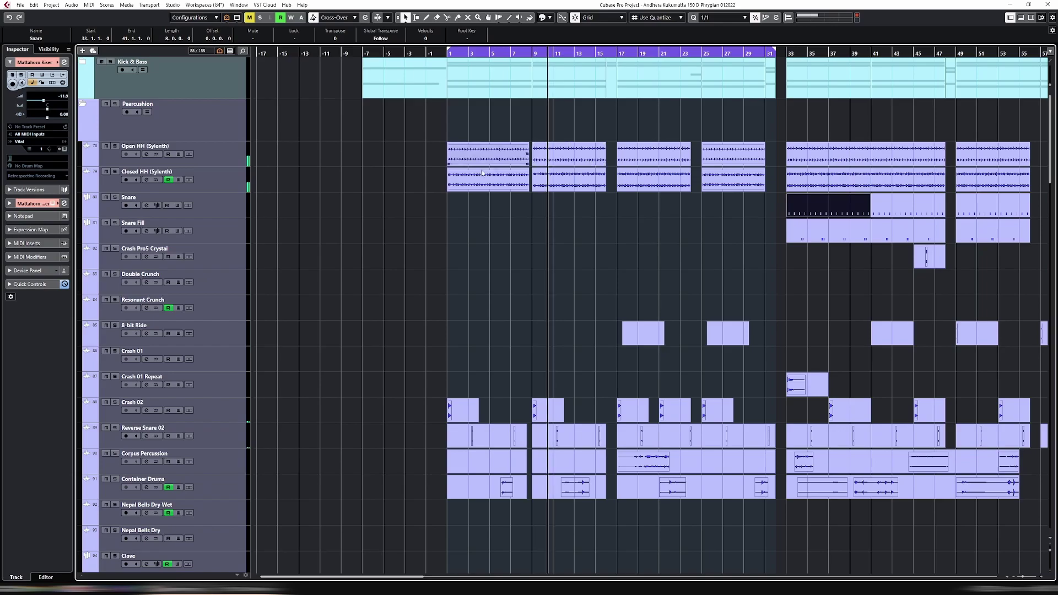
{"action": "left_click", "coordinate": [214, 212]}
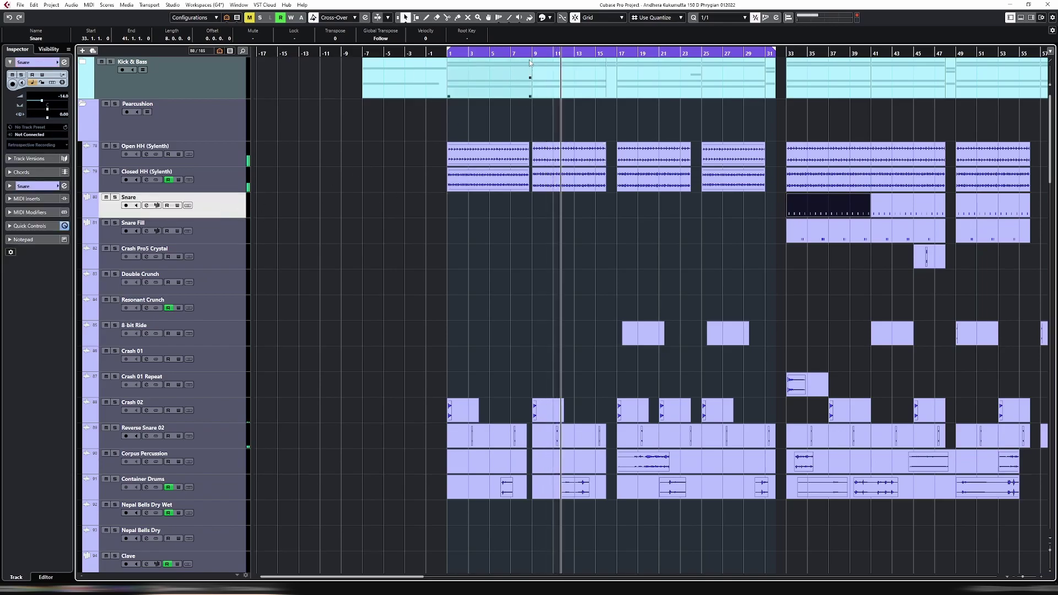
{"action": "left_click", "coordinate": [615, 53]}
{"action": "key", "text": "ctrl+v"}
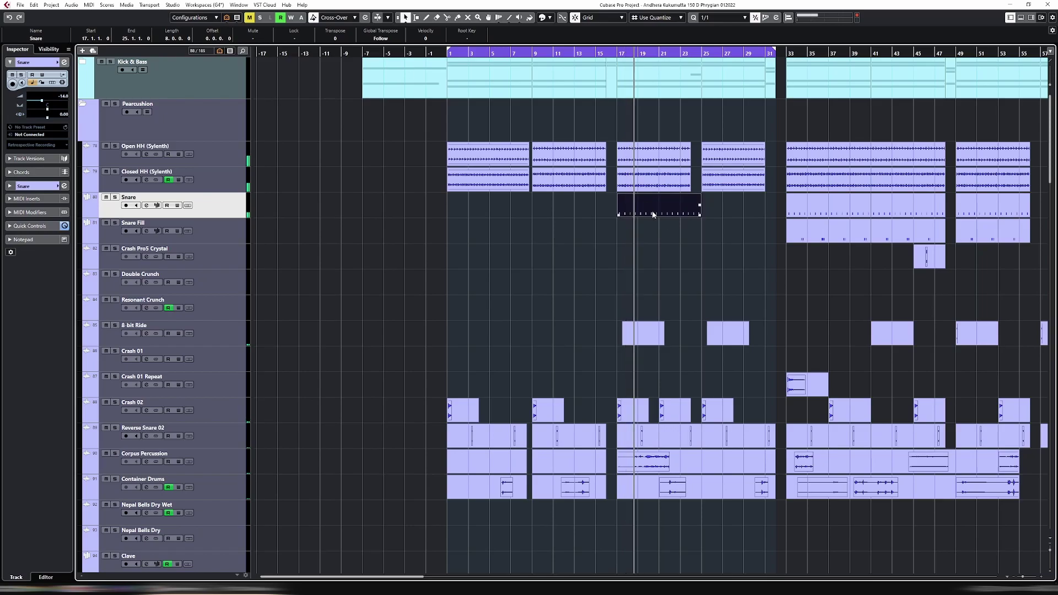
Play back from around bar 15 to check the pasted Snare, with track heights shrunk.
{"action": "scroll", "coordinate": [695, 213], "scroll_direction": "down", "scroll_amount": 8}
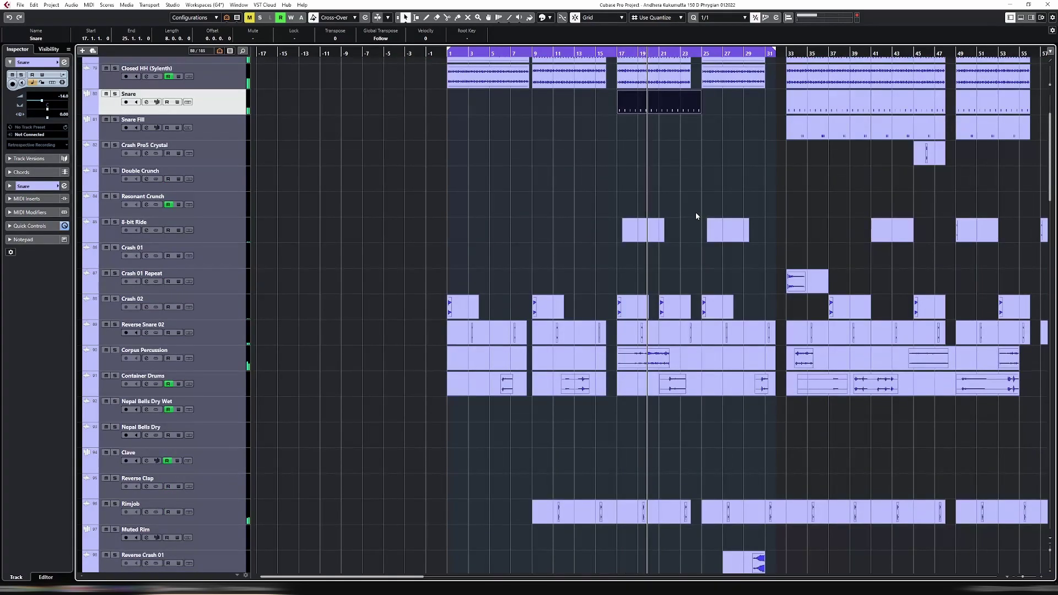
{"action": "left_click", "coordinate": [600, 53]}
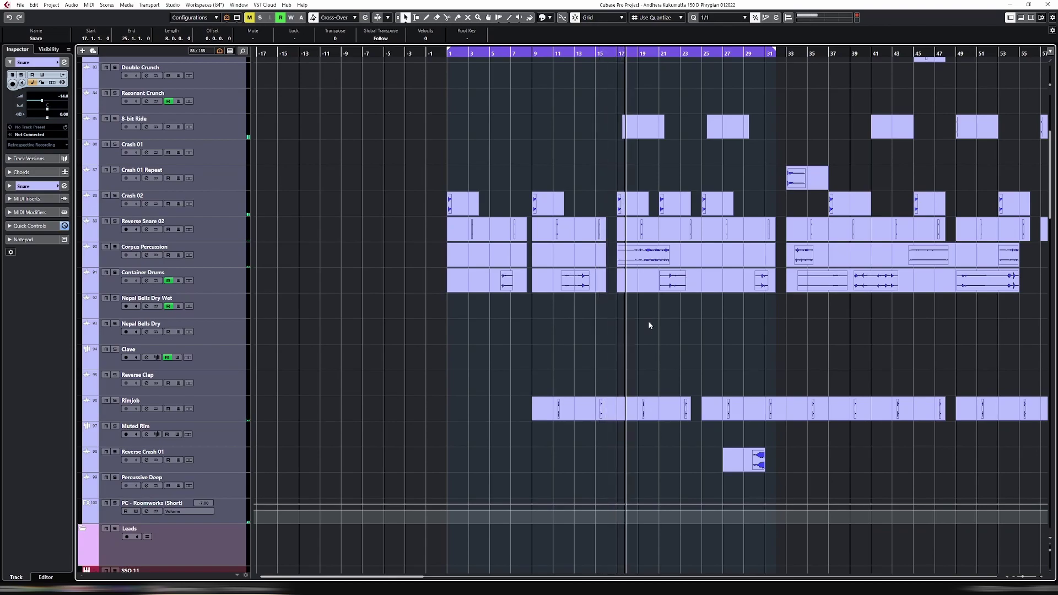
{"action": "key", "text": "shift+g"}
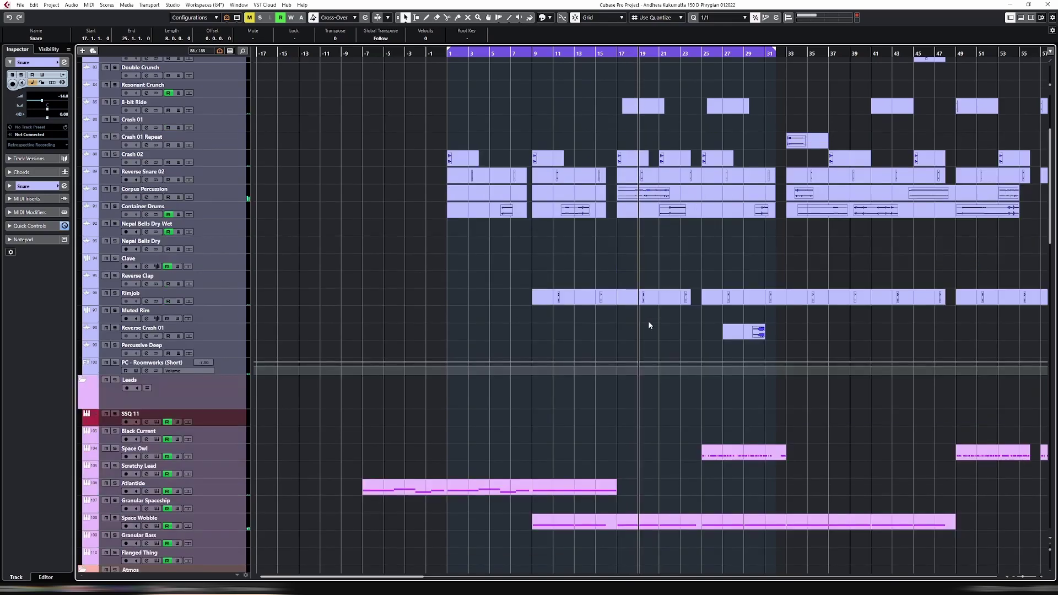
{"action": "scroll", "coordinate": [650, 323], "scroll_direction": "up", "scroll_amount": 3}
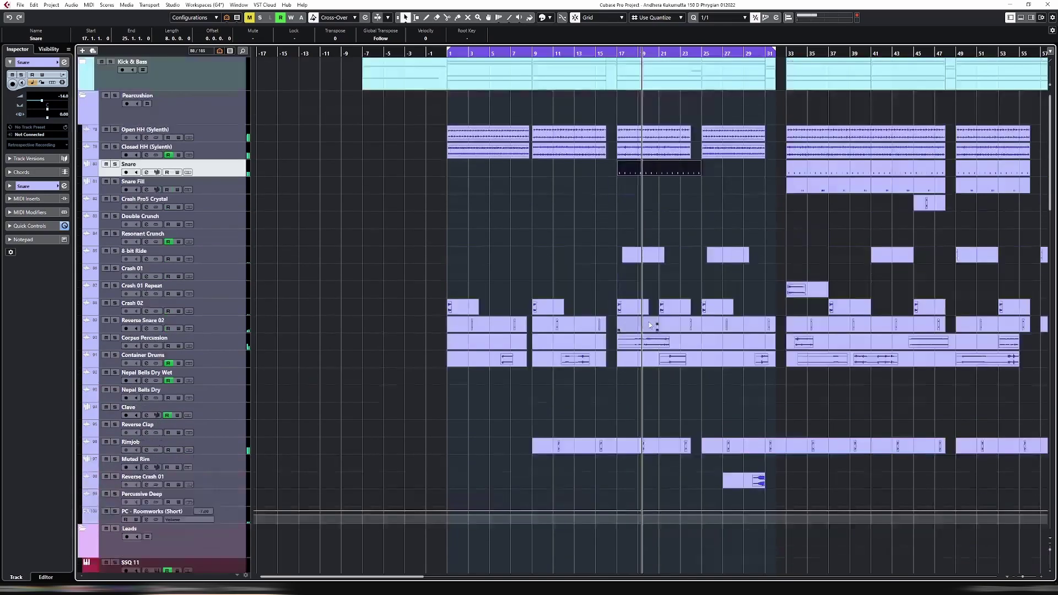
Set the Snare channel's pre-gain to -18 dB.
{"action": "left_click", "coordinate": [146, 172]}
{"action": "double_click", "coordinate": [540, 449]}
{"action": "type", "text": "-18"}
{"action": "key", "text": "Return"}
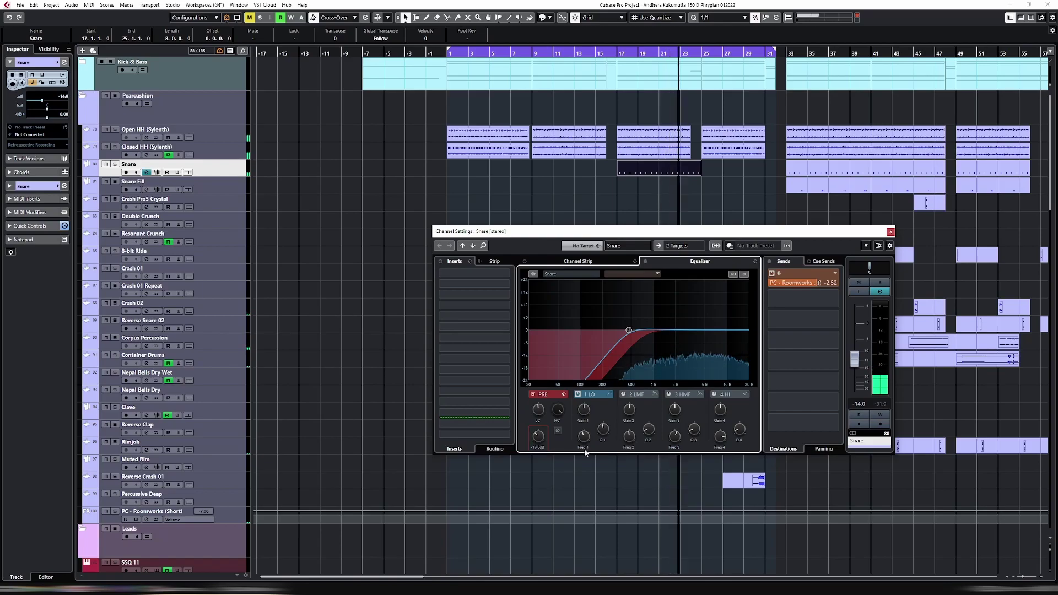
{"action": "left_click", "coordinate": [891, 232]}
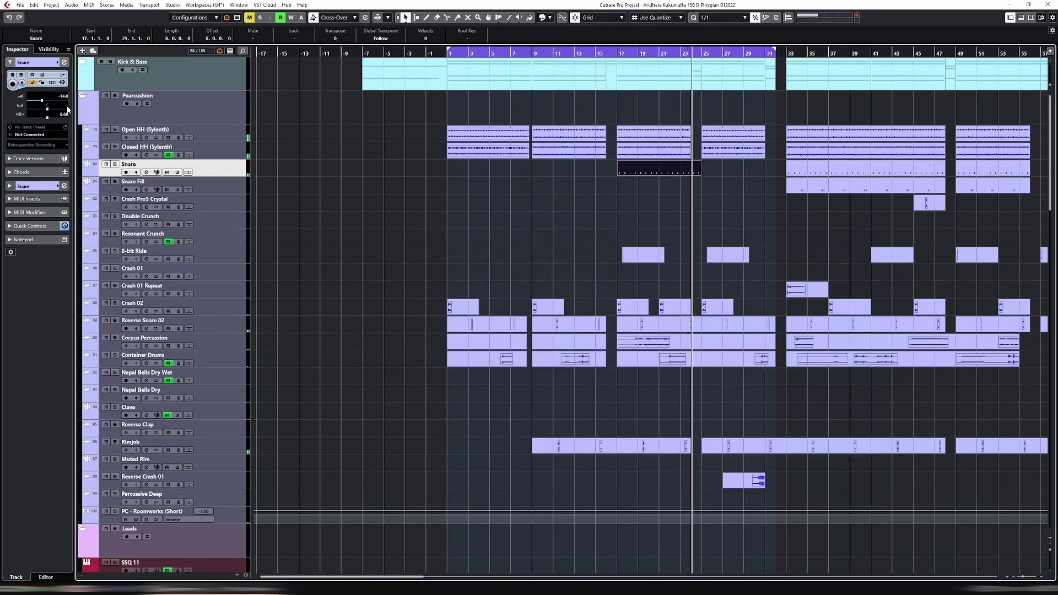
Trim the bar-17 Snare part to end at bar 24 and duplicate it with Ctrl+D.
{"action": "scroll", "coordinate": [67, 98], "scroll_direction": "up", "scroll_amount": 2}
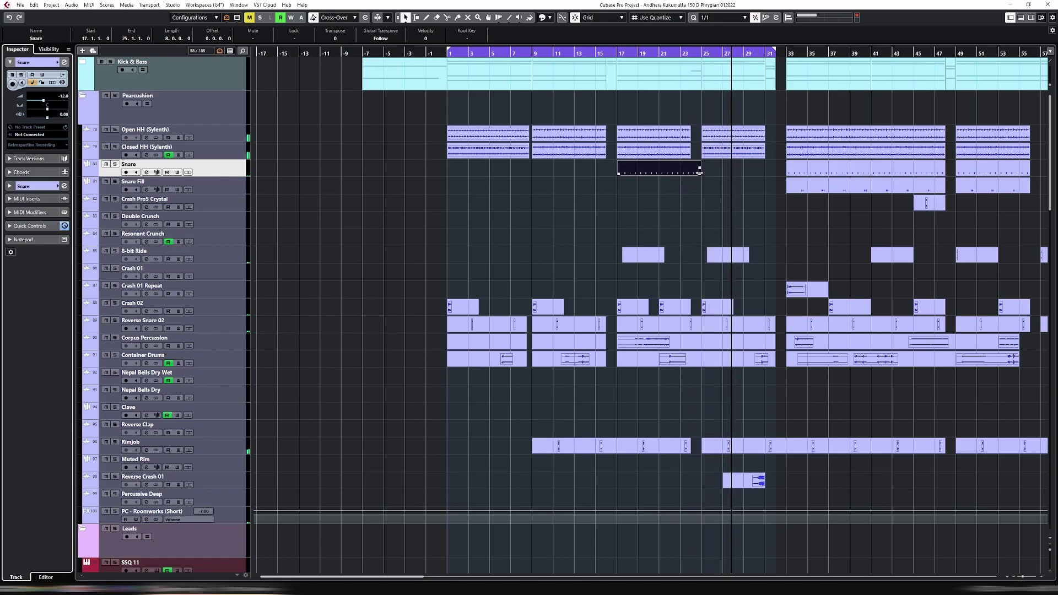
{"action": "mouse_move", "coordinate": [699, 173]}
{"action": "left_mouse_down"}
{"action": "mouse_move", "coordinate": [690, 172]}
{"action": "mouse_move", "coordinate": [716, 174]}
{"action": "left_mouse_up"}
{"action": "key", "text": "ctrl+d"}
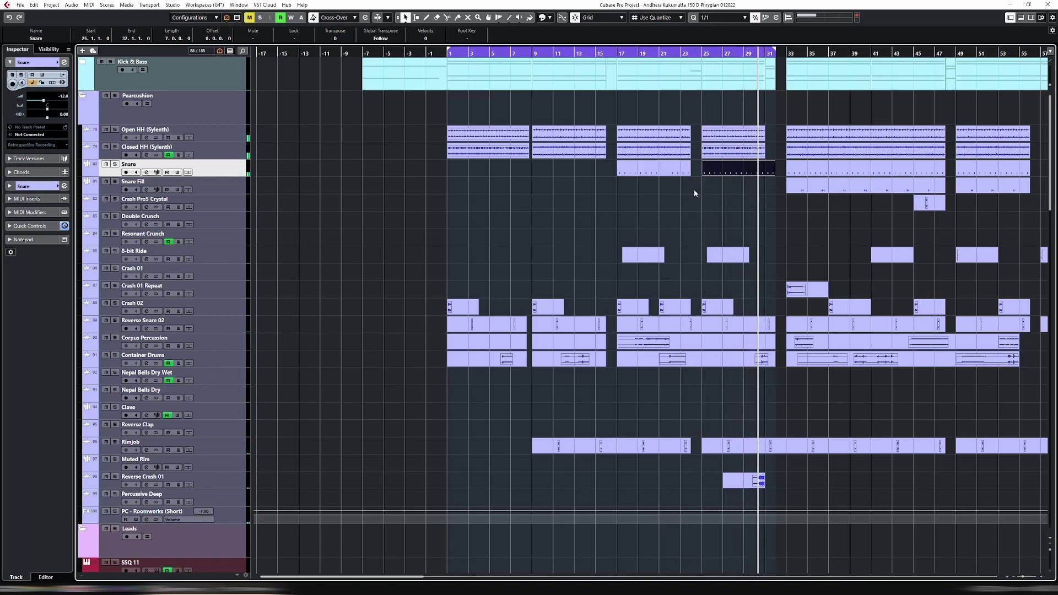
{"action": "key", "text": "g"}
{"action": "key", "text": "g"}
{"action": "key", "text": "g"}
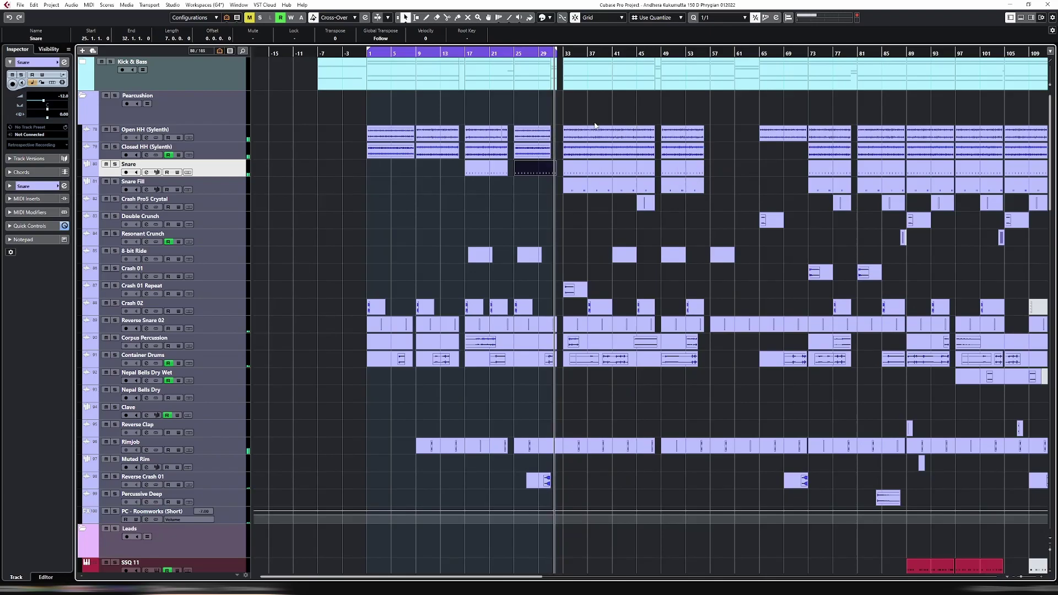
{"action": "key", "text": "h"}
{"action": "key", "text": "h"}
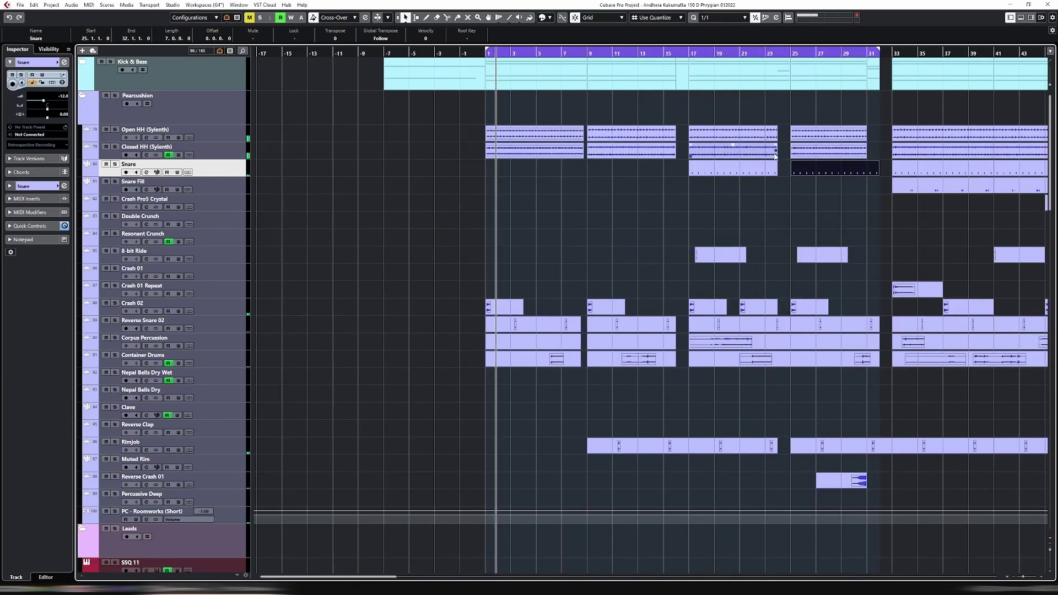
Adjust the duplicated Snare part so it spans bars 25 to 31.
{"action": "left_click_drag", "start_coordinate": [878, 173], "coordinate": [868, 173]}
{"action": "scroll", "coordinate": [788, 215], "scroll_direction": "down", "scroll_amount": 5}
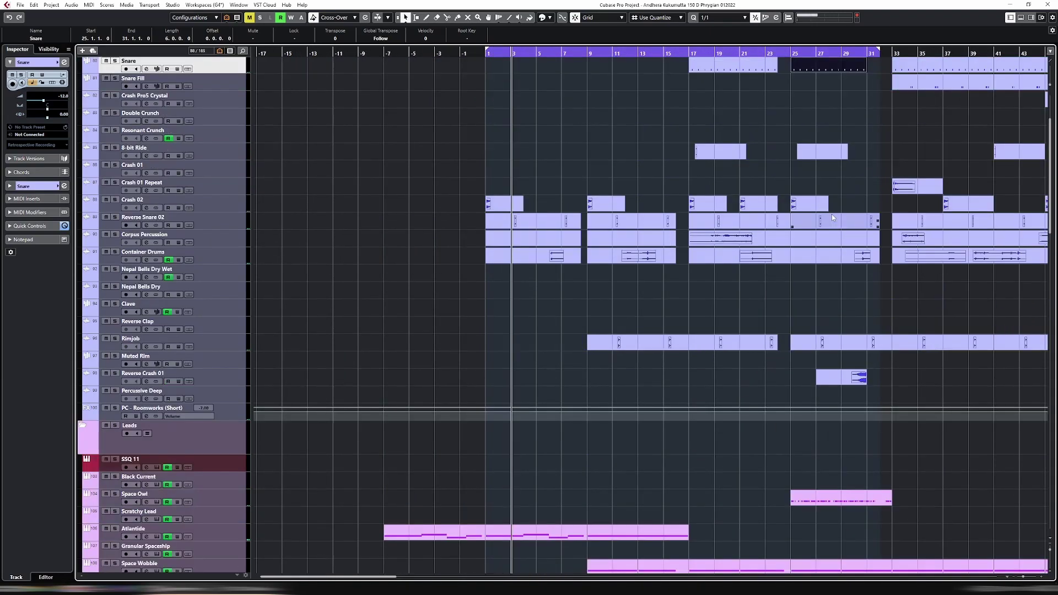
{"action": "key", "text": "shift+g"}
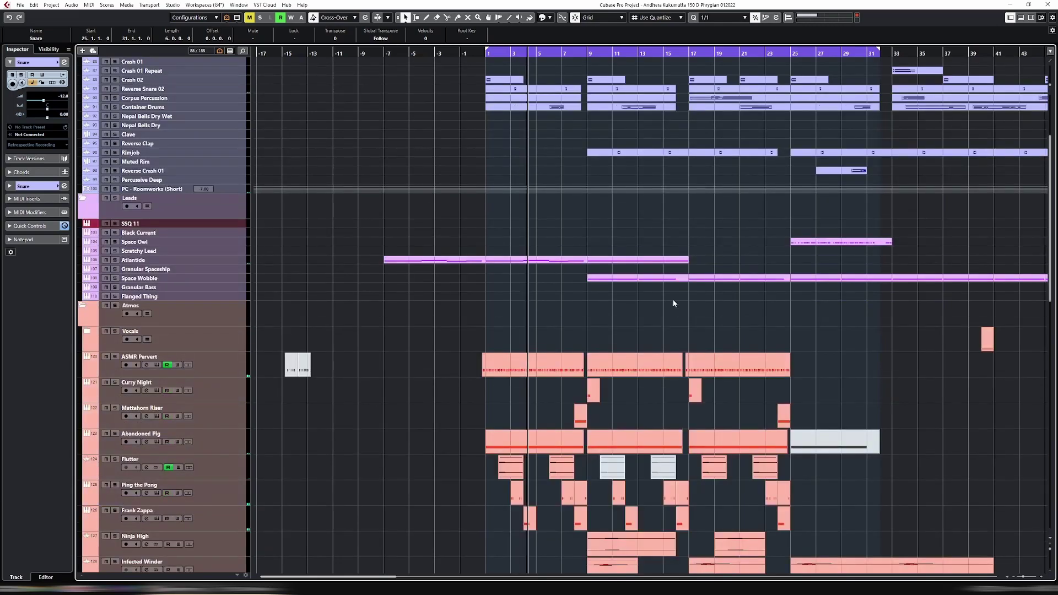
{"action": "scroll", "coordinate": [711, 308], "scroll_direction": "down", "scroll_amount": 6}
{"action": "scroll", "coordinate": [518, 438], "scroll_direction": "up", "scroll_amount": 3}
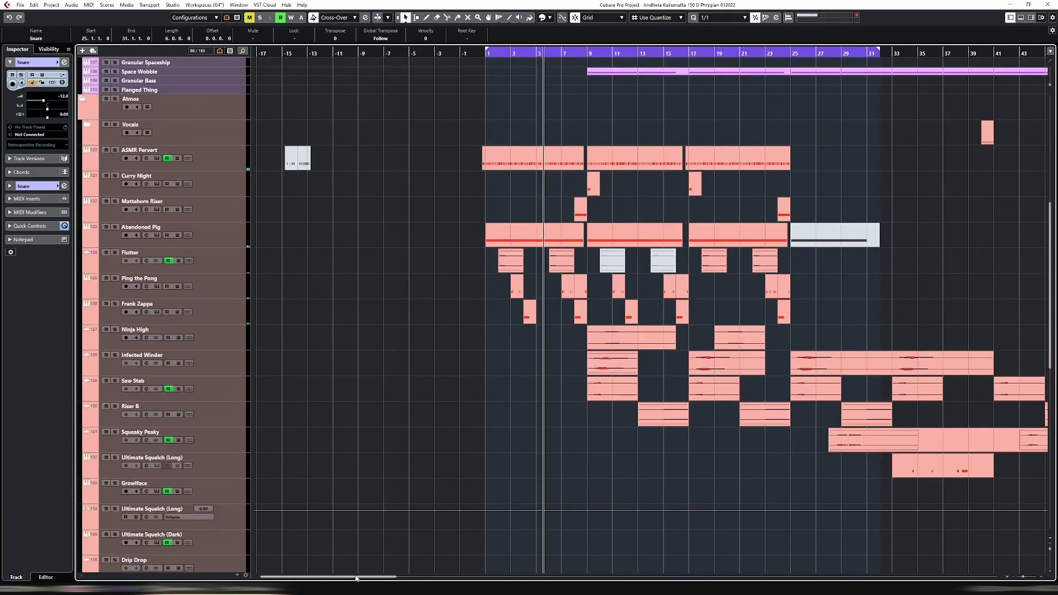
{"action": "left_click_drag", "start_coordinate": [368, 578], "coordinate": [396, 579]}
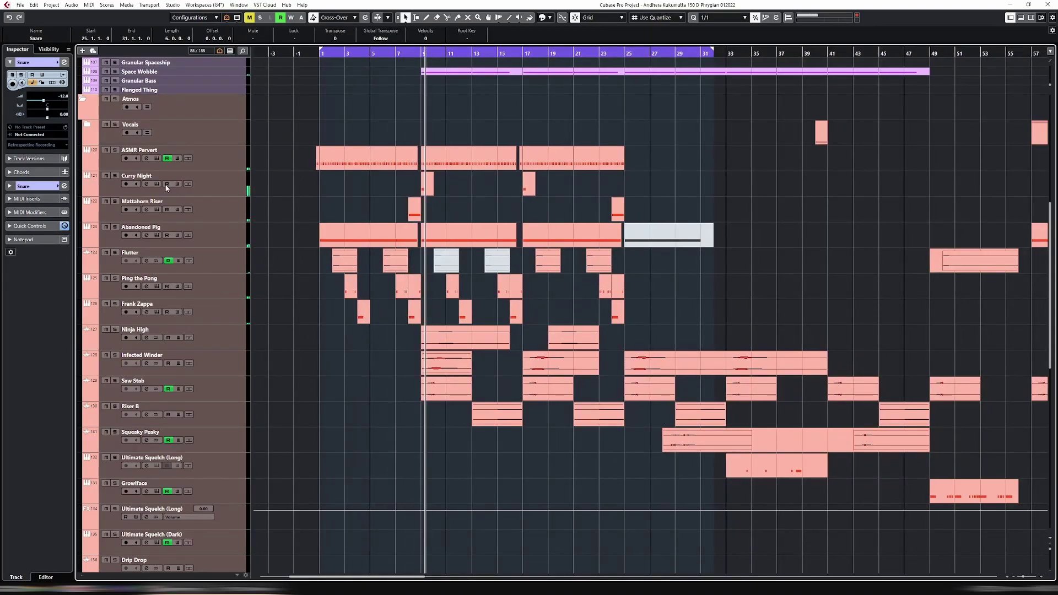
Make Mattahorn Riser the active track and try Render in Place (Alt+R).
{"action": "key", "text": "g"}
{"action": "key", "text": "g"}
{"action": "key", "text": "g"}
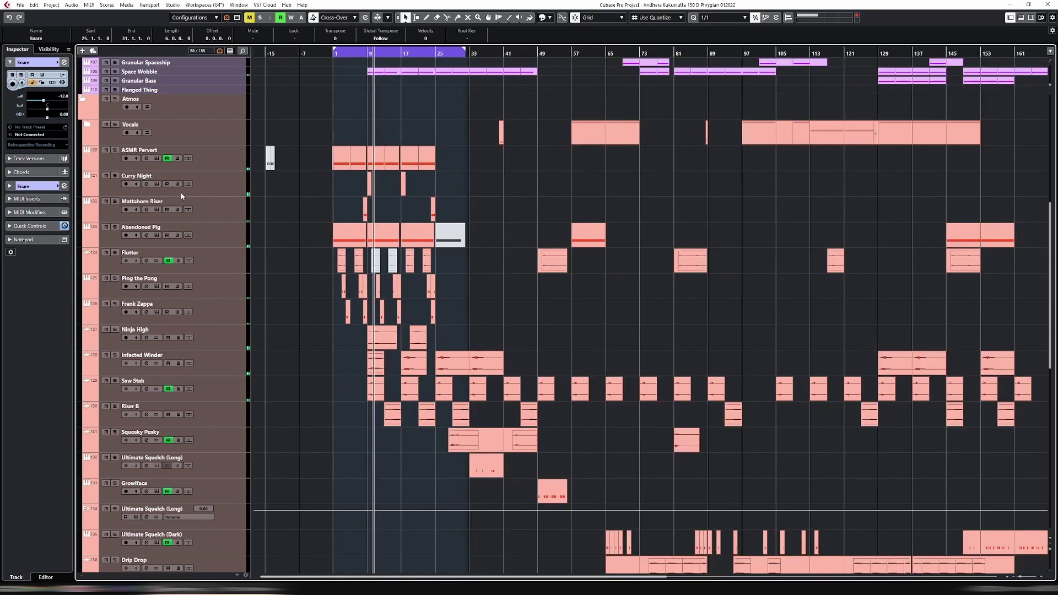
{"action": "left_click", "coordinate": [200, 203]}
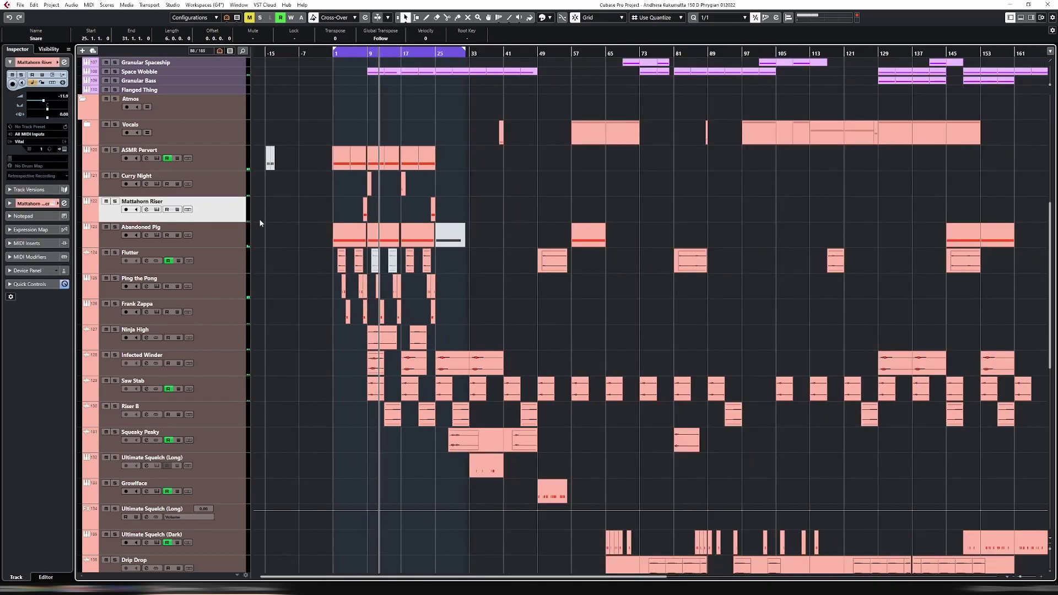
{"action": "key", "text": "alt+r"}
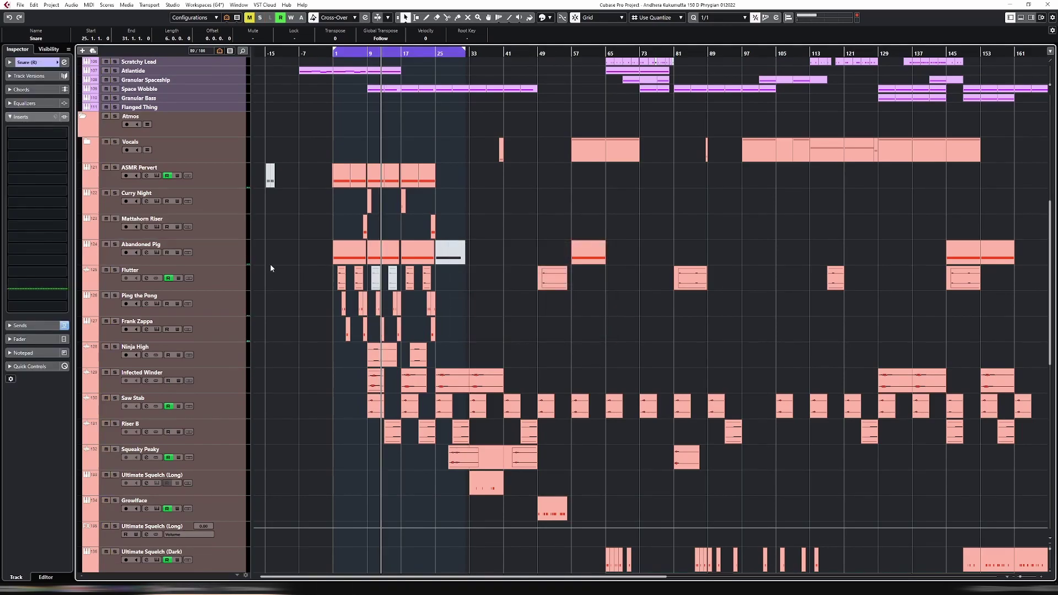
{"action": "left_click", "coordinate": [227, 228]}
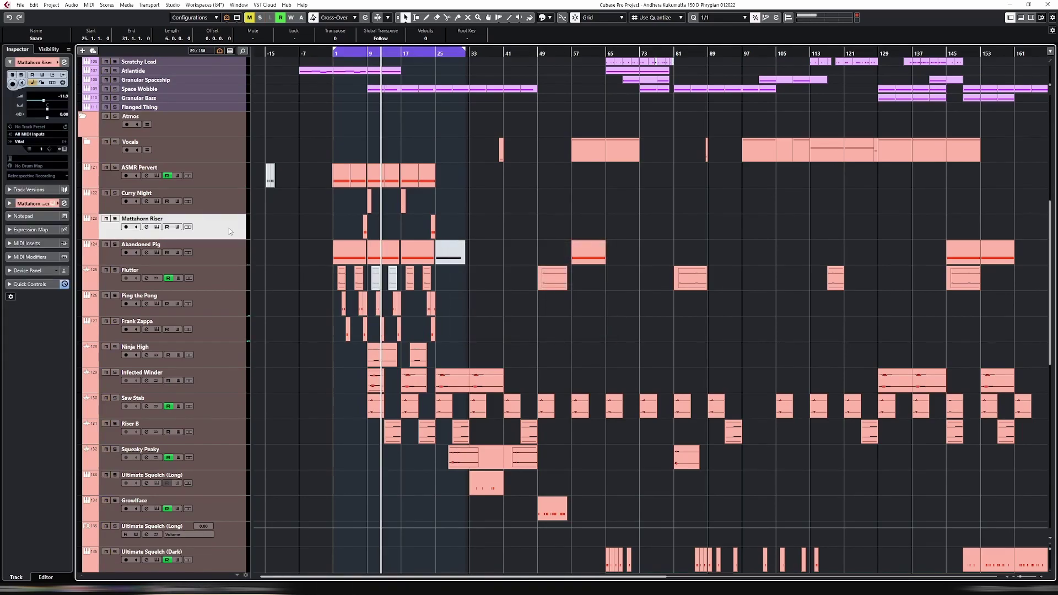
{"action": "scroll", "coordinate": [360, 252], "scroll_direction": "down", "scroll_amount": 5}
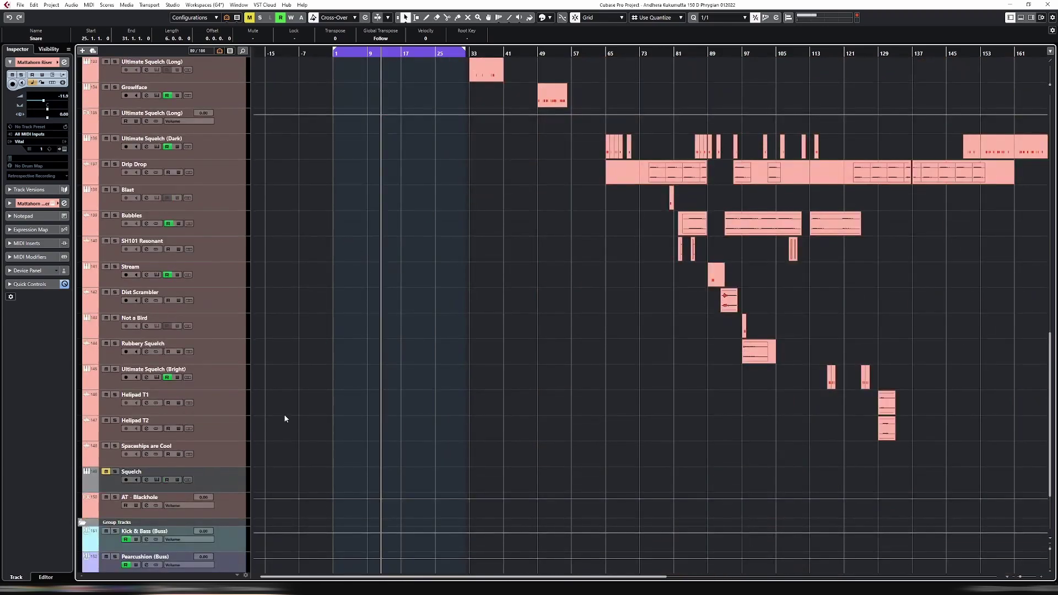
{"action": "scroll", "coordinate": [364, 339], "scroll_direction": "up", "scroll_amount": 6}
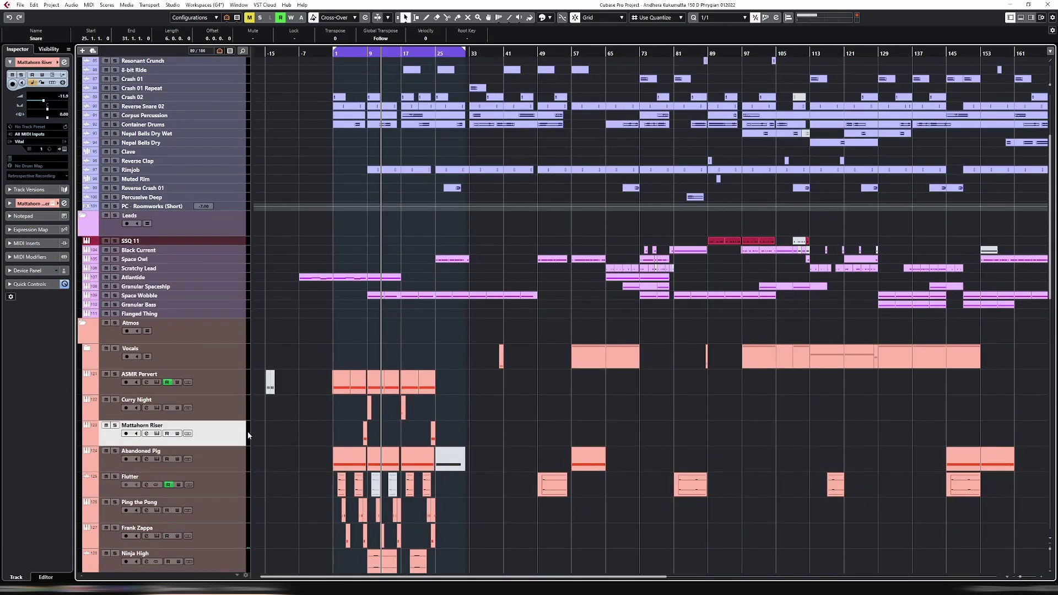
{"action": "key", "text": "shift+g"}
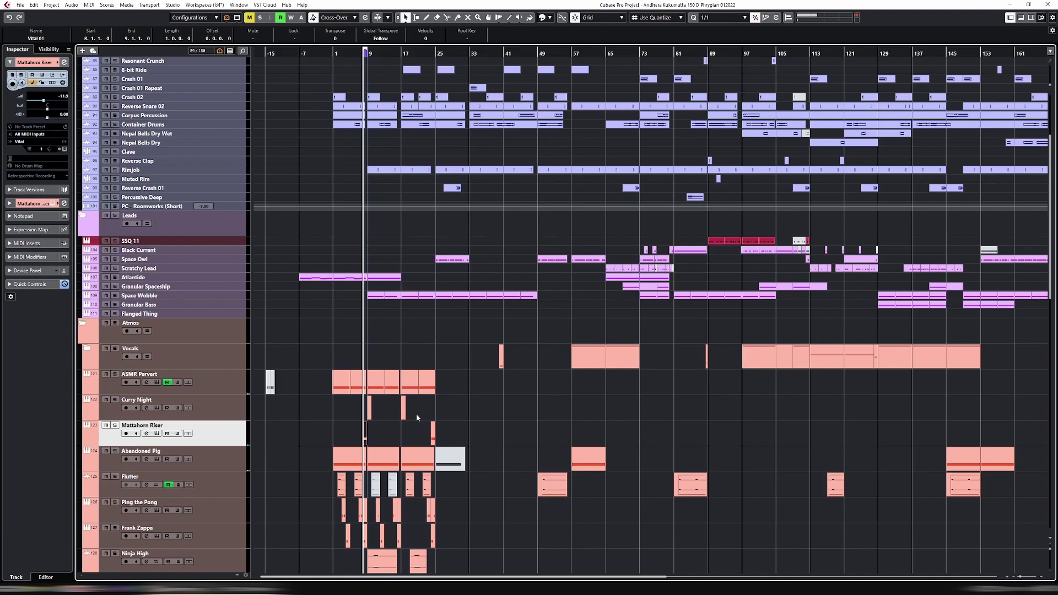
Marquee-select the two Mattahorn Riser parts near bars 8 and 25.
{"action": "scroll", "coordinate": [426, 396], "scroll_direction": "down", "scroll_amount": 6}
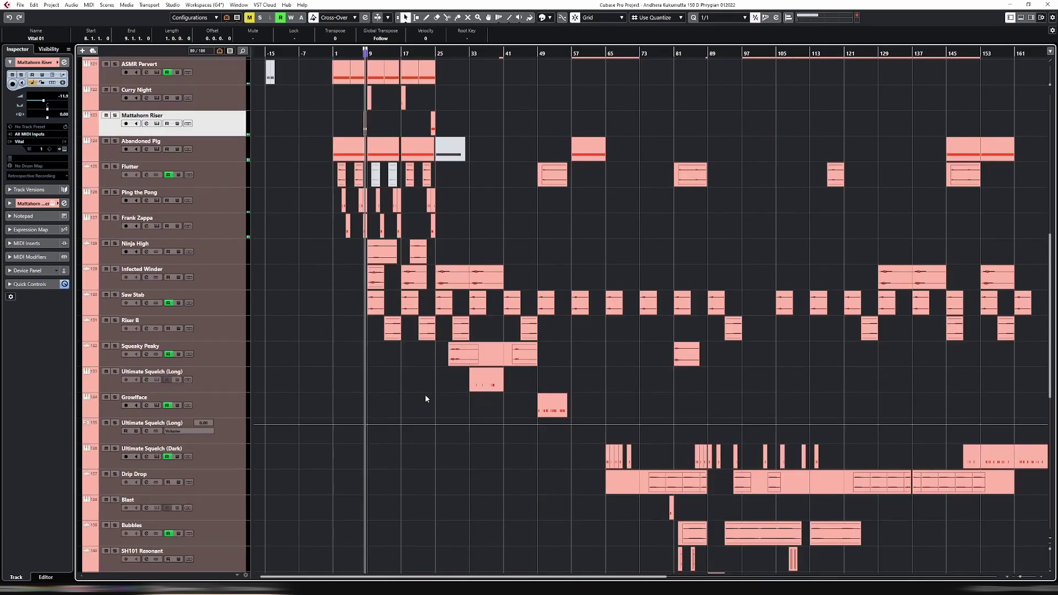
{"action": "scroll", "coordinate": [425, 396], "scroll_direction": "down", "scroll_amount": 6}
{"action": "scroll", "coordinate": [426, 397], "scroll_direction": "down", "scroll_amount": 2}
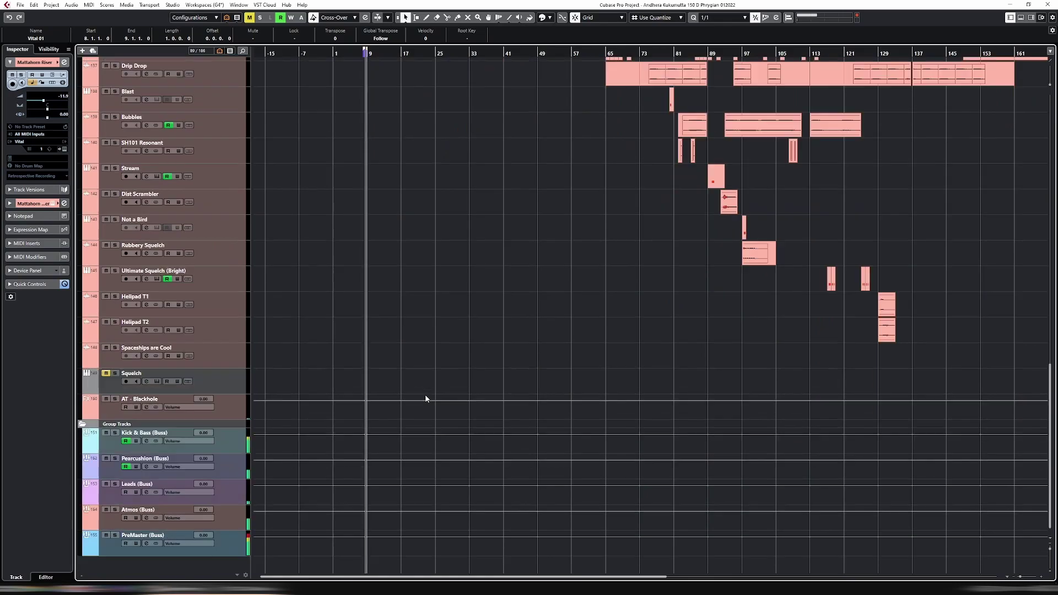
{"action": "scroll", "coordinate": [425, 397], "scroll_direction": "up", "scroll_amount": 10}
{"action": "scroll", "coordinate": [425, 395], "scroll_direction": "up", "scroll_amount": 3}
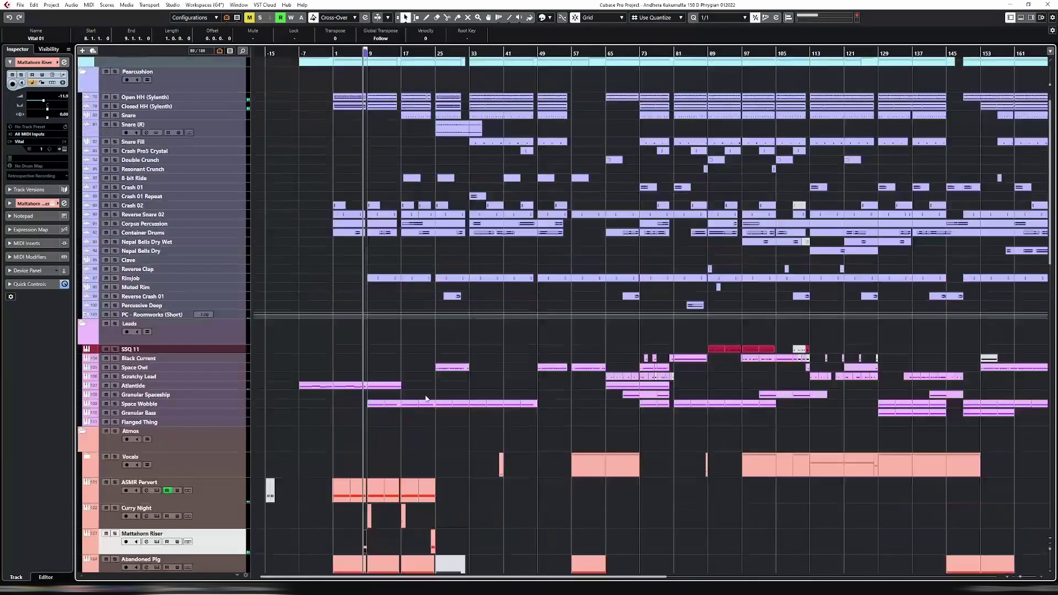
{"action": "scroll", "coordinate": [425, 395], "scroll_direction": "down", "scroll_amount": 2}
{"action": "scroll", "coordinate": [426, 395], "scroll_direction": "up", "scroll_amount": 2}
{"action": "scroll", "coordinate": [427, 397], "scroll_direction": "down", "scroll_amount": 6}
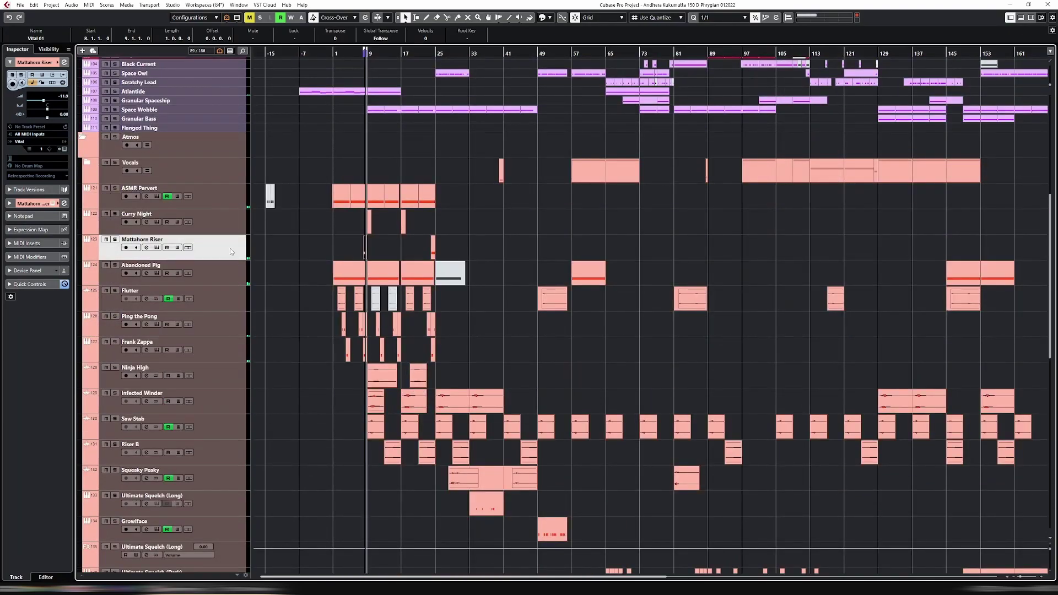
{"action": "left_click_drag", "start_coordinate": [295, 241], "coordinate": [379, 244]}
{"action": "scroll", "coordinate": [380, 247], "scroll_direction": "up", "scroll_amount": 6}
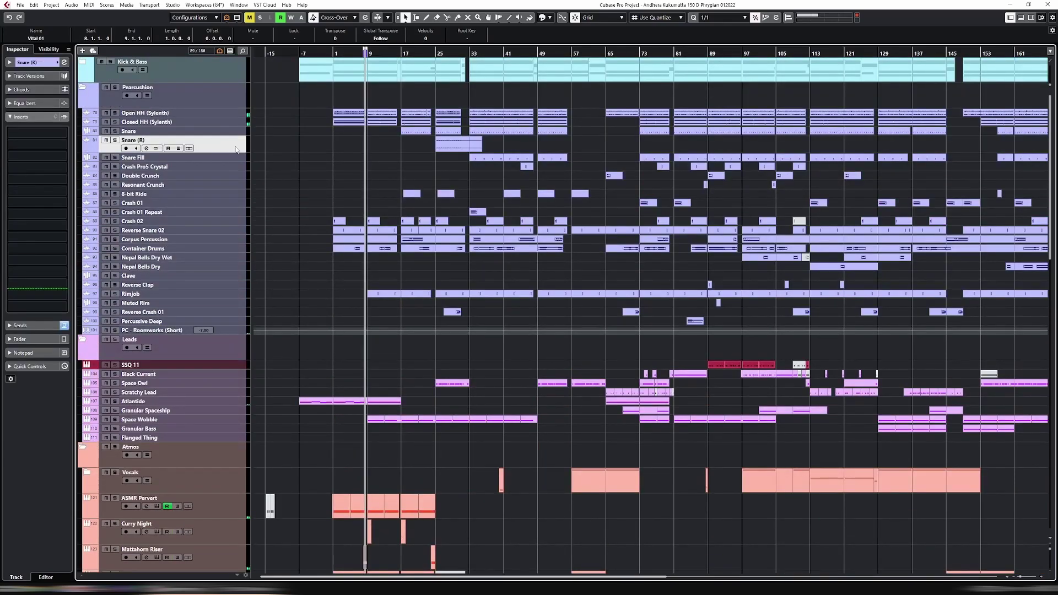
{"action": "scroll", "coordinate": [307, 189], "scroll_direction": "down", "scroll_amount": 6}
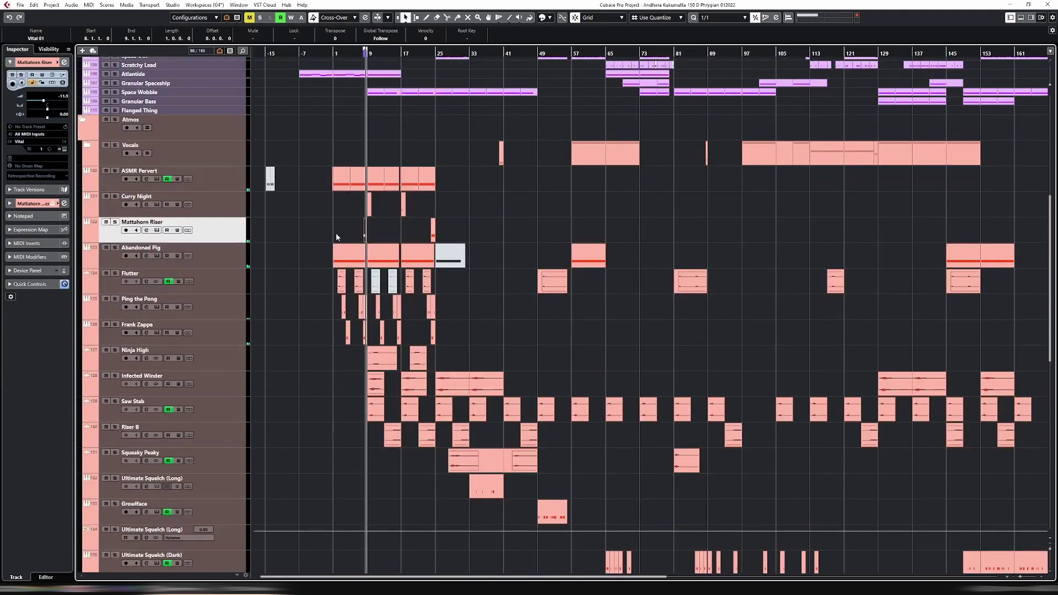
{"action": "left_click_drag", "start_coordinate": [328, 232], "coordinate": [579, 232]}
Render the selected riser parts to audio and zoom in on the first rendered part.
{"action": "key", "text": "alt+r"}
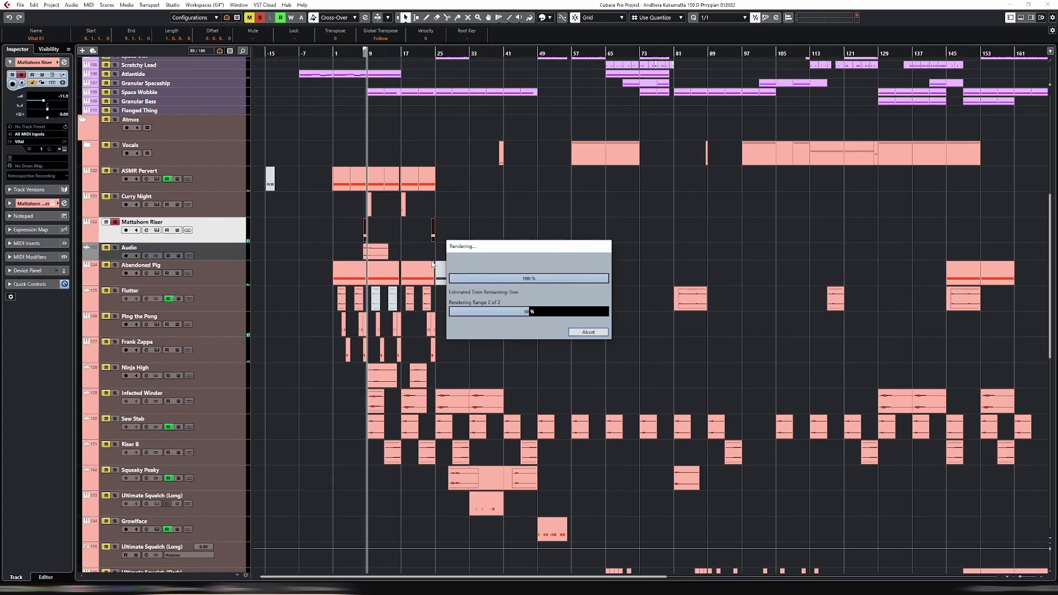
{"action": "left_click", "coordinate": [364, 247]}
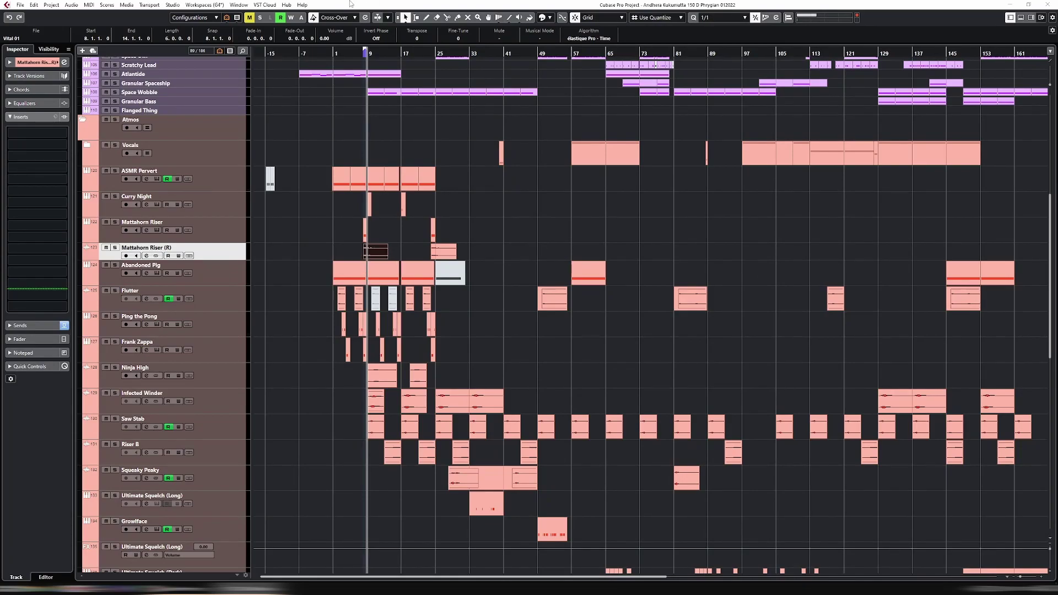
{"action": "key", "text": "h"}
{"action": "key", "text": "h"}
{"action": "key", "text": "h"}
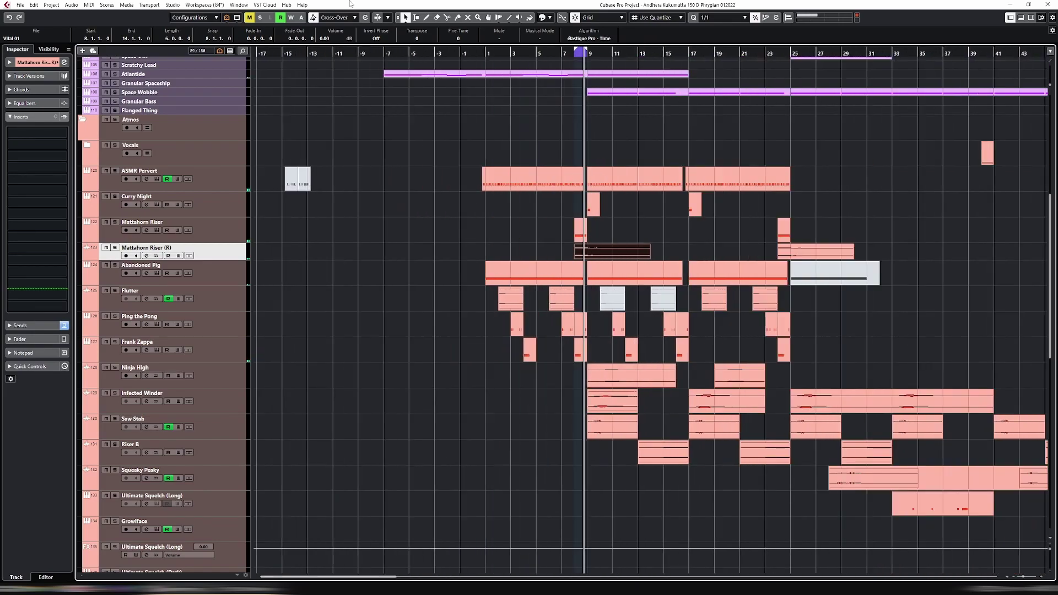
{"action": "key", "text": "h"}
{"action": "key", "text": "h"}
{"action": "key", "text": "h"}
{"action": "key", "text": "h"}
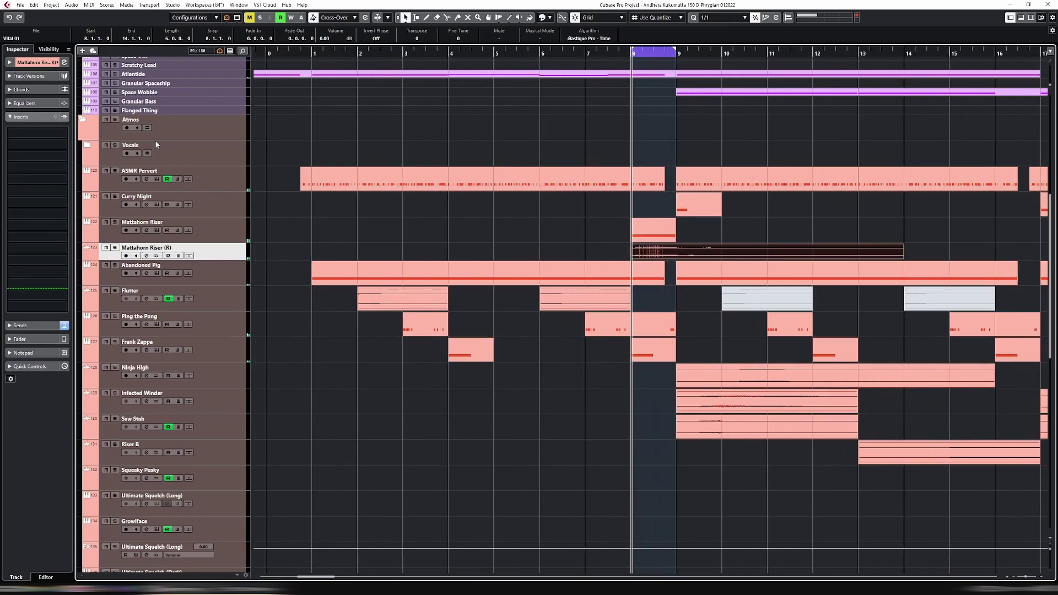
Delete the original Mattahorn Riser MIDI track and rename the (R) track to Mattahorn Riser.
{"action": "left_click", "coordinate": [224, 232]}
{"action": "left_click", "coordinate": [107, 222]}
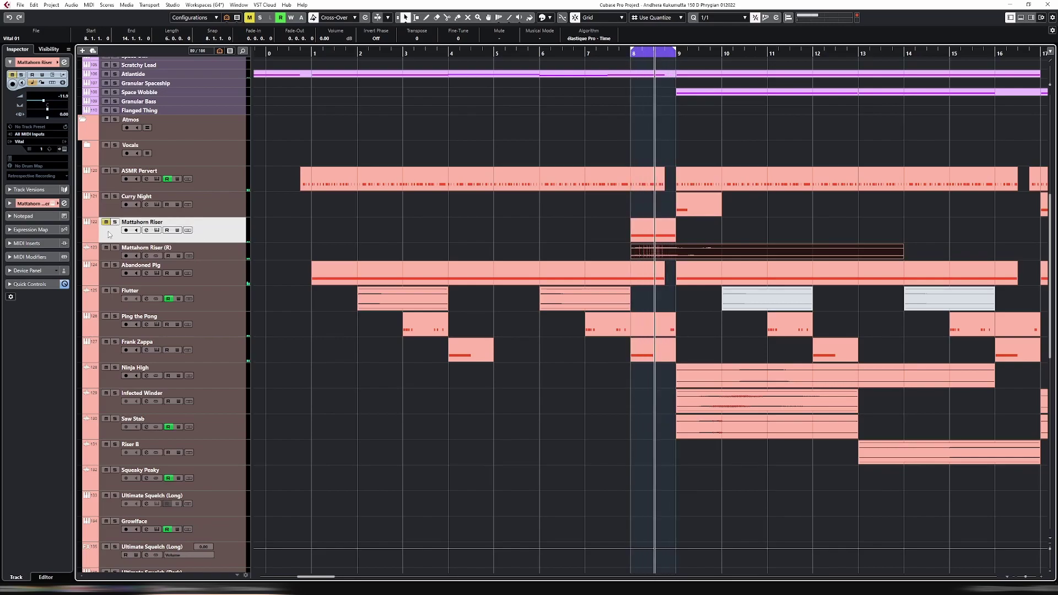
{"action": "key", "text": "Delete"}
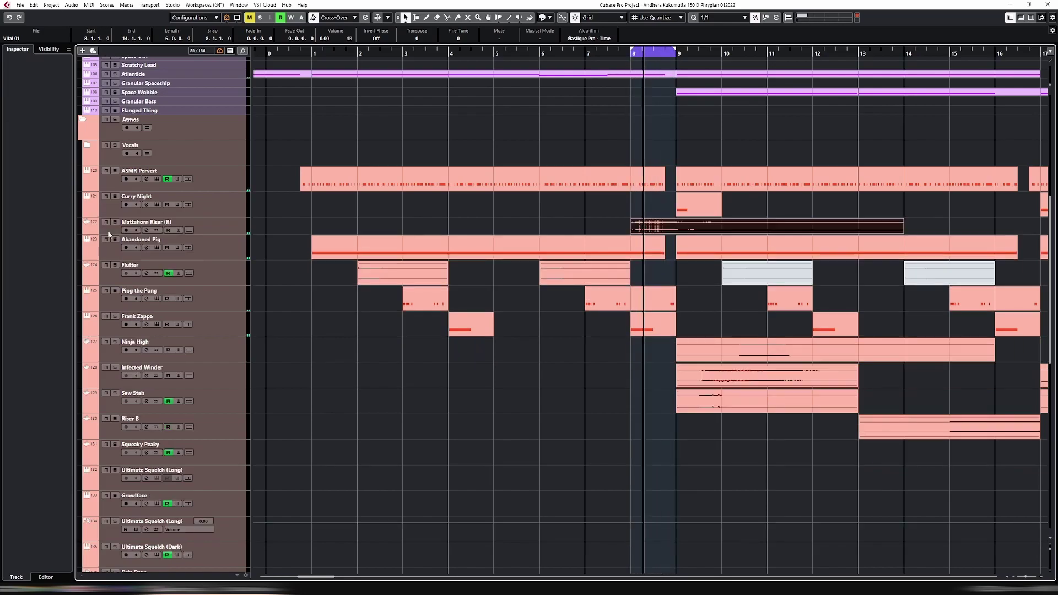
{"action": "double_click", "coordinate": [176, 223]}
{"action": "key", "text": "Return"}
Cut the bar-8 riser at bar 9, convert it to a part, and open it in the lower editor.
{"action": "key", "text": "3"}
{"action": "key", "text": "1"}
{"action": "key", "text": "BackSpace"}
{"action": "left_click", "coordinate": [663, 229]}
{"action": "right_click", "coordinate": [660, 230]}
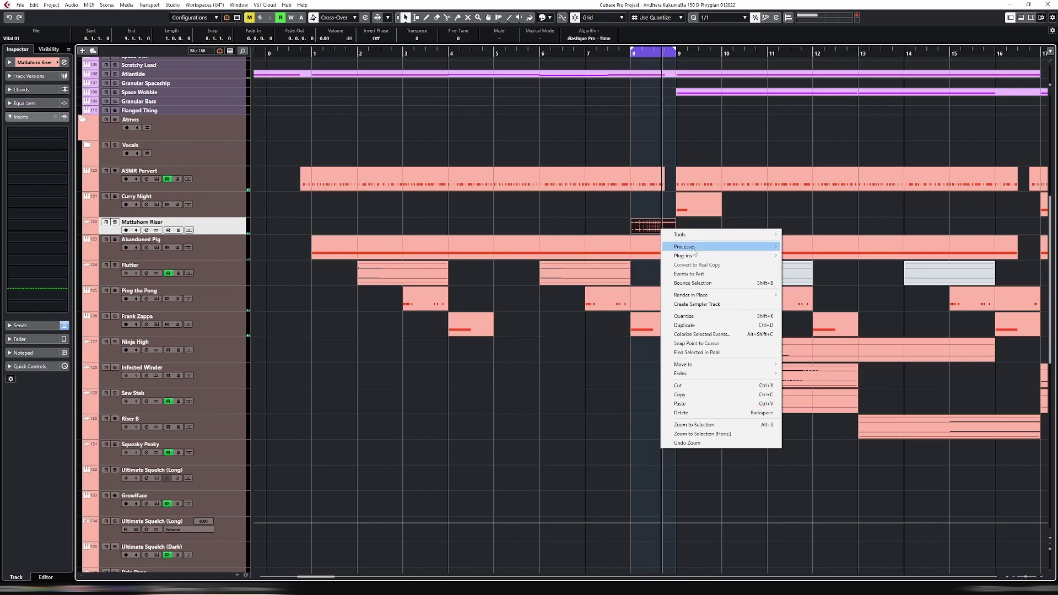
{"action": "left_click", "coordinate": [689, 274]}
{"action": "key", "text": "g"}
{"action": "key", "text": "g"}
{"action": "key", "text": "g"}
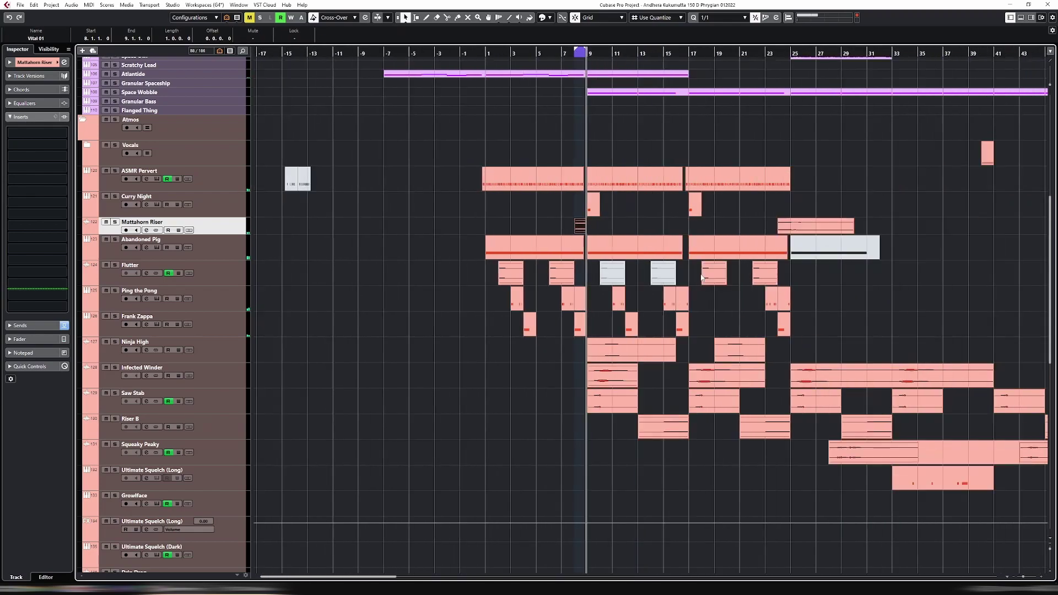
{"action": "left_click_drag", "start_coordinate": [233, 234], "coordinate": [234, 283]}
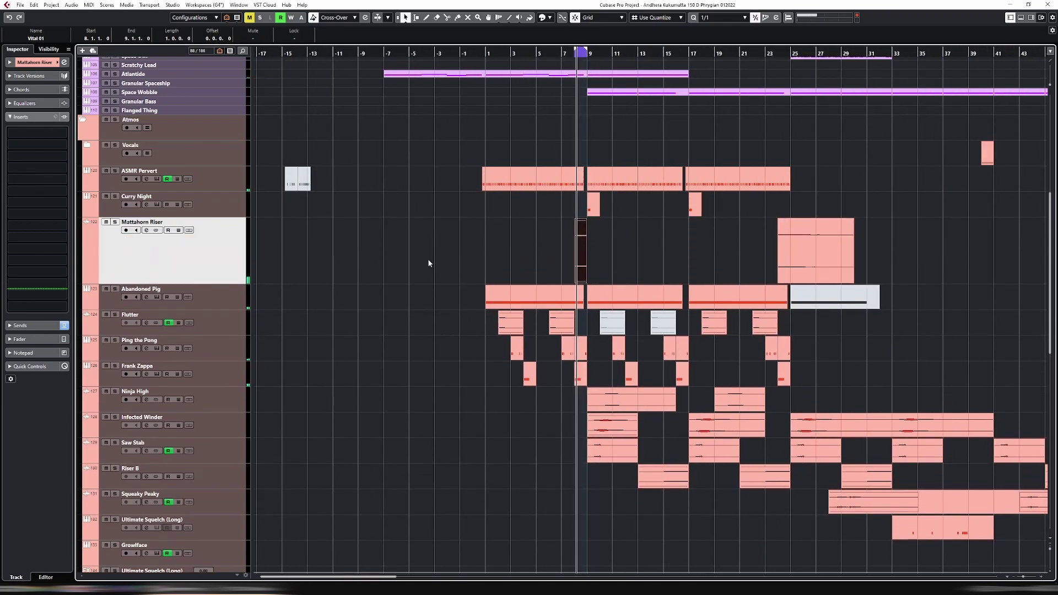
{"action": "key", "text": "ctrl+e"}
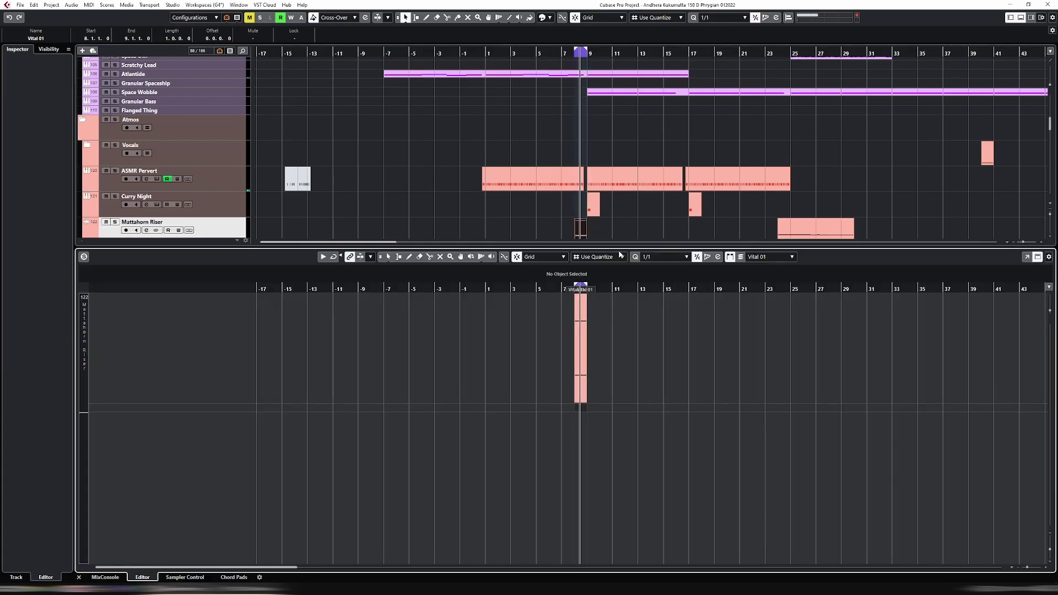
Fade in the bar-8 riser event over about three beats (0.2.3.51), then close the editor.
{"action": "key", "text": "h"}
{"action": "key", "text": "h"}
{"action": "key", "text": "h"}
{"action": "key", "text": "h"}
{"action": "key", "text": "h"}
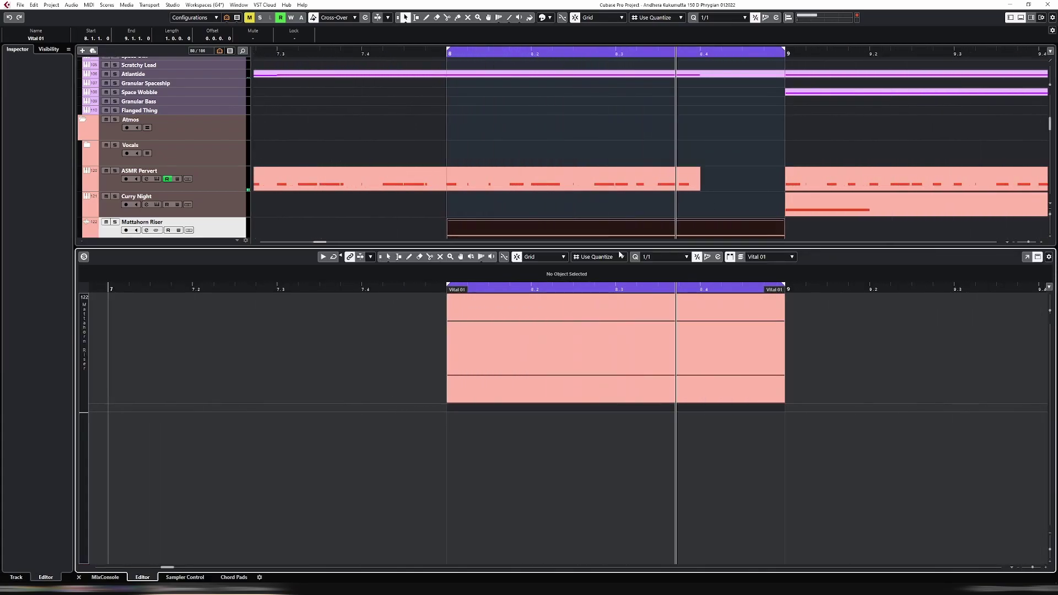
{"action": "left_click", "coordinate": [625, 313]}
{"action": "key", "text": "Return"}
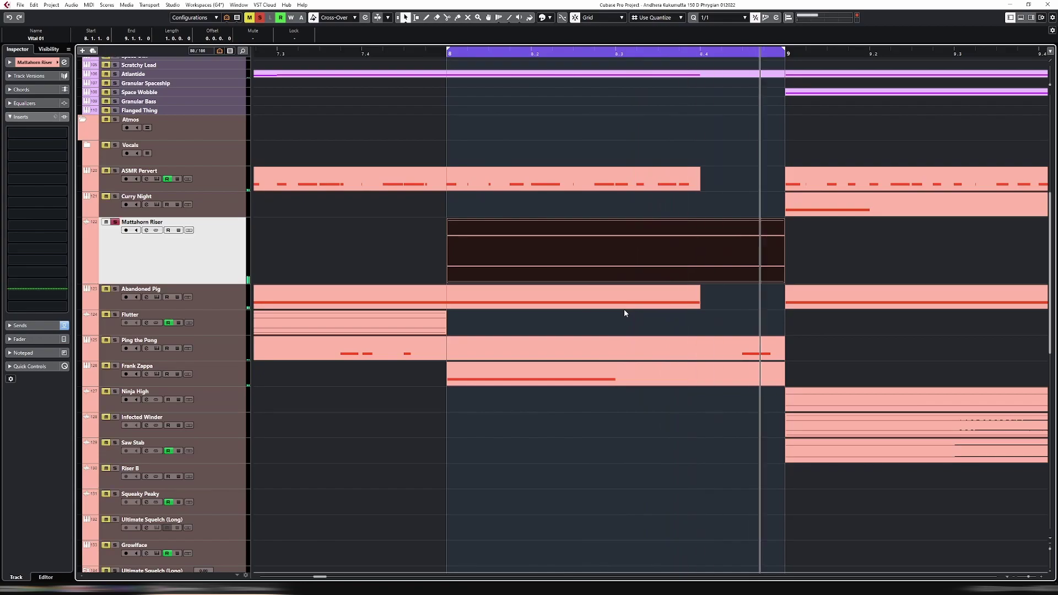
{"action": "key", "text": "s"}
{"action": "key", "text": "ctrl+e"}
{"action": "left_click", "coordinate": [636, 329]}
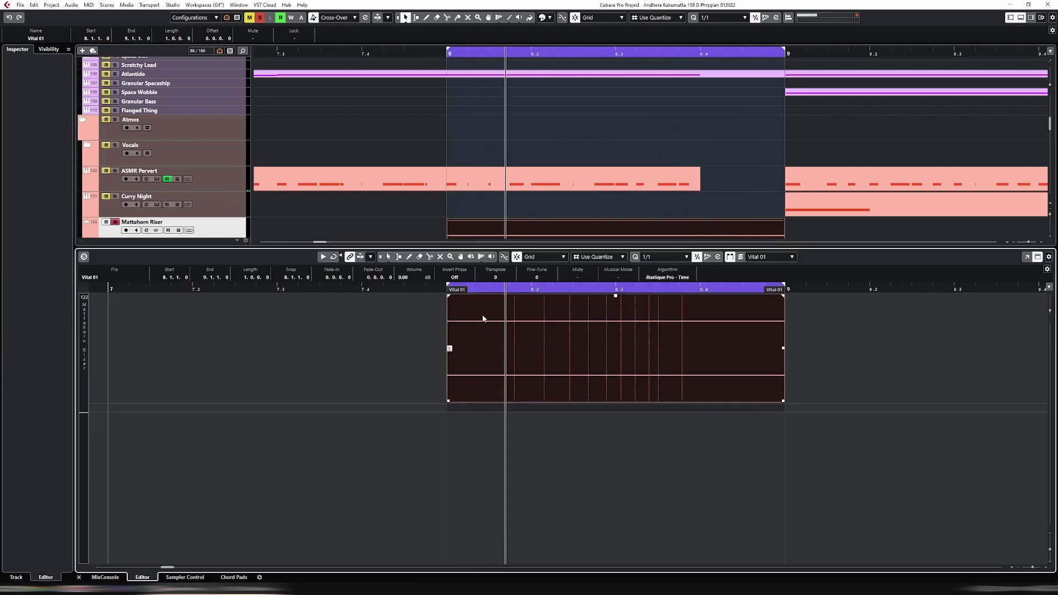
{"action": "left_click_drag", "start_coordinate": [448, 296], "coordinate": [689, 296]}
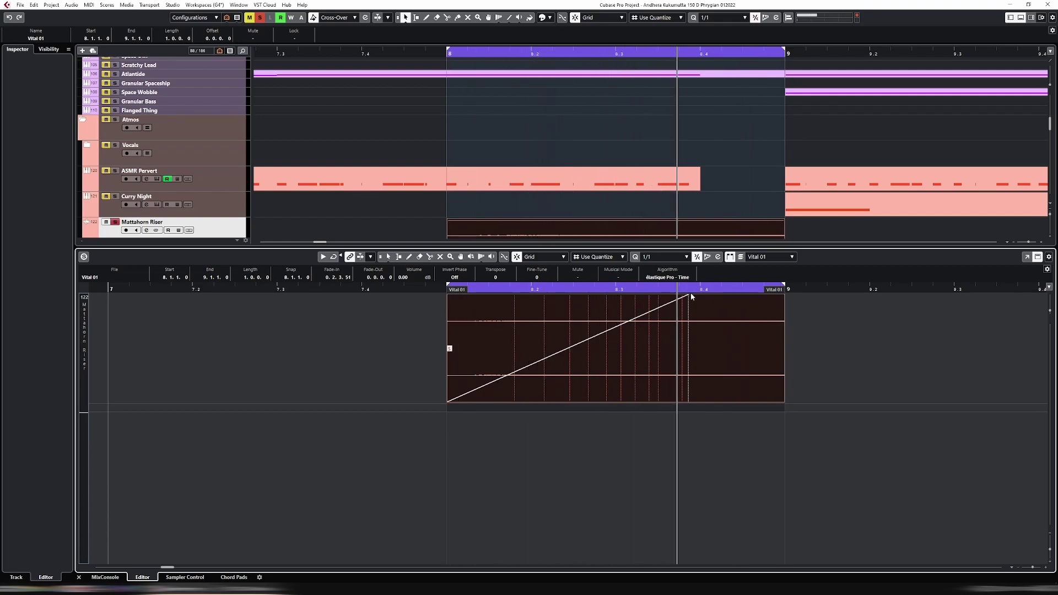
{"action": "left_click_drag", "start_coordinate": [689, 296], "coordinate": [657, 296]}
{"action": "key", "text": "Return"}
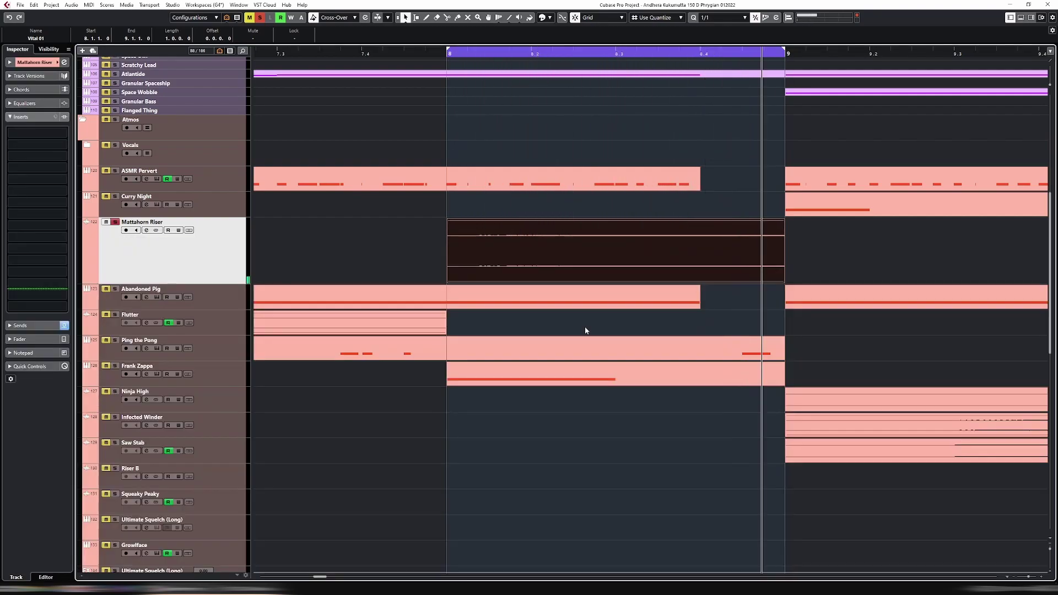
{"action": "key", "text": "g"}
{"action": "key", "text": "g"}
{"action": "key", "text": "g"}
{"action": "key", "text": "g"}
{"action": "key", "text": "g"}
{"action": "key", "text": "g"}
{"action": "key", "text": "g"}
{"action": "key", "text": "g"}
{"action": "key", "text": "g"}
{"action": "key", "text": "g"}
{"action": "key", "text": "g"}
{"action": "key", "text": "g"}
{"action": "key", "text": "g"}
{"action": "key", "text": "g"}
{"action": "key", "text": "g"}
{"action": "key", "text": "g"}
{"action": "key", "text": "g"}
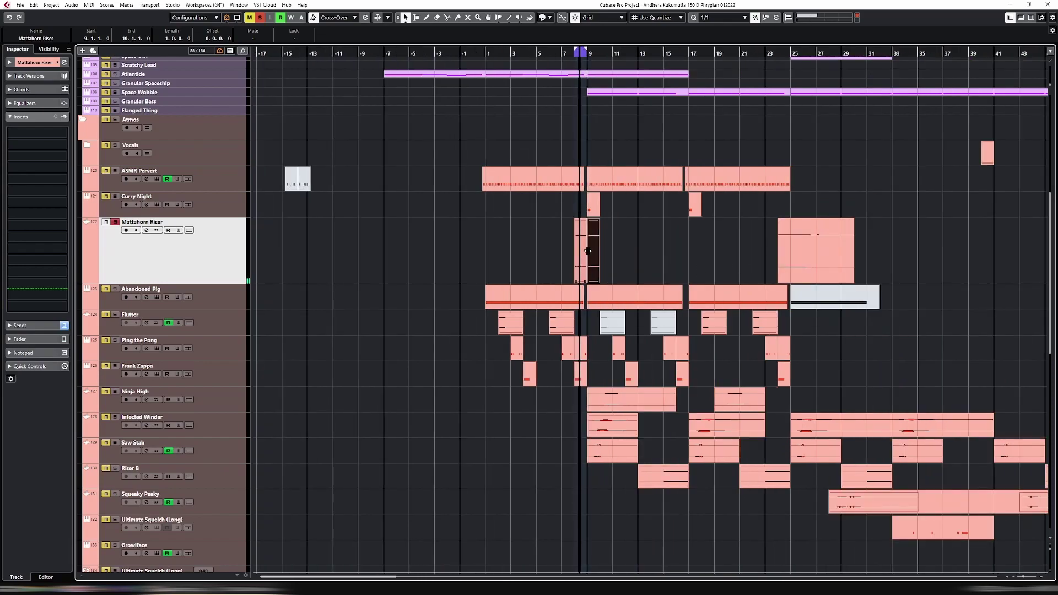
Copy the faded riser to bar 24, delete the old long riser, and audition it.
{"action": "left_click_drag", "start_coordinate": [580, 253], "coordinate": [787, 254]}
{"action": "left_click", "coordinate": [787, 247]}
{"action": "key", "text": "Delete"}
{"action": "key", "text": "l"}
{"action": "key", "text": "s"}
{"action": "key", "text": "space"}
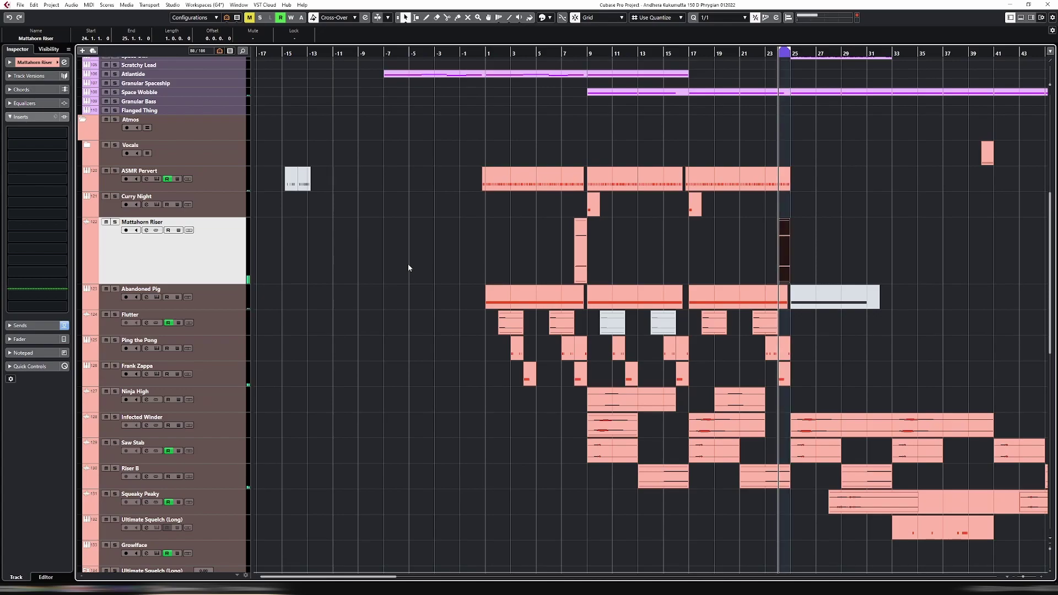
{"action": "left_click_drag", "start_coordinate": [789, 52], "coordinate": [840, 53]}
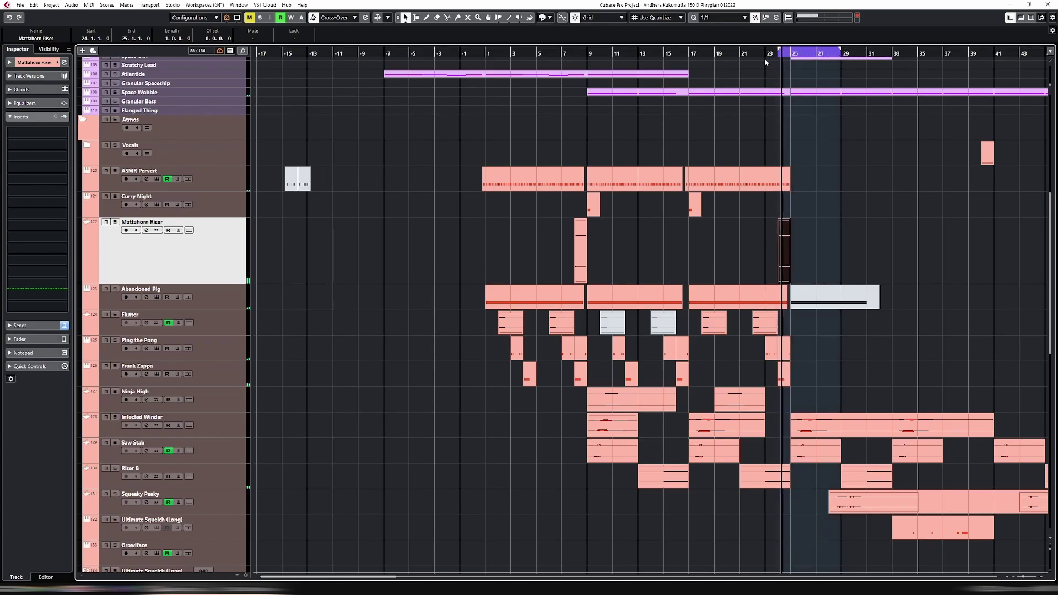
Restore the riser track's height and move it above the Curry Night track.
{"action": "left_click_drag", "start_coordinate": [232, 285], "coordinate": [233, 237]}
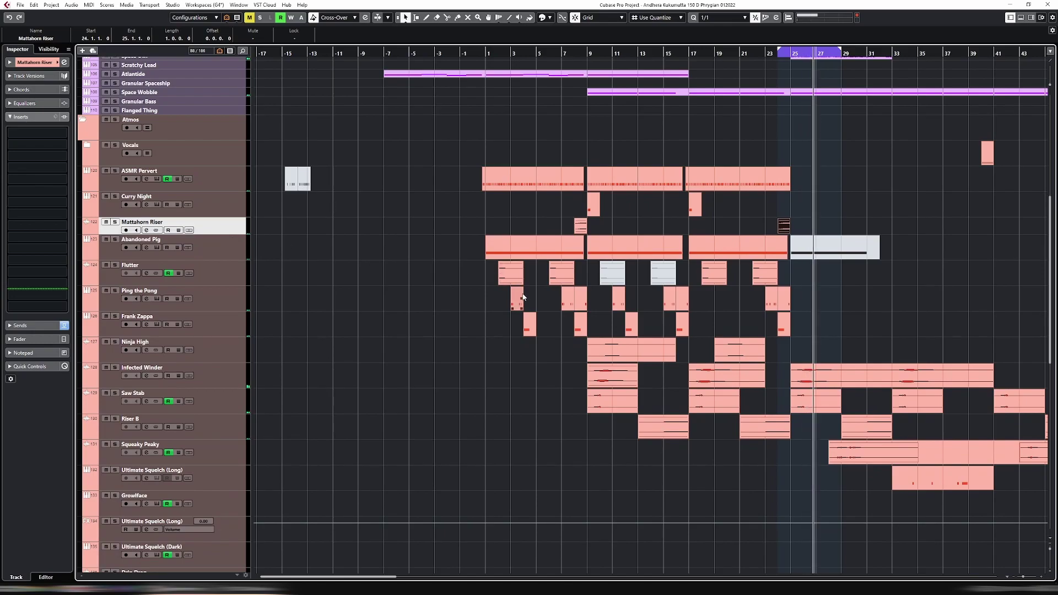
{"action": "key", "text": "g"}
{"action": "key", "text": "g"}
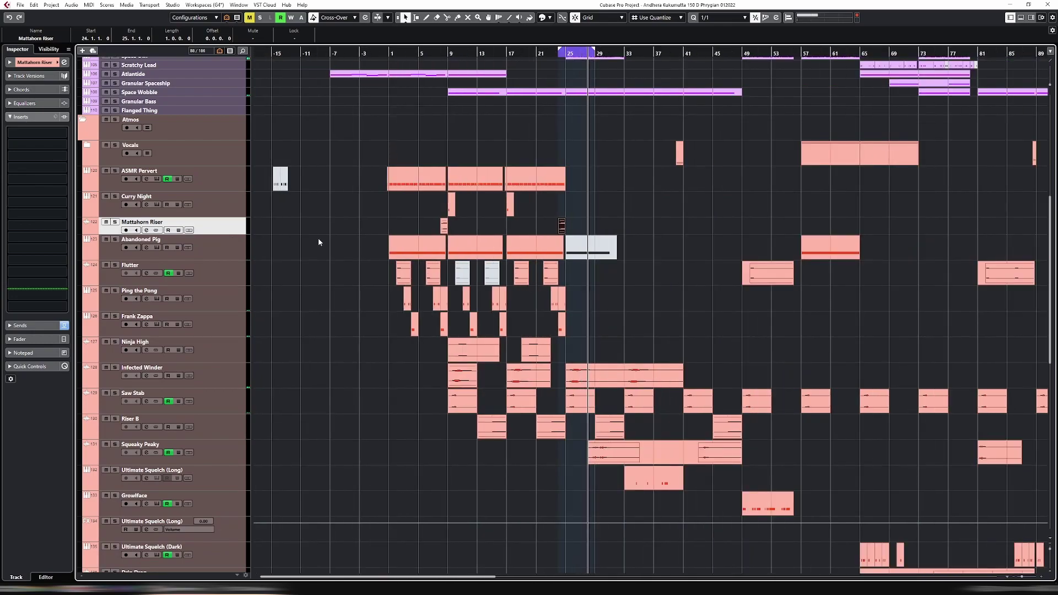
{"action": "left_click_drag", "start_coordinate": [241, 227], "coordinate": [242, 200]}
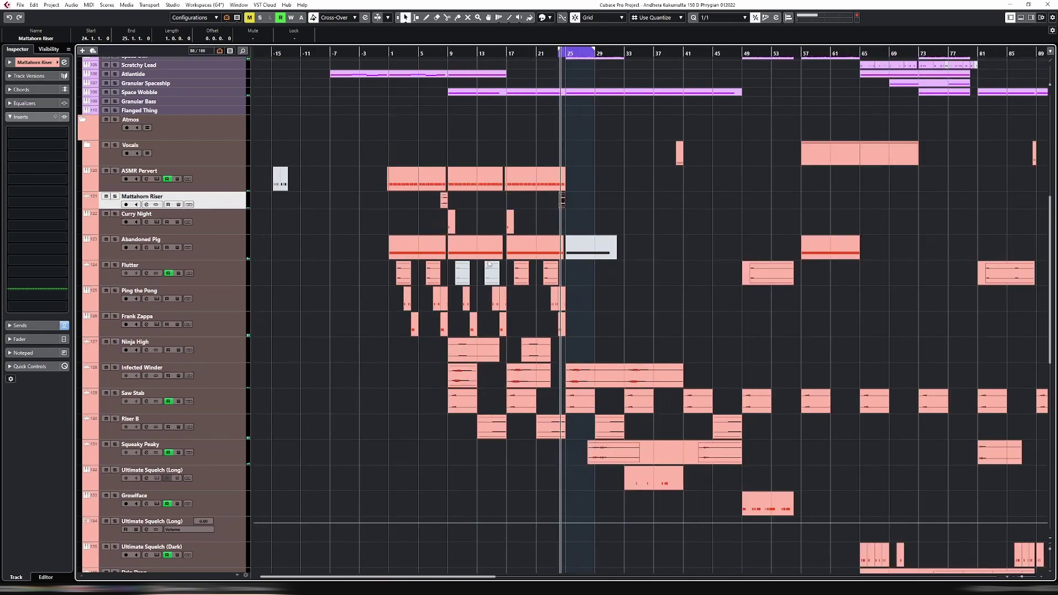
{"action": "key", "text": "g"}
{"action": "key", "text": "g"}
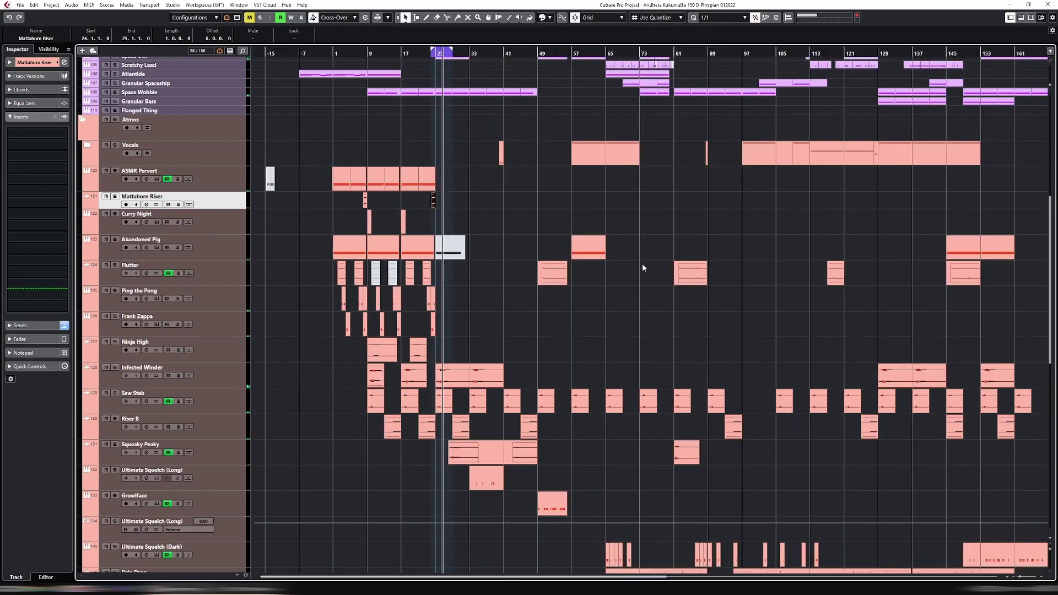
Duplicate the bar-24 riser and move the copy to bar 40.
{"action": "left_click", "coordinate": [491, 55]}
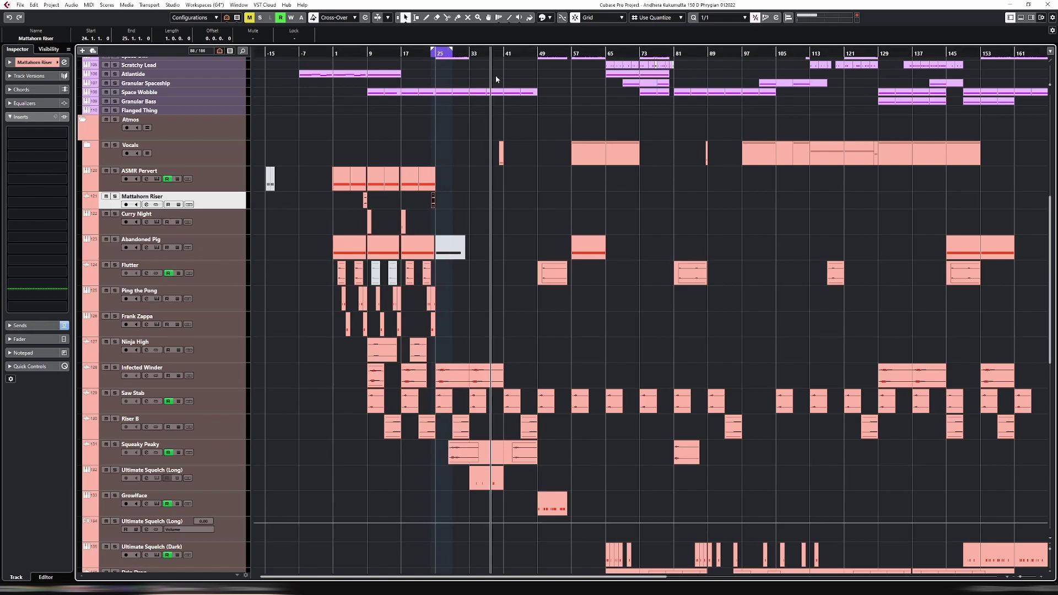
{"action": "key", "text": "ctrl+d"}
{"action": "left_click_drag", "start_coordinate": [438, 201], "coordinate": [518, 195]}
Move a Curry Night hit to bar 33, listening back around that section.
{"action": "left_click", "coordinate": [500, 54]}
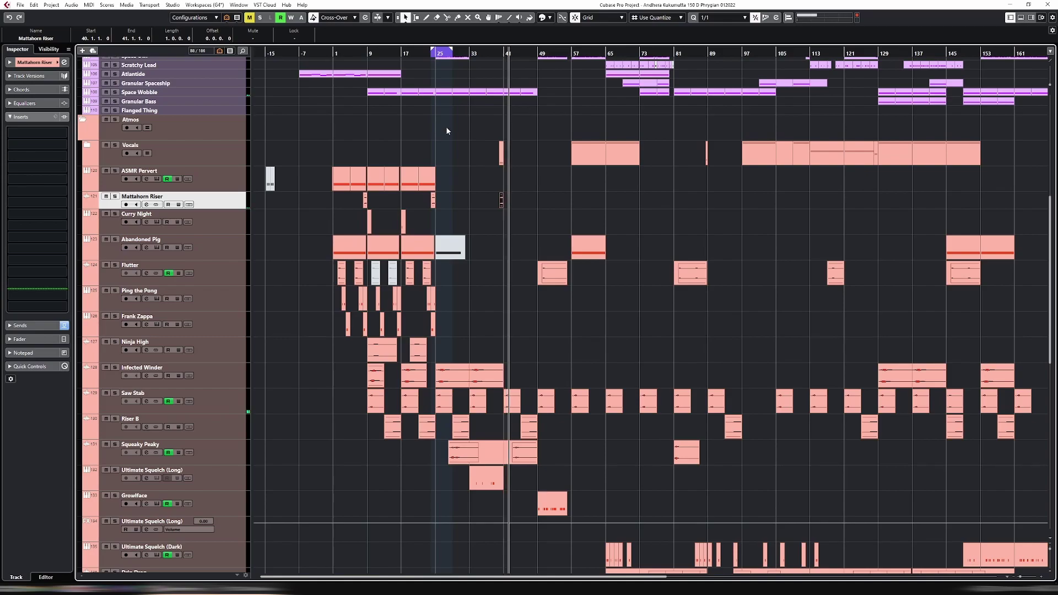
{"action": "left_click", "coordinate": [466, 53]}
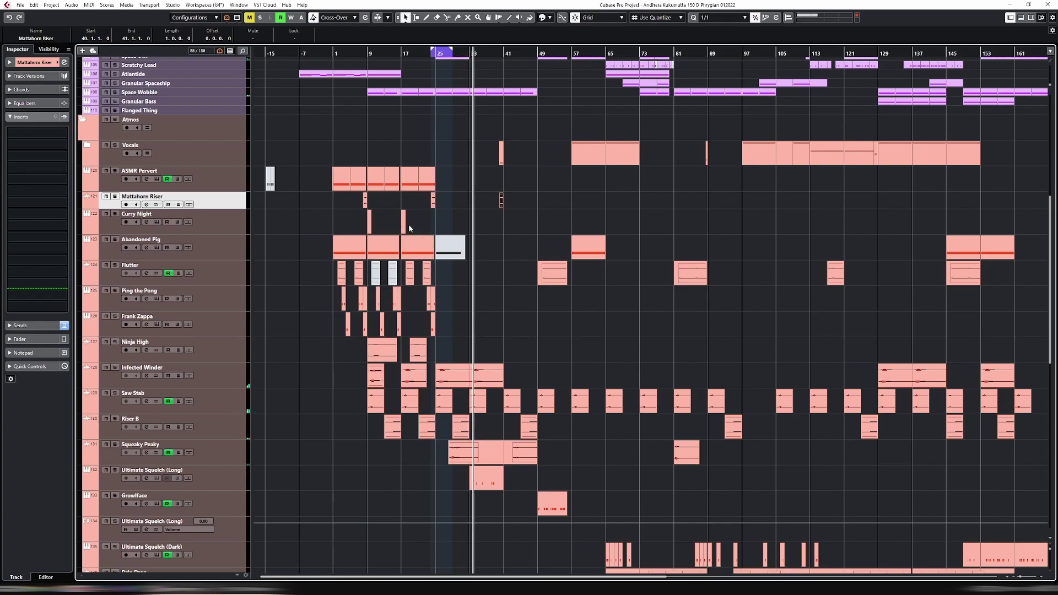
{"action": "left_click_drag", "start_coordinate": [410, 224], "coordinate": [474, 220]}
{"action": "left_click", "coordinate": [466, 53]}
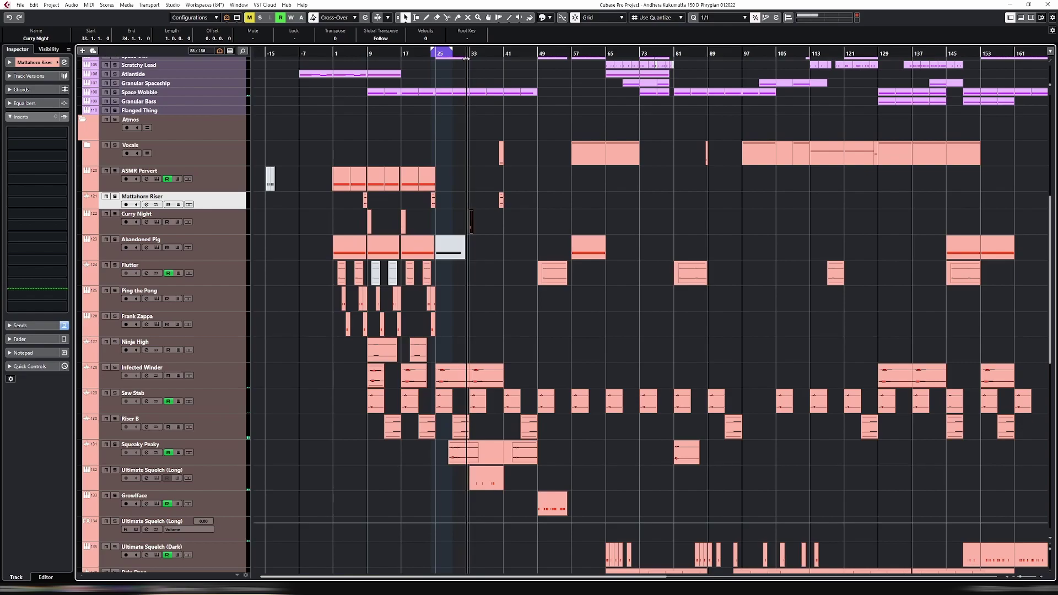
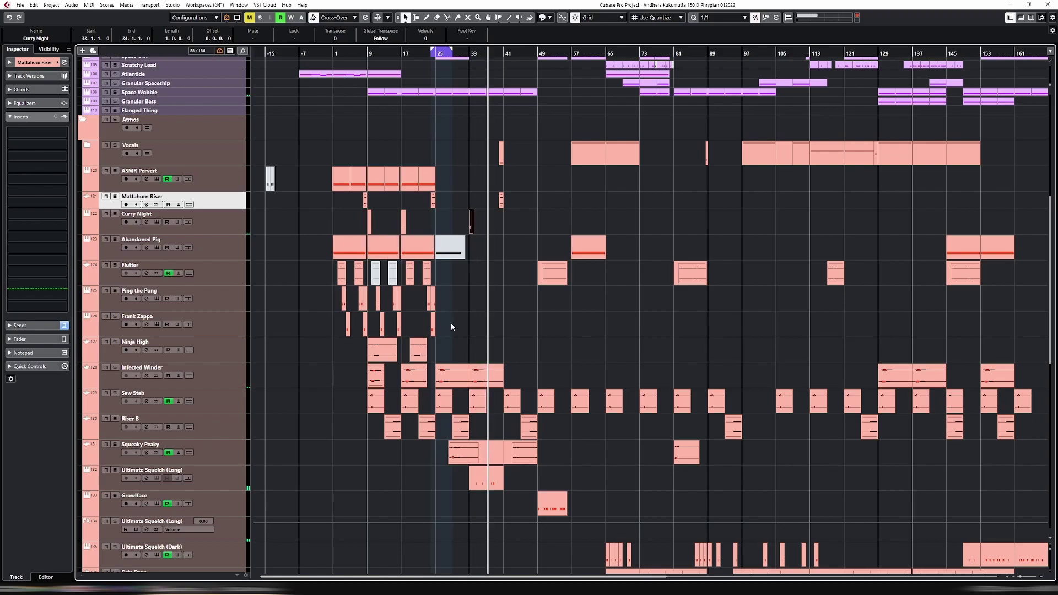
Nudge the short Ping the Pong fragment right from bar 28 to bar 31.
{"action": "left_click", "coordinate": [434, 302]}
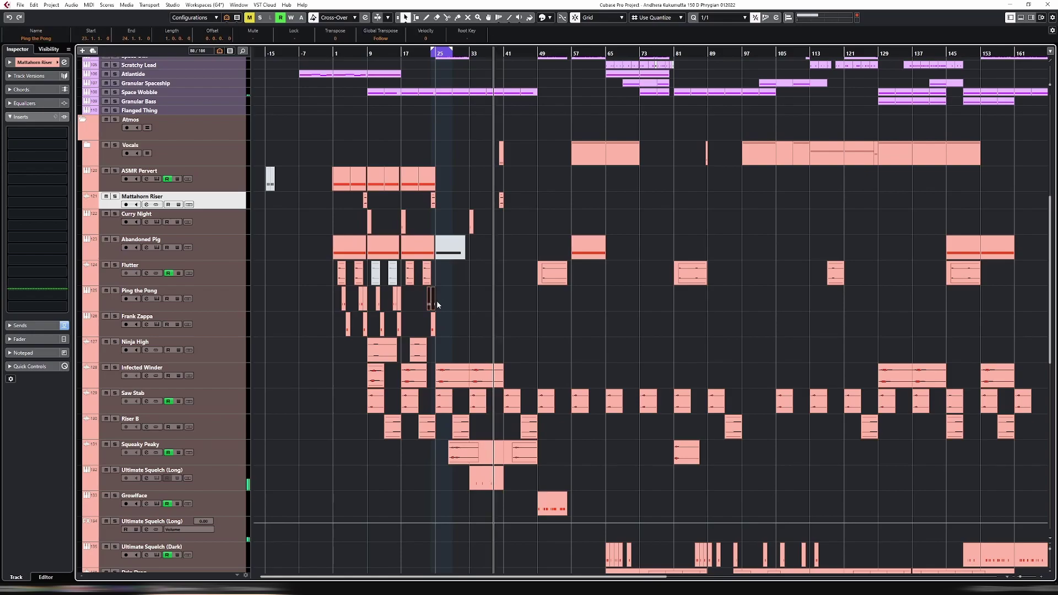
{"action": "key", "text": "ctrl+Right"}
{"action": "key", "text": "ctrl+Right"}
{"action": "key", "text": "ctrl+Right"}
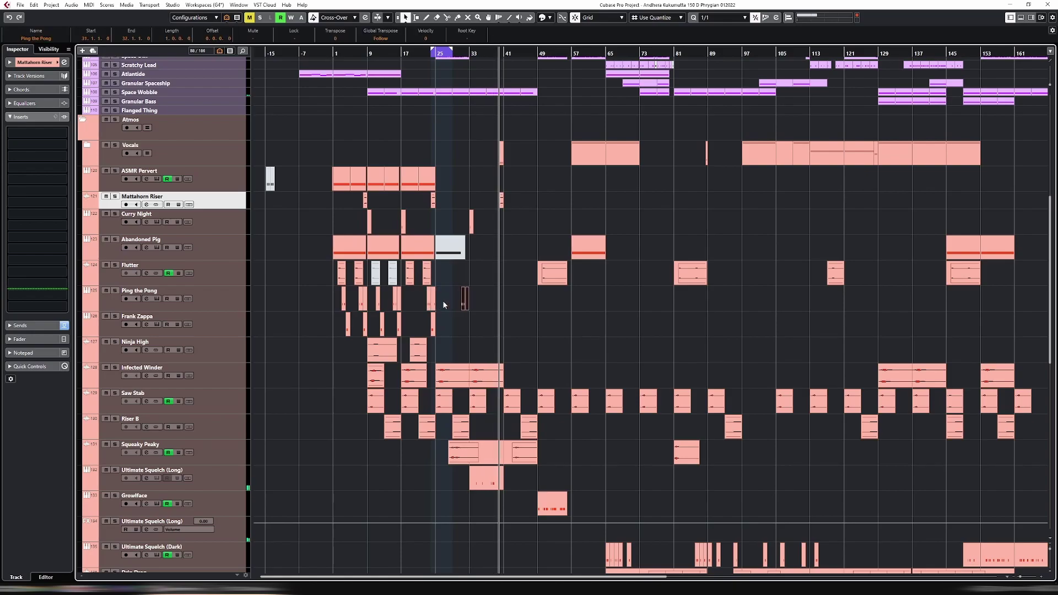
{"action": "key", "text": "p"}
{"action": "key", "text": "KP_1"}
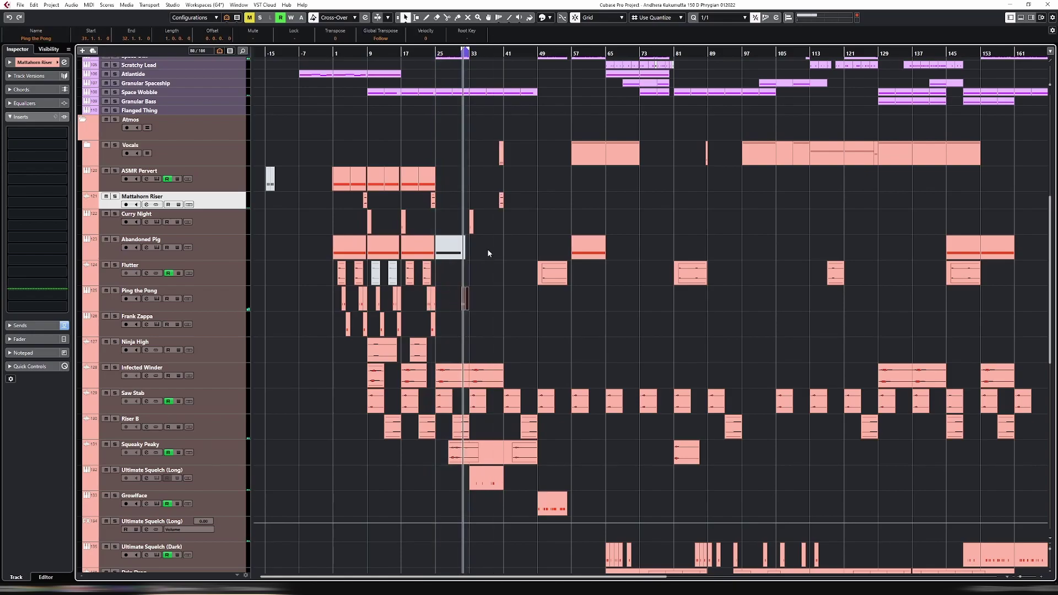
Set a cycle range starting at bar 31.
{"action": "left_click_drag", "start_coordinate": [466, 51], "coordinate": [534, 58]}
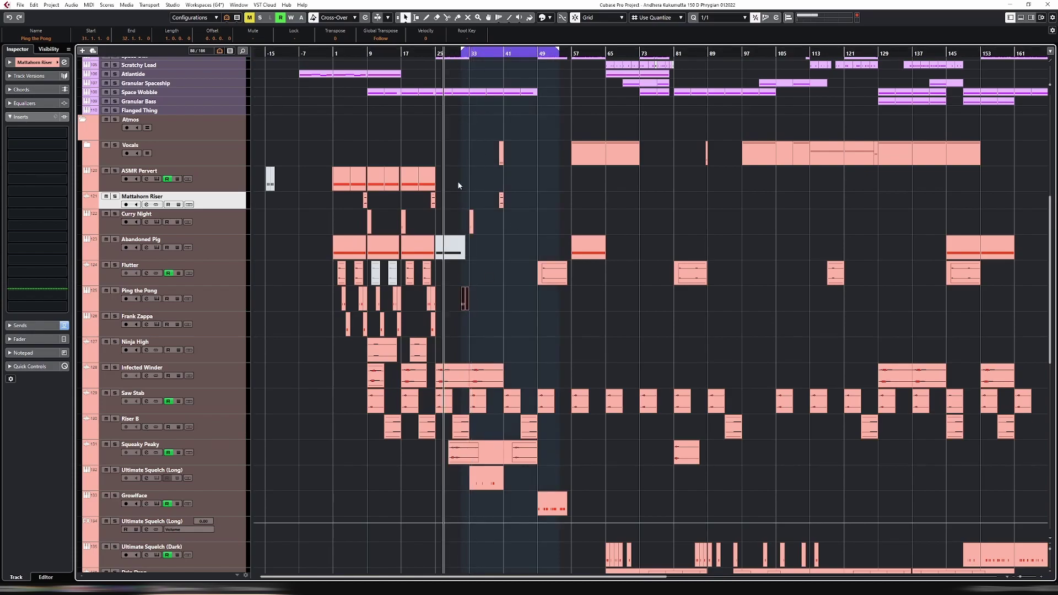
{"action": "scroll", "coordinate": [465, 177], "scroll_direction": "up", "scroll_amount": 5}
{"action": "scroll", "coordinate": [513, 192], "scroll_direction": "down", "scroll_amount": 8}
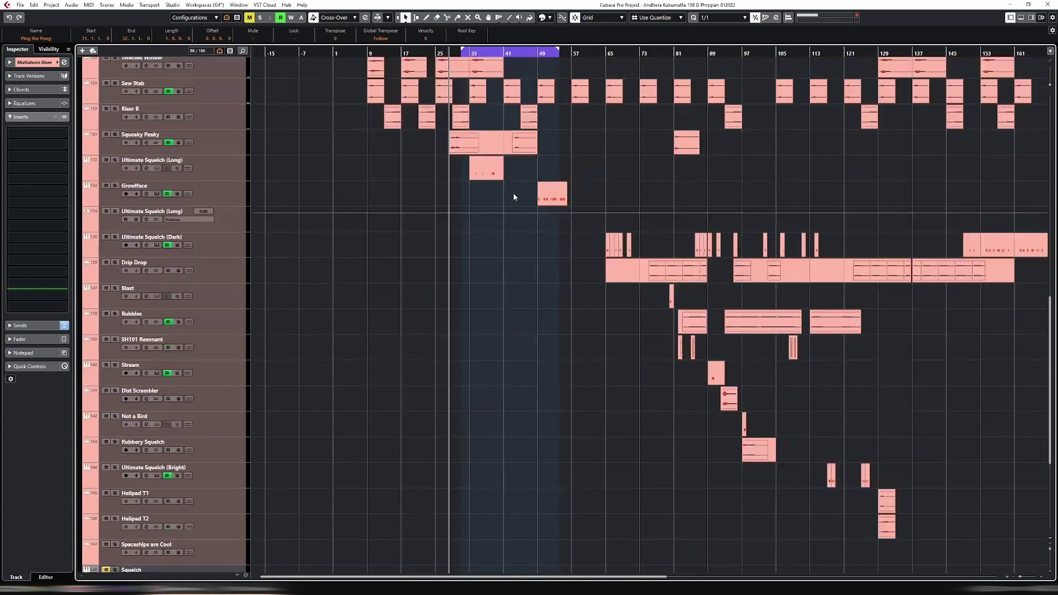
{"action": "scroll", "coordinate": [513, 193], "scroll_direction": "up", "scroll_amount": 3}
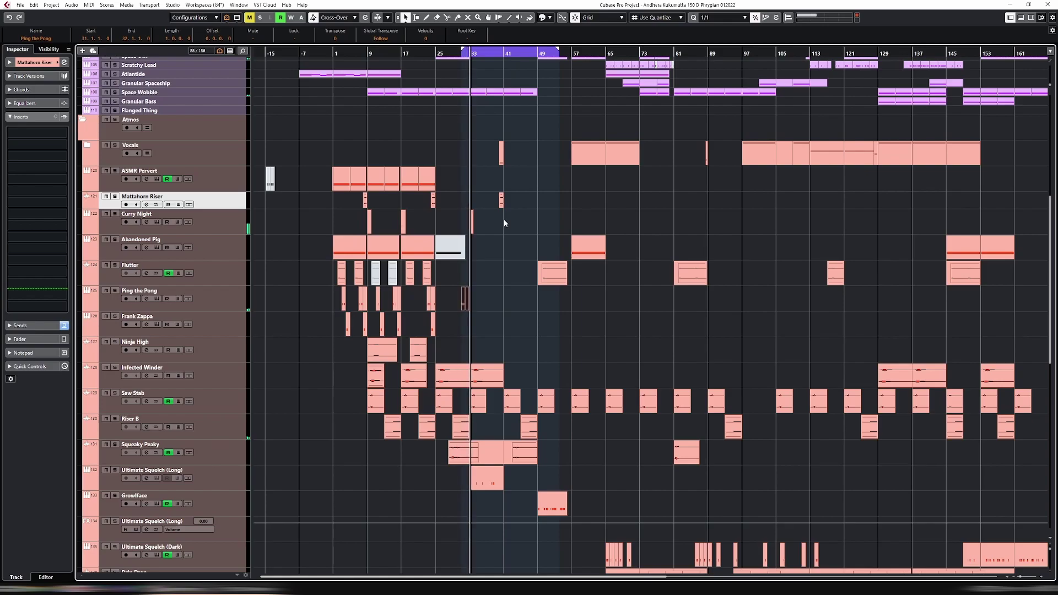
{"action": "scroll", "coordinate": [485, 201], "scroll_direction": "up", "scroll_amount": 5}
Zoom in on the Crash 01 event at bar 33 and mute it.
{"action": "left_click", "coordinate": [478, 195]}
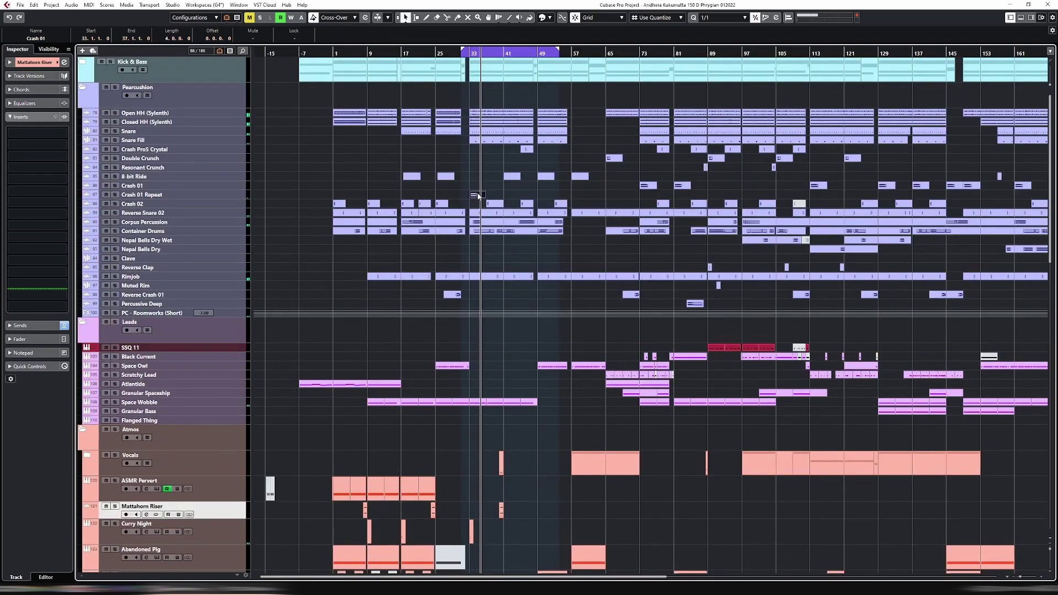
{"action": "key", "text": "shift+g"}
{"action": "key", "text": "h"}
{"action": "key", "text": "h"}
{"action": "key", "text": "h"}
{"action": "key", "text": "h"}
{"action": "key", "text": "h"}
{"action": "key", "text": "h"}
{"action": "key", "text": "h"}
{"action": "key", "text": "h"}
{"action": "key", "text": "h"}
{"action": "key", "text": "h"}
{"action": "key", "text": "h"}
{"action": "key", "text": "h"}
{"action": "key", "text": "h"}
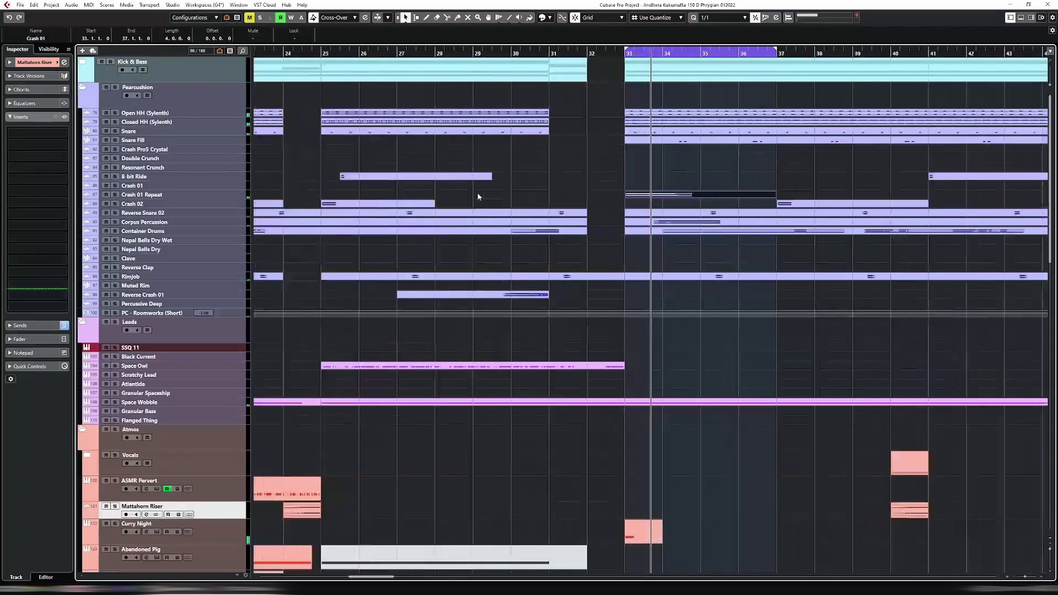
{"action": "key", "text": "7"}
{"action": "left_click", "coordinate": [615, 195]}
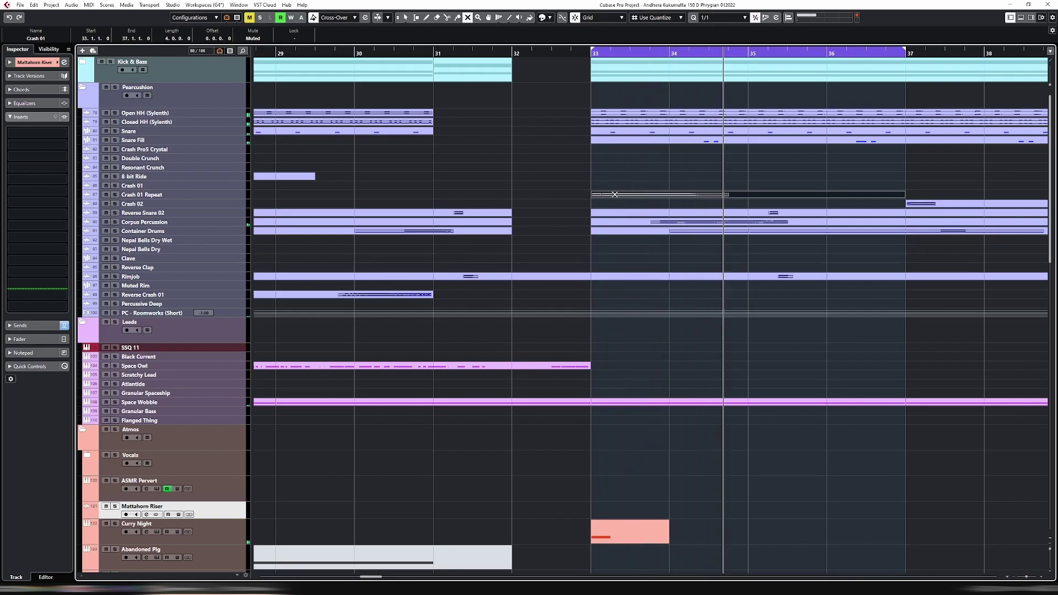
Expand the Kick & Bass folder, select Kick (Dry) and unmute the Crash 01 event.
{"action": "left_click", "coordinate": [94, 51]}
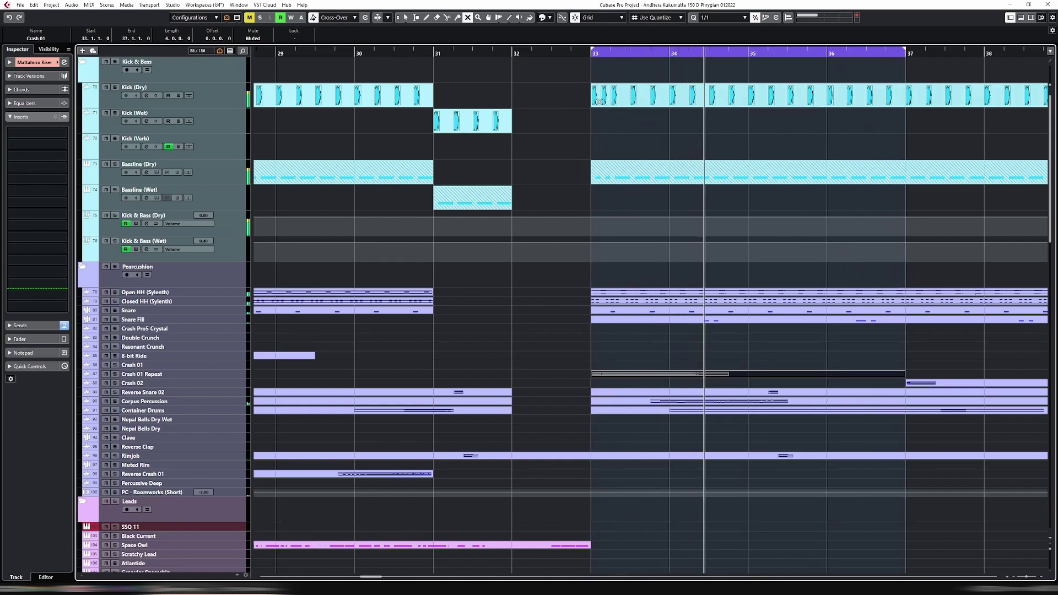
{"action": "left_click", "coordinate": [223, 92]}
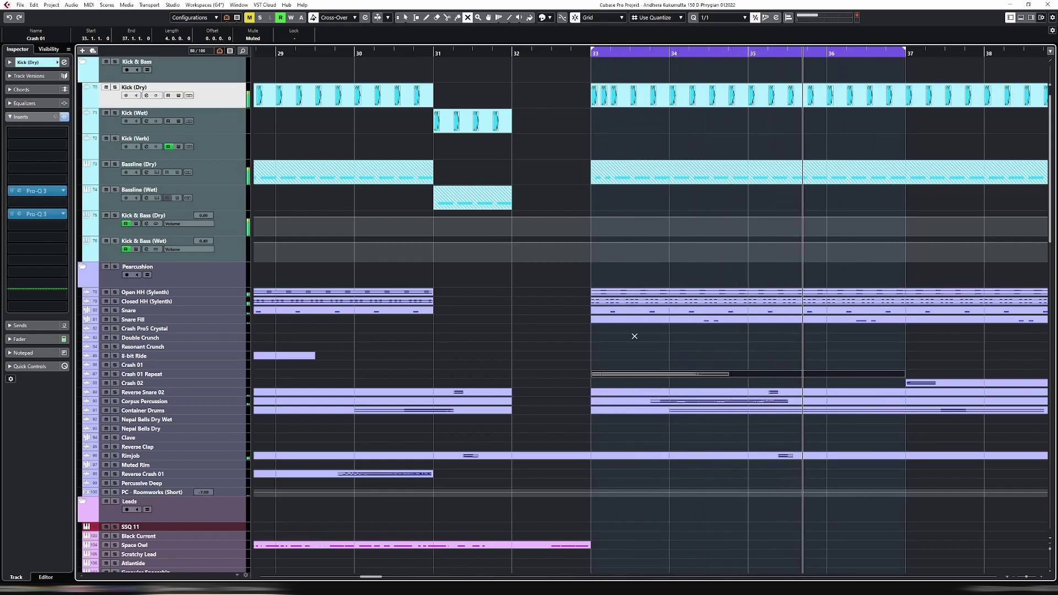
{"action": "left_click", "coordinate": [600, 375]}
Zoom out to the whole song, resize the track heights and return to the Object Selection tool.
{"action": "key", "text": "g"}
{"action": "key", "text": "g"}
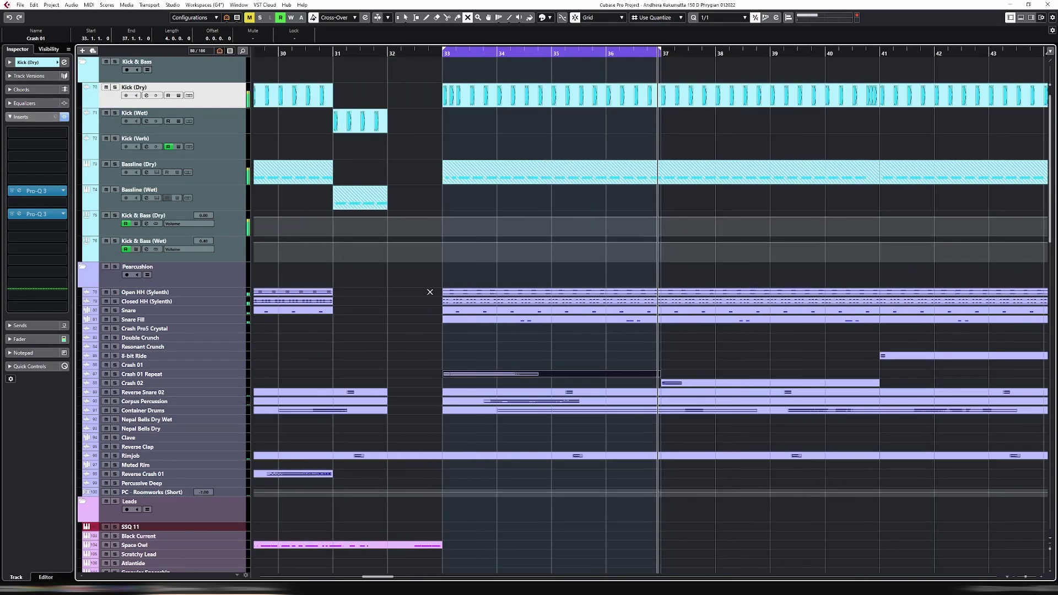
{"action": "key", "text": "g"}
{"action": "key", "text": "shift+g"}
{"action": "key", "text": "shift+g"}
{"action": "key", "text": "shift+g"}
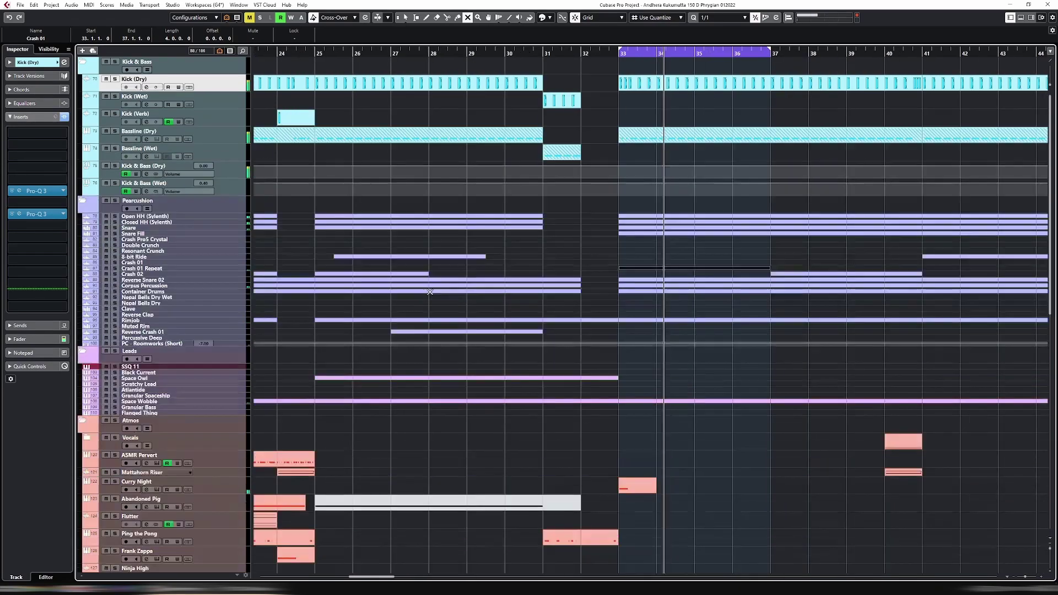
{"action": "key", "text": "g"}
{"action": "key", "text": "g"}
{"action": "key", "text": "g"}
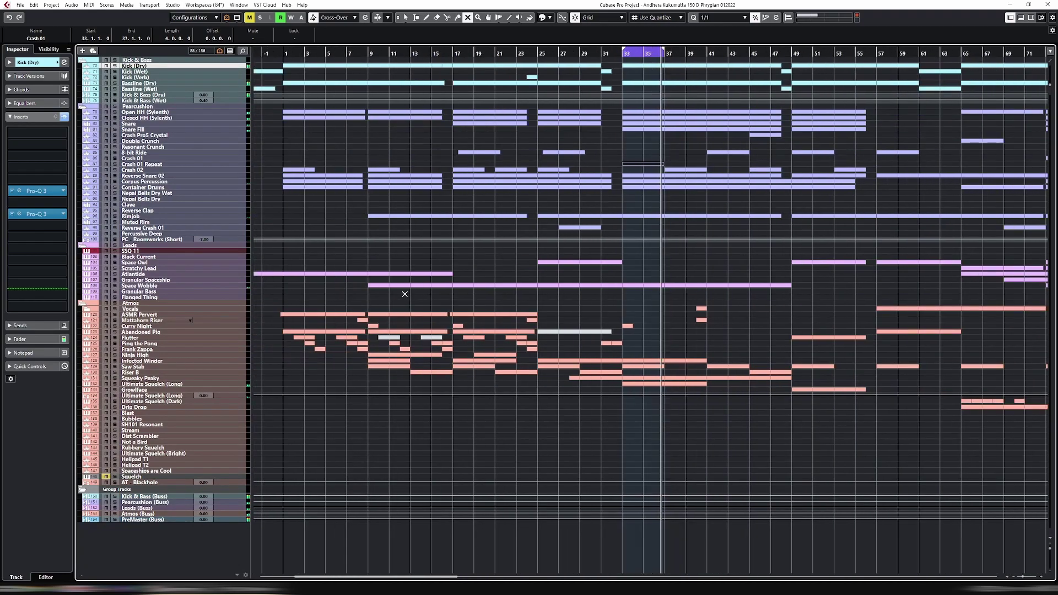
{"action": "key", "text": "shift+h"}
{"action": "key", "text": "shift+h"}
{"action": "key", "text": "shift+h"}
{"action": "key", "text": "g"}
{"action": "key", "text": "g"}
{"action": "key", "text": "1"}
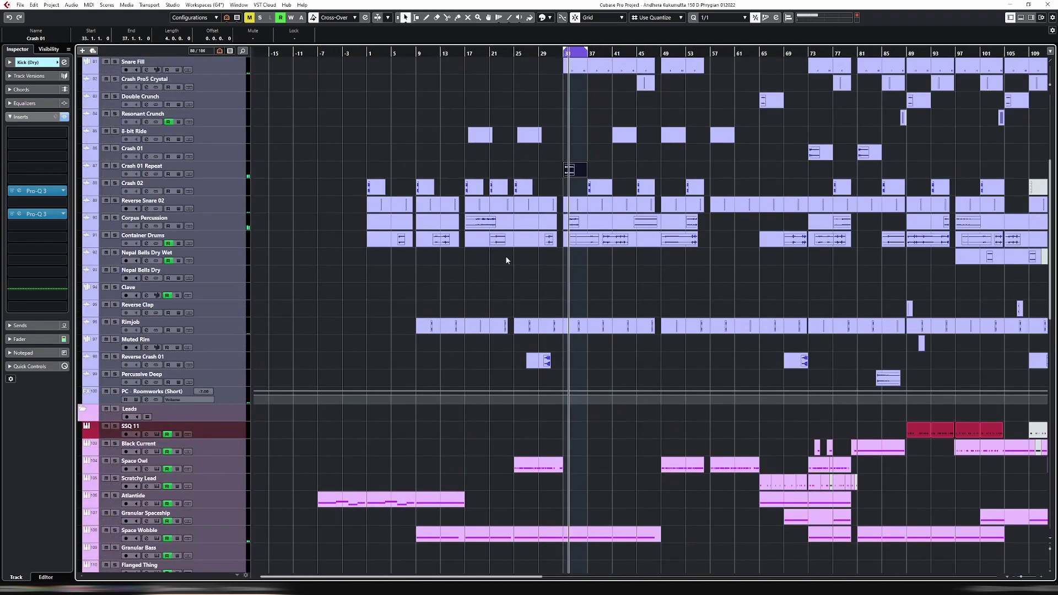
{"action": "scroll", "coordinate": [510, 258], "scroll_direction": "down", "scroll_amount": 6}
{"action": "scroll", "coordinate": [562, 273], "scroll_direction": "down", "scroll_amount": 2}
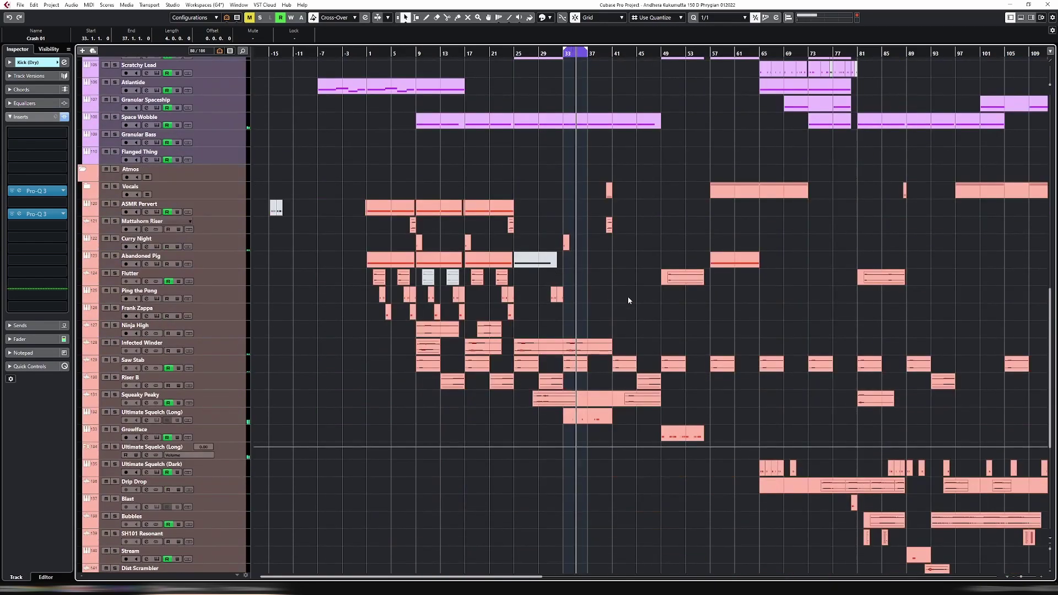
{"action": "key", "text": "g"}
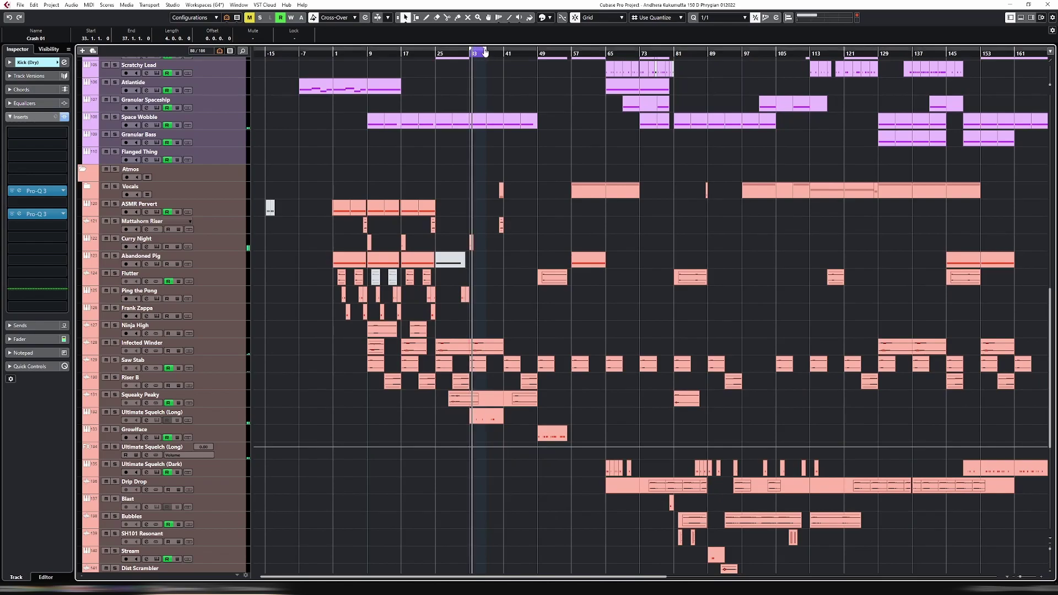
Loop bars 33 to 81 and restart playback from bar 33.
{"action": "left_click_drag", "start_coordinate": [484, 52], "coordinate": [680, 52]}
{"action": "scroll", "coordinate": [549, 196], "scroll_direction": "up", "scroll_amount": 6}
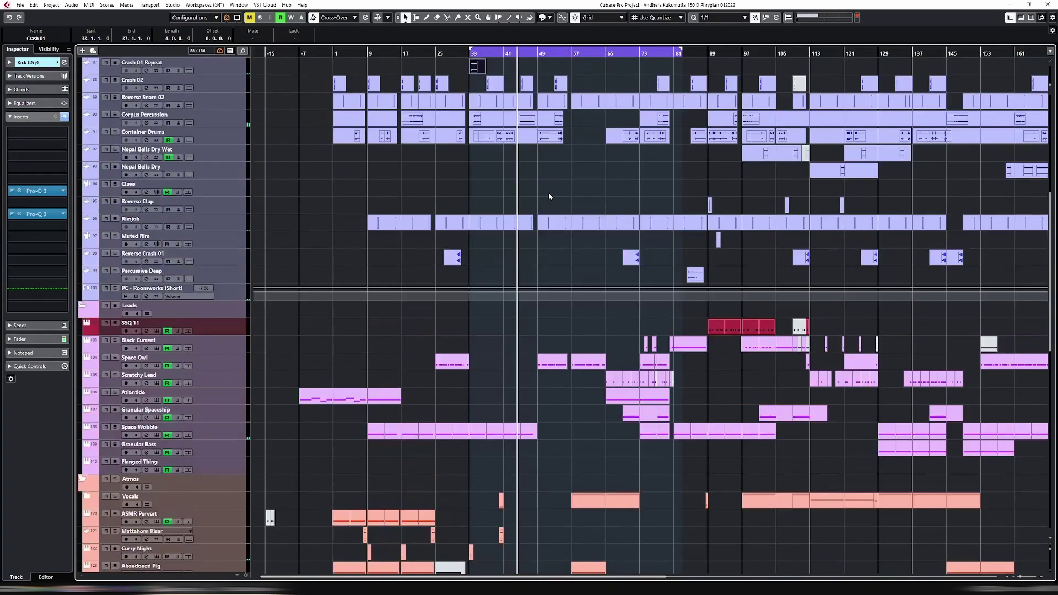
{"action": "scroll", "coordinate": [557, 194], "scroll_direction": "up", "scroll_amount": 6}
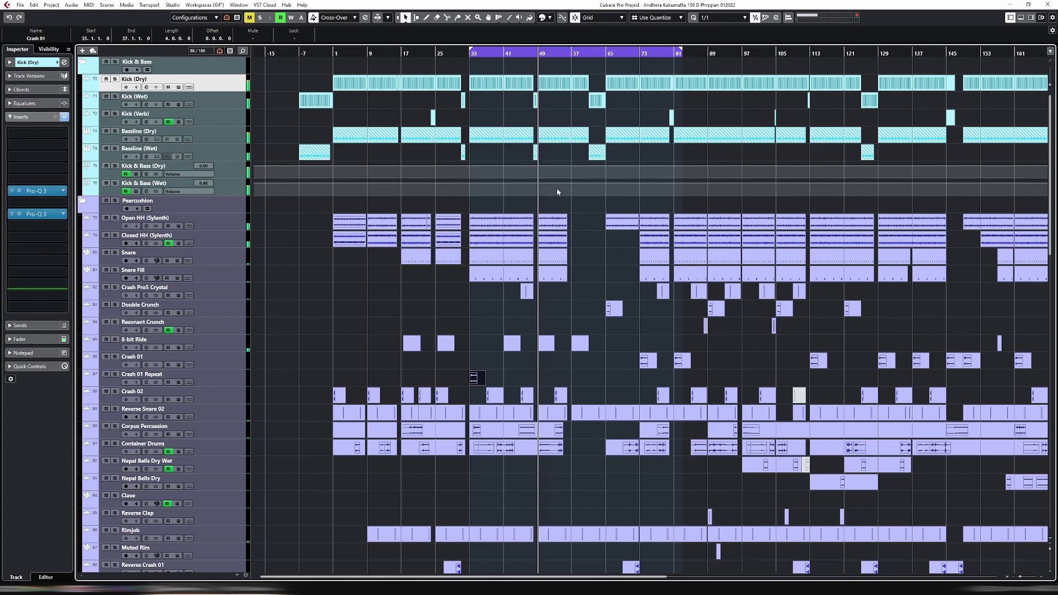
{"action": "left_click", "coordinate": [466, 55]}
{"action": "scroll", "coordinate": [564, 259], "scroll_direction": "down", "scroll_amount": 8}
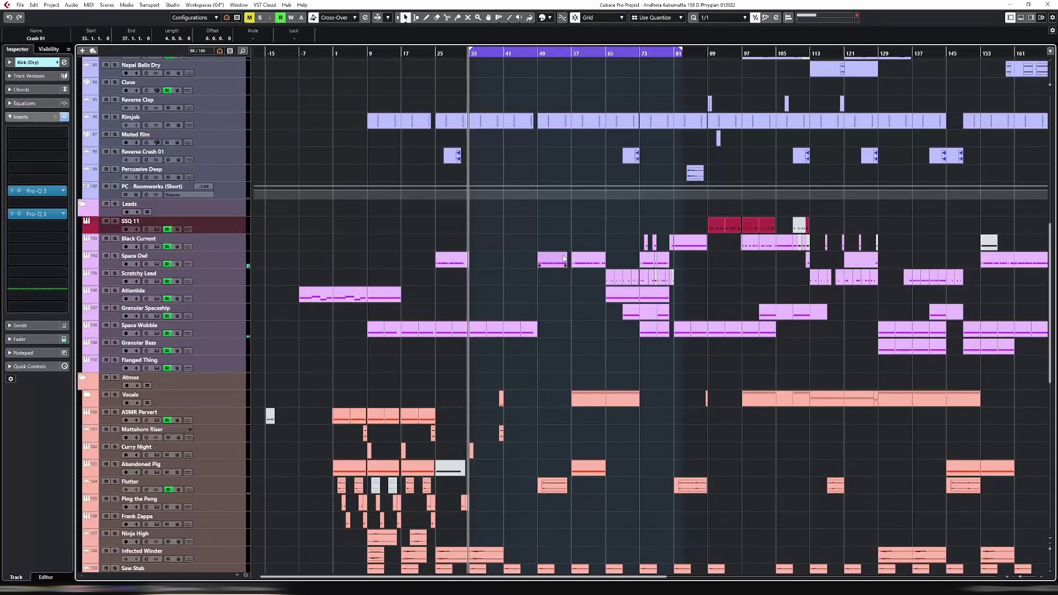
{"action": "scroll", "coordinate": [564, 258], "scroll_direction": "up", "scroll_amount": 8}
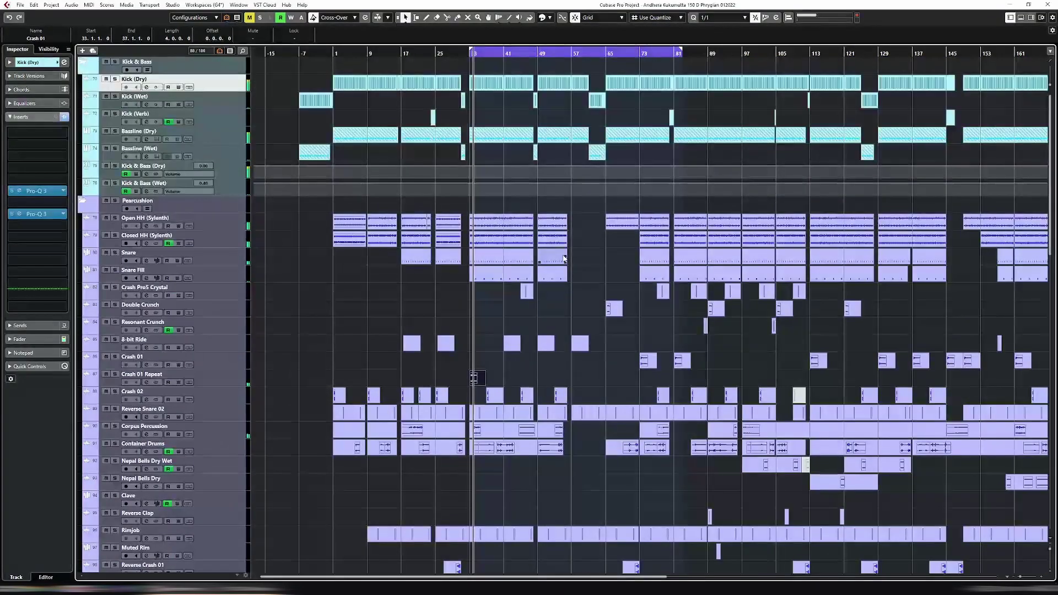
Mute the Snare and Closed HH (Sylenth) events at bar 33.
{"action": "key", "text": "7"}
{"action": "left_click", "coordinate": [499, 257]}
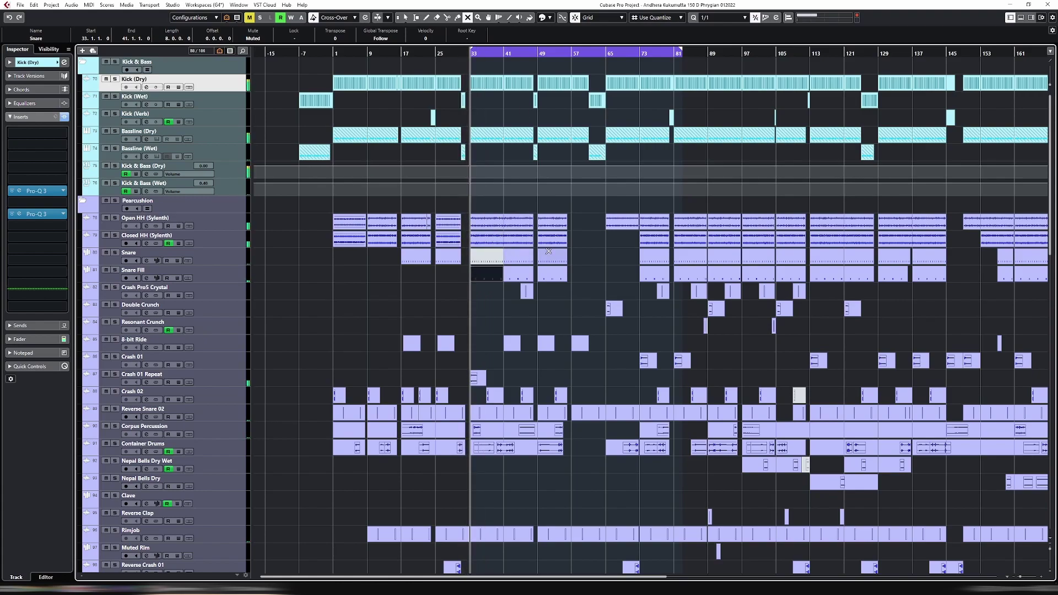
{"action": "left_click", "coordinate": [487, 240]}
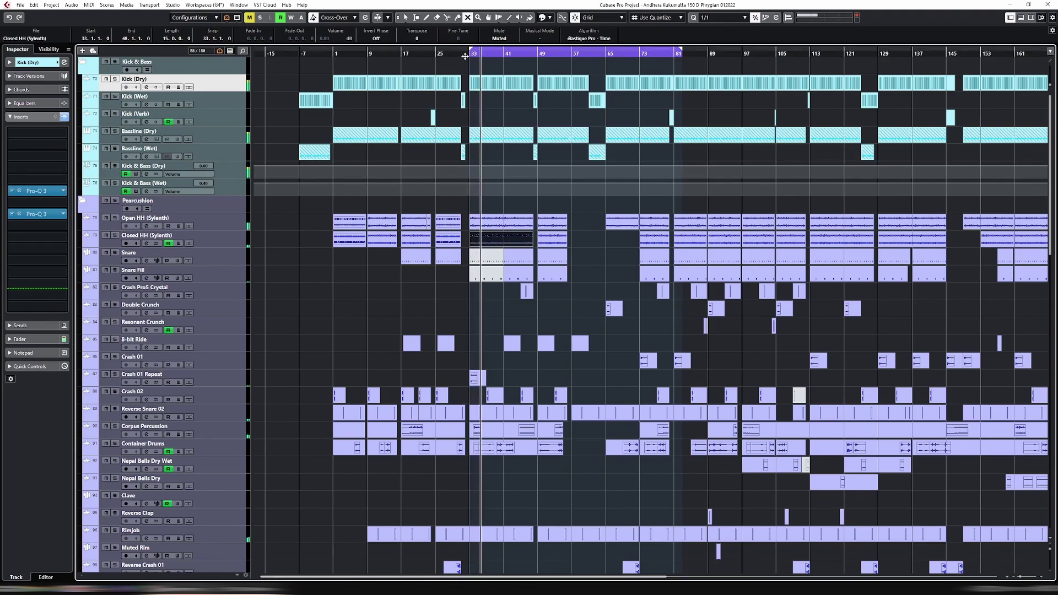
{"action": "scroll", "coordinate": [487, 301], "scroll_direction": "down", "scroll_amount": 8}
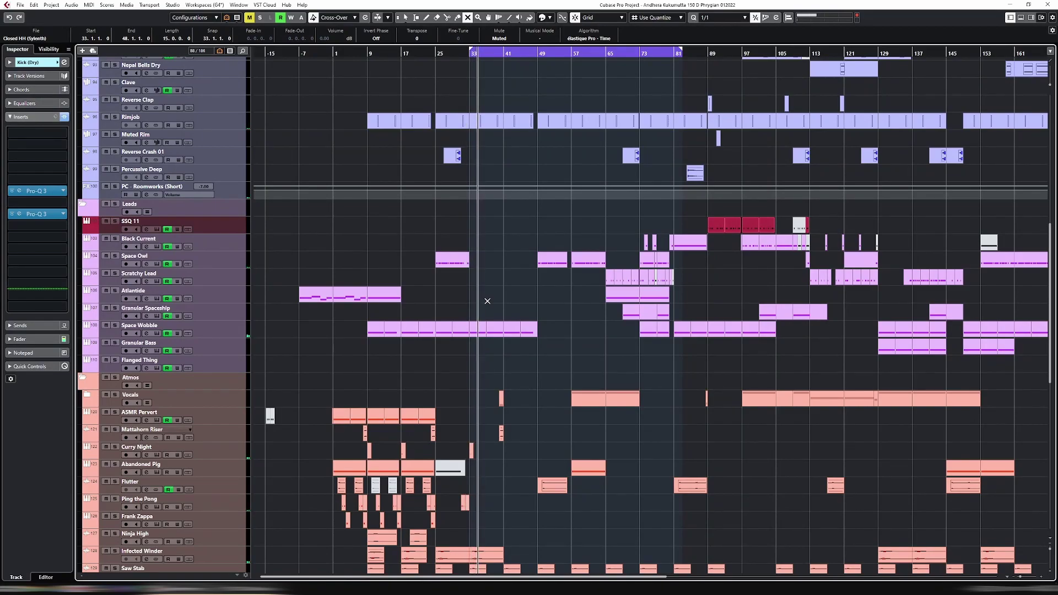
{"action": "scroll", "coordinate": [496, 303], "scroll_direction": "down", "scroll_amount": 4}
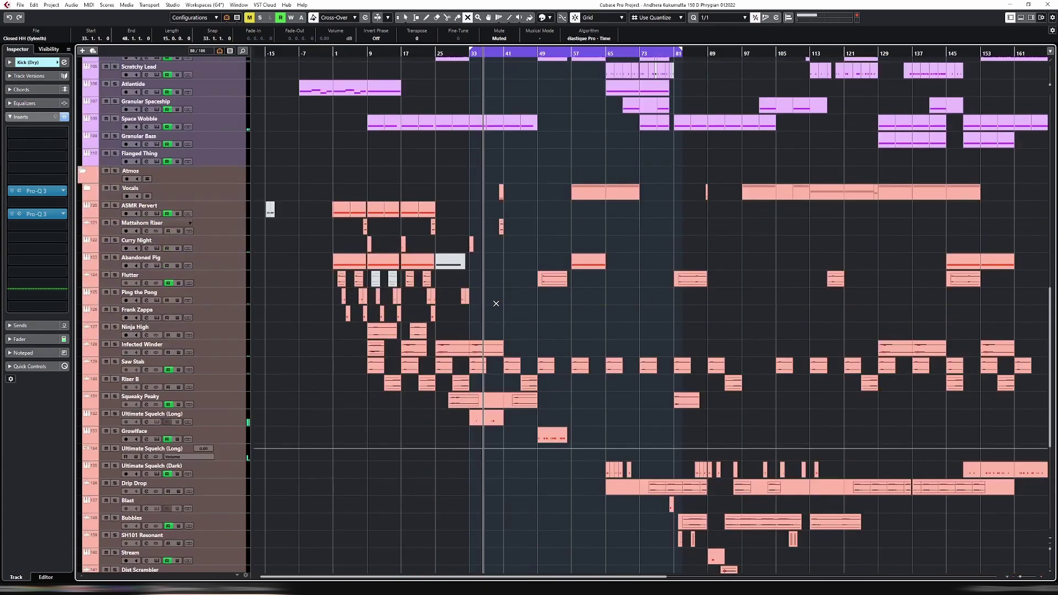
{"action": "scroll", "coordinate": [496, 303], "scroll_direction": "up", "scroll_amount": 10}
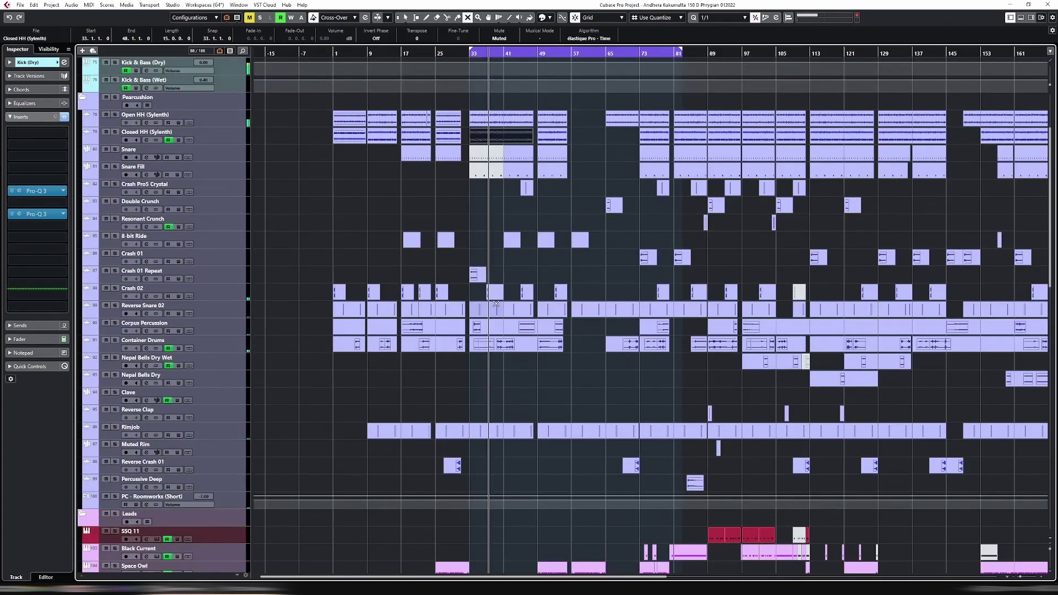
{"action": "scroll", "coordinate": [496, 303], "scroll_direction": "up", "scroll_amount": 2}
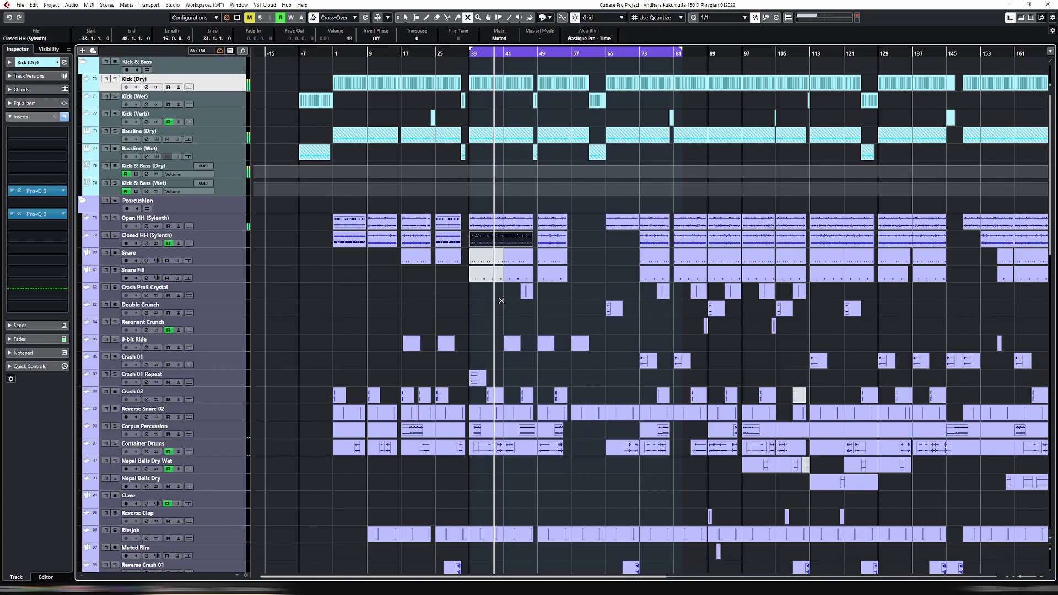
{"action": "scroll", "coordinate": [506, 297], "scroll_direction": "down", "scroll_amount": 10}
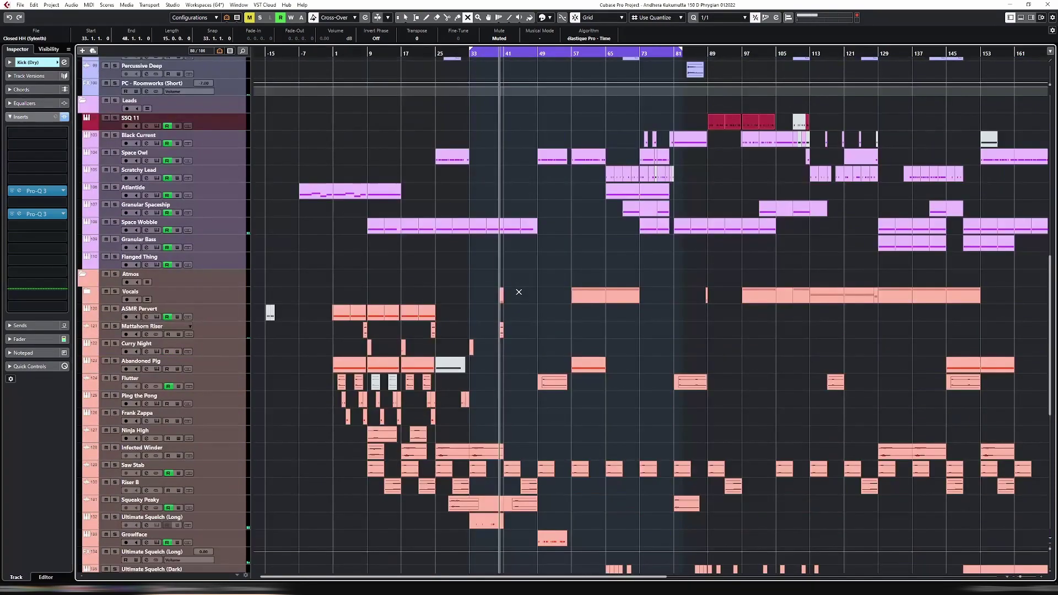
{"action": "scroll", "coordinate": [493, 310], "scroll_direction": "down", "scroll_amount": 4}
Select the Ultimate Squelch (Long) event, then the Closed HH event, and move the playhead to bar 37.
{"action": "left_click", "coordinate": [494, 320]}
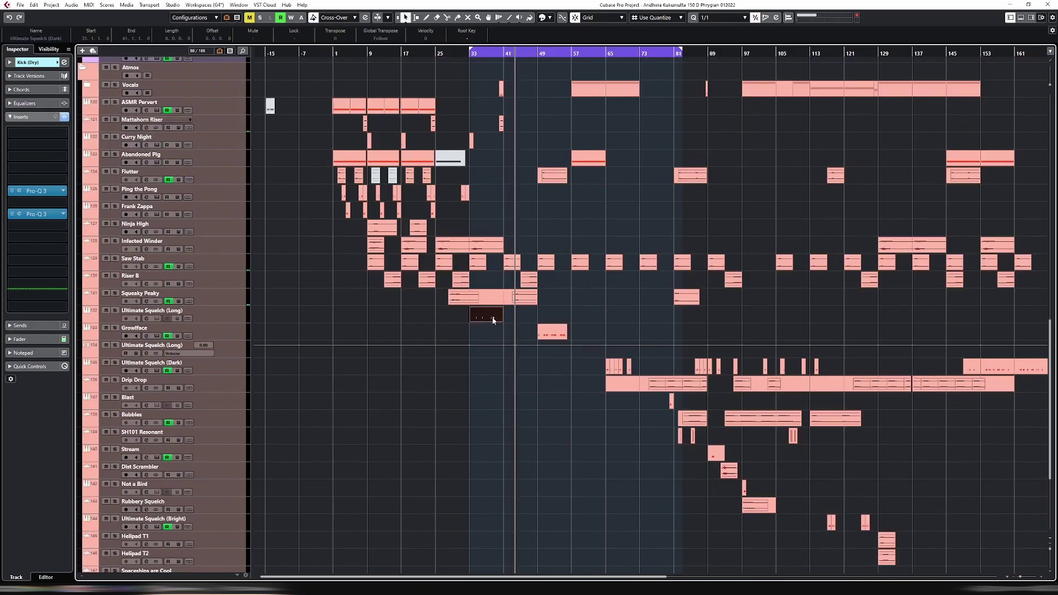
{"action": "scroll", "coordinate": [494, 321], "scroll_direction": "up", "scroll_amount": 14}
{"action": "key", "text": "3"}
{"action": "key", "text": "1"}
{"action": "left_click", "coordinate": [516, 244]}
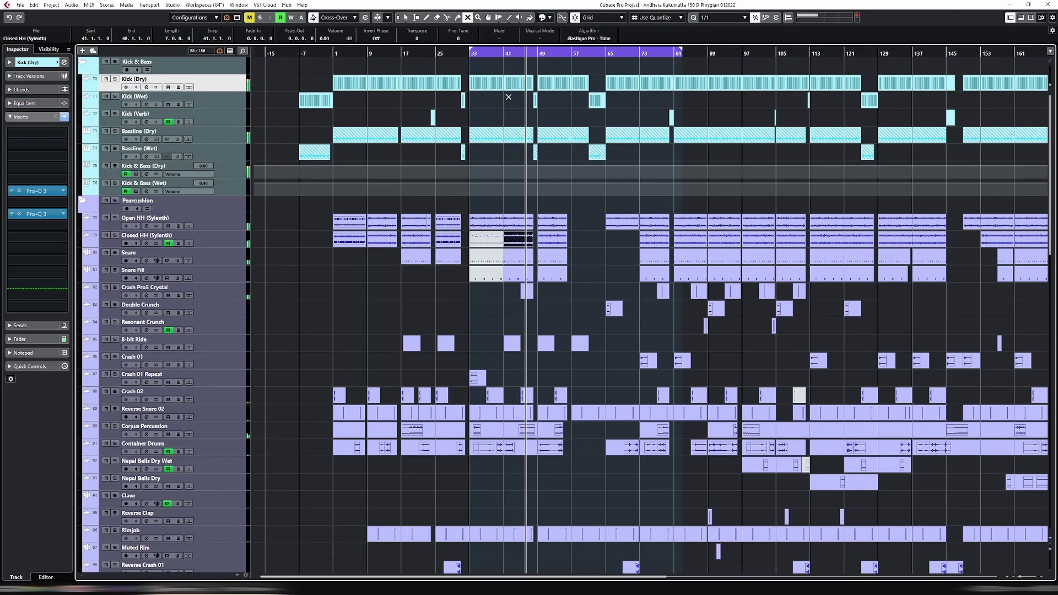
{"action": "left_click", "coordinate": [497, 52]}
{"action": "scroll", "coordinate": [555, 357], "scroll_direction": "down", "scroll_amount": 17}
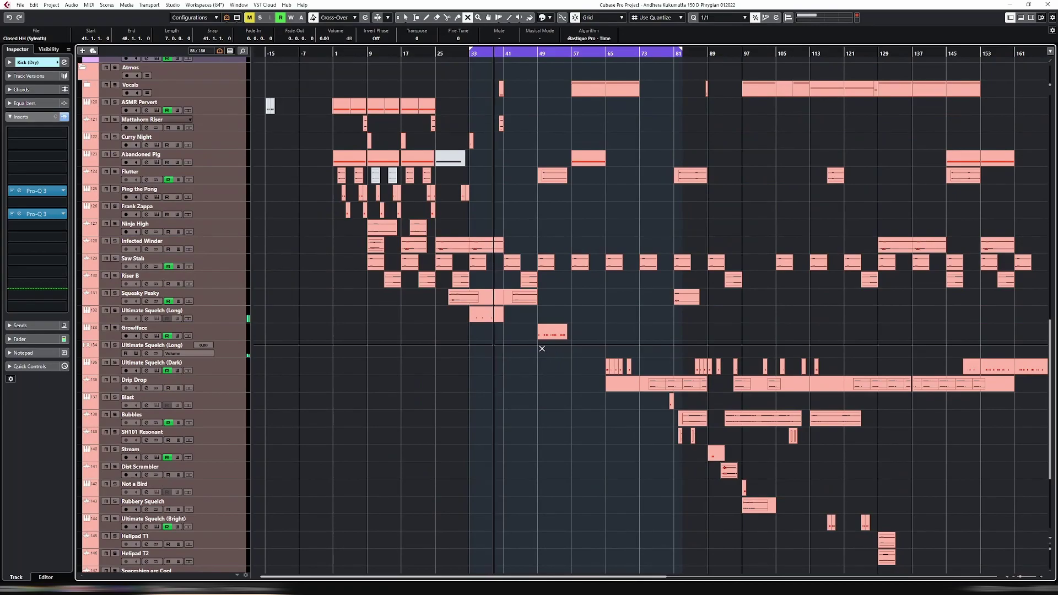
Select the Ultimate Squelch (Long) track and its event spanning bars 33–41.
{"action": "left_click", "coordinate": [223, 314]}
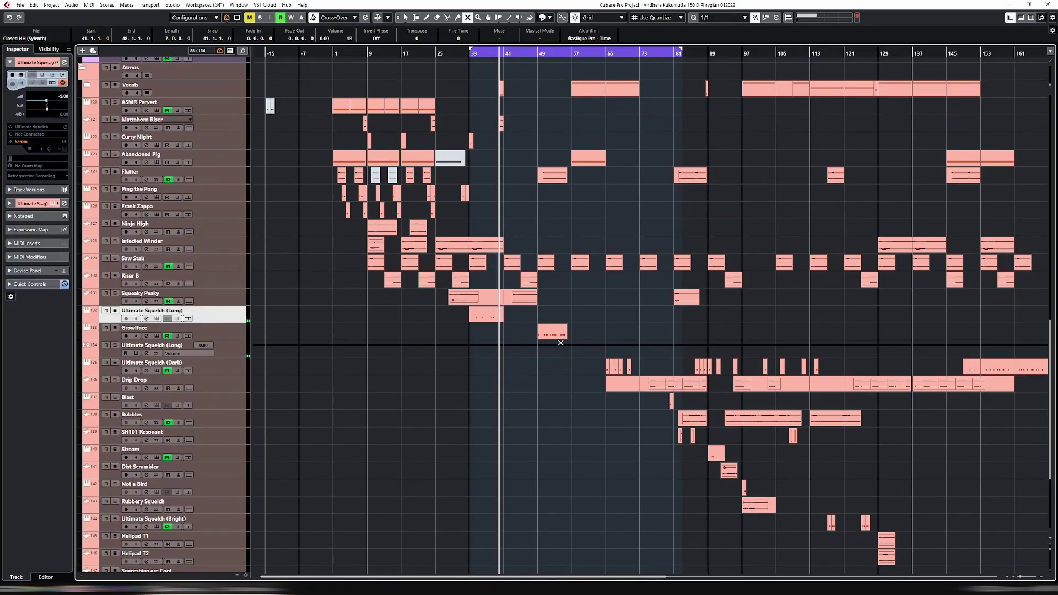
{"action": "key", "text": "g"}
{"action": "key", "text": "g"}
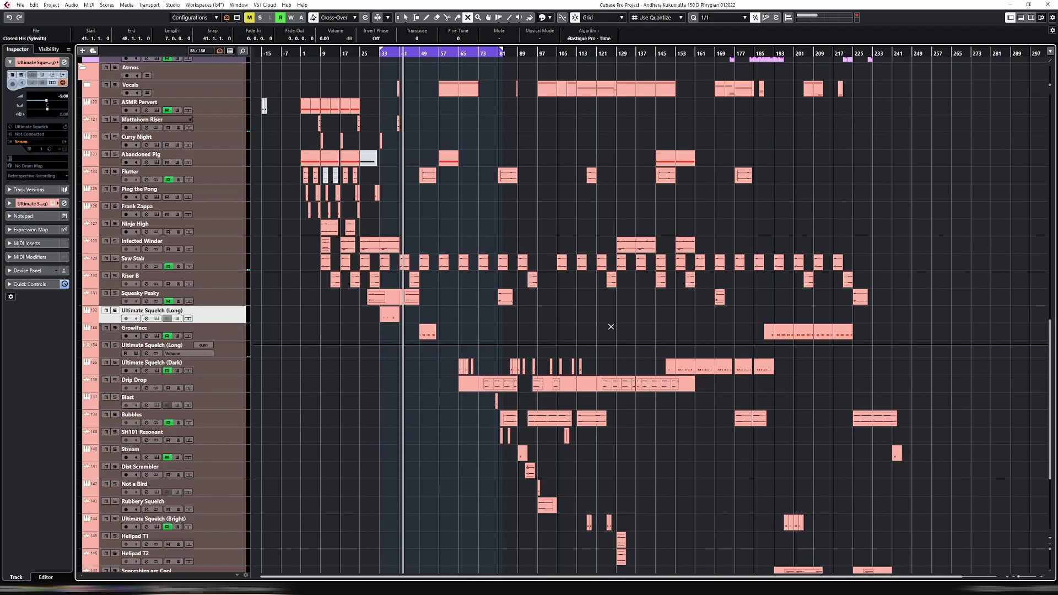
{"action": "key", "text": "h"}
{"action": "key", "text": "1"}
{"action": "left_click", "coordinate": [456, 317]}
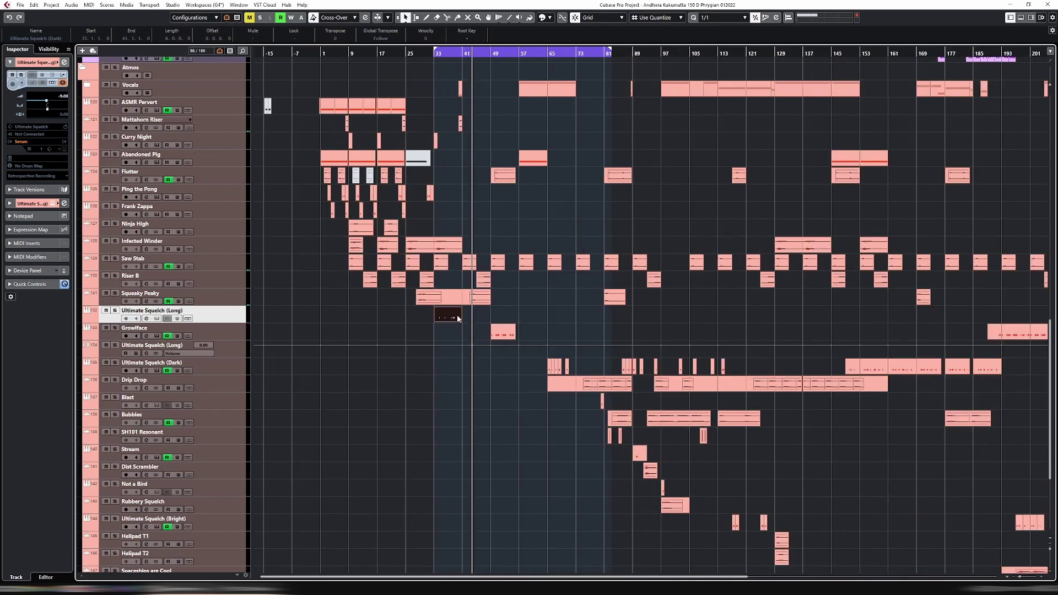
Loop the event's bars 33–41 and enlarge the track's waveform lane.
{"action": "key", "text": "p"}
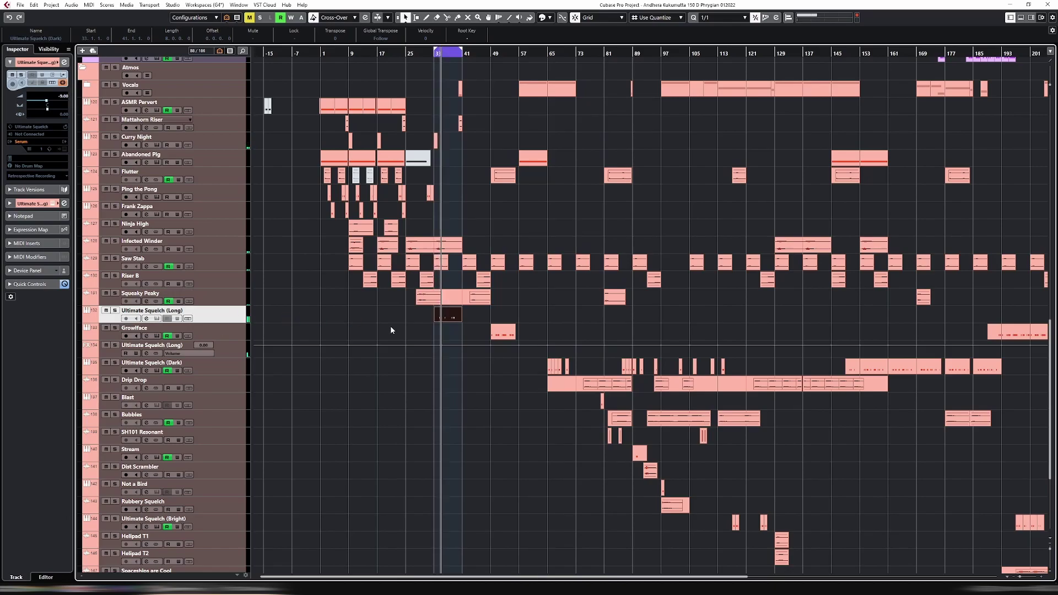
{"action": "left_click", "coordinate": [87, 320]}
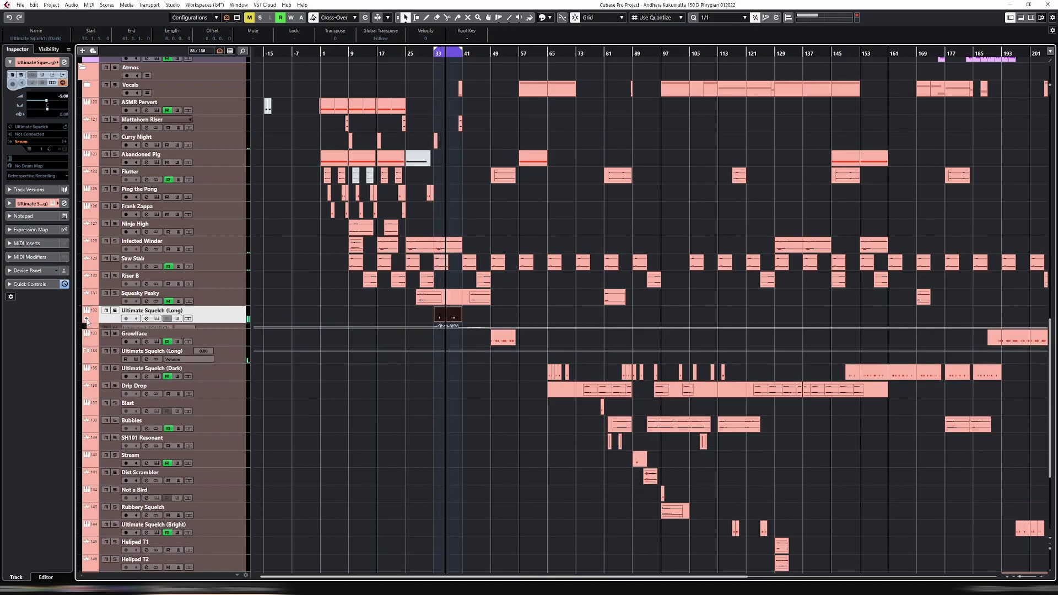
{"action": "left_click_drag", "start_coordinate": [229, 348], "coordinate": [229, 357]}
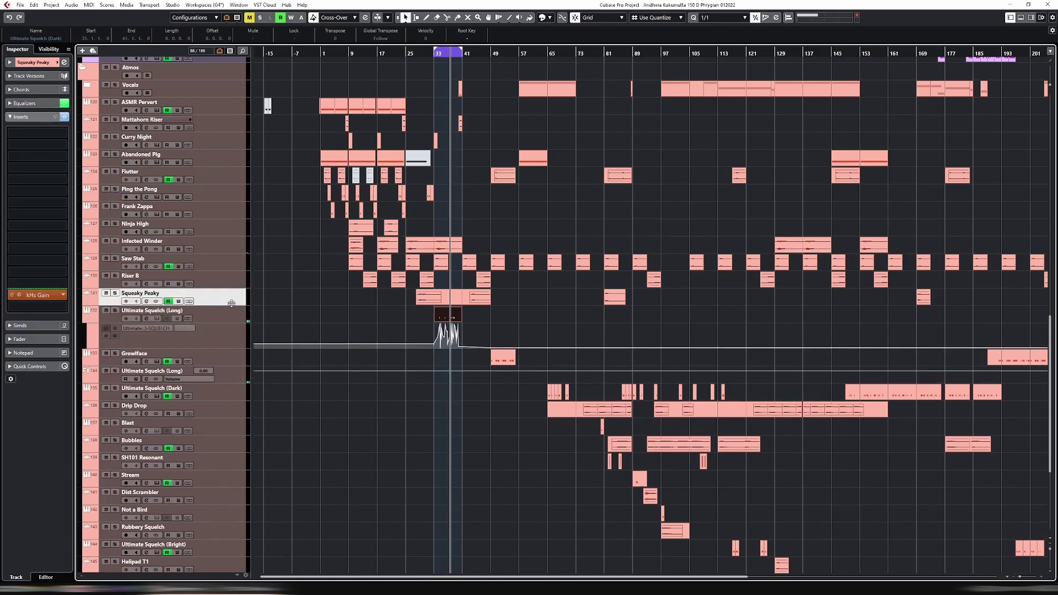
{"action": "left_click", "coordinate": [222, 309]}
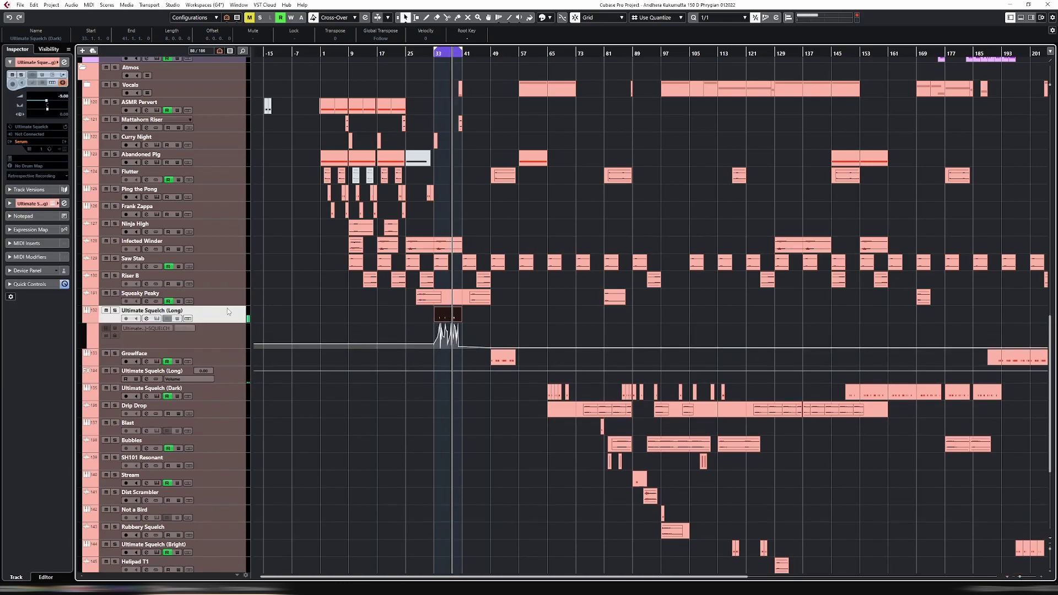
Unfreeze the Ultimate Squelch (Long) instrument.
{"action": "left_click", "coordinate": [62, 82]}
{"action": "left_click", "coordinate": [486, 309]}
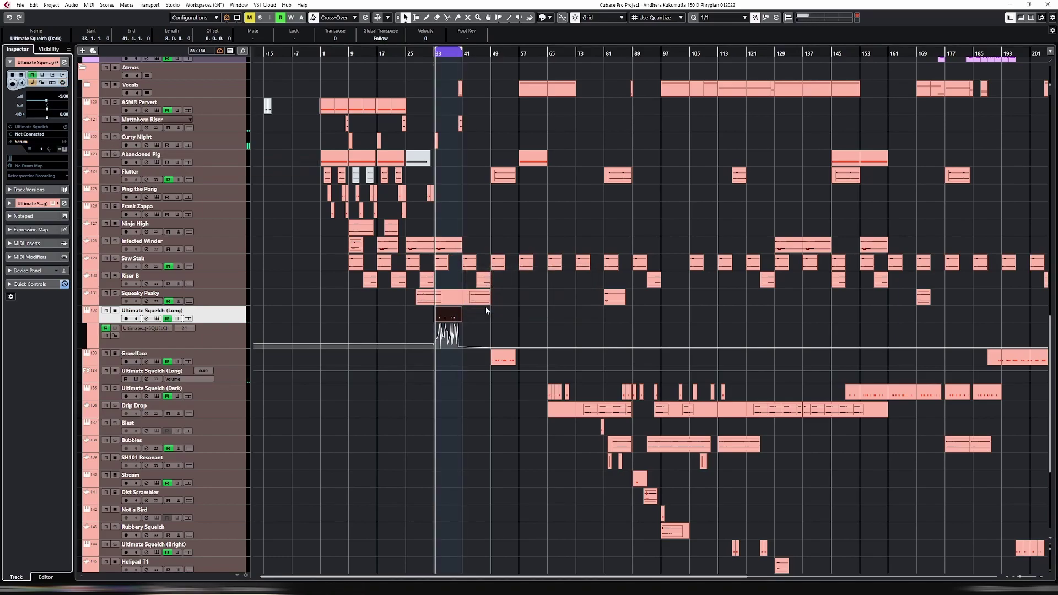
{"action": "key", "text": "h"}
{"action": "key", "text": "h"}
{"action": "key", "text": "h"}
{"action": "key", "text": "h"}
{"action": "key", "text": "h"}
{"action": "key", "text": "h"}
{"action": "key", "text": "h"}
{"action": "key", "text": "h"}
{"action": "key", "text": "h"}
{"action": "key", "text": "h"}
{"action": "key", "text": "h"}
{"action": "key", "text": "h"}
{"action": "key", "text": "h"}
{"action": "key", "text": "h"}
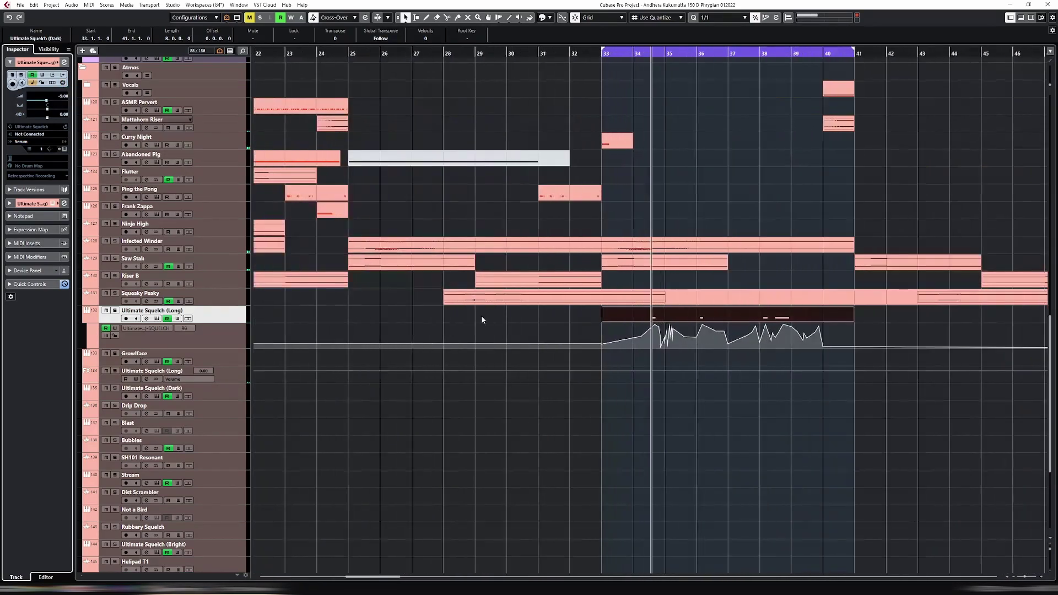
{"action": "key", "text": "g"}
{"action": "key", "text": "g"}
{"action": "key", "text": "g"}
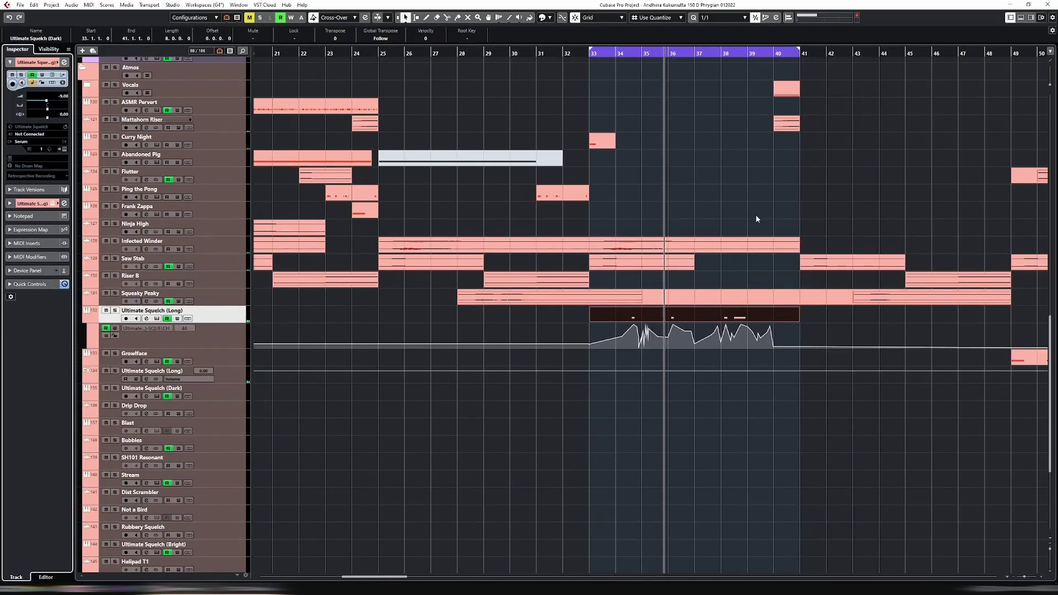
Narrow the loop to bars 38–40 and start adjusting the channel's input gain.
{"action": "left_click_drag", "start_coordinate": [593, 53], "coordinate": [721, 64]}
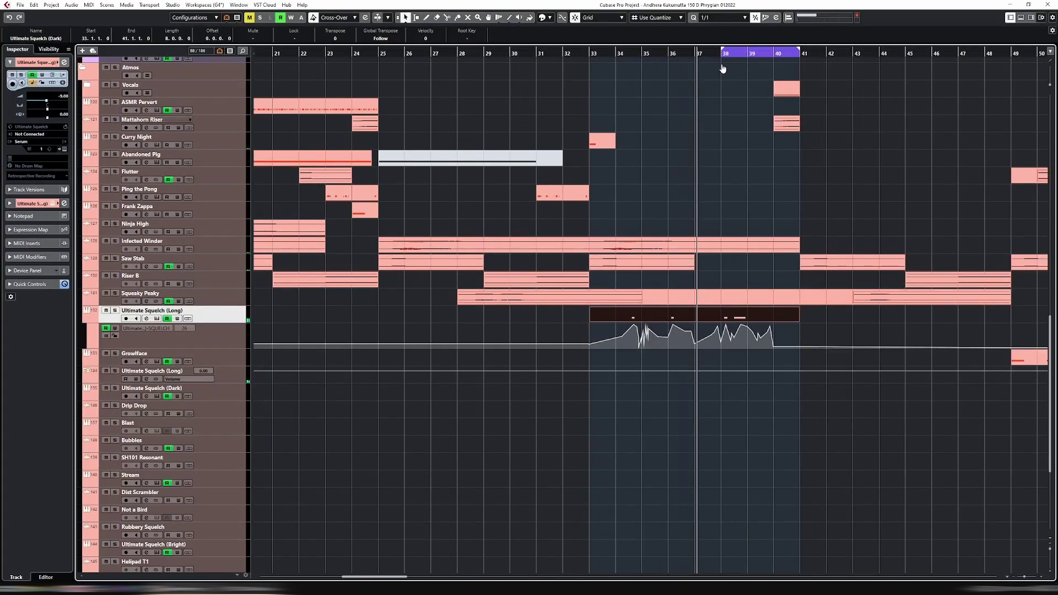
{"action": "left_click_drag", "start_coordinate": [799, 52], "coordinate": [773, 57]}
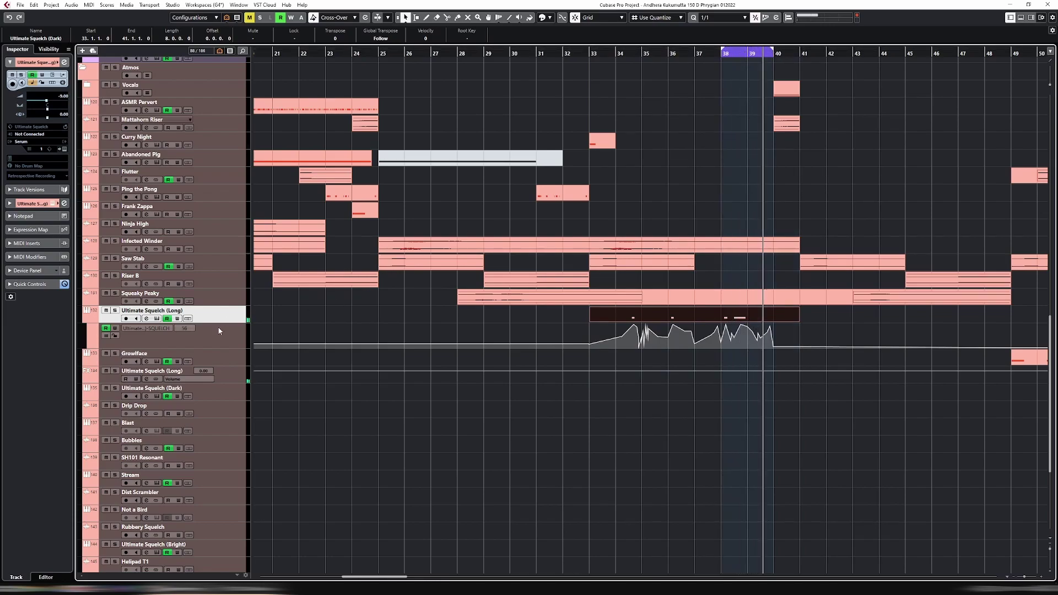
{"action": "key", "text": "e"}
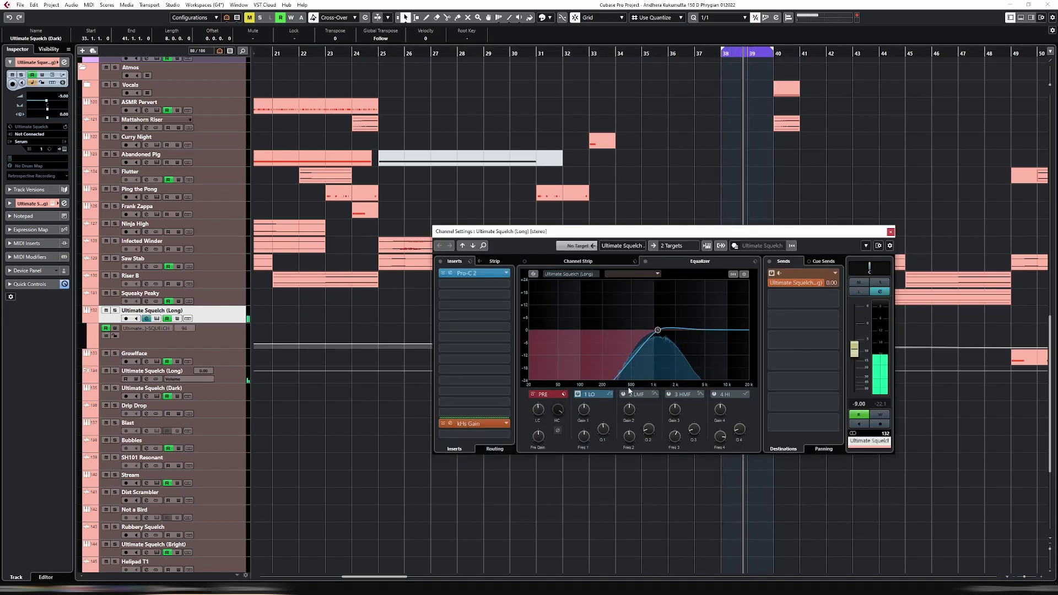
{"action": "left_click", "coordinate": [540, 449]}
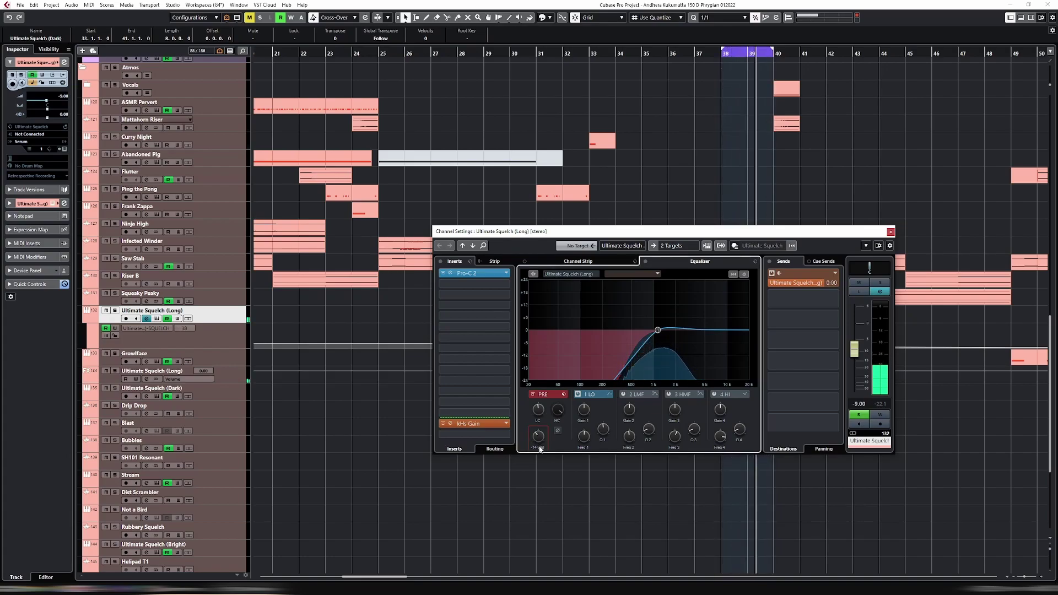
Solo the Ultimate Squelch (Long) tracks and show their inserts and sends in the Inspector.
{"action": "key", "text": "e"}
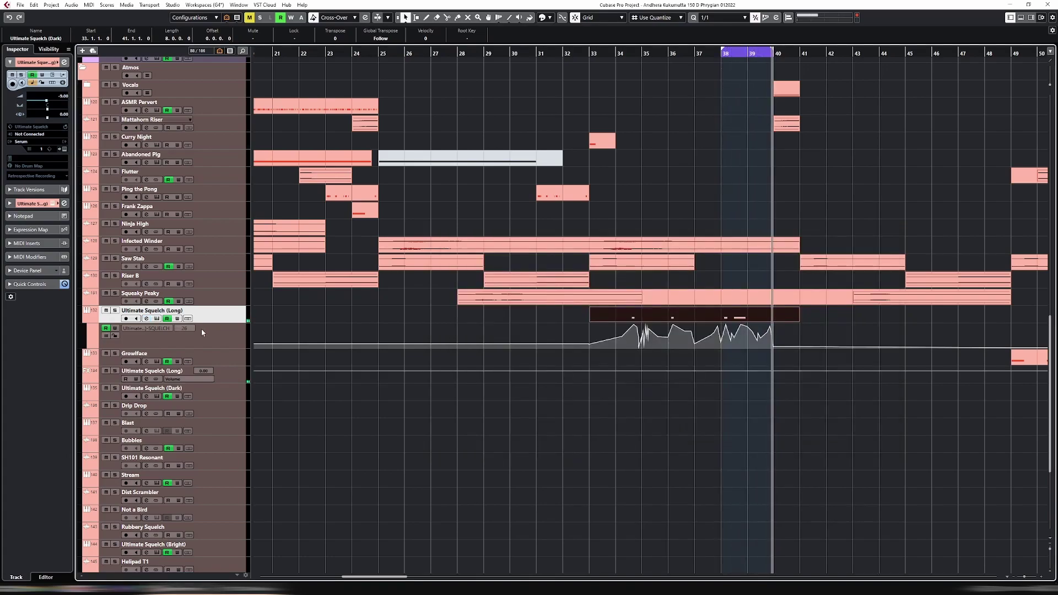
{"action": "left_click", "coordinate": [9, 204]}
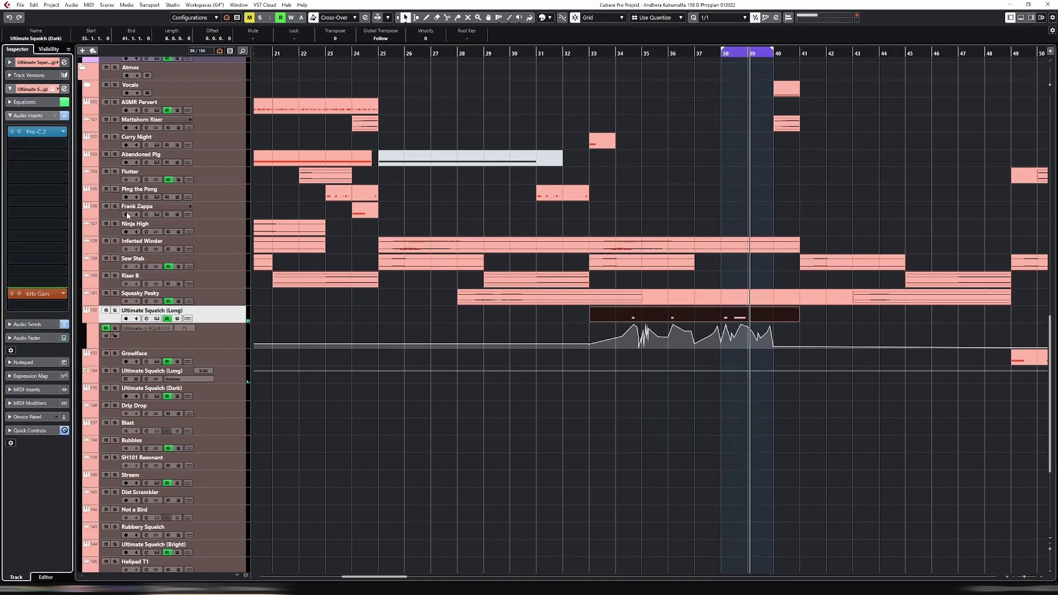
{"action": "key", "text": "s"}
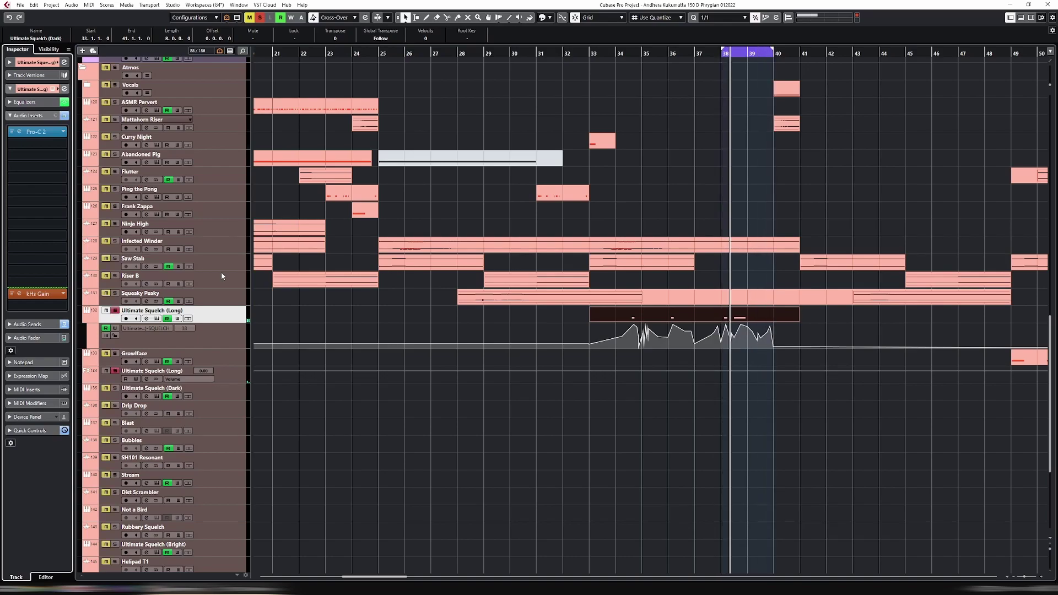
{"action": "left_click", "coordinate": [10, 89]}
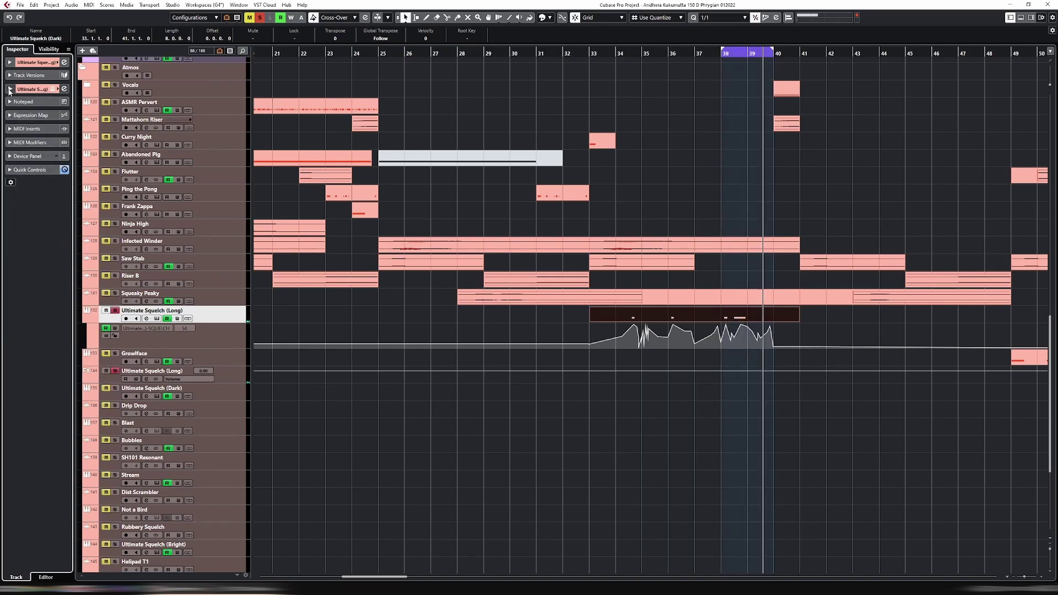
{"action": "left_click", "coordinate": [10, 89]}
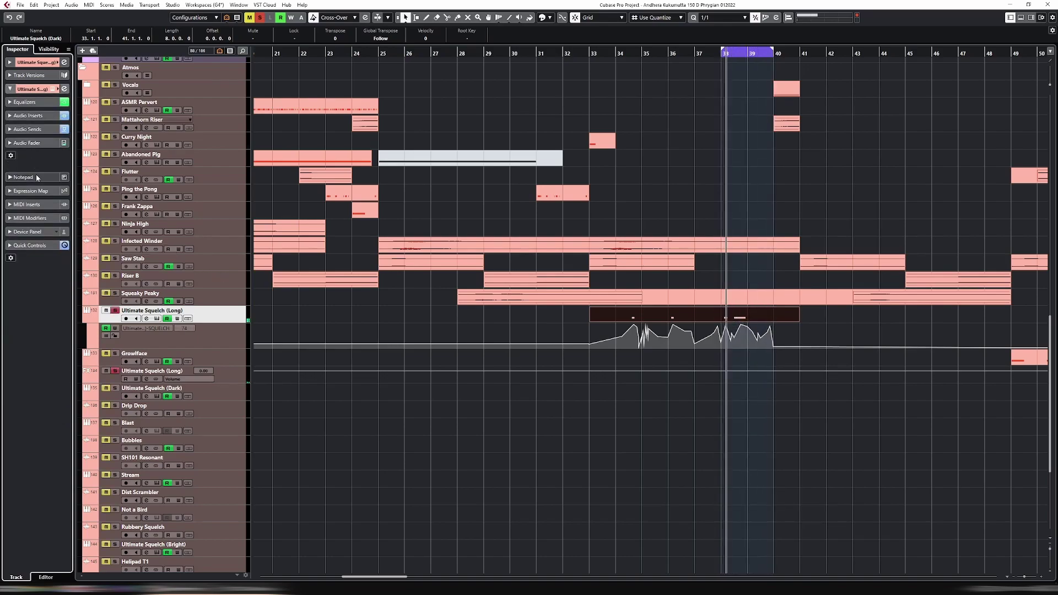
{"action": "left_click", "coordinate": [43, 131]}
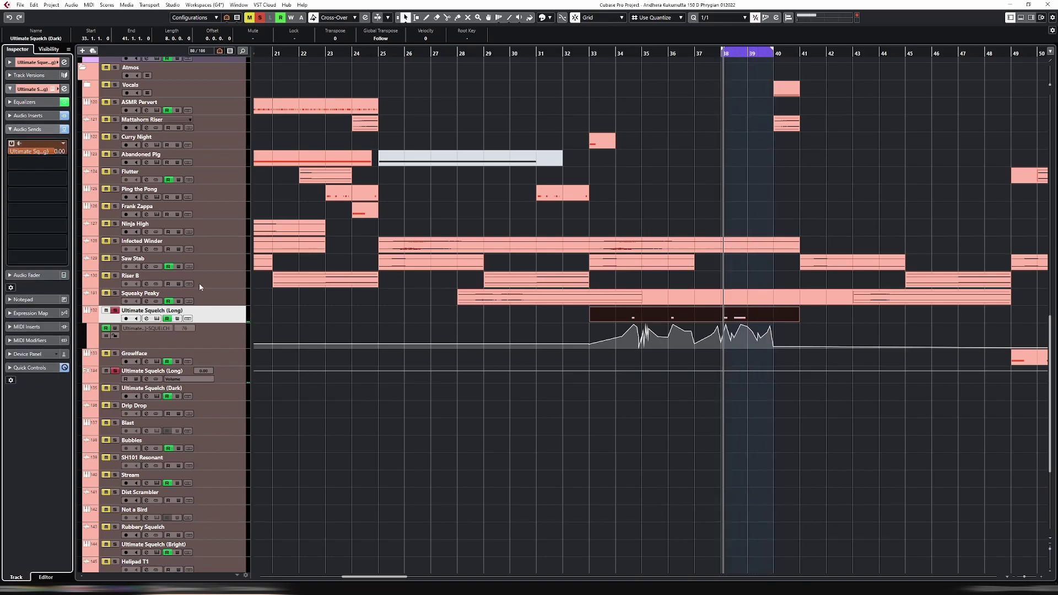
{"action": "scroll", "coordinate": [200, 302], "scroll_direction": "down", "scroll_amount": 5}
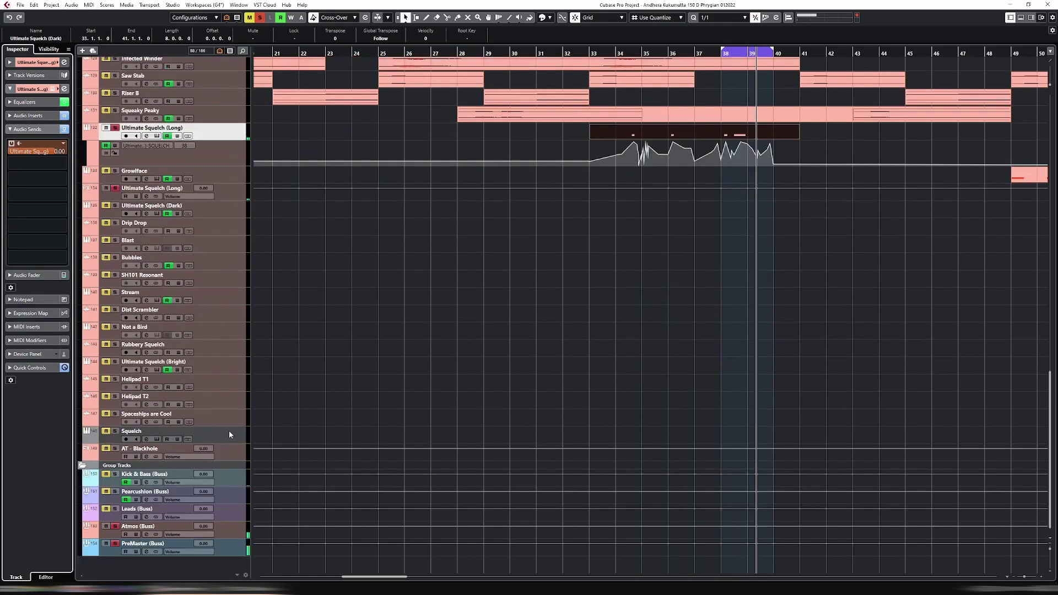
Select the Ultimate Squelch (Long) FX track and expand its insert chain.
{"action": "left_click", "coordinate": [112, 199]}
{"action": "left_click", "coordinate": [38, 162]}
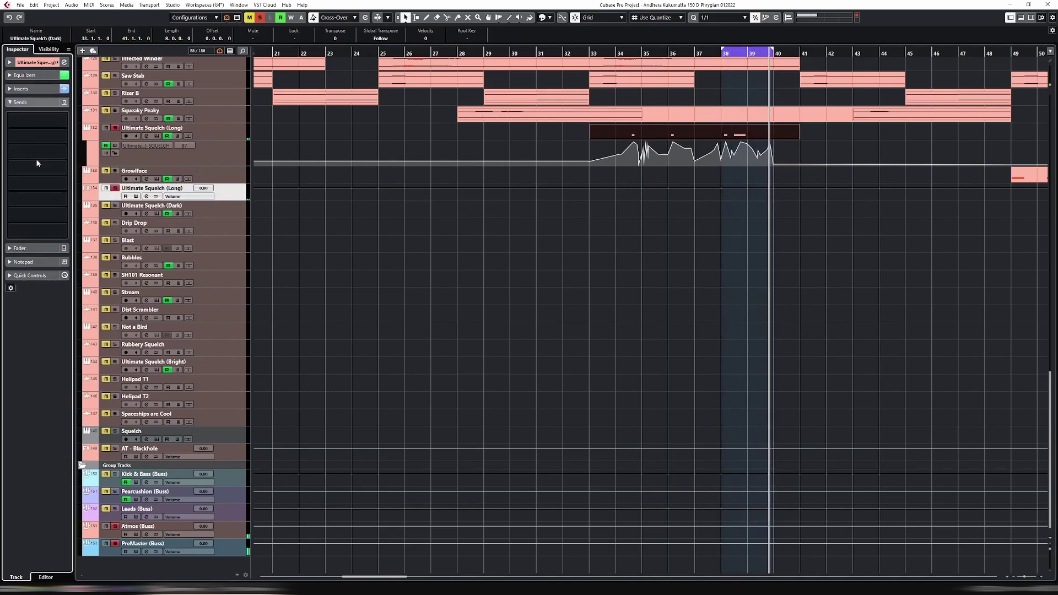
{"action": "left_click", "coordinate": [31, 91]}
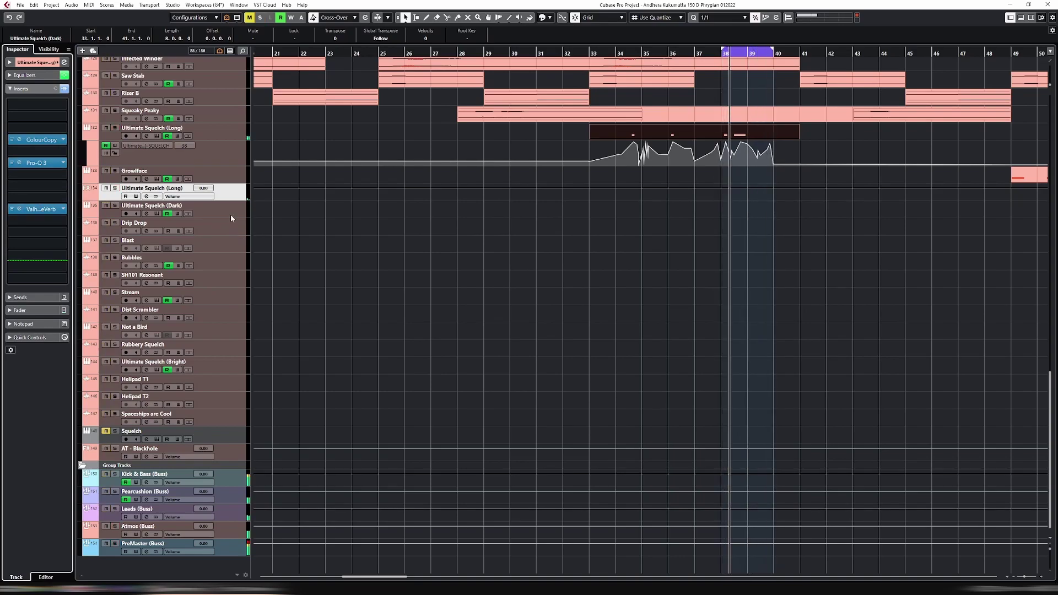
{"action": "scroll", "coordinate": [251, 287], "scroll_direction": "up", "scroll_amount": 3}
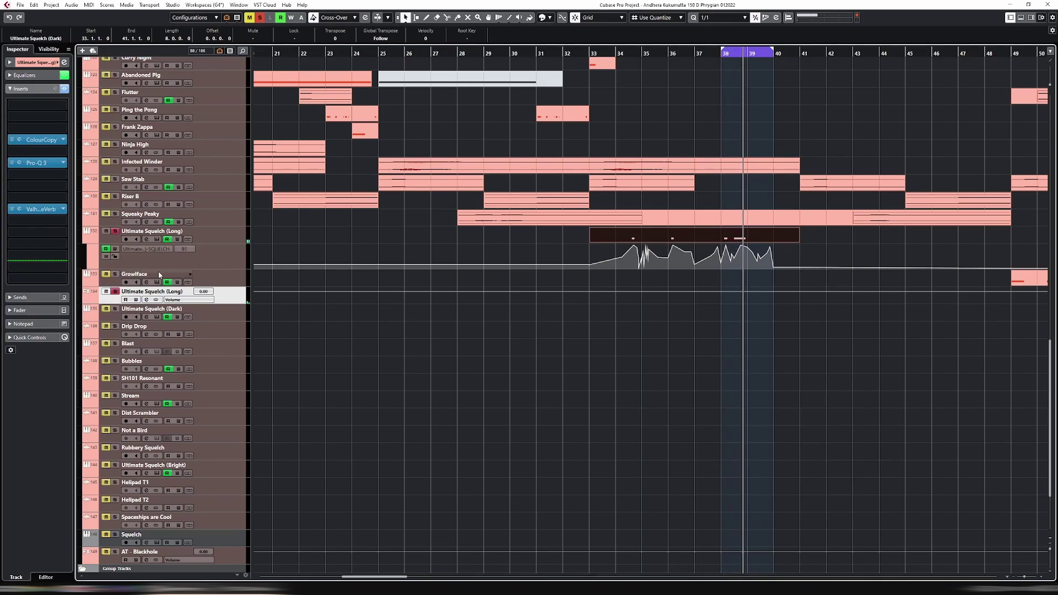
{"action": "scroll", "coordinate": [204, 237], "scroll_direction": "up", "scroll_amount": 9}
{"action": "scroll", "coordinate": [204, 240], "scroll_direction": "down", "scroll_amount": 12}
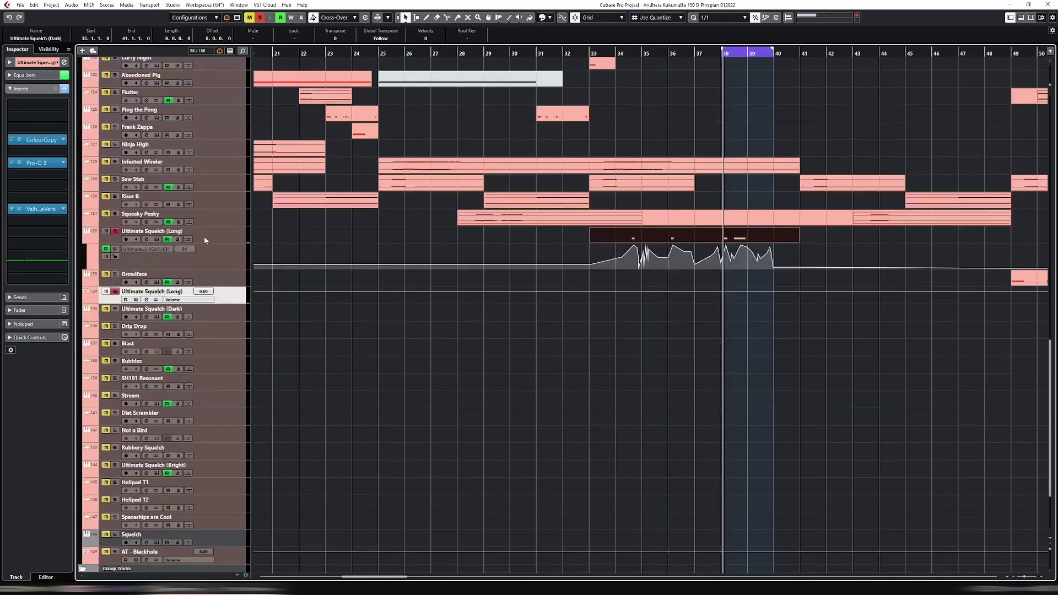
{"action": "scroll", "coordinate": [205, 241], "scroll_direction": "up", "scroll_amount": 20}
{"action": "scroll", "coordinate": [204, 240], "scroll_direction": "down", "scroll_amount": 20}
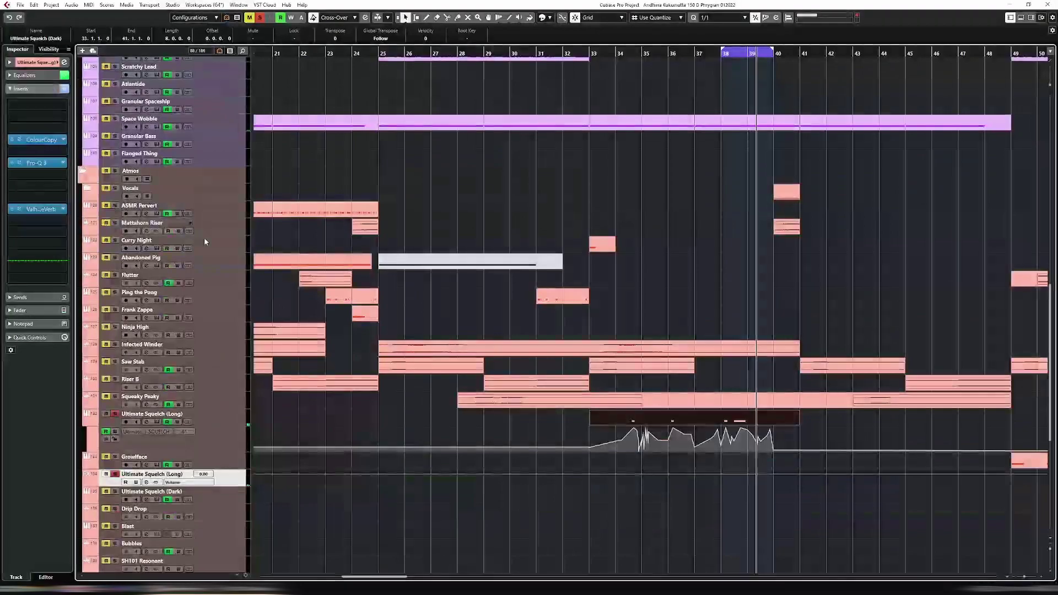
Remove the duplicate Ultimate Squelch (Long) track and select the remaining one.
{"action": "right_click", "coordinate": [230, 268]}
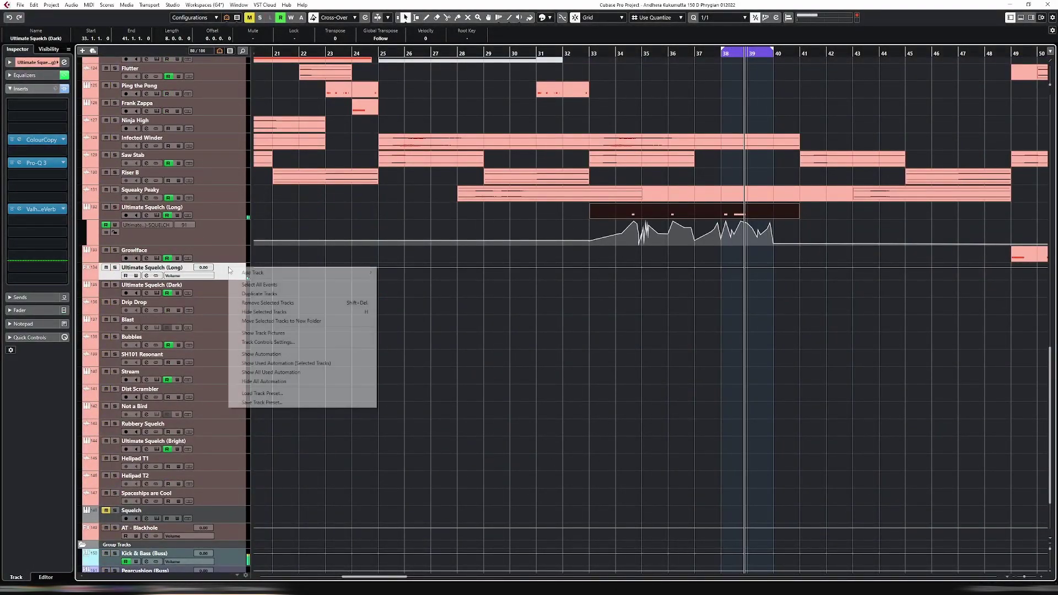
{"action": "left_click", "coordinate": [269, 303]}
{"action": "left_click", "coordinate": [223, 214]}
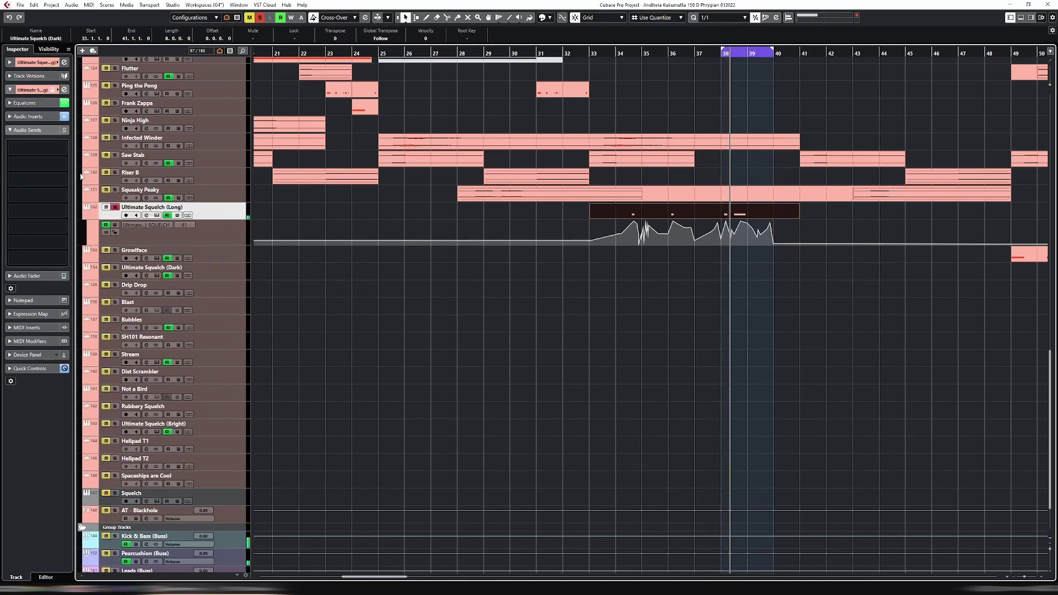
Load EchoBoy into an empty insert slot and open its editor.
{"action": "left_click", "coordinate": [27, 116]}
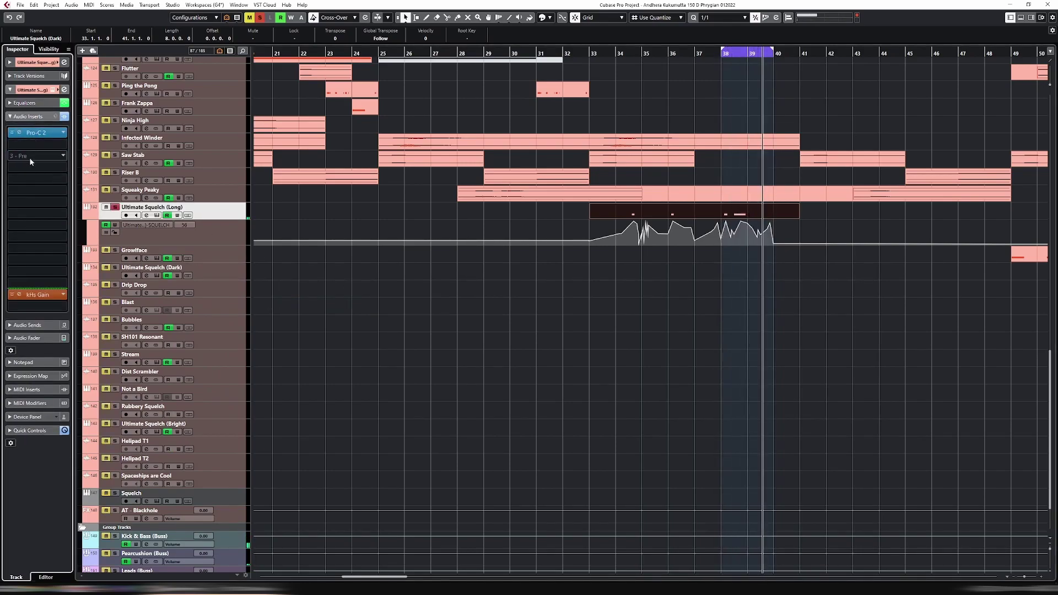
{"action": "left_click", "coordinate": [31, 167]}
{"action": "type", "text": "echo"}
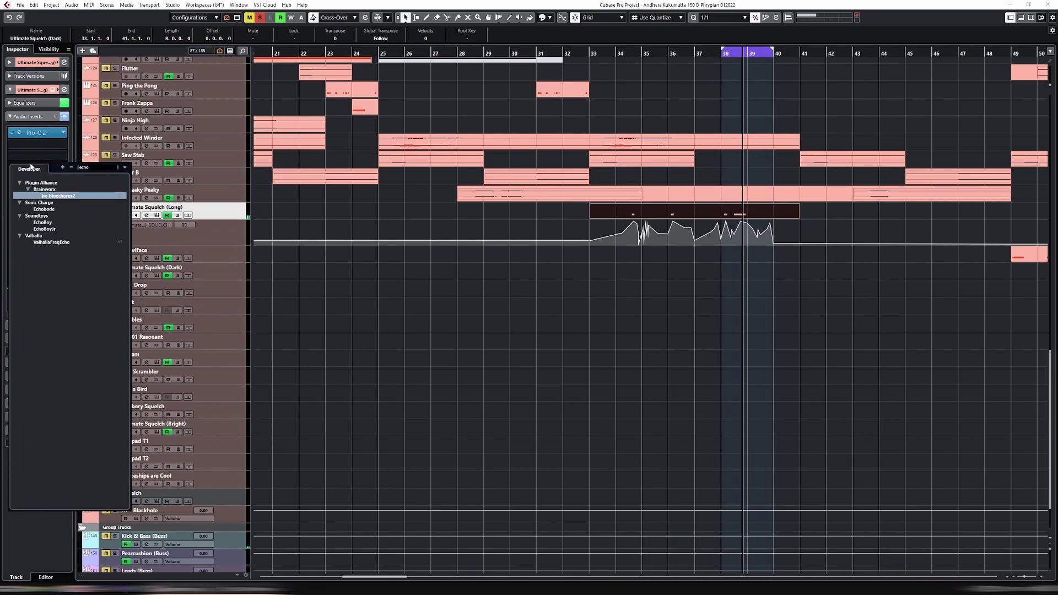
{"action": "left_click", "coordinate": [53, 222]}
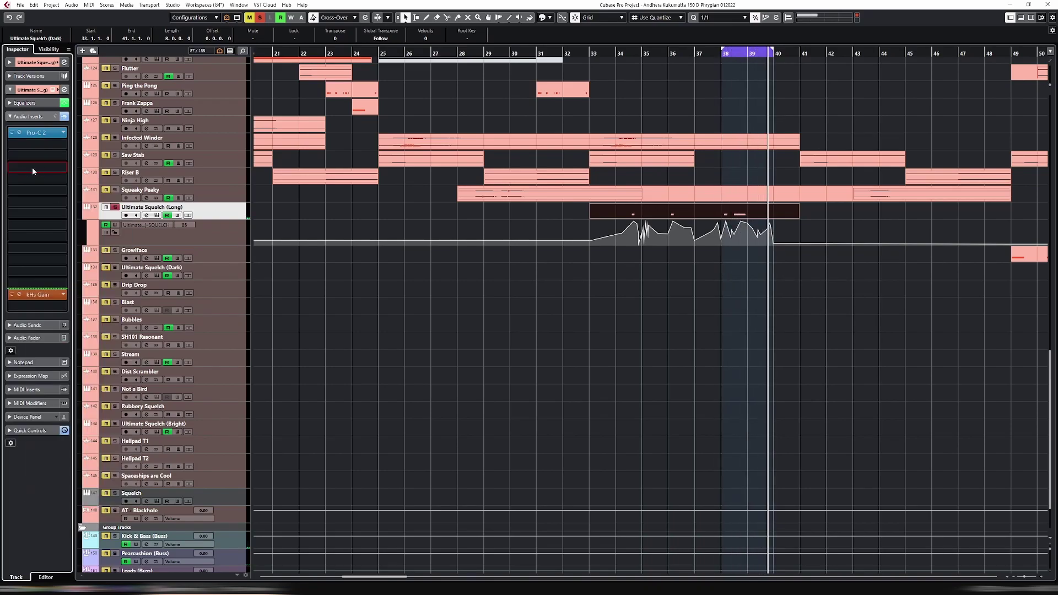
{"action": "left_click", "coordinate": [20, 167]}
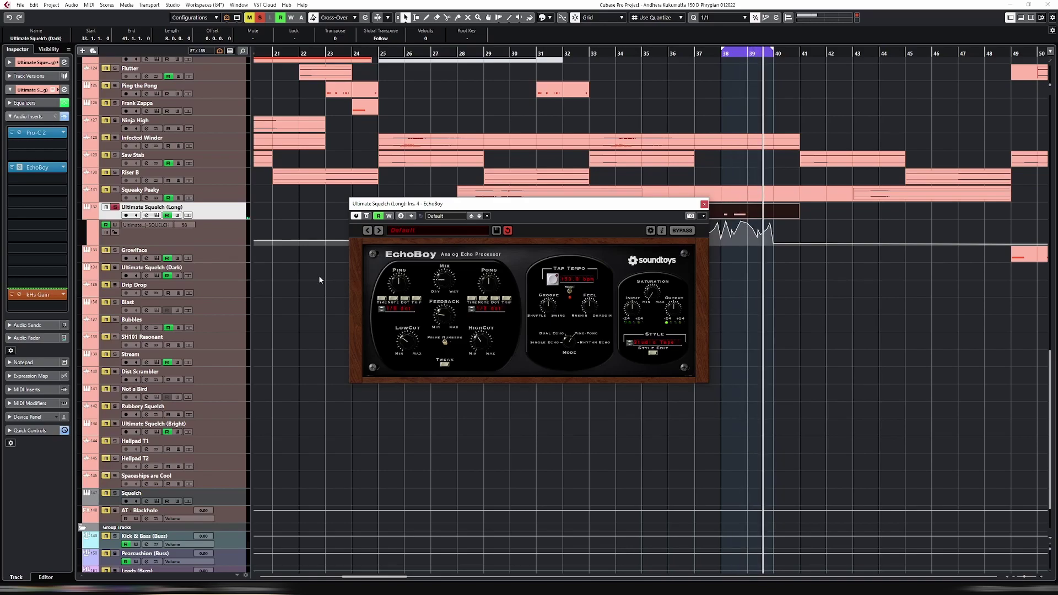
Route the first send slot to AT - Blackhole with the level lowered to -14.5 dB.
{"action": "left_click", "coordinate": [40, 326]}
{"action": "left_click", "coordinate": [37, 146]}
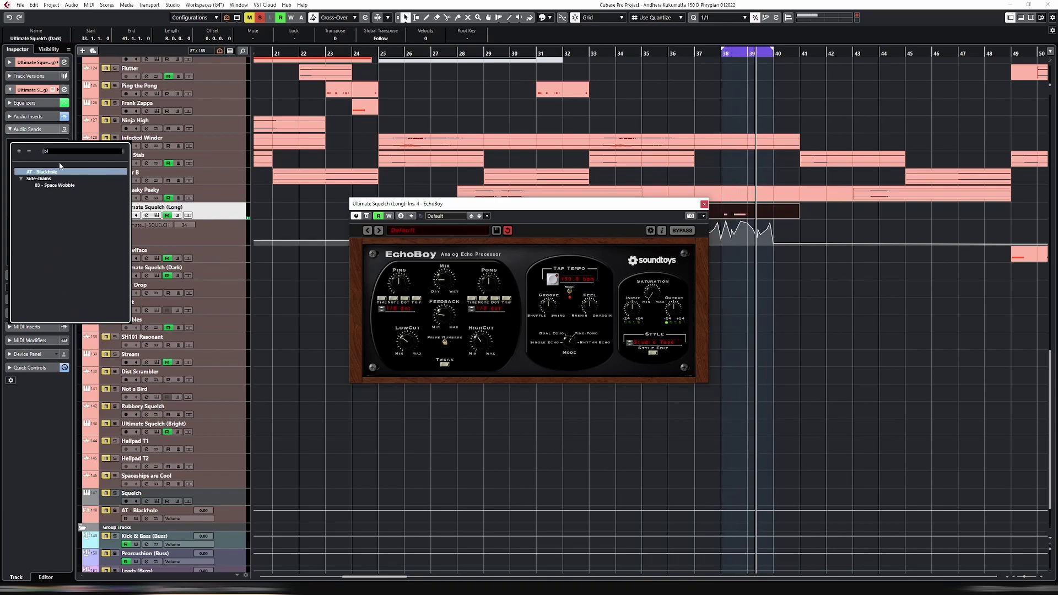
{"action": "left_click", "coordinate": [53, 172]}
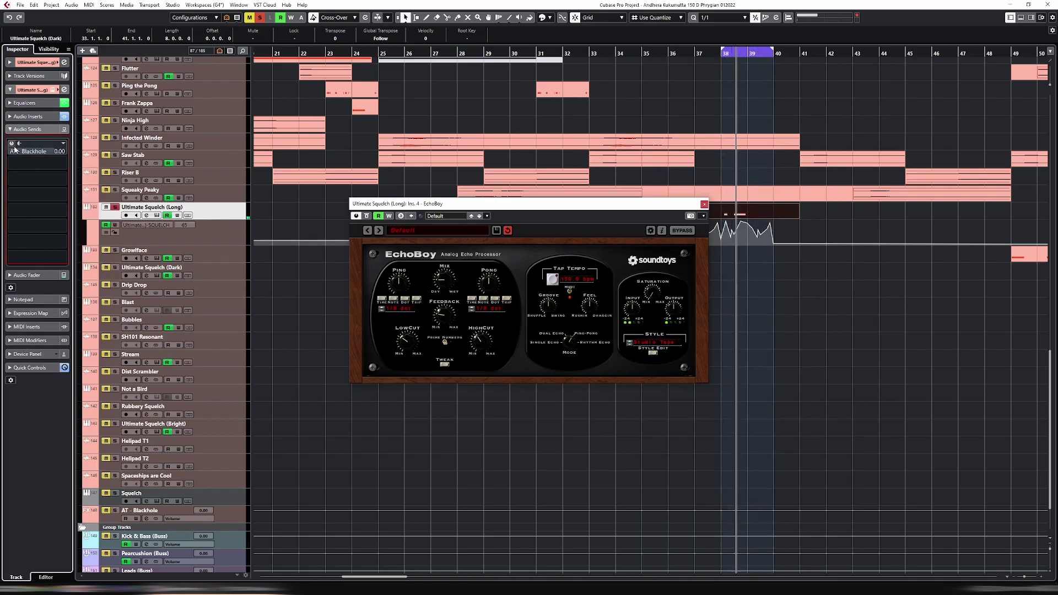
{"action": "scroll", "coordinate": [48, 155], "scroll_direction": "down", "scroll_amount": 3}
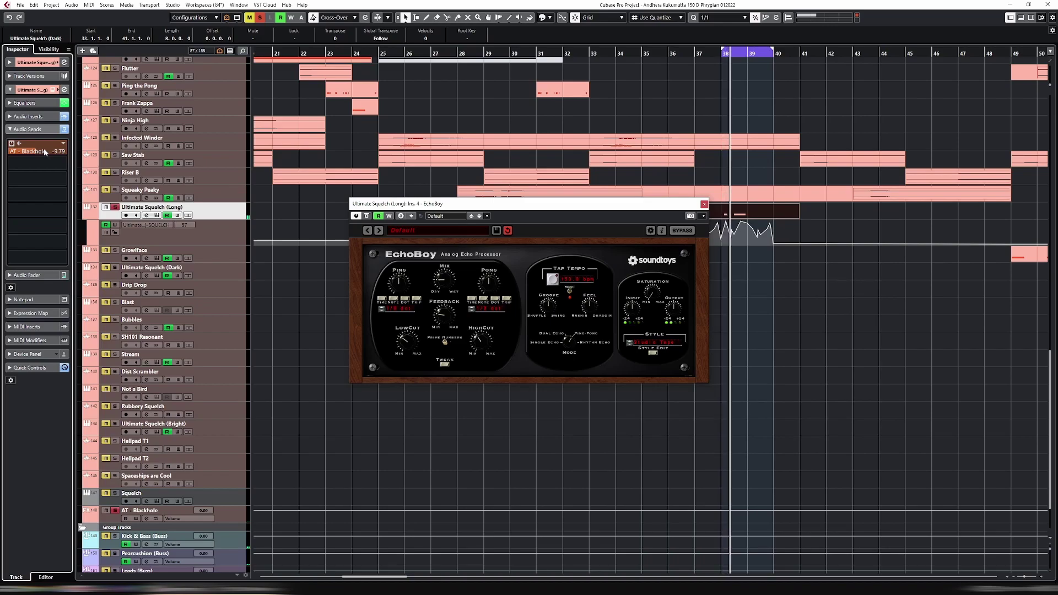
{"action": "scroll", "coordinate": [45, 152], "scroll_direction": "down", "scroll_amount": 3}
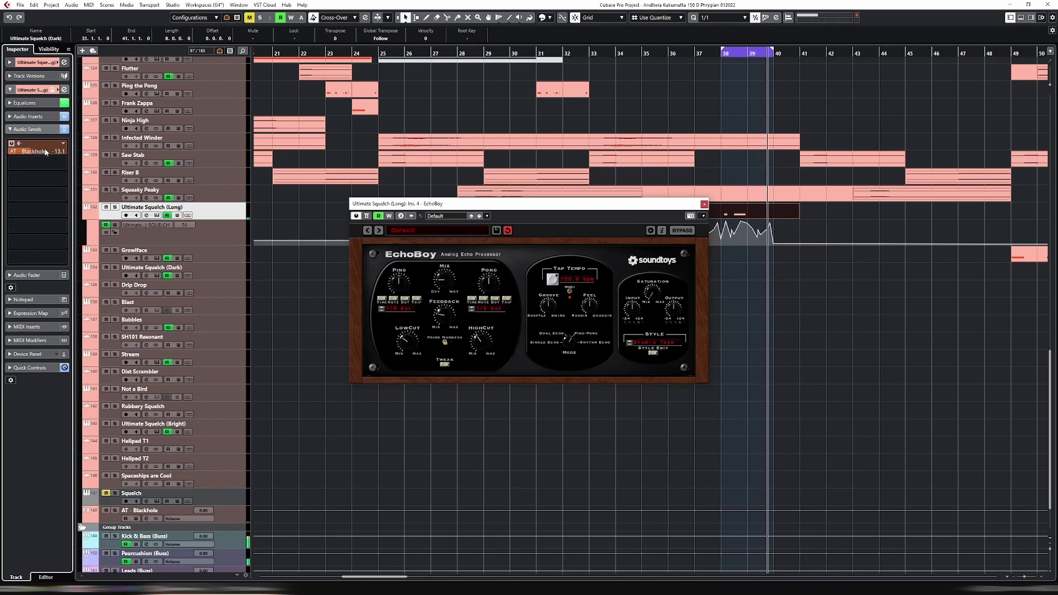
{"action": "left_click", "coordinate": [34, 63]}
Raise Serum's Filter Cutoff, then close the Serum and EchoBoy windows.
{"action": "key", "text": "Return"}
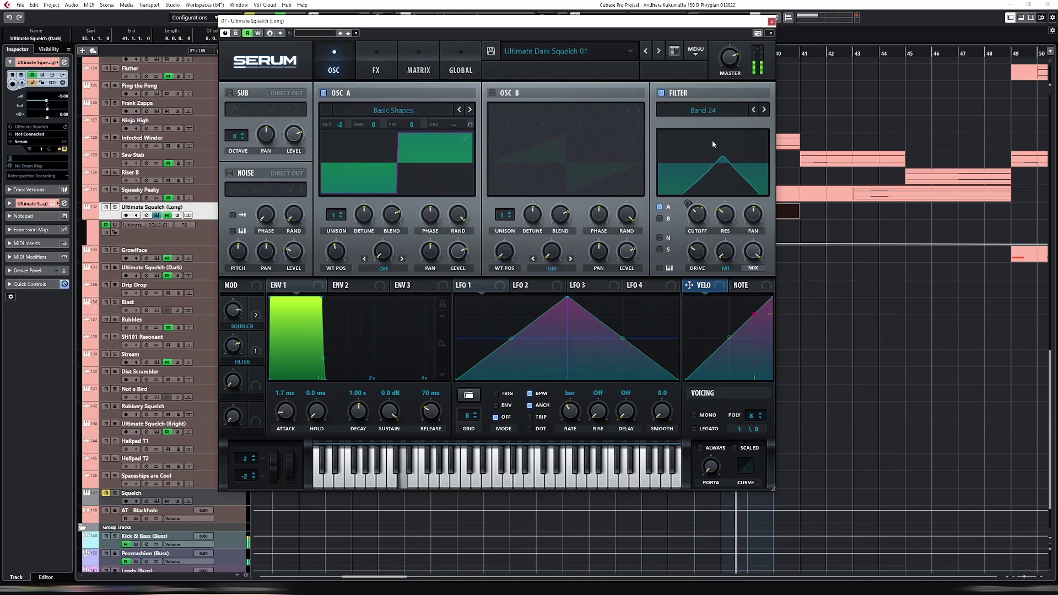
{"action": "left_click_drag", "start_coordinate": [697, 220], "coordinate": [699, 216]}
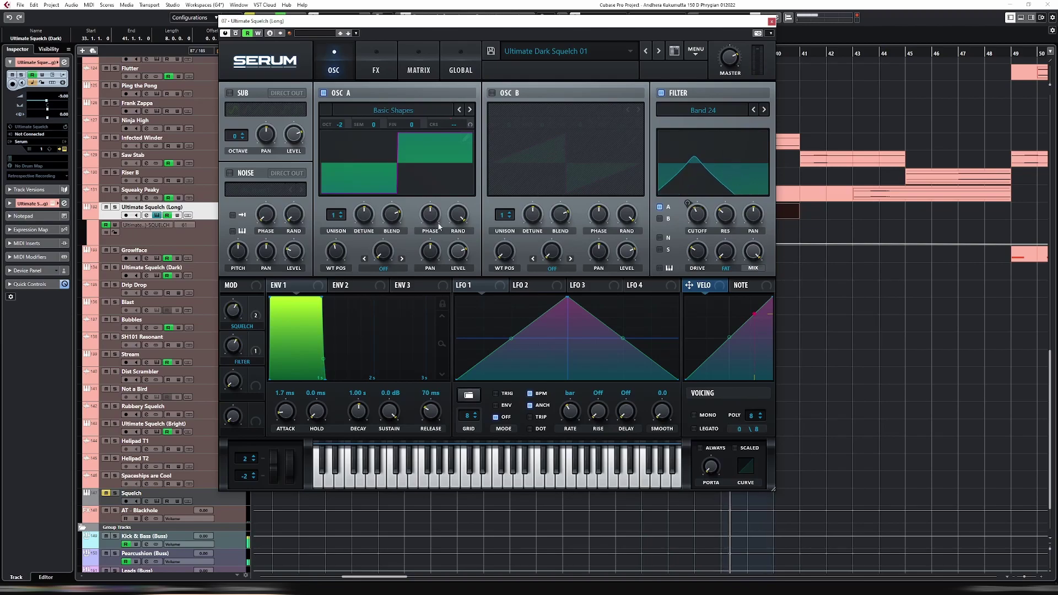
{"action": "left_click", "coordinate": [772, 22]}
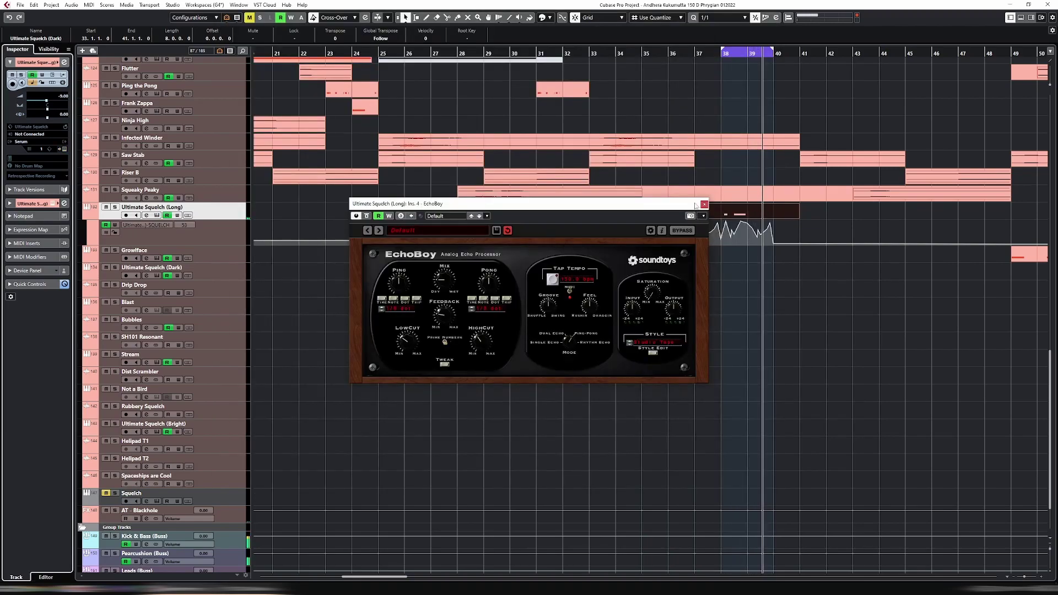
{"action": "left_click", "coordinate": [704, 204]}
Enlarge the tracks and thin the SQUELCH automation near bars 39–40, moving one point onto bar 39.
{"action": "key", "text": "h"}
{"action": "key", "text": "h"}
{"action": "key", "text": "h"}
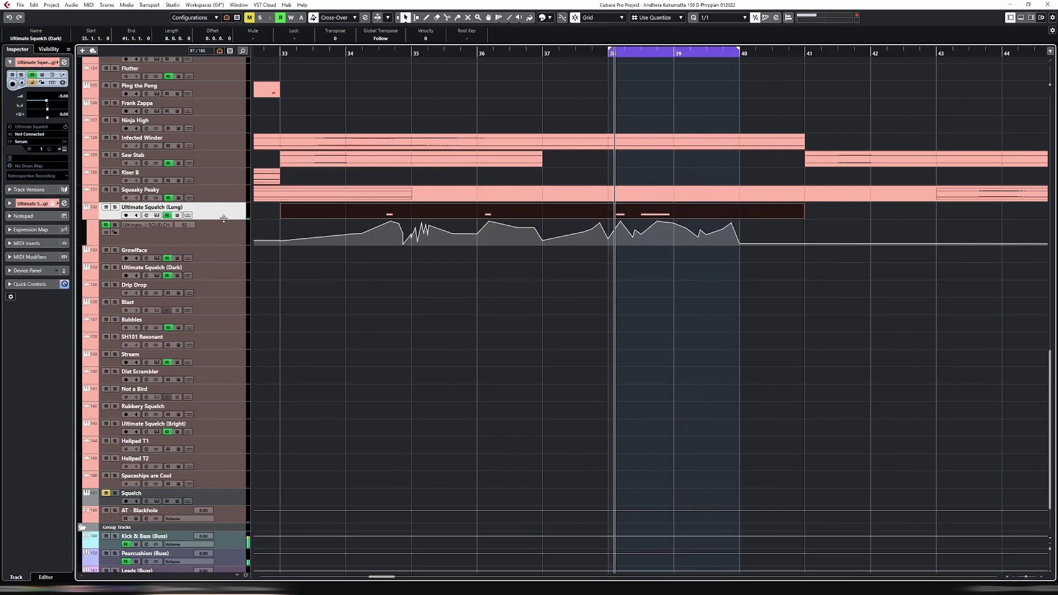
{"action": "left_click_drag", "start_coordinate": [224, 218], "coordinate": [223, 230]}
{"action": "key", "text": "shift+h"}
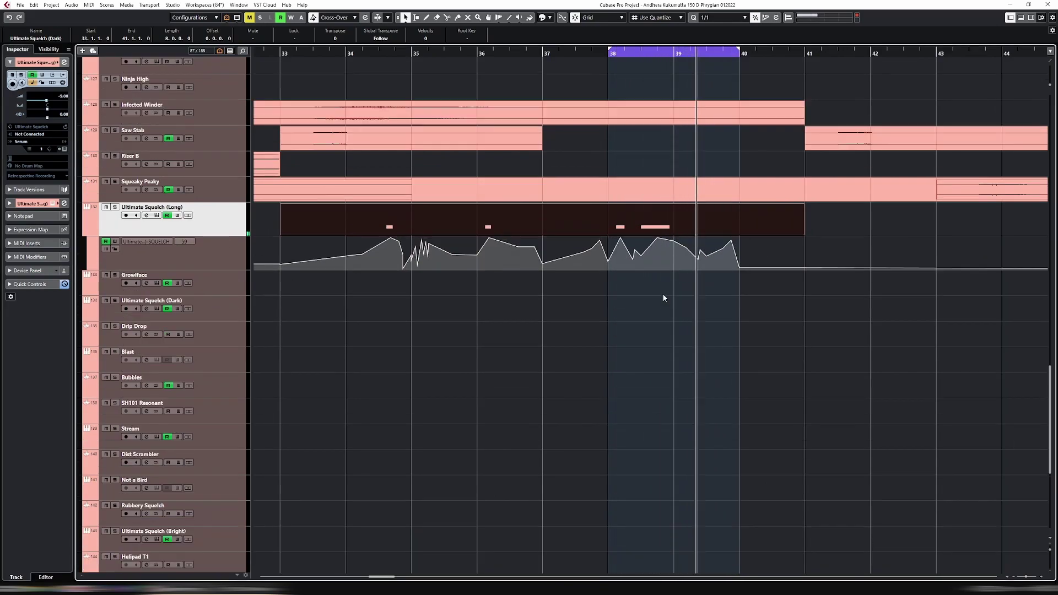
{"action": "key", "text": "shift+h"}
{"action": "key", "text": "shift+h"}
{"action": "left_click_drag", "start_coordinate": [674, 353], "coordinate": [735, 373]}
{"action": "key", "text": "Delete"}
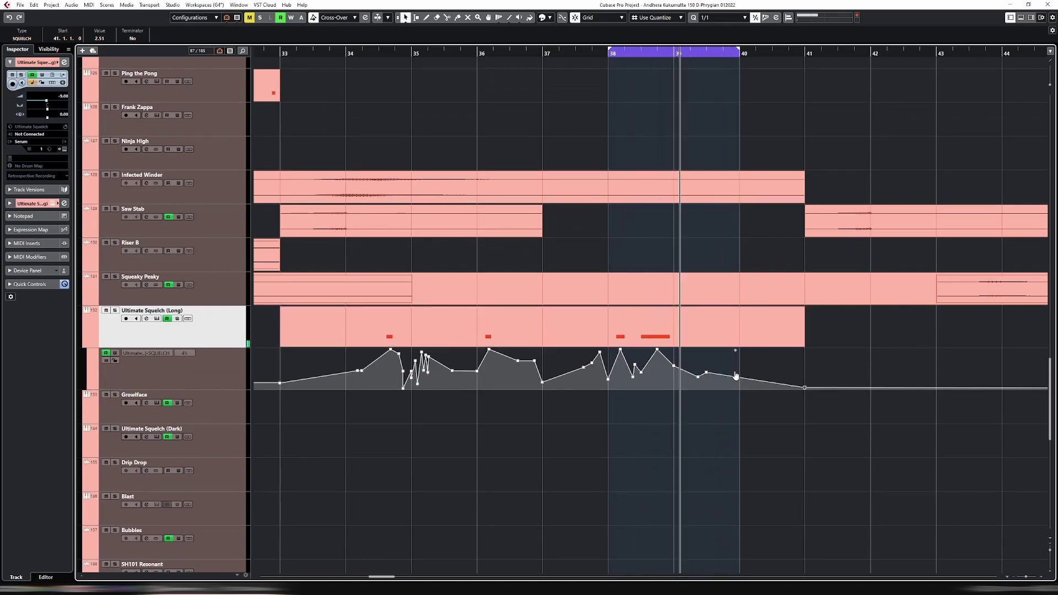
{"action": "left_click", "coordinate": [706, 373]}
{"action": "key", "text": "Delete"}
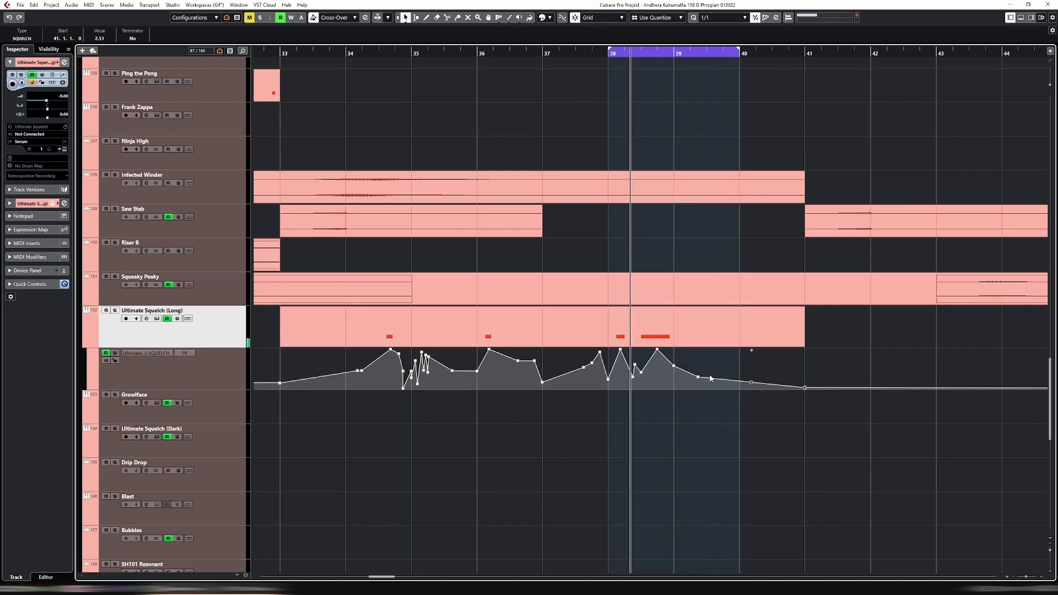
{"action": "left_click_drag", "start_coordinate": [658, 350], "coordinate": [675, 362]}
With a 1/16 grid, delete SQUELCH points between bars 34 and 38, then loop the part.
{"action": "key", "text": "alt+5"}
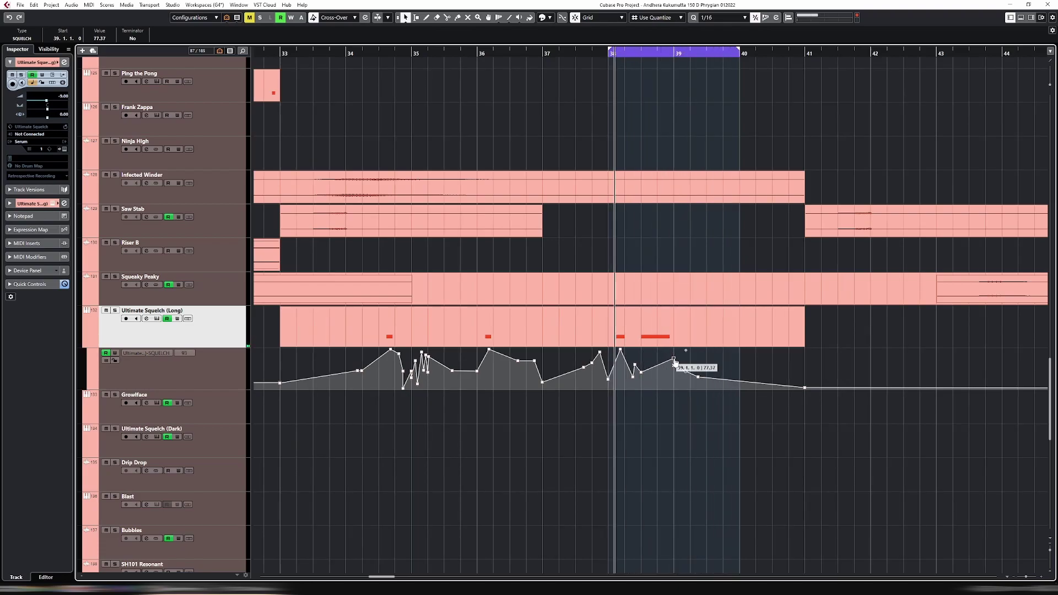
{"action": "left_click_drag", "start_coordinate": [432, 352], "coordinate": [413, 386]}
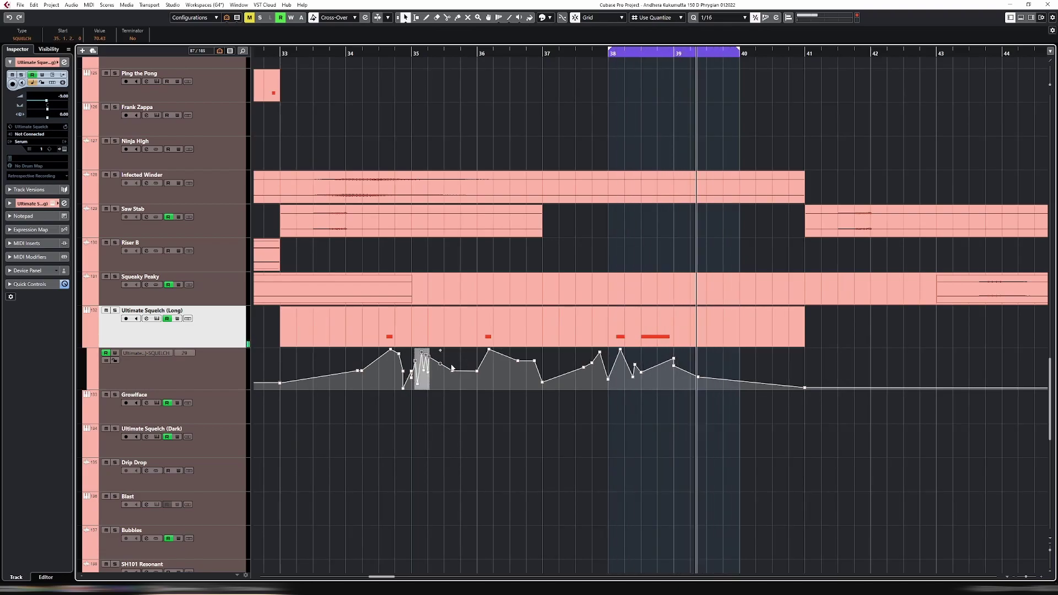
{"action": "key", "text": "Delete"}
{"action": "left_click", "coordinate": [360, 371]}
{"action": "left_click", "coordinate": [403, 388]}
{"action": "key", "text": "Delete"}
{"action": "key", "text": "Delete"}
{"action": "key", "text": "Delete"}
{"action": "key", "text": "Delete"}
{"action": "key", "text": "Delete"}
{"action": "key", "text": "Delete"}
{"action": "key", "text": "Delete"}
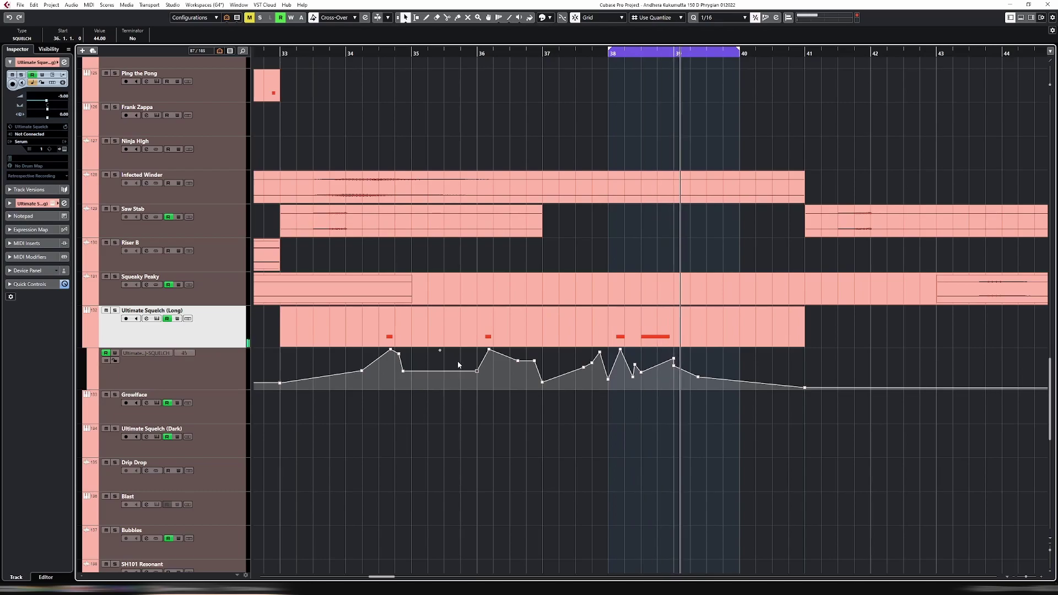
{"action": "left_click", "coordinate": [534, 361]}
{"action": "key", "text": "Delete"}
{"action": "key", "text": "Delete"}
{"action": "key", "text": "Delete"}
{"action": "key", "text": "Delete"}
{"action": "key", "text": "Delete"}
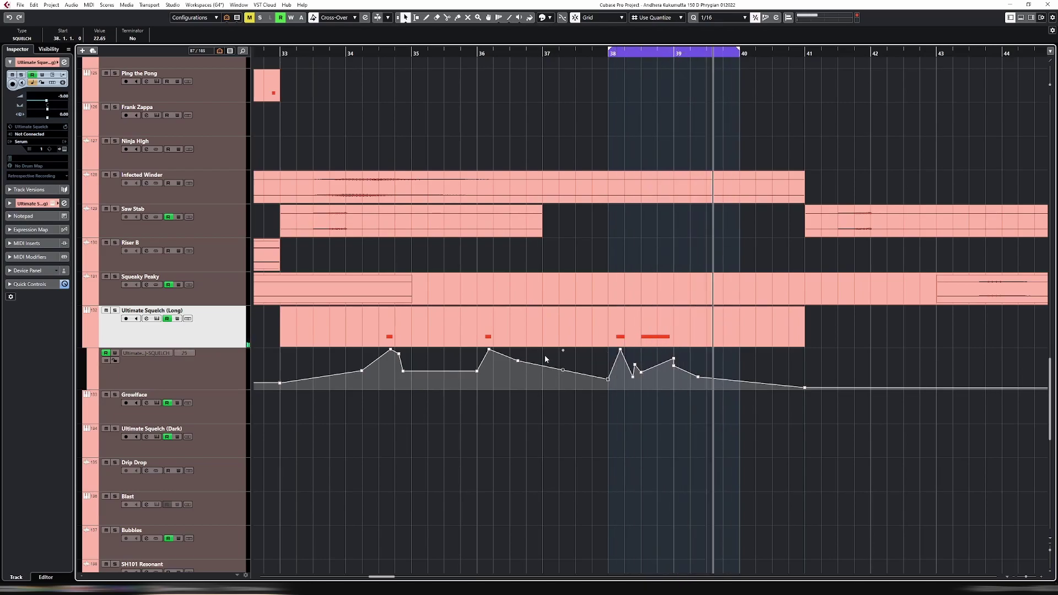
{"action": "left_click", "coordinate": [518, 329]}
{"action": "key", "text": "p"}
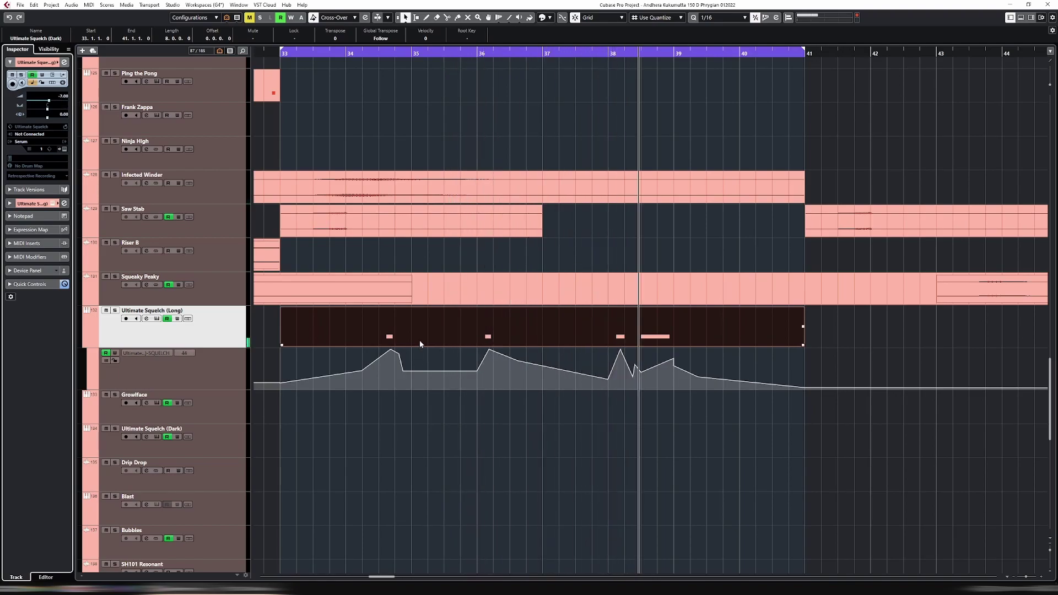
Loop the Saw Stab part, then select the Ultimate Squelch (Long) part.
{"action": "left_click", "coordinate": [479, 209]}
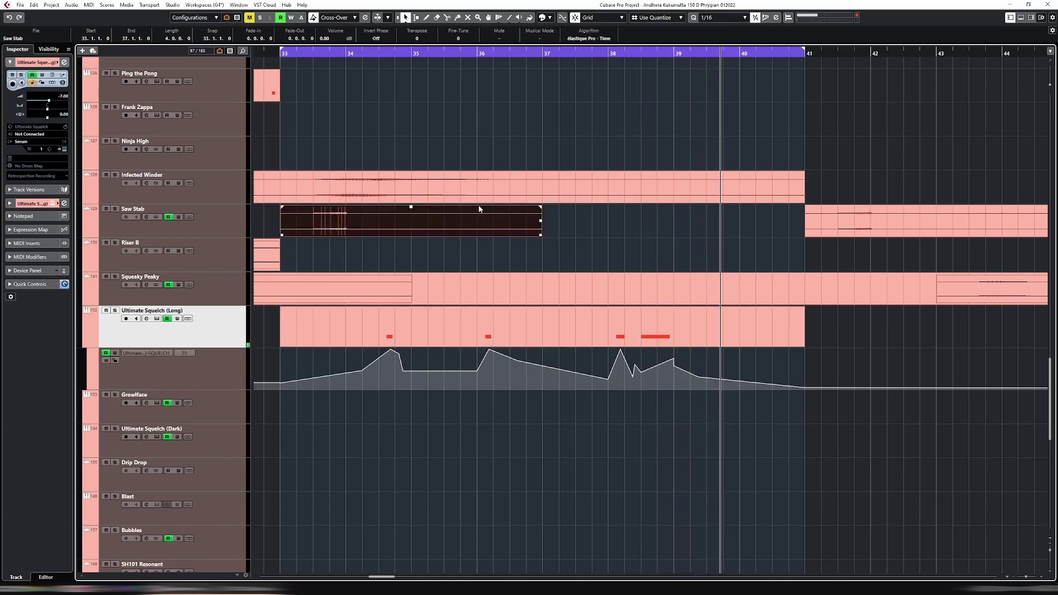
{"action": "key", "text": "p"}
{"action": "key", "text": "3"}
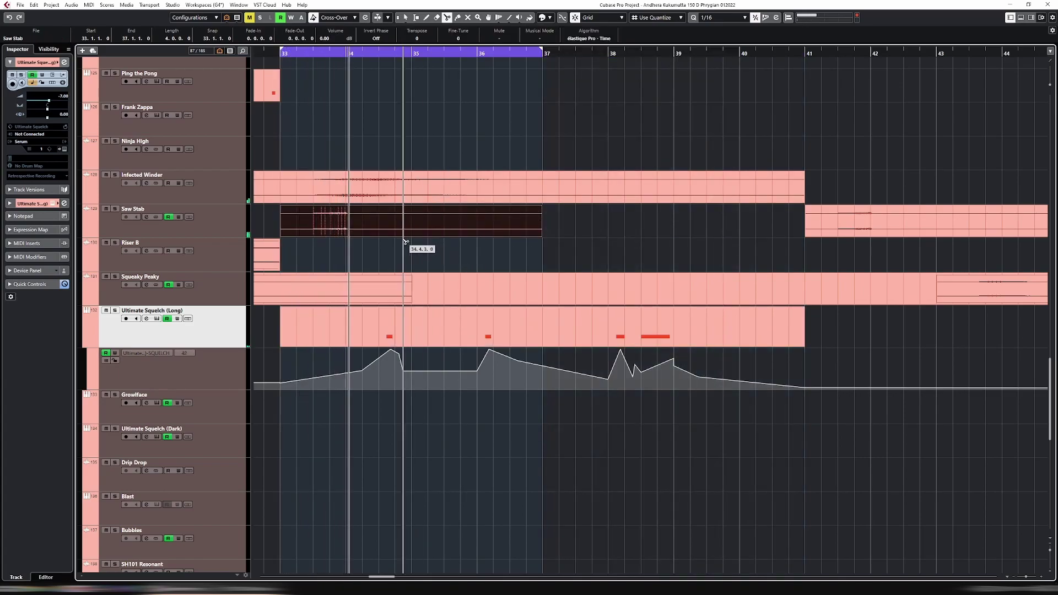
{"action": "key", "text": "1"}
{"action": "left_click", "coordinate": [395, 330]}
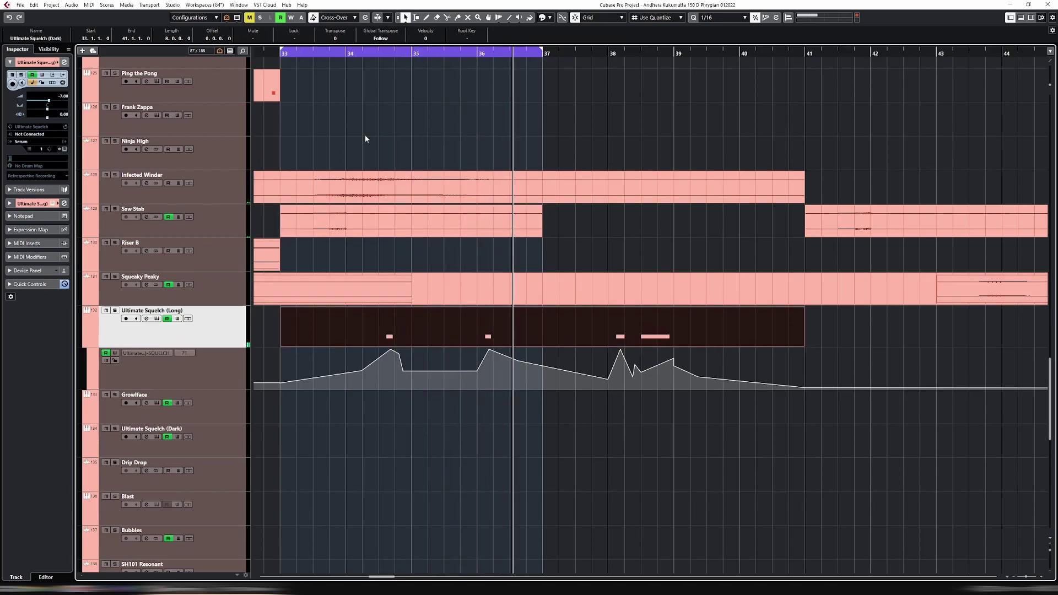
Loop bars 34–35 and solo Ultimate Squelch (Long).
{"action": "left_click_drag", "start_coordinate": [282, 51], "coordinate": [347, 56]}
{"action": "left_click_drag", "start_coordinate": [542, 53], "coordinate": [412, 53]}
{"action": "key", "text": "s"}
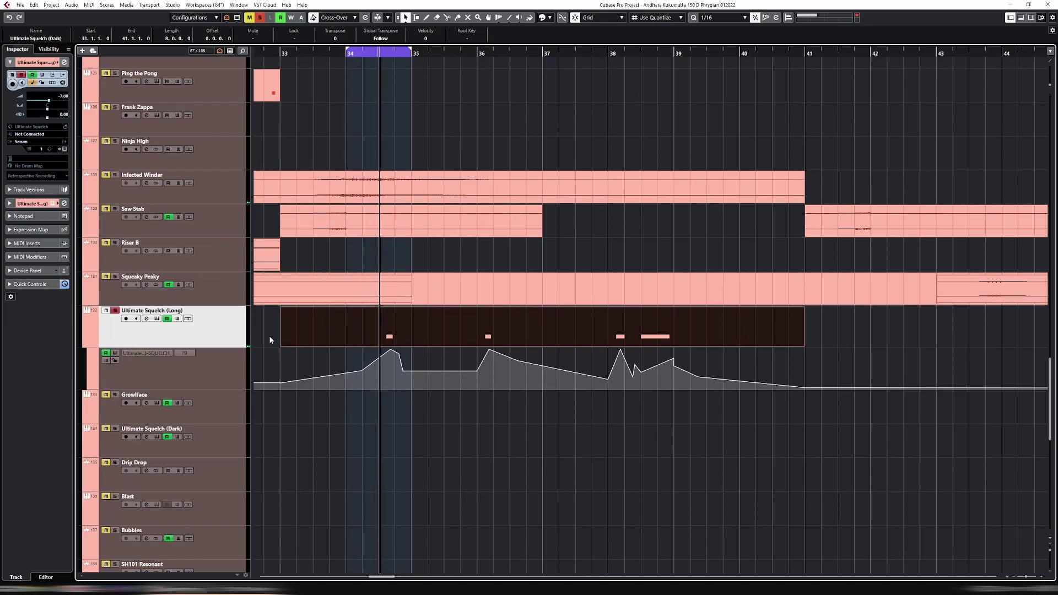
Add a FILTER automation lane below the SQUELCH lane.
{"action": "key", "text": "h"}
{"action": "key", "text": "h"}
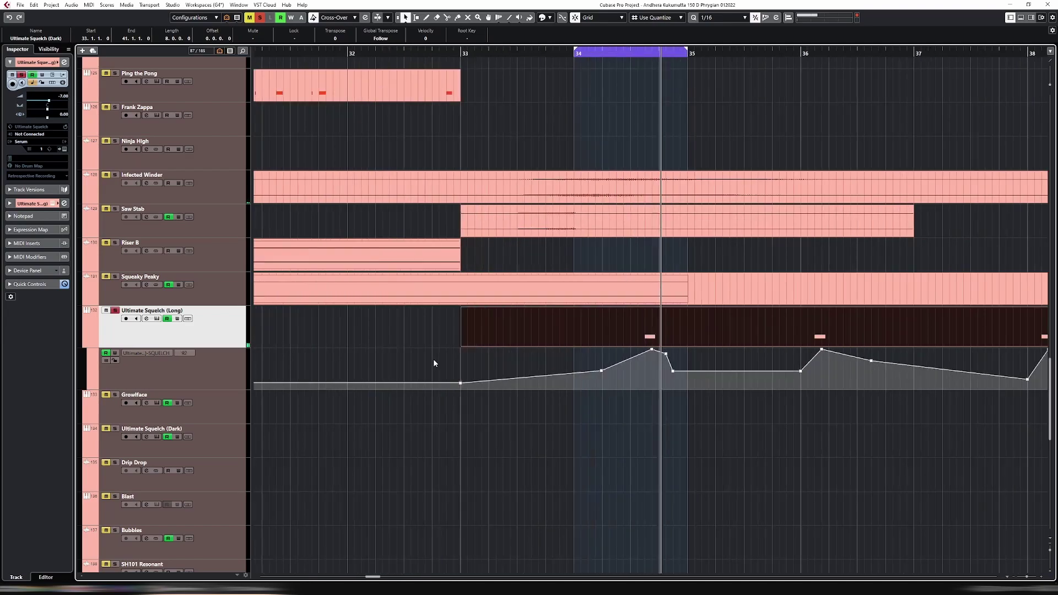
{"action": "left_click", "coordinate": [124, 384]}
{"action": "left_click", "coordinate": [83, 387]}
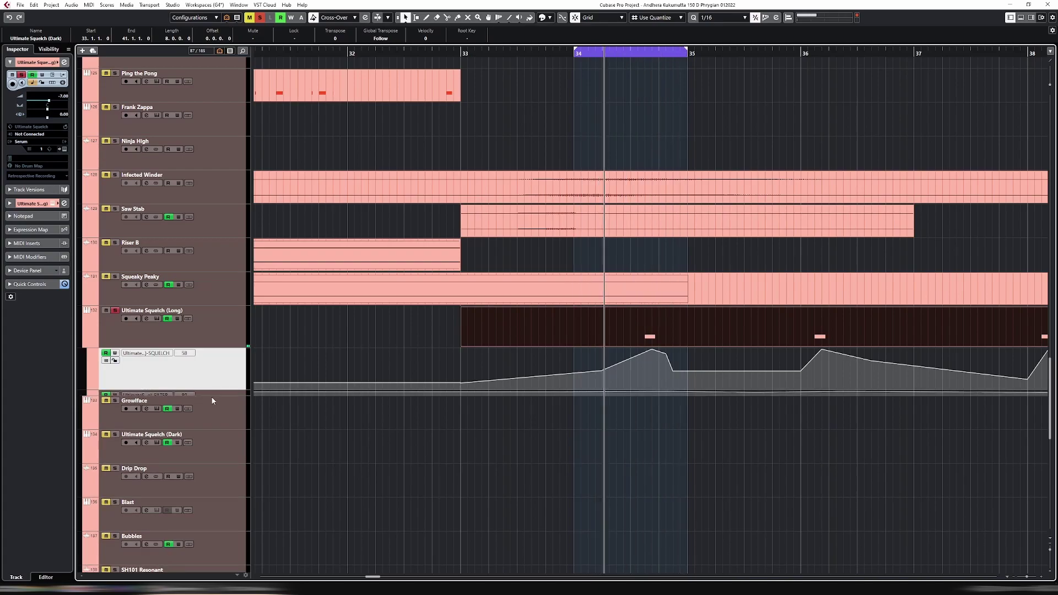
Enlarge the FILTER lane and drag its points near bar 34 down to 66 and 59.
{"action": "left_click_drag", "start_coordinate": [212, 395], "coordinate": [212, 424]}
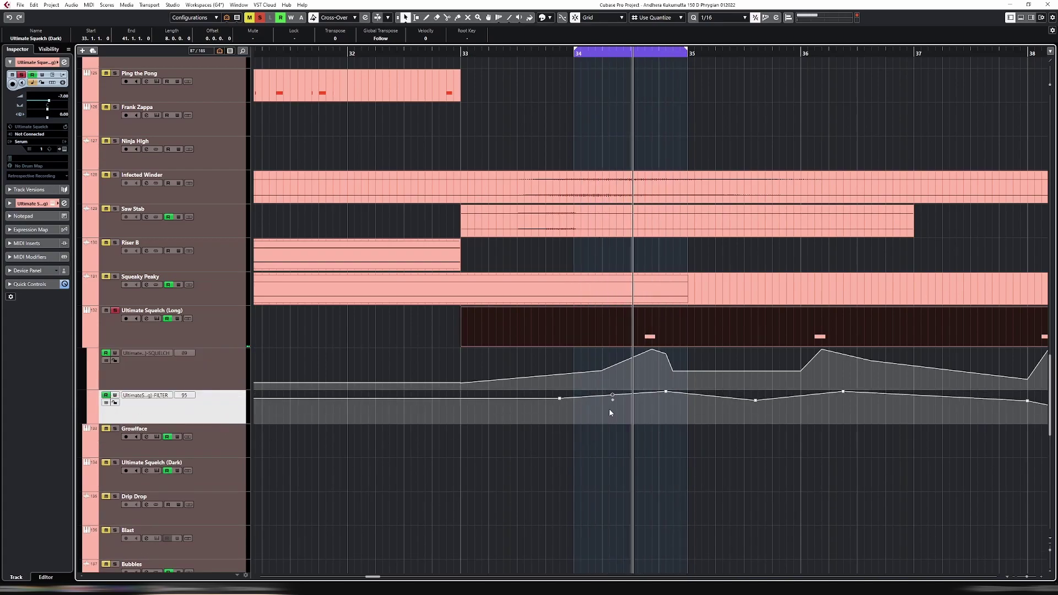
{"action": "key", "text": "g"}
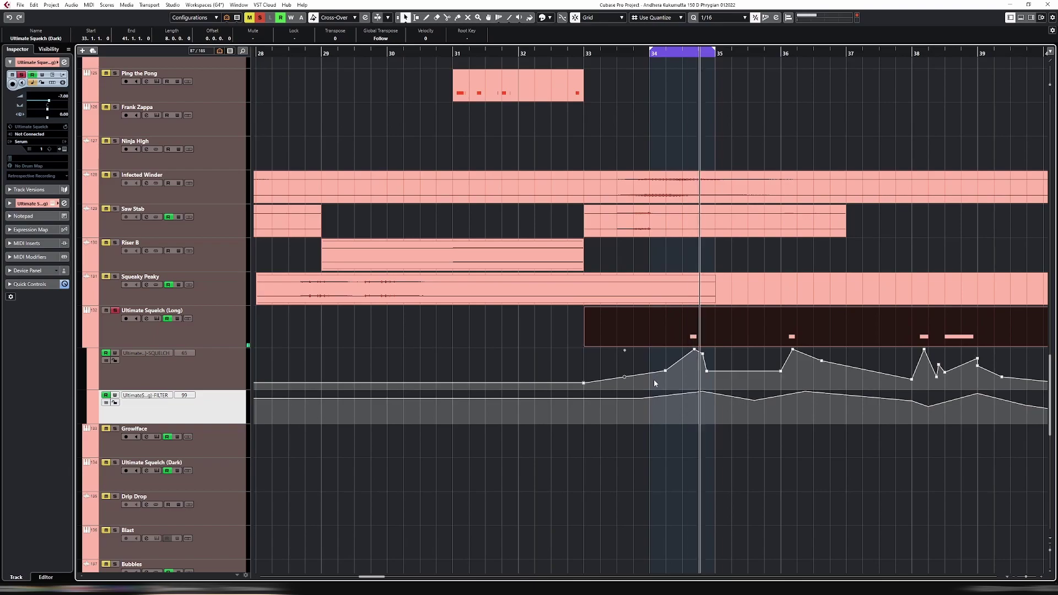
{"action": "left_click_drag", "start_coordinate": [701, 396], "coordinate": [709, 406]}
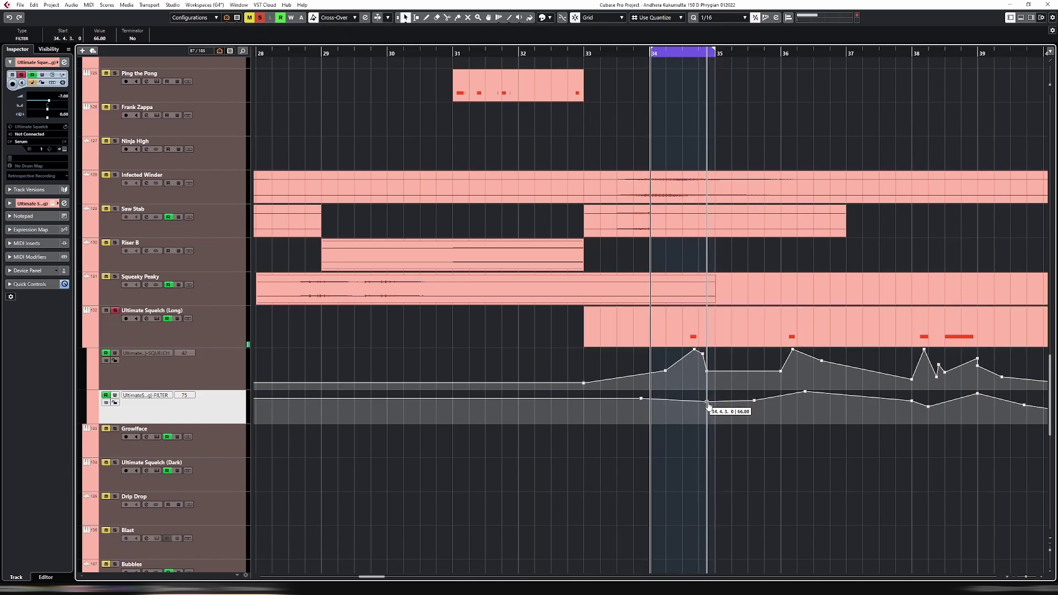
{"action": "left_click_drag", "start_coordinate": [641, 398], "coordinate": [642, 407]}
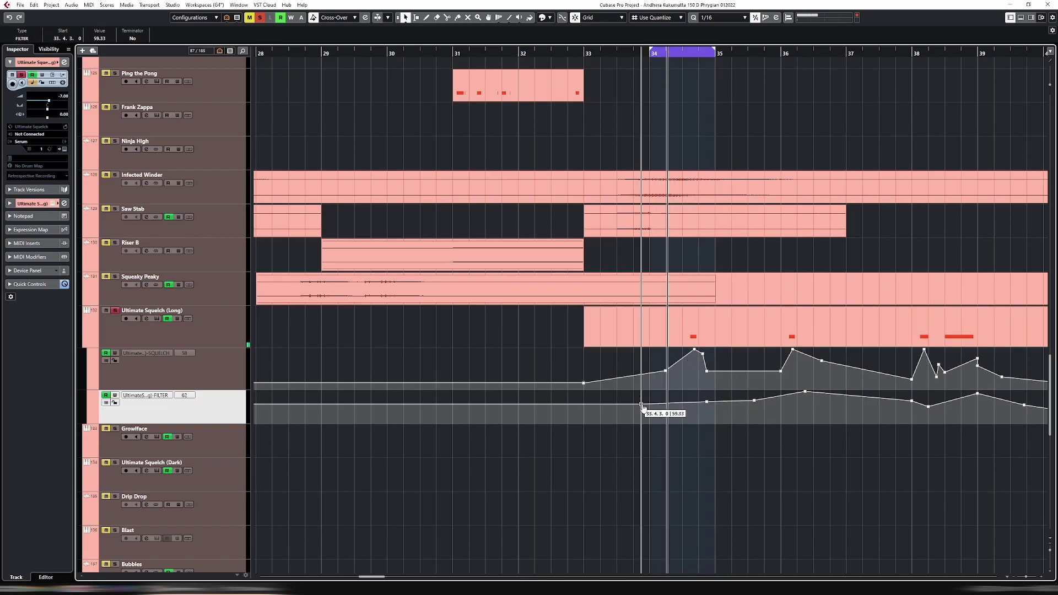
{"action": "left_click_drag", "start_coordinate": [371, 577], "coordinate": [378, 578]}
Open the Ultimate Squelch (Long) part's notes, select the D2 note at bar 34, then close the editor.
{"action": "left_click", "coordinate": [506, 332]}
{"action": "left_click", "coordinate": [480, 350]}
{"action": "double_click", "coordinate": [476, 329]}
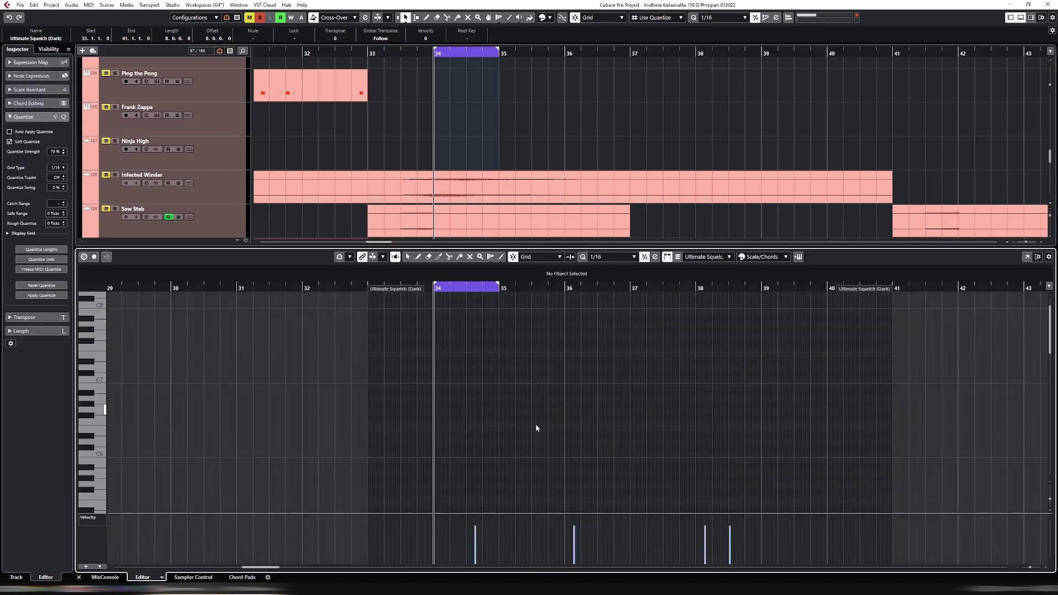
{"action": "scroll", "coordinate": [491, 419], "scroll_direction": "down", "scroll_amount": 10}
{"action": "scroll", "coordinate": [483, 380], "scroll_direction": "up", "scroll_amount": 2}
{"action": "left_click_drag", "start_coordinate": [475, 402], "coordinate": [477, 405]}
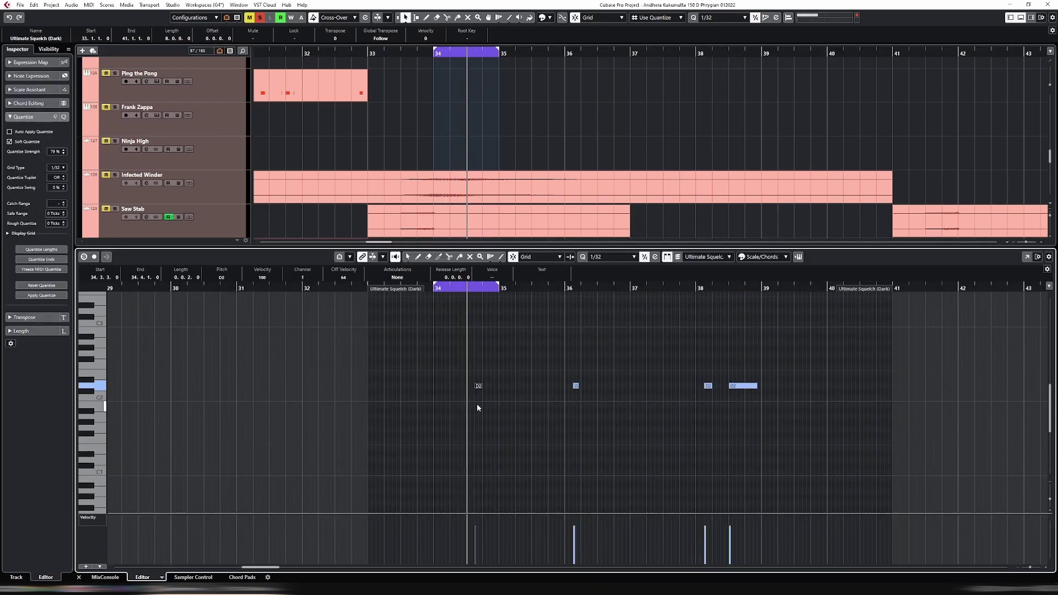
{"action": "key", "text": "ctrl+e"}
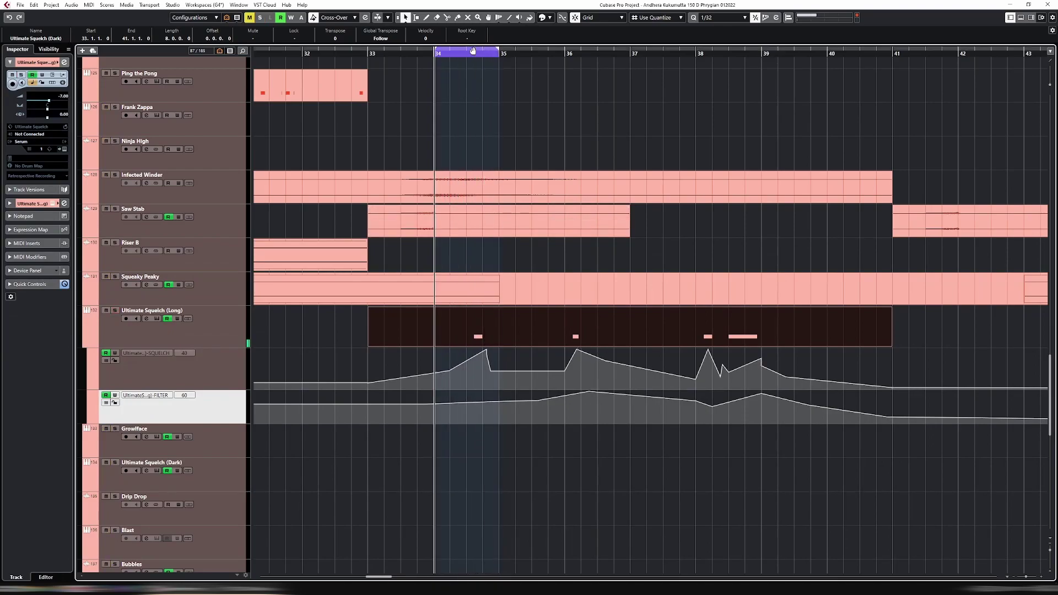
Loop bars 36–37 and lower the FILTER automation point near bar 36 to 62.
{"action": "left_click_drag", "start_coordinate": [473, 51], "coordinate": [604, 47]}
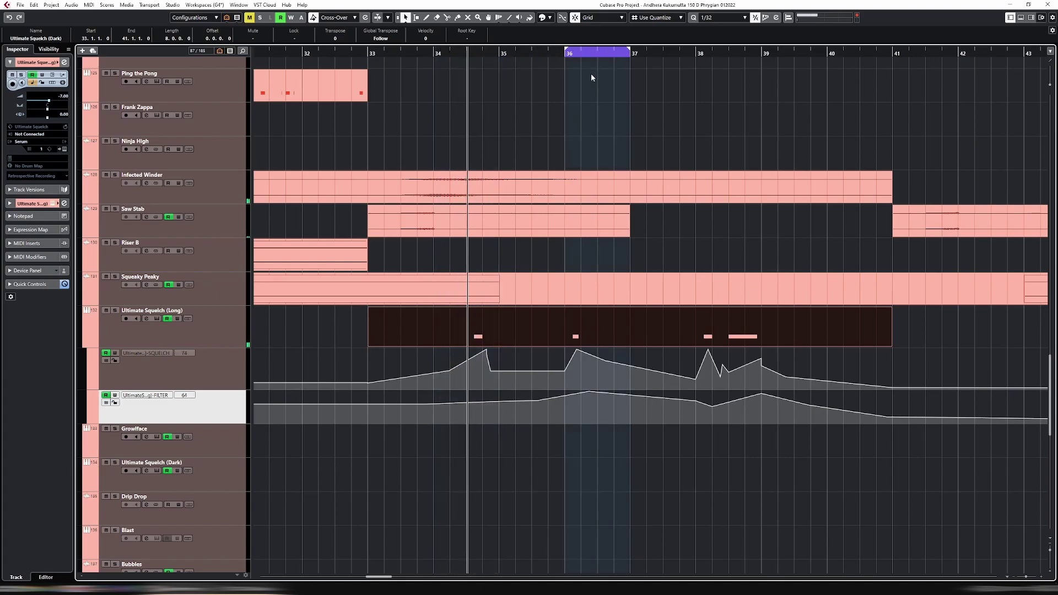
{"action": "left_click", "coordinate": [582, 215]}
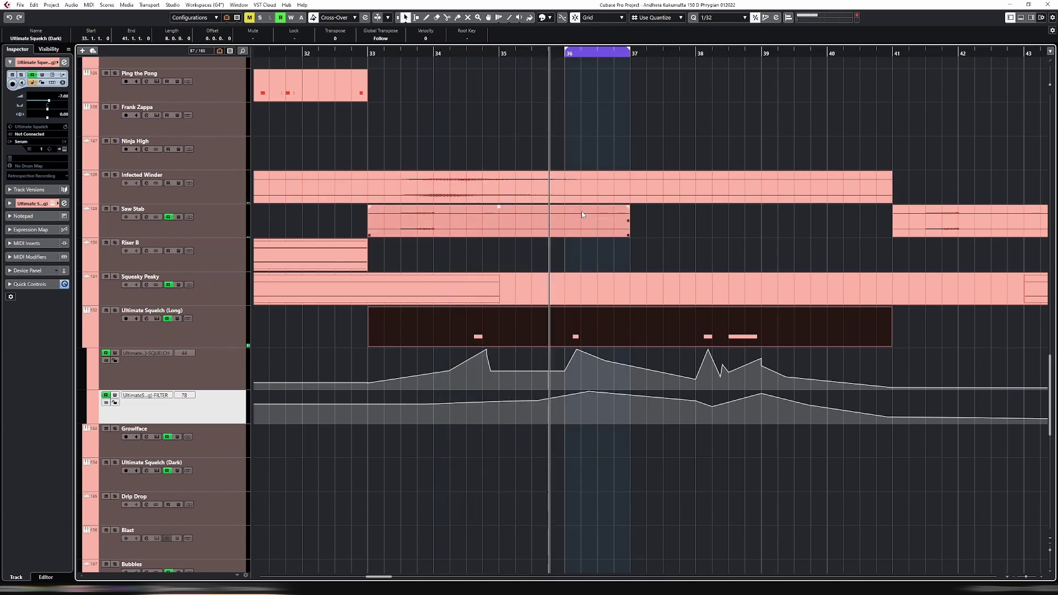
{"action": "left_click", "coordinate": [582, 385]}
{"action": "left_click_drag", "start_coordinate": [589, 392], "coordinate": [591, 402]}
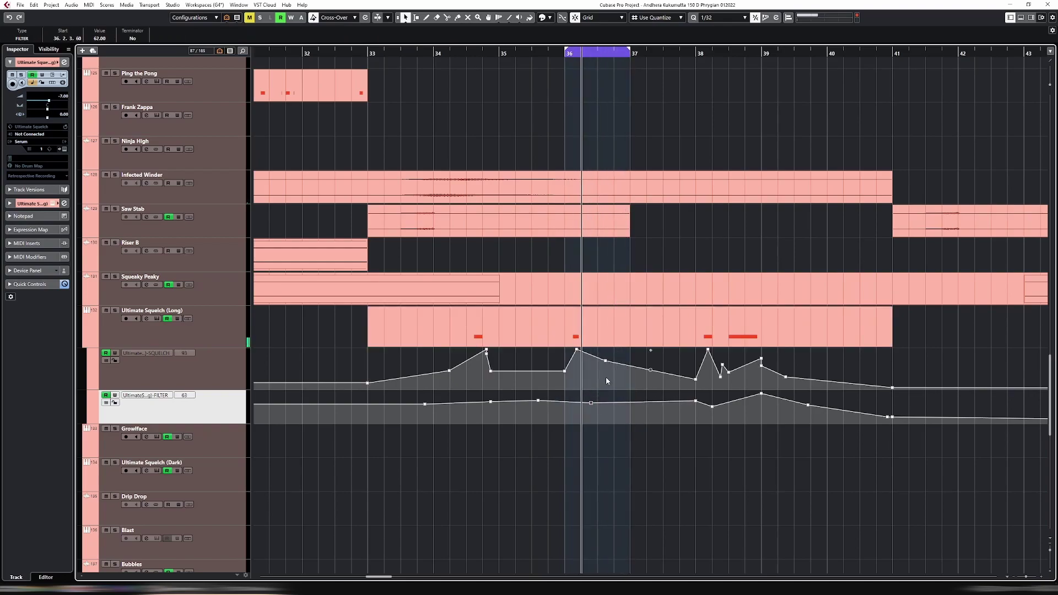
{"action": "key", "text": "g"}
{"action": "key", "text": "g"}
{"action": "key", "text": "g"}
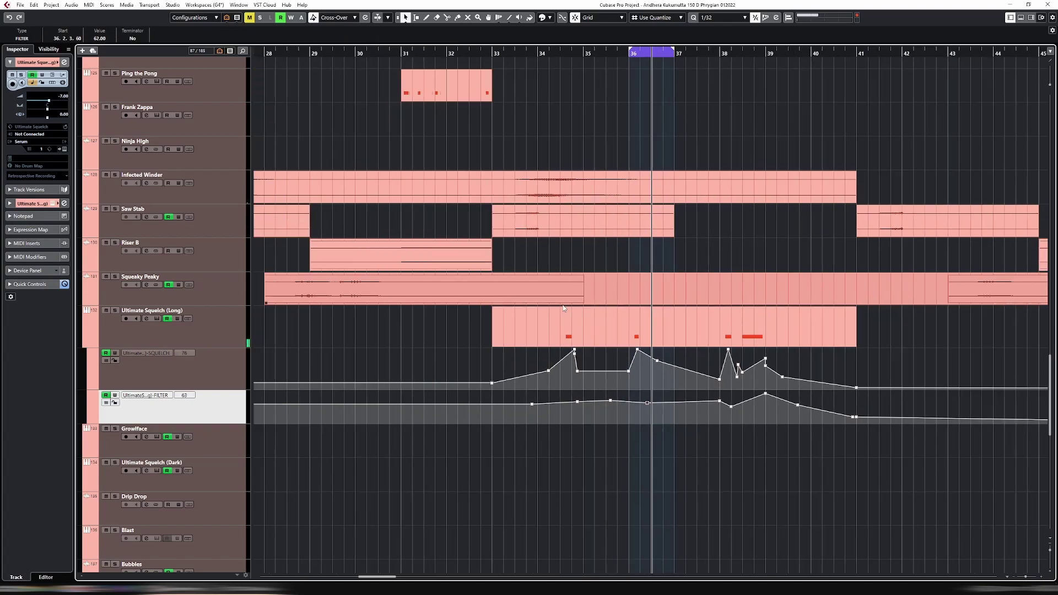
Loop bars 33–41 around the Ultimate Squelch (Long) part and zoom out across the arrangement.
{"action": "left_click", "coordinate": [578, 316]}
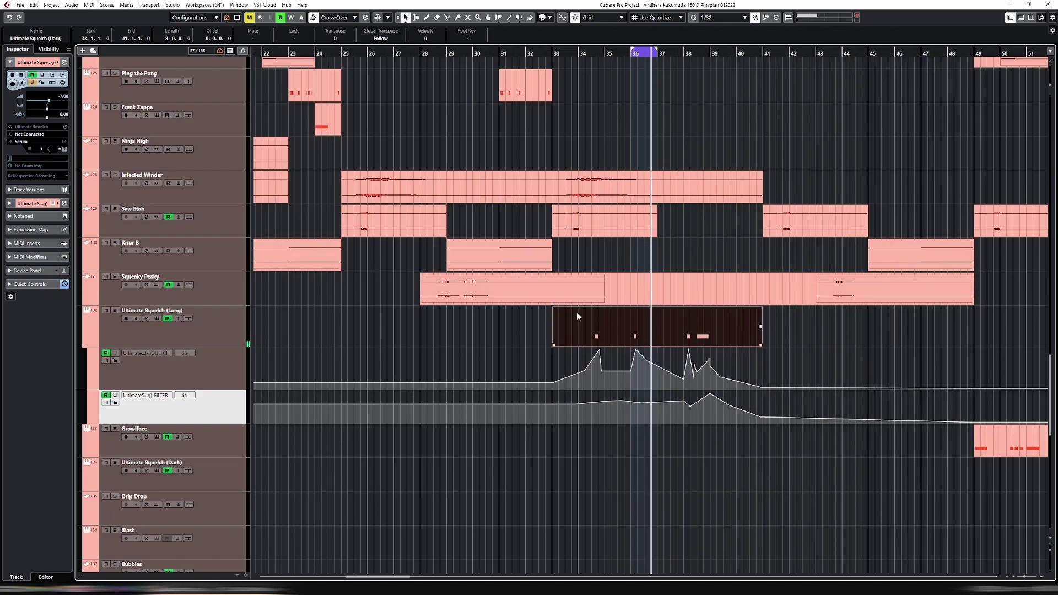
{"action": "key", "text": "p"}
{"action": "key", "text": "g"}
{"action": "key", "text": "g"}
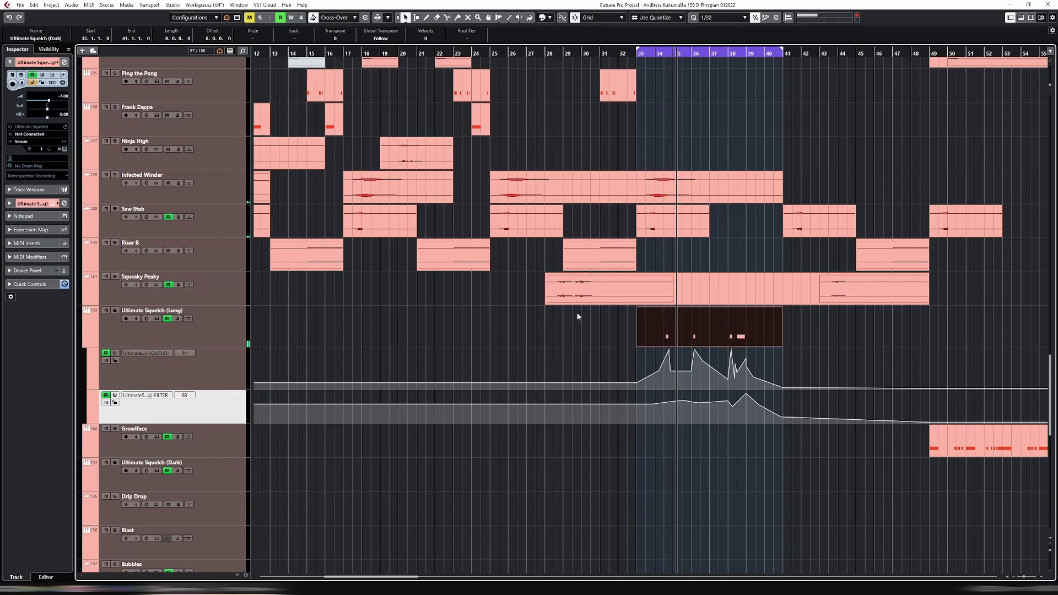
{"action": "key", "text": "g"}
{"action": "key", "text": "g"}
{"action": "scroll", "coordinate": [578, 308], "scroll_direction": "up", "scroll_amount": 8}
Loop the muted Abandoned Pig event's range, bars 25–32.
{"action": "scroll", "coordinate": [589, 290], "scroll_direction": "down", "scroll_amount": 5}
{"action": "left_click", "coordinate": [585, 224]}
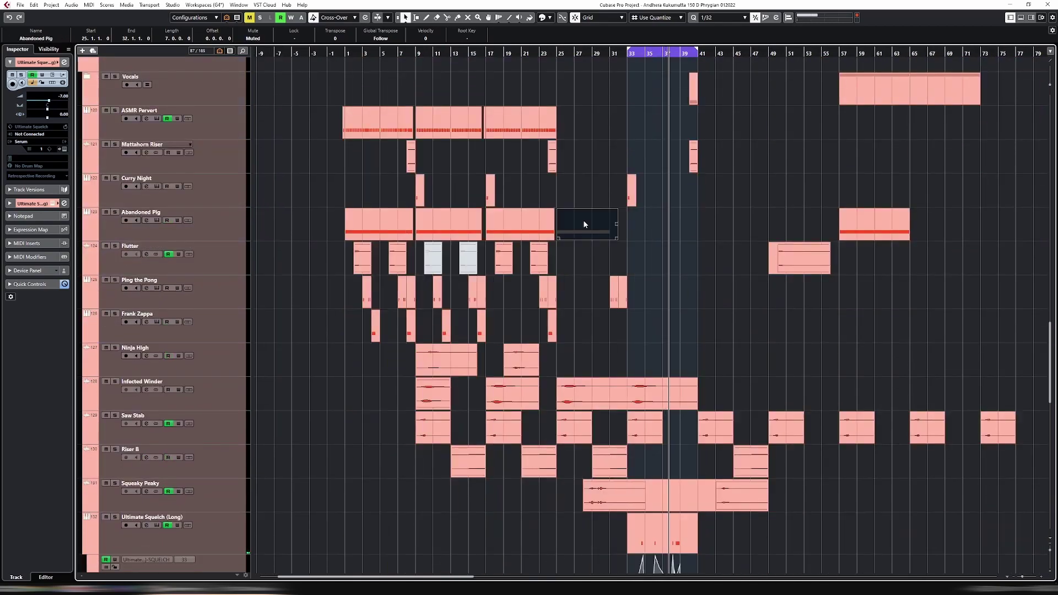
{"action": "key", "text": "p"}
{"action": "scroll", "coordinate": [590, 254], "scroll_direction": "up", "scroll_amount": 10}
{"action": "scroll", "coordinate": [604, 237], "scroll_direction": "up", "scroll_amount": 4}
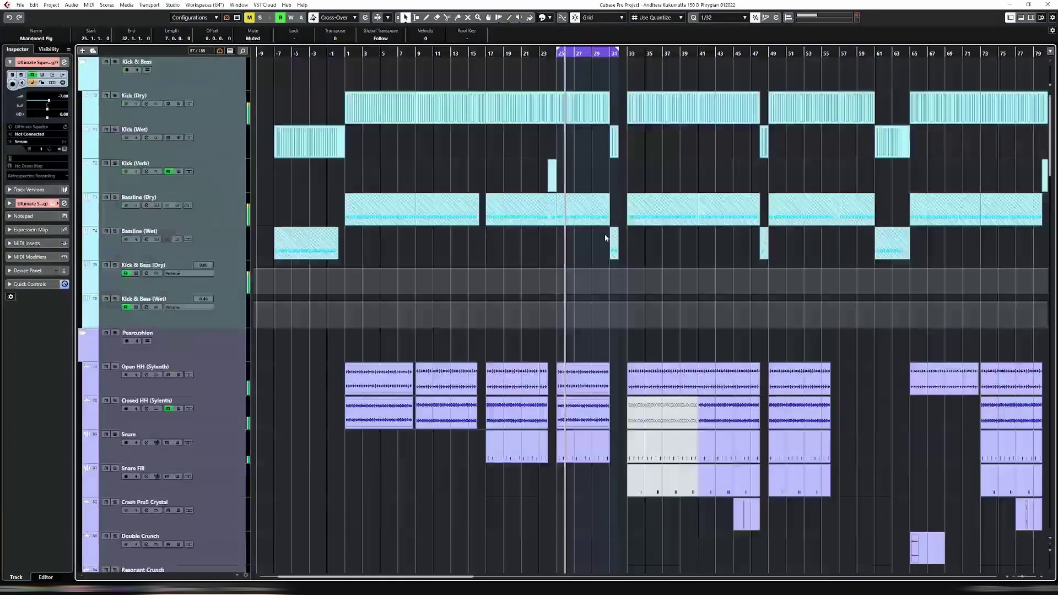
{"action": "scroll", "coordinate": [605, 237], "scroll_direction": "down", "scroll_amount": 7}
{"action": "scroll", "coordinate": [606, 238], "scroll_direction": "down", "scroll_amount": 5}
{"action": "scroll", "coordinate": [605, 238], "scroll_direction": "up", "scroll_amount": 12}
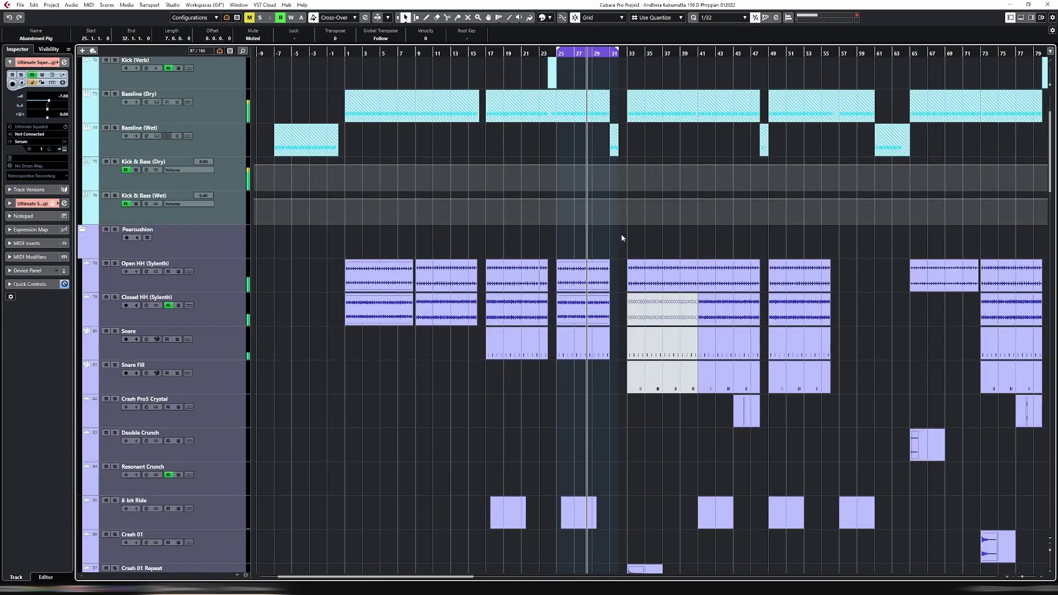
{"action": "scroll", "coordinate": [620, 236], "scroll_direction": "down", "scroll_amount": 15}
{"action": "scroll", "coordinate": [640, 241], "scroll_direction": "up", "scroll_amount": 15}
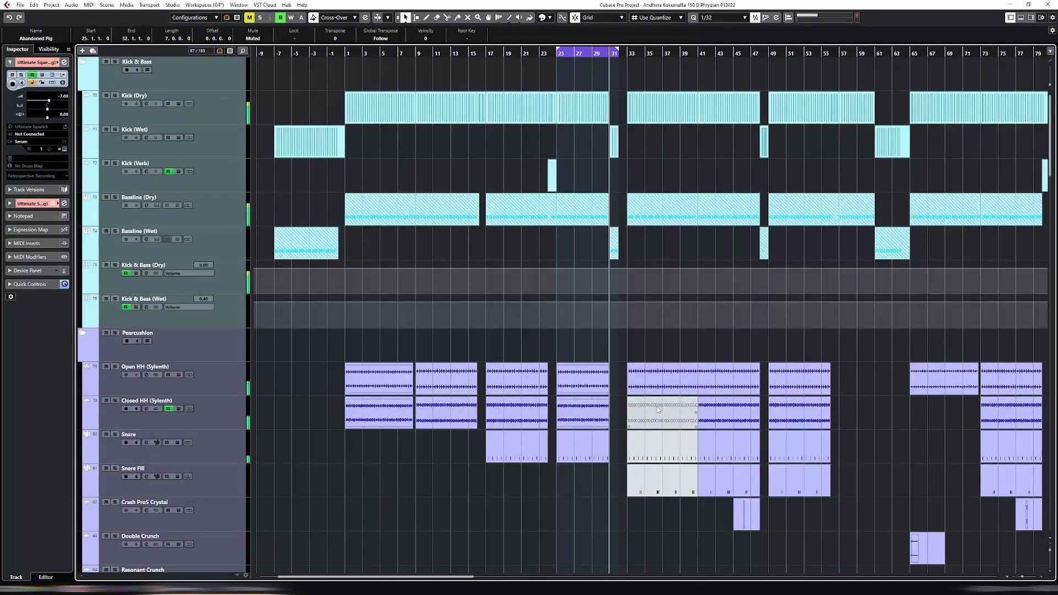
Loop the Closed HH (Sylenth) event's range, bars 33–41.
{"action": "left_click", "coordinate": [657, 408]}
{"action": "key", "text": "p"}
{"action": "scroll", "coordinate": [617, 333], "scroll_direction": "down", "scroll_amount": 15}
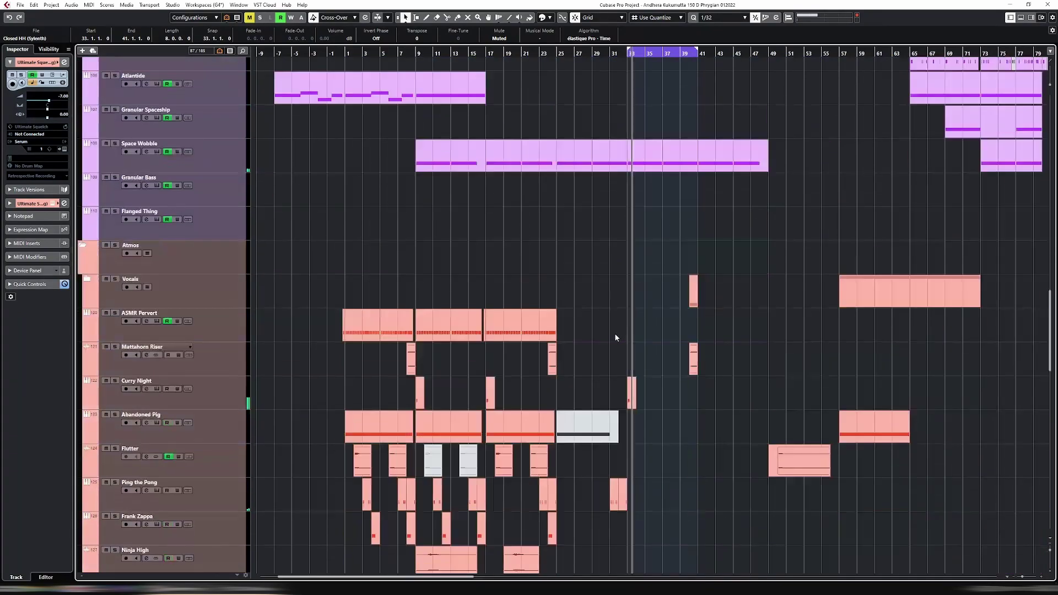
{"action": "scroll", "coordinate": [616, 337], "scroll_direction": "down", "scroll_amount": 12}
{"action": "scroll", "coordinate": [617, 335], "scroll_direction": "up", "scroll_amount": 2}
Select the Ultimate Squelch (Long) track, then shrink all track rows and zoom out to fit everything.
{"action": "left_click", "coordinate": [678, 331]}
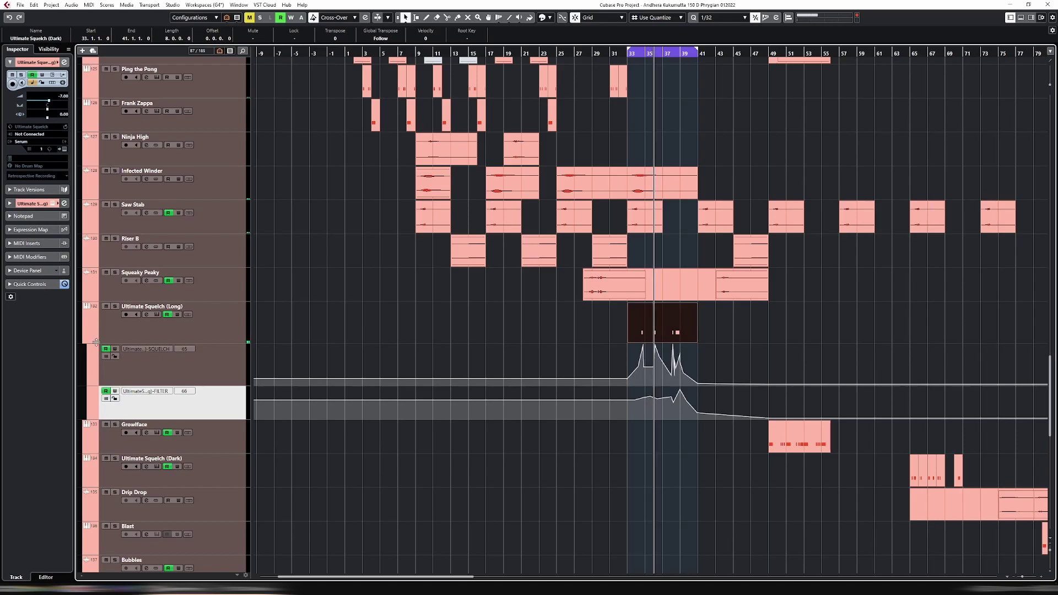
{"action": "left_click", "coordinate": [707, 374]}
{"action": "left_click", "coordinate": [210, 329]}
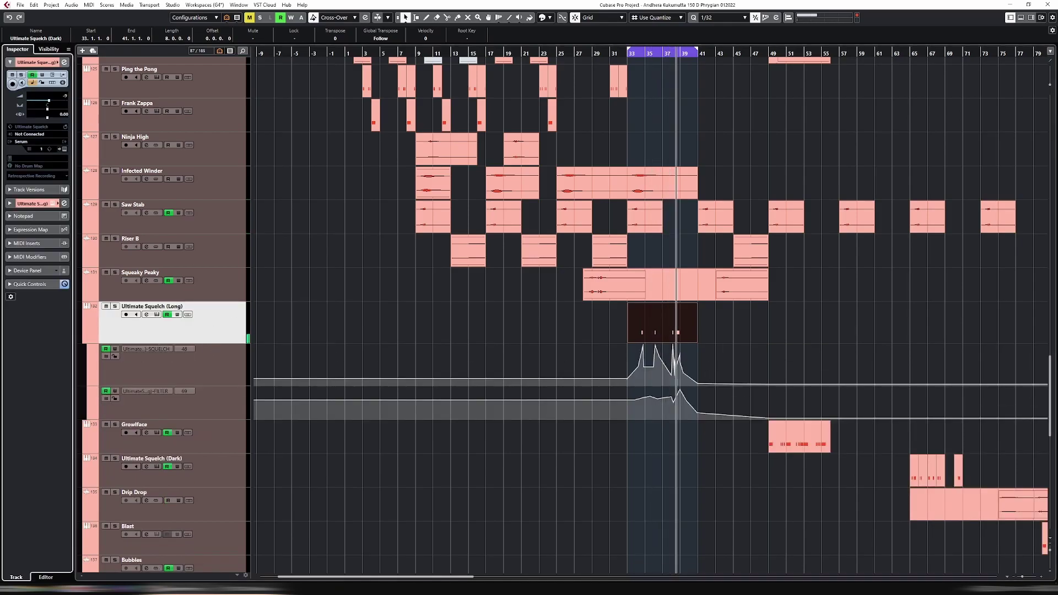
{"action": "scroll", "coordinate": [564, 266], "scroll_direction": "up", "scroll_amount": 15}
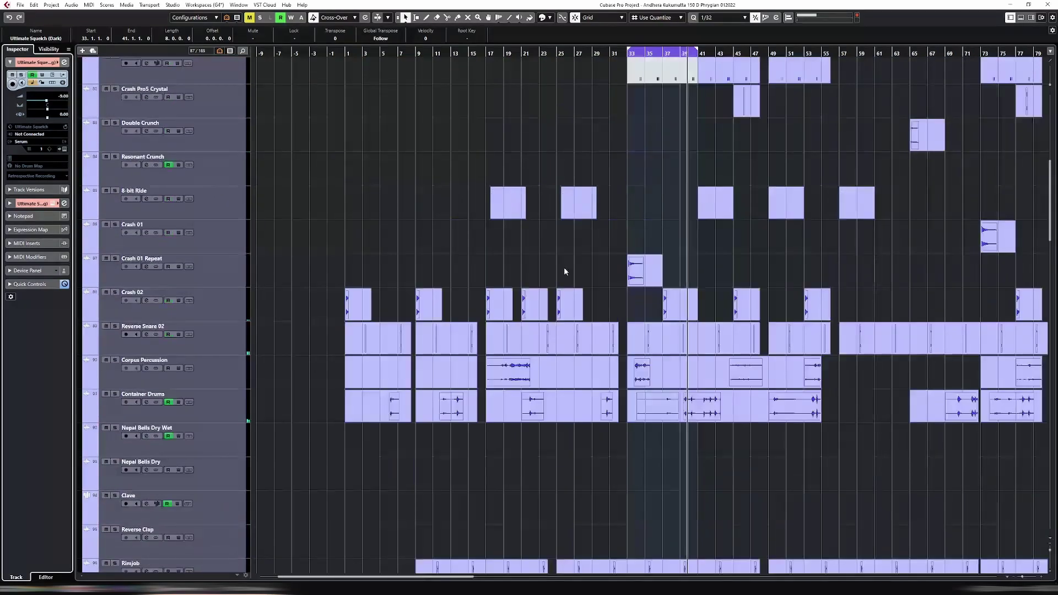
{"action": "key", "text": "shift+g"}
{"action": "key", "text": "shift+g"}
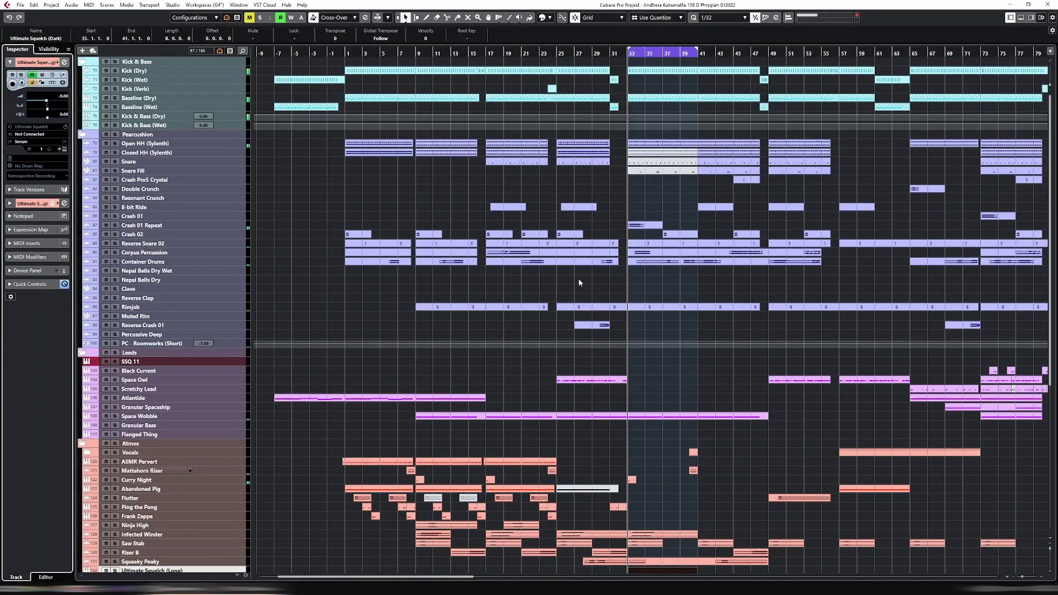
{"action": "key", "text": "g"}
{"action": "scroll", "coordinate": [579, 282], "scroll_direction": "down", "scroll_amount": 2}
{"action": "scroll", "coordinate": [605, 278], "scroll_direction": "down", "scroll_amount": 4}
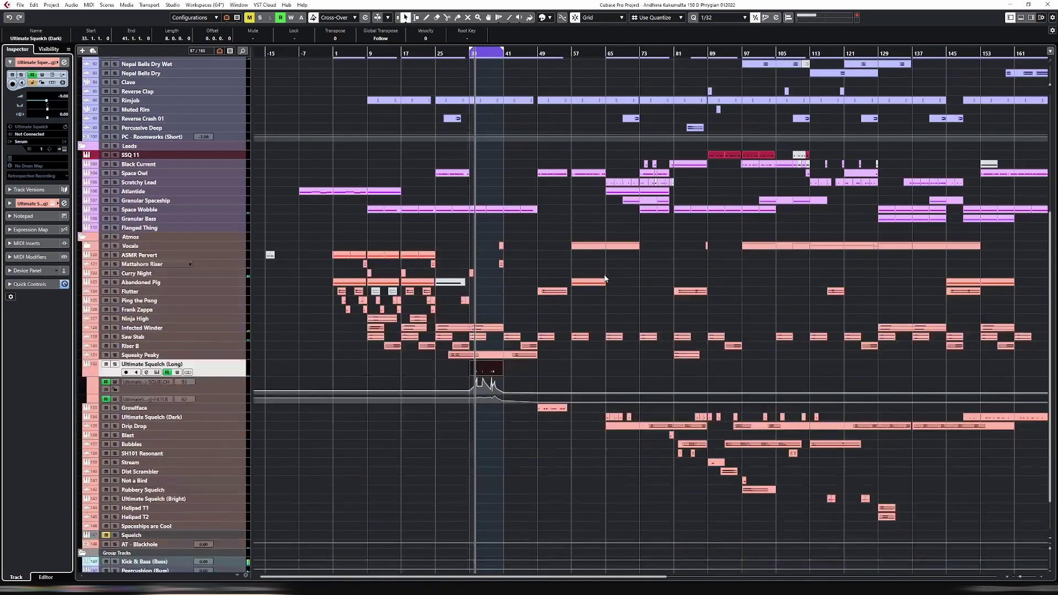
{"action": "scroll", "coordinate": [534, 359], "scroll_direction": "up", "scroll_amount": 2}
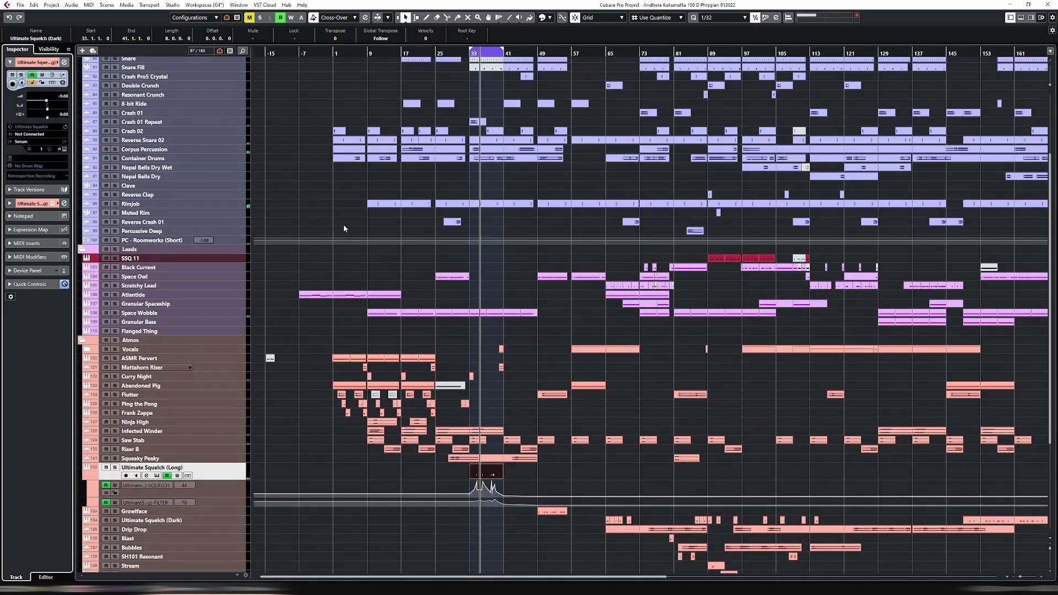
Loop the Container Drums events, then reset the loop to the Mattahorn Riser event's bar 8.
{"action": "left_click_drag", "start_coordinate": [315, 156], "coordinate": [586, 155]}
{"action": "key", "text": "p"}
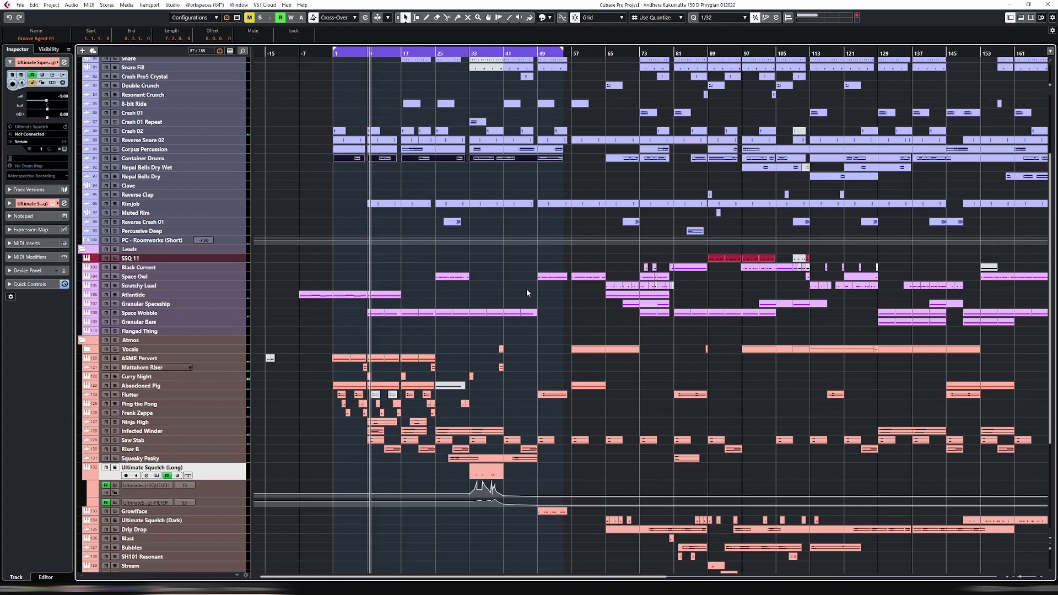
{"action": "left_click", "coordinate": [365, 369]}
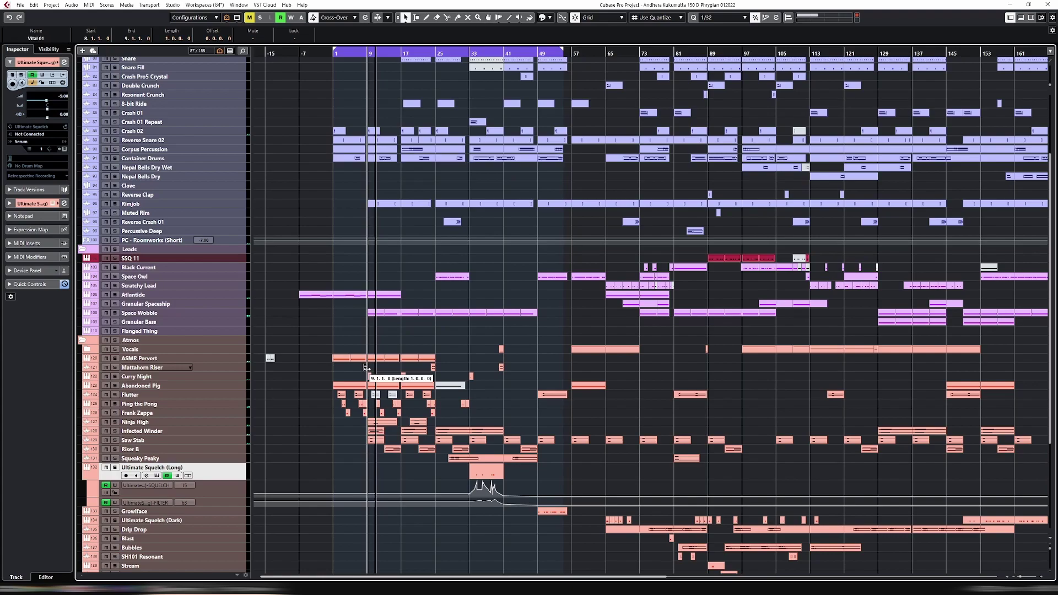
{"action": "key", "text": "p"}
Zoom in on bars 7–11 and check the Atlantide event ending at bar 9.
{"action": "key", "text": "h"}
{"action": "key", "text": "h"}
{"action": "key", "text": "h"}
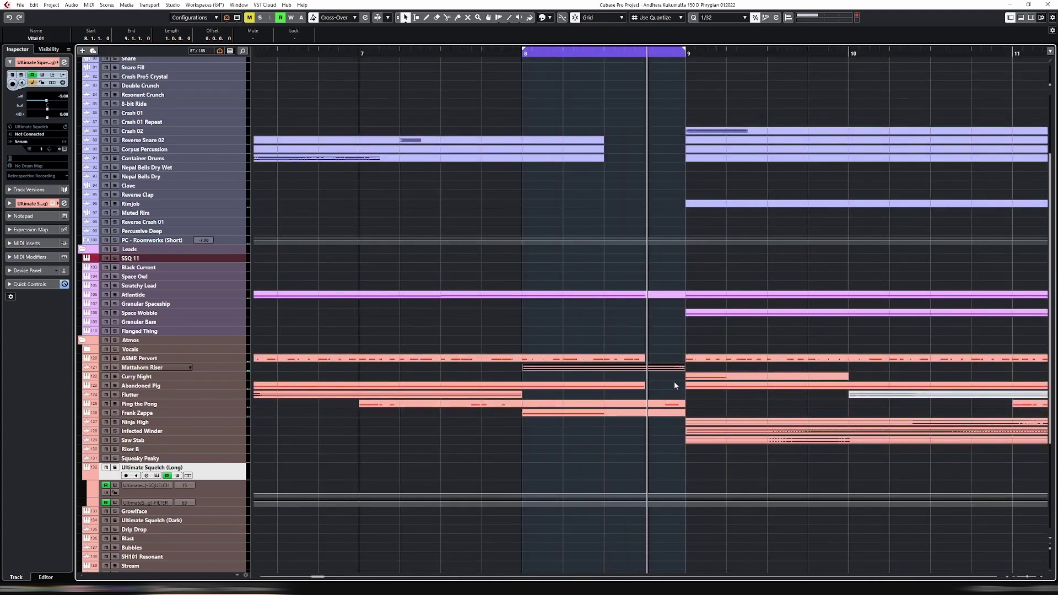
{"action": "scroll", "coordinate": [673, 381], "scroll_direction": "up", "scroll_amount": 3}
{"action": "left_click", "coordinate": [673, 397]}
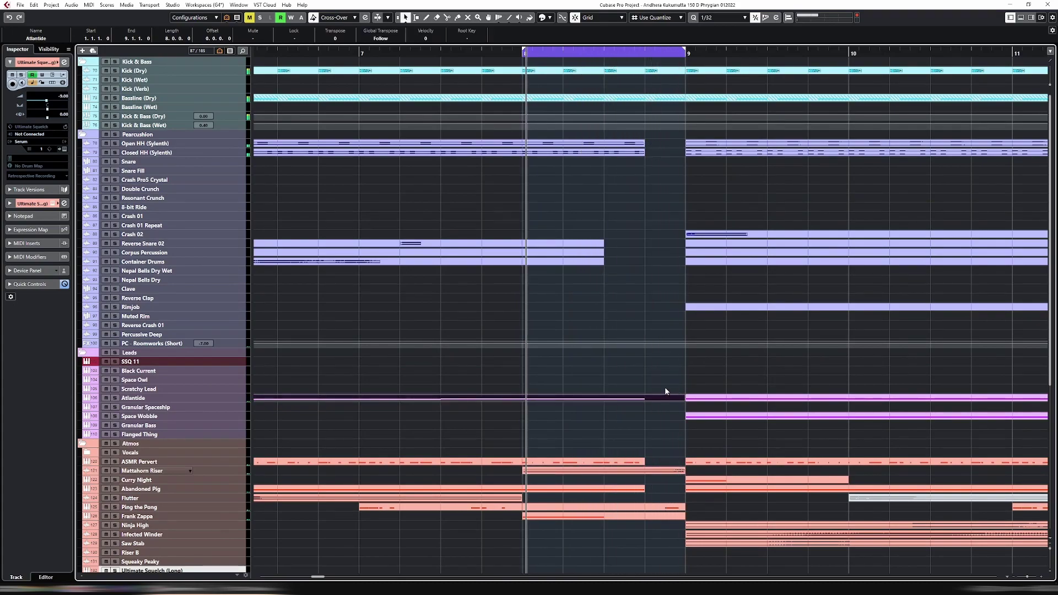
{"action": "left_click", "coordinate": [645, 370]}
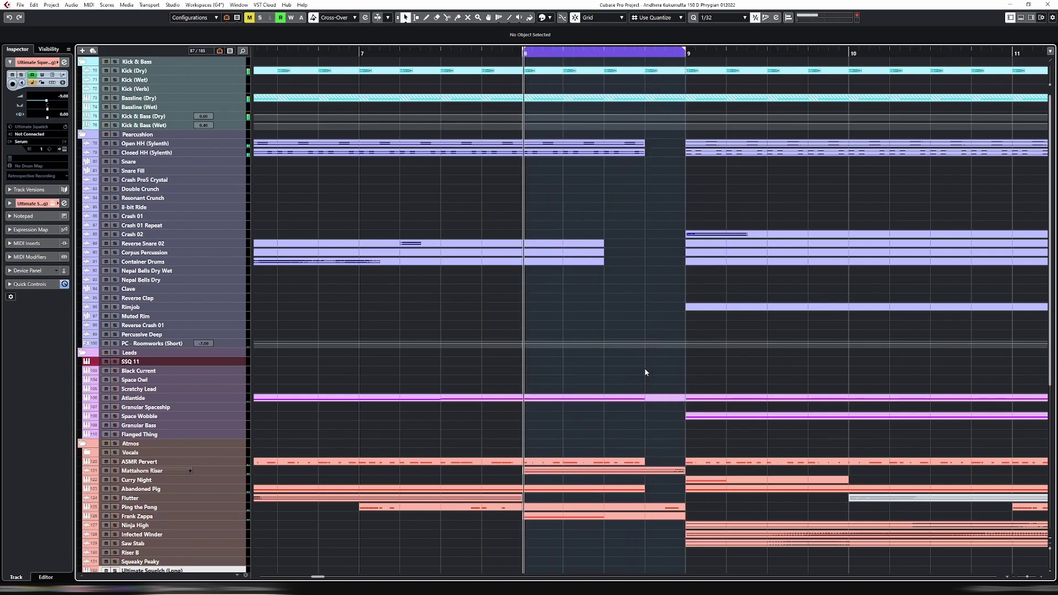
{"action": "scroll", "coordinate": [644, 369], "scroll_direction": "down", "scroll_amount": 5}
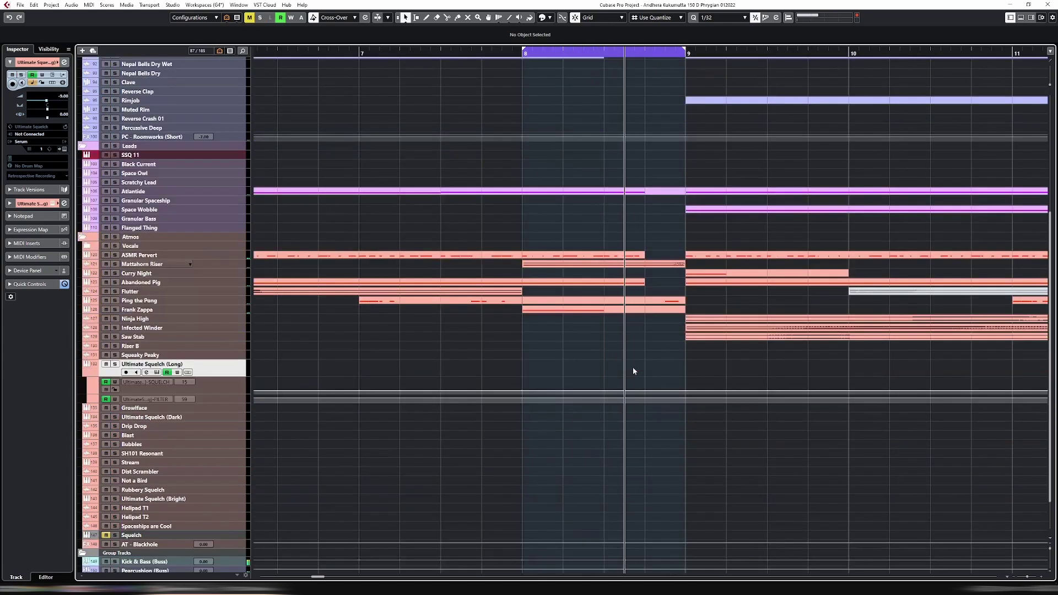
Show Atlantide's automation and draw a short Ins. 15kHz Gain dip just before bar 9.
{"action": "left_click", "coordinate": [192, 193]}
{"action": "key", "text": "shift+h"}
{"action": "key", "text": "shift+h"}
{"action": "key", "text": "shift+h"}
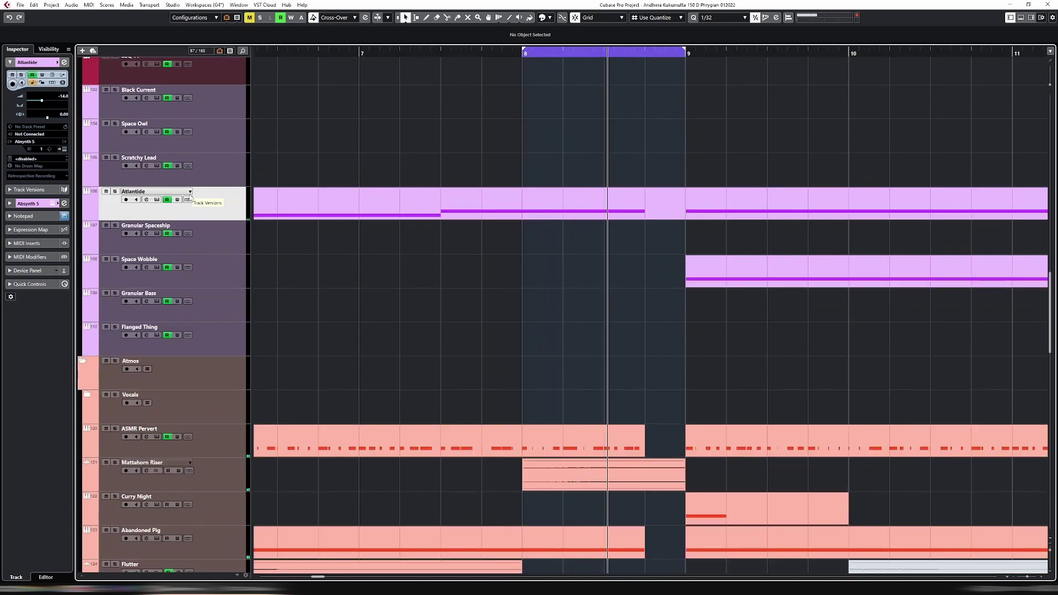
{"action": "left_click", "coordinate": [87, 217]}
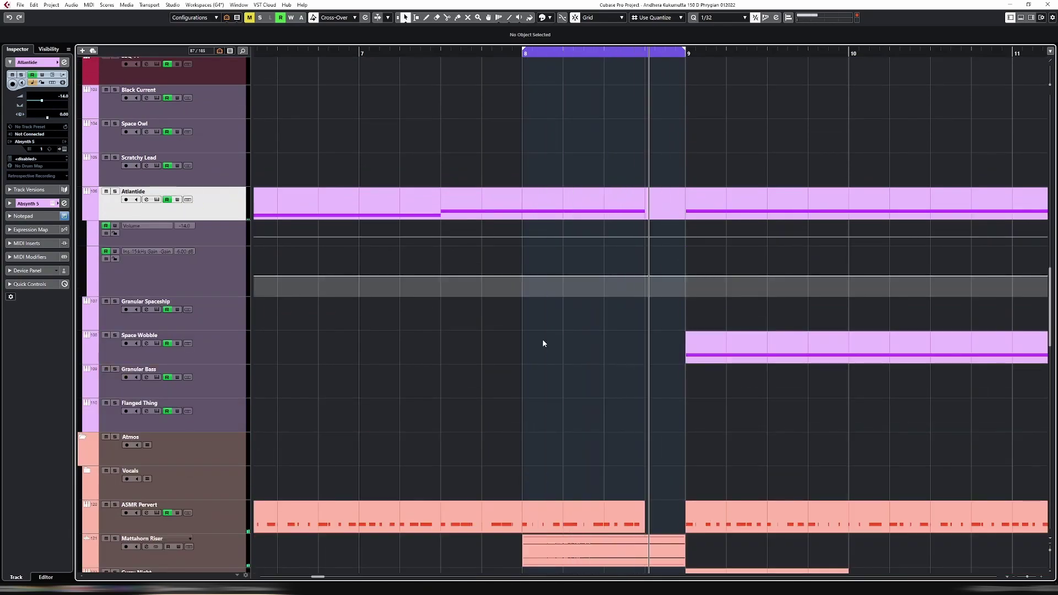
{"action": "key", "text": "g"}
{"action": "key", "text": "g"}
{"action": "key", "text": "g"}
{"action": "key", "text": "g"}
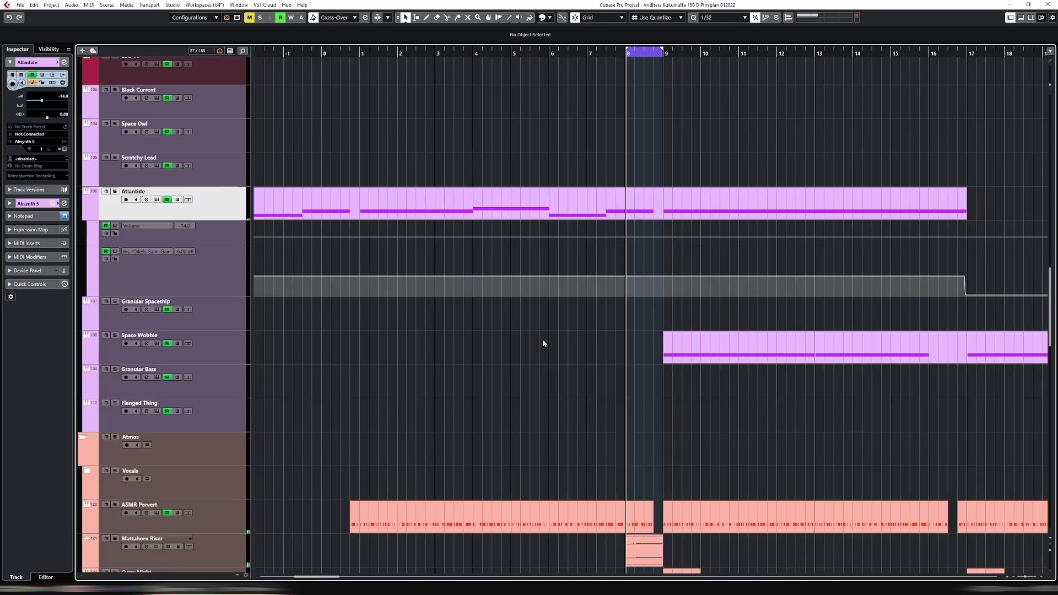
{"action": "key", "text": "g"}
{"action": "key", "text": "g"}
{"action": "key", "text": "g"}
{"action": "key", "text": "g"}
{"action": "key", "text": "h"}
{"action": "key", "text": "h"}
{"action": "key", "text": "h"}
{"action": "key", "text": "h"}
{"action": "key", "text": "h"}
{"action": "key", "text": "h"}
{"action": "key", "text": "h"}
{"action": "key", "text": "h"}
{"action": "key", "text": "h"}
{"action": "key", "text": "h"}
{"action": "key", "text": "h"}
{"action": "key", "text": "h"}
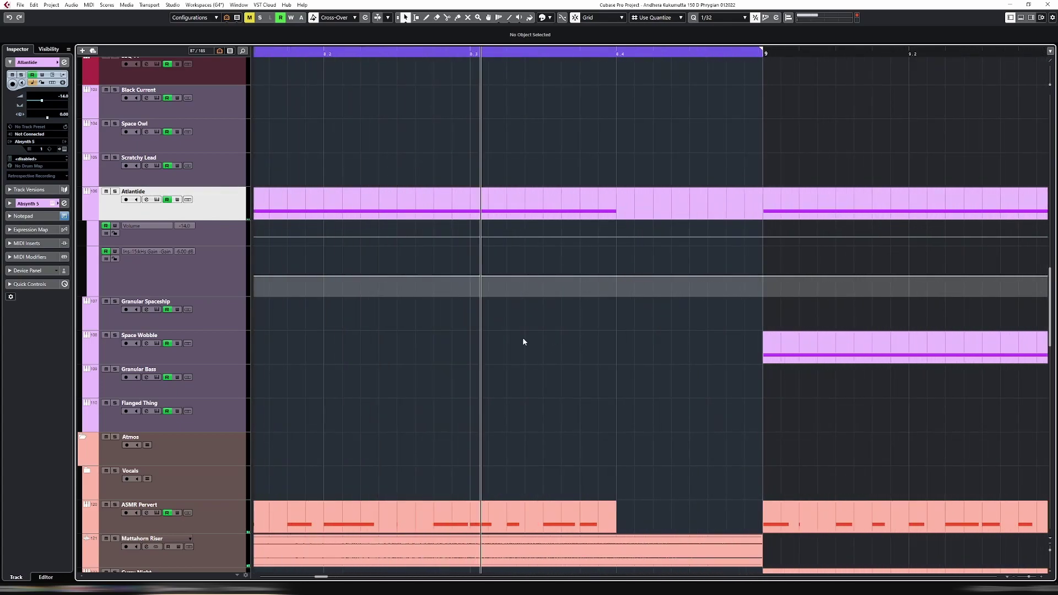
{"action": "left_click", "coordinate": [200, 290]}
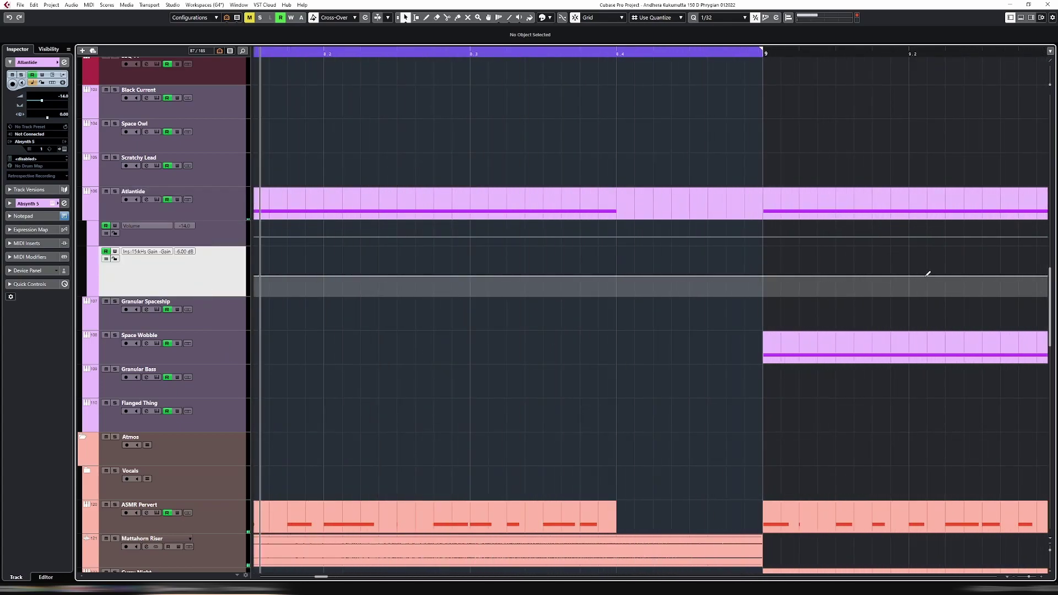
{"action": "left_click", "coordinate": [764, 276]}
{"action": "mouse_move", "coordinate": [719, 276]}
{"action": "left_mouse_down"}
{"action": "mouse_move", "coordinate": [741, 304]}
{"action": "mouse_move", "coordinate": [753, 288]}
{"action": "mouse_move", "coordinate": [770, 302]}
{"action": "left_mouse_up"}
{"action": "left_click", "coordinate": [725, 276]}
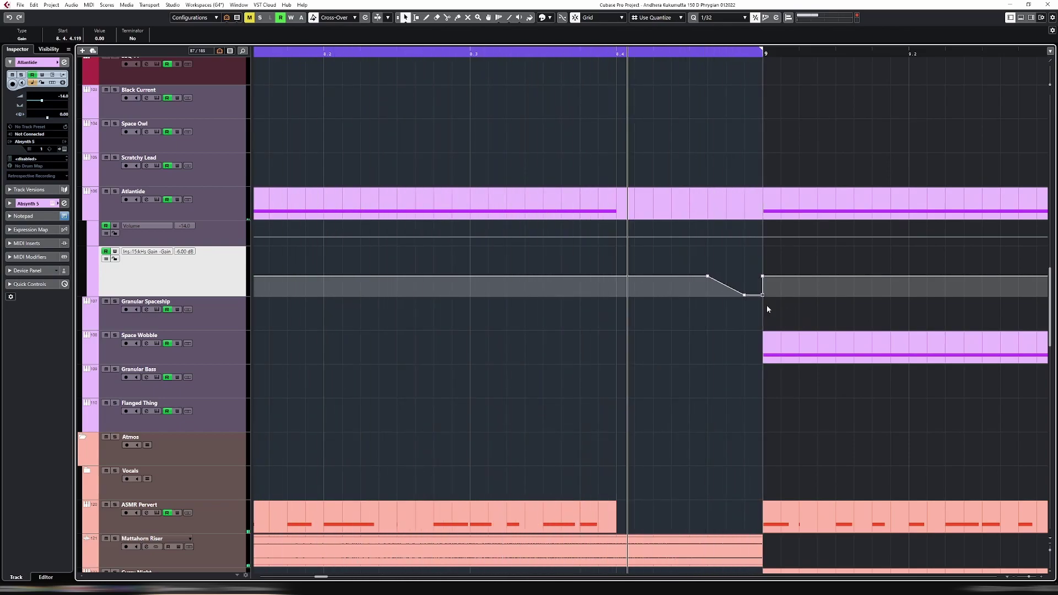
Zoom out and drag the loop range to span bars 8–13.
{"action": "key", "text": "g"}
{"action": "key", "text": "g"}
{"action": "key", "text": "g"}
{"action": "key", "text": "g"}
{"action": "key", "text": "g"}
{"action": "key", "text": "g"}
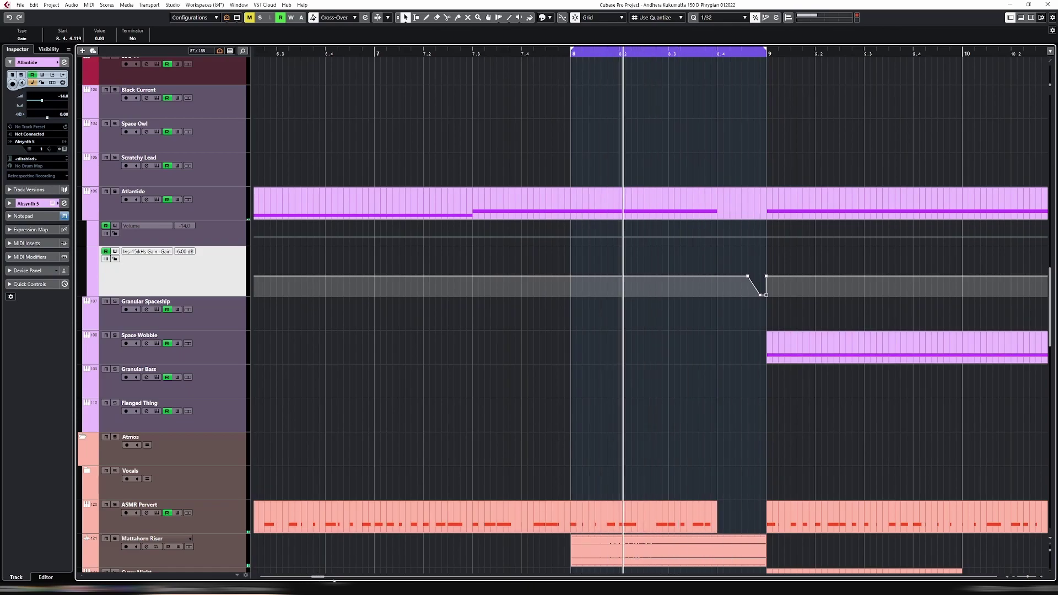
{"action": "left_click_drag", "start_coordinate": [318, 578], "coordinate": [326, 579]}
{"action": "key", "text": "g"}
{"action": "key", "text": "g"}
{"action": "key", "text": "g"}
{"action": "key", "text": "g"}
{"action": "key", "text": "g"}
{"action": "key", "text": "g"}
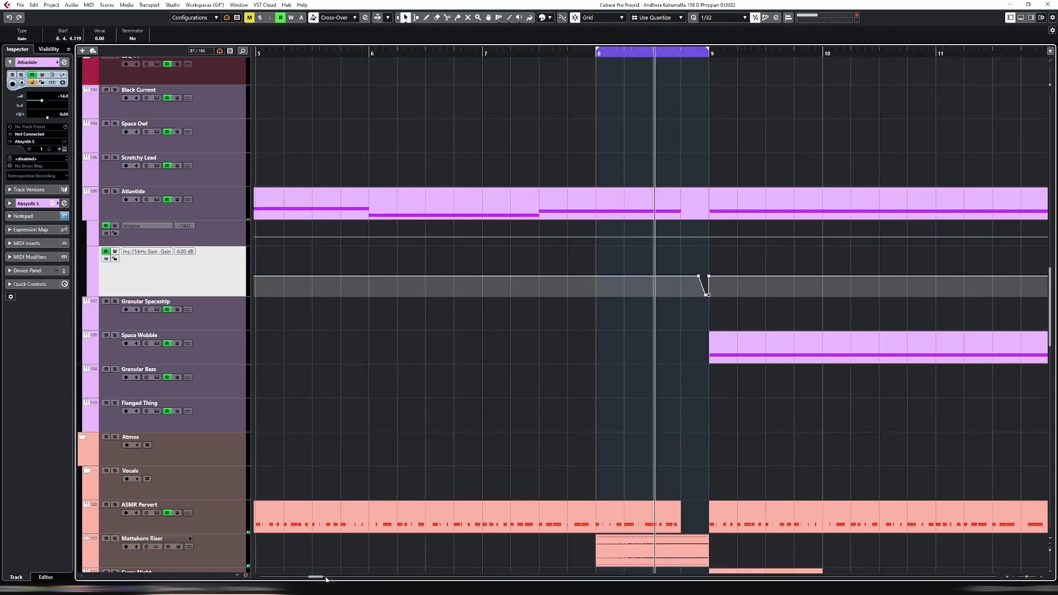
{"action": "key", "text": "g"}
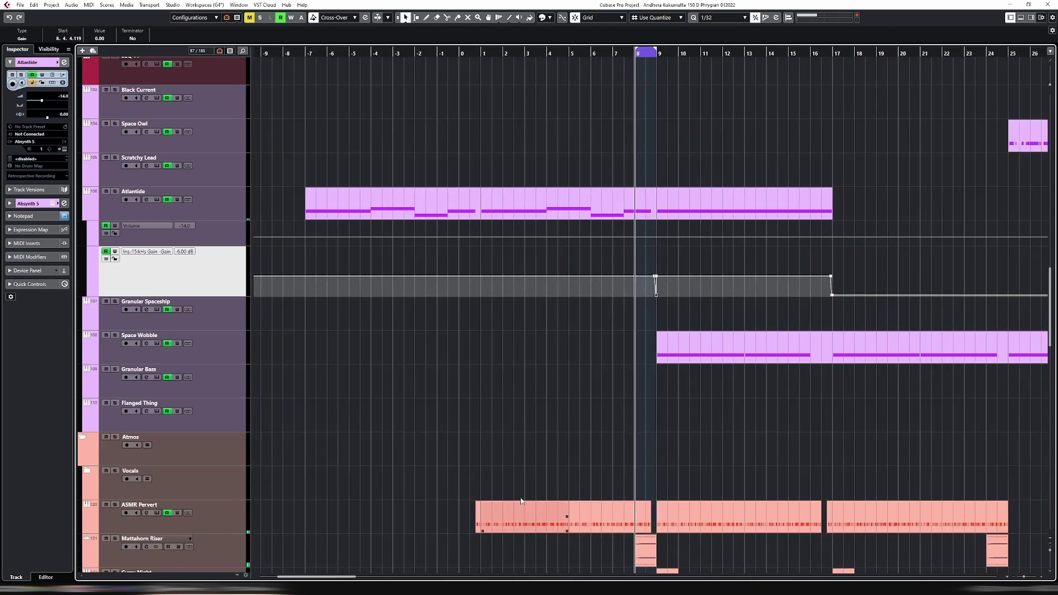
{"action": "left_click", "coordinate": [595, 52]}
{"action": "left_click_drag", "start_coordinate": [656, 51], "coordinate": [749, 53]}
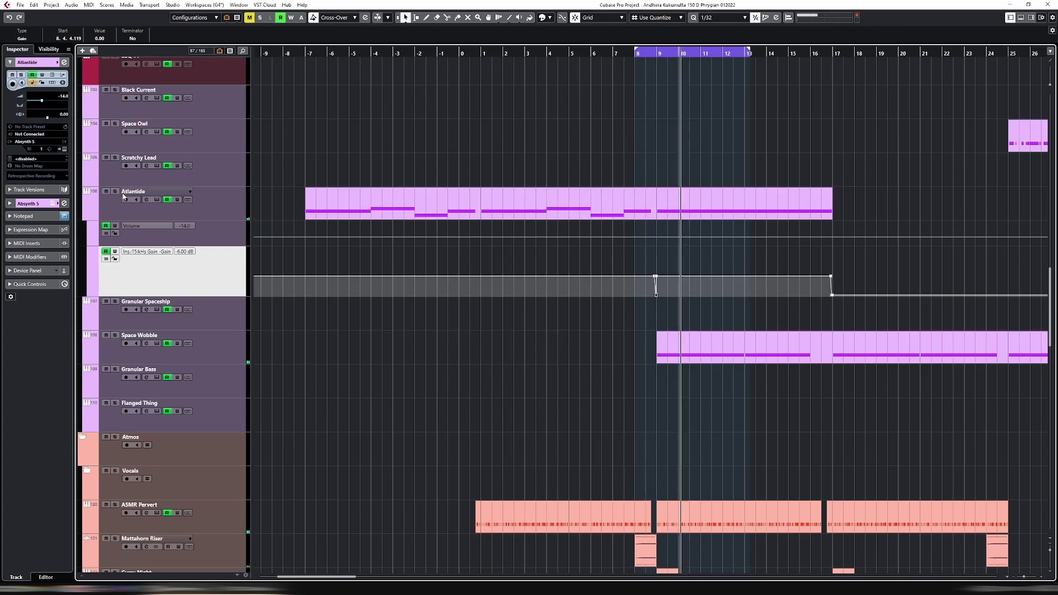
Hide Atlantide's automation lanes.
{"action": "left_click", "coordinate": [84, 216]}
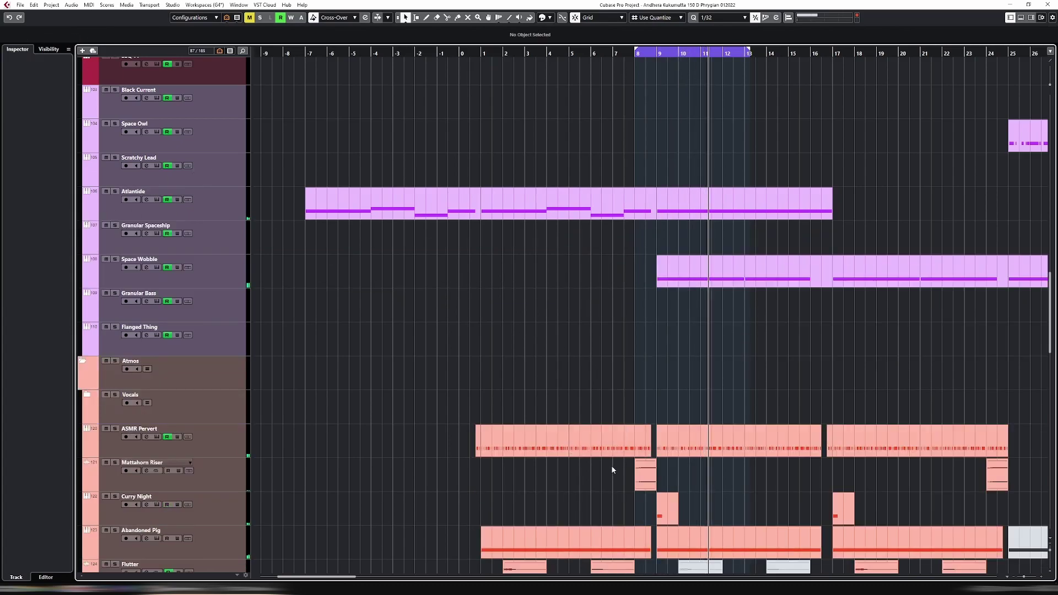
{"action": "scroll", "coordinate": [615, 463], "scroll_direction": "right", "scroll_amount": 8}
{"action": "scroll", "coordinate": [612, 386], "scroll_direction": "down", "scroll_amount": 10}
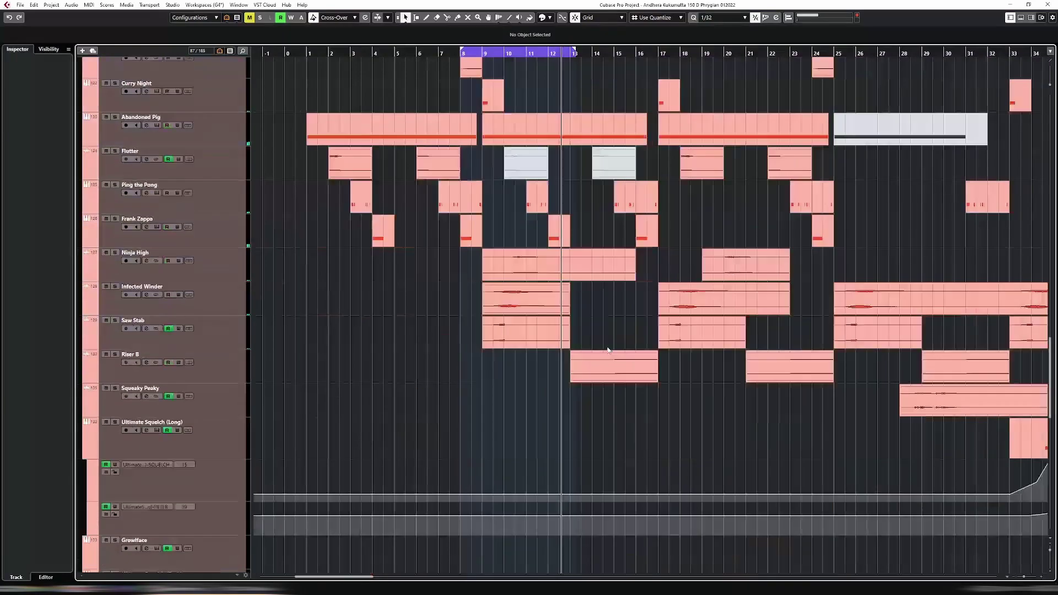
{"action": "scroll", "coordinate": [607, 350], "scroll_direction": "up", "scroll_amount": 5}
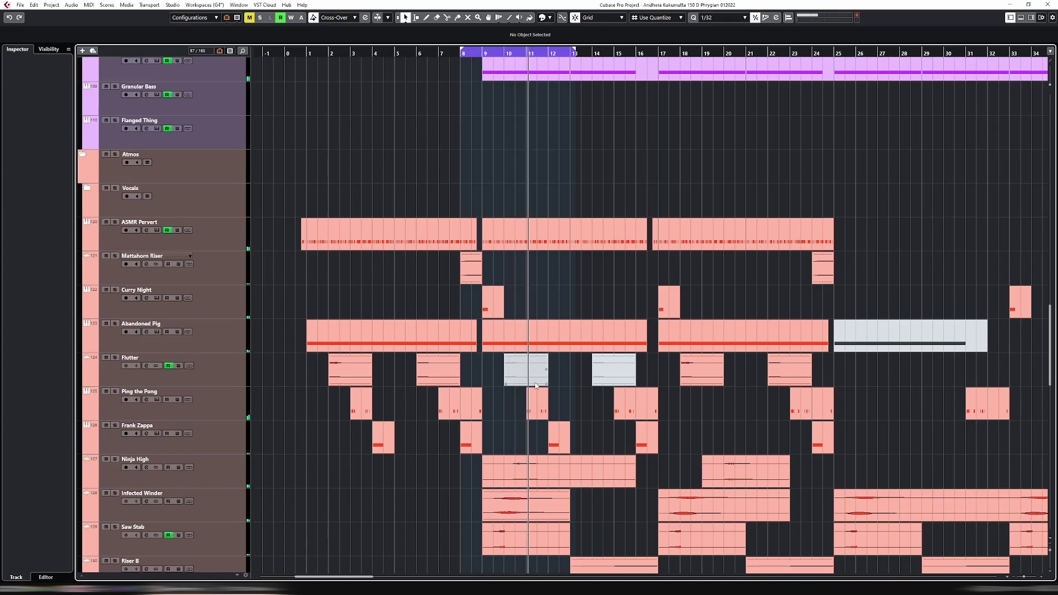
{"action": "scroll", "coordinate": [530, 314], "scroll_direction": "up", "scroll_amount": 5}
{"action": "scroll", "coordinate": [524, 282], "scroll_direction": "down", "scroll_amount": 3}
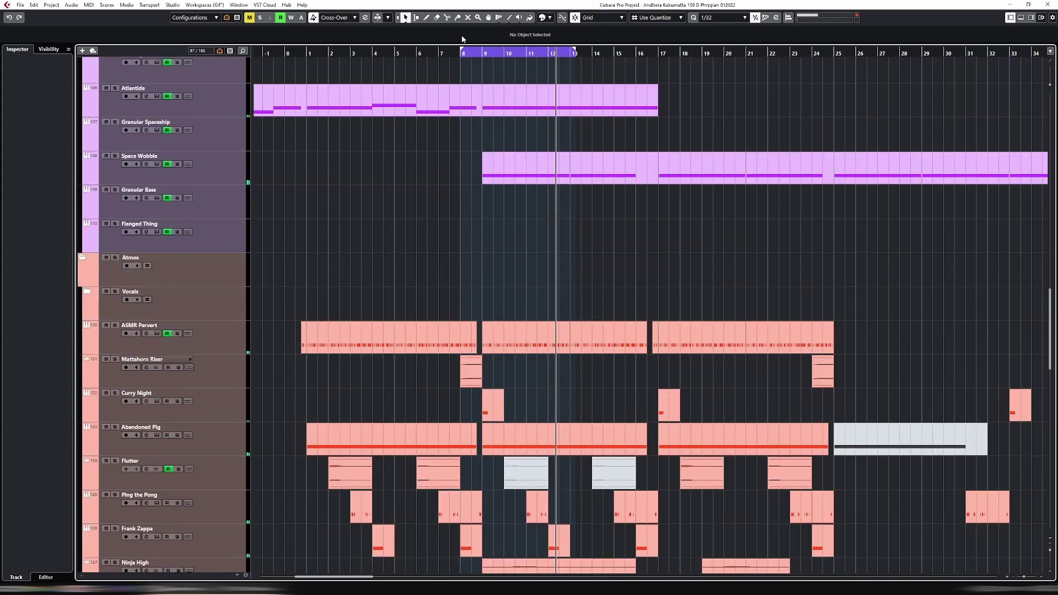
Mute Atlantide and Mattahorn Riser, then unmute Atlantide so only Mattahorn Riser stays silent.
{"action": "left_click", "coordinate": [107, 89]}
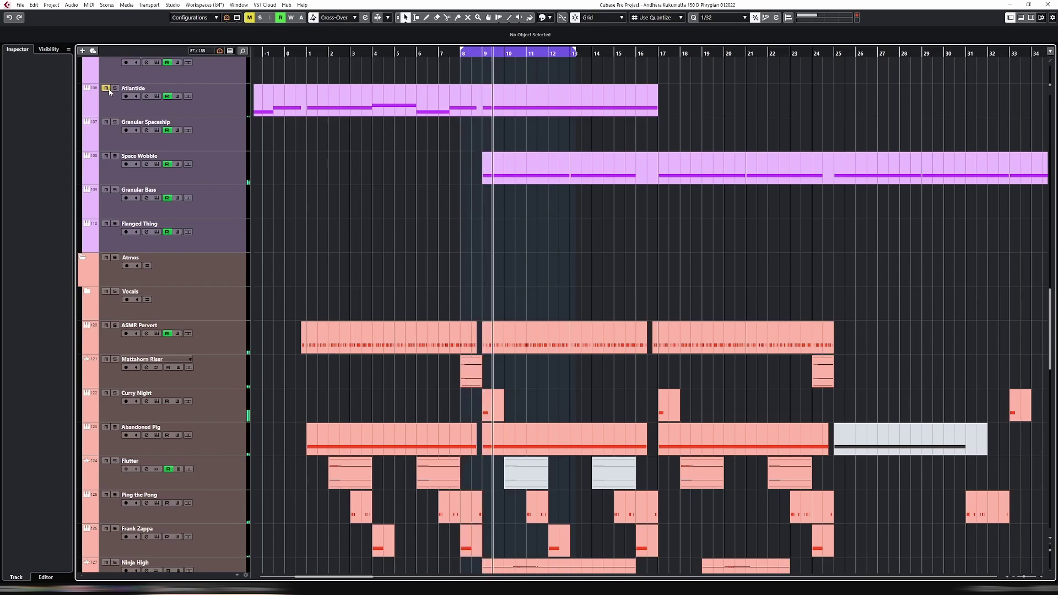
{"action": "left_click", "coordinate": [106, 359]}
{"action": "left_click", "coordinate": [105, 87]}
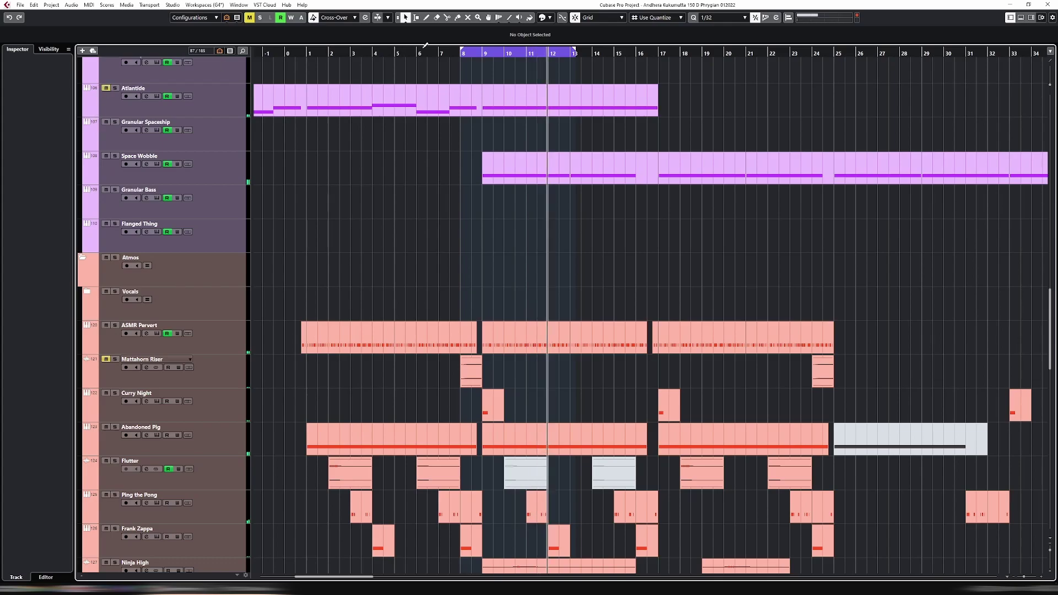
{"action": "left_click", "coordinate": [434, 54]}
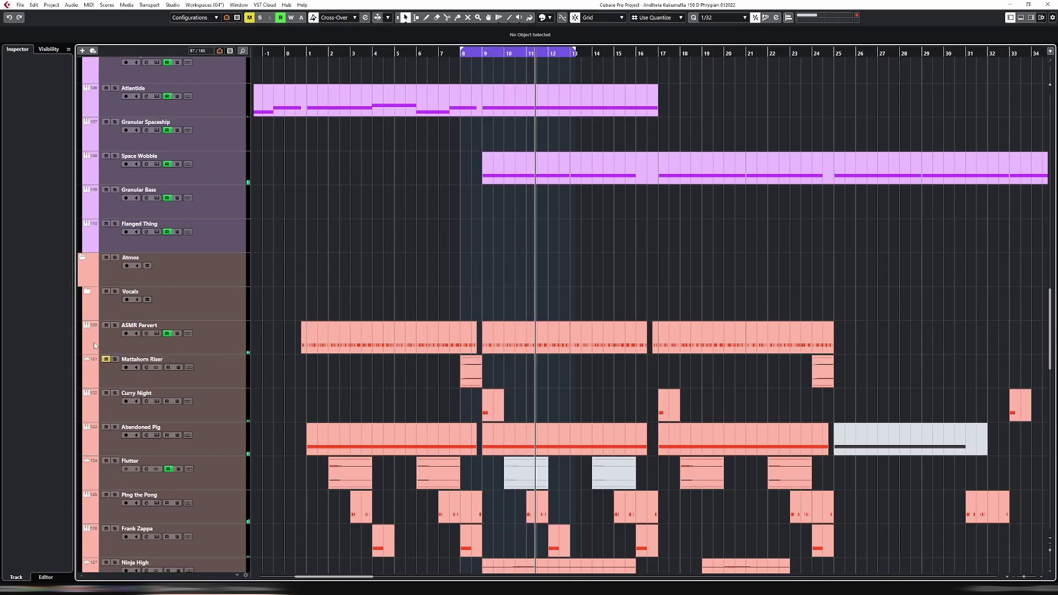
Zoom out and shrink track heights to fit more tracks.
{"action": "key", "text": "g"}
{"action": "key", "text": "g"}
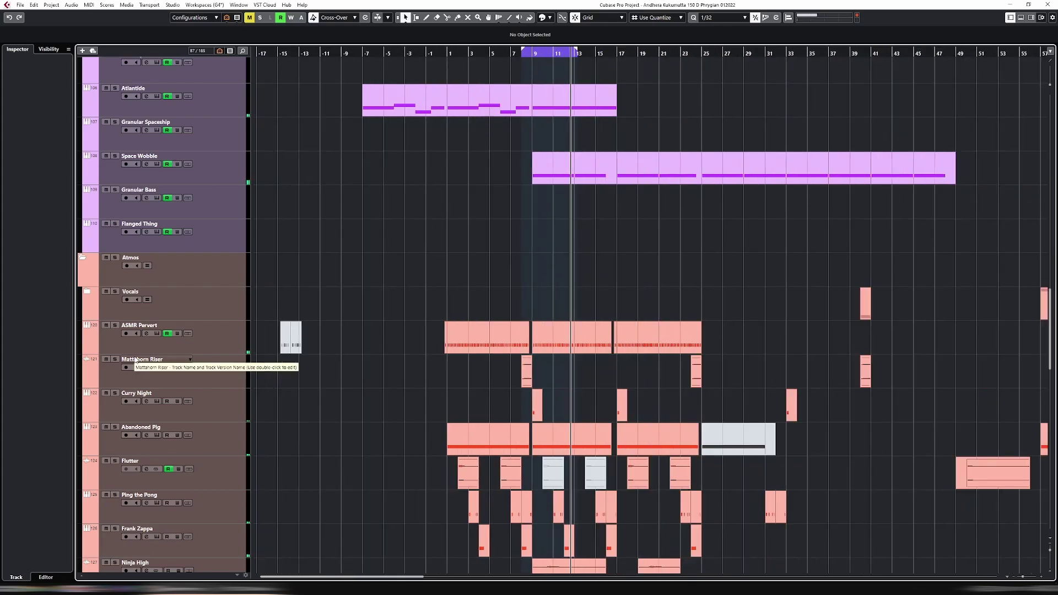
{"action": "left_click_drag", "start_coordinate": [404, 577], "coordinate": [436, 577]}
{"action": "scroll", "coordinate": [491, 346], "scroll_direction": "up", "scroll_amount": 6}
{"action": "key", "text": "shift+g"}
{"action": "key", "text": "shift+g"}
{"action": "key", "text": "shift+g"}
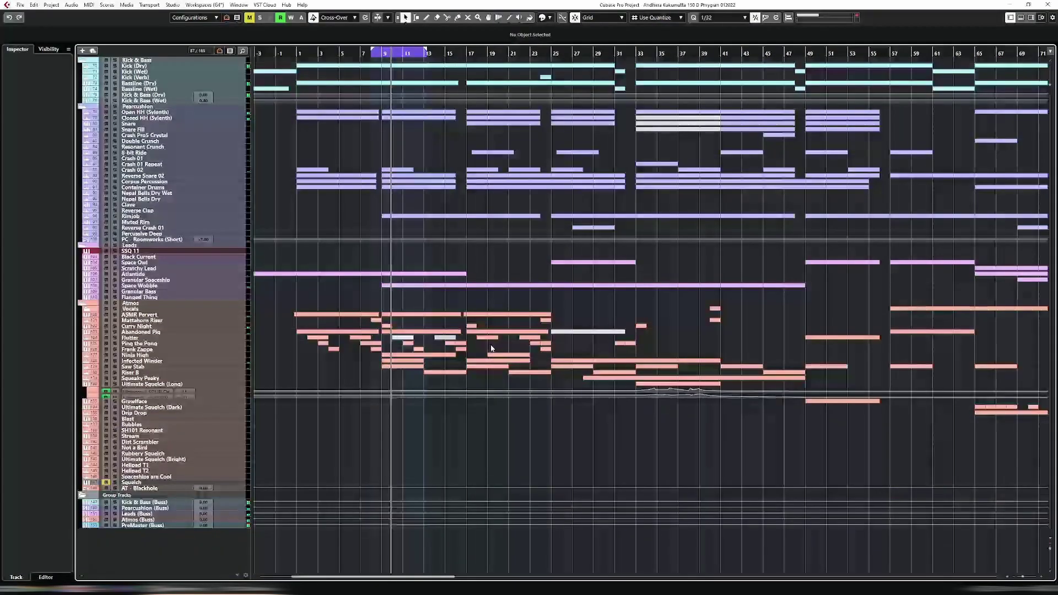
Loop the Kick events from bar -7 to 57, then drag the loop end out to bar 69.
{"action": "key", "text": "g"}
{"action": "key", "text": "g"}
{"action": "key", "text": "g"}
{"action": "key", "text": "shift+h"}
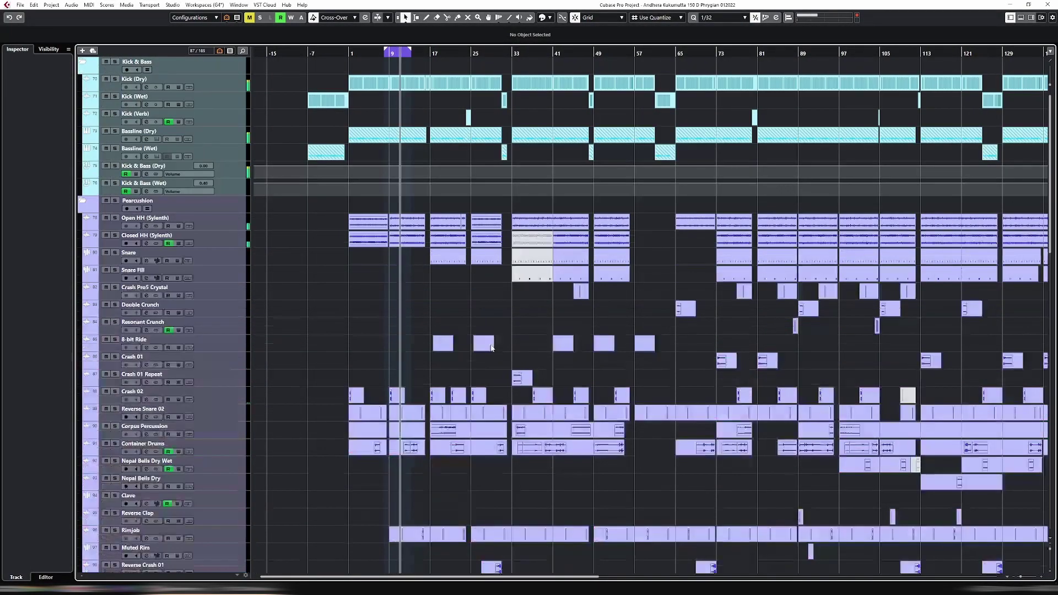
{"action": "left_click_drag", "start_coordinate": [309, 73], "coordinate": [593, 111]}
{"action": "key", "text": "p"}
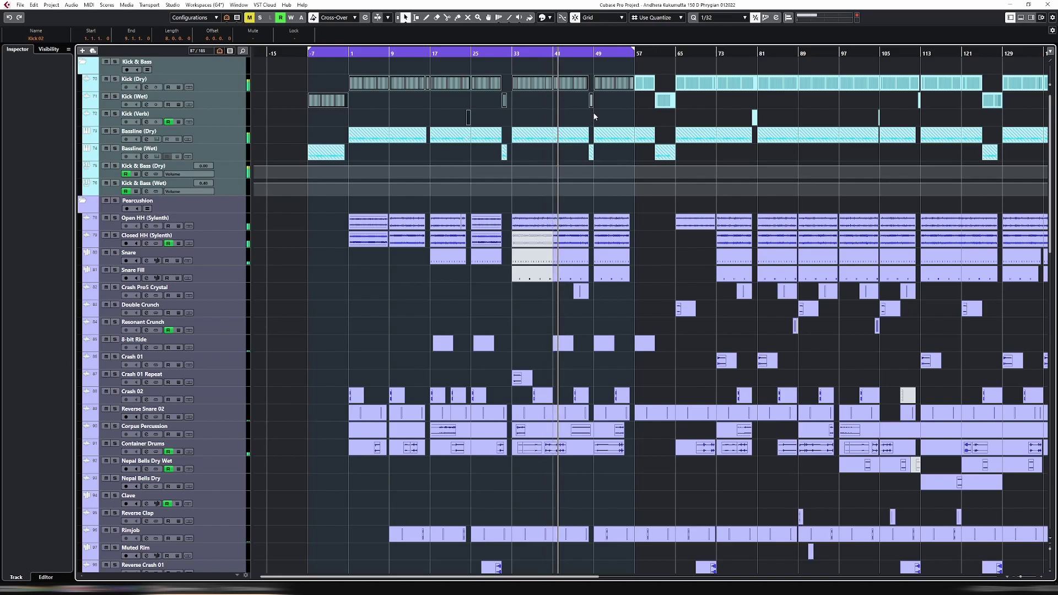
{"action": "left_click_drag", "start_coordinate": [634, 52], "coordinate": [698, 53]}
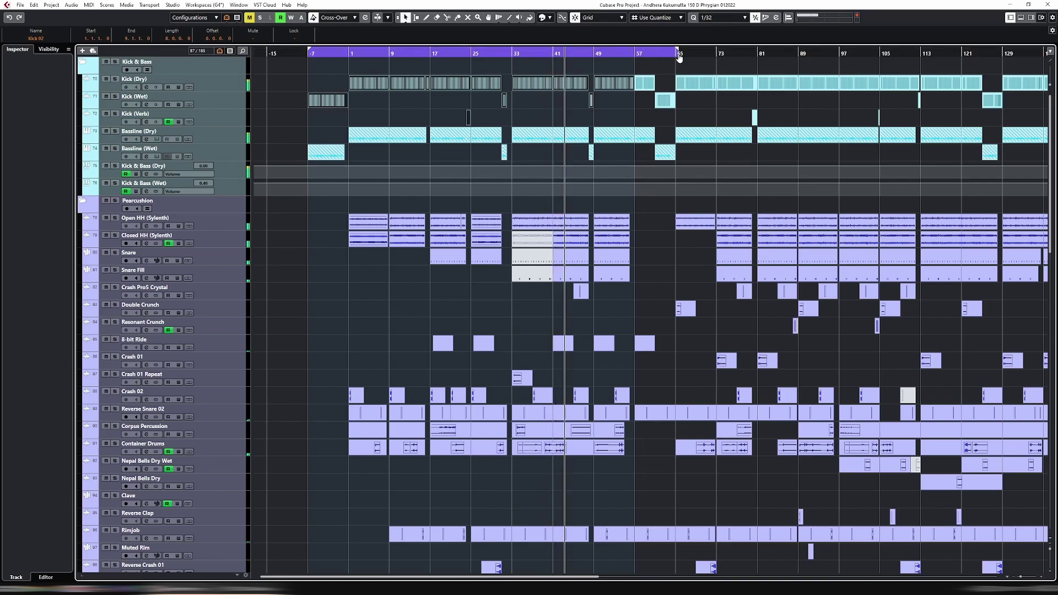
{"action": "scroll", "coordinate": [524, 302], "scroll_direction": "down", "scroll_amount": 10}
{"action": "scroll", "coordinate": [524, 302], "scroll_direction": "down", "scroll_amount": 12}
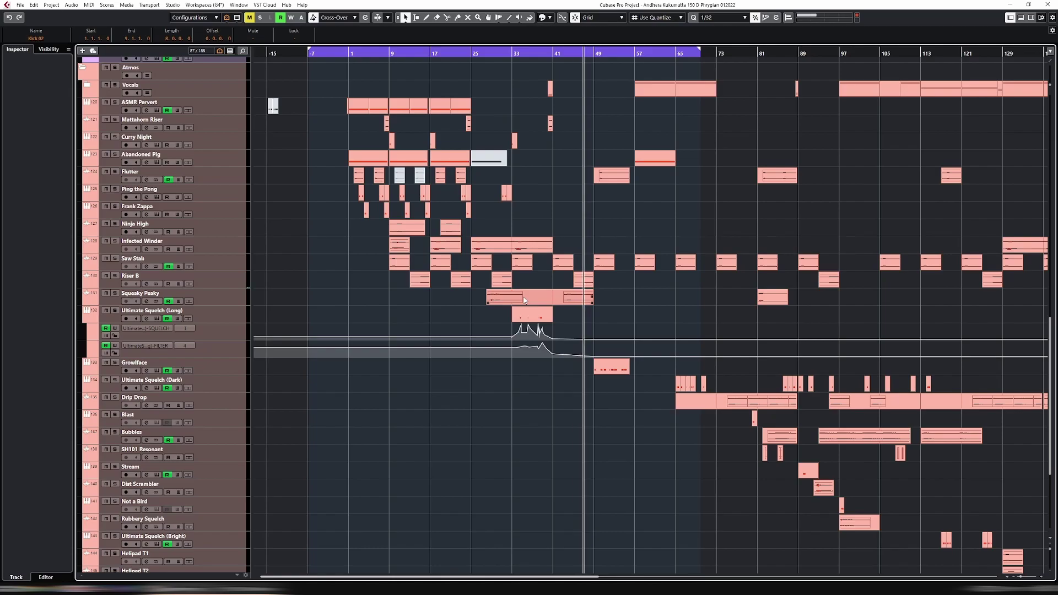
Select the two ASMR Pervert events at bars 33–41 and duplicate them.
{"action": "scroll", "coordinate": [554, 320], "scroll_direction": "up", "scroll_amount": 18}
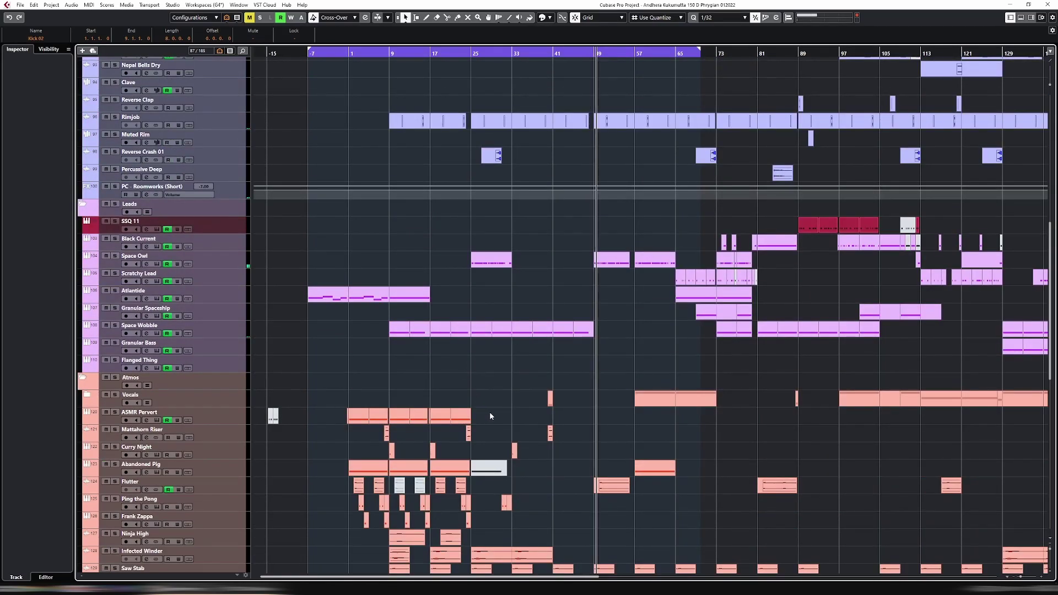
{"action": "left_click_drag", "start_coordinate": [490, 413], "coordinate": [520, 419]}
{"action": "key", "text": "ctrl+d"}
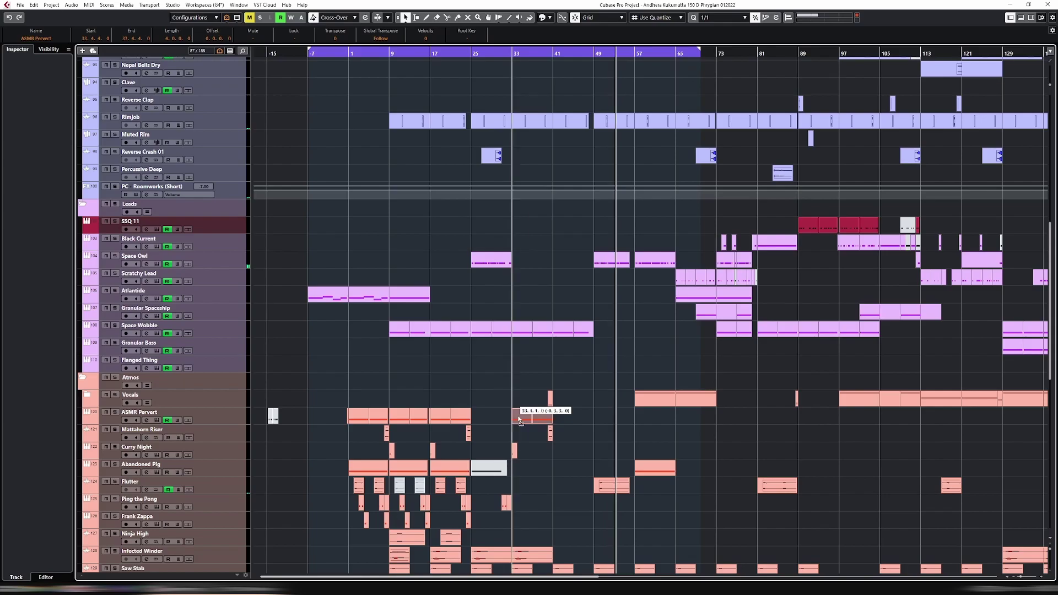
{"action": "left_click", "coordinate": [507, 52]}
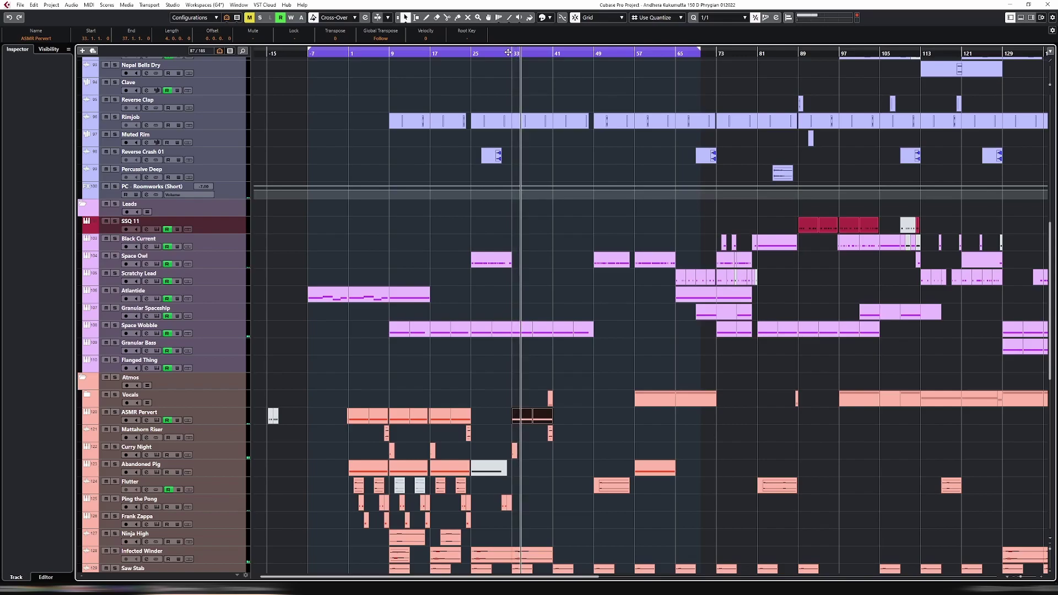
Duplicate the two ASMR Pervert parts to bars 41–49 and deselect the new copies.
{"action": "scroll", "coordinate": [537, 232], "scroll_direction": "up", "scroll_amount": 6}
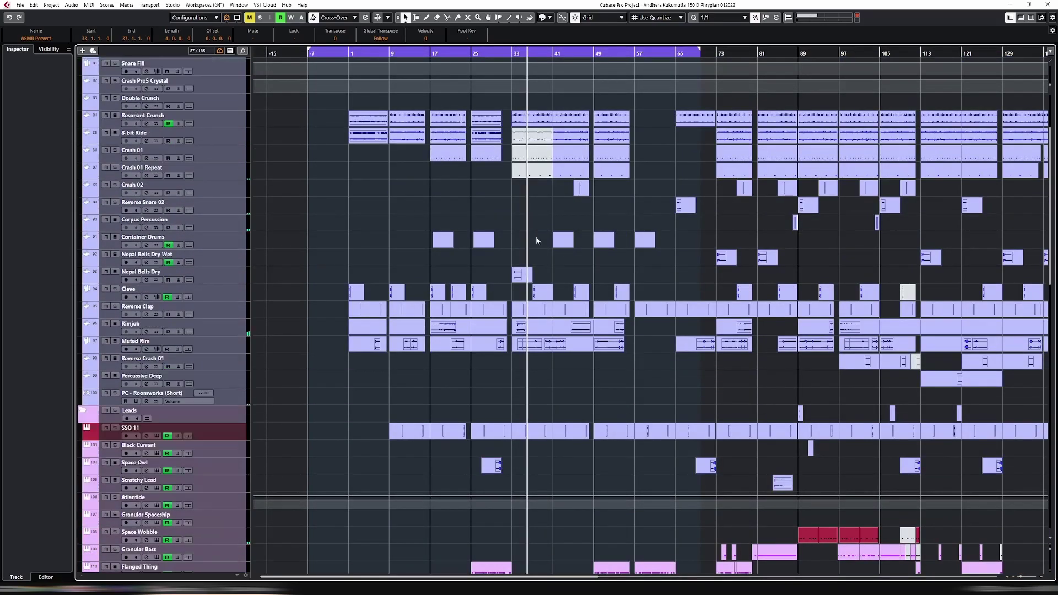
{"action": "scroll", "coordinate": [536, 237], "scroll_direction": "down", "scroll_amount": 6}
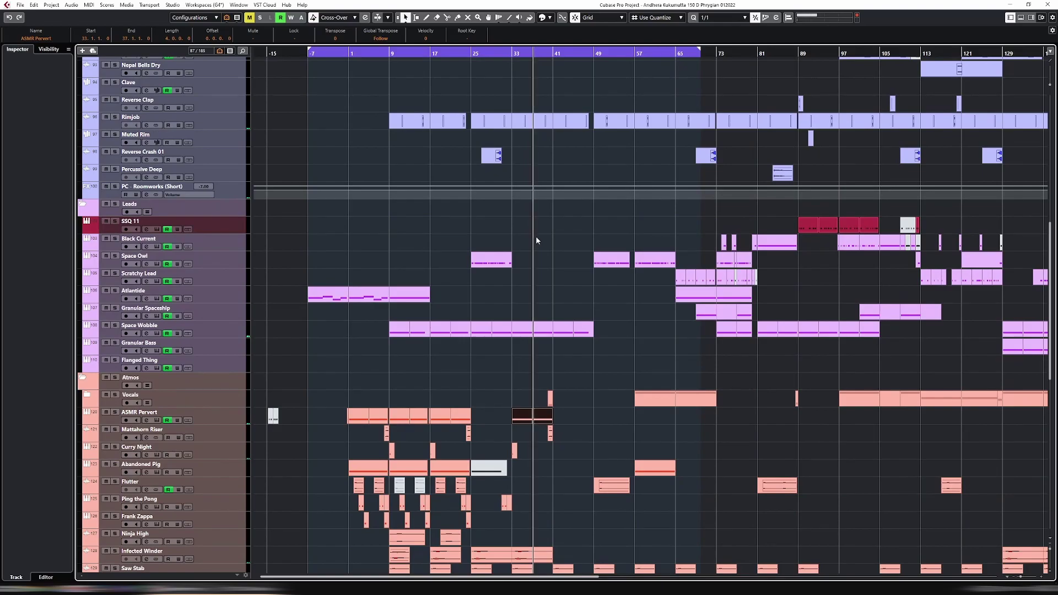
{"action": "scroll", "coordinate": [536, 240], "scroll_direction": "down", "scroll_amount": 4}
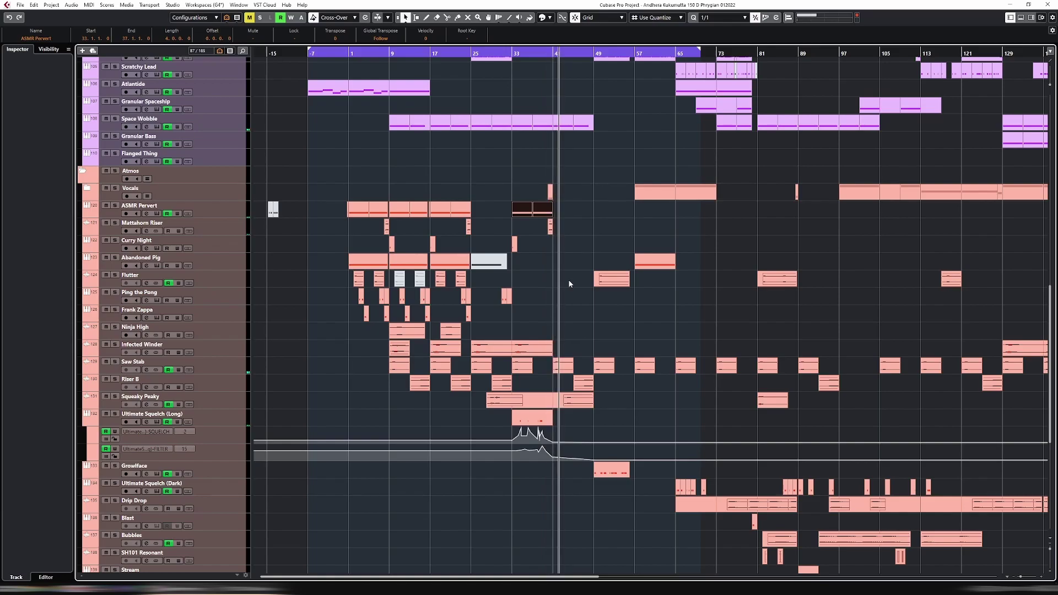
{"action": "scroll", "coordinate": [570, 284], "scroll_direction": "up", "scroll_amount": 6}
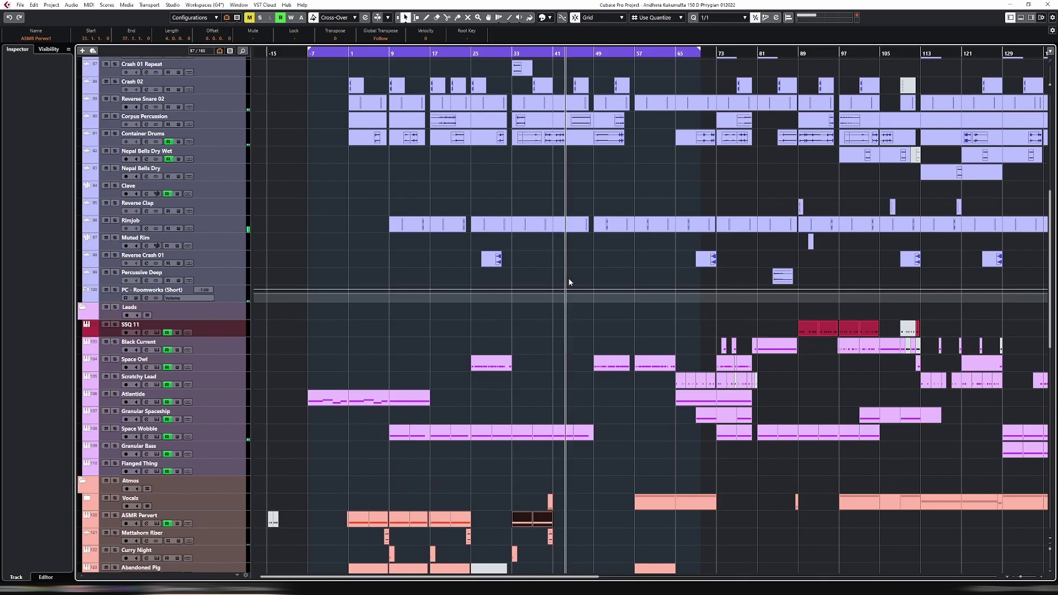
{"action": "scroll", "coordinate": [569, 282], "scroll_direction": "down", "scroll_amount": 4}
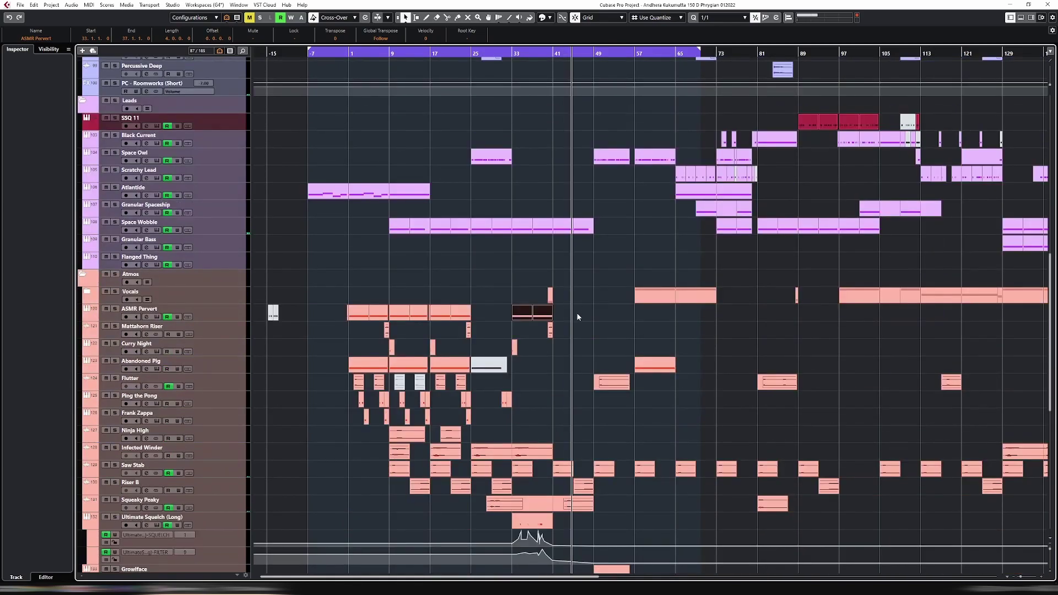
{"action": "scroll", "coordinate": [577, 317], "scroll_direction": "up", "scroll_amount": 6}
{"action": "scroll", "coordinate": [578, 317], "scroll_direction": "down", "scroll_amount": 2}
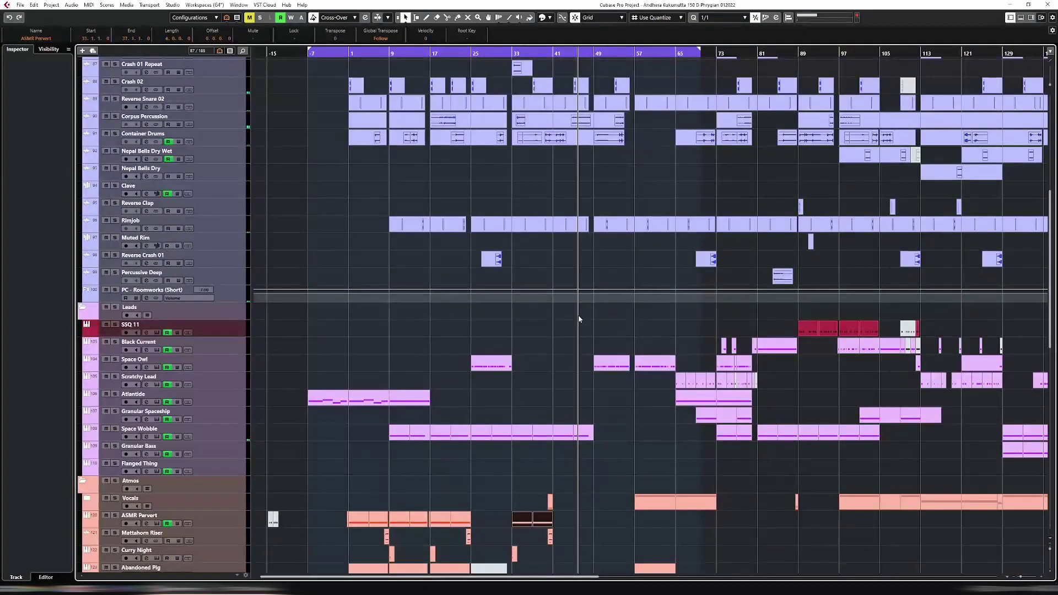
{"action": "scroll", "coordinate": [578, 318], "scroll_direction": "down", "scroll_amount": 2}
{"action": "scroll", "coordinate": [578, 318], "scroll_direction": "down", "scroll_amount": 4}
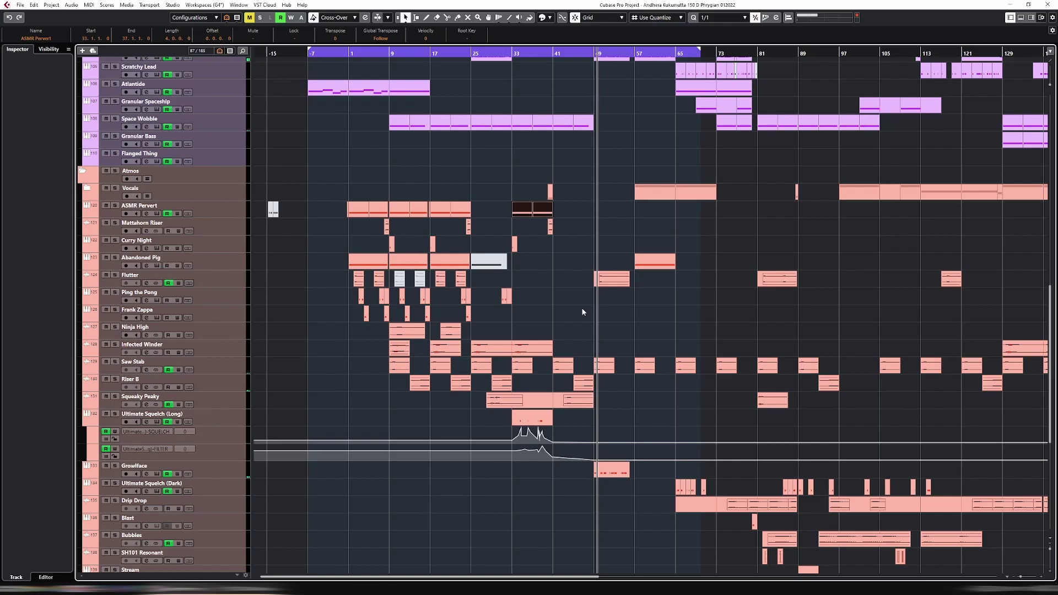
{"action": "key", "text": "ctrl+d"}
{"action": "left_click", "coordinate": [578, 57]}
{"action": "left_click", "coordinate": [579, 53]}
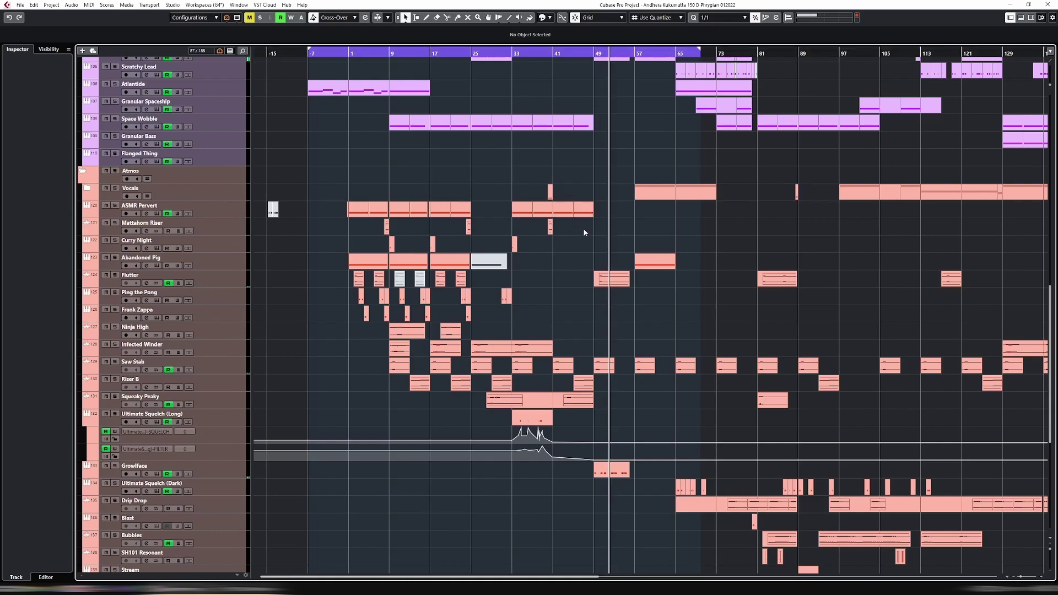
Copy the Mattahorn Riser event to bar 48 and stop playback.
{"action": "left_click", "coordinate": [592, 61]}
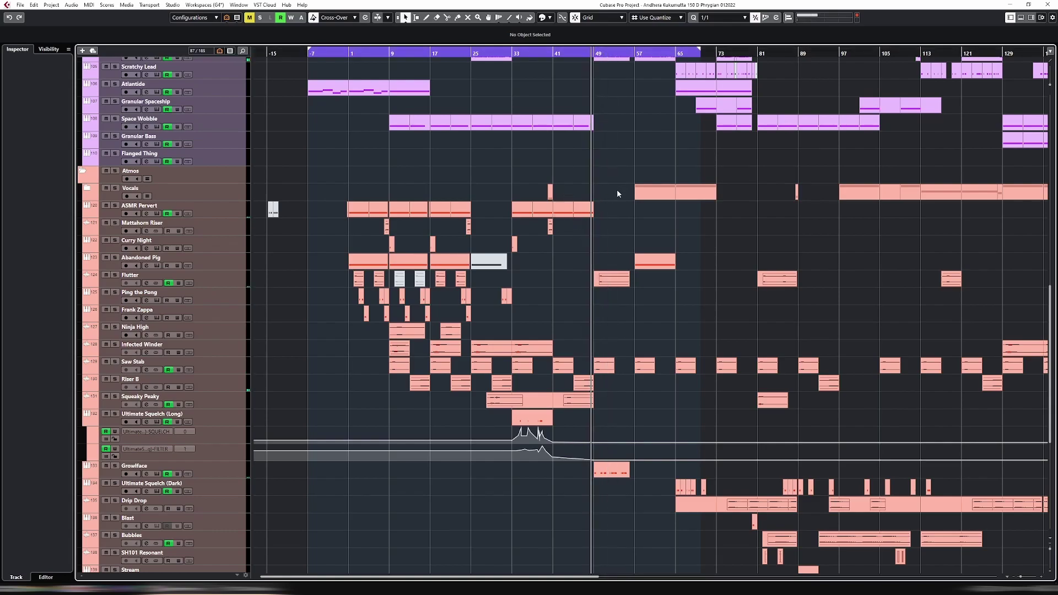
{"action": "left_click", "coordinate": [551, 226]}
{"action": "left_click_drag", "start_coordinate": [557, 230], "coordinate": [590, 229]}
{"action": "key", "text": "space"}
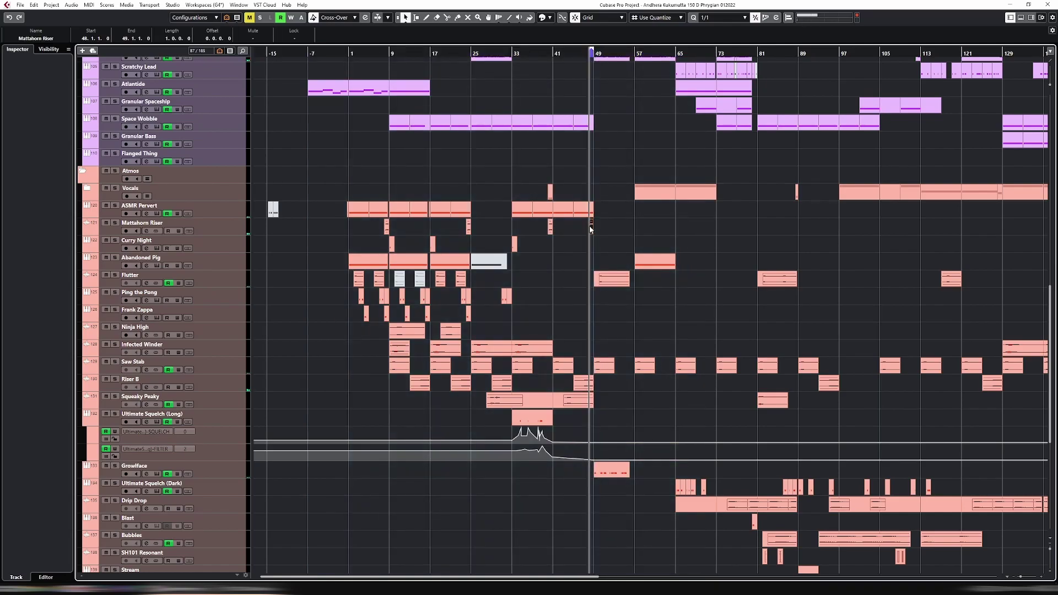
Loop bars 49–70, inspect the ASMR Pervert parts, and delete the one at bars 45–49.
{"action": "left_click_drag", "start_coordinate": [595, 50], "coordinate": [701, 50]}
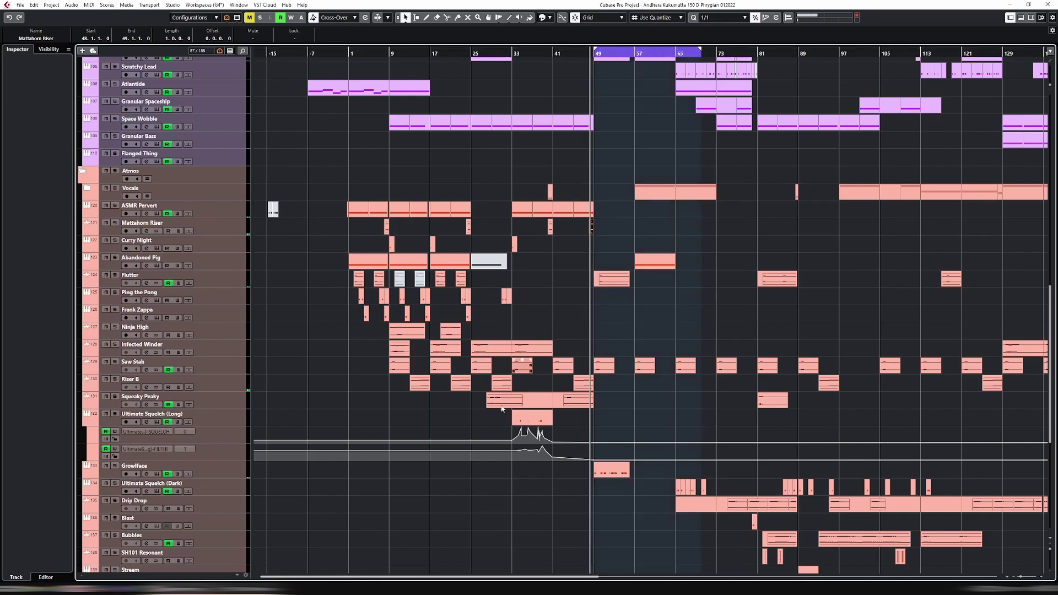
{"action": "left_click_drag", "start_coordinate": [533, 578], "coordinate": [600, 578]}
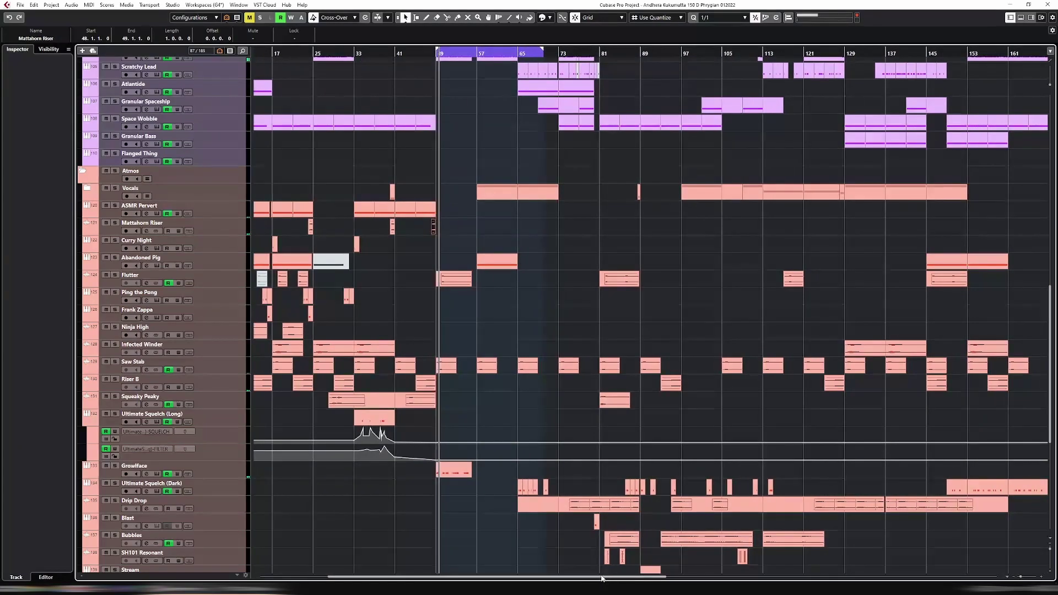
{"action": "scroll", "coordinate": [495, 417], "scroll_direction": "up", "scroll_amount": 5}
{"action": "left_click", "coordinate": [429, 421]}
{"action": "key", "text": "shift+g"}
{"action": "key", "text": "h"}
{"action": "key", "text": "h"}
{"action": "key", "text": "h"}
{"action": "key", "text": "h"}
{"action": "key", "text": "h"}
{"action": "key", "text": "h"}
{"action": "key", "text": "h"}
{"action": "key", "text": "h"}
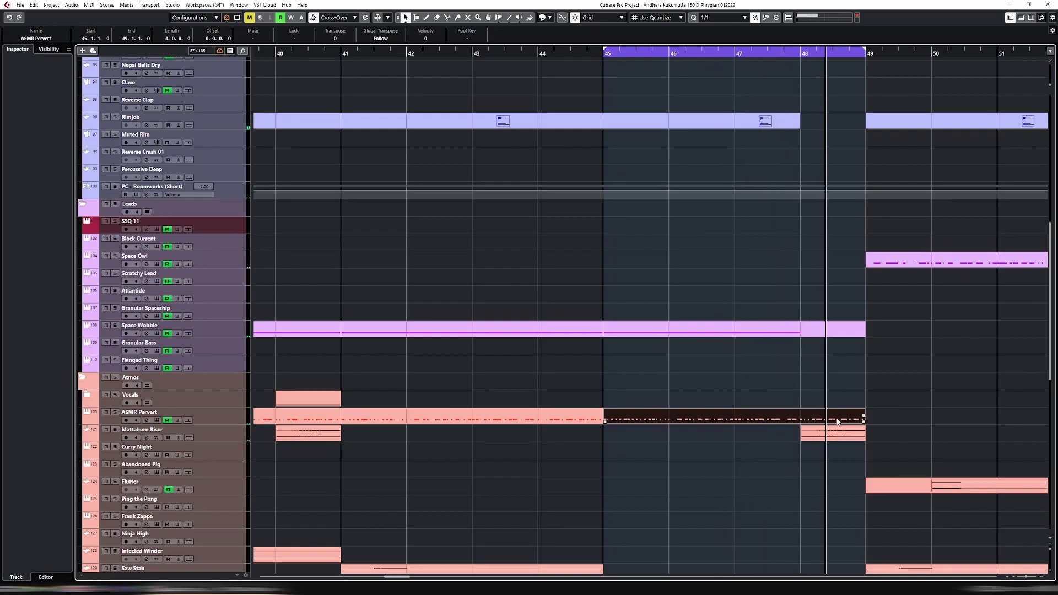
{"action": "key", "text": "g"}
{"action": "key", "text": "g"}
{"action": "key", "text": "g"}
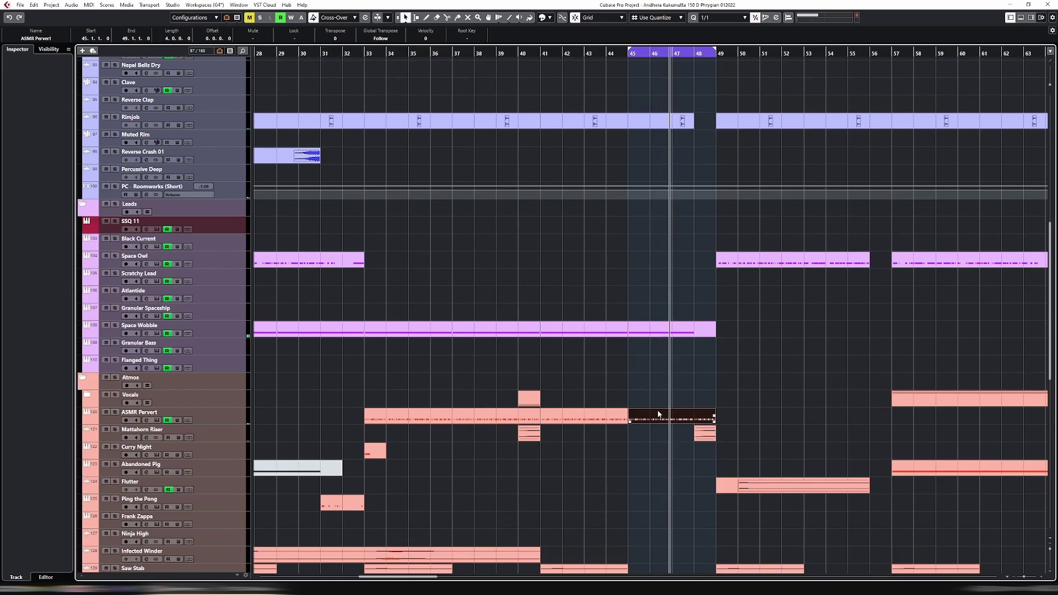
{"action": "left_click", "coordinate": [419, 416]}
{"action": "key", "text": "g"}
{"action": "key", "text": "g"}
{"action": "key", "text": "g"}
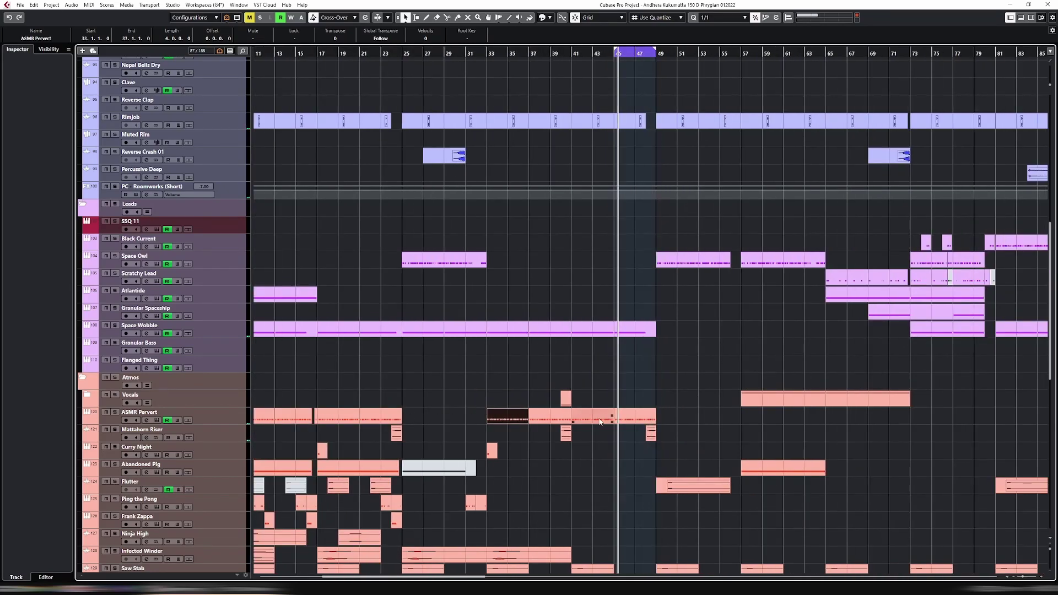
{"action": "left_click", "coordinate": [636, 419]}
{"action": "key", "text": "Delete"}
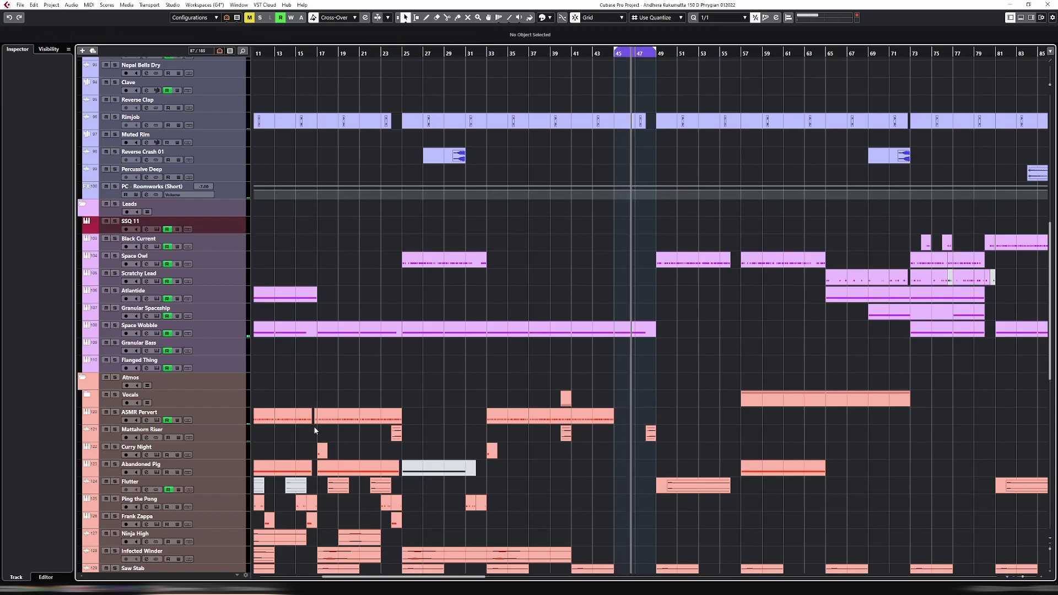
Paste a copy of the short bar 13 ASMR Pervert part at bar 45 and extend the loop to bar 57.
{"action": "left_click", "coordinate": [301, 417]}
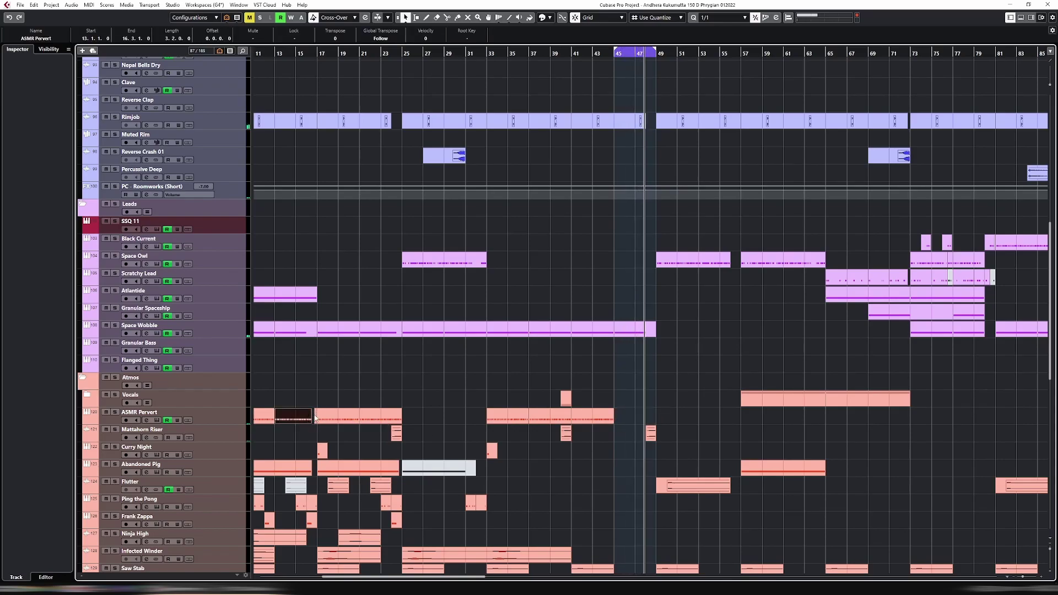
{"action": "left_click", "coordinate": [233, 416]}
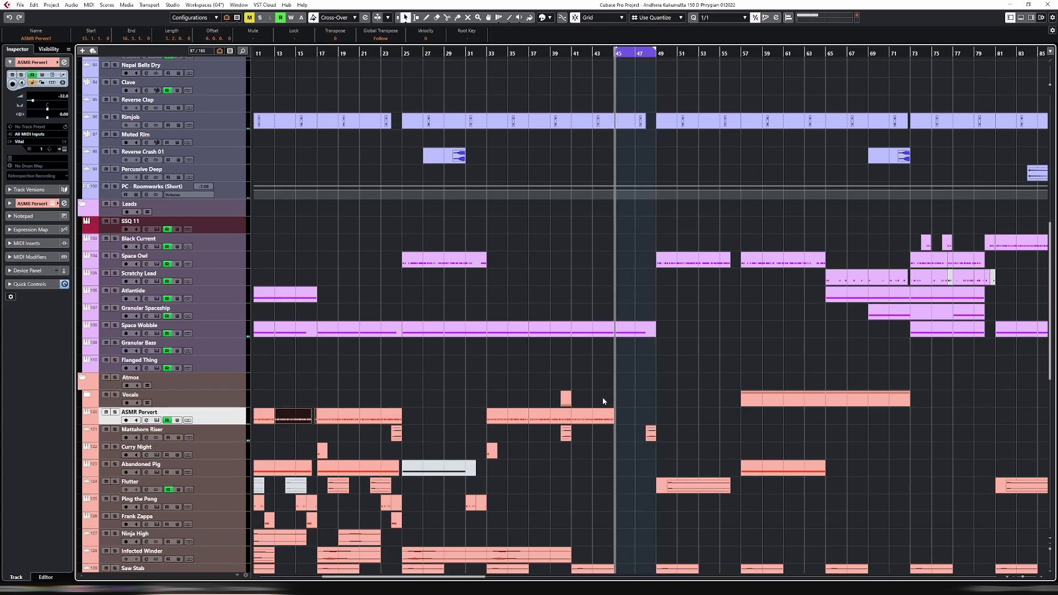
{"action": "key", "text": "ctrl+v"}
{"action": "left_click_drag", "start_coordinate": [639, 417], "coordinate": [633, 415]}
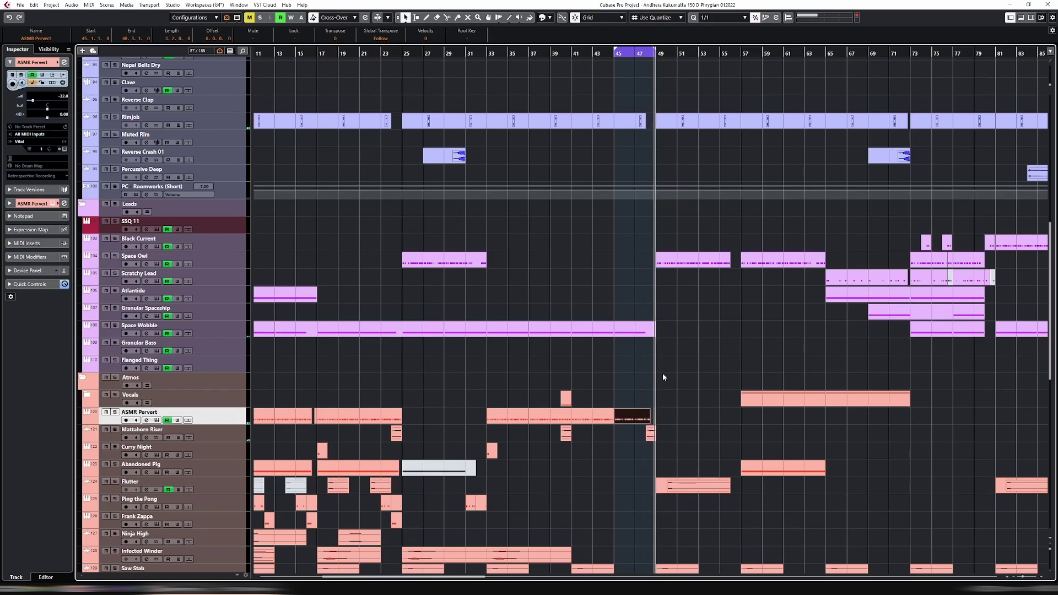
{"action": "left_click_drag", "start_coordinate": [656, 51], "coordinate": [742, 58]}
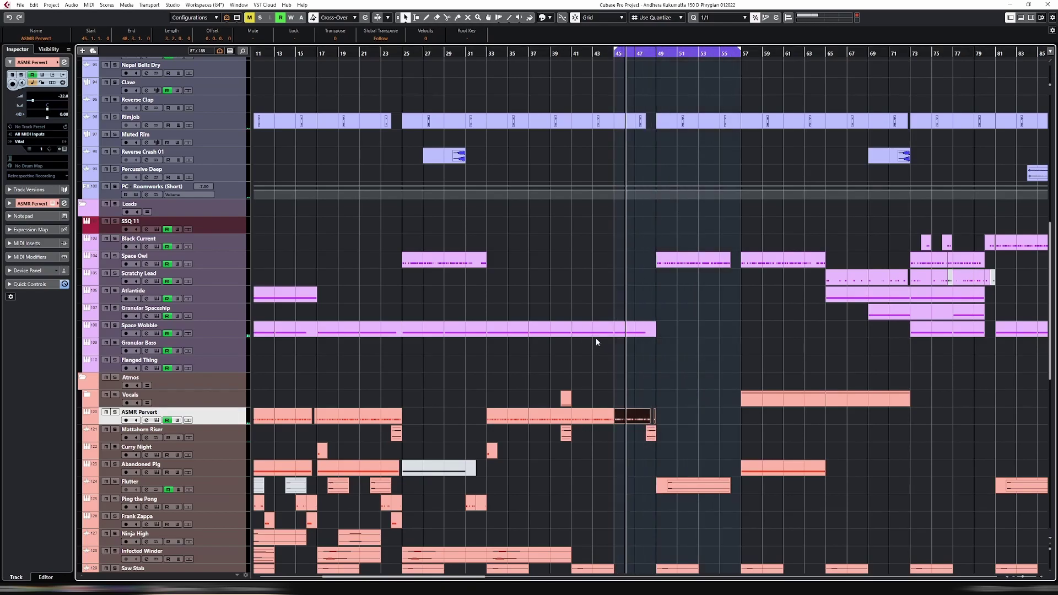
{"action": "key", "text": "g"}
{"action": "key", "text": "g"}
{"action": "key", "text": "g"}
{"action": "key", "text": "g"}
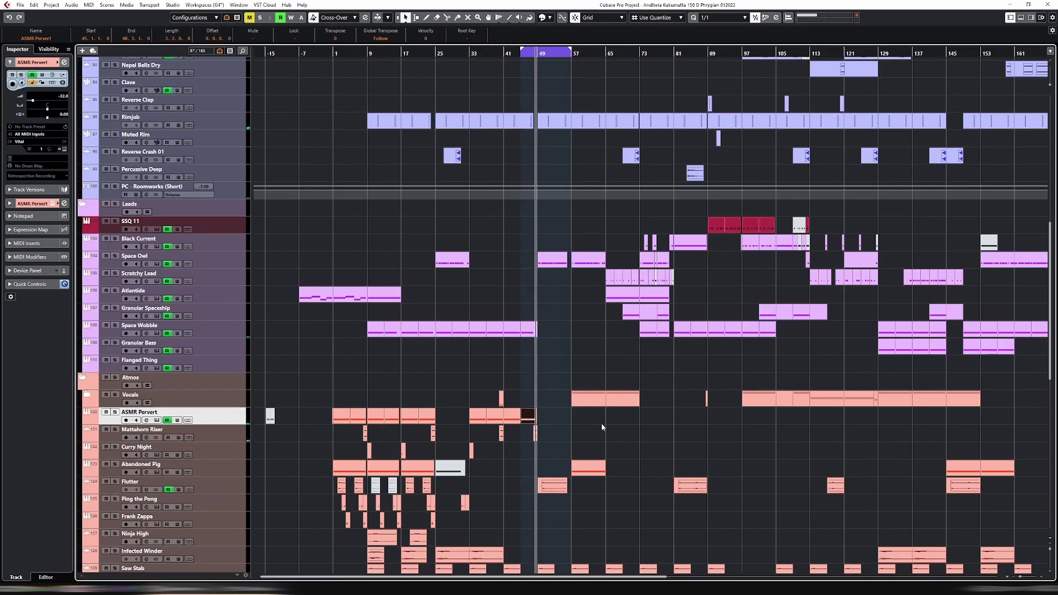
Delete the small Mattahorn Riser event near bar 48 and extend the loop to about bar 95.
{"action": "left_click", "coordinate": [535, 433]}
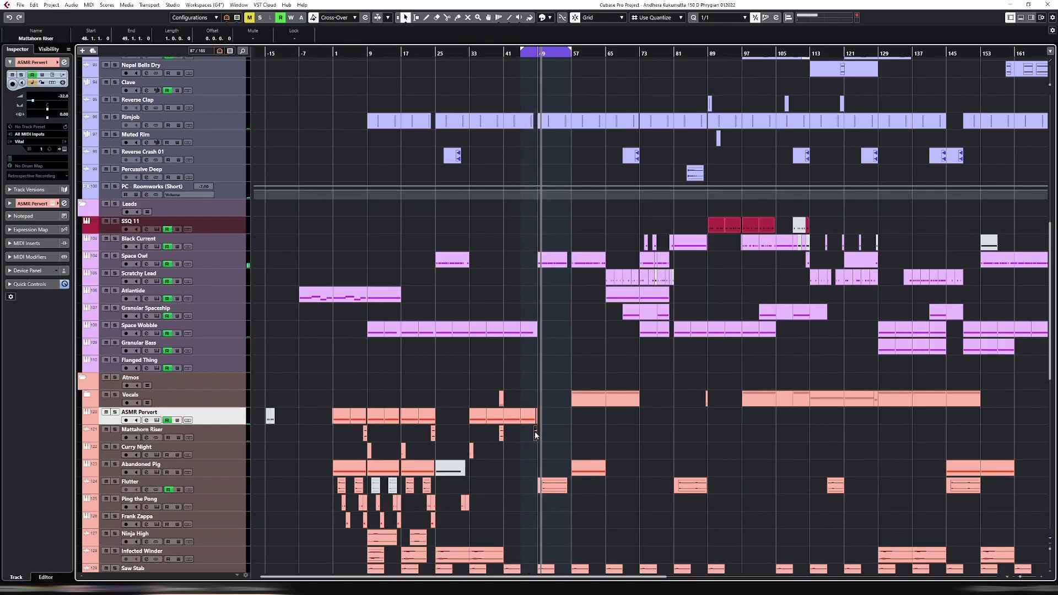
{"action": "key", "text": "7"}
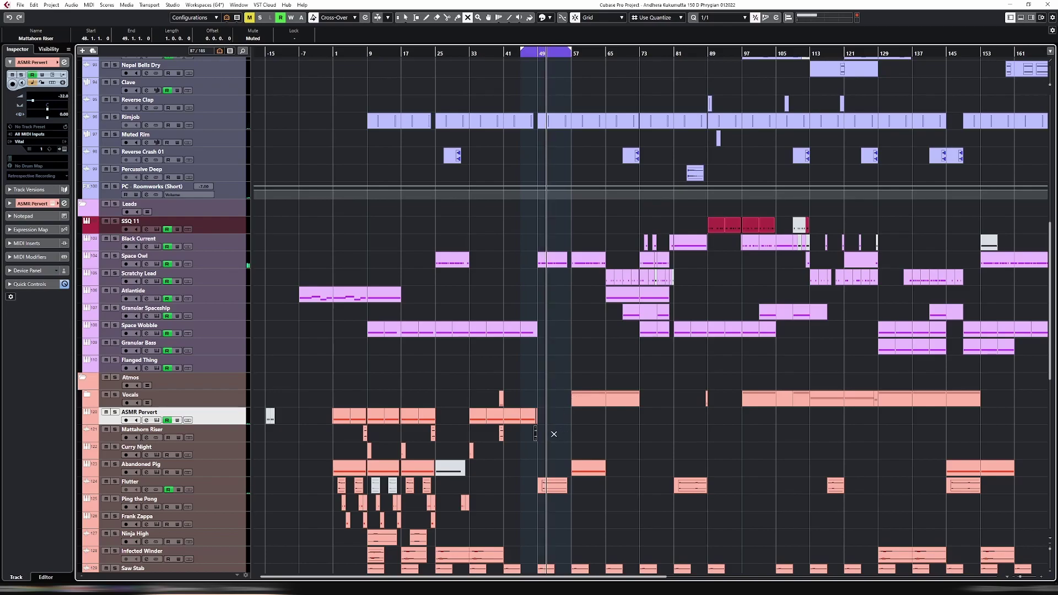
{"action": "key", "text": "Delete"}
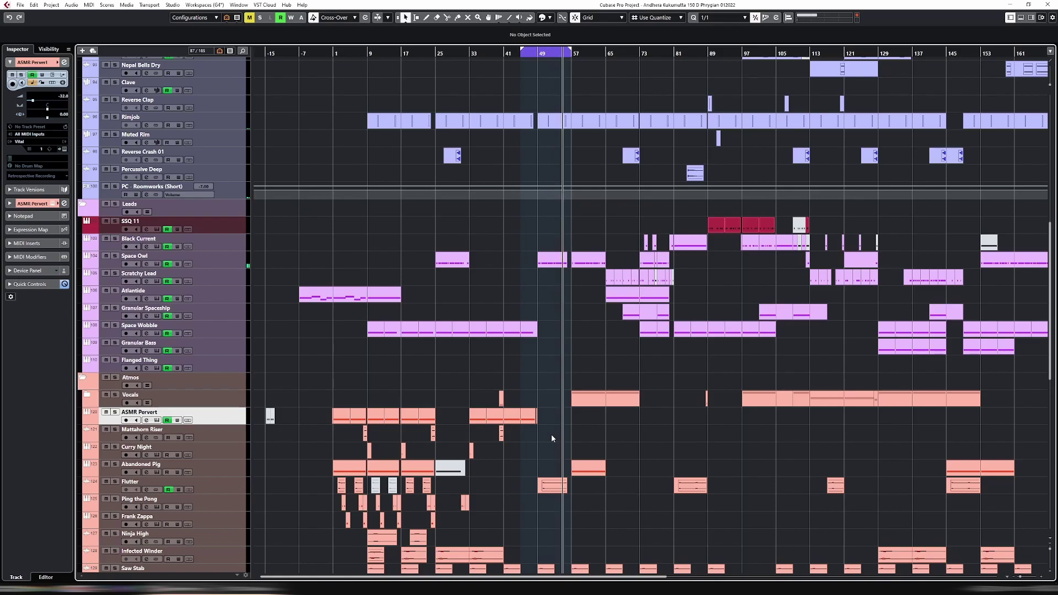
{"action": "left_click_drag", "start_coordinate": [571, 50], "coordinate": [739, 94]}
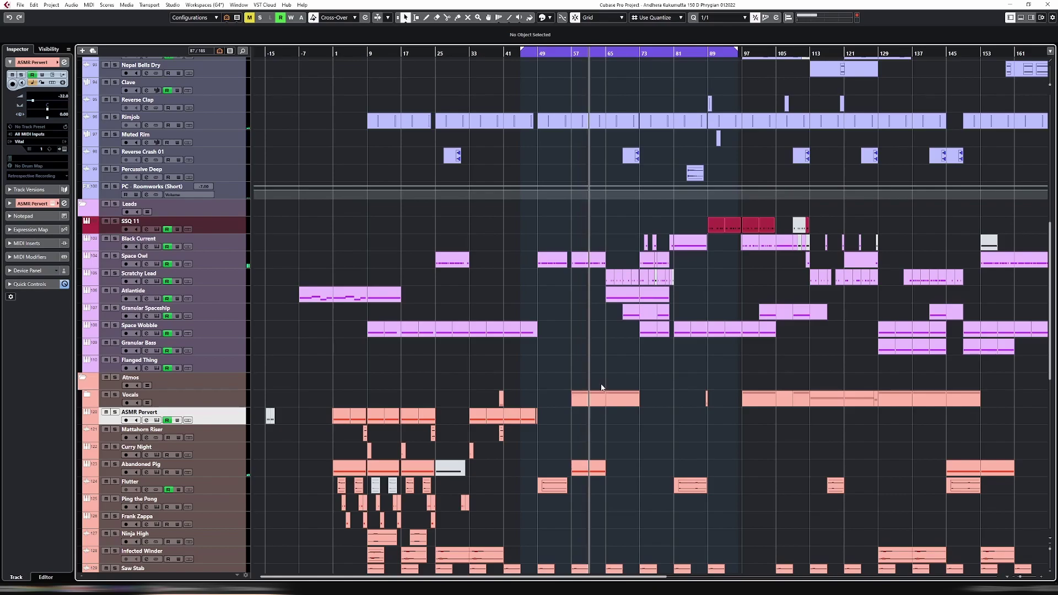
{"action": "left_click", "coordinate": [535, 415]}
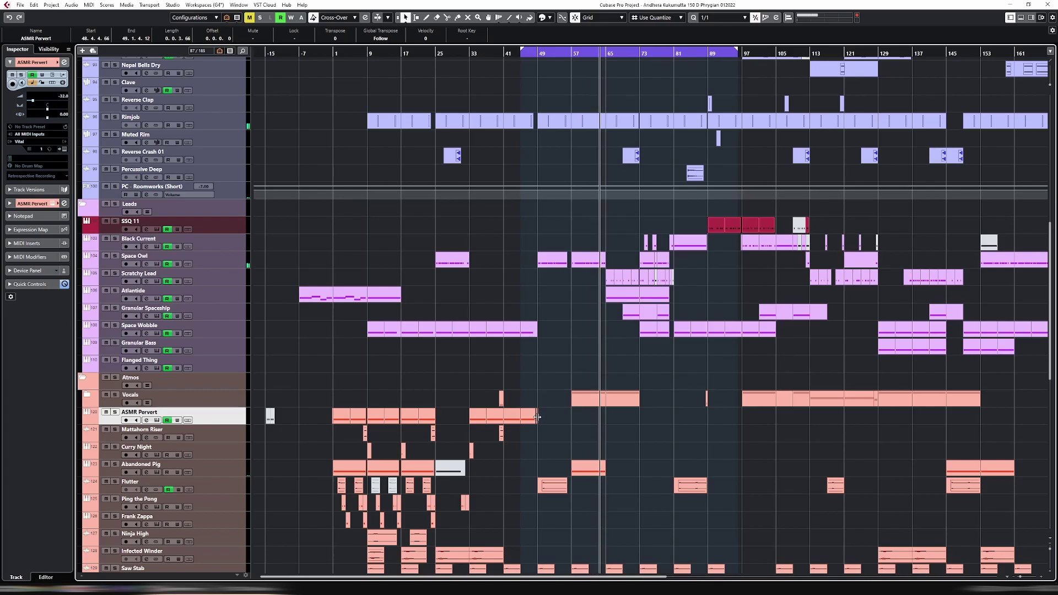
Move the tiny ASMR Pervert part near bar 57 and fine-tune it to bar 56.4 on a quarter-note grid.
{"action": "key", "text": "h"}
{"action": "key", "text": "h"}
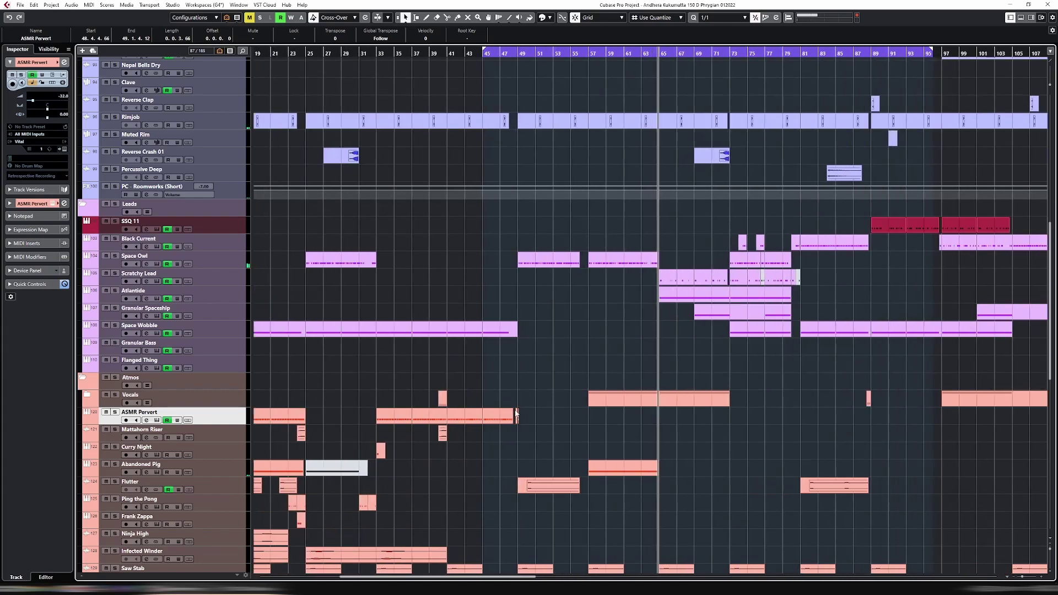
{"action": "left_click_drag", "start_coordinate": [518, 414], "coordinate": [597, 412]}
{"action": "key", "text": "h"}
{"action": "key", "text": "h"}
{"action": "key", "text": "h"}
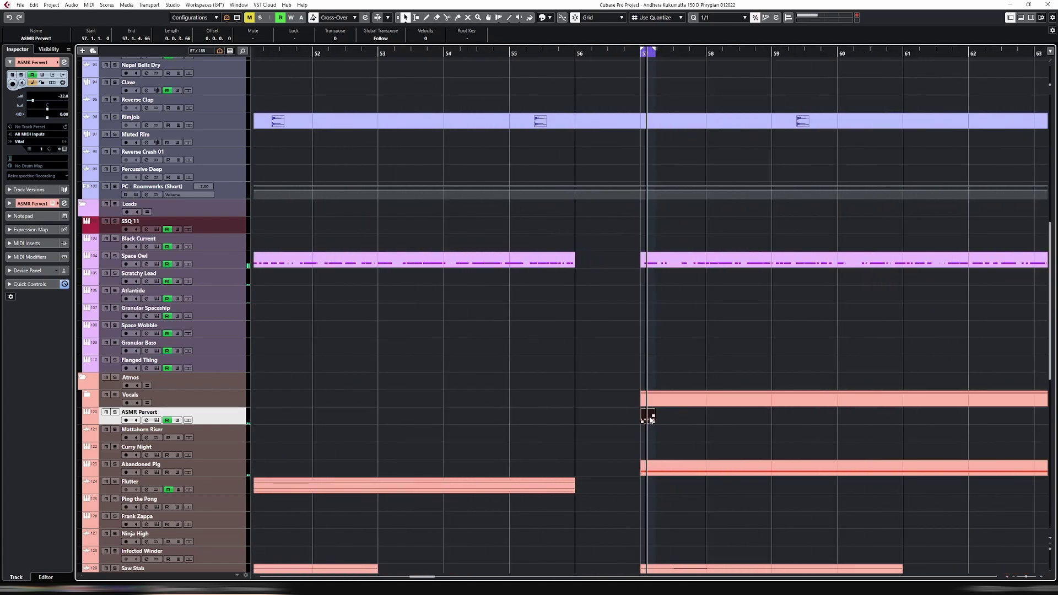
{"action": "left_click_drag", "start_coordinate": [649, 416], "coordinate": [631, 419]}
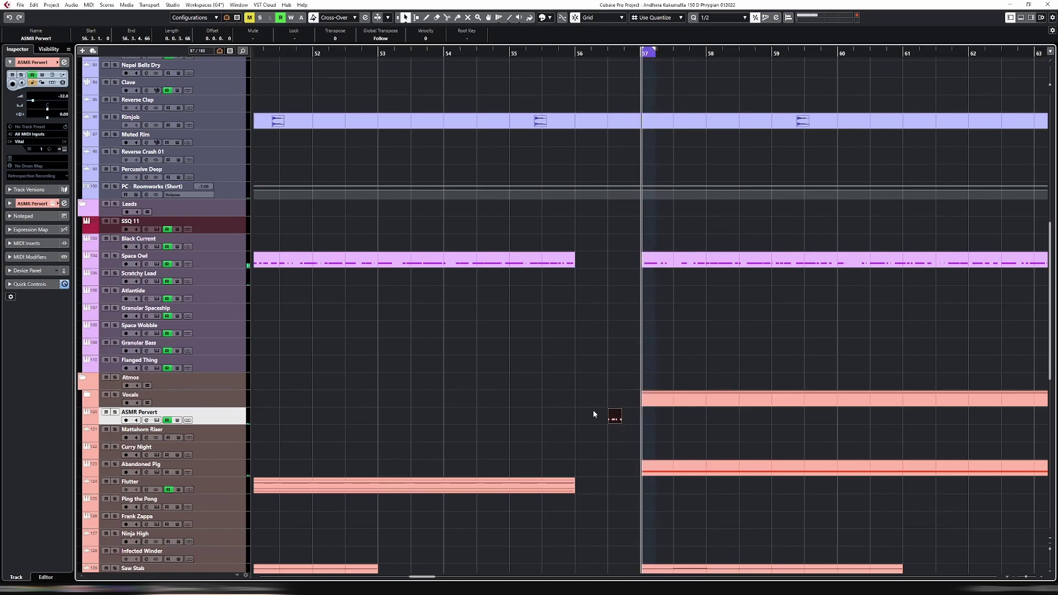
{"action": "left_click", "coordinate": [522, 54]}
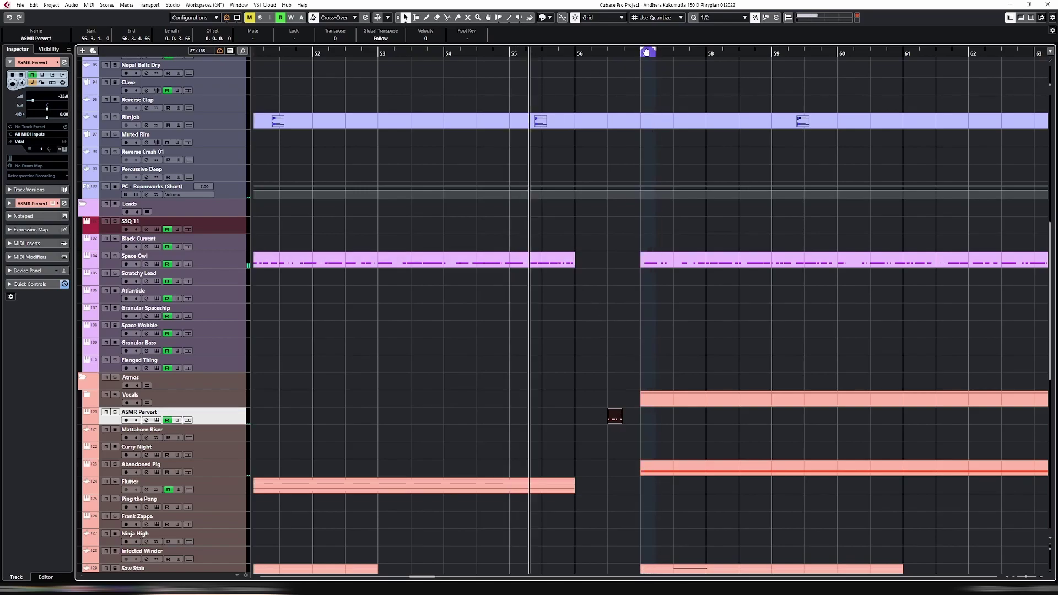
{"action": "left_click_drag", "start_coordinate": [655, 50], "coordinate": [805, 51]}
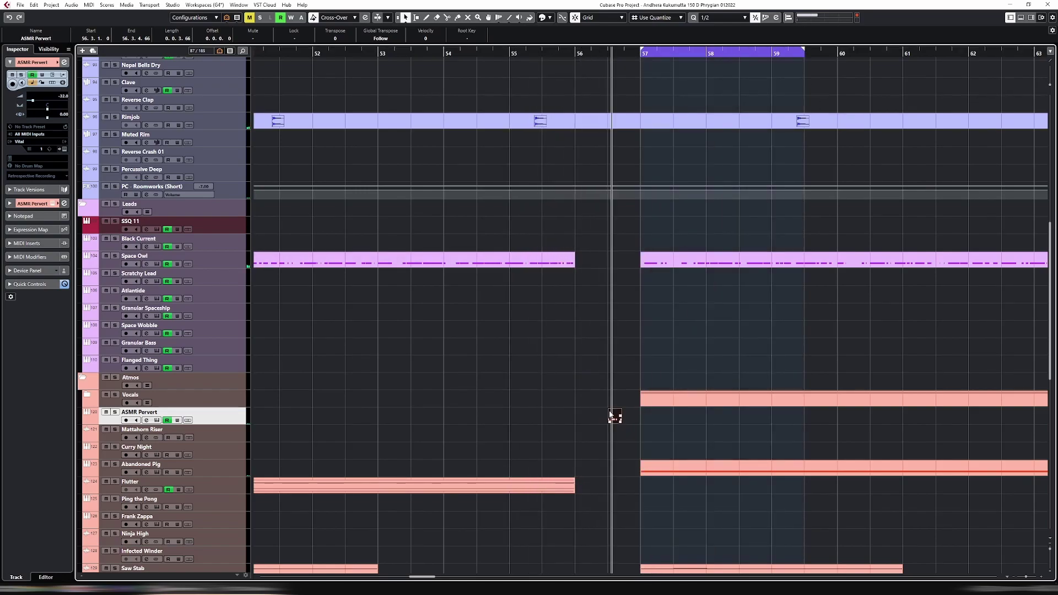
{"action": "key", "text": "alt+3"}
{"action": "left_click_drag", "start_coordinate": [618, 419], "coordinate": [635, 419]}
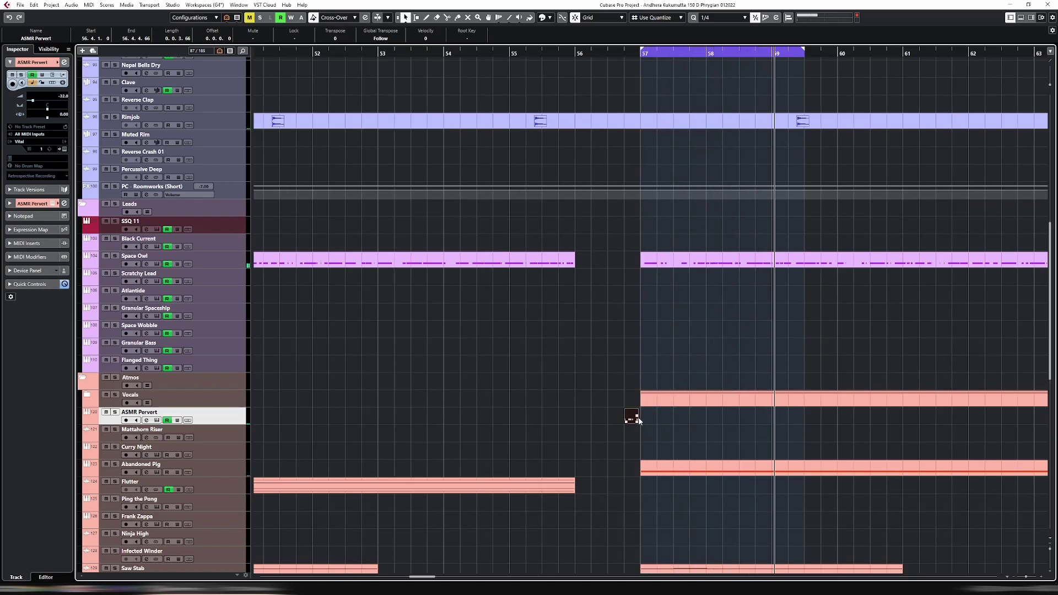
{"action": "key", "text": "g"}
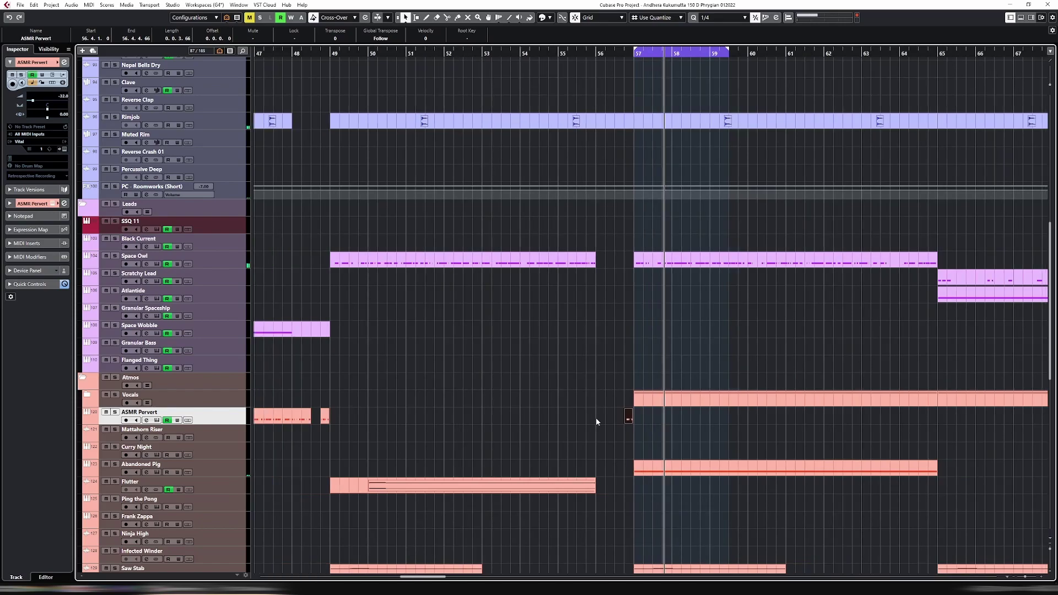
Lengthen the small ASMR Pervert part at bar 48.4 so it ends exactly at bar 49.
{"action": "left_click", "coordinate": [326, 417]}
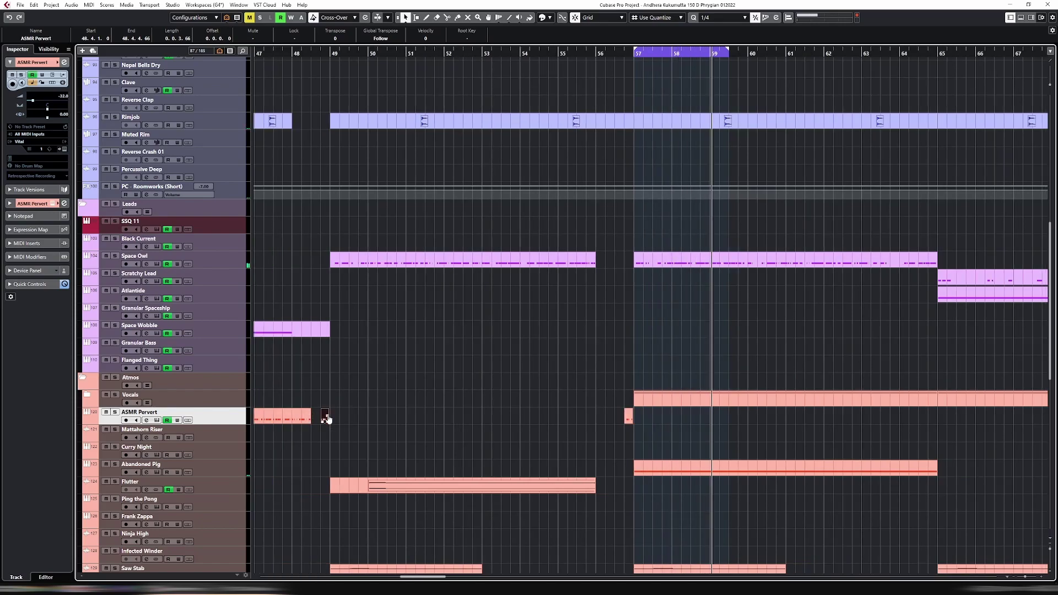
{"action": "key", "text": "p"}
{"action": "key", "text": "h"}
{"action": "key", "text": "h"}
{"action": "key", "text": "h"}
{"action": "key", "text": "h"}
{"action": "key", "text": "h"}
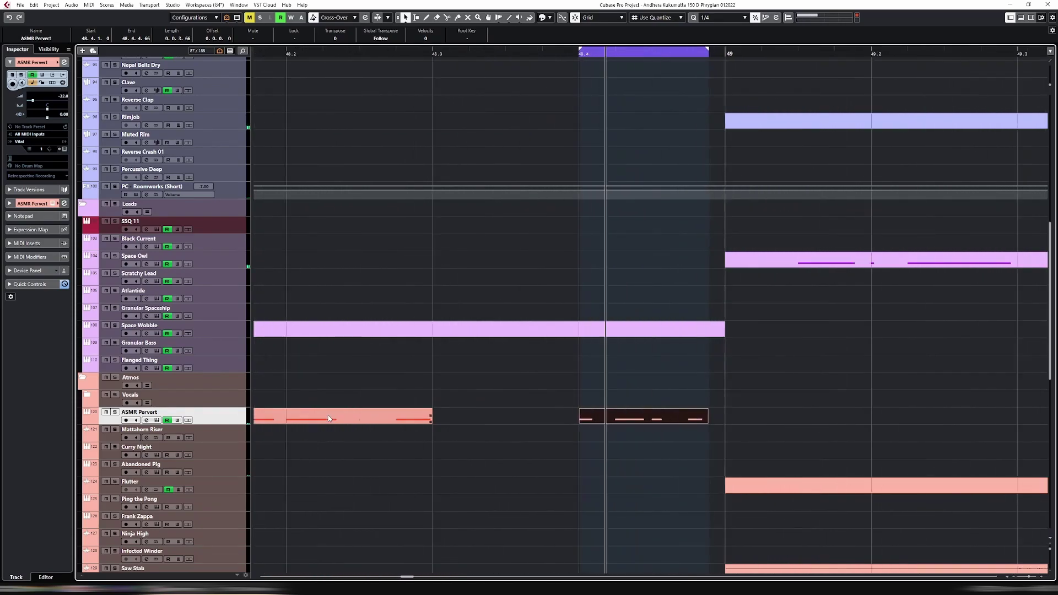
{"action": "left_click_drag", "start_coordinate": [707, 421], "coordinate": [724, 421]}
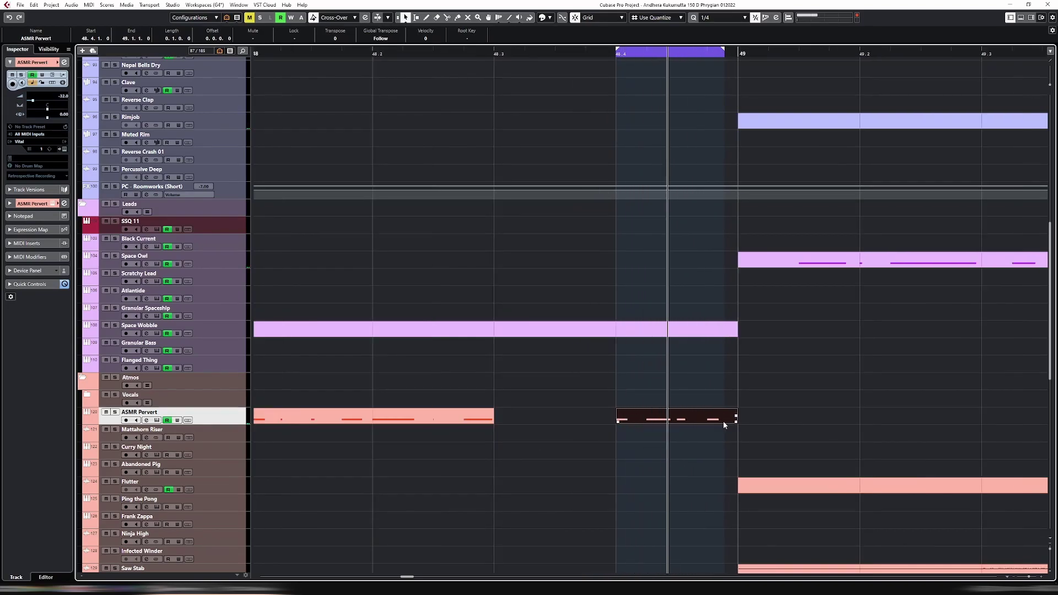
{"action": "key", "text": "g"}
{"action": "key", "text": "g"}
{"action": "key", "text": "g"}
{"action": "key", "text": "g"}
{"action": "key", "text": "g"}
{"action": "key", "text": "g"}
{"action": "key", "text": "g"}
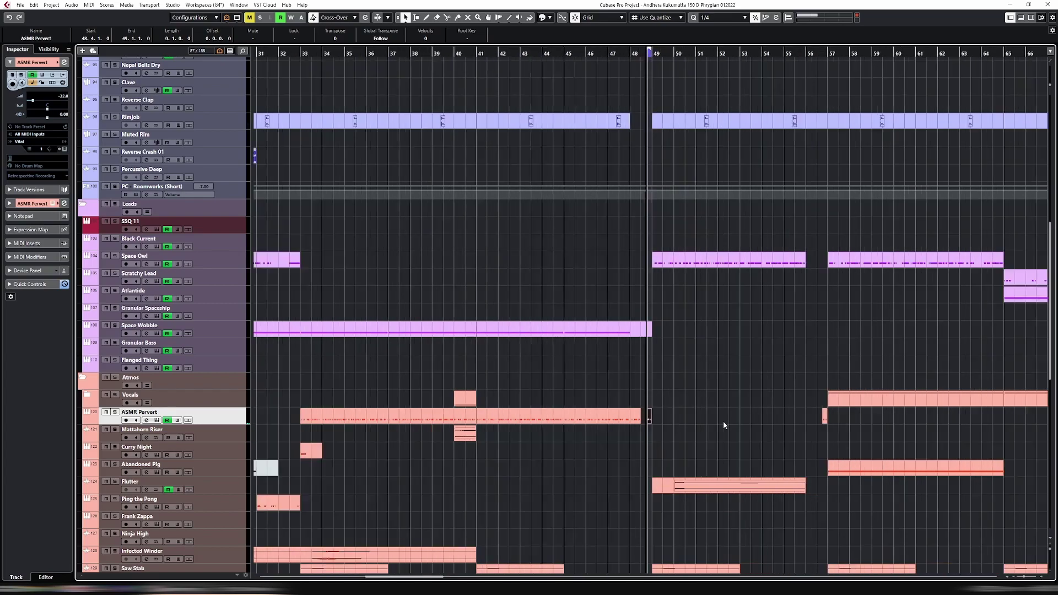
Snap the ASMR Pervert part boundary near bar 16 exactly onto bar 17.
{"action": "left_click", "coordinate": [430, 418]}
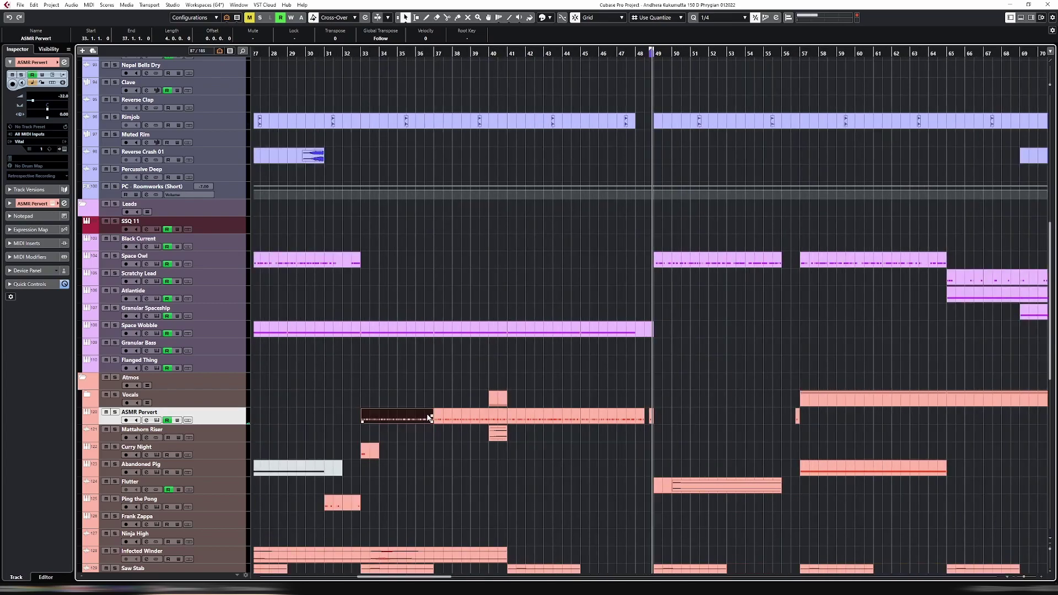
{"action": "key", "text": "p"}
{"action": "key", "text": "g"}
{"action": "key", "text": "g"}
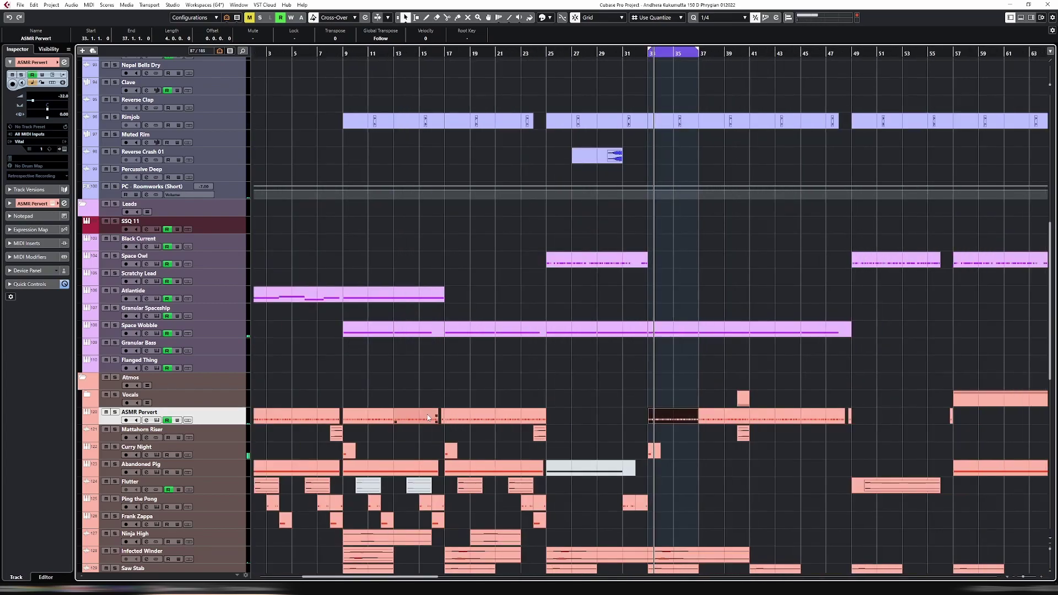
{"action": "left_click", "coordinate": [431, 52]}
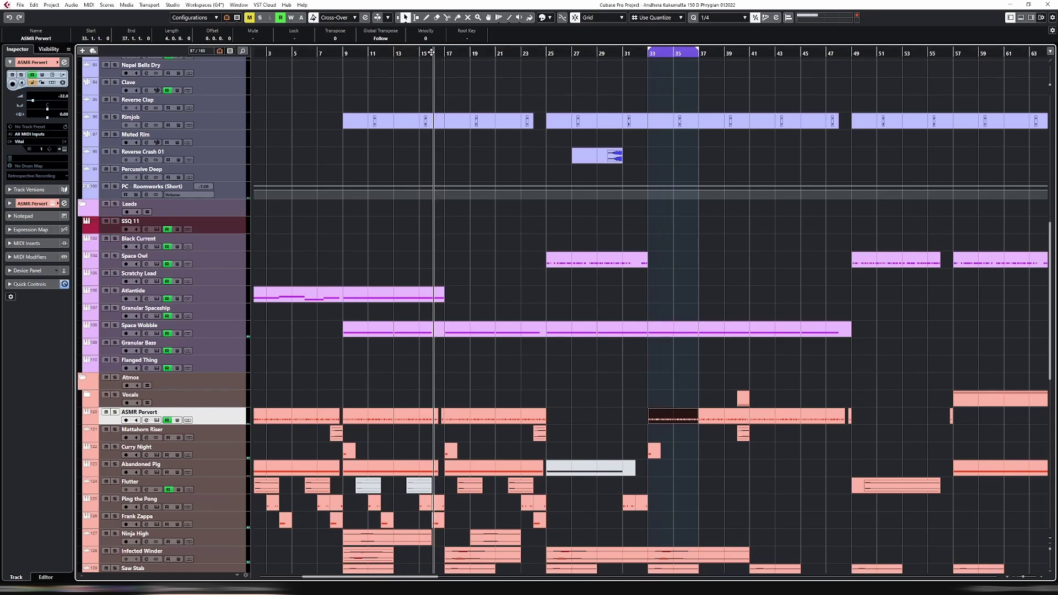
{"action": "key", "text": "h"}
{"action": "key", "text": "h"}
{"action": "key", "text": "h"}
{"action": "key", "text": "h"}
{"action": "key", "text": "h"}
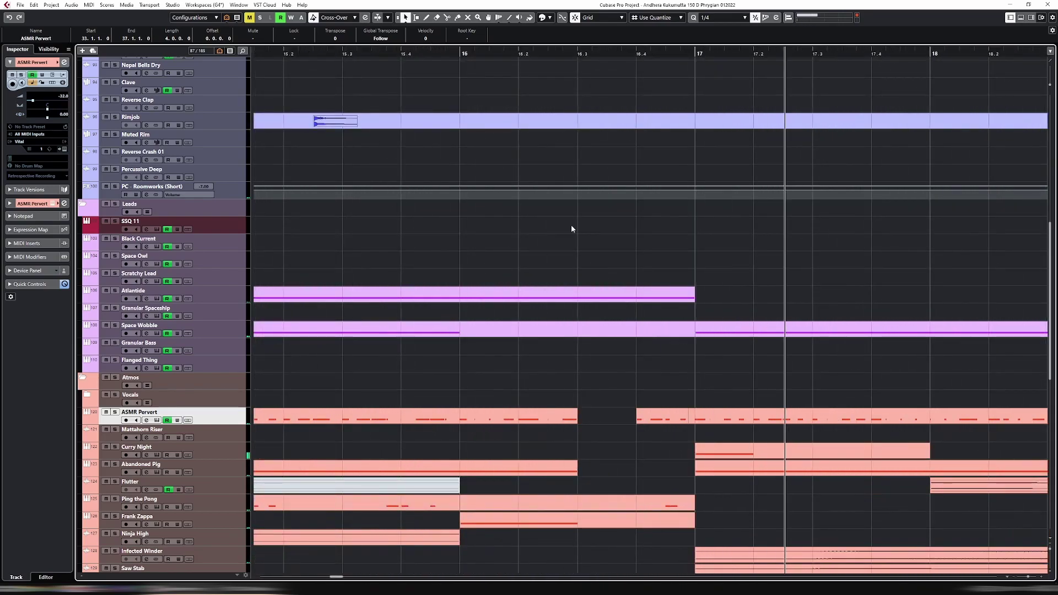
{"action": "left_click", "coordinate": [674, 415]}
{"action": "left_click", "coordinate": [694, 421]}
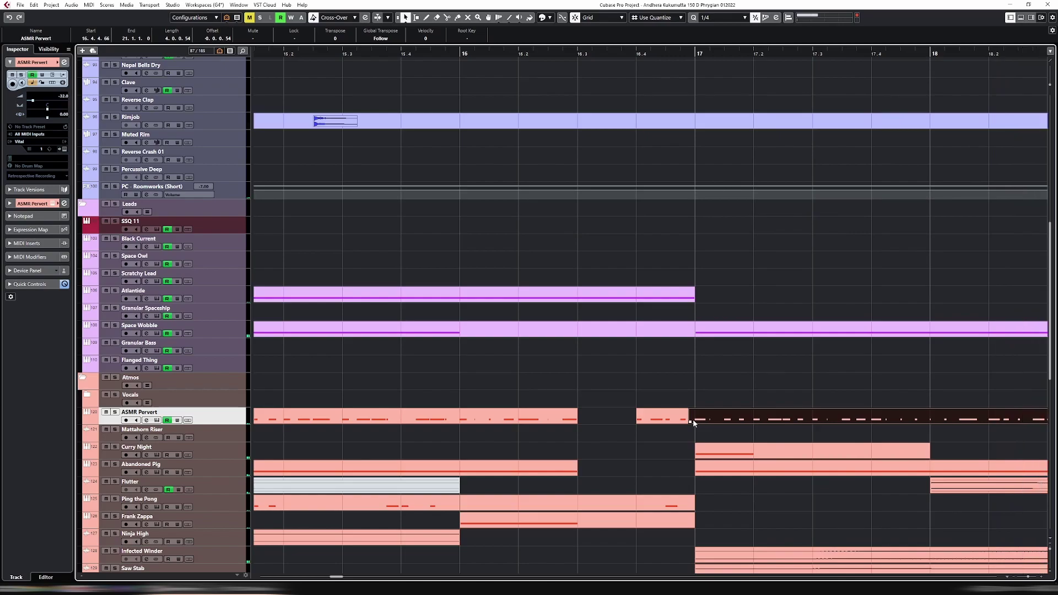
{"action": "left_click_drag", "start_coordinate": [690, 421], "coordinate": [694, 423]}
{"action": "key", "text": "p"}
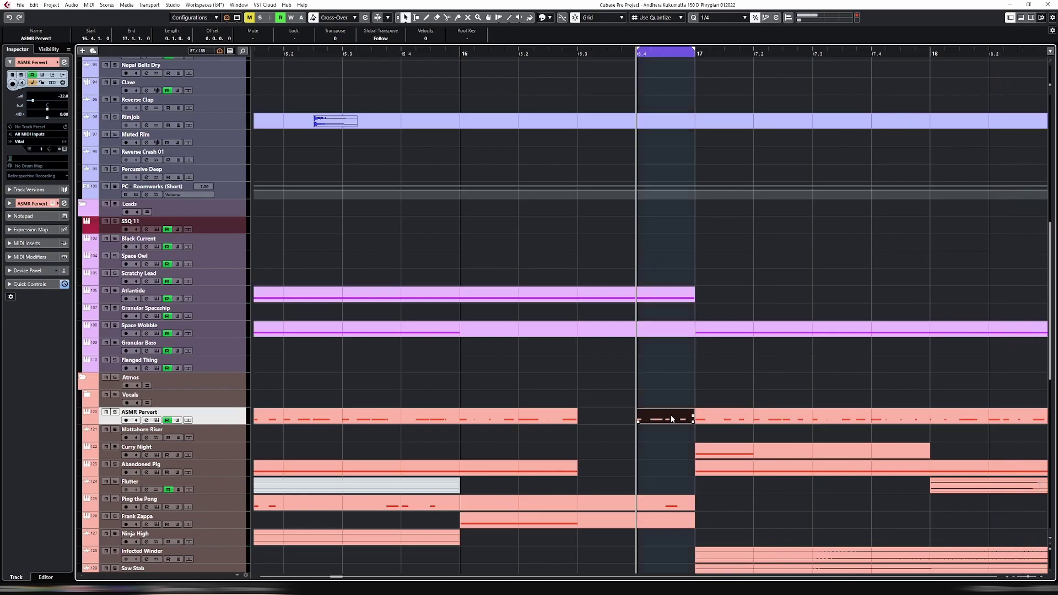
{"action": "key", "text": "g"}
{"action": "key", "text": "g"}
{"action": "key", "text": "g"}
{"action": "key", "text": "g"}
{"action": "key", "text": "g"}
{"action": "key", "text": "g"}
{"action": "key", "text": "g"}
{"action": "key", "text": "g"}
{"action": "key", "text": "g"}
{"action": "key", "text": "g"}
{"action": "key", "text": "g"}
{"action": "key", "text": "g"}
{"action": "key", "text": "g"}
{"action": "key", "text": "g"}
{"action": "key", "text": "g"}
{"action": "key", "text": "g"}
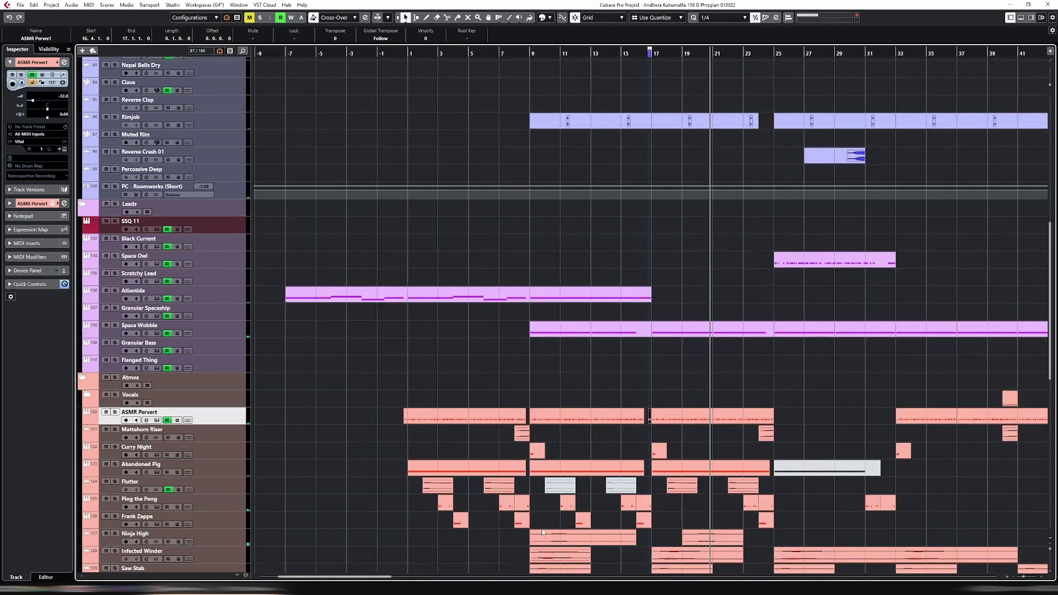
{"action": "left_click_drag", "start_coordinate": [383, 578], "coordinate": [446, 578]}
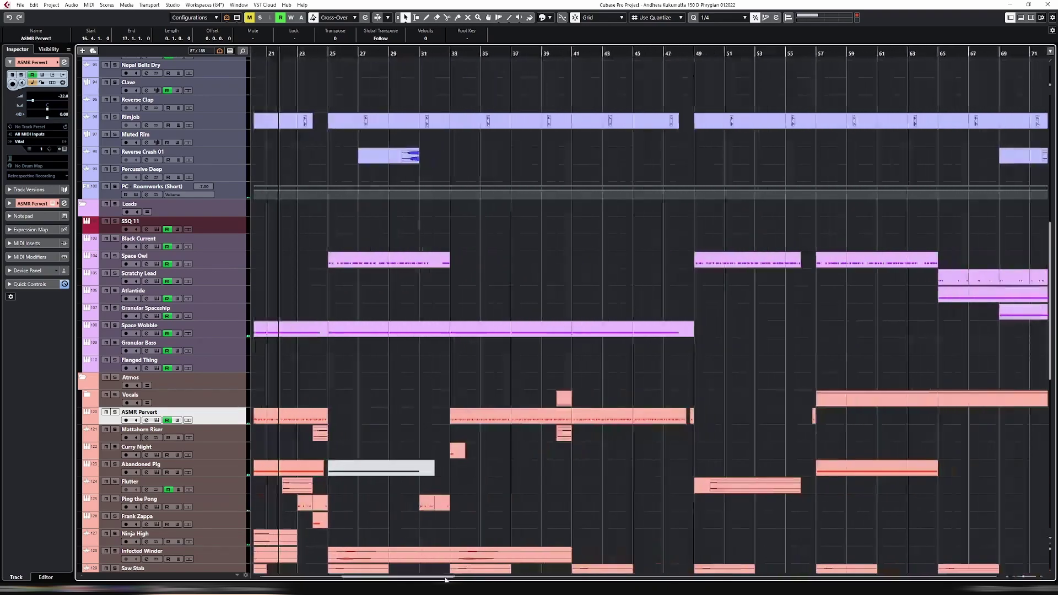
Extend the ASMR Pervert fragment near bar 56 so it ends exactly at bar 57.
{"action": "left_click", "coordinate": [692, 420]}
{"action": "key", "text": "shift+g"}
{"action": "key", "text": "h"}
{"action": "key", "text": "h"}
{"action": "key", "text": "h"}
{"action": "key", "text": "h"}
{"action": "key", "text": "h"}
{"action": "key", "text": "h"}
{"action": "key", "text": "h"}
{"action": "key", "text": "h"}
{"action": "key", "text": "h"}
{"action": "key", "text": "h"}
{"action": "key", "text": "h"}
{"action": "key", "text": "h"}
{"action": "key", "text": "h"}
{"action": "key", "text": "h"}
{"action": "key", "text": "h"}
{"action": "key", "text": "h"}
{"action": "key", "text": "h"}
{"action": "key", "text": "h"}
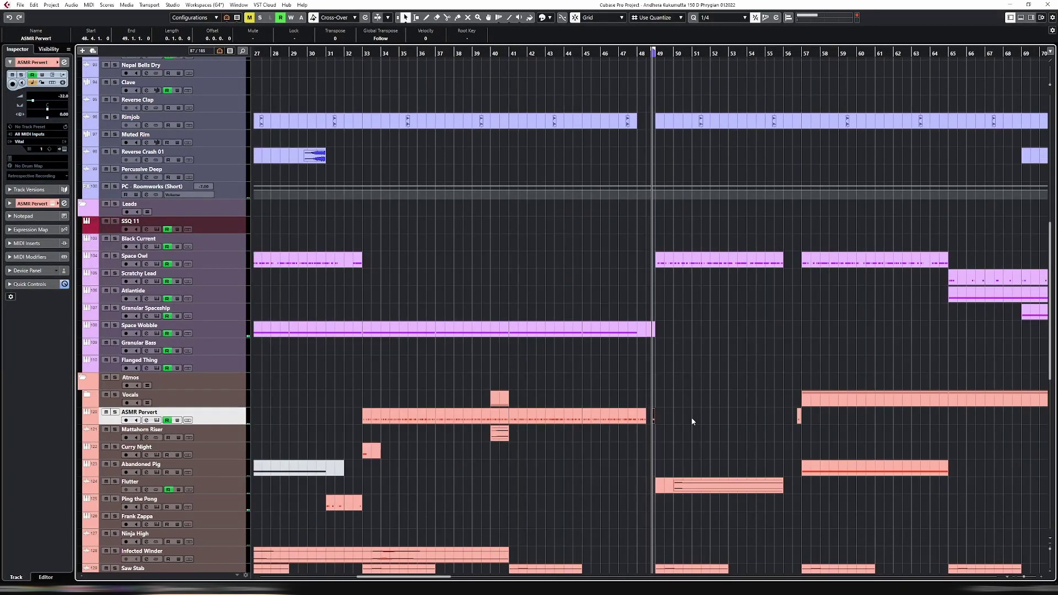
{"action": "key", "text": "g"}
{"action": "key", "text": "g"}
{"action": "key", "text": "g"}
{"action": "key", "text": "g"}
{"action": "key", "text": "g"}
{"action": "key", "text": "g"}
{"action": "key", "text": "g"}
{"action": "key", "text": "g"}
{"action": "key", "text": "g"}
{"action": "key", "text": "g"}
{"action": "key", "text": "g"}
{"action": "key", "text": "g"}
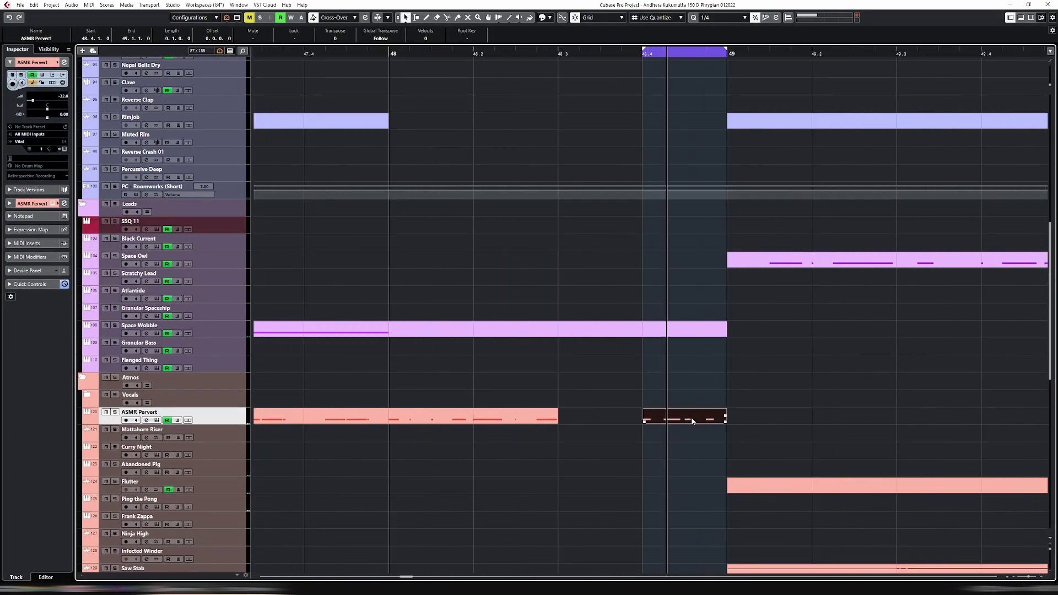
{"action": "key", "text": "g"}
{"action": "key", "text": "g"}
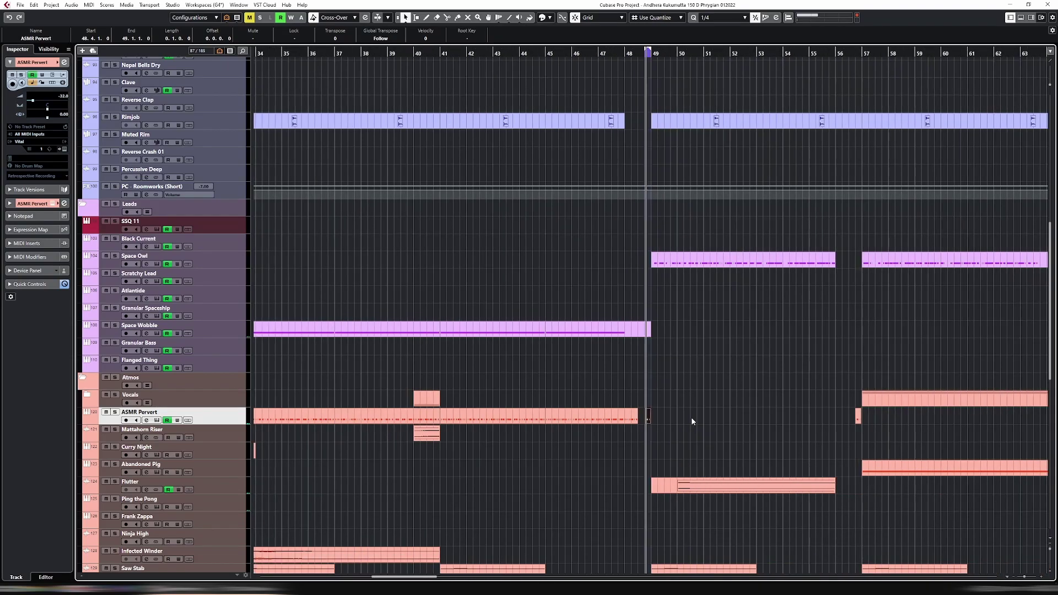
{"action": "left_click", "coordinate": [840, 51]}
{"action": "key", "text": "h"}
{"action": "key", "text": "h"}
{"action": "key", "text": "h"}
{"action": "key", "text": "h"}
{"action": "key", "text": "h"}
{"action": "key", "text": "h"}
{"action": "key", "text": "h"}
{"action": "key", "text": "h"}
{"action": "key", "text": "h"}
{"action": "key", "text": "h"}
{"action": "key", "text": "h"}
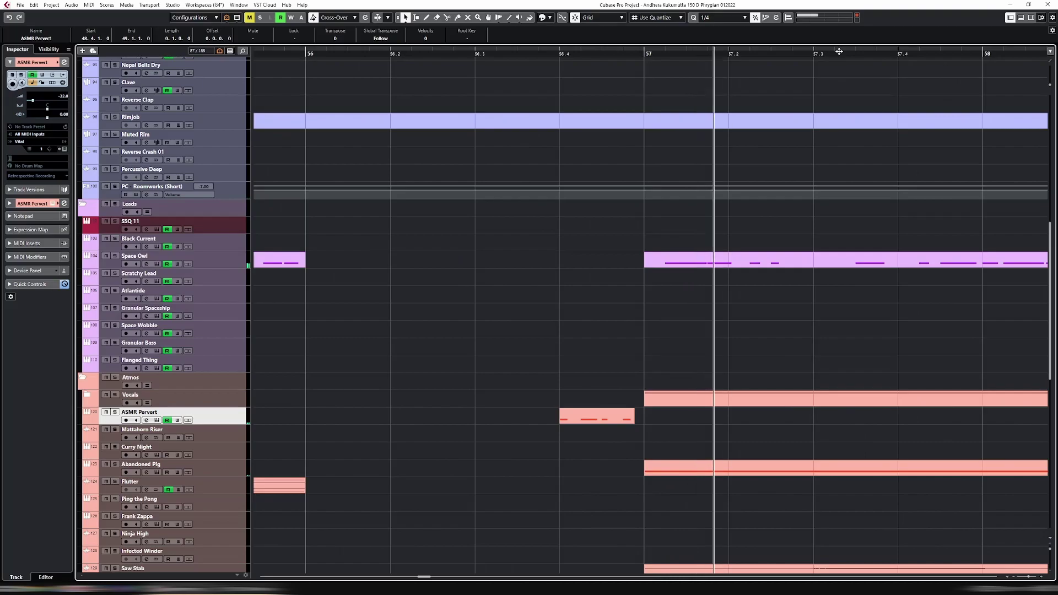
{"action": "left_click_drag", "start_coordinate": [633, 422], "coordinate": [637, 418]}
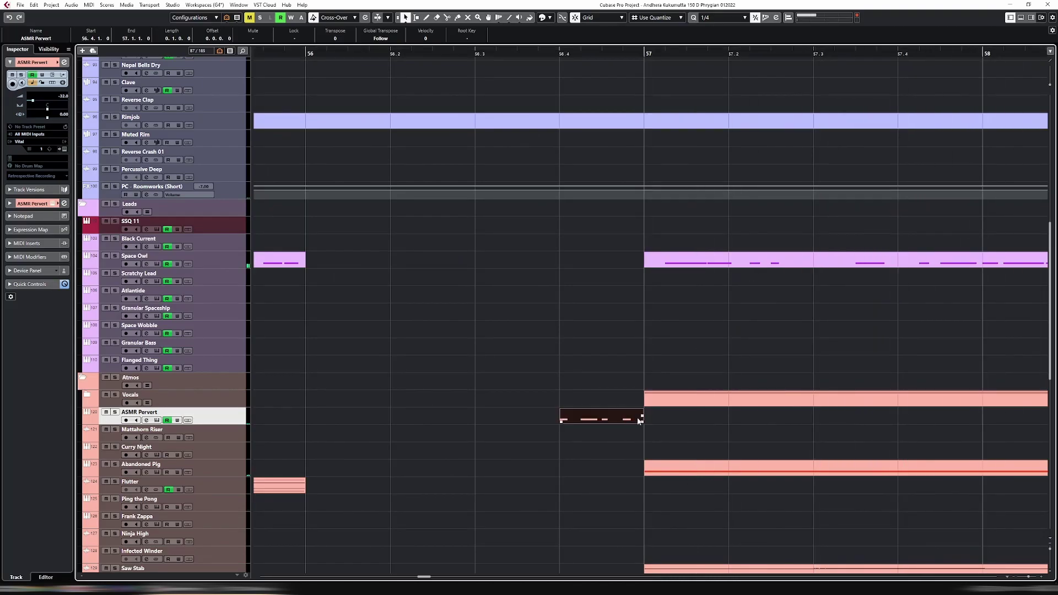
{"action": "key", "text": "g"}
{"action": "key", "text": "g"}
{"action": "key", "text": "g"}
{"action": "key", "text": "g"}
{"action": "key", "text": "g"}
{"action": "key", "text": "g"}
{"action": "key", "text": "g"}
{"action": "key", "text": "g"}
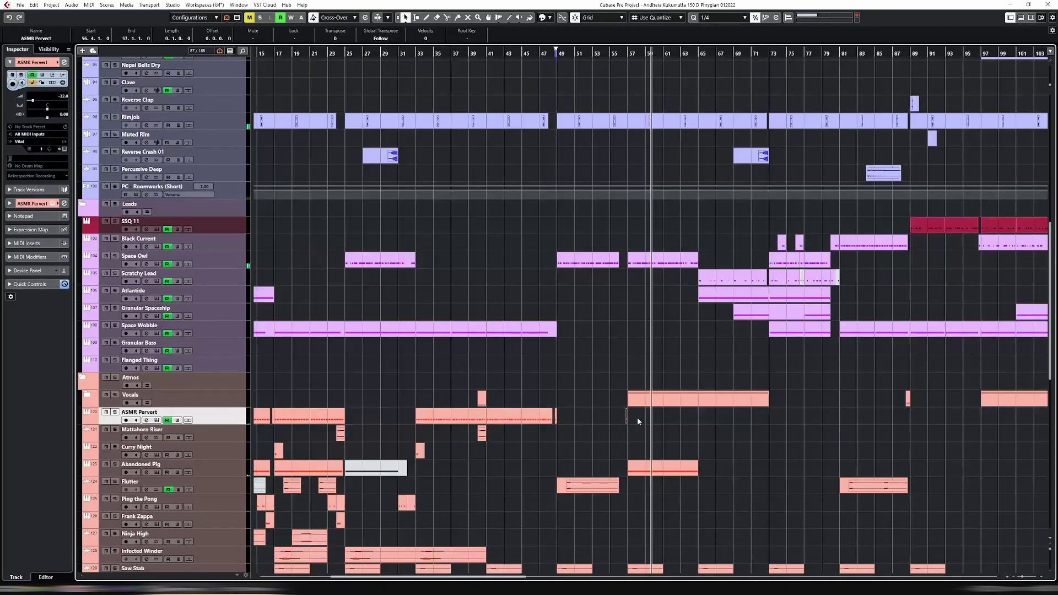
{"action": "right_click", "coordinate": [508, 328]}
Set the loop range starting at bar 49 and hide the track's open automation lanes.
{"action": "left_click", "coordinate": [572, 59]}
{"action": "left_click", "coordinate": [582, 53]}
{"action": "key", "text": "g"}
{"action": "key", "text": "g"}
{"action": "key", "text": "g"}
{"action": "key", "text": "g"}
{"action": "key", "text": "g"}
{"action": "key", "text": "g"}
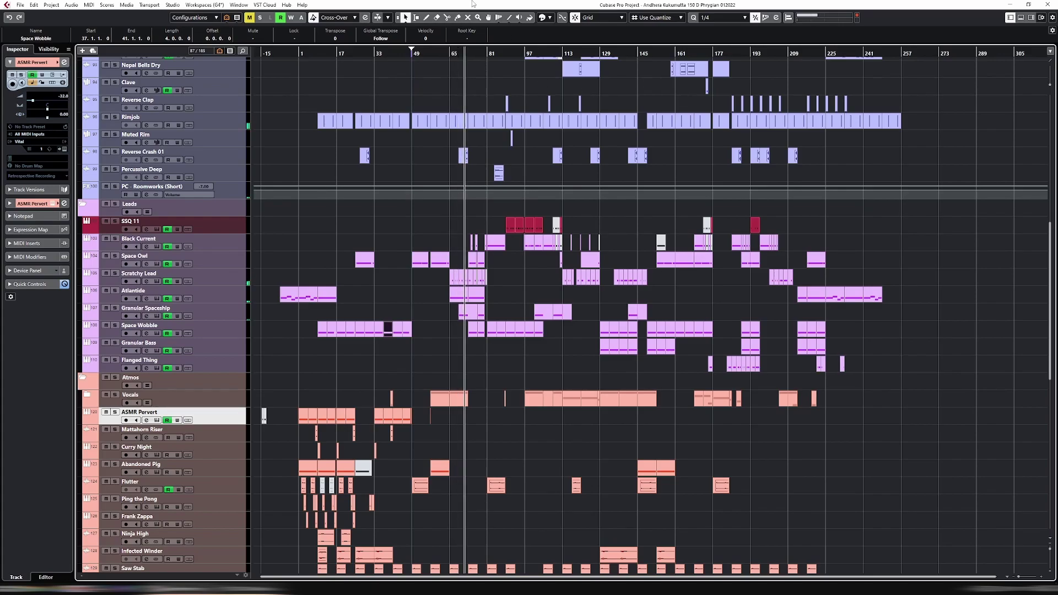
{"action": "scroll", "coordinate": [411, 89], "scroll_direction": "down", "scroll_amount": 5}
{"action": "left_click", "coordinate": [308, 53]}
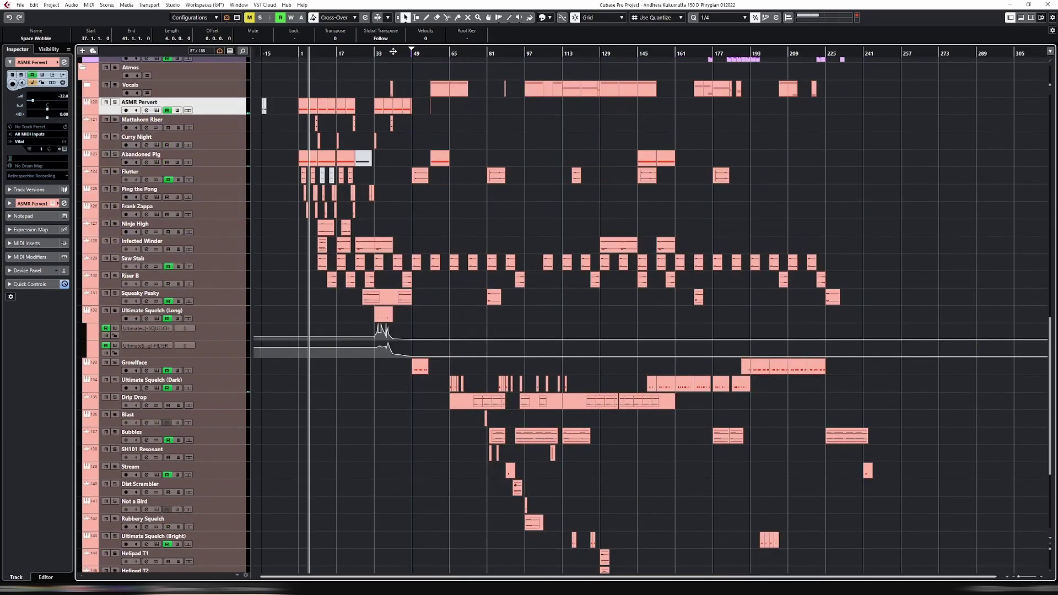
{"action": "left_click_drag", "start_coordinate": [413, 48], "coordinate": [557, 52]}
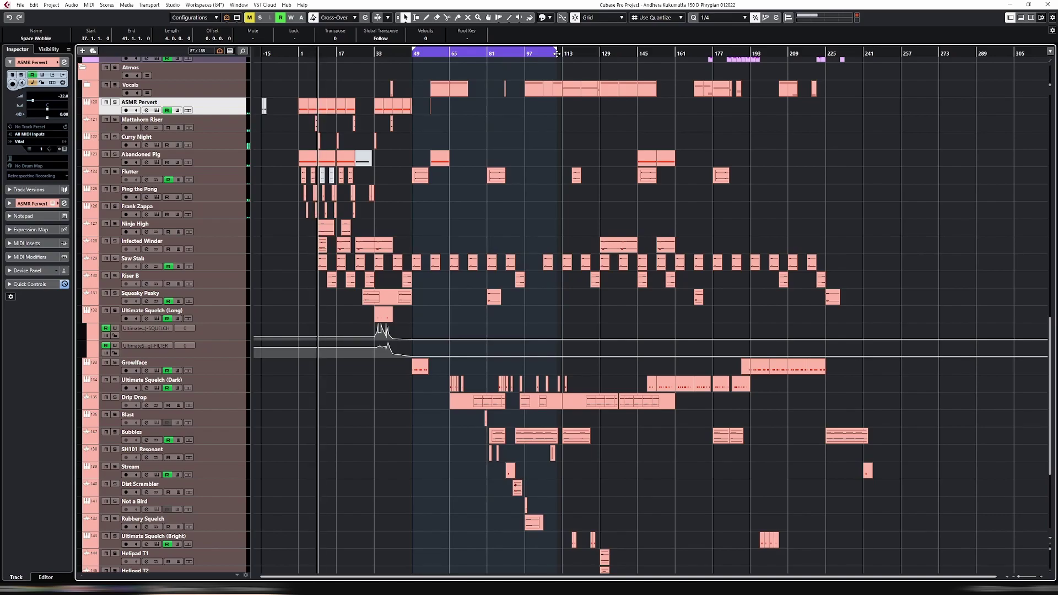
{"action": "left_click", "coordinate": [85, 321]}
{"action": "scroll", "coordinate": [390, 278], "scroll_direction": "up", "scroll_amount": 3}
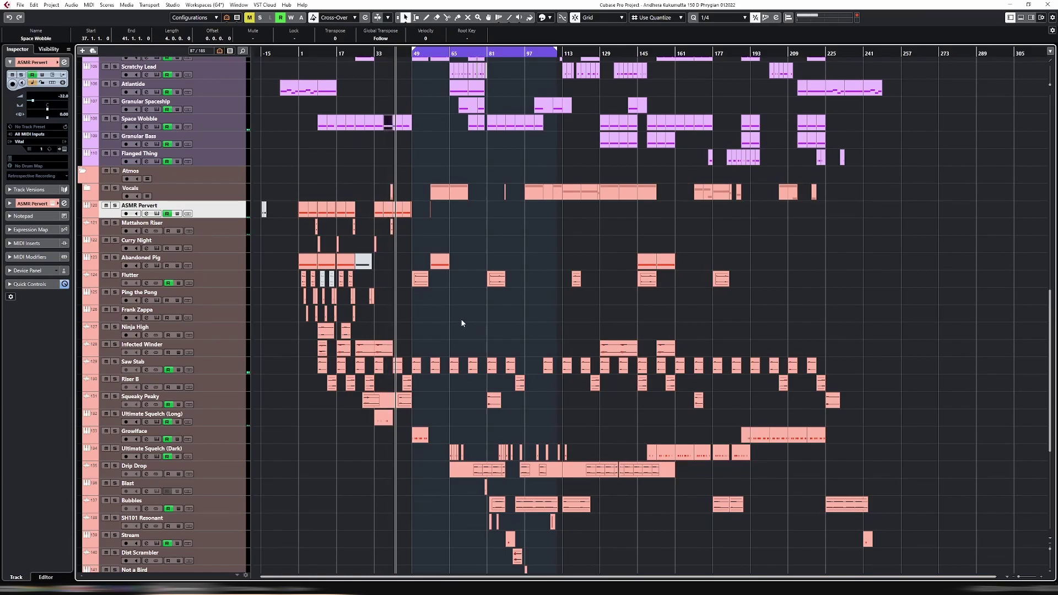
{"action": "scroll", "coordinate": [449, 310], "scroll_direction": "down", "scroll_amount": 3}
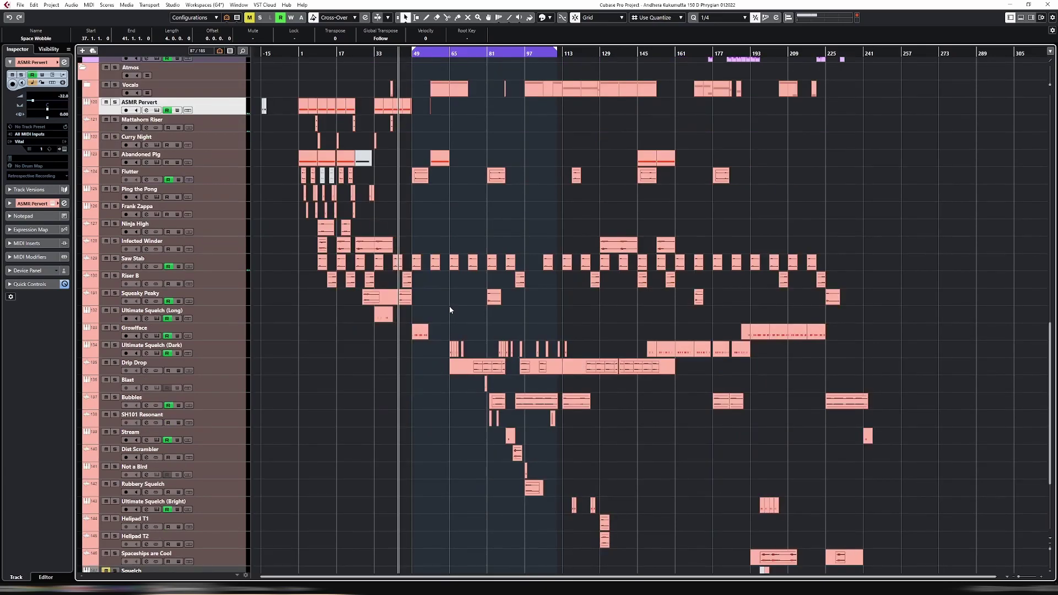
{"action": "scroll", "coordinate": [441, 300], "scroll_direction": "up", "scroll_amount": 6}
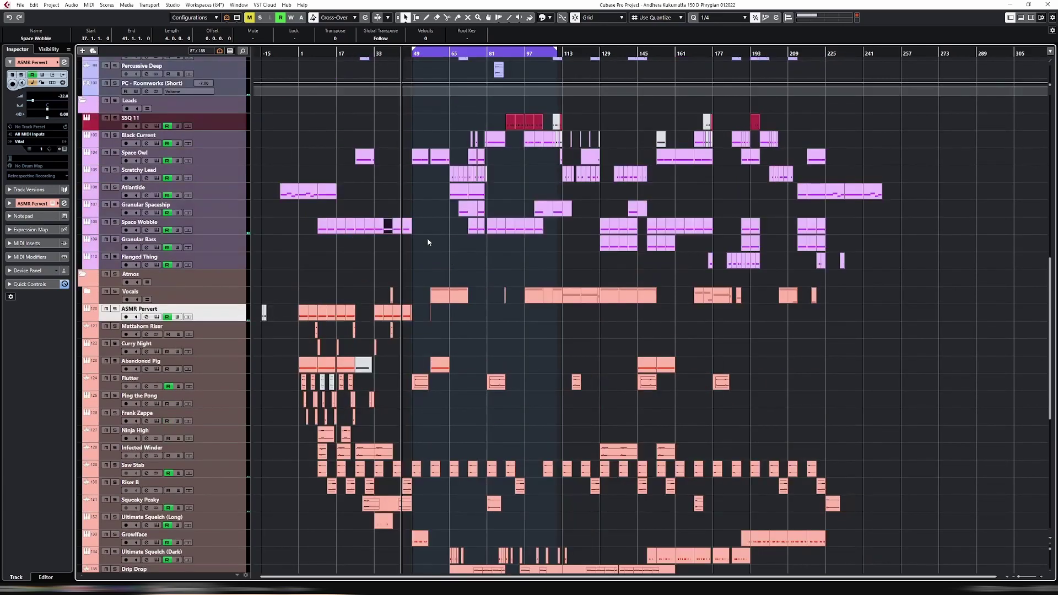
{"action": "left_click_drag", "start_coordinate": [425, 268], "coordinate": [479, 300]}
{"action": "key", "text": "p"}
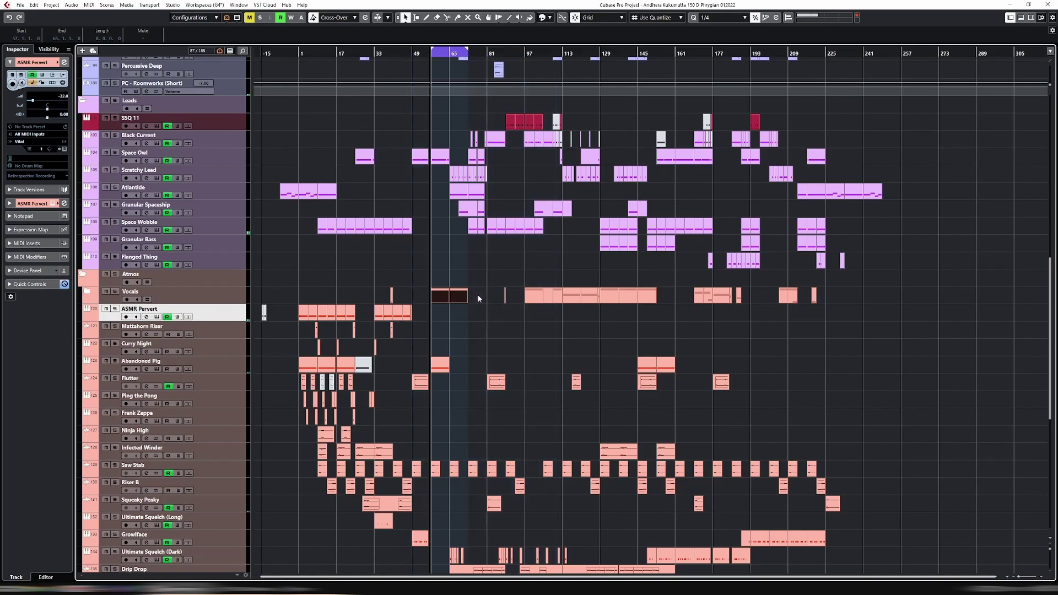
{"action": "scroll", "coordinate": [445, 237], "scroll_direction": "up", "scroll_amount": 3}
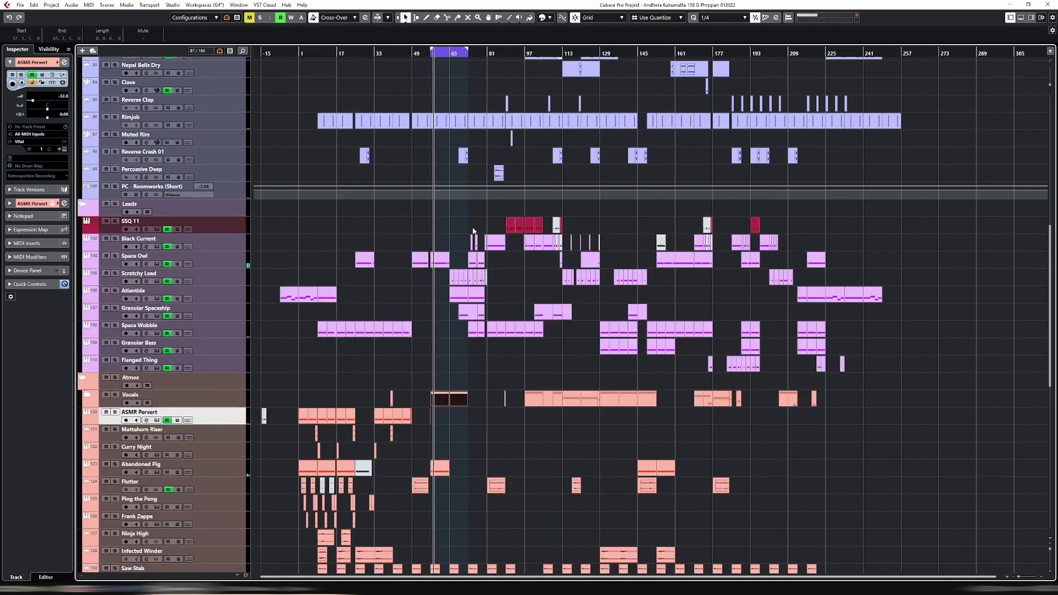
{"action": "left_click", "coordinate": [499, 243]}
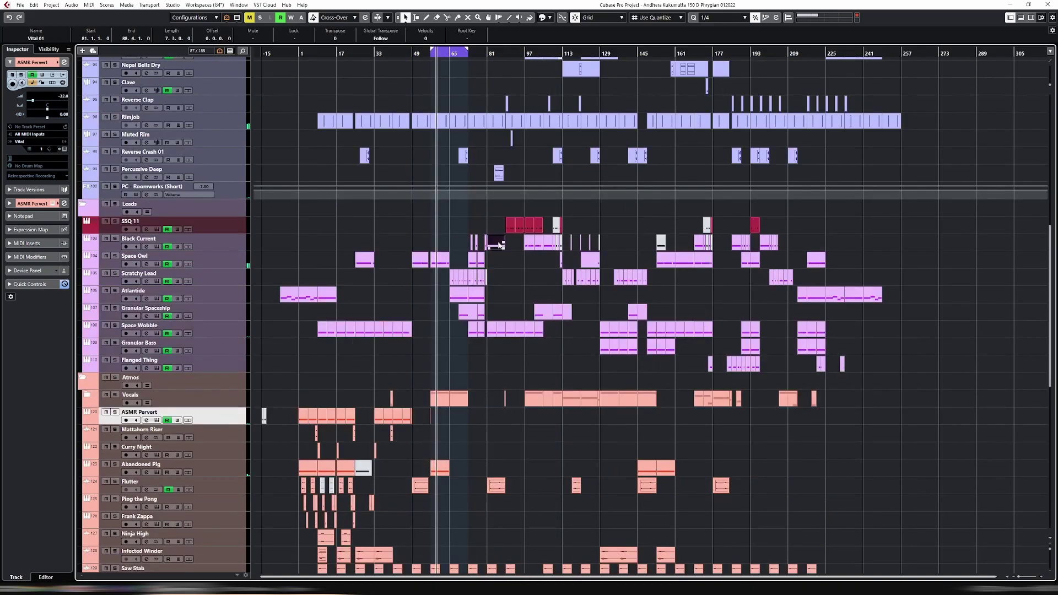
{"action": "key", "text": "p"}
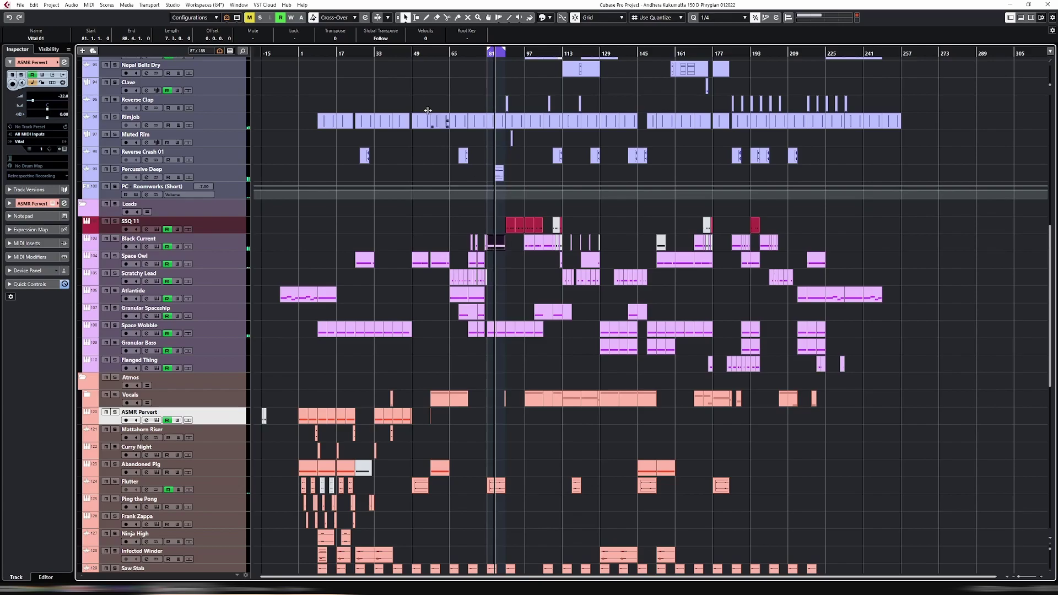
{"action": "left_click", "coordinate": [400, 54]}
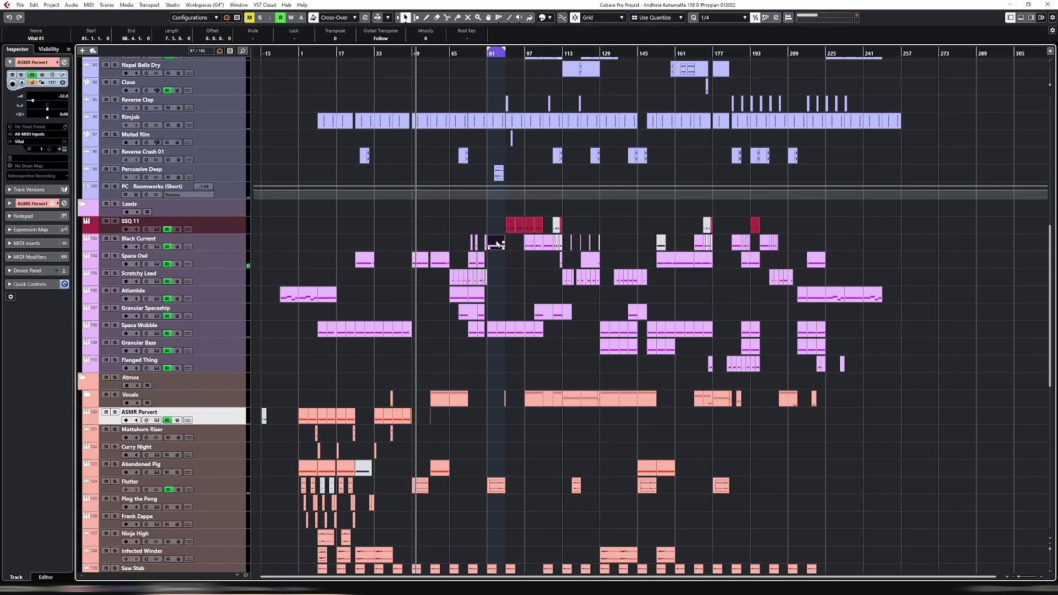
{"action": "scroll", "coordinate": [492, 278], "scroll_direction": "down", "scroll_amount": 4}
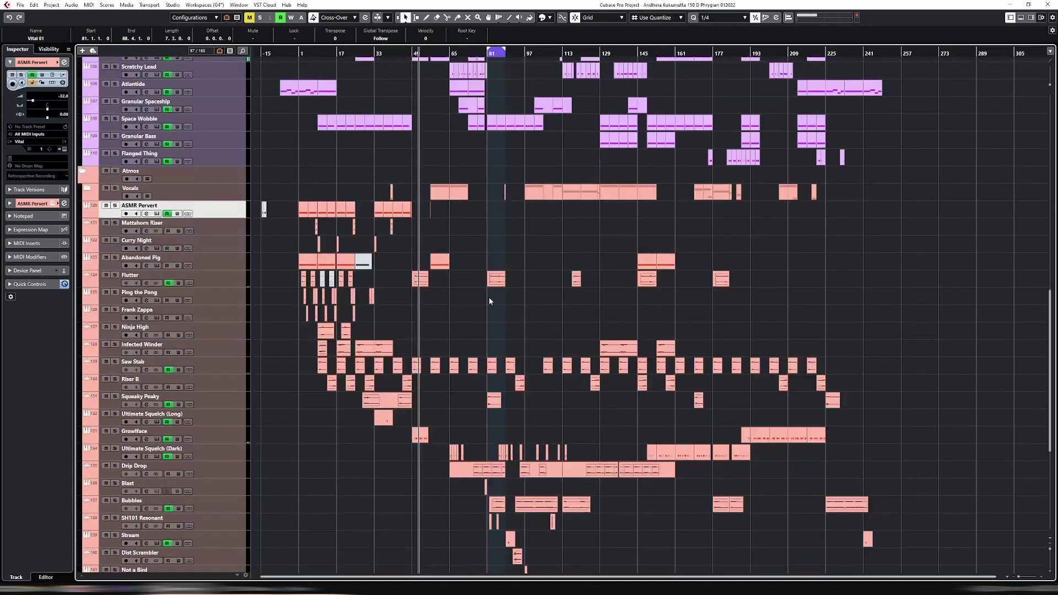
{"action": "scroll", "coordinate": [488, 299], "scroll_direction": "up", "scroll_amount": 6}
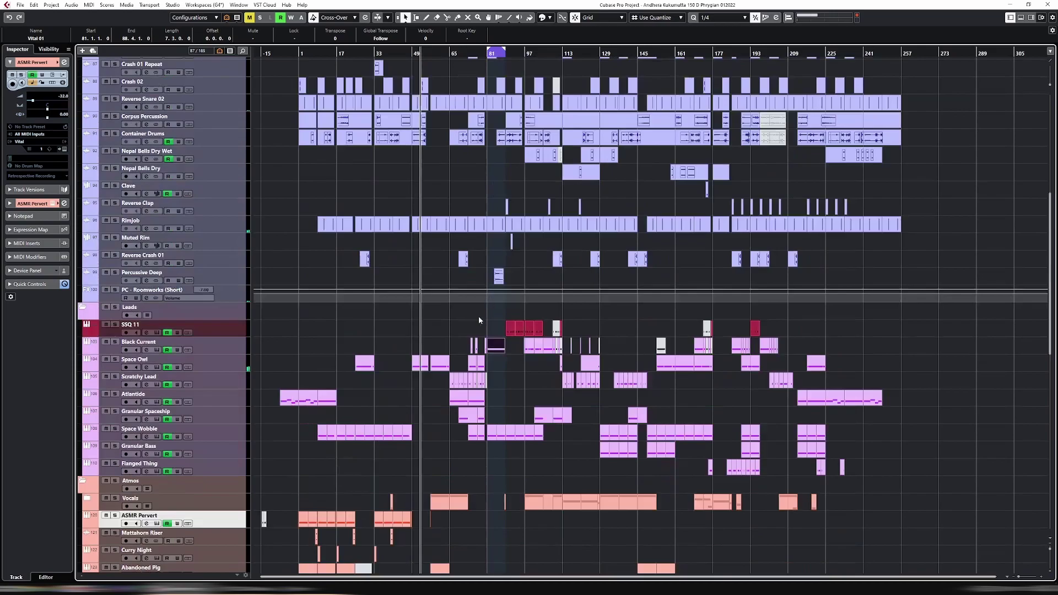
Move the Black Current part back to about bar 49 and extend the loop to around bar 77.
{"action": "left_click", "coordinate": [231, 363]}
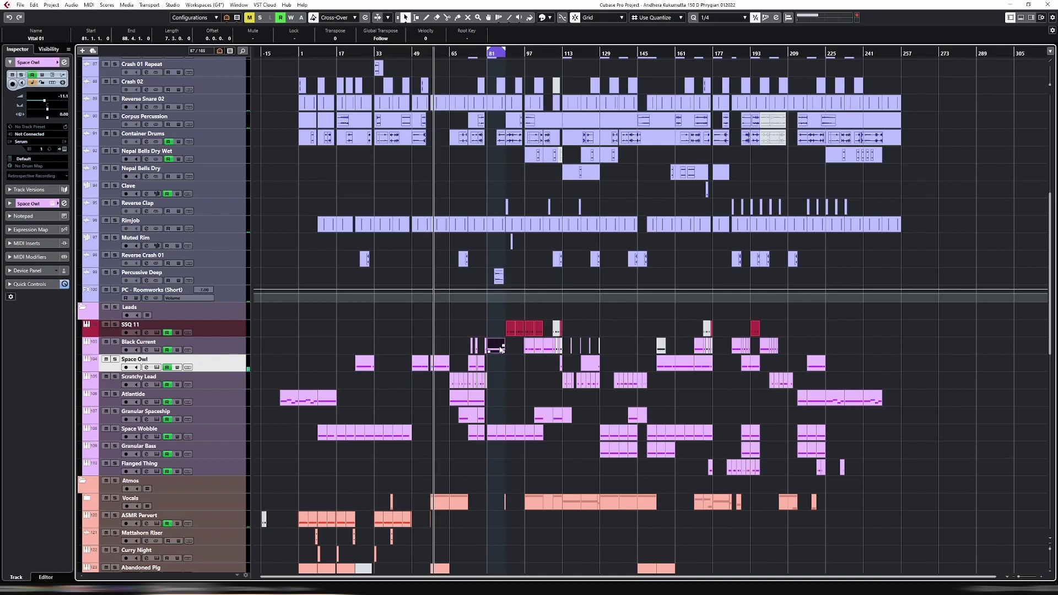
{"action": "left_click_drag", "start_coordinate": [510, 349], "coordinate": [420, 355]}
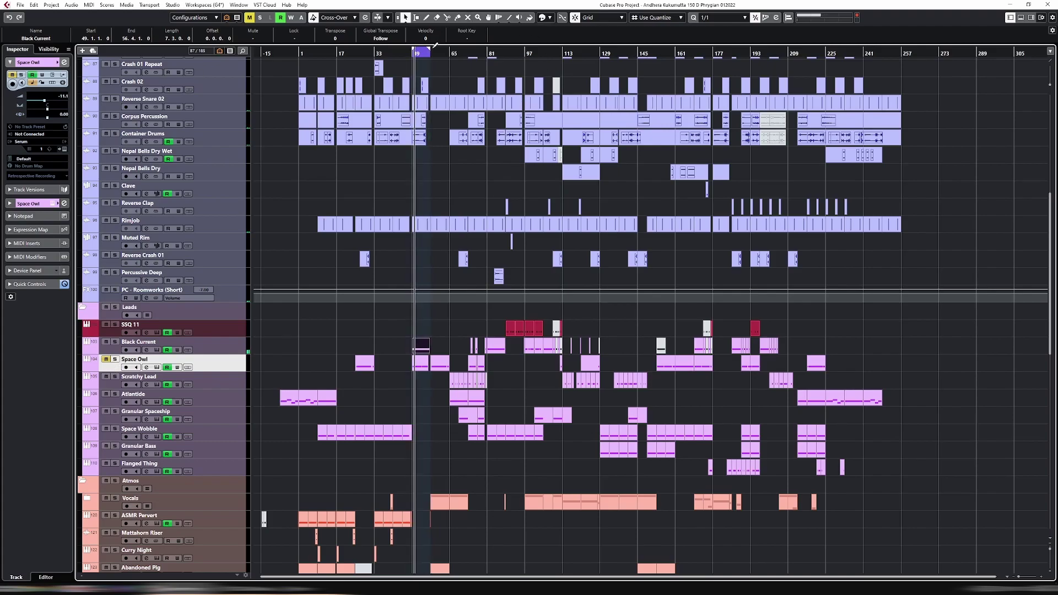
{"action": "left_click_drag", "start_coordinate": [436, 44], "coordinate": [473, 49]}
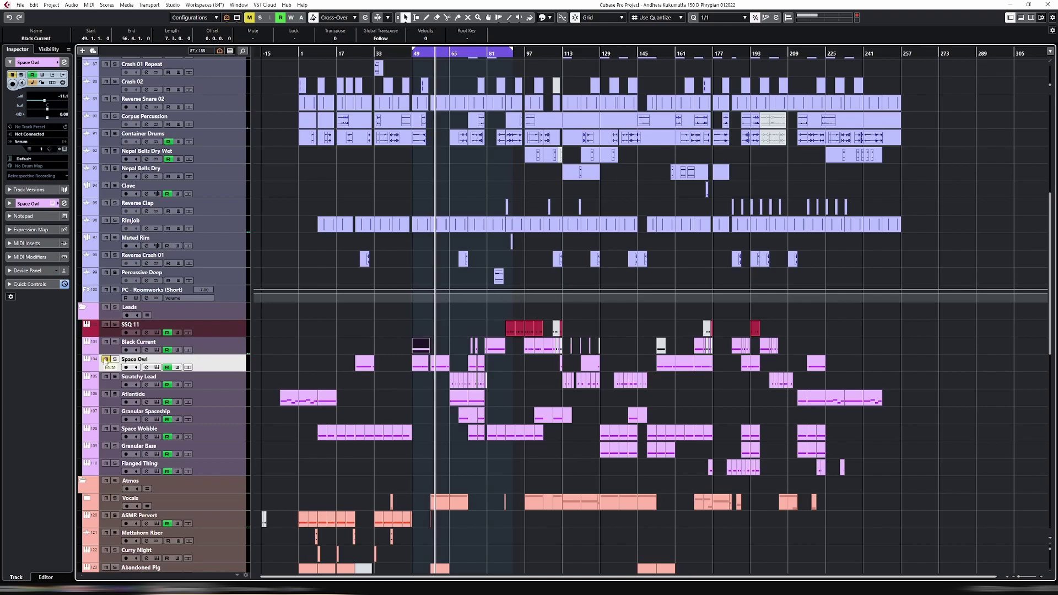
{"action": "left_click", "coordinate": [401, 55]}
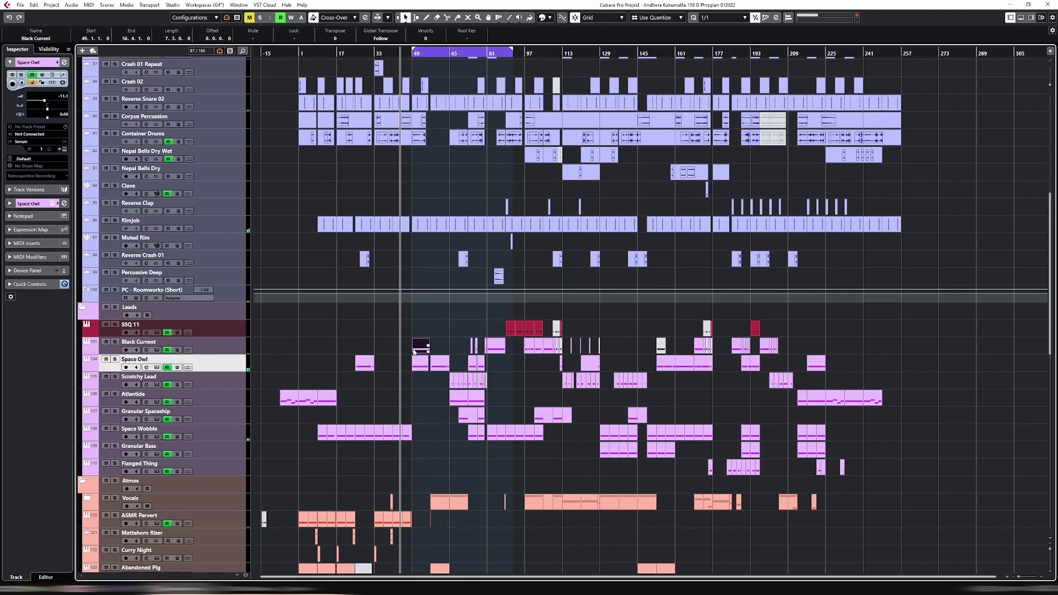
Delete the Black Current part at bar 49 and select the short part at bar 74.
{"action": "key", "text": "Delete"}
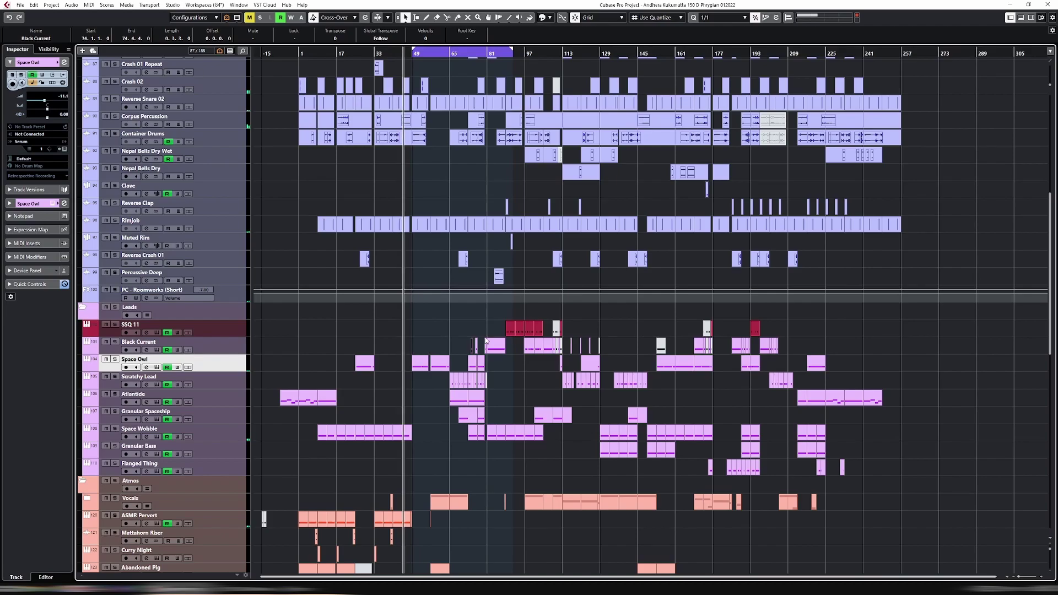
{"action": "left_click", "coordinate": [453, 346]}
{"action": "left_click", "coordinate": [503, 347]}
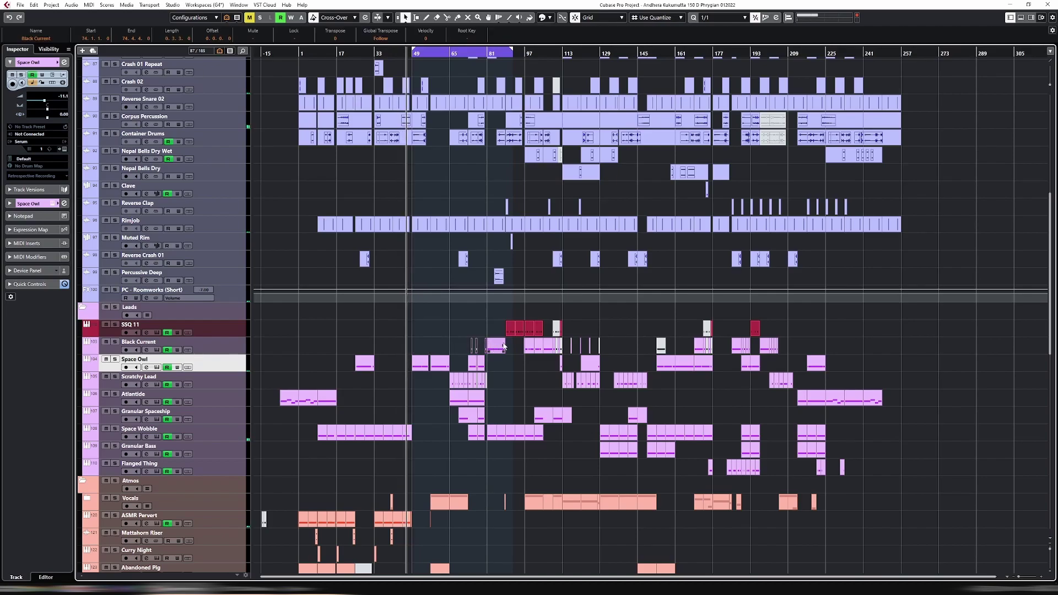
{"action": "left_click", "coordinate": [390, 53]}
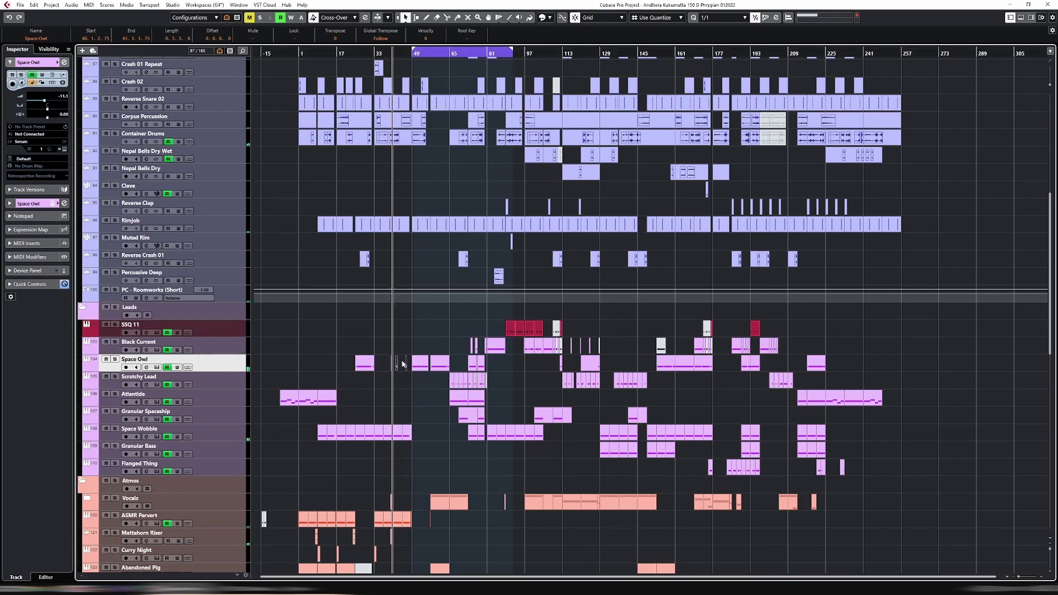
Place the short part on Black Current near bar 41 and nudge a fragment to just before bar 48.
{"action": "left_click_drag", "start_coordinate": [399, 360], "coordinate": [402, 347]}
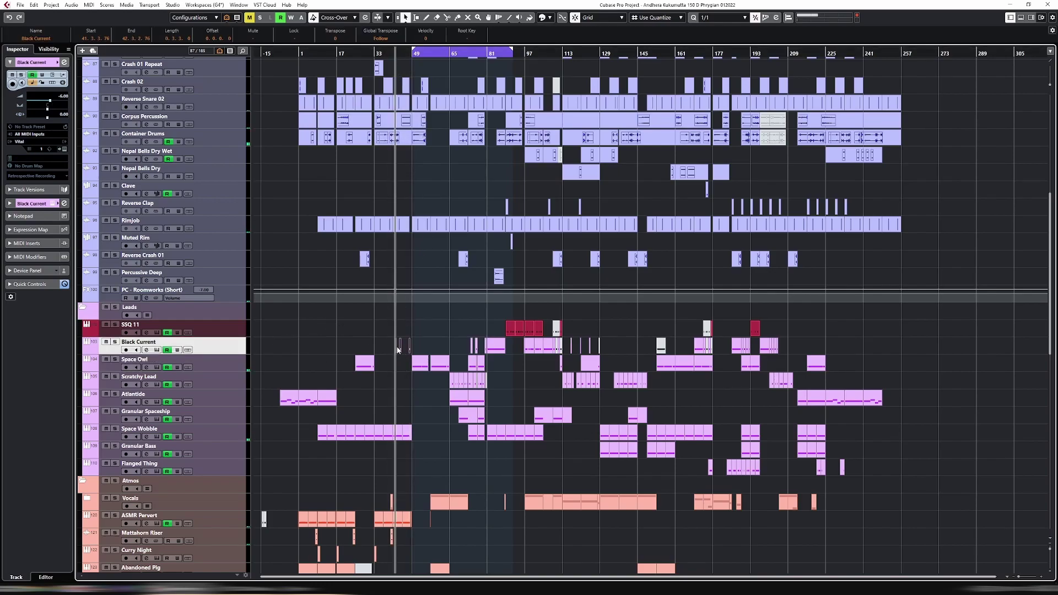
{"action": "key", "text": "h"}
{"action": "key", "text": "h"}
{"action": "key", "text": "h"}
{"action": "key", "text": "h"}
{"action": "key", "text": "h"}
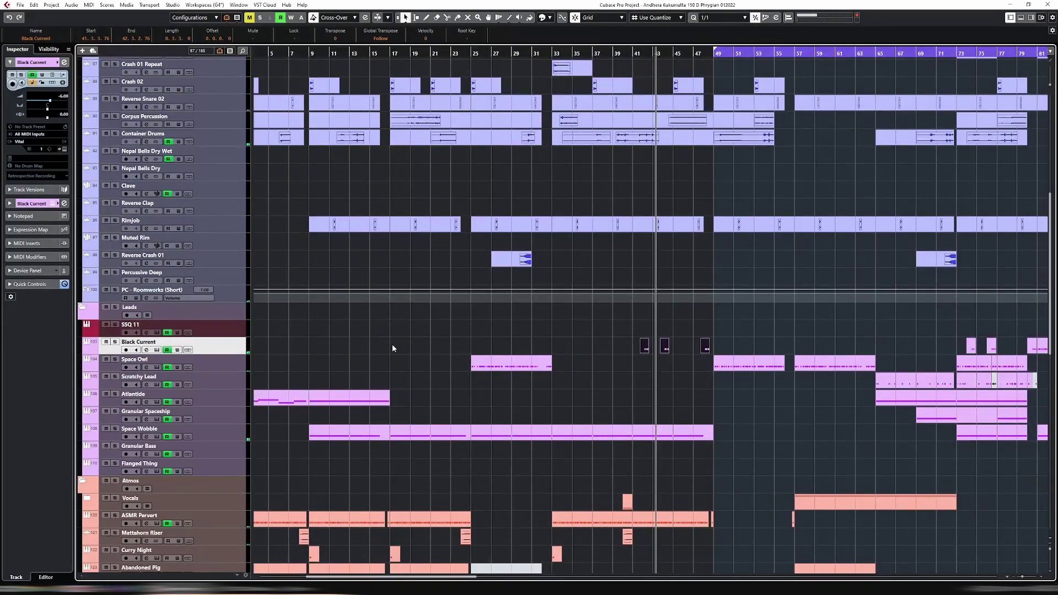
{"action": "key", "text": "g"}
{"action": "key", "text": "g"}
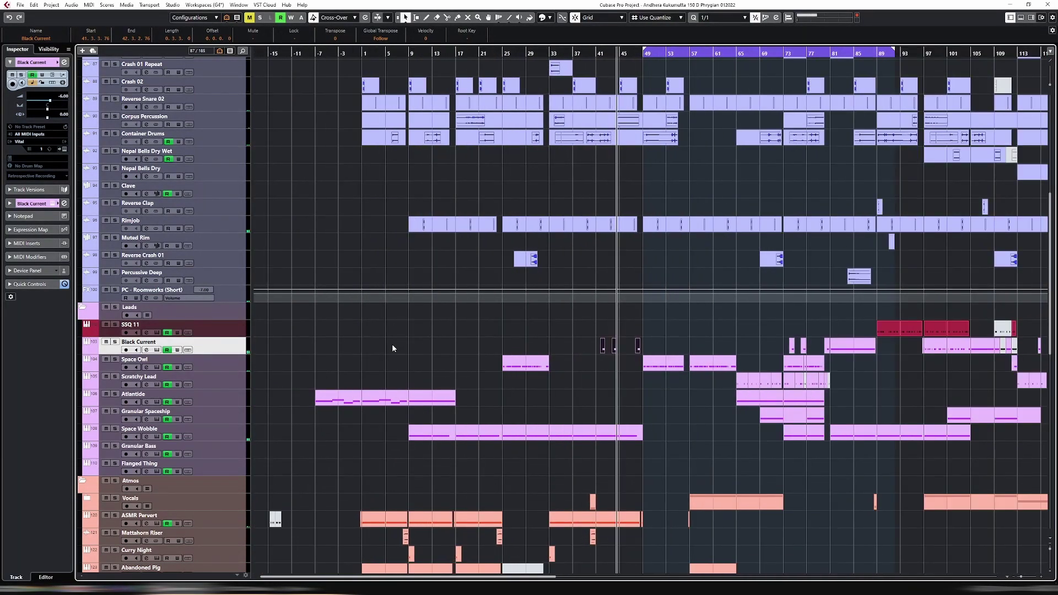
{"action": "key", "text": "h"}
{"action": "key", "text": "h"}
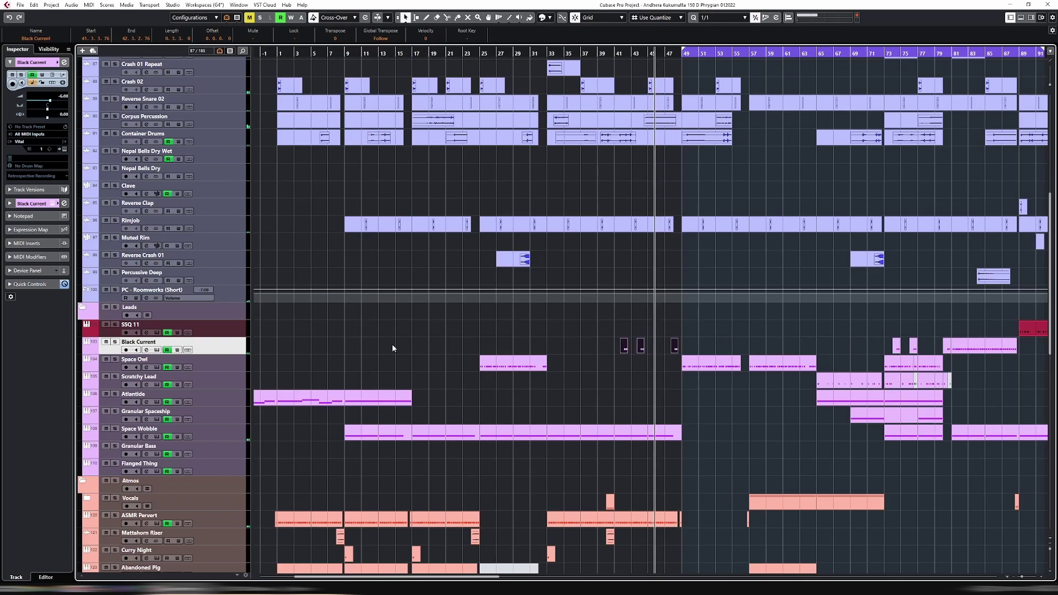
{"action": "double_click", "coordinate": [639, 349]}
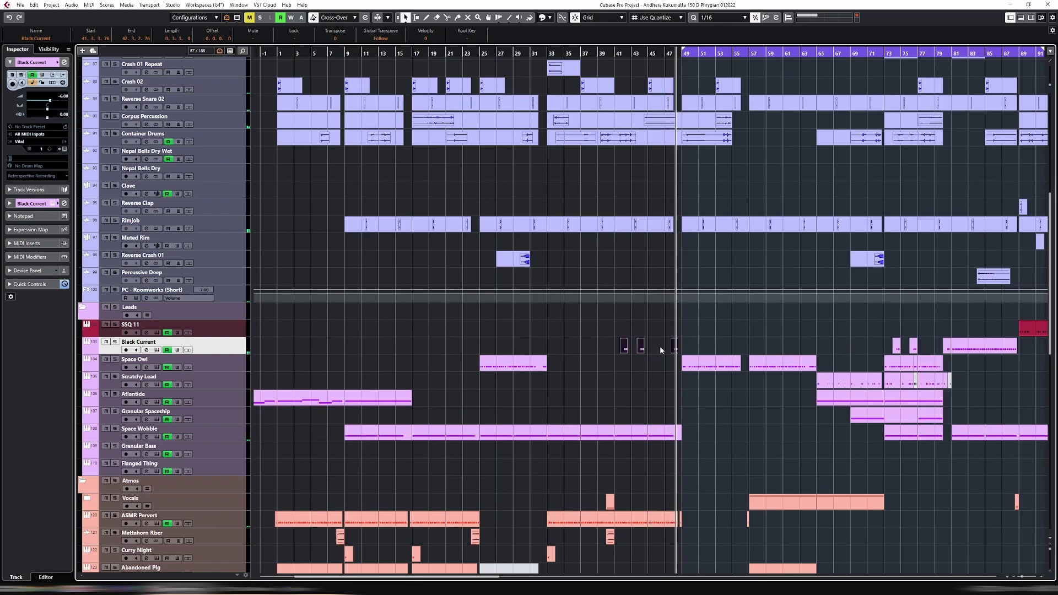
{"action": "key", "text": "h"}
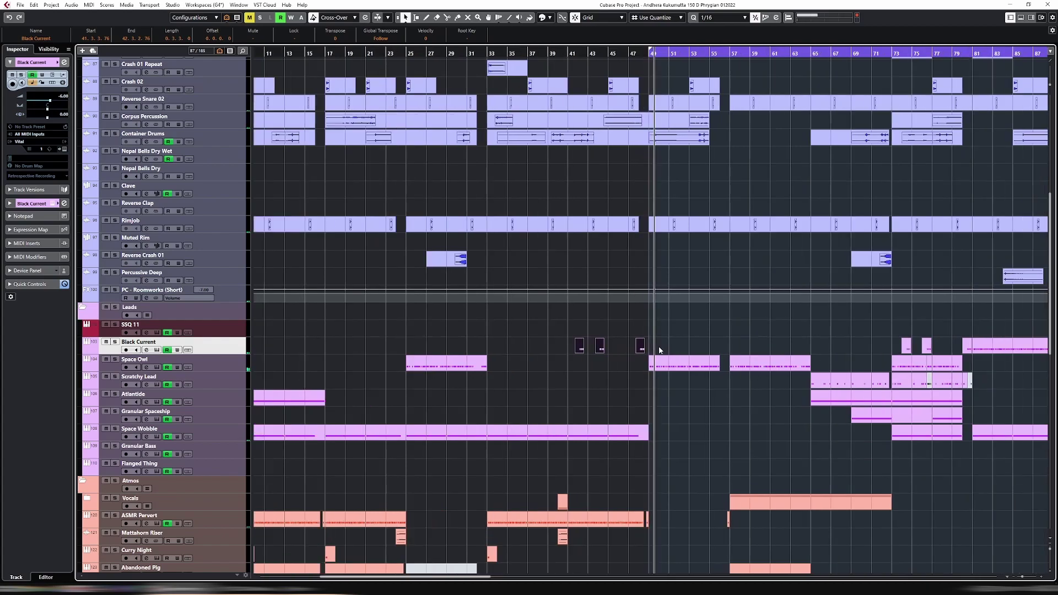
{"action": "left_click_drag", "start_coordinate": [451, 579], "coordinate": [492, 579]}
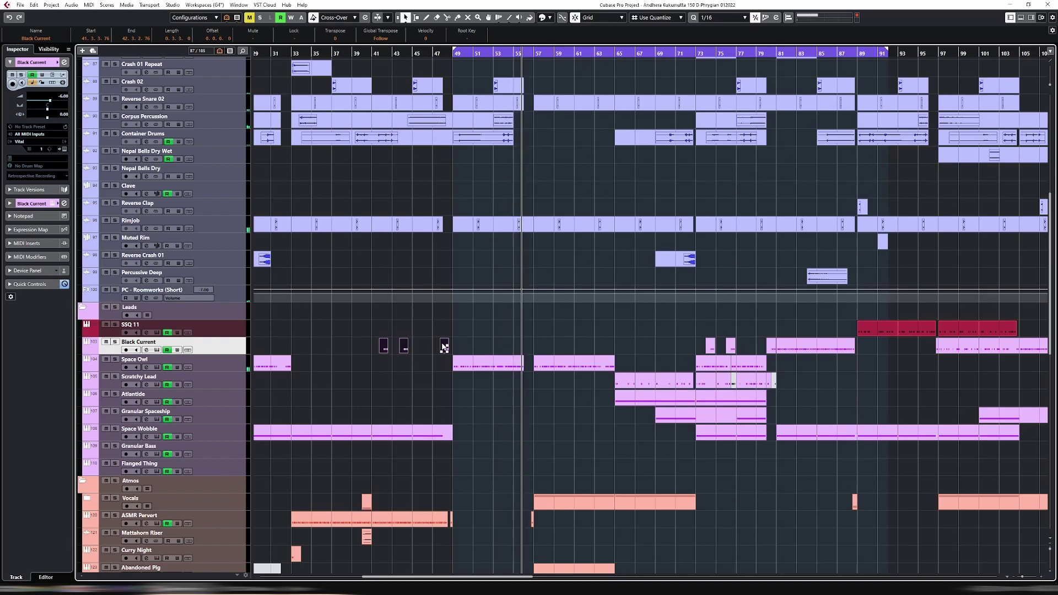
{"action": "left_click_drag", "start_coordinate": [444, 346], "coordinate": [446, 347]}
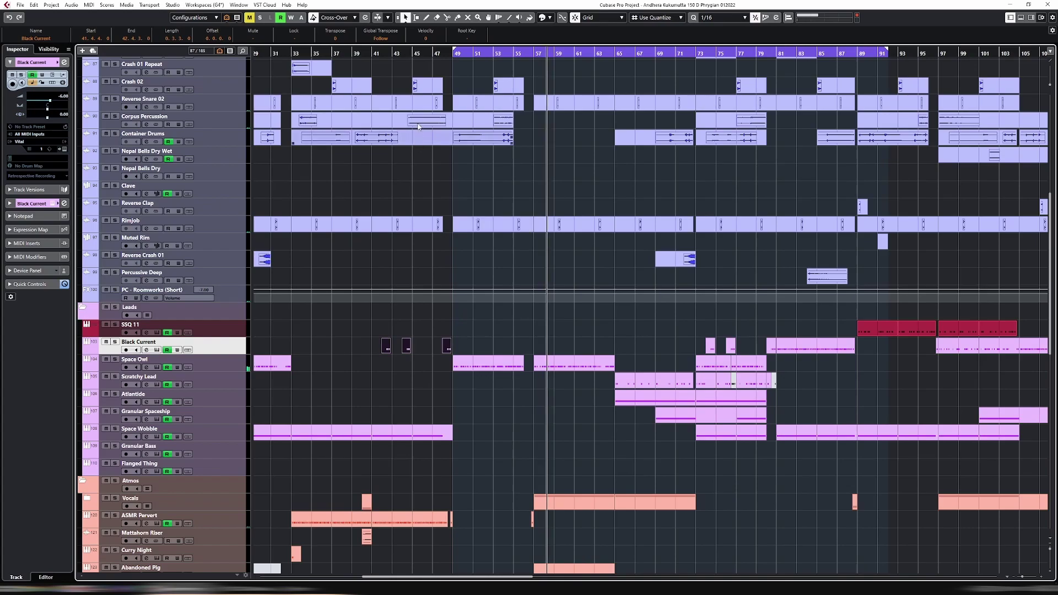
Loop the Crash 02 event at bar 45, then the Black Current event at bar 74.
{"action": "left_click", "coordinate": [433, 90]}
{"action": "key", "text": "p"}
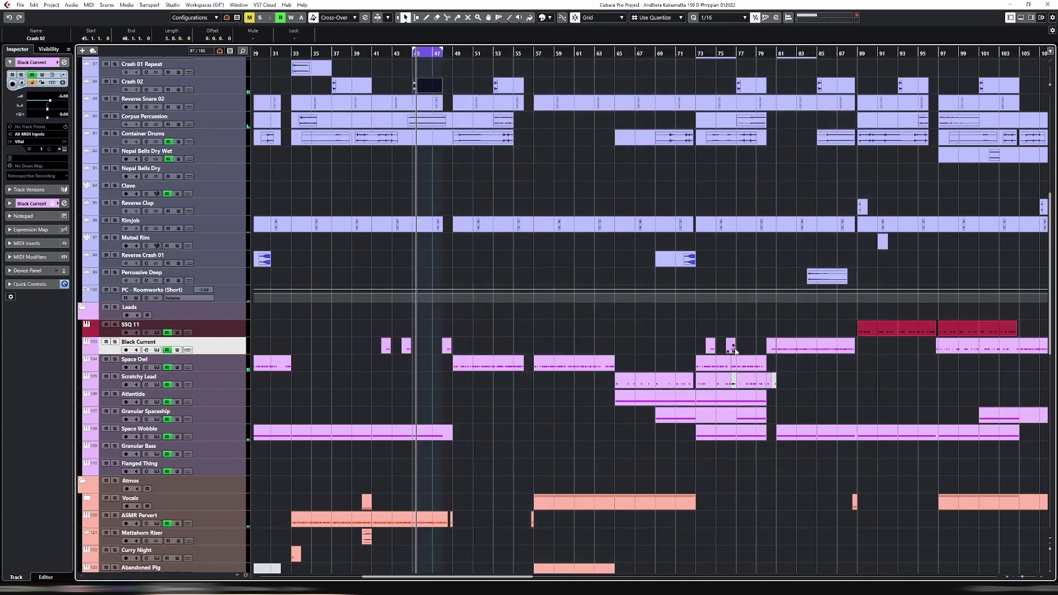
{"action": "left_click", "coordinate": [711, 347]}
{"action": "key", "text": "p"}
{"action": "key", "text": "h"}
{"action": "key", "text": "h"}
{"action": "key", "text": "h"}
{"action": "key", "text": "h"}
{"action": "key", "text": "h"}
{"action": "key", "text": "h"}
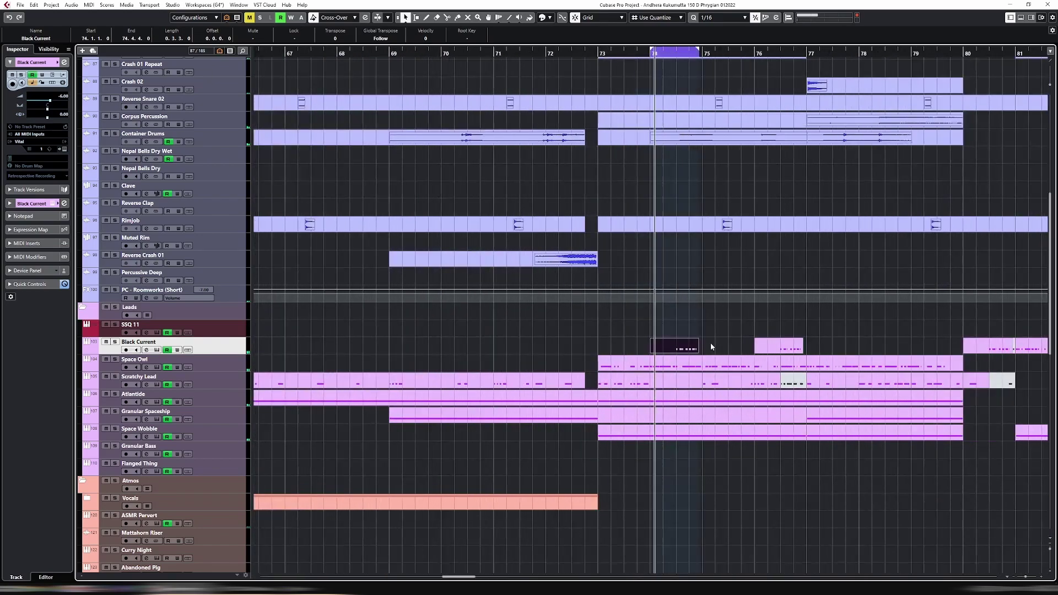
{"action": "key", "text": "g"}
{"action": "key", "text": "g"}
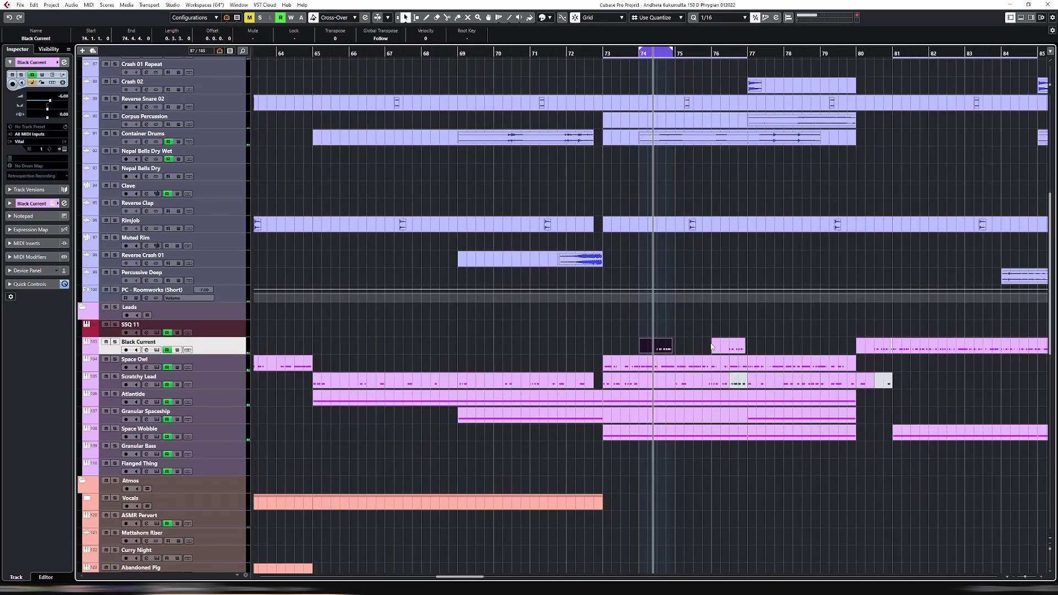
{"action": "key", "text": "g"}
{"action": "key", "text": "g"}
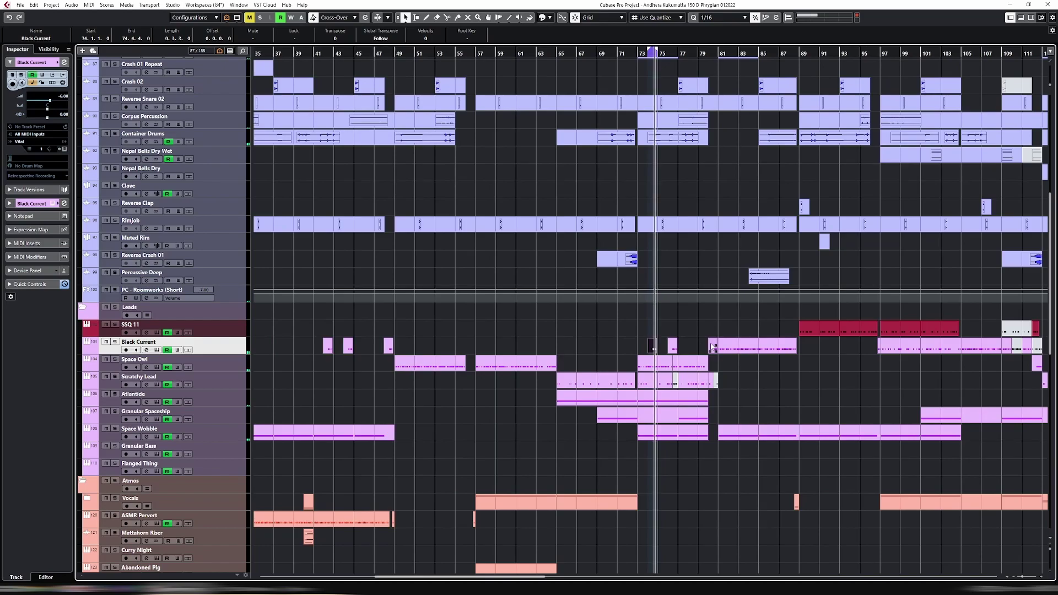
Shift a Black Current fragment to start at bar 42 and set the loop from bar 41 to 68.
{"action": "left_click_drag", "start_coordinate": [308, 343], "coordinate": [407, 346]}
{"action": "key", "text": "p"}
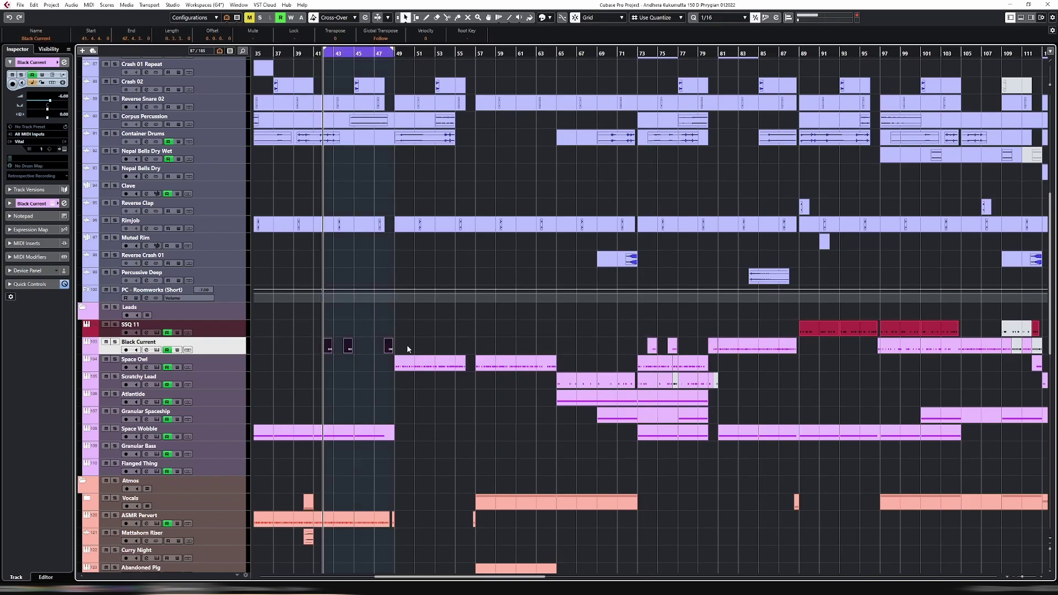
{"action": "key", "text": "h"}
{"action": "key", "text": "h"}
{"action": "key", "text": "h"}
{"action": "key", "text": "h"}
{"action": "key", "text": "h"}
{"action": "left_click_drag", "start_coordinate": [626, 350], "coordinate": [632, 349]}
{"action": "key", "text": "g"}
{"action": "key", "text": "g"}
{"action": "key", "text": "g"}
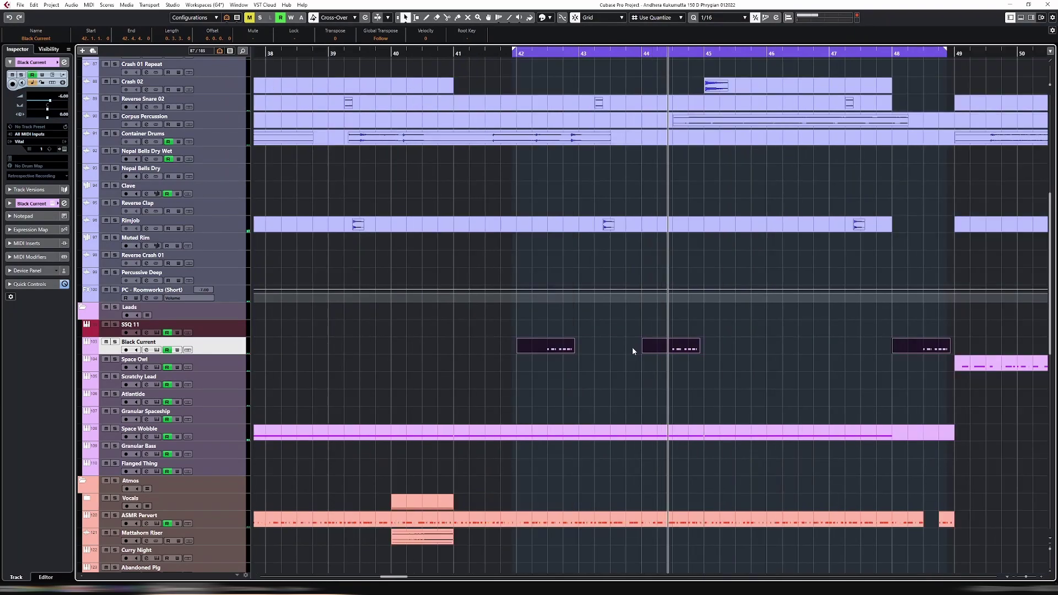
{"action": "left_click", "coordinate": [393, 53]}
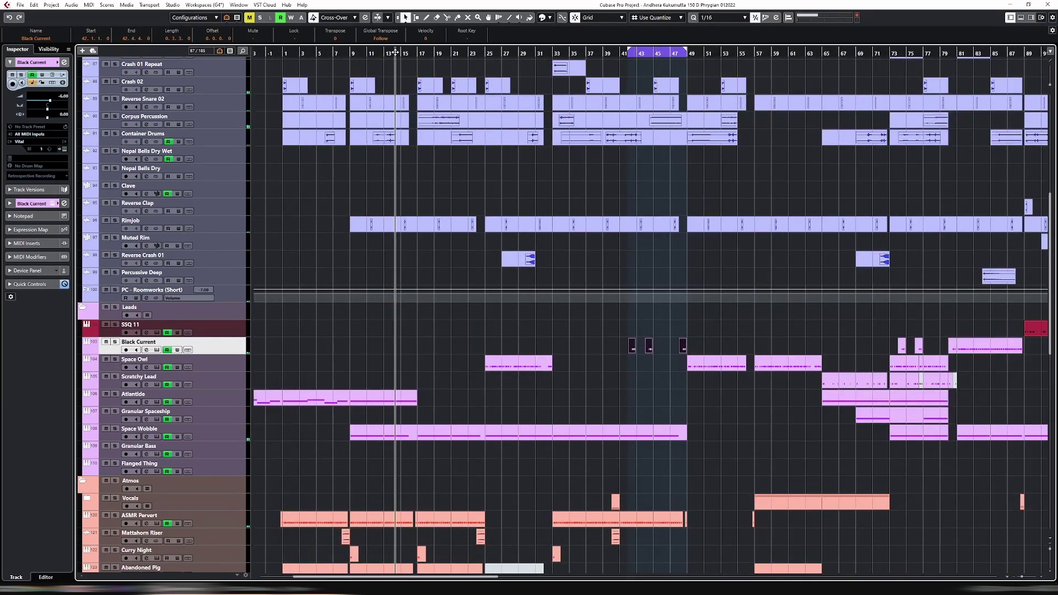
{"action": "left_click_drag", "start_coordinate": [687, 49], "coordinate": [855, 51]}
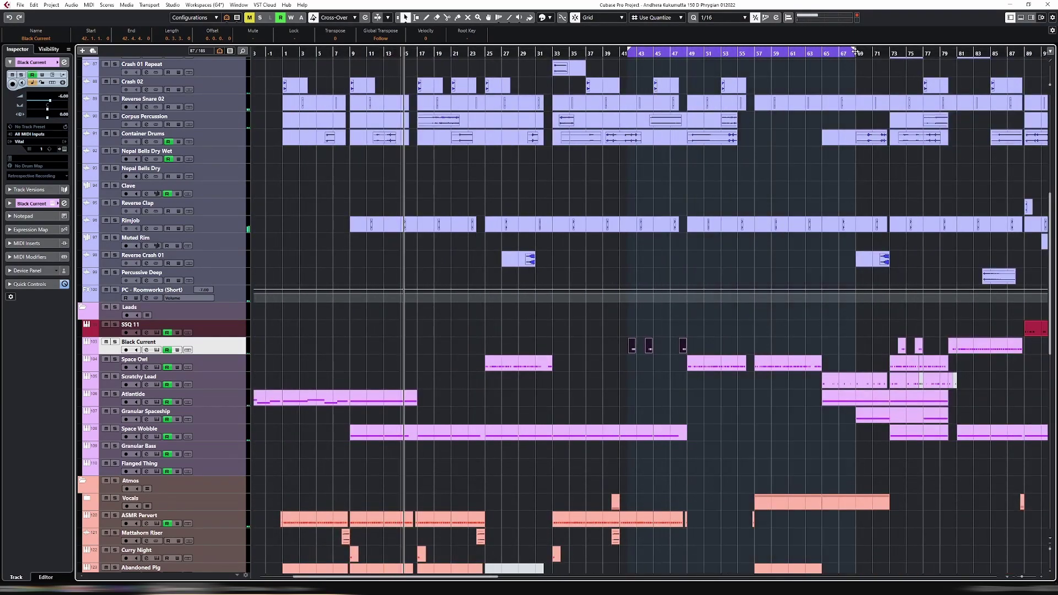
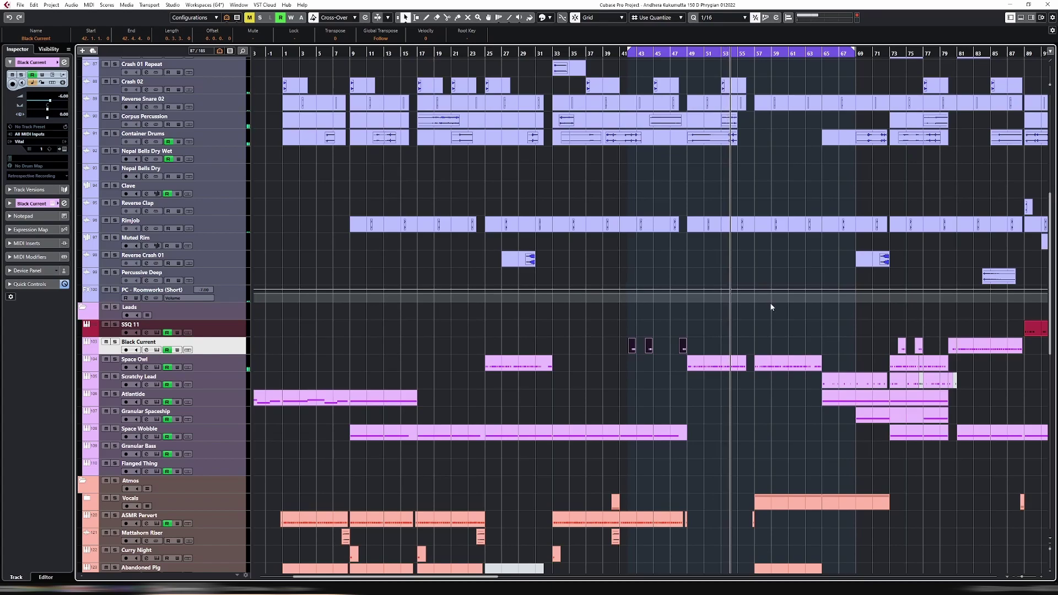
Set the loop range to the Black Current part at bar 48.
{"action": "key", "text": "g"}
{"action": "key", "text": "g"}
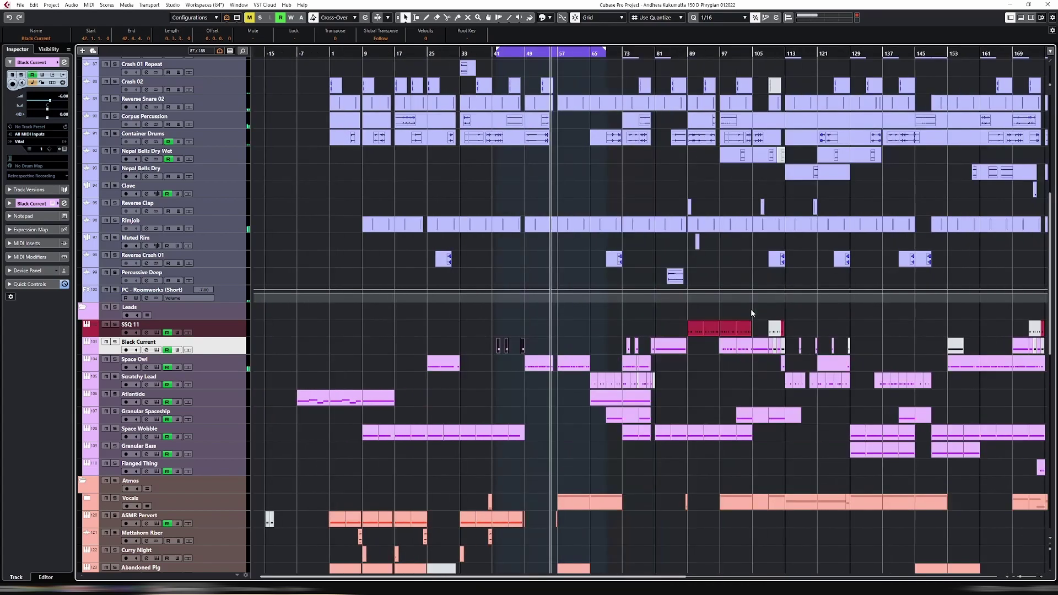
{"action": "left_click", "coordinate": [489, 55]}
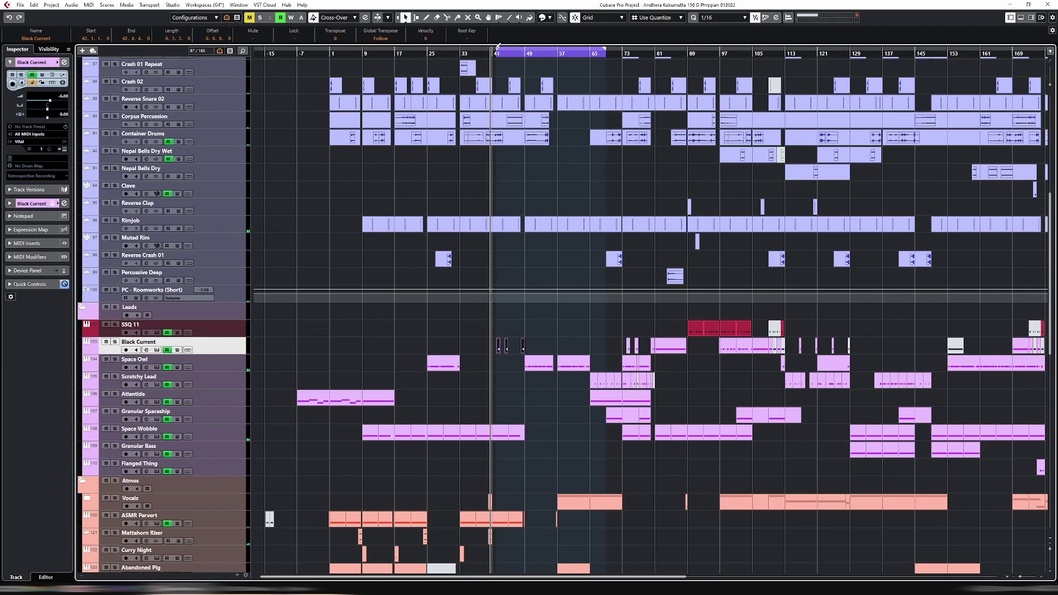
{"action": "left_click_drag", "start_coordinate": [497, 49], "coordinate": [485, 53]}
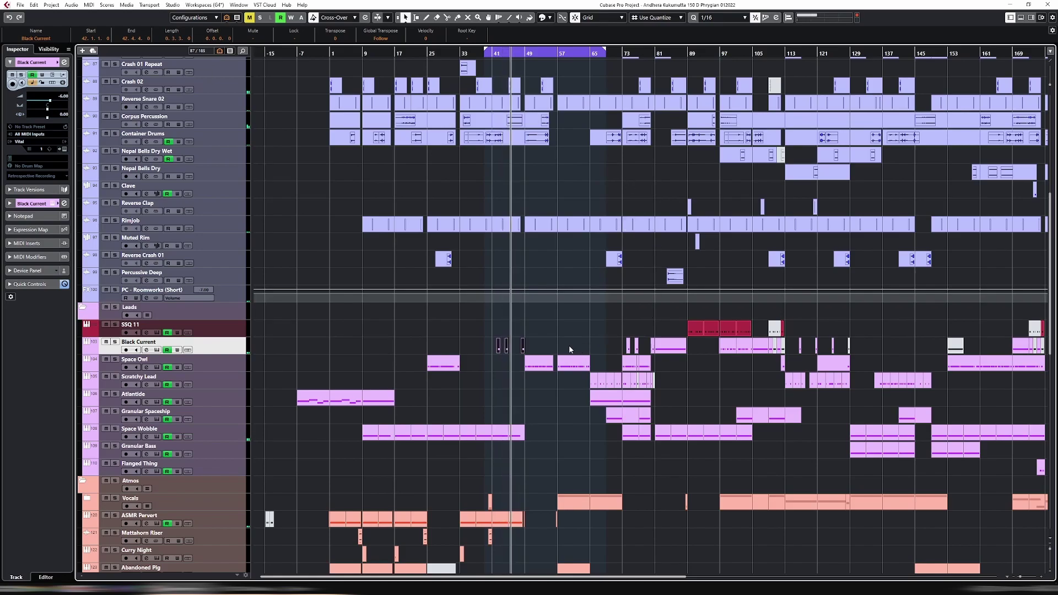
{"action": "key", "text": "g"}
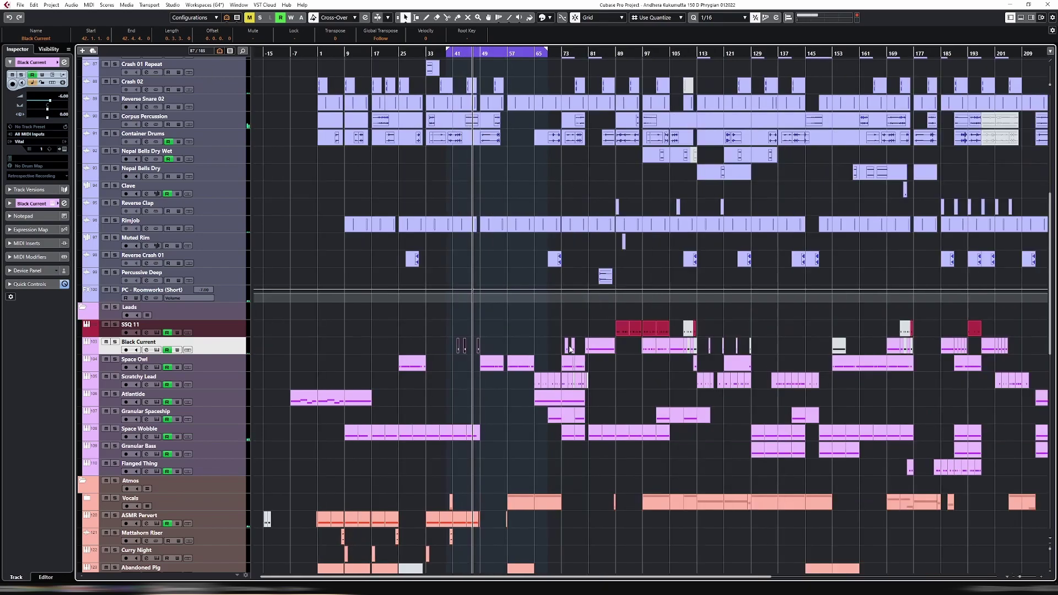
{"action": "scroll", "coordinate": [599, 330], "scroll_direction": "down", "scroll_amount": 4}
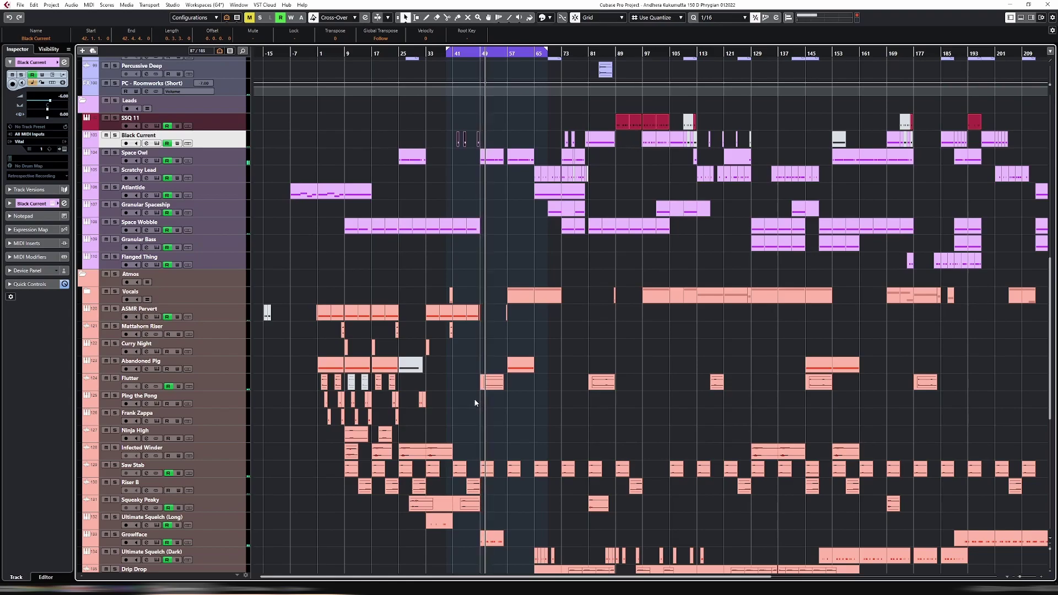
{"action": "left_click_drag", "start_coordinate": [472, 134], "coordinate": [488, 129]}
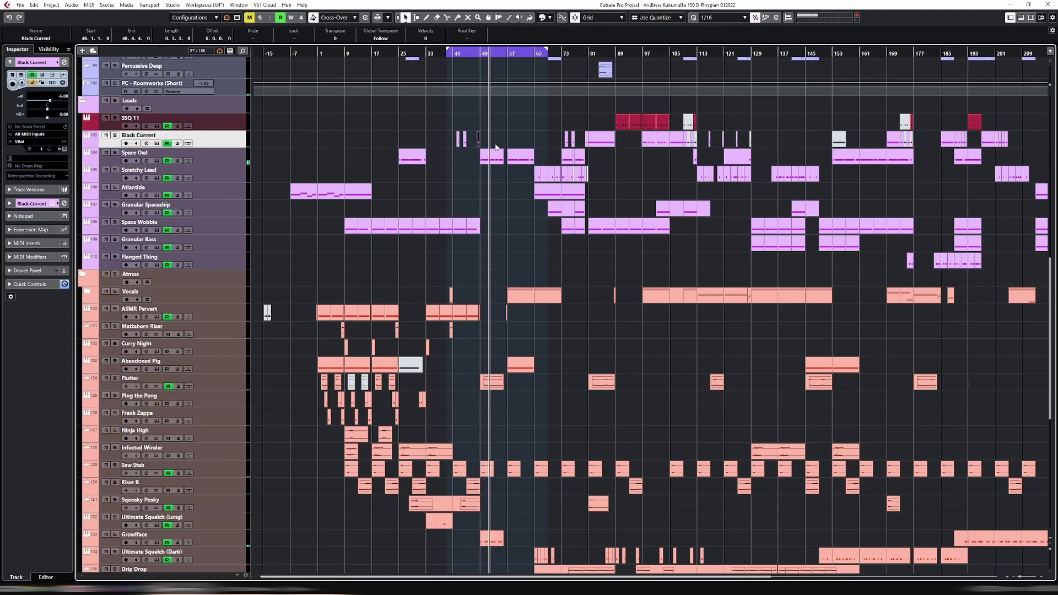
{"action": "key", "text": "p"}
Move the Ping the Pong event to start at bar 47 and loop around it.
{"action": "left_click", "coordinate": [423, 400]}
{"action": "left_click_drag", "start_coordinate": [426, 401], "coordinate": [474, 401]}
{"action": "key", "text": "h"}
{"action": "key", "text": "h"}
{"action": "key", "text": "h"}
{"action": "key", "text": "h"}
{"action": "key", "text": "h"}
{"action": "key", "text": "h"}
{"action": "key", "text": "h"}
{"action": "key", "text": "h"}
{"action": "key", "text": "h"}
{"action": "key", "text": "h"}
{"action": "key", "text": "h"}
{"action": "key", "text": "h"}
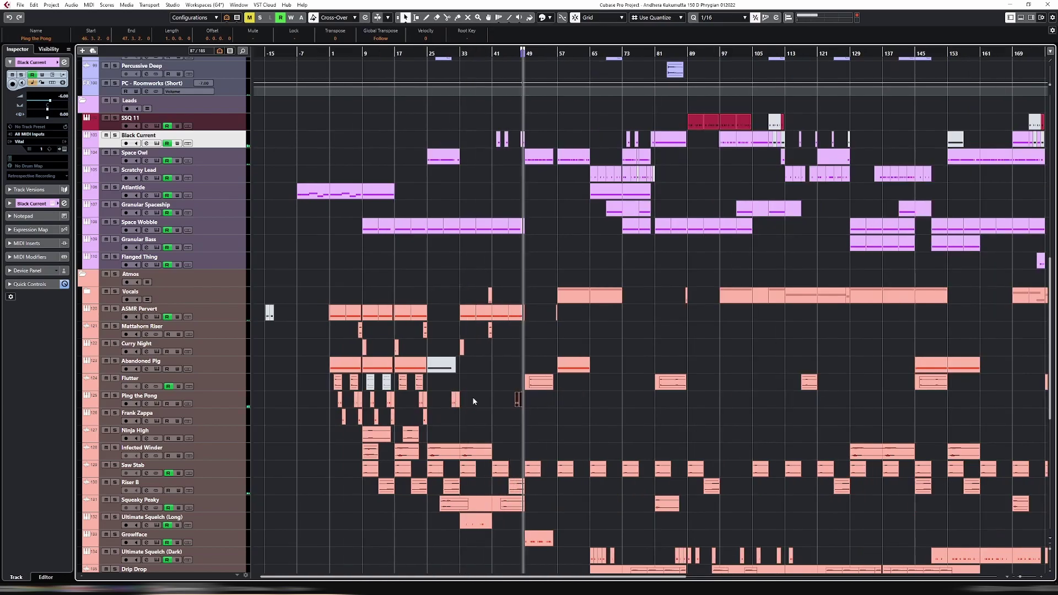
{"action": "left_click_drag", "start_coordinate": [596, 401], "coordinate": [611, 401]}
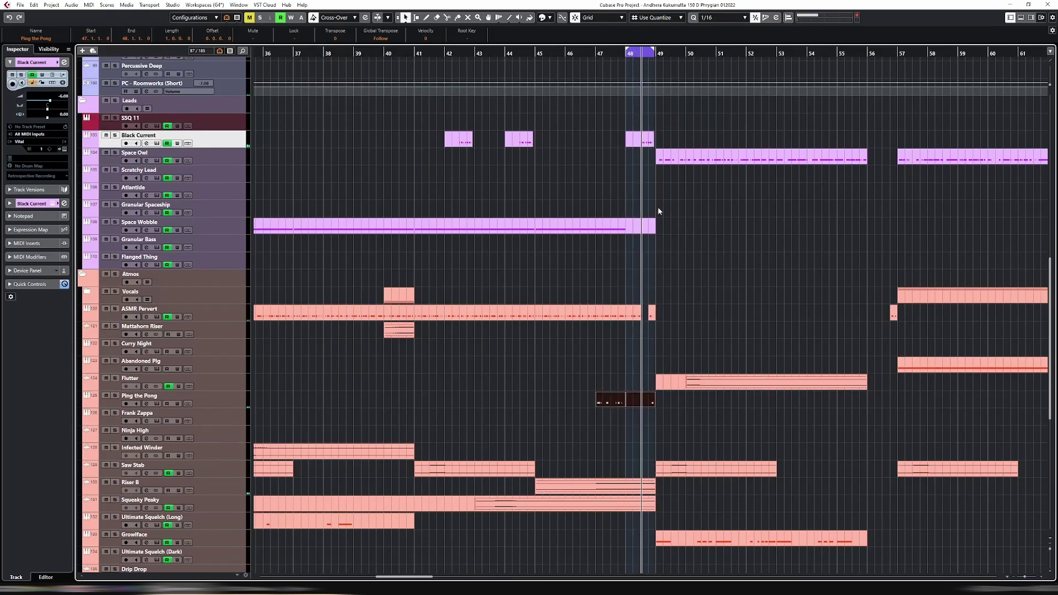
{"action": "left_click_drag", "start_coordinate": [599, 382], "coordinate": [629, 399]}
{"action": "key", "text": "p"}
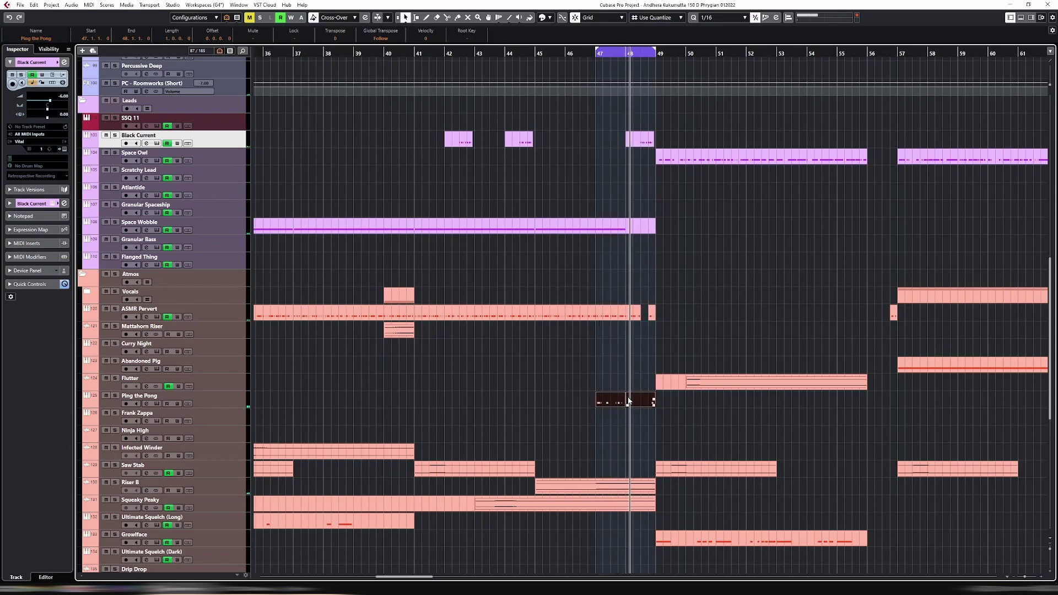
{"action": "left_click_drag", "start_coordinate": [607, 382], "coordinate": [640, 402]}
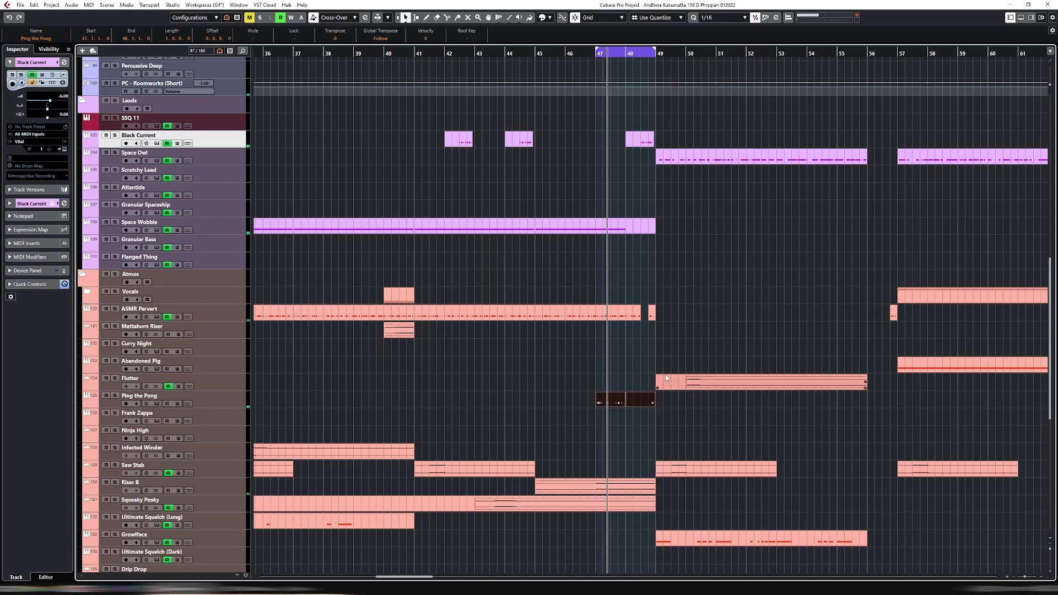
Loop just bar 48 using the Kick (Wet) event there.
{"action": "key", "text": "h"}
{"action": "key", "text": "h"}
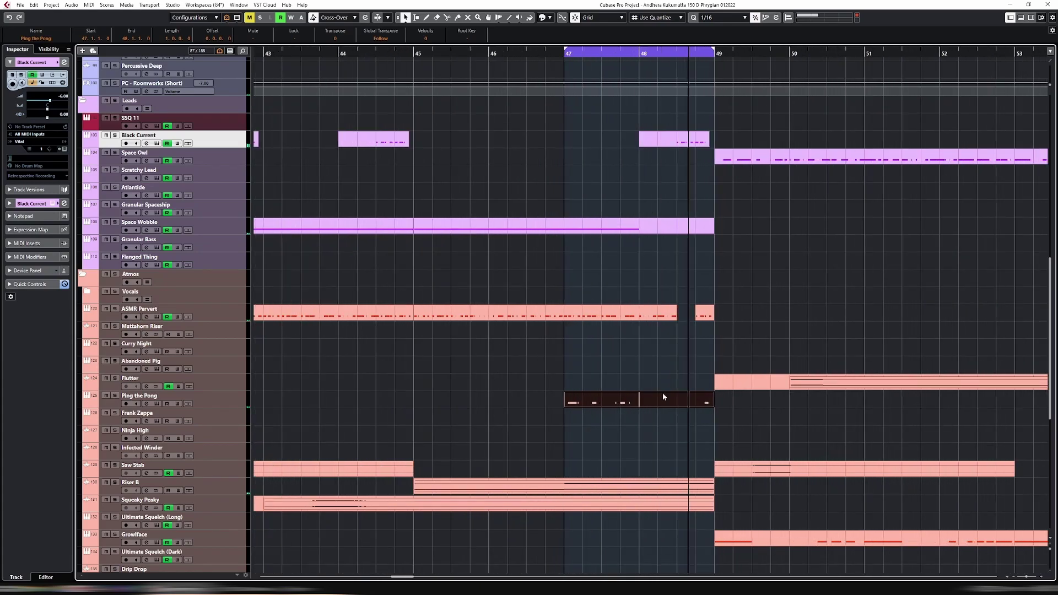
{"action": "left_click", "coordinate": [661, 398]}
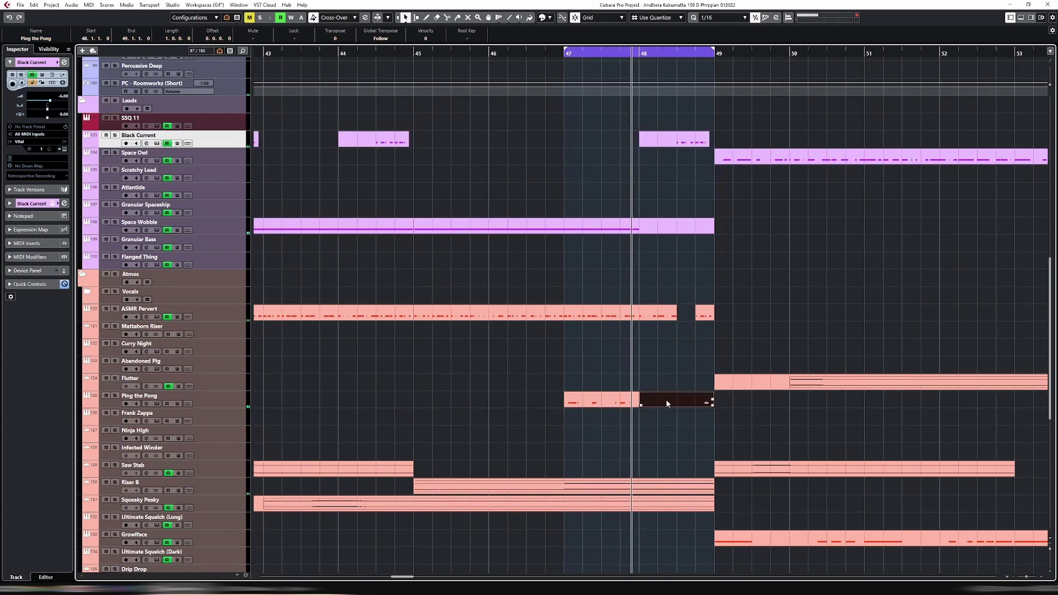
{"action": "scroll", "coordinate": [665, 221], "scroll_direction": "up", "scroll_amount": 10}
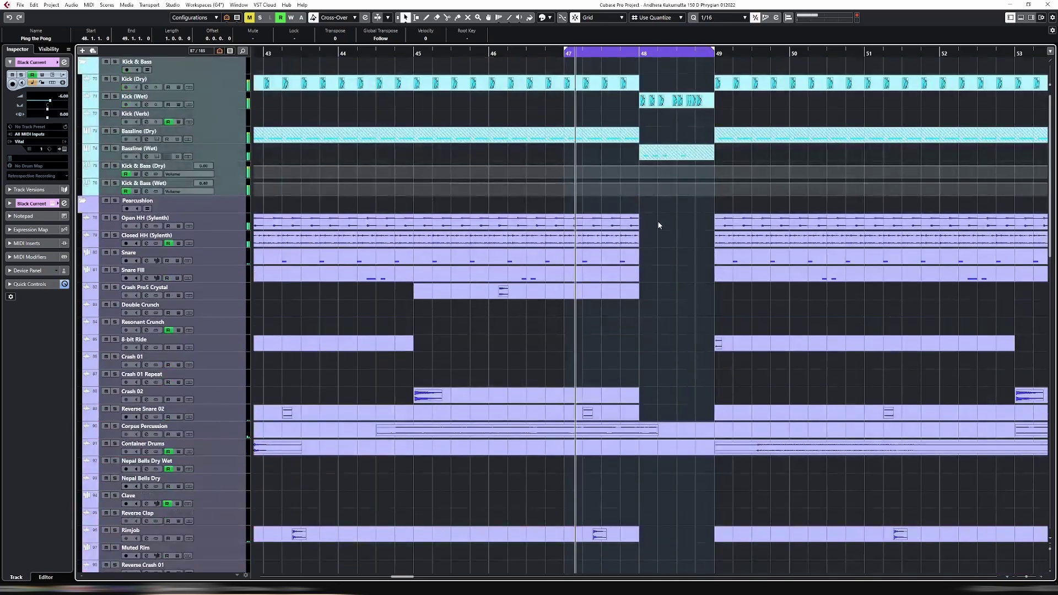
{"action": "left_click", "coordinate": [655, 104]}
{"action": "key", "text": "p"}
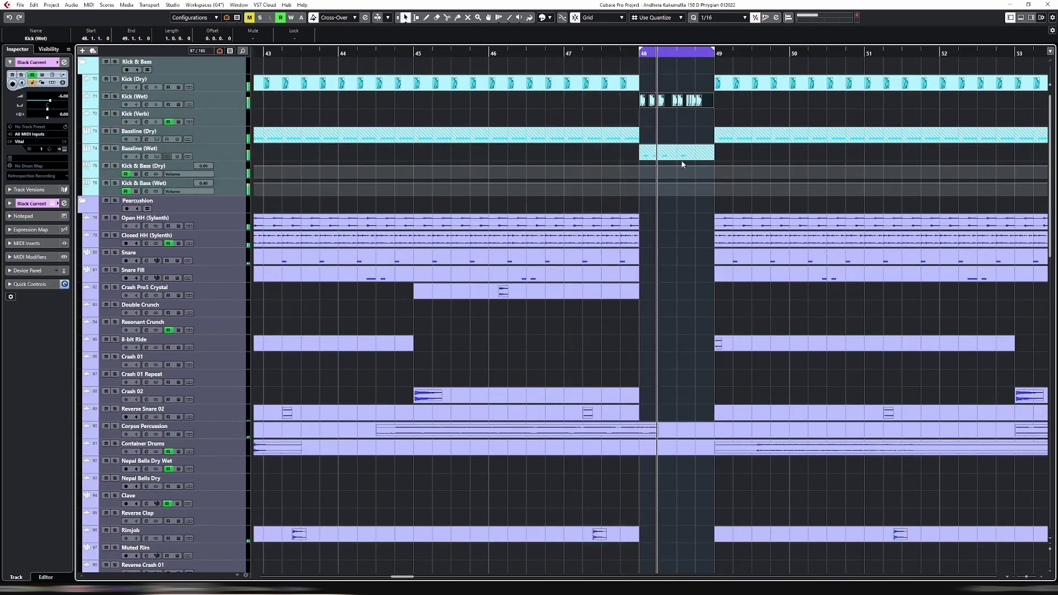
Zoom in on the Black Current part at bar 48 and select the first ASMR Pervert part.
{"action": "scroll", "coordinate": [673, 248], "scroll_direction": "down", "scroll_amount": 10}
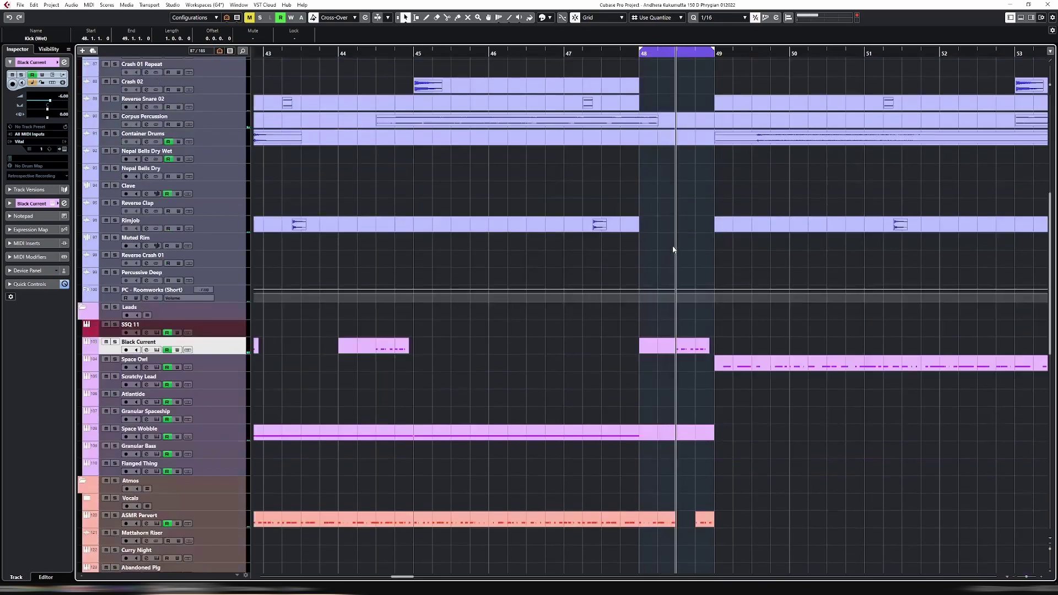
{"action": "scroll", "coordinate": [673, 248], "scroll_direction": "up", "scroll_amount": 5}
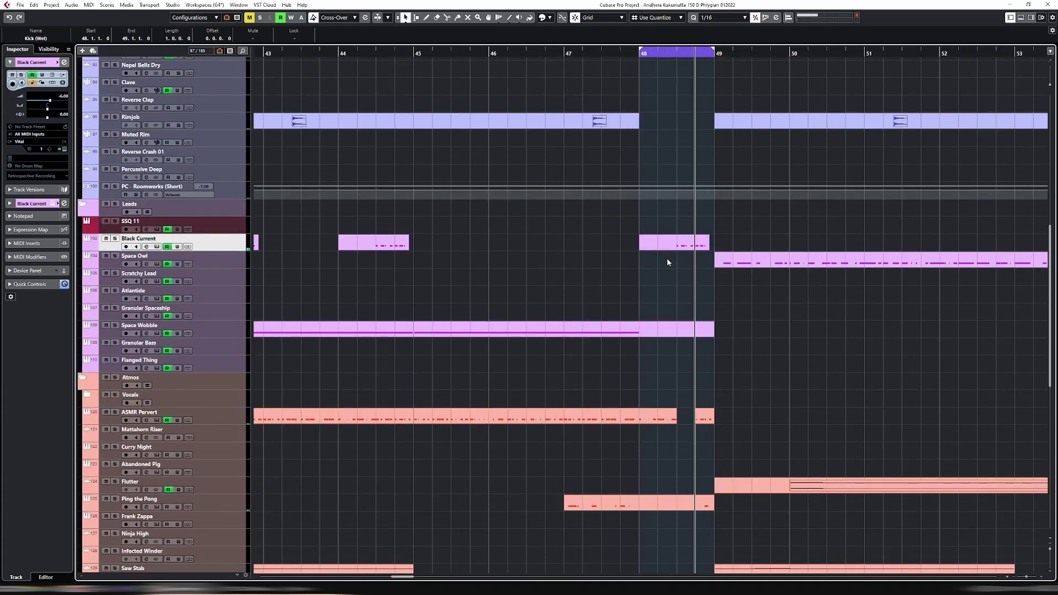
{"action": "left_click", "coordinate": [656, 242]}
{"action": "key", "text": "h"}
{"action": "key", "text": "h"}
{"action": "key", "text": "h"}
{"action": "key", "text": "h"}
{"action": "key", "text": "h"}
{"action": "key", "text": "h"}
{"action": "key", "text": "h"}
{"action": "key", "text": "h"}
{"action": "key", "text": "h"}
{"action": "key", "text": "h"}
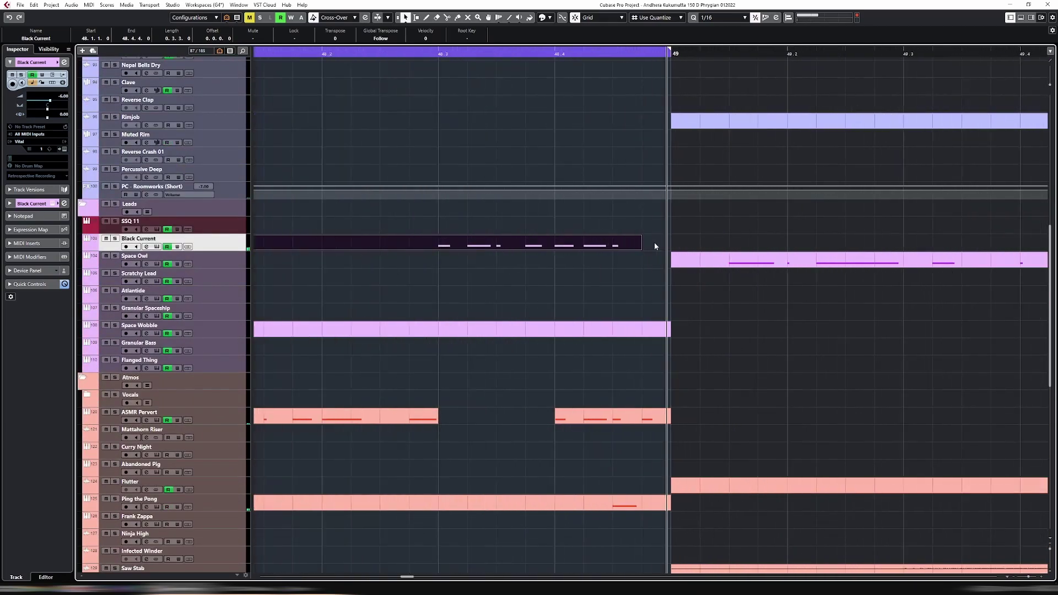
{"action": "key", "text": "g"}
{"action": "key", "text": "g"}
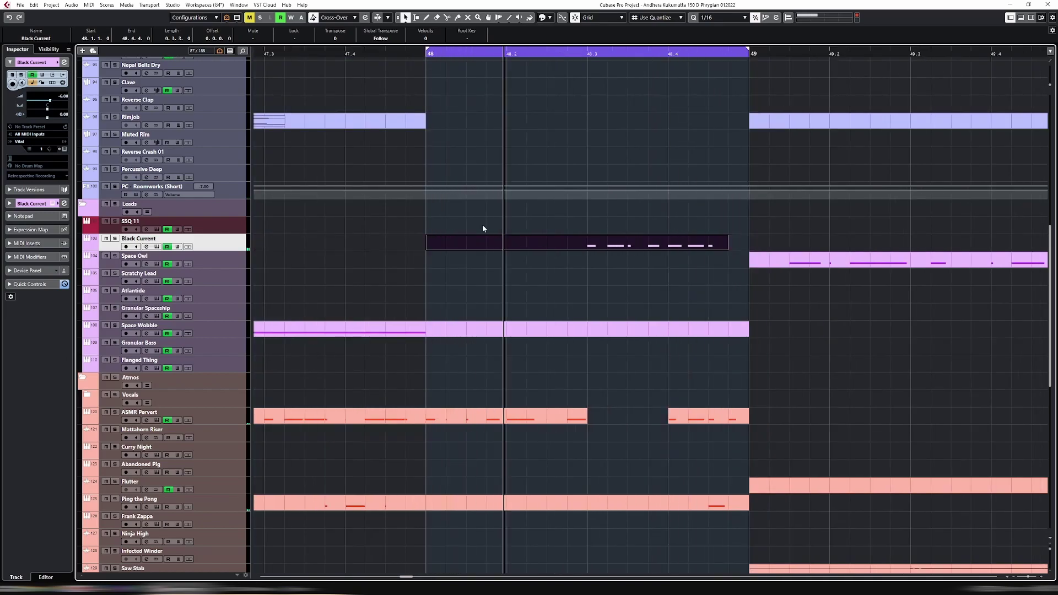
{"action": "scroll", "coordinate": [506, 265], "scroll_direction": "down", "scroll_amount": 3}
{"action": "scroll", "coordinate": [505, 262], "scroll_direction": "down", "scroll_amount": 3}
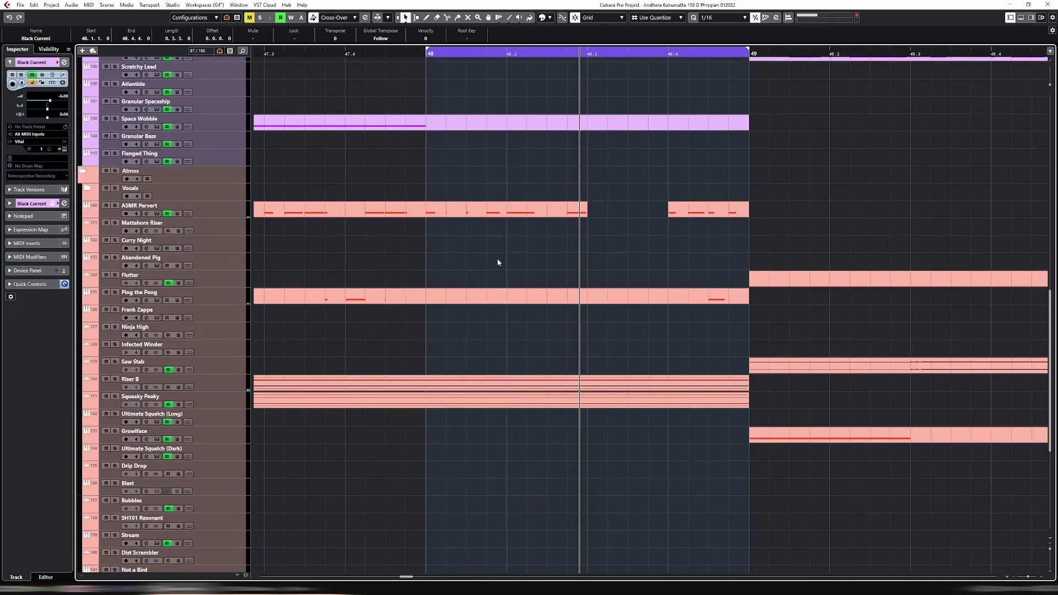
{"action": "left_click", "coordinate": [481, 215]}
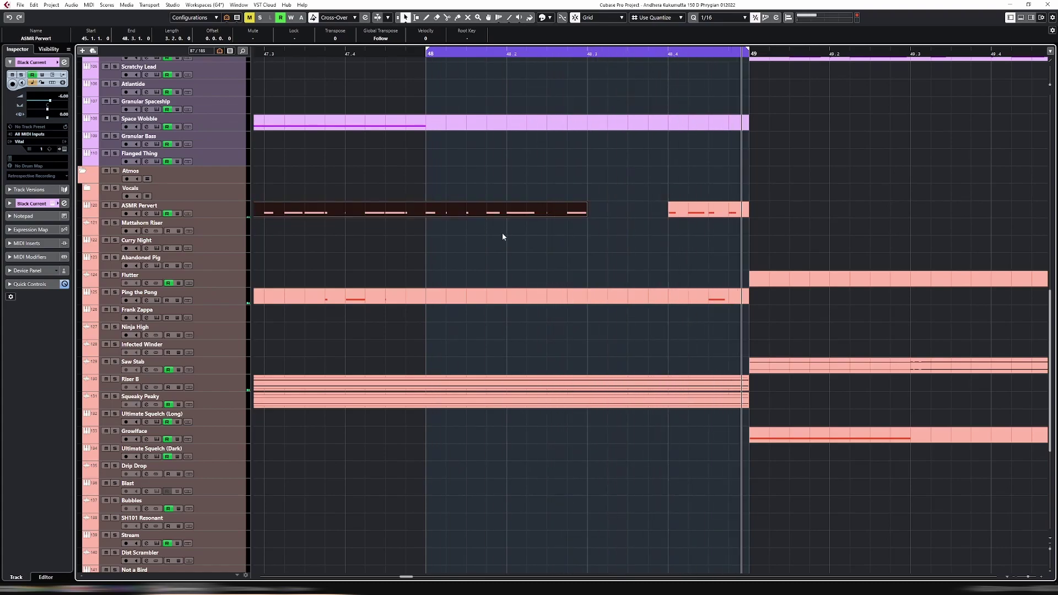
{"action": "scroll", "coordinate": [507, 230], "scroll_direction": "down", "scroll_amount": 8}
{"action": "scroll", "coordinate": [508, 230], "scroll_direction": "up", "scroll_amount": 15}
{"action": "scroll", "coordinate": [508, 230], "scroll_direction": "up", "scroll_amount": 5}
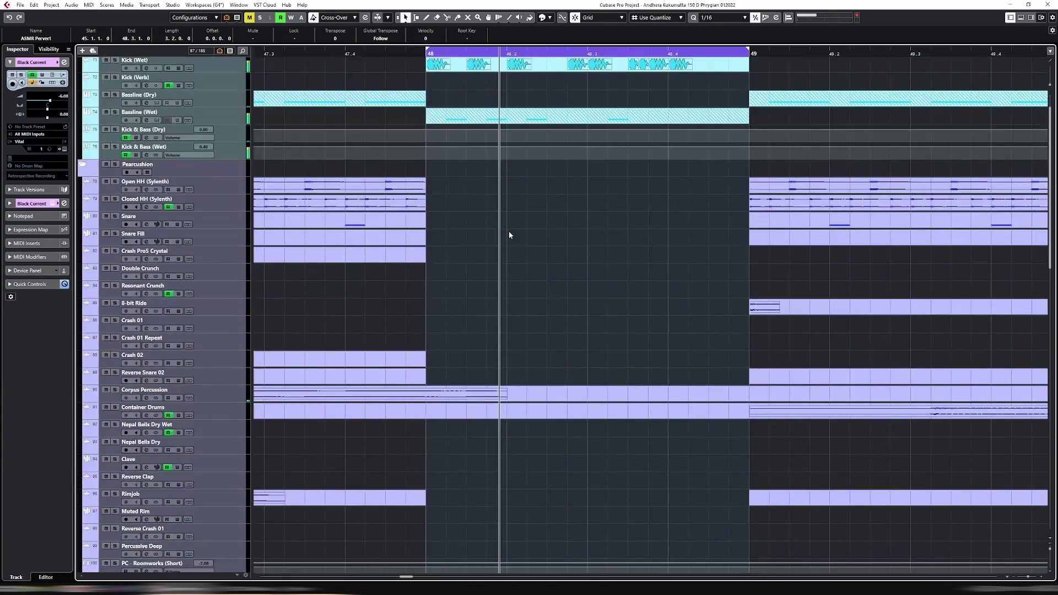
{"action": "scroll", "coordinate": [517, 230], "scroll_direction": "down", "scroll_amount": 7}
{"action": "scroll", "coordinate": [518, 232], "scroll_direction": "down", "scroll_amount": 3}
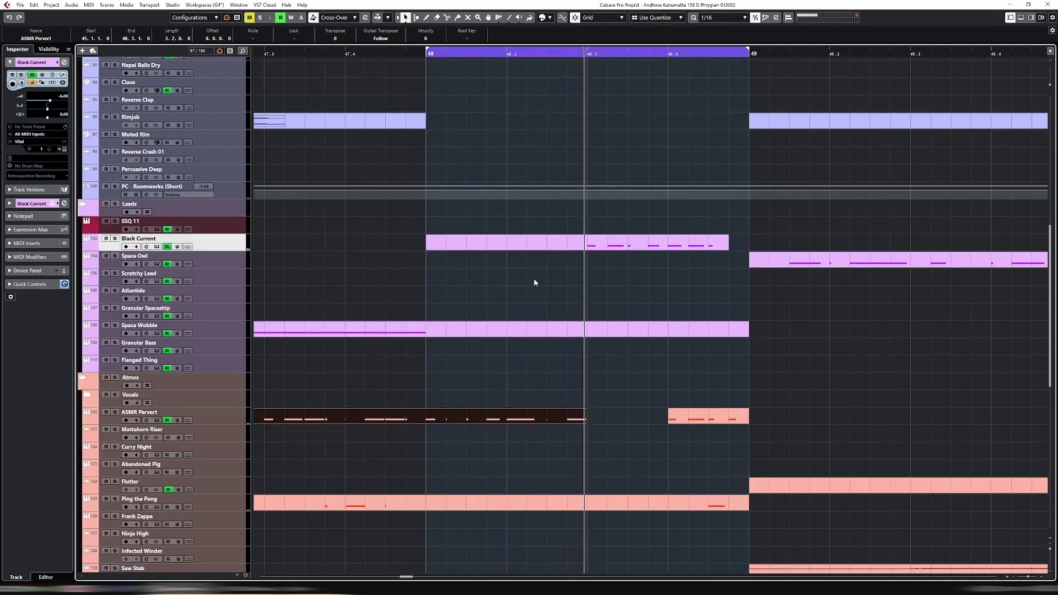
Inspect the Black Current part's notes in the note editor.
{"action": "double_click", "coordinate": [494, 238]}
{"action": "scroll", "coordinate": [508, 354], "scroll_direction": "down", "scroll_amount": 15}
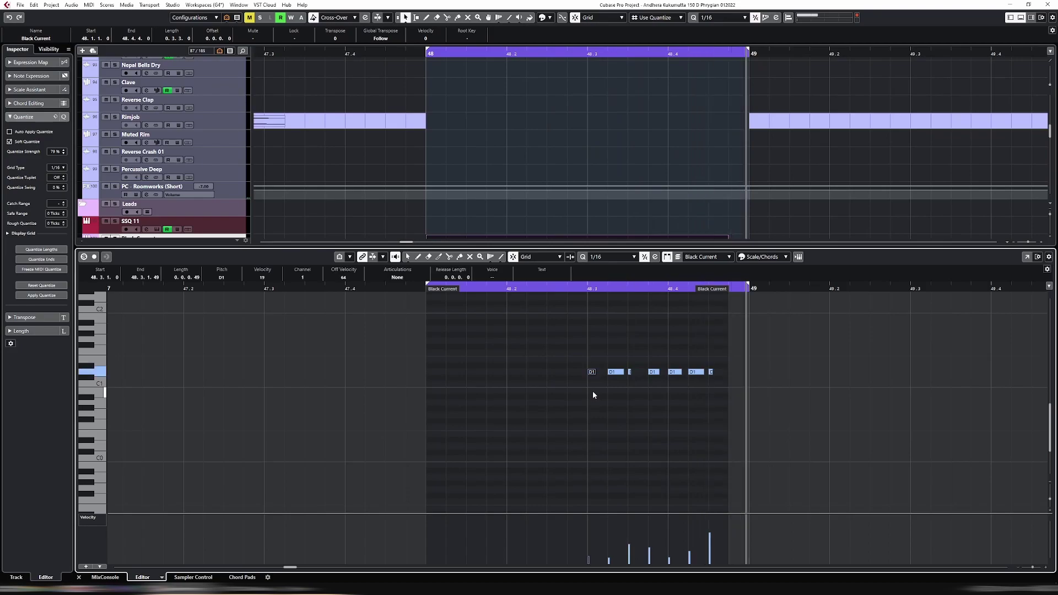
{"action": "key", "text": "ctrl+e"}
{"action": "scroll", "coordinate": [530, 316], "scroll_direction": "down", "scroll_amount": 6}
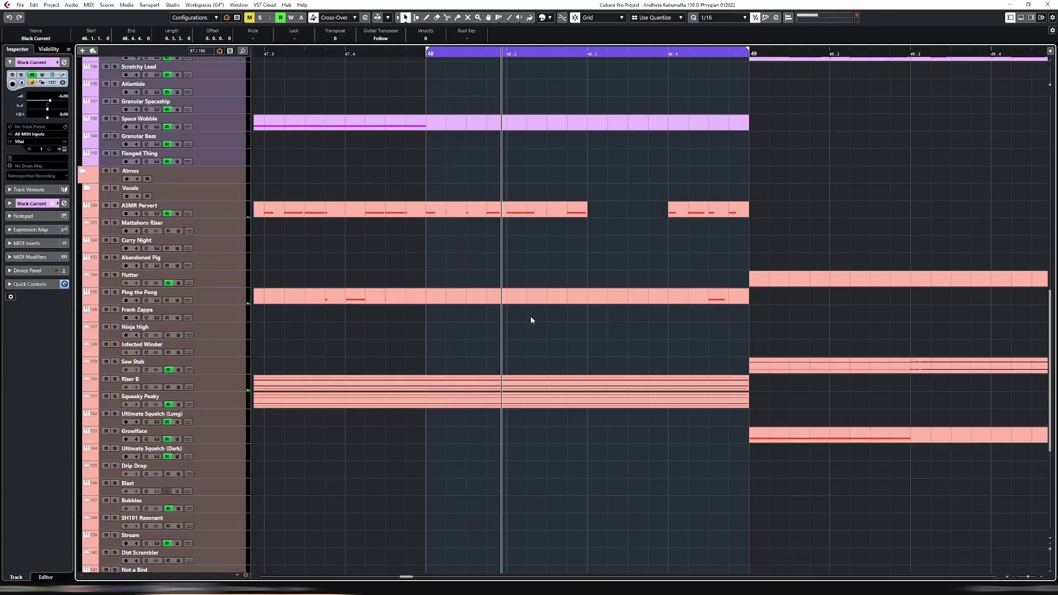
Snap the ASMR Pervert D1 note to start exactly on bar 48 using a 1/32 grid.
{"action": "double_click", "coordinate": [518, 213]}
{"action": "scroll", "coordinate": [475, 315], "scroll_direction": "down", "scroll_amount": 17}
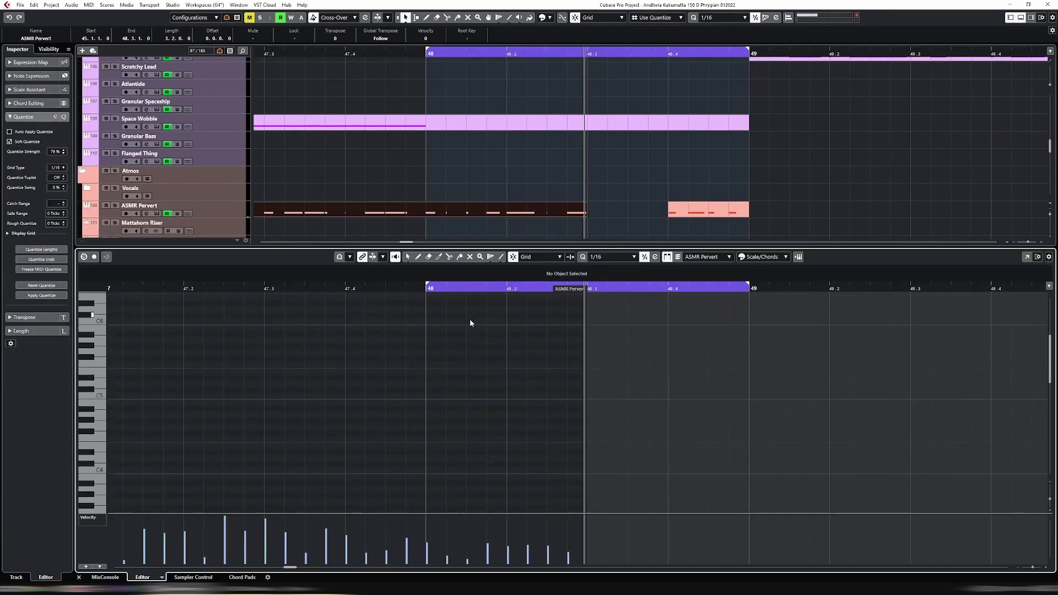
{"action": "left_click_drag", "start_coordinate": [432, 315], "coordinate": [577, 348]}
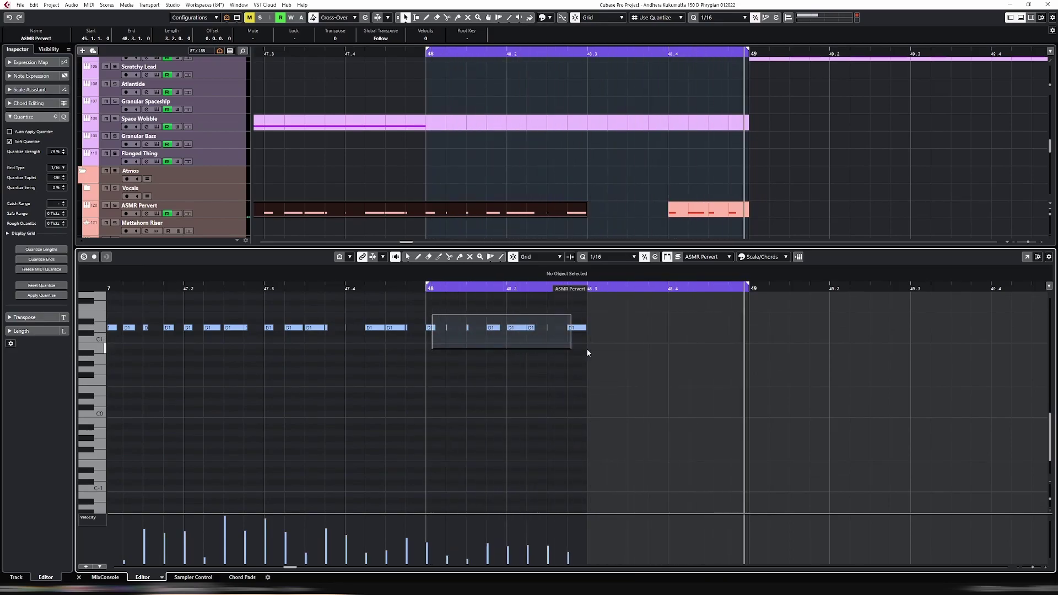
{"action": "key", "text": "Delete"}
{"action": "key", "text": "ctrl+z"}
{"action": "key", "text": "ctrl+Right"}
{"action": "key", "text": "ctrl+z"}
{"action": "key", "text": "alt+6"}
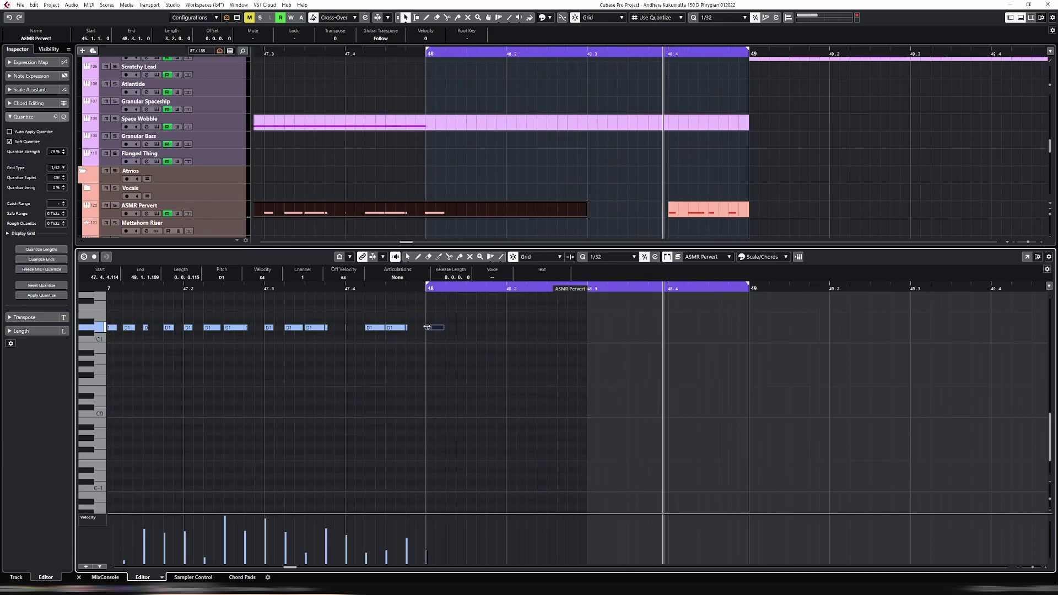
{"action": "left_click_drag", "start_coordinate": [429, 328], "coordinate": [473, 330]}
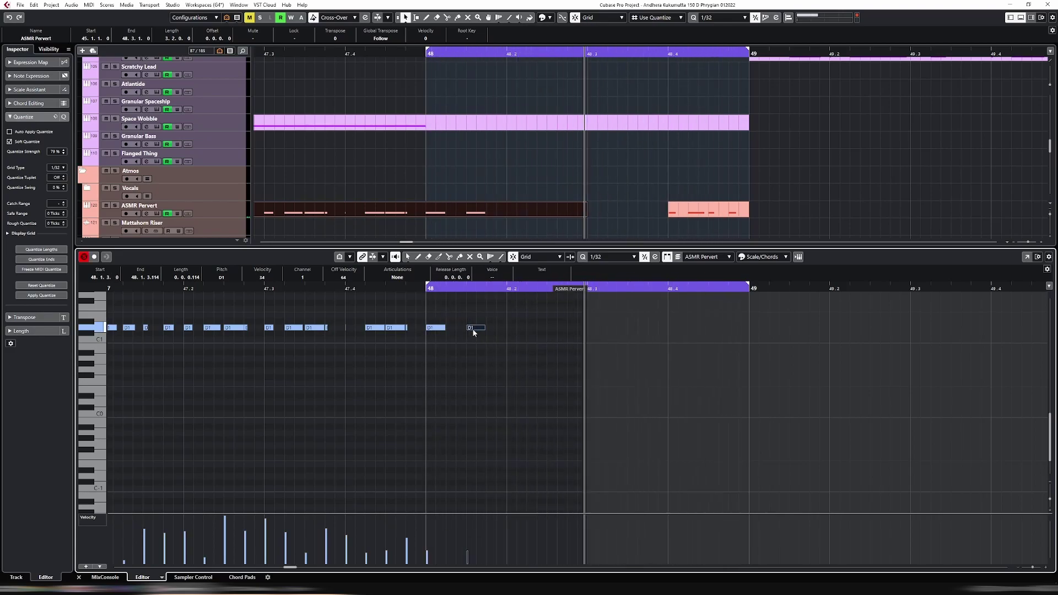
{"action": "key", "text": "ctrl+e"}
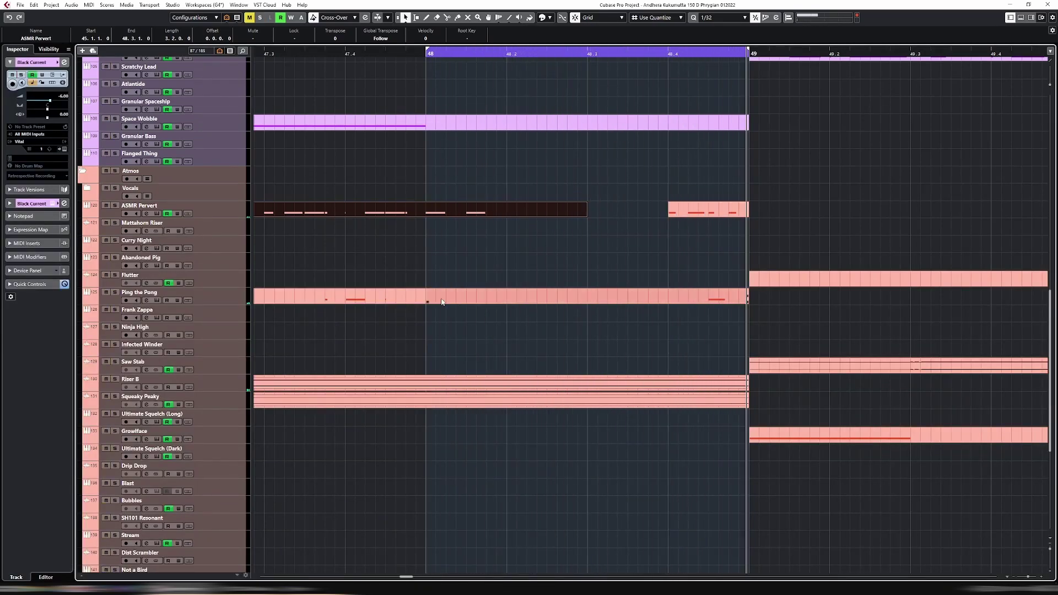
Solo the ASMR Pervert track and clear the event selection.
{"action": "left_click", "coordinate": [230, 209]}
{"action": "scroll", "coordinate": [314, 220], "scroll_direction": "down", "scroll_amount": 8}
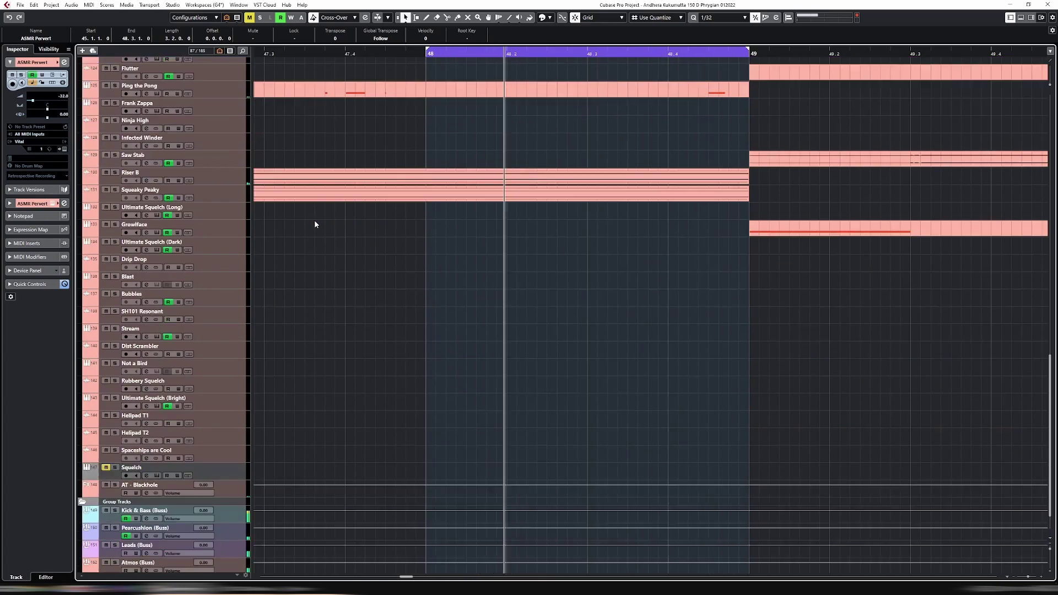
{"action": "scroll", "coordinate": [322, 226], "scroll_direction": "up", "scroll_amount": 15}
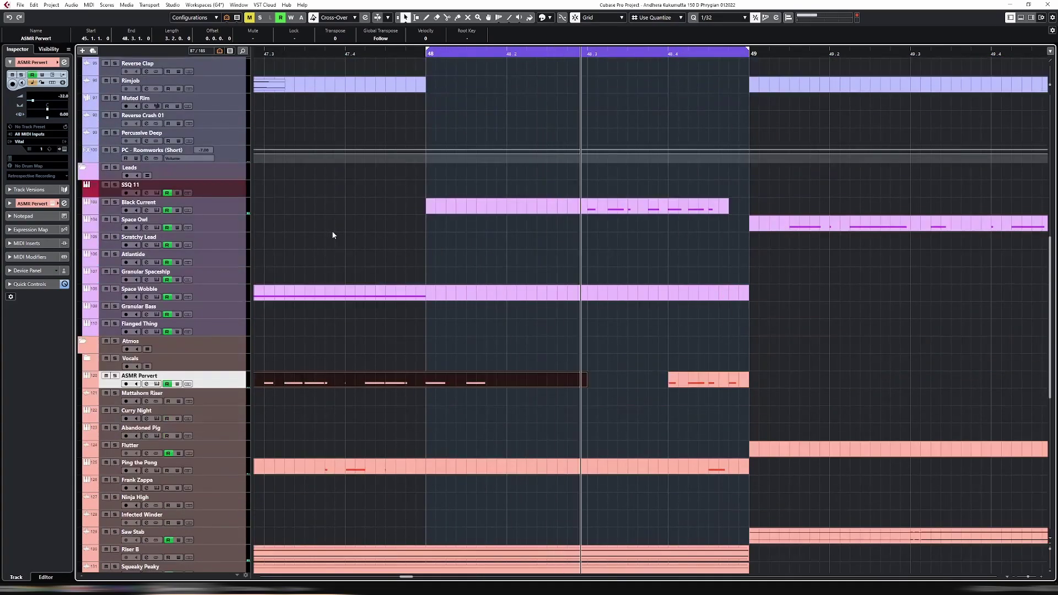
{"action": "key", "text": "s"}
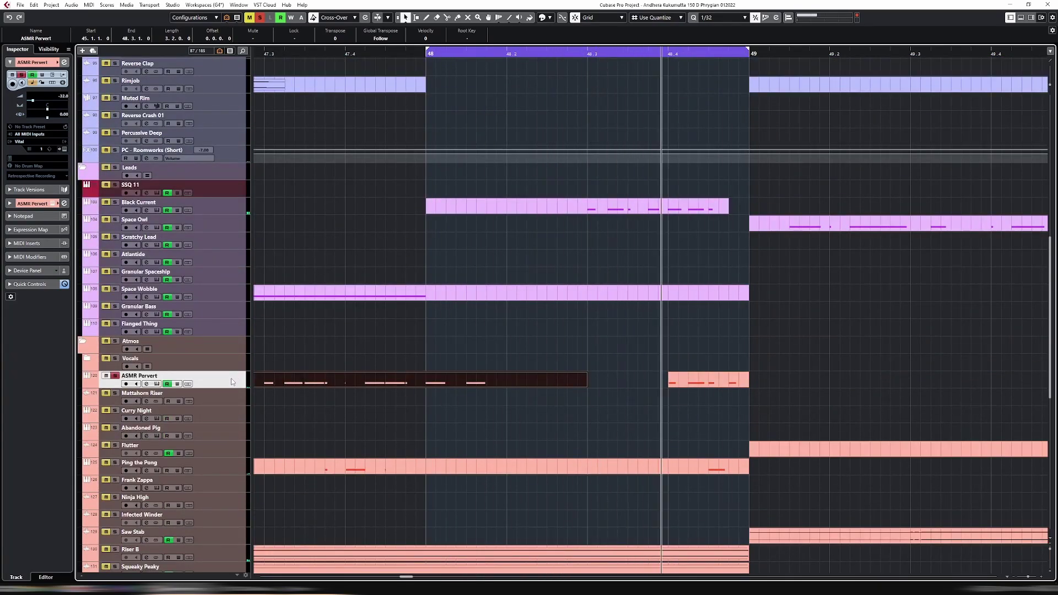
{"action": "left_click", "coordinate": [231, 379]}
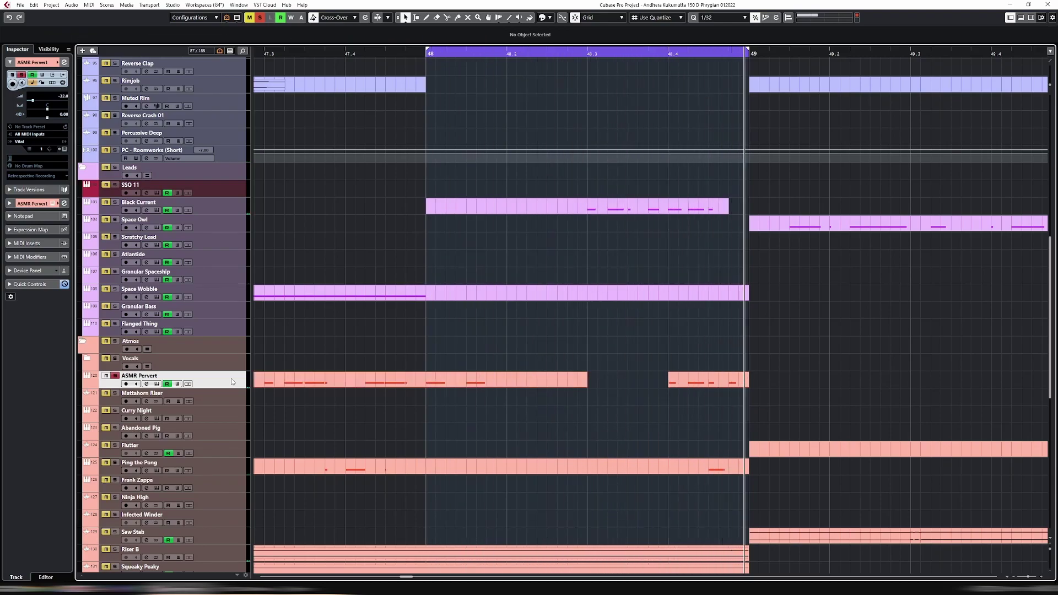
Duplicate the last ASMR Pervert D1 note and snap the copy onto the 48.2 grid line.
{"action": "key", "text": "ctrl+alt+e"}
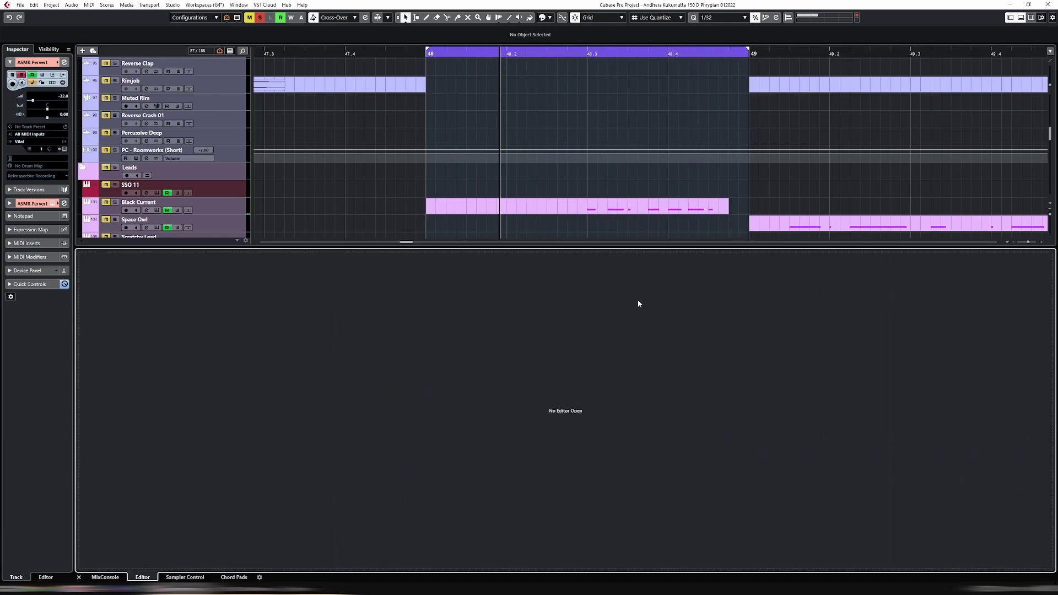
{"action": "key", "text": "ctrl+alt+e"}
{"action": "double_click", "coordinate": [553, 378]}
{"action": "scroll", "coordinate": [496, 363], "scroll_direction": "down", "scroll_amount": 3}
{"action": "scroll", "coordinate": [480, 348], "scroll_direction": "up", "scroll_amount": 3}
{"action": "left_click", "coordinate": [477, 407]}
{"action": "key", "text": "ctrl+d"}
{"action": "key", "text": "ctrl+Right"}
{"action": "key", "text": "ctrl+Right"}
{"action": "key", "text": "alt+7"}
{"action": "key", "text": "ctrl+Right"}
{"action": "key", "text": "alt+8"}
{"action": "key", "text": "ctrl+Left"}
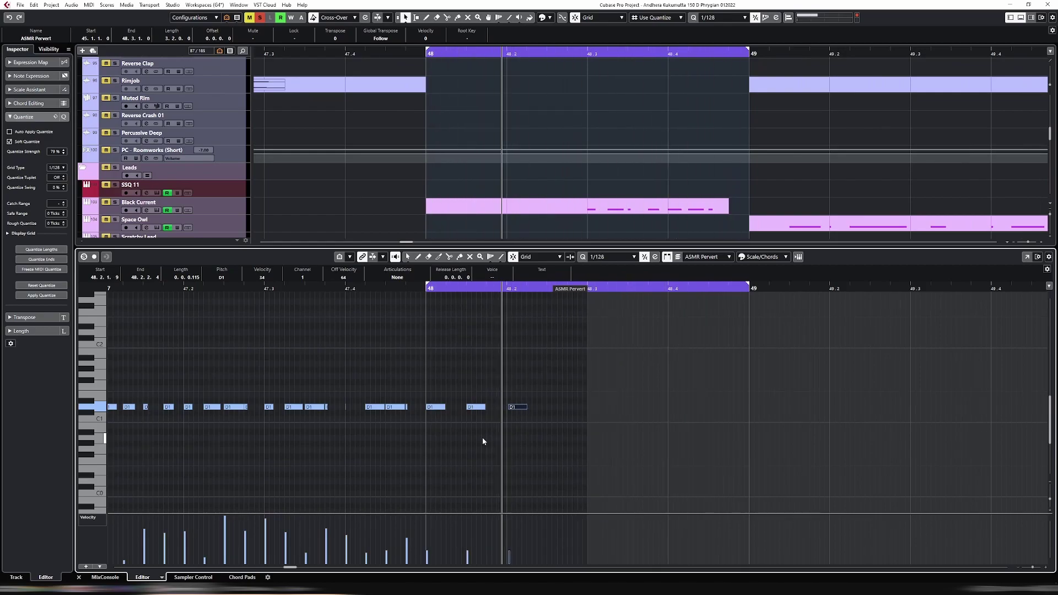
{"action": "key", "text": "alt+5"}
{"action": "left_click_drag", "start_coordinate": [515, 407], "coordinate": [514, 408]}
Give the three D1 notes from 48 to 48.2 varied velocities.
{"action": "left_click_drag", "start_coordinate": [431, 389], "coordinate": [537, 445]}
{"action": "key", "text": "alt+v"}
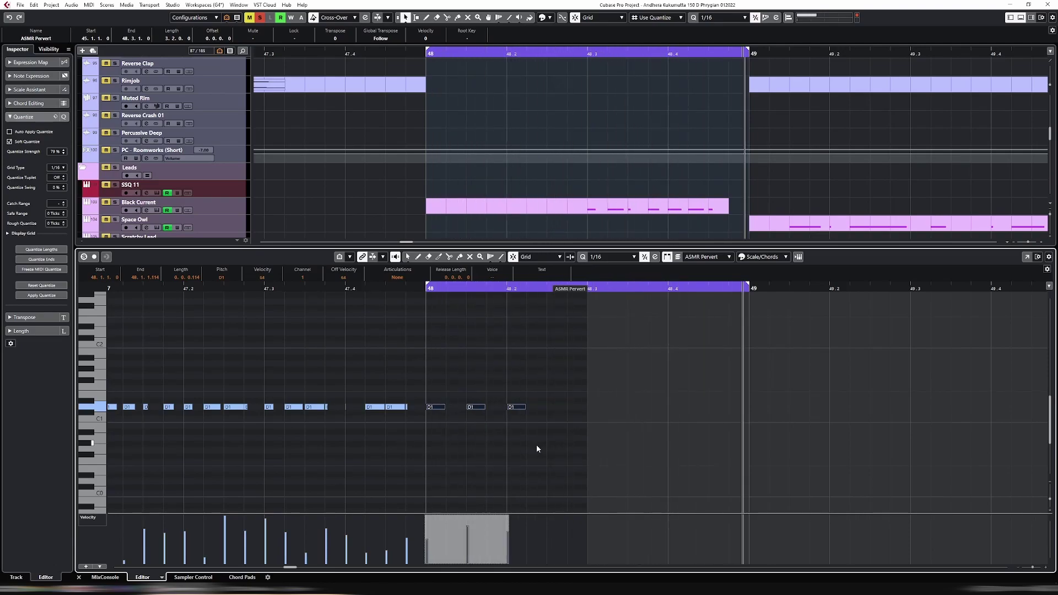
{"action": "key", "text": "ctrl+alt+e"}
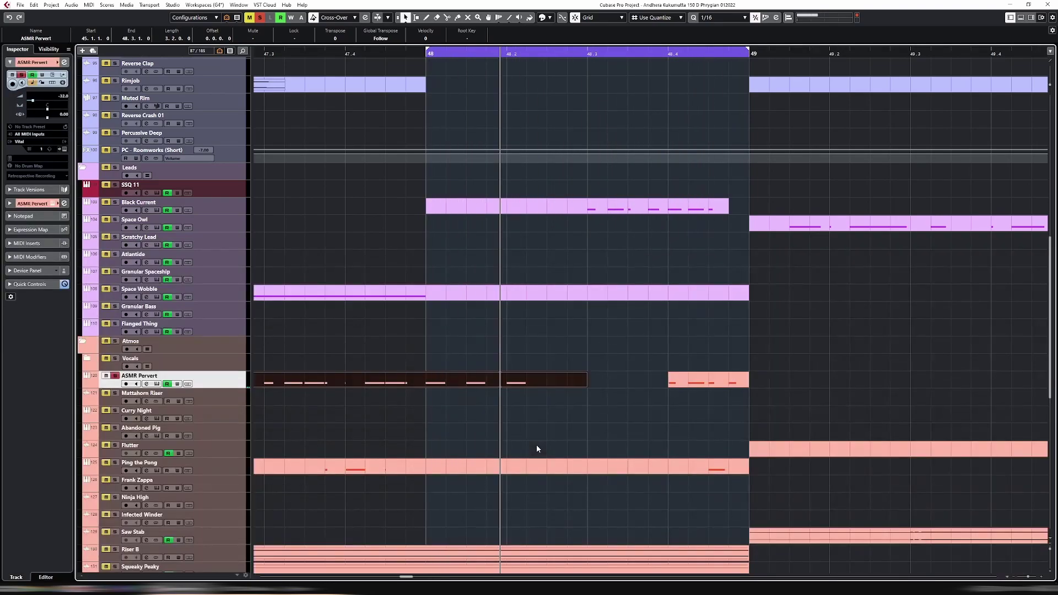
{"action": "scroll", "coordinate": [629, 361], "scroll_direction": "up", "scroll_amount": 8}
{"action": "scroll", "coordinate": [585, 352], "scroll_direction": "down", "scroll_amount": 11}
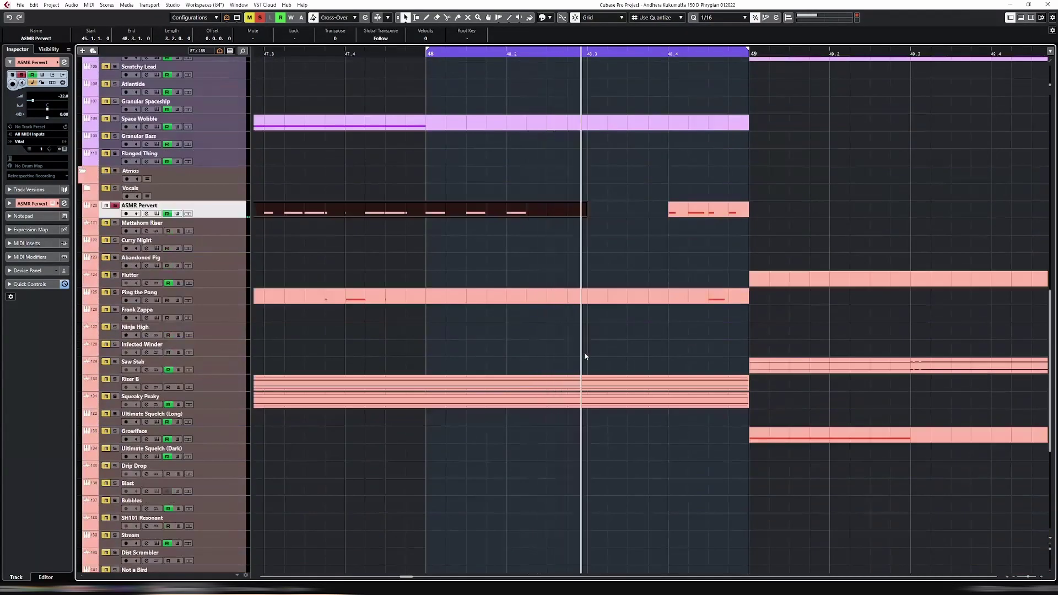
{"action": "scroll", "coordinate": [585, 353], "scroll_direction": "up", "scroll_amount": 10}
{"action": "scroll", "coordinate": [586, 352], "scroll_direction": "down", "scroll_amount": 15}
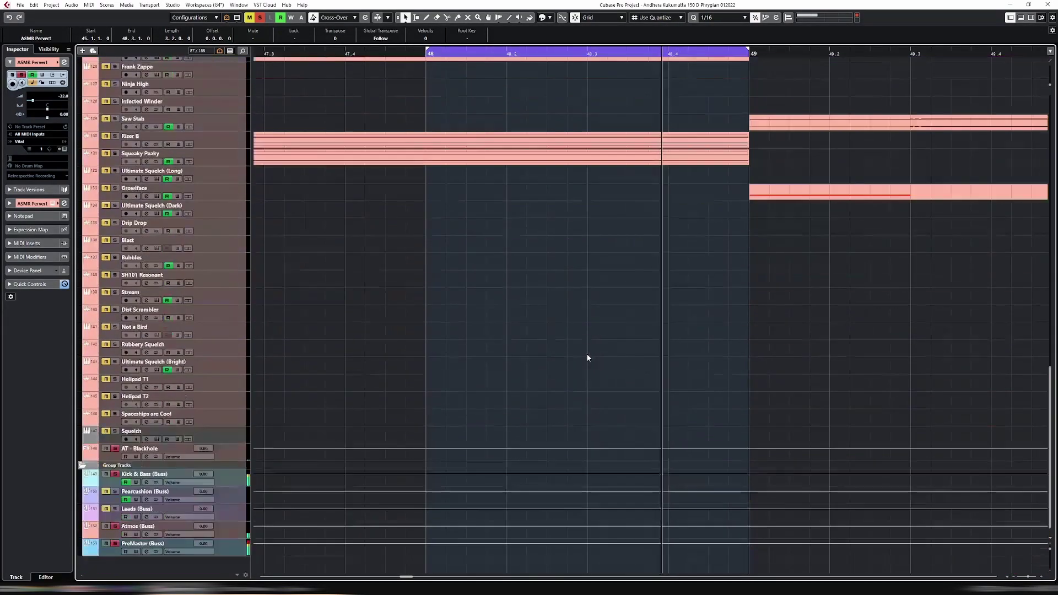
{"action": "scroll", "coordinate": [587, 357], "scroll_direction": "up", "scroll_amount": 10}
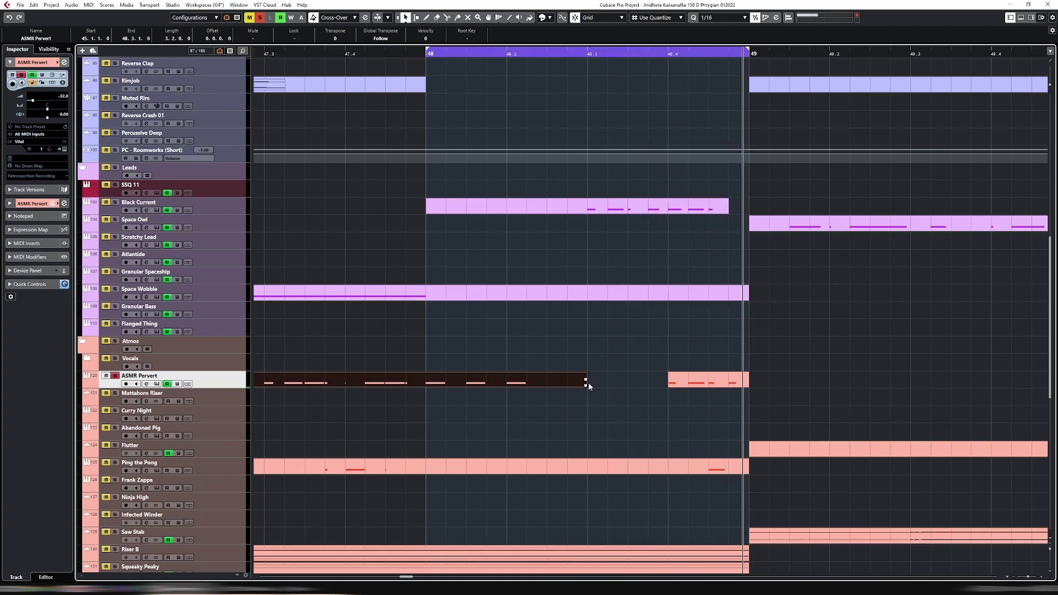
Add a D1 copy at 48.2.4 and lengthen it to end at 48.3.
{"action": "double_click", "coordinate": [586, 385]}
{"action": "left_click_drag", "start_coordinate": [516, 472], "coordinate": [517, 473]}
{"action": "key", "text": "ctrl+d"}
{"action": "key", "text": "ctrl+Right"}
{"action": "key", "text": "ctrl+Right"}
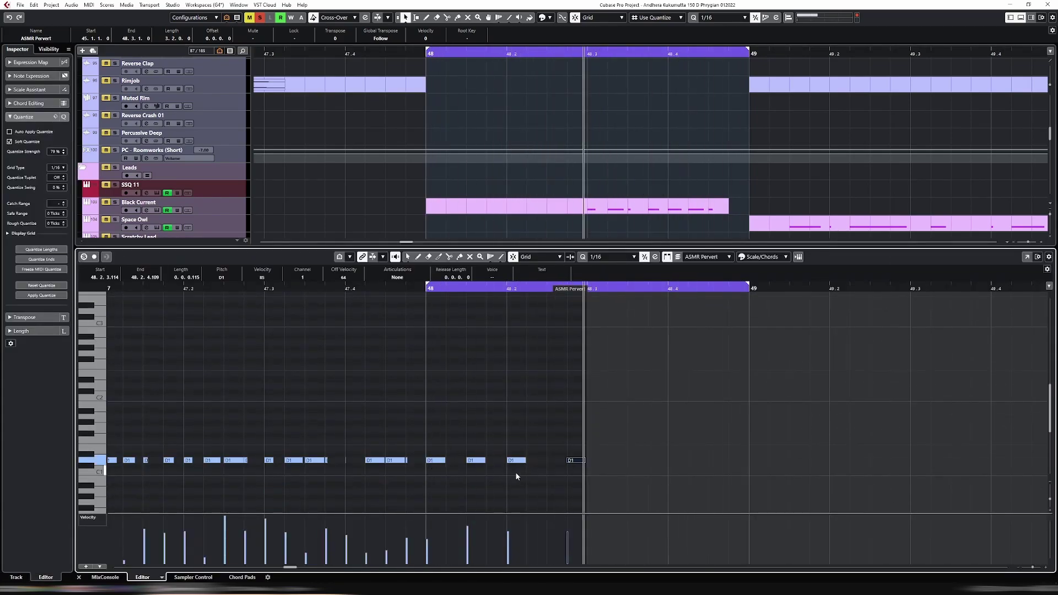
{"action": "left_click", "coordinate": [525, 461]}
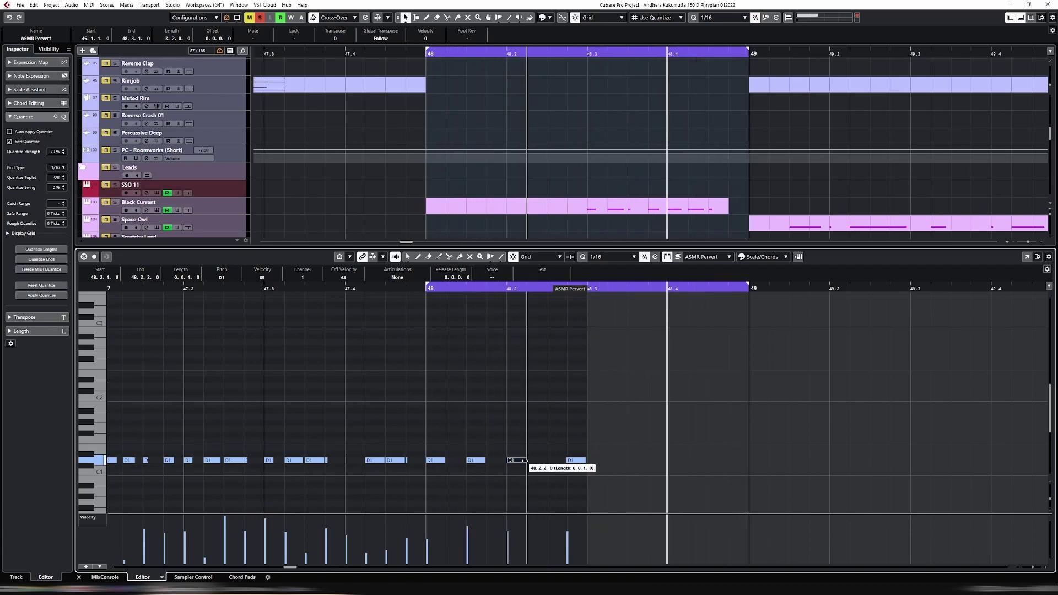
{"action": "left_click", "coordinate": [479, 461]}
{"action": "left_click", "coordinate": [443, 461]}
{"action": "left_click", "coordinate": [578, 460]}
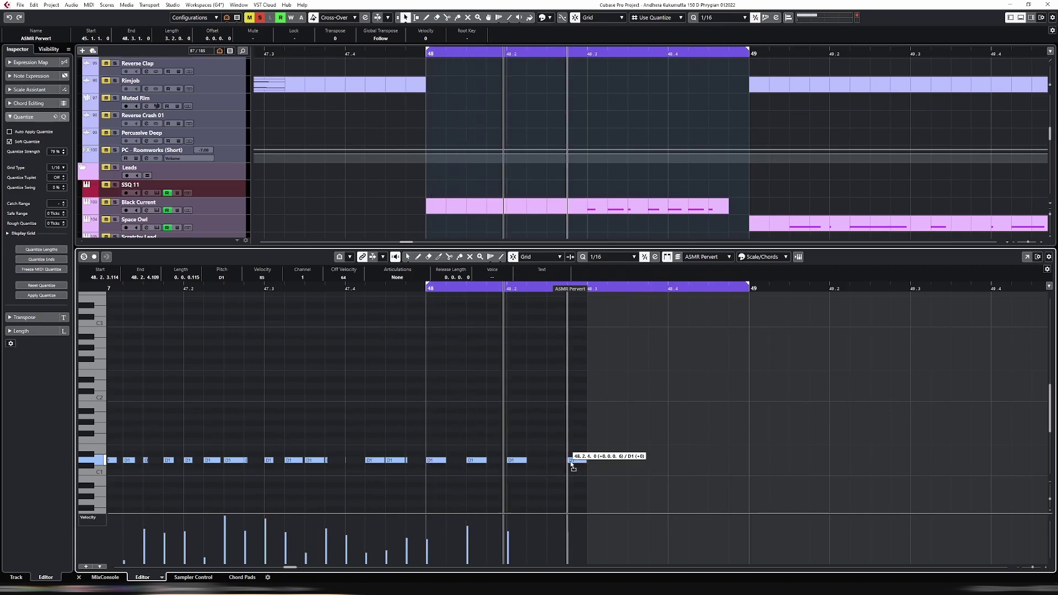
{"action": "left_click_drag", "start_coordinate": [583, 461], "coordinate": [586, 461]}
Set the last D1 note's velocity to 104.
{"action": "left_click_drag", "start_coordinate": [506, 436], "coordinate": [656, 498]}
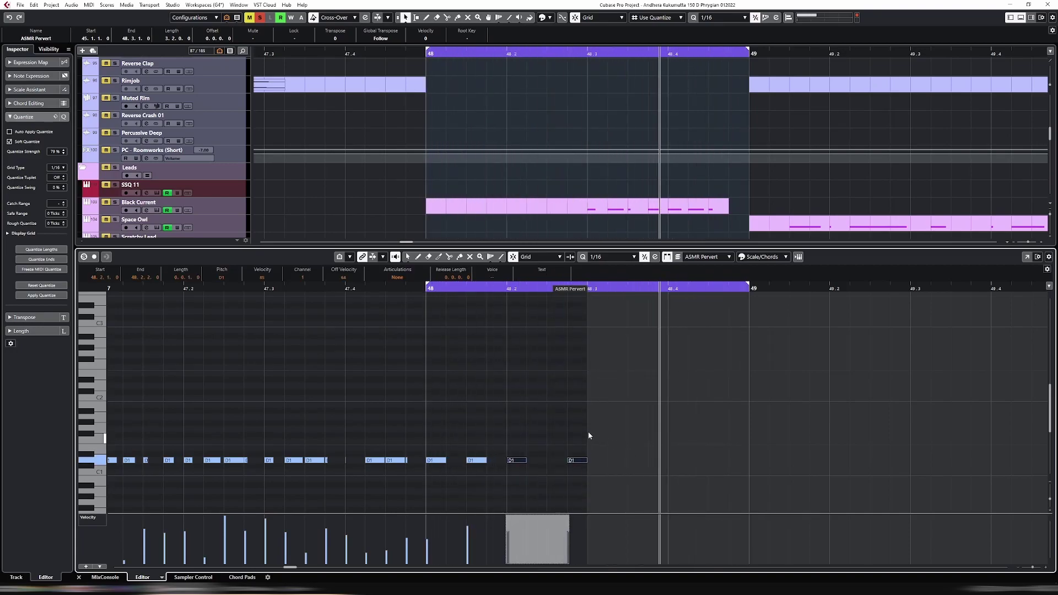
{"action": "left_click_drag", "start_coordinate": [580, 461], "coordinate": [592, 479]}
{"action": "key", "text": "ctrl+shift+Down"}
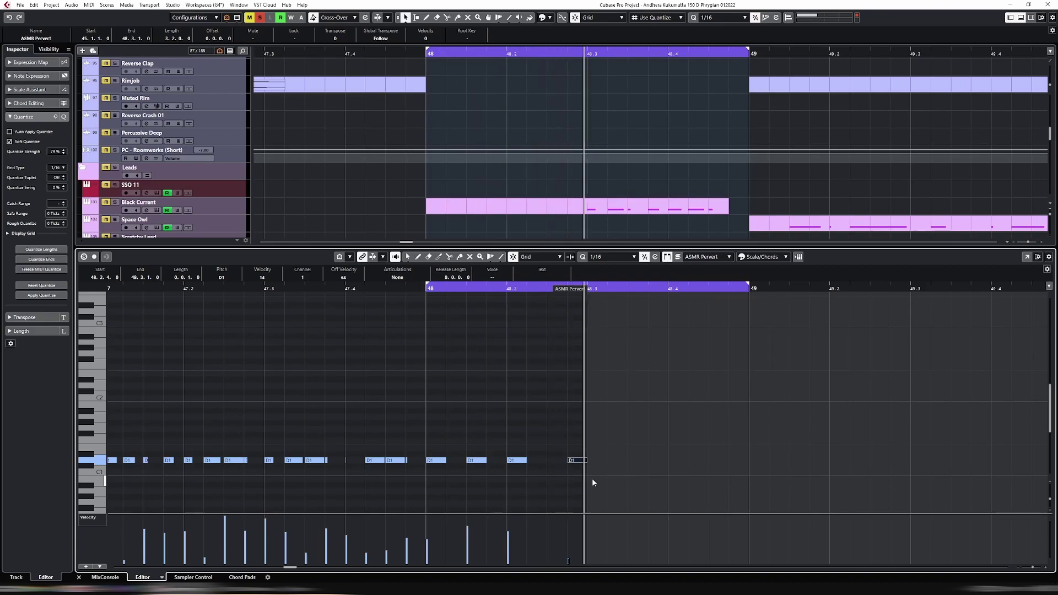
{"action": "left_click", "coordinate": [574, 524]}
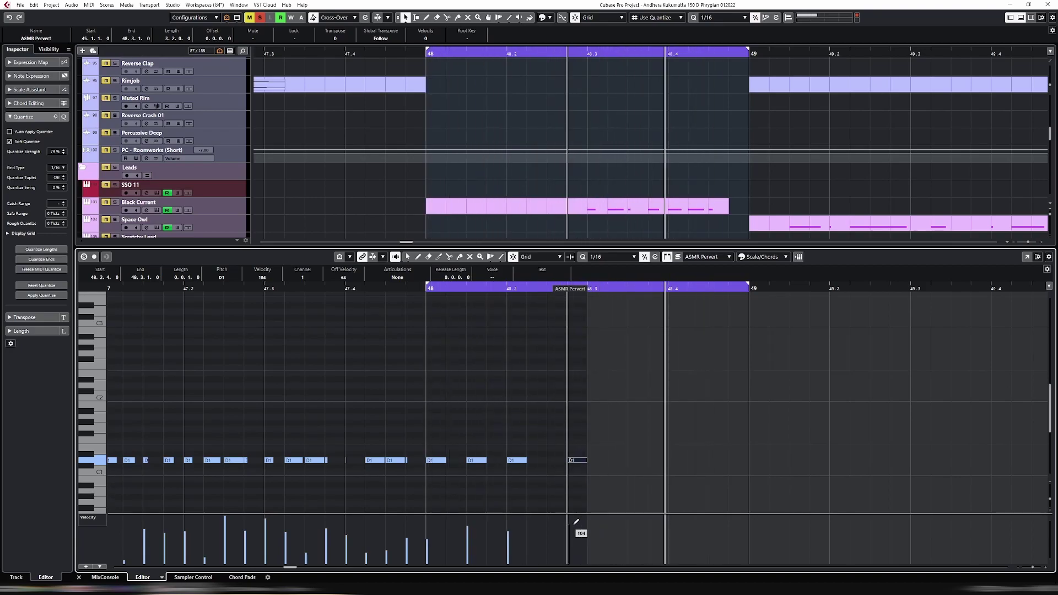
{"action": "key", "text": "Return"}
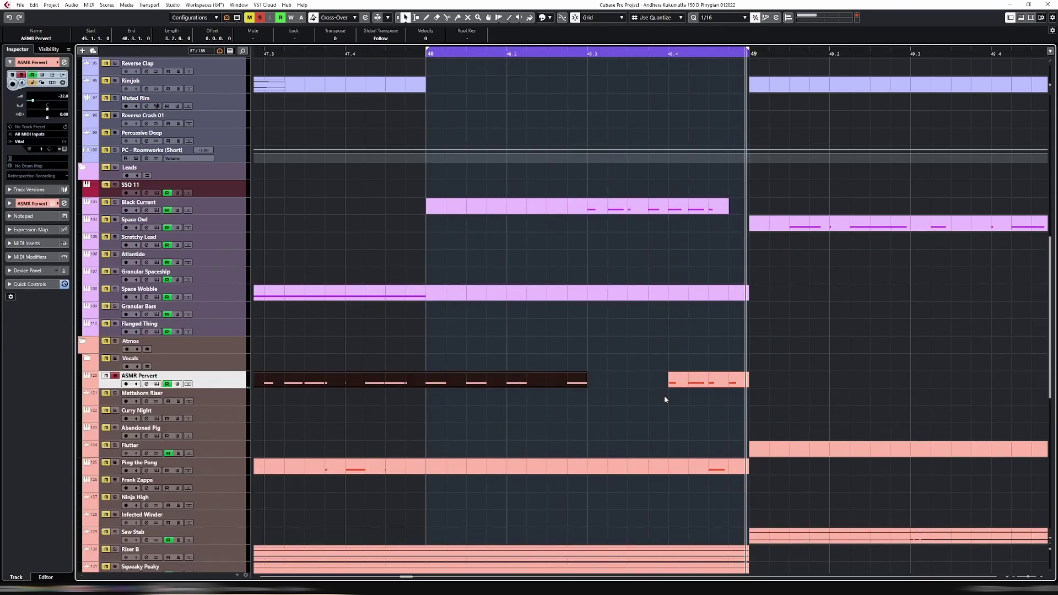
Set the ASMR Pervert note's velocity to 67.
{"action": "key", "text": "ctrl+alt+e"}
{"action": "left_click", "coordinate": [736, 536]}
{"action": "key", "text": "ctrl+alt+e"}
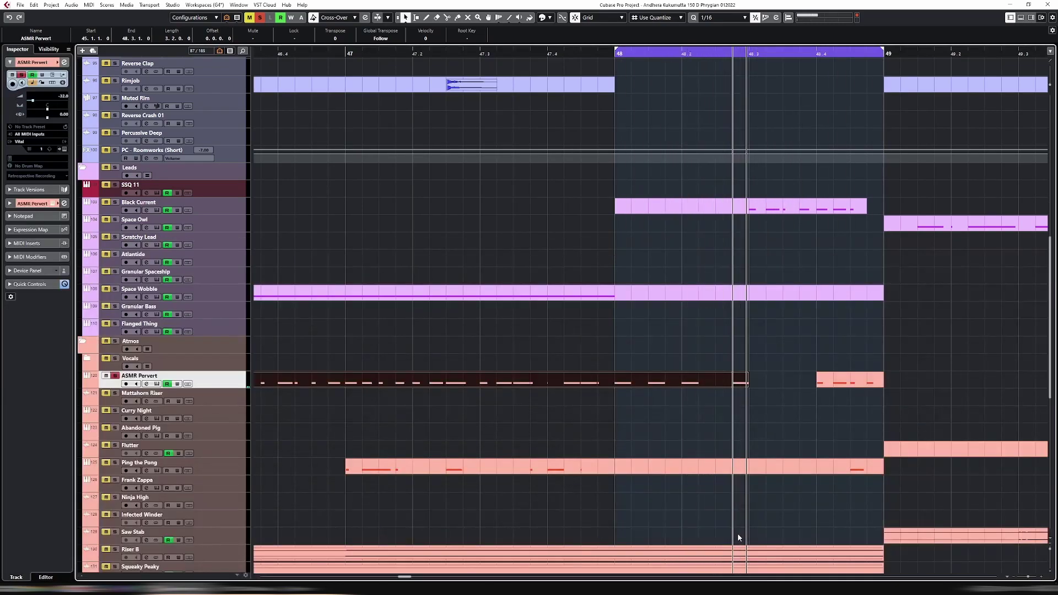
Shorten the loop to run from 48.3 to bar 49.
{"action": "key", "text": "g"}
{"action": "key", "text": "g"}
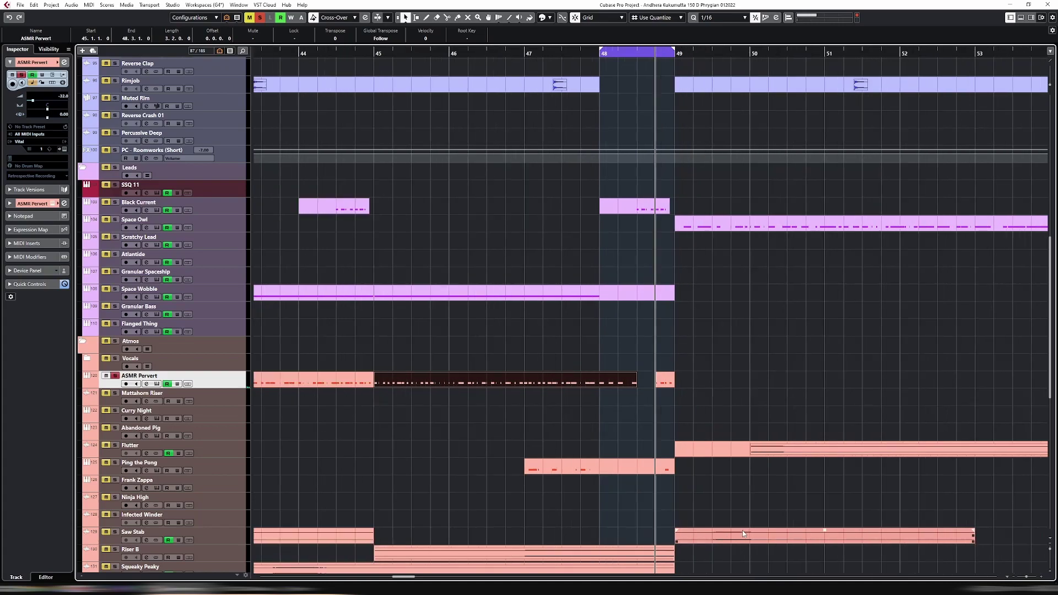
{"action": "scroll", "coordinate": [739, 352], "scroll_direction": "up", "scroll_amount": 10}
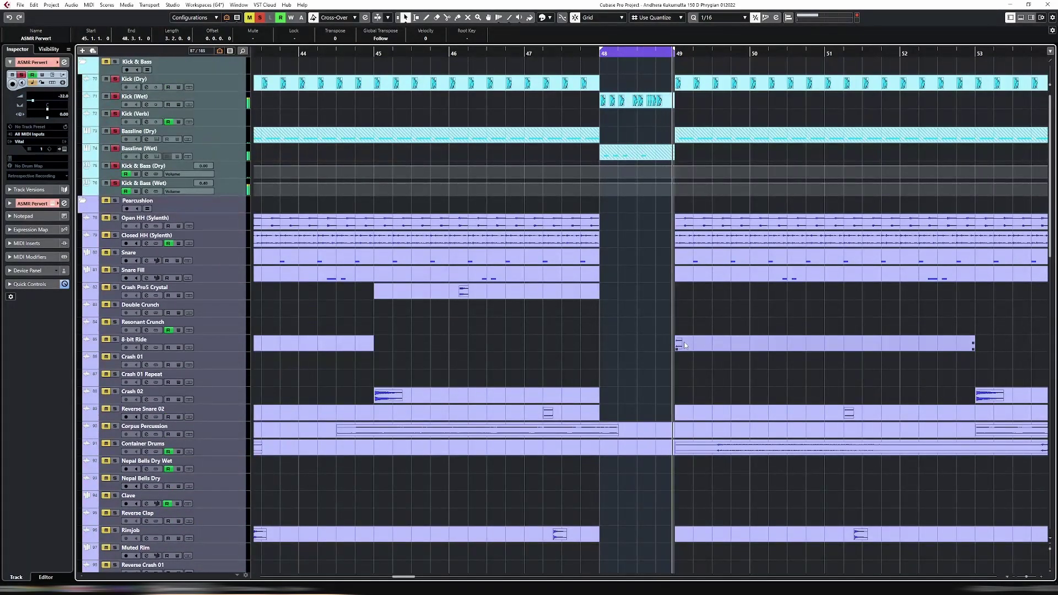
{"action": "key", "text": "h"}
{"action": "key", "text": "h"}
{"action": "key", "text": "h"}
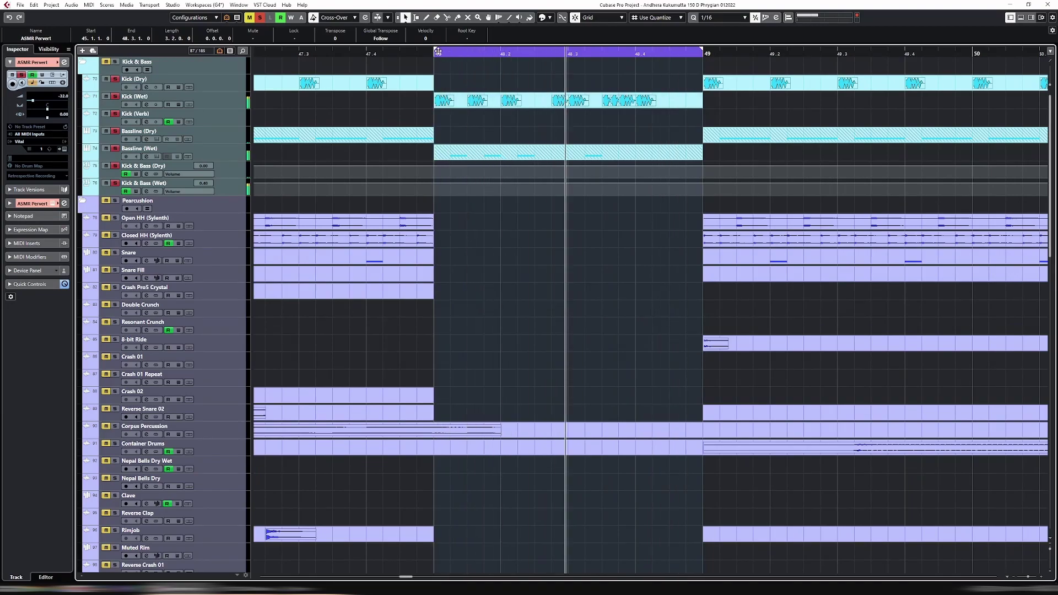
{"action": "left_click_drag", "start_coordinate": [435, 50], "coordinate": [568, 57]}
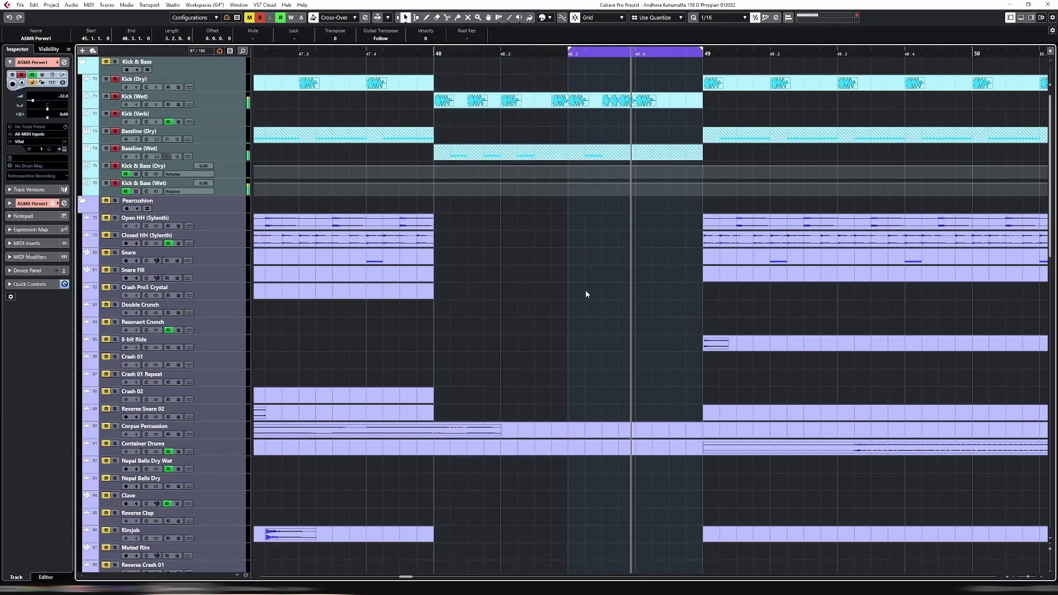
Extend the first ASMR Pervert part to 48.4 and draw a D1 note at 48.3.
{"action": "scroll", "coordinate": [596, 364], "scroll_direction": "down", "scroll_amount": 10}
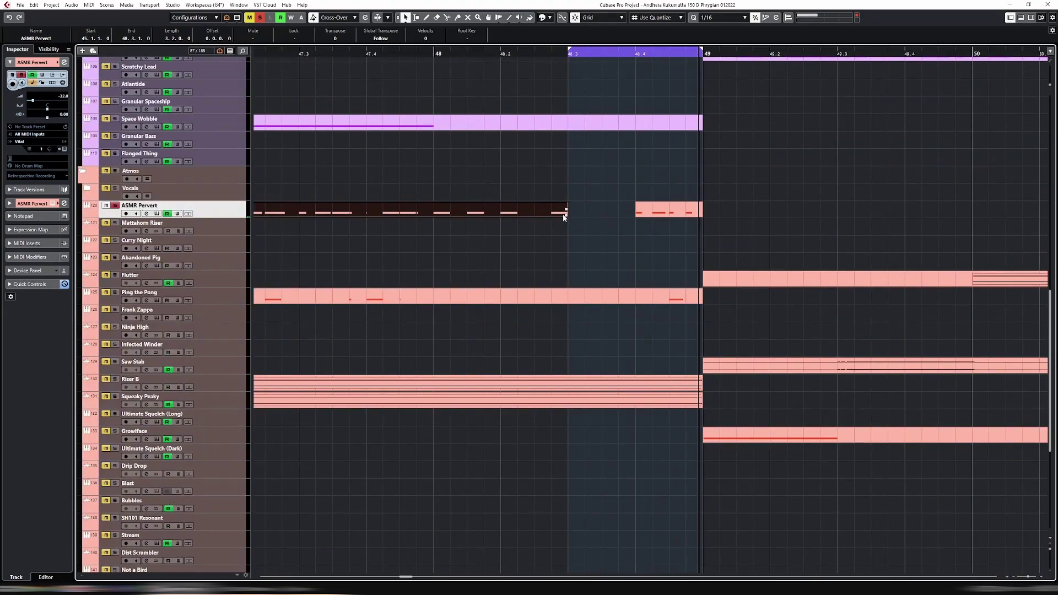
{"action": "left_click", "coordinate": [670, 214]}
{"action": "left_click_drag", "start_coordinate": [567, 212], "coordinate": [635, 212]}
{"action": "double_click", "coordinate": [557, 211]}
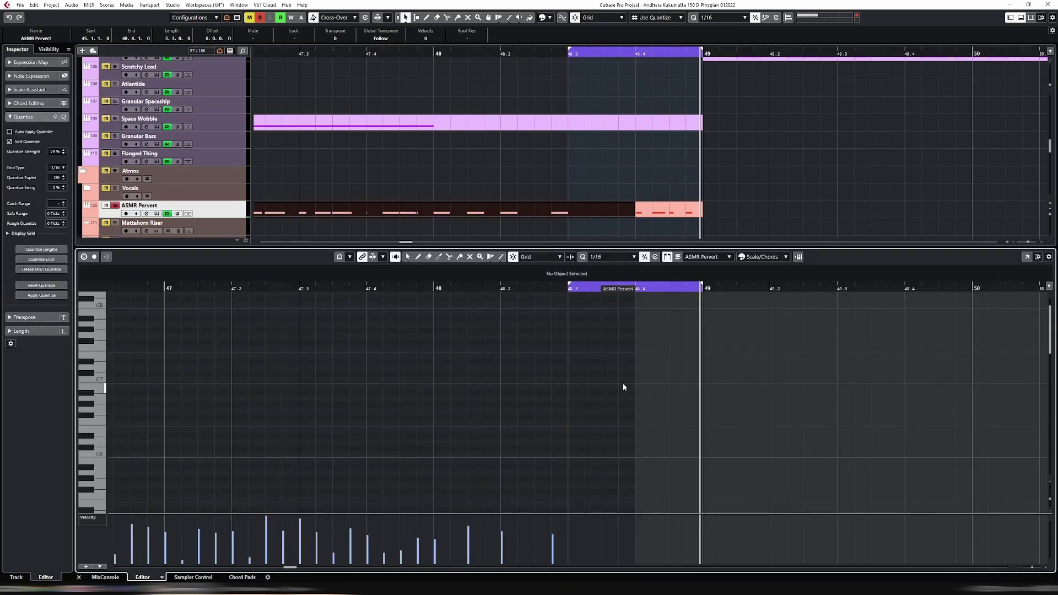
{"action": "left_click", "coordinate": [572, 328]}
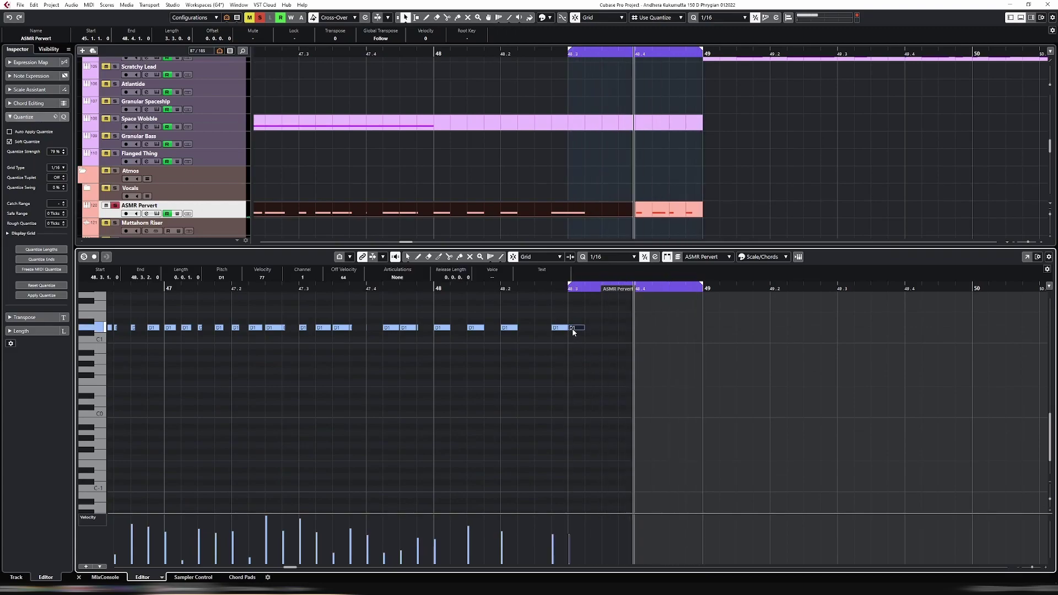
{"action": "key", "text": "Return"}
Move the short ASMR Pervert part to 49.1.3 and stop playback.
{"action": "scroll", "coordinate": [596, 268], "scroll_direction": "up", "scroll_amount": 9}
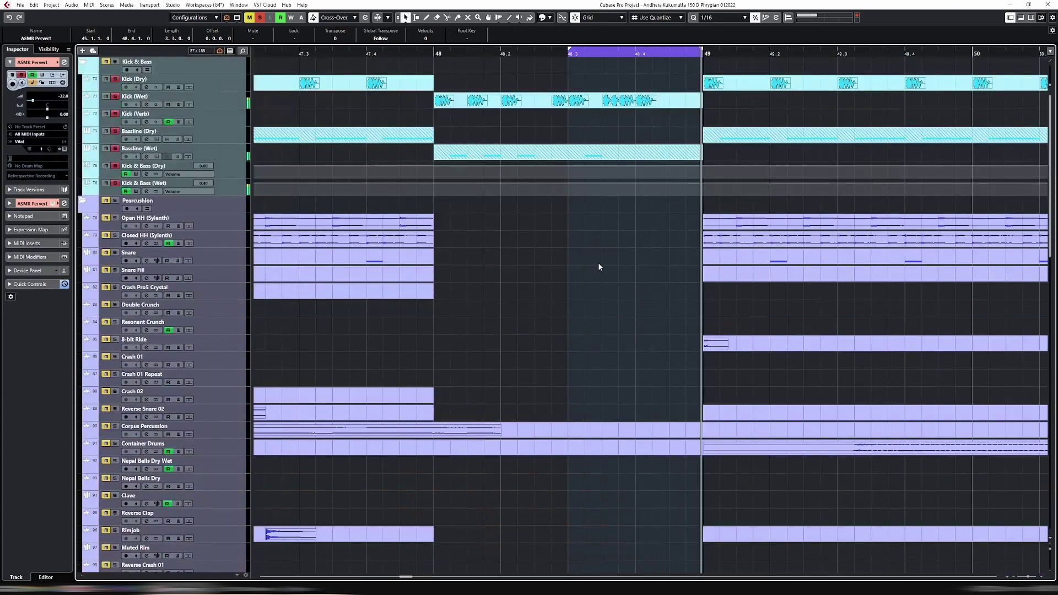
{"action": "scroll", "coordinate": [616, 250], "scroll_direction": "down", "scroll_amount": 9}
{"action": "scroll", "coordinate": [617, 251], "scroll_direction": "up", "scroll_amount": 9}
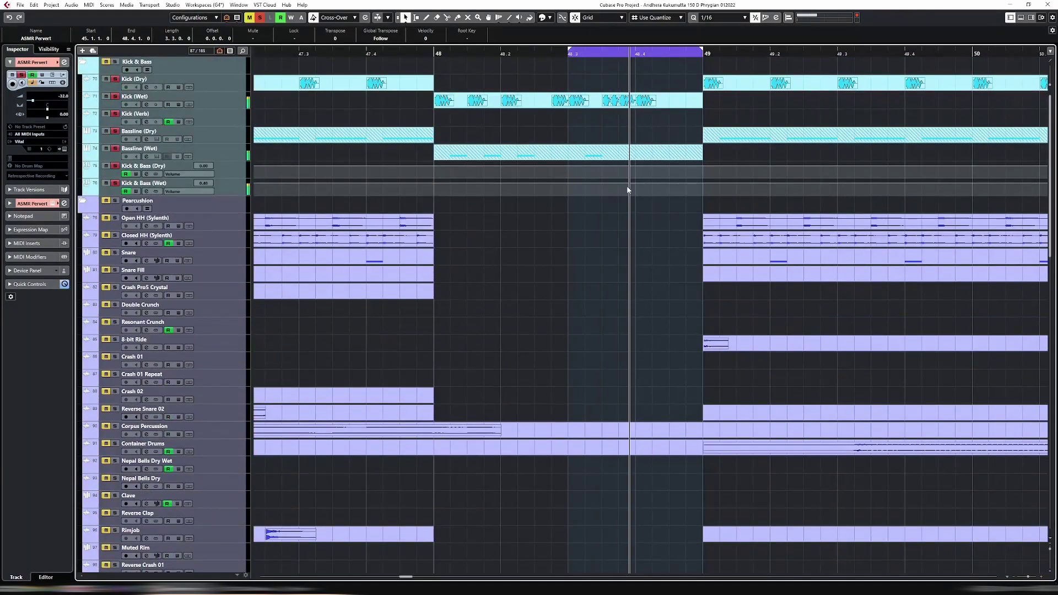
{"action": "scroll", "coordinate": [633, 237], "scroll_direction": "down", "scroll_amount": 9}
{"action": "left_click", "coordinate": [651, 212]}
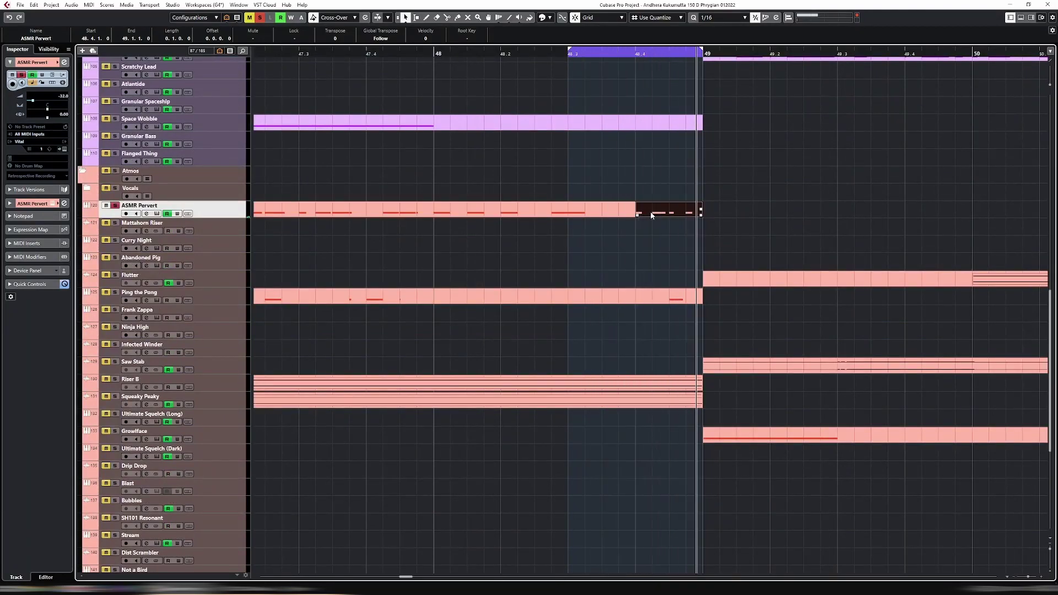
{"action": "left_click_drag", "start_coordinate": [651, 213], "coordinate": [703, 214]}
{"action": "double_click", "coordinate": [658, 214]}
{"action": "key", "text": "Return"}
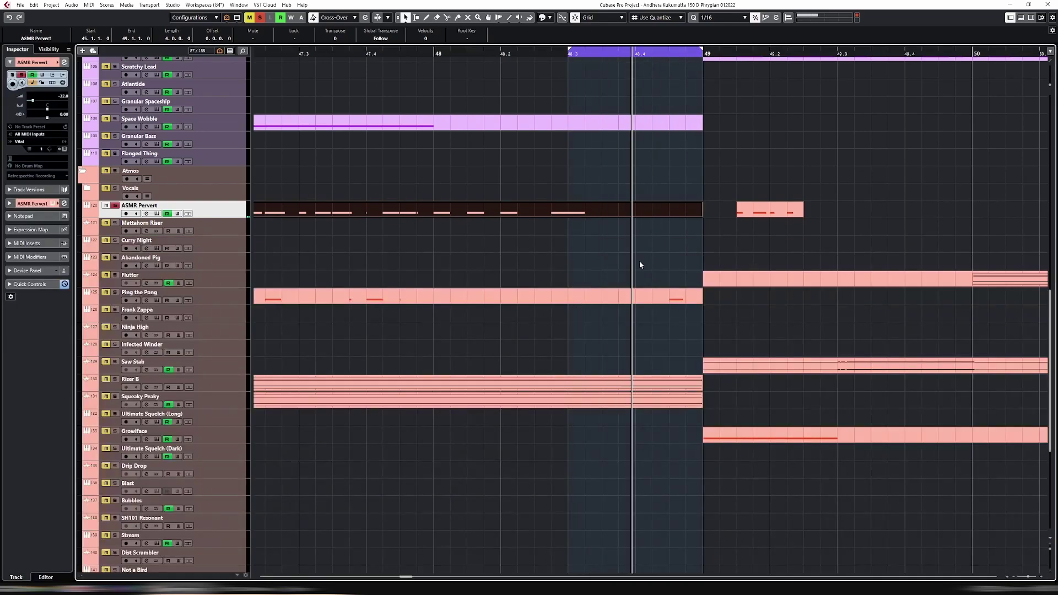
{"action": "scroll", "coordinate": [641, 263], "scroll_direction": "up", "scroll_amount": 8}
{"action": "scroll", "coordinate": [640, 263], "scroll_direction": "up", "scroll_amount": 4}
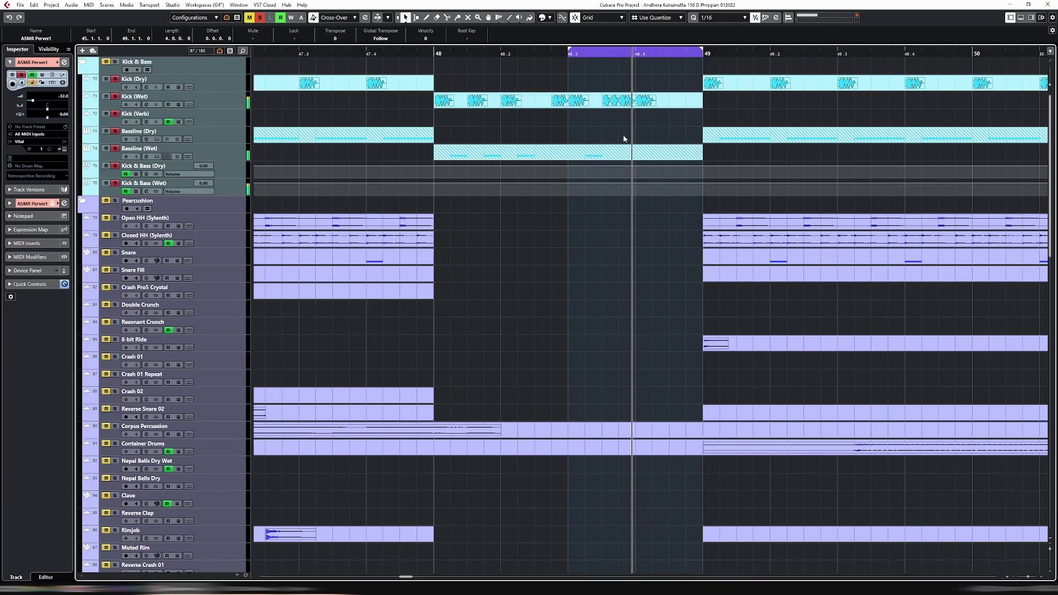
{"action": "key", "text": "space"}
Select the Kick (Wet) track and enlarge its waveform over beat 48.2 to bar 49.
{"action": "left_click", "coordinate": [603, 52]}
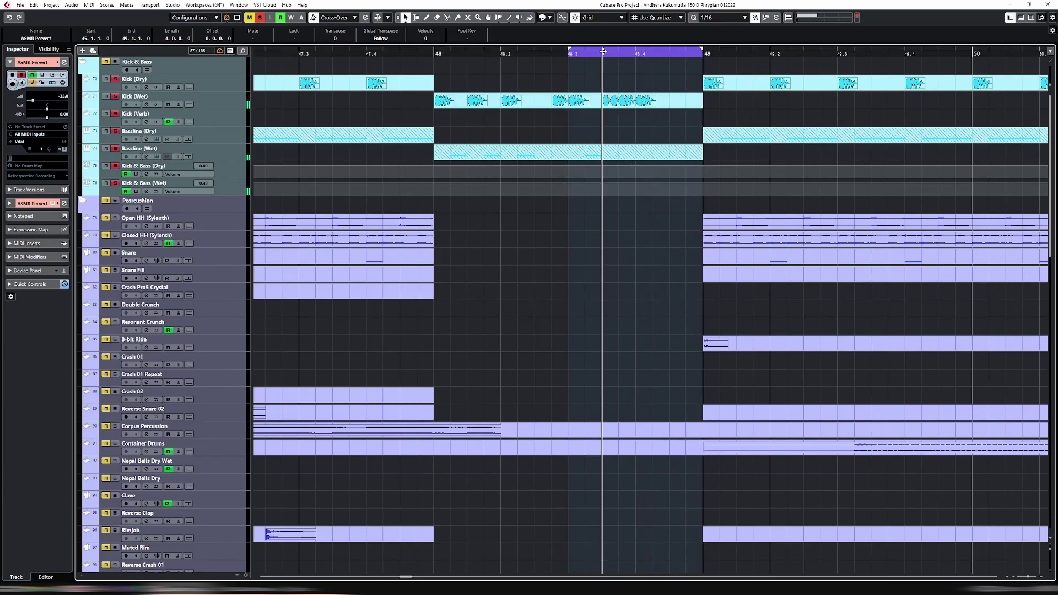
{"action": "key", "text": "h"}
{"action": "key", "text": "h"}
{"action": "key", "text": "h"}
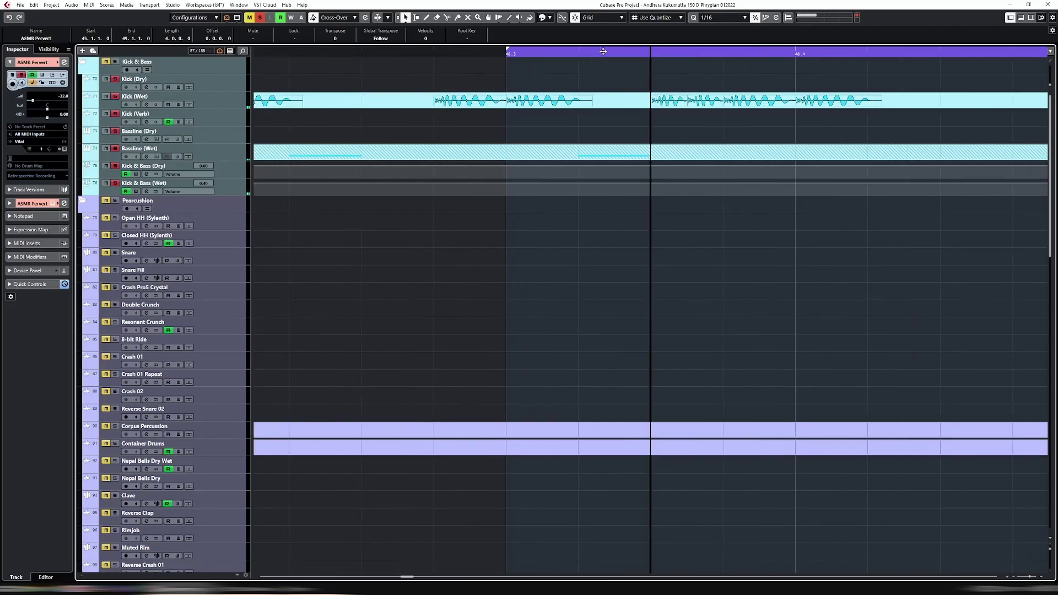
{"action": "left_click", "coordinate": [672, 104]}
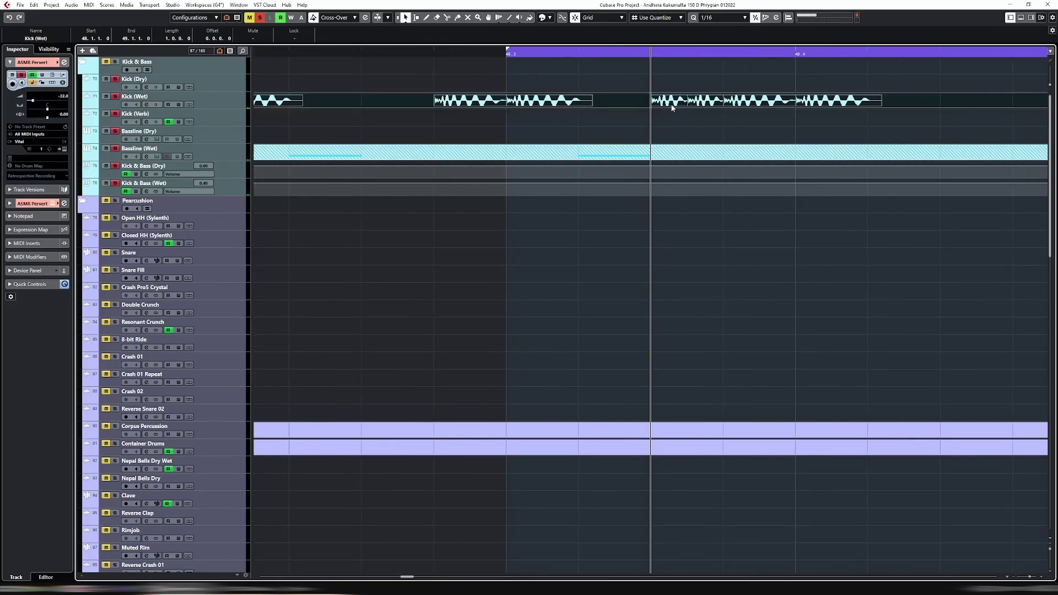
{"action": "key", "text": "g"}
{"action": "key", "text": "g"}
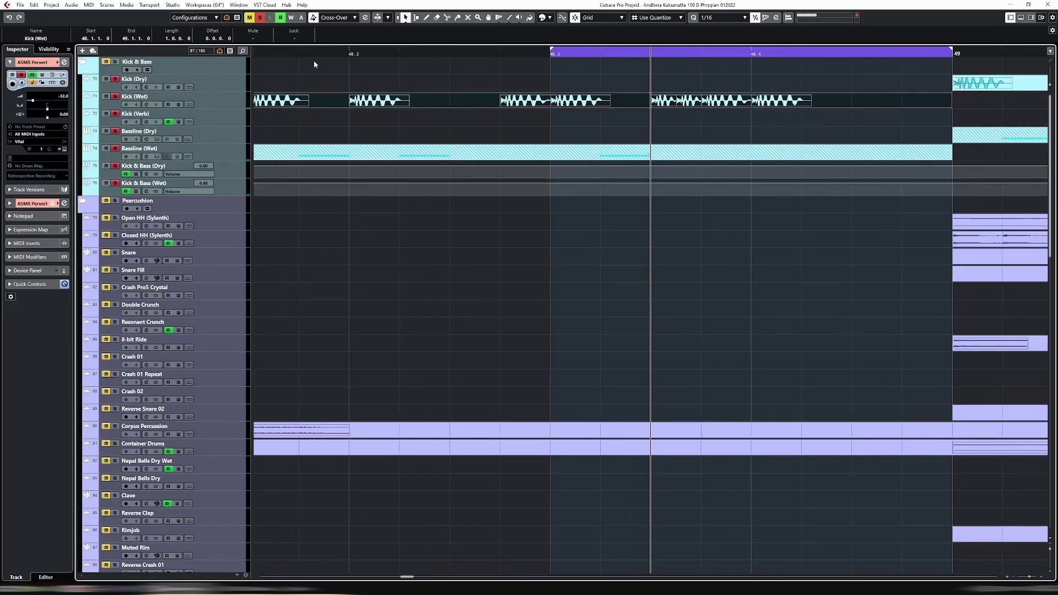
{"action": "left_click", "coordinate": [209, 103]}
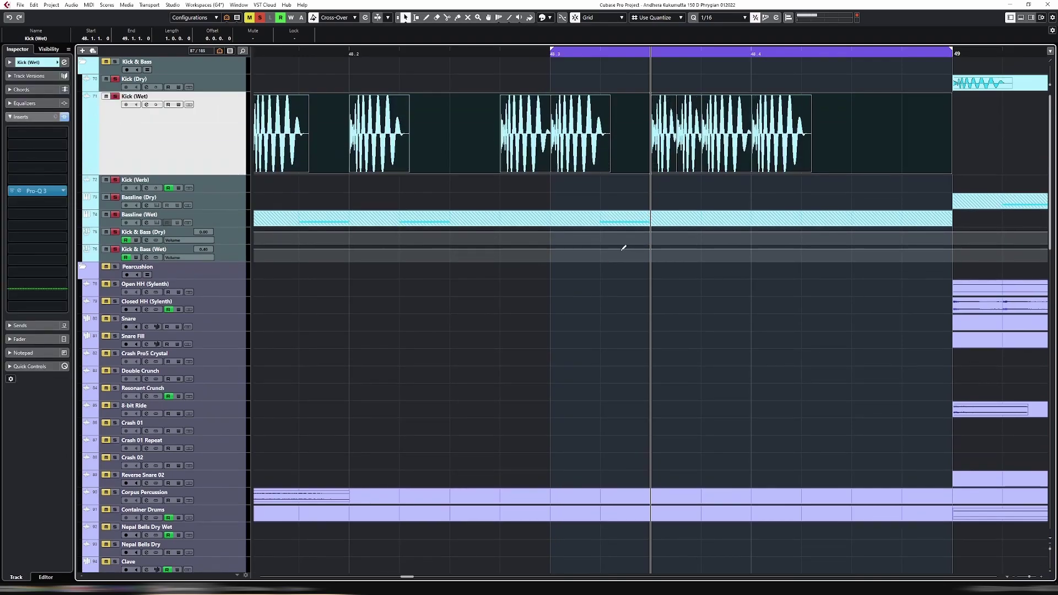
{"action": "scroll", "coordinate": [712, 388], "scroll_direction": "down", "scroll_amount": 10}
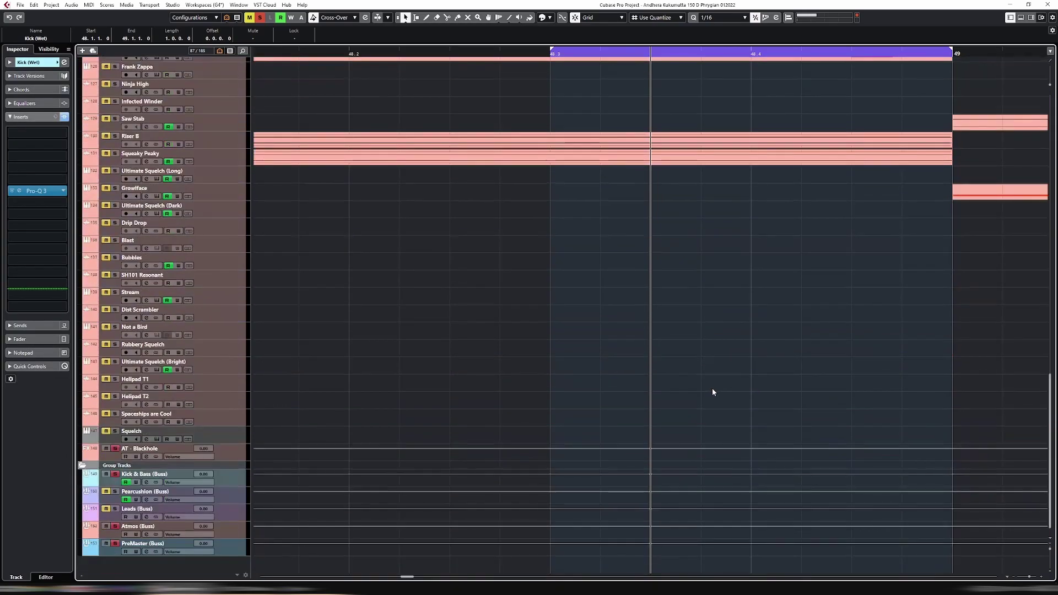
{"action": "scroll", "coordinate": [712, 388], "scroll_direction": "up", "scroll_amount": 4}
Duplicate the last D1 note to 48.3.3 and again to 48.3.4.
{"action": "double_click", "coordinate": [382, 276]}
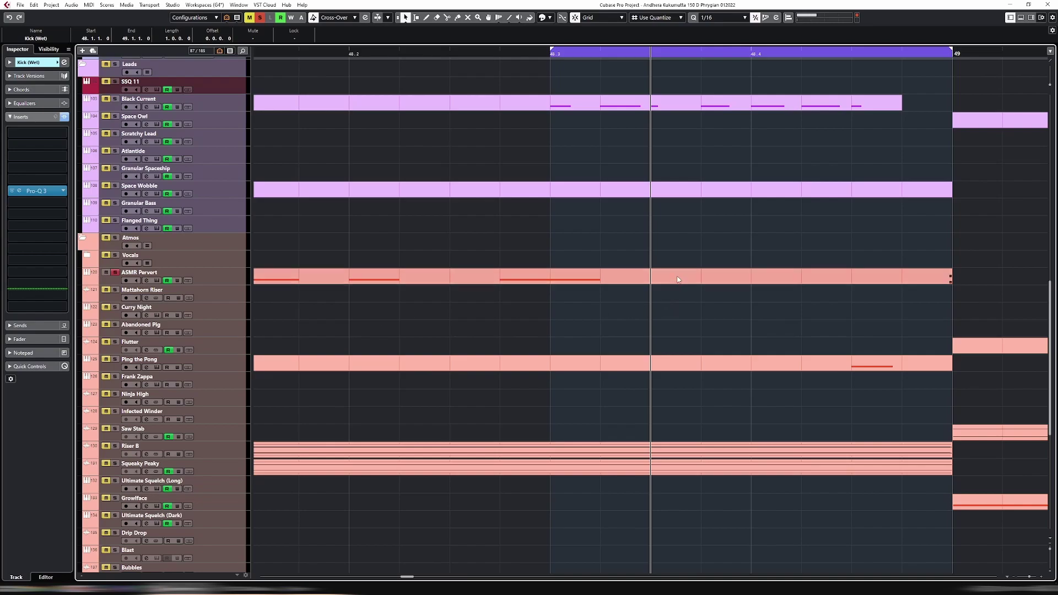
{"action": "scroll", "coordinate": [670, 383], "scroll_direction": "down", "scroll_amount": 2}
{"action": "scroll", "coordinate": [608, 361], "scroll_direction": "up", "scroll_amount": 3}
{"action": "left_click_drag", "start_coordinate": [588, 378], "coordinate": [588, 447]}
{"action": "key", "text": "ctrl+d"}
{"action": "key", "text": "ctrl+Right"}
{"action": "key", "text": "ctrl+d"}
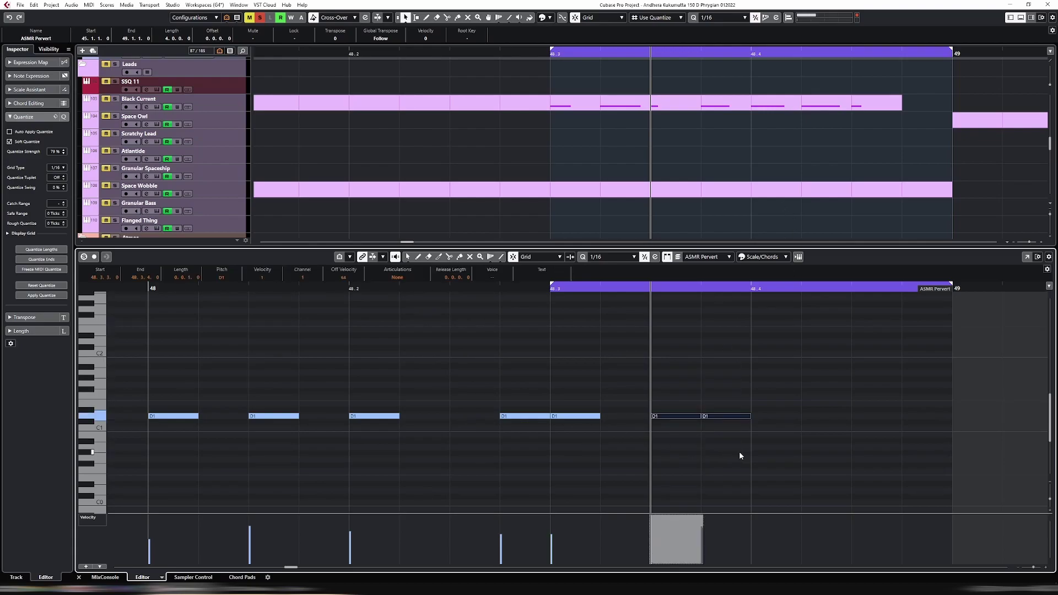
Halve the D1 note at 48.4 and repeat it right after itself.
{"action": "key", "text": "Return"}
{"action": "scroll", "coordinate": [720, 200], "scroll_direction": "up", "scroll_amount": 12}
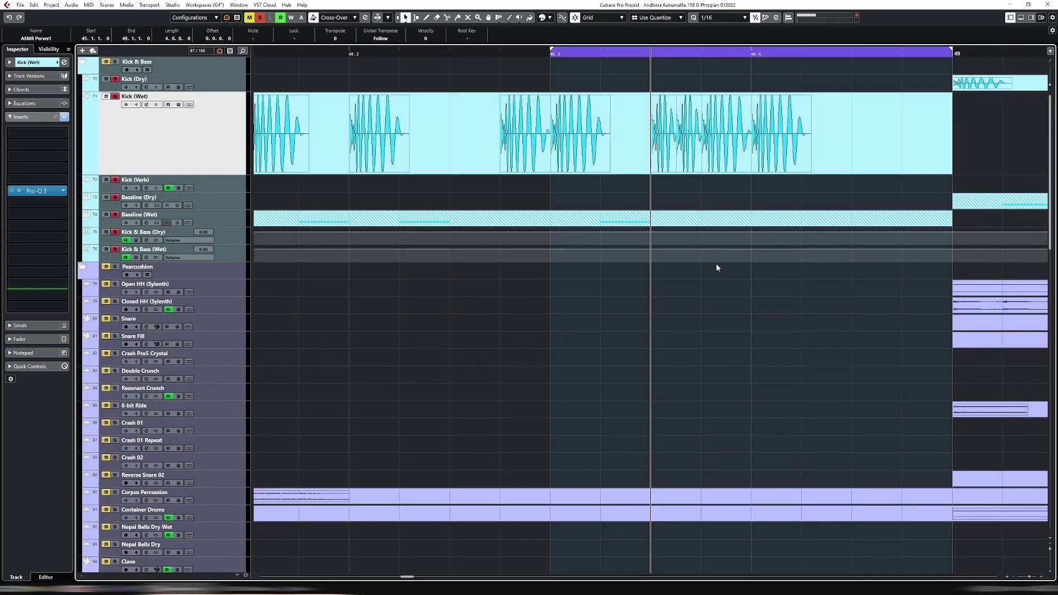
{"action": "scroll", "coordinate": [713, 256], "scroll_direction": "down", "scroll_amount": 15}
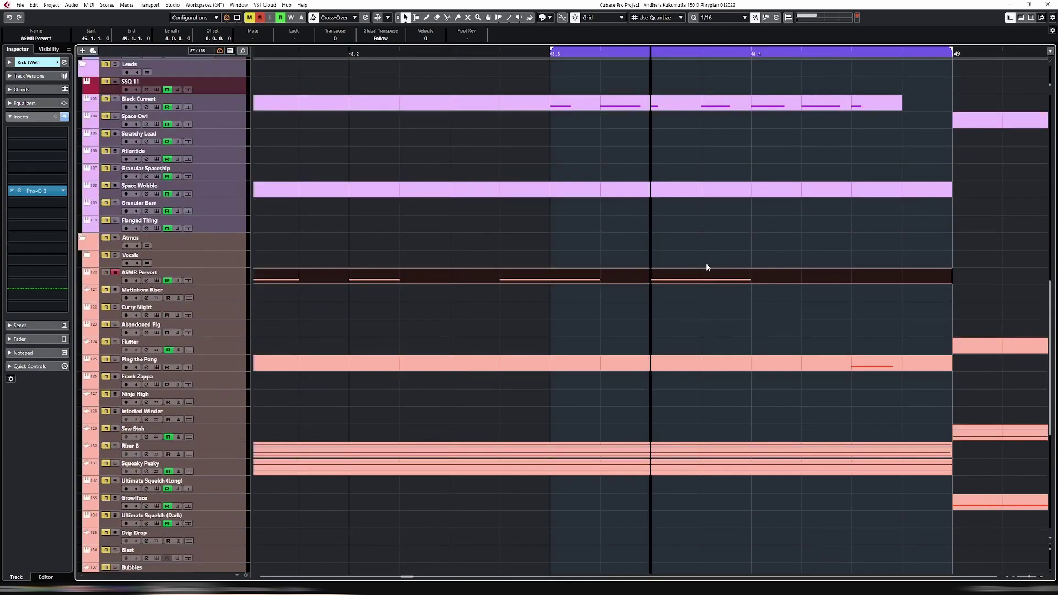
{"action": "double_click", "coordinate": [709, 276]}
{"action": "left_click", "coordinate": [667, 415]}
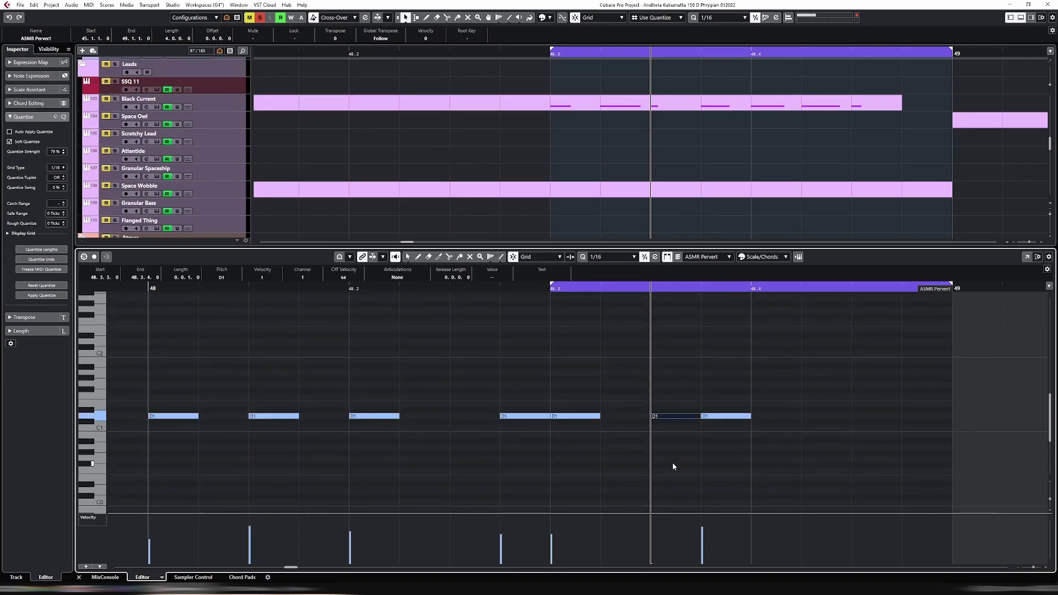
{"action": "key", "text": "alt+shift+Left"}
{"action": "key", "text": "ctrl+d"}
Move the loop start to bar 48 and close the note editor.
{"action": "scroll", "coordinate": [725, 234], "scroll_direction": "up", "scroll_amount": 15}
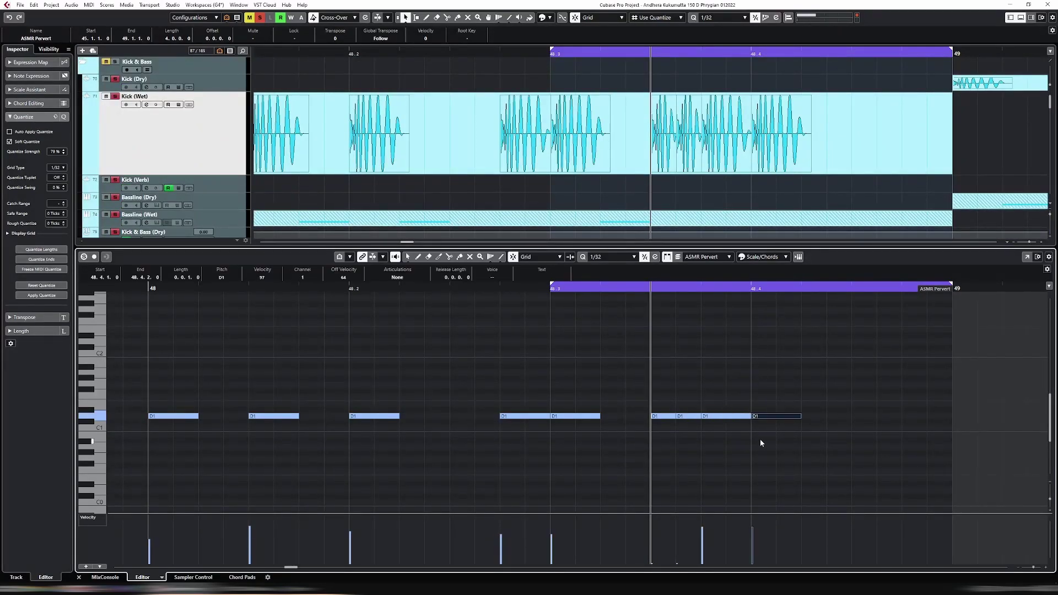
{"action": "key", "text": "g"}
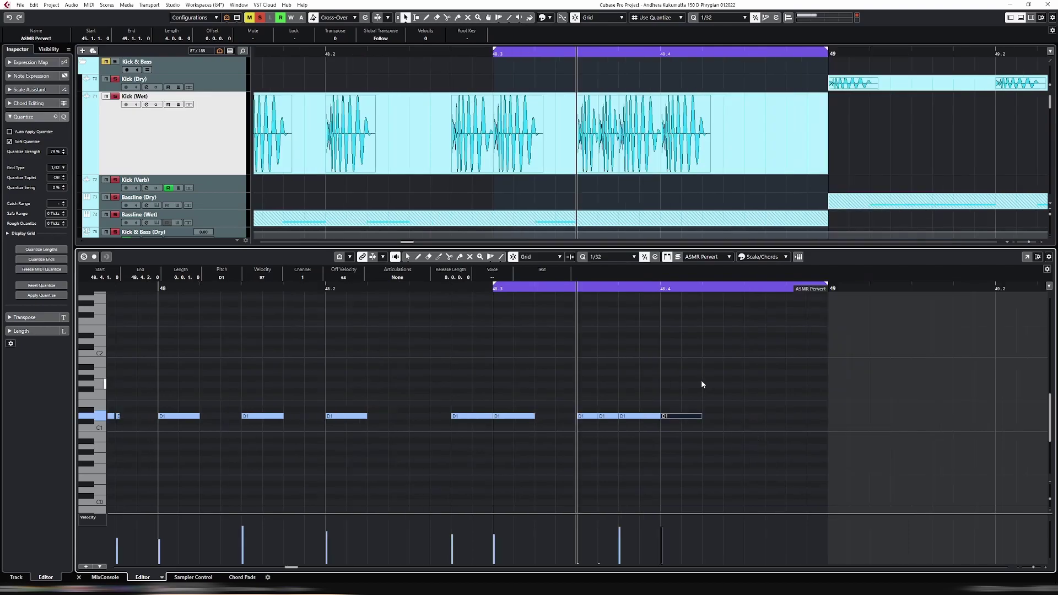
{"action": "left_click_drag", "start_coordinate": [582, 395], "coordinate": [611, 434]}
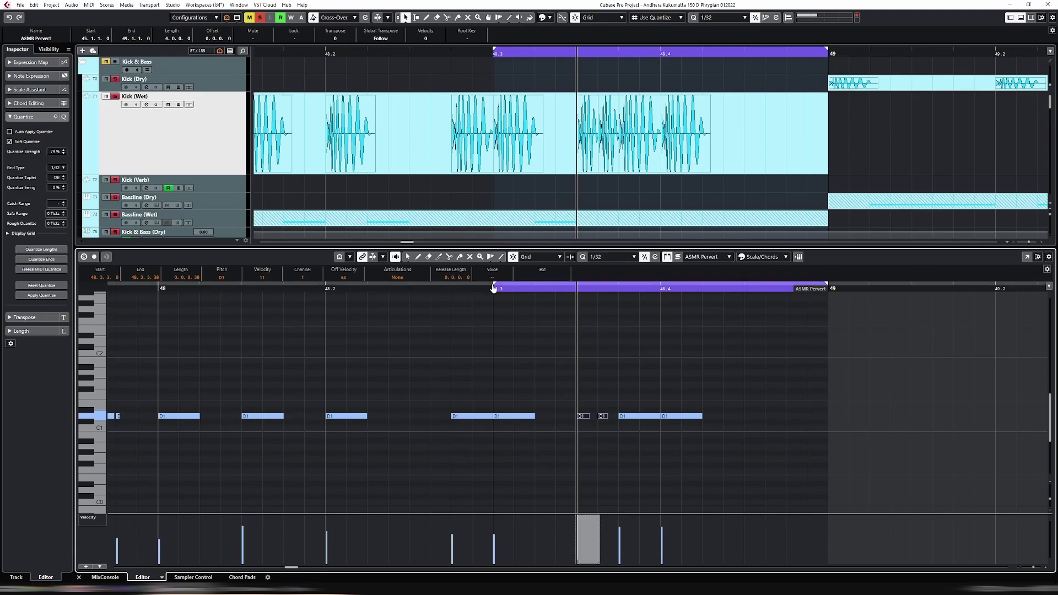
{"action": "left_click_drag", "start_coordinate": [494, 288], "coordinate": [169, 296]}
{"action": "key", "text": "ctrl+e"}
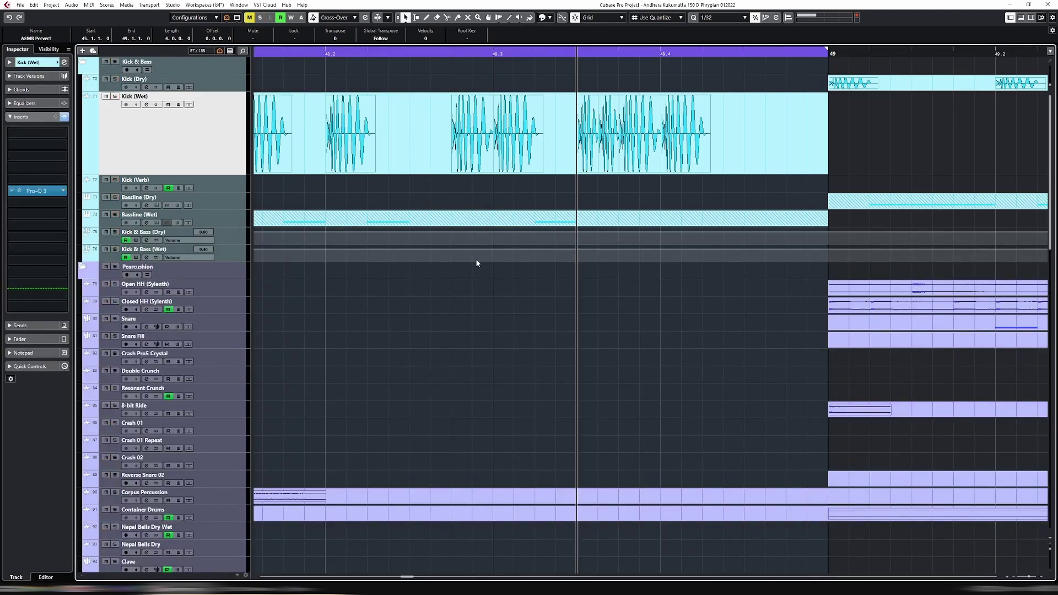
Select the ASMR Pervert track, start cycle playback and zoom out around the play position.
{"action": "scroll", "coordinate": [476, 268], "scroll_direction": "down", "scroll_amount": 8}
{"action": "left_click", "coordinate": [233, 485]}
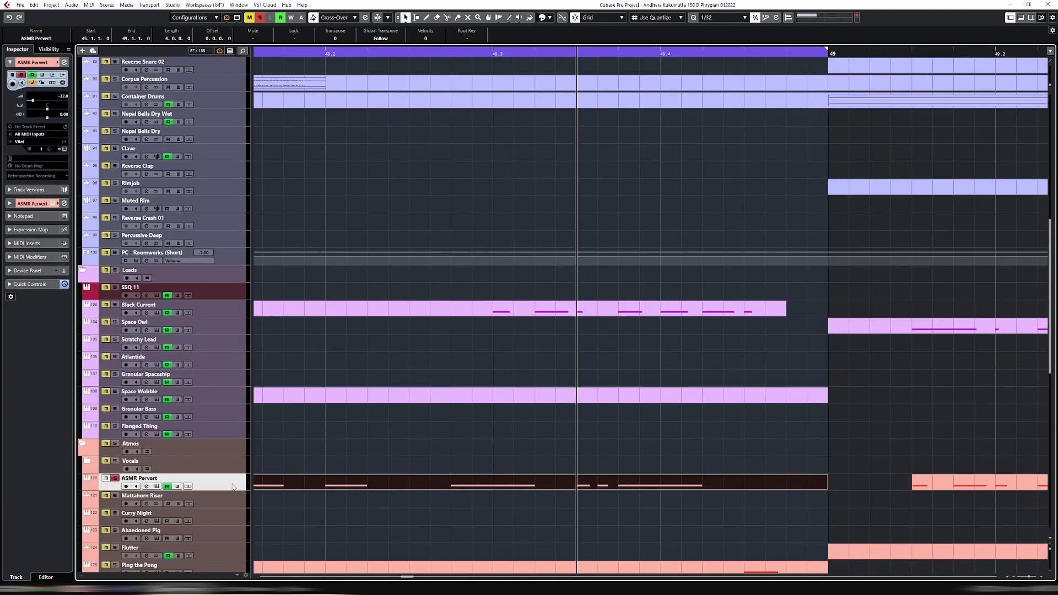
{"action": "key", "text": "ctrl+shift+a"}
{"action": "key", "text": "space"}
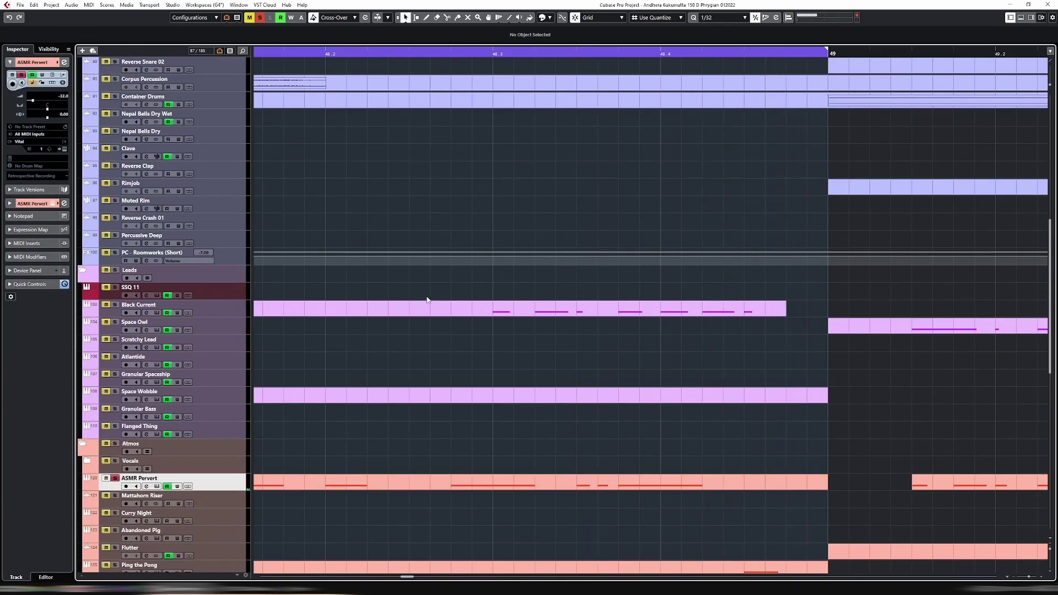
{"action": "key", "text": "g"}
{"action": "key", "text": "g"}
{"action": "key", "text": "g"}
{"action": "key", "text": "g"}
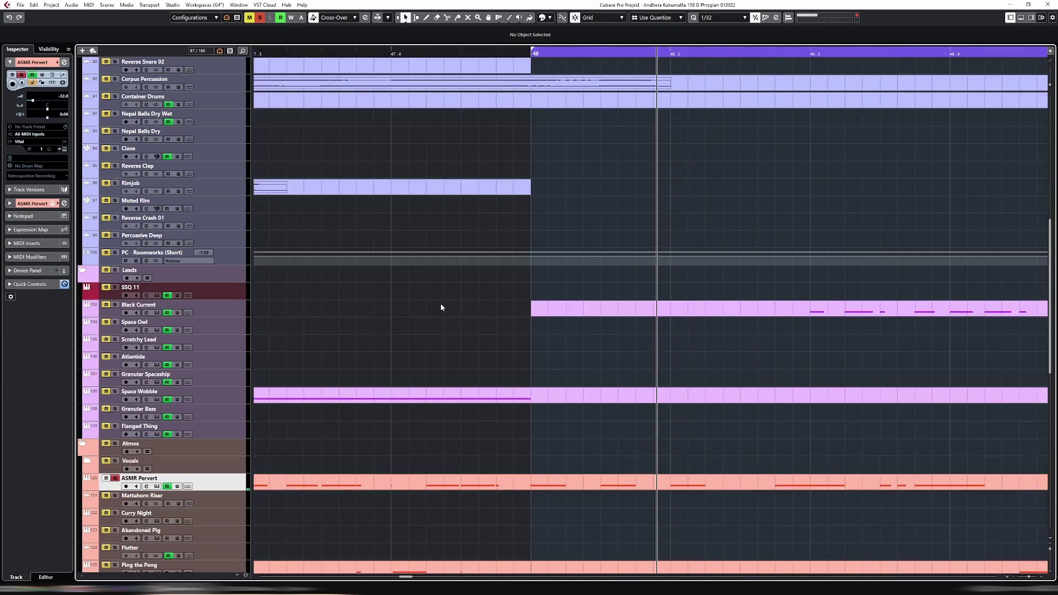
Show the ASMR Pervert part's notes in the lower-zone Key Editor.
{"action": "double_click", "coordinate": [862, 479]}
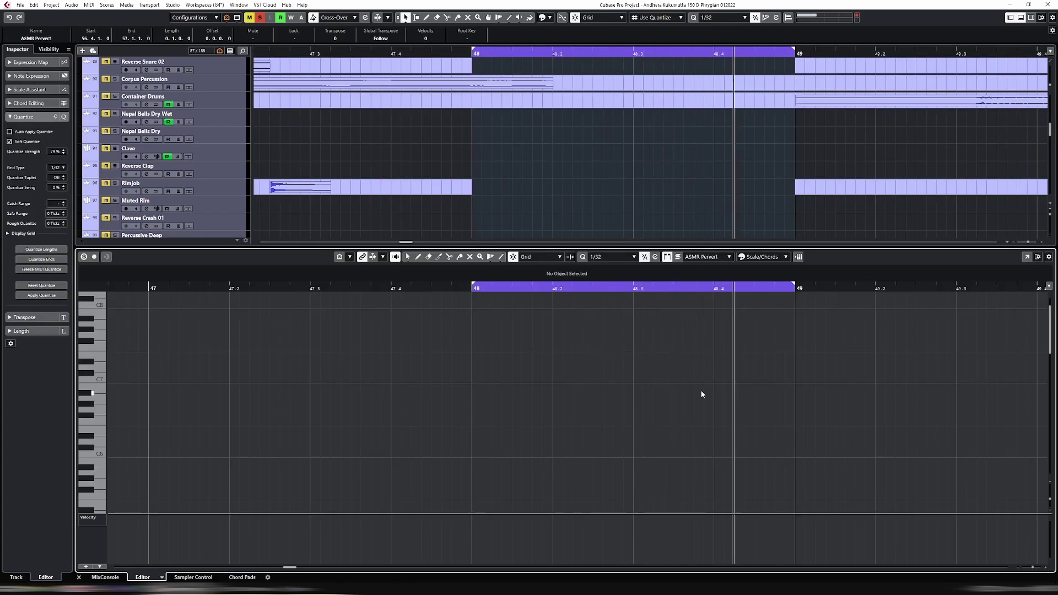
{"action": "key", "text": "Return"}
{"action": "left_click", "coordinate": [650, 481]}
{"action": "scroll", "coordinate": [663, 439], "scroll_direction": "down", "scroll_amount": 4}
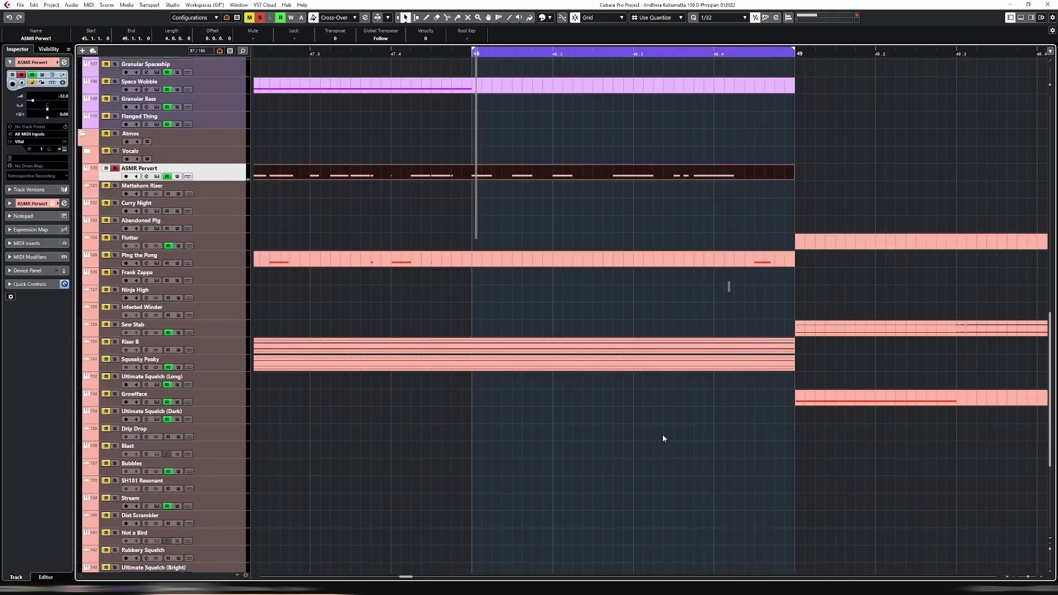
{"action": "key", "text": "Return"}
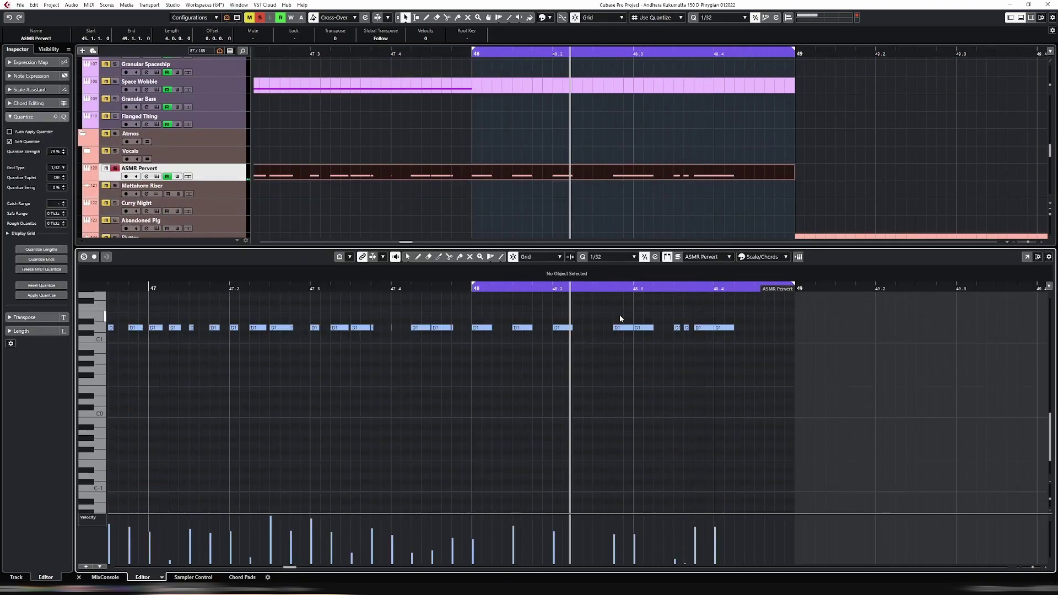
Randomize lengths and velocities of the last D1 notes around 48.3–48.4.
{"action": "left_click_drag", "start_coordinate": [678, 342], "coordinate": [732, 345]}
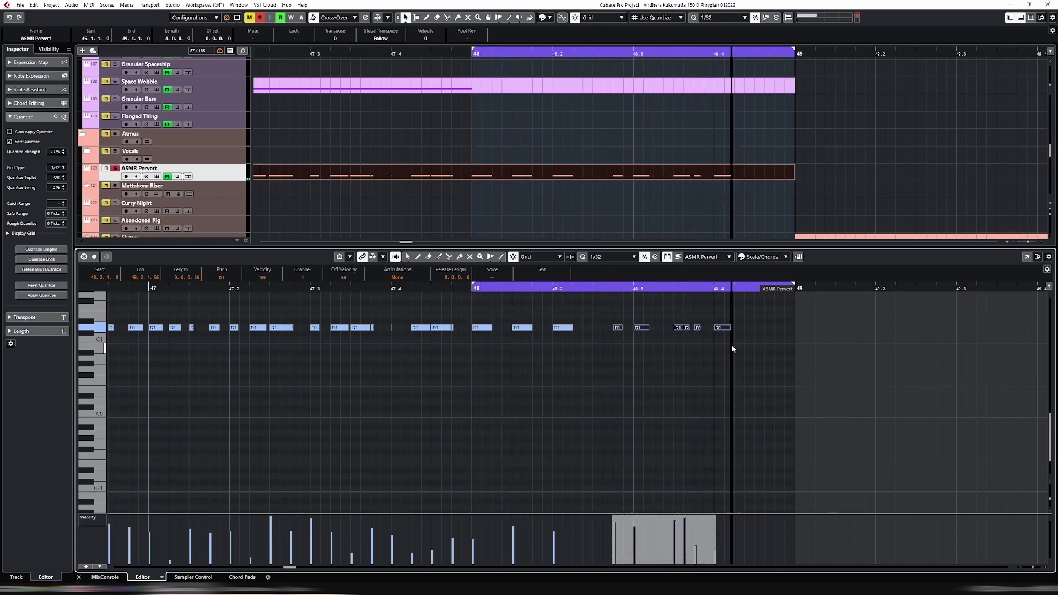
{"action": "key", "text": "r"}
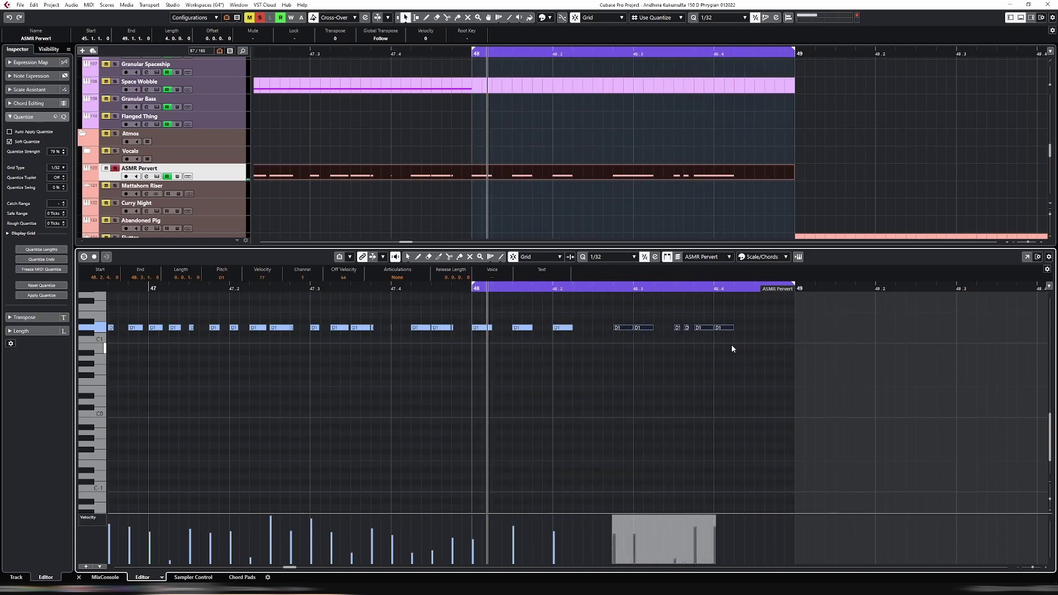
{"action": "left_click_drag", "start_coordinate": [648, 322], "coordinate": [706, 346]}
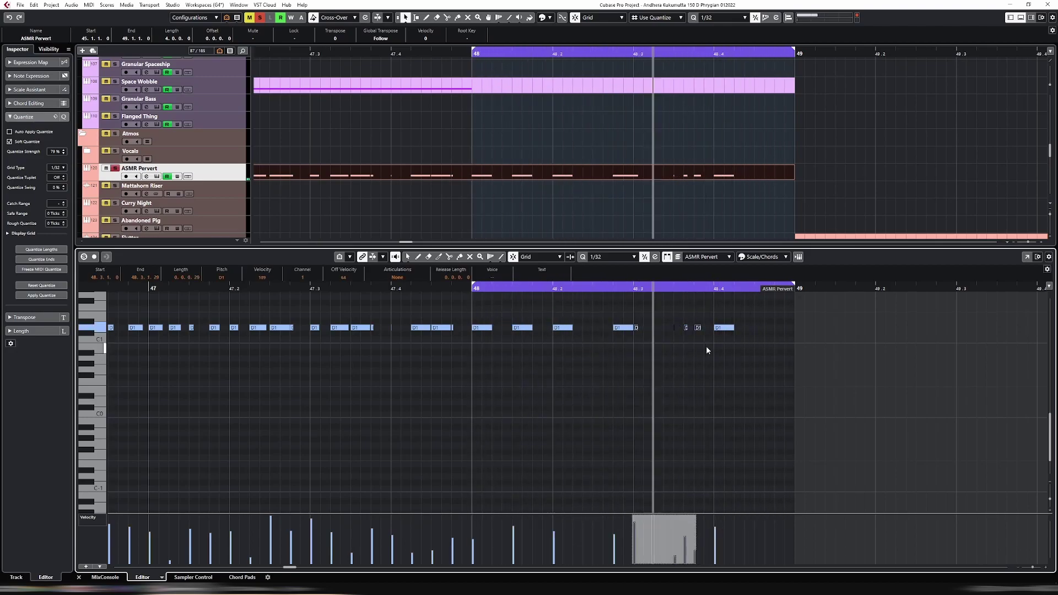
{"action": "key", "text": "r"}
{"action": "key", "text": "r"}
{"action": "key", "text": "r"}
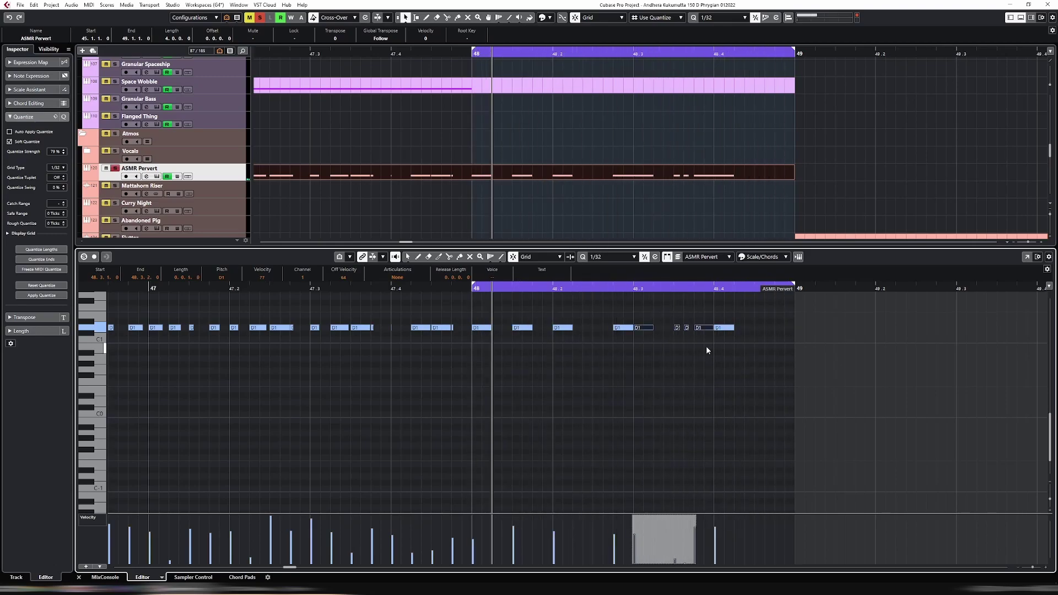
{"action": "key", "text": "r"}
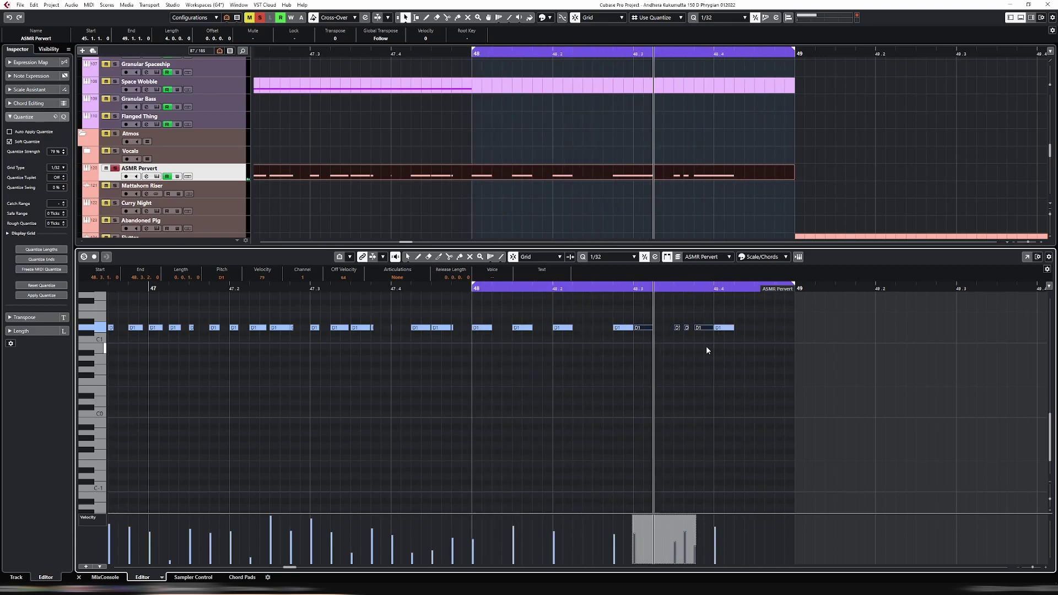
Shorten the D1 note at 48.3.4 and raise its velocity from 46 to 66.
{"action": "left_click_drag", "start_coordinate": [696, 314], "coordinate": [709, 351]}
{"action": "key", "text": "alt+shift+Left"}
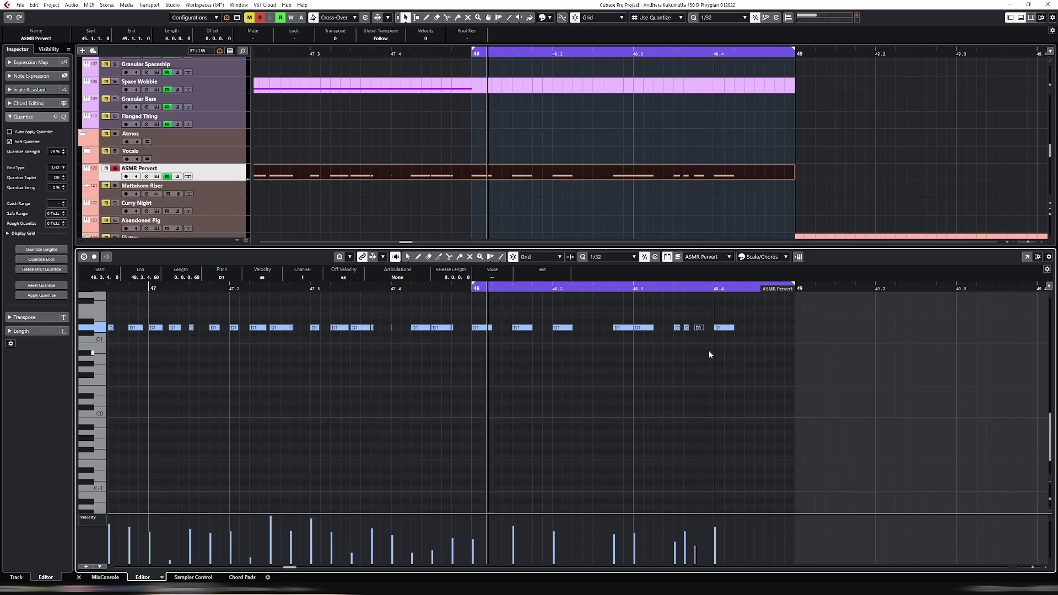
{"action": "left_click", "coordinate": [701, 539]}
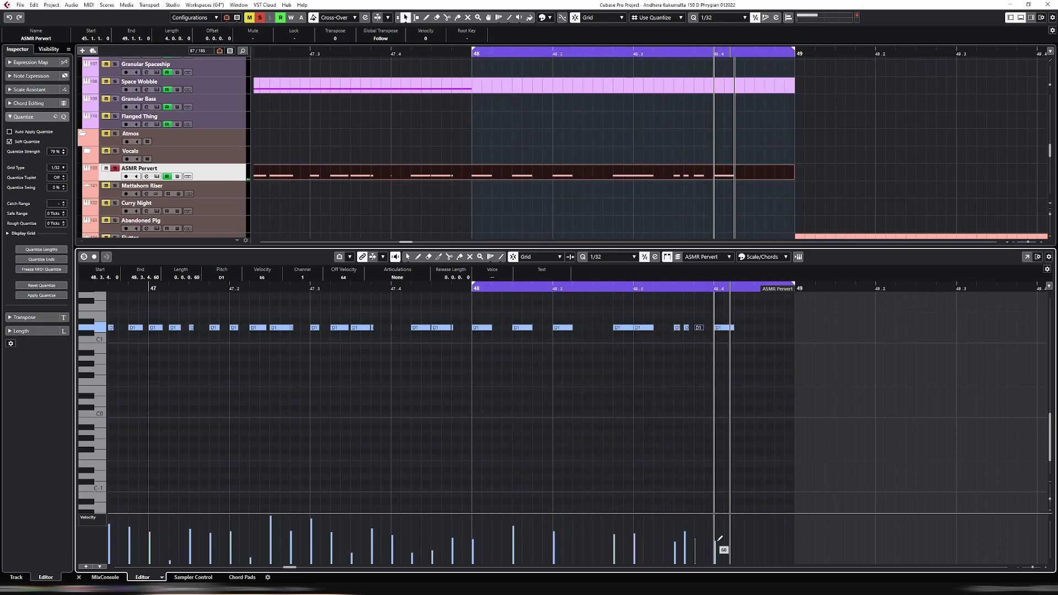
Delete, then restore, the last D1 note at 48.4 and close the note editor.
{"action": "left_click_drag", "start_coordinate": [733, 316], "coordinate": [728, 348]}
{"action": "key", "text": "Delete"}
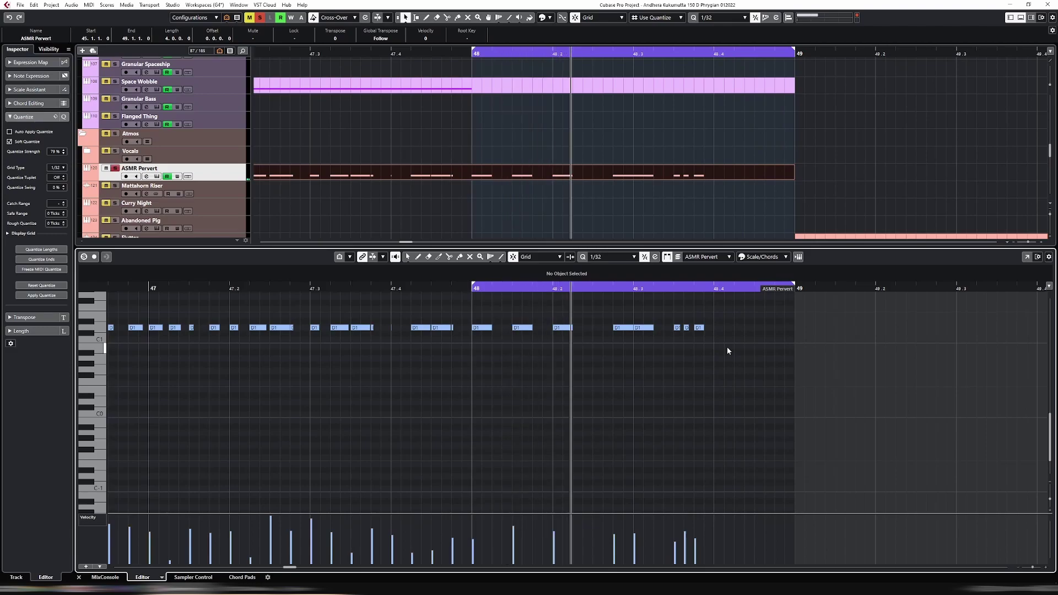
{"action": "key", "text": "ctrl+z"}
{"action": "key", "text": "Return"}
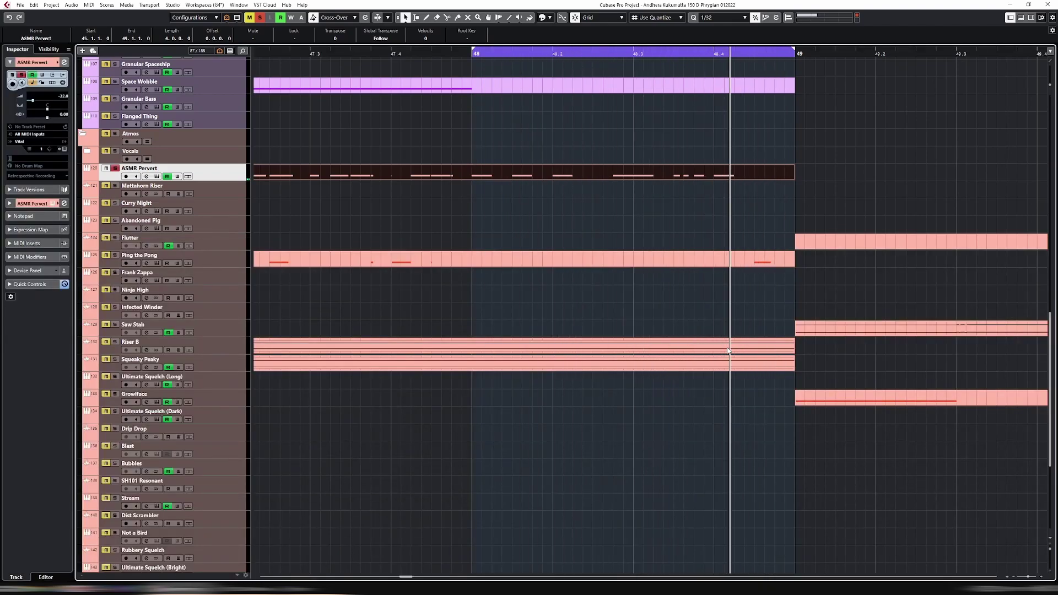
Shorten ASMR Pervert's last D1 note at 48.4 in the note editor.
{"action": "key", "text": "ctrl+e"}
{"action": "scroll", "coordinate": [730, 370], "scroll_direction": "down", "scroll_amount": 6}
{"action": "left_click", "coordinate": [724, 329]}
{"action": "key", "text": "alt+Left"}
{"action": "key", "text": "ctrl+e"}
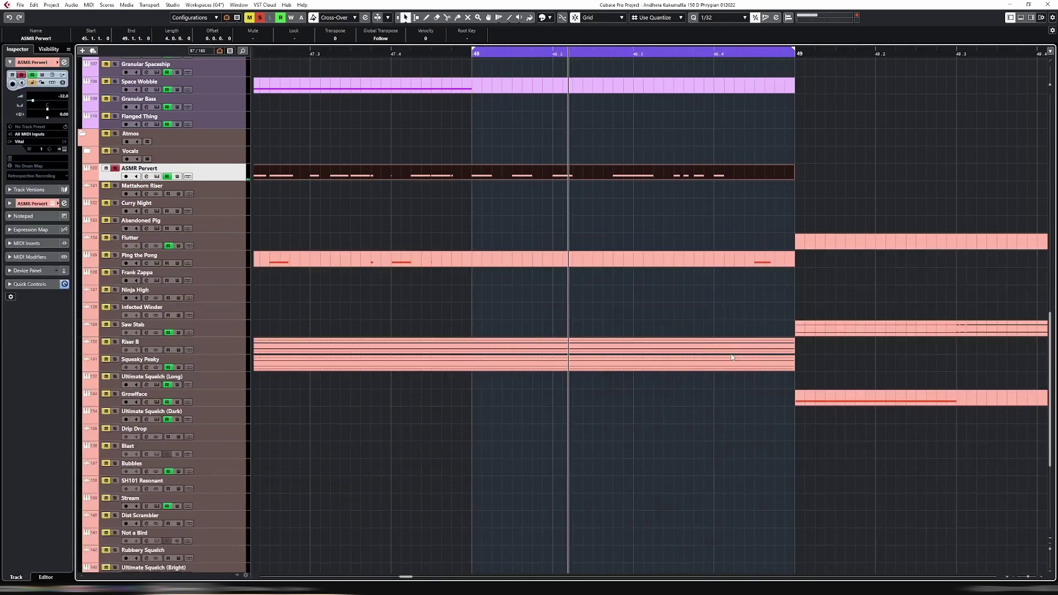
Unsolo ASMR Pervert and zoom out to show bars 33–64.
{"action": "key", "text": "ctrl+e"}
{"action": "key", "text": "g"}
{"action": "key", "text": "g"}
{"action": "key", "text": "g"}
{"action": "key", "text": "g"}
{"action": "key", "text": "g"}
{"action": "key", "text": "g"}
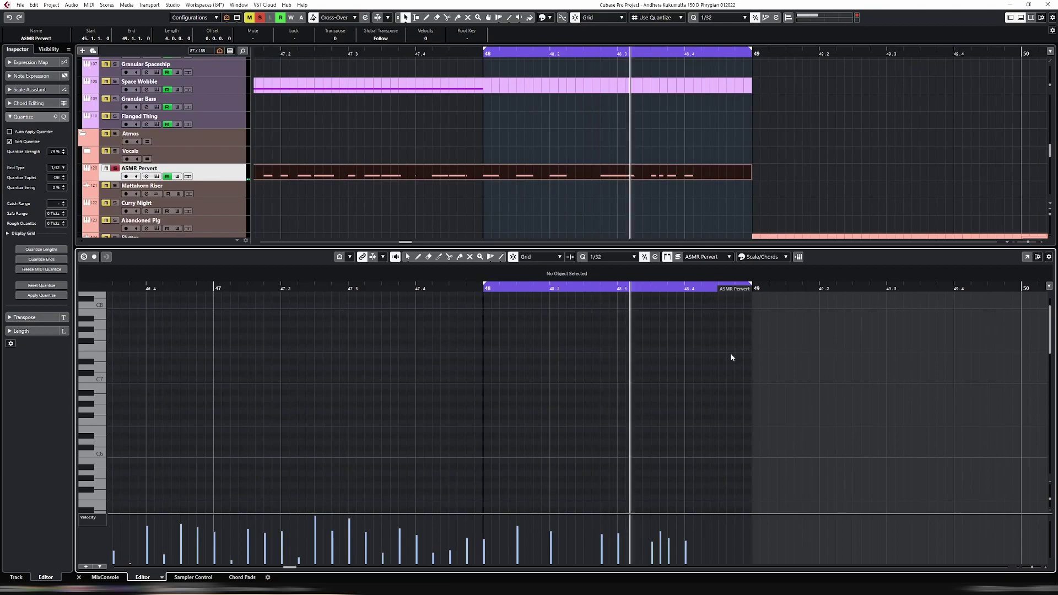
{"action": "key", "text": "ctrl+e"}
{"action": "key", "text": "s"}
{"action": "key", "text": "g"}
{"action": "key", "text": "g"}
{"action": "key", "text": "g"}
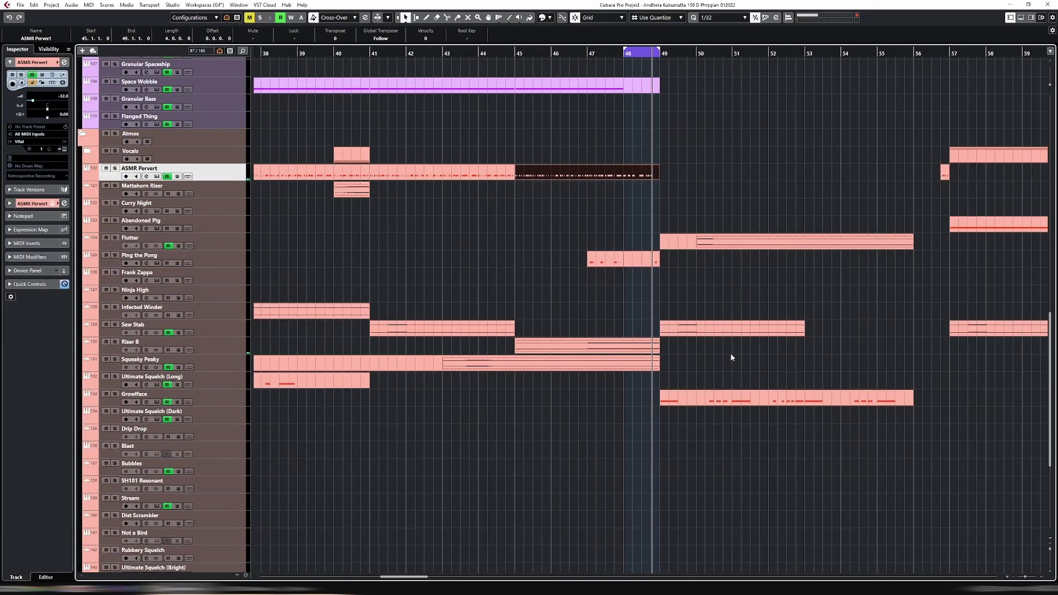
{"action": "left_click", "coordinate": [624, 263]}
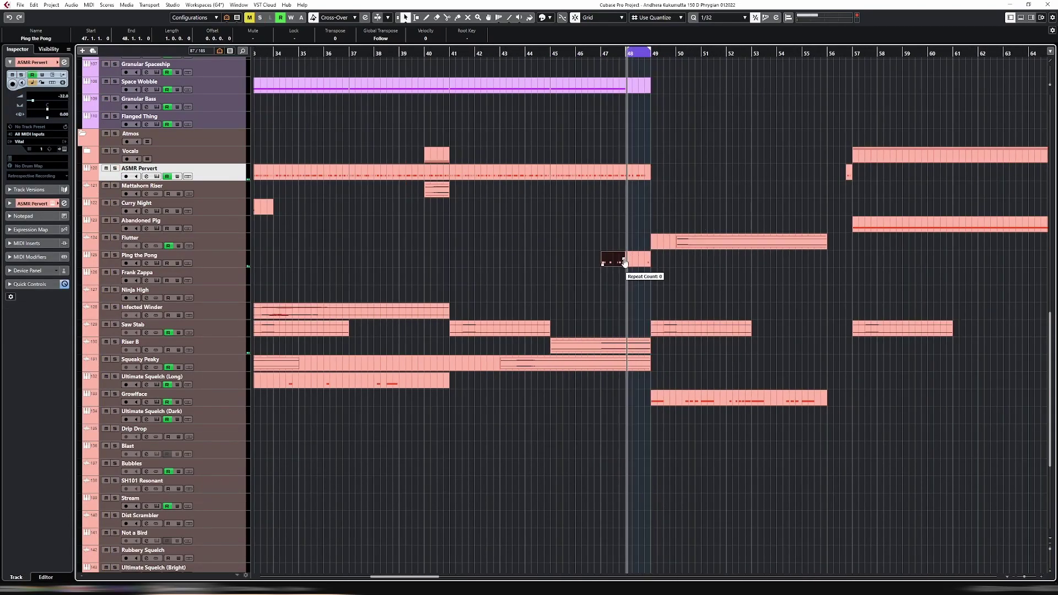
Set the loop range to bars 43–58 and the quantize grid to 1/1.
{"action": "left_click_drag", "start_coordinate": [623, 52], "coordinate": [502, 52]}
{"action": "left_click_drag", "start_coordinate": [651, 52], "coordinate": [878, 52]}
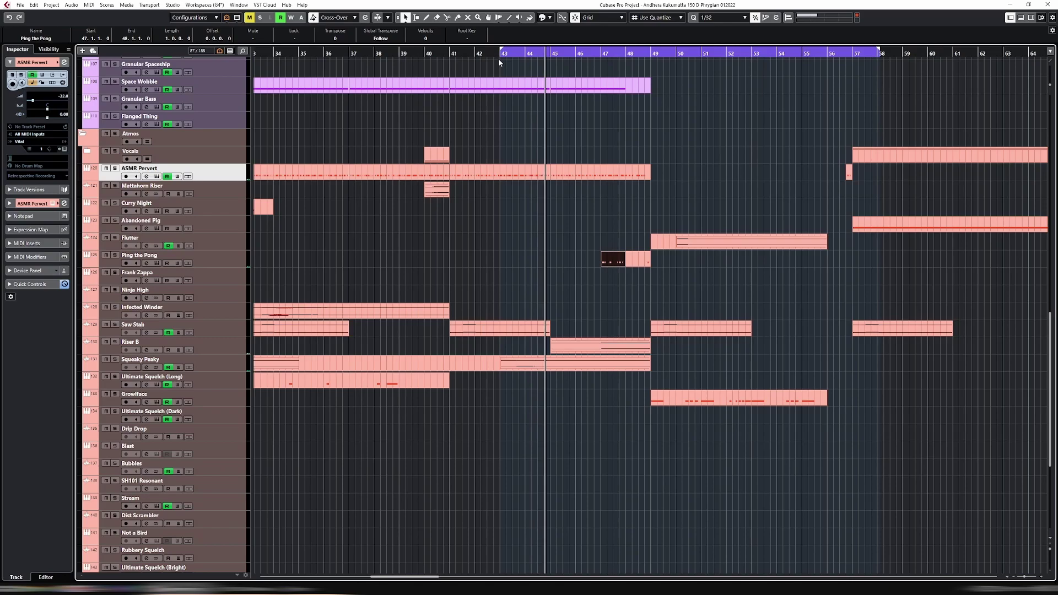
{"action": "key", "text": "alt+1"}
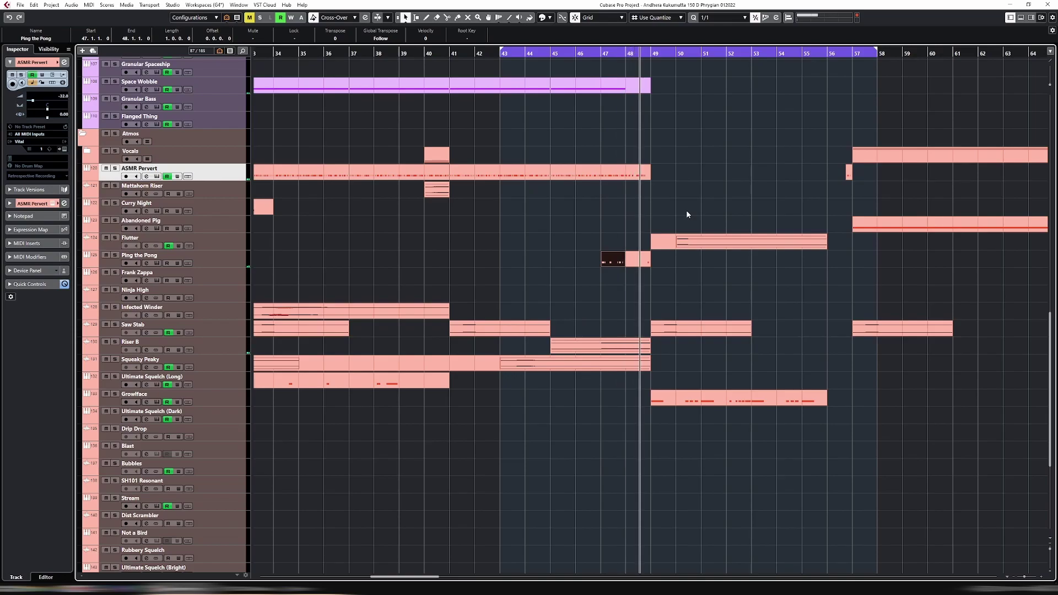
{"action": "key", "text": "g"}
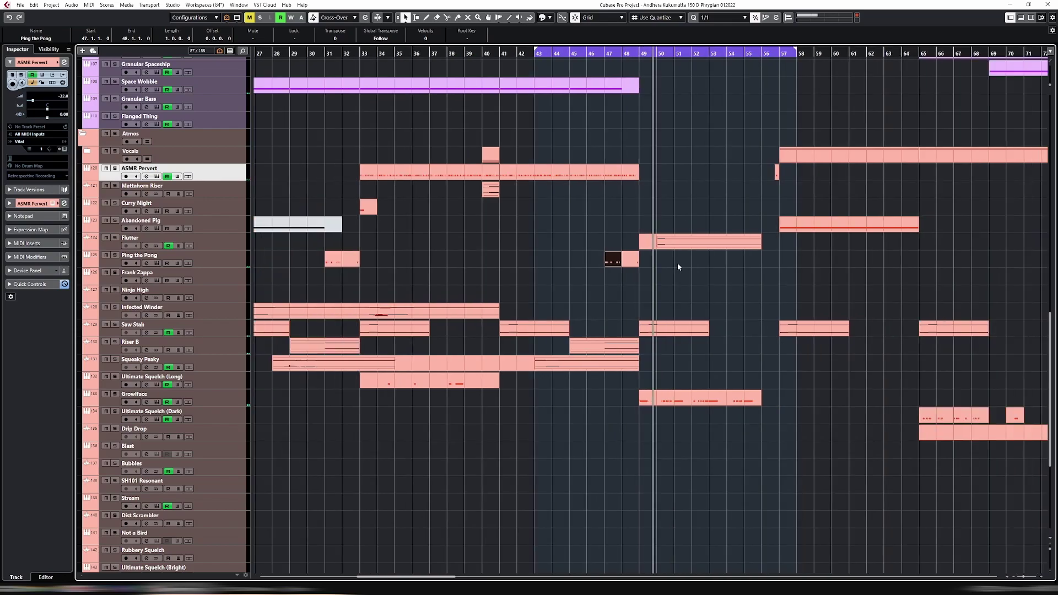
{"action": "scroll", "coordinate": [717, 259], "scroll_direction": "up", "scroll_amount": 5}
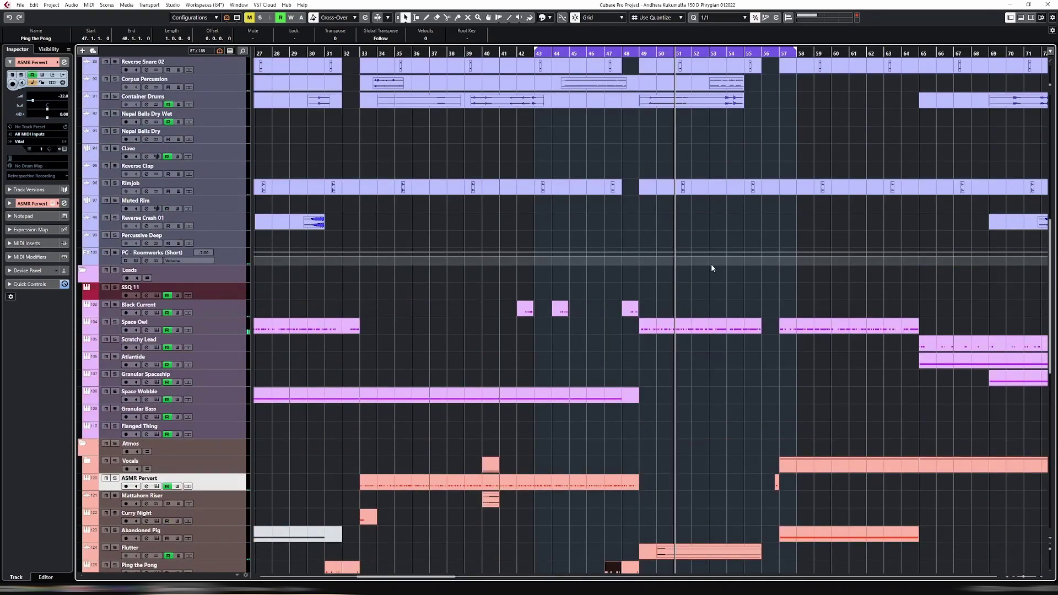
{"action": "key", "text": "g"}
{"action": "scroll", "coordinate": [711, 268], "scroll_direction": "down", "scroll_amount": 2}
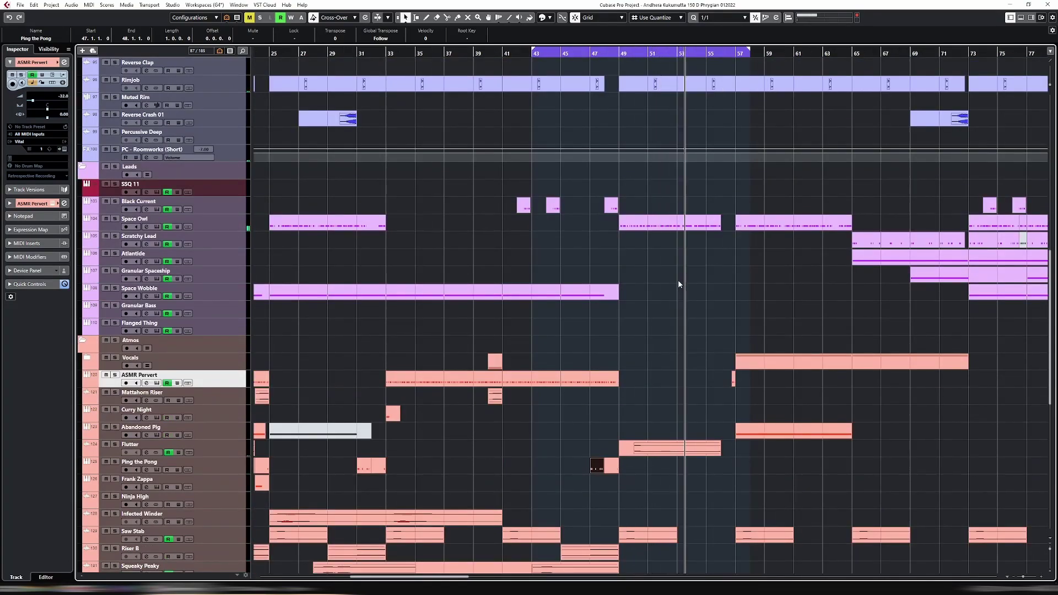
Set the Space Owl track's volume to -16 dB in the Inspector.
{"action": "left_click", "coordinate": [223, 230]}
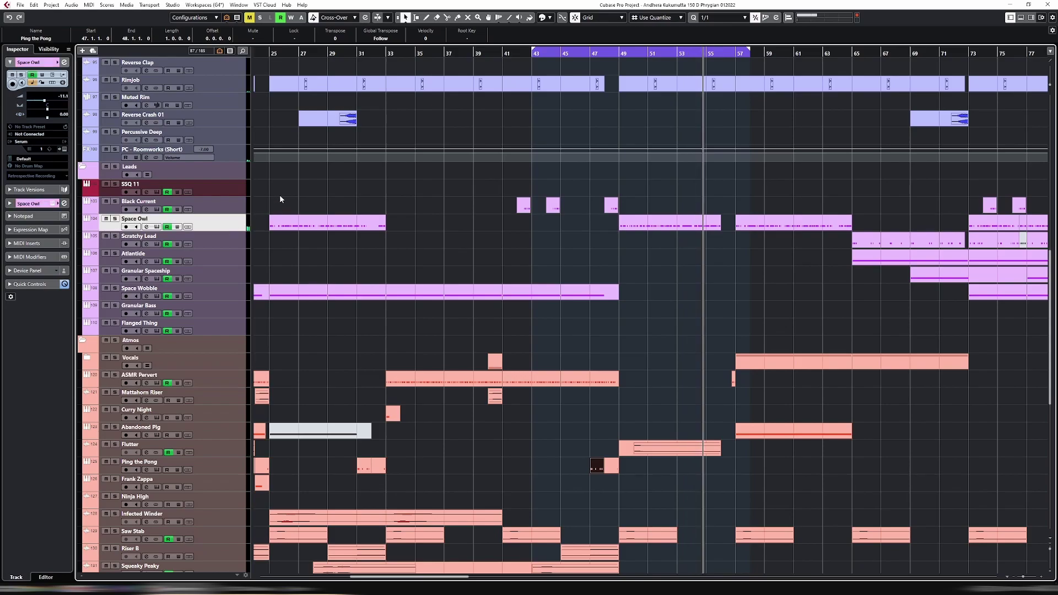
{"action": "key", "text": "e"}
{"action": "key", "text": "e"}
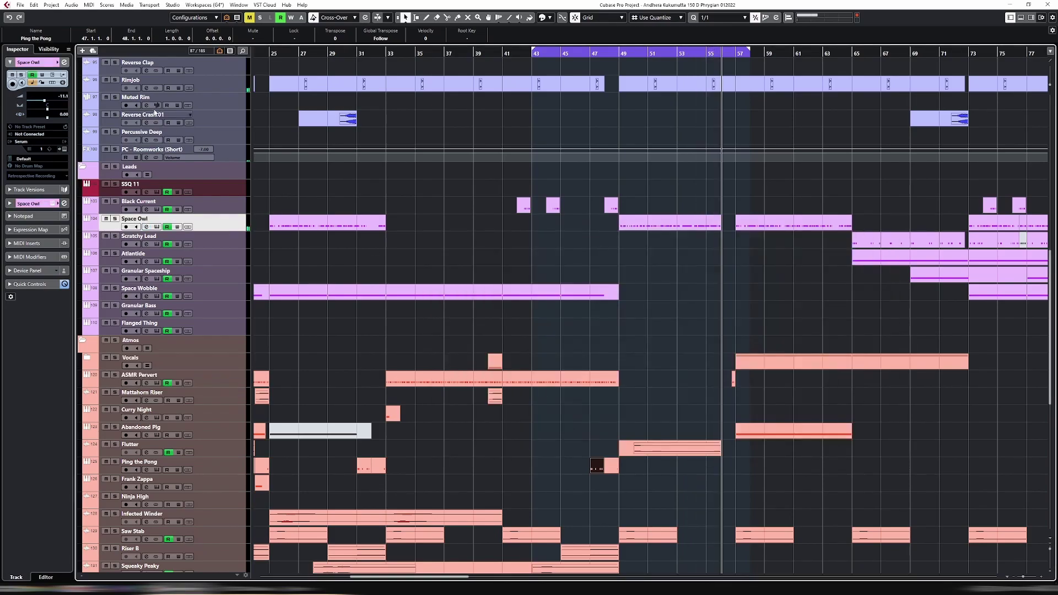
{"action": "left_click", "coordinate": [64, 97]}
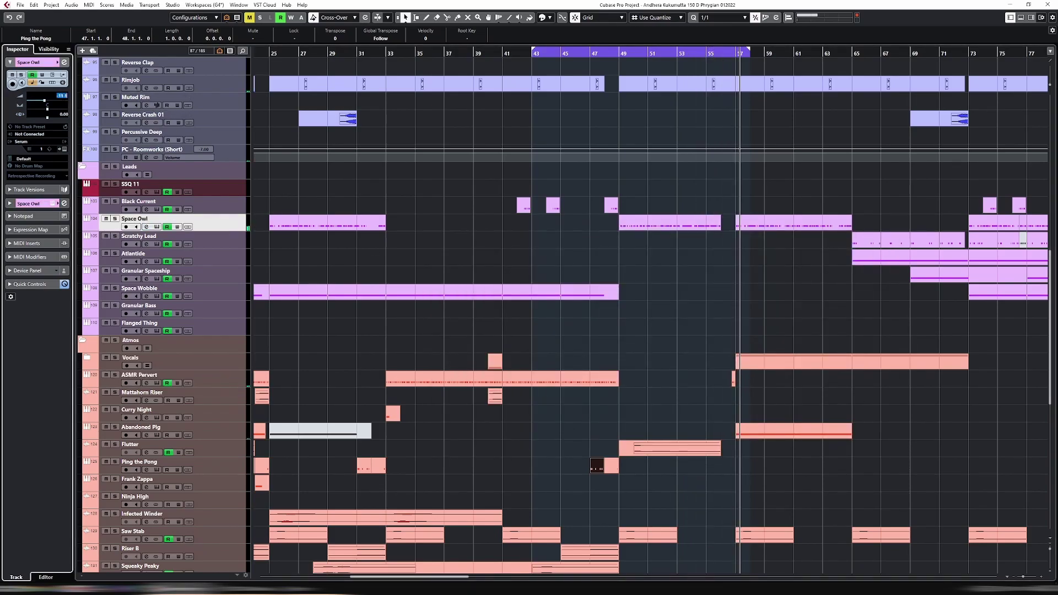
{"action": "type", "text": "-16"}
{"action": "key", "text": "Return"}
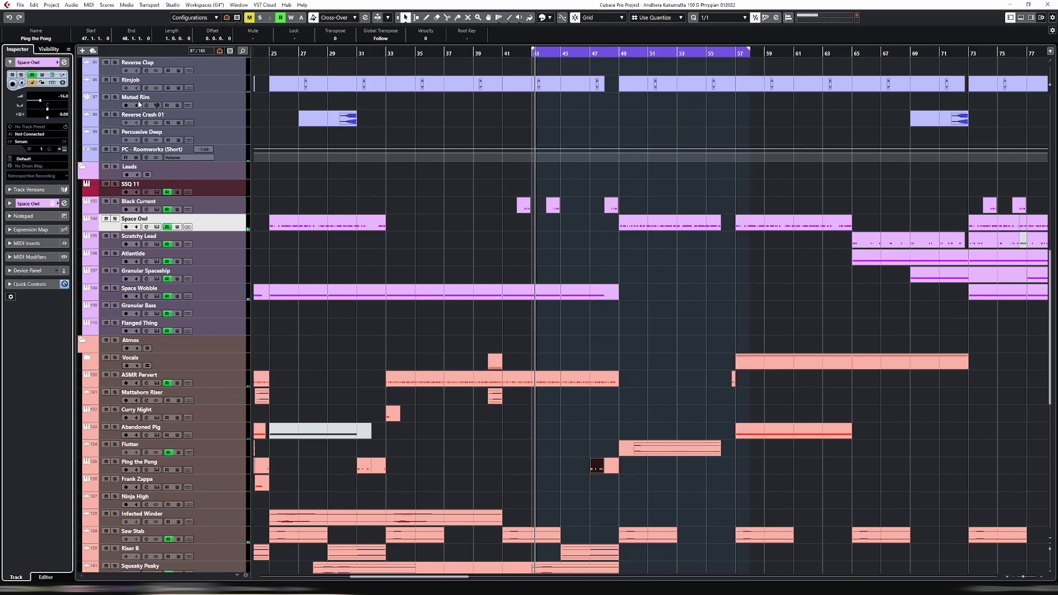
{"action": "left_click", "coordinate": [613, 55]}
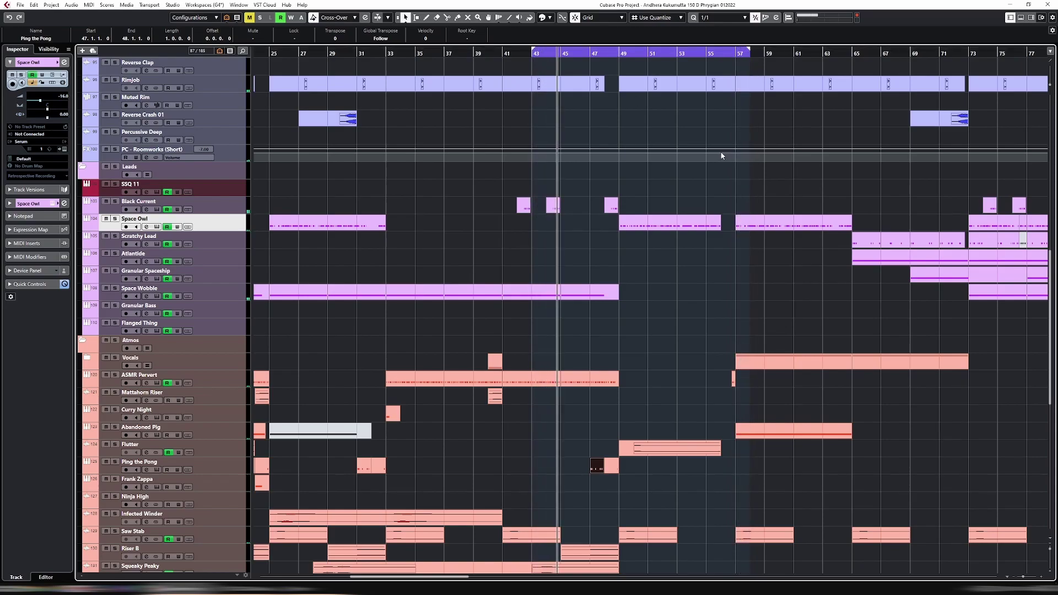
Expand Space Owl's Audio Inserts and check the ValhallaVintageVerb settings.
{"action": "key", "text": "e"}
{"action": "key", "text": "e"}
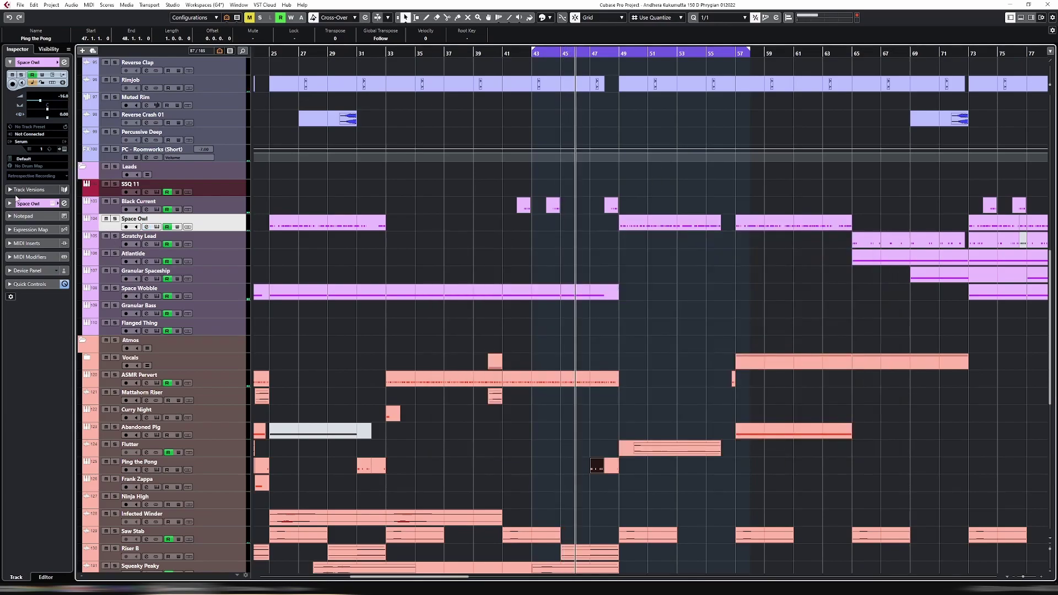
{"action": "left_click", "coordinate": [28, 203]}
{"action": "left_click", "coordinate": [42, 115]}
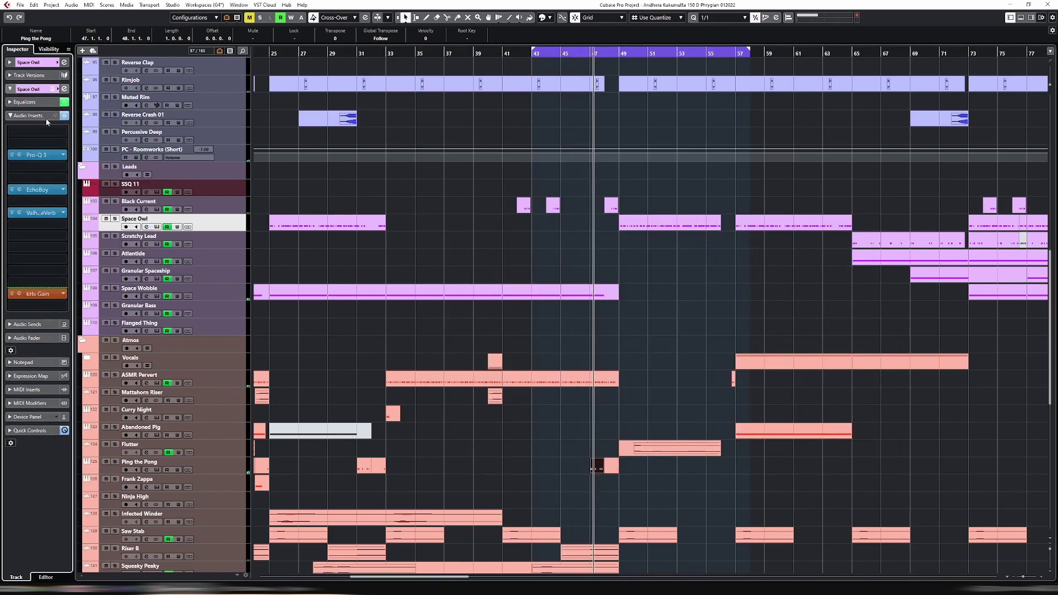
{"action": "left_click", "coordinate": [19, 213]}
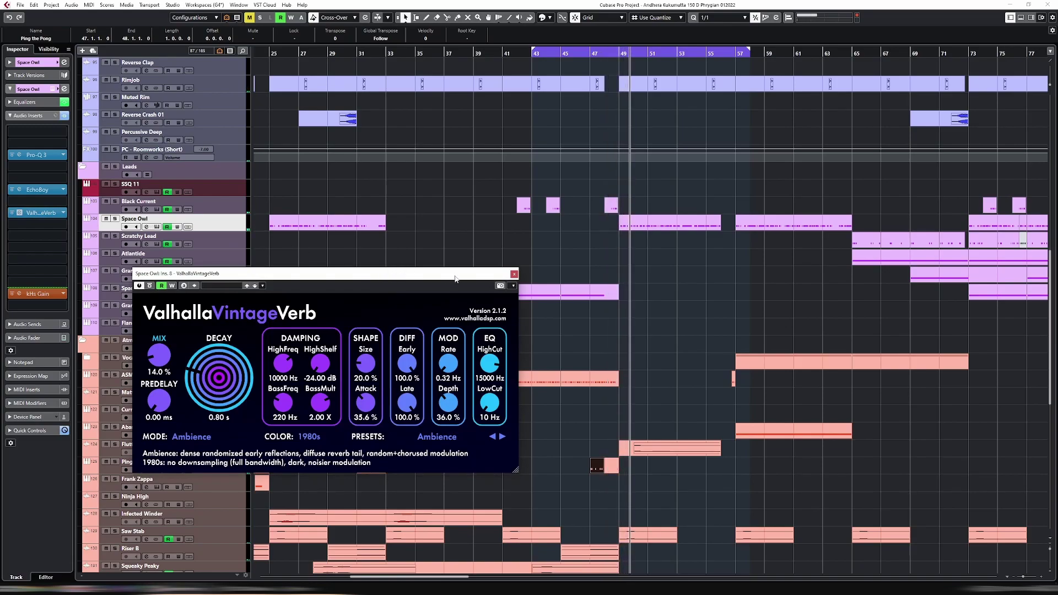
{"action": "left_click", "coordinate": [514, 274]}
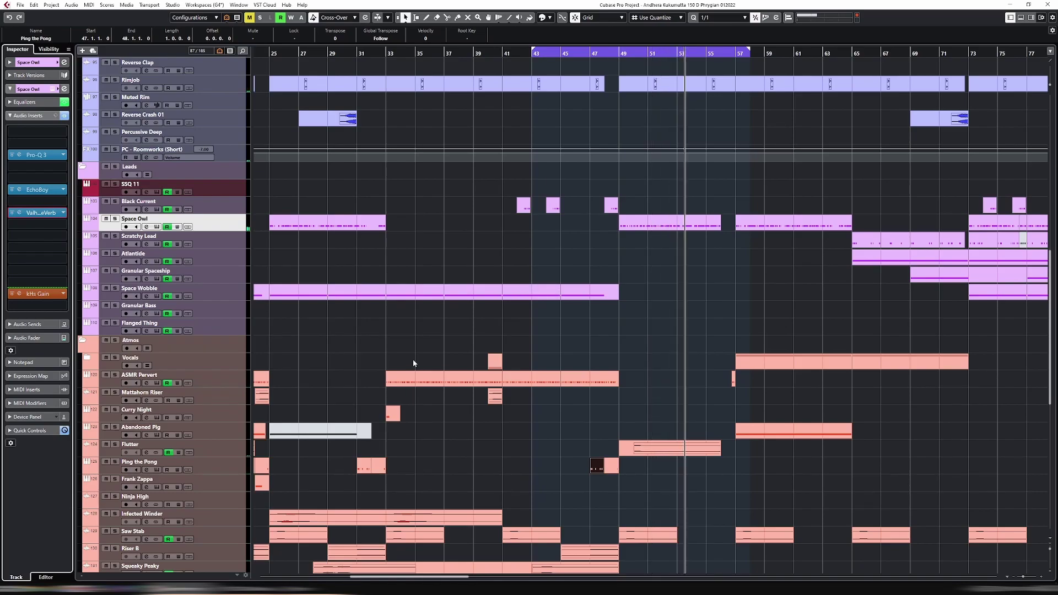
Add an FX track carrying ValhallaPlate, named 'LD - Valhalla Plate', under Space Owl.
{"action": "right_click", "coordinate": [227, 226]}
{"action": "mouse_move", "coordinate": [309, 229]}
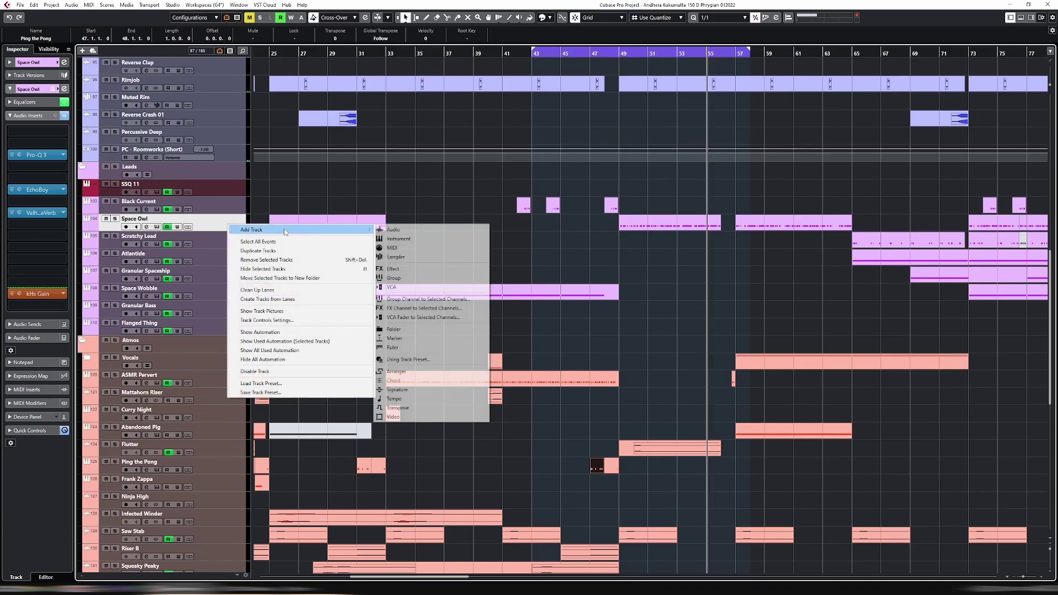
{"action": "left_click", "coordinate": [414, 273]}
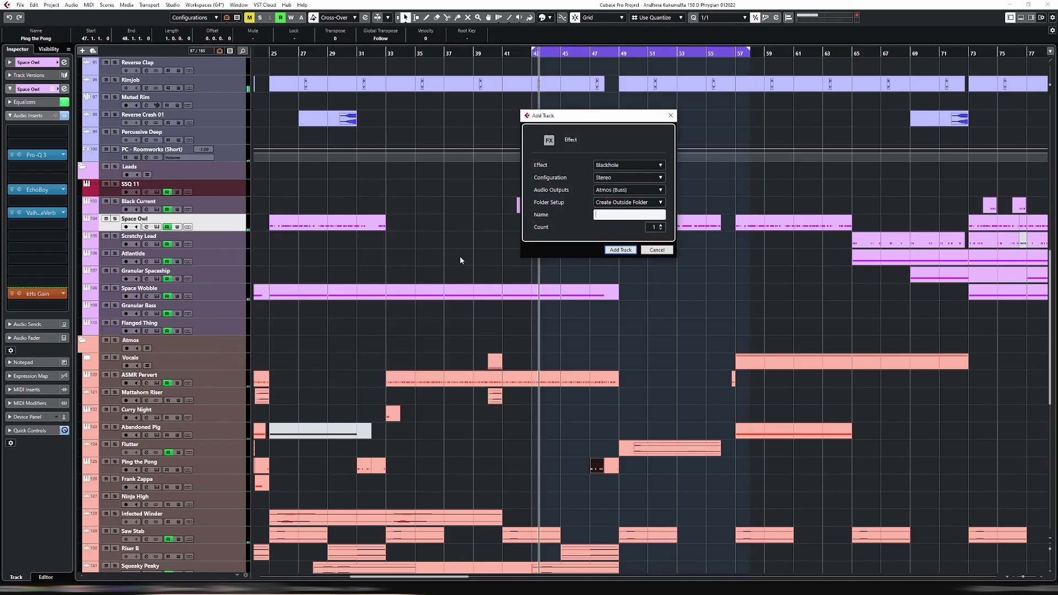
{"action": "left_click", "coordinate": [624, 164]}
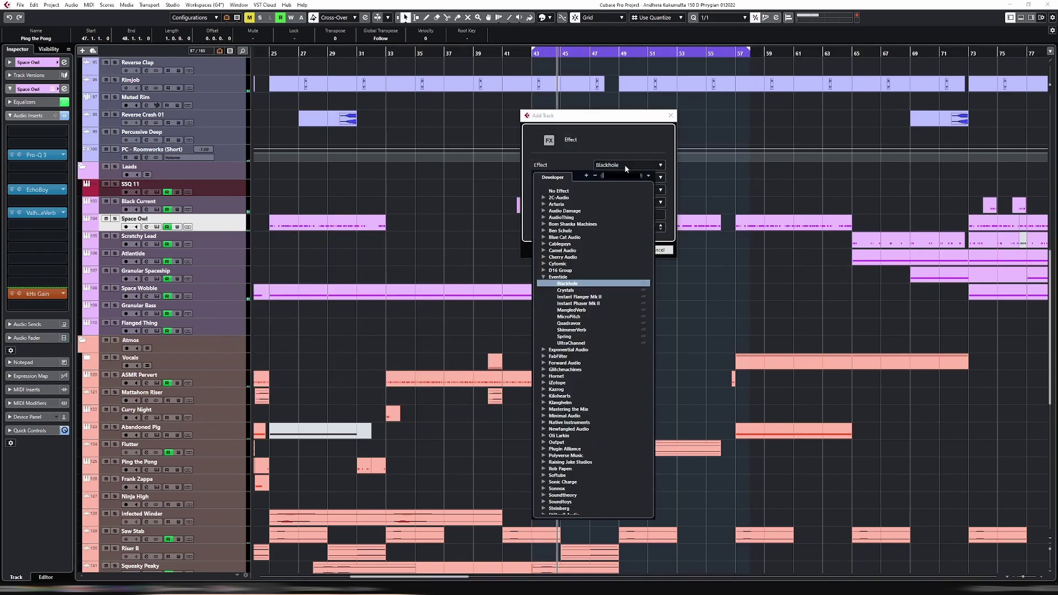
{"action": "type", "text": "plate"}
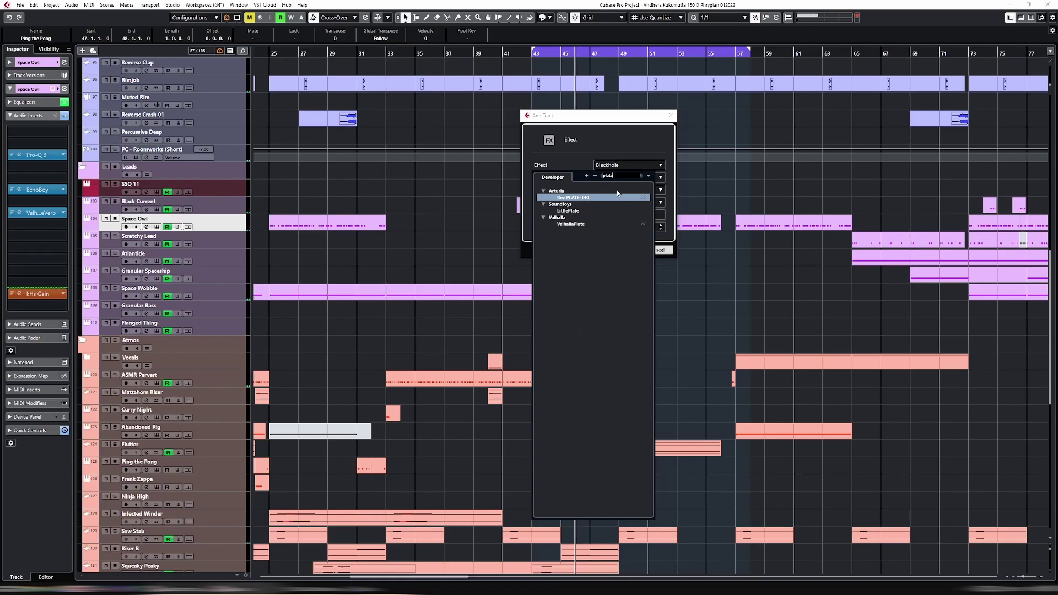
{"action": "left_click", "coordinate": [579, 224]}
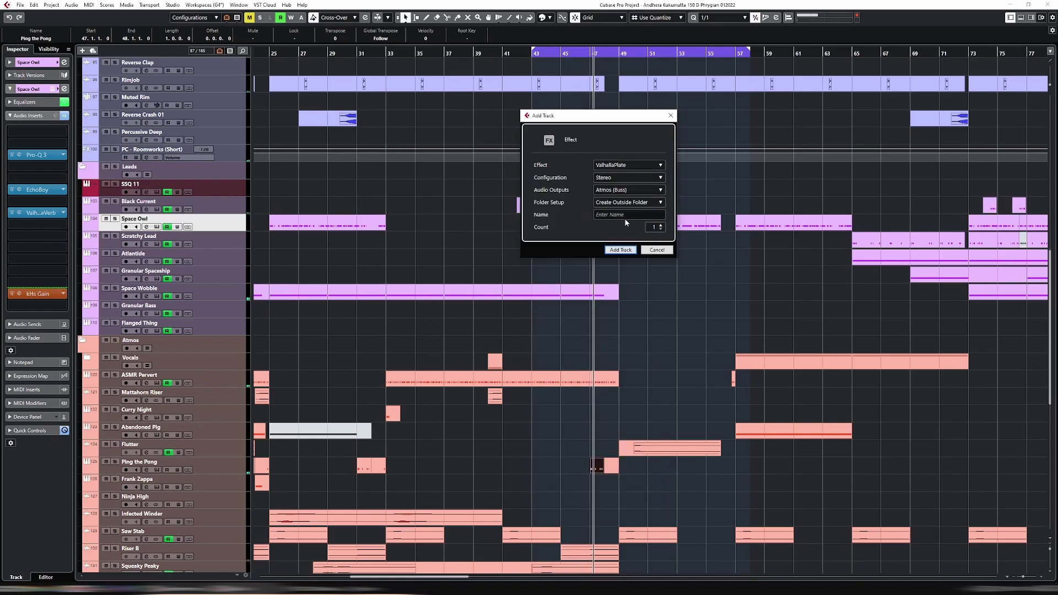
{"action": "left_click", "coordinate": [631, 215]}
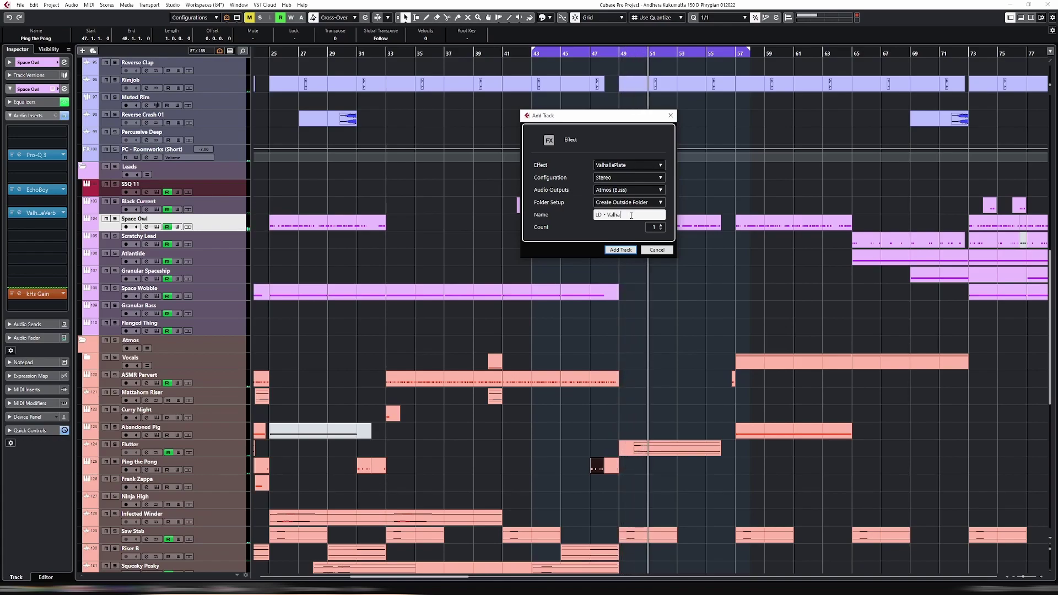
{"action": "key", "text": "Return"}
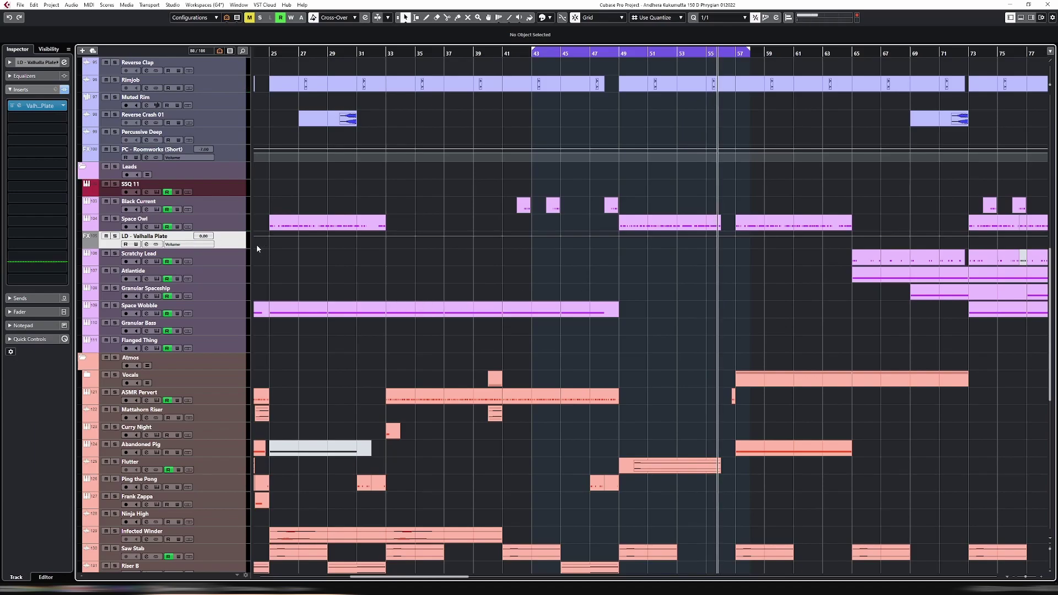
Loop playback over Space Owl's bar 49–55 part and solo the track.
{"action": "left_click", "coordinate": [240, 229]}
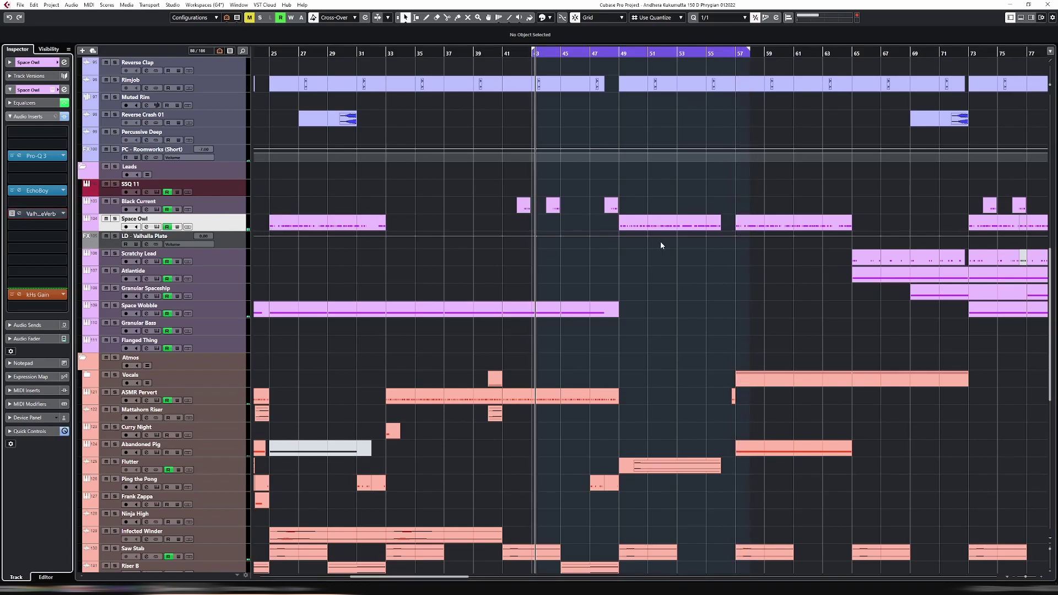
{"action": "left_click", "coordinate": [652, 227]}
{"action": "key", "text": "p"}
{"action": "key", "text": "s"}
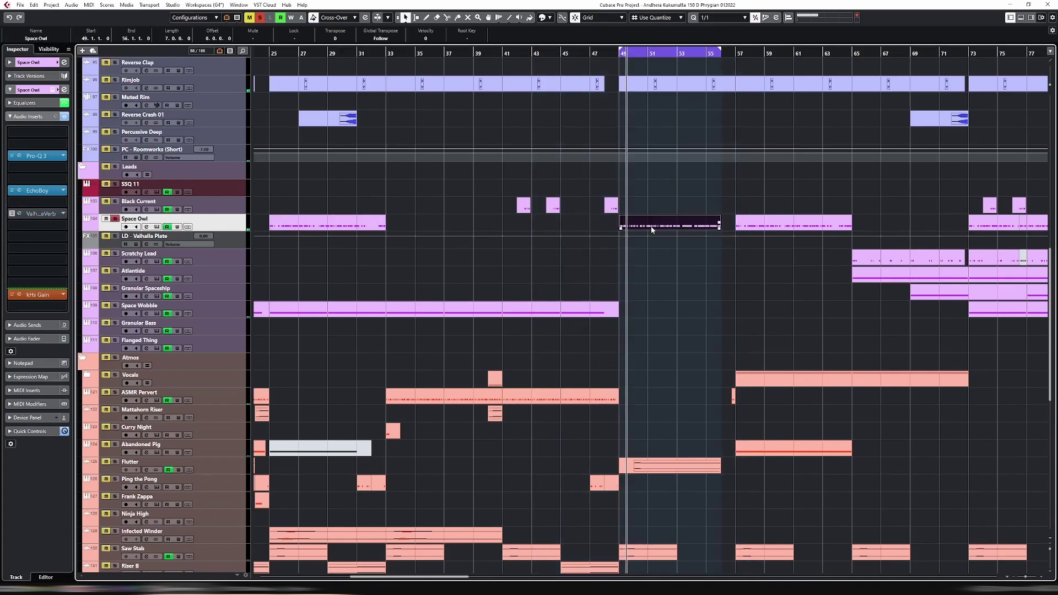
Add an enabled Space Owl send to LD - Valhalla Plate at -16.1 dB.
{"action": "left_click", "coordinate": [21, 326]}
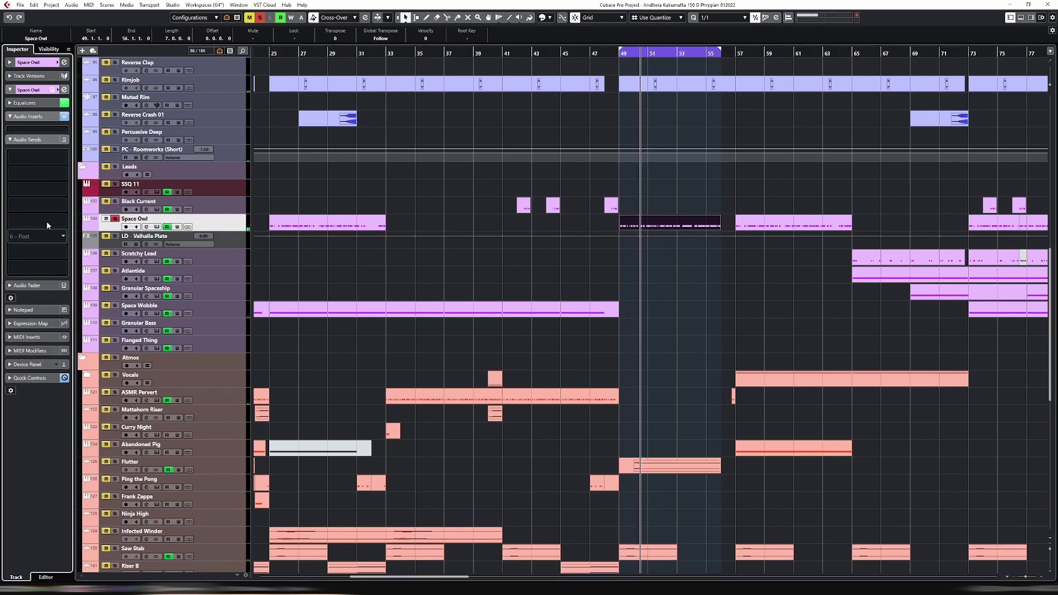
{"action": "left_click", "coordinate": [37, 150]}
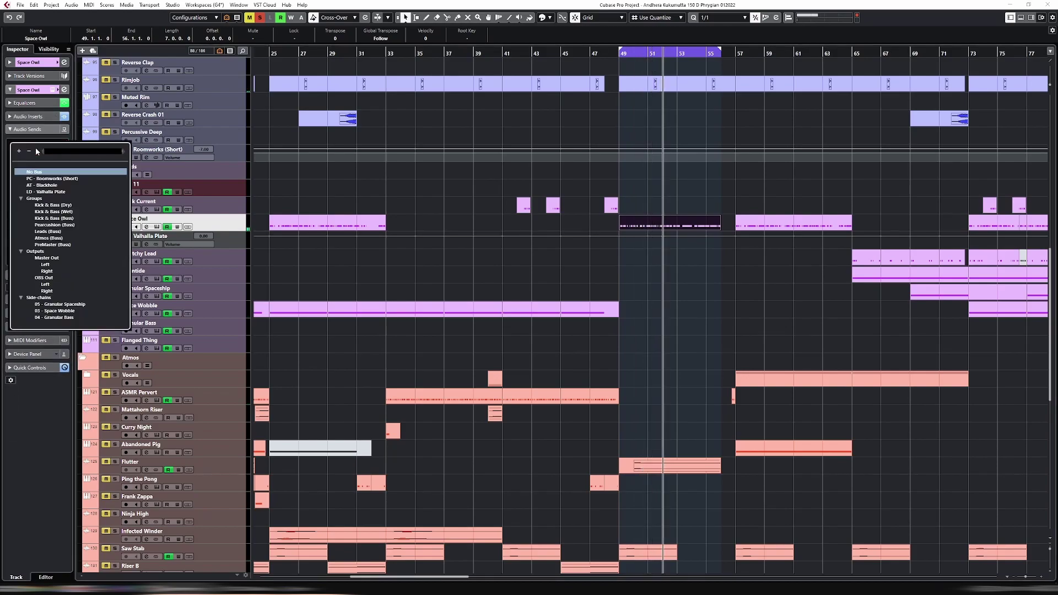
{"action": "type", "text": "val"}
{"action": "left_click", "coordinate": [49, 173]}
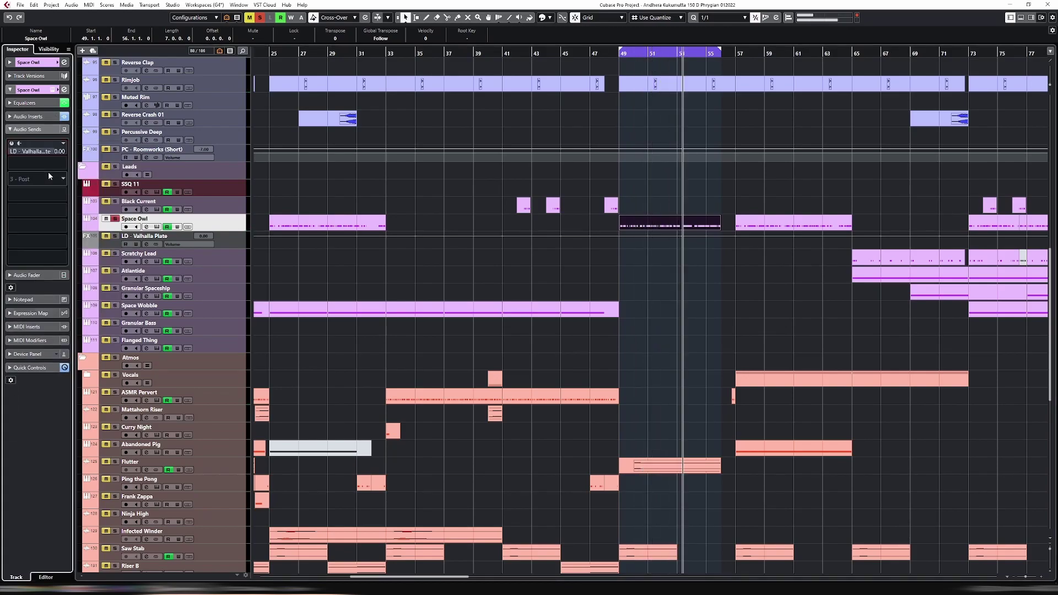
{"action": "left_click", "coordinate": [12, 143]}
{"action": "key", "text": "s"}
{"action": "key", "text": "s"}
{"action": "left_click_drag", "start_coordinate": [52, 151], "coordinate": [44, 153]}
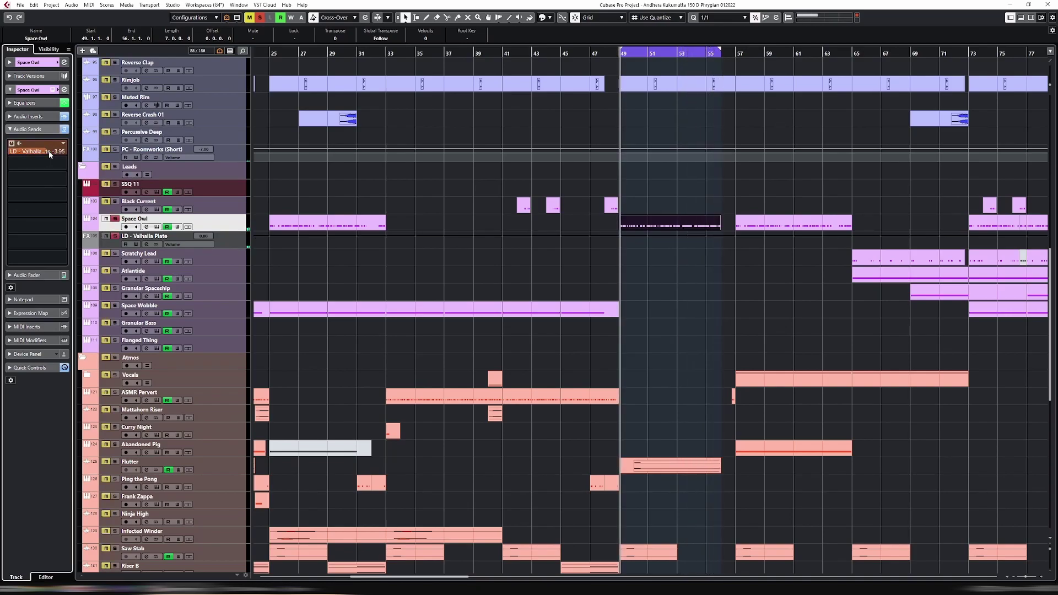
Review the ValhallaPlate settings, then move LD - Valhalla Plate below Flanged Thing.
{"action": "left_click", "coordinate": [135, 244]}
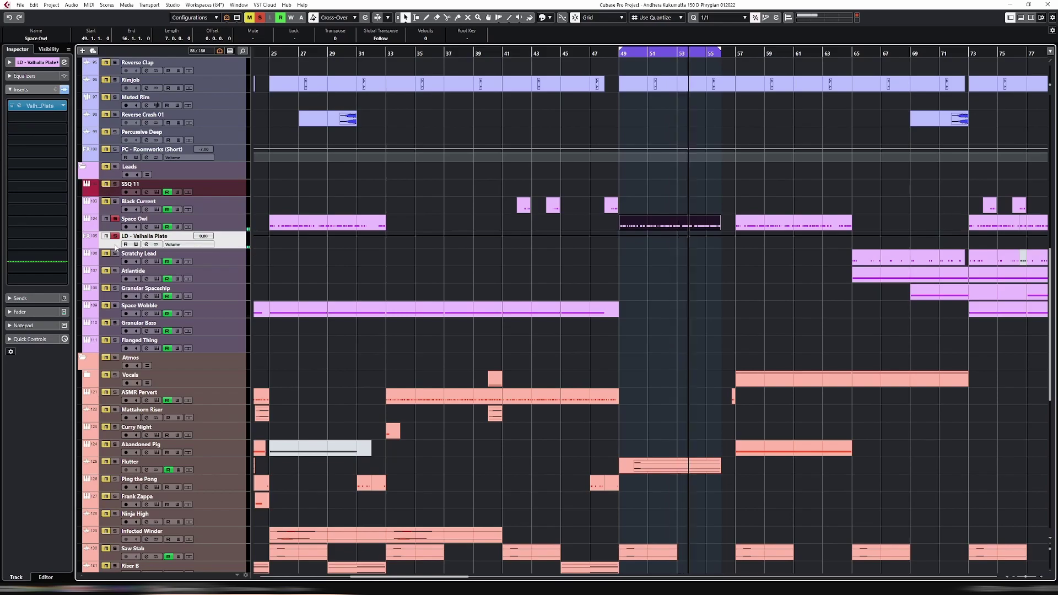
{"action": "left_click", "coordinate": [20, 106]}
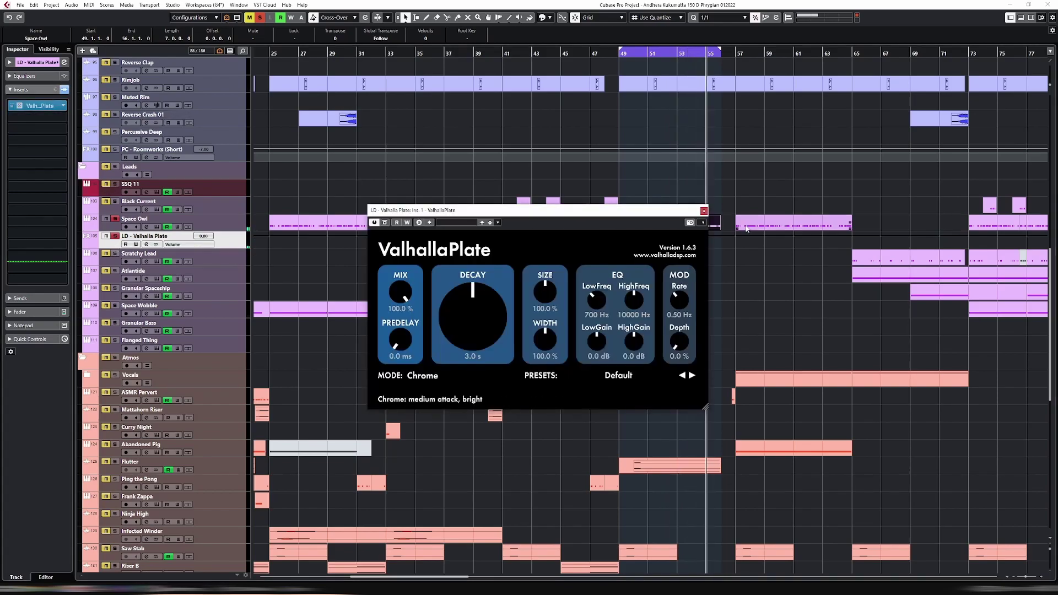
{"action": "left_click", "coordinate": [704, 211]}
{"action": "left_click", "coordinate": [236, 229]}
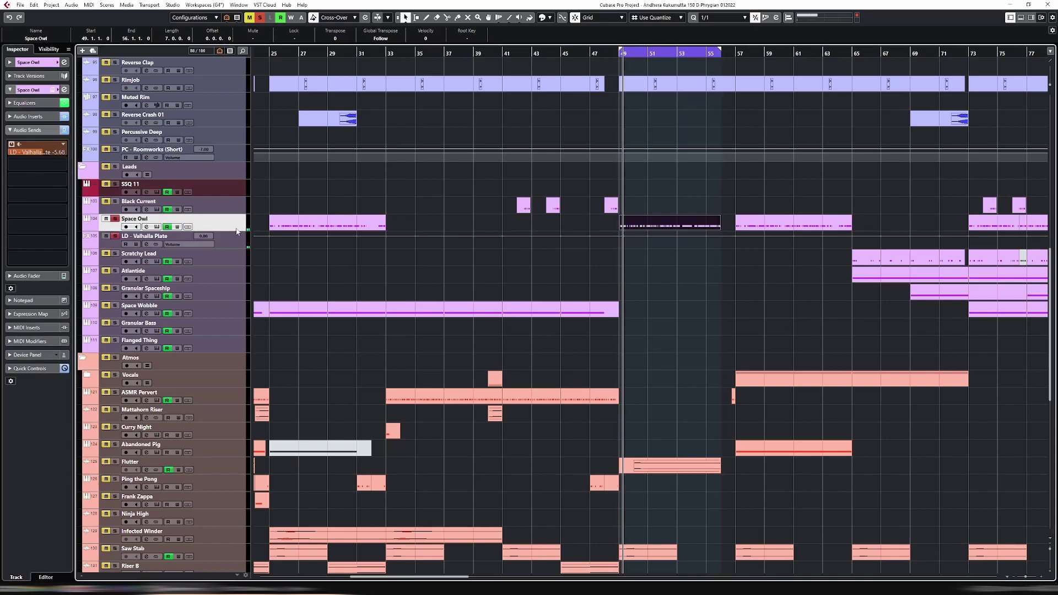
{"action": "scroll", "coordinate": [37, 152], "scroll_direction": "down", "scroll_amount": 8}
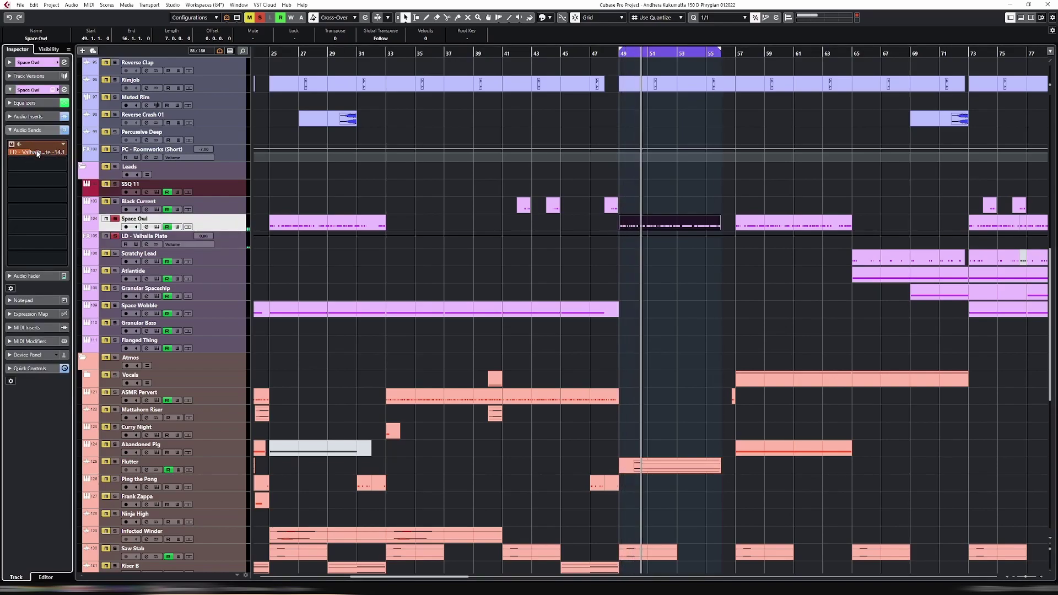
{"action": "scroll", "coordinate": [38, 155], "scroll_direction": "down", "scroll_amount": 1}
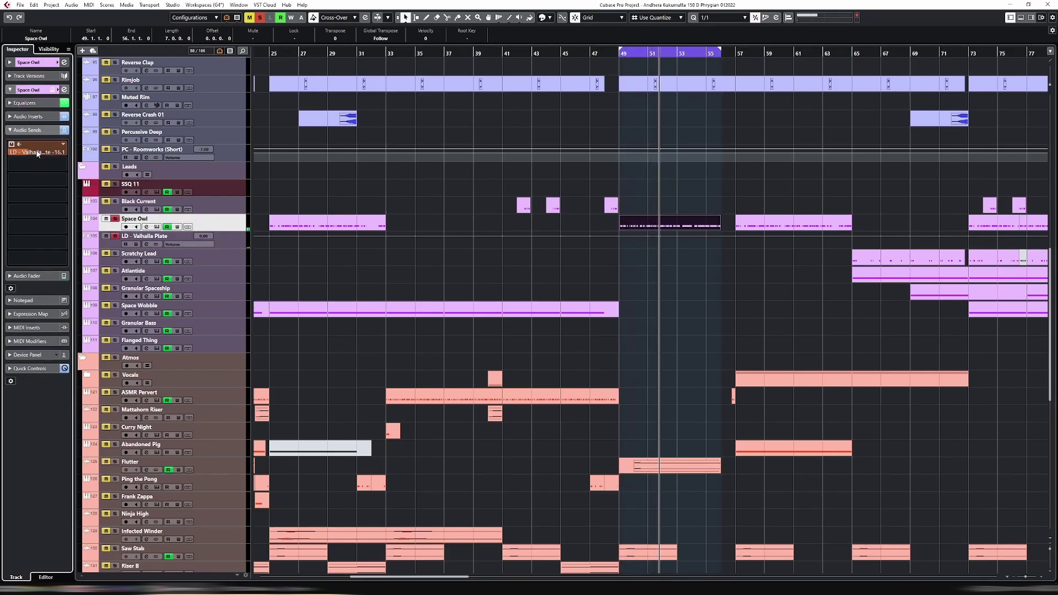
{"action": "key", "text": "s"}
{"action": "left_click_drag", "start_coordinate": [239, 241], "coordinate": [230, 346]}
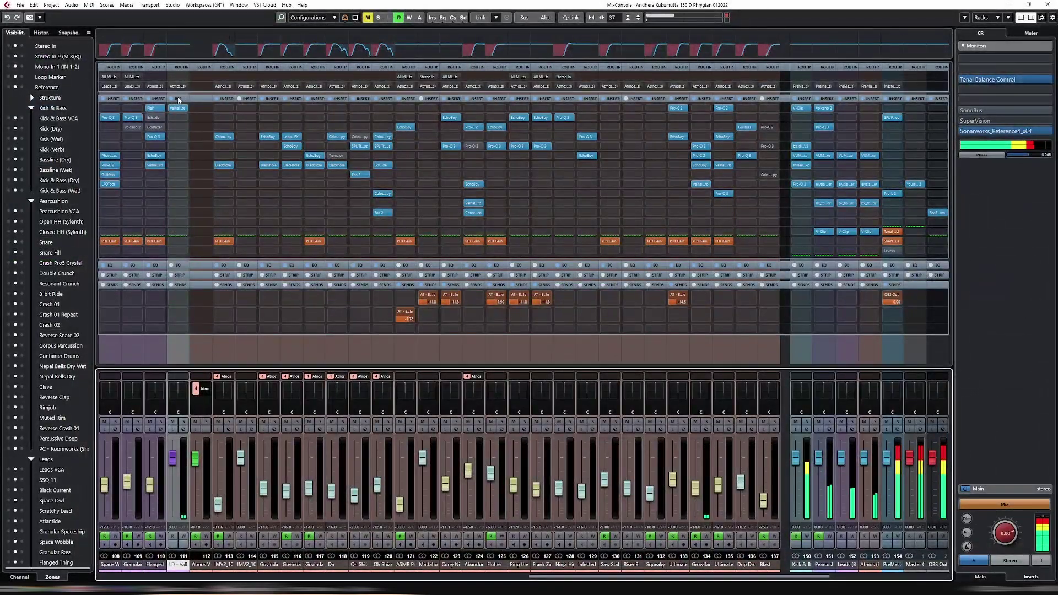
Set the LD - Valhalla Plate channel's output to Leads (Buss) and close the MixConsole.
{"action": "left_click", "coordinate": [180, 86]}
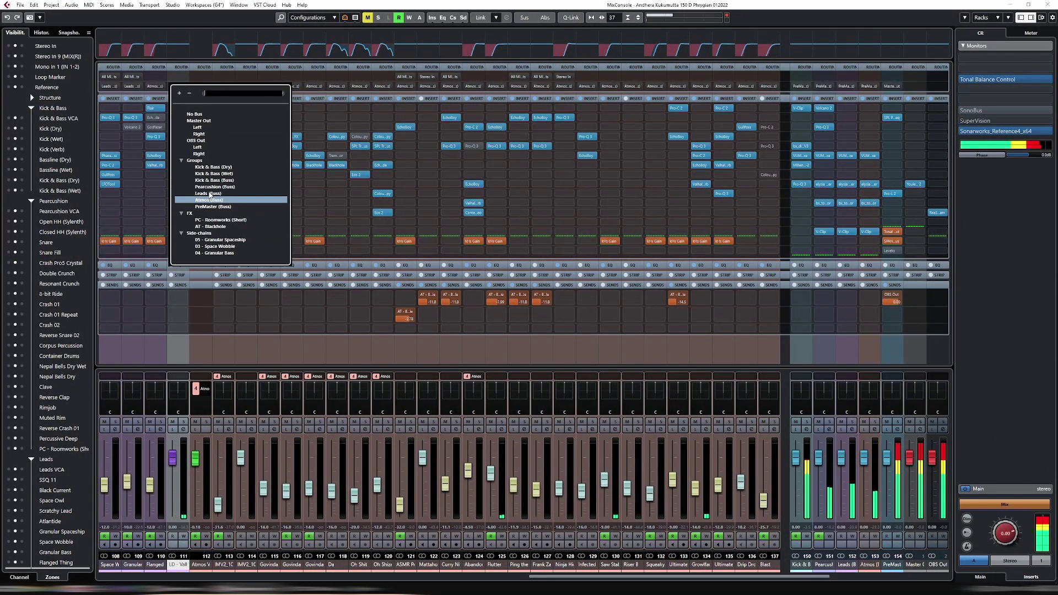
{"action": "left_click", "coordinate": [210, 194]}
{"action": "left_click", "coordinate": [163, 87]}
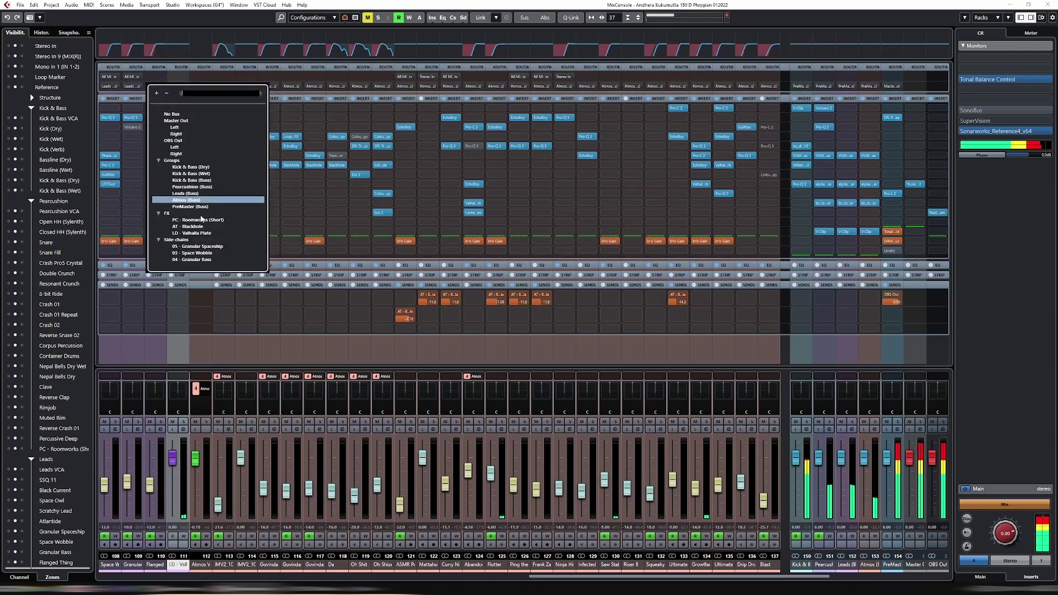
{"action": "left_click", "coordinate": [186, 194]}
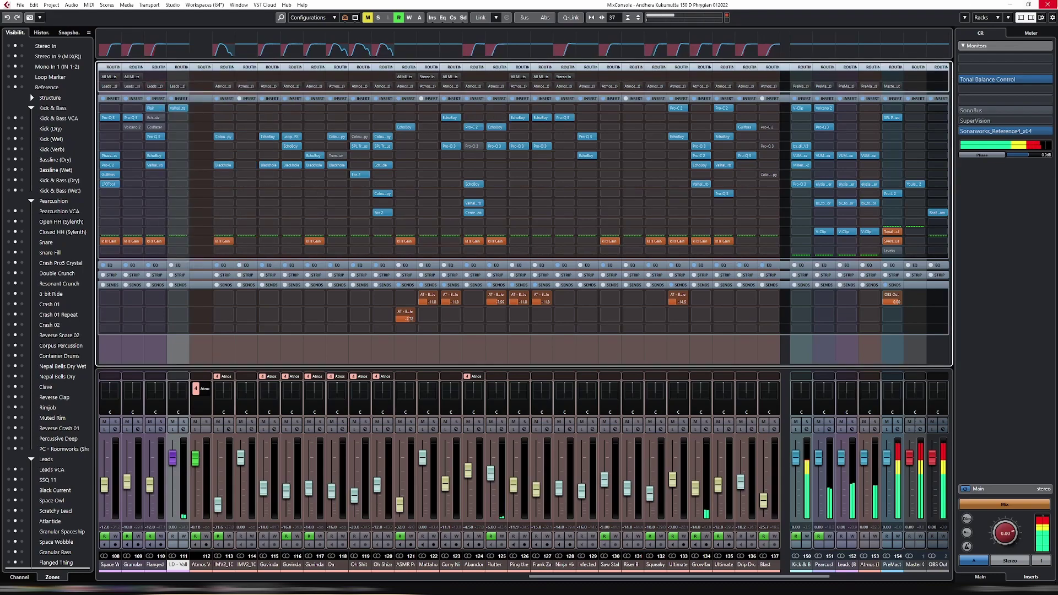
{"action": "left_click", "coordinate": [1049, 4]}
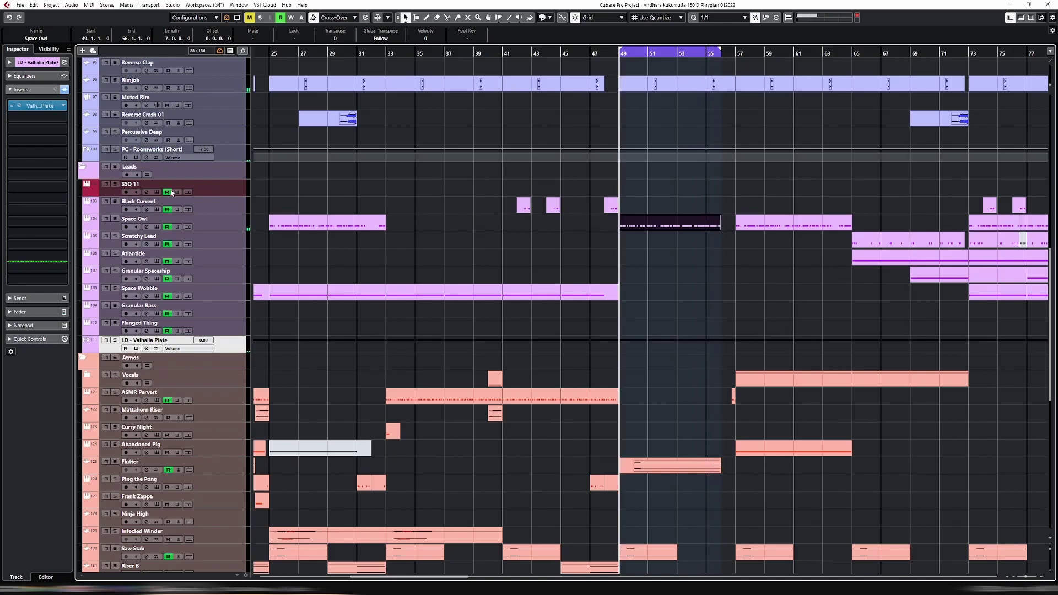
Loop the first two Black Current parts and send Black Current to LD - Valhalla Plate at -11.8 dB.
{"action": "mouse_move", "coordinate": [483, 197]}
{"action": "left_mouse_down"}
{"action": "mouse_move", "coordinate": [673, 204]}
{"action": "mouse_move", "coordinate": [574, 208]}
{"action": "left_mouse_up"}
{"action": "key", "text": "p"}
{"action": "left_click", "coordinate": [213, 201]}
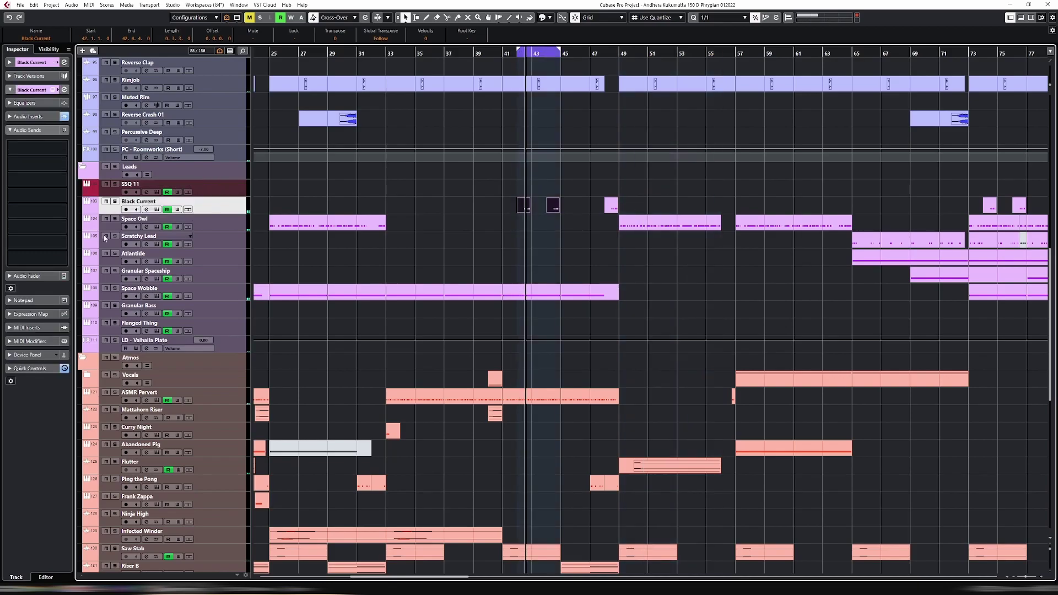
{"action": "left_click", "coordinate": [35, 141]}
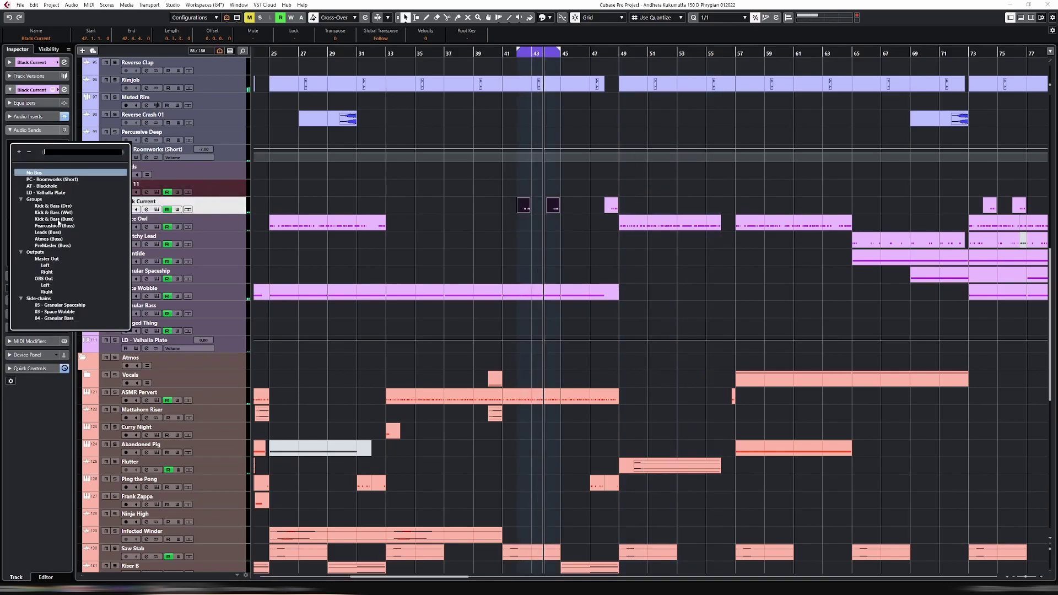
{"action": "left_click", "coordinate": [54, 193]}
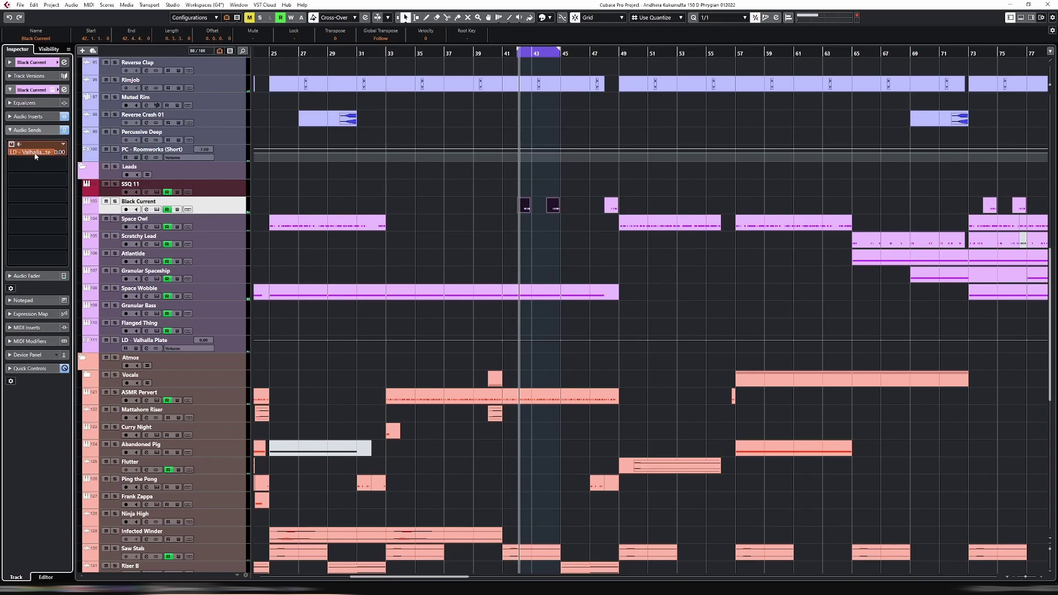
{"action": "left_click", "coordinate": [45, 119]}
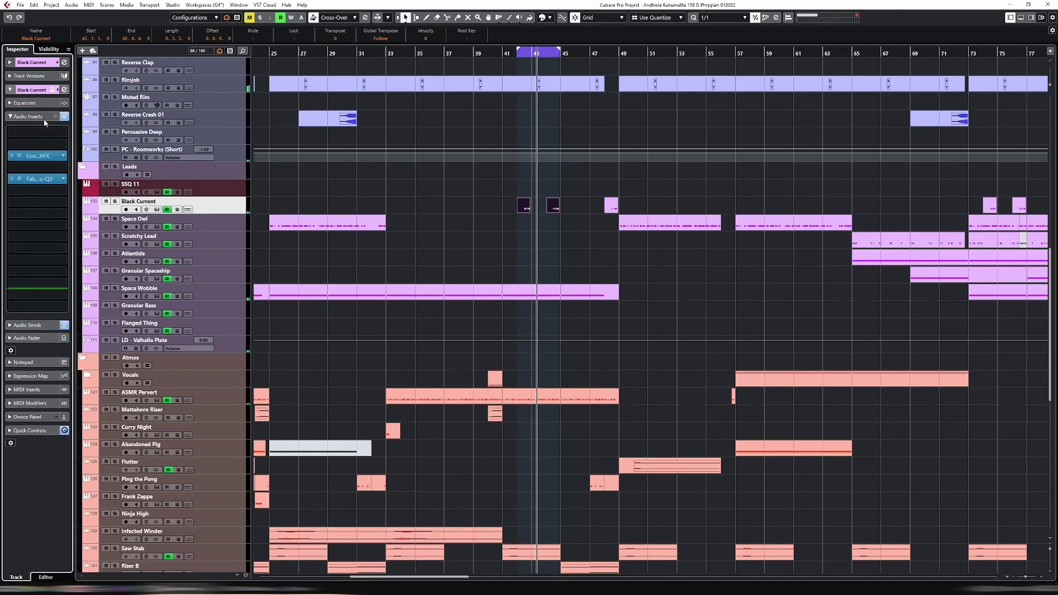
{"action": "left_click", "coordinate": [45, 119]}
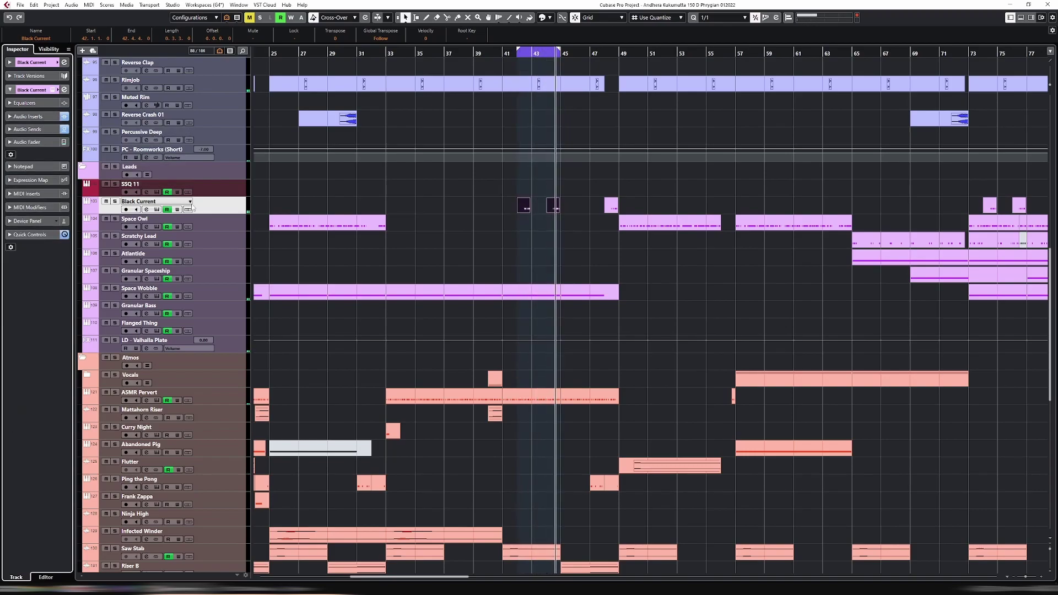
{"action": "left_click", "coordinate": [30, 129]}
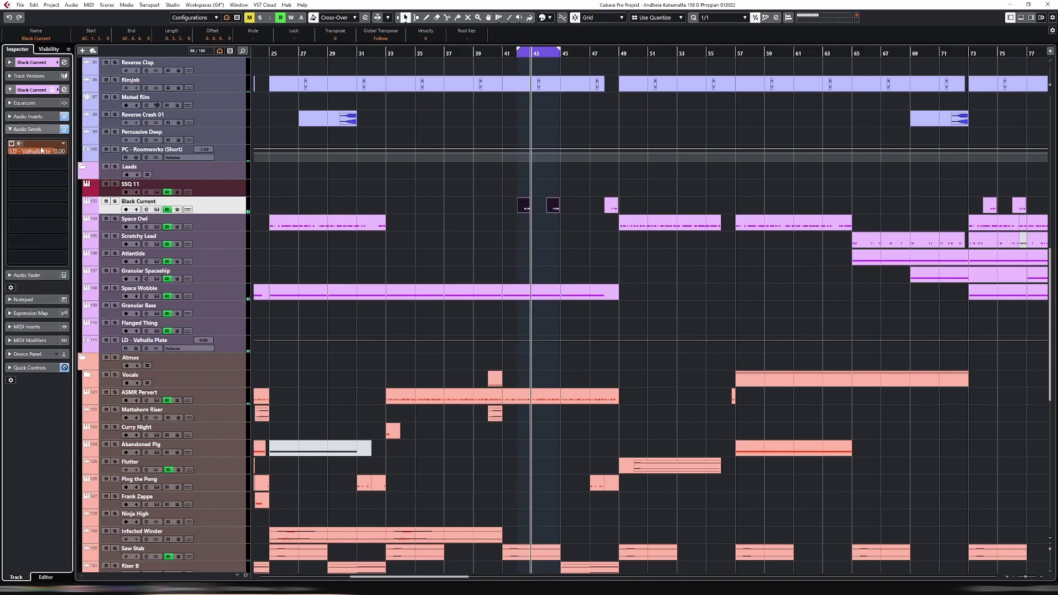
{"action": "scroll", "coordinate": [43, 151], "scroll_direction": "down", "scroll_amount": 5}
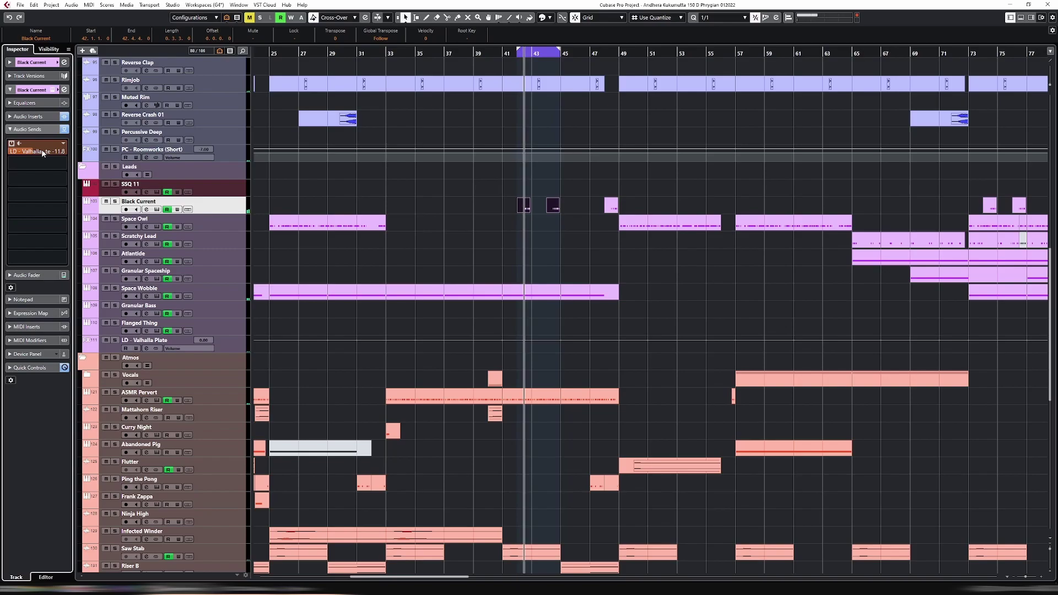
Check the ValhallaPlate plugin on LD - Valhalla Plate, then select the SSQ 11 track.
{"action": "left_click", "coordinate": [332, 224]}
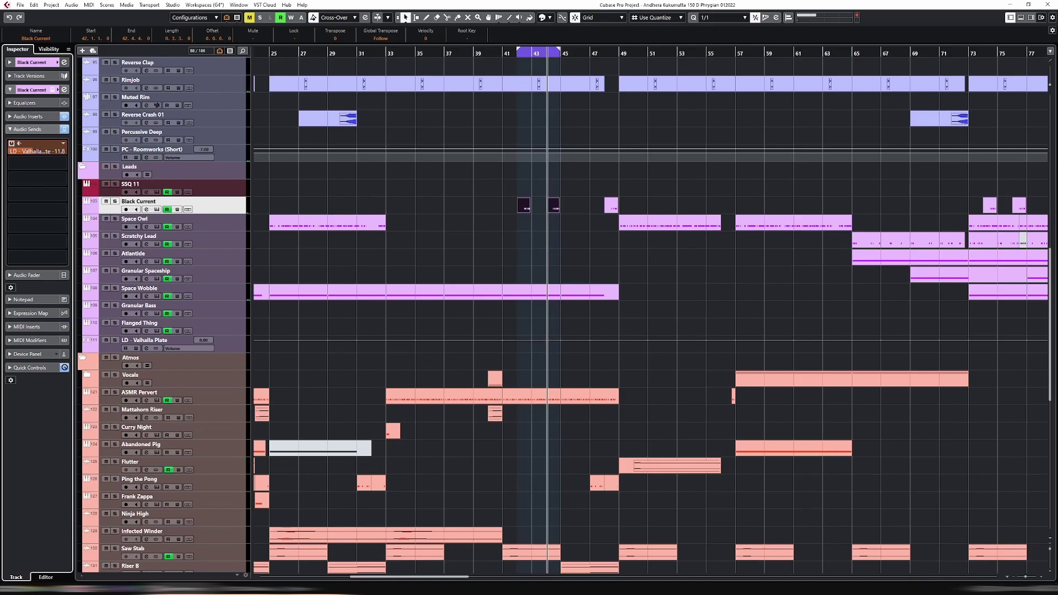
{"action": "left_click", "coordinate": [145, 340]}
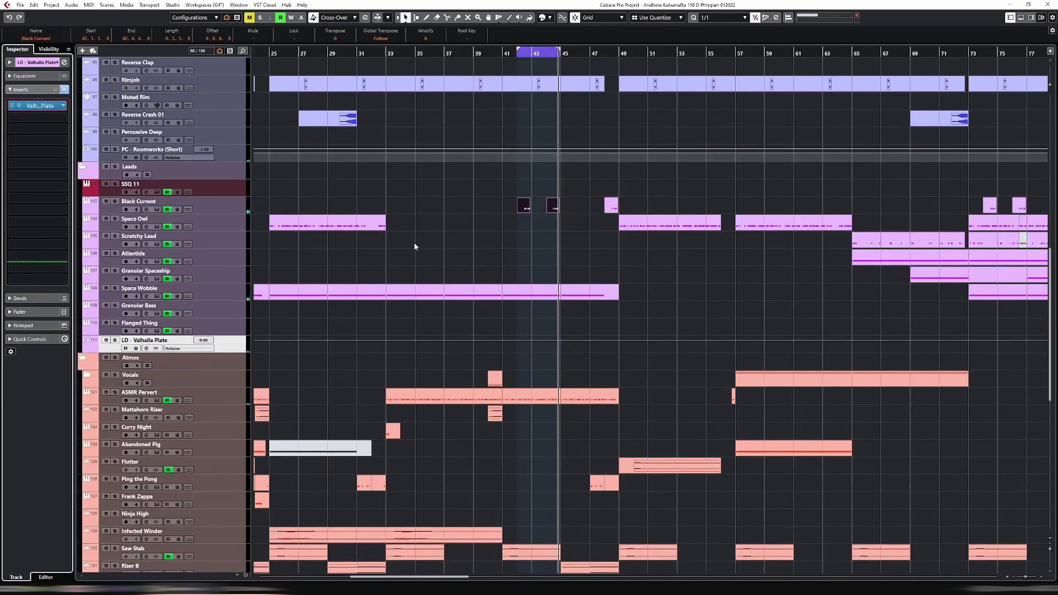
{"action": "left_click", "coordinate": [38, 105]}
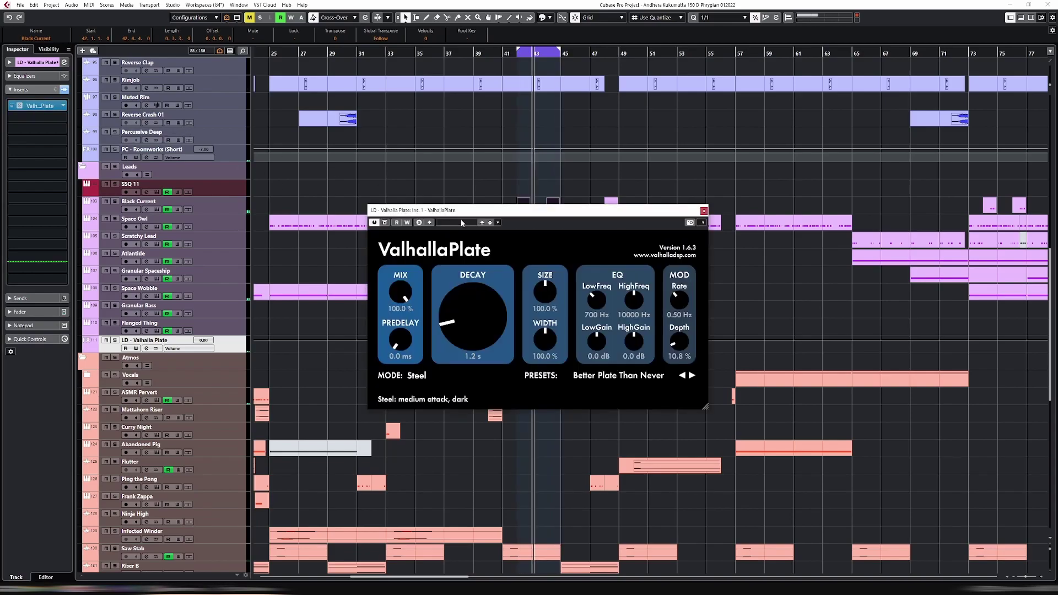
{"action": "left_click", "coordinate": [704, 211]}
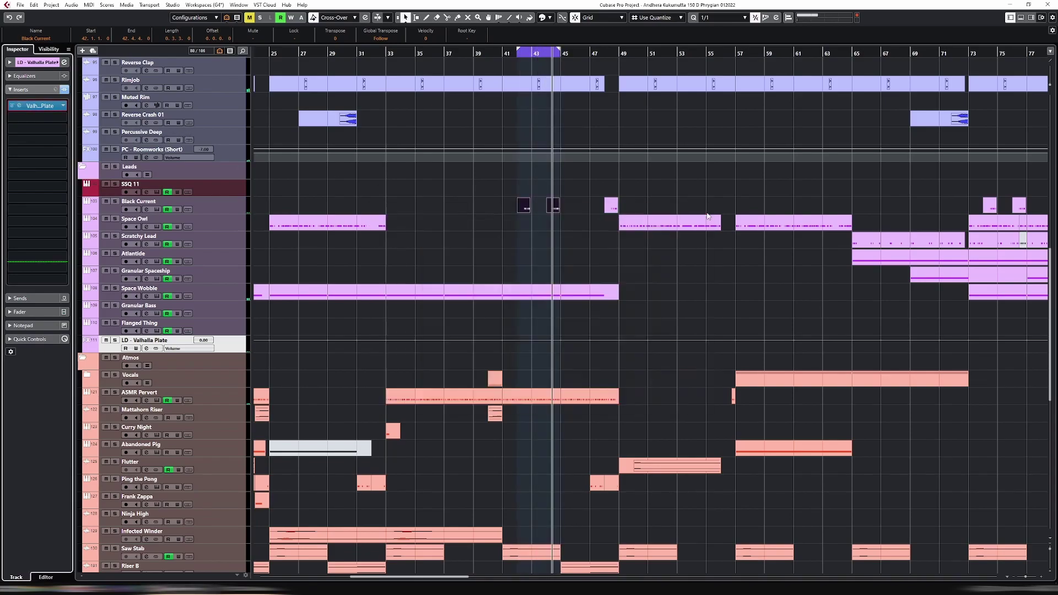
{"action": "left_click", "coordinate": [214, 190]}
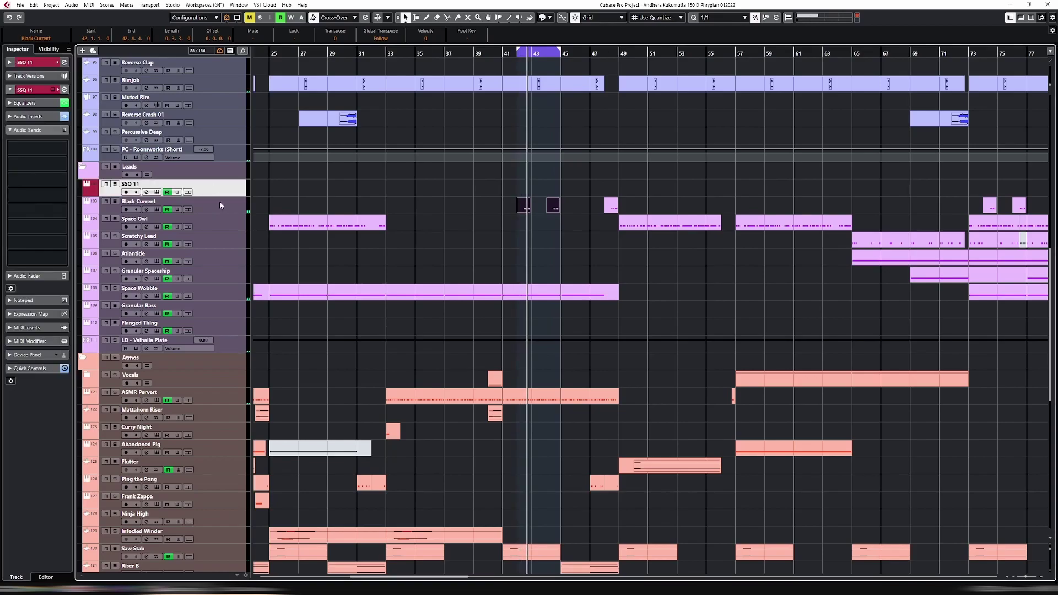
Loop playback over the Space Owl part at bar 49 and zoom out to the whole song.
{"action": "left_click", "coordinate": [637, 226]}
{"action": "key", "text": "p"}
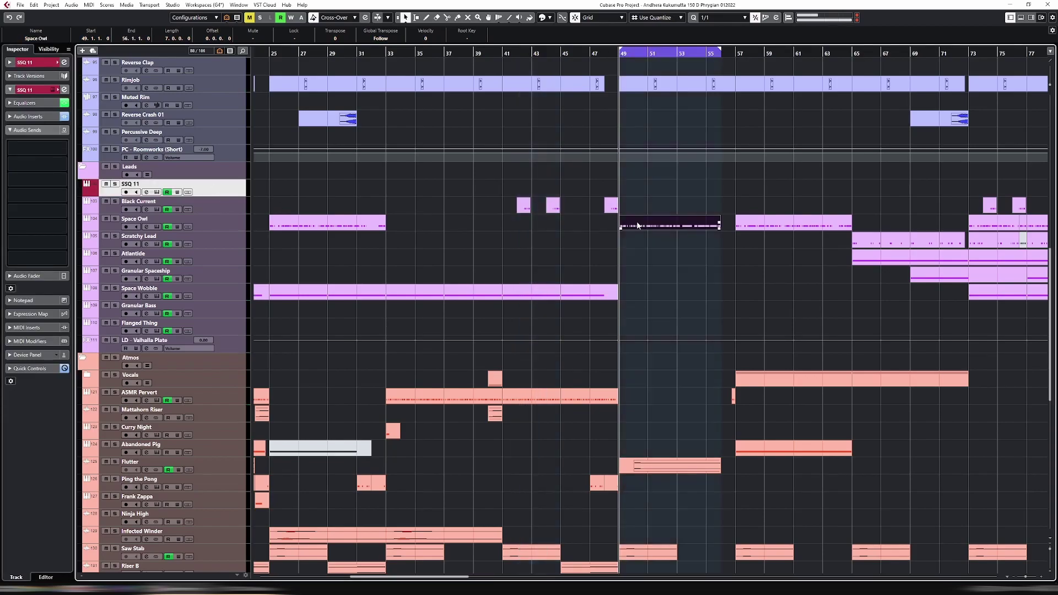
{"action": "key", "text": "g"}
{"action": "key", "text": "g"}
{"action": "key", "text": "g"}
{"action": "key", "text": "g"}
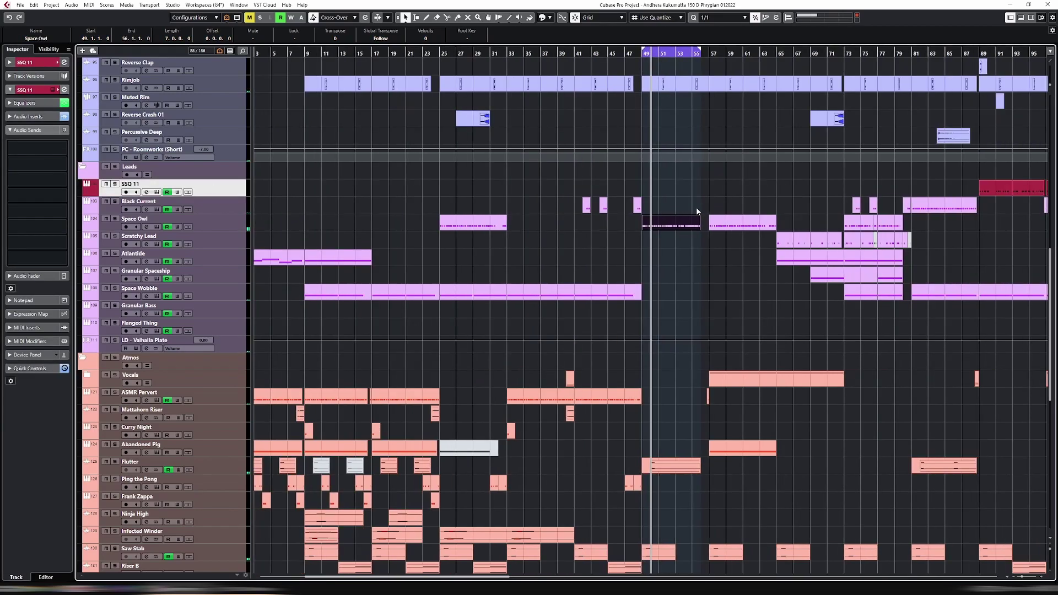
Set Space Owl's Valhalla insert slot to No Effect, leaving Pro-Q 3, EchoBoy and kHs Gain.
{"action": "left_click", "coordinate": [231, 218]}
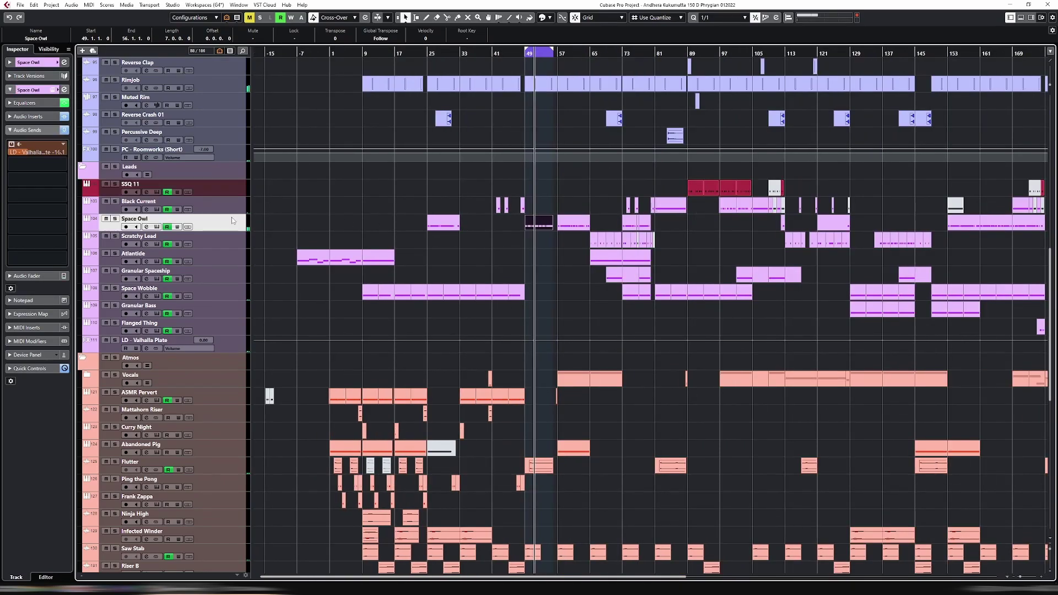
{"action": "left_click", "coordinate": [28, 116]}
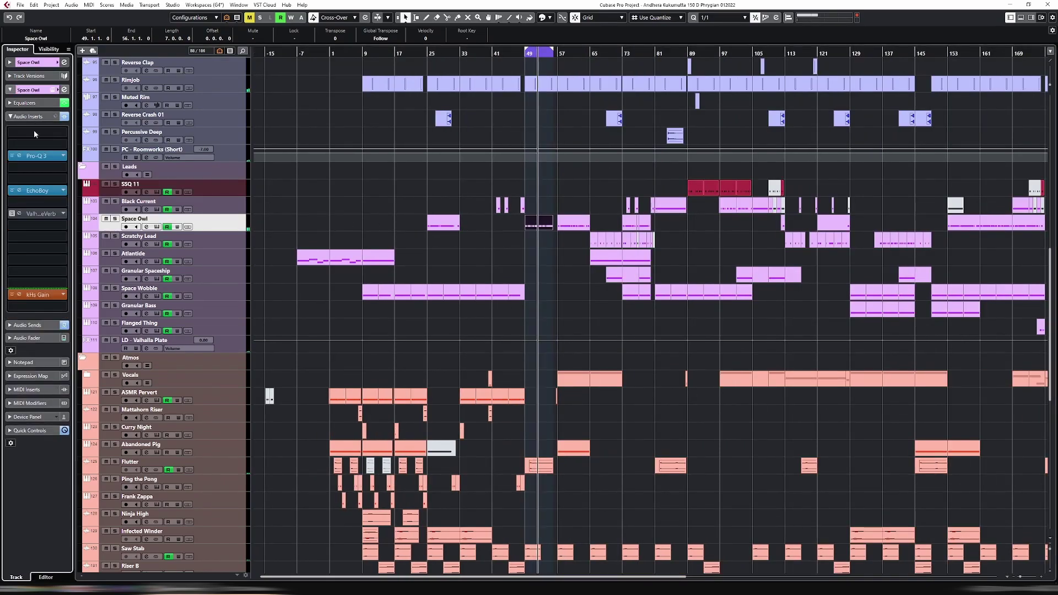
{"action": "left_click", "coordinate": [21, 191]}
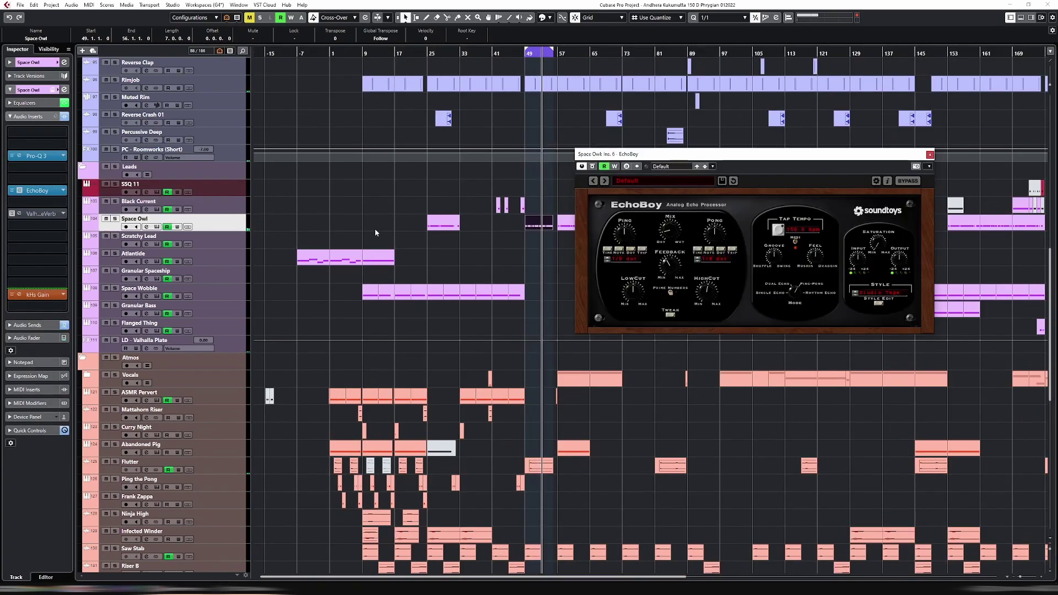
{"action": "left_click", "coordinate": [60, 214]}
{"action": "left_click", "coordinate": [65, 214]}
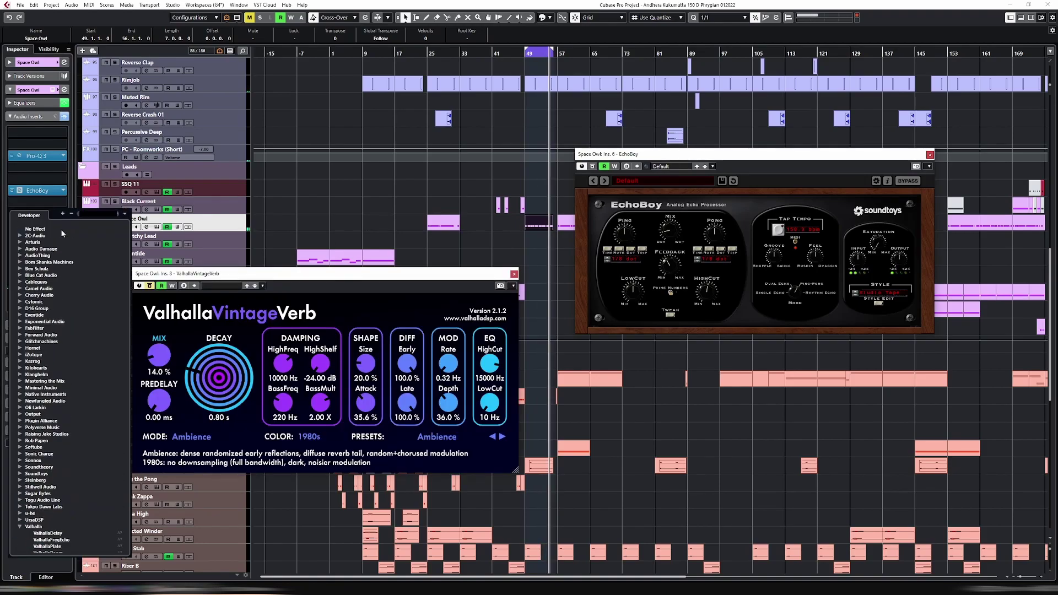
{"action": "left_click", "coordinate": [49, 227]}
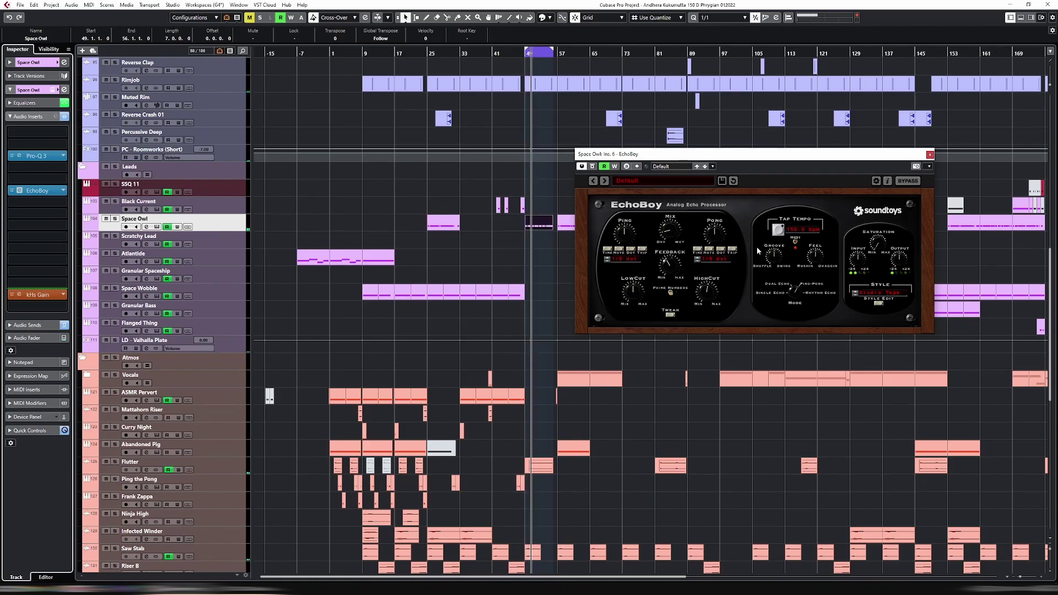
{"action": "left_click", "coordinate": [930, 154]}
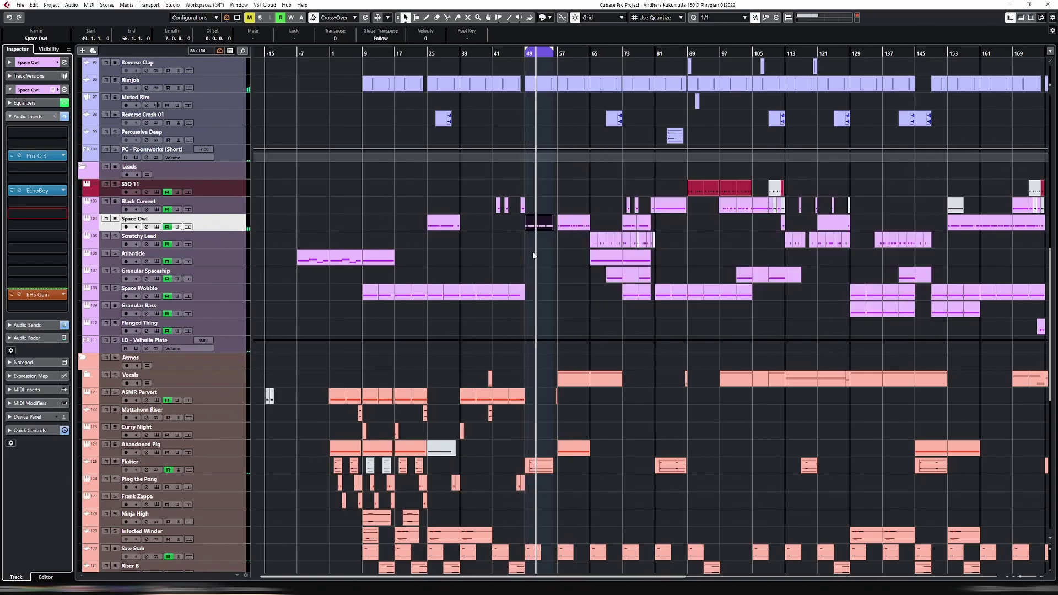
Solo Space Owl and pick an empty insert slot on LD - Valhalla Plate.
{"action": "key", "text": "s"}
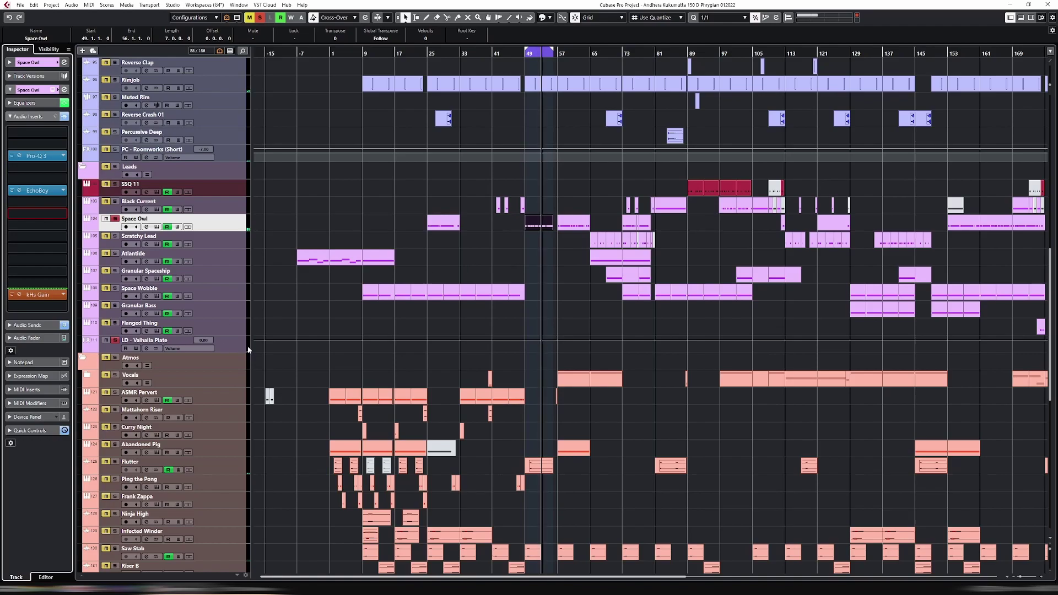
{"action": "left_click", "coordinate": [221, 337]}
{"action": "left_click", "coordinate": [31, 153]}
Load Pro-Q 3 and add a 24 dB/oct low cut at about 553 Hz.
{"action": "type", "text": "pro"}
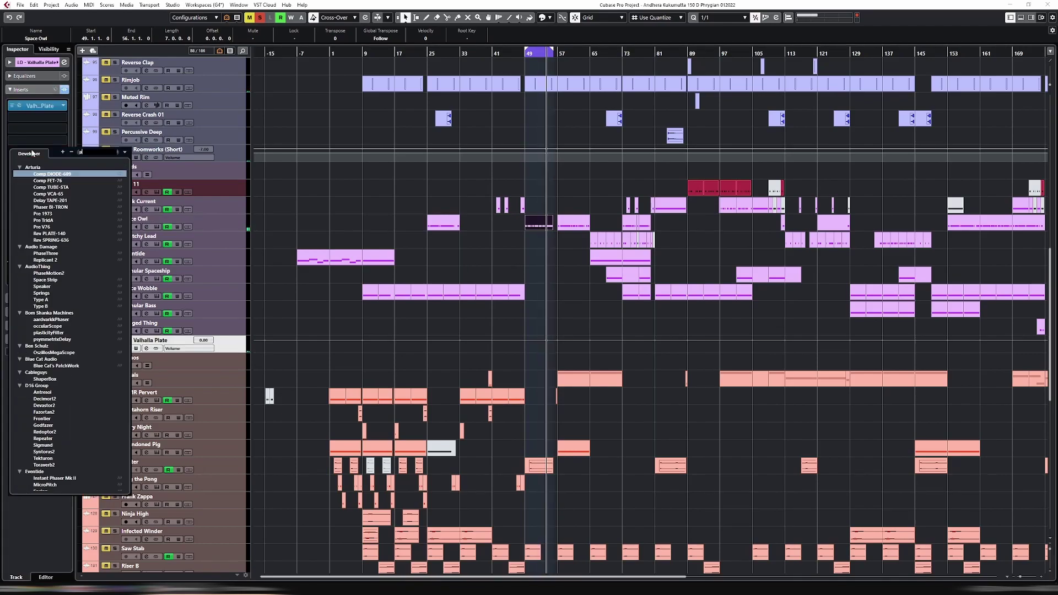
{"action": "left_click", "coordinate": [51, 200]}
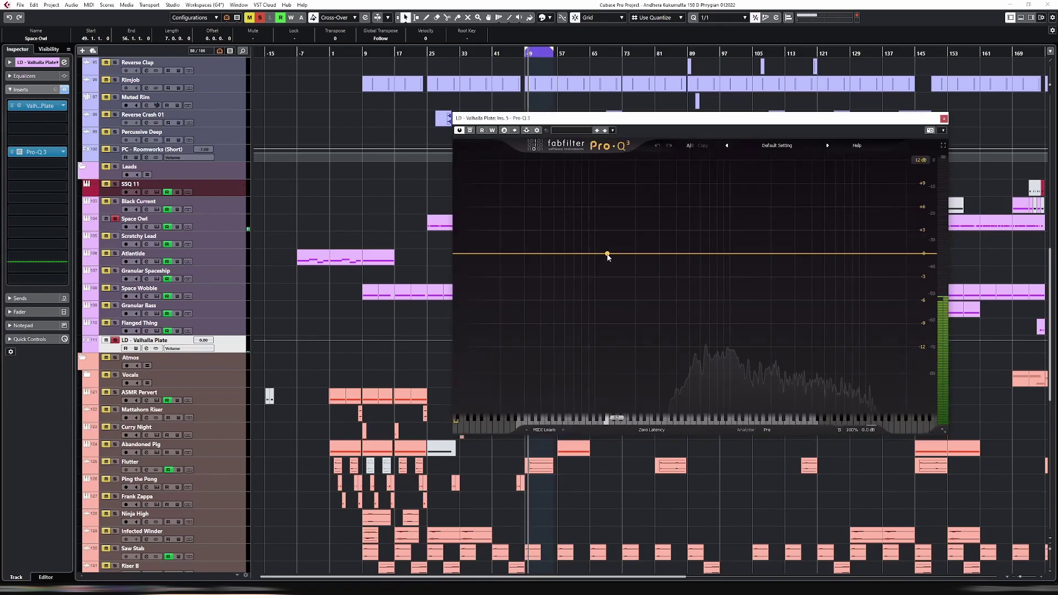
{"action": "double_click", "coordinate": [606, 254]}
{"action": "left_click", "coordinate": [544, 390]}
{"action": "left_click", "coordinate": [536, 327]}
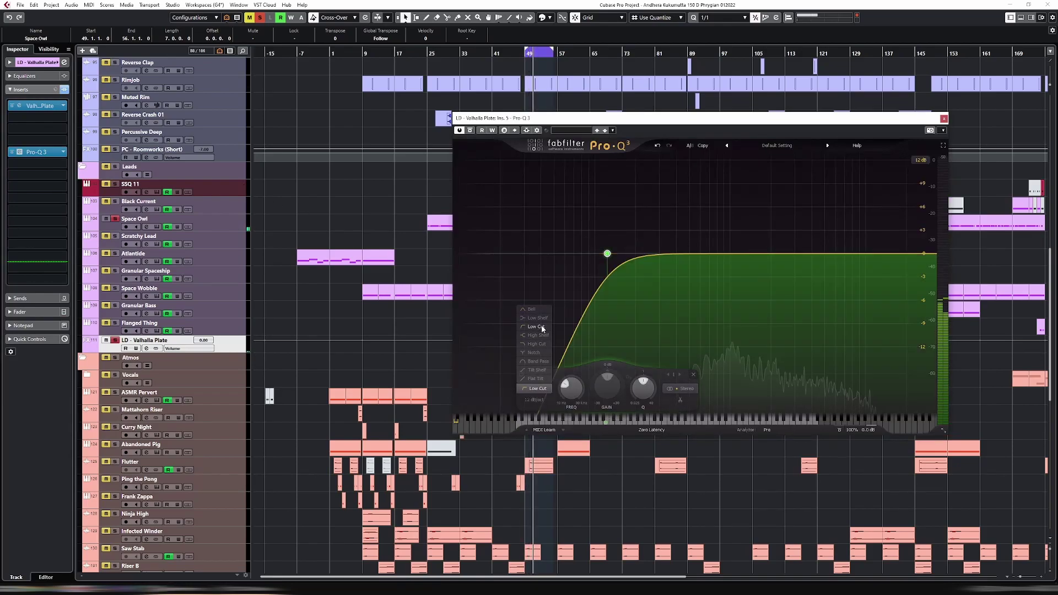
{"action": "left_click", "coordinate": [530, 401]}
{"action": "left_click", "coordinate": [545, 437]}
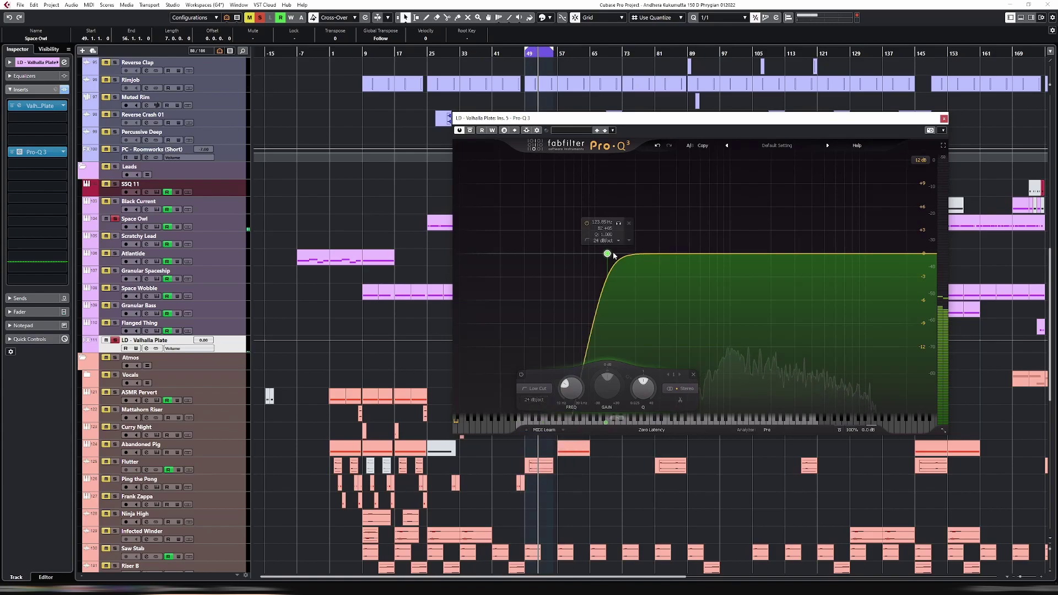
{"action": "left_click_drag", "start_coordinate": [608, 253], "coordinate": [659, 257]}
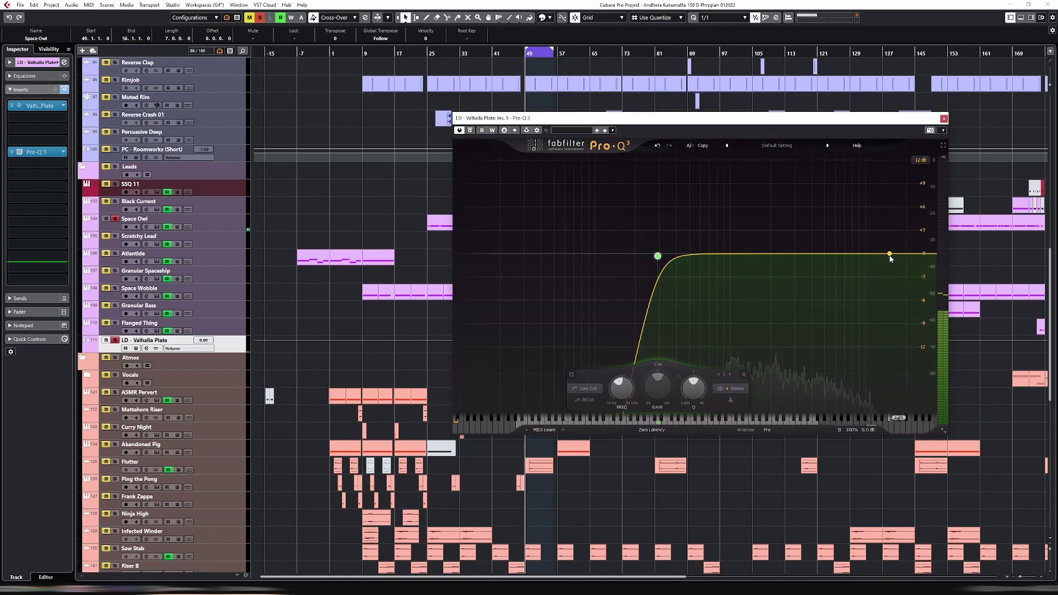
Add a 24 dB/oct high cut at about 5591 Hz, then copy the Pro-Q 3 settings.
{"action": "left_click_drag", "start_coordinate": [890, 254], "coordinate": [877, 286]}
{"action": "left_click", "coordinate": [766, 400]}
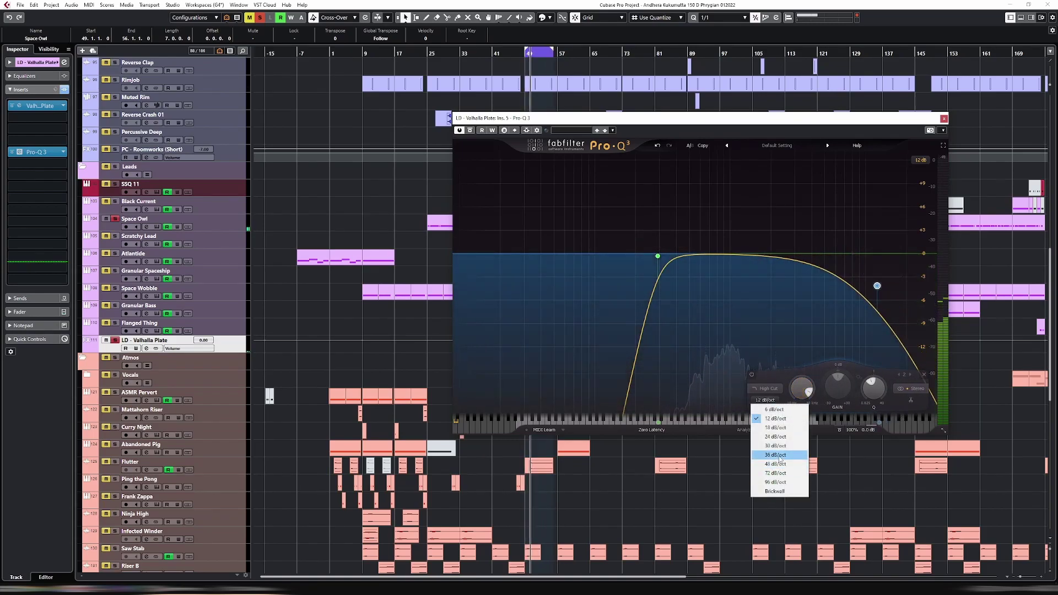
{"action": "left_click", "coordinate": [776, 437]}
{"action": "left_click_drag", "start_coordinate": [877, 288], "coordinate": [828, 257]}
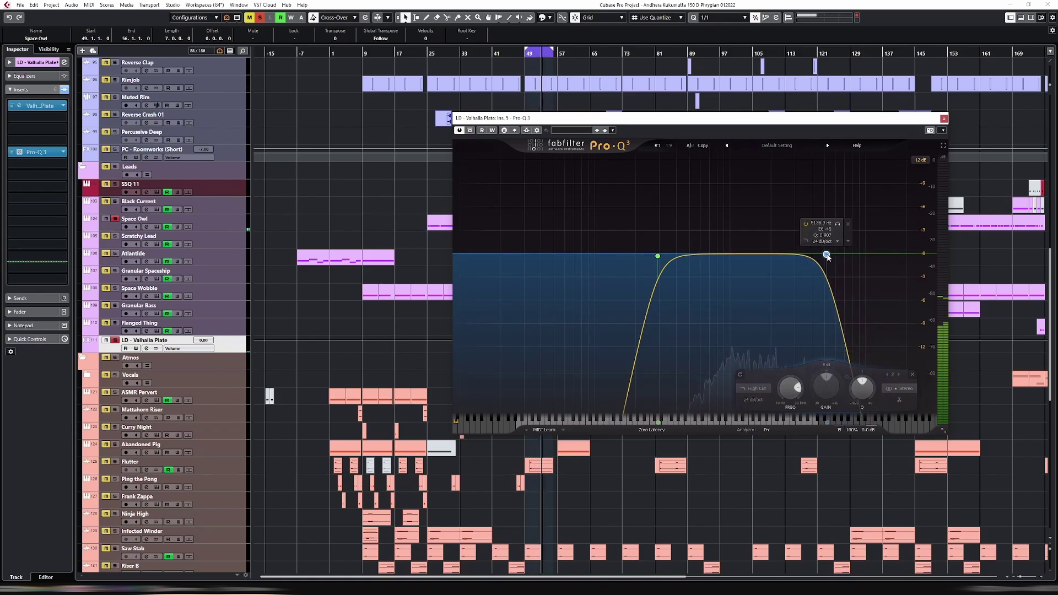
{"action": "left_click", "coordinate": [944, 119]}
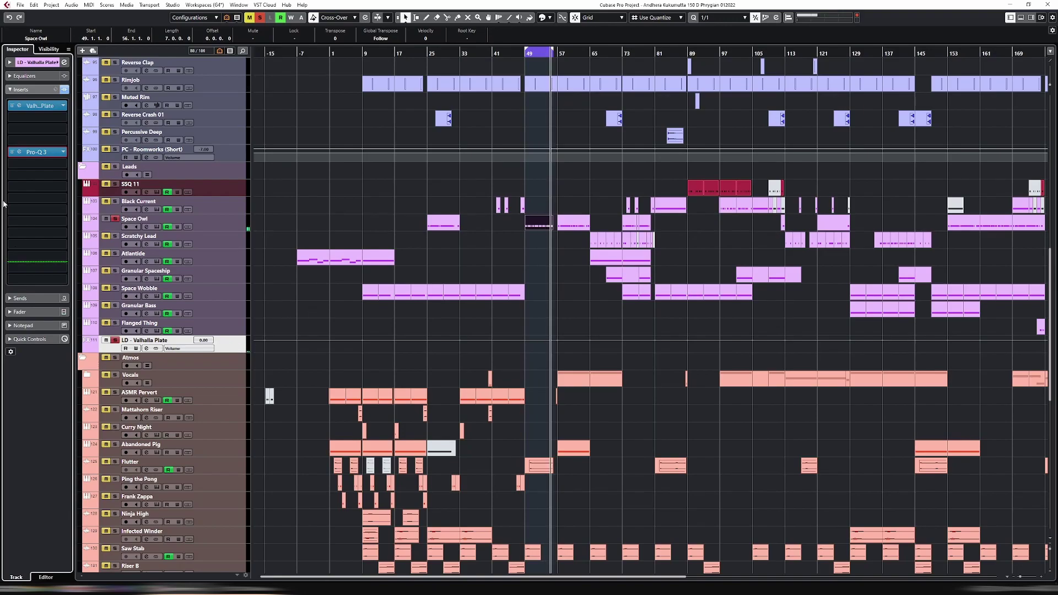
{"action": "right_click", "coordinate": [25, 152]}
Copy the Pro-Q 3 settings onto a new Pro-Q 3 insert on the AT - Blackhole reverb.
{"action": "left_click", "coordinate": [58, 157]}
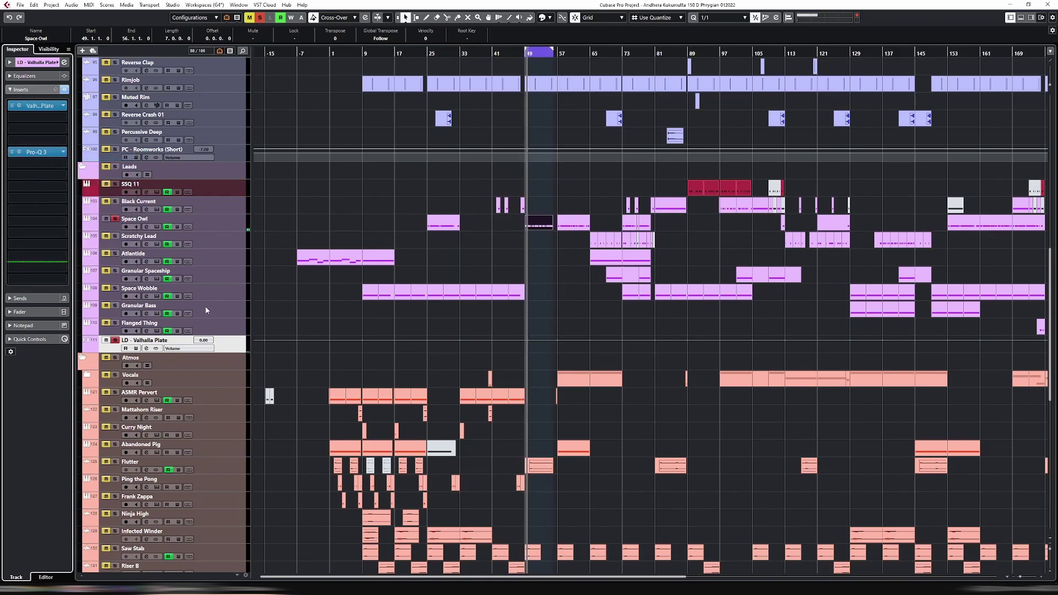
{"action": "scroll", "coordinate": [193, 326], "scroll_direction": "down", "scroll_amount": 10}
{"action": "left_click", "coordinate": [236, 469]}
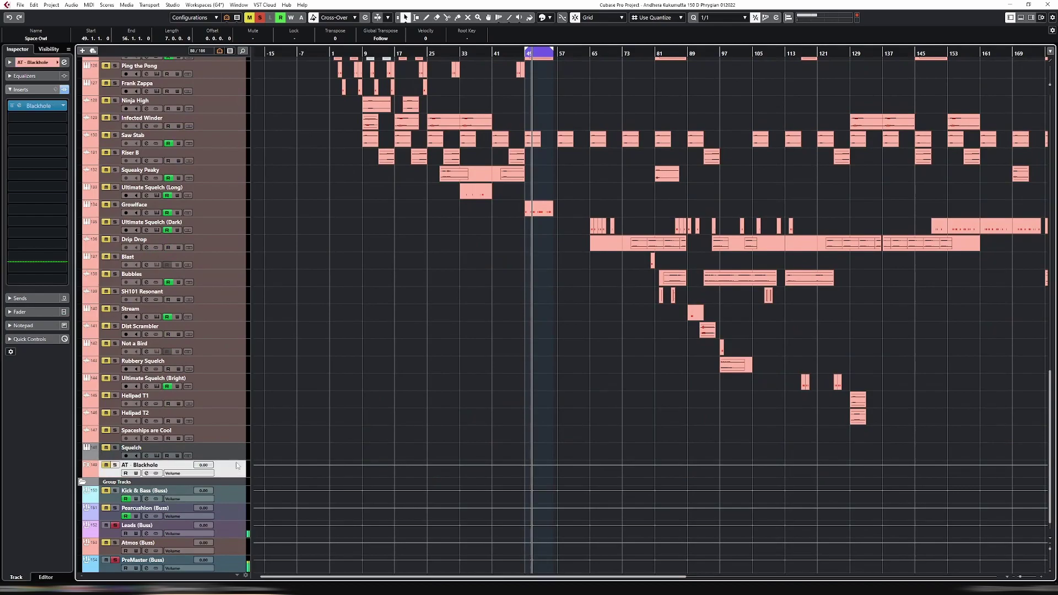
{"action": "left_click", "coordinate": [38, 140]}
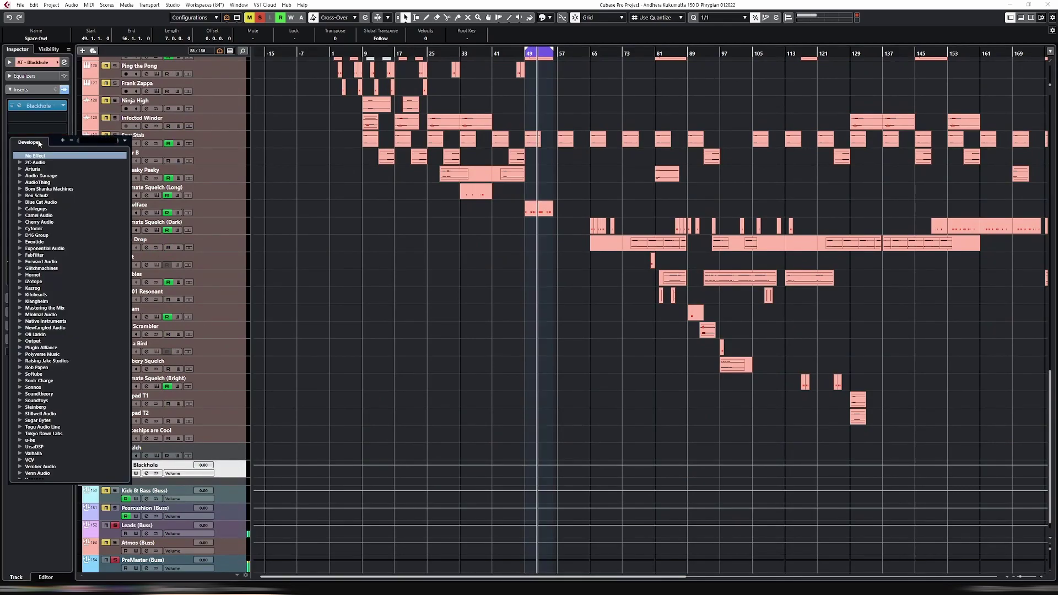
{"action": "type", "text": "pro"}
{"action": "left_click", "coordinate": [51, 188]}
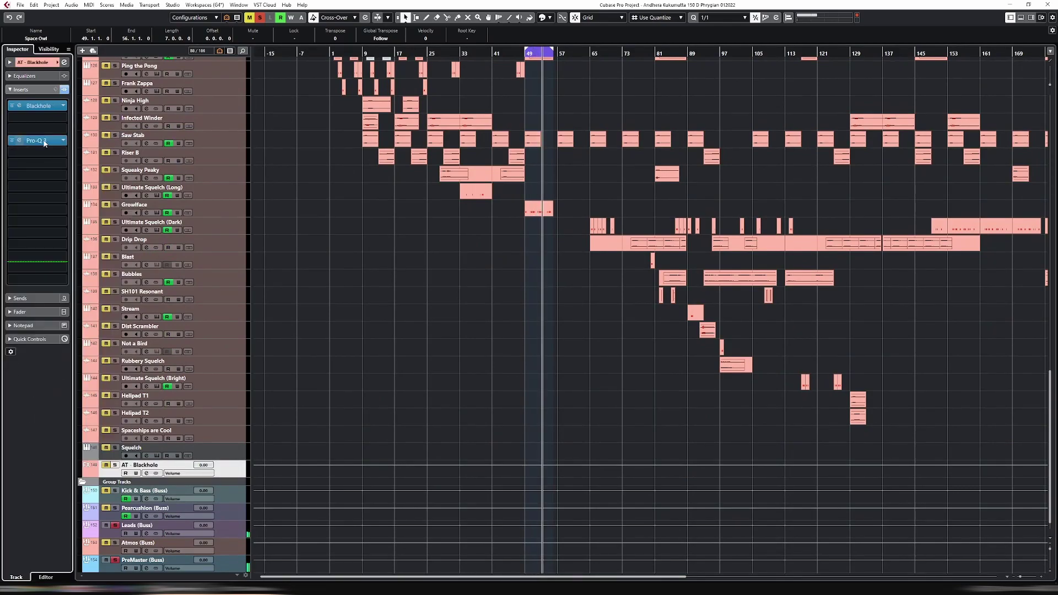
{"action": "right_click", "coordinate": [44, 141]}
{"action": "left_click", "coordinate": [86, 156]}
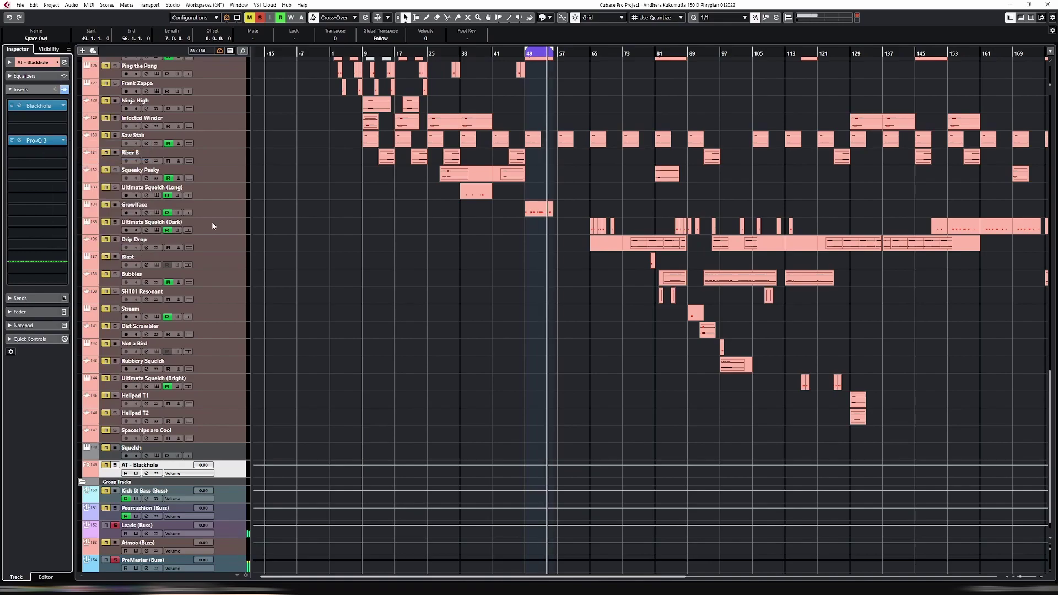
Start playback, take Space Owl out of solo, and return to bar 25.
{"action": "scroll", "coordinate": [246, 256], "scroll_direction": "up", "scroll_amount": 15}
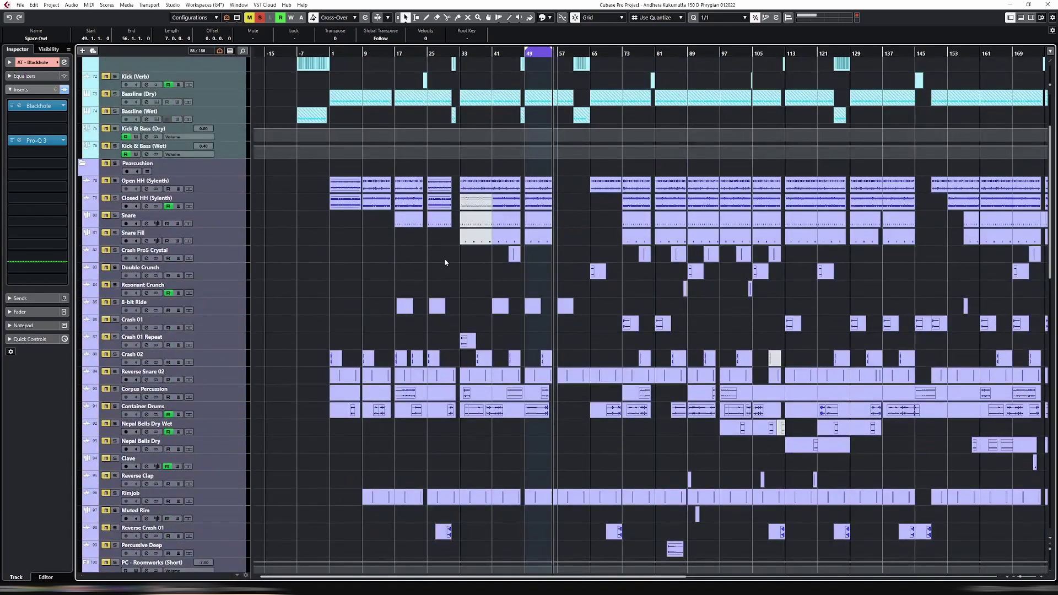
{"action": "scroll", "coordinate": [464, 259], "scroll_direction": "down", "scroll_amount": 5}
{"action": "key", "text": "space"}
{"action": "key", "text": "s"}
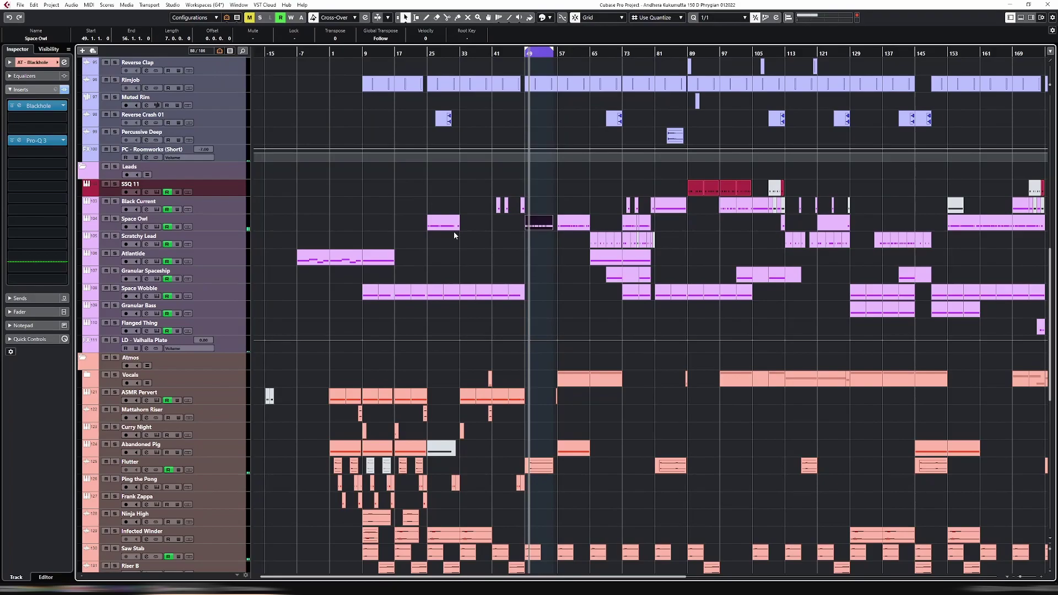
{"action": "left_click", "coordinate": [429, 53]}
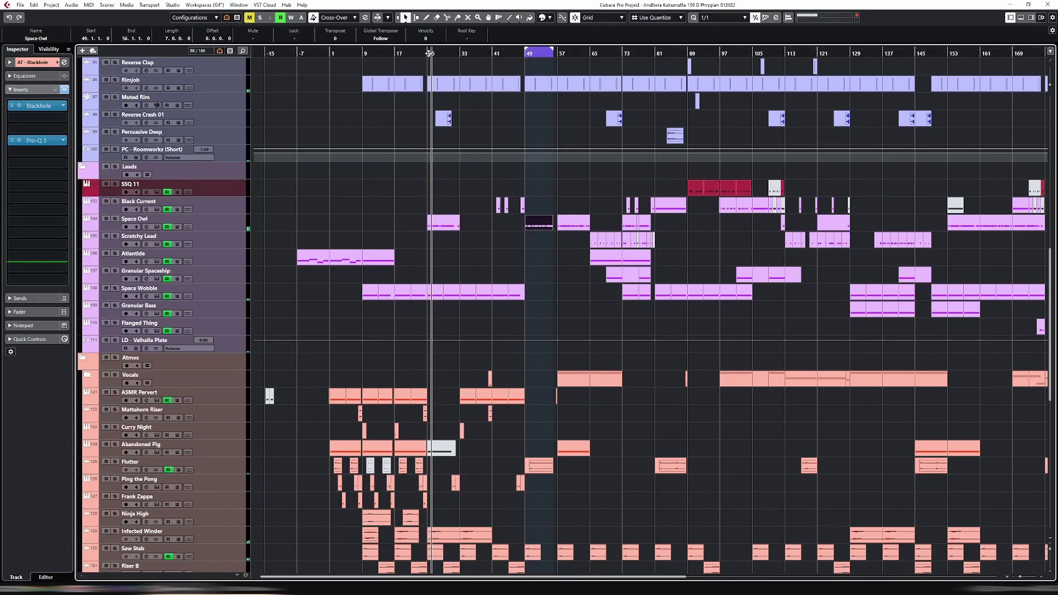
Set Space Owl's volume to -19 dB in the Inspector.
{"action": "left_click", "coordinate": [218, 220]}
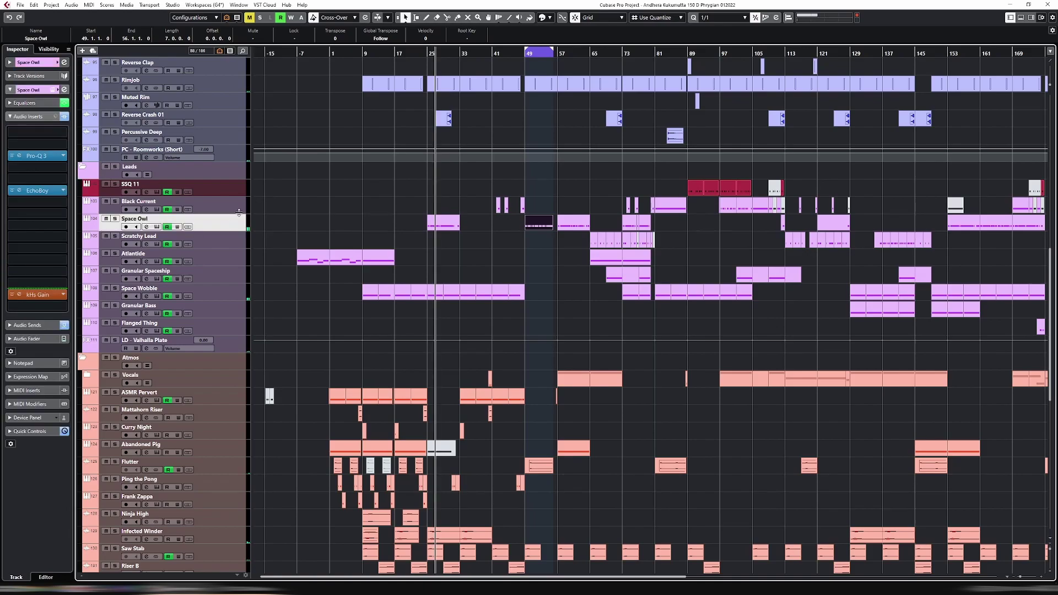
{"action": "left_click", "coordinate": [10, 62]}
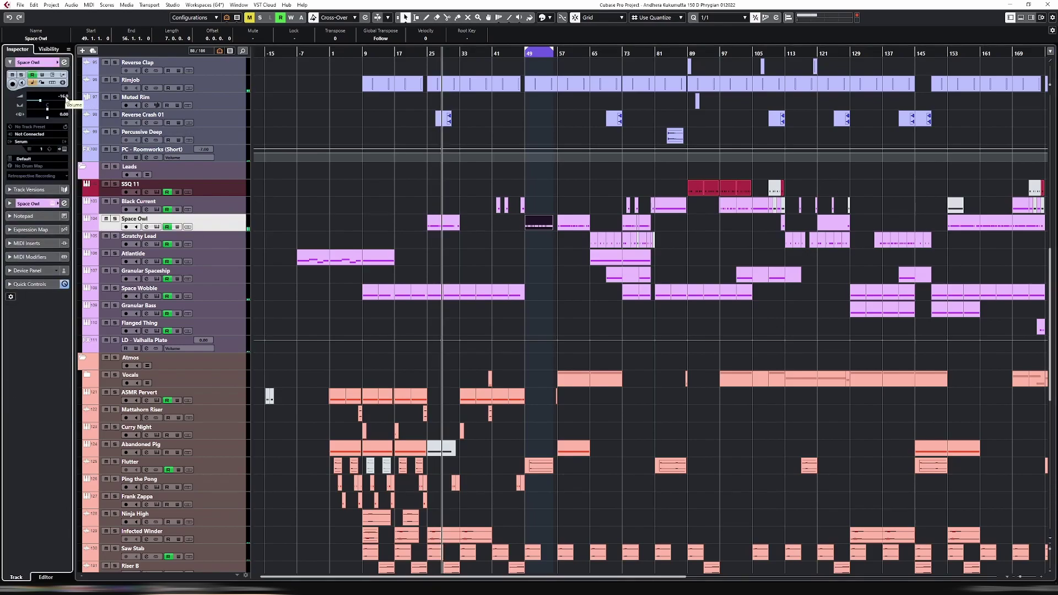
{"action": "type", "text": "-19"}
{"action": "key", "text": "Return"}
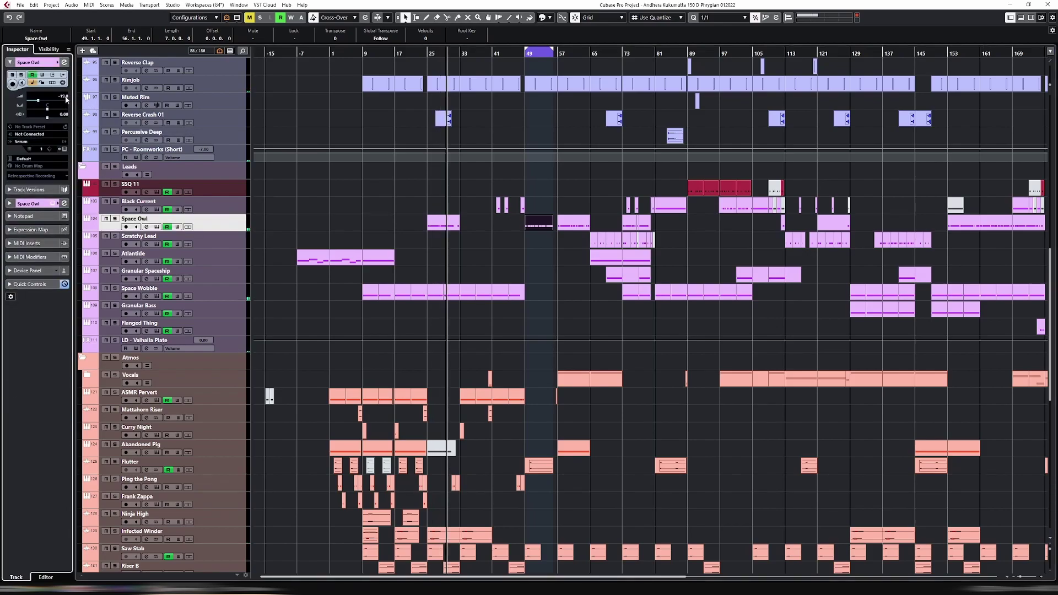
{"action": "double_click", "coordinate": [65, 97]}
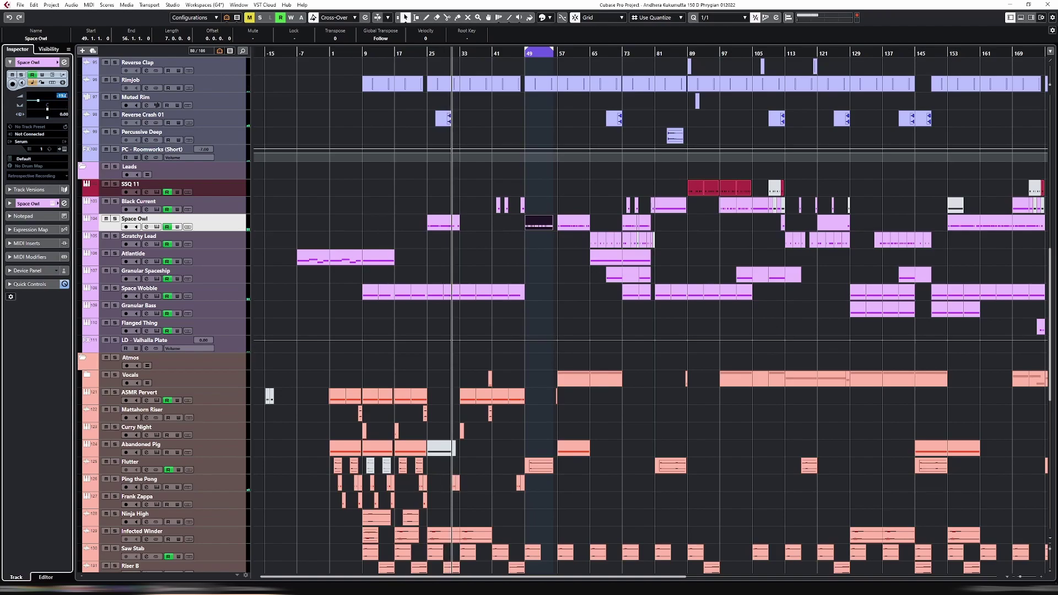
Change Space Owl's volume to -17 dB.
{"action": "type", "text": "-17"}
{"action": "key", "text": "Return"}
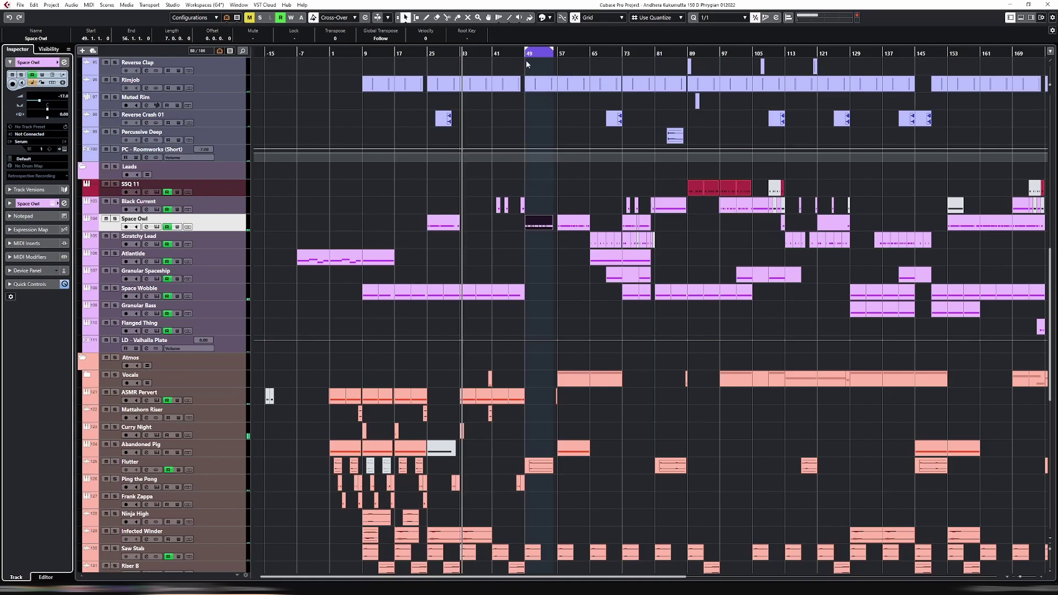
{"action": "scroll", "coordinate": [483, 225], "scroll_direction": "down", "scroll_amount": 3}
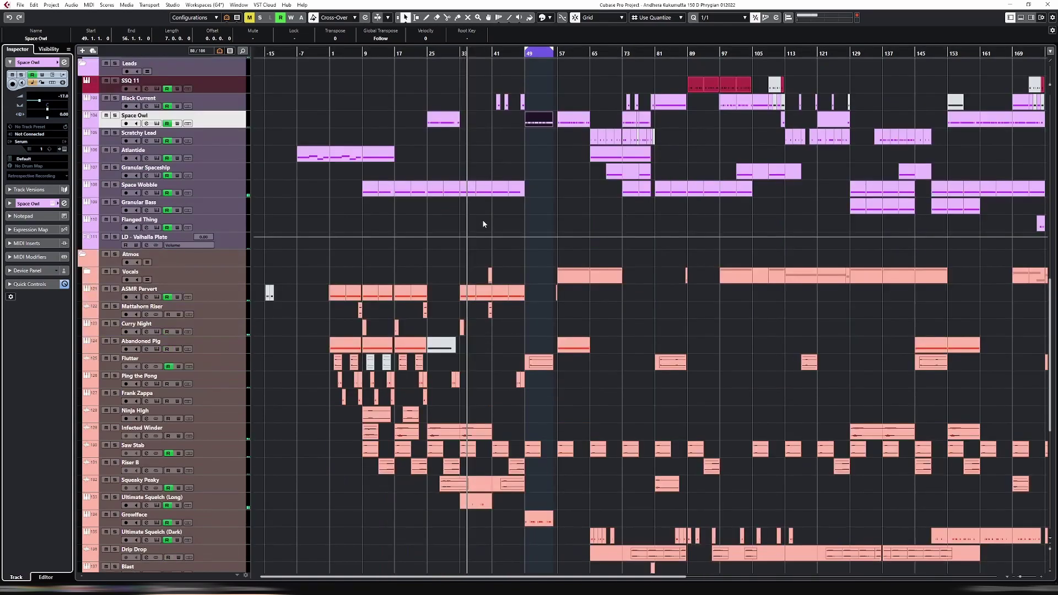
Select the Curry Night event at bar 33 and show the track's audio sends.
{"action": "left_click", "coordinate": [463, 327]}
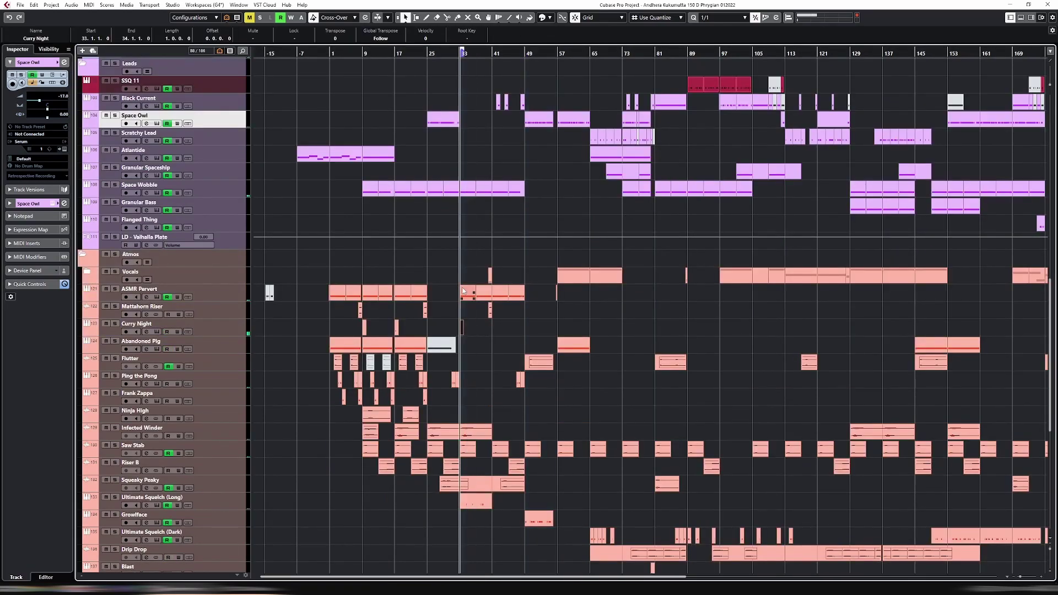
{"action": "left_click", "coordinate": [216, 332]}
{"action": "left_click", "coordinate": [39, 130]}
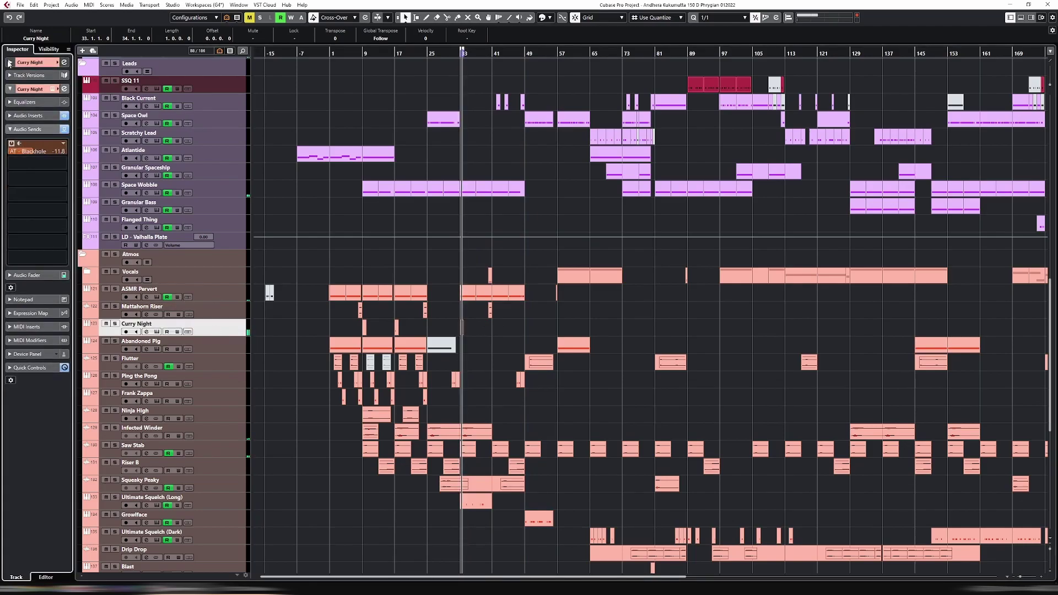
Loop from bar 33 to about bar 104 while selecting Space Wobble and Growlface.
{"action": "mouse_move", "coordinate": [464, 49]}
{"action": "left_mouse_down"}
{"action": "mouse_move", "coordinate": [554, 60]}
{"action": "mouse_move", "coordinate": [561, 235]}
{"action": "left_mouse_up"}
{"action": "left_click", "coordinate": [329, 190]}
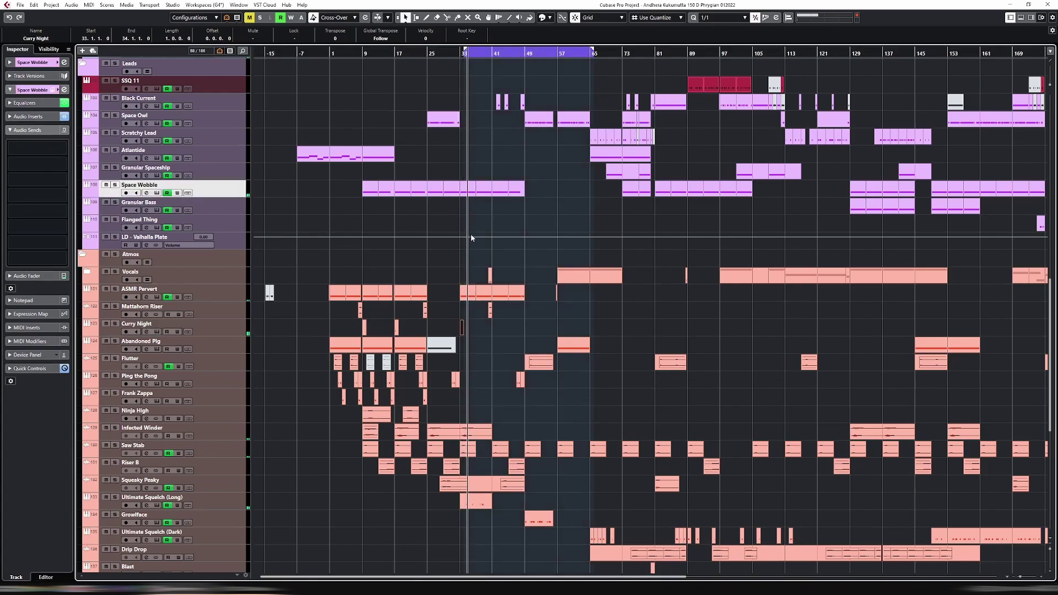
{"action": "scroll", "coordinate": [469, 233], "scroll_direction": "up", "scroll_amount": 5}
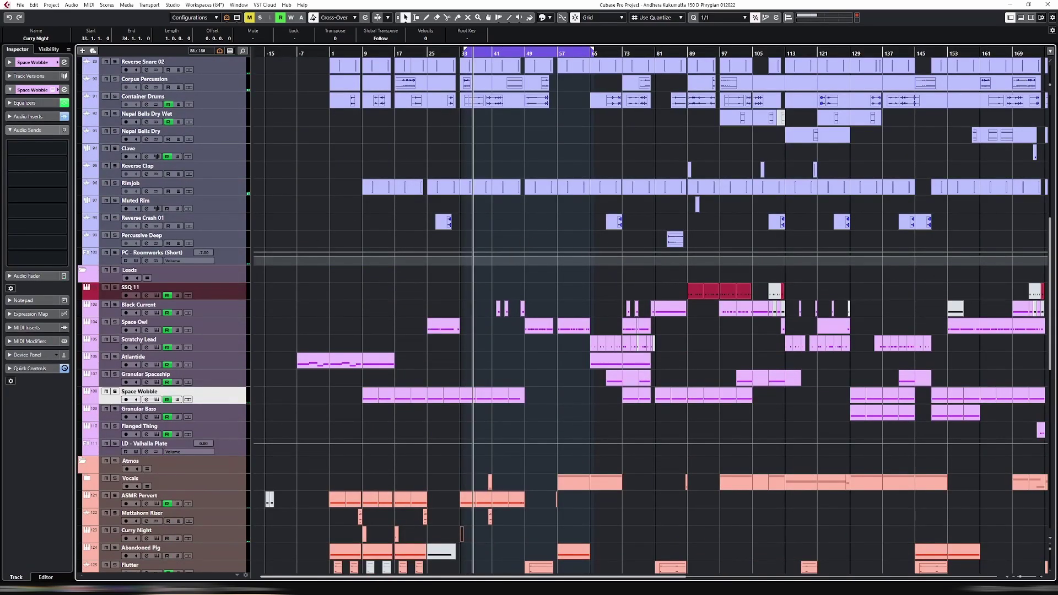
{"action": "left_click", "coordinate": [525, 53]}
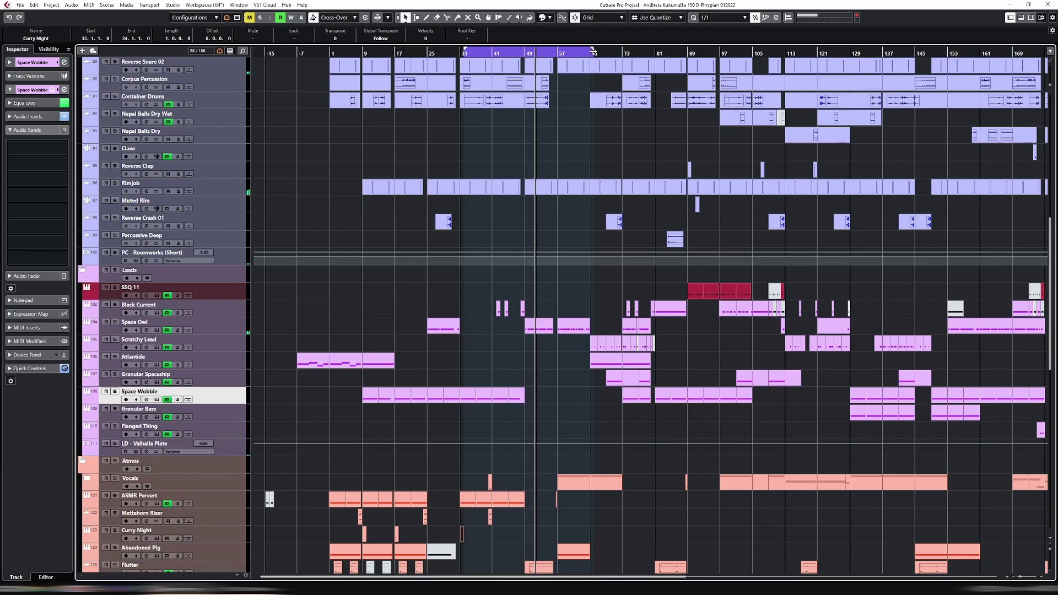
{"action": "left_click_drag", "start_coordinate": [593, 50], "coordinate": [748, 51]}
{"action": "scroll", "coordinate": [659, 268], "scroll_direction": "down", "scroll_amount": 6}
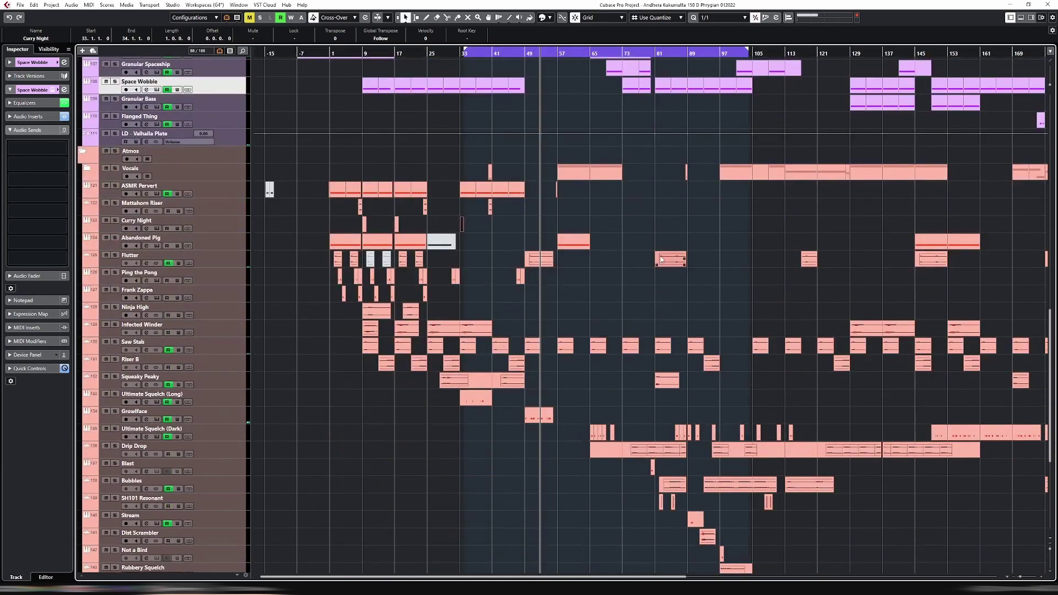
{"action": "left_click", "coordinate": [243, 413]}
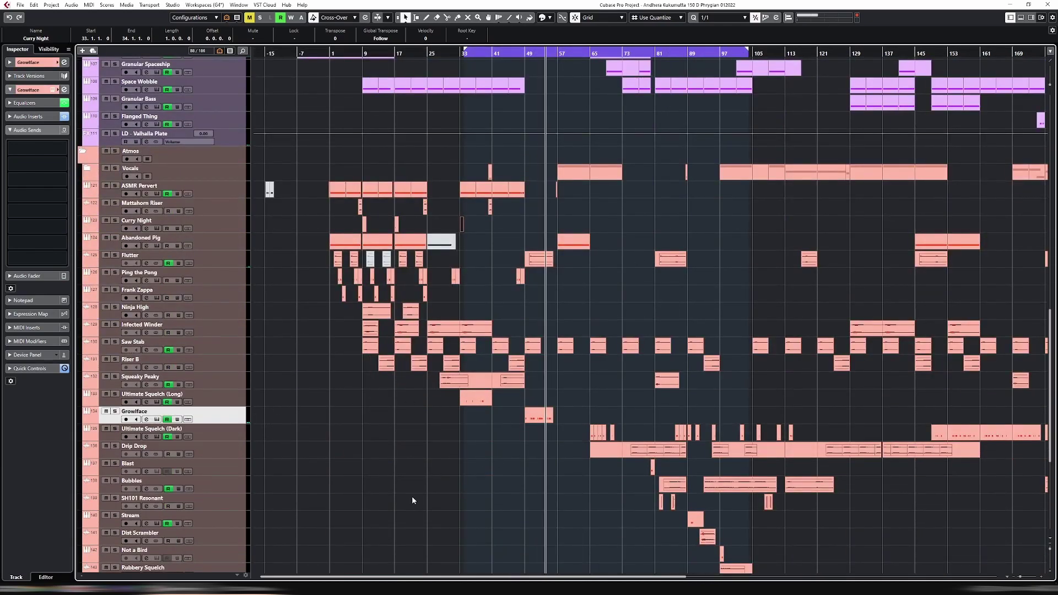
{"action": "scroll", "coordinate": [447, 468], "scroll_direction": "right", "scroll_amount": 3}
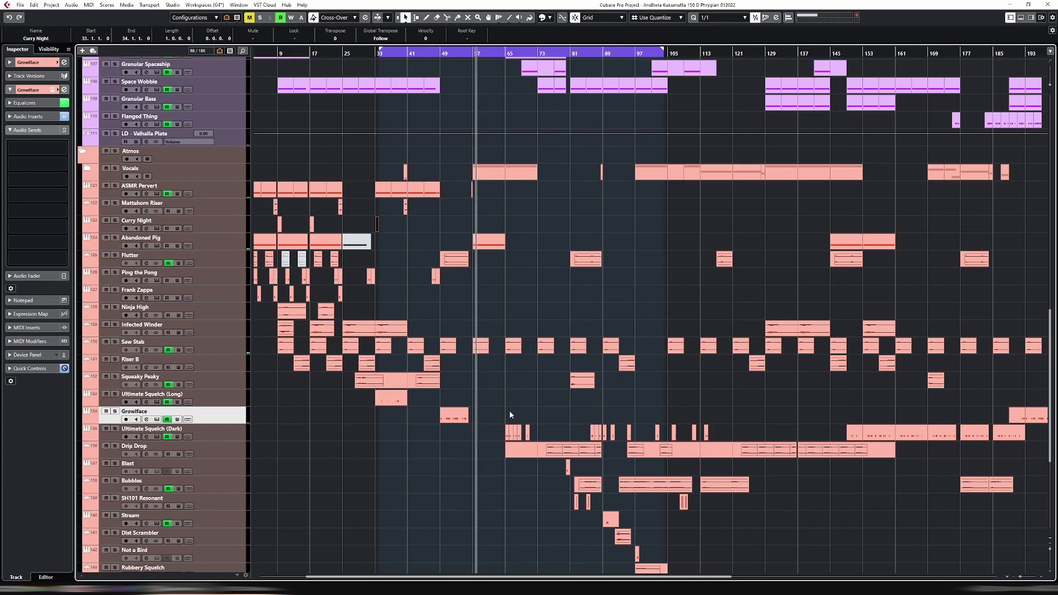
Mute the Growlface event with the Mute tool and replay from a few bars earlier.
{"action": "key", "text": "7"}
{"action": "left_click", "coordinate": [464, 417]}
{"action": "left_click", "coordinate": [443, 51]}
{"action": "scroll", "coordinate": [474, 144], "scroll_direction": "up", "scroll_amount": 6}
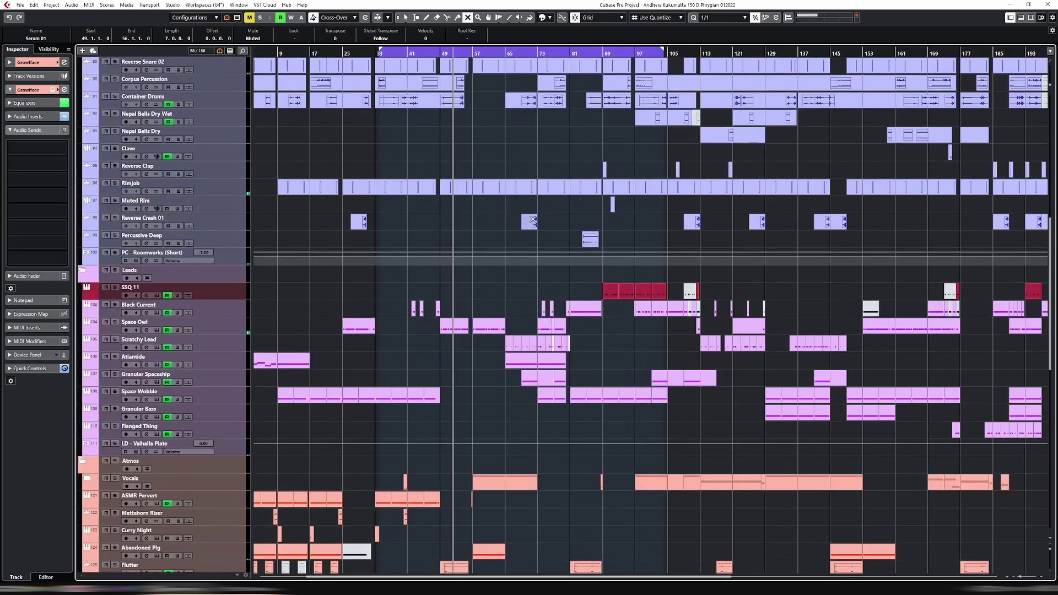
{"action": "scroll", "coordinate": [533, 220], "scroll_direction": "down", "scroll_amount": 12}
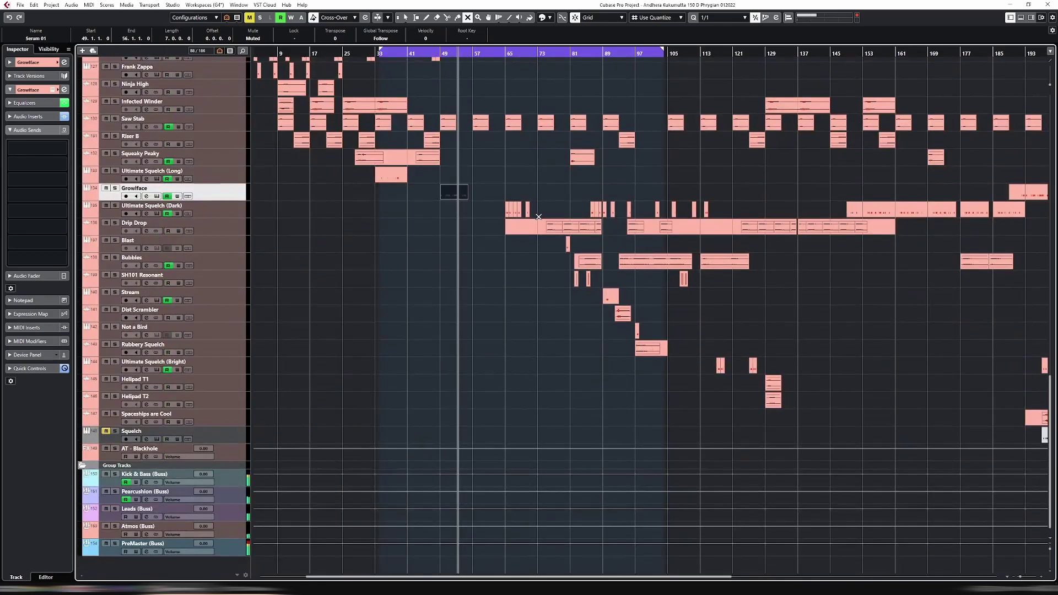
{"action": "key", "text": "g"}
{"action": "key", "text": "g"}
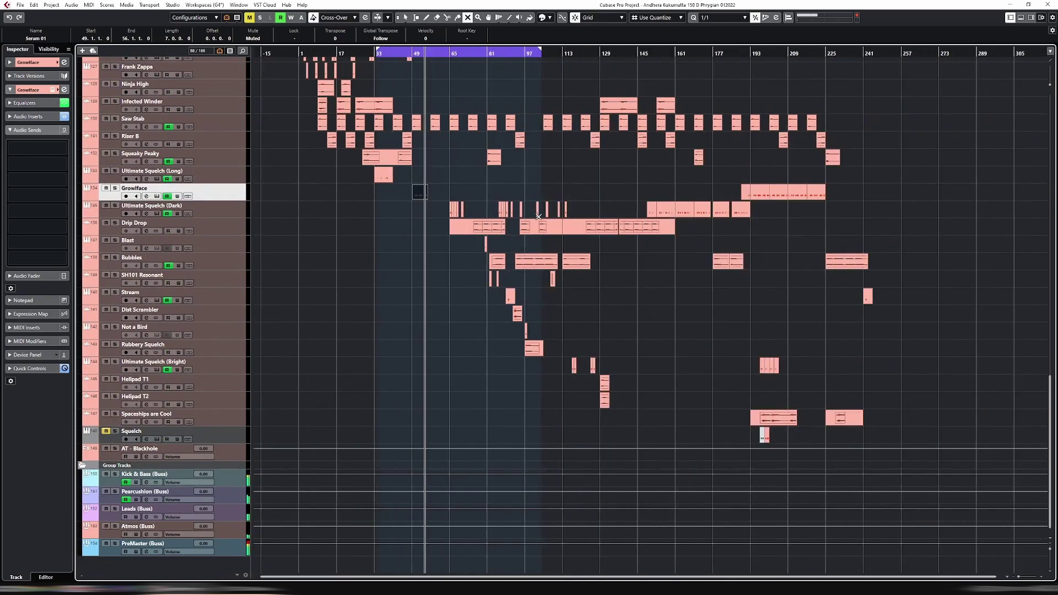
{"action": "key", "text": "h"}
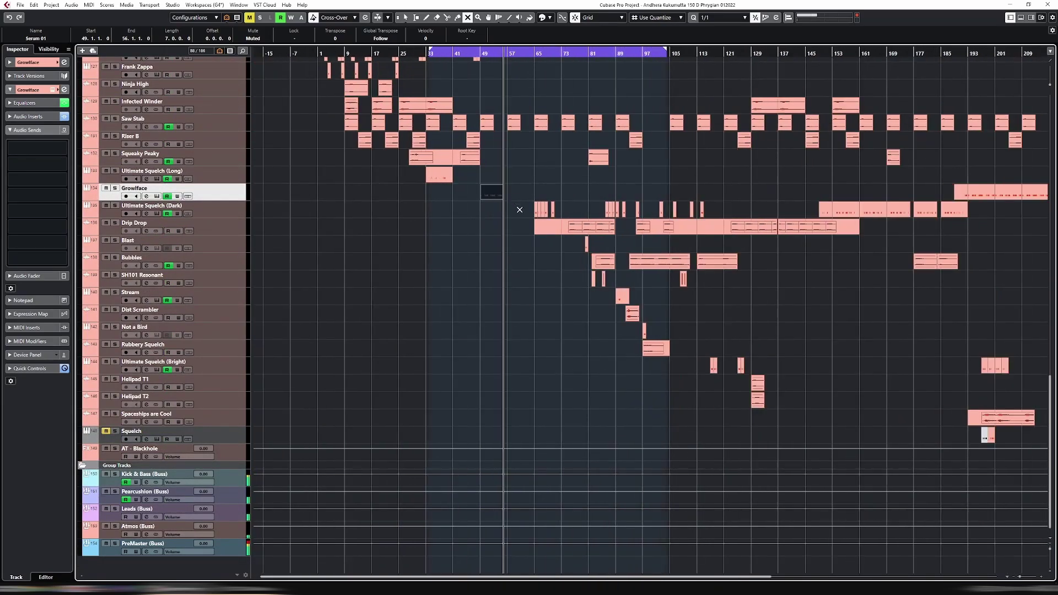
{"action": "scroll", "coordinate": [518, 206], "scroll_direction": "up", "scroll_amount": 4}
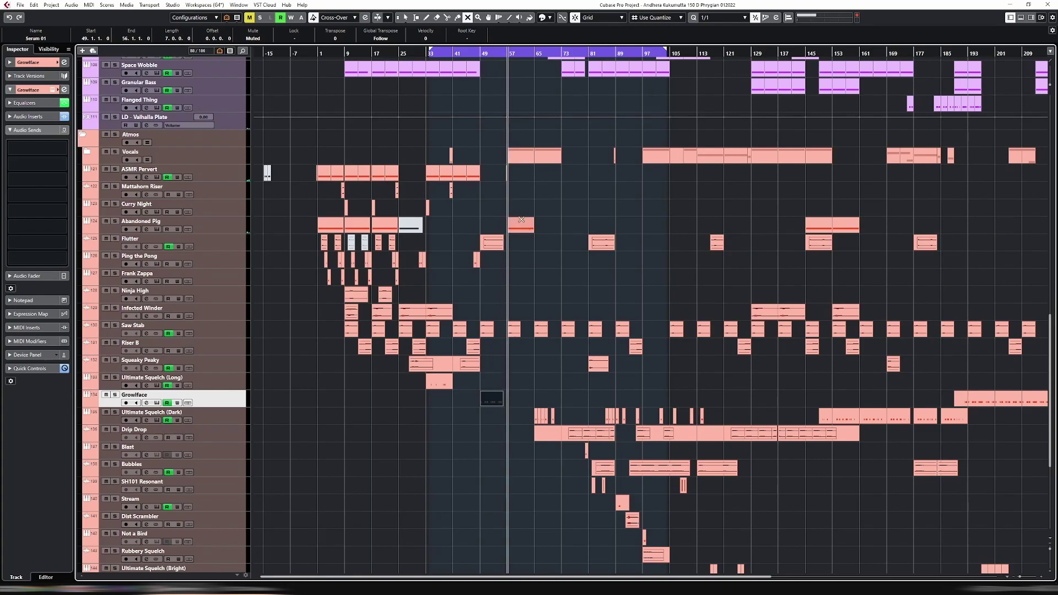
{"action": "scroll", "coordinate": [537, 263], "scroll_direction": "up", "scroll_amount": 6}
{"action": "scroll", "coordinate": [530, 251], "scroll_direction": "up", "scroll_amount": 4}
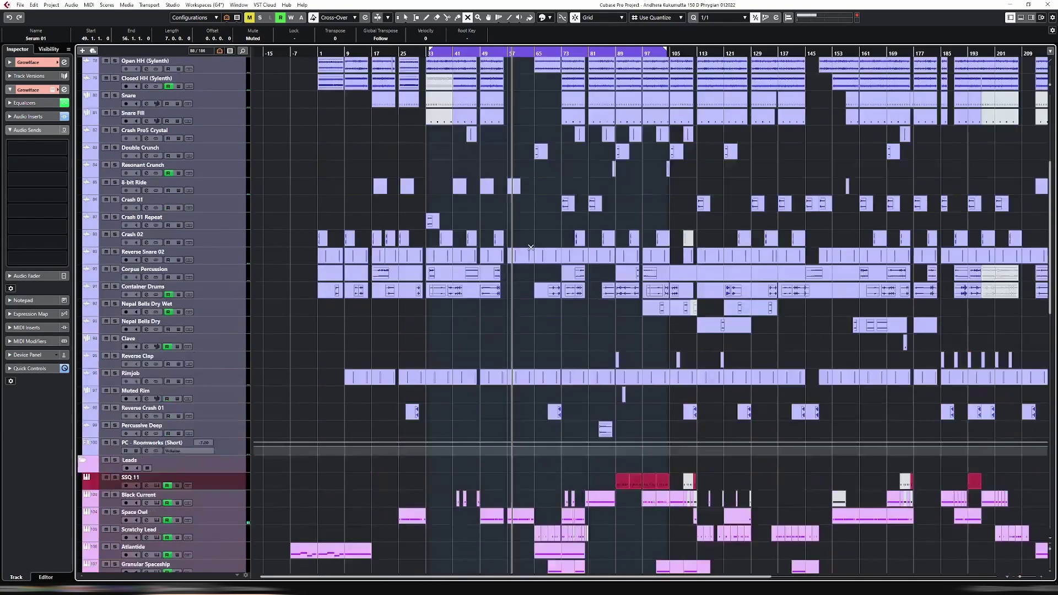
{"action": "scroll", "coordinate": [534, 256], "scroll_direction": "up", "scroll_amount": 3}
Duplicate the Crash 02 event from bar 53 and place the copy at bar 57.
{"action": "key", "text": "1"}
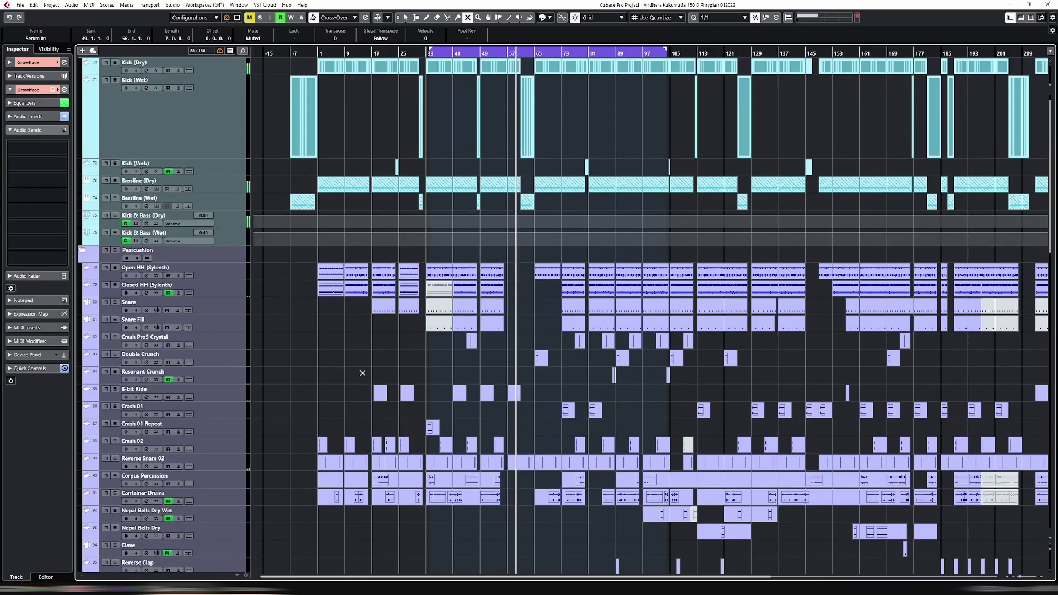
{"action": "left_click", "coordinate": [501, 448]}
{"action": "key", "text": "space"}
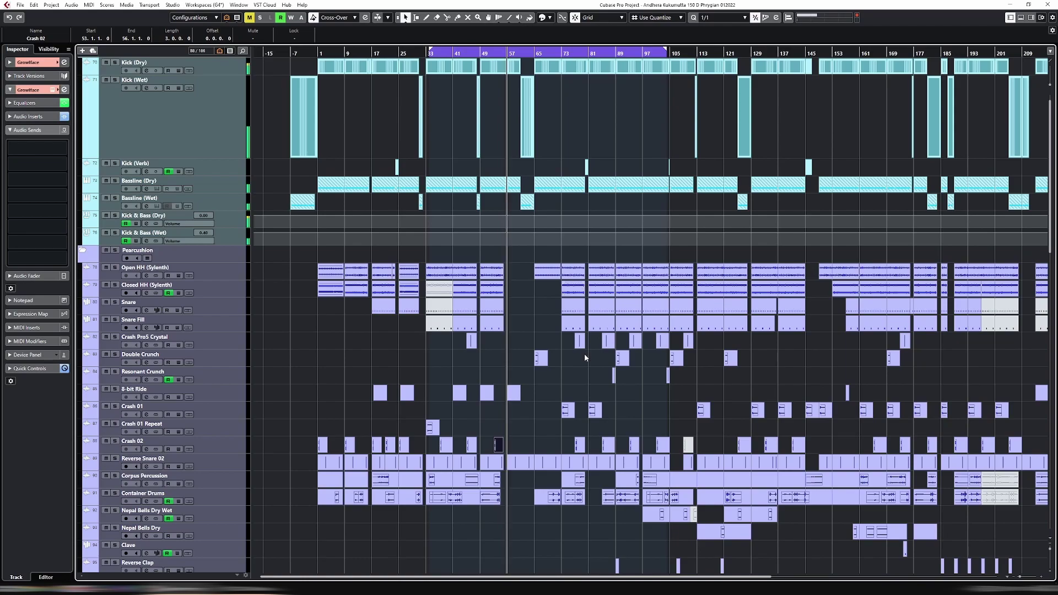
{"action": "key", "text": "h"}
{"action": "key", "text": "h"}
{"action": "key", "text": "h"}
{"action": "key", "text": "ctrl+d"}
{"action": "left_click_drag", "start_coordinate": [644, 445], "coordinate": [656, 443]}
{"action": "left_click", "coordinate": [632, 53]}
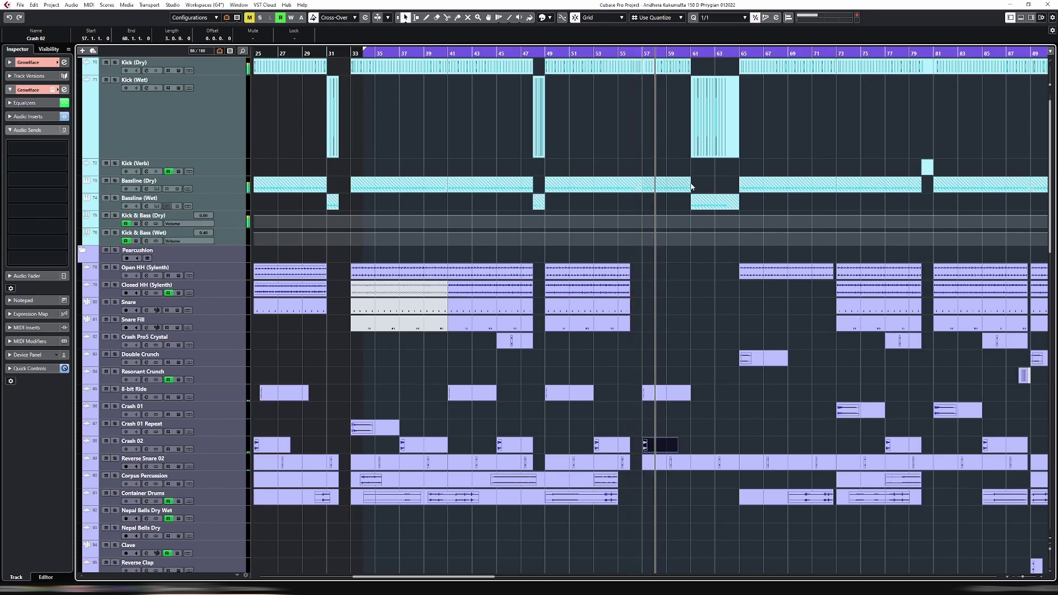
Loop around the new Crash 02 hit, solo the track, and open its ValhallaVintageVerb.
{"action": "left_click", "coordinate": [231, 444]}
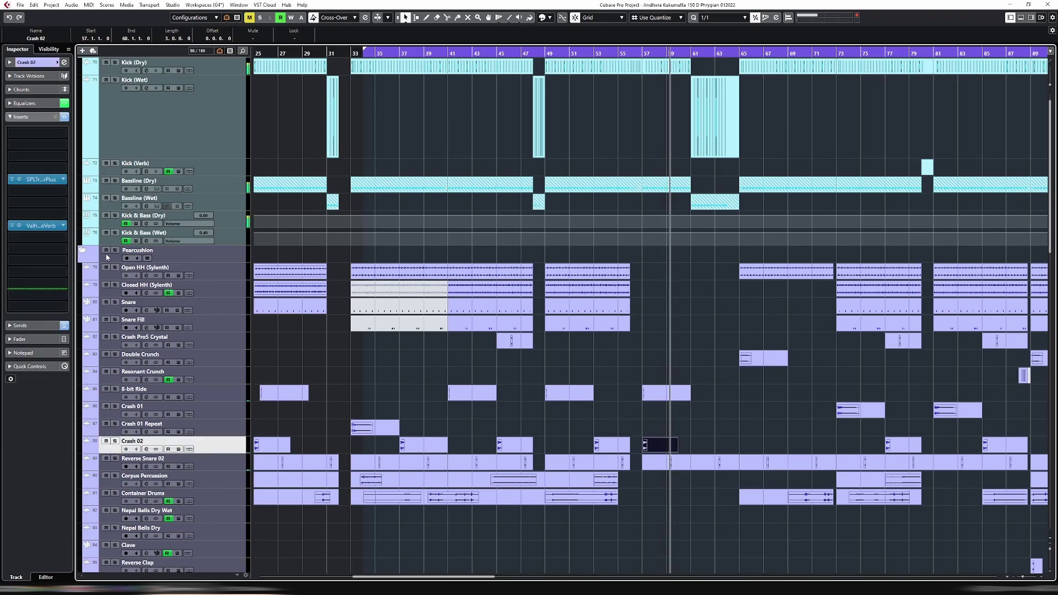
{"action": "key", "text": "p"}
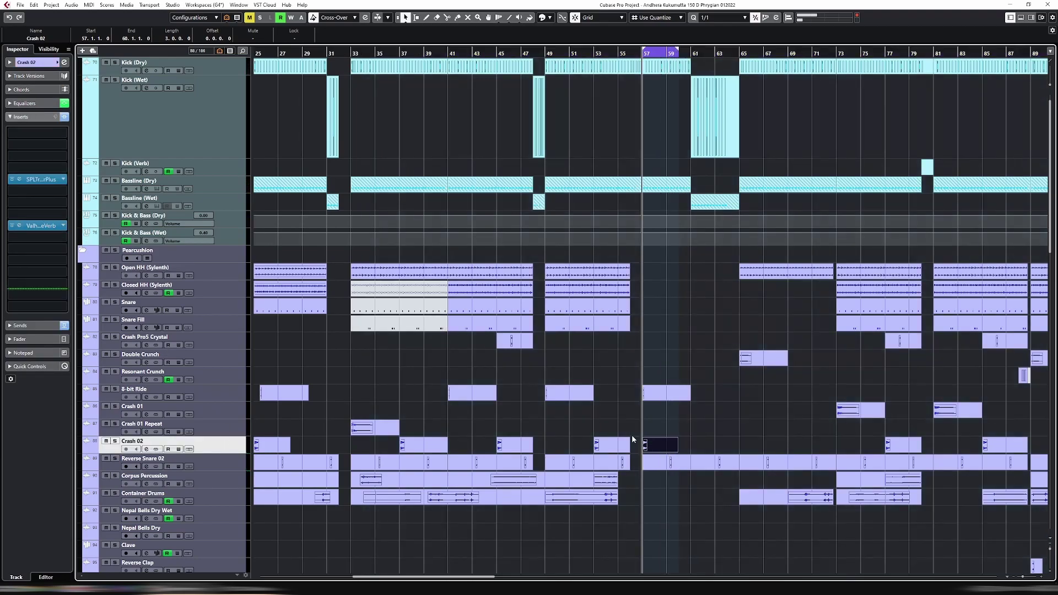
{"action": "left_click", "coordinate": [20, 226]}
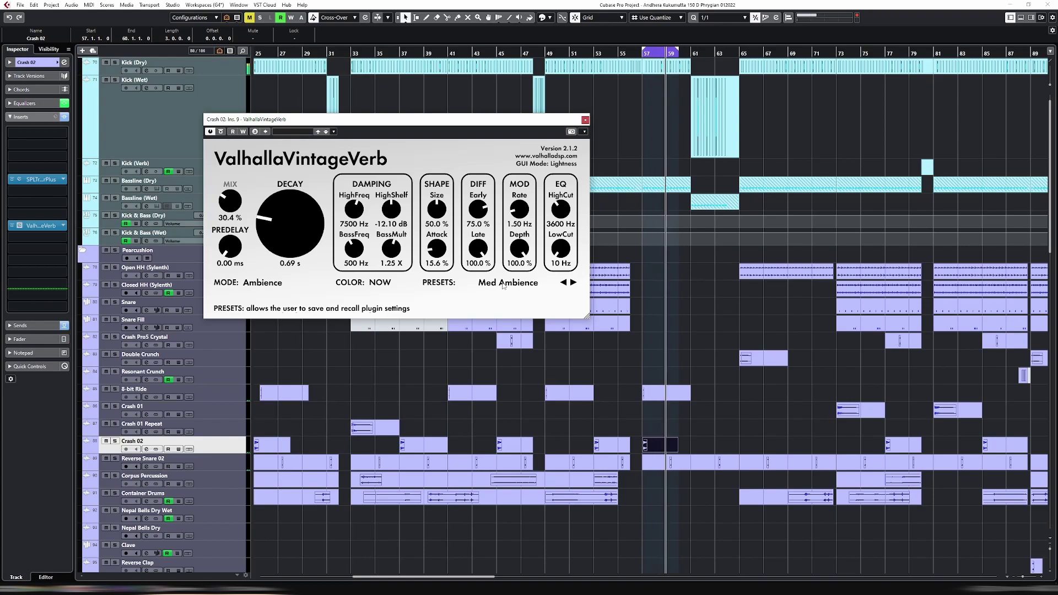
{"action": "key", "text": "s"}
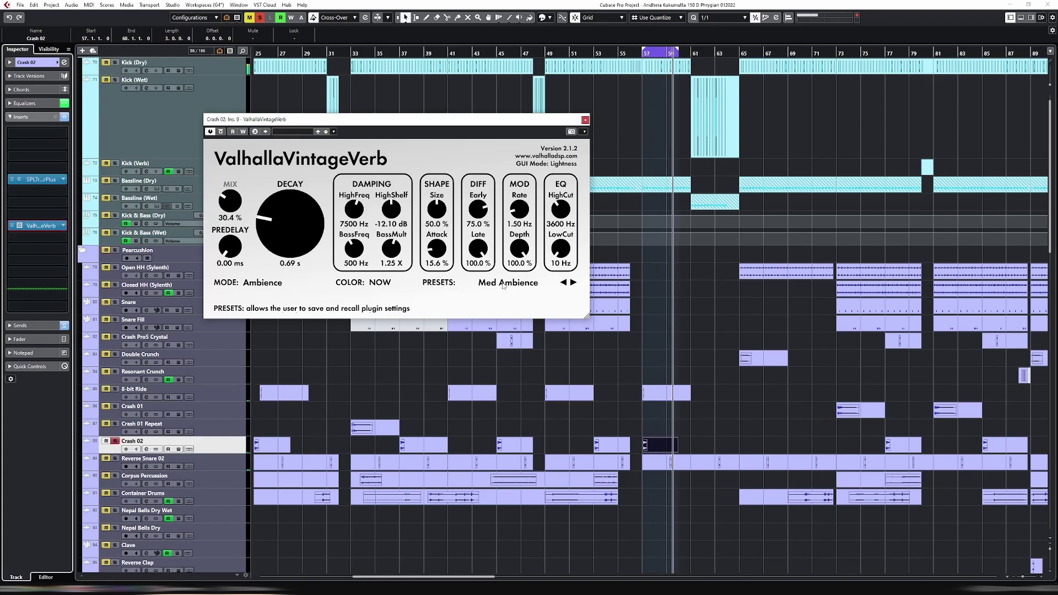
{"action": "left_click", "coordinate": [55, 325]}
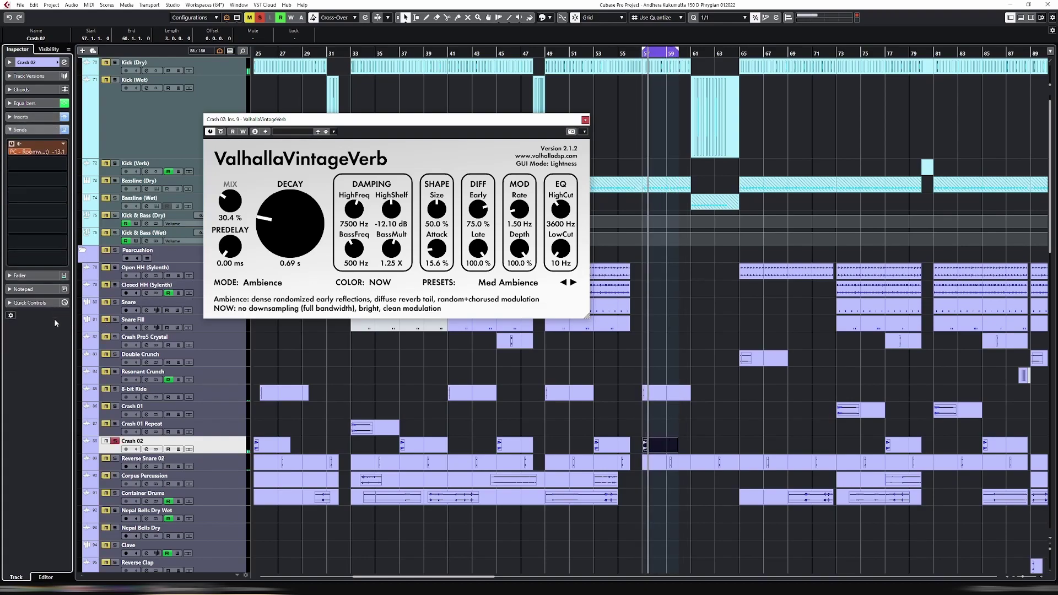
{"action": "left_click", "coordinate": [40, 117]}
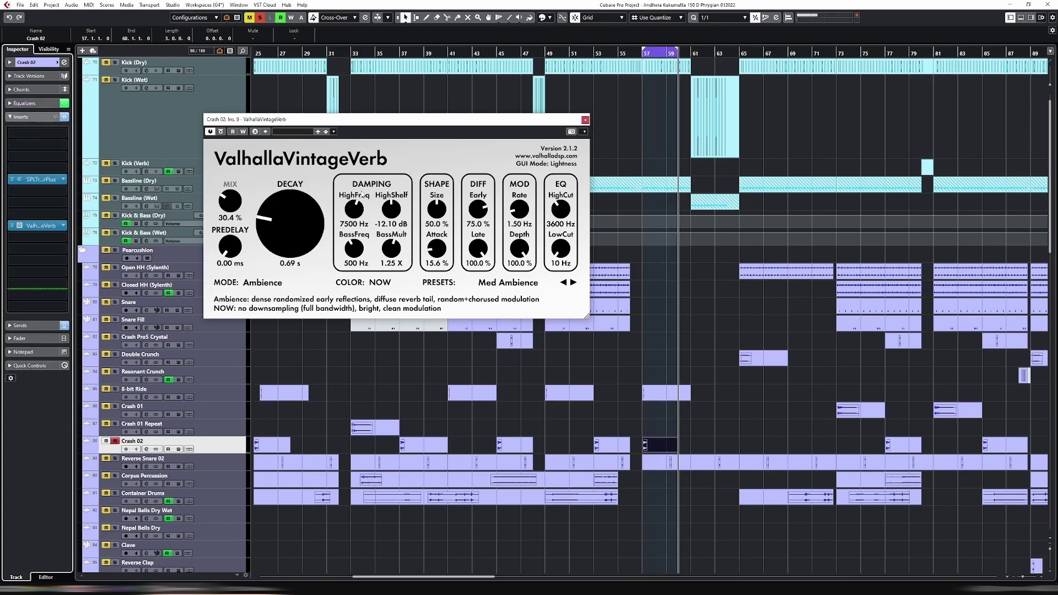
Pick the Medieval reverb preset and raise its low cut to 670 Hz, looping bars 57–58.
{"action": "left_click", "coordinate": [519, 285]}
{"action": "mouse_move", "coordinate": [511, 366]}
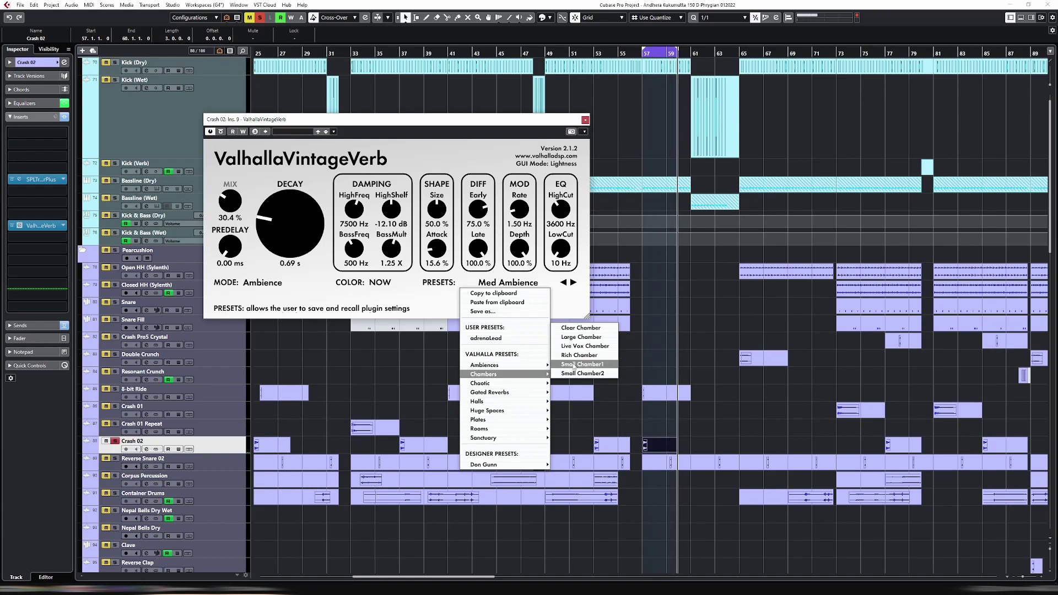
{"action": "mouse_move", "coordinate": [527, 410]}
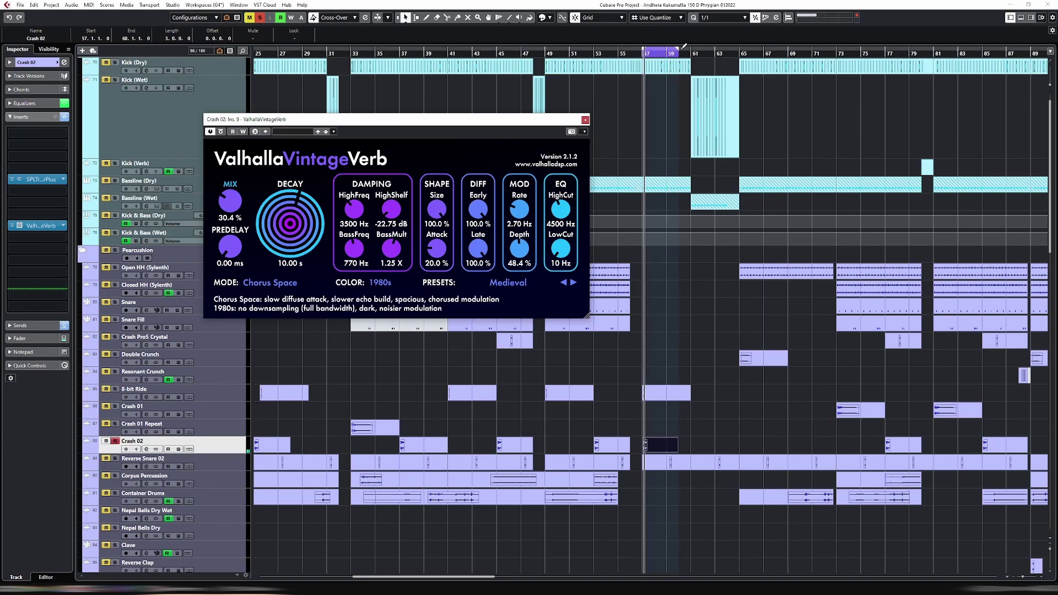
{"action": "scroll", "coordinate": [684, 46], "scroll_direction": "up", "scroll_amount": 5}
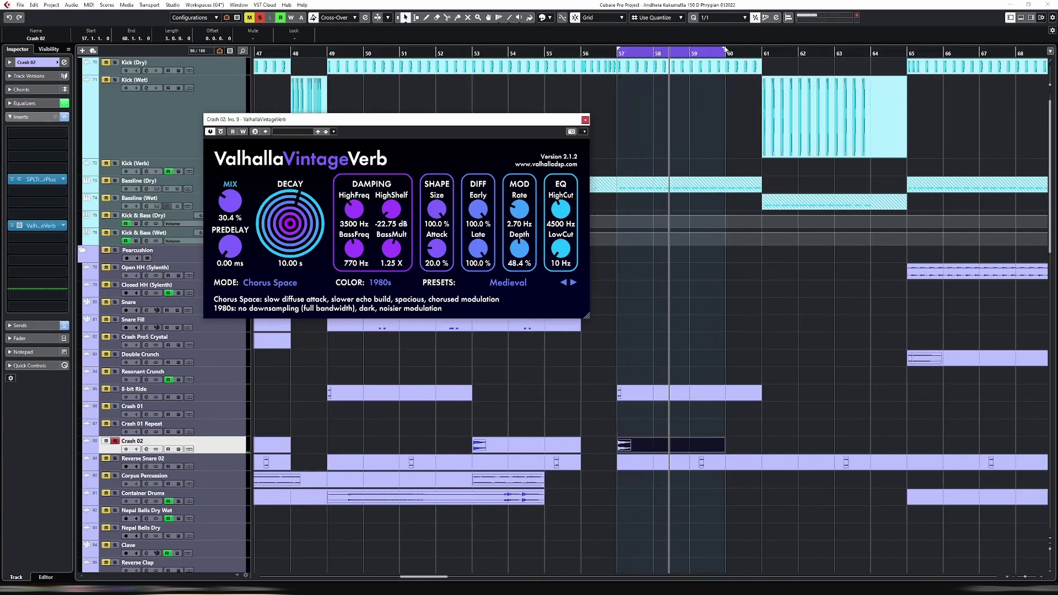
{"action": "left_click_drag", "start_coordinate": [725, 50], "coordinate": [654, 51]}
{"action": "left_click", "coordinate": [615, 53]}
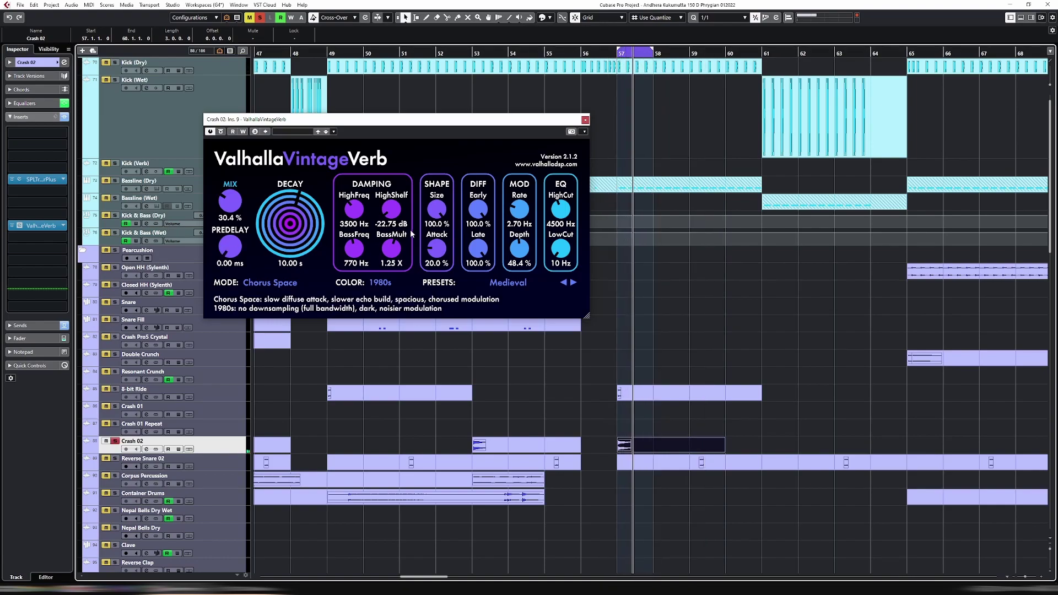
{"action": "left_click_drag", "start_coordinate": [573, 255], "coordinate": [563, 216]}
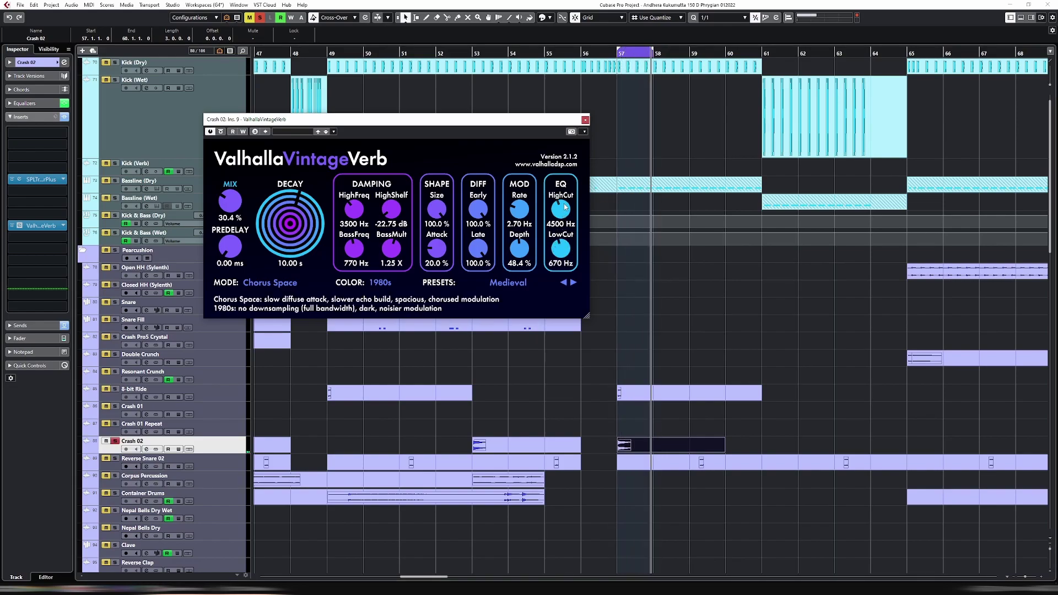
Insert FabFilter Pro-Q 3 in the slot after the VintageVerb on Crash 02.
{"action": "left_click", "coordinate": [44, 203]}
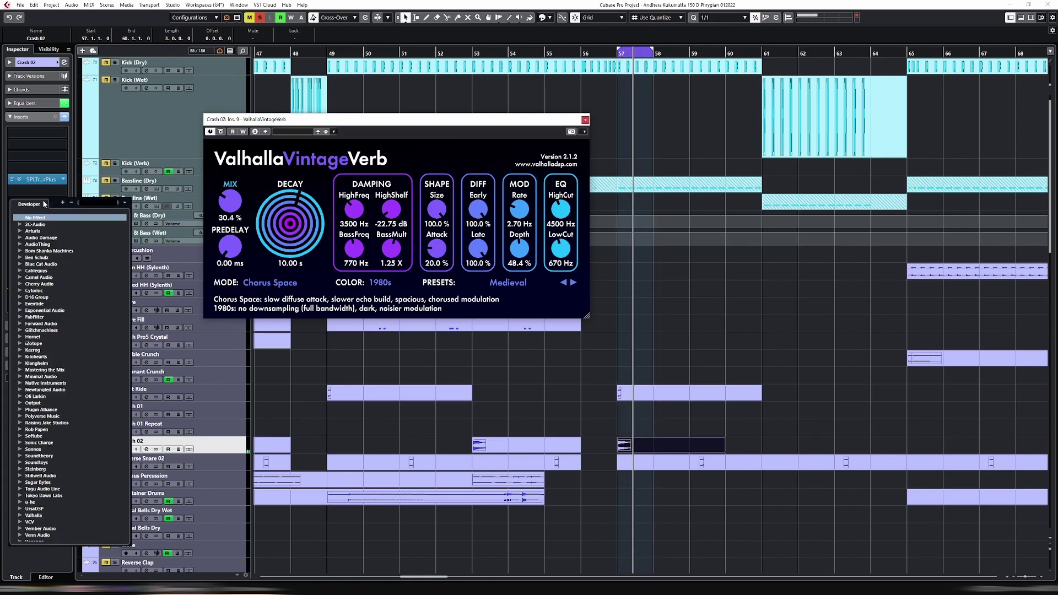
{"action": "key", "text": "Escape"}
{"action": "left_click", "coordinate": [39, 237]}
{"action": "type", "text": "pro"}
{"action": "left_click", "coordinate": [61, 285]}
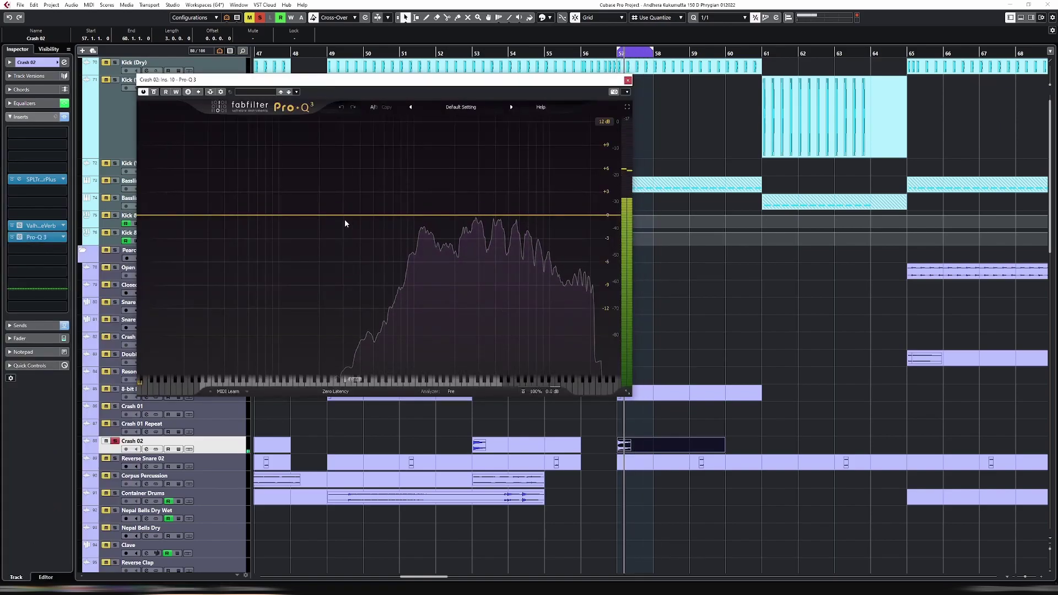
Add a 24 dB/oct low-cut band in Pro-Q 3 and move it up to about 374 Hz.
{"action": "left_click", "coordinate": [349, 215]}
{"action": "left_click", "coordinate": [276, 350]}
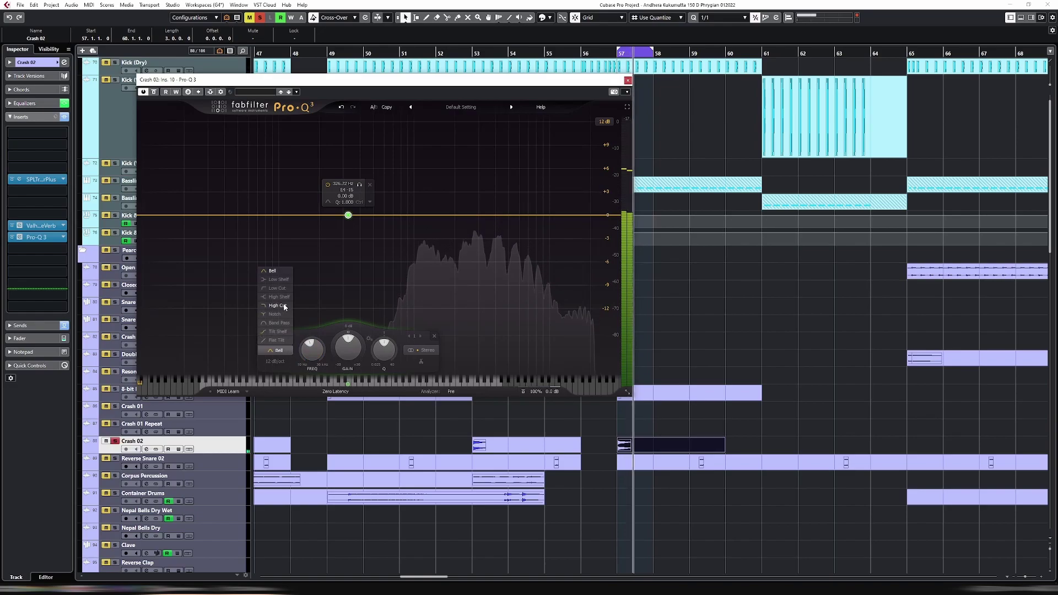
{"action": "left_click", "coordinate": [279, 289]}
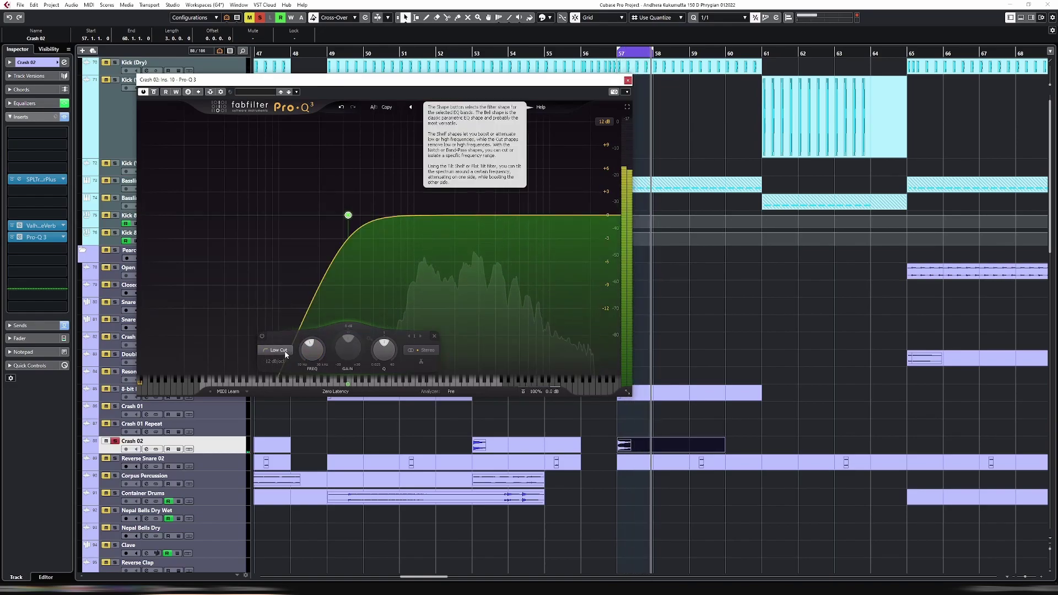
{"action": "left_click", "coordinate": [275, 362]}
{"action": "left_click", "coordinate": [285, 398]}
{"action": "left_click_drag", "start_coordinate": [349, 216], "coordinate": [406, 215]}
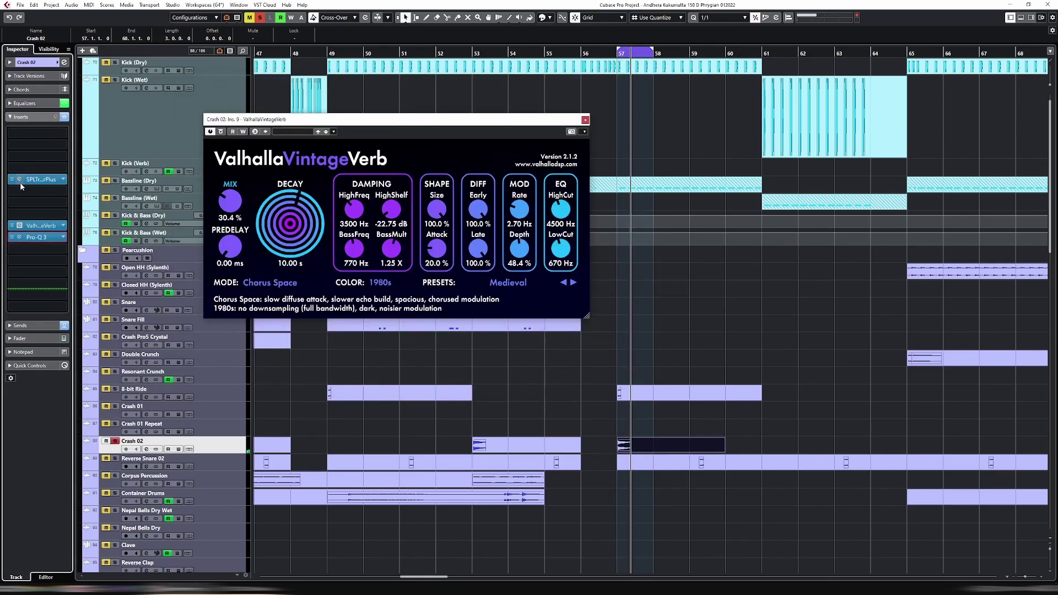
Check Crash 02's SPL Transient Designer Plus, then close it and the VintageVerb window.
{"action": "left_click", "coordinate": [19, 179]}
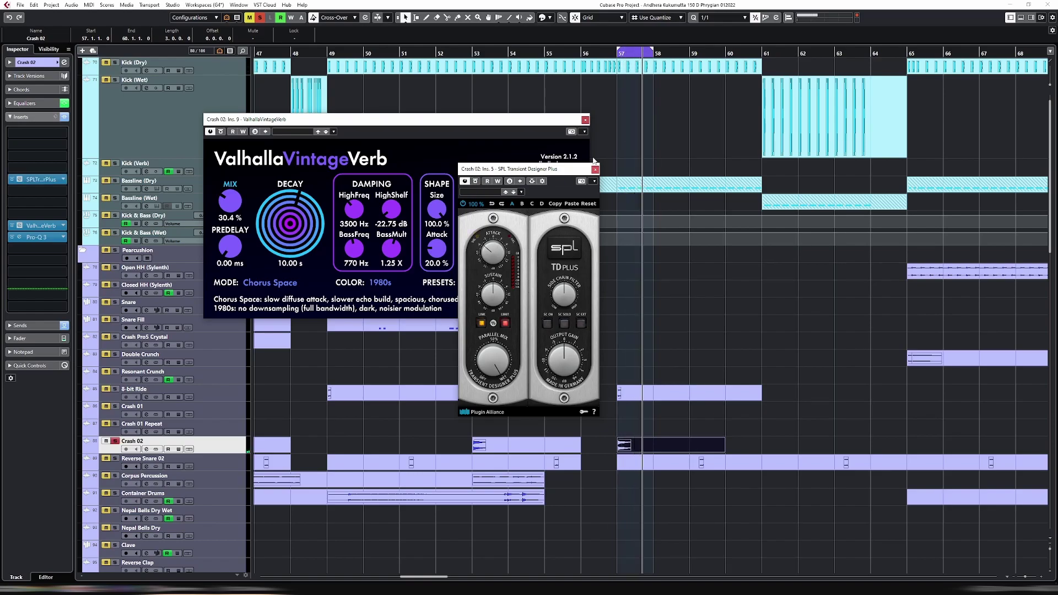
{"action": "left_click", "coordinate": [595, 169]}
{"action": "left_click", "coordinate": [586, 120]}
Unsolo Crash 02 and restart playback from bar 51.
{"action": "key", "text": "s"}
{"action": "left_click", "coordinate": [340, 279]}
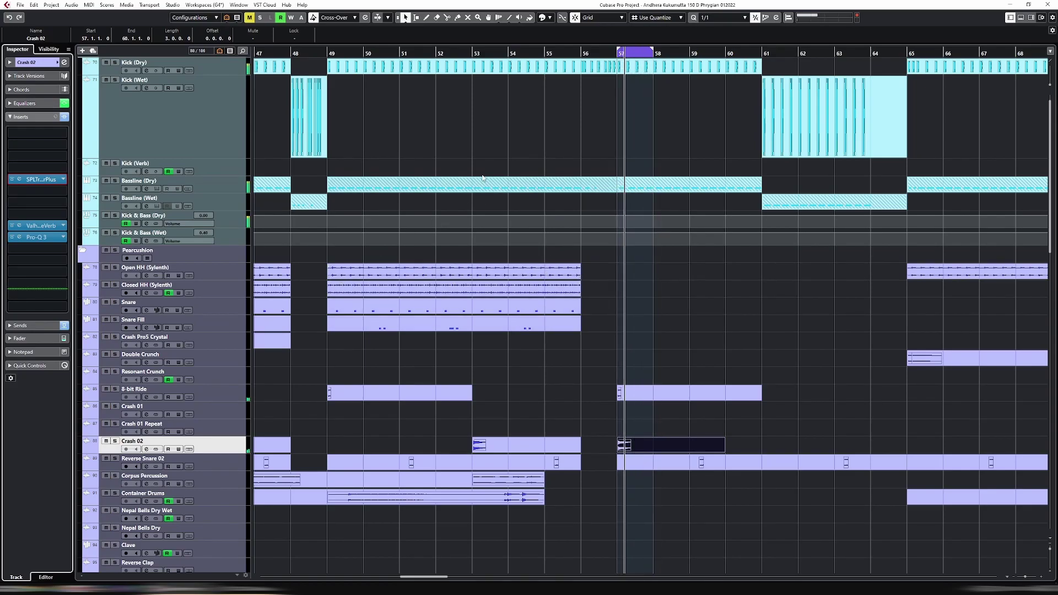
{"action": "left_click", "coordinate": [428, 101]}
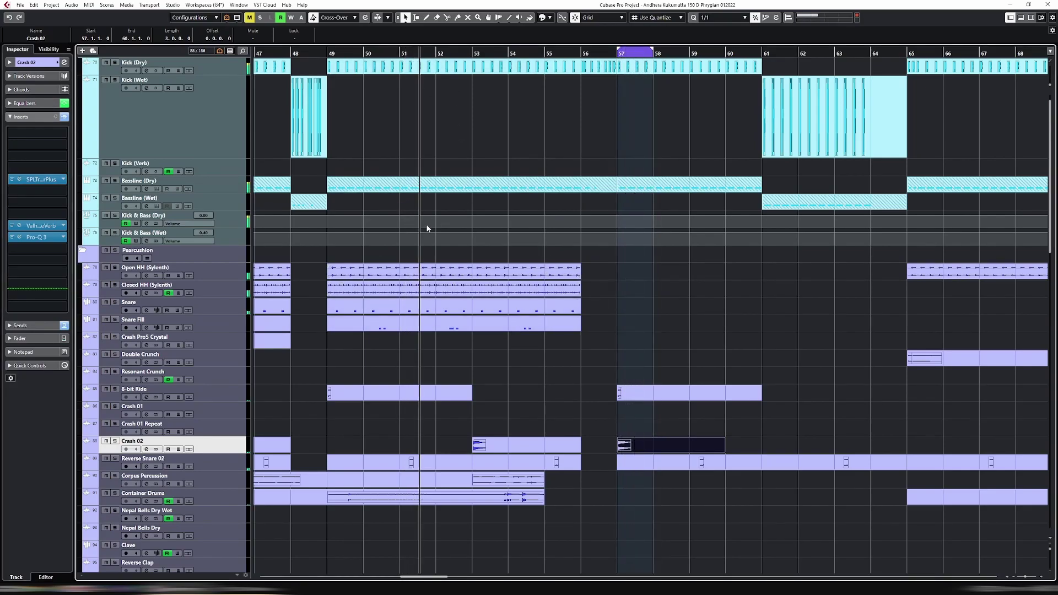
{"action": "left_click", "coordinate": [523, 278]}
{"action": "left_click", "coordinate": [532, 245]}
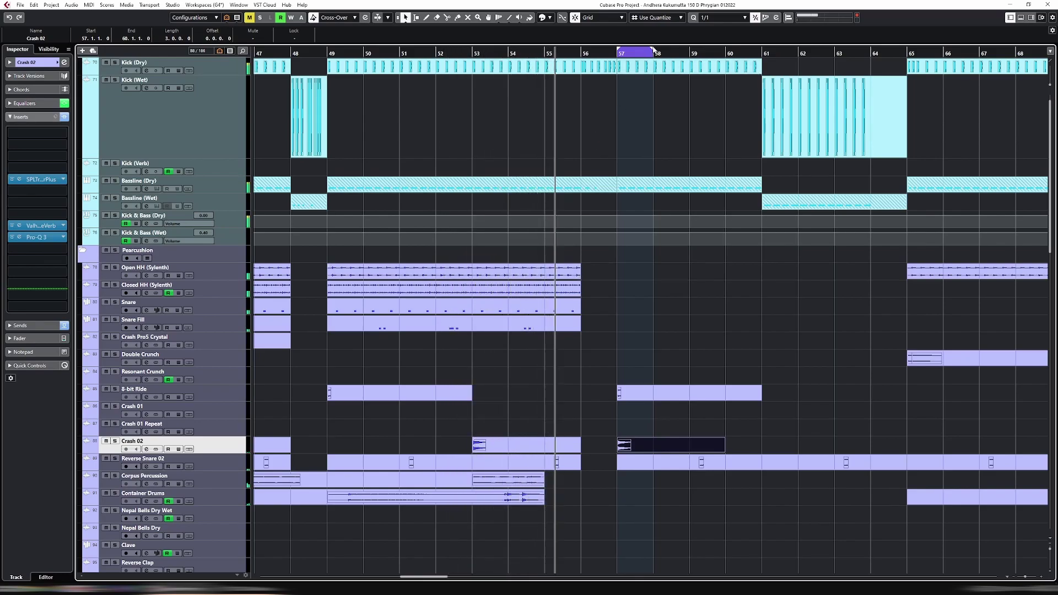
Extend the loop to end at bar 62 and reopen Crash 02's SPL Transient Designer Plus.
{"action": "left_click_drag", "start_coordinate": [653, 50], "coordinate": [797, 52]}
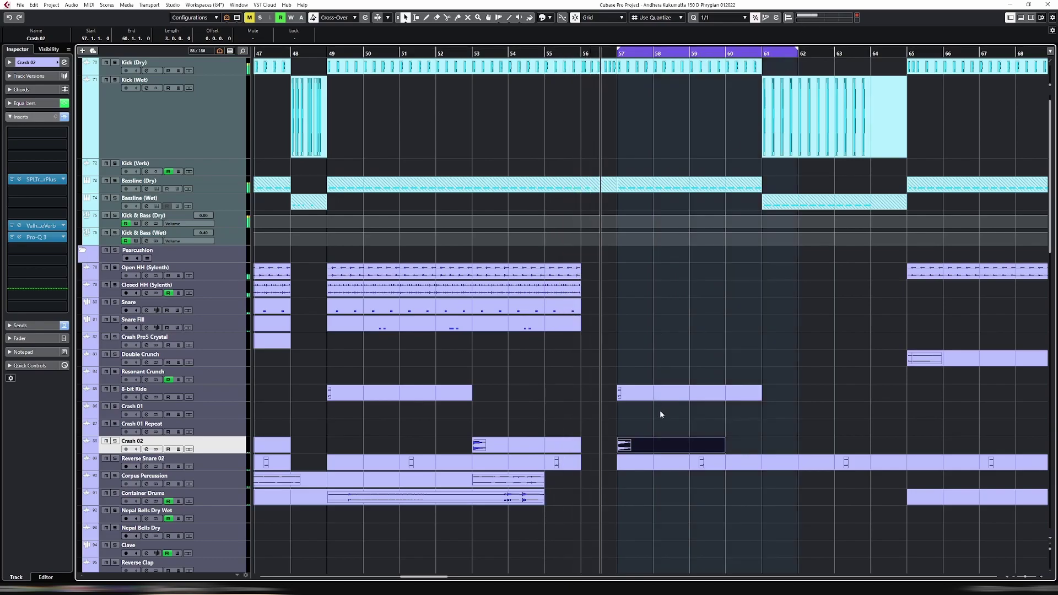
{"action": "left_click", "coordinate": [803, 95]}
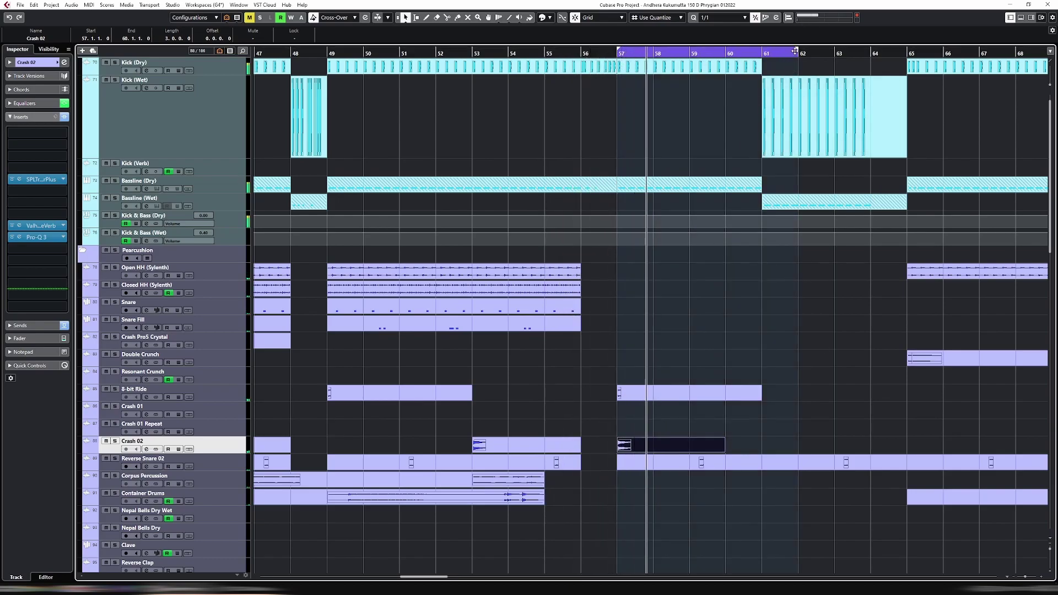
{"action": "left_click", "coordinate": [48, 180]}
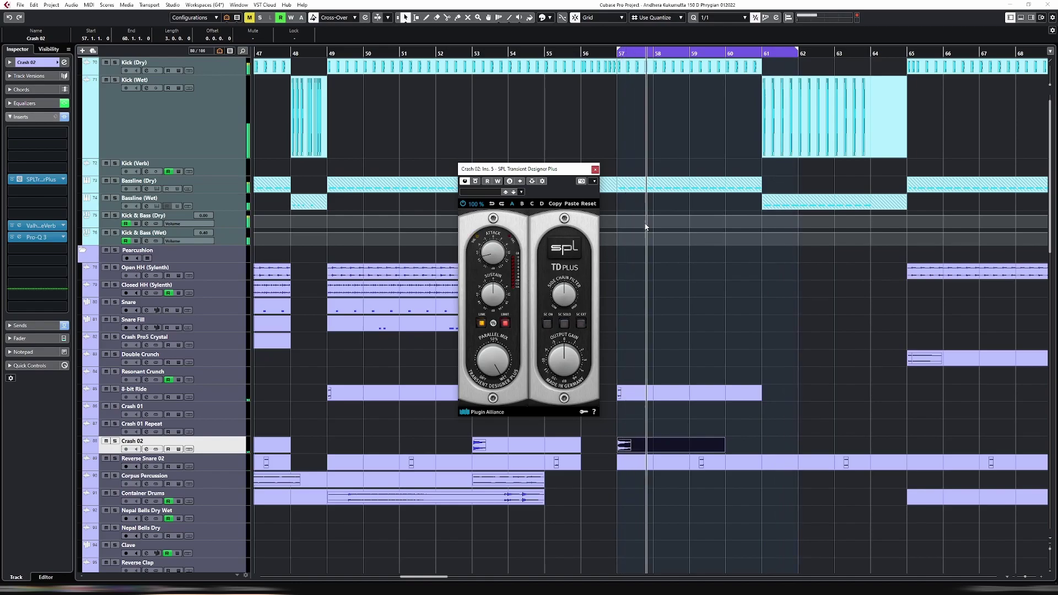
Nudge the Transient Designer's Sustain up slightly and inspect Crash 02's channel EQ low cut.
{"action": "left_click_drag", "start_coordinate": [500, 295], "coordinate": [500, 289]}
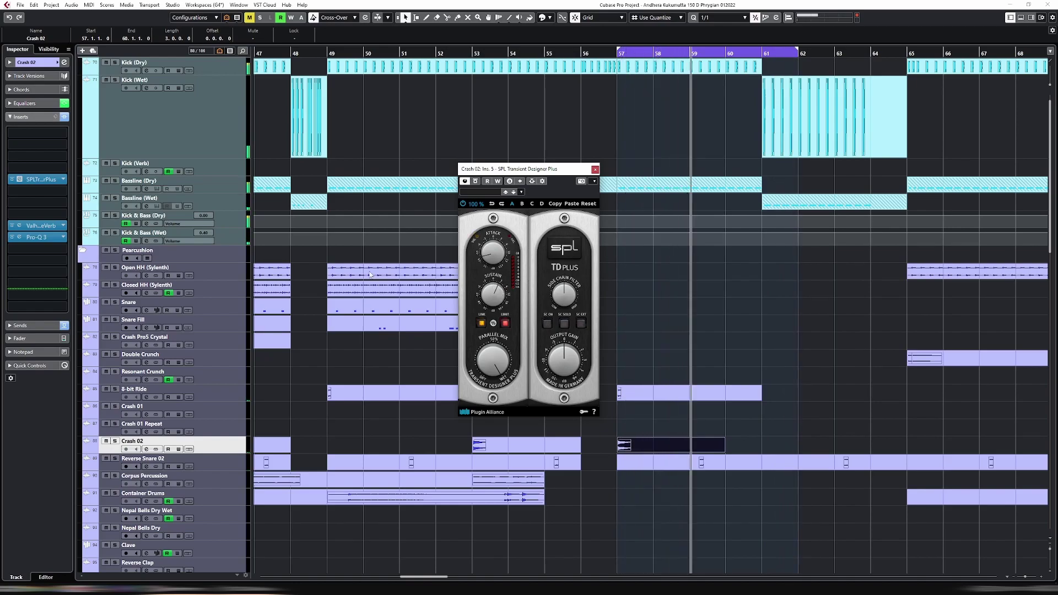
{"action": "left_click", "coordinate": [33, 62]}
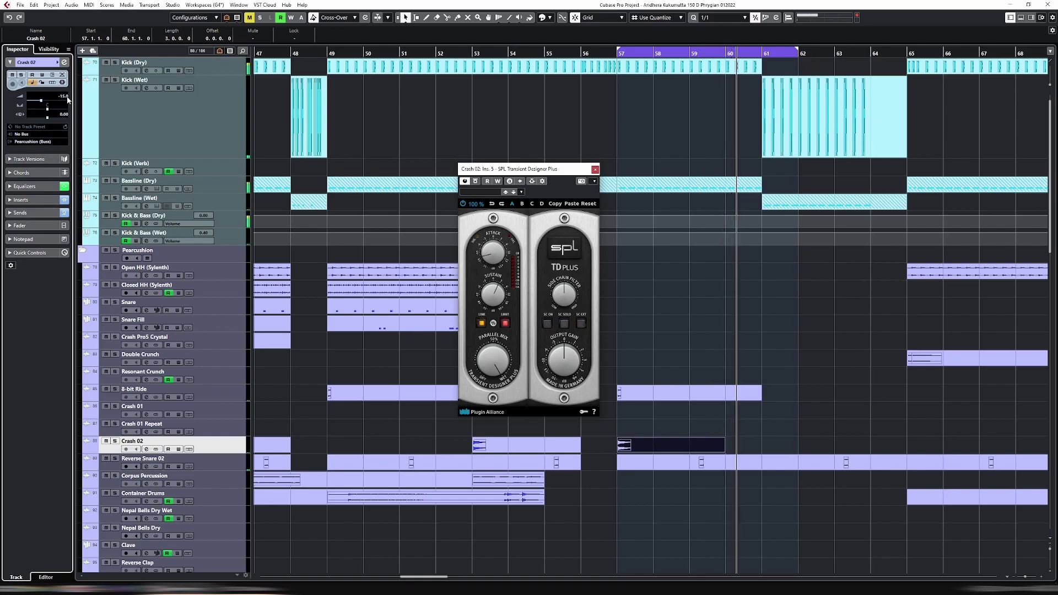
{"action": "left_click", "coordinate": [64, 62]}
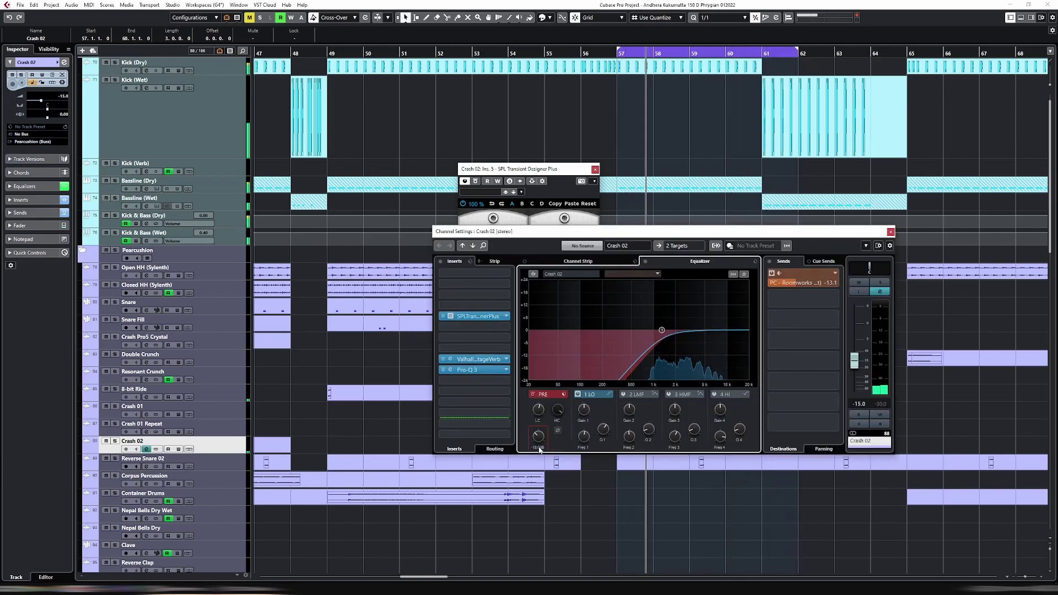
{"action": "left_click", "coordinate": [729, 359]}
{"action": "key", "text": "e"}
{"action": "left_click", "coordinate": [662, 331]}
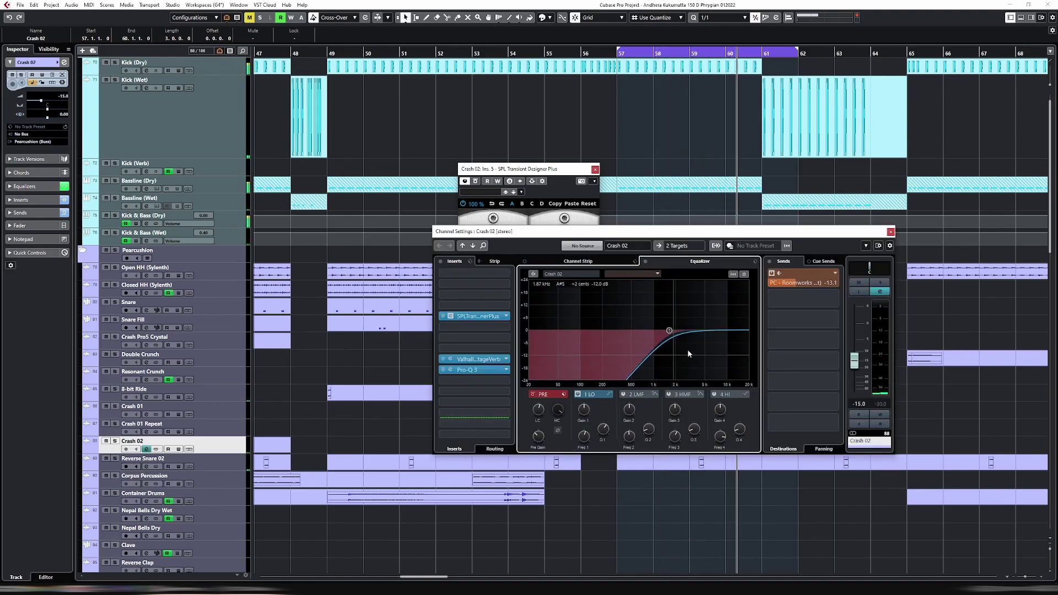
{"action": "key", "text": "e"}
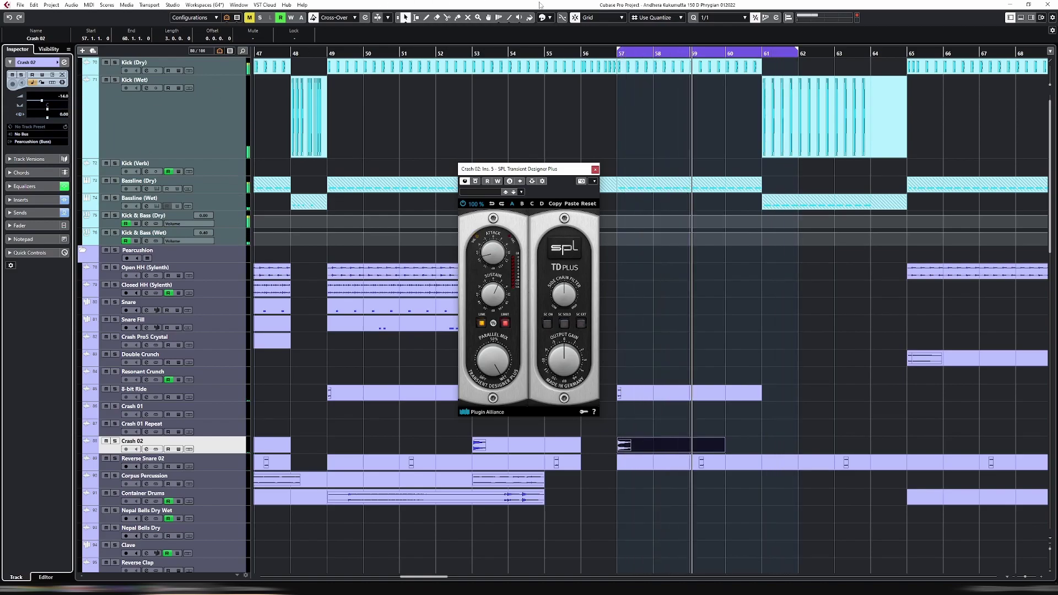
Close the Transient Designer and replay bars 45–57 from a zoomed-out arrangement view.
{"action": "left_click", "coordinate": [599, 117]}
{"action": "left_click", "coordinate": [595, 170]}
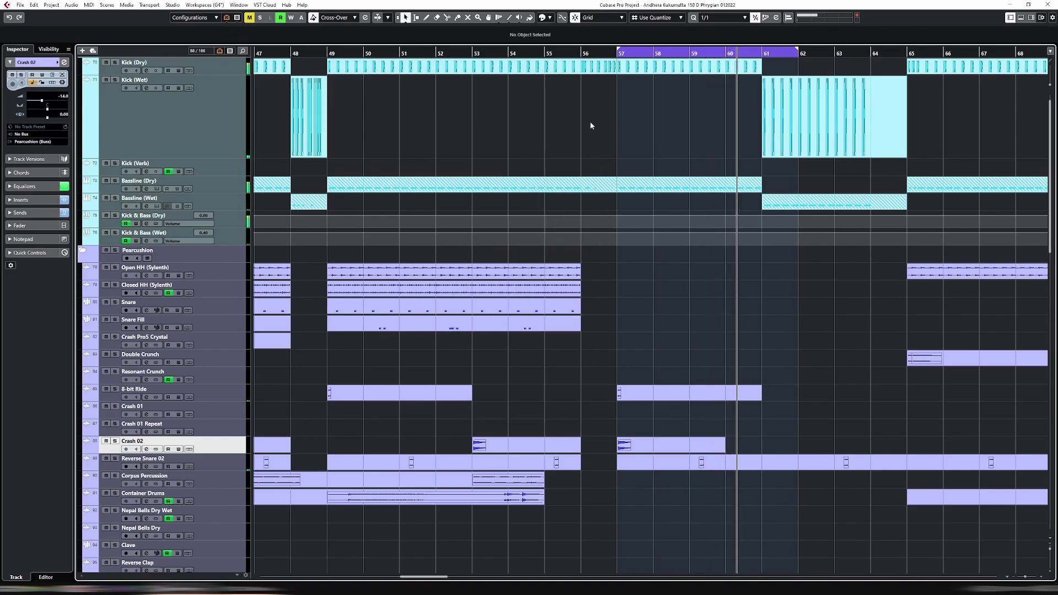
{"action": "left_click", "coordinate": [561, 53]}
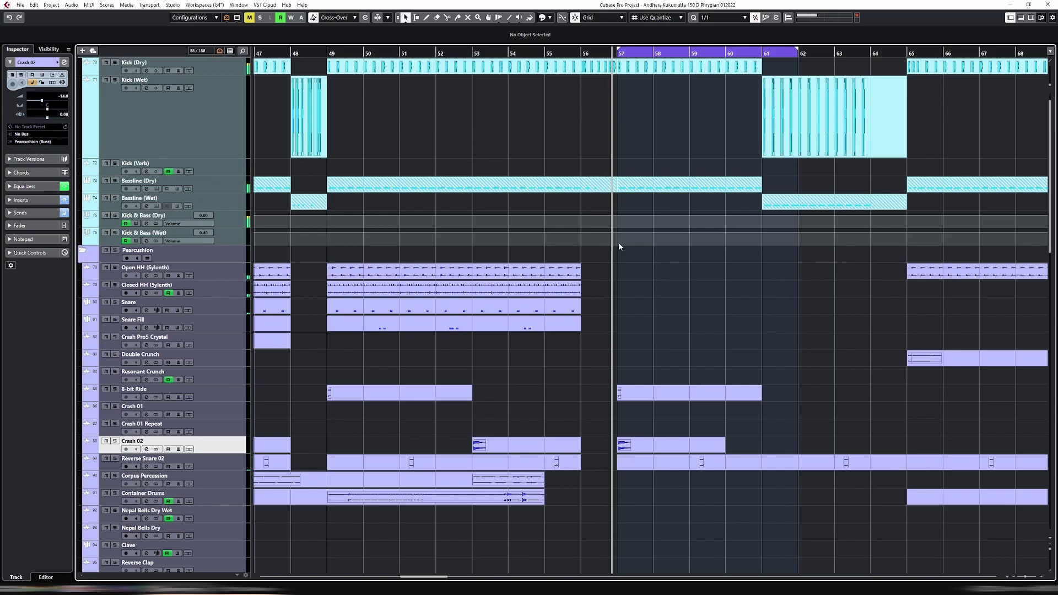
{"action": "key", "text": "g"}
{"action": "key", "text": "g"}
{"action": "key", "text": "g"}
{"action": "key", "text": "g"}
{"action": "key", "text": "g"}
{"action": "key", "text": "g"}
{"action": "key", "text": "g"}
{"action": "key", "text": "g"}
{"action": "key", "text": "g"}
{"action": "key", "text": "g"}
{"action": "key", "text": "g"}
{"action": "key", "text": "g"}
{"action": "key", "text": "g"}
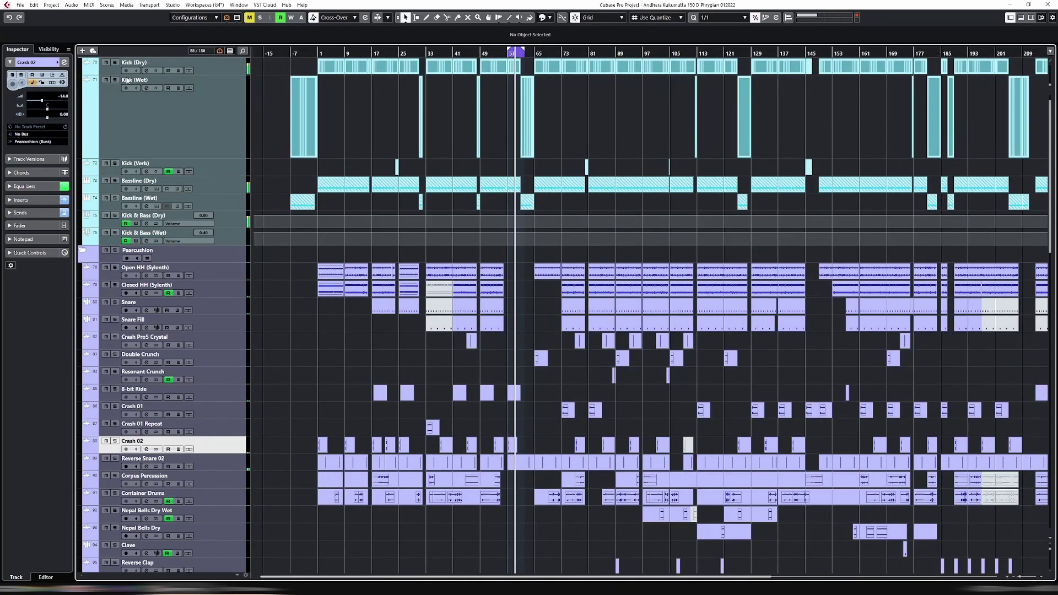
{"action": "scroll", "coordinate": [61, 100], "scroll_direction": "up", "scroll_amount": 2}
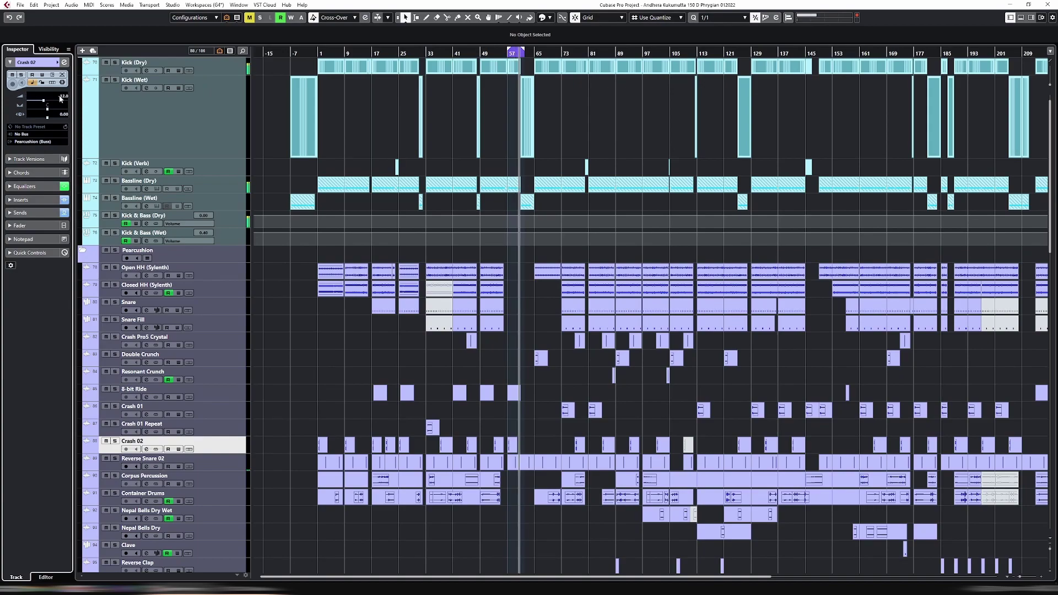
{"action": "left_click", "coordinate": [473, 54]}
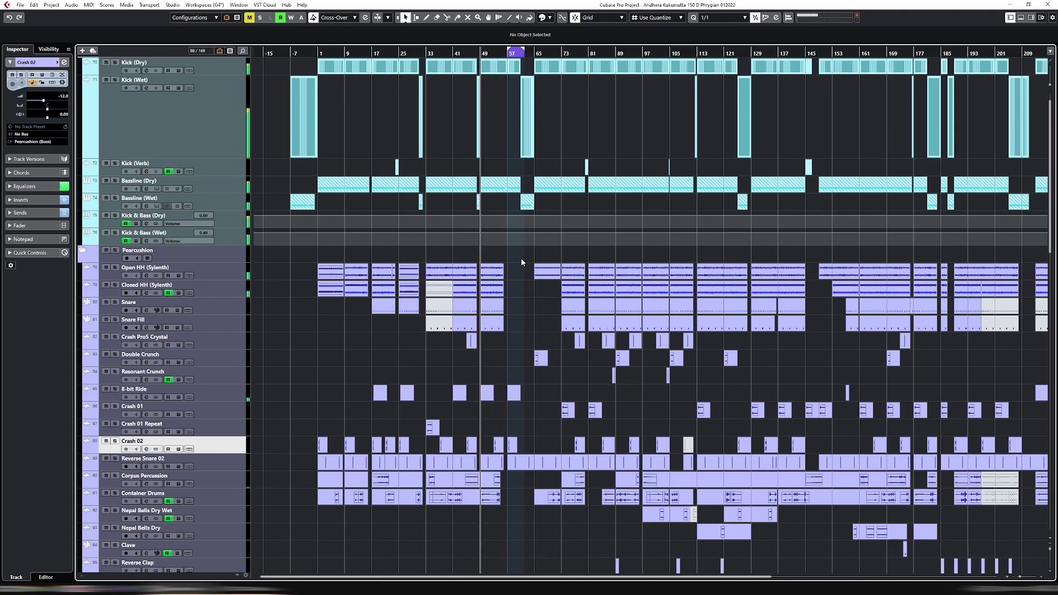
{"action": "left_click", "coordinate": [507, 54]}
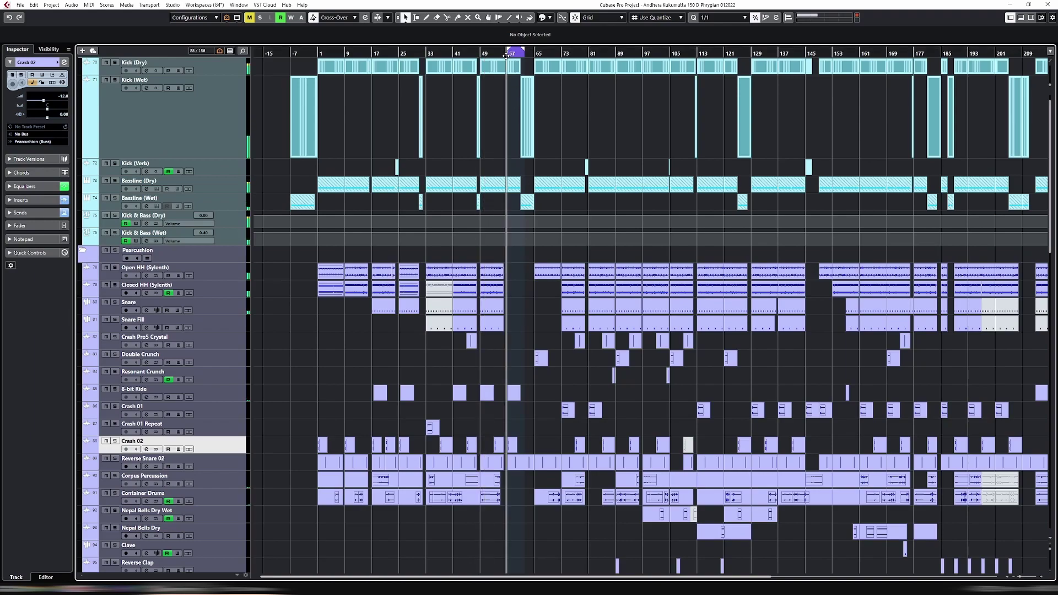
{"action": "scroll", "coordinate": [631, 314], "scroll_direction": "down", "scroll_amount": 8}
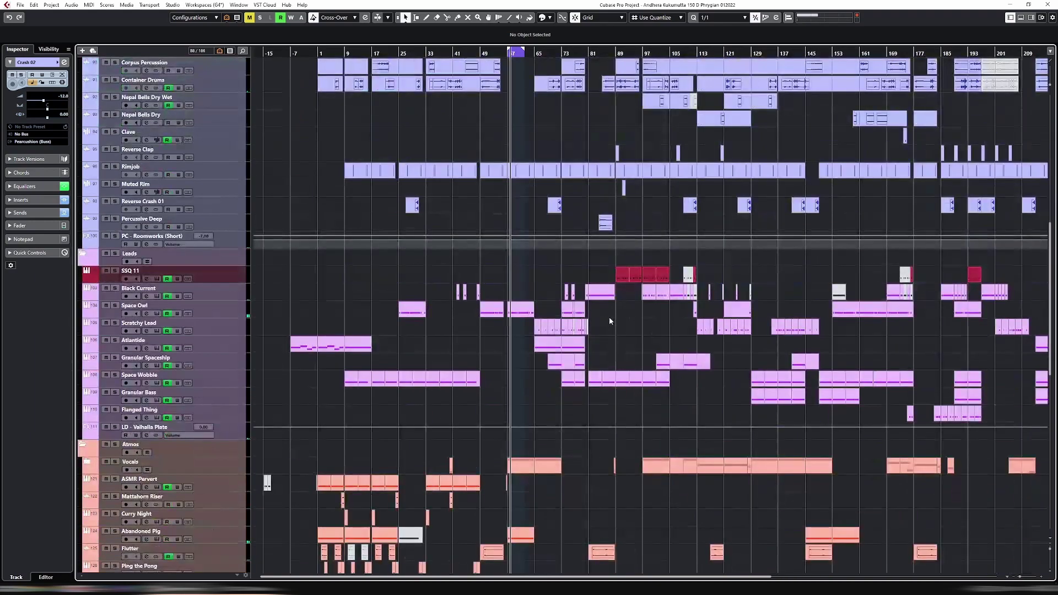
{"action": "scroll", "coordinate": [538, 347], "scroll_direction": "up", "scroll_amount": 5}
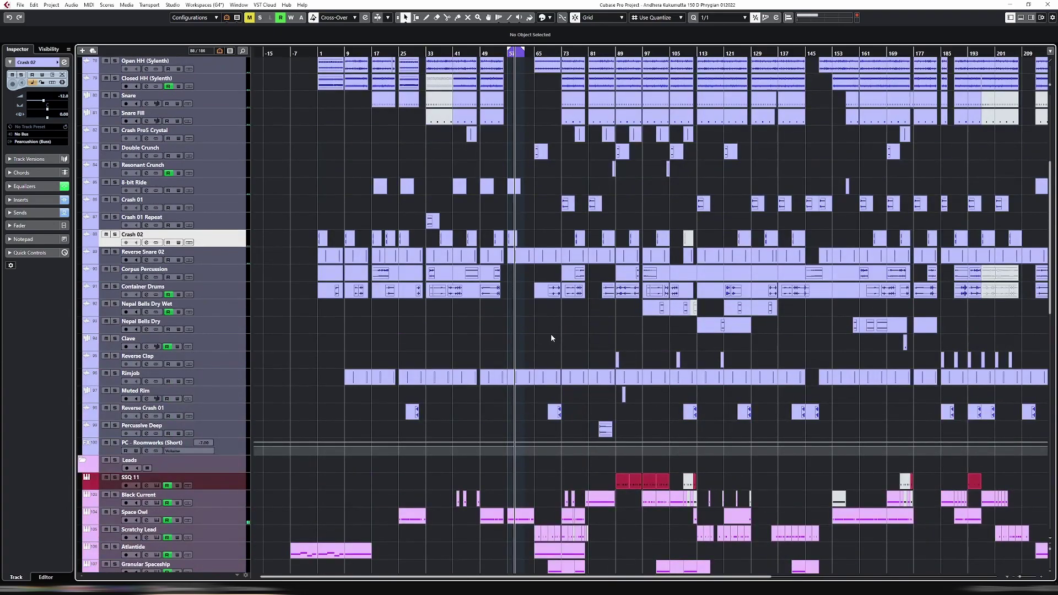
{"action": "scroll", "coordinate": [550, 333], "scroll_direction": "up", "scroll_amount": 5}
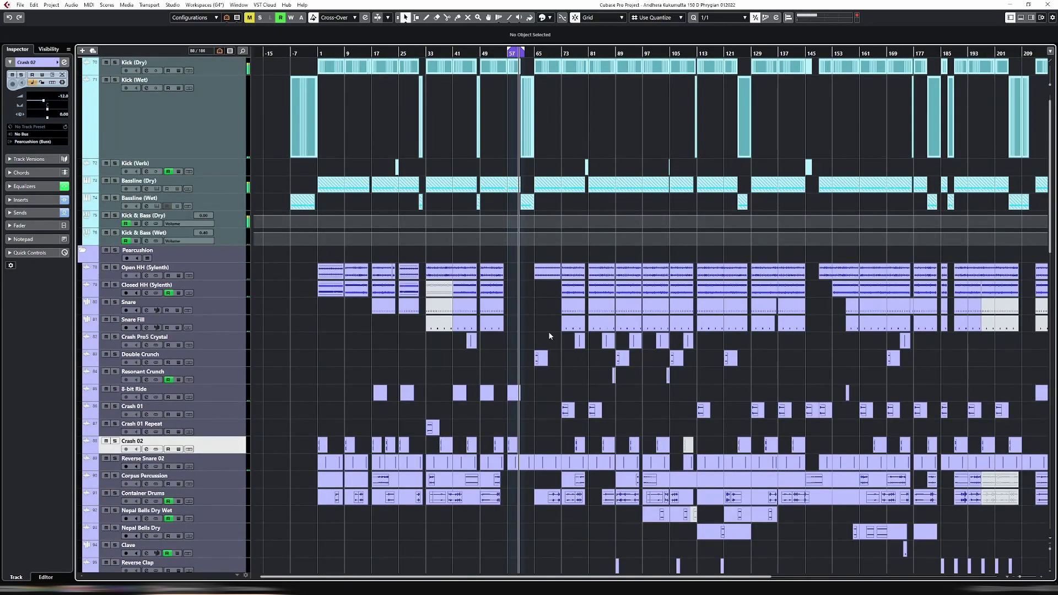
Extend the loop to about bar 105, shrink Kick (Wet), and select Space Owl's bars 57–65 event.
{"action": "left_click_drag", "start_coordinate": [524, 48], "coordinate": [671, 50]}
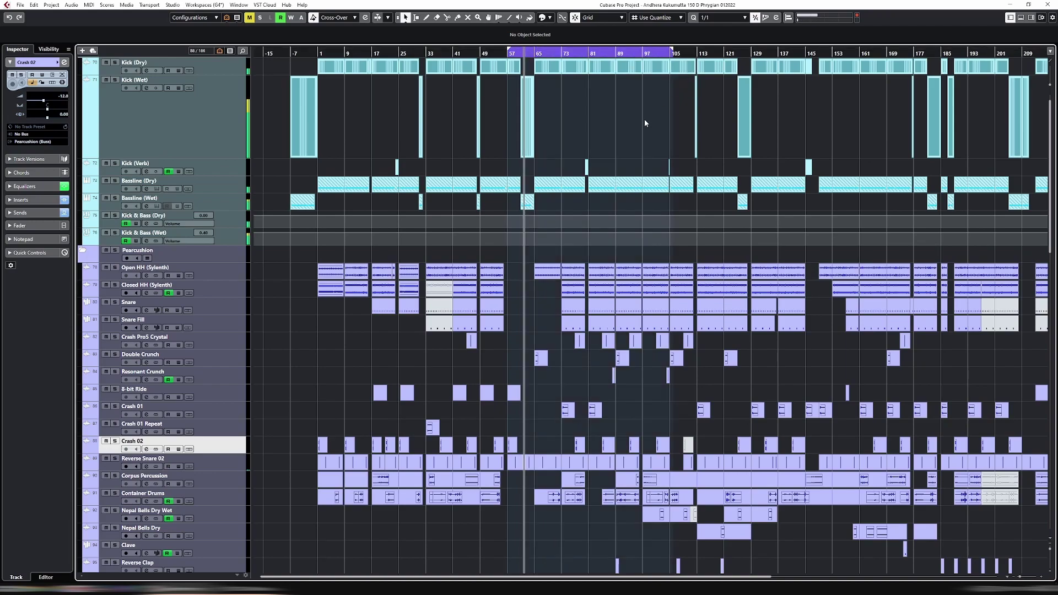
{"action": "left_click", "coordinate": [226, 153]}
{"action": "key", "text": "z"}
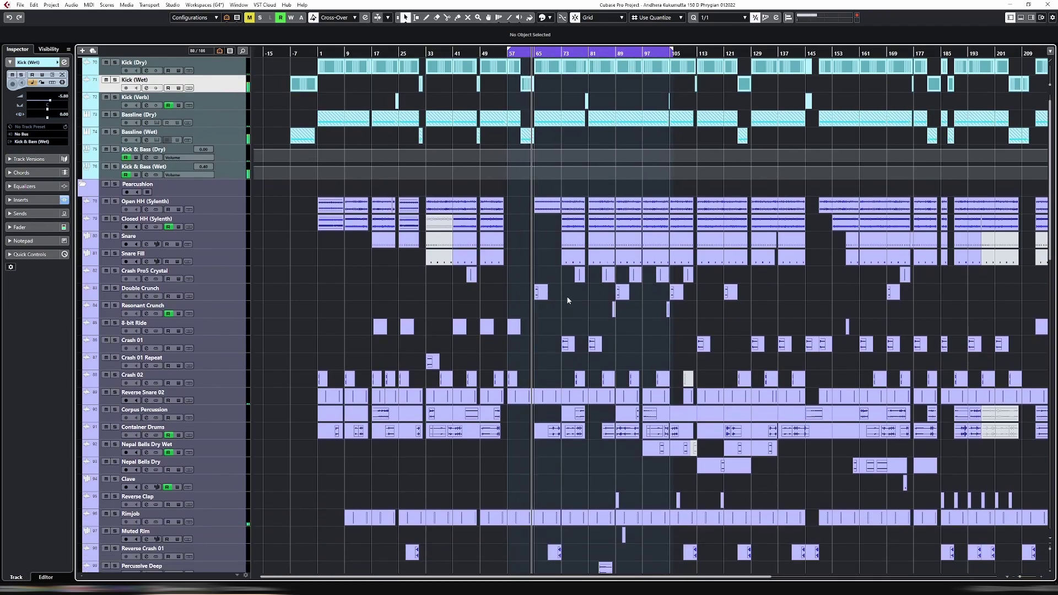
{"action": "scroll", "coordinate": [563, 295], "scroll_direction": "down", "scroll_amount": 6}
{"action": "left_click", "coordinate": [530, 347]}
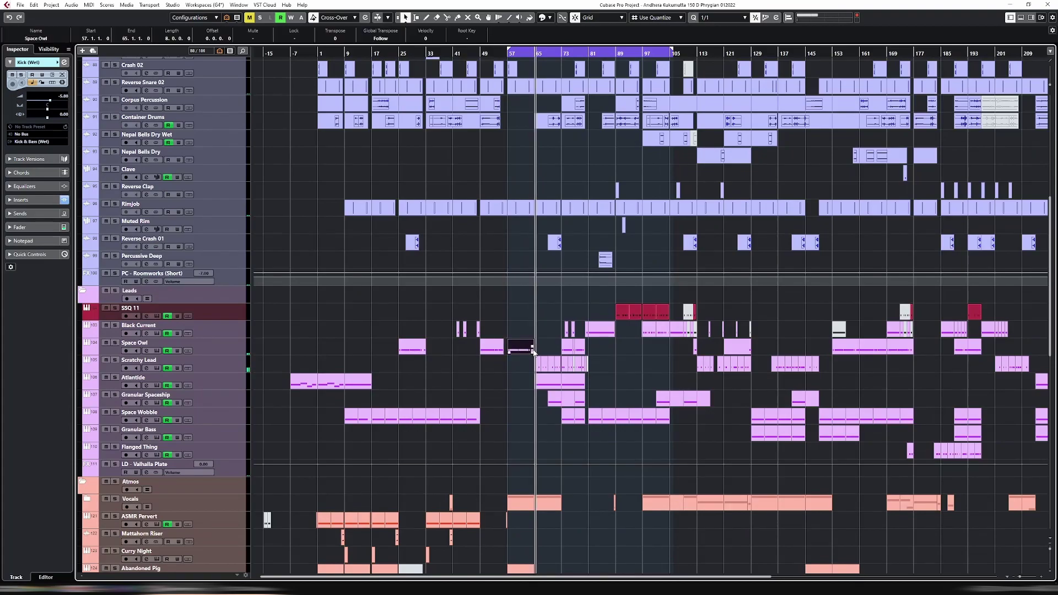
{"action": "key", "text": "h"}
{"action": "key", "text": "h"}
{"action": "key", "text": "h"}
{"action": "key", "text": "h"}
{"action": "key", "text": "h"}
{"action": "key", "text": "h"}
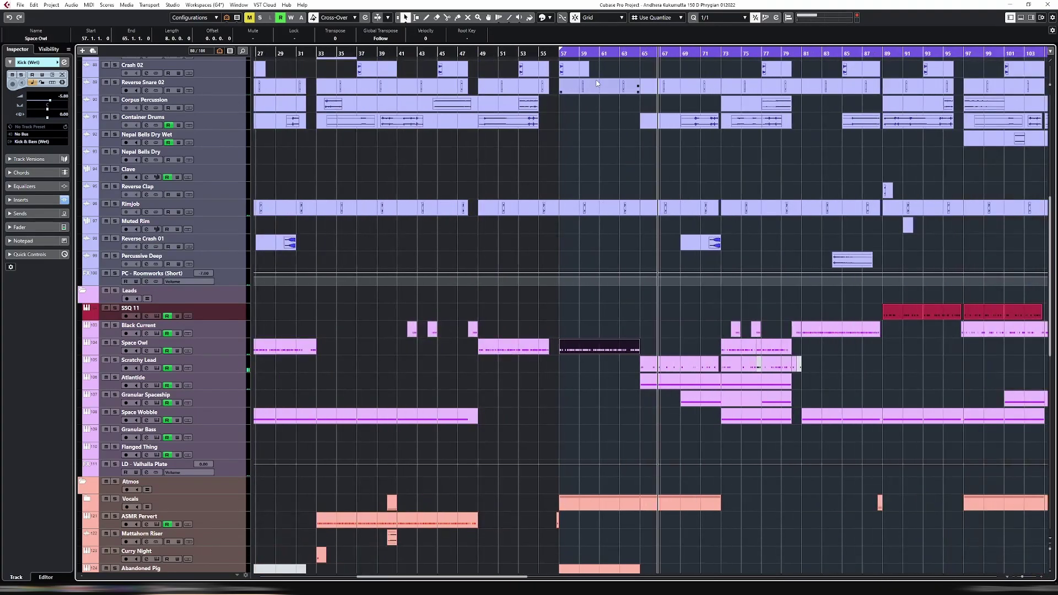
{"action": "scroll", "coordinate": [627, 253], "scroll_direction": "down", "scroll_amount": 4}
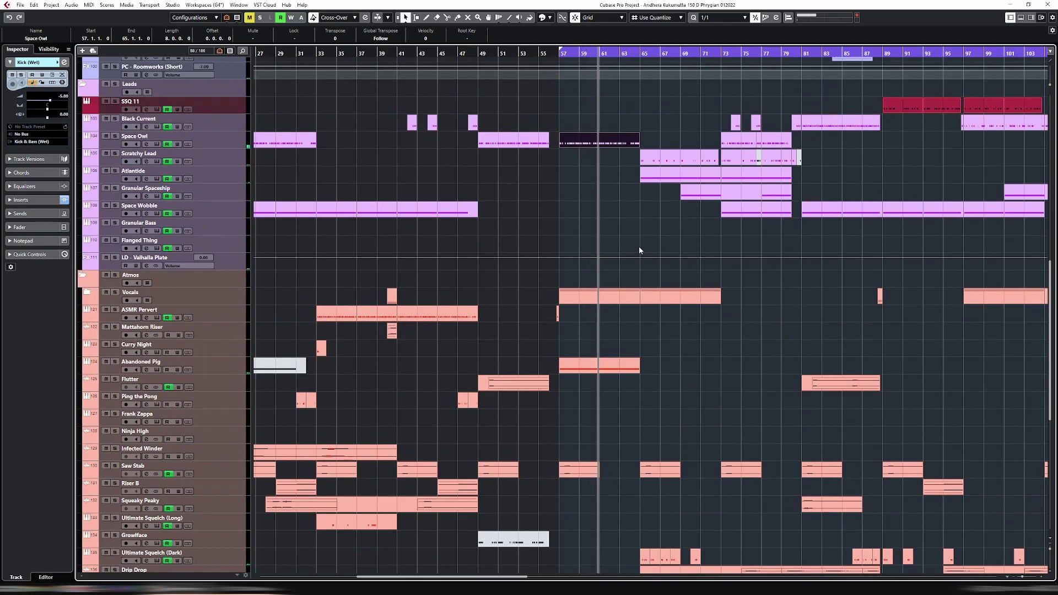
{"action": "scroll", "coordinate": [642, 246], "scroll_direction": "up", "scroll_amount": 2}
Select Space Owl and show its insert effects in the Inspector.
{"action": "left_click", "coordinate": [233, 239]}
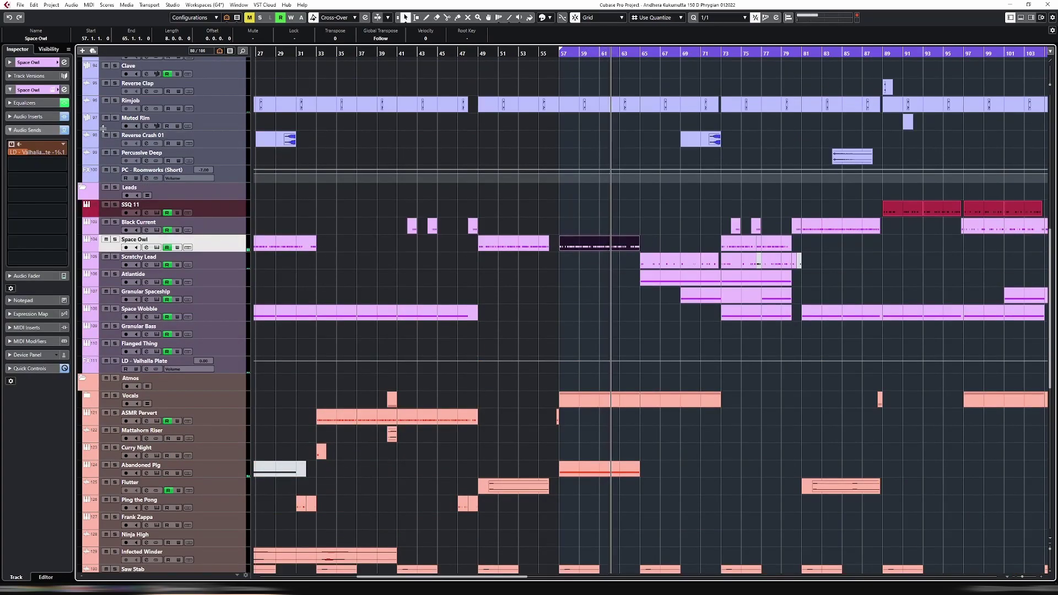
{"action": "left_click", "coordinate": [10, 62]}
{"action": "key", "text": "e"}
{"action": "key", "text": "Escape"}
{"action": "left_click", "coordinate": [24, 203]}
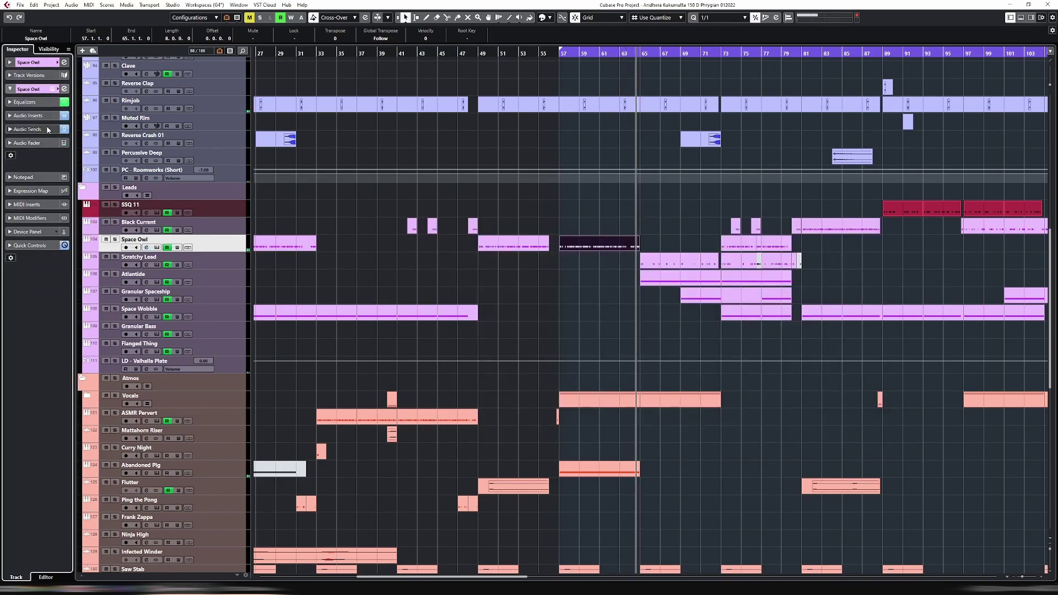
{"action": "left_click", "coordinate": [27, 115]}
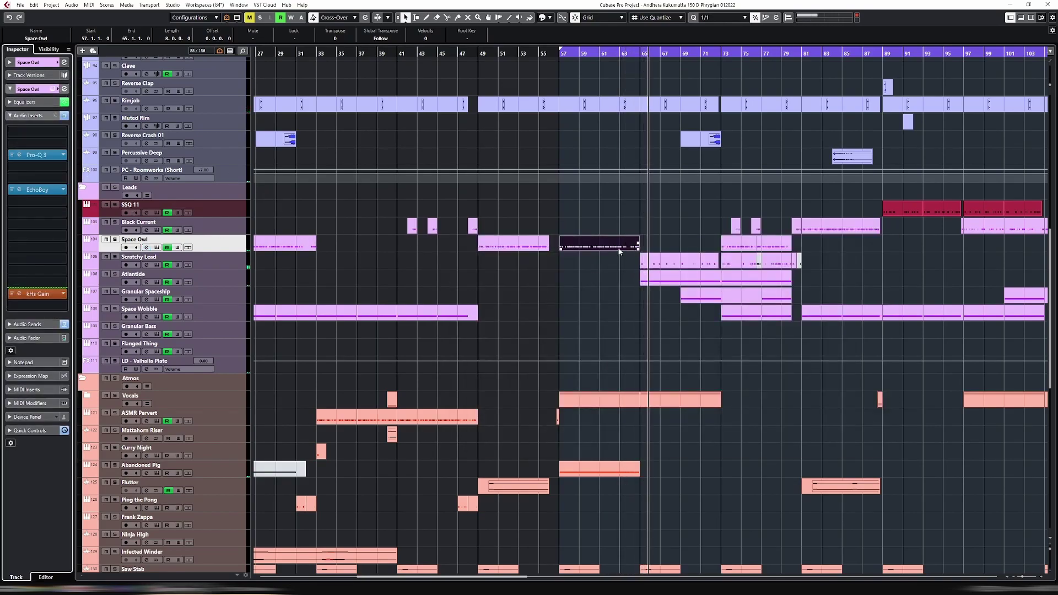
Loop and solo the Space Owl part at bars 57–65, check its Pro-Q 3, and open Serum.
{"action": "key", "text": "p"}
{"action": "key", "text": "s"}
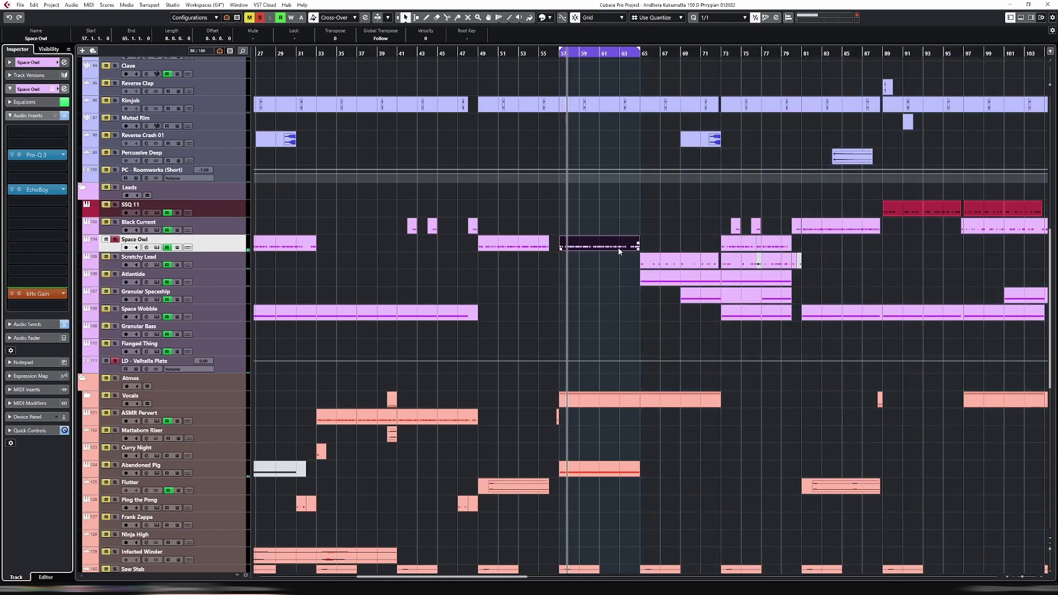
{"action": "left_click", "coordinate": [29, 158]}
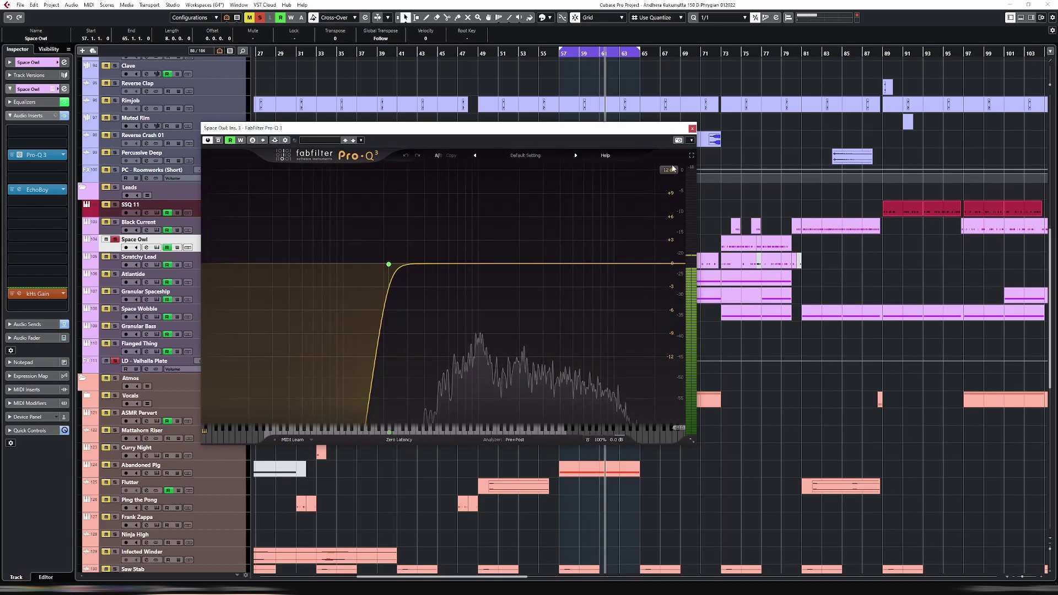
{"action": "left_click", "coordinate": [692, 129]}
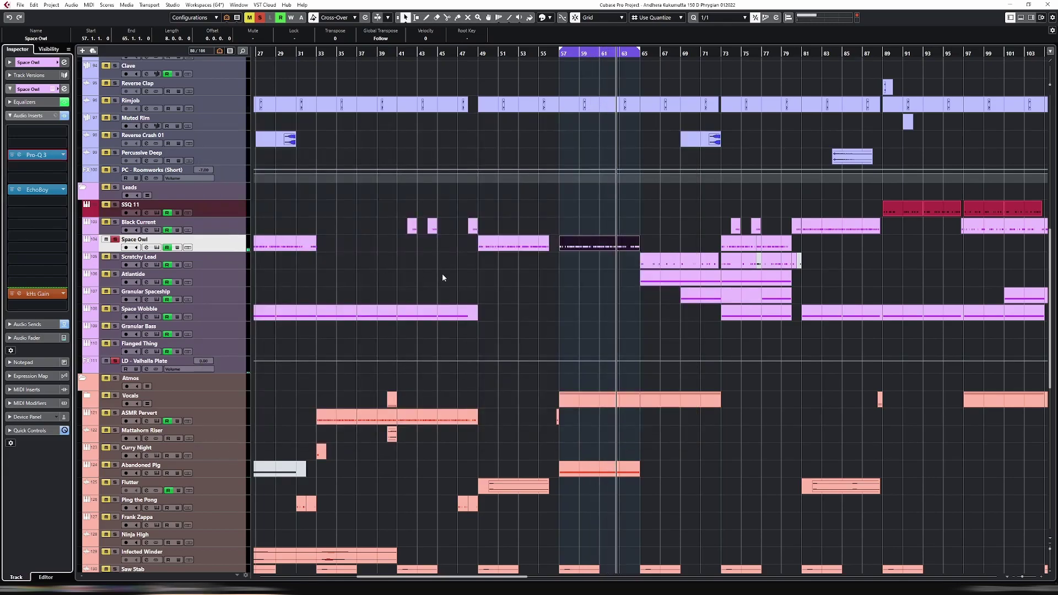
{"action": "key", "text": "ctrl+e"}
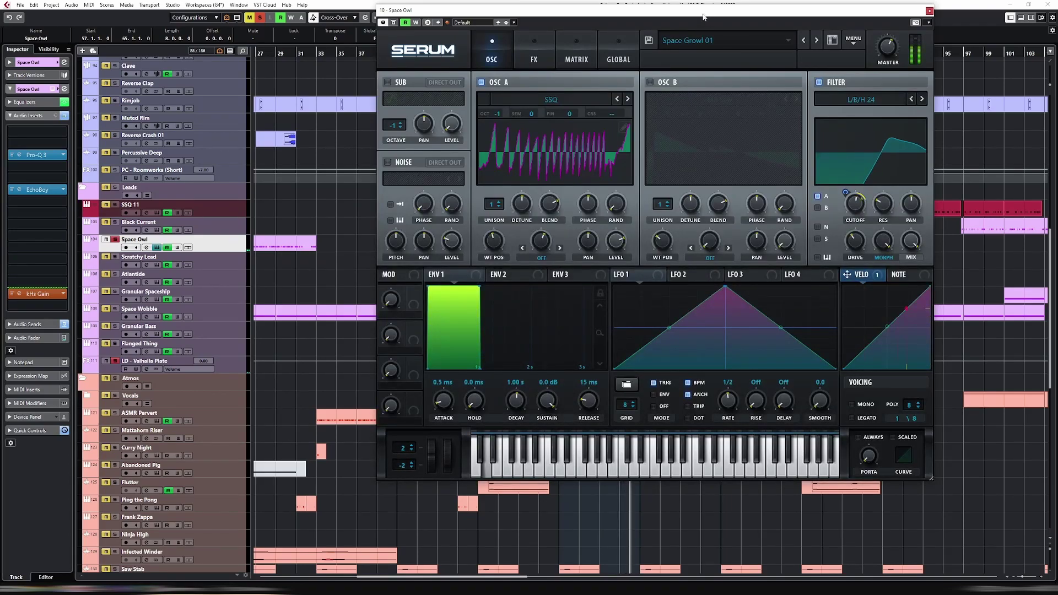
Reposition Serum, nudge its Filter RES knob down, and settle on the Space Growl 01 FX page.
{"action": "left_click_drag", "start_coordinate": [708, 17], "coordinate": [571, 64]}
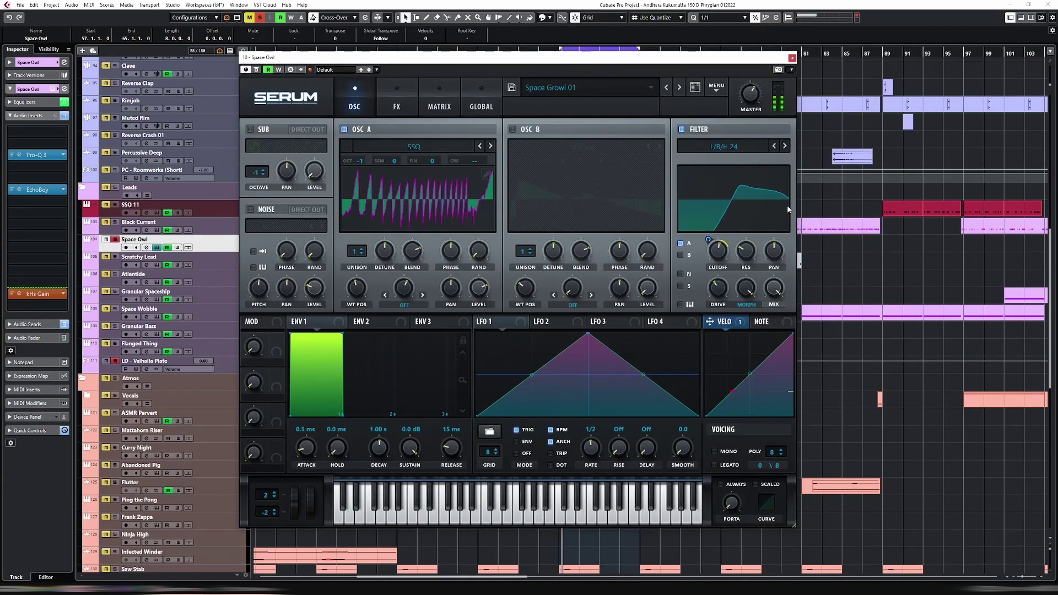
{"action": "left_click_drag", "start_coordinate": [745, 252], "coordinate": [746, 258]}
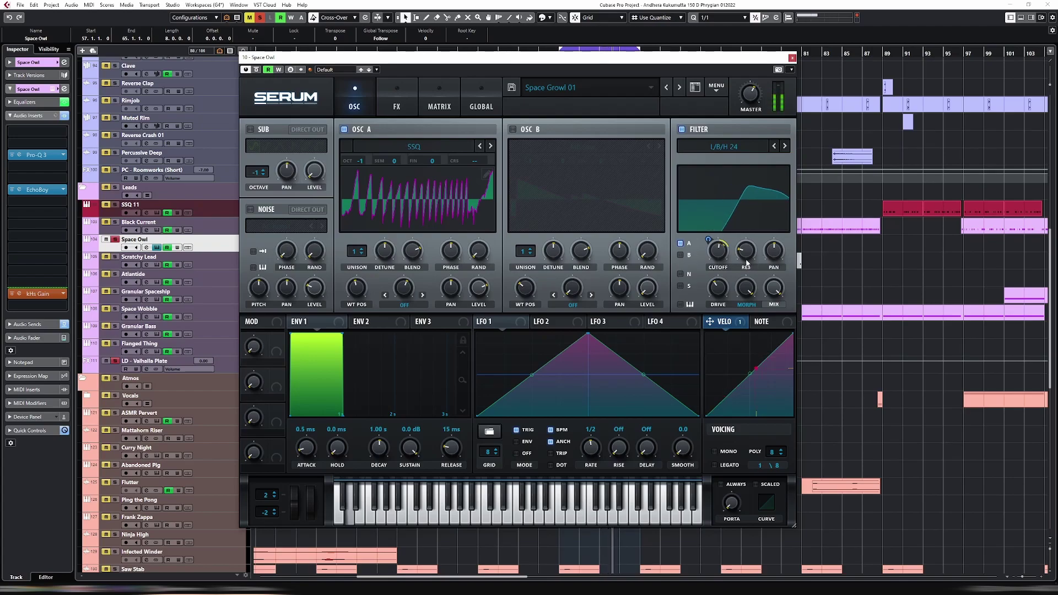
{"action": "left_click", "coordinate": [397, 105]}
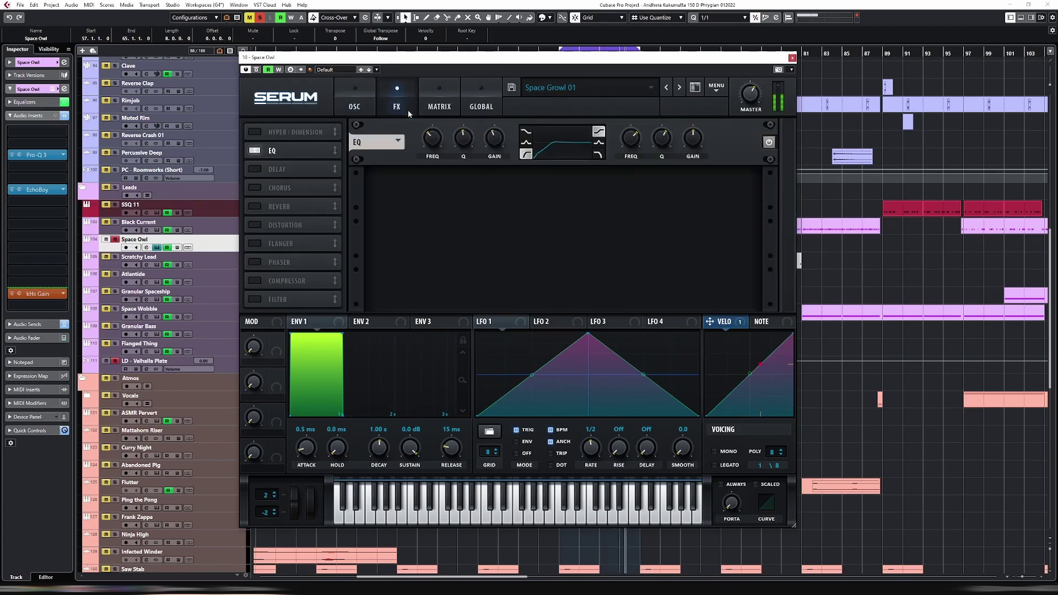
{"action": "left_click", "coordinate": [437, 108]}
{"action": "left_click", "coordinate": [359, 94]}
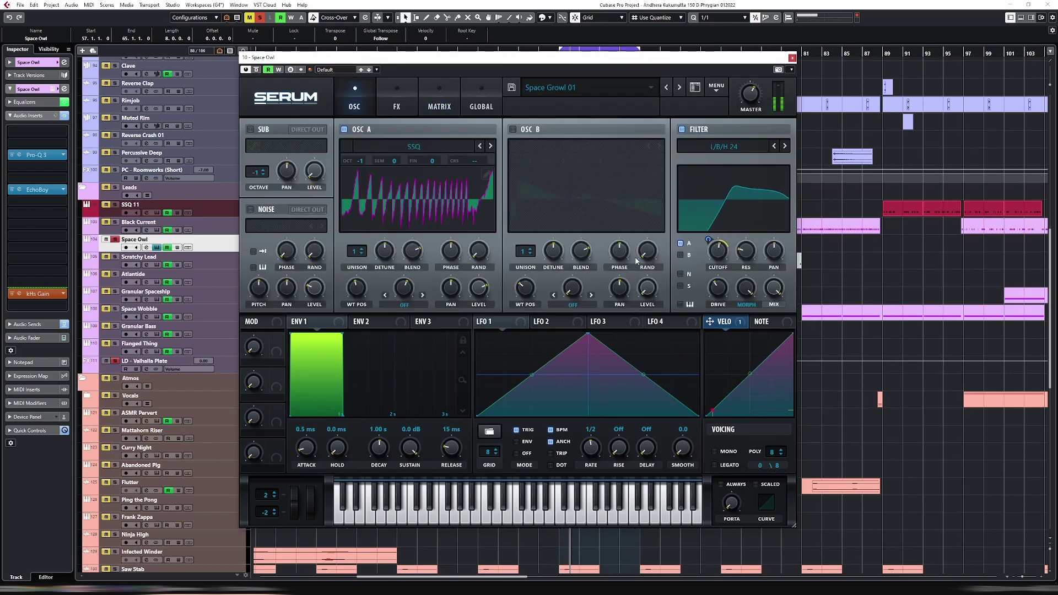
{"action": "left_click", "coordinate": [393, 102]}
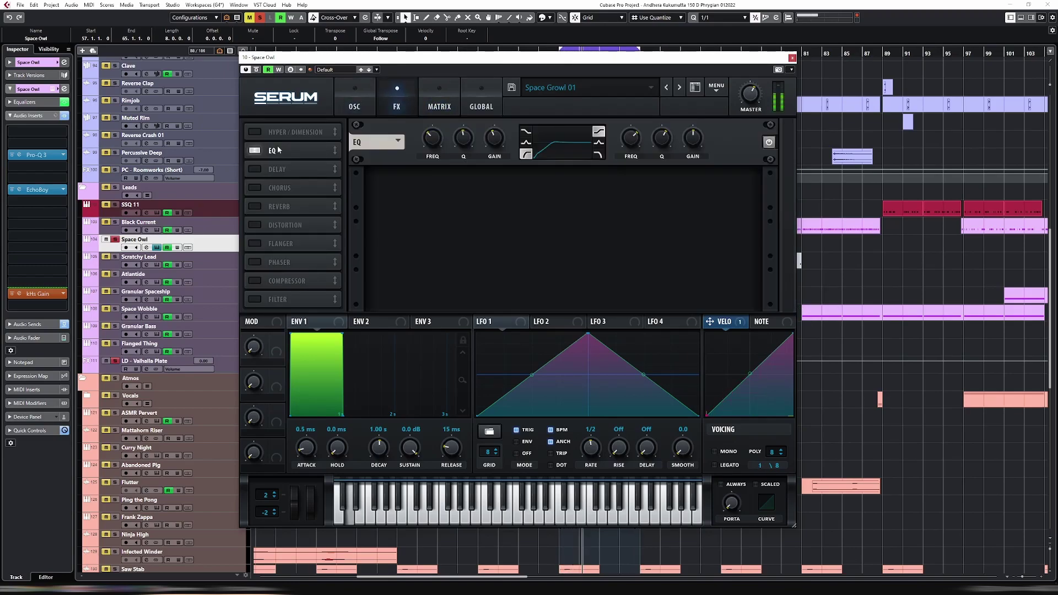
Enable Hyper/Dimension with the Hyper mix at 7% and the Dimension mix raised slightly.
{"action": "left_click", "coordinate": [255, 132]}
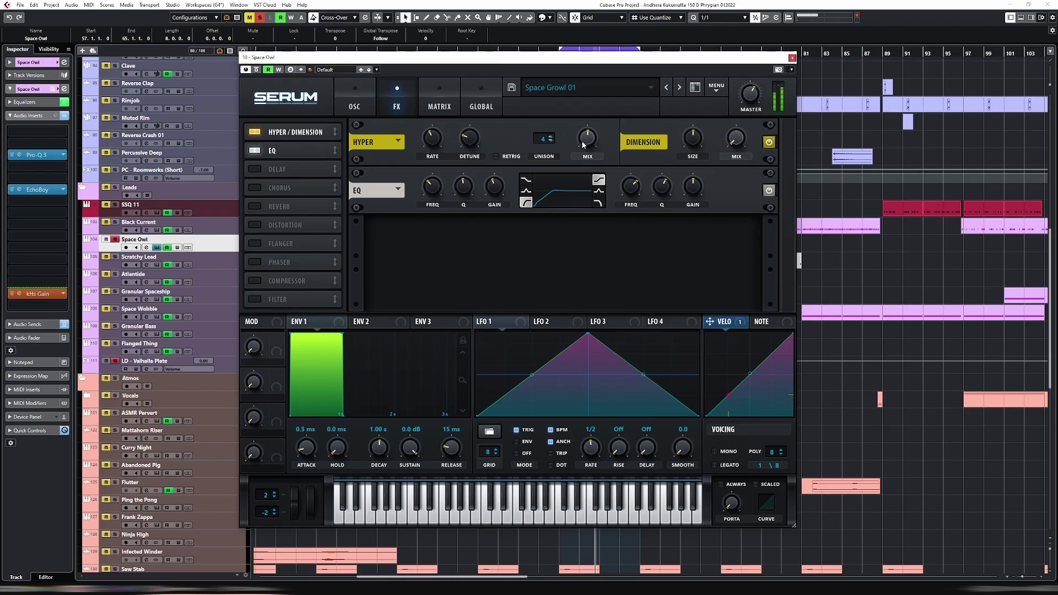
{"action": "left_click_drag", "start_coordinate": [588, 178], "coordinate": [588, 183]}
{"action": "left_click_drag", "start_coordinate": [736, 144], "coordinate": [736, 135]}
{"action": "left_click_drag", "start_coordinate": [595, 142], "coordinate": [596, 148]}
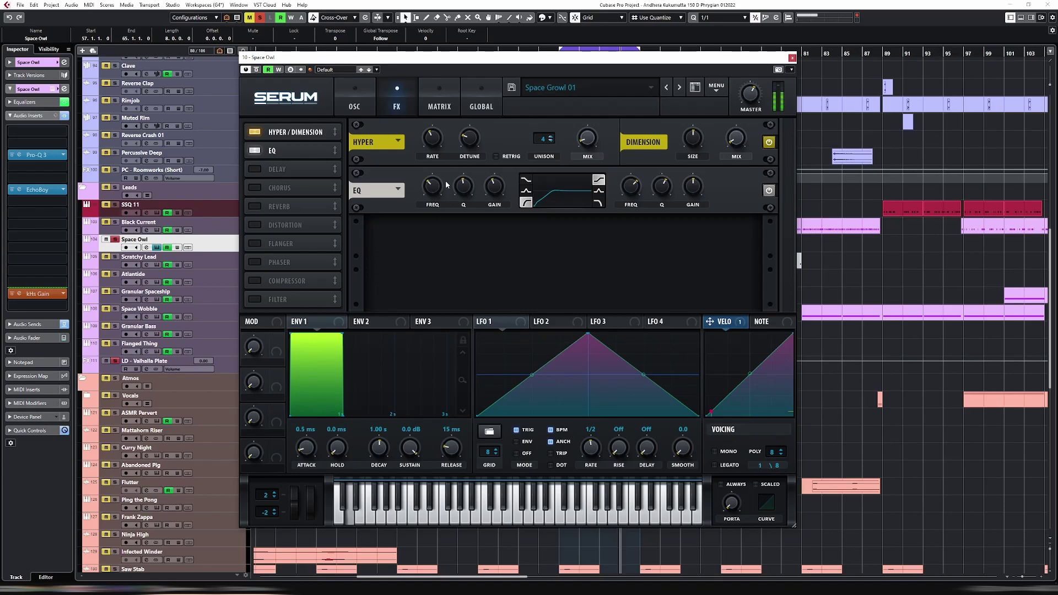
Enable the Flanger ahead of the EQ: more feedback, less phase, BPM-synced 8-bar rate, 83% mix.
{"action": "left_click", "coordinate": [255, 244]}
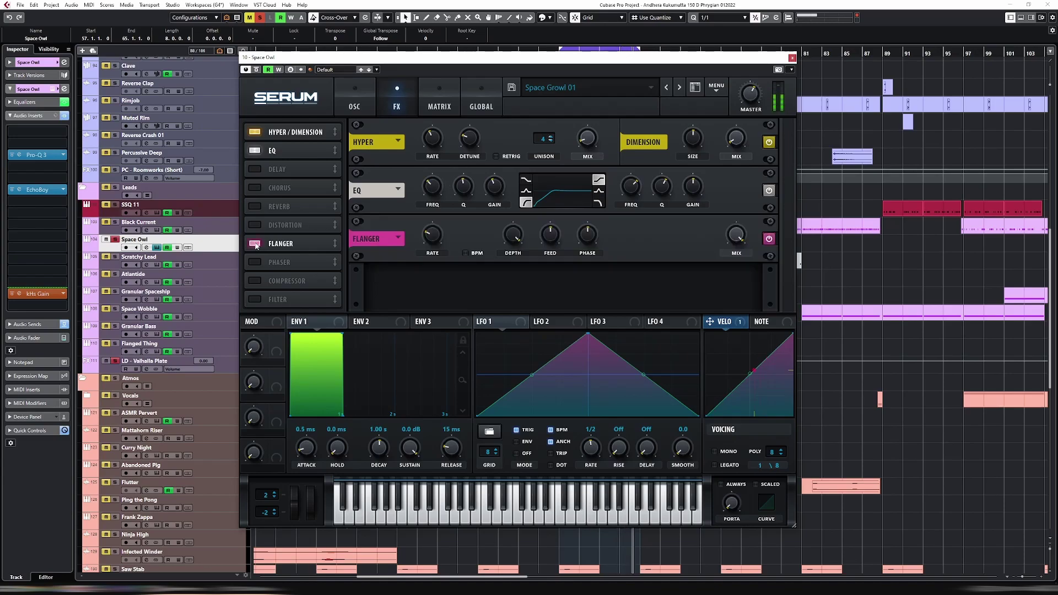
{"action": "left_click_drag", "start_coordinate": [306, 243], "coordinate": [307, 150]}
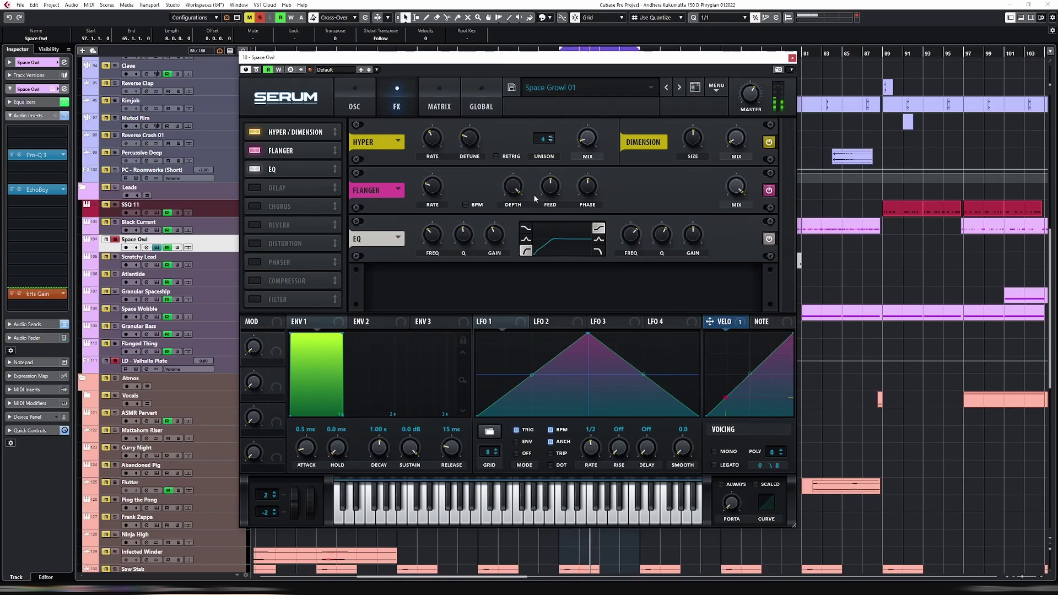
{"action": "left_click_drag", "start_coordinate": [553, 197], "coordinate": [591, 206]}
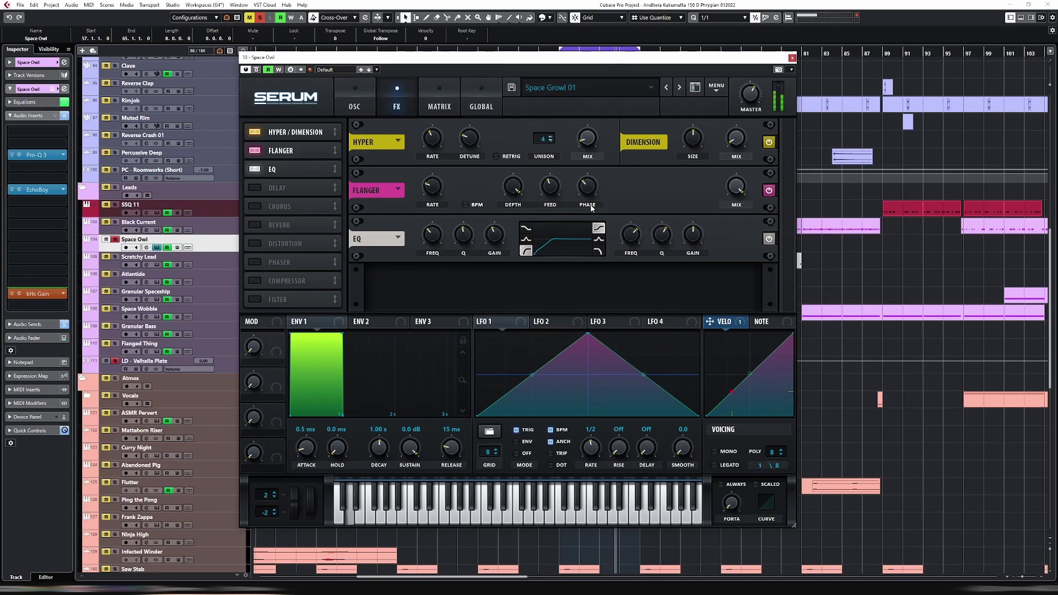
{"action": "mouse_move", "coordinate": [429, 199]}
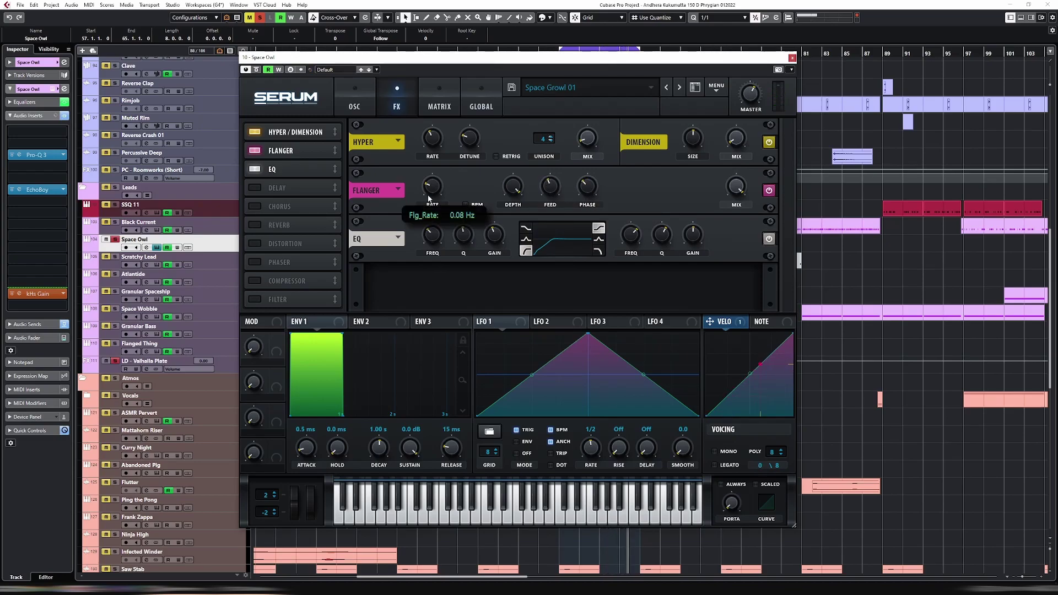
{"action": "left_click", "coordinate": [465, 204]}
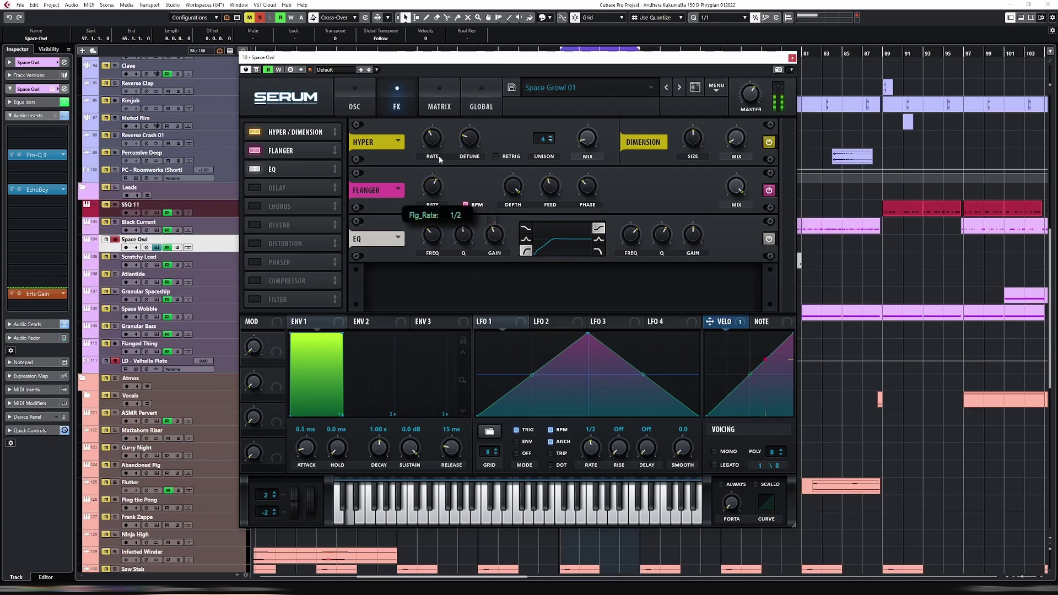
{"action": "left_click_drag", "start_coordinate": [439, 200], "coordinate": [439, 197]}
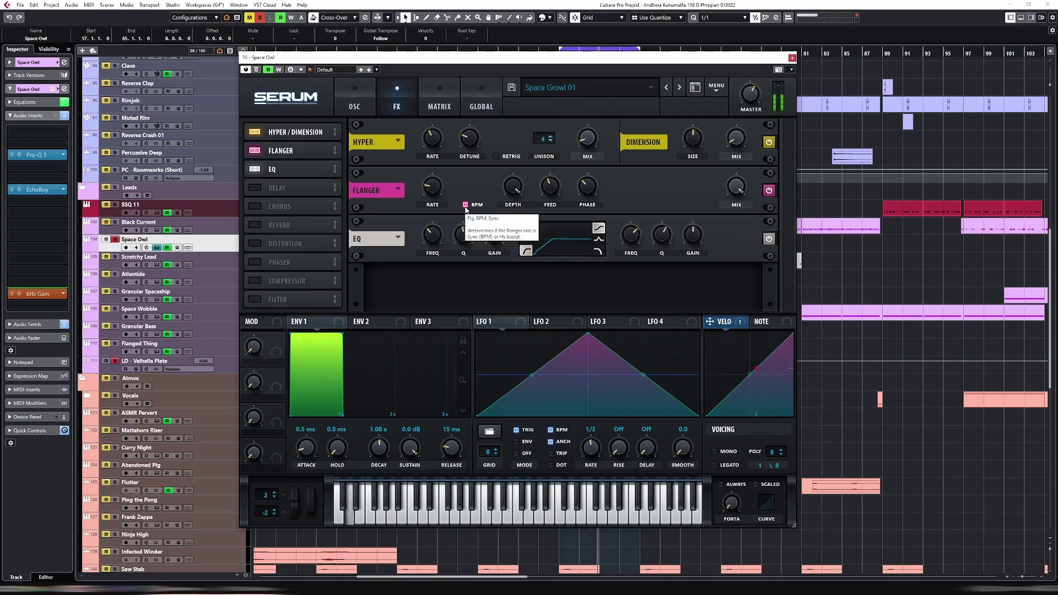
{"action": "left_click_drag", "start_coordinate": [741, 193], "coordinate": [747, 233]}
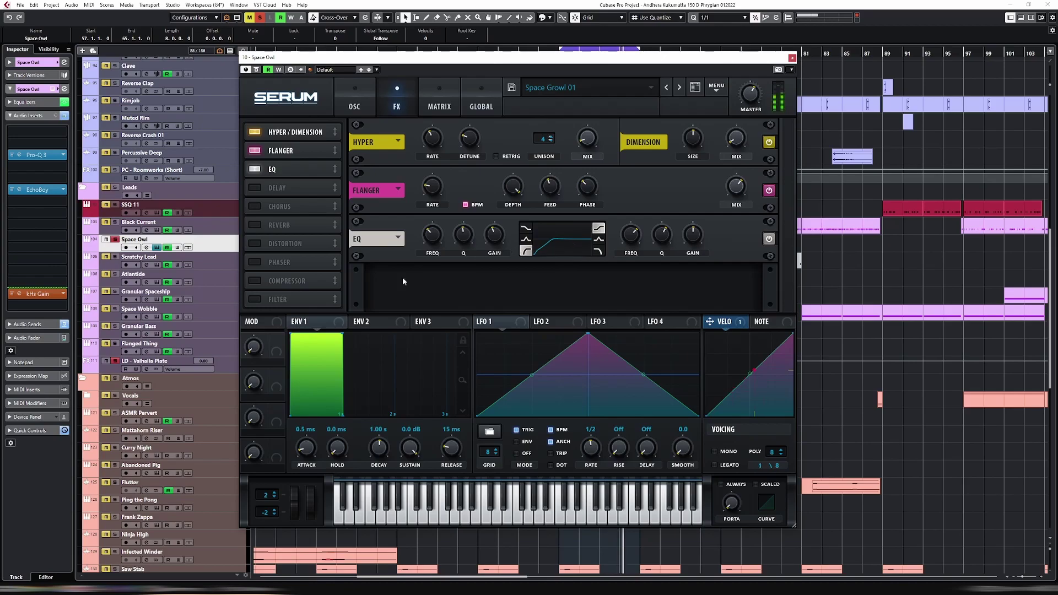
Enable the Compressor and place it between the Flanger and the EQ.
{"action": "left_click", "coordinate": [355, 103]}
{"action": "left_click", "coordinate": [396, 102]}
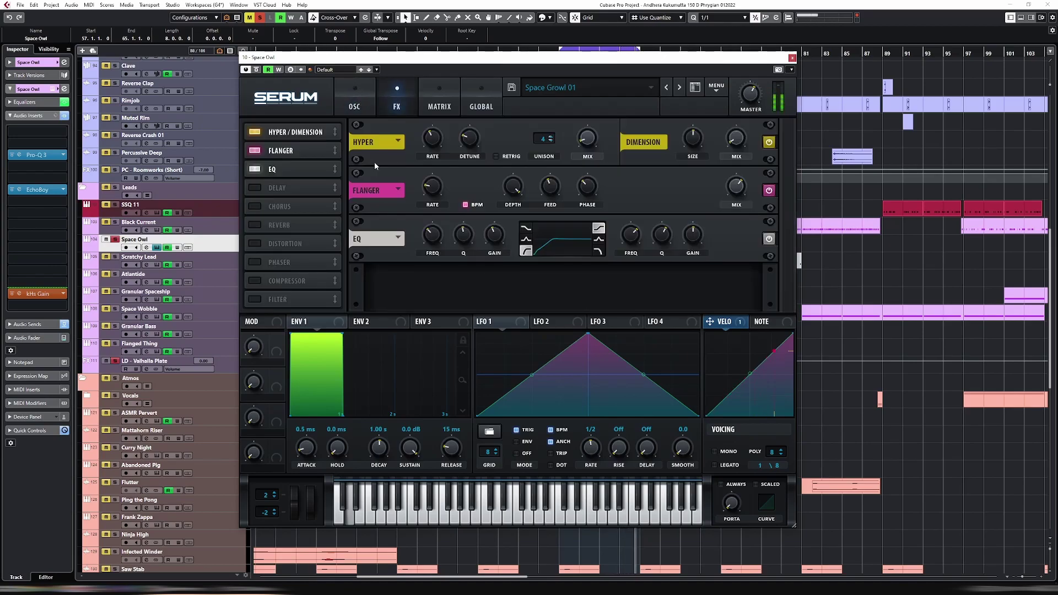
{"action": "left_click", "coordinate": [283, 283]}
{"action": "left_click_drag", "start_coordinate": [304, 214], "coordinate": [301, 169]}
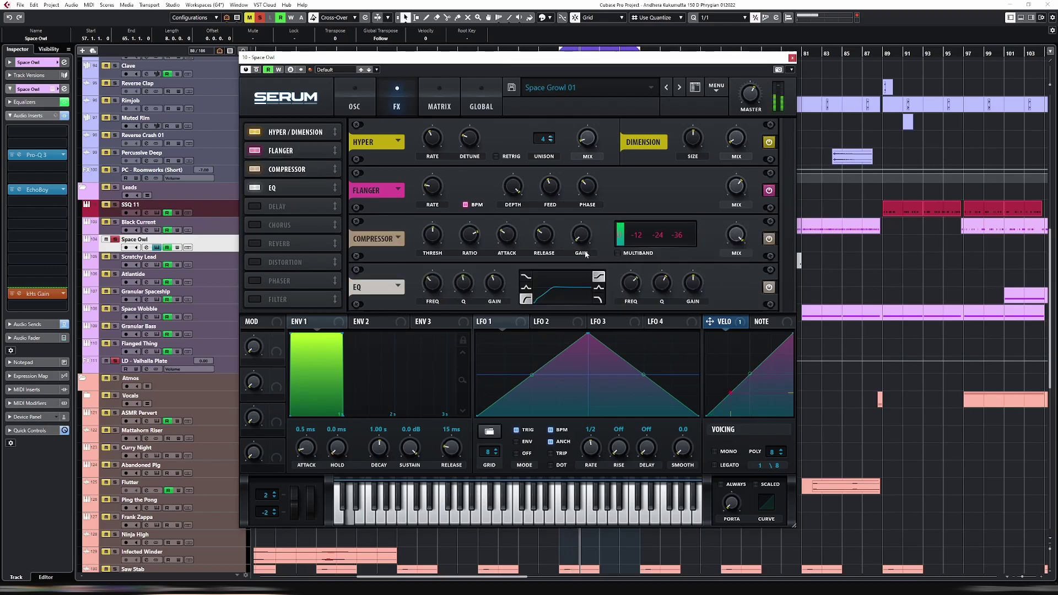
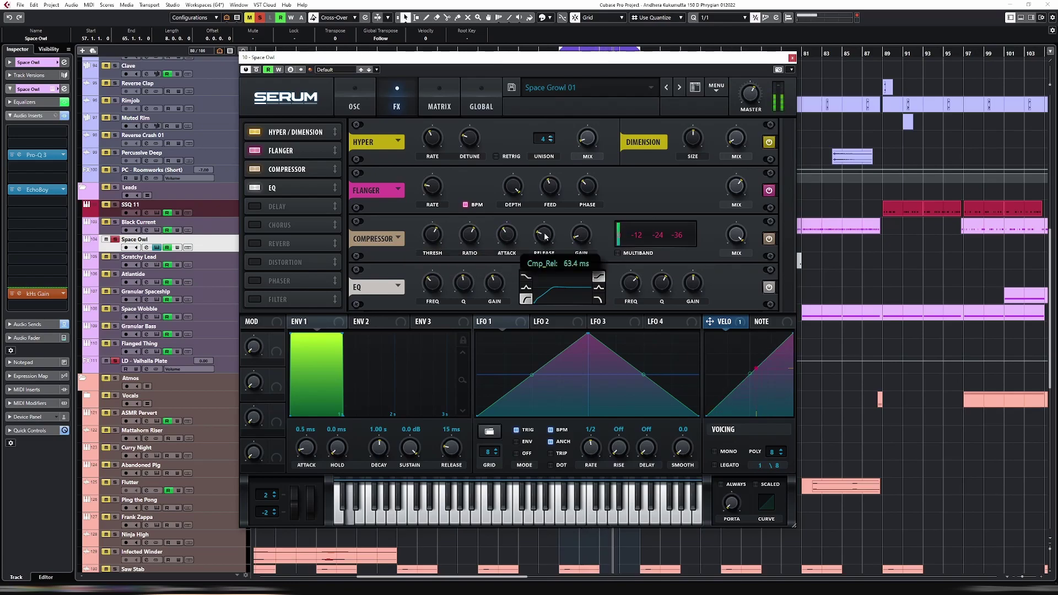
Enable Distortion, move it second in the FX chain under Hyper/Dimension, and raise its drive.
{"action": "right_click", "coordinate": [584, 237]}
{"action": "left_click", "coordinate": [599, 228]}
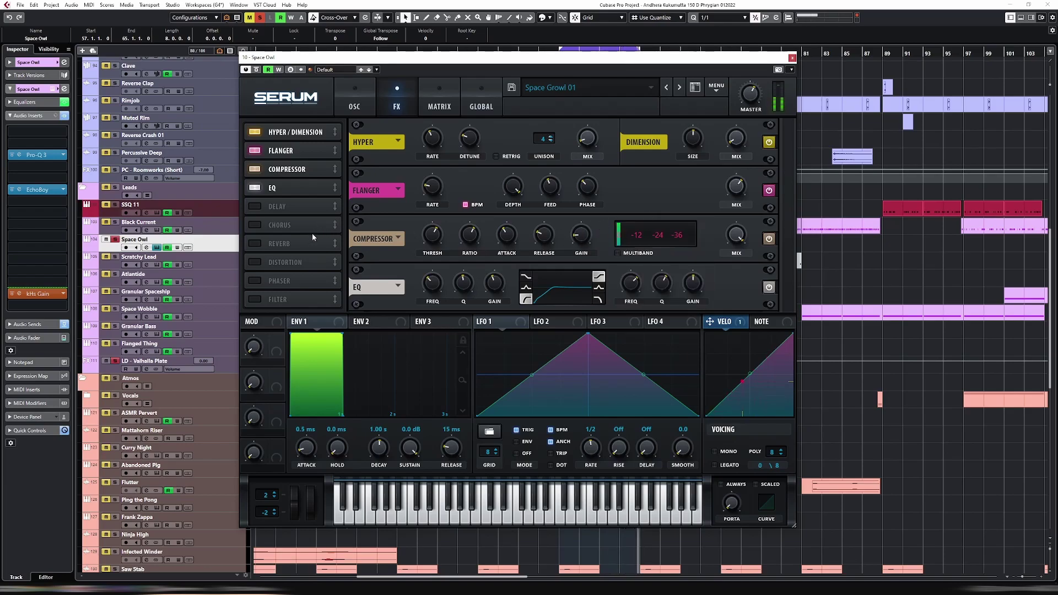
{"action": "left_click", "coordinate": [259, 259]}
{"action": "left_click_drag", "start_coordinate": [286, 262], "coordinate": [313, 139]}
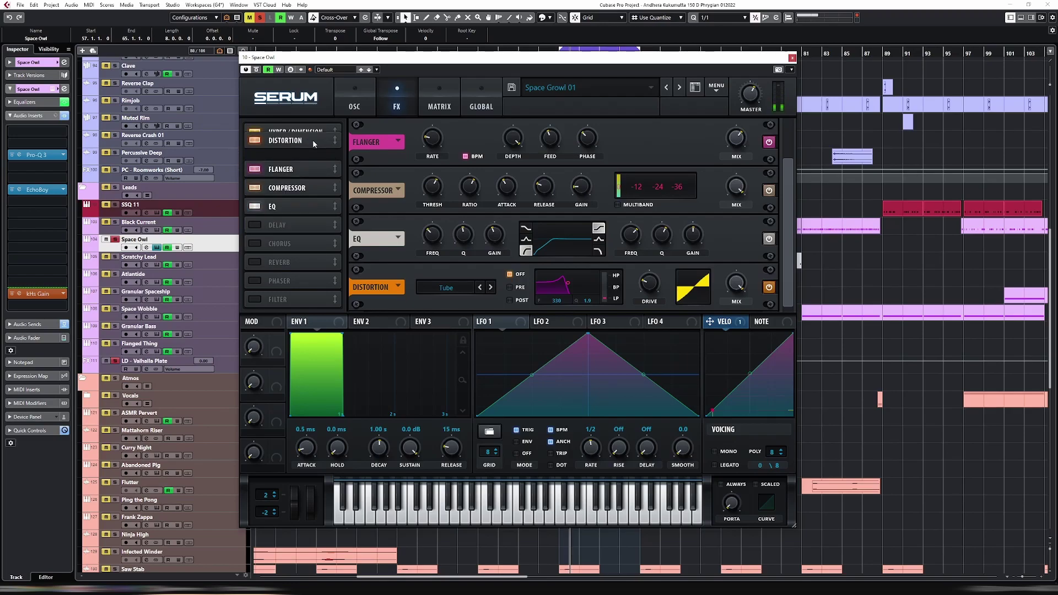
{"action": "left_click_drag", "start_coordinate": [655, 140], "coordinate": [663, 98]}
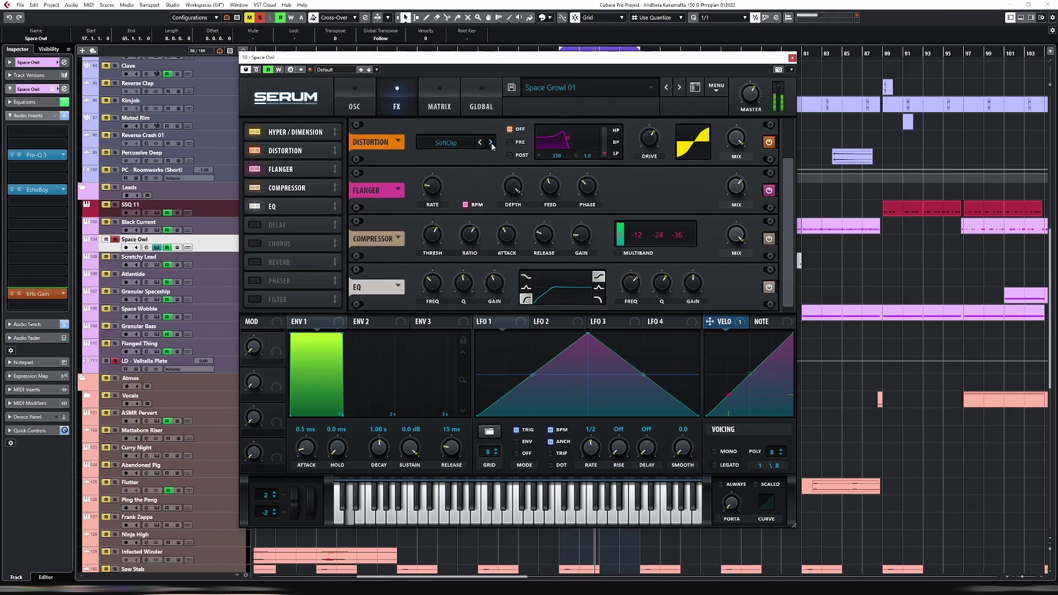
Switch distortion to Tape Sat. with a post filter at 1056 Hz, Q 0.3, and more drive.
{"action": "left_click", "coordinate": [464, 146]}
{"action": "left_click", "coordinate": [454, 291]}
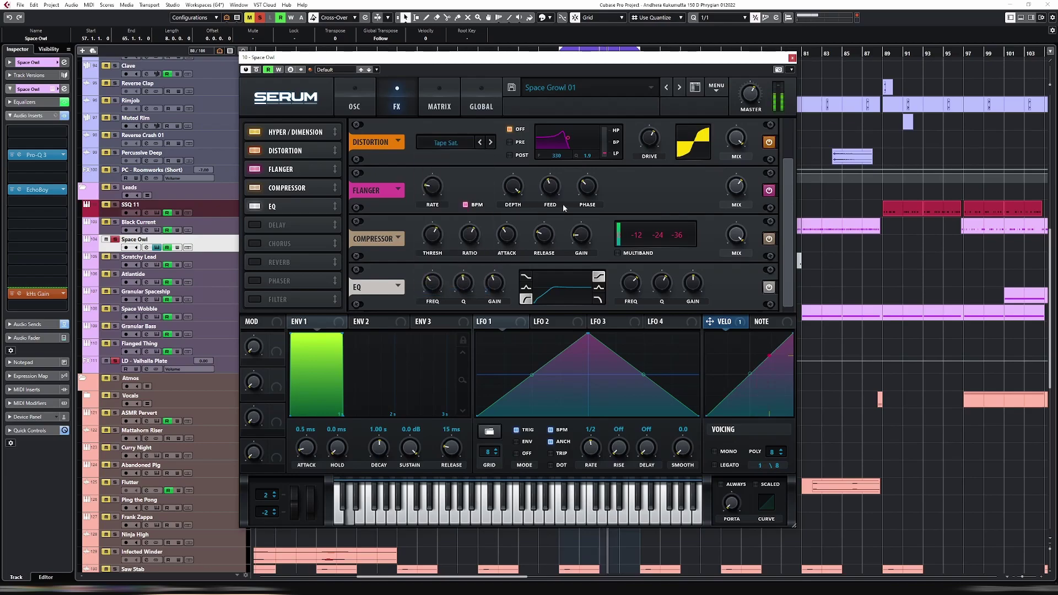
{"action": "left_click", "coordinate": [519, 143]}
{"action": "left_click", "coordinate": [523, 156]}
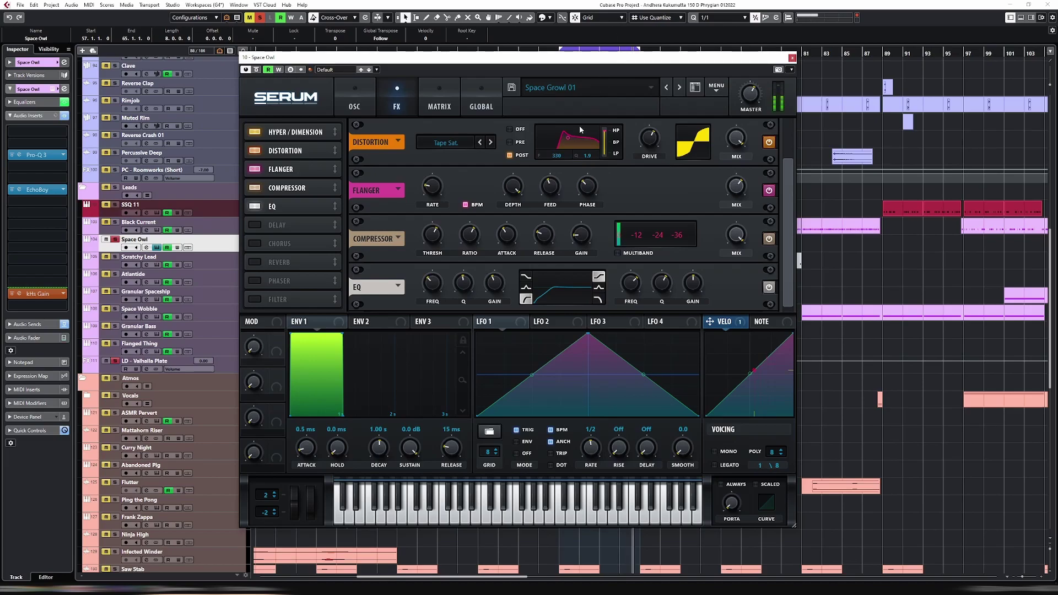
{"action": "left_click_drag", "start_coordinate": [568, 141], "coordinate": [577, 144]}
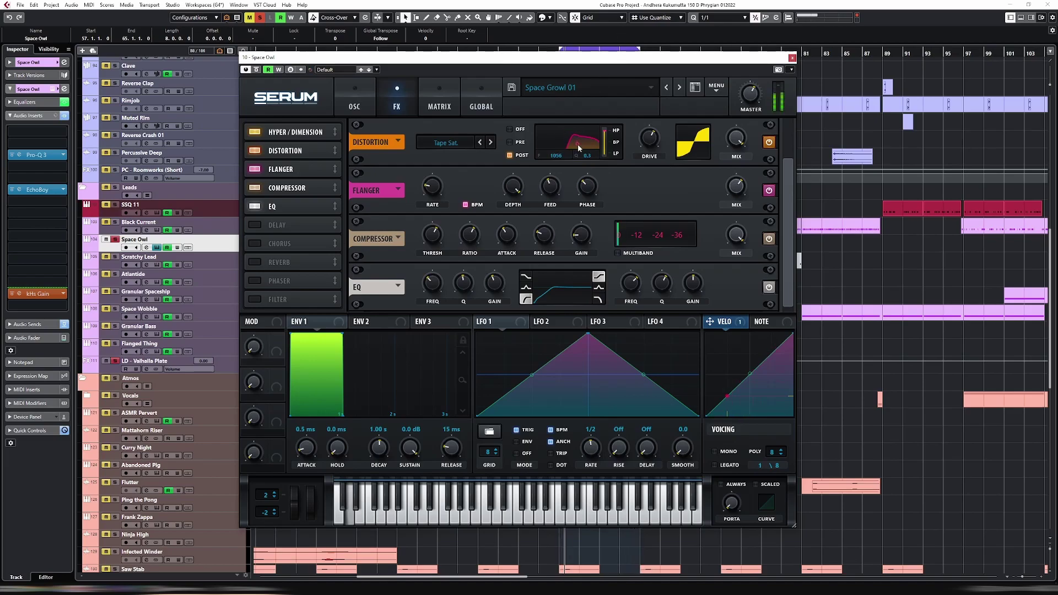
{"action": "left_click_drag", "start_coordinate": [650, 144], "coordinate": [651, 142]}
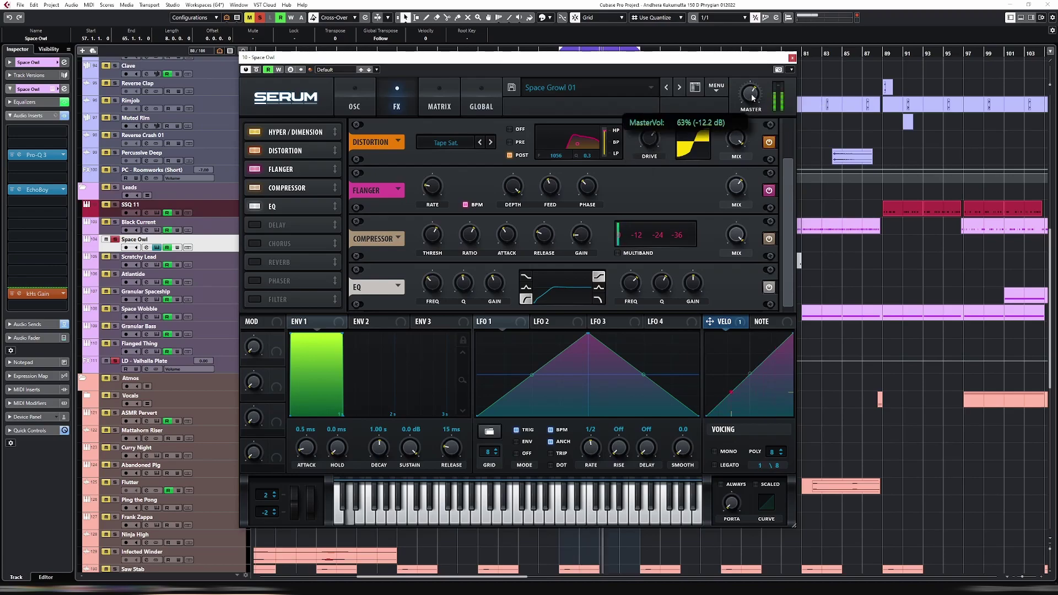
{"action": "left_click", "coordinate": [356, 101]}
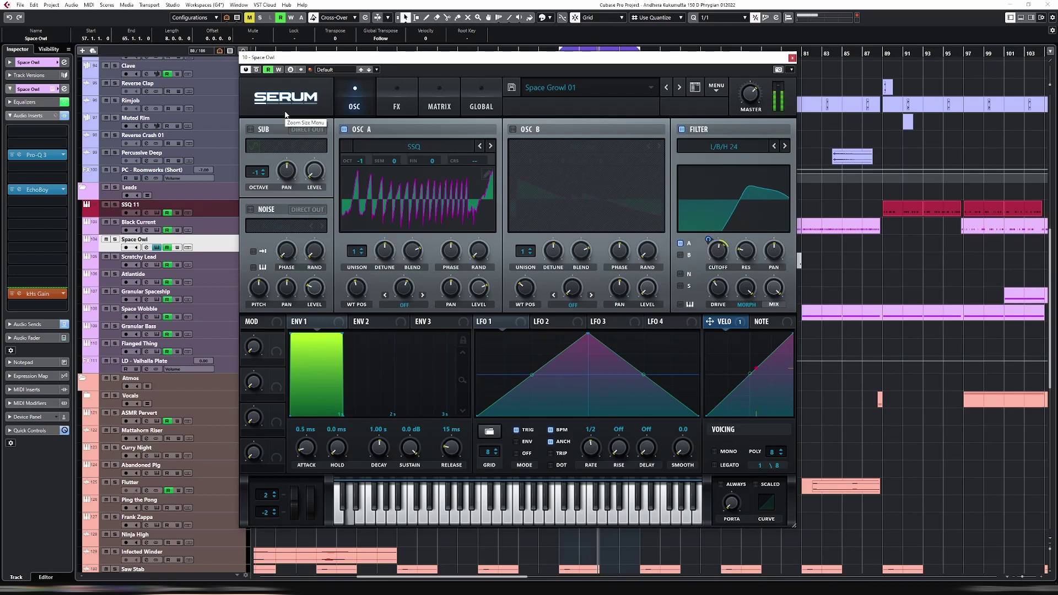
Open the Space Owl part in the Key Editor and compare Serum's envelopes 1 and 2.
{"action": "left_click_drag", "start_coordinate": [789, 62], "coordinate": [919, 368]}
{"action": "double_click", "coordinate": [603, 249]}
{"action": "left_click_drag", "start_coordinate": [647, 365], "coordinate": [601, 134]}
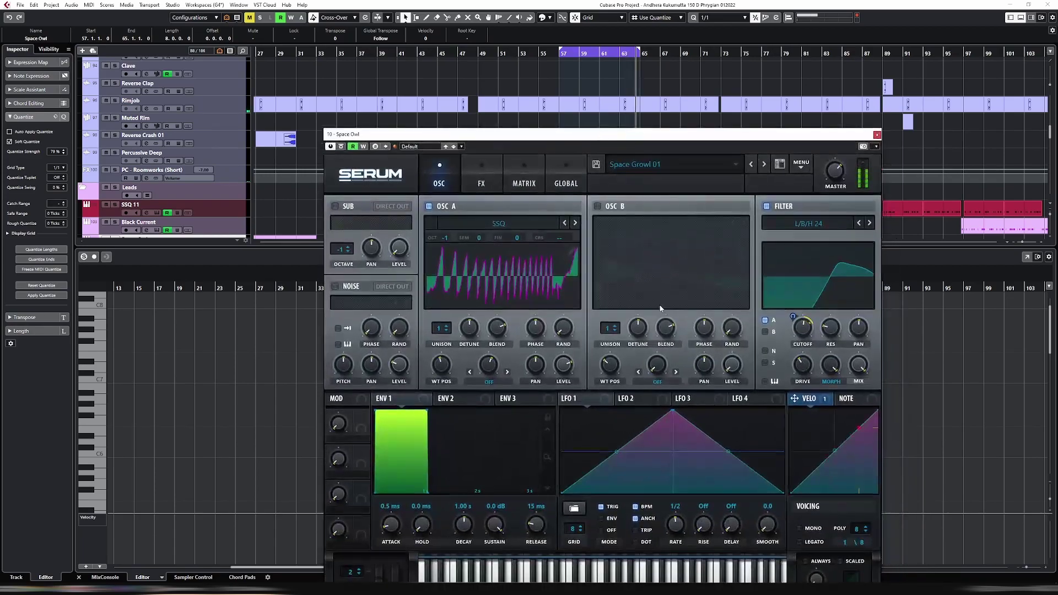
{"action": "left_click", "coordinate": [441, 401]}
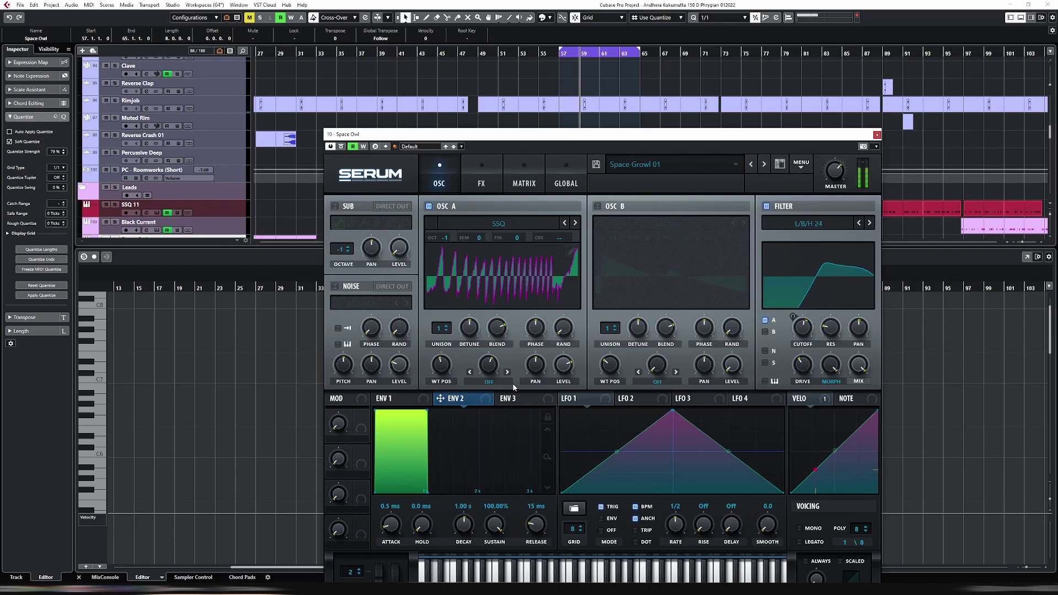
{"action": "left_click", "coordinate": [393, 399]}
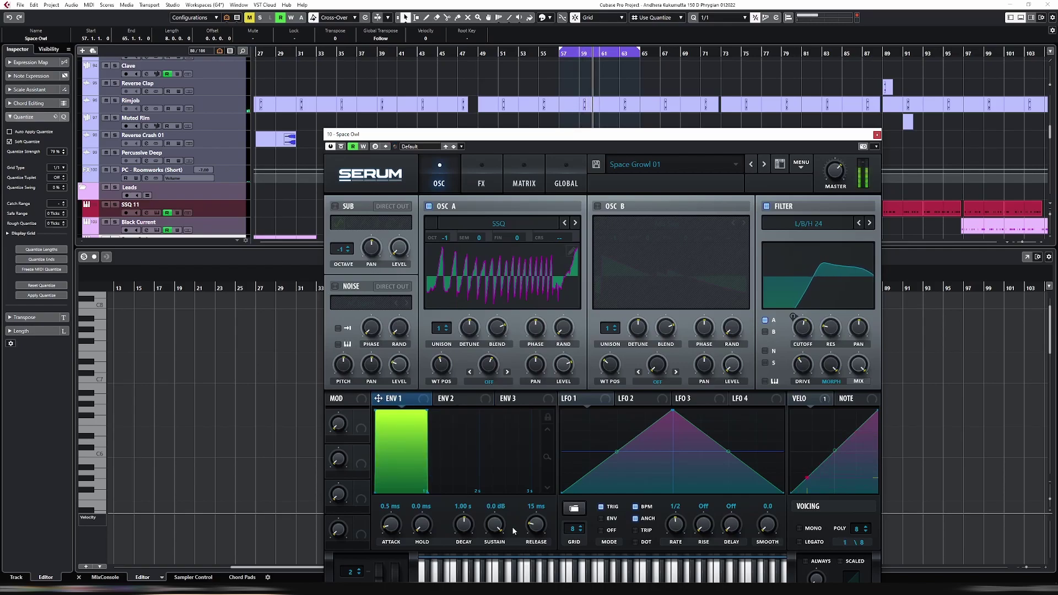
{"action": "left_click", "coordinate": [482, 399]}
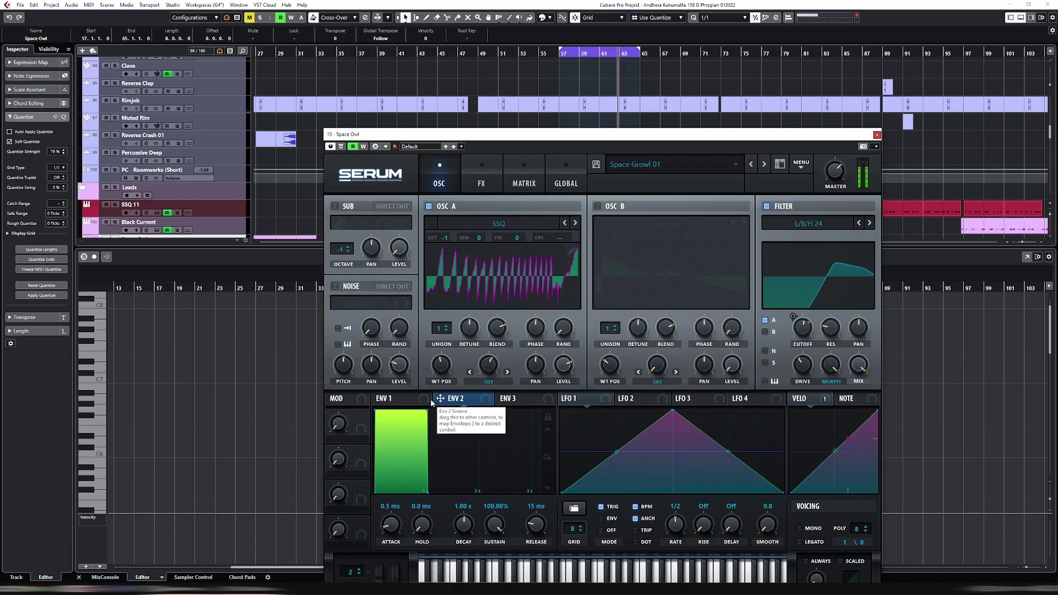
{"action": "left_click", "coordinate": [394, 398]}
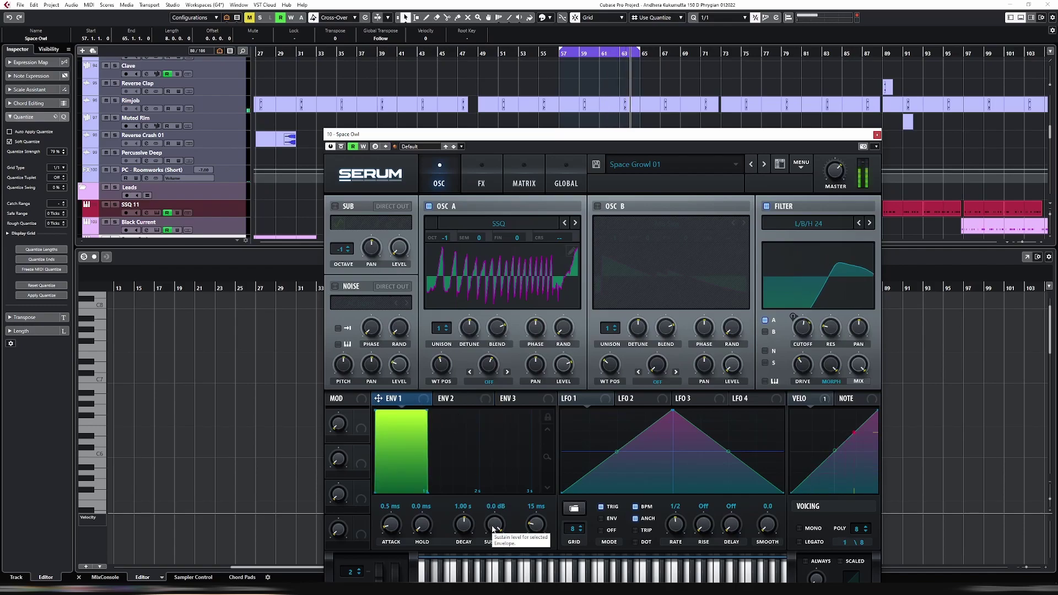
Drop envelope 1 sustain to -inf and shorten its decay to about 728 ms.
{"action": "left_click_drag", "start_coordinate": [494, 524], "coordinate": [495, 573]}
{"action": "left_click_drag", "start_coordinate": [495, 524], "coordinate": [495, 551]}
{"action": "left_click_drag", "start_coordinate": [524, 134], "coordinate": [478, 92]}
{"action": "left_click_drag", "start_coordinate": [418, 482], "coordinate": [431, 494]}
Route velocity to Env1 Dec in matrix row 2 with a positive amount; shorten decay to 494 ms.
{"action": "left_click", "coordinate": [435, 138]}
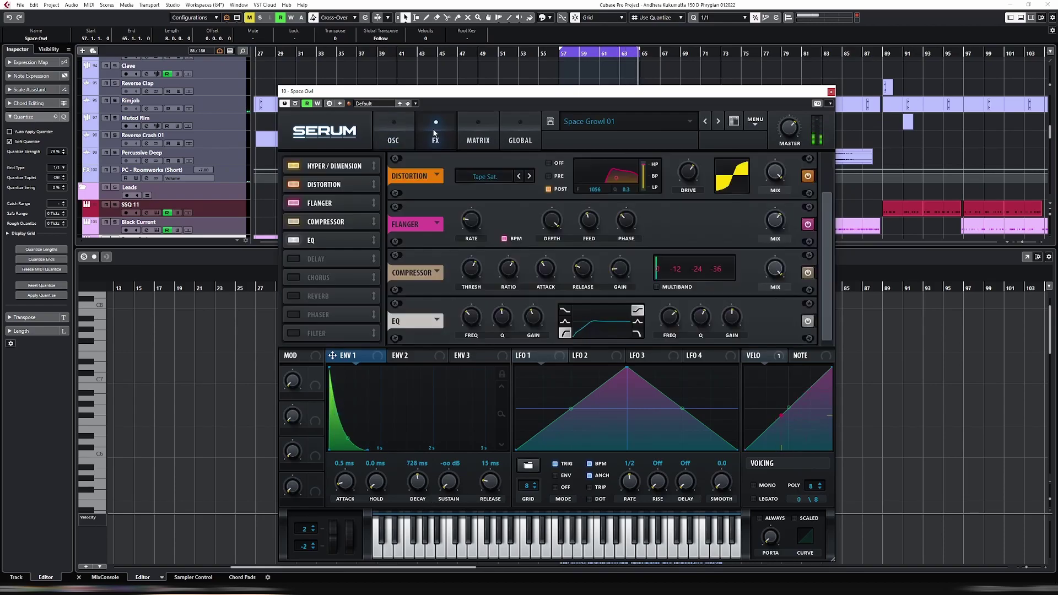
{"action": "left_click", "coordinate": [477, 139]}
{"action": "left_click", "coordinate": [309, 200]}
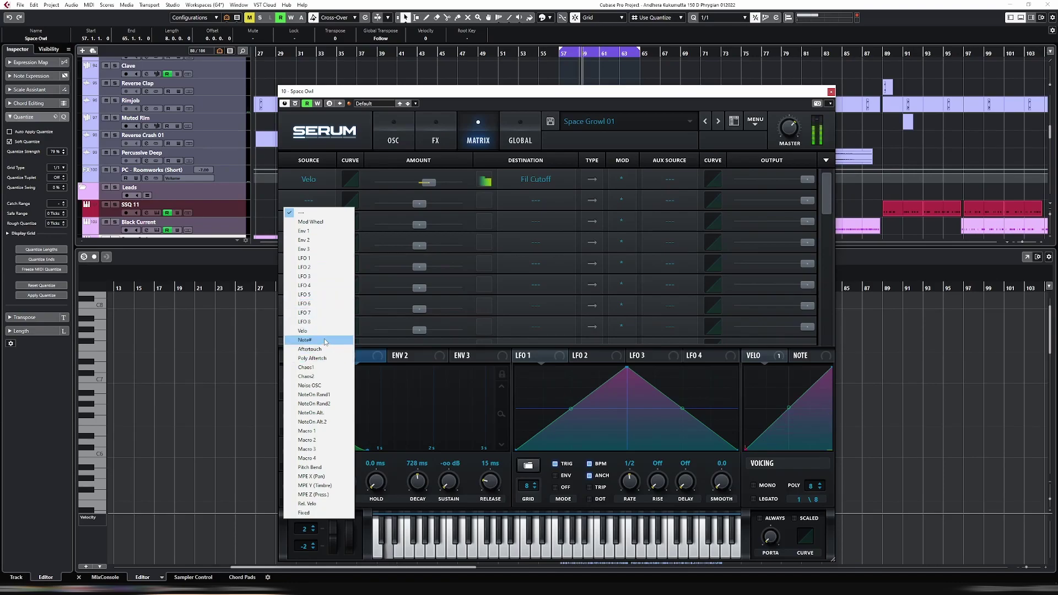
{"action": "left_click", "coordinate": [322, 331]}
{"action": "left_click", "coordinate": [535, 201]}
{"action": "mouse_move", "coordinate": [526, 249]}
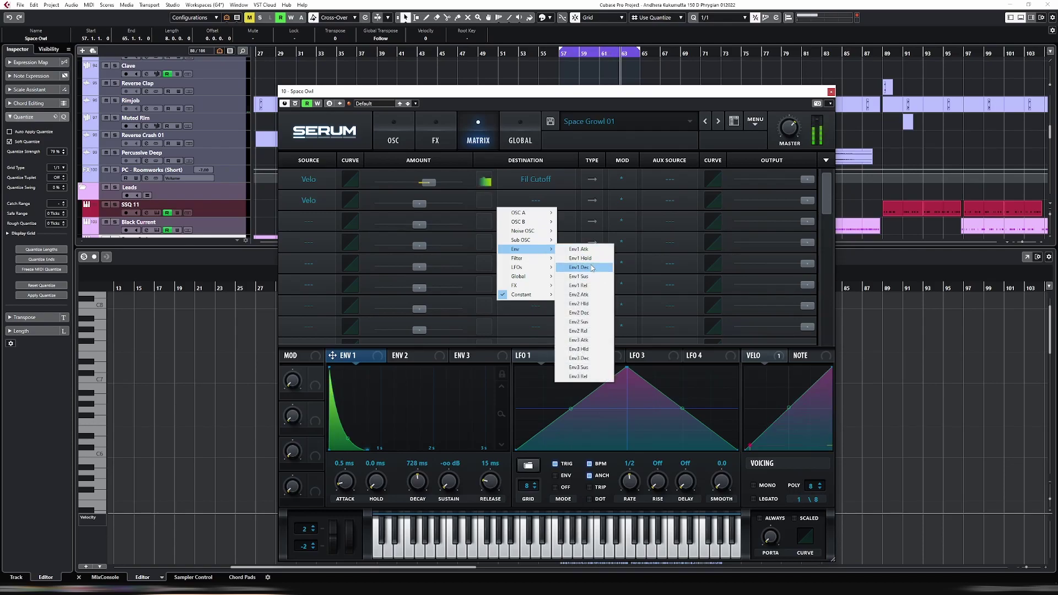
{"action": "left_click", "coordinate": [593, 268]}
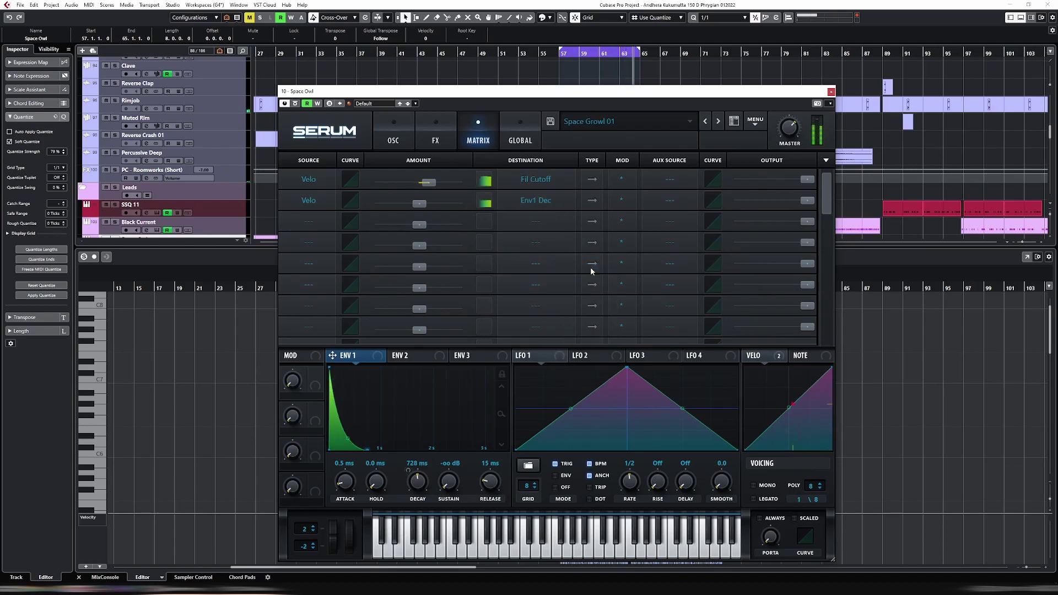
{"action": "left_click_drag", "start_coordinate": [419, 204], "coordinate": [444, 206]}
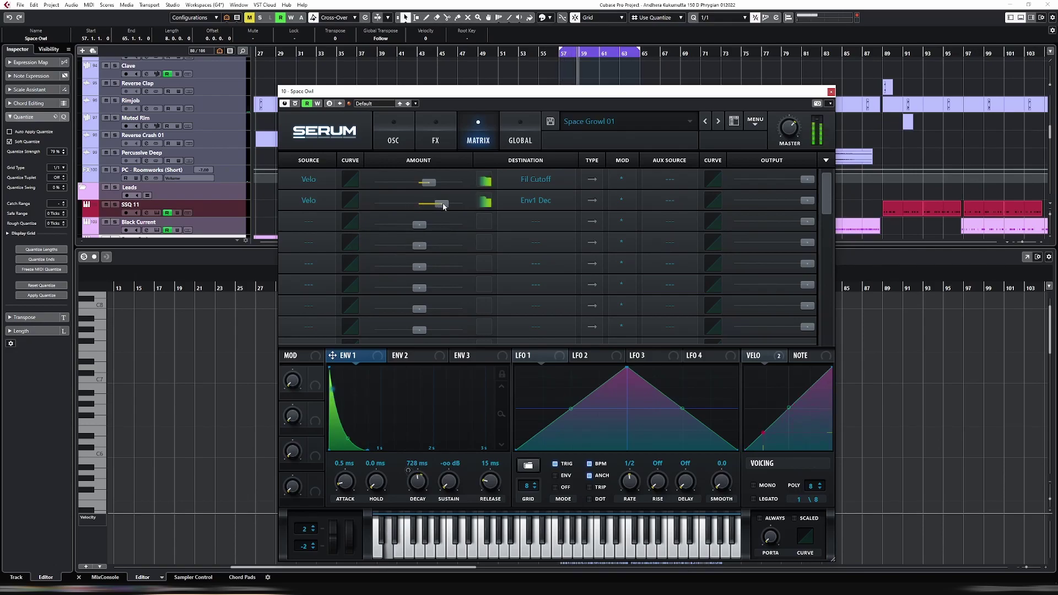
{"action": "left_click_drag", "start_coordinate": [416, 477], "coordinate": [418, 495]}
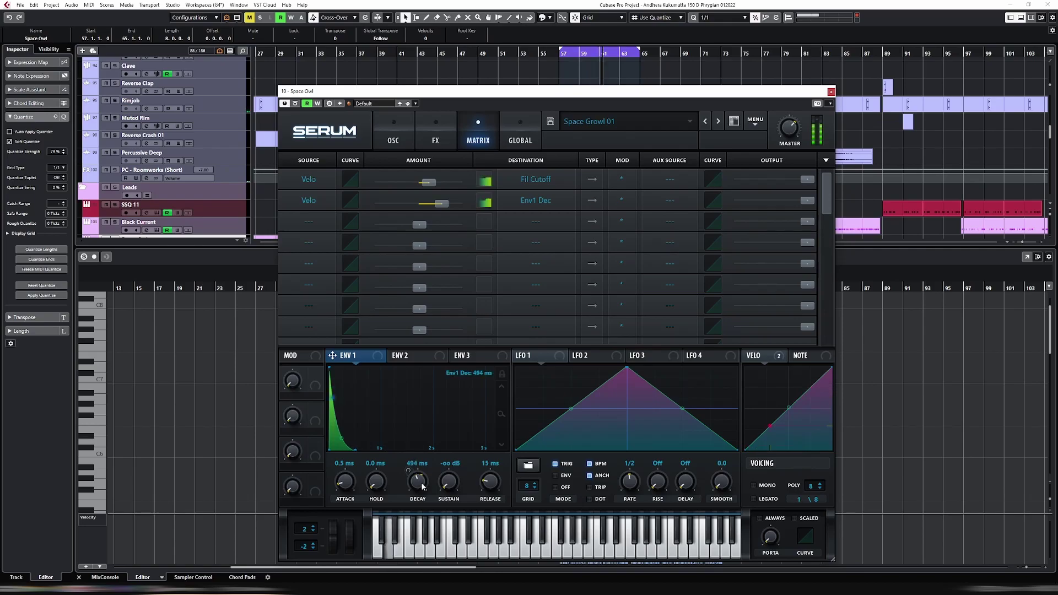
Route velocity to Env1 Sus in matrix row 3 at an amount of about 20.
{"action": "left_click", "coordinate": [338, 222]}
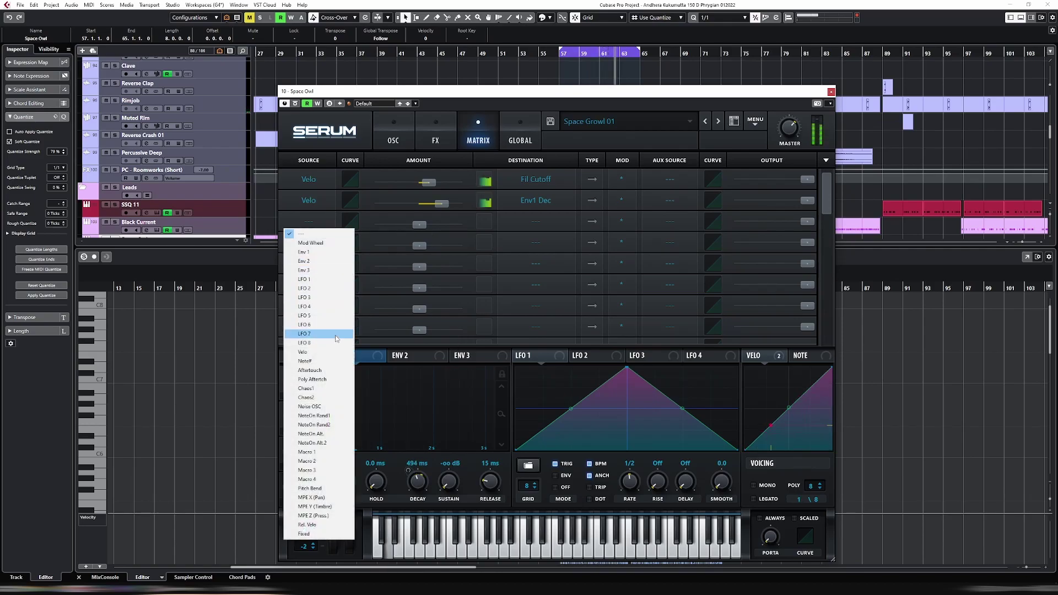
{"action": "left_click", "coordinate": [331, 352]}
{"action": "left_click", "coordinate": [514, 223]}
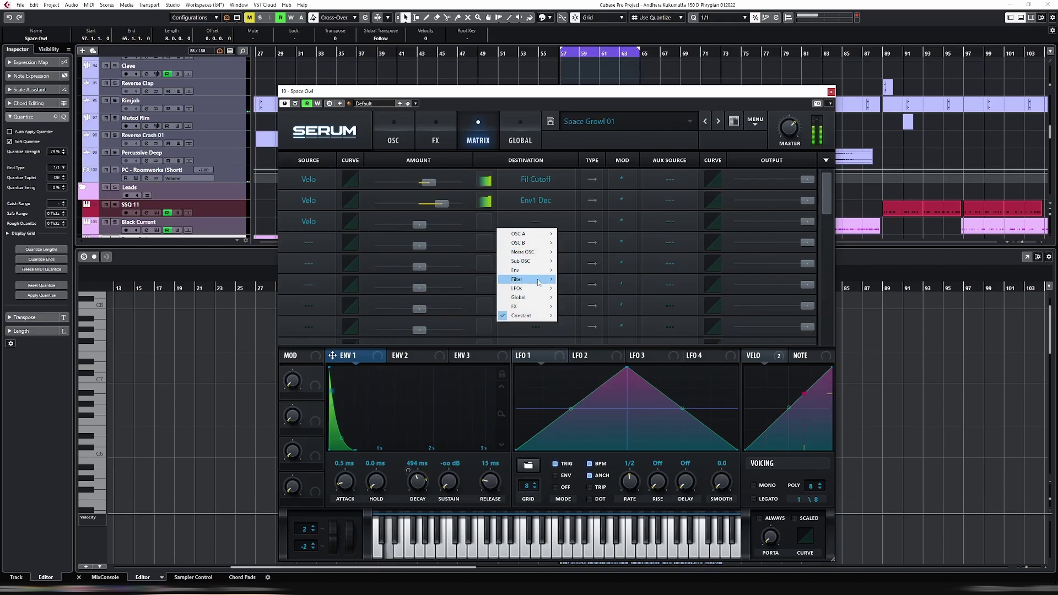
{"action": "mouse_move", "coordinate": [529, 270]}
{"action": "left_click", "coordinate": [600, 298]}
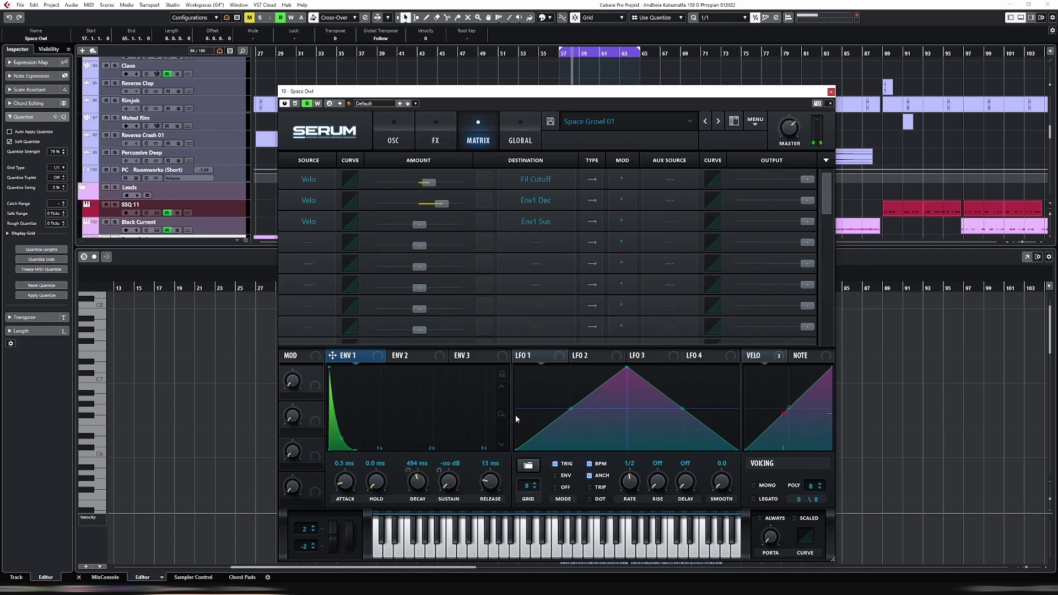
{"action": "left_click_drag", "start_coordinate": [422, 227], "coordinate": [434, 230]}
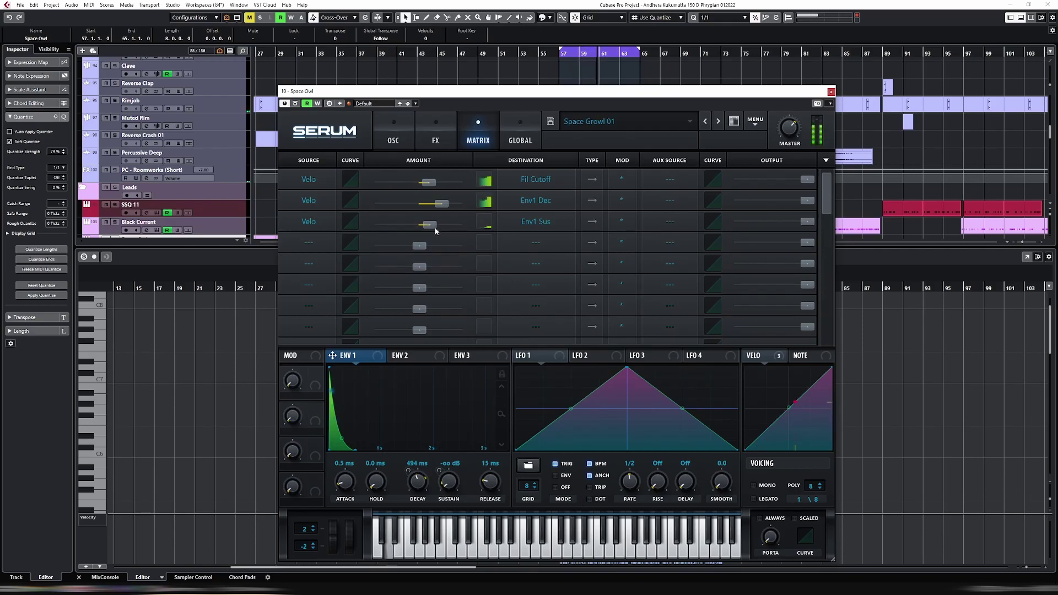
{"action": "mouse_move", "coordinate": [431, 230]}
{"action": "left_click", "coordinate": [390, 143]}
{"action": "left_click", "coordinate": [444, 148]}
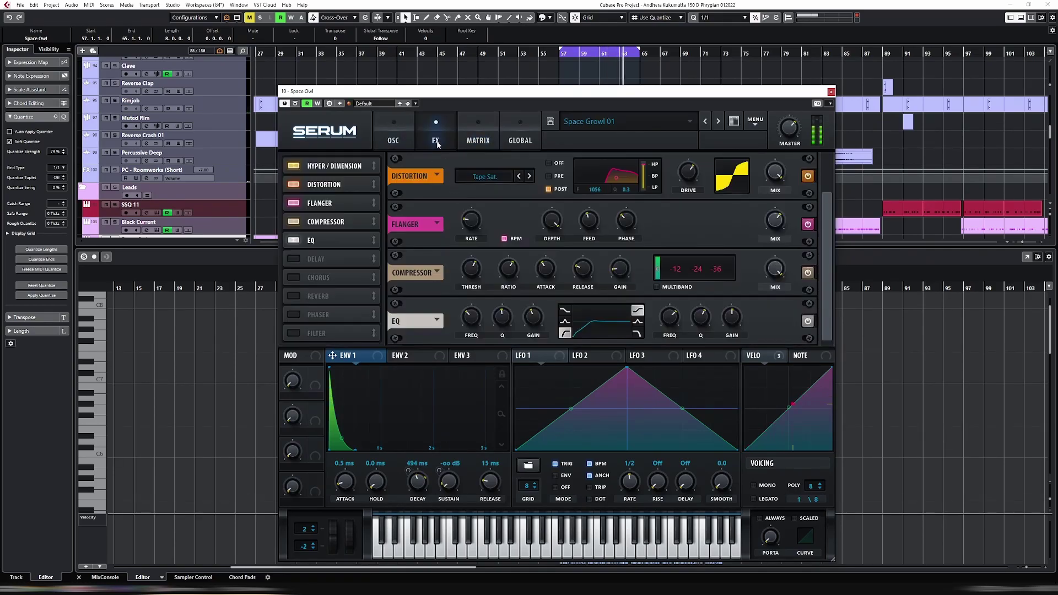
{"action": "left_click", "coordinate": [469, 144]}
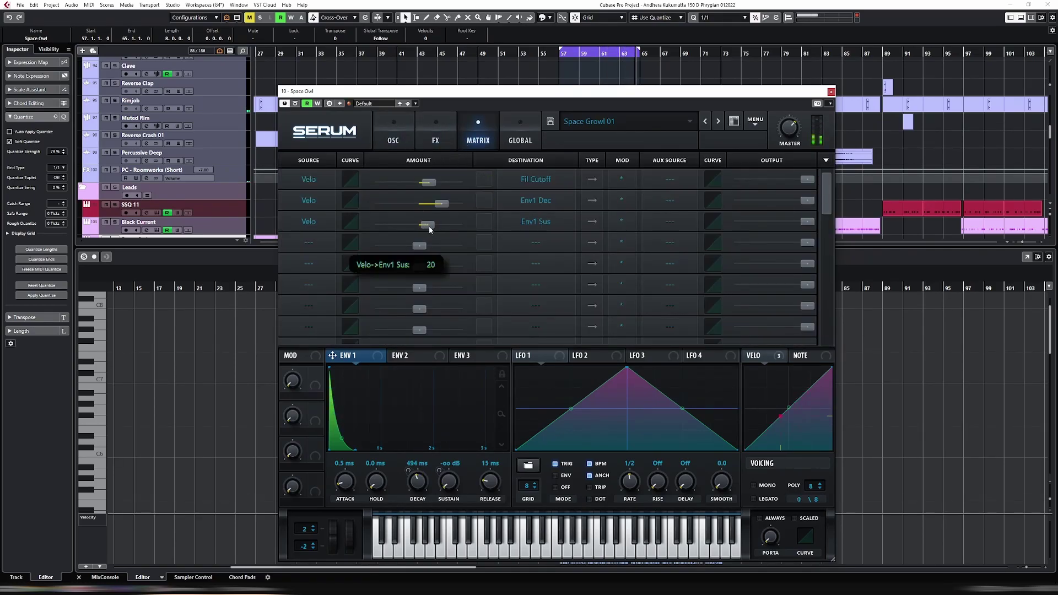
Turn the filter morph knob up to 76% on the oscillator page, then show FX.
{"action": "left_click", "coordinate": [396, 143]}
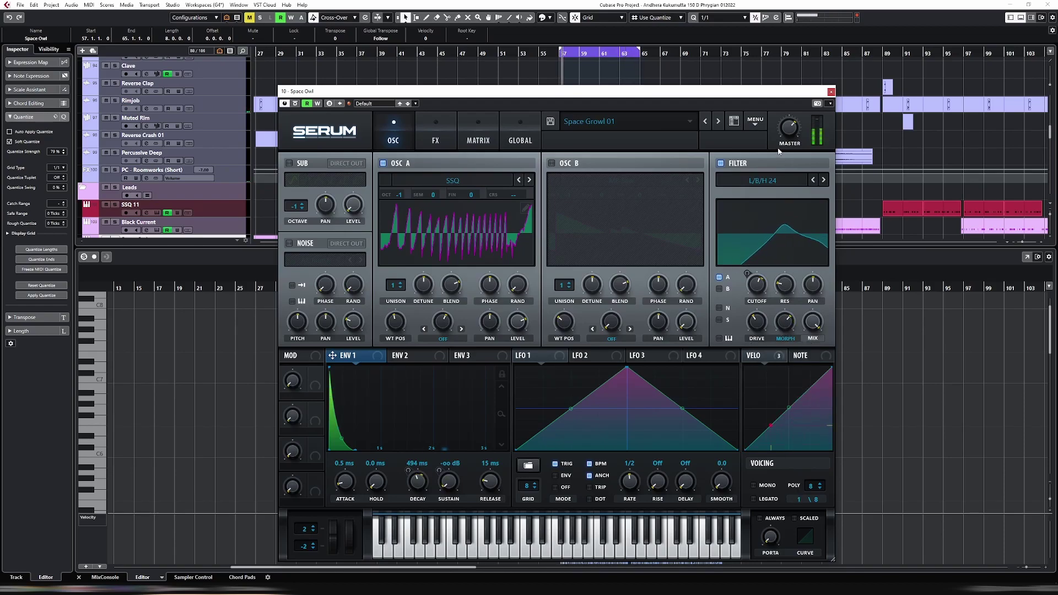
{"action": "left_click", "coordinate": [437, 128]}
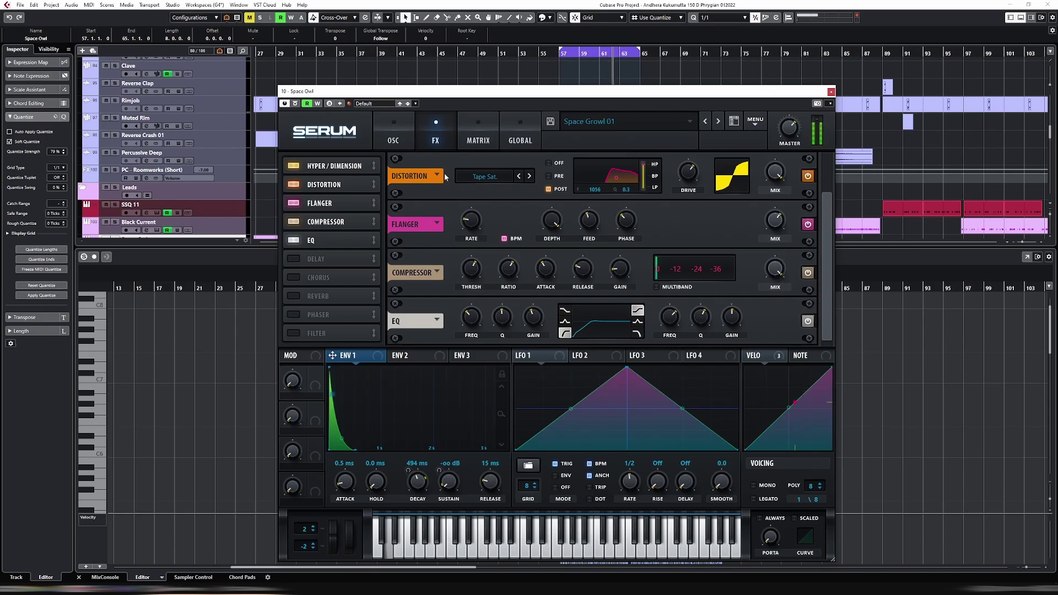
{"action": "left_click", "coordinate": [393, 135]}
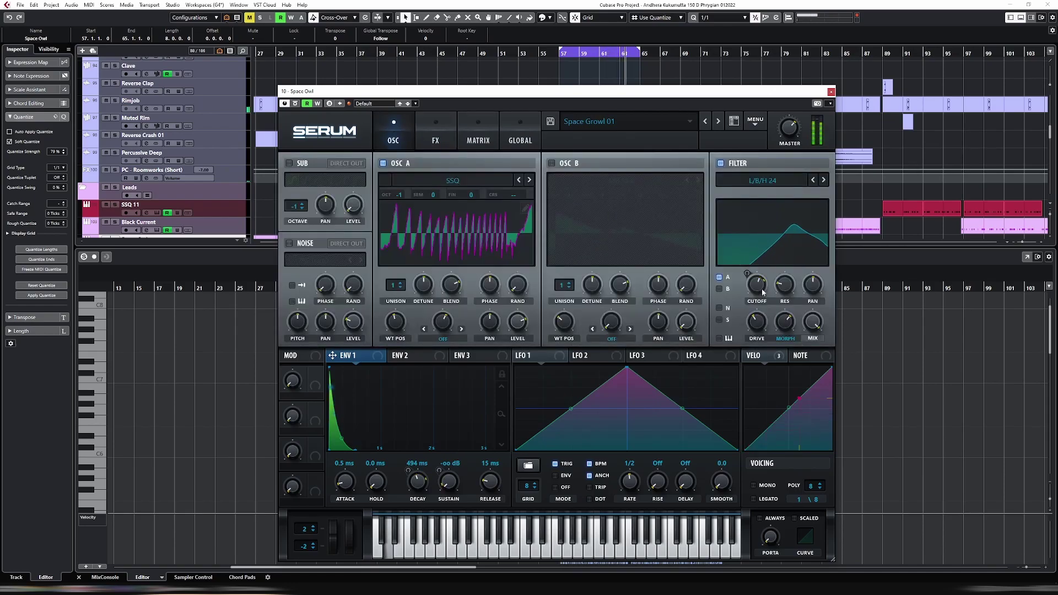
{"action": "left_click_drag", "start_coordinate": [787, 324], "coordinate": [798, 340]}
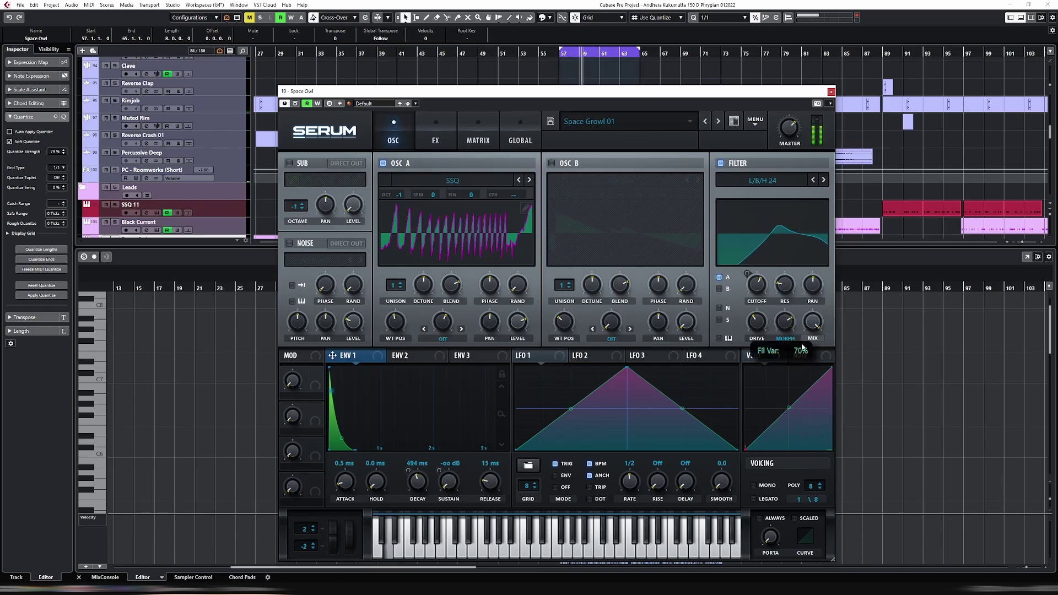
{"action": "left_click", "coordinate": [435, 144]}
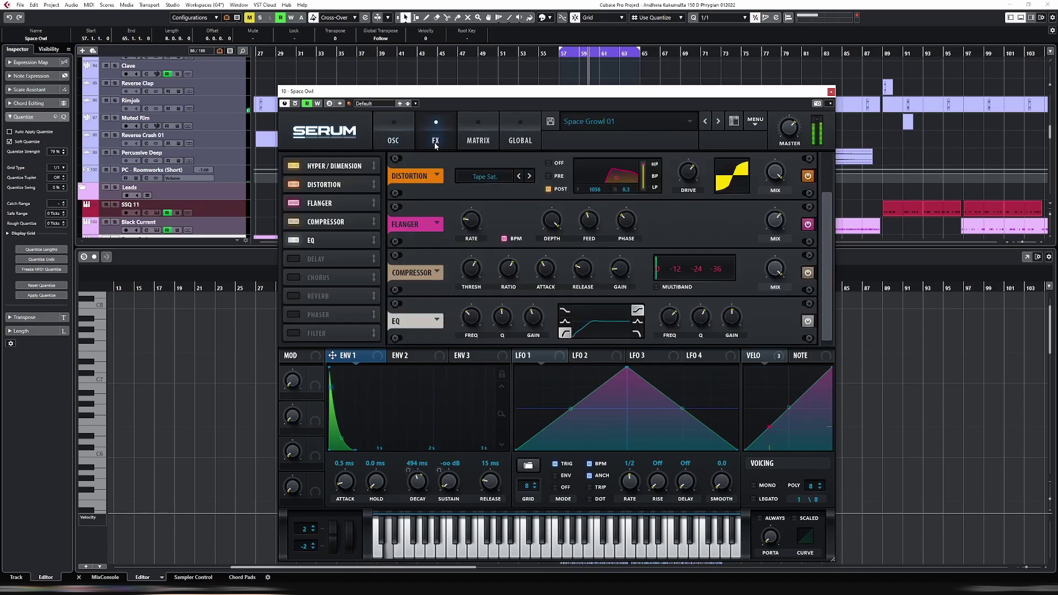
Route velocity to the filter's Fil Var in matrix row 4 with a positive amount.
{"action": "left_click", "coordinate": [480, 141]}
{"action": "left_click", "coordinate": [313, 250]}
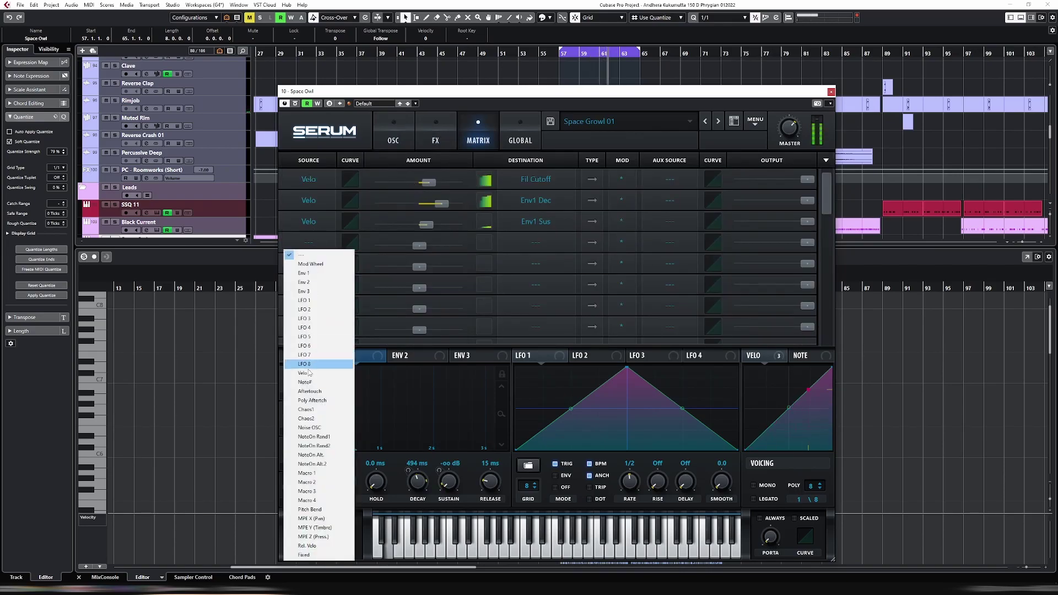
{"action": "left_click", "coordinate": [308, 376]}
{"action": "left_click", "coordinate": [537, 242]}
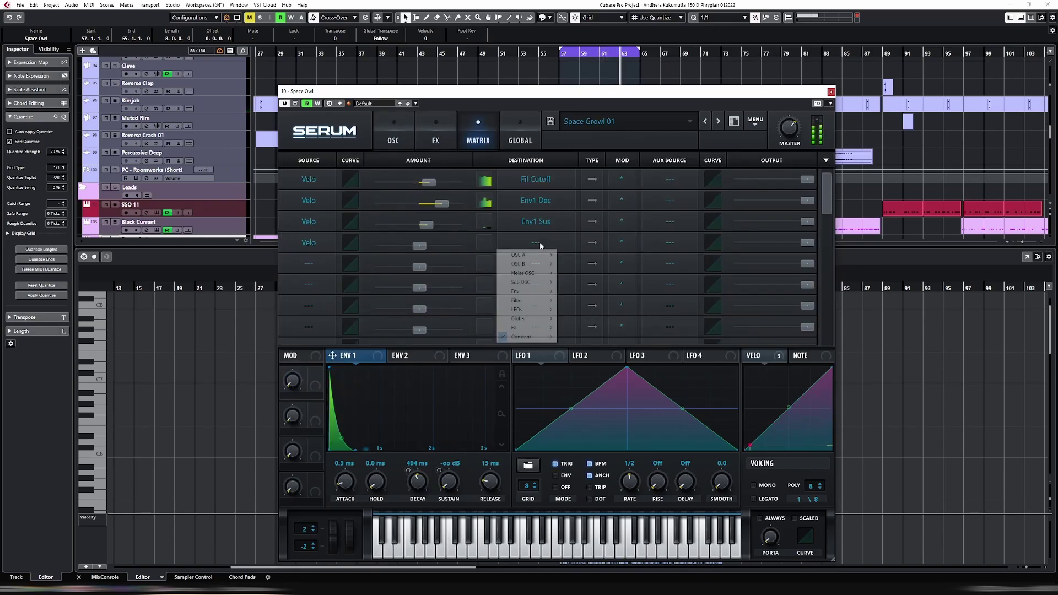
{"action": "mouse_move", "coordinate": [543, 300]}
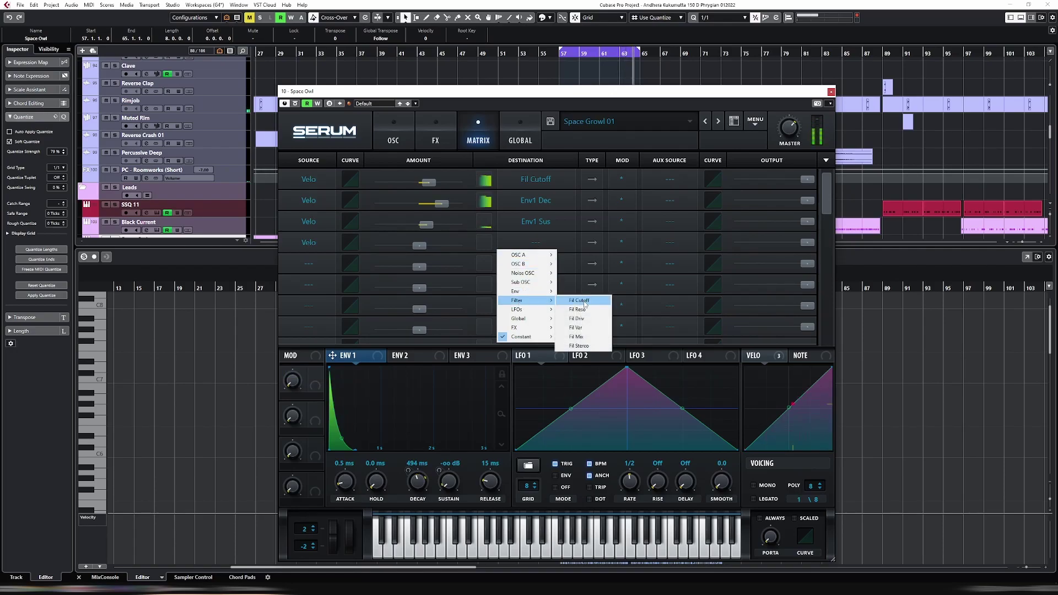
{"action": "left_click", "coordinate": [576, 327]}
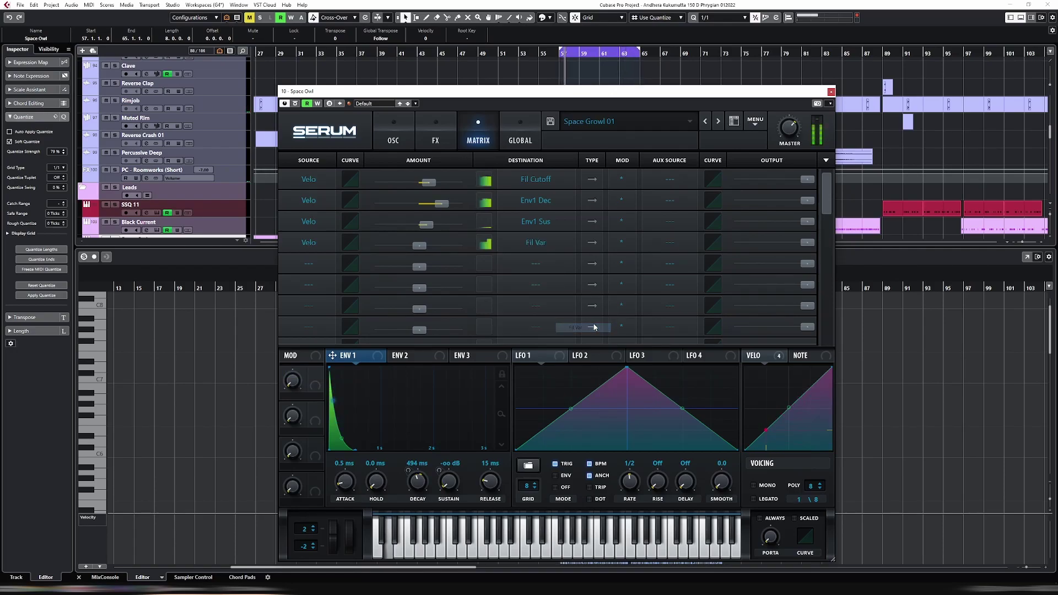
{"action": "left_click_drag", "start_coordinate": [420, 245], "coordinate": [439, 249]}
Change the filter type to L/B/H 12 and close the Space Owl synth.
{"action": "left_click", "coordinate": [393, 137]}
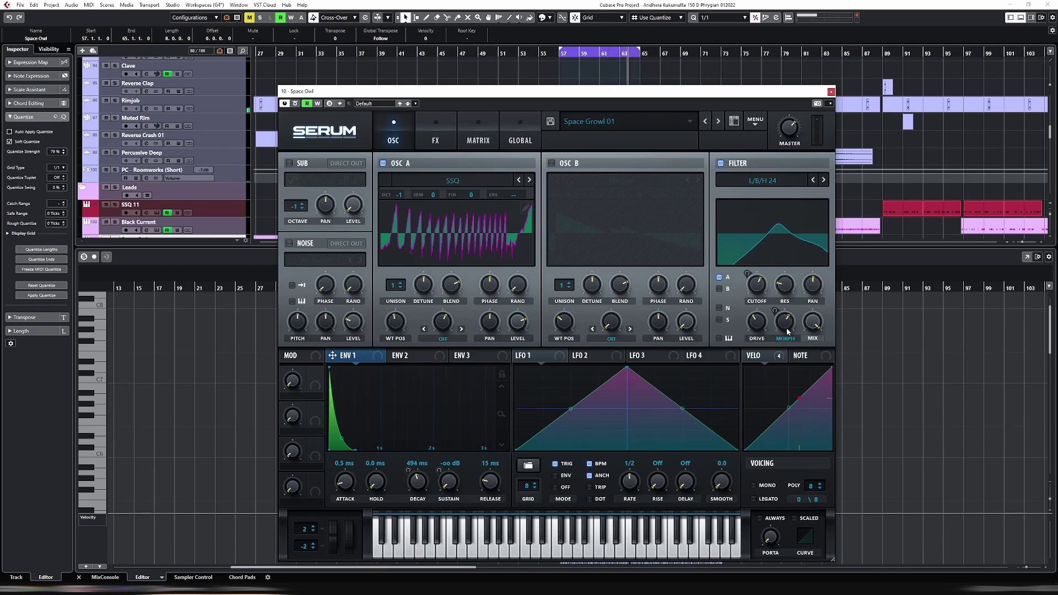
{"action": "left_click", "coordinate": [814, 181]}
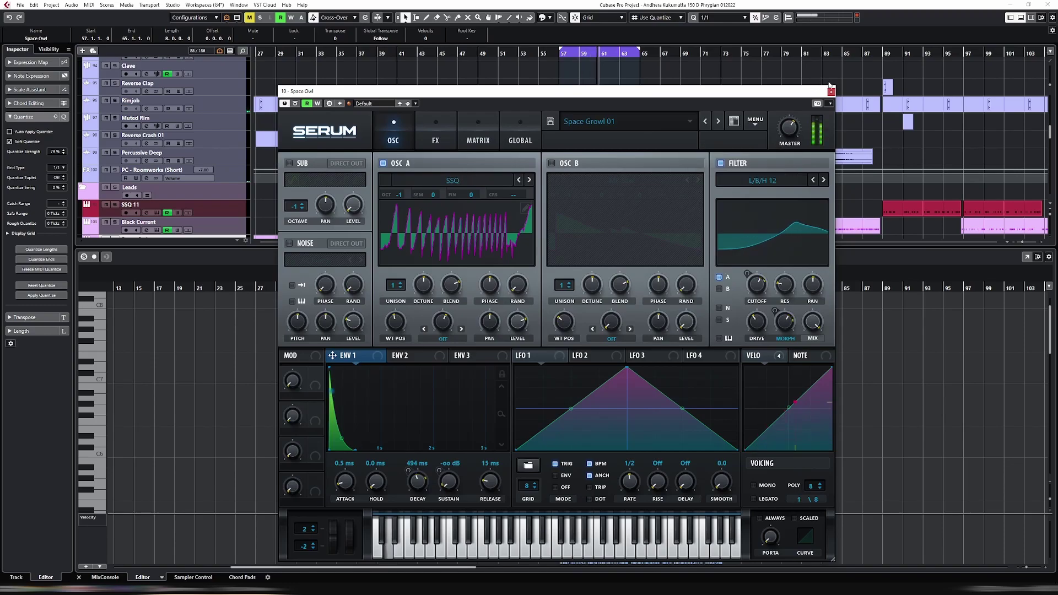
{"action": "left_click", "coordinate": [832, 92]}
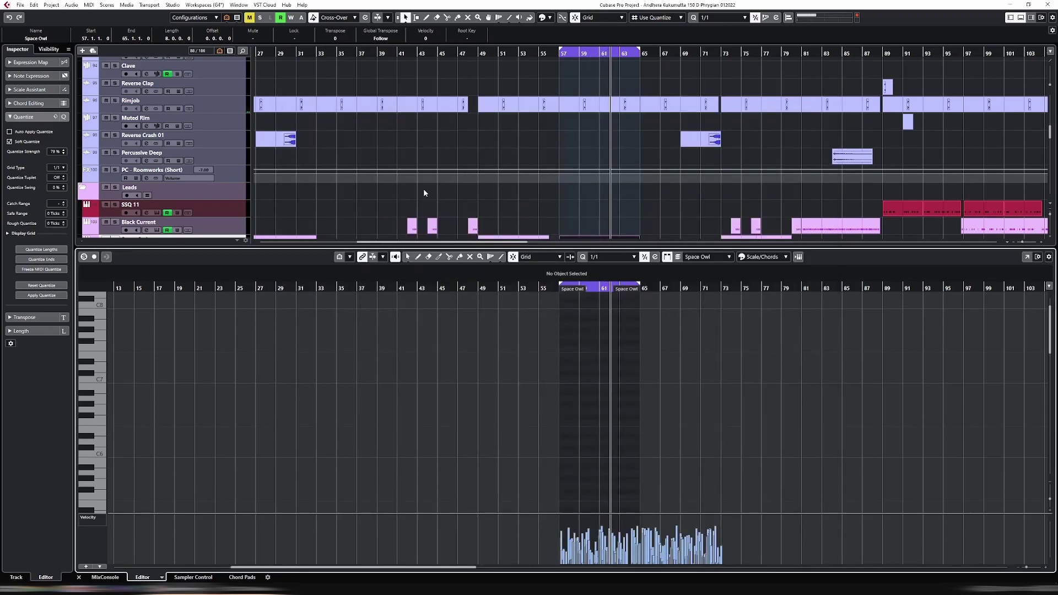
Close the key editor, loop the Space Owl part at bar 49, and zoom out over the song.
{"action": "key", "text": "Return"}
{"action": "left_click", "coordinate": [527, 247]}
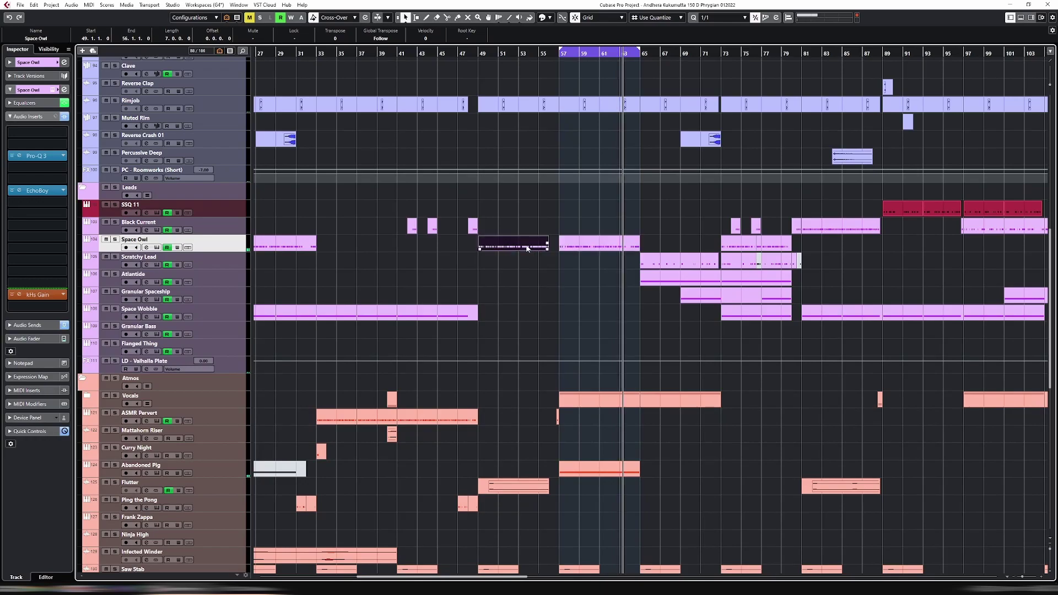
{"action": "key", "text": "p"}
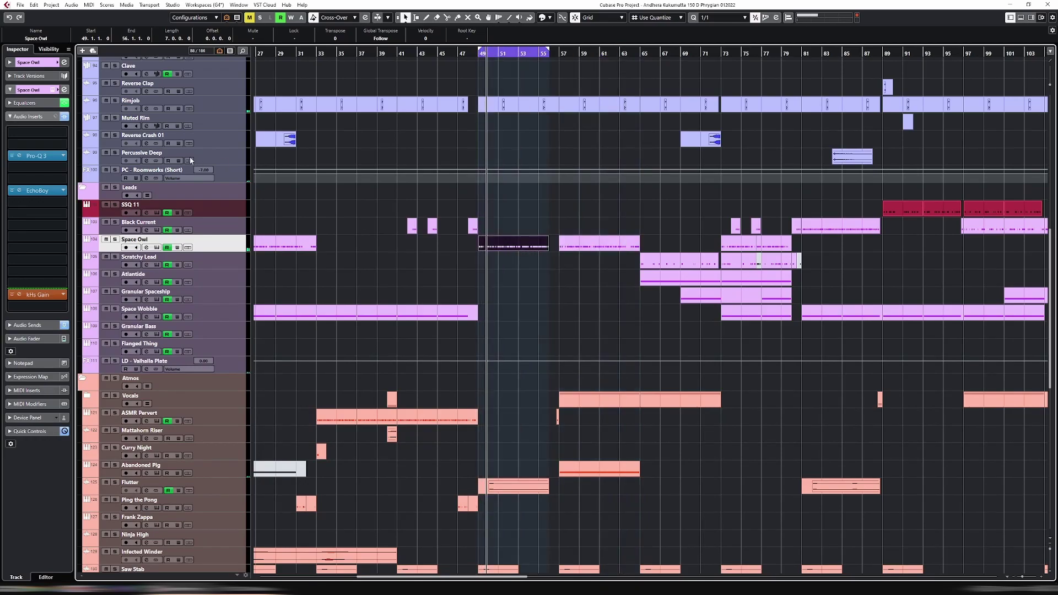
{"action": "left_click", "coordinate": [59, 62]}
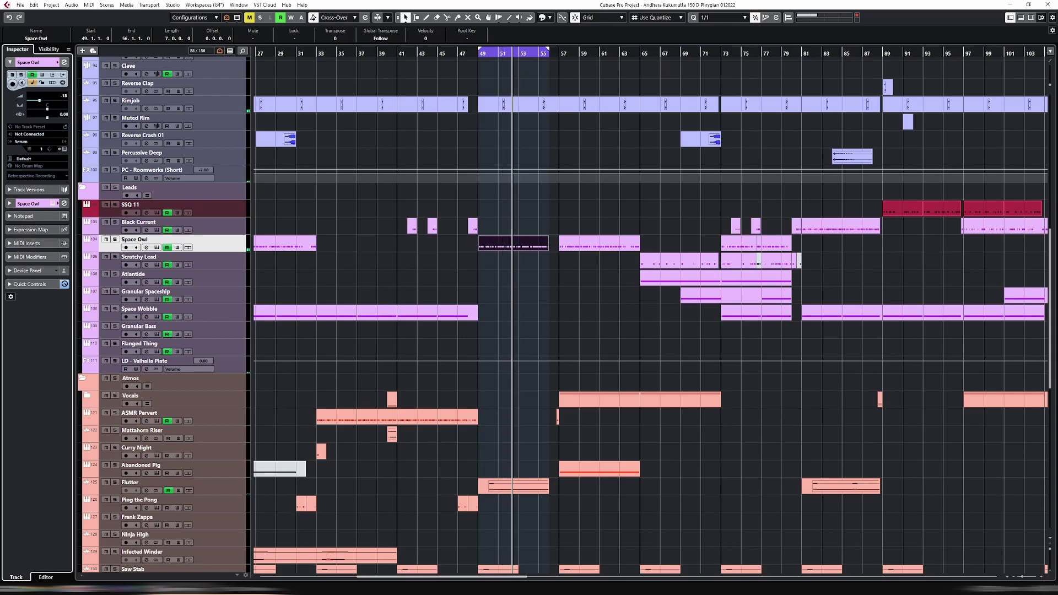
{"action": "key", "text": "g"}
{"action": "key", "text": "g"}
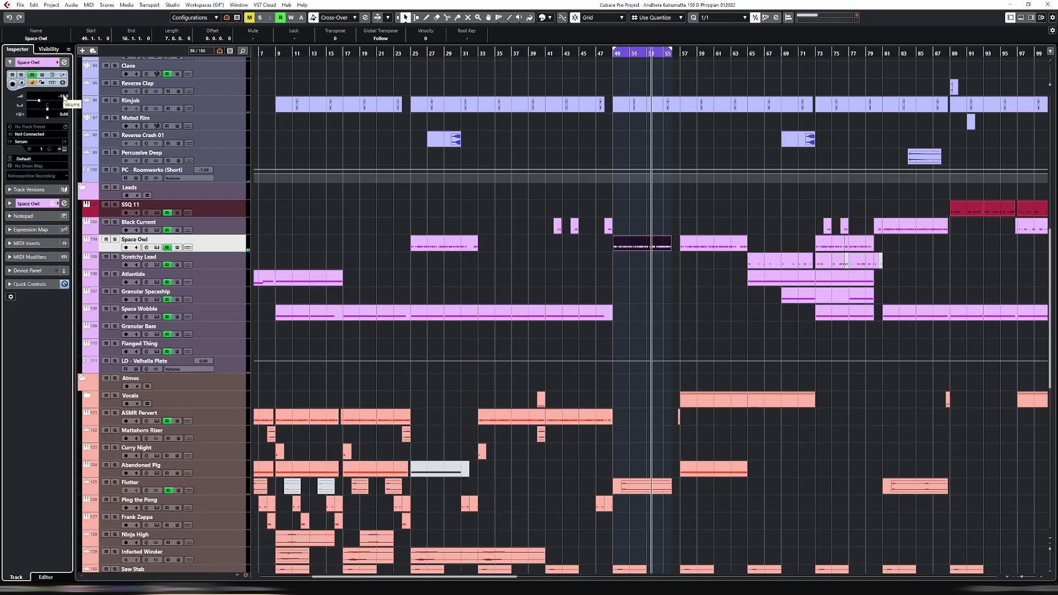
{"action": "key", "text": "g"}
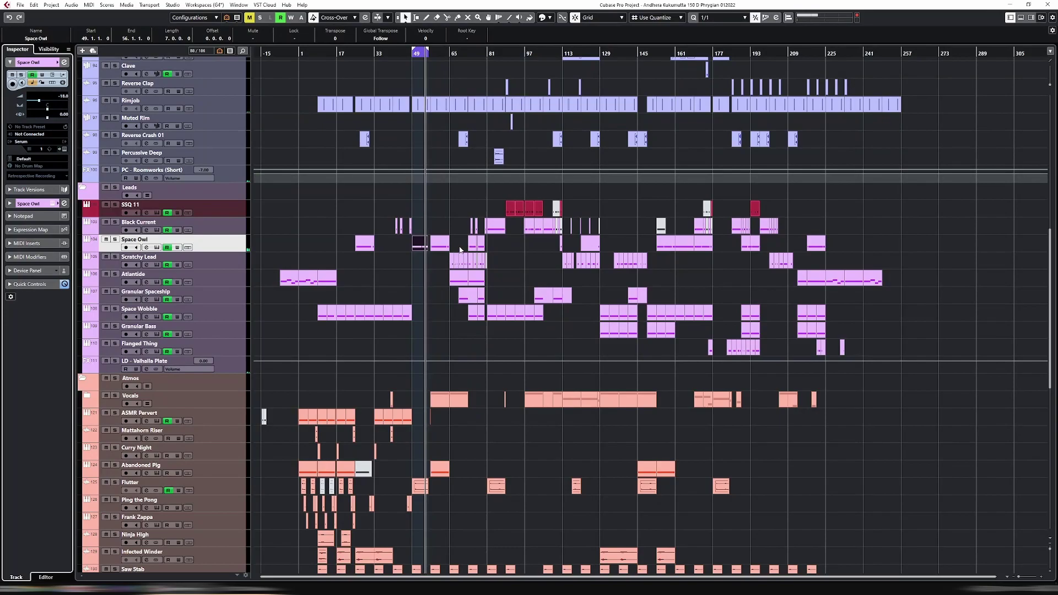
{"action": "left_click", "coordinate": [477, 244]}
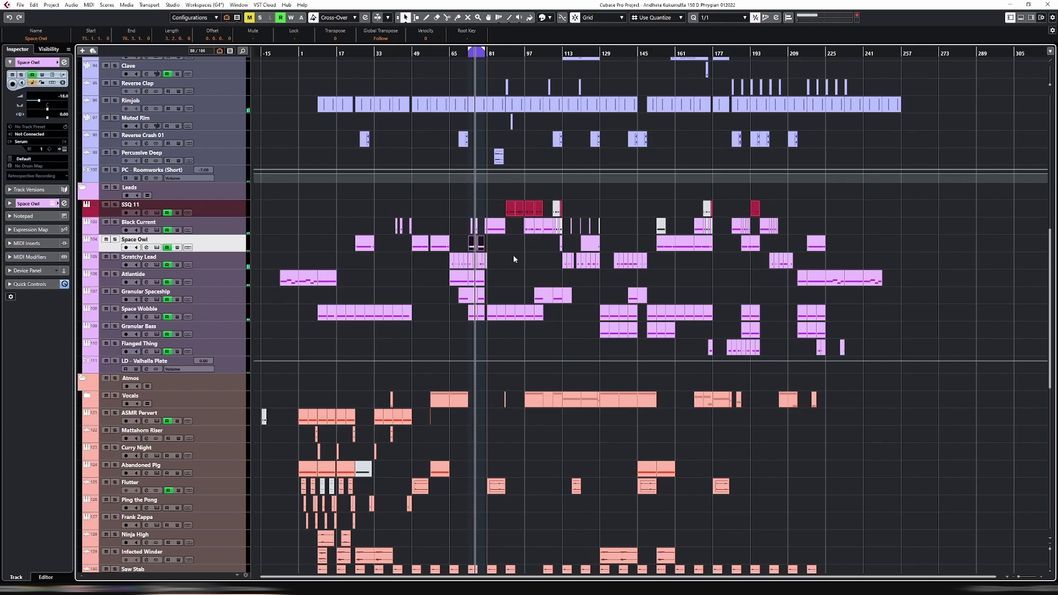
Set the locators to the Scratchy Lead part at bar 65 and open its Serum synth.
{"action": "scroll", "coordinate": [247, 229], "scroll_direction": "down", "scroll_amount": 10}
{"action": "left_click", "coordinate": [245, 231]}
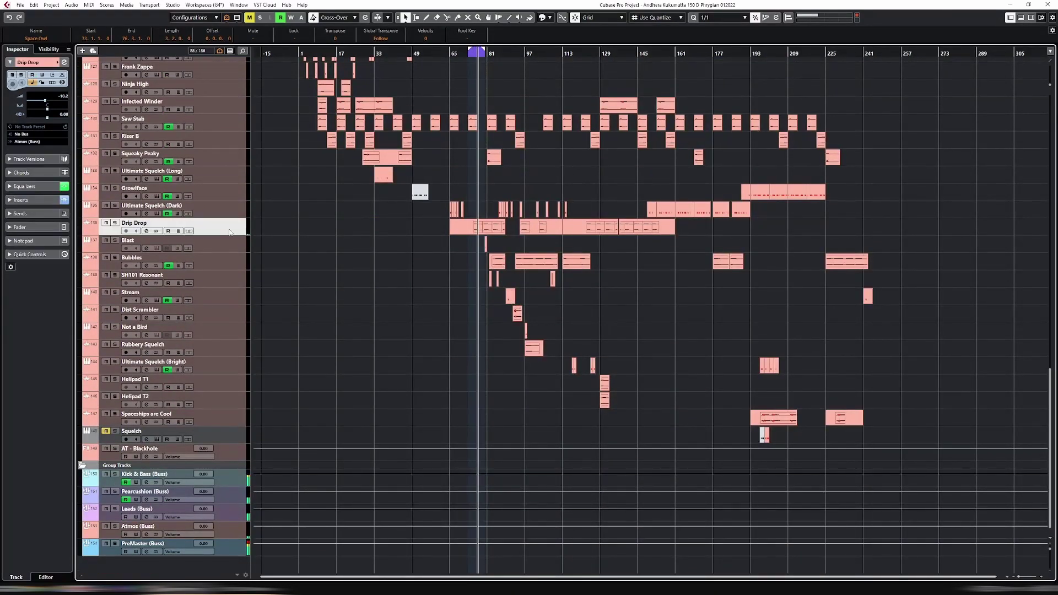
{"action": "scroll", "coordinate": [421, 256], "scroll_direction": "up", "scroll_amount": 2}
{"action": "key", "text": "h"}
{"action": "key", "text": "h"}
{"action": "key", "text": "h"}
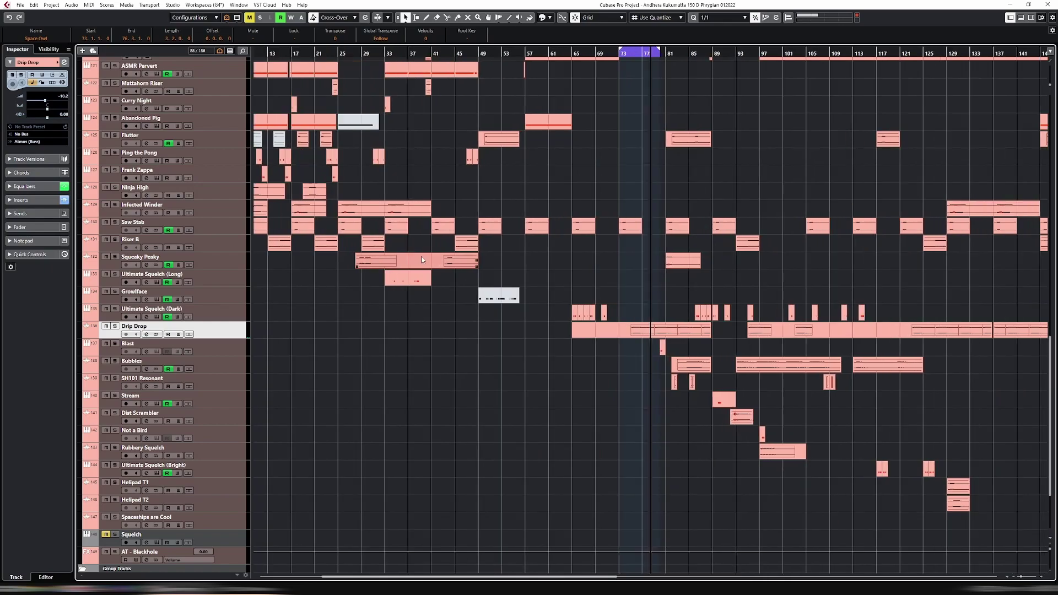
{"action": "scroll", "coordinate": [643, 230], "scroll_direction": "up", "scroll_amount": 4}
{"action": "scroll", "coordinate": [657, 229], "scroll_direction": "up", "scroll_amount": 2}
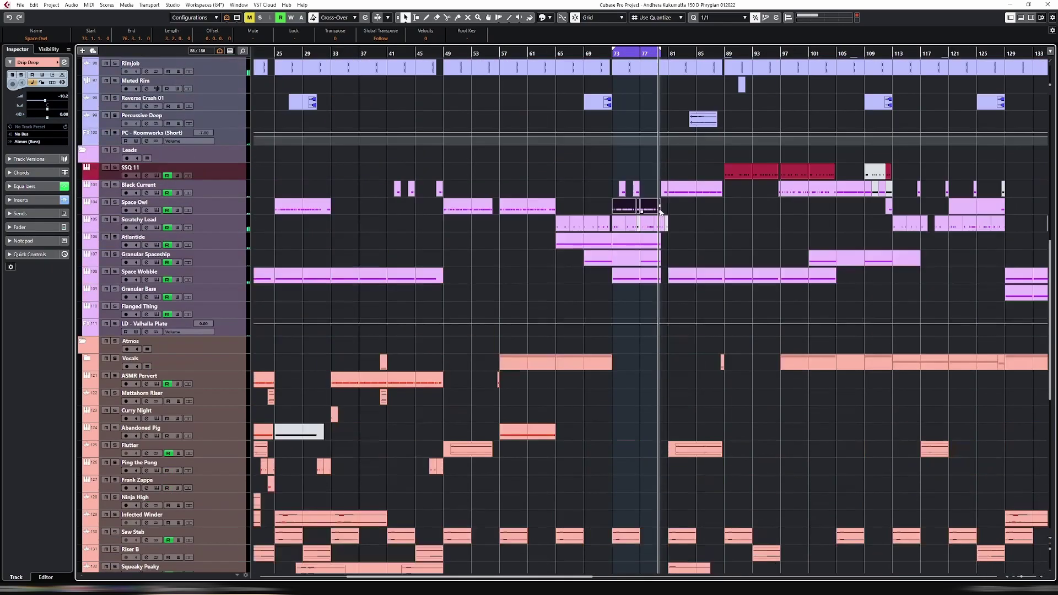
{"action": "left_click", "coordinate": [230, 282]}
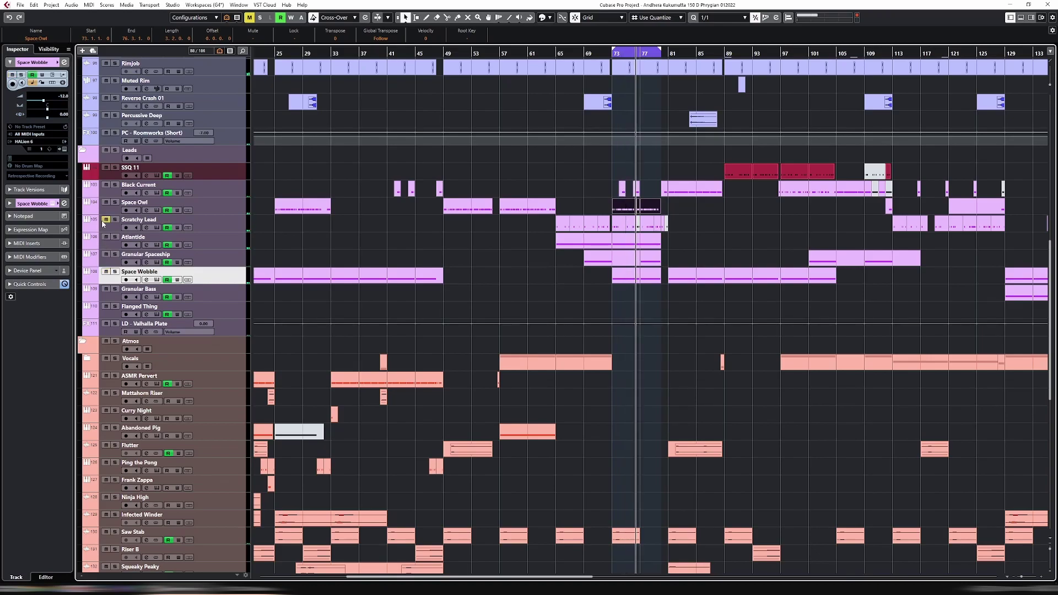
{"action": "left_click", "coordinate": [578, 225]}
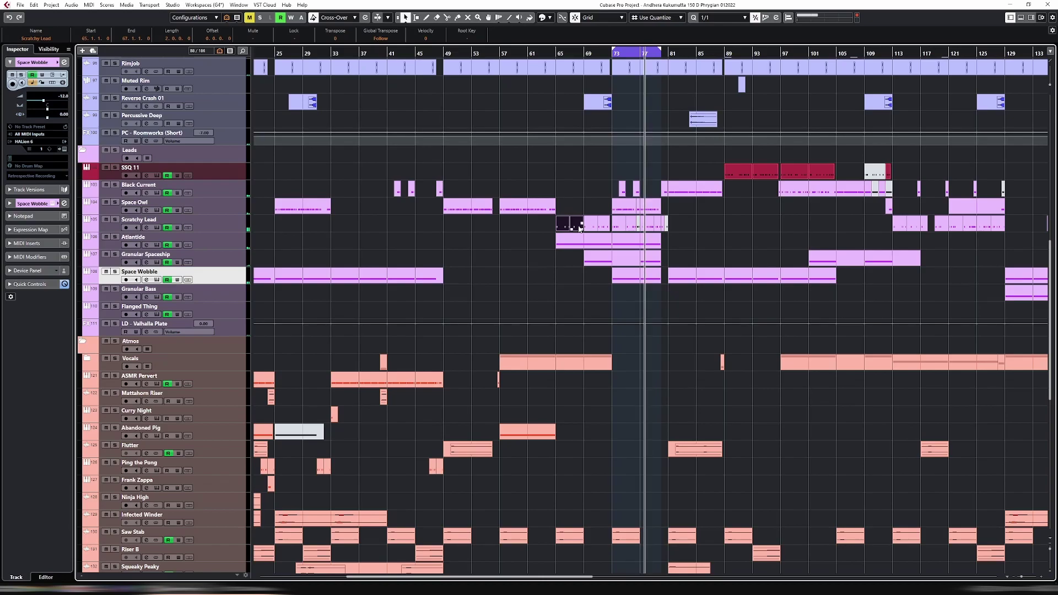
{"action": "key", "text": "p"}
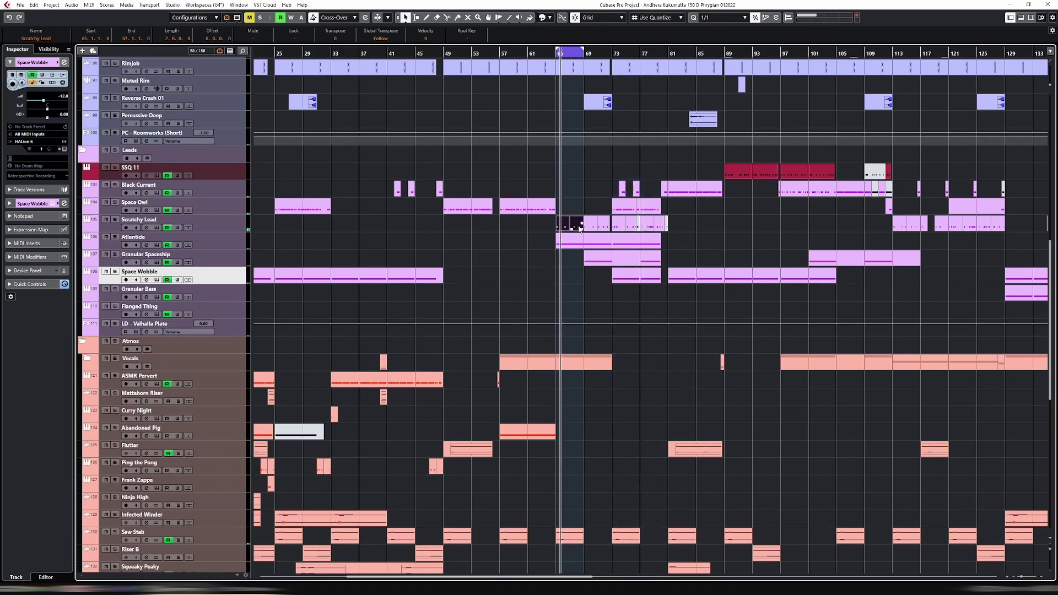
{"action": "left_click", "coordinate": [231, 230]}
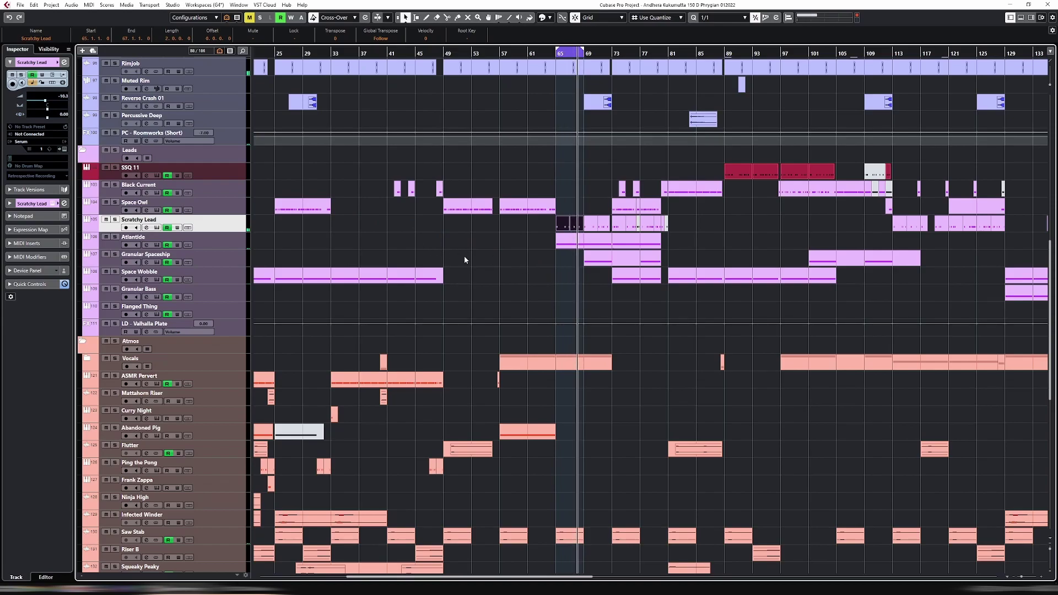
{"action": "key", "text": "e"}
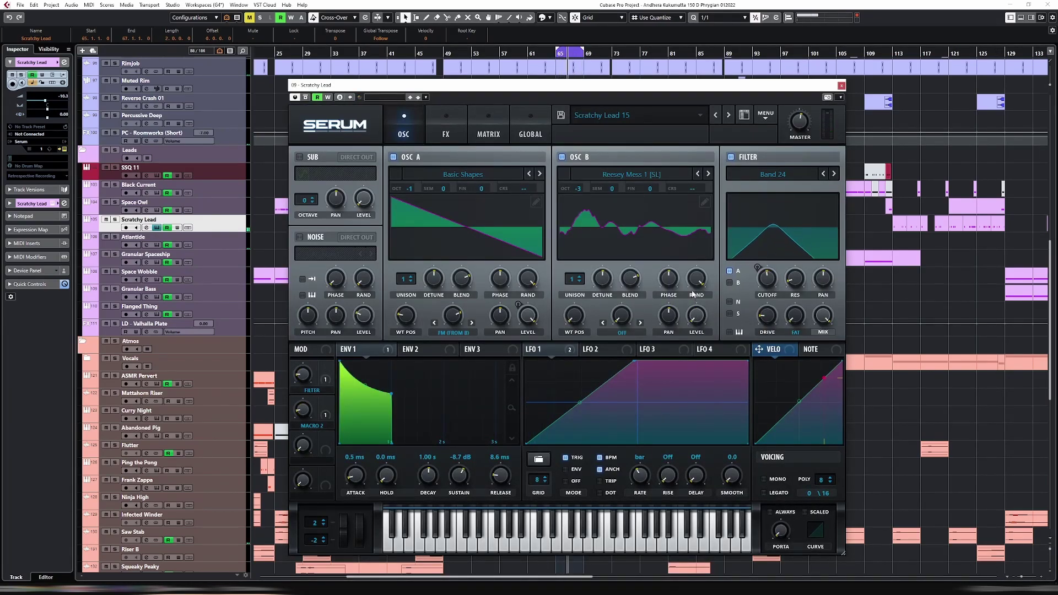
Solo the Scratchy Lead track and reopen its Serum on the FX page.
{"action": "mouse_move", "coordinate": [693, 296]}
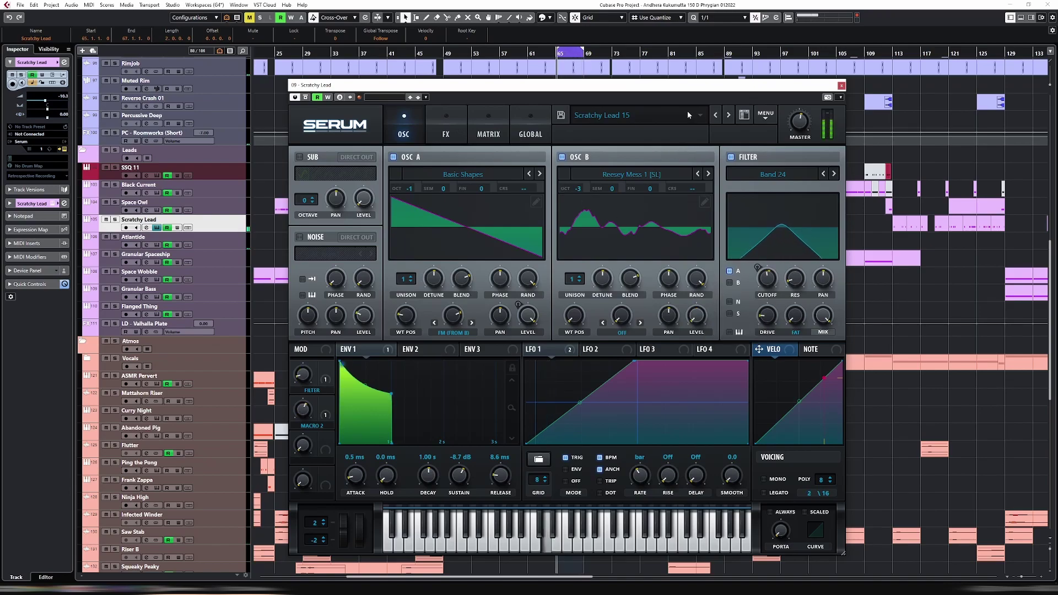
{"action": "left_click", "coordinate": [841, 86]}
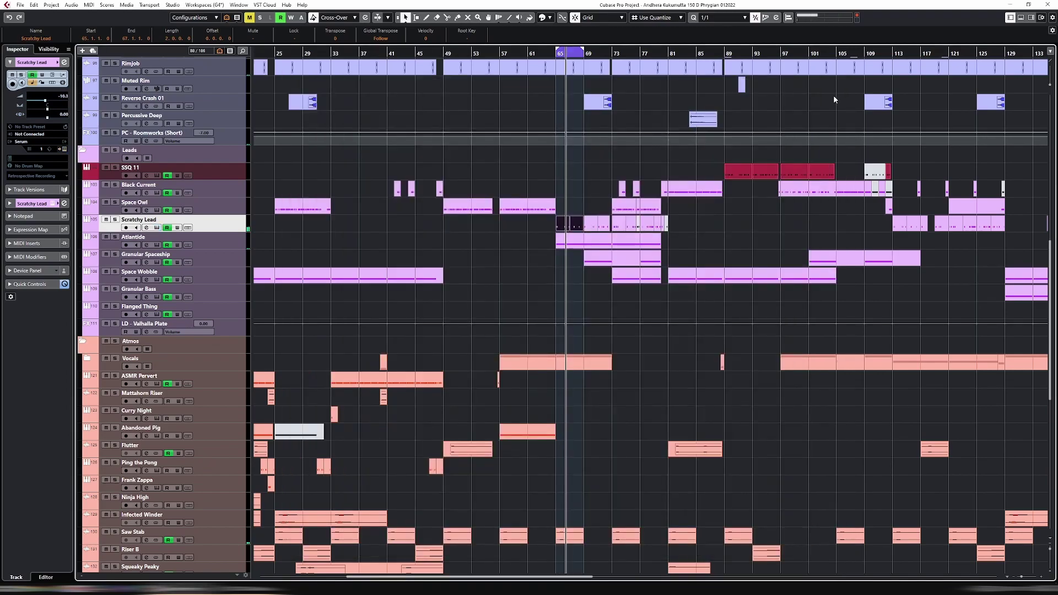
{"action": "left_click", "coordinate": [115, 219]}
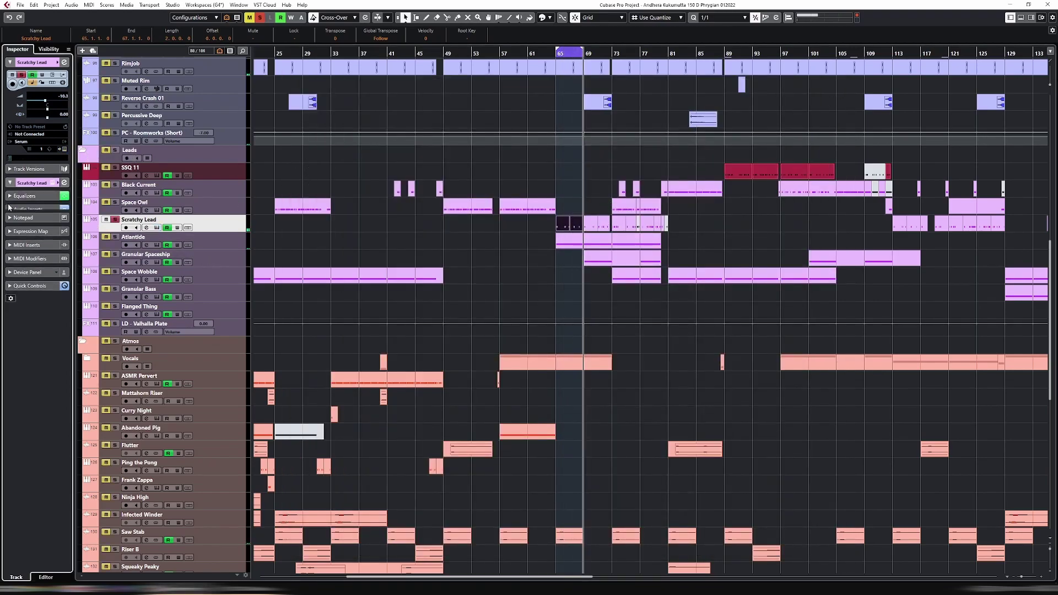
{"action": "left_click", "coordinate": [157, 227]}
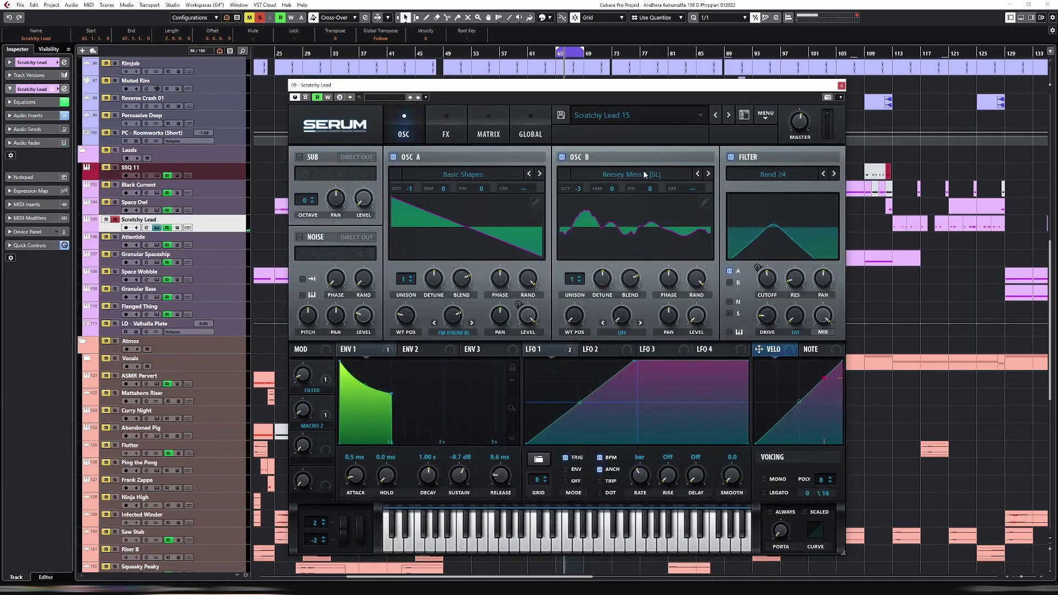
{"action": "left_click", "coordinate": [445, 130]}
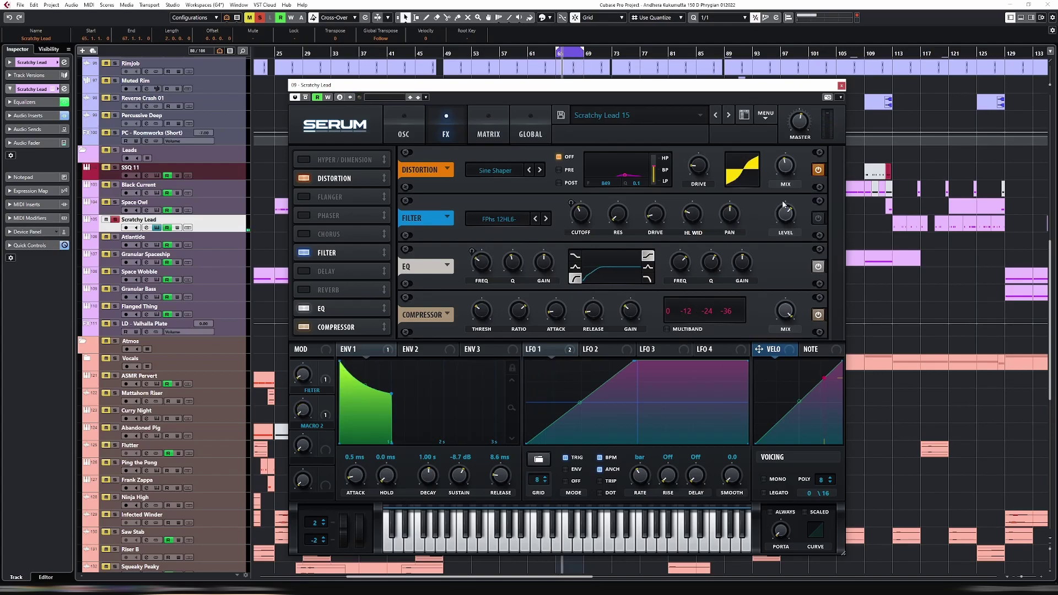
Set the distortion filter blend to 87%, turn off the Filter effect, leave multiband off.
{"action": "left_click_drag", "start_coordinate": [654, 168], "coordinate": [630, 172]}
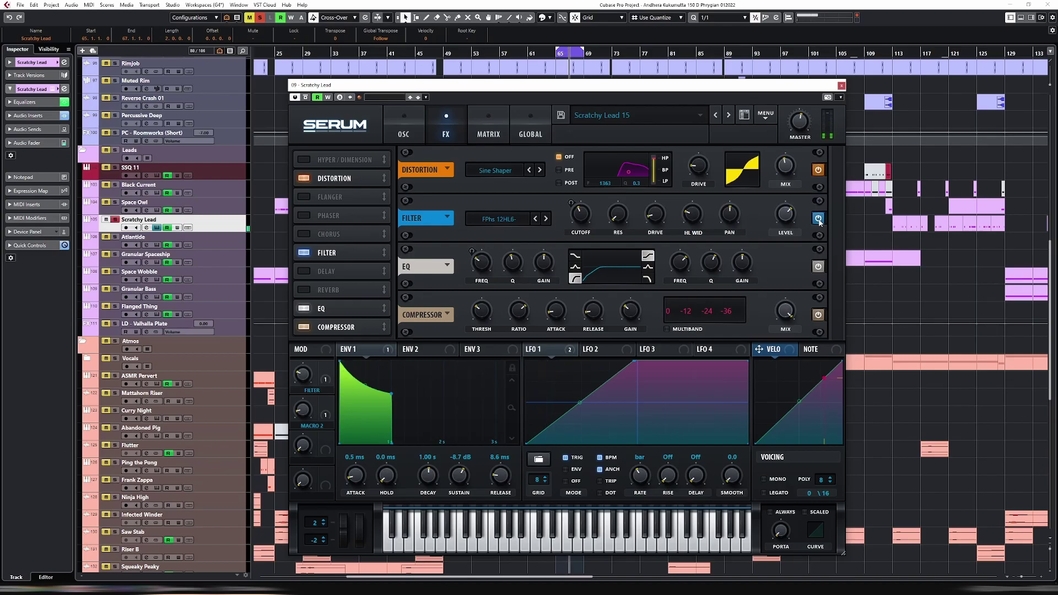
{"action": "left_click", "coordinate": [303, 253]}
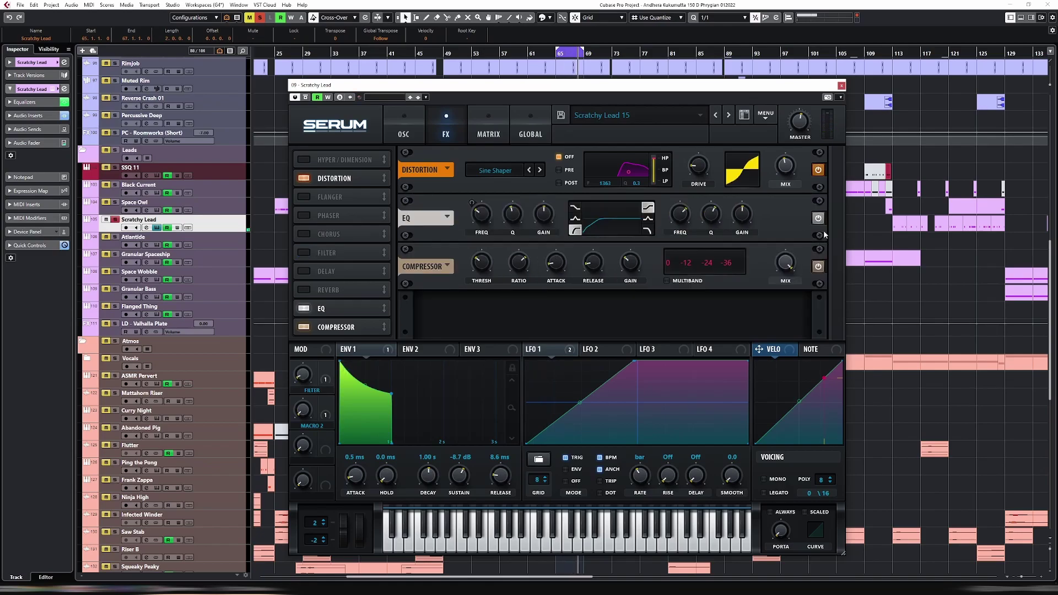
{"action": "scroll", "coordinate": [485, 214], "scroll_direction": "up", "scroll_amount": 3}
{"action": "left_click", "coordinate": [676, 281]}
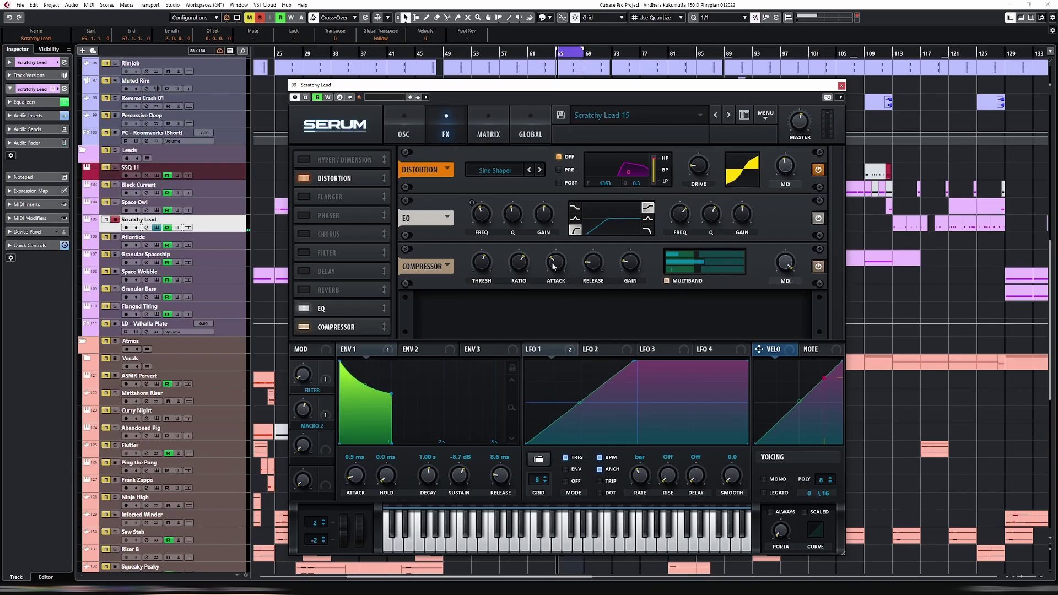
{"action": "left_click", "coordinate": [667, 280]}
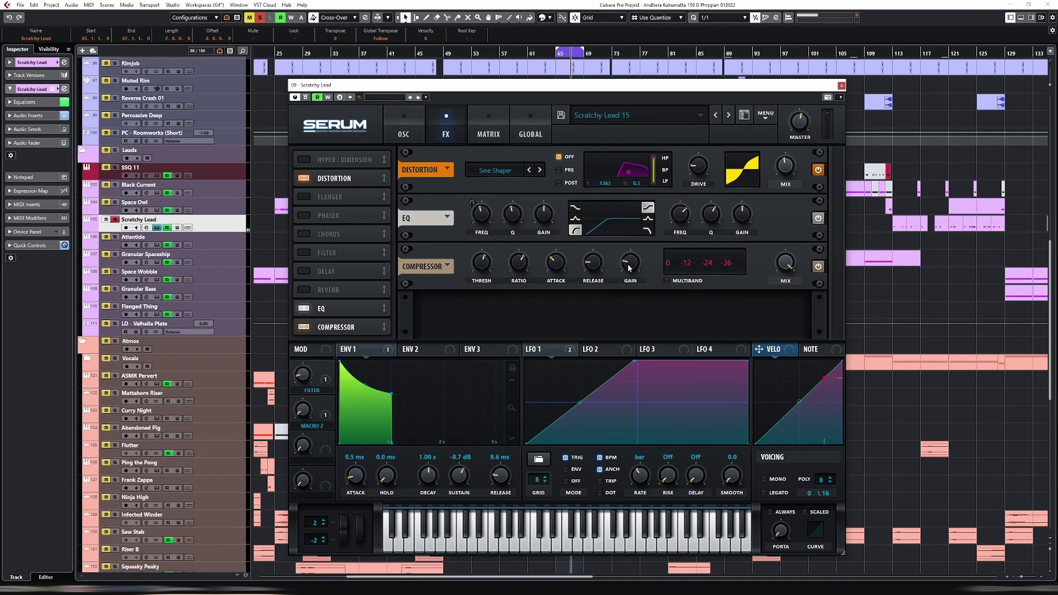
Enable Hyper/Dimension with Hyper mix at minimum and raise the compressor level to 4.5 dB.
{"action": "left_click", "coordinate": [342, 159]}
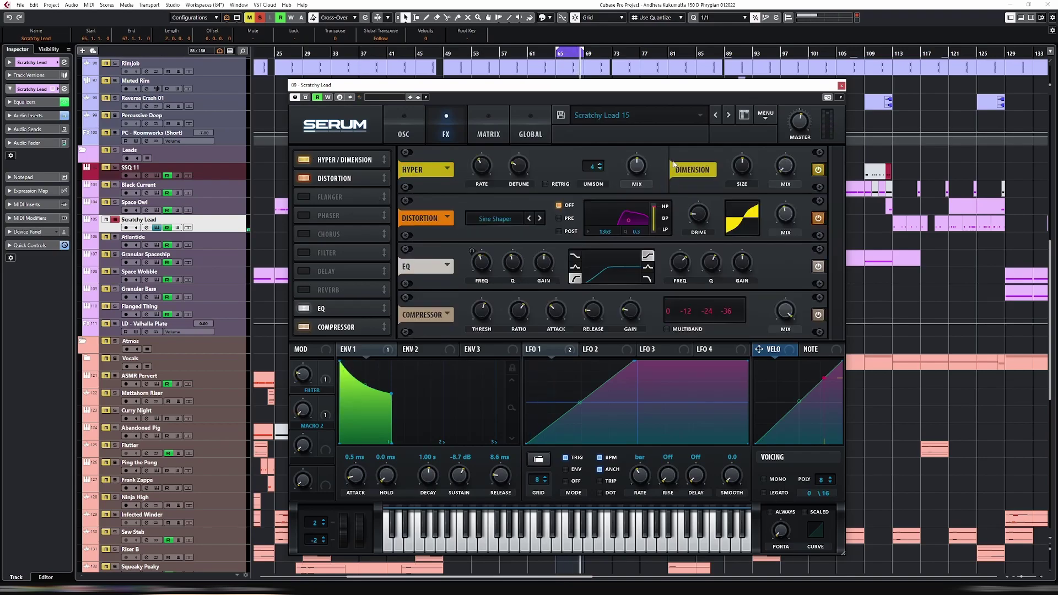
{"action": "left_click_drag", "start_coordinate": [639, 166], "coordinate": [640, 217]}
{"action": "left_click_drag", "start_coordinate": [790, 323], "coordinate": [791, 303]}
{"action": "left_click", "coordinate": [423, 130]}
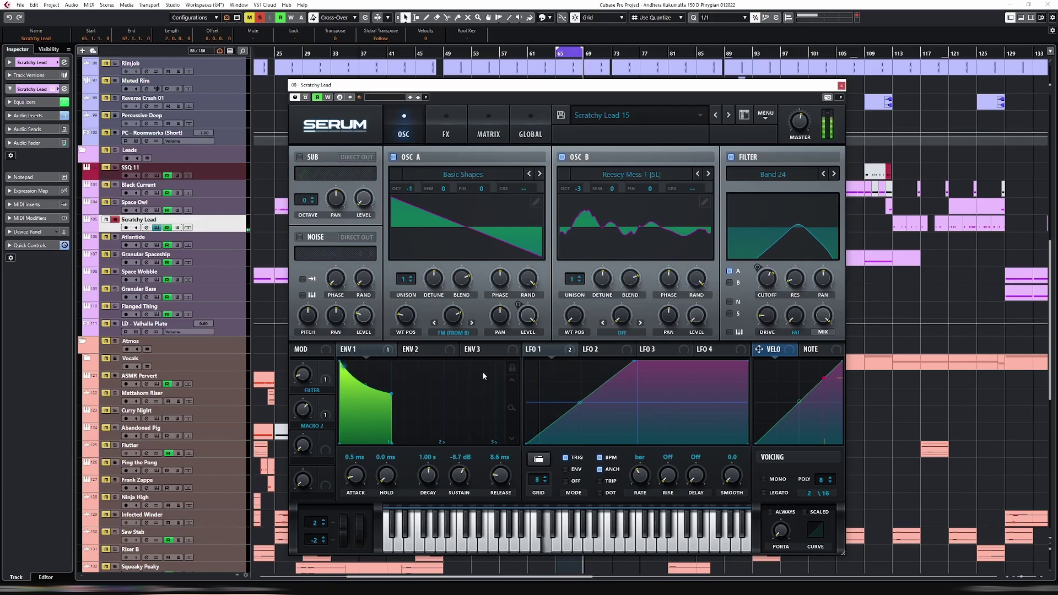
Raise envelope 1 sustain to -4.6 dB.
{"action": "left_click_drag", "start_coordinate": [462, 477], "coordinate": [469, 472]}
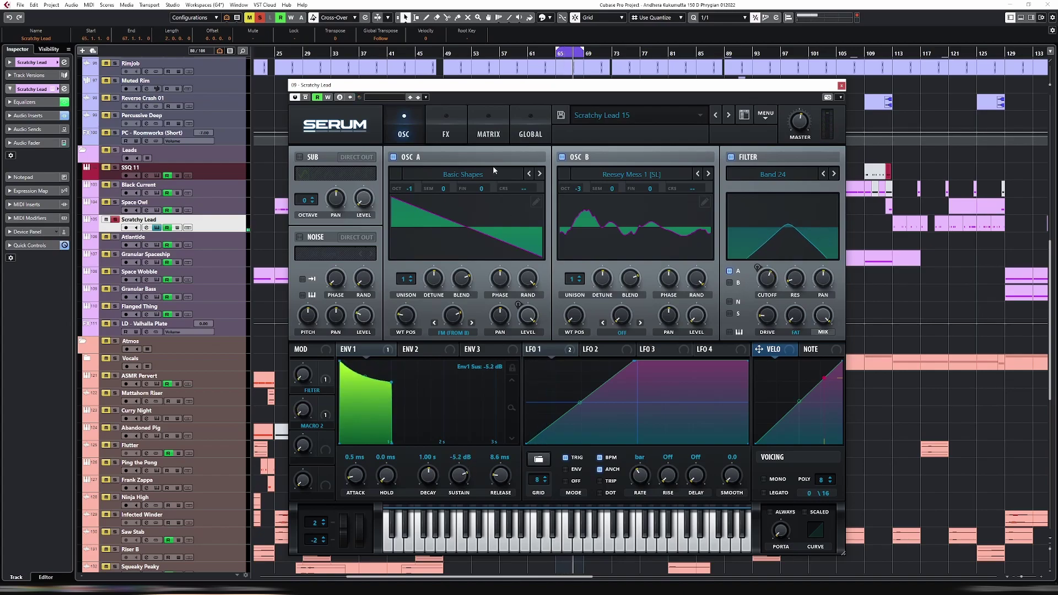
{"action": "left_click", "coordinate": [486, 134]}
{"action": "left_click", "coordinate": [452, 135]}
{"action": "left_click", "coordinate": [412, 133]}
{"action": "left_click", "coordinate": [488, 132]}
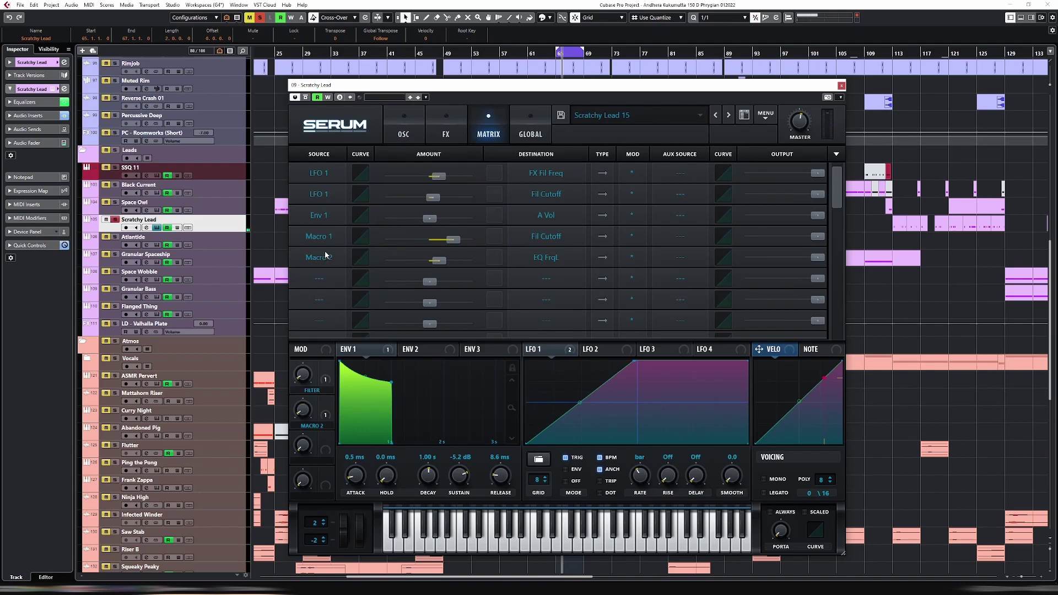
Route velocity to Env1 Sus in a new matrix row at an amount of 28.
{"action": "left_click", "coordinate": [319, 283]}
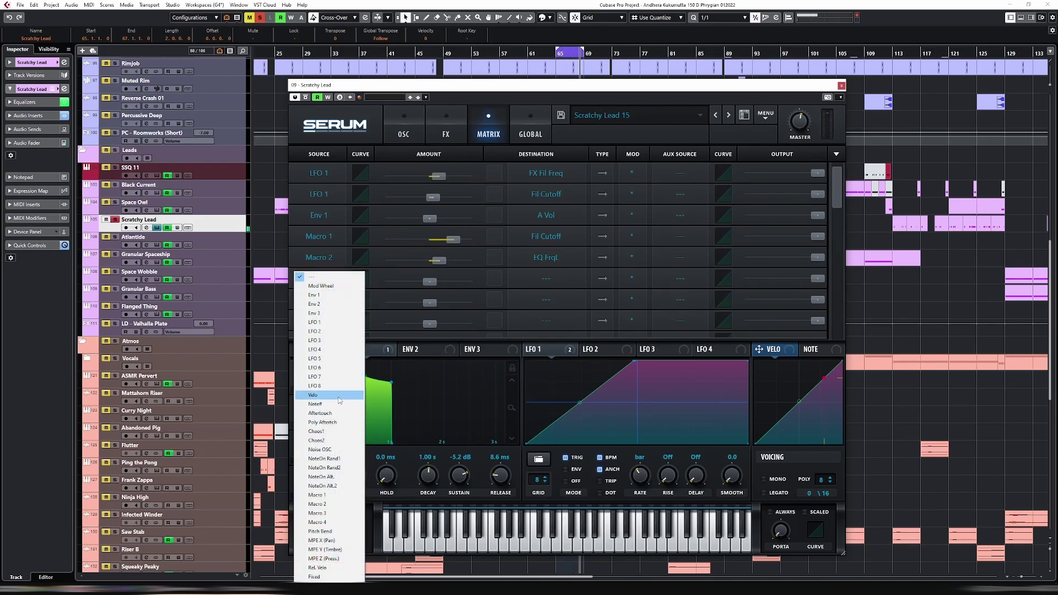
{"action": "left_click", "coordinate": [320, 395]}
{"action": "left_click", "coordinate": [516, 284]}
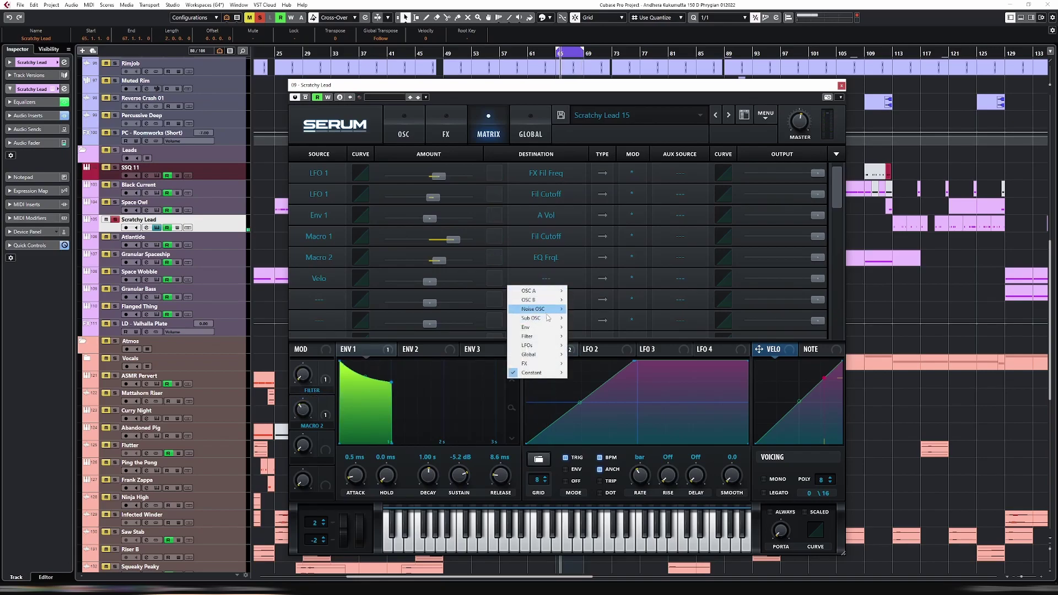
{"action": "mouse_move", "coordinate": [551, 328]}
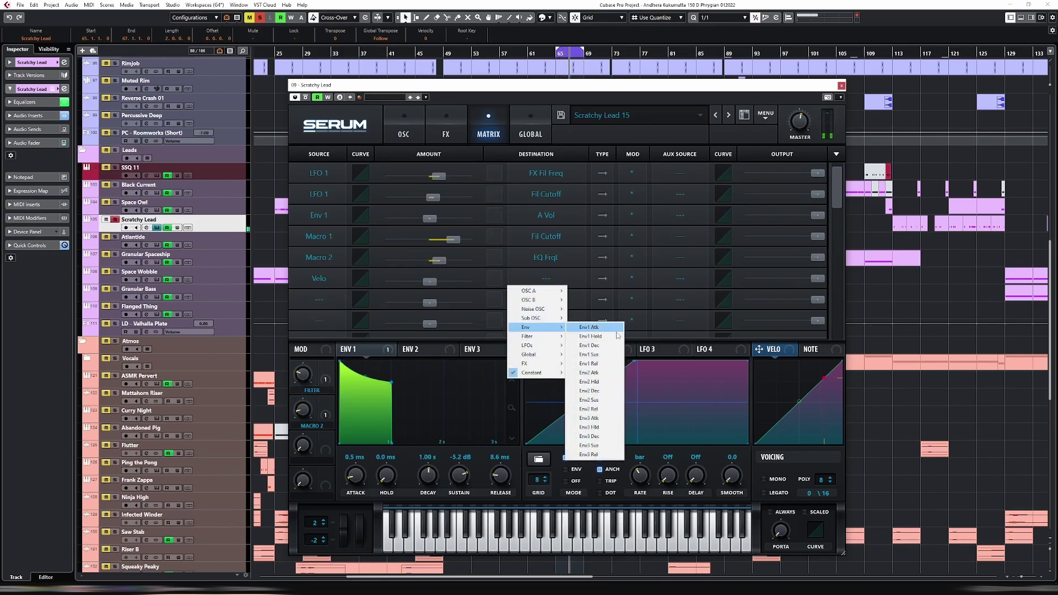
{"action": "left_click", "coordinate": [605, 355]}
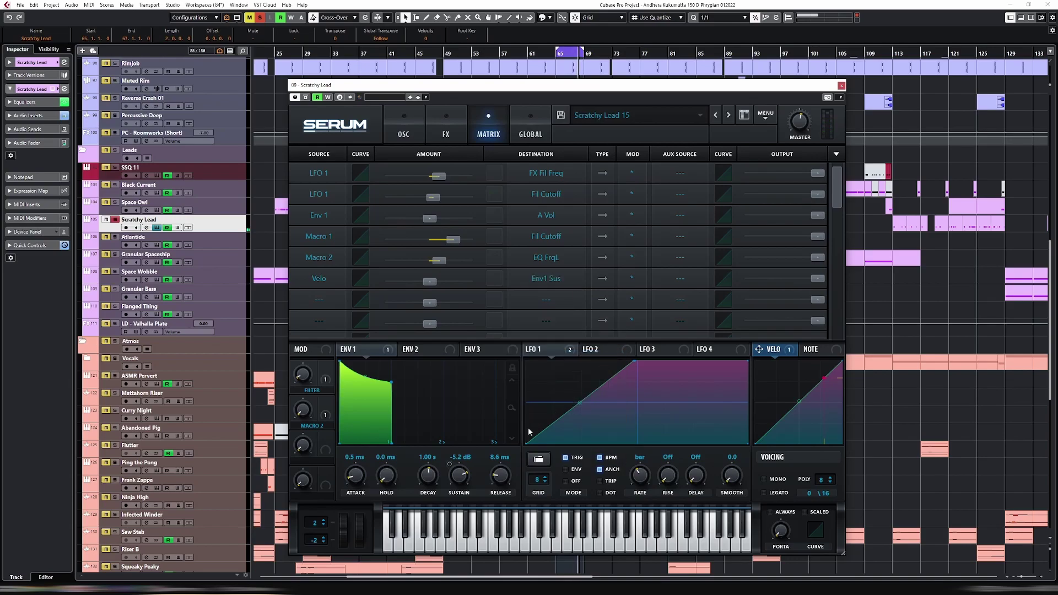
{"action": "left_click_drag", "start_coordinate": [439, 282], "coordinate": [449, 282]}
{"action": "left_click_drag", "start_coordinate": [448, 286], "coordinate": [441, 283]}
{"action": "left_click", "coordinate": [588, 351]}
Set LFO 1 to envelope mode at a 1/2 rate with its peak moved to the end for a long ramp.
{"action": "left_click", "coordinate": [538, 349]}
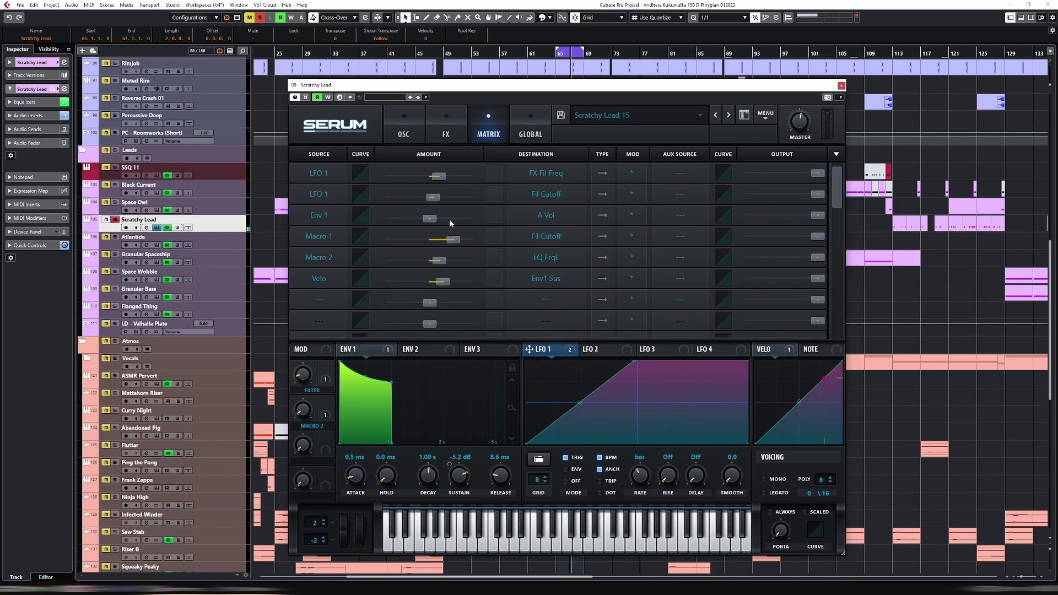
{"action": "mouse_move", "coordinate": [568, 351]}
{"action": "left_click", "coordinate": [568, 353]}
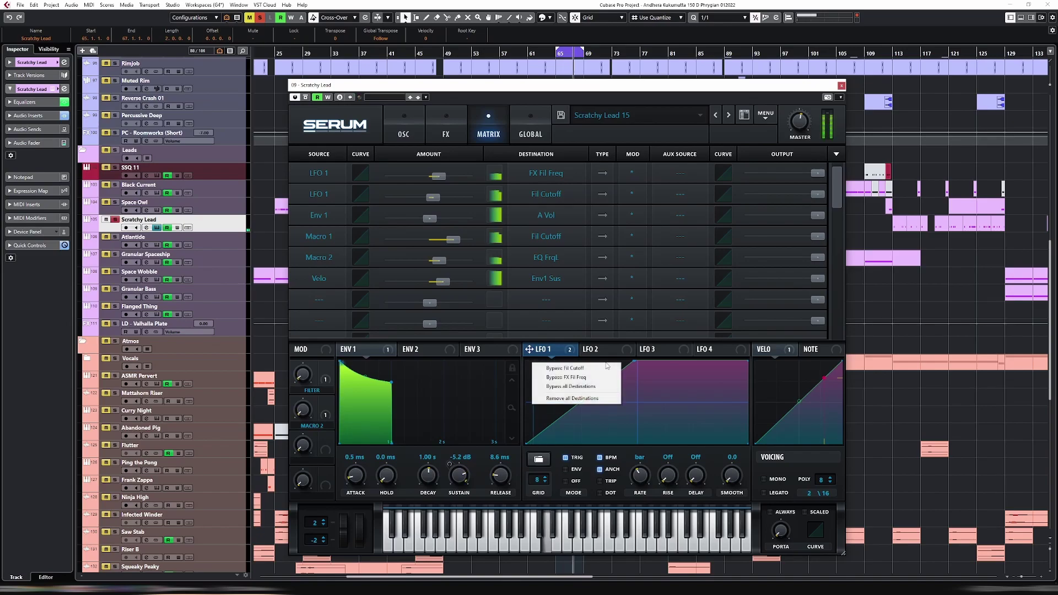
{"action": "left_click", "coordinate": [578, 387]}
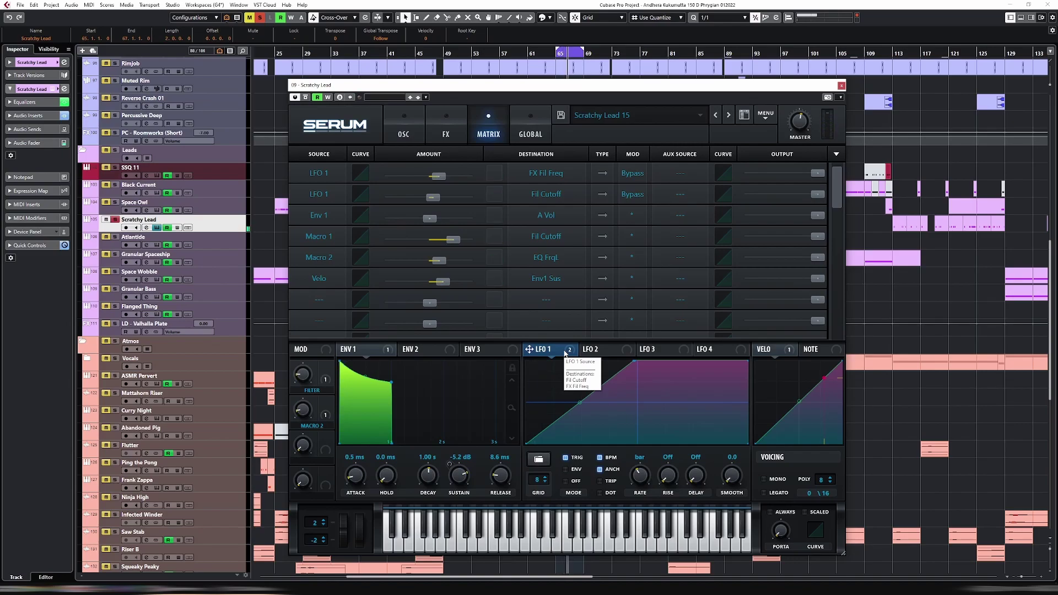
{"action": "left_click", "coordinate": [566, 353]}
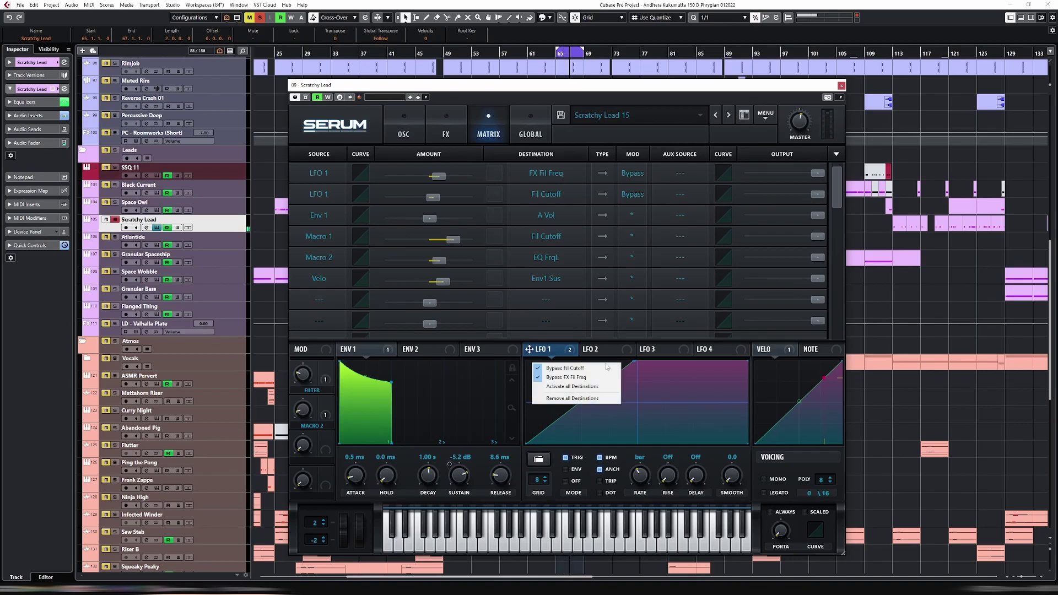
{"action": "left_click", "coordinate": [572, 386]}
{"action": "left_click", "coordinate": [576, 471]}
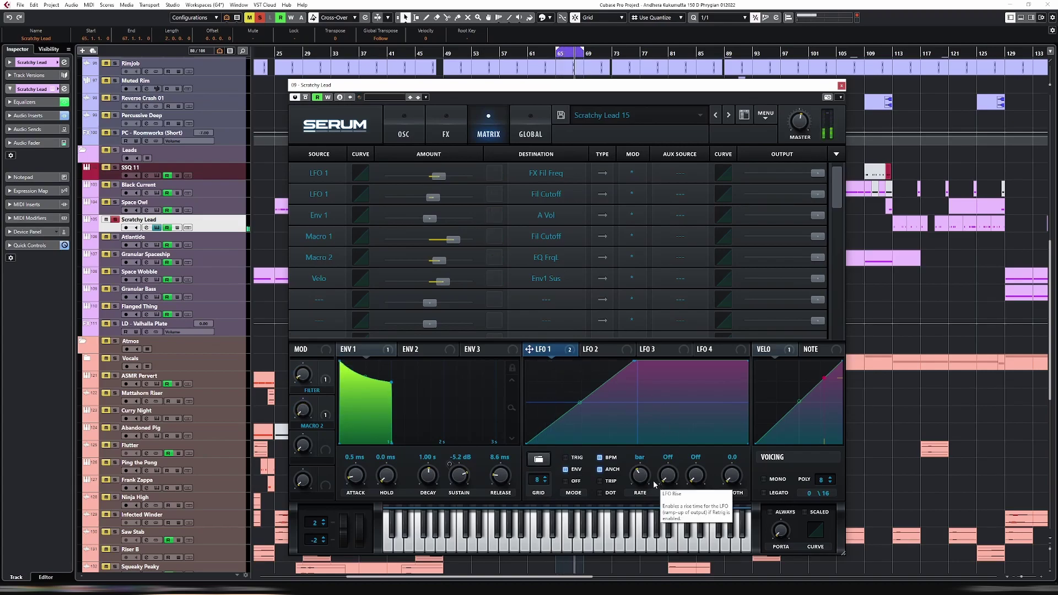
{"action": "left_click_drag", "start_coordinate": [641, 480], "coordinate": [641, 475]}
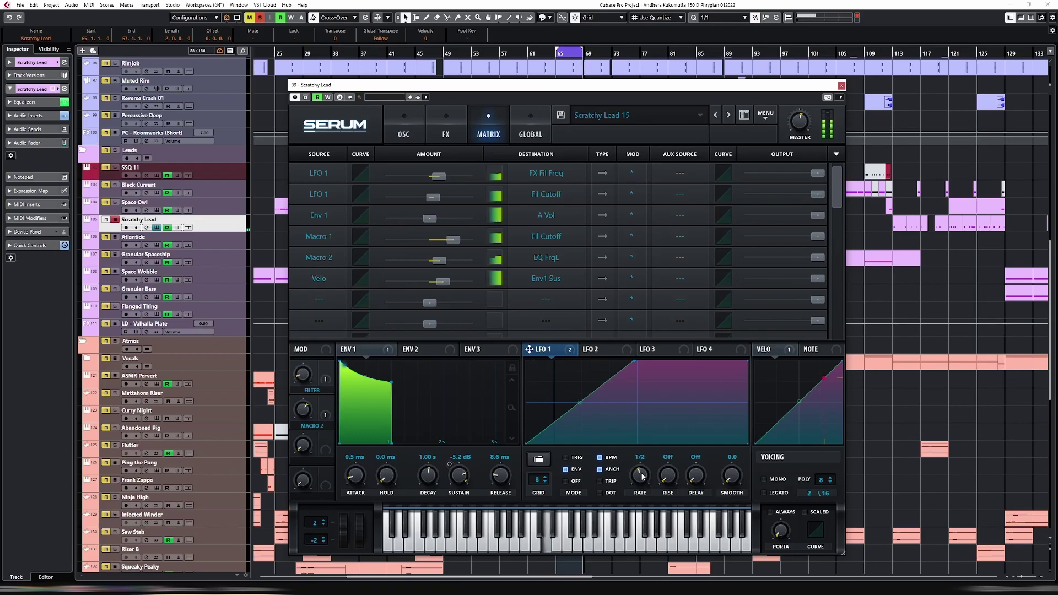
{"action": "left_click_drag", "start_coordinate": [635, 361], "coordinate": [765, 333]}
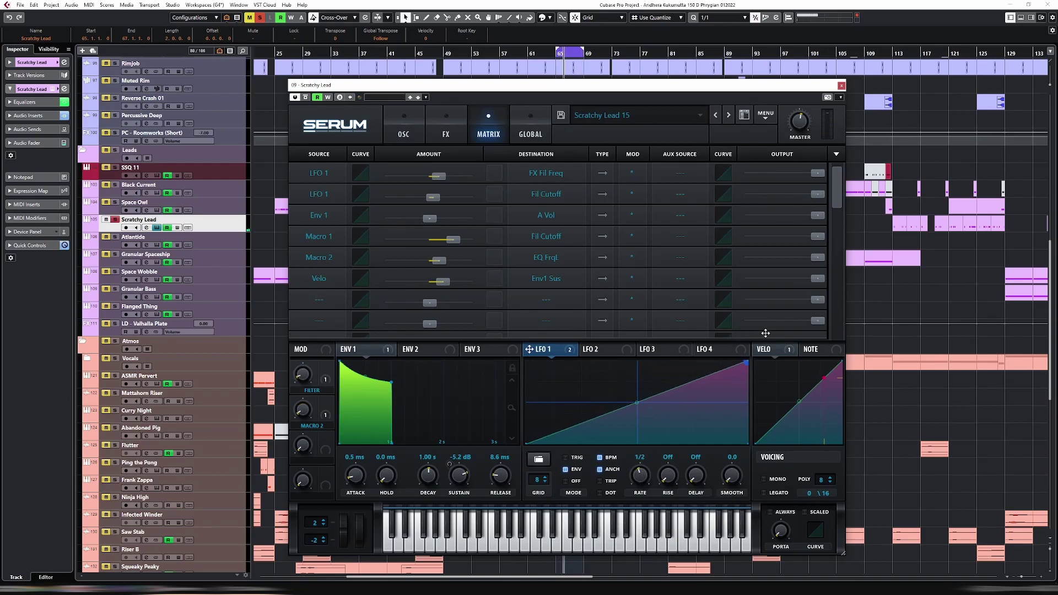
{"action": "left_click", "coordinate": [715, 362]}
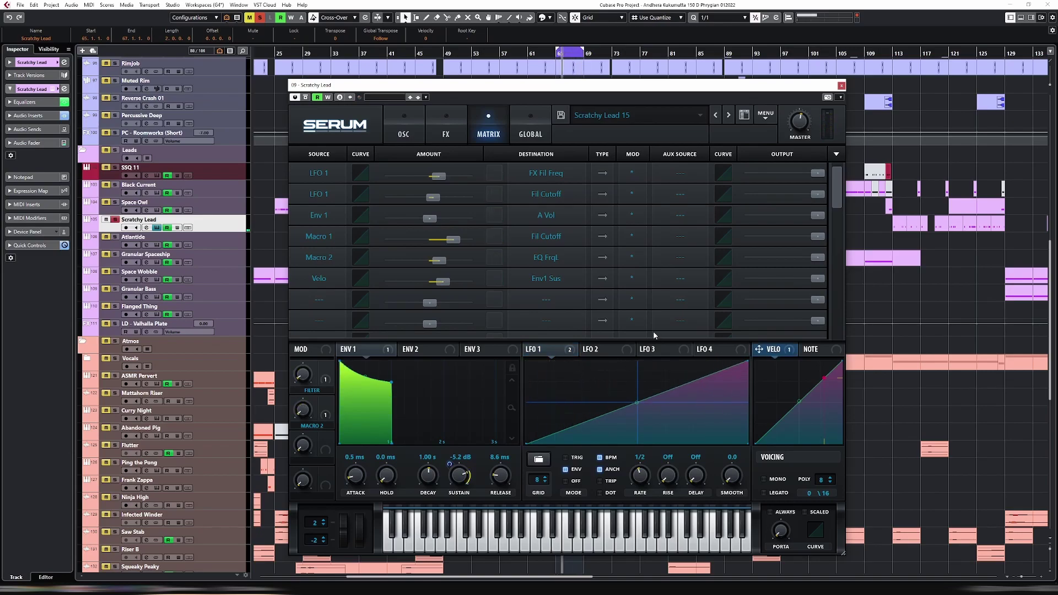
{"action": "left_click", "coordinate": [404, 130]}
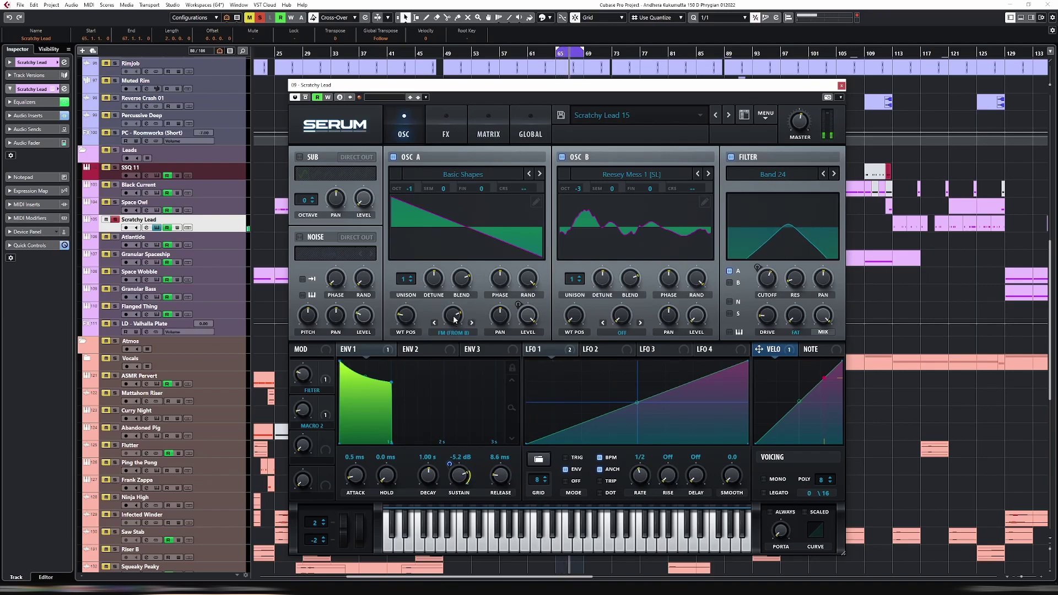
Lower OSC A warp to 54% and set OSC B warp to Sync (Window Full), adjusting its octave and amount.
{"action": "mouse_move", "coordinate": [457, 312]}
{"action": "mouse_move", "coordinate": [456, 312]}
{"action": "left_mouse_down"}
{"action": "mouse_move", "coordinate": [457, 341]}
{"action": "mouse_move", "coordinate": [457, 327]}
{"action": "left_mouse_up"}
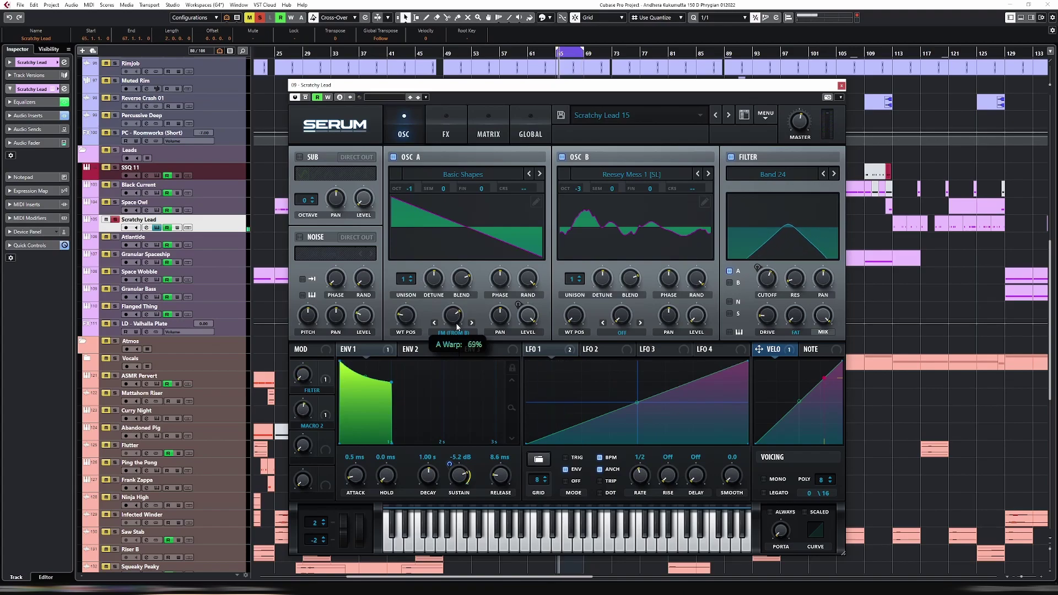
{"action": "left_click", "coordinate": [621, 332]}
{"action": "left_click", "coordinate": [647, 372]}
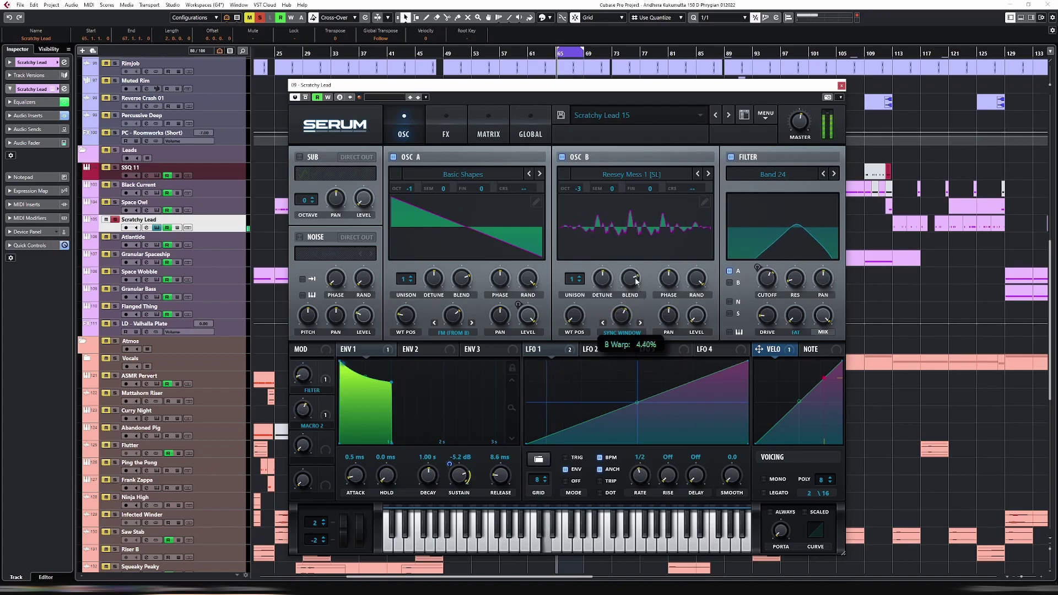
{"action": "left_click_drag", "start_coordinate": [583, 191], "coordinate": [581, 184]}
{"action": "mouse_move", "coordinate": [626, 317]}
{"action": "left_mouse_down"}
{"action": "mouse_move", "coordinate": [629, 291]}
{"action": "mouse_move", "coordinate": [628, 300]}
{"action": "left_mouse_up"}
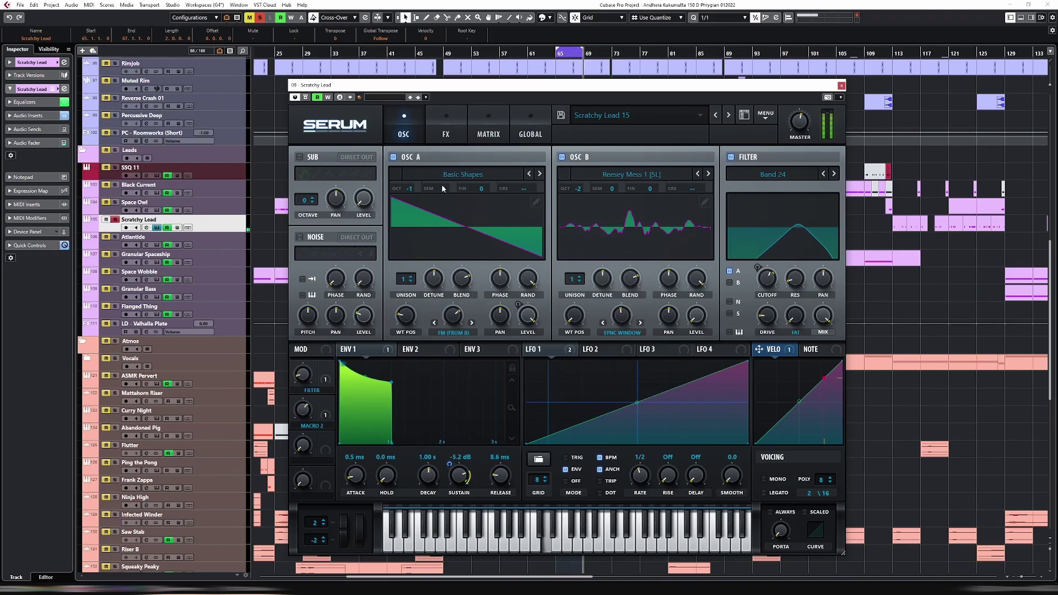
Add a matrix routing from Velo to OSC B's B Warp with depth 50.
{"action": "left_click", "coordinate": [488, 129]}
{"action": "left_click", "coordinate": [325, 299]}
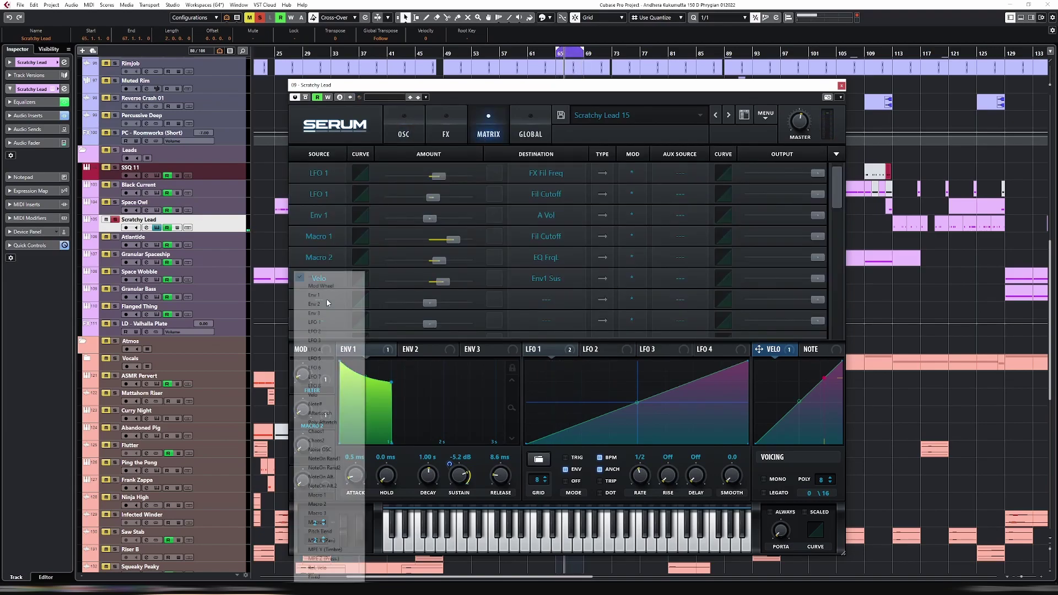
{"action": "left_click", "coordinate": [329, 396]}
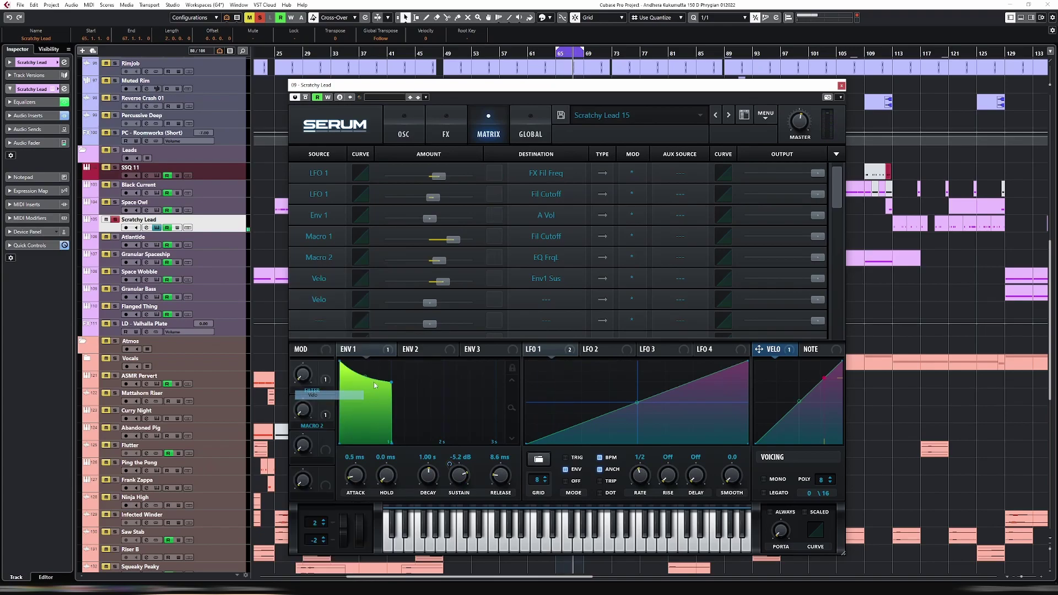
{"action": "left_click", "coordinate": [546, 300]}
{"action": "mouse_move", "coordinate": [539, 322]}
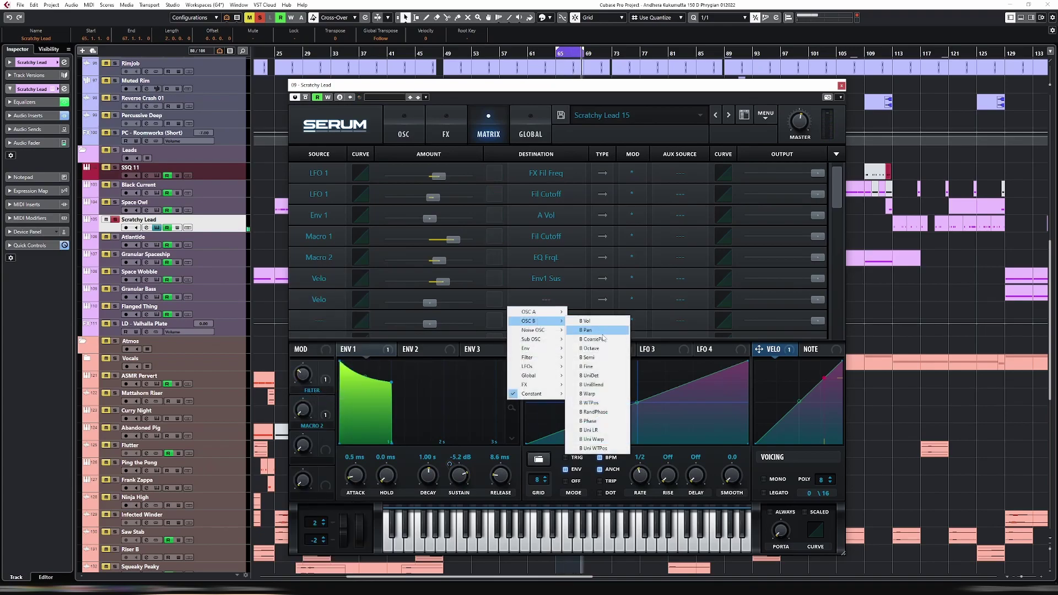
{"action": "left_click", "coordinate": [605, 394]}
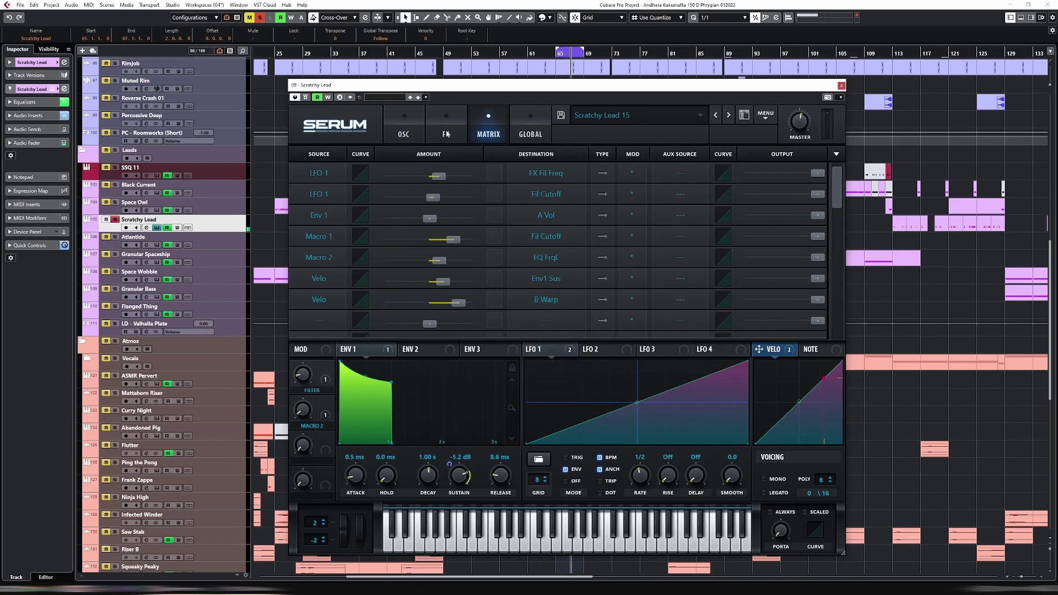
{"action": "left_click", "coordinate": [419, 130]}
{"action": "mouse_move", "coordinate": [625, 342]}
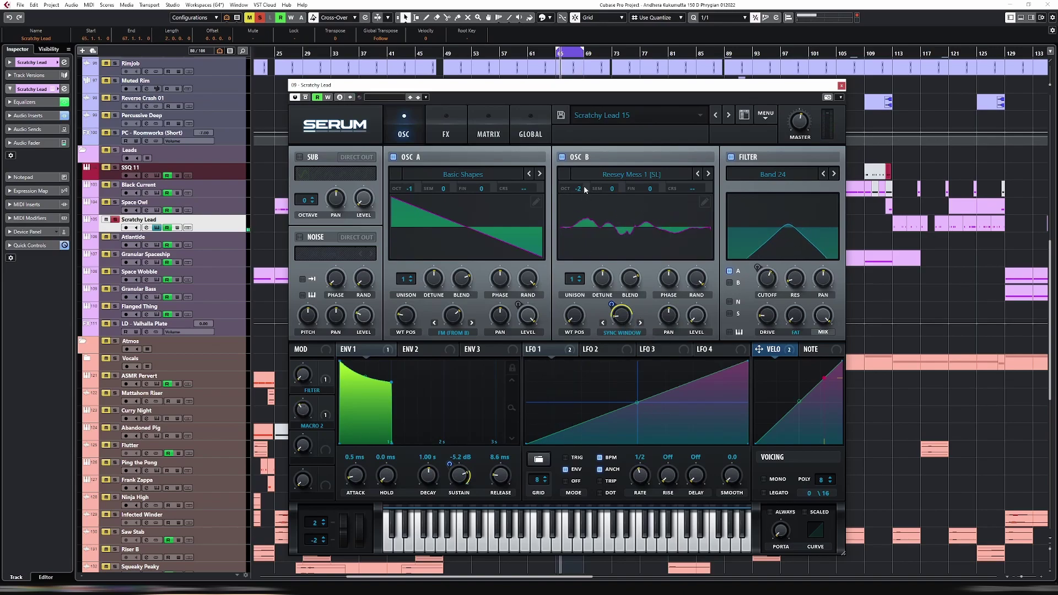
{"action": "left_click_drag", "start_coordinate": [612, 305], "coordinate": [617, 315]}
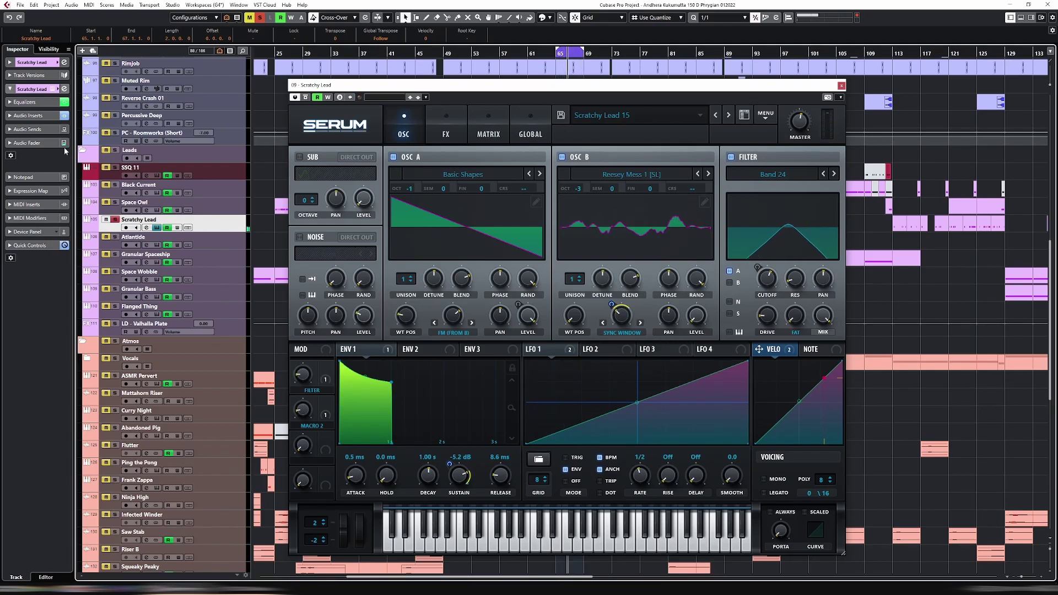
Replace the Valhalla reverb insert with No Effect and raise EchoBoy's mix slightly.
{"action": "left_click", "coordinate": [27, 115]}
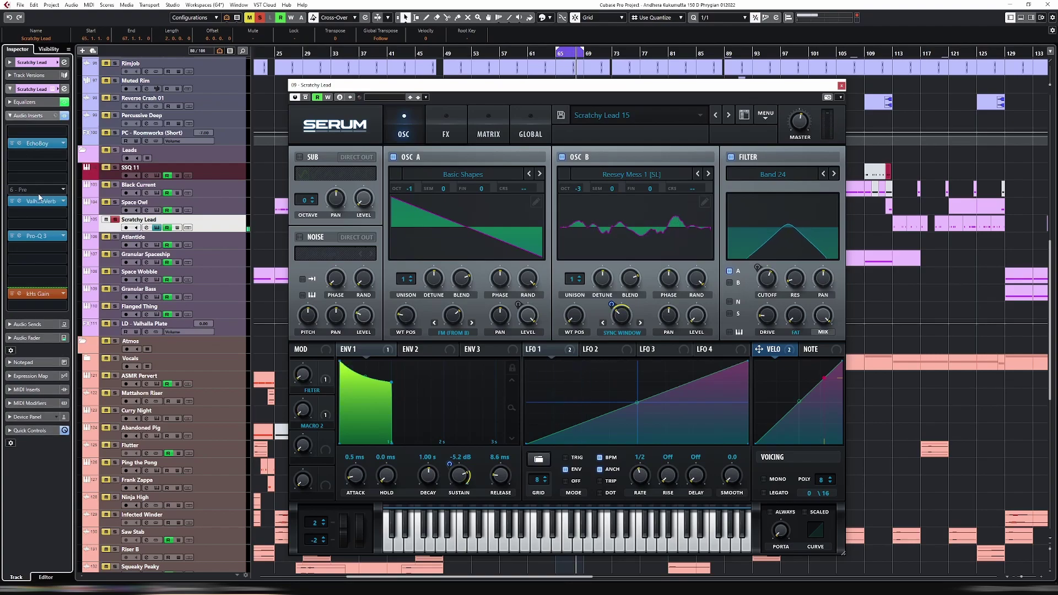
{"action": "left_click", "coordinate": [64, 201]}
{"action": "scroll", "coordinate": [66, 280], "scroll_direction": "up", "scroll_amount": 5}
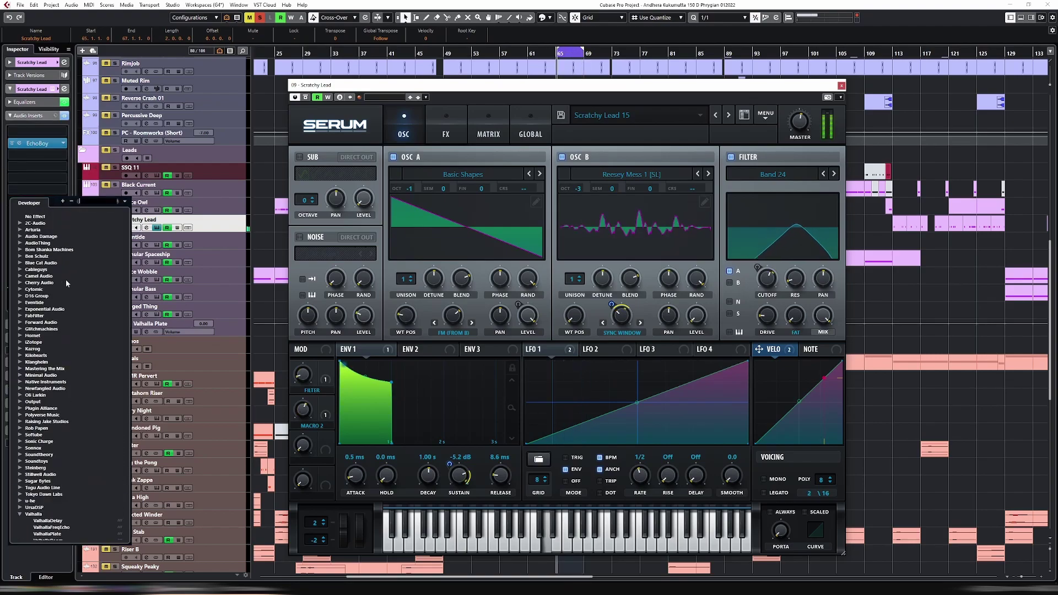
{"action": "left_click", "coordinate": [36, 214]}
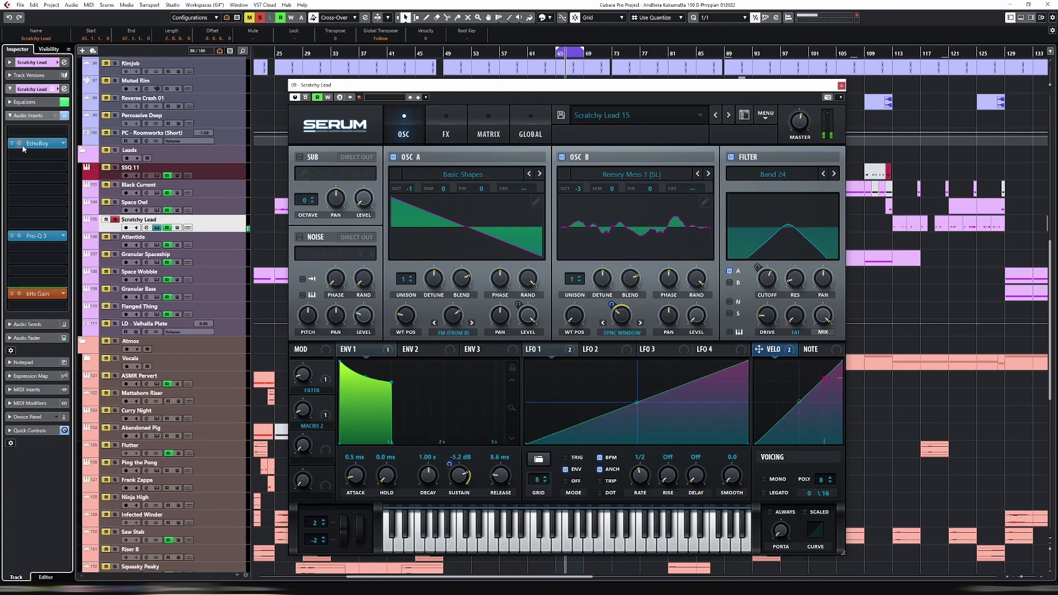
{"action": "left_click", "coordinate": [25, 144]}
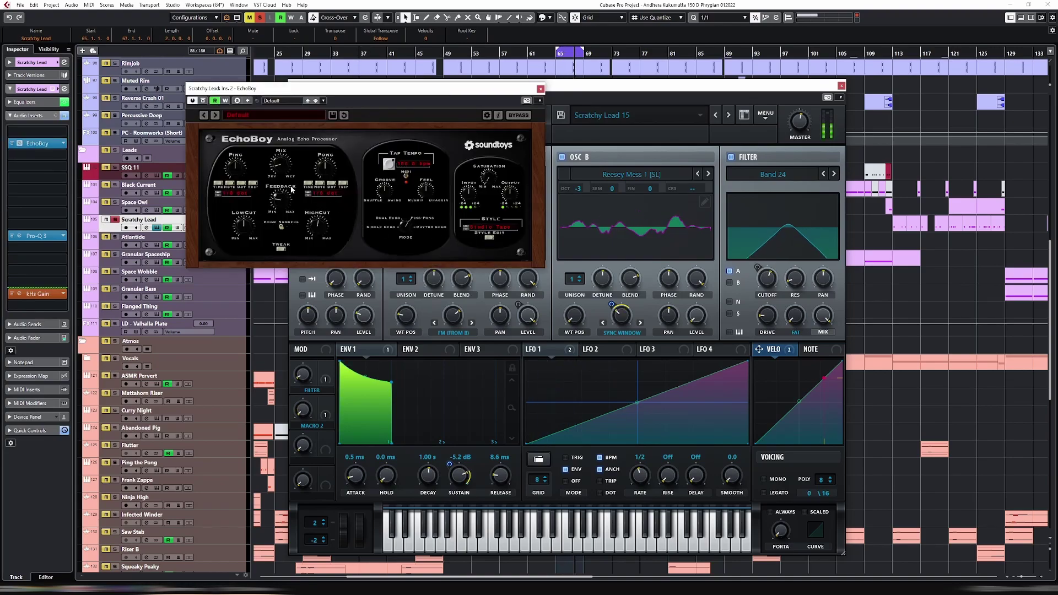
{"action": "left_click_drag", "start_coordinate": [283, 167], "coordinate": [283, 161]}
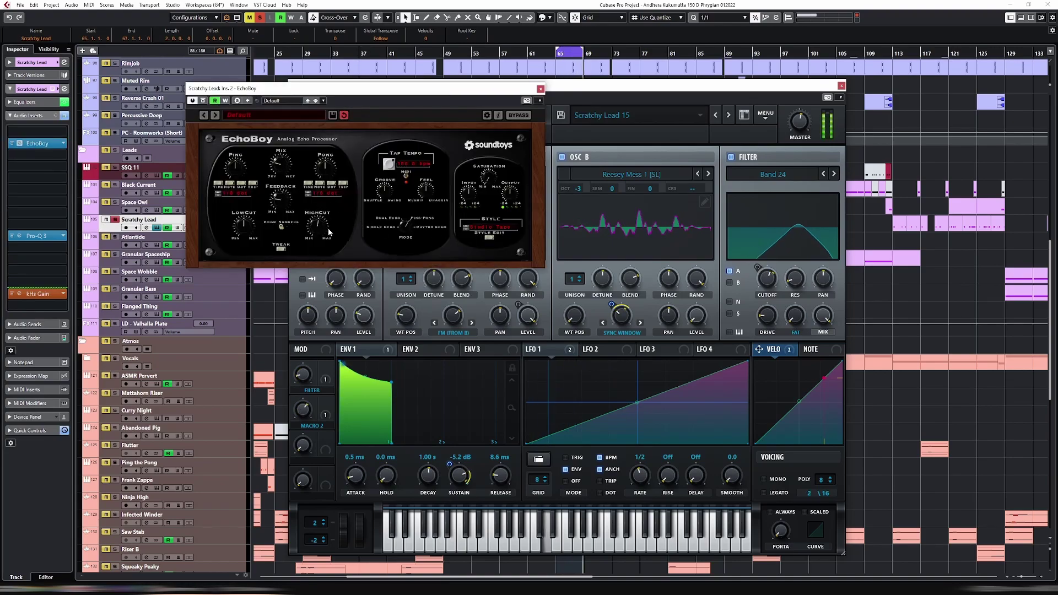
{"action": "left_click", "coordinate": [540, 89]}
{"action": "left_click", "coordinate": [28, 145]}
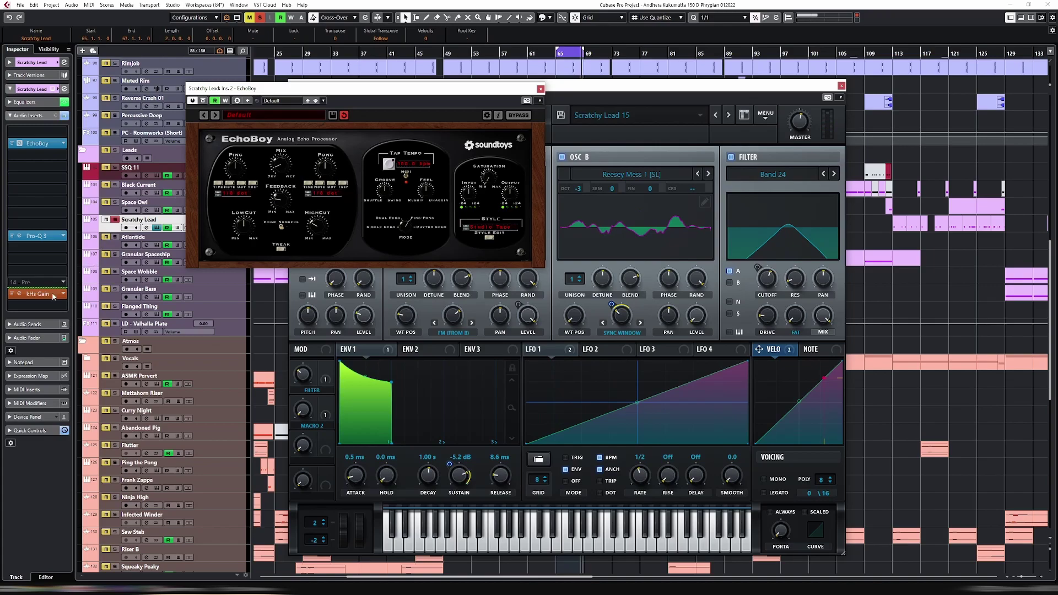
Enable an audio send to LD - Valhalla Plate at -9.80 dB.
{"action": "left_click", "coordinate": [40, 324]}
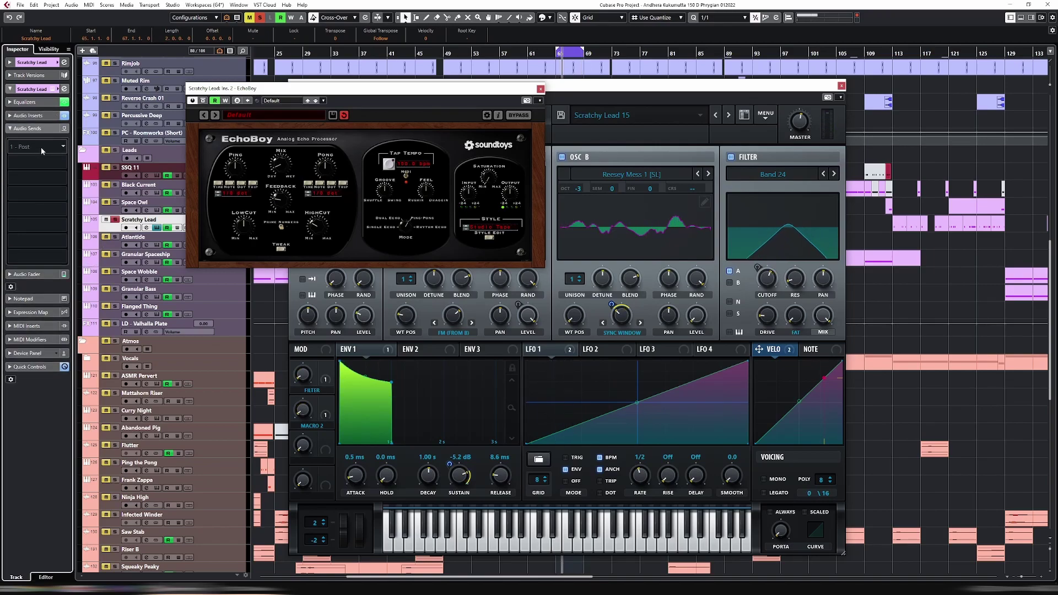
{"action": "left_click", "coordinate": [41, 148]}
{"action": "left_click", "coordinate": [69, 191]}
{"action": "left_click", "coordinate": [12, 144]}
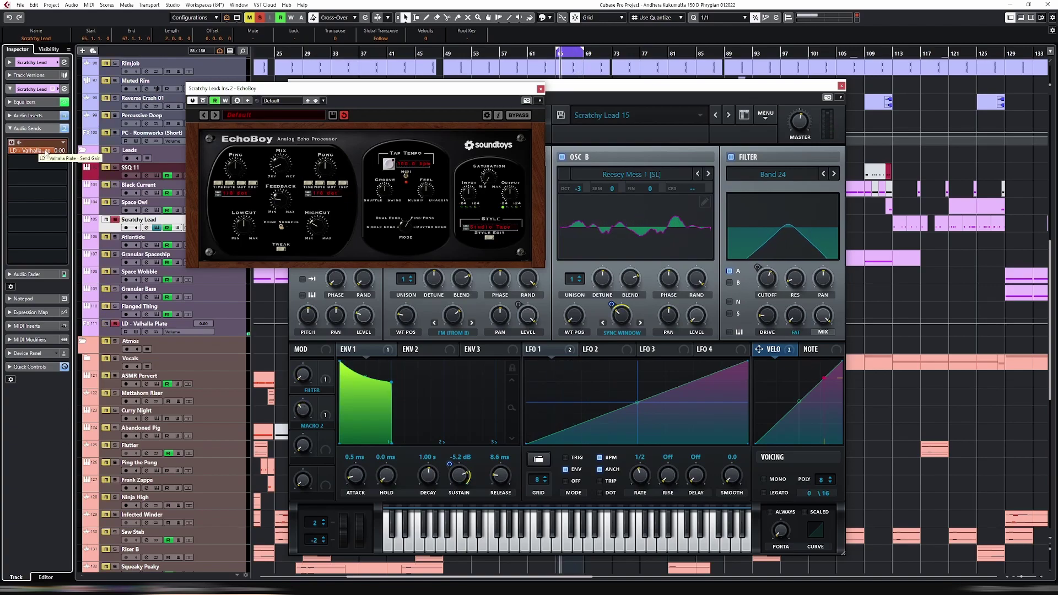
{"action": "left_click_drag", "start_coordinate": [5, 184], "coordinate": [11, 184]}
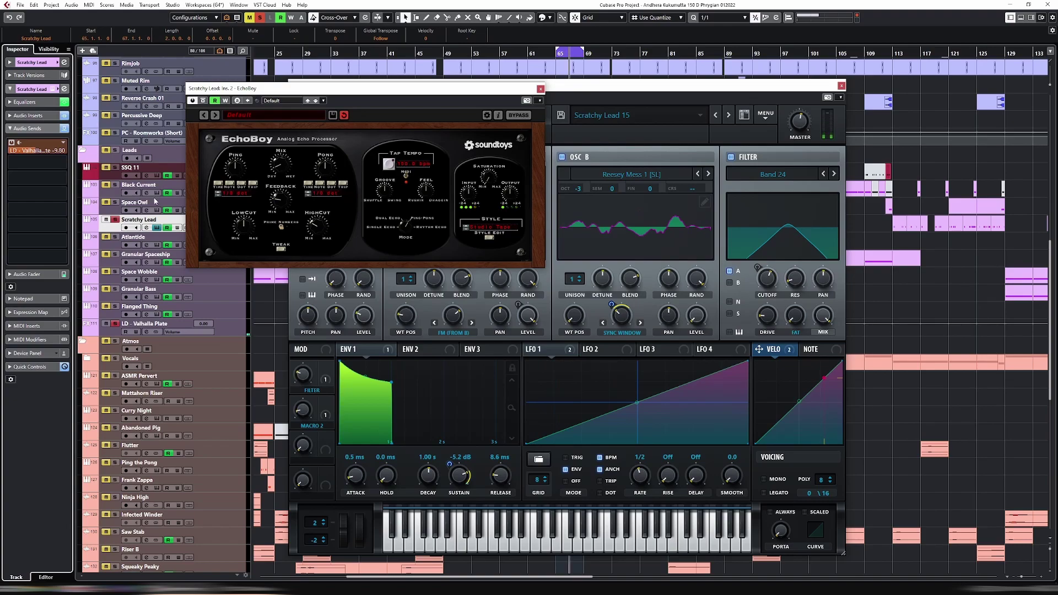
{"action": "left_click", "coordinate": [640, 95]}
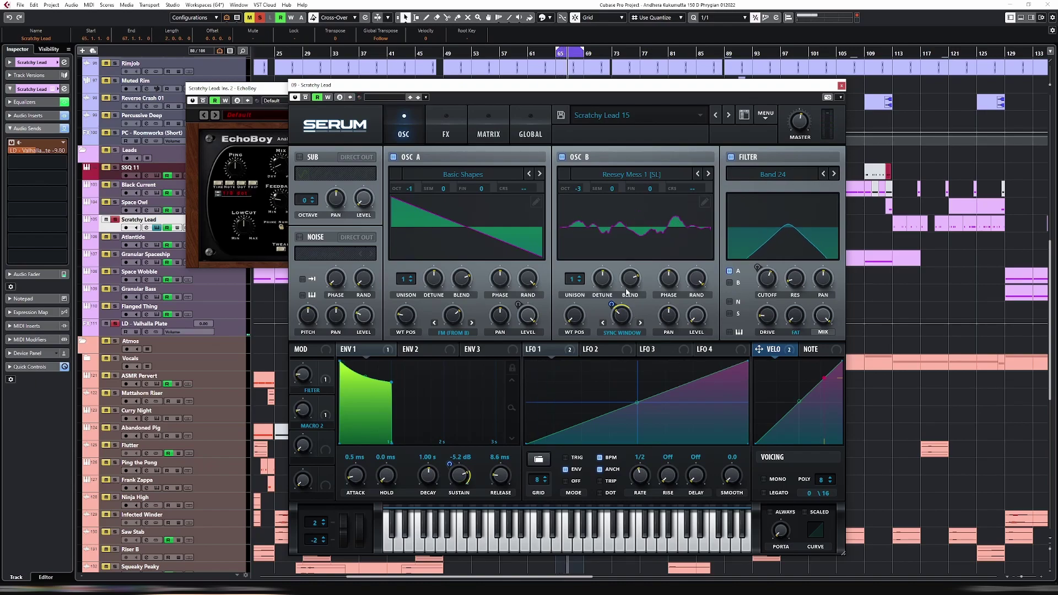
Try PWM, then settle oscillator B's warp mode on Flip.
{"action": "left_click", "coordinate": [626, 335]}
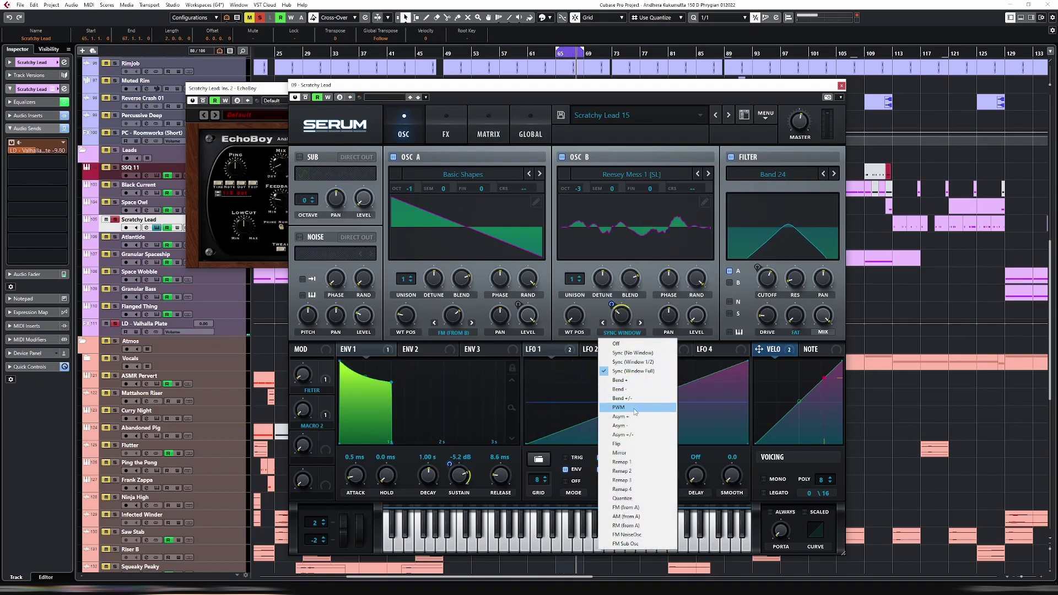
{"action": "left_click", "coordinate": [643, 356]}
{"action": "left_click", "coordinate": [624, 336]}
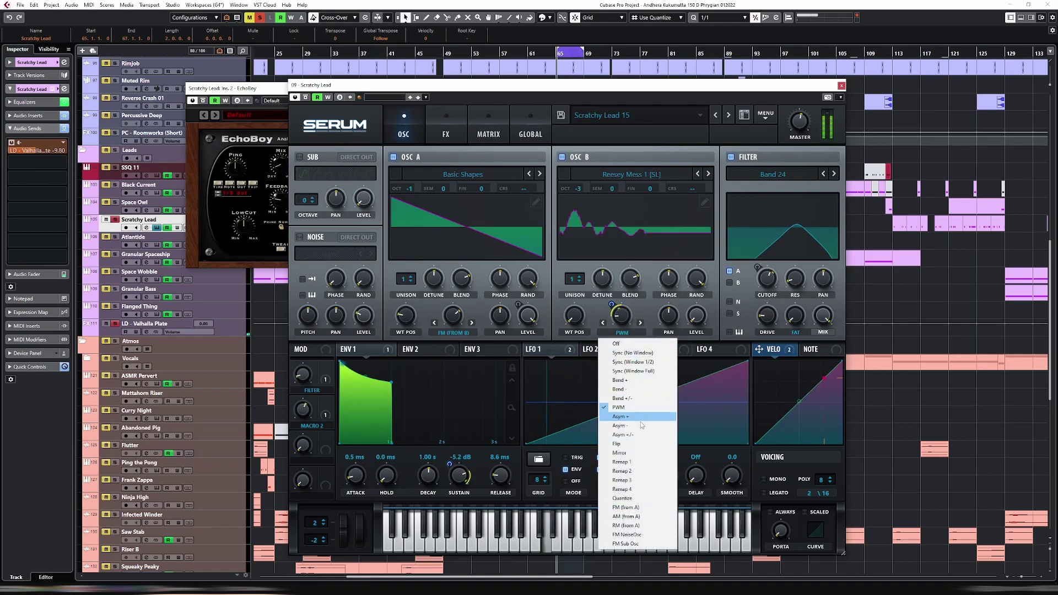
{"action": "left_click", "coordinate": [634, 444]}
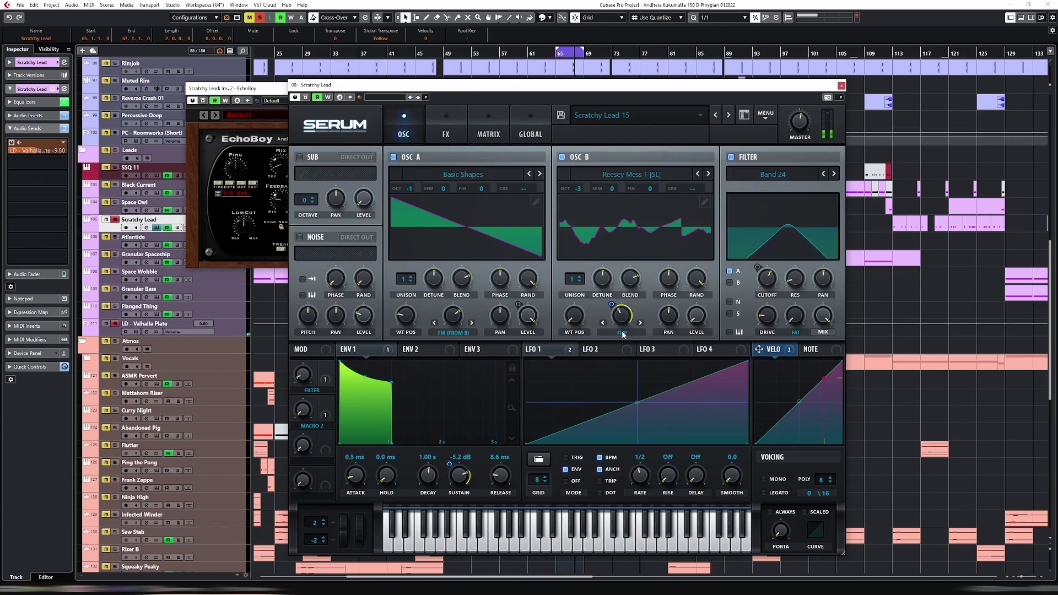
{"action": "left_click", "coordinate": [622, 333]}
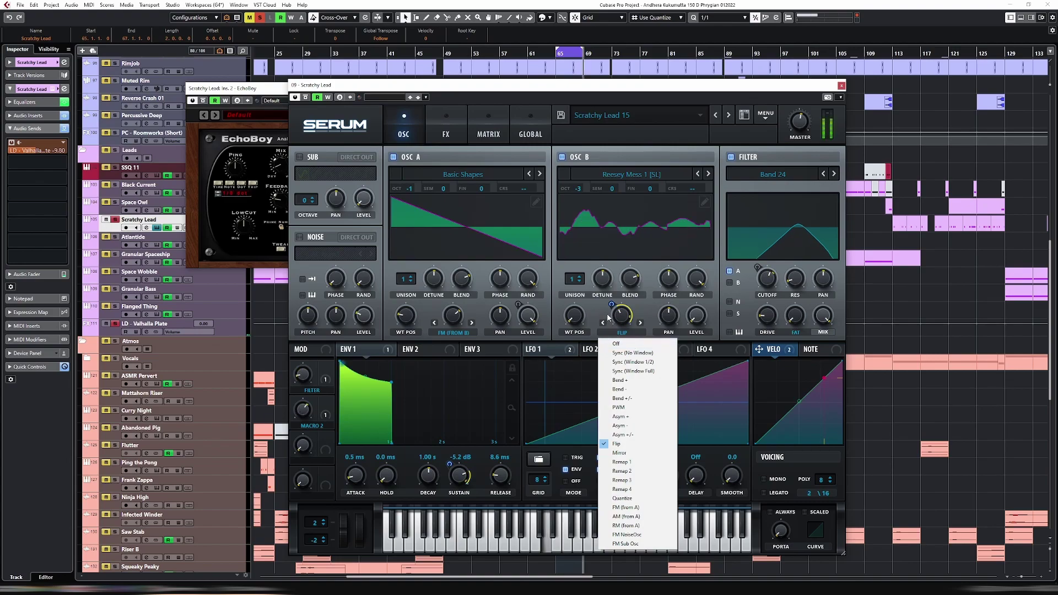
{"action": "left_click", "coordinate": [575, 320]}
Sweep oscillator B's wavetable position down and back up while keeping Flip warp.
{"action": "left_click_drag", "start_coordinate": [575, 319], "coordinate": [574, 299]}
{"action": "left_click_drag", "start_coordinate": [582, 250], "coordinate": [587, 294]}
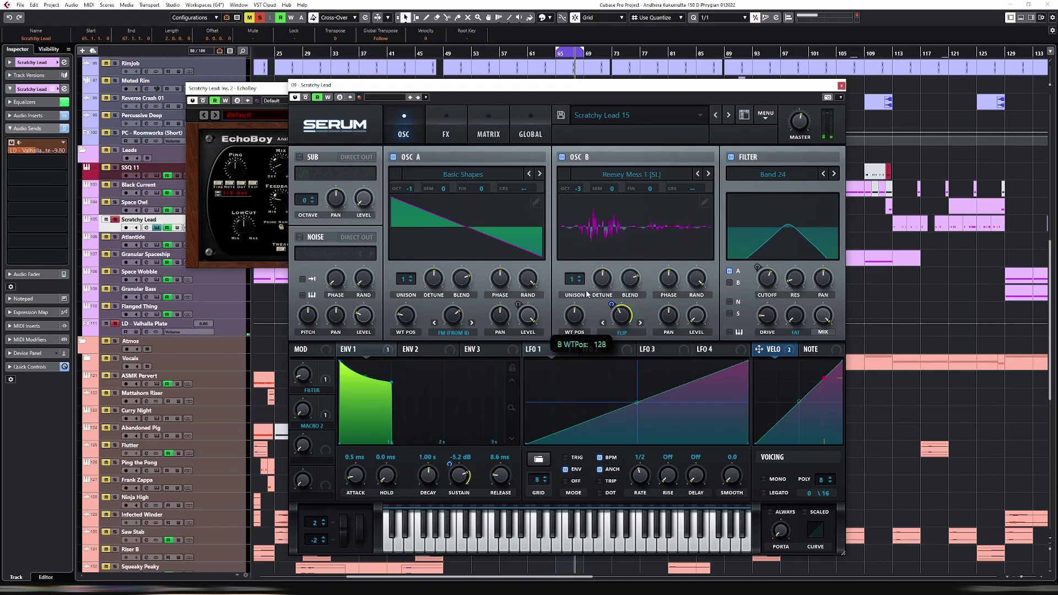
{"action": "left_click", "coordinate": [624, 332]}
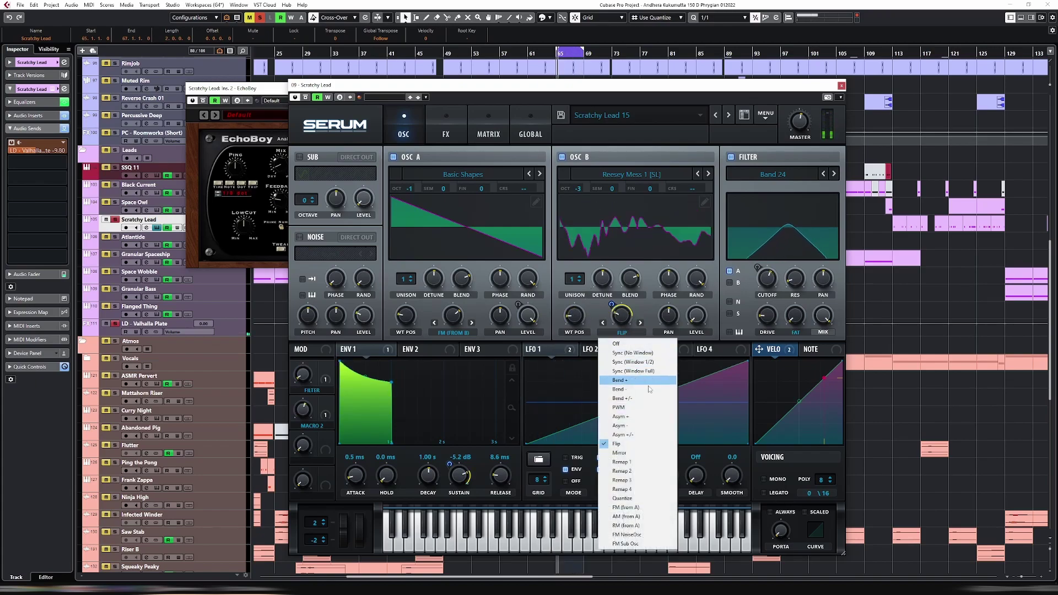
{"action": "left_click", "coordinate": [643, 444]}
{"action": "left_click_drag", "start_coordinate": [577, 319], "coordinate": [580, 259]}
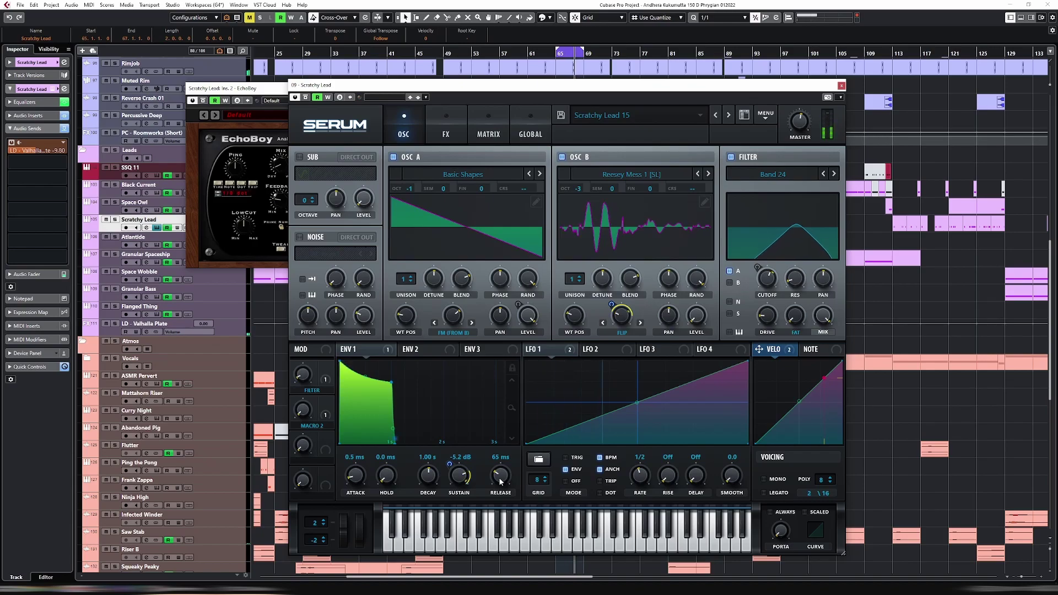
Nudge Serum's filter cutoff up, then slightly back down.
{"action": "left_click_drag", "start_coordinate": [768, 280], "coordinate": [768, 275]}
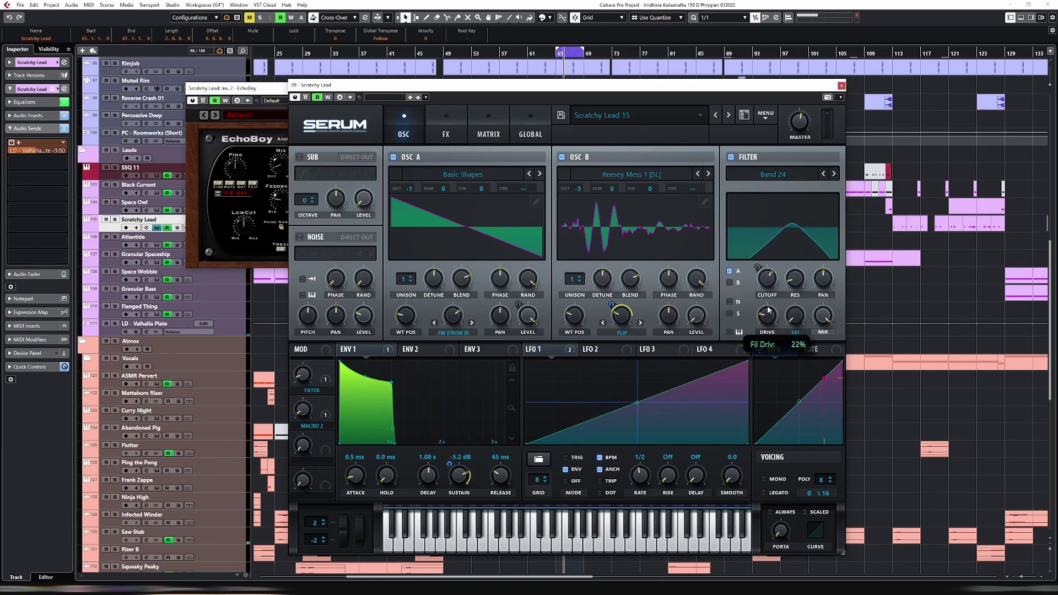
{"action": "left_click_drag", "start_coordinate": [767, 282], "coordinate": [766, 286]}
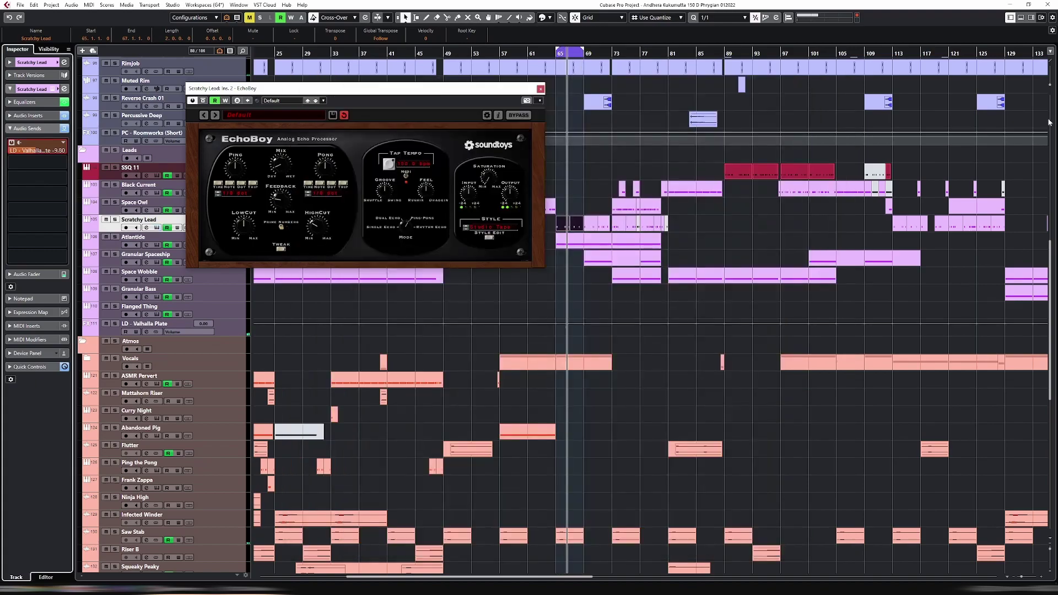
Close Serum and EchoBoy, select the Scratchy Lead part at bars 69–71, and show its inserts.
{"action": "left_click", "coordinate": [841, 86]}
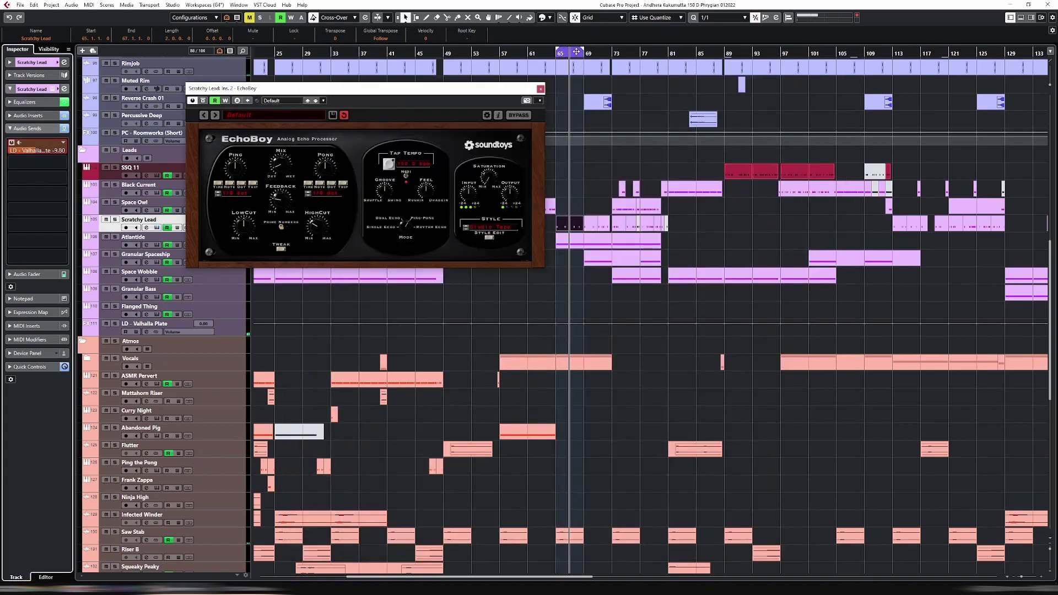
{"action": "left_click", "coordinate": [540, 90]}
{"action": "left_click", "coordinate": [601, 226]}
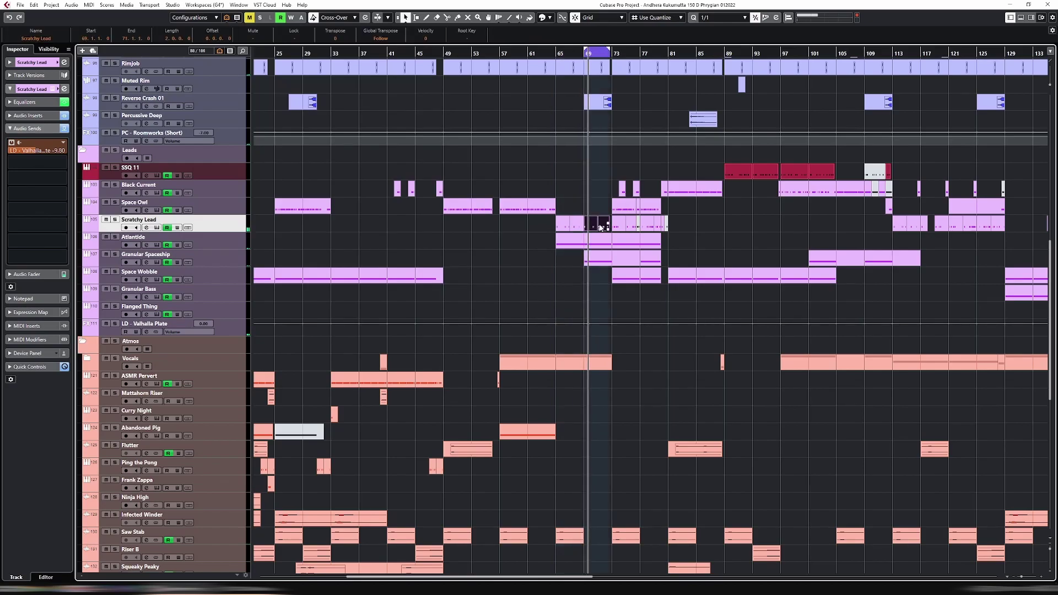
{"action": "left_click", "coordinate": [25, 63]}
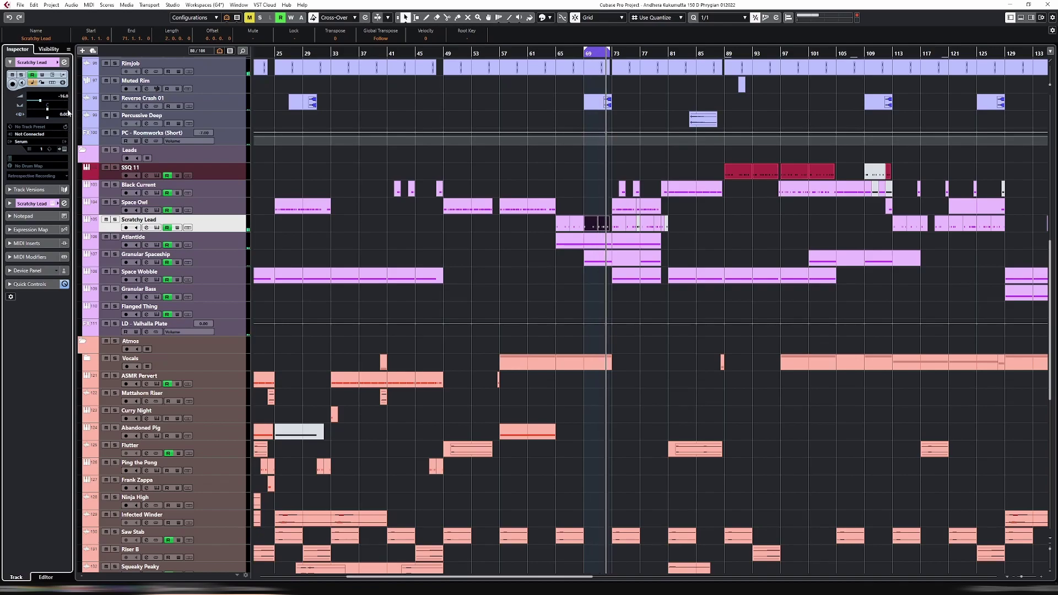
{"action": "left_click", "coordinate": [9, 203]}
{"action": "left_click", "coordinate": [36, 117]}
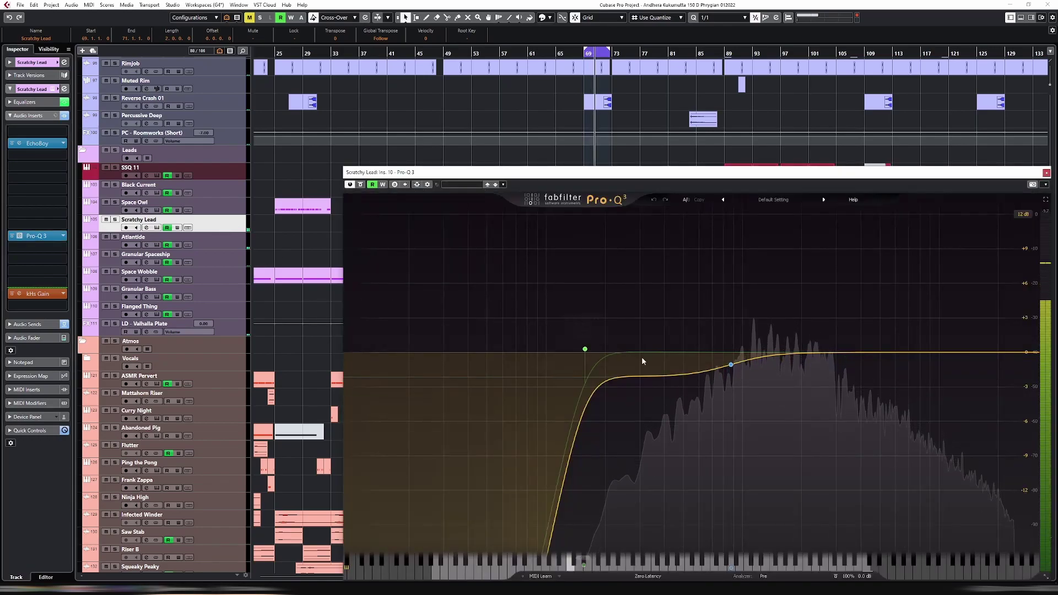
Raise Pro-Q 3's low cut to about 258 Hz, briefly bypassing the shelf band.
{"action": "mouse_move", "coordinate": [738, 369]}
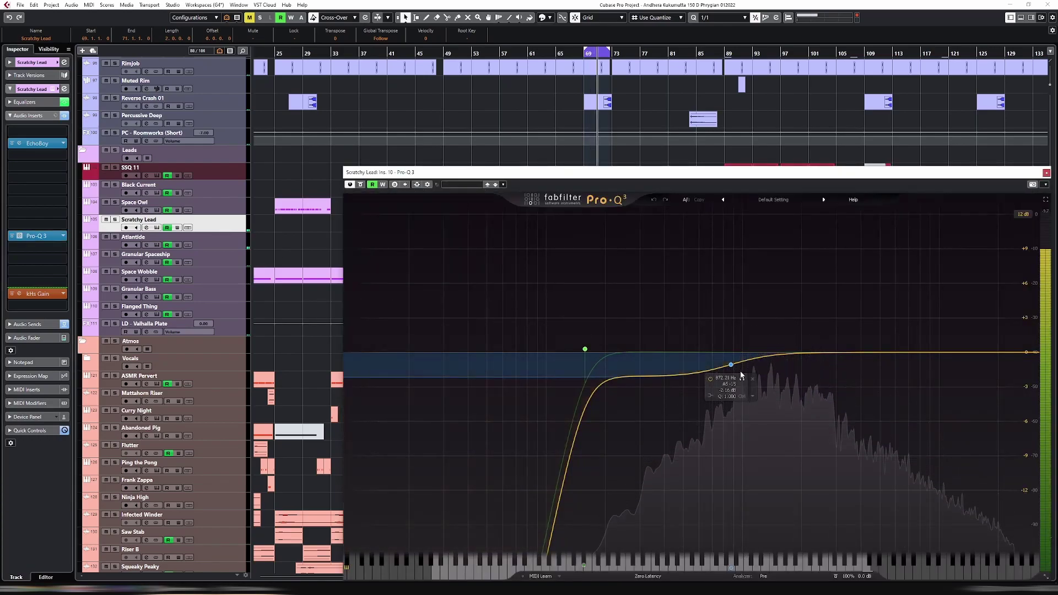
{"action": "left_click", "coordinate": [710, 379]}
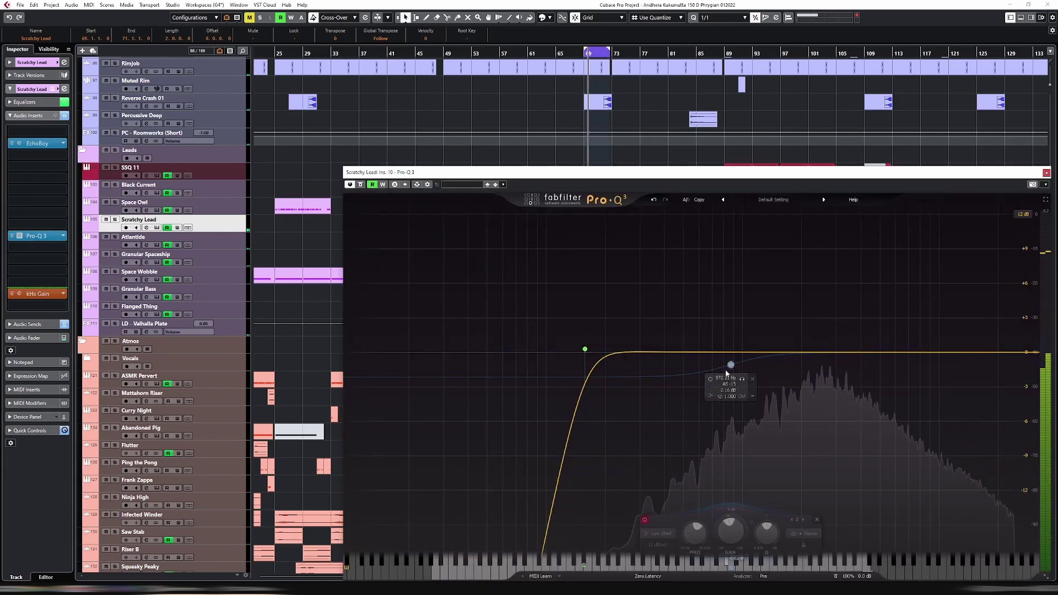
{"action": "left_click_drag", "start_coordinate": [585, 350], "coordinate": [641, 349]}
{"action": "left_click", "coordinate": [730, 365]}
{"action": "right_click", "coordinate": [731, 365]}
{"action": "left_click", "coordinate": [747, 371]}
Solo Scratchy Lead and move Pro-Q 3 up to insert slot 6.
{"action": "left_click_drag", "start_coordinate": [765, 175], "coordinate": [575, 105]}
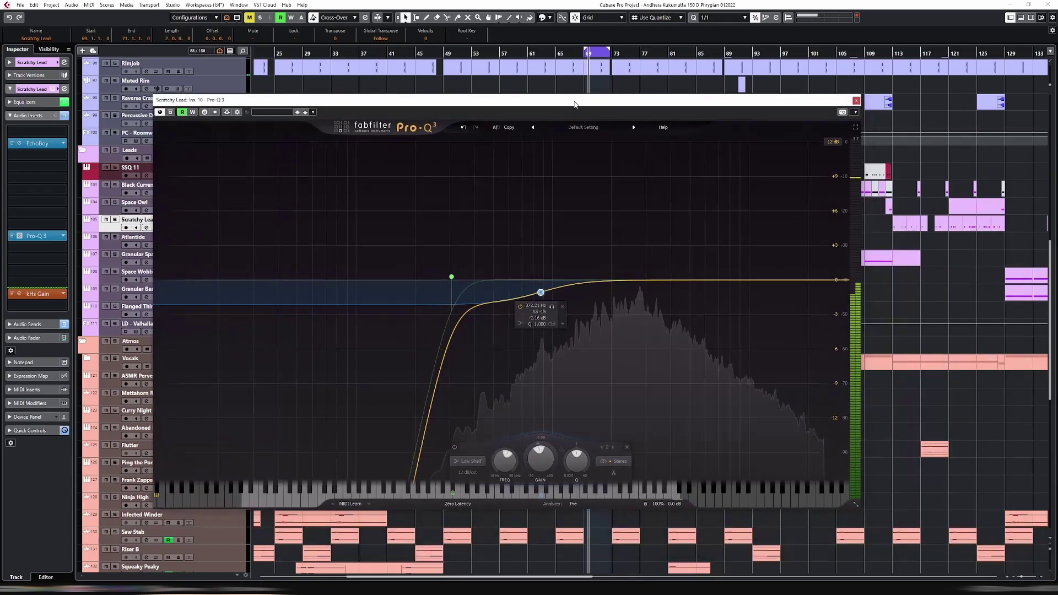
{"action": "key", "text": "s"}
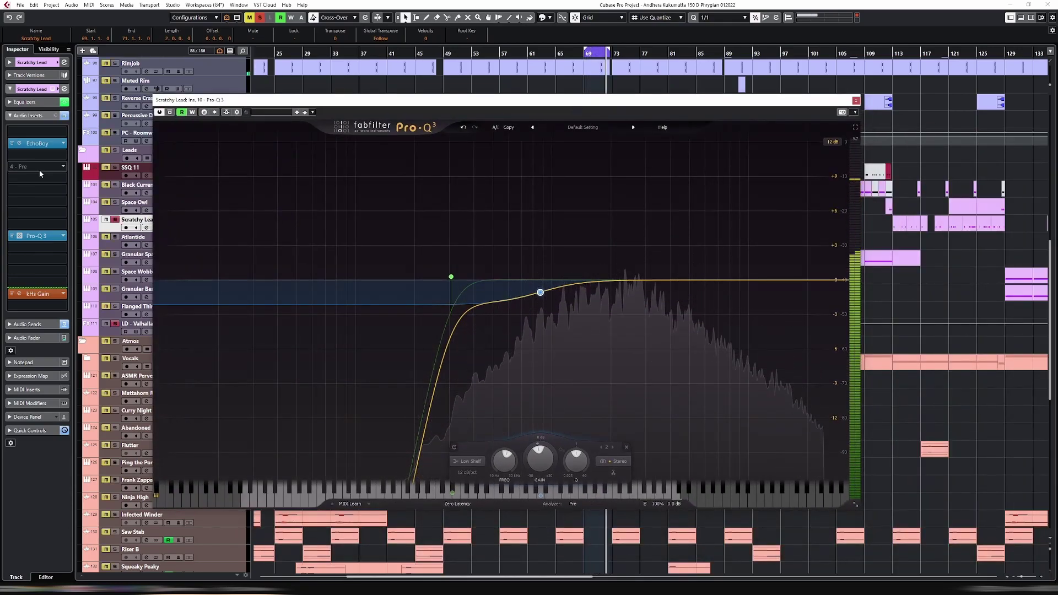
{"action": "left_click_drag", "start_coordinate": [39, 236], "coordinate": [45, 189]}
Insert Gullfoss into an empty insert slot by searching 'gull'.
{"action": "left_click", "coordinate": [46, 225]}
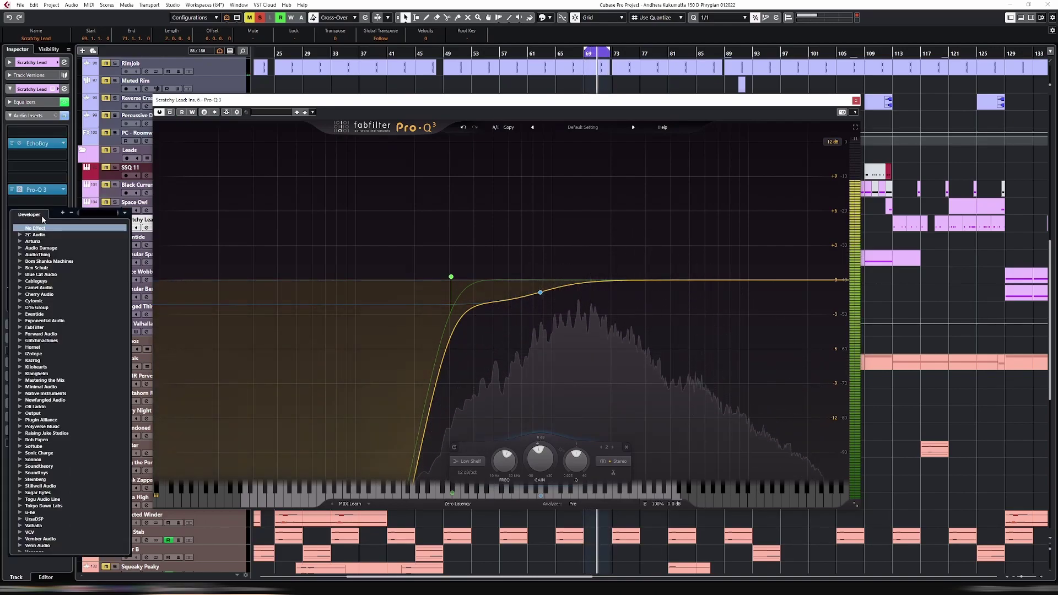
{"action": "type", "text": "gull"}
{"action": "key", "text": "Return"}
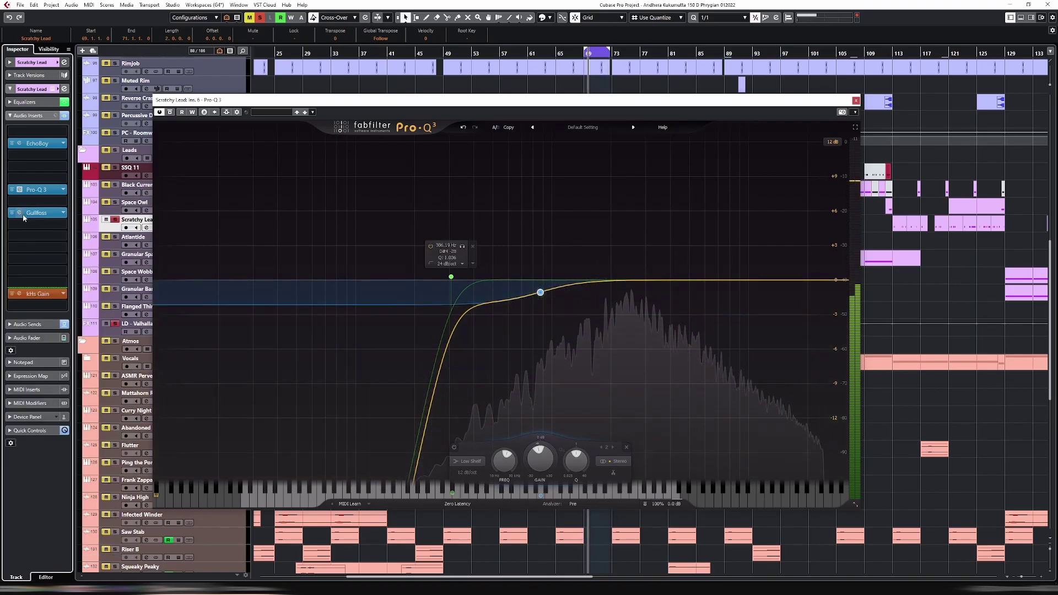
Set Gullfoss tame to 94%, raise brighten, and move the low limit to about 264 Hz.
{"action": "left_click_drag", "start_coordinate": [418, 290], "coordinate": [518, 195]}
{"action": "left_click_drag", "start_coordinate": [483, 232], "coordinate": [667, 188]}
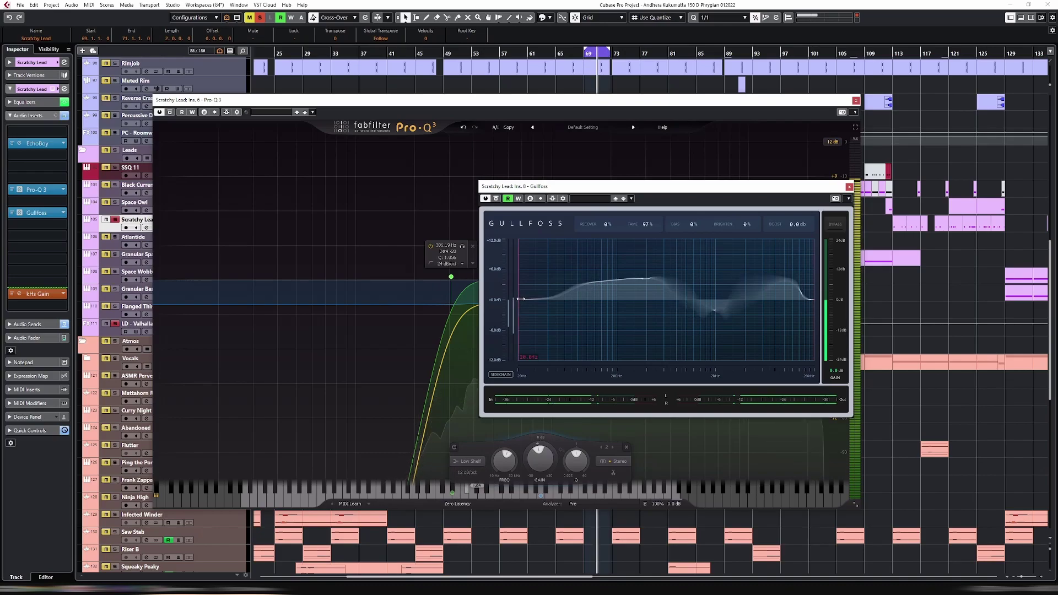
{"action": "left_click_drag", "start_coordinate": [520, 299], "coordinate": [630, 294]}
{"action": "left_click_drag", "start_coordinate": [653, 225], "coordinate": [653, 230]}
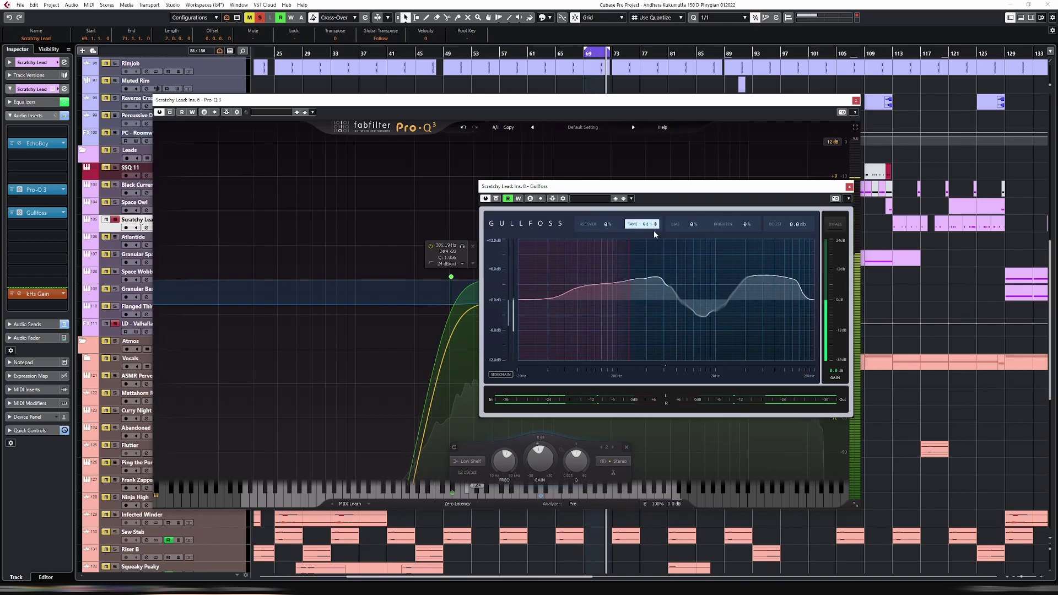
{"action": "left_click_drag", "start_coordinate": [748, 230], "coordinate": [757, 204]}
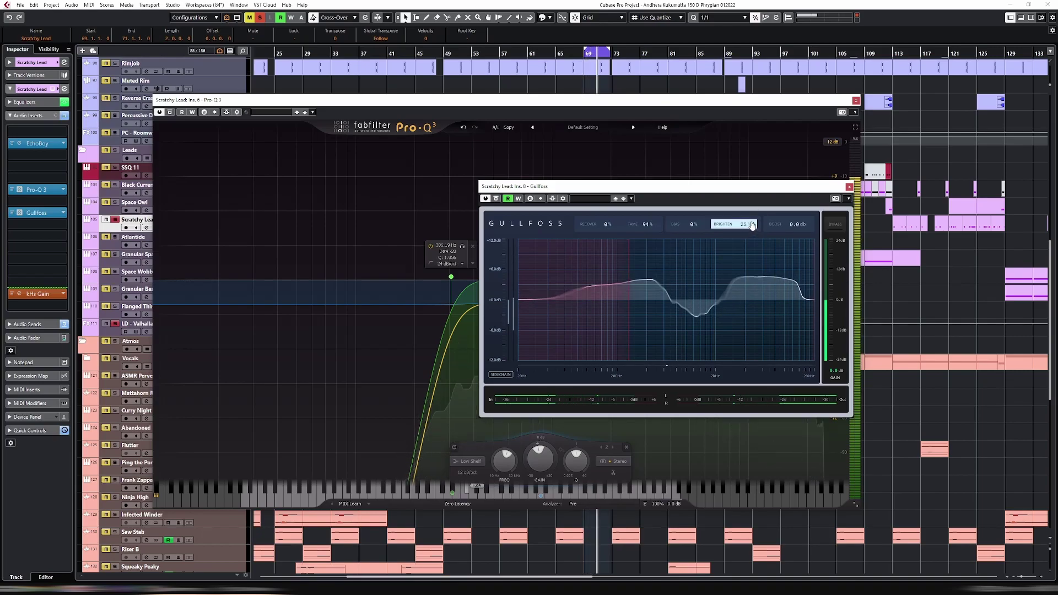
Close the Gullfoss and Pro-Q 3 windows and select the Scratchy Lead parts from bar 65 to 73.
{"action": "left_click", "coordinate": [849, 188]}
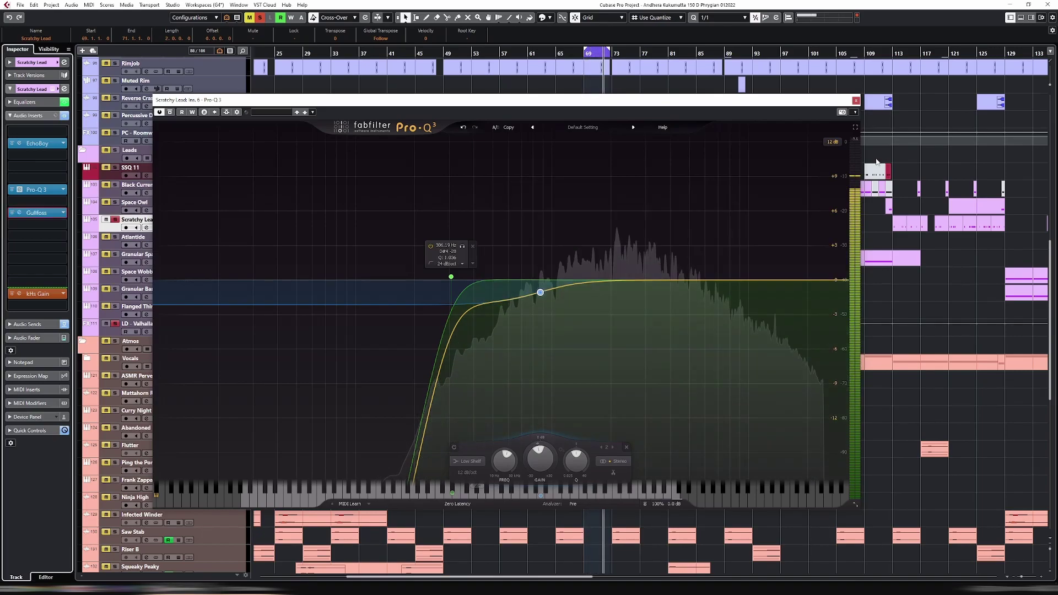
{"action": "left_click", "coordinate": [856, 101]}
{"action": "left_click_drag", "start_coordinate": [540, 224], "coordinate": [606, 223]}
Briefly open the Scratchy Lead note editor, then check Serum's matrix and oscillator pages.
{"action": "double_click", "coordinate": [607, 225]}
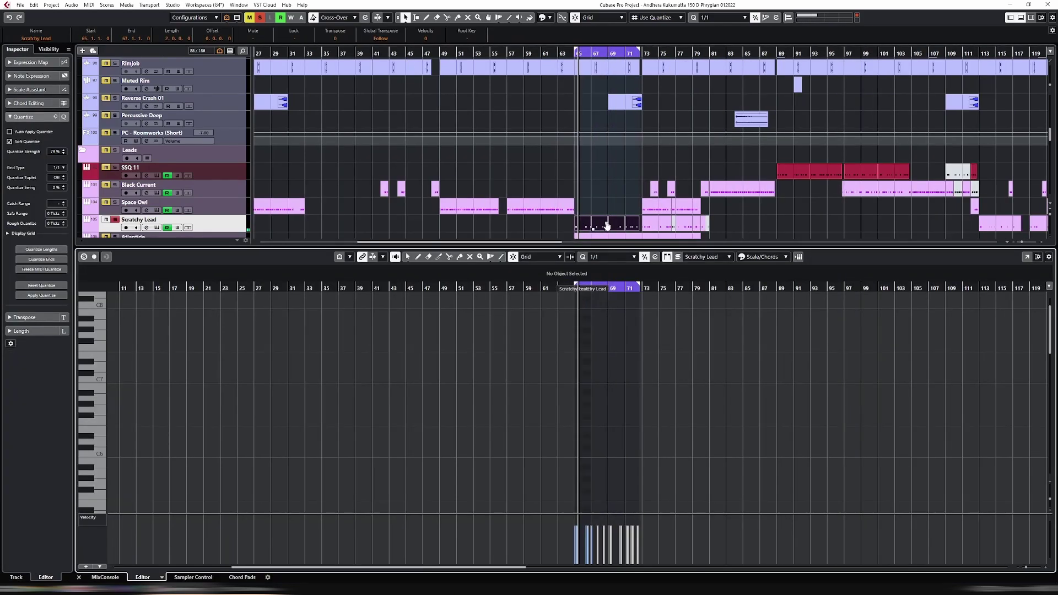
{"action": "key", "text": "Return"}
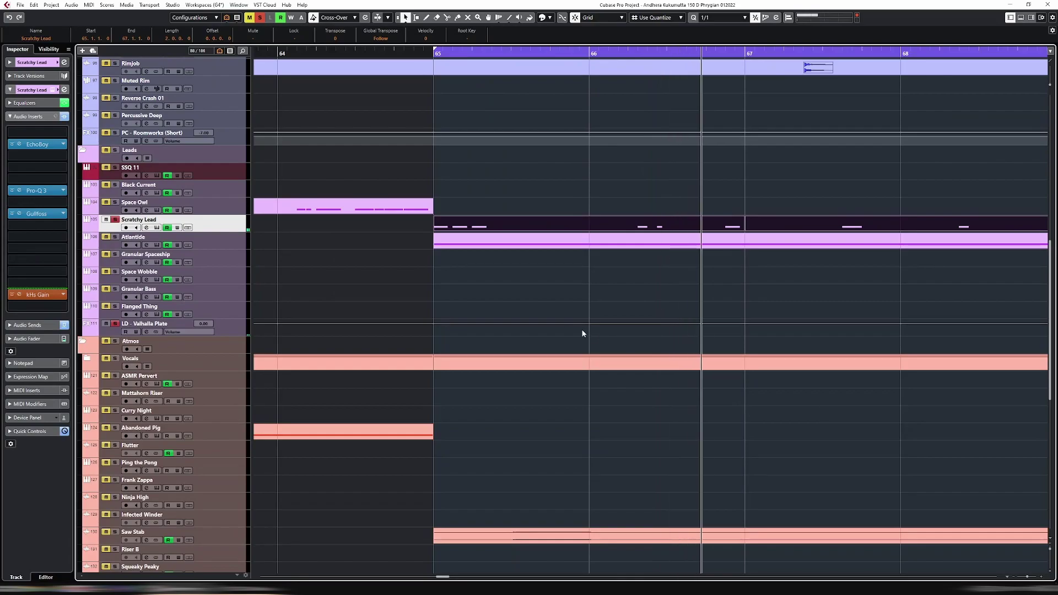
{"action": "key", "text": "alt+e"}
{"action": "left_click", "coordinate": [477, 142]}
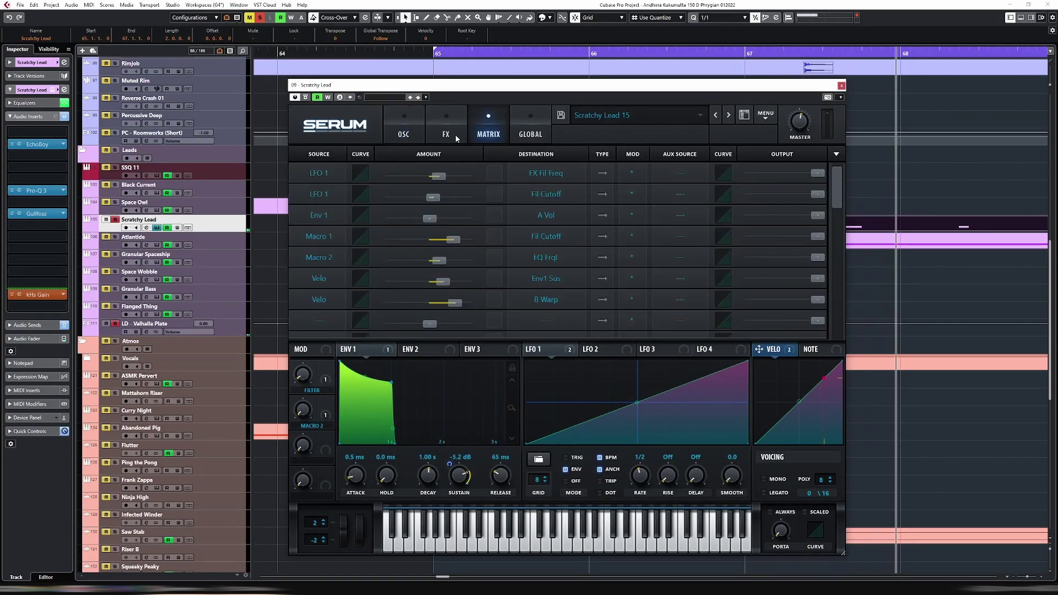
{"action": "left_click", "coordinate": [398, 126]}
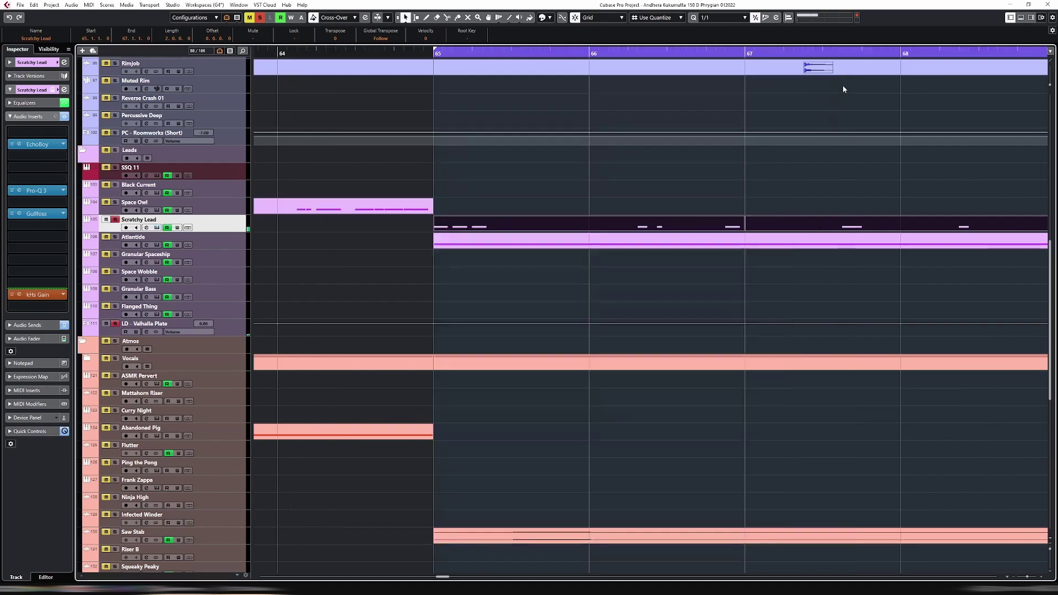
{"action": "left_click", "coordinate": [841, 86]}
Randomise the velocities of the D3 notes in the bar 65–67 part.
{"action": "left_click", "coordinate": [490, 227]}
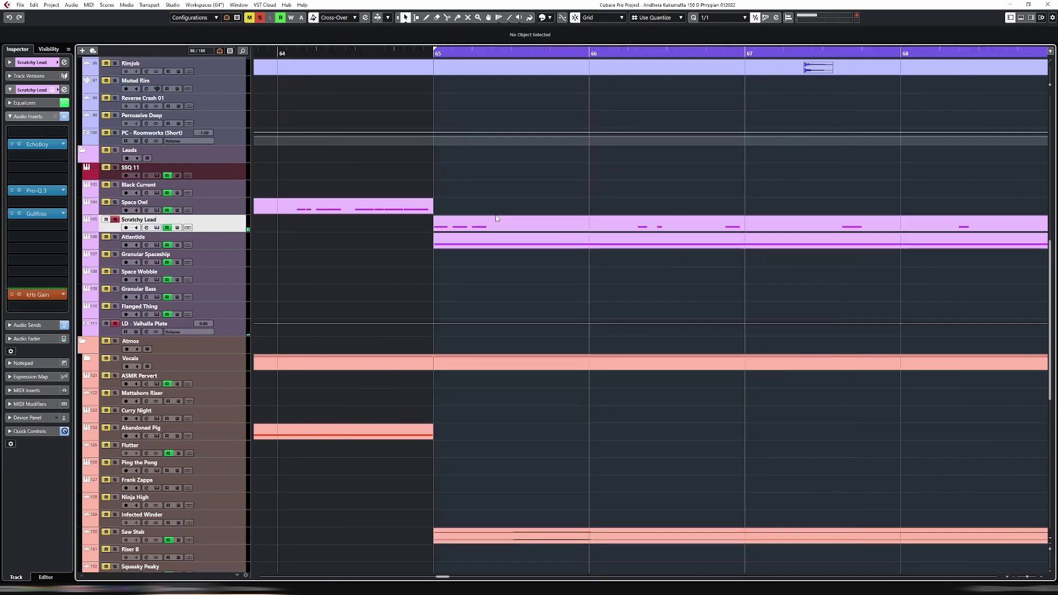
{"action": "double_click", "coordinate": [489, 227]}
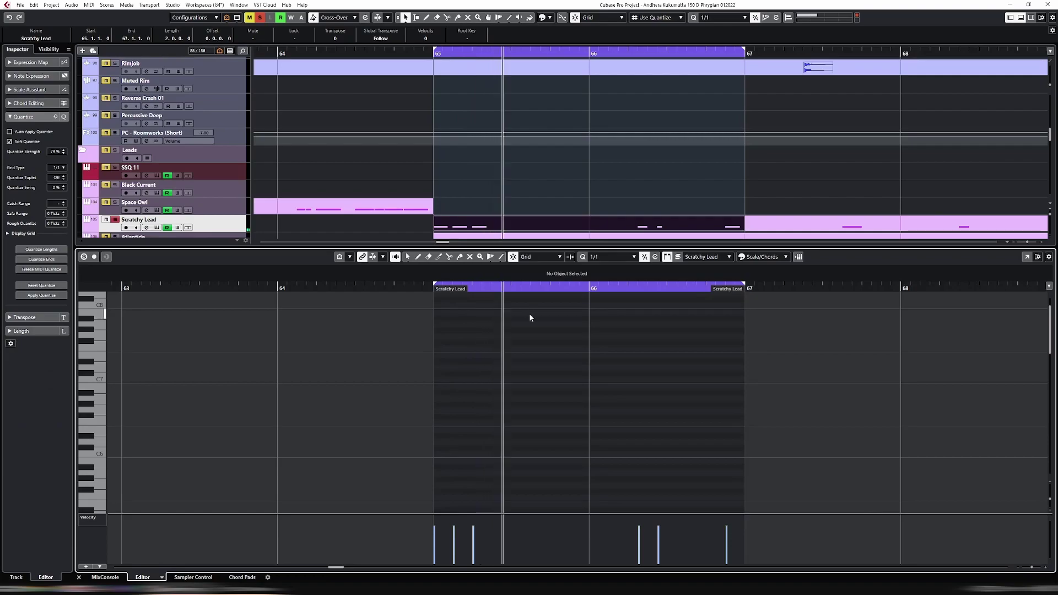
{"action": "key", "text": "r"}
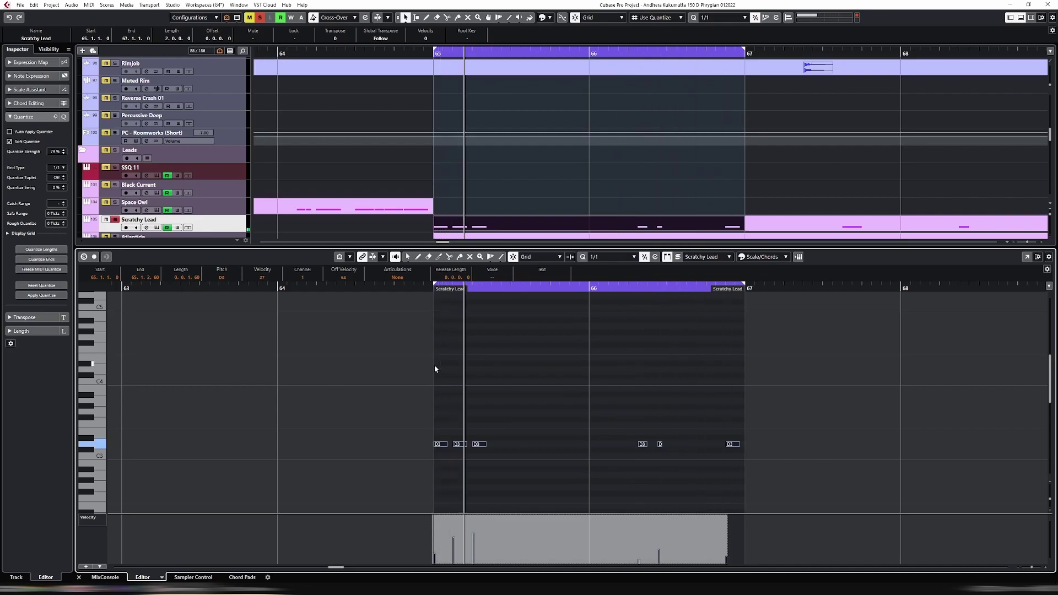
{"action": "key", "text": "Return"}
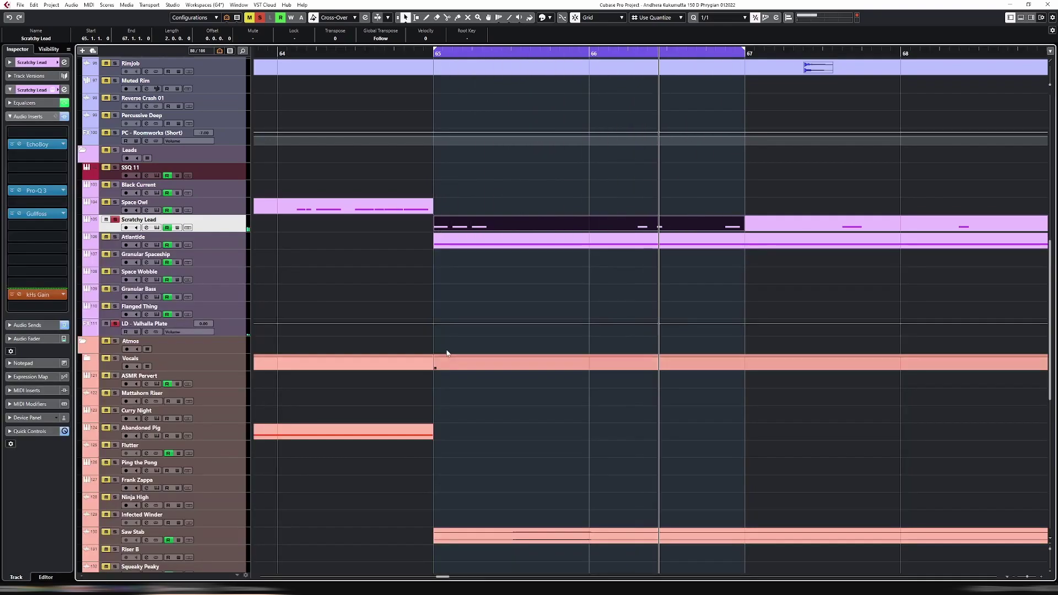
Increase velocity modulation in Serum's matrix and set OSC B warp to Sync (Window Full).
{"action": "key", "text": "e"}
{"action": "left_click", "coordinate": [476, 117]}
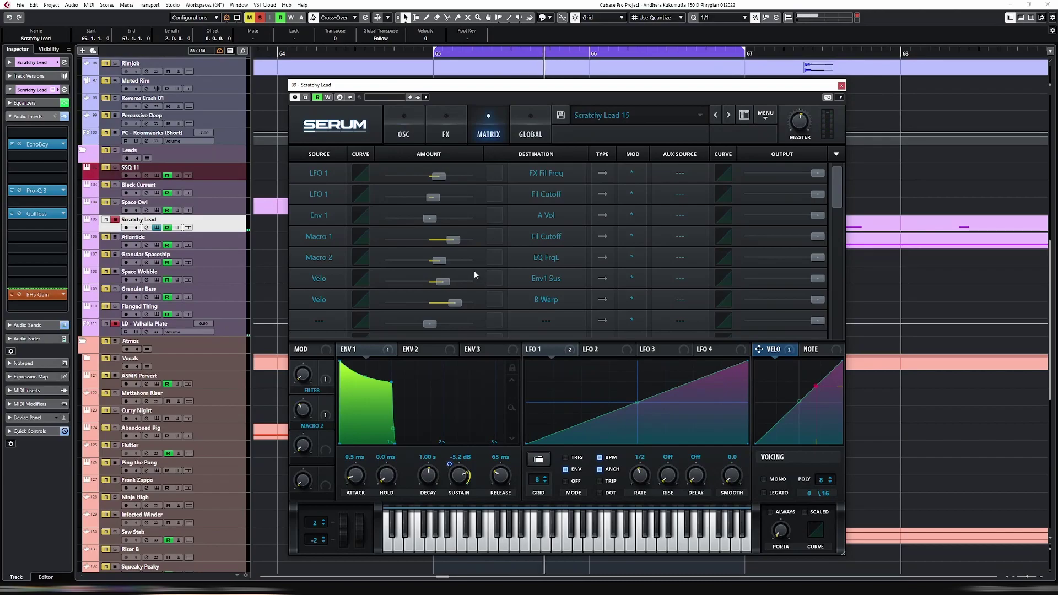
{"action": "left_click_drag", "start_coordinate": [445, 286], "coordinate": [461, 304]}
{"action": "left_click", "coordinate": [446, 135]}
{"action": "left_click", "coordinate": [403, 134]}
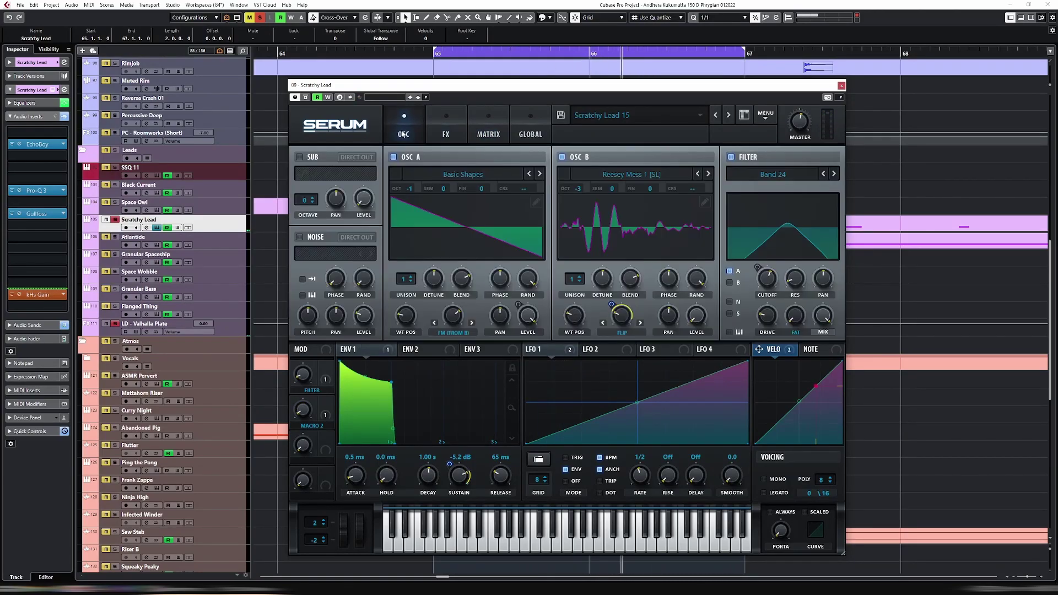
{"action": "left_click", "coordinate": [622, 333]}
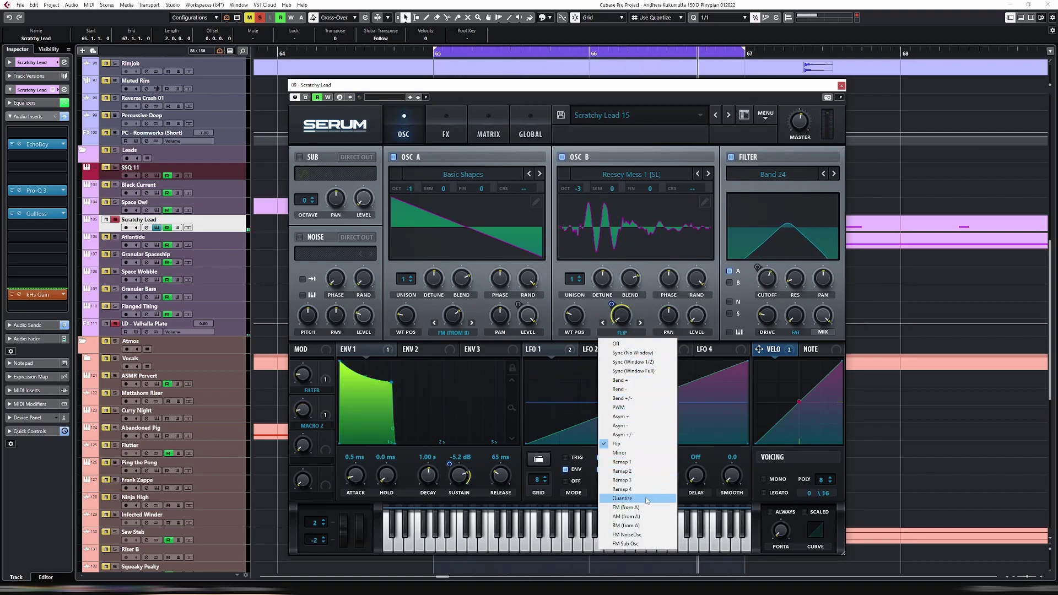
{"action": "left_click", "coordinate": [644, 371]}
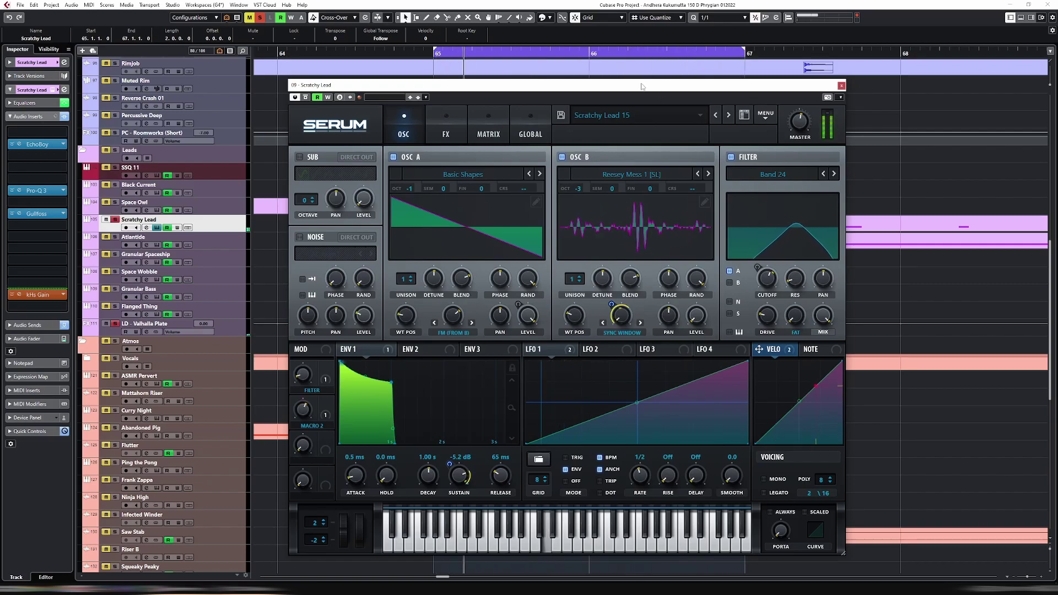
Move the right locator so the cycle range ends at bar 66, then show Serum's matrix.
{"action": "left_click_drag", "start_coordinate": [641, 86], "coordinate": [636, 147]}
{"action": "left_click_drag", "start_coordinate": [747, 50], "coordinate": [593, 55]}
{"action": "left_click", "coordinate": [543, 55]}
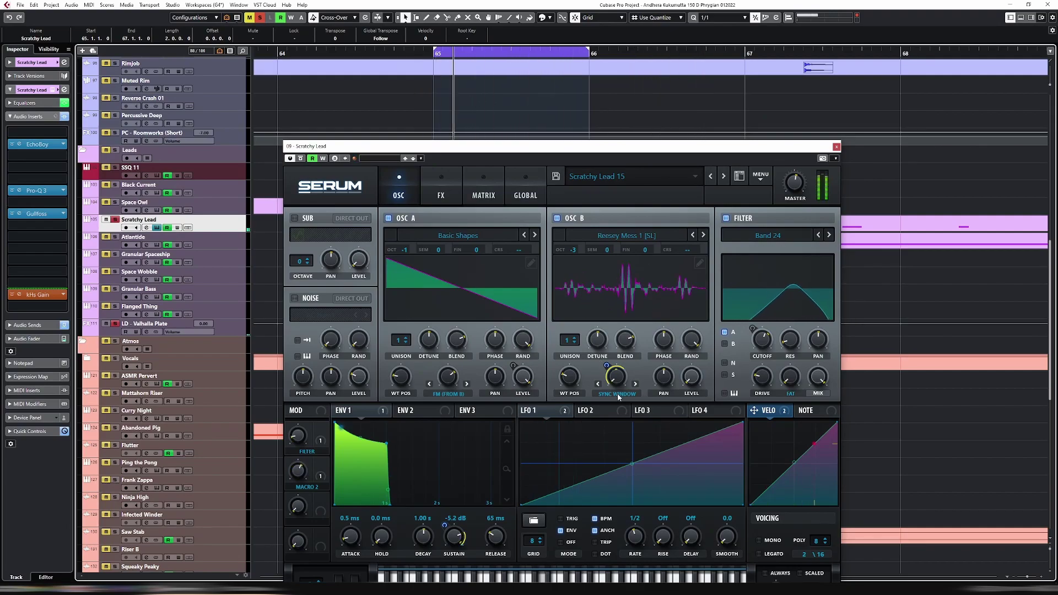
{"action": "left_click", "coordinate": [483, 195]}
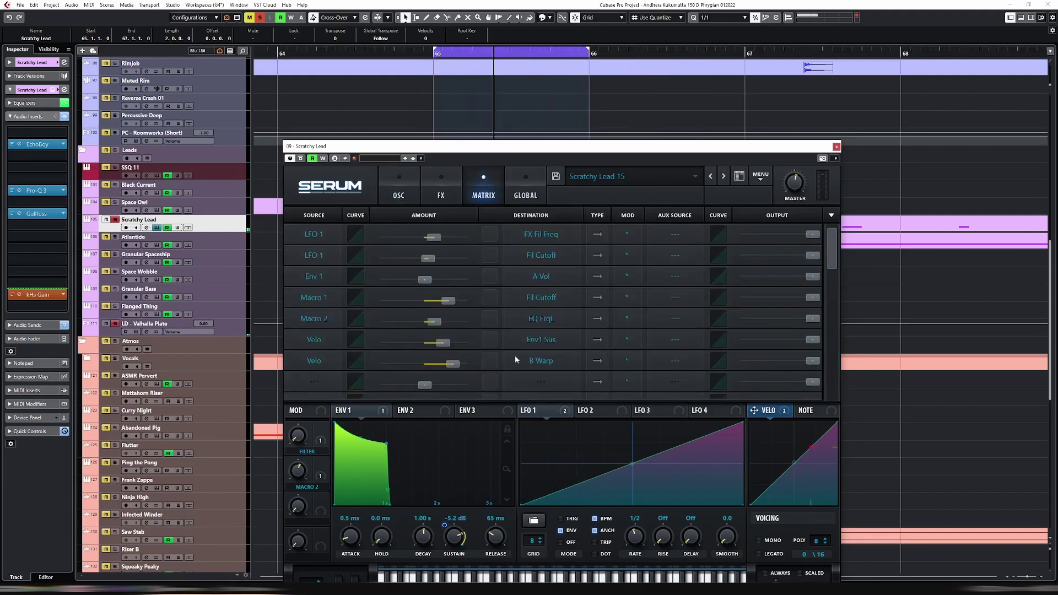
Point the Velo routing at B Uni WTPos and reposition the Serum window.
{"action": "left_click", "coordinate": [531, 360]}
{"action": "mouse_move", "coordinate": [532, 381]}
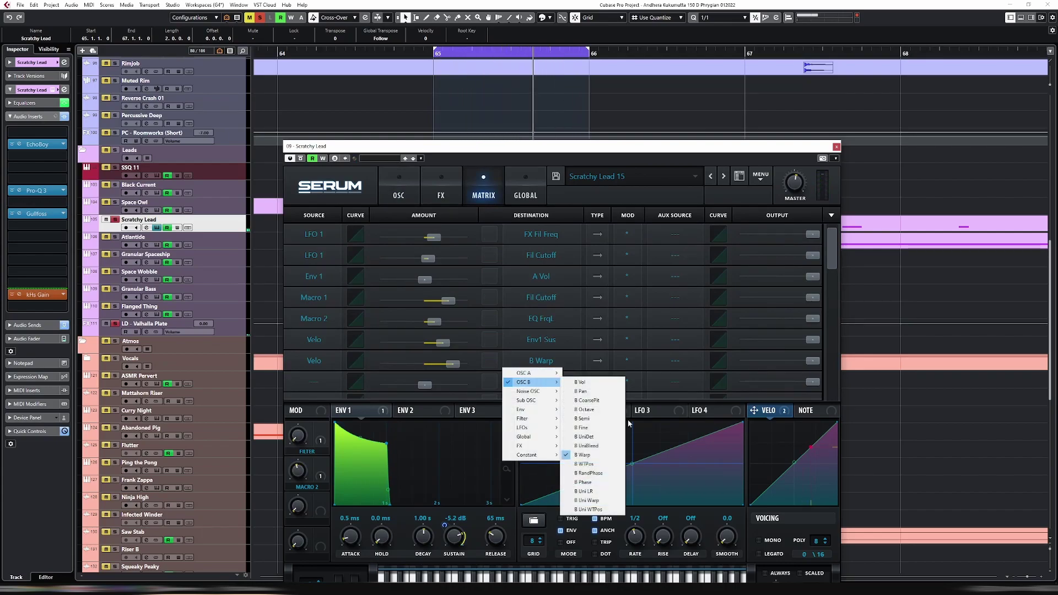
{"action": "left_click", "coordinate": [608, 510]}
{"action": "left_click", "coordinate": [412, 193]}
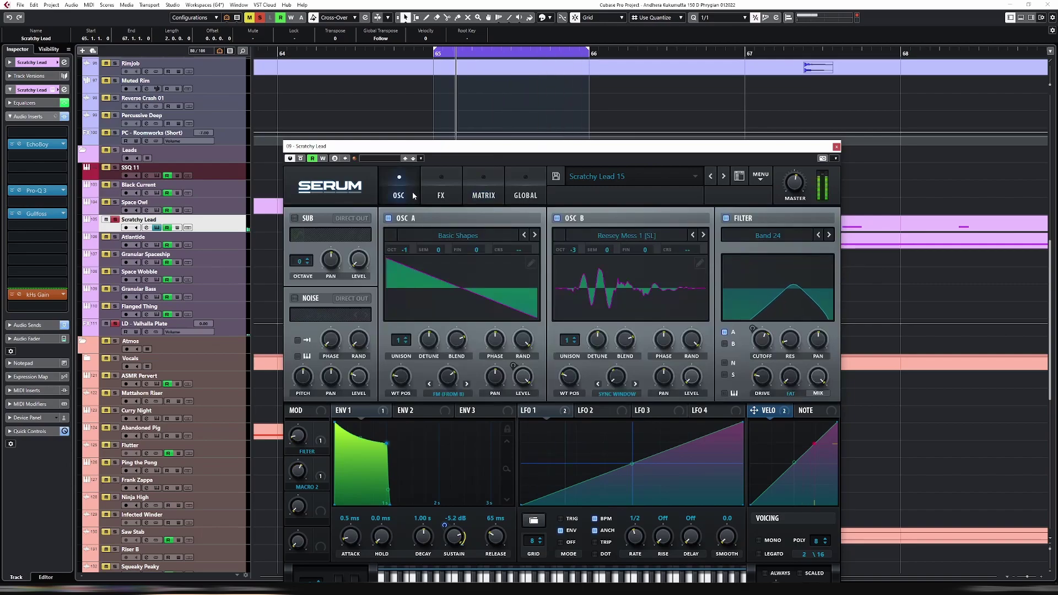
{"action": "left_click_drag", "start_coordinate": [533, 146], "coordinate": [544, 97]}
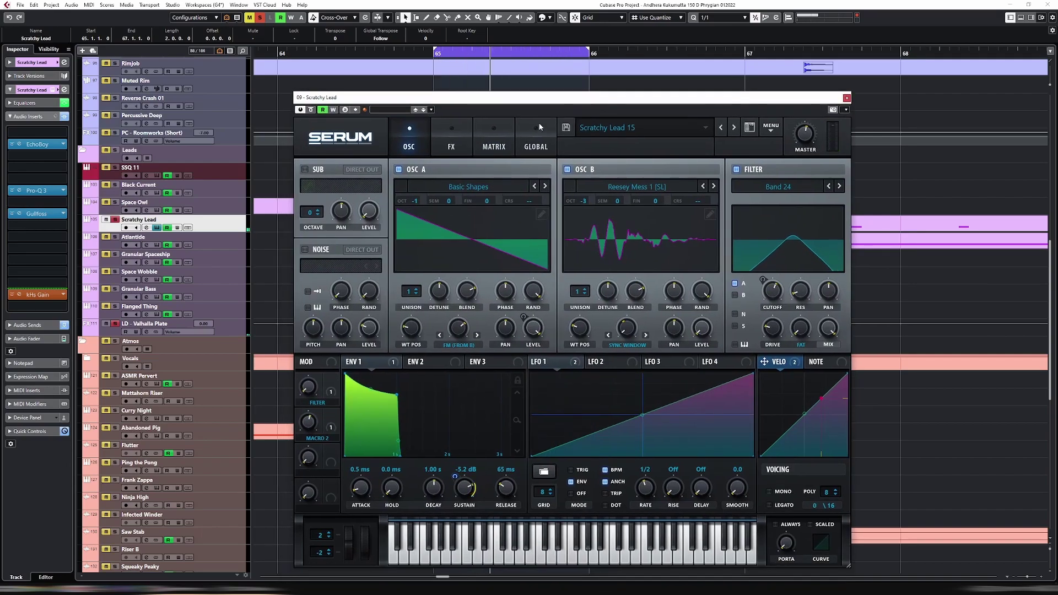
{"action": "left_click", "coordinate": [491, 141]}
Retarget the Velo routing to OSC B's B WTPos.
{"action": "left_click", "coordinate": [548, 315]}
{"action": "mouse_move", "coordinate": [550, 339]}
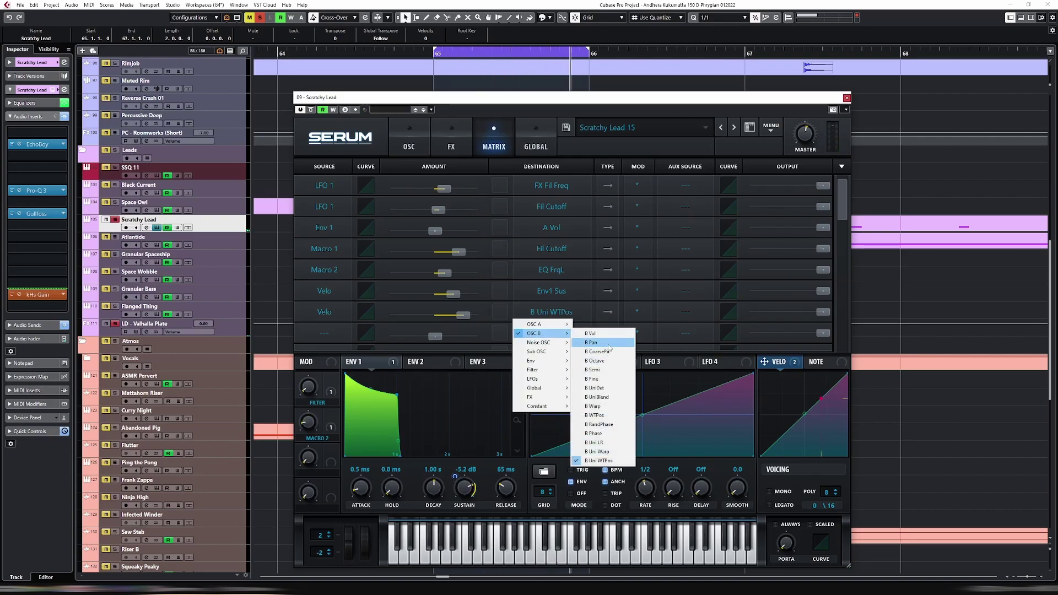
{"action": "left_click", "coordinate": [597, 415]}
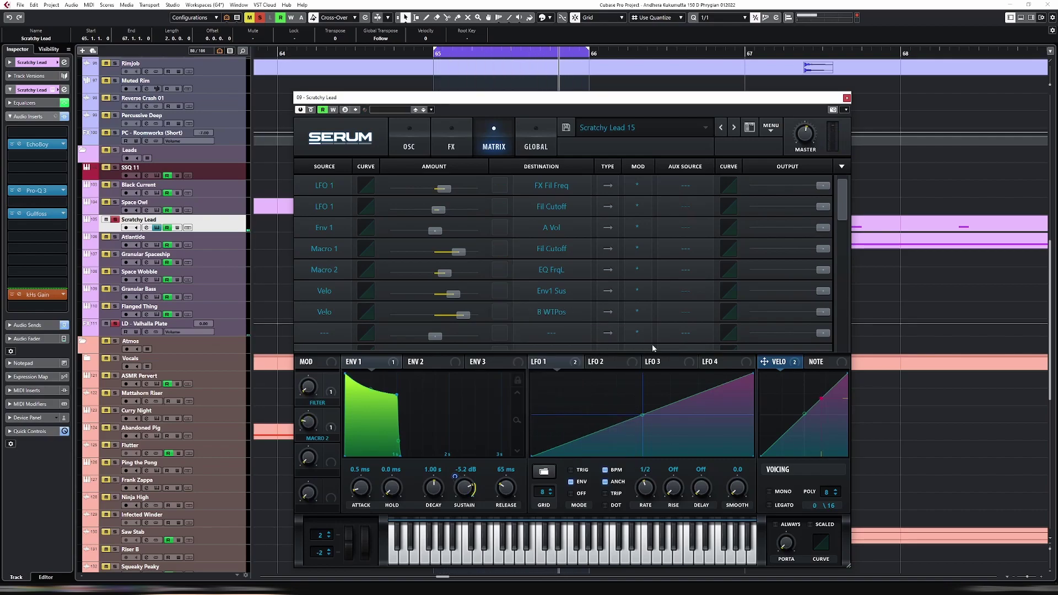
{"action": "left_click", "coordinate": [414, 135]}
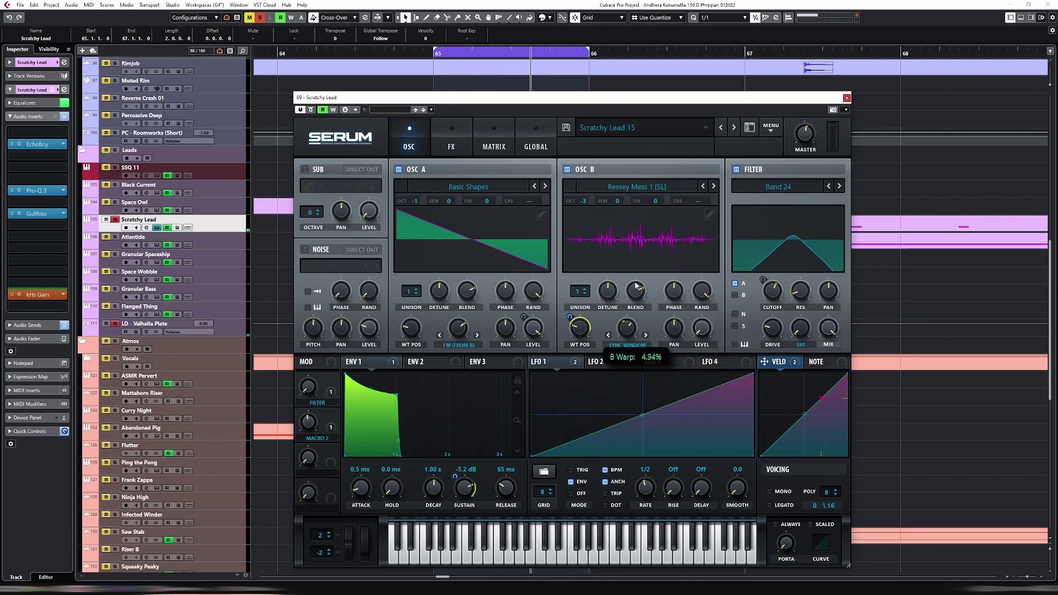
{"action": "left_click", "coordinate": [495, 145]}
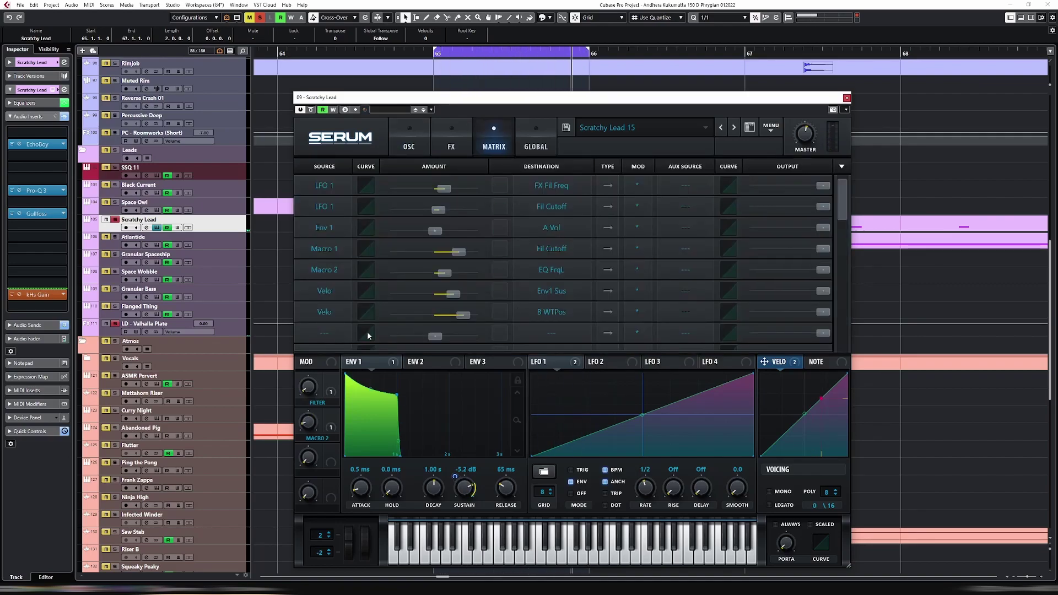
In the empty matrix row, route Velo to OSC B > B Warp with a slightly raised amount.
{"action": "left_click", "coordinate": [324, 333]}
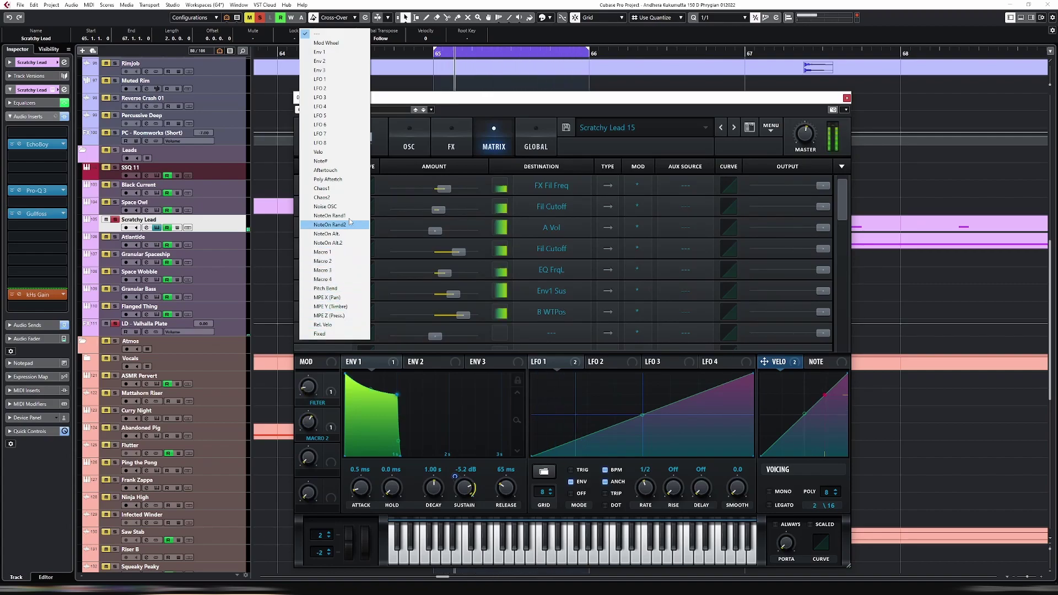
{"action": "left_click", "coordinate": [324, 153]}
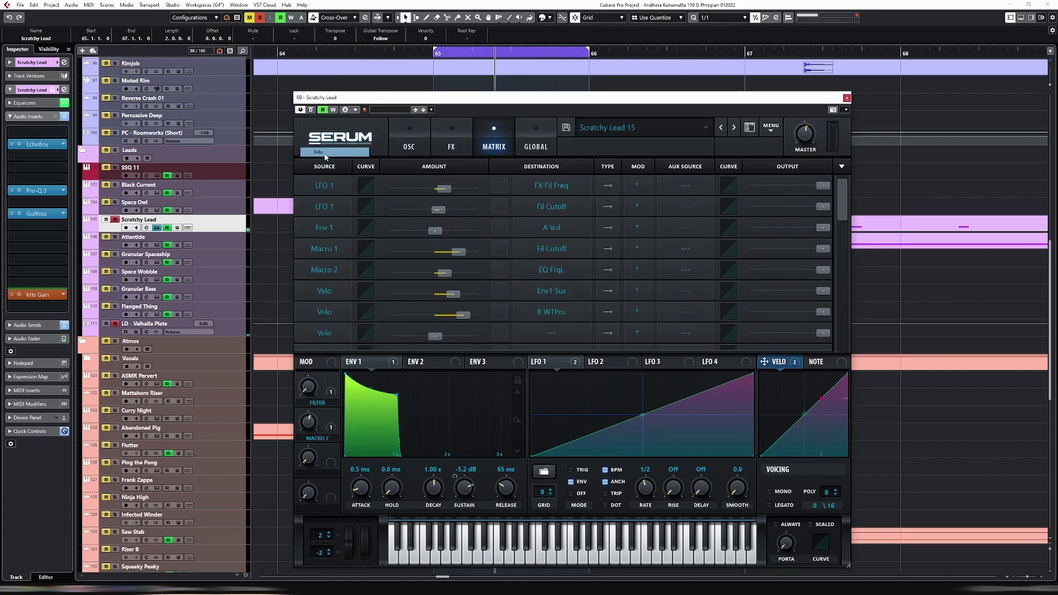
{"action": "left_click", "coordinate": [549, 334]}
{"action": "mouse_move", "coordinate": [543, 354]}
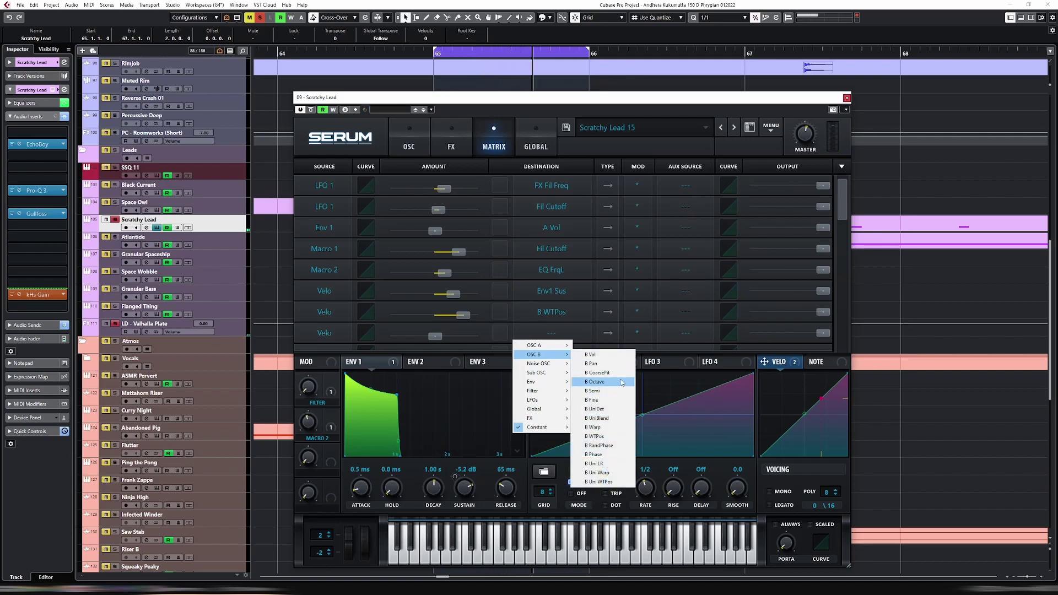
{"action": "left_click", "coordinate": [611, 429]}
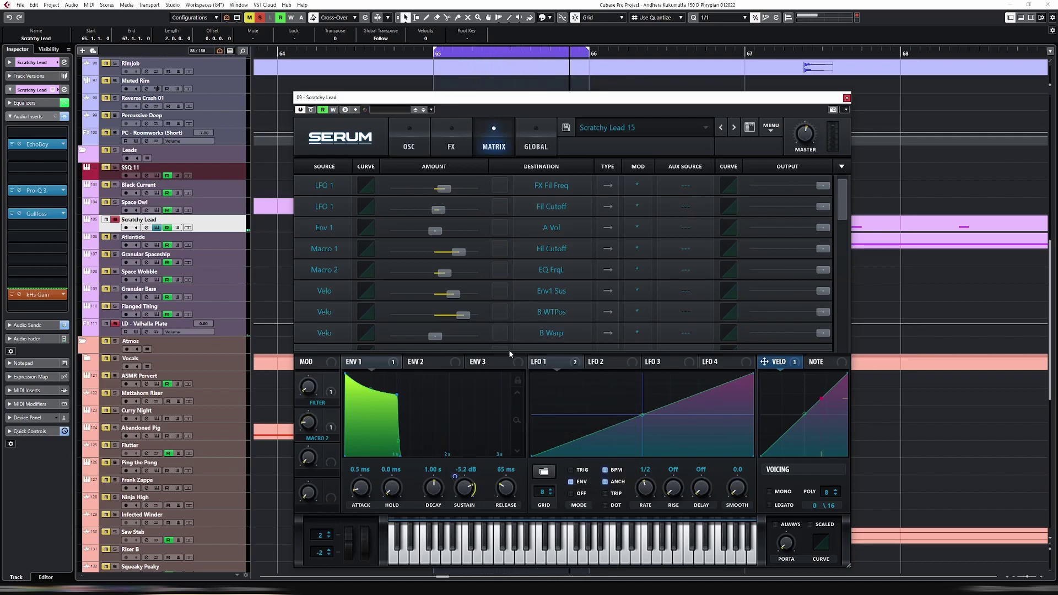
{"action": "left_click_drag", "start_coordinate": [436, 336], "coordinate": [457, 338]}
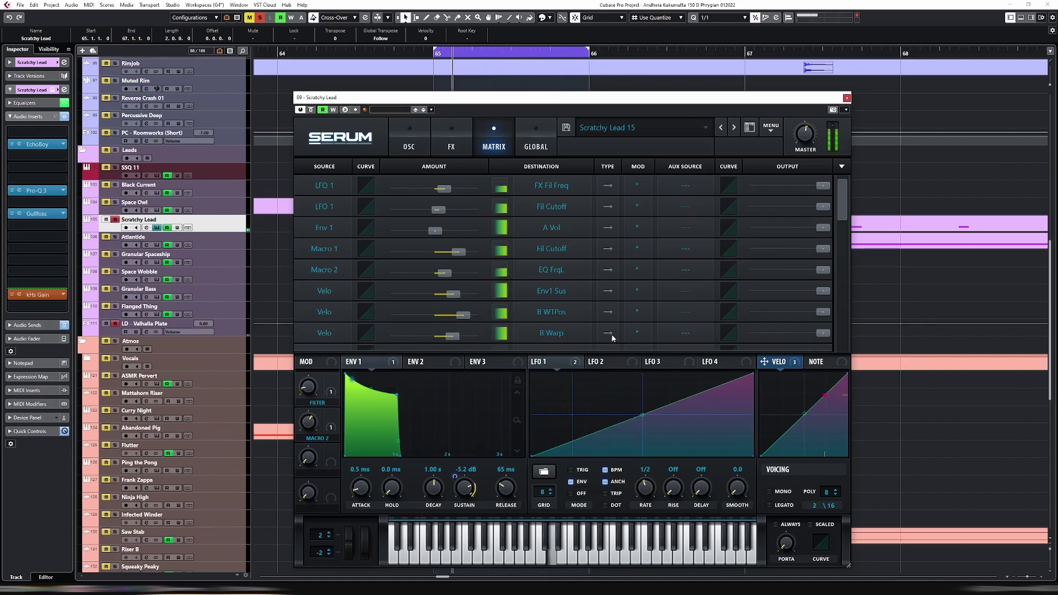
{"action": "left_click_drag", "start_coordinate": [454, 338], "coordinate": [457, 337]}
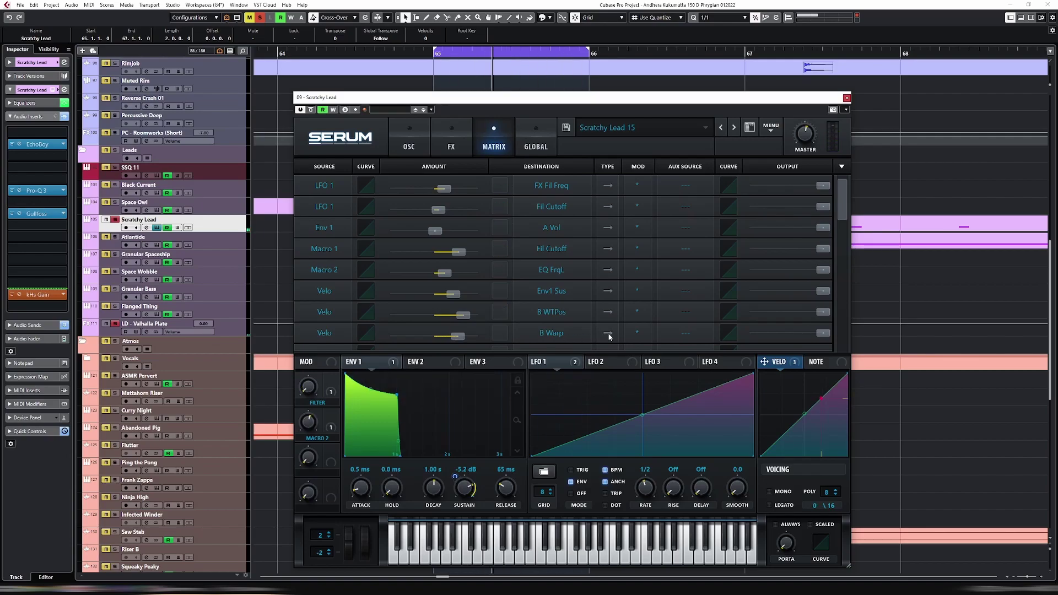
{"action": "left_click", "coordinate": [408, 145]}
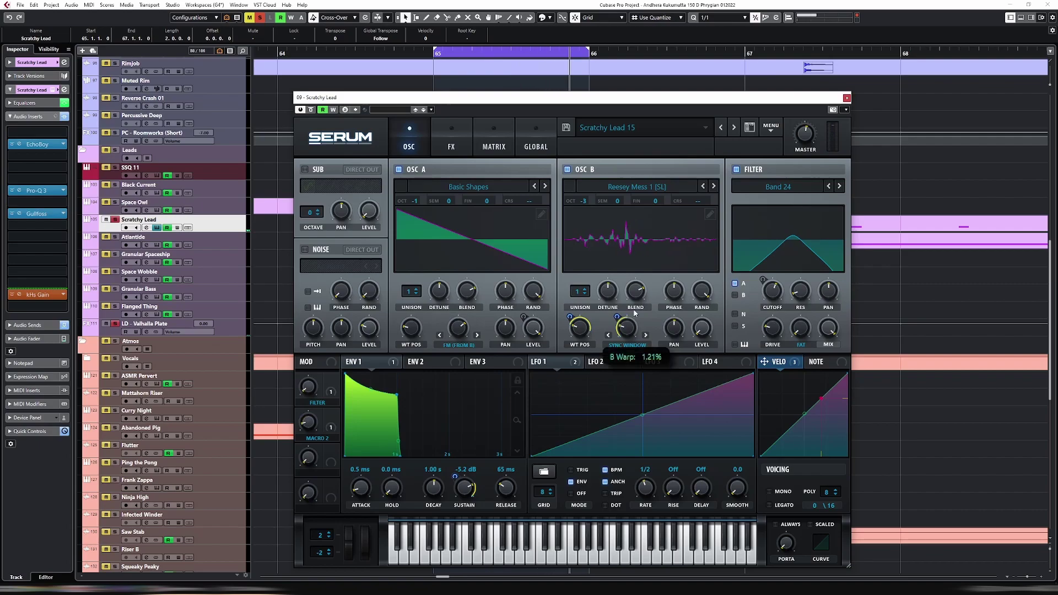
Set Serum's OSC B warp mode to Flip, raise its warp amount and lower the cutoff to about 1821 Hz.
{"action": "left_click", "coordinate": [631, 339]}
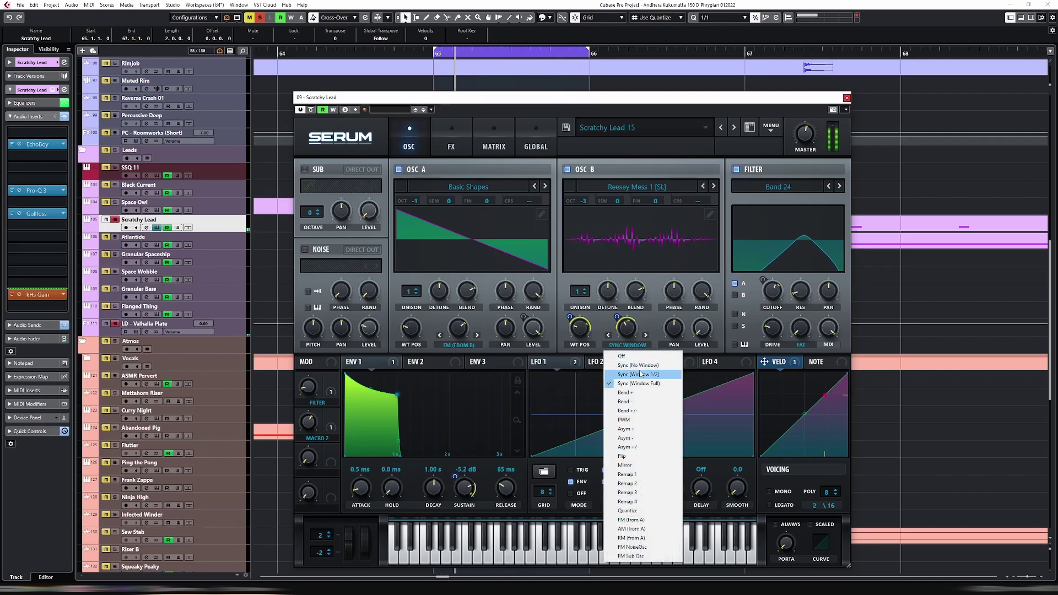
{"action": "left_click", "coordinate": [642, 368]}
{"action": "left_click_drag", "start_coordinate": [632, 333], "coordinate": [588, 309]}
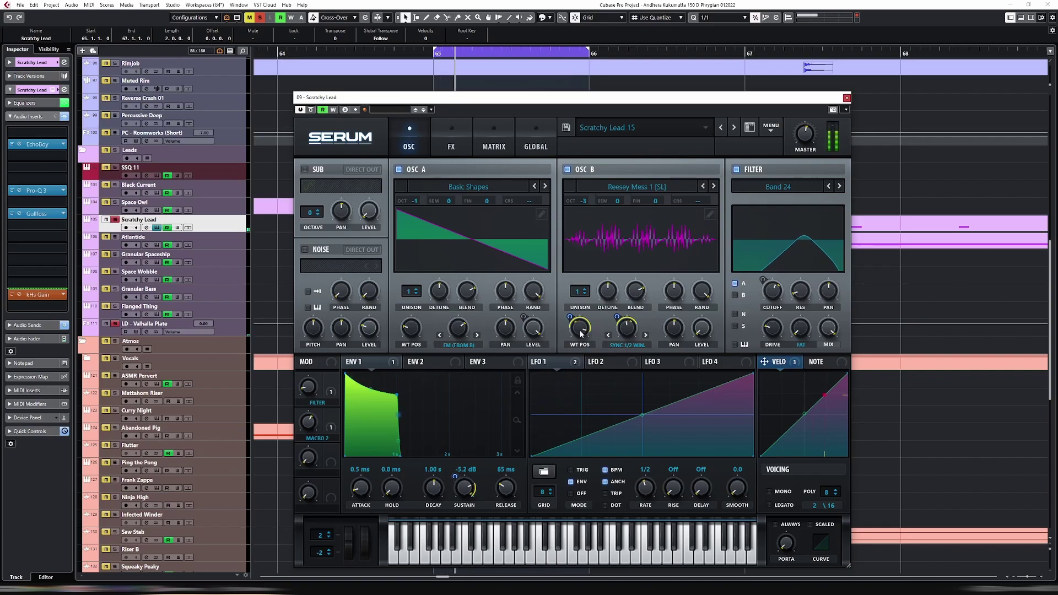
{"action": "left_click", "coordinate": [630, 344]}
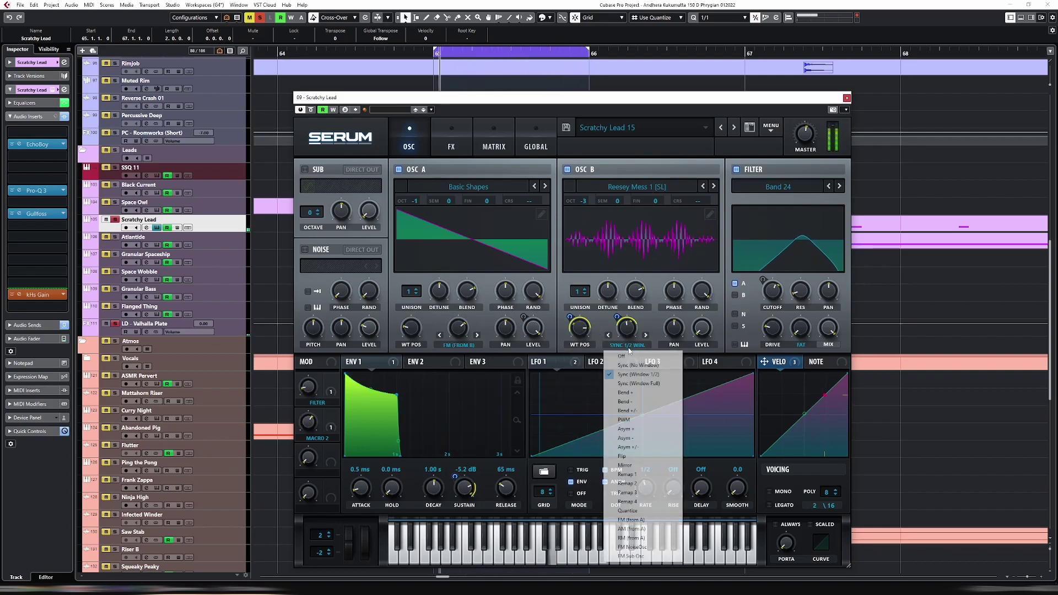
{"action": "left_click", "coordinate": [642, 455]}
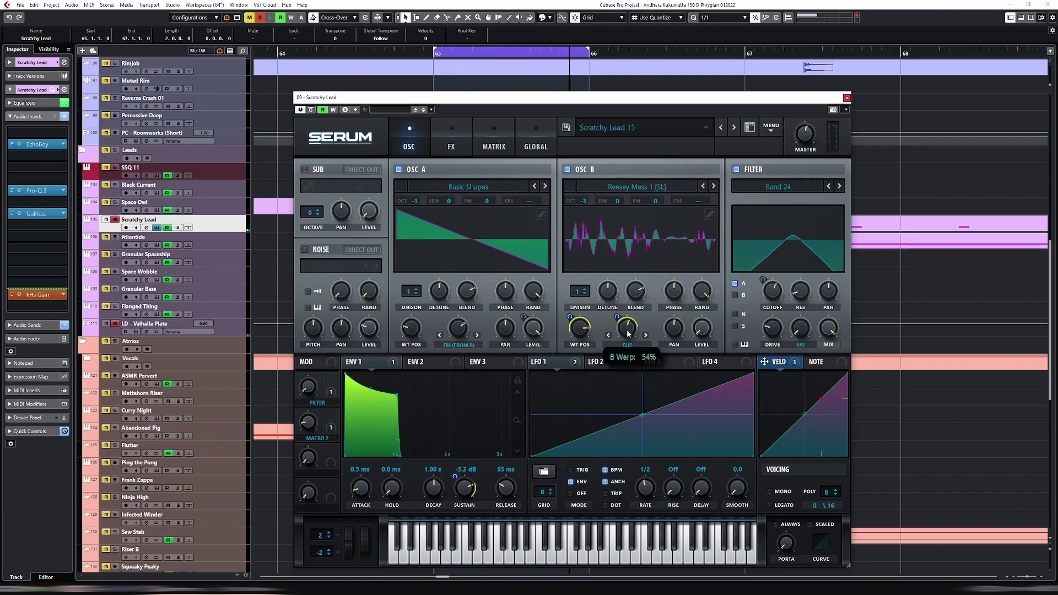
{"action": "scroll", "coordinate": [629, 334], "scroll_direction": "up", "scroll_amount": 12}
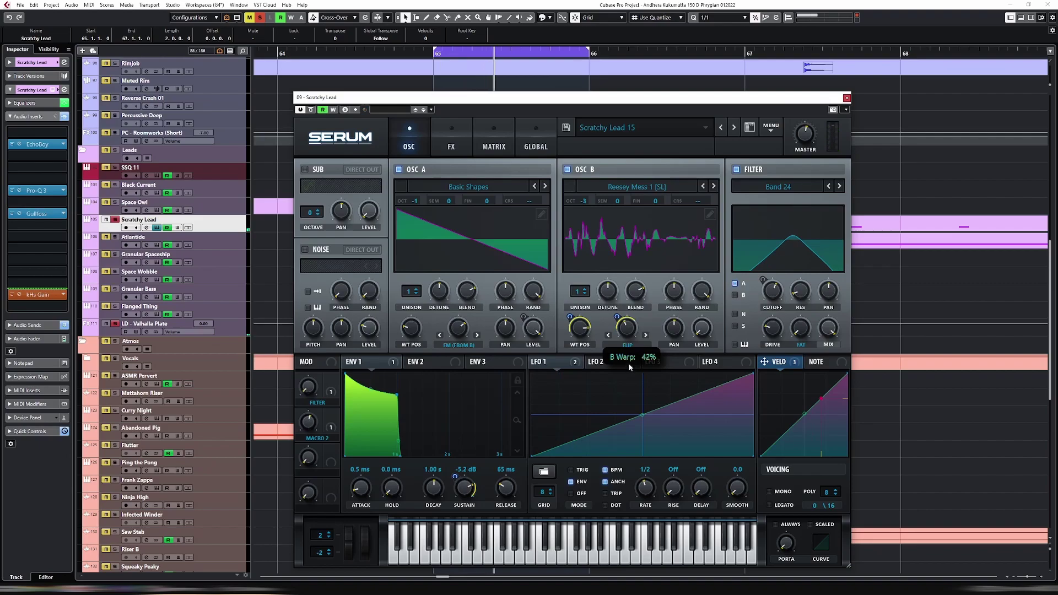
{"action": "scroll", "coordinate": [773, 290], "scroll_direction": "down", "scroll_amount": 3}
{"action": "scroll", "coordinate": [772, 292], "scroll_direction": "down", "scroll_amount": 1}
Bring up Serum's modulation matrix and pick a source for the next empty routing slot.
{"action": "left_click", "coordinate": [494, 147]}
{"action": "scroll", "coordinate": [393, 284], "scroll_direction": "down", "scroll_amount": 2}
{"action": "left_click", "coordinate": [333, 312]}
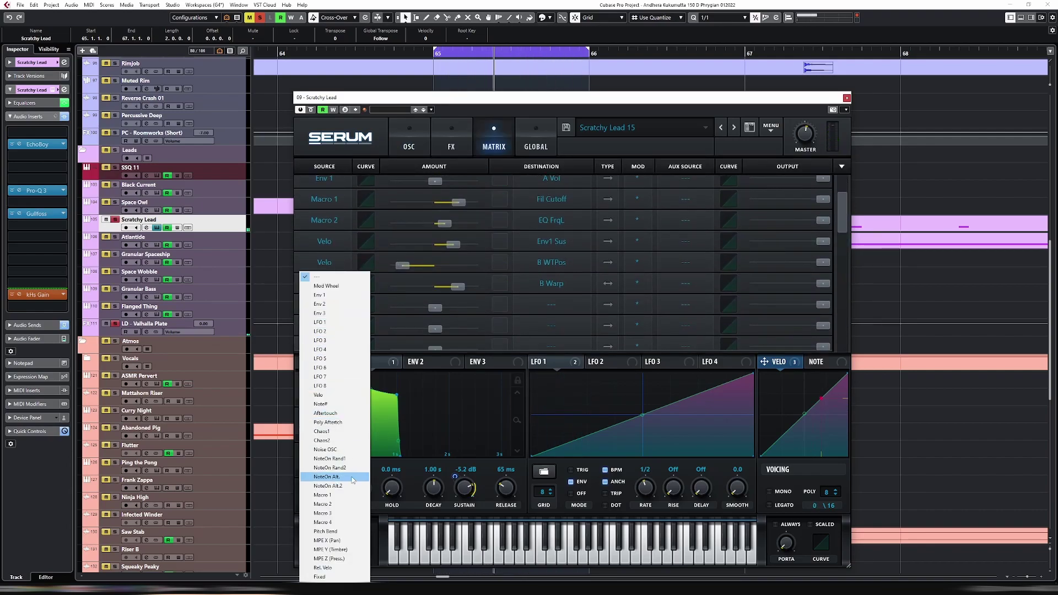
Route Velo to Filter Fil Cutoff in Serum's matrix with amount 22.
{"action": "left_click", "coordinate": [333, 396]}
{"action": "left_click", "coordinate": [544, 312]}
{"action": "mouse_move", "coordinate": [557, 317]}
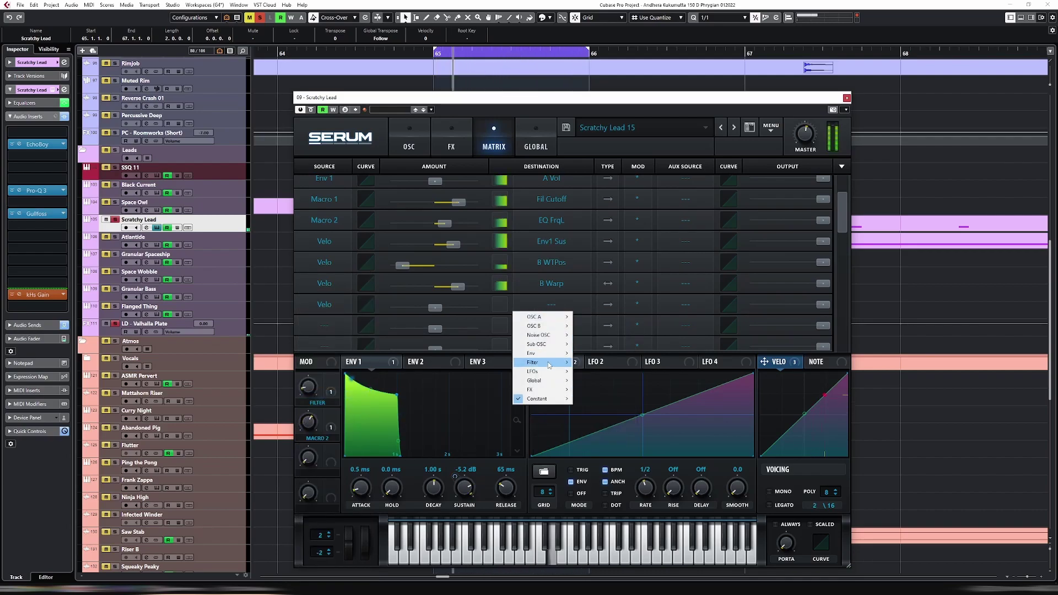
{"action": "left_click", "coordinate": [592, 362]}
{"action": "left_click_drag", "start_coordinate": [463, 303], "coordinate": [459, 309]}
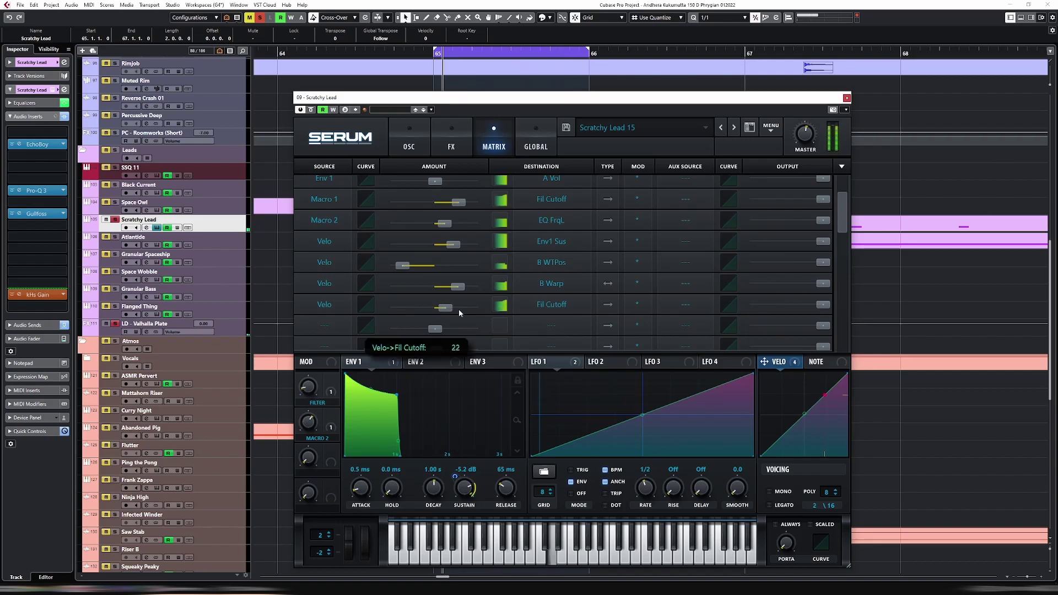
Drop OSC B one octave to -3, then close Serum and deselect the Scratchy Lead part.
{"action": "left_click", "coordinate": [460, 149]}
{"action": "left_click", "coordinate": [408, 144]}
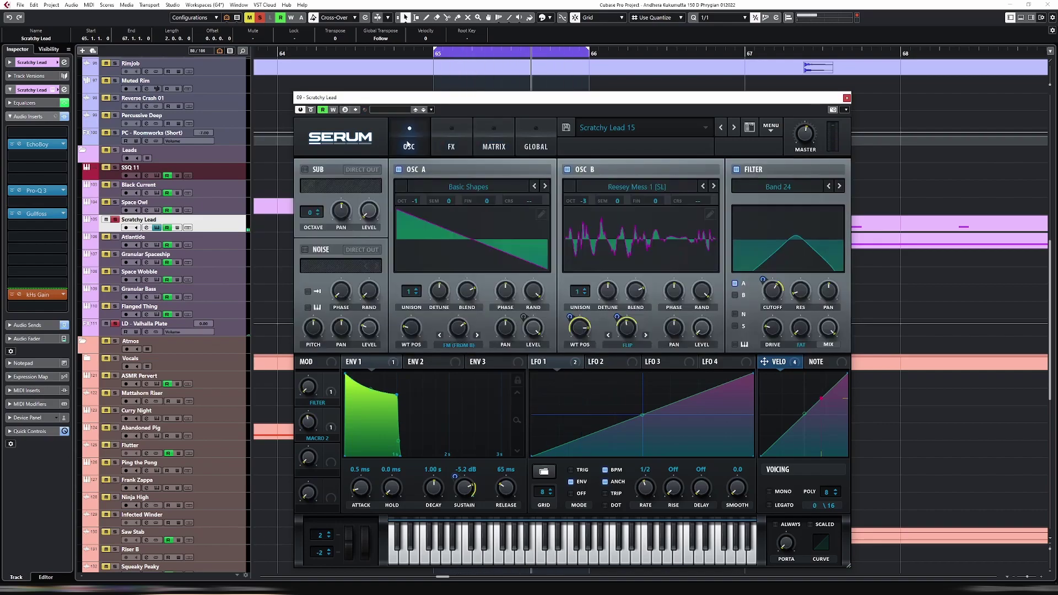
{"action": "mouse_move", "coordinate": [775, 318]}
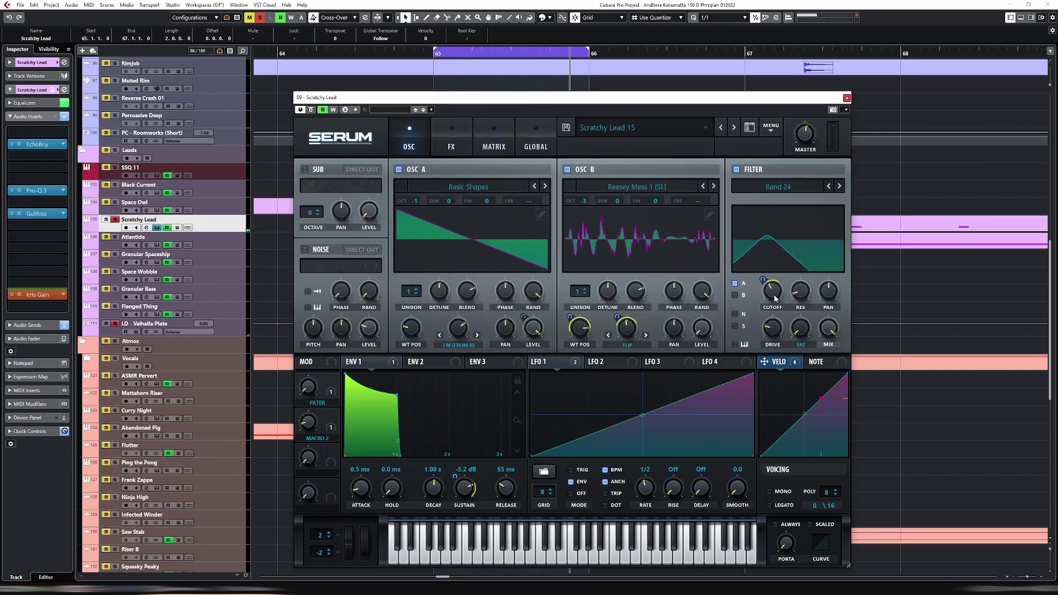
{"action": "mouse_move", "coordinate": [802, 293]}
{"action": "mouse_move", "coordinate": [805, 330]}
{"action": "left_click_drag", "start_coordinate": [587, 200], "coordinate": [585, 205]}
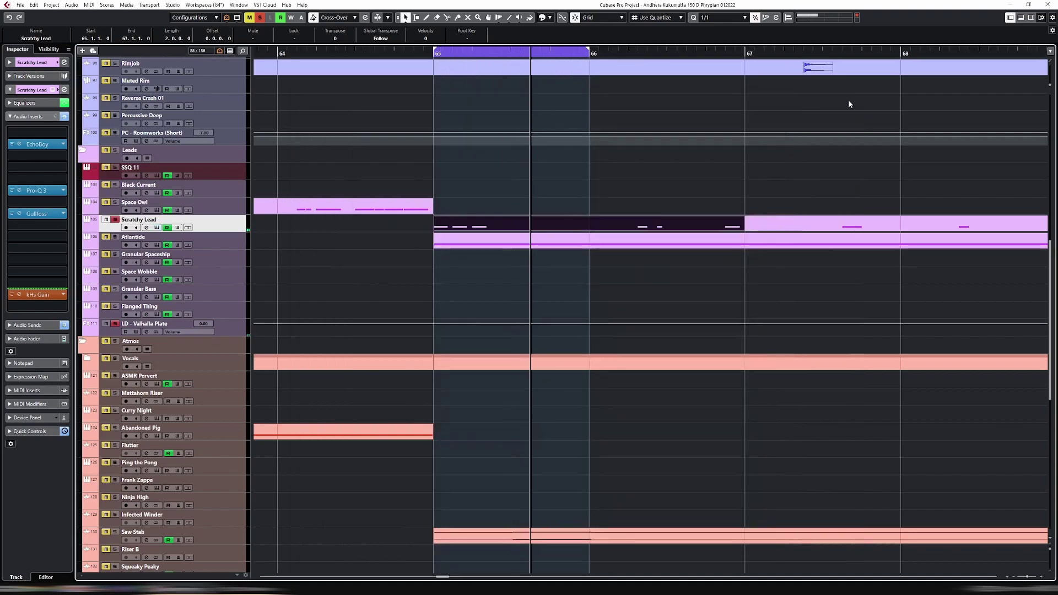
{"action": "left_click", "coordinate": [847, 98]}
{"action": "left_click", "coordinate": [848, 101]}
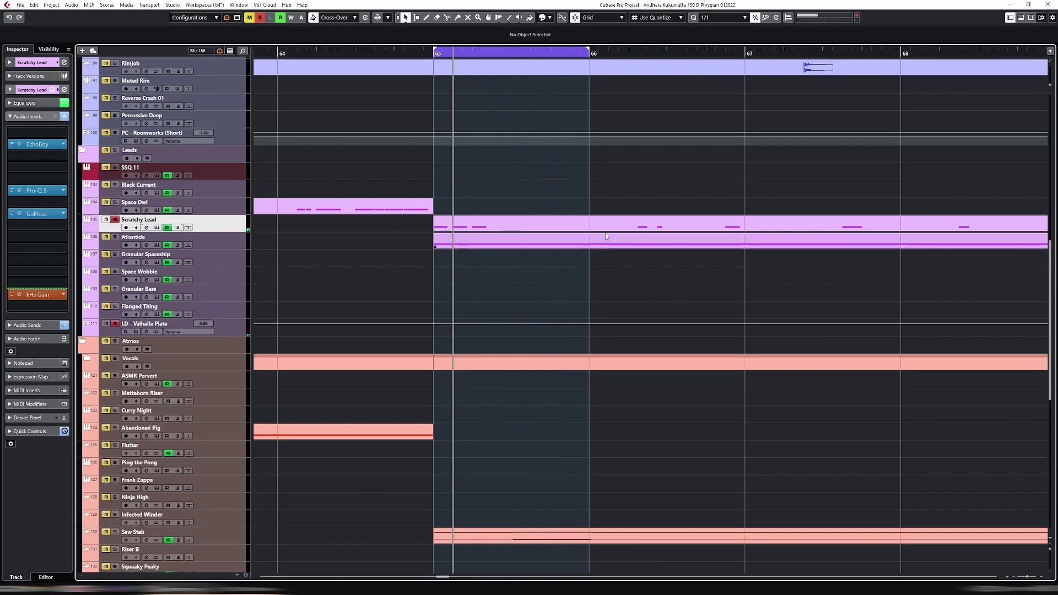
Set the cycle range to the Scratchy Lead and Atlantide parts, spanning bars 65 to 73.
{"action": "left_click", "coordinate": [157, 228]}
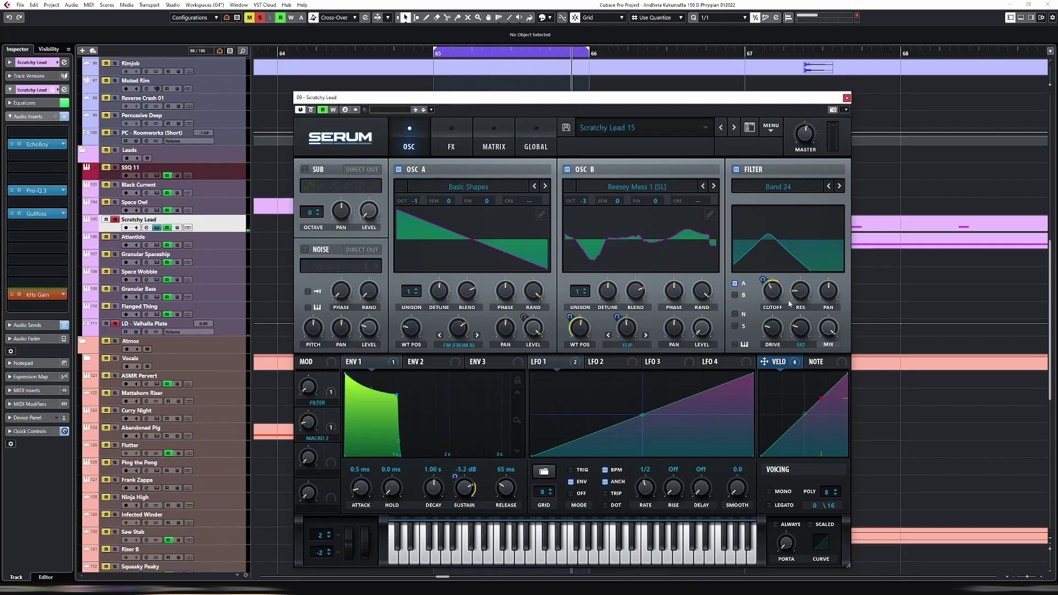
{"action": "left_click", "coordinate": [847, 99]}
{"action": "left_click", "coordinate": [581, 224]}
{"action": "left_click_drag", "start_coordinate": [649, 189], "coordinate": [805, 240]}
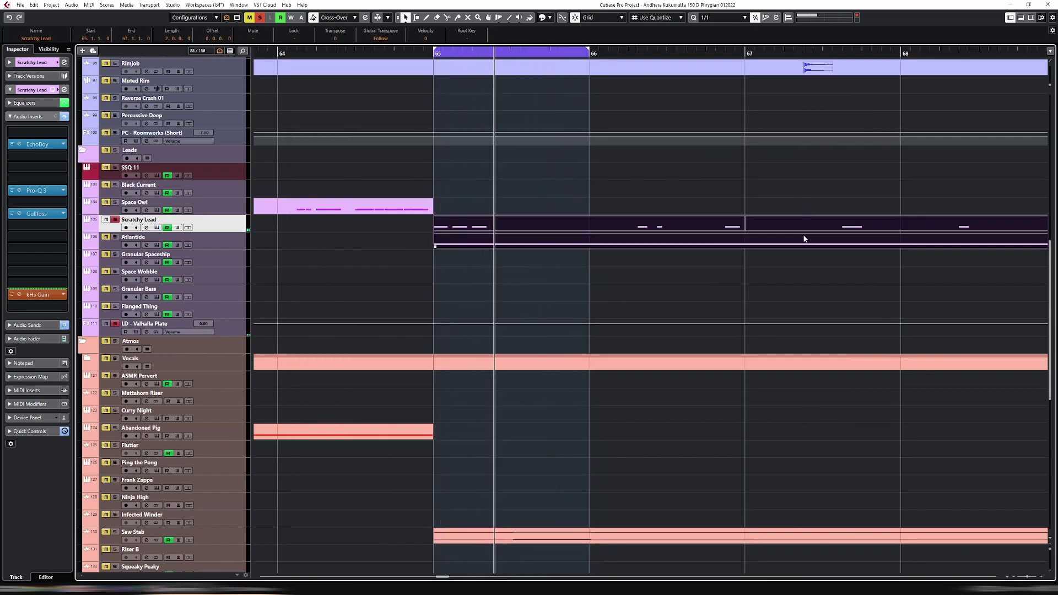
{"action": "key", "text": "p"}
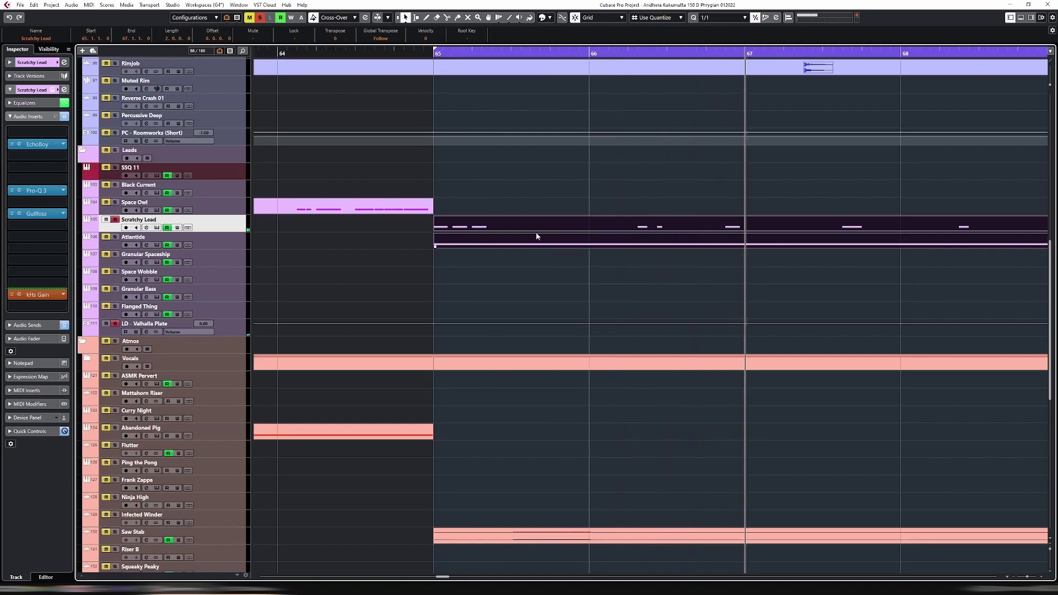
Zoom the arrangement out slightly and turn off Solo on Scratchy Lead.
{"action": "key", "text": "g"}
{"action": "key", "text": "g"}
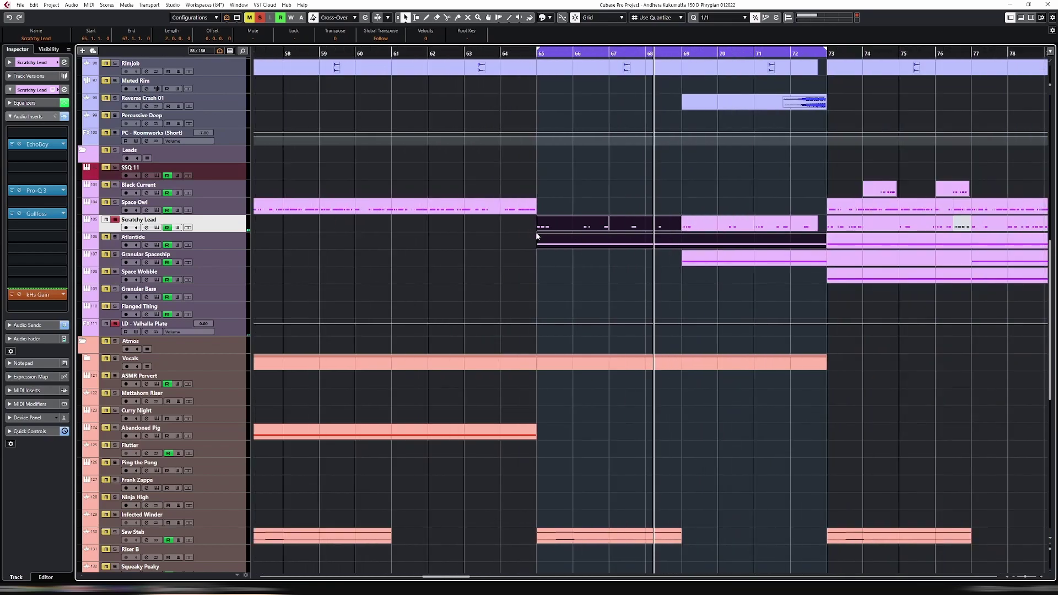
{"action": "key", "text": "g"}
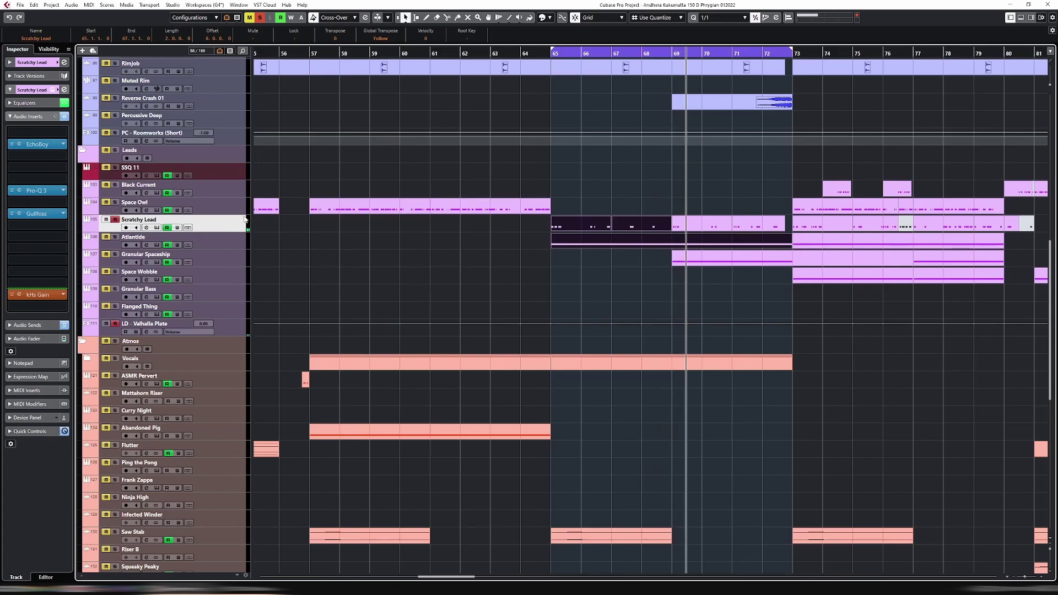
{"action": "key", "text": "s"}
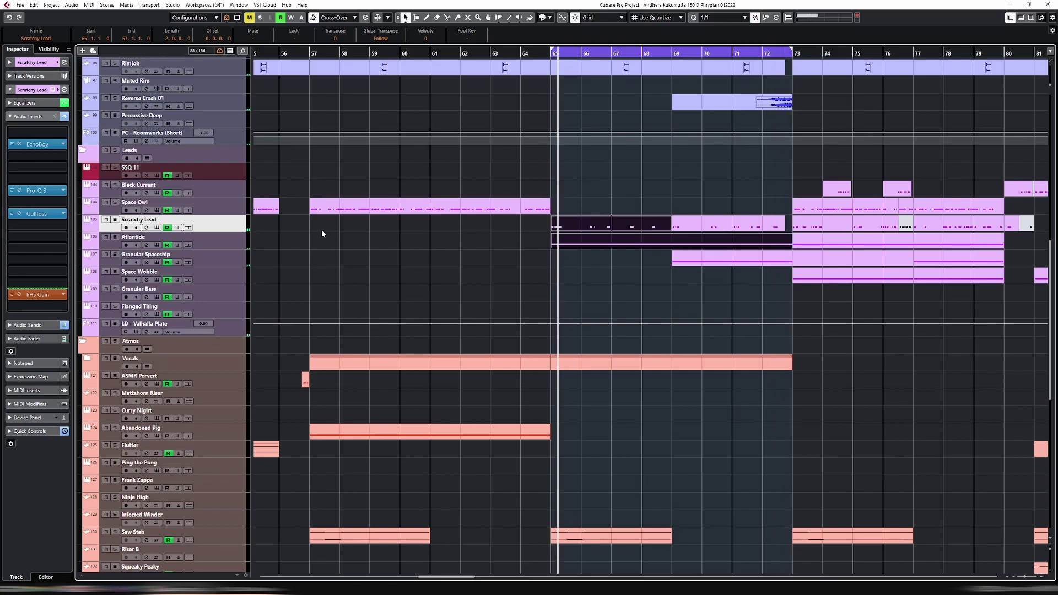
In Scratchy Lead's Serum, lower Filter Cutoff, bypass Velo on OSC B WT POS, and close the plugin.
{"action": "left_click", "coordinate": [156, 227]}
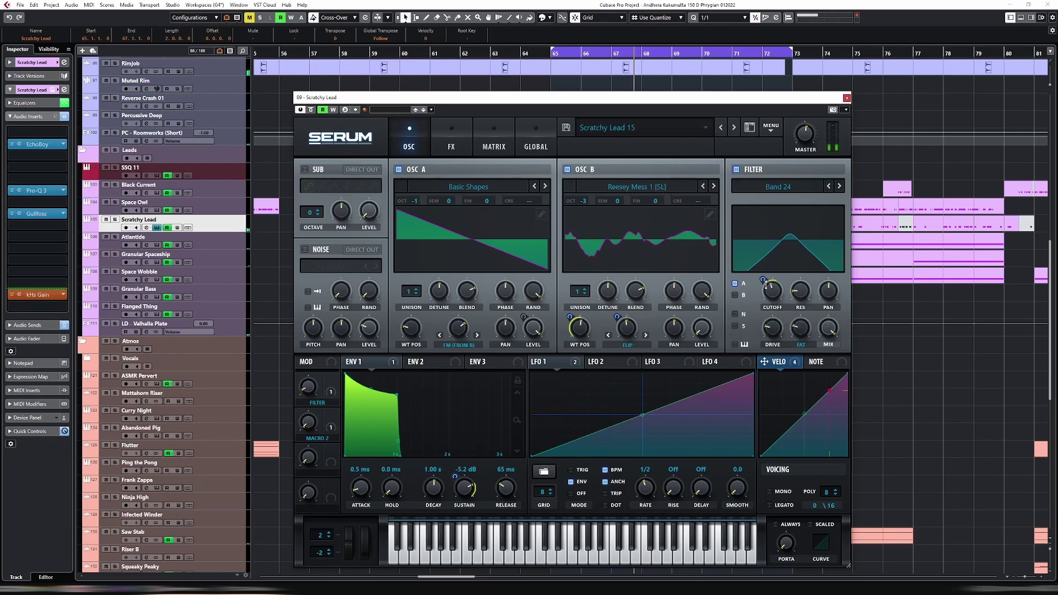
{"action": "left_click_drag", "start_coordinate": [778, 297], "coordinate": [779, 302]}
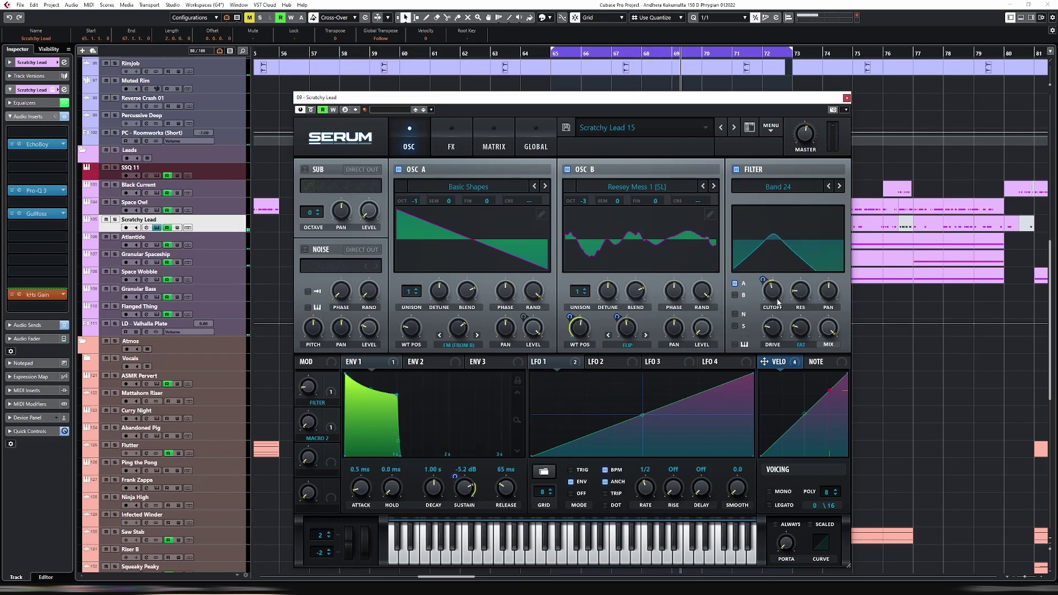
{"action": "right_click", "coordinate": [579, 326]}
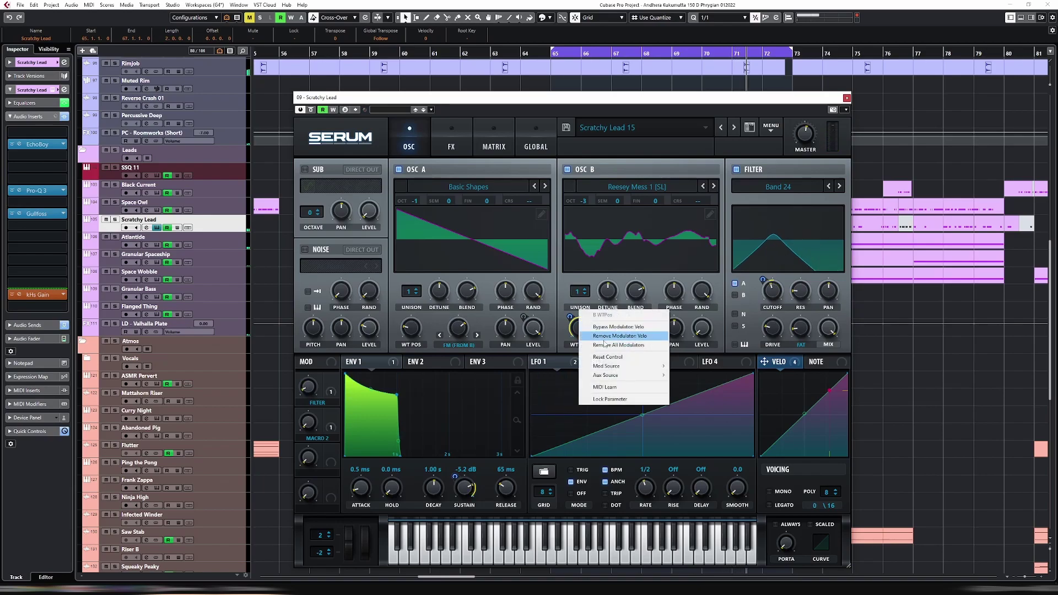
{"action": "left_click", "coordinate": [615, 327]}
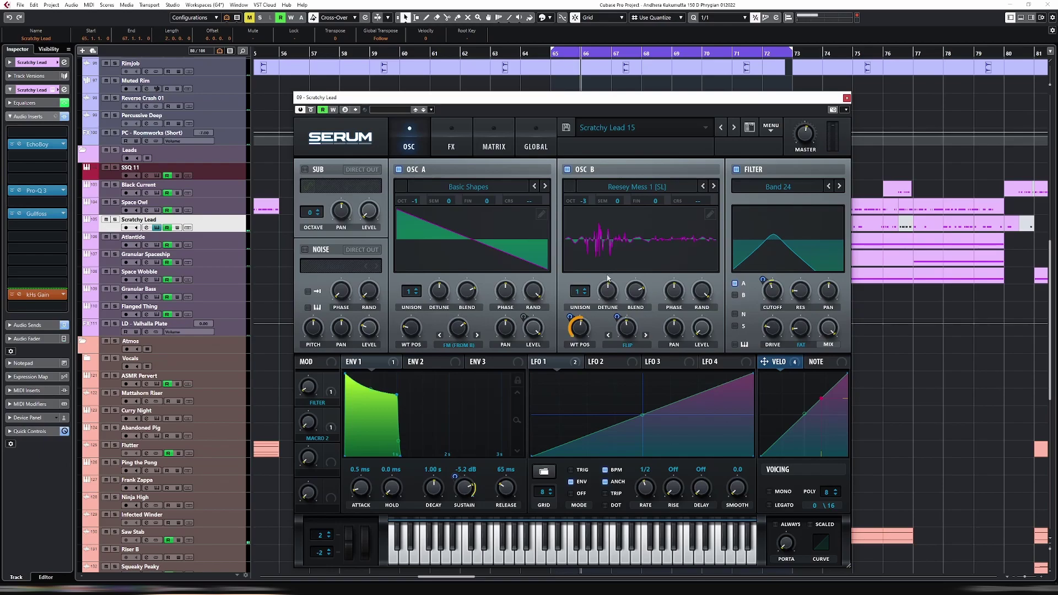
{"action": "left_click", "coordinate": [846, 98]}
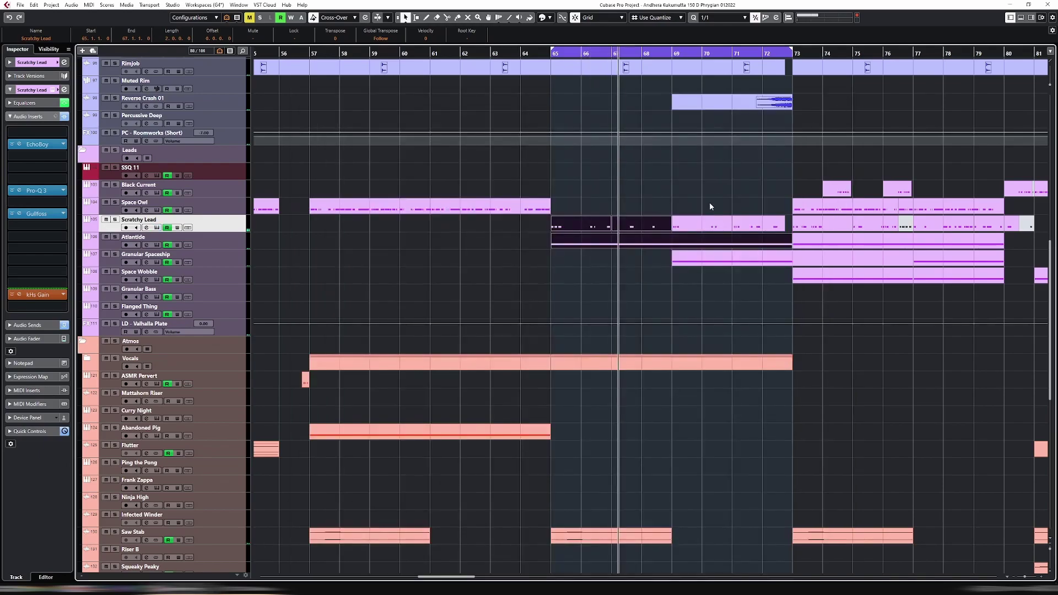
Randomise the velocities of the Scratchy Lead notes in bars 67–71.
{"action": "key", "text": "g"}
{"action": "key", "text": "g"}
{"action": "left_click_drag", "start_coordinate": [646, 208], "coordinate": [699, 225]}
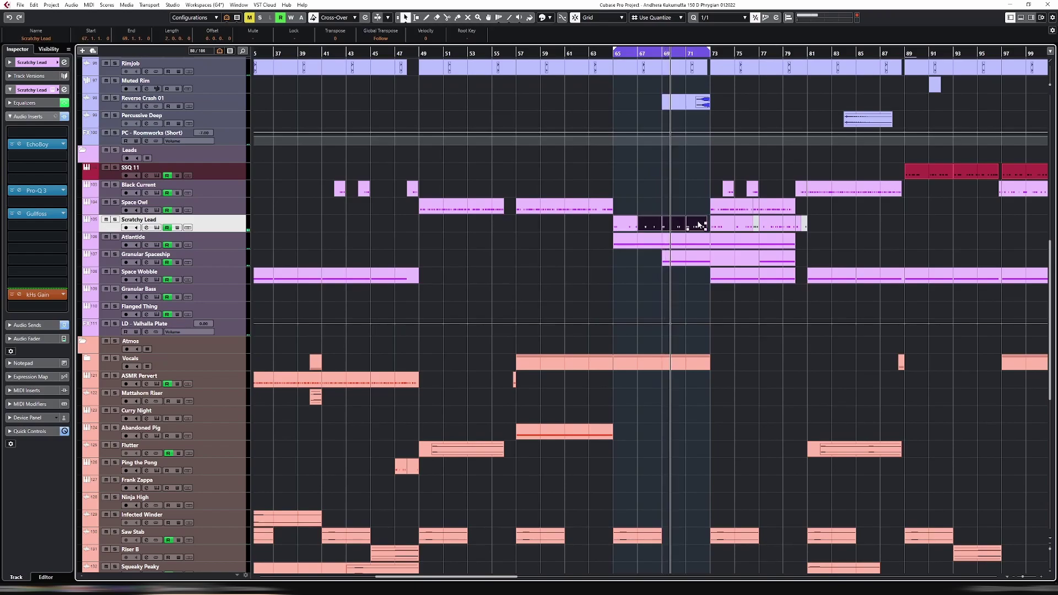
{"action": "key", "text": "Return"}
{"action": "key", "text": "h"}
{"action": "key", "text": "h"}
{"action": "key", "text": "h"}
{"action": "key", "text": "h"}
{"action": "key", "text": "h"}
{"action": "key", "text": "h"}
{"action": "key", "text": "h"}
{"action": "key", "text": "h"}
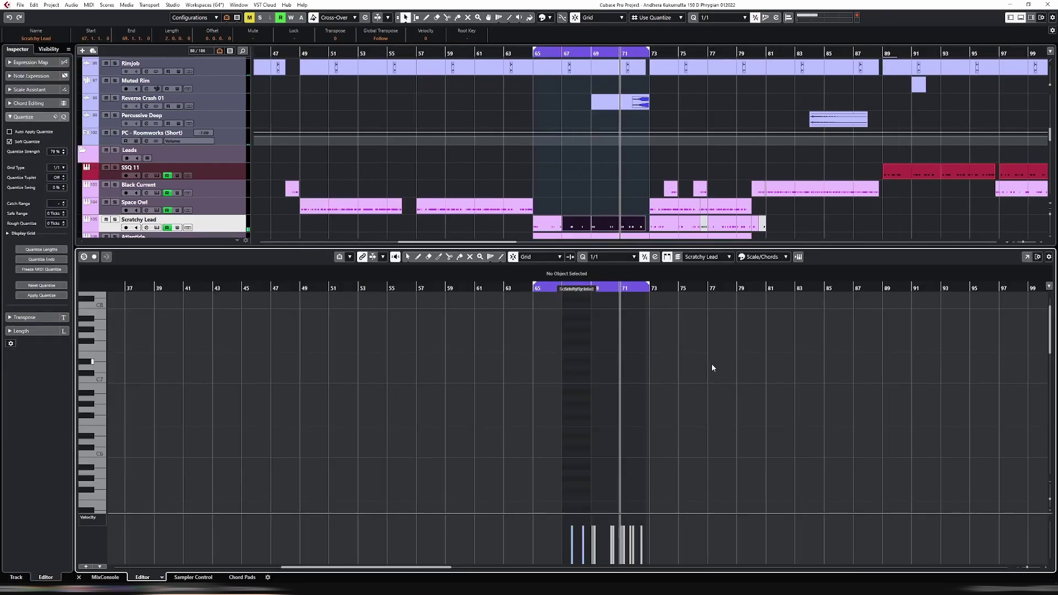
{"action": "key", "text": "ctrl+a"}
{"action": "scroll", "coordinate": [705, 371], "scroll_direction": "down", "scroll_amount": 3}
{"action": "scroll", "coordinate": [705, 377], "scroll_direction": "down", "scroll_amount": 4}
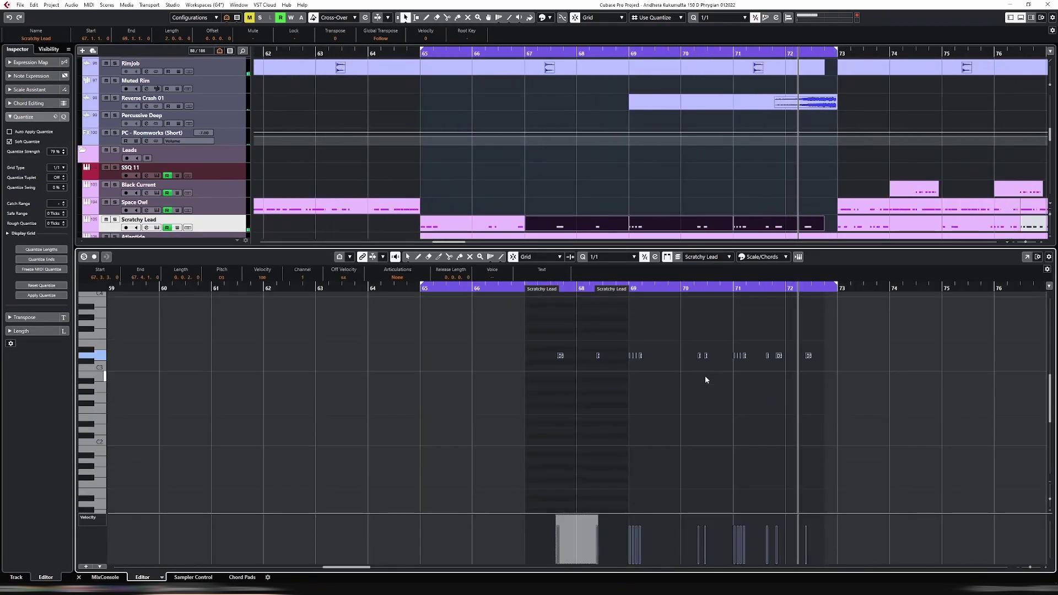
{"action": "key", "text": "alt+v"}
{"action": "key", "text": "Return"}
Loop bars 73–81 and review all the Scratchy Lead notes there in the editor.
{"action": "key", "text": "p"}
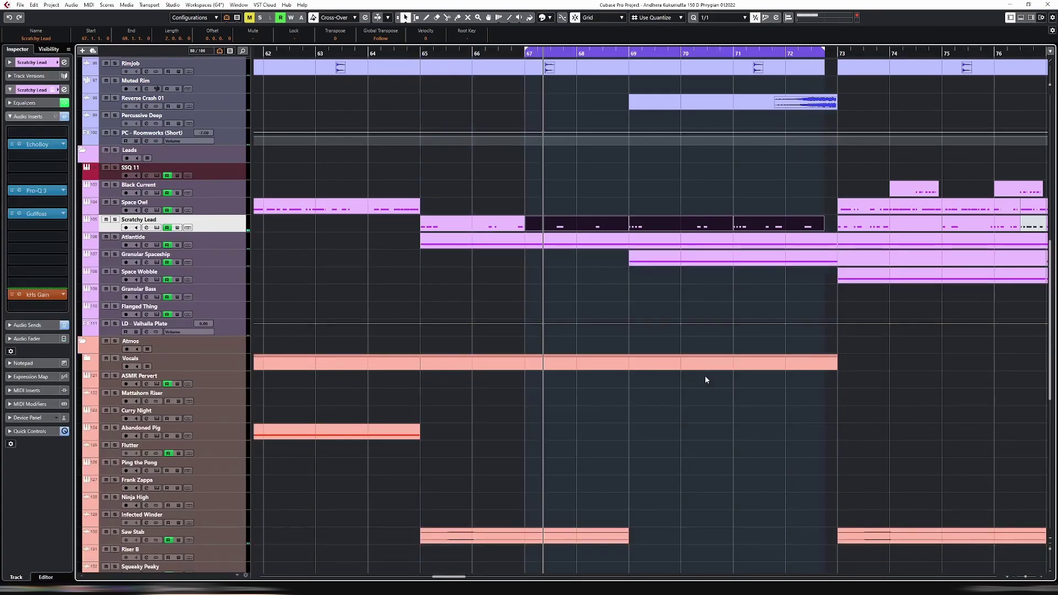
{"action": "left_click_drag", "start_coordinate": [444, 577], "coordinate": [460, 577]}
{"action": "left_click_drag", "start_coordinate": [866, 220], "coordinate": [526, 226]}
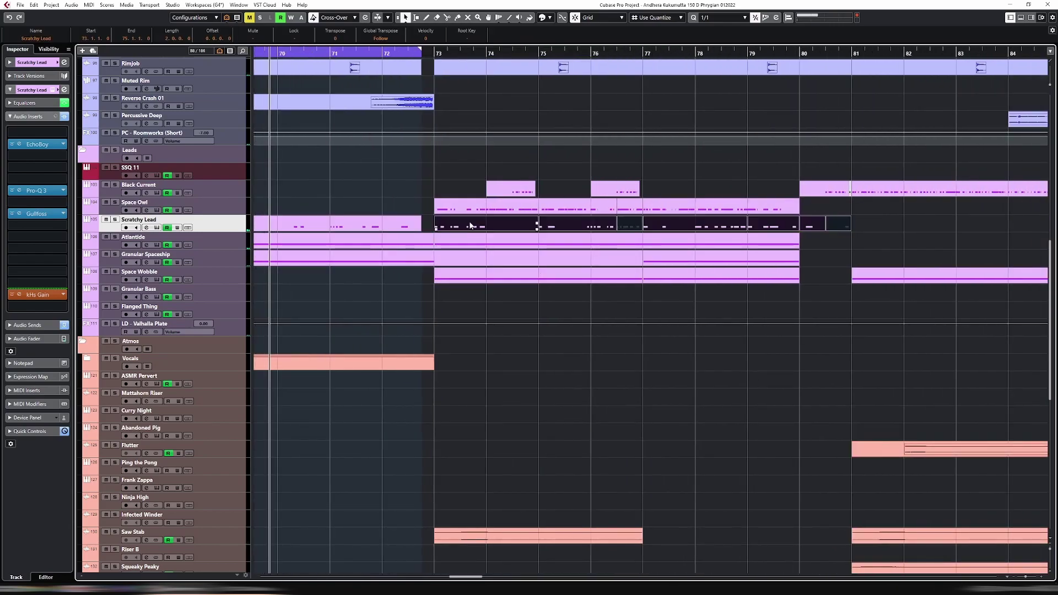
{"action": "key", "text": "p"}
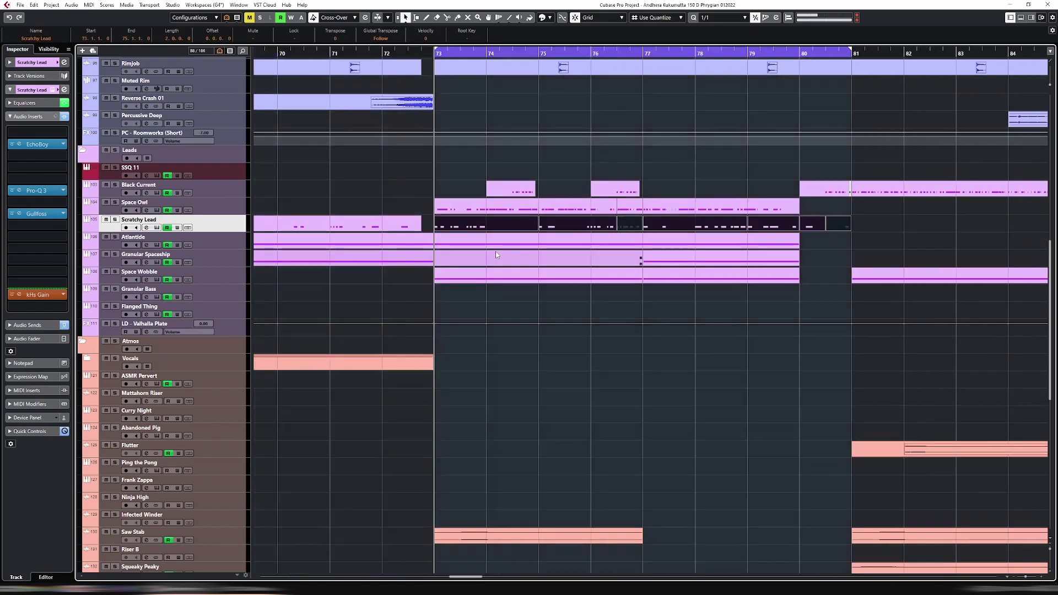
{"action": "key", "text": "ctrl+e"}
{"action": "left_click_drag", "start_coordinate": [397, 385], "coordinate": [901, 461]}
{"action": "key", "text": "ctrl+e"}
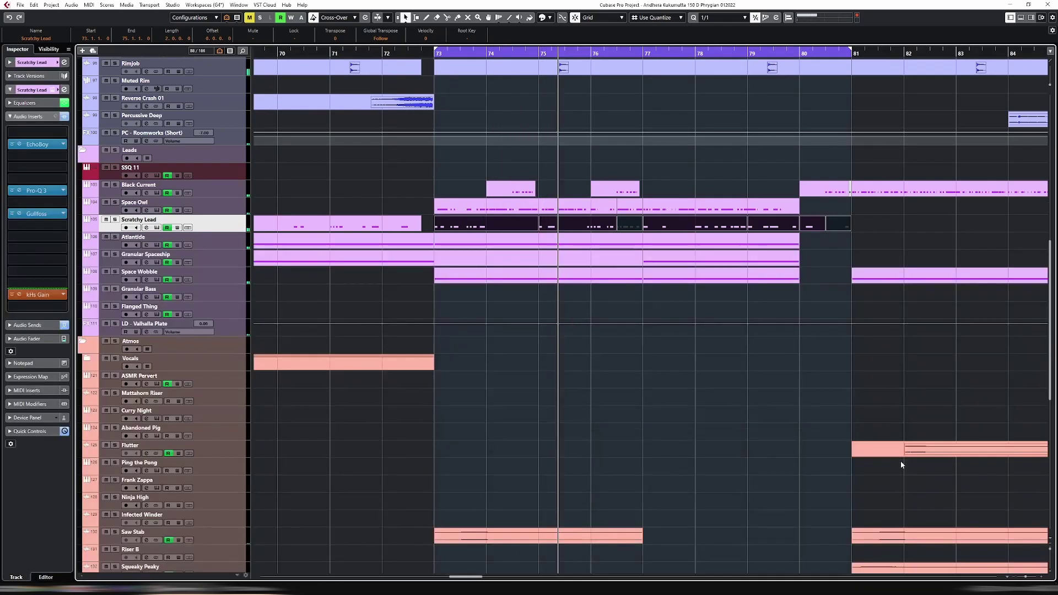
Zoom out to the whole song and inspect the Scratchy Lead parts from bar 113 onward.
{"action": "key", "text": "g"}
{"action": "key", "text": "g"}
{"action": "key", "text": "g"}
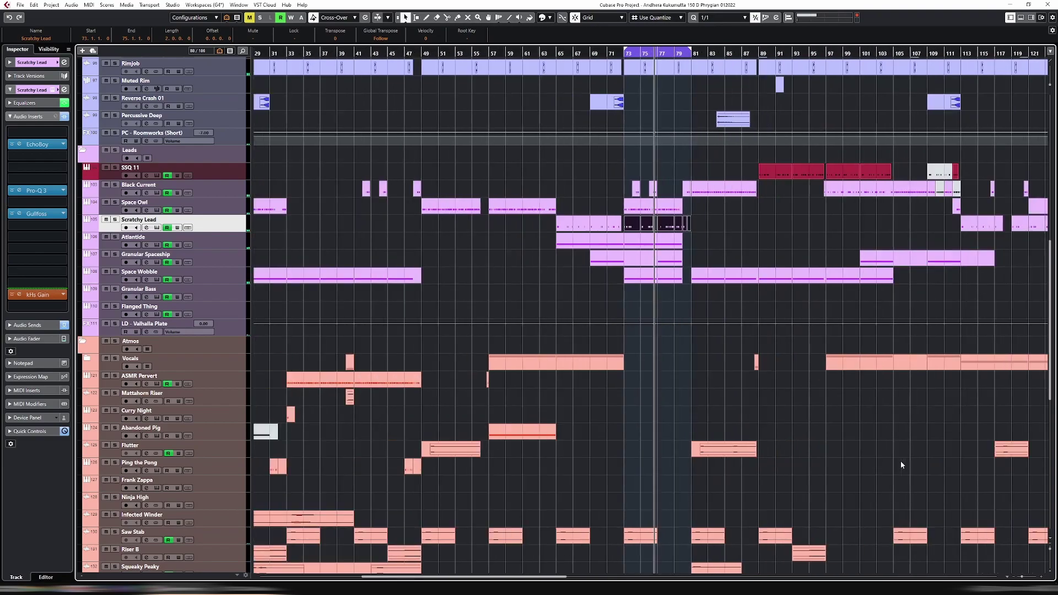
{"action": "left_click_drag", "start_coordinate": [498, 577], "coordinate": [522, 580]}
{"action": "key", "text": "g"}
{"action": "key", "text": "g"}
{"action": "key", "text": "g"}
{"action": "key", "text": "g"}
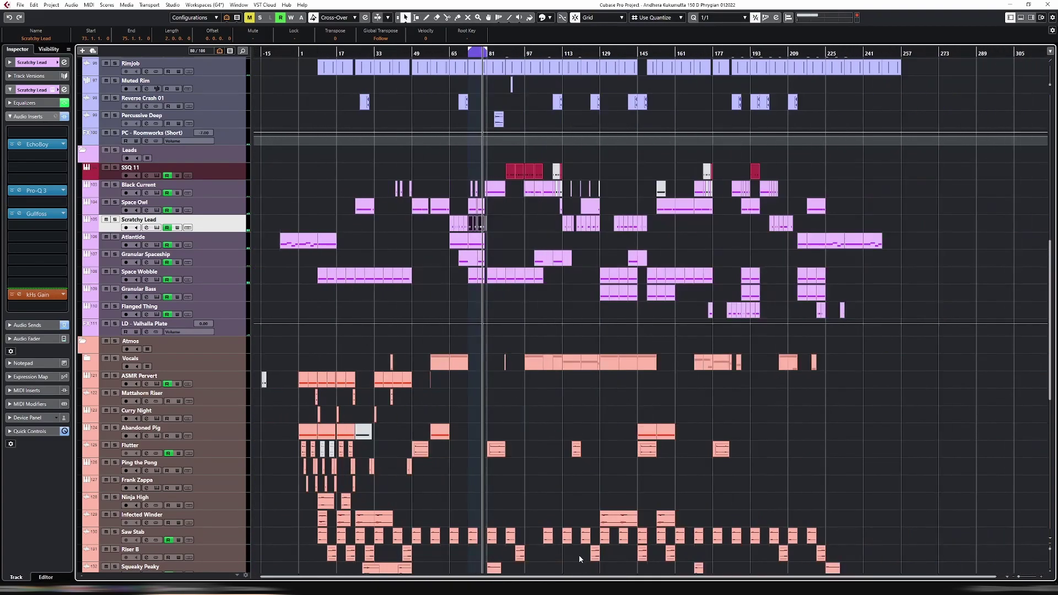
{"action": "left_click_drag", "start_coordinate": [531, 224], "coordinate": [845, 217]}
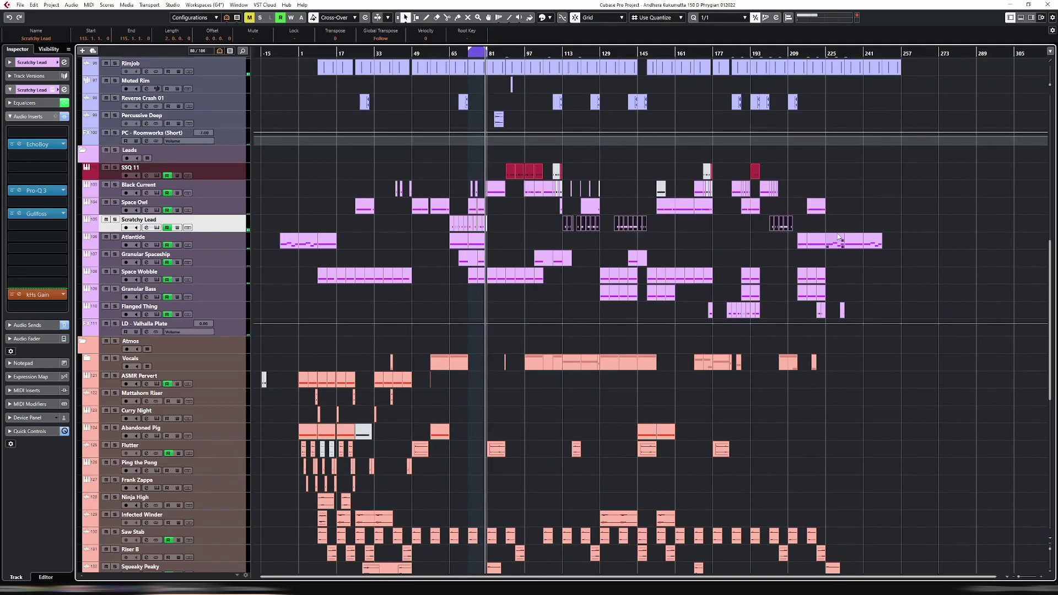
{"action": "key", "text": "ctrl+e"}
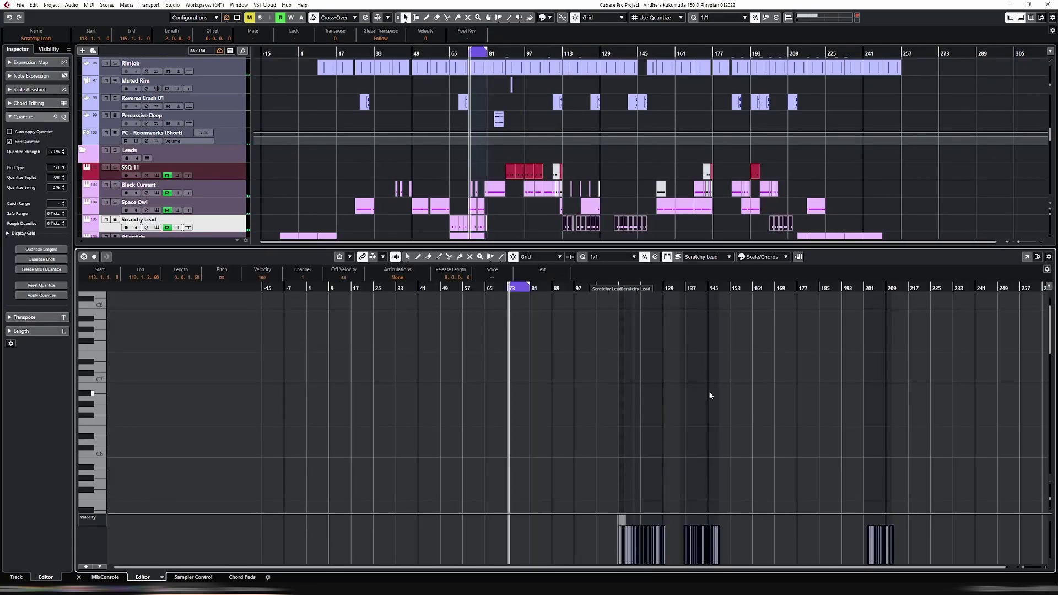
{"action": "key", "text": "ctrl+e"}
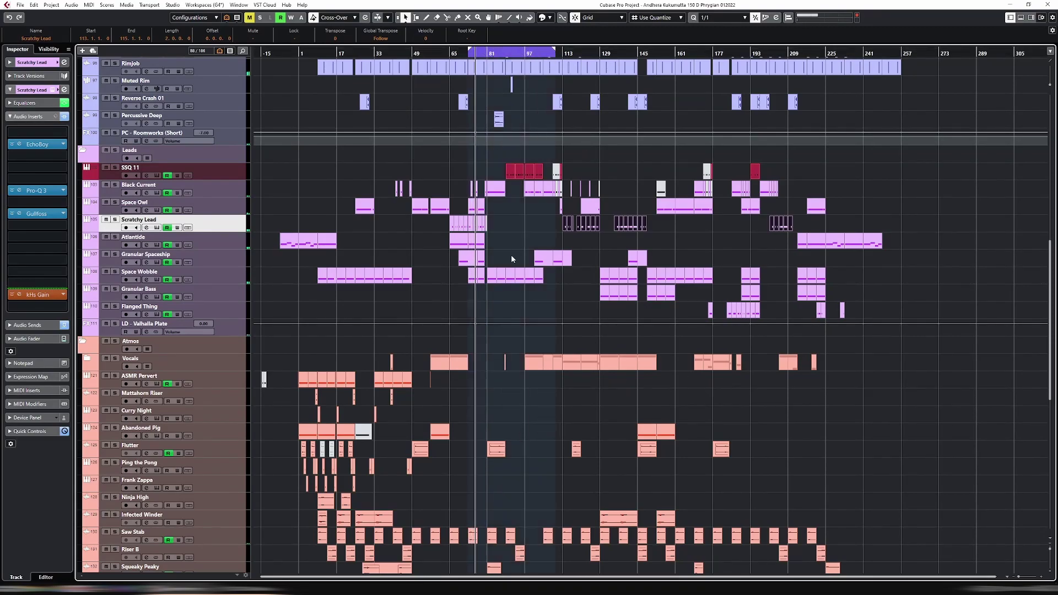
{"action": "scroll", "coordinate": [513, 260], "scroll_direction": "down", "scroll_amount": 5}
{"action": "scroll", "coordinate": [513, 262], "scroll_direction": "up", "scroll_amount": 5}
{"action": "scroll", "coordinate": [510, 261], "scroll_direction": "down", "scroll_amount": 5}
{"action": "scroll", "coordinate": [509, 259], "scroll_direction": "down", "scroll_amount": 2}
{"action": "scroll", "coordinate": [511, 258], "scroll_direction": "up", "scroll_amount": 8}
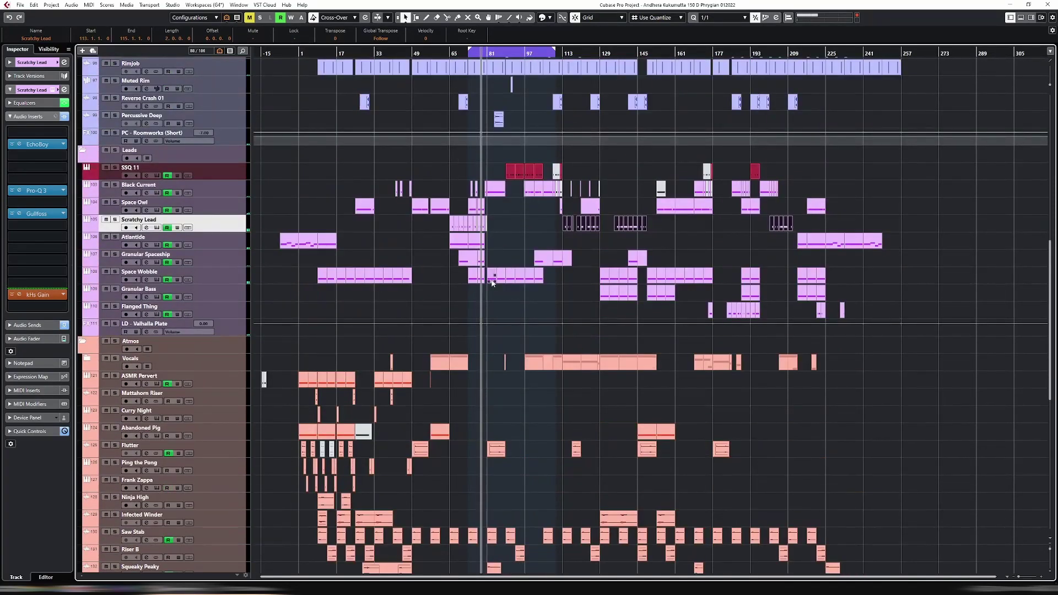
{"action": "left_click", "coordinate": [109, 246]}
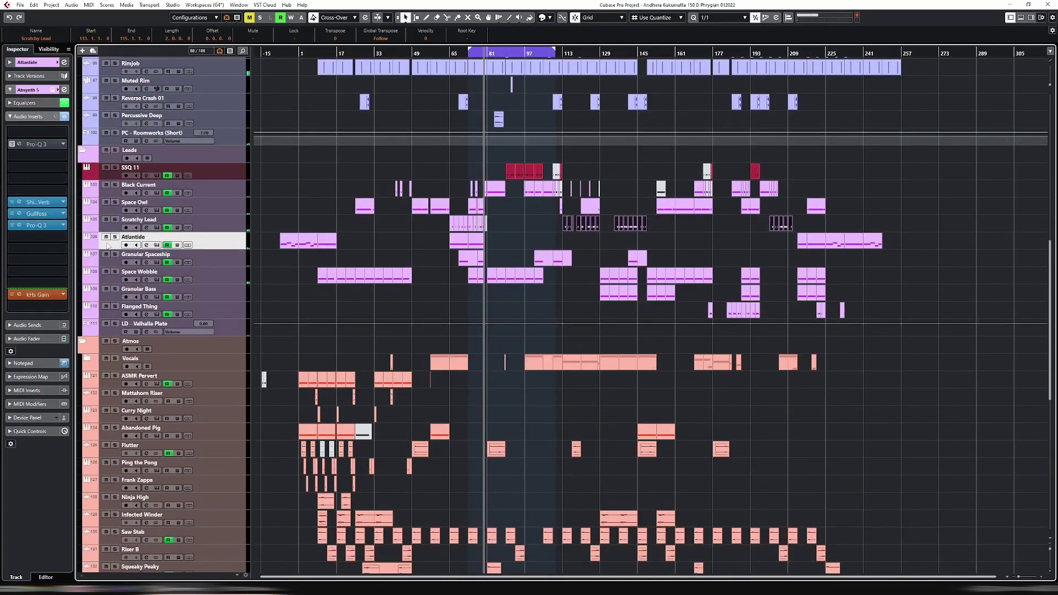
Solo Atlantide and loop playback over its two parts near bar 65.
{"action": "key", "text": "s"}
{"action": "left_click_drag", "start_coordinate": [403, 232], "coordinate": [511, 244]}
{"action": "key", "text": "p"}
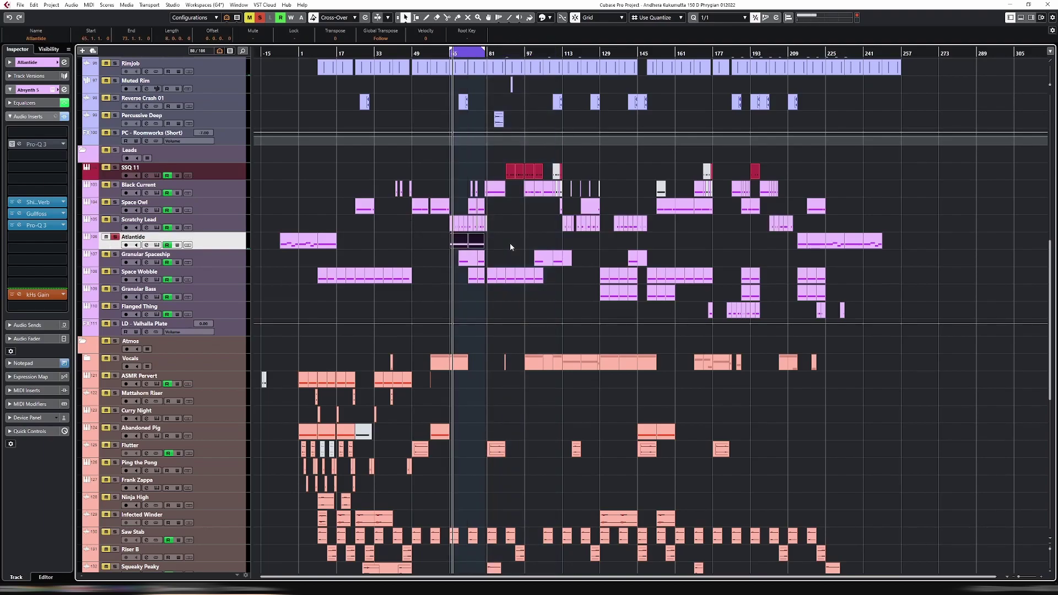
Bypass Atlantide's ShimmerVerb and move Gullfoss and Pro-Q 3 down, freeing the slot after ShimmerVerb.
{"action": "left_click", "coordinate": [37, 202]}
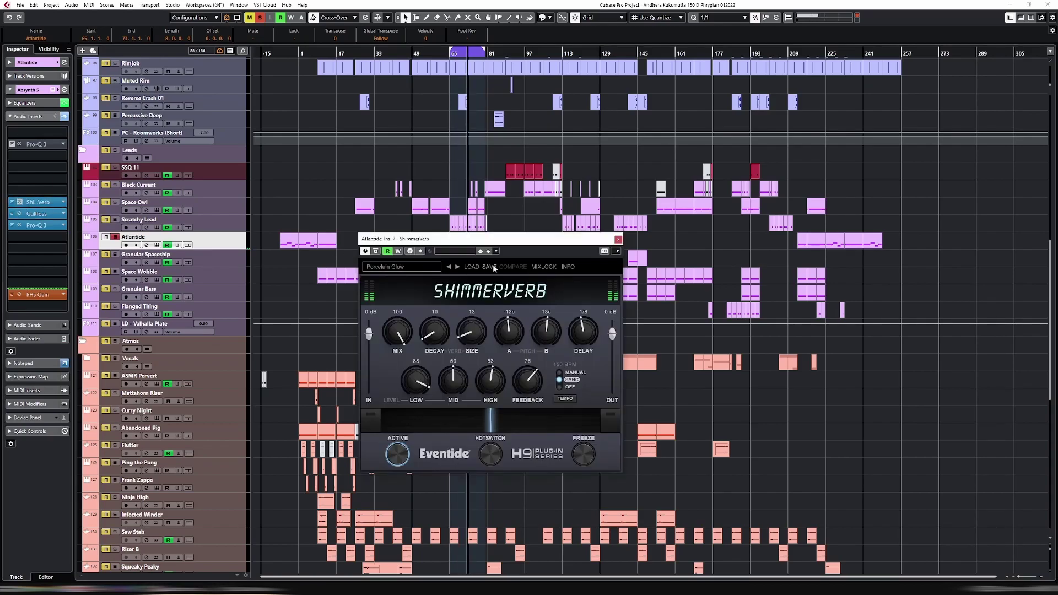
{"action": "left_click_drag", "start_coordinate": [527, 243], "coordinate": [634, 288]}
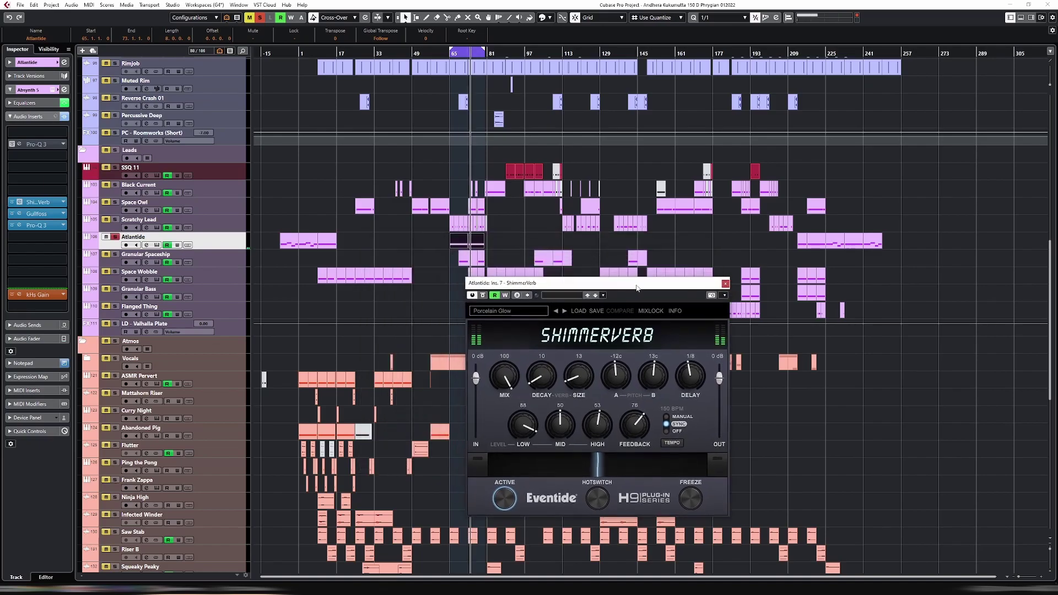
{"action": "left_click", "coordinate": [725, 283]}
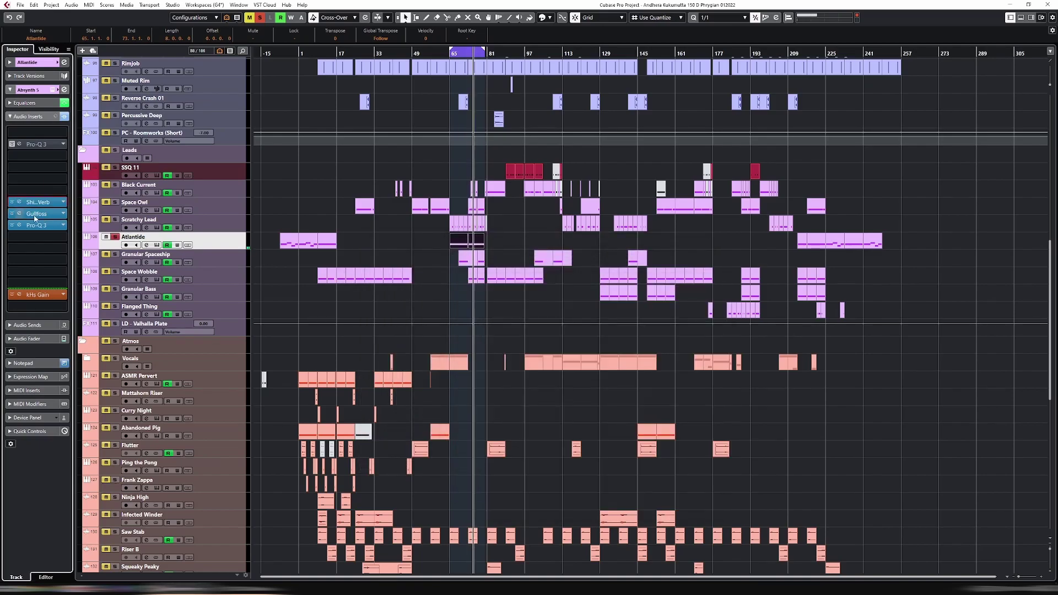
{"action": "left_click", "coordinate": [12, 202]}
{"action": "left_click_drag", "start_coordinate": [49, 225], "coordinate": [42, 260]}
{"action": "left_click_drag", "start_coordinate": [37, 213], "coordinate": [42, 247]}
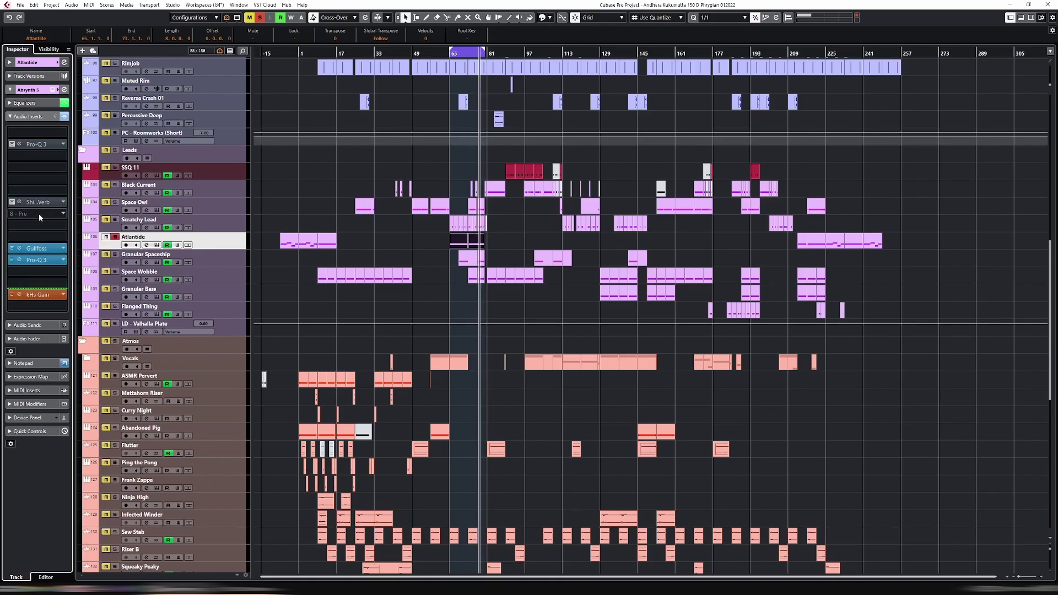
{"action": "left_click", "coordinate": [35, 225]}
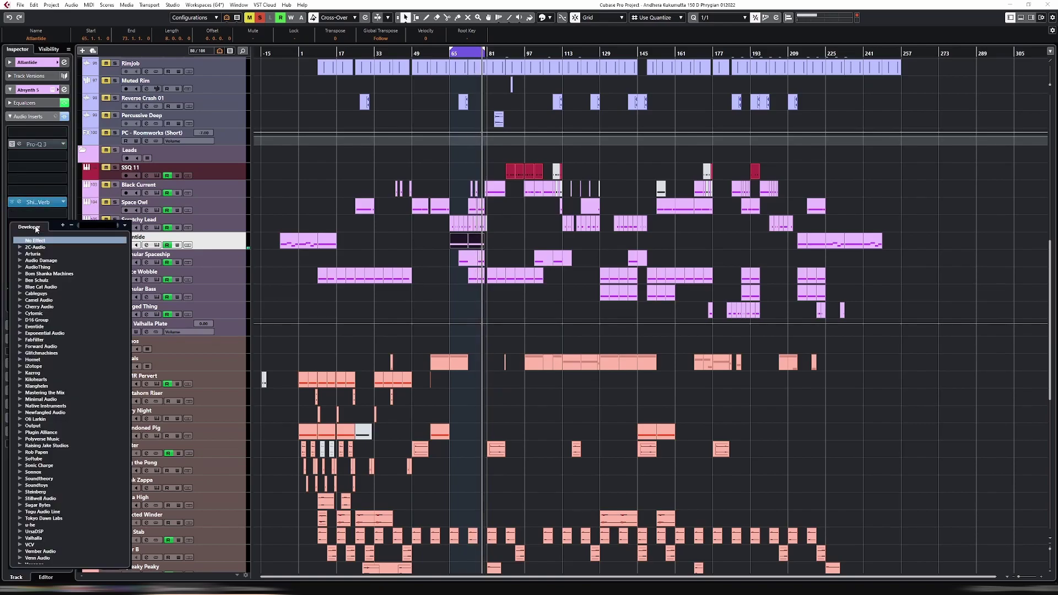
Insert Blackhole after ShimmerVerb using the 01 - Factory Presets 'Biggest Reverb Ever' preset.
{"action": "type", "text": "bla"}
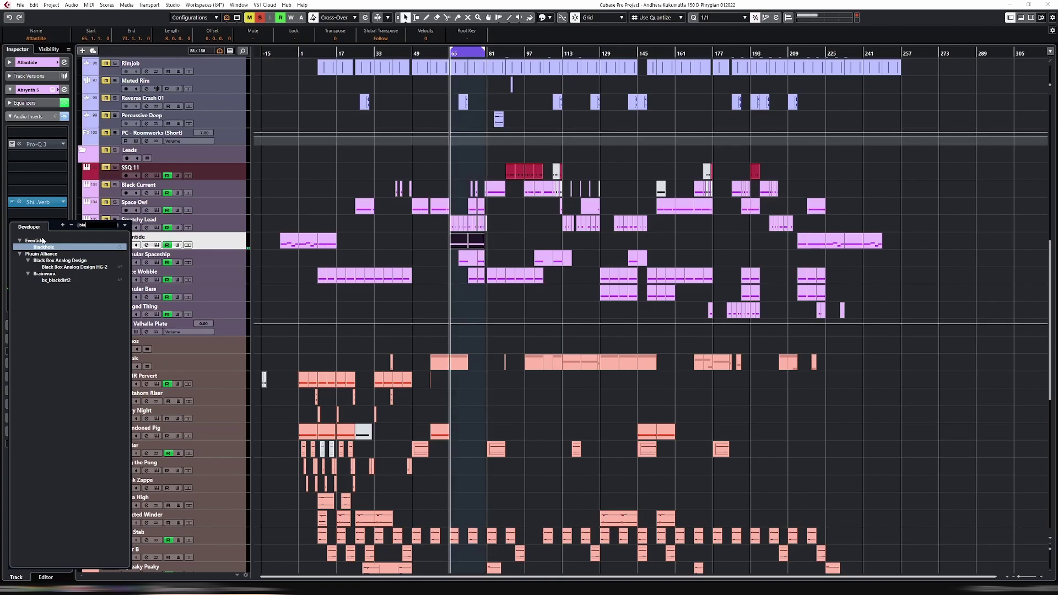
{"action": "left_click", "coordinate": [44, 247]}
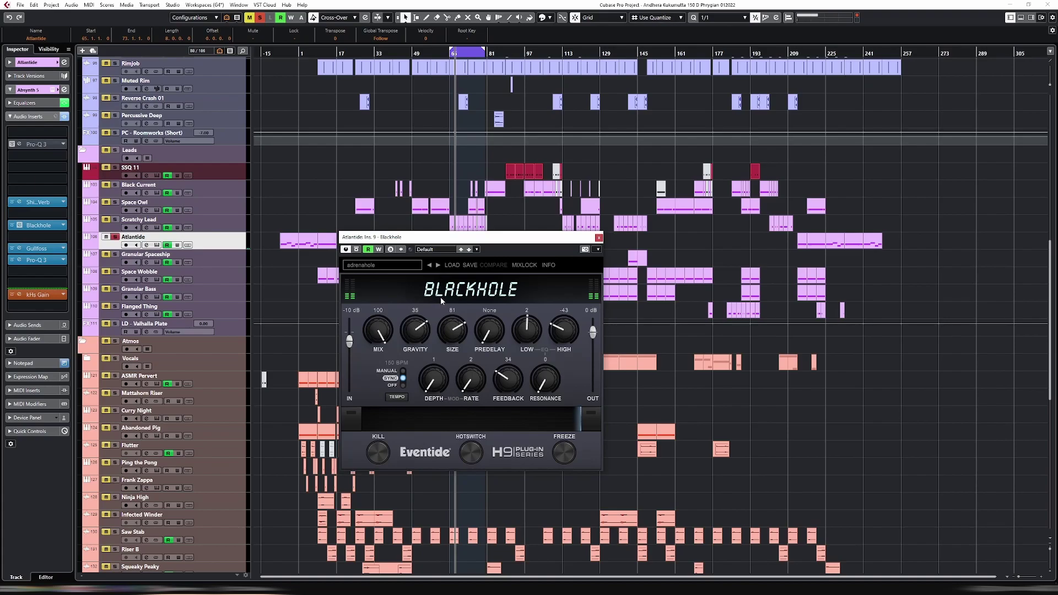
{"action": "left_click", "coordinate": [388, 265]}
{"action": "mouse_move", "coordinate": [436, 277]}
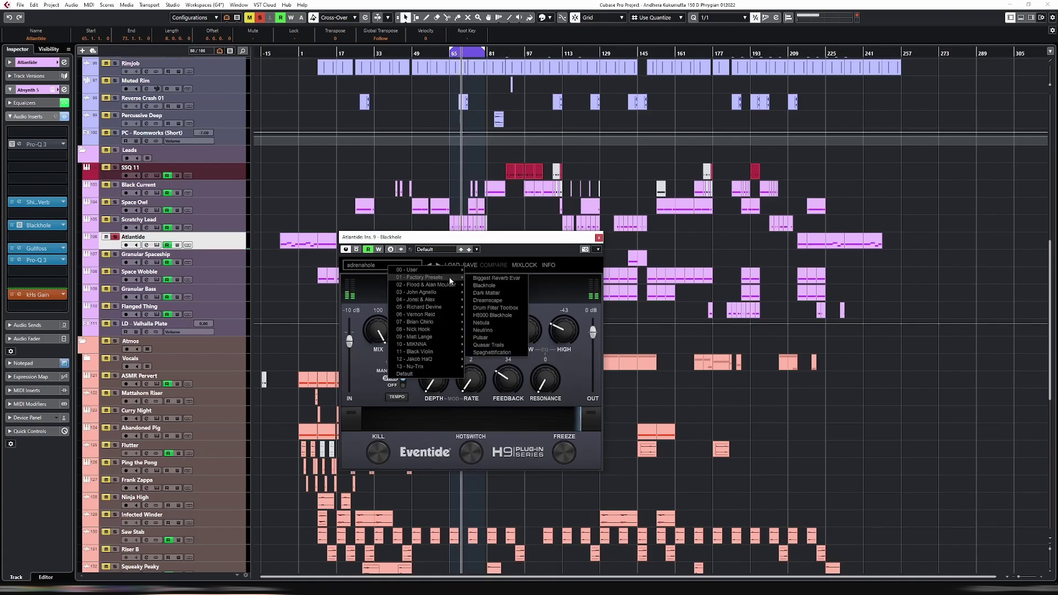
{"action": "left_click", "coordinate": [488, 279]}
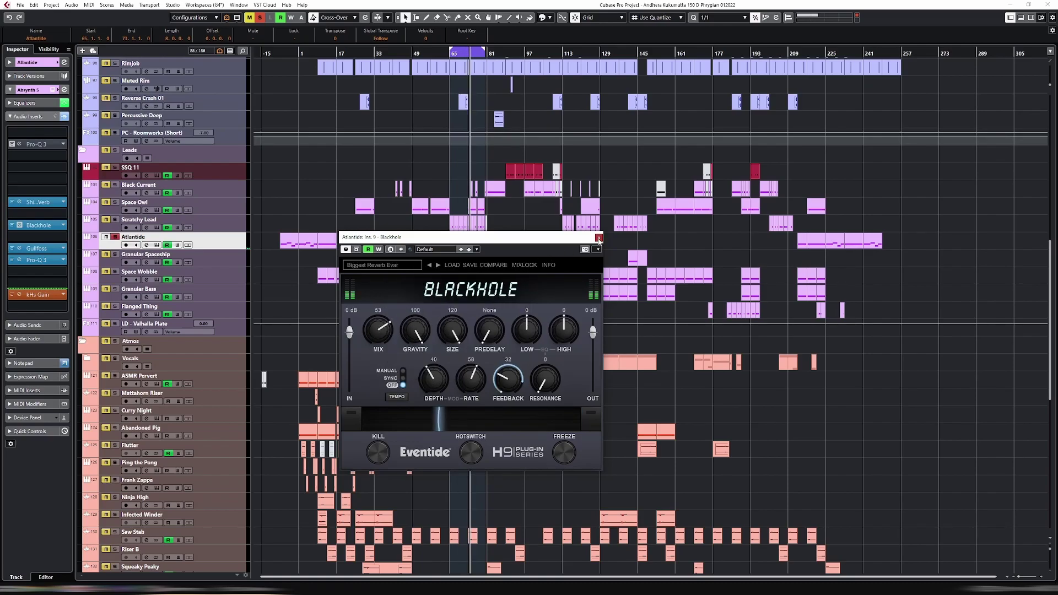
{"action": "left_click", "coordinate": [599, 239]}
{"action": "key", "text": "h"}
{"action": "key", "text": "h"}
{"action": "key", "text": "h"}
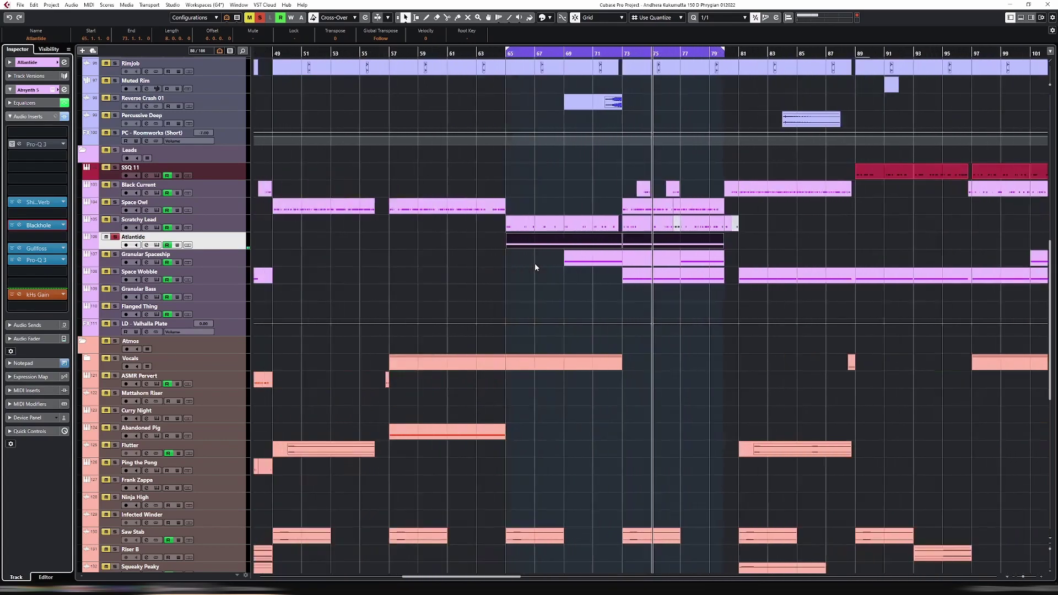
Raise Atlantide's kHs Gain point at 72.4 to about 41, unsolo, and drop the bar 73 point.
{"action": "left_click", "coordinate": [89, 246]}
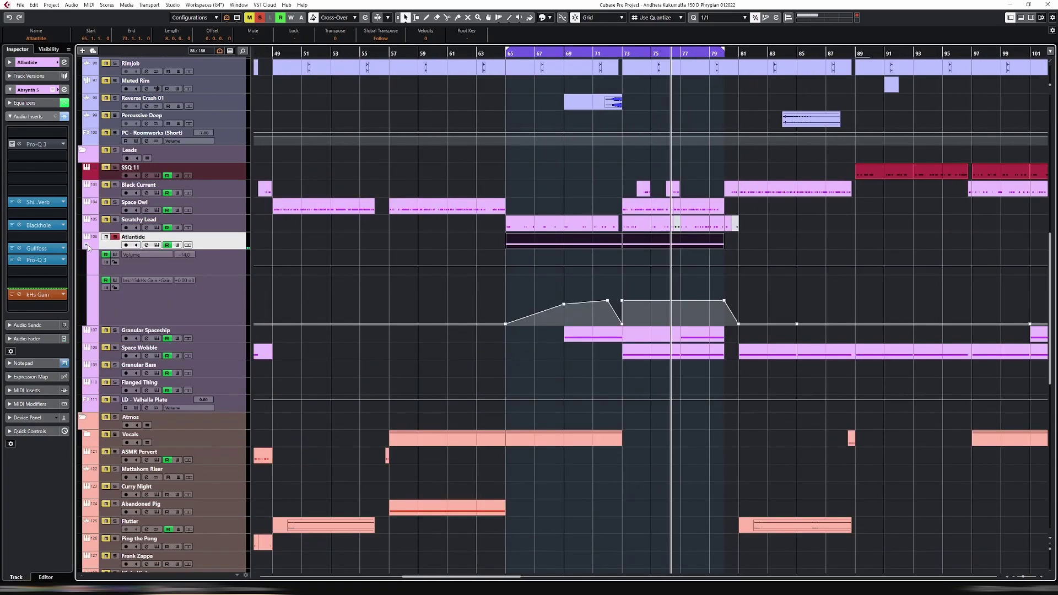
{"action": "left_click", "coordinate": [577, 307]}
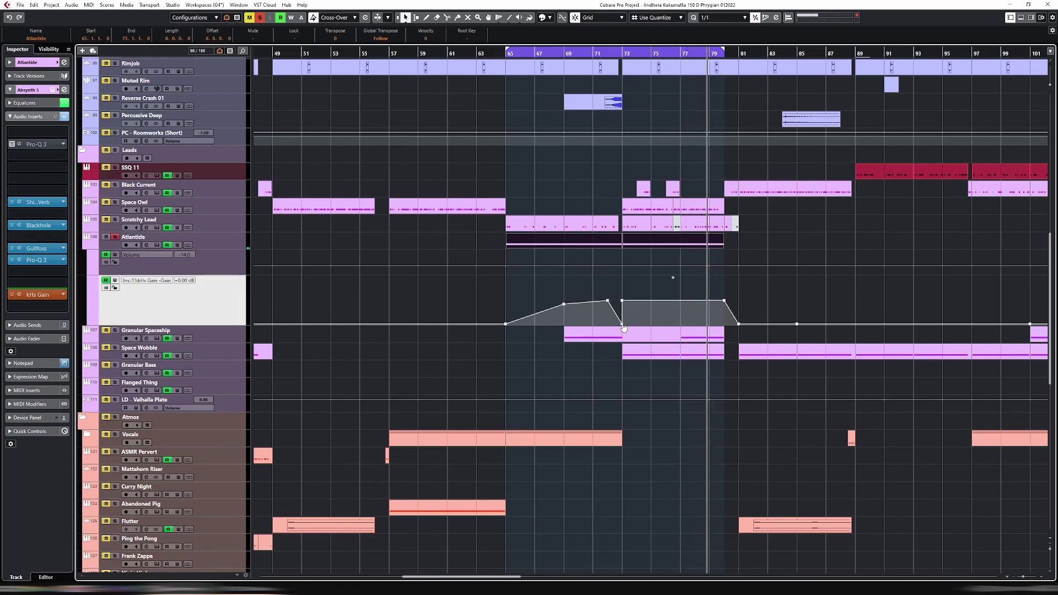
{"action": "left_click", "coordinate": [623, 326]}
{"action": "mouse_move", "coordinate": [622, 327]}
{"action": "left_mouse_down"}
{"action": "mouse_move", "coordinate": [622, 303]}
{"action": "mouse_move", "coordinate": [631, 308]}
{"action": "left_mouse_up"}
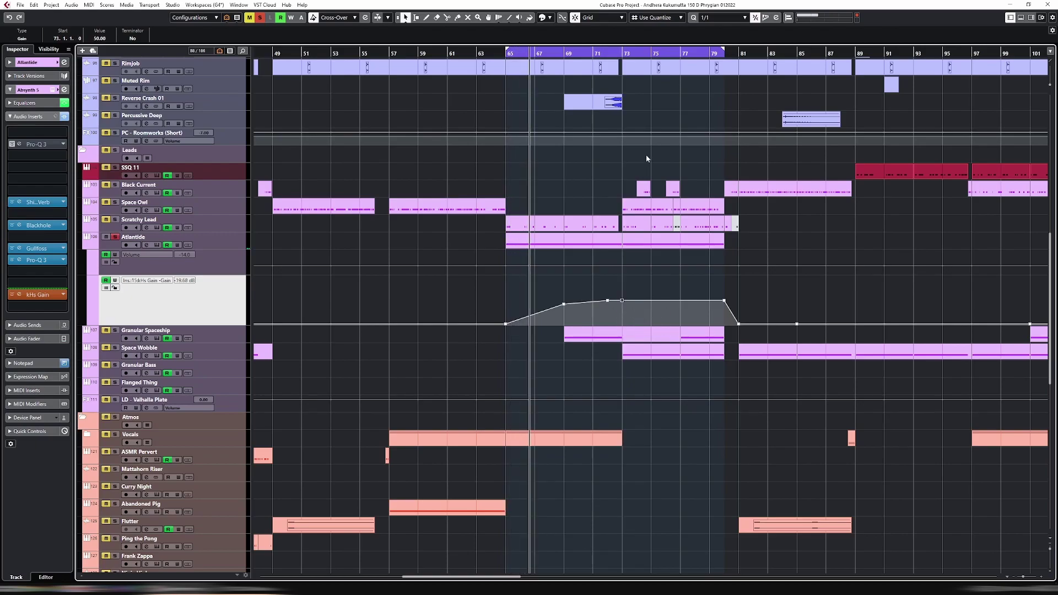
{"action": "left_click", "coordinate": [114, 237]}
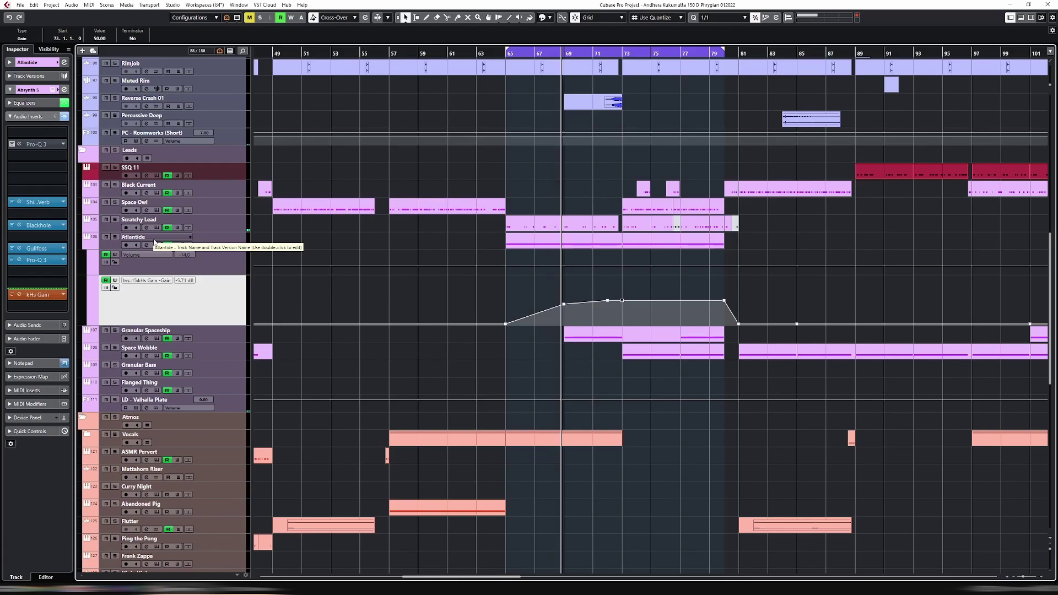
{"action": "left_click", "coordinate": [631, 323]}
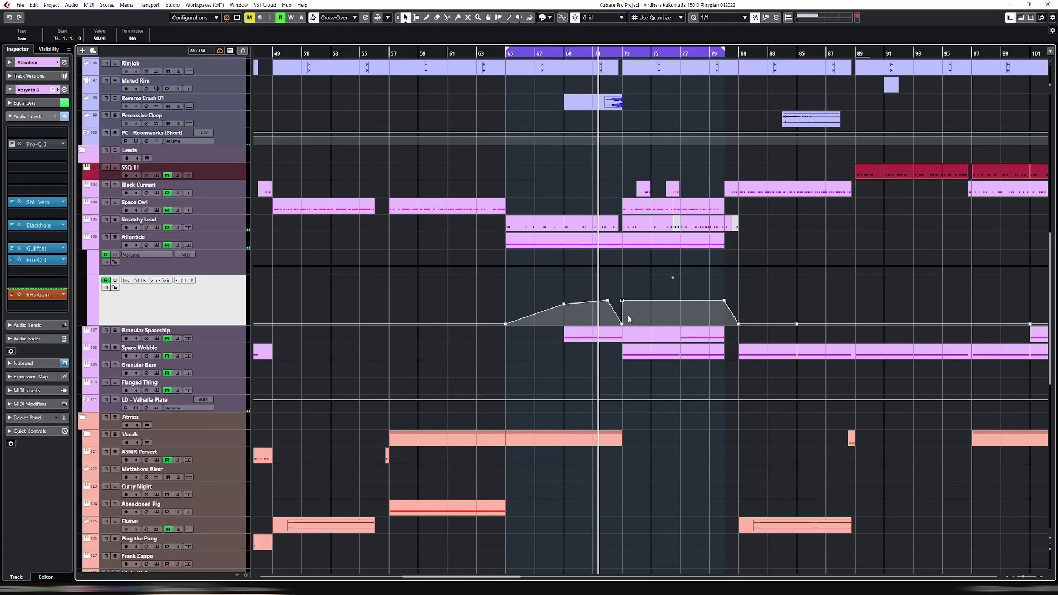
With quantize at 1/4, move the kHs Gain point from 72.1 to 72.4.1.
{"action": "key", "text": "h"}
{"action": "key", "text": "h"}
{"action": "key", "text": "h"}
{"action": "key", "text": "h"}
{"action": "key", "text": "h"}
{"action": "key", "text": "h"}
{"action": "key", "text": "h"}
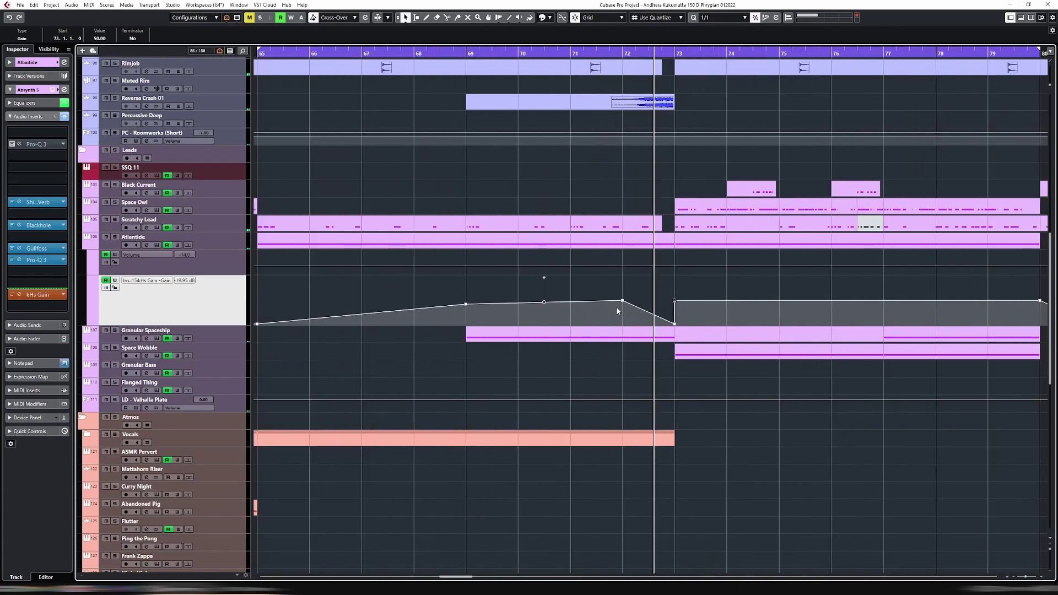
{"action": "key", "text": "h"}
{"action": "key", "text": "alt+2"}
{"action": "key", "text": "alt+3"}
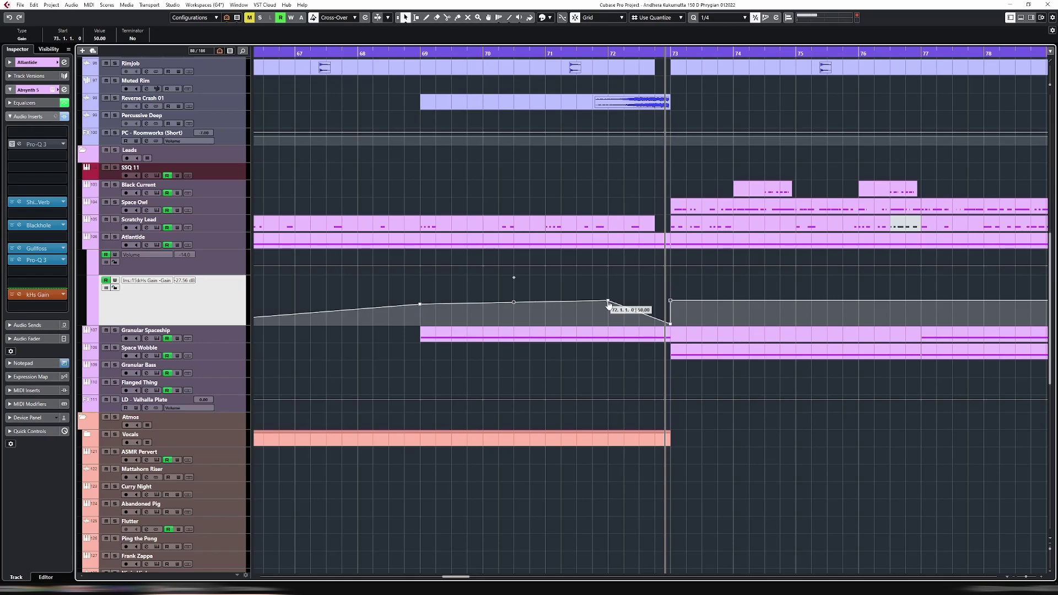
{"action": "left_click_drag", "start_coordinate": [609, 304], "coordinate": [654, 306]}
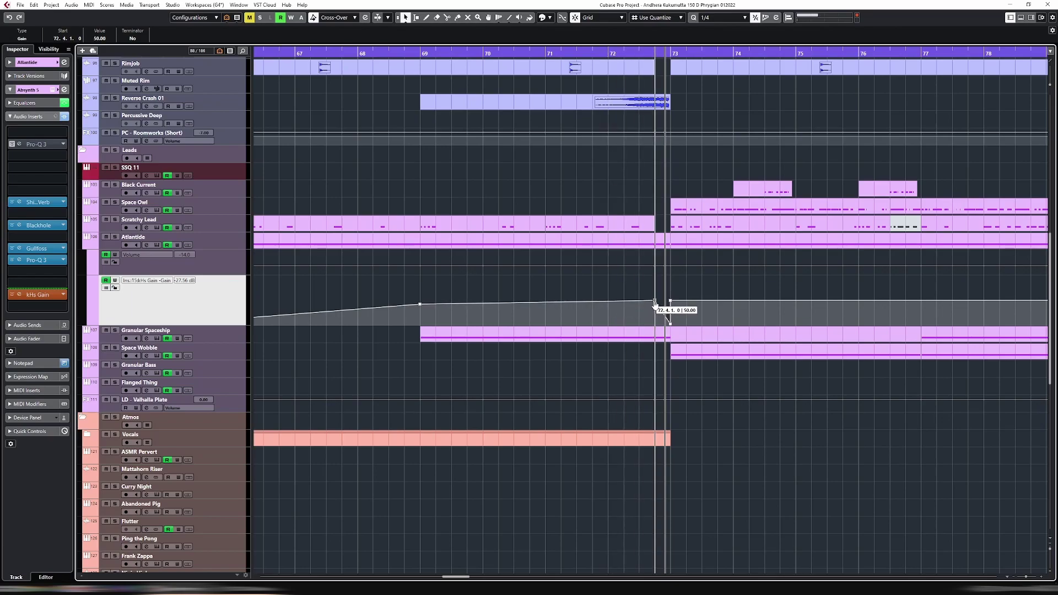
{"action": "left_click_drag", "start_coordinate": [656, 306], "coordinate": [656, 304]}
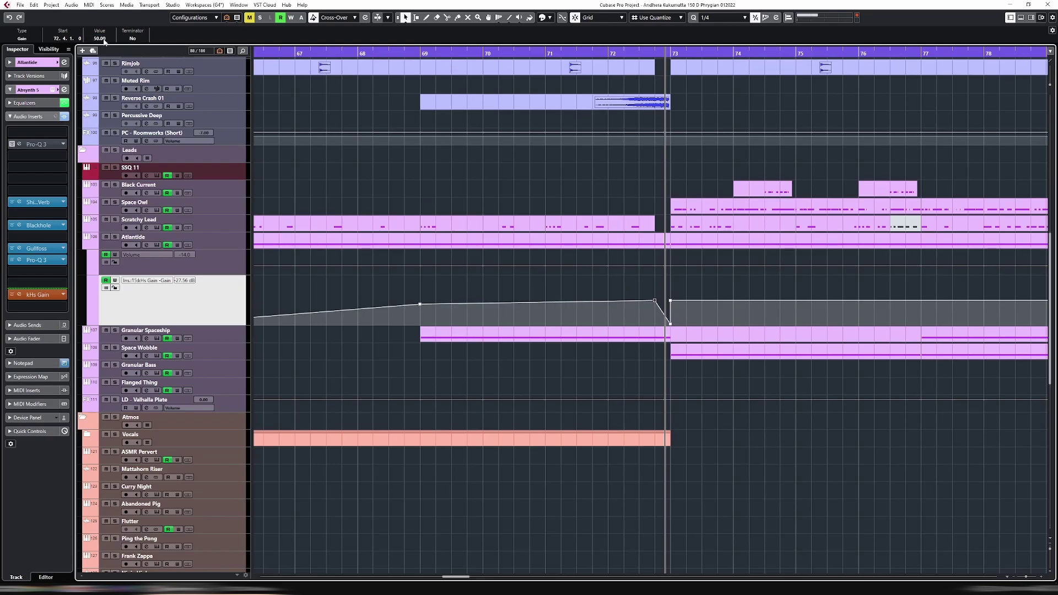
{"action": "key", "text": "h"}
{"action": "key", "text": "h"}
{"action": "key", "text": "h"}
{"action": "key", "text": "h"}
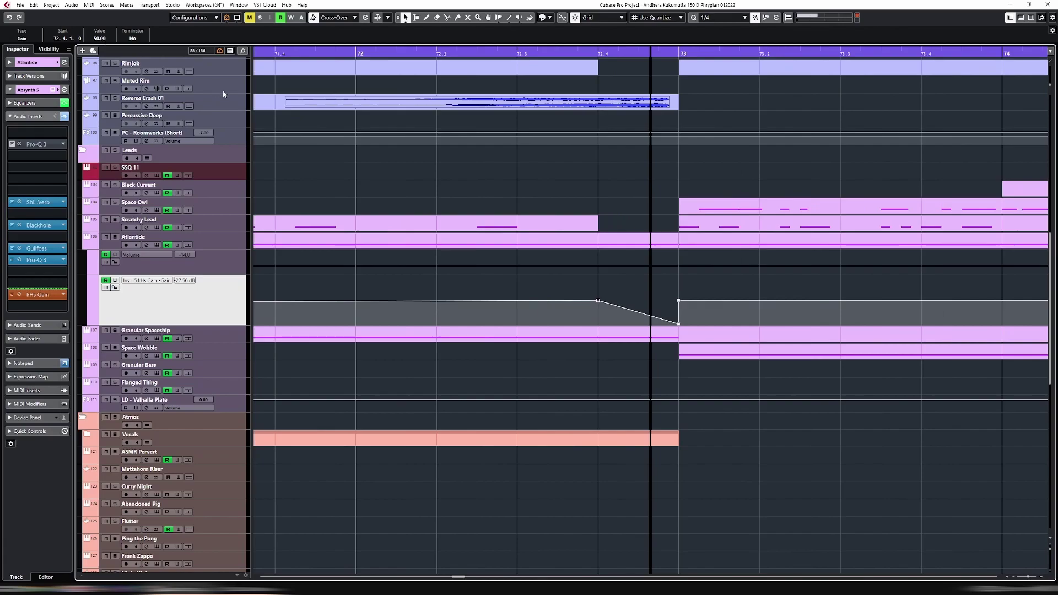
Check the Atlantide part's notes, then move the gain dip point to 72.4.3.
{"action": "left_click", "coordinate": [653, 243]}
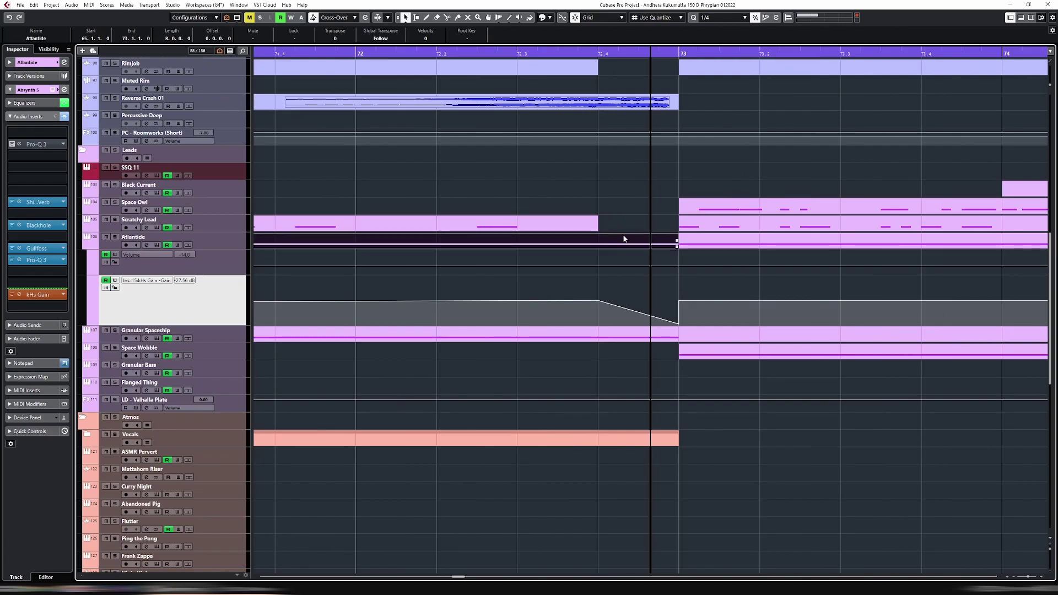
{"action": "key", "text": "Return"}
{"action": "scroll", "coordinate": [681, 357], "scroll_direction": "down", "scroll_amount": 5}
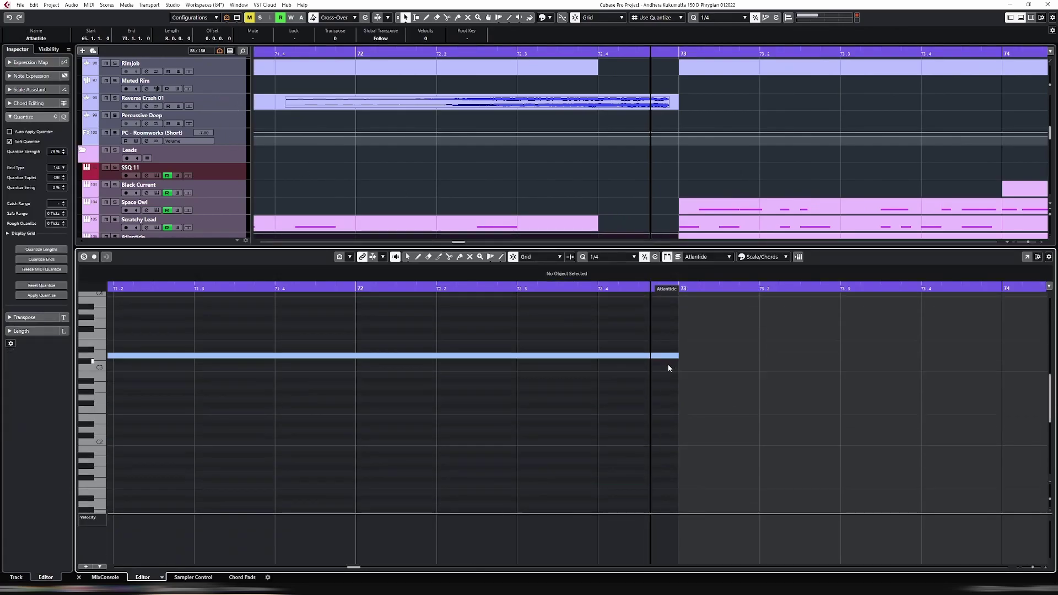
{"action": "key", "text": "Return"}
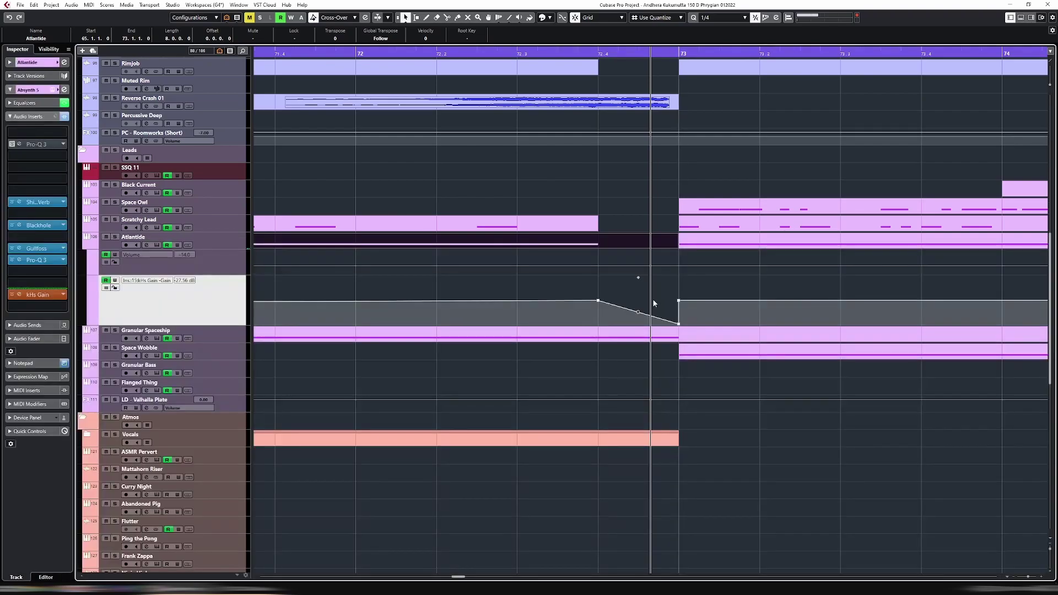
{"action": "left_click", "coordinate": [599, 302]}
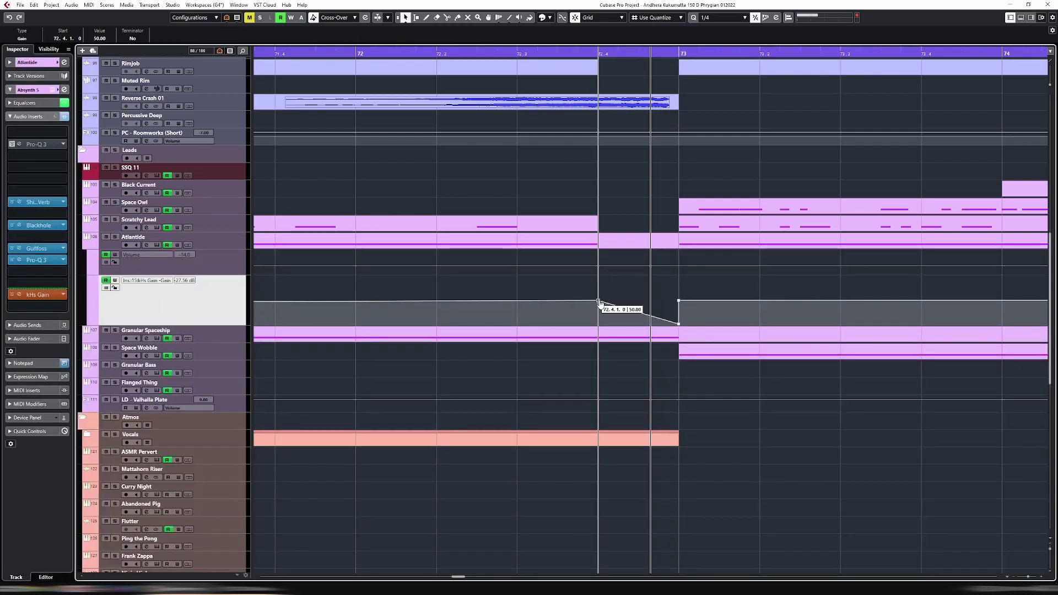
{"action": "left_click_drag", "start_coordinate": [599, 303], "coordinate": [638, 302]}
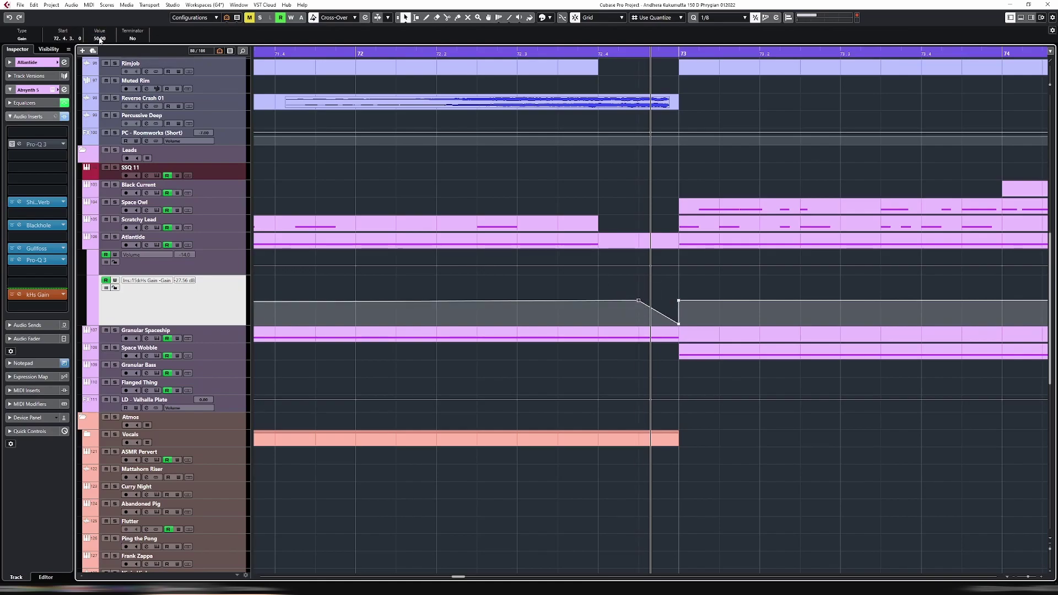
Audition the change from around bar 70 and fold away Atlantide's automation lanes.
{"action": "key", "text": "g"}
{"action": "key", "text": "g"}
{"action": "key", "text": "g"}
{"action": "key", "text": "g"}
{"action": "key", "text": "g"}
{"action": "key", "text": "g"}
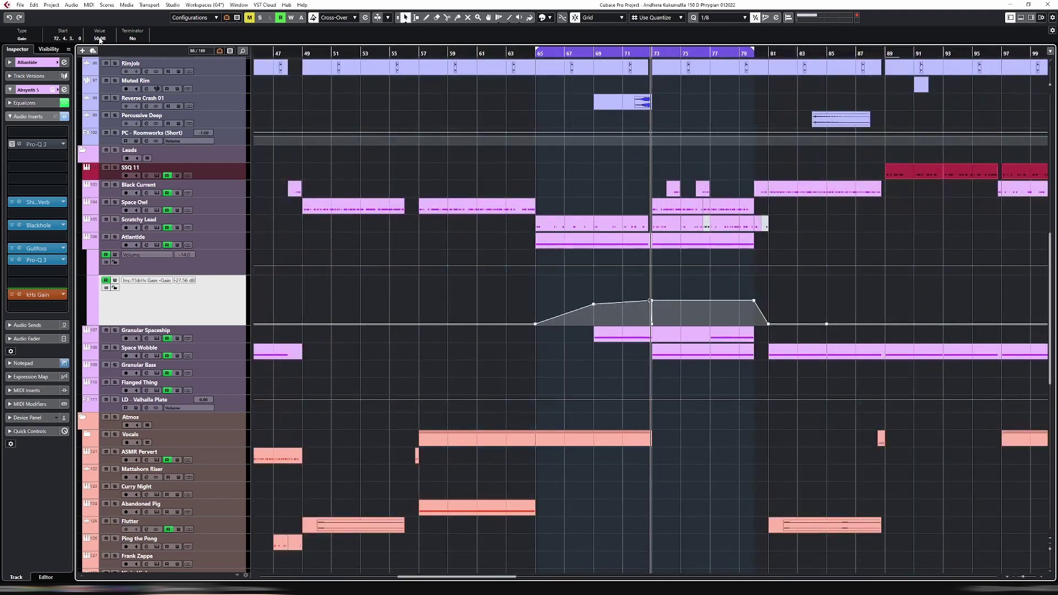
{"action": "key", "text": "space"}
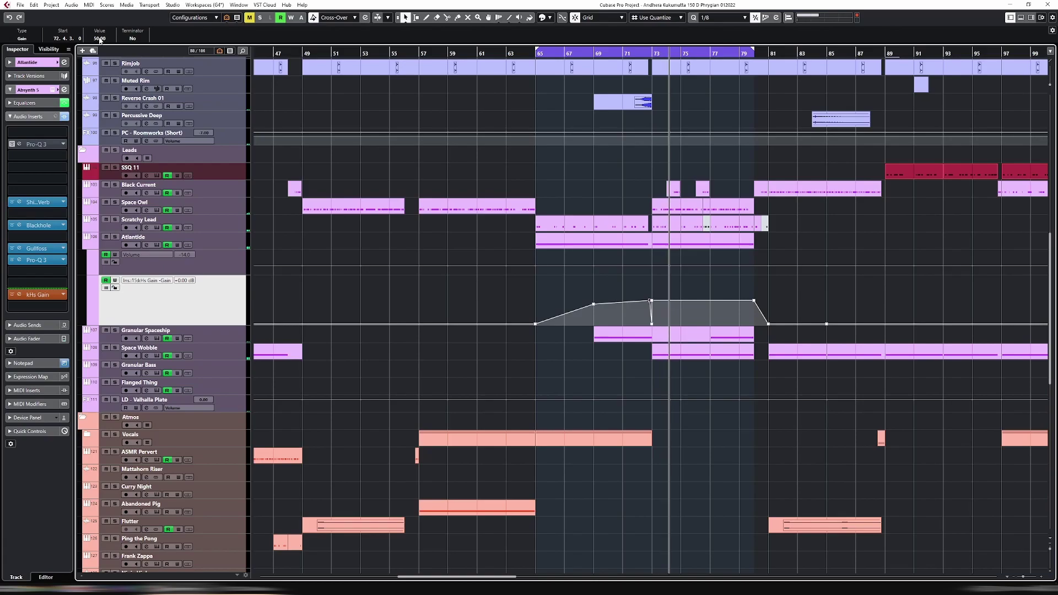
{"action": "left_click", "coordinate": [632, 54]}
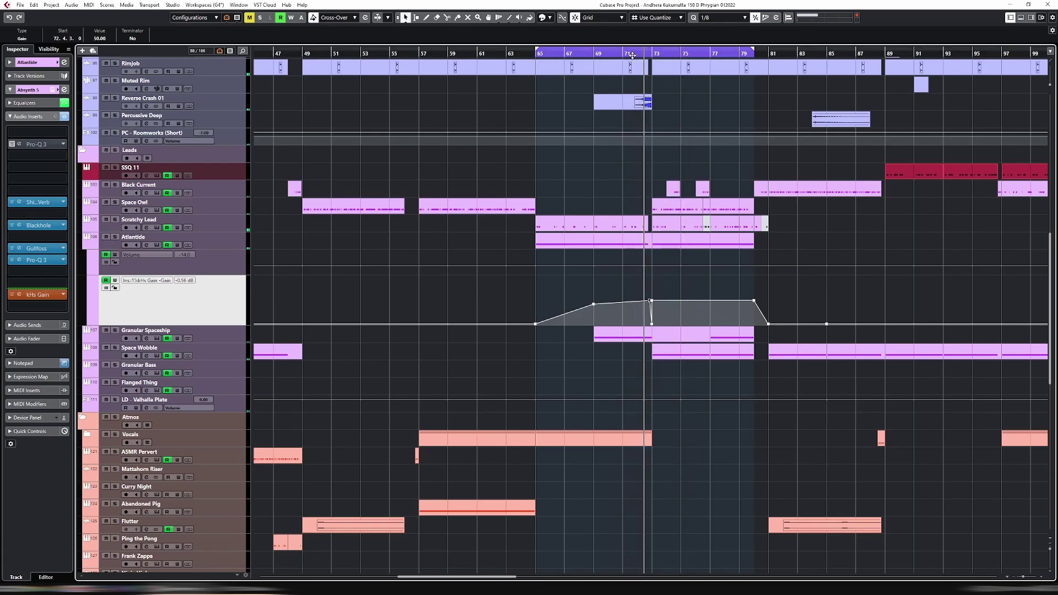
{"action": "scroll", "coordinate": [632, 54], "scroll_direction": "down", "scroll_amount": 2}
{"action": "left_click", "coordinate": [626, 54]}
{"action": "left_click", "coordinate": [86, 246]}
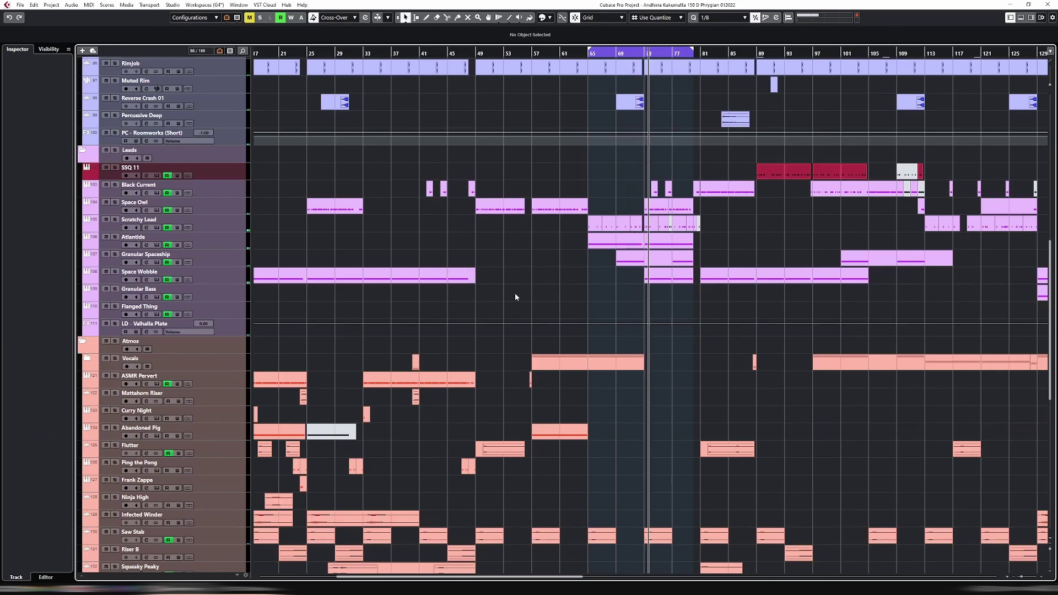
Mute the Rimjob part at bars 65–72 with the Mute tool, leaving Atlantide's part unmuted.
{"action": "key", "text": "h"}
{"action": "key", "text": "h"}
{"action": "key", "text": "h"}
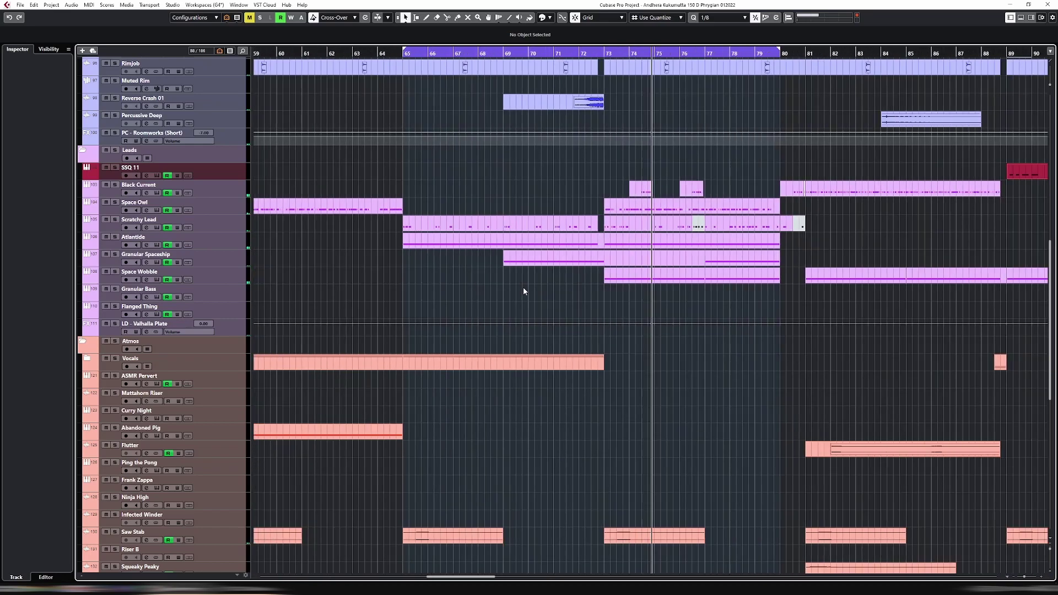
{"action": "left_click", "coordinate": [533, 54]}
{"action": "key", "text": "7"}
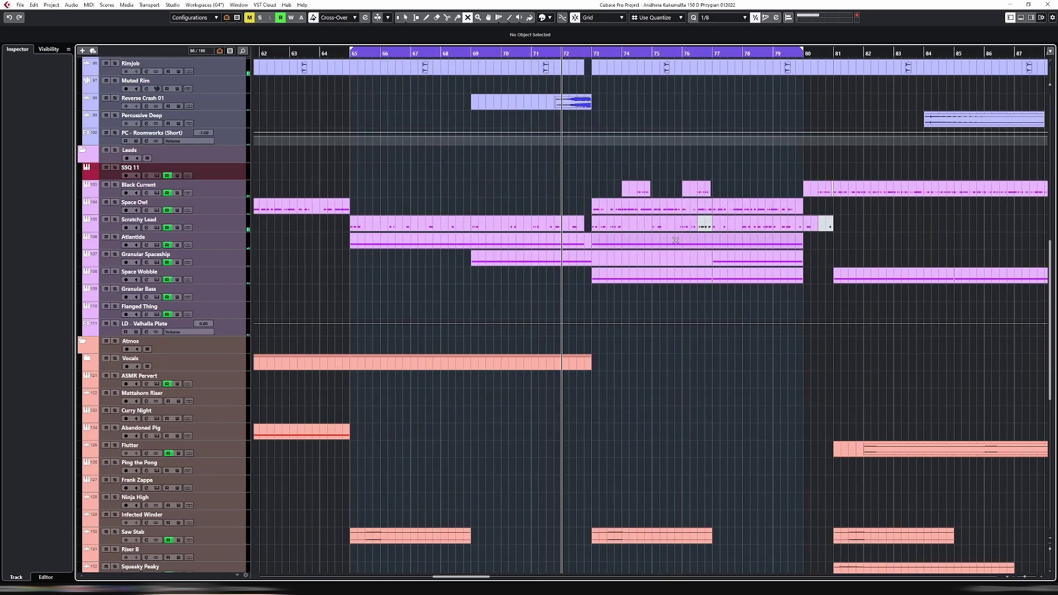
{"action": "left_click", "coordinate": [676, 241]}
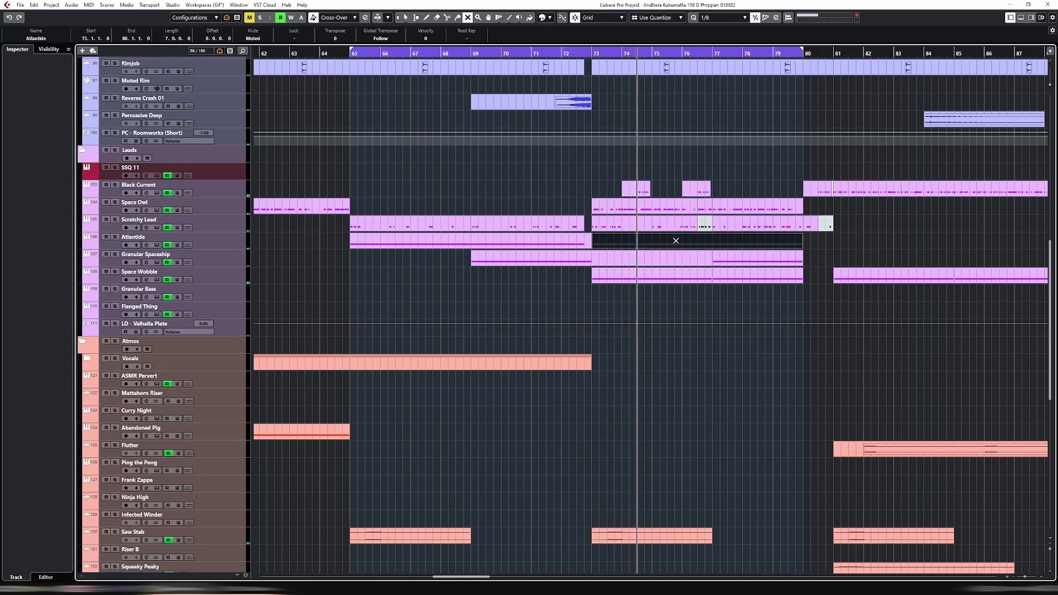
{"action": "left_click", "coordinate": [675, 241]}
{"action": "left_click", "coordinate": [575, 68]}
{"action": "left_click", "coordinate": [565, 54]}
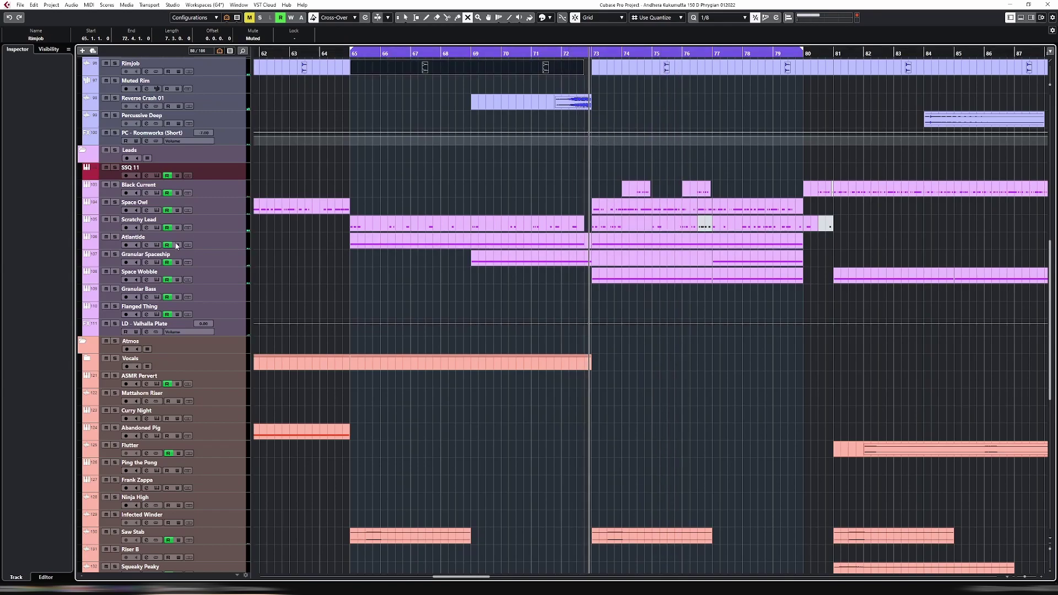
Raise Atlantide's kHs Gain point at 72.4 to 50, removing the dip before bar 73.
{"action": "left_click", "coordinate": [221, 243]}
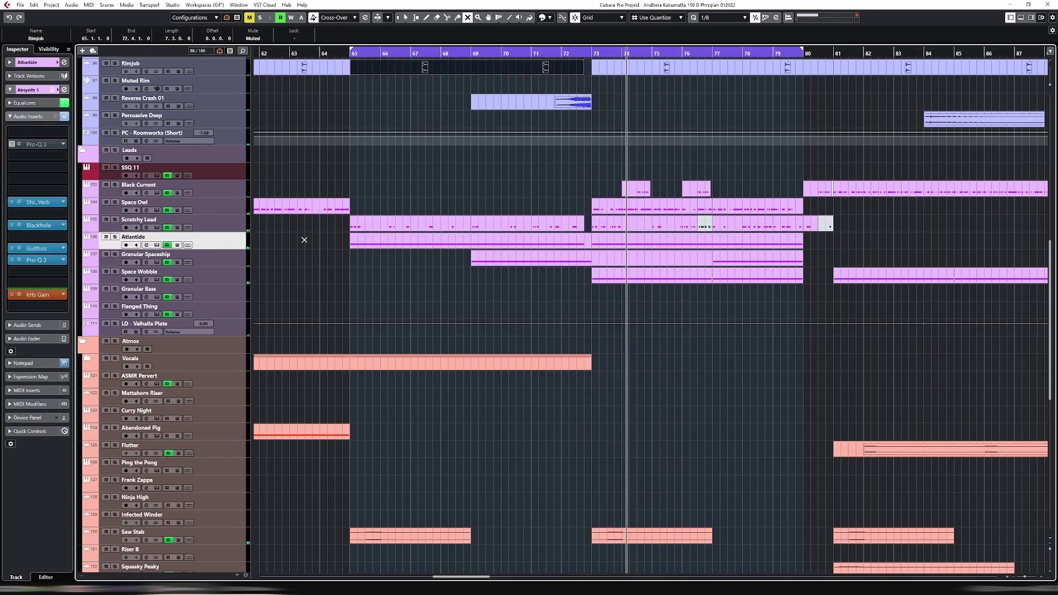
{"action": "left_click", "coordinate": [85, 246]}
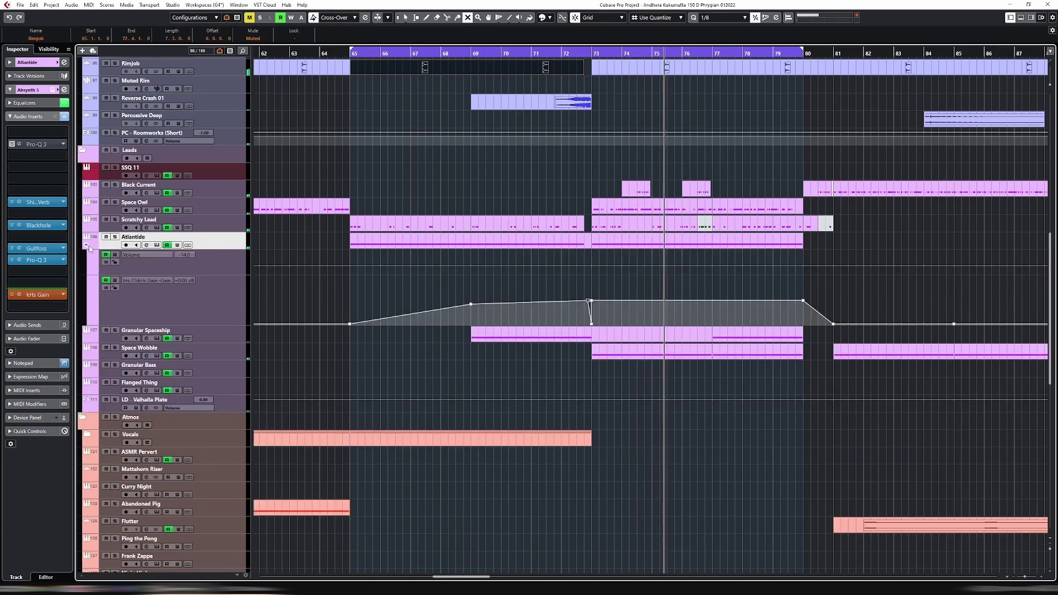
{"action": "key", "text": "1"}
{"action": "left_click", "coordinate": [591, 324]}
{"action": "left_click_drag", "start_coordinate": [593, 326], "coordinate": [591, 300]}
{"action": "left_click", "coordinate": [542, 51]}
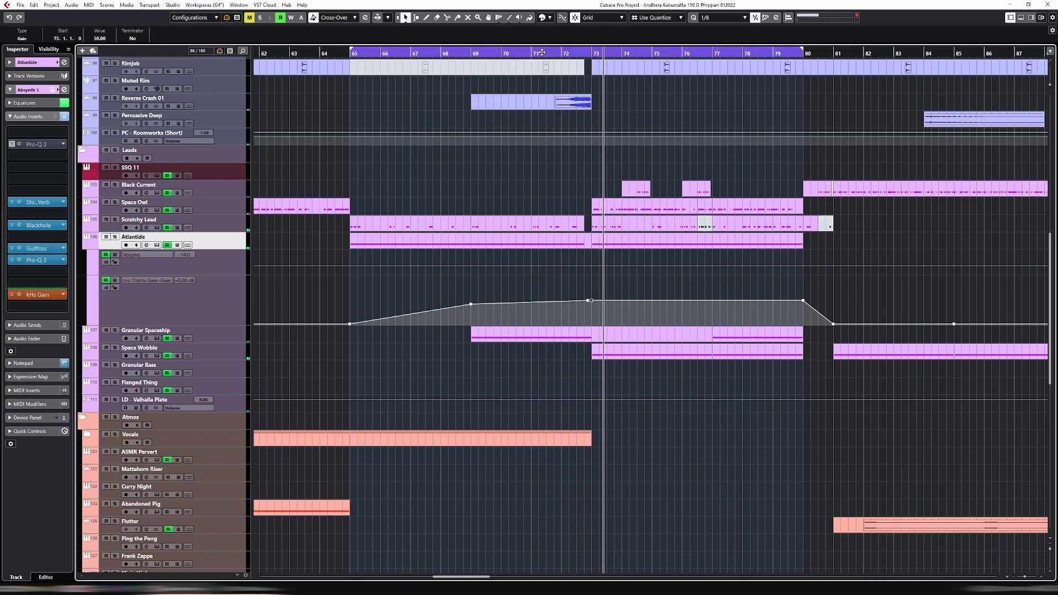
{"action": "key", "text": "g"}
{"action": "key", "text": "g"}
{"action": "key", "text": "g"}
{"action": "key", "text": "g"}
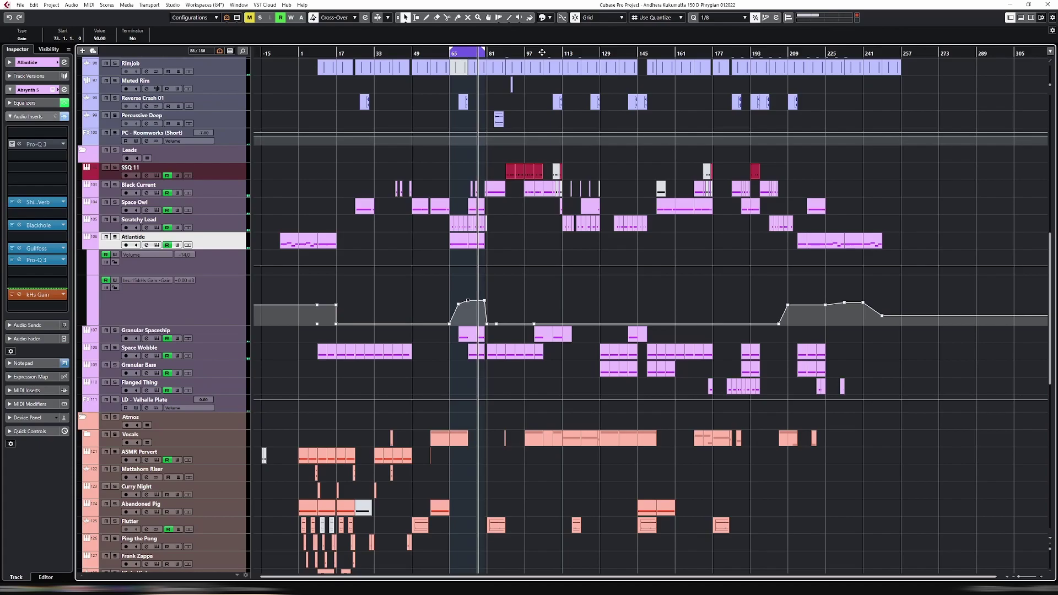
Hide Atlantide's automation lanes and extend the cycle range to bars 65–137.
{"action": "left_click", "coordinate": [93, 247]}
{"action": "scroll", "coordinate": [495, 114], "scroll_direction": "up", "scroll_amount": 6}
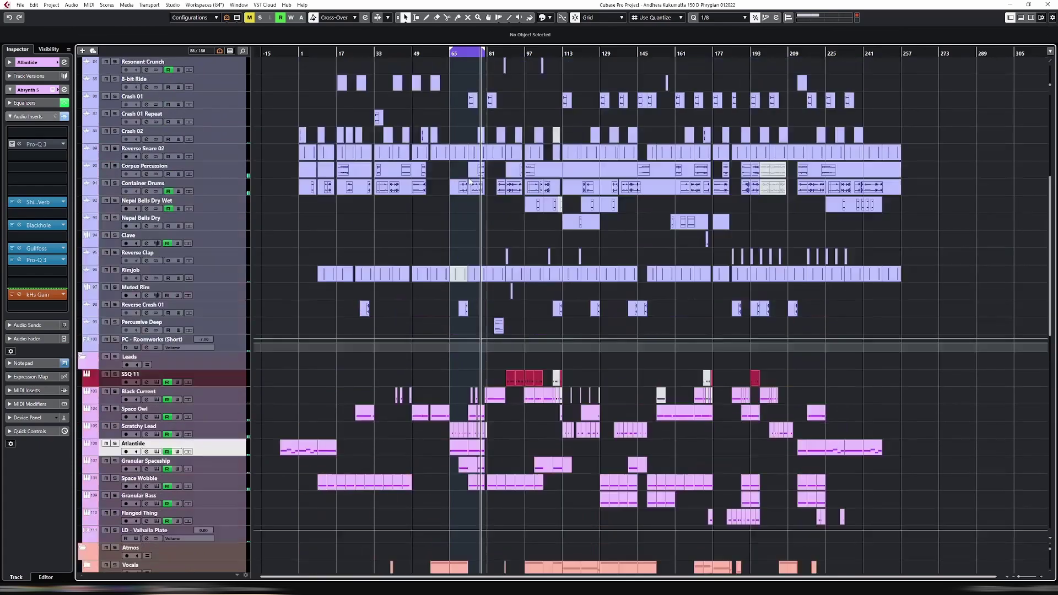
{"action": "left_click_drag", "start_coordinate": [484, 49], "coordinate": [621, 61]}
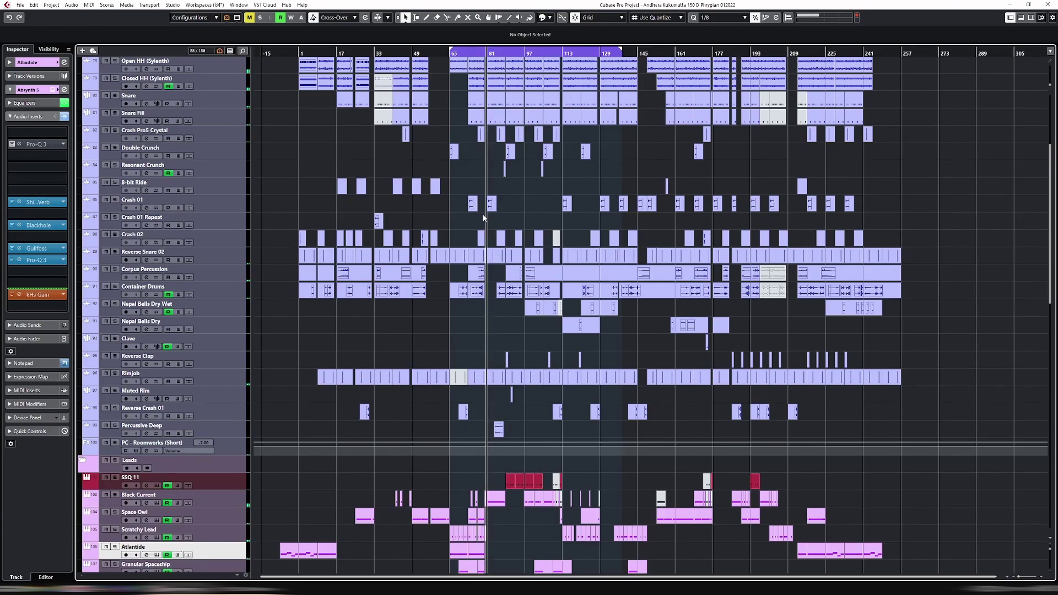
{"action": "scroll", "coordinate": [484, 217], "scroll_direction": "down", "scroll_amount": 8}
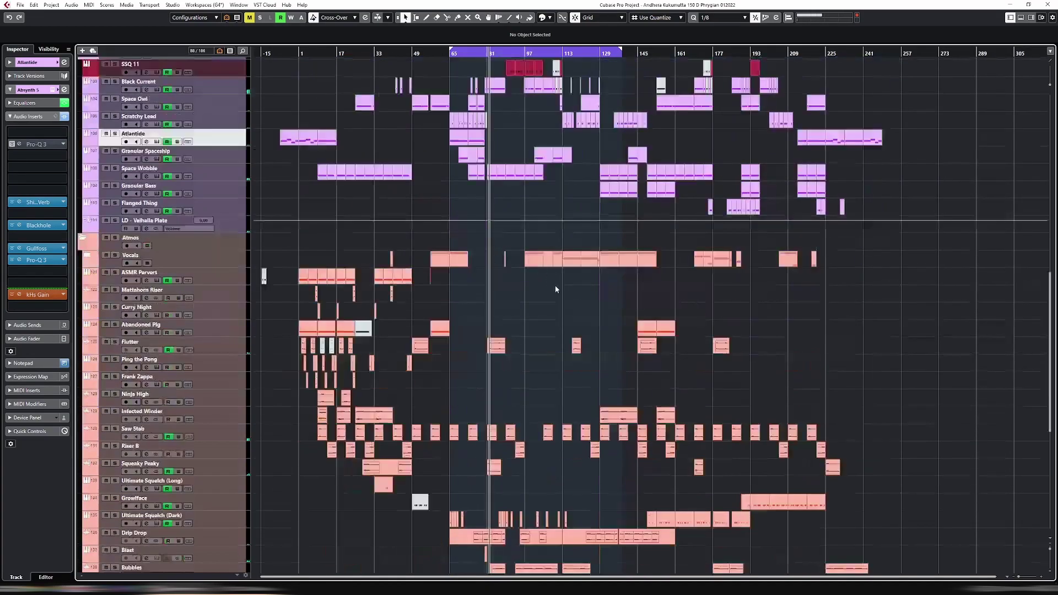
{"action": "scroll", "coordinate": [546, 274], "scroll_direction": "up", "scroll_amount": 4}
Shrink all tracks to one line, then move SSQ 11 below Space Wobble and recolour it.
{"action": "key", "text": "shift+g"}
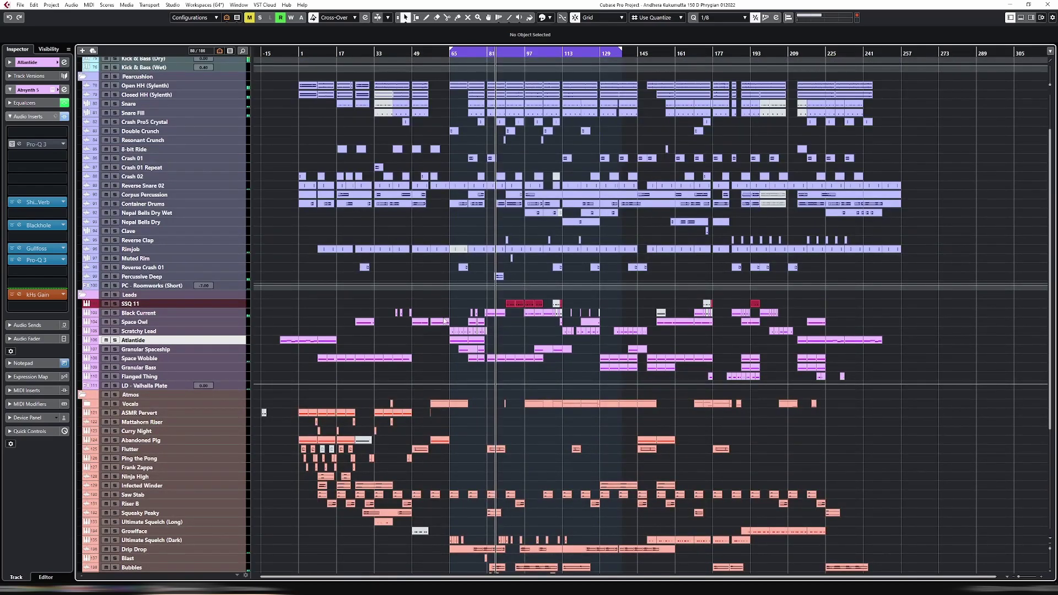
{"action": "left_click", "coordinate": [227, 304]}
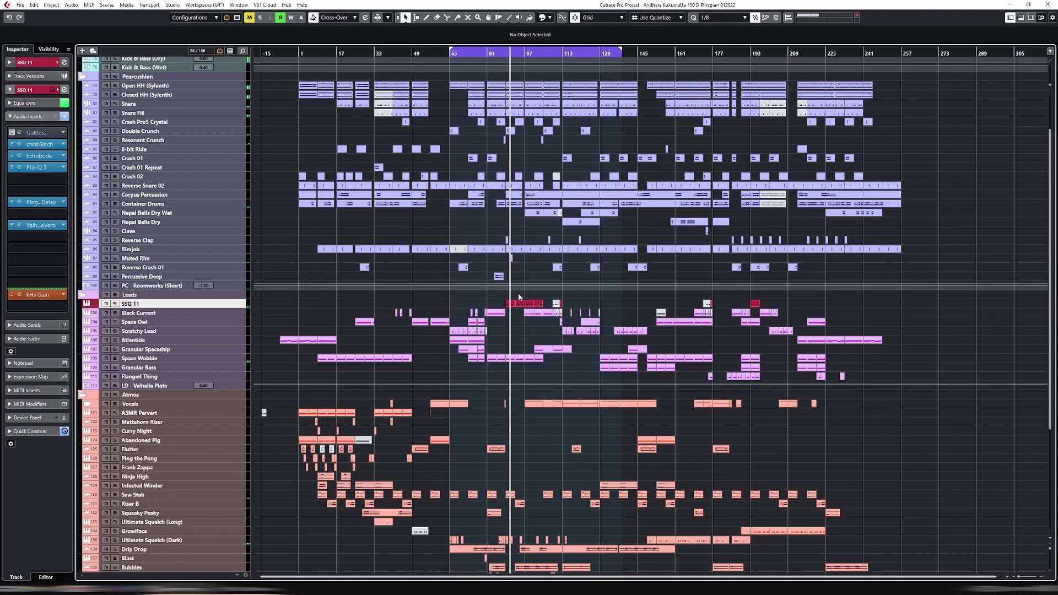
{"action": "left_click_drag", "start_coordinate": [236, 306], "coordinate": [232, 358]}
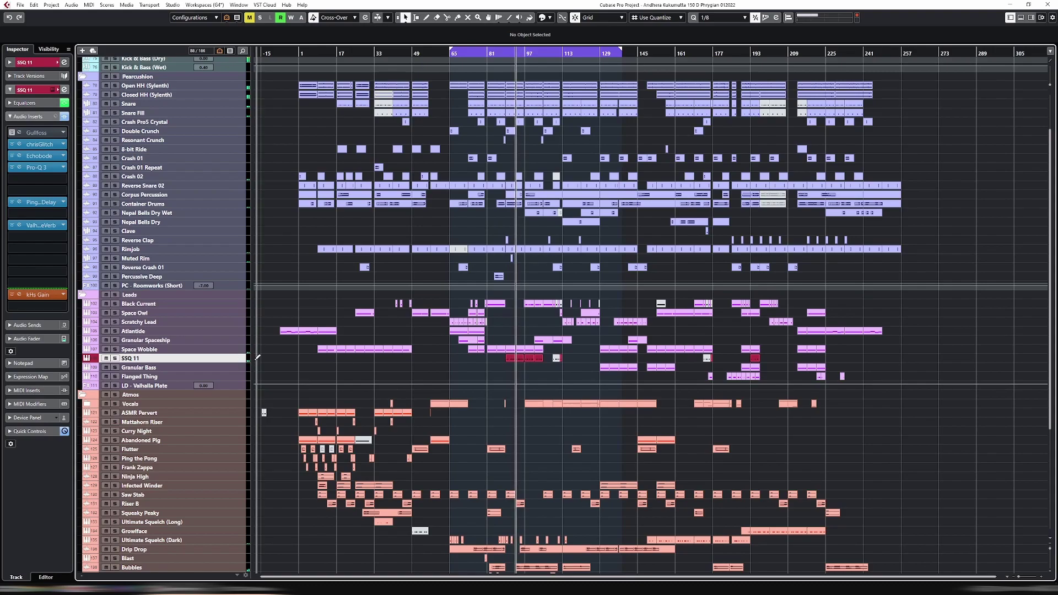
{"action": "key", "text": "alt+2"}
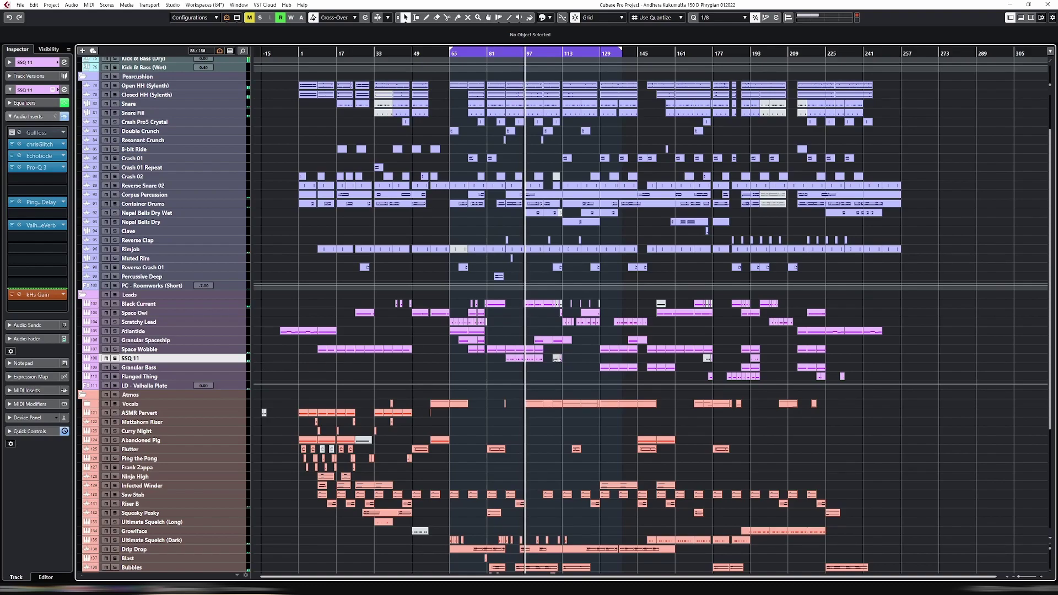
Set the loop range to the Crash 02 and Reverse Snare 02 events.
{"action": "scroll", "coordinate": [572, 369], "scroll_direction": "down", "scroll_amount": 4}
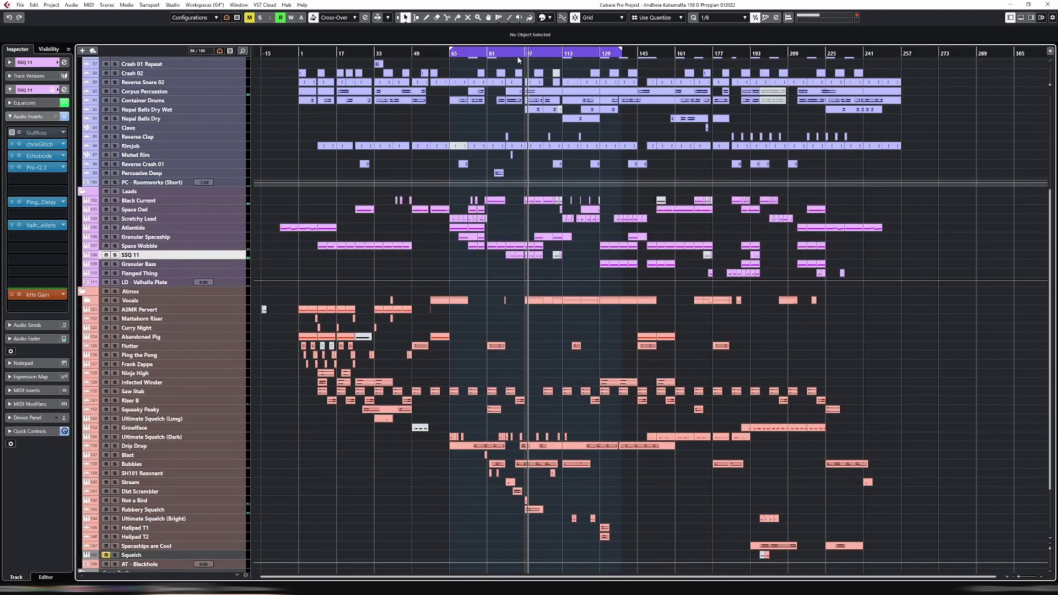
{"action": "left_click_drag", "start_coordinate": [574, 75], "coordinate": [595, 84]}
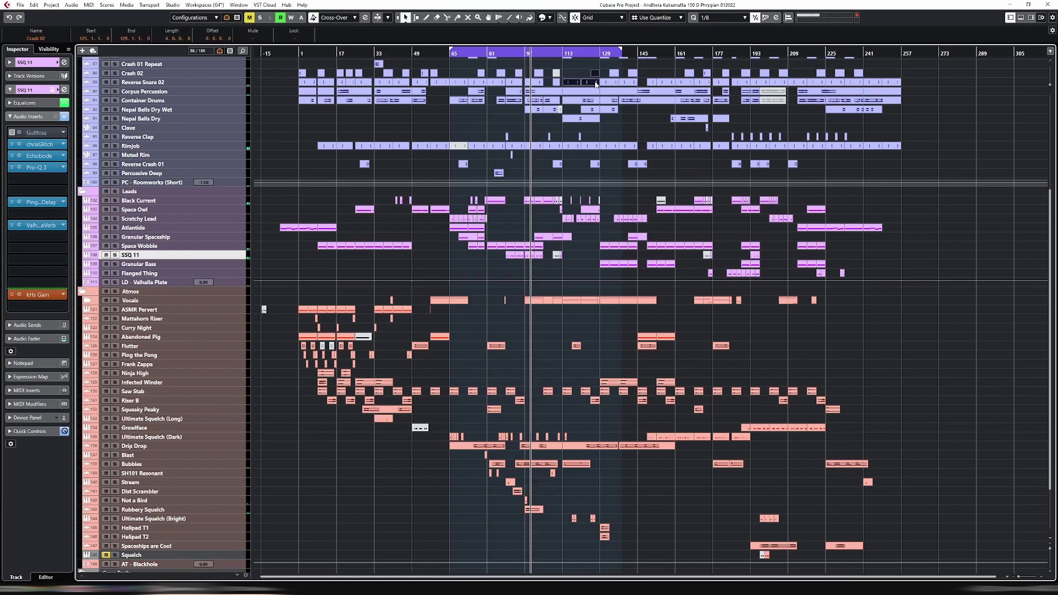
{"action": "key", "text": "p"}
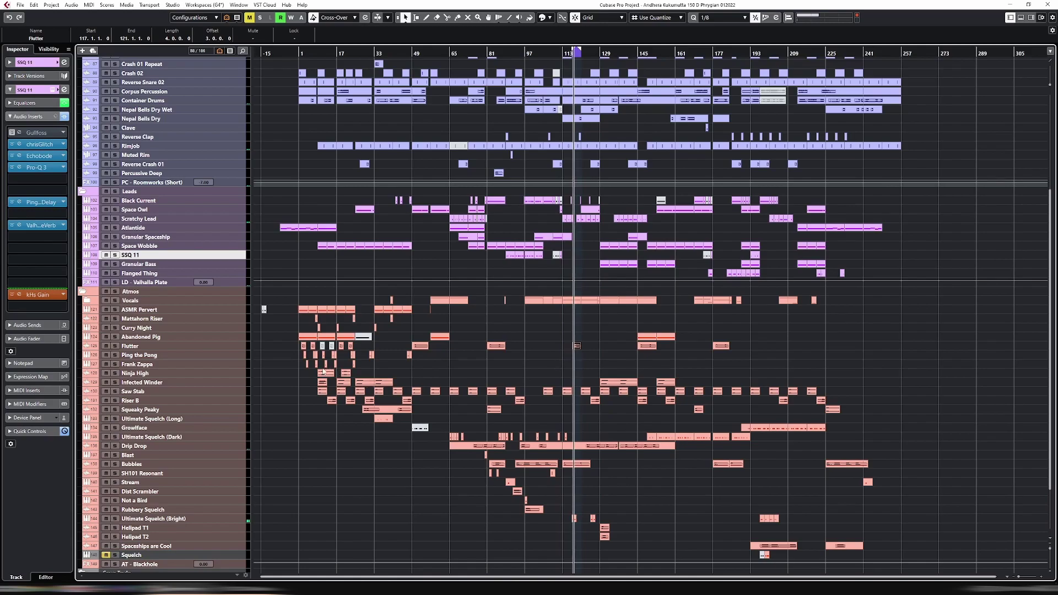
Select the Frank Zappa parts and paste copies at the playhead near bar 119.
{"action": "left_click", "coordinate": [212, 357]}
{"action": "key", "text": "Down"}
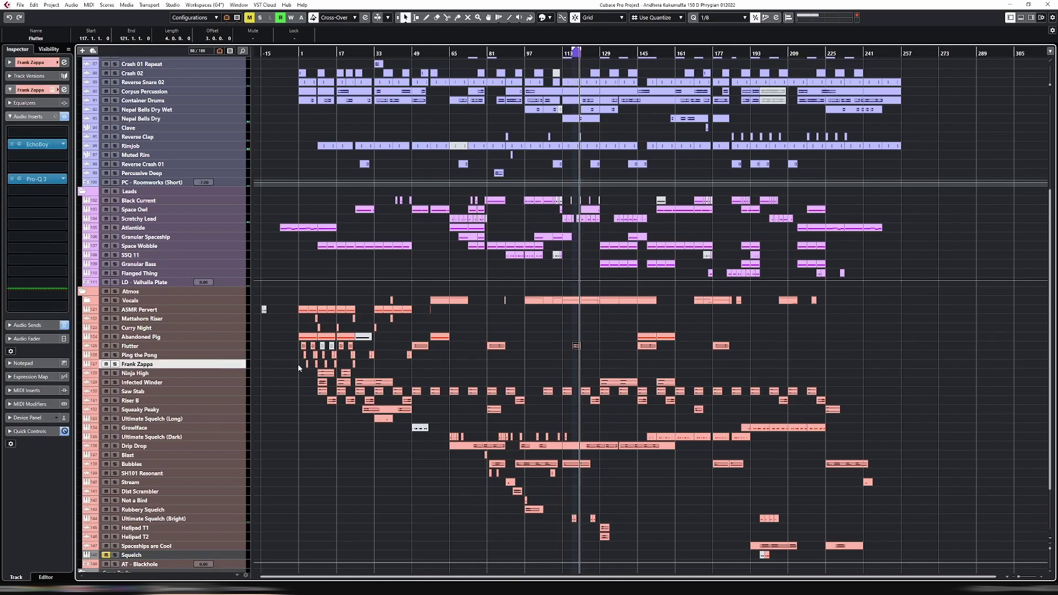
{"action": "left_click_drag", "start_coordinate": [297, 363], "coordinate": [356, 367]}
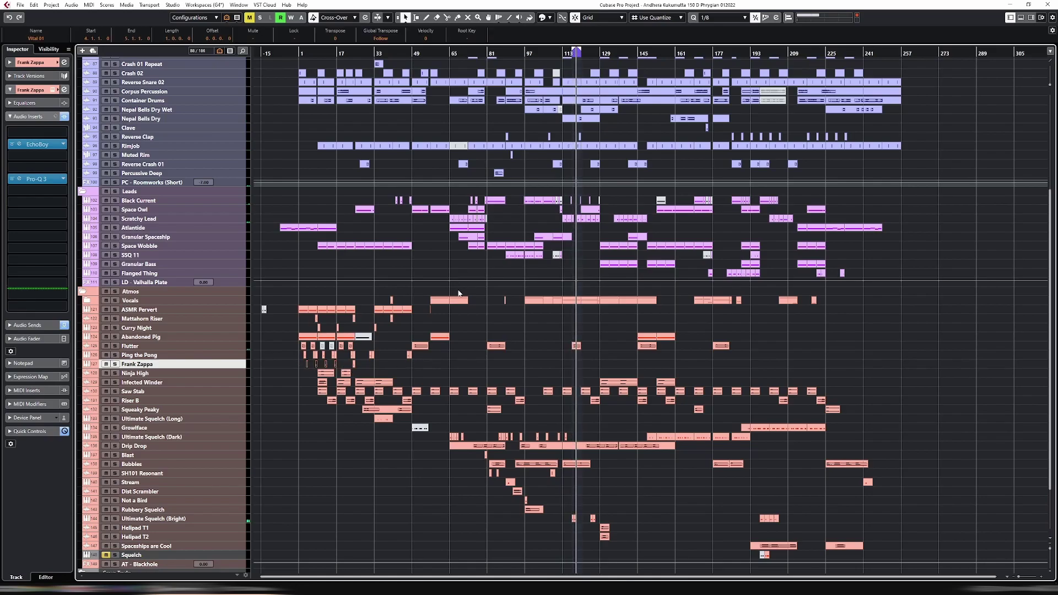
{"action": "key", "text": "ctrl+v"}
{"action": "key", "text": "h"}
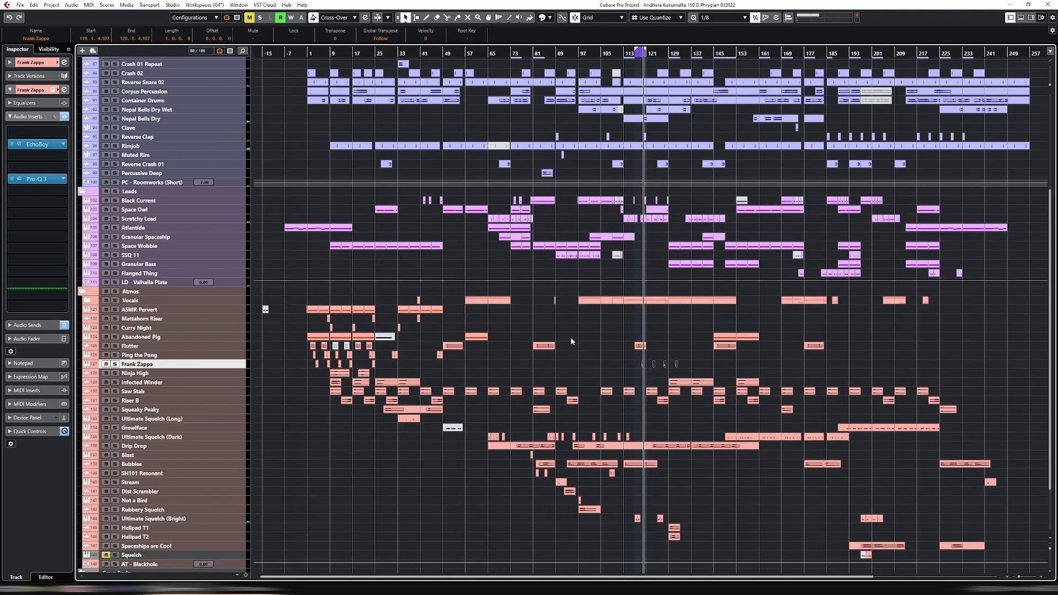
{"action": "key", "text": "h"}
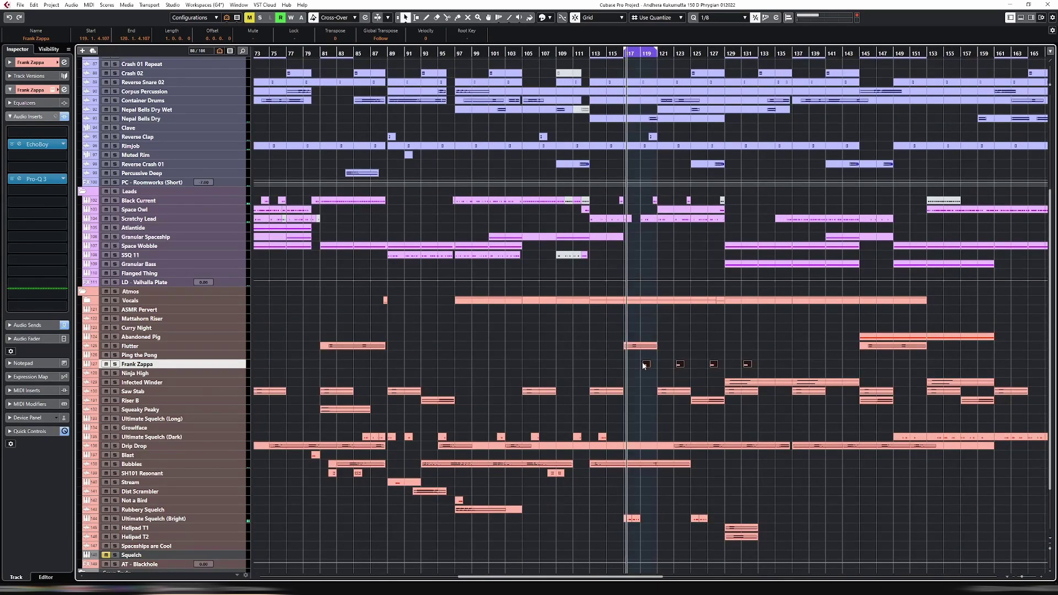
{"action": "key", "text": "g"}
Move the pasted Frank Zappa parts earlier to bar 116, with snap set to whole bars.
{"action": "scroll", "coordinate": [680, 358], "scroll_direction": "down", "scroll_amount": 3}
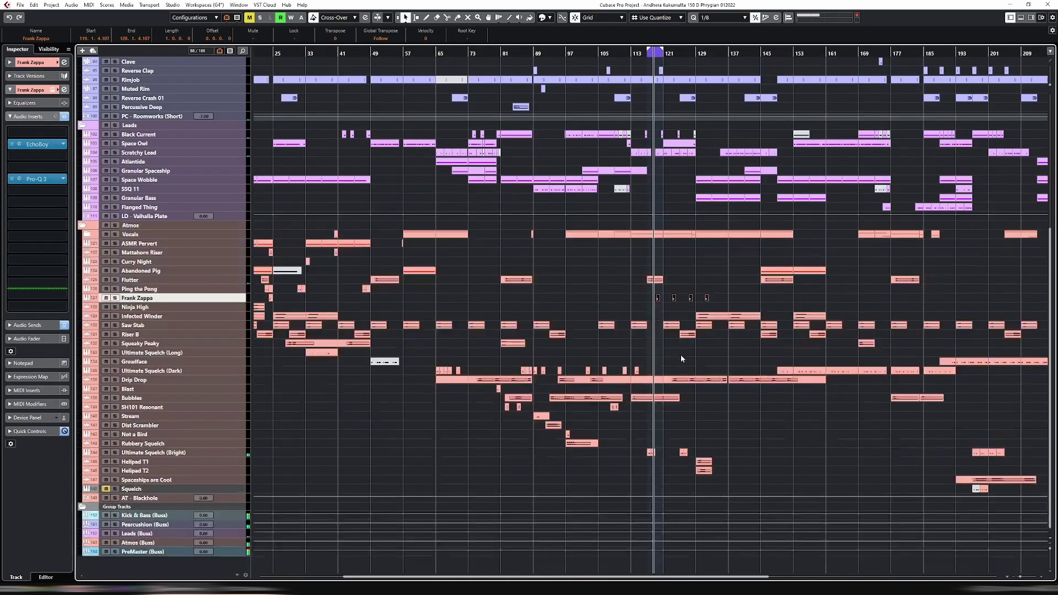
{"action": "left_click_drag", "start_coordinate": [658, 298], "coordinate": [645, 298]}
{"action": "key", "text": "h"}
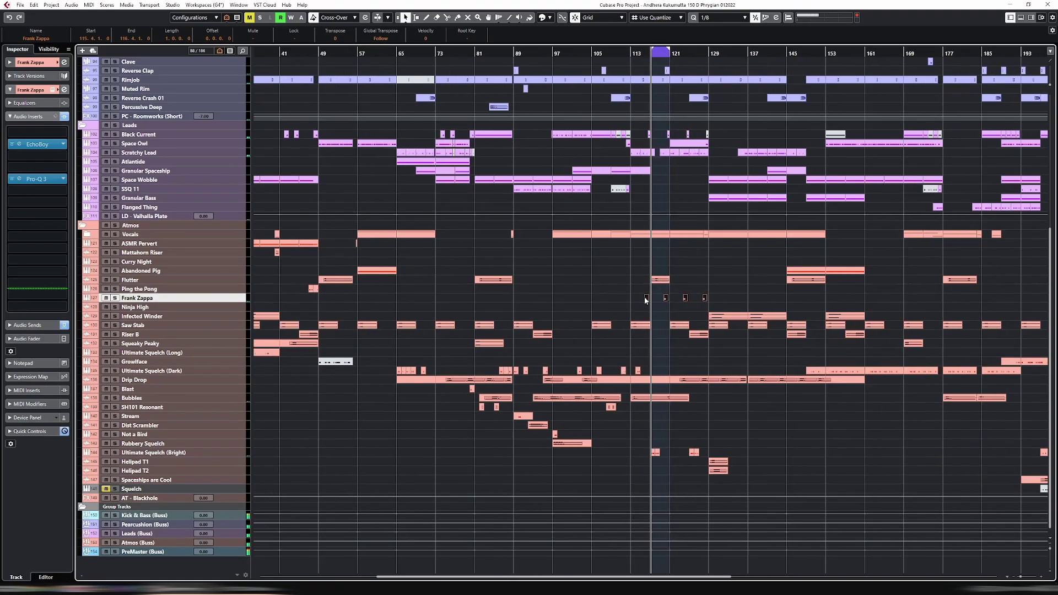
{"action": "key", "text": "h"}
{"action": "key", "text": "h"}
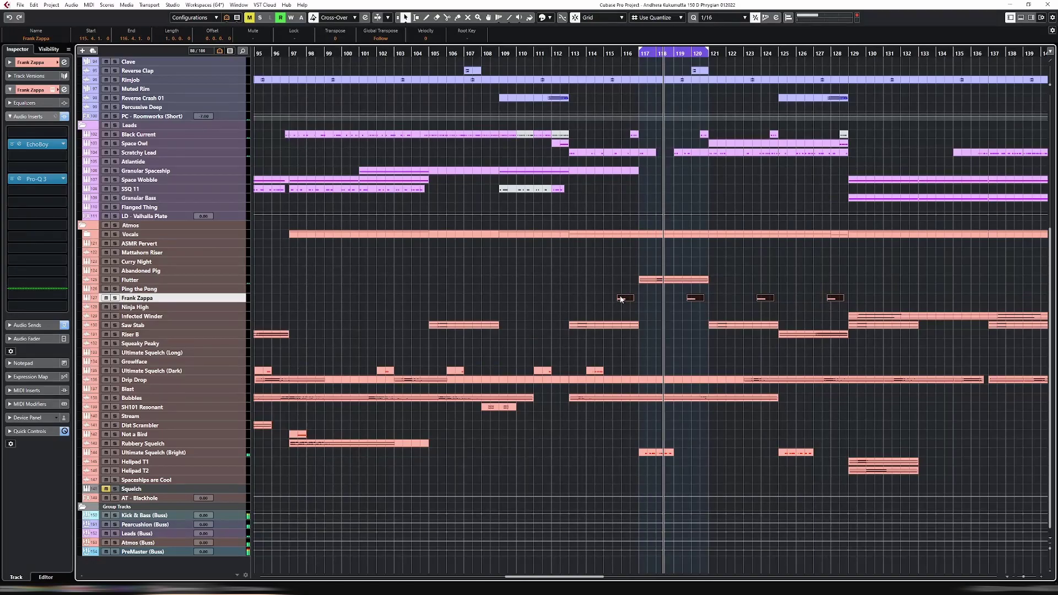
{"action": "left_click_drag", "start_coordinate": [626, 301], "coordinate": [630, 300]}
{"action": "key", "text": "alt+1"}
{"action": "key", "text": "g"}
{"action": "key", "text": "g"}
{"action": "key", "text": "g"}
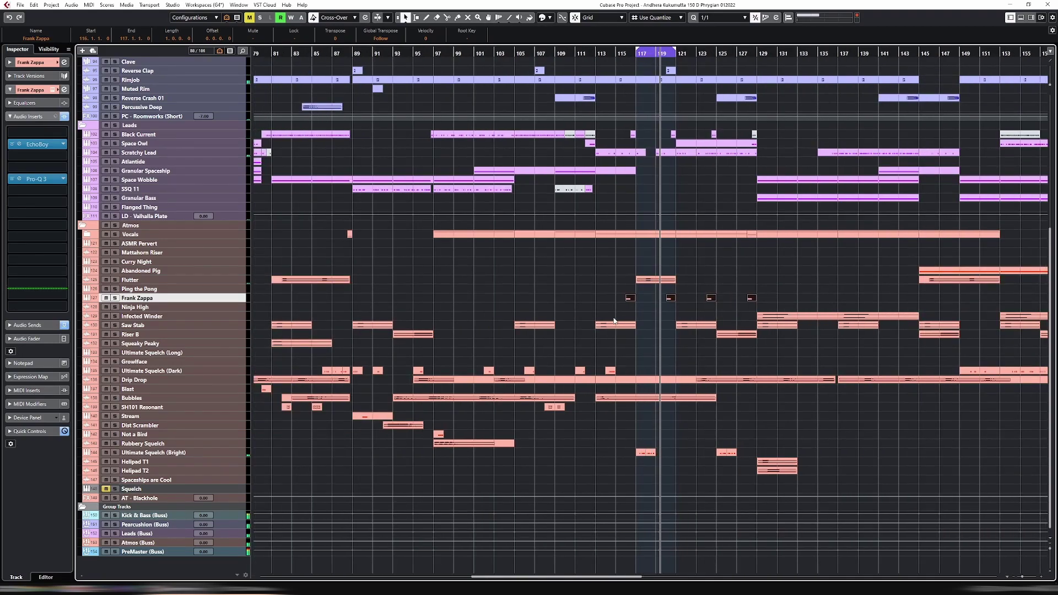
{"action": "key", "text": "g"}
{"action": "key", "text": "g"}
{"action": "key", "text": "g"}
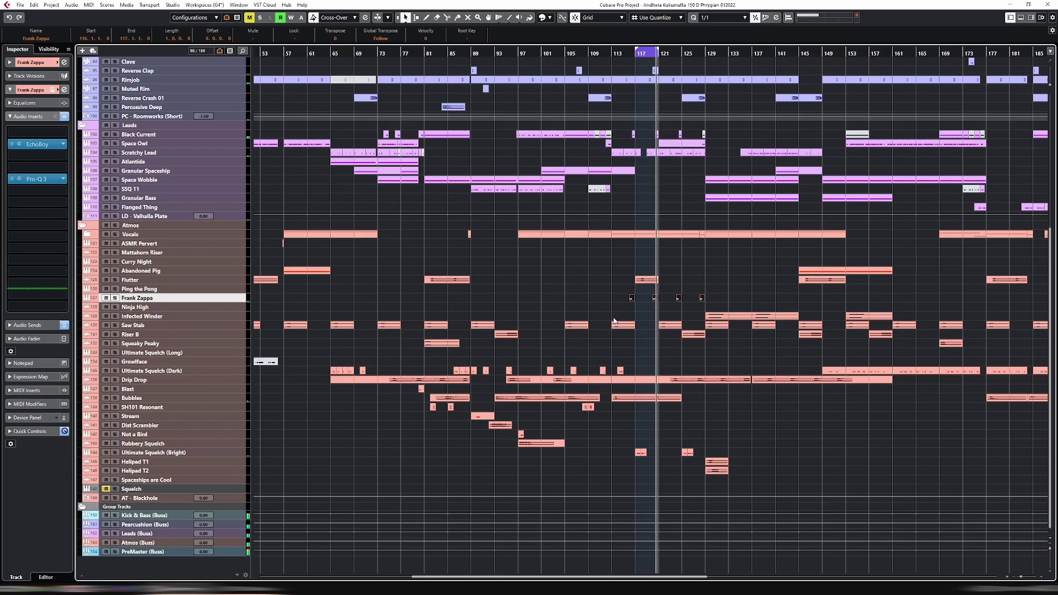
Audition the Frank Zappa track soloed, then unsolo it and start playback at bar 125.
{"action": "key", "text": "s"}
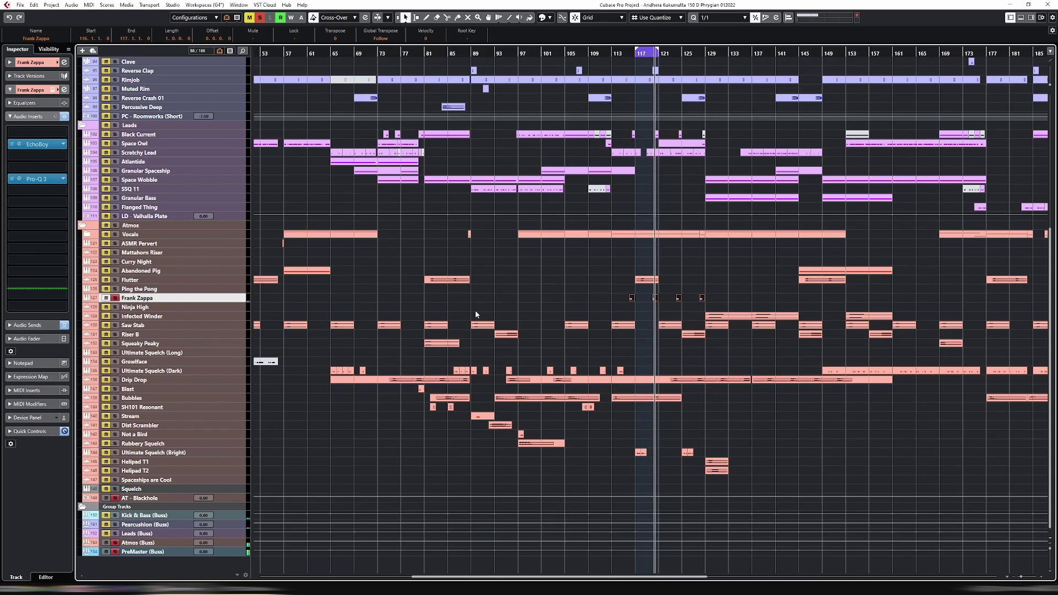
{"action": "key", "text": "s"}
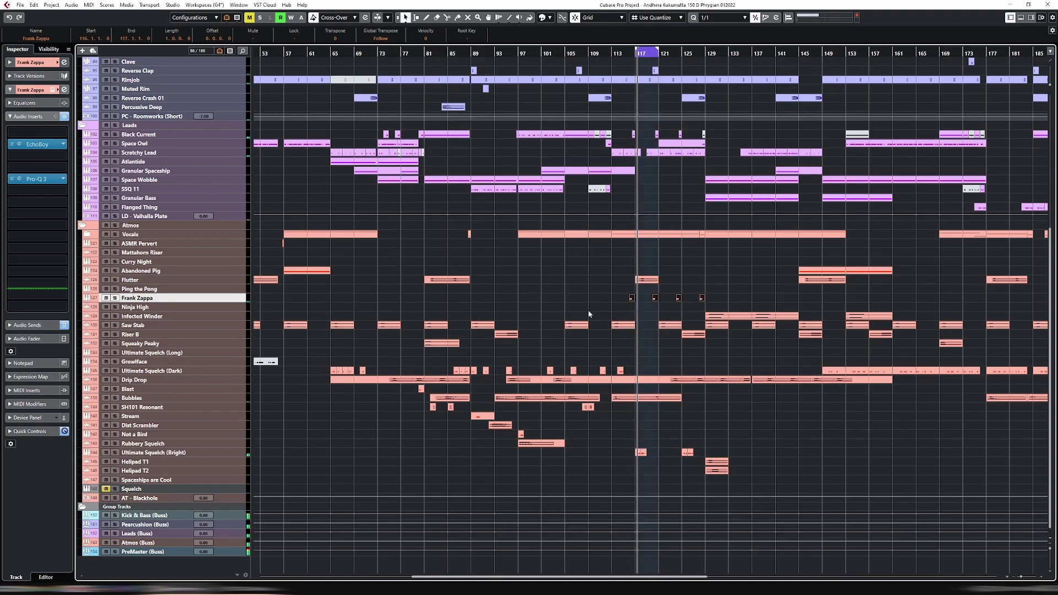
{"action": "left_click", "coordinate": [285, 292]}
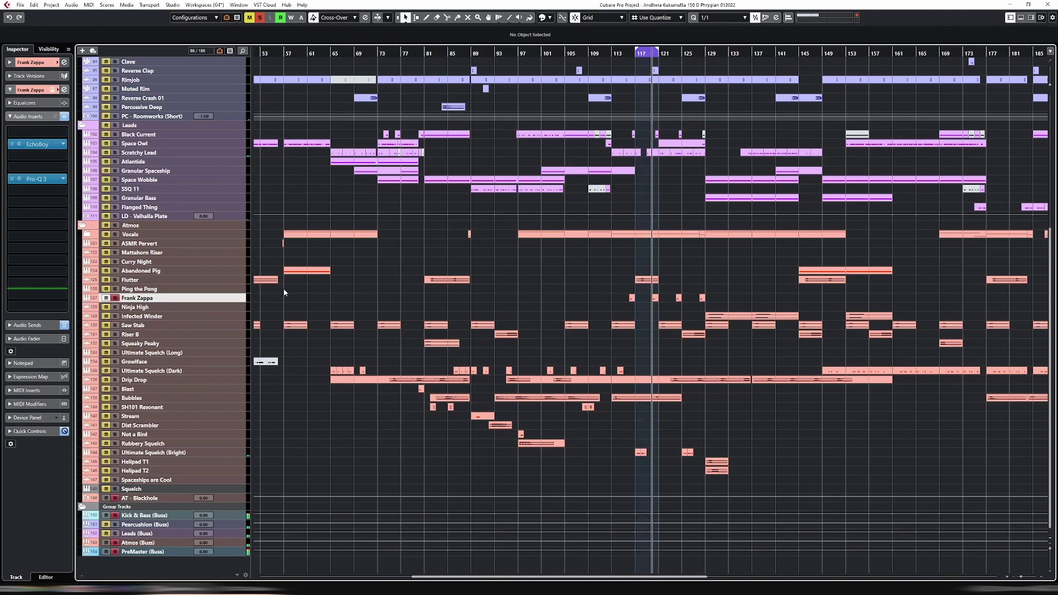
{"action": "key", "text": "s"}
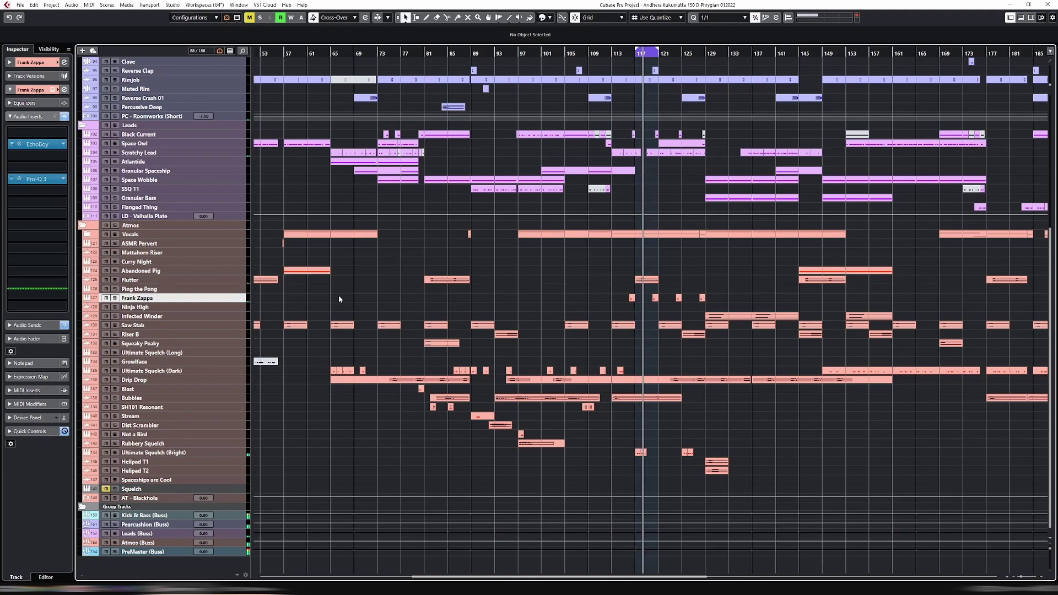
{"action": "left_click", "coordinate": [689, 53]}
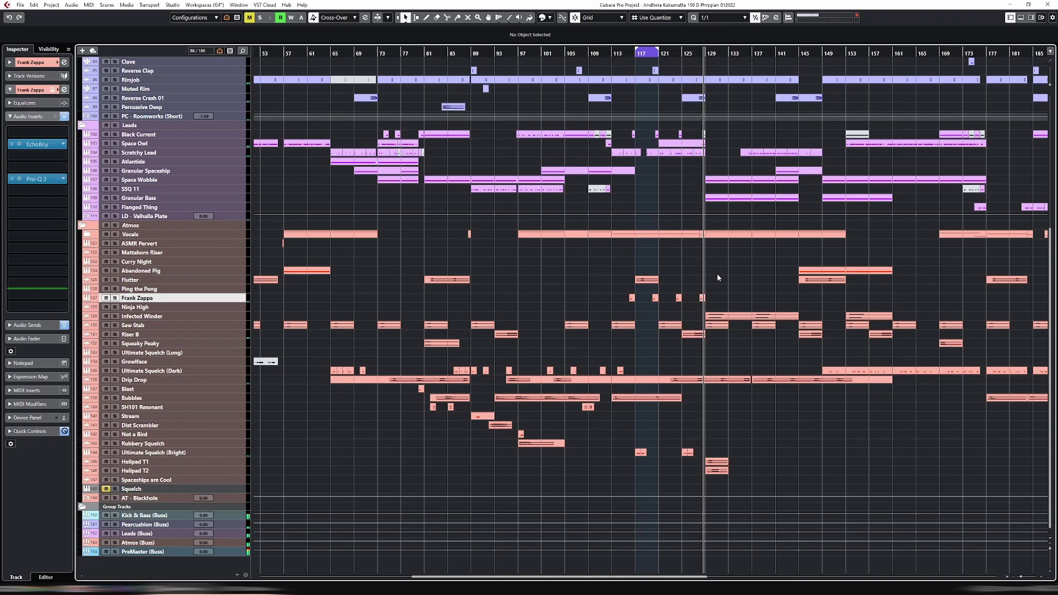
Delete the Frank Zappa copies near bars 116 and 124.
{"action": "left_click", "coordinate": [631, 298]}
{"action": "key", "text": "Delete"}
{"action": "left_click", "coordinate": [679, 298]}
{"action": "key", "text": "Delete"}
{"action": "key", "text": "g"}
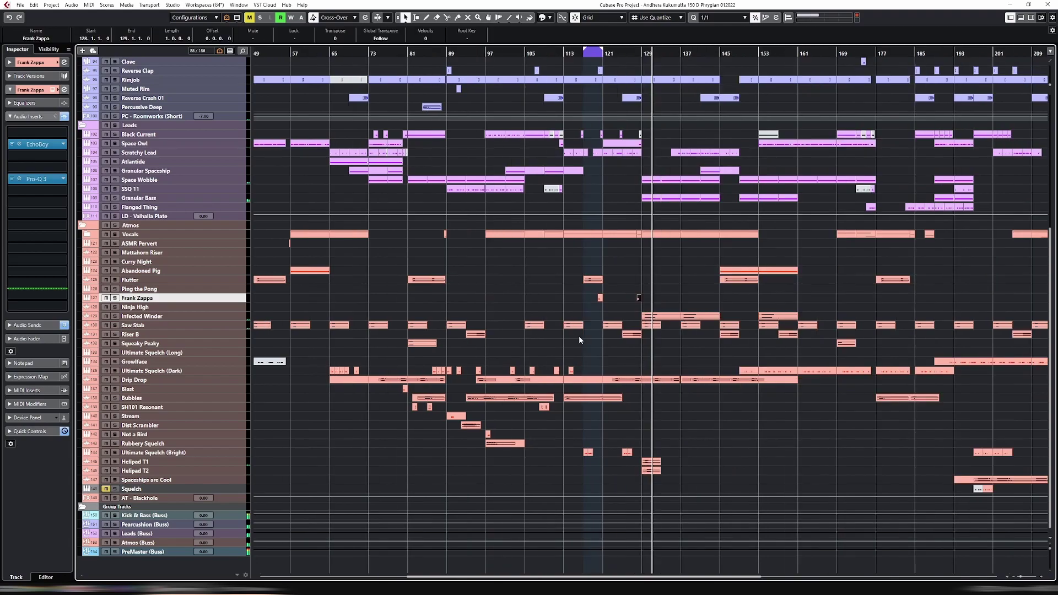
{"action": "key", "text": "g"}
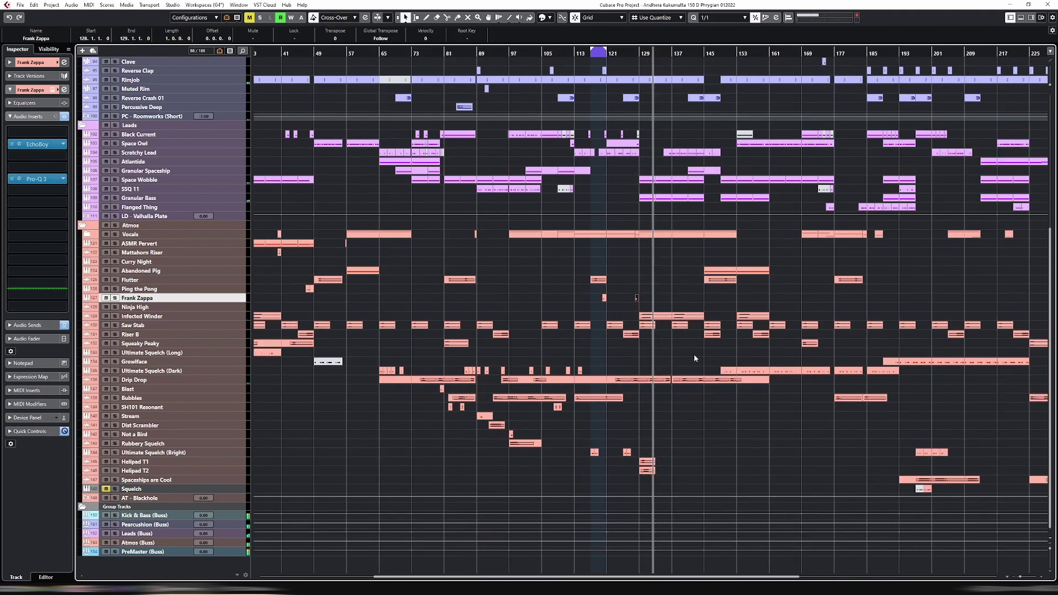
Expand the Vocals folder and copy both Frank Zappa parts to around bar 180.
{"action": "left_click", "coordinate": [87, 234]}
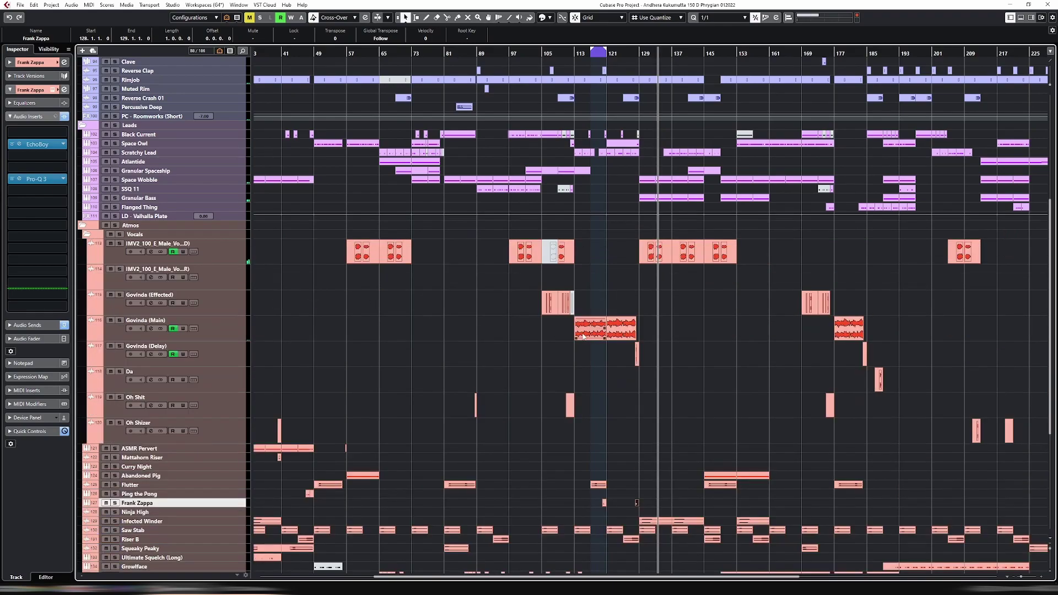
{"action": "scroll", "coordinate": [653, 331], "scroll_direction": "down", "scroll_amount": 5}
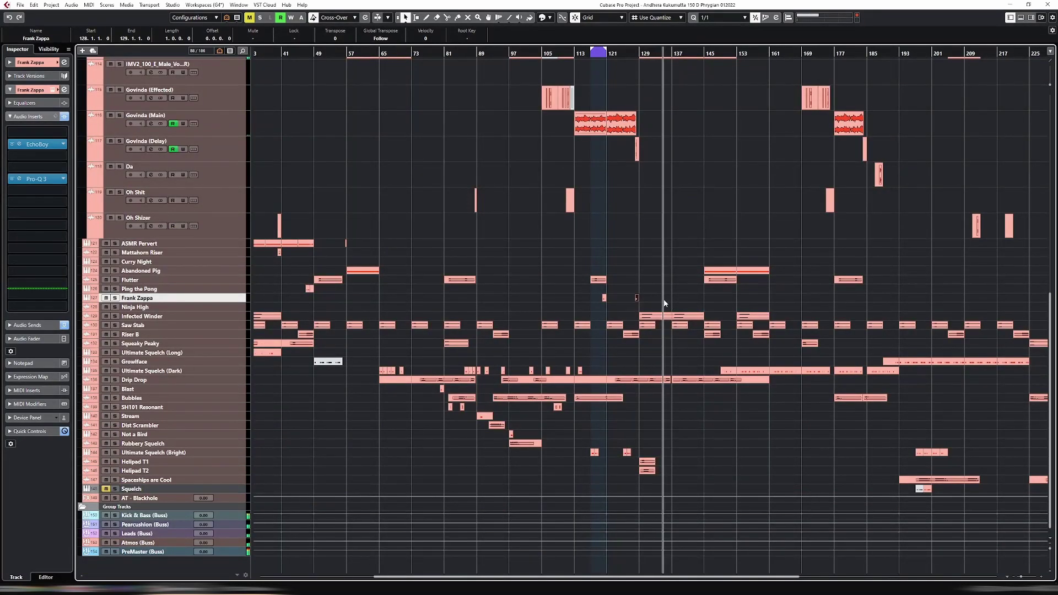
{"action": "left_click", "coordinate": [605, 298], "text": "shift"}
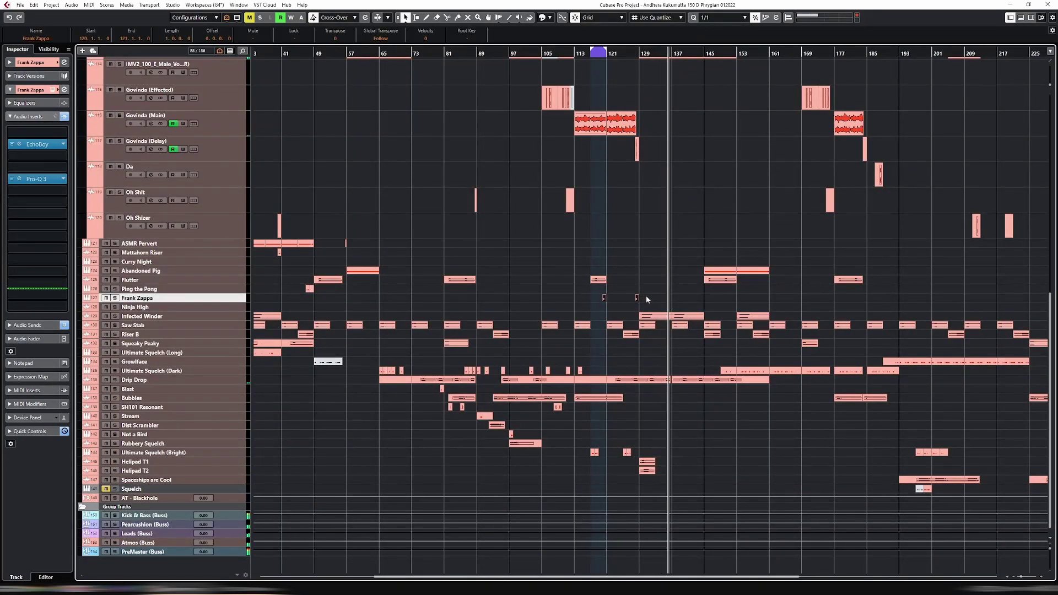
{"action": "key", "text": "ctrl+d"}
{"action": "left_click_drag", "start_coordinate": [642, 299], "coordinate": [865, 299]}
{"action": "left_click", "coordinate": [915, 299]}
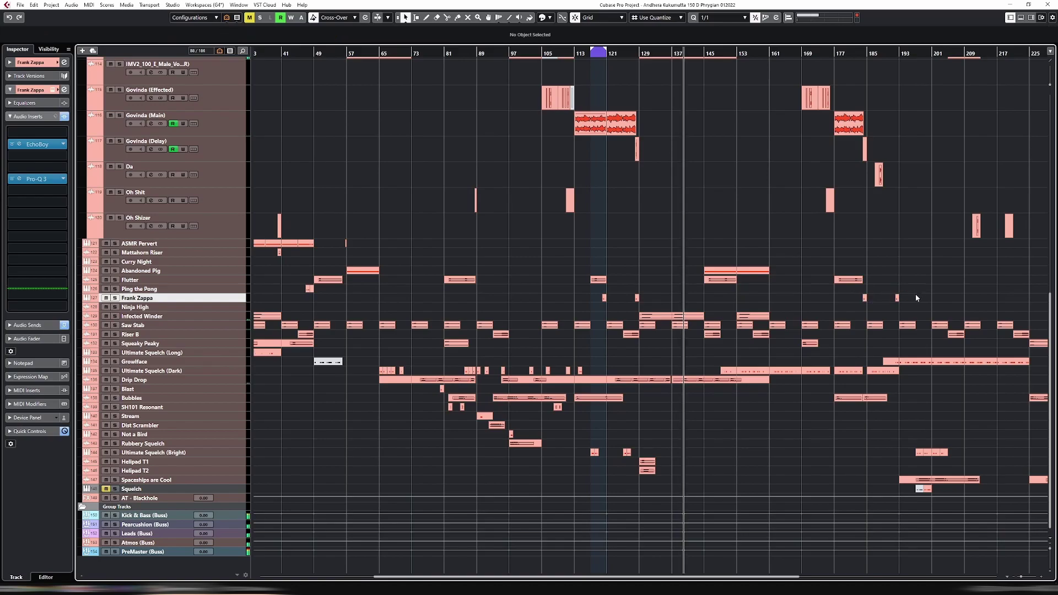
Delete the extra Frank Zappa copy near bar 192 and audition from bars 181 and 129.
{"action": "left_click", "coordinate": [898, 299]}
{"action": "key", "text": "Delete"}
{"action": "left_click", "coordinate": [856, 52]}
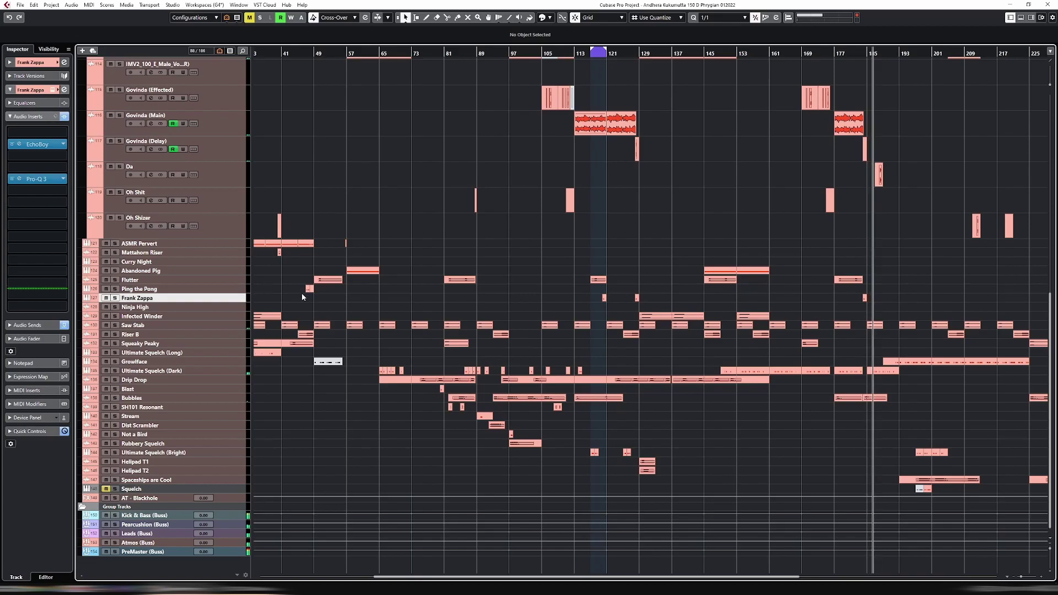
{"action": "scroll", "coordinate": [302, 294], "scroll_direction": "down", "scroll_amount": 3}
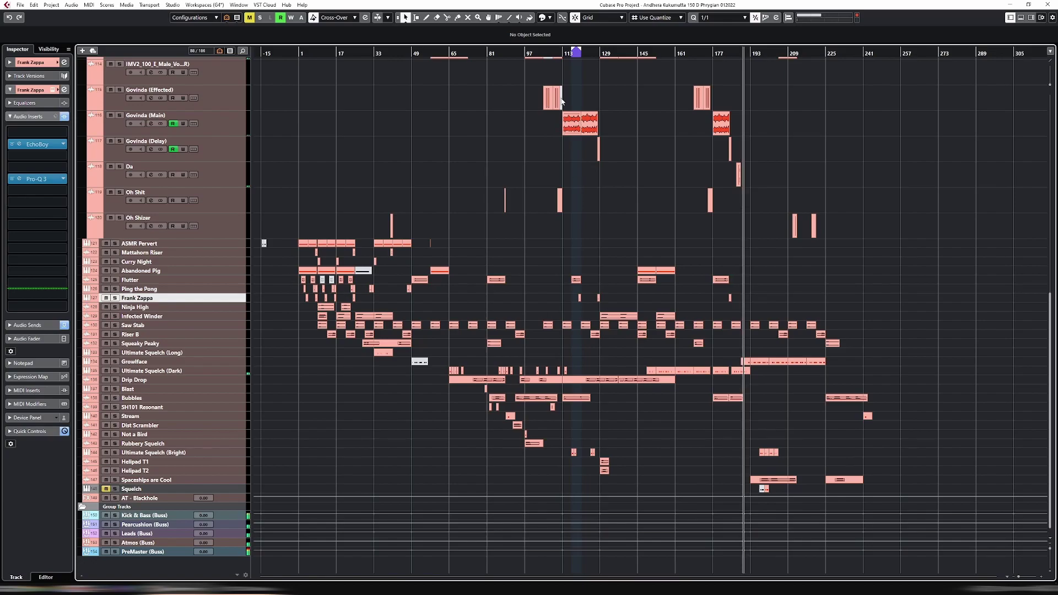
{"action": "left_click", "coordinate": [605, 56]}
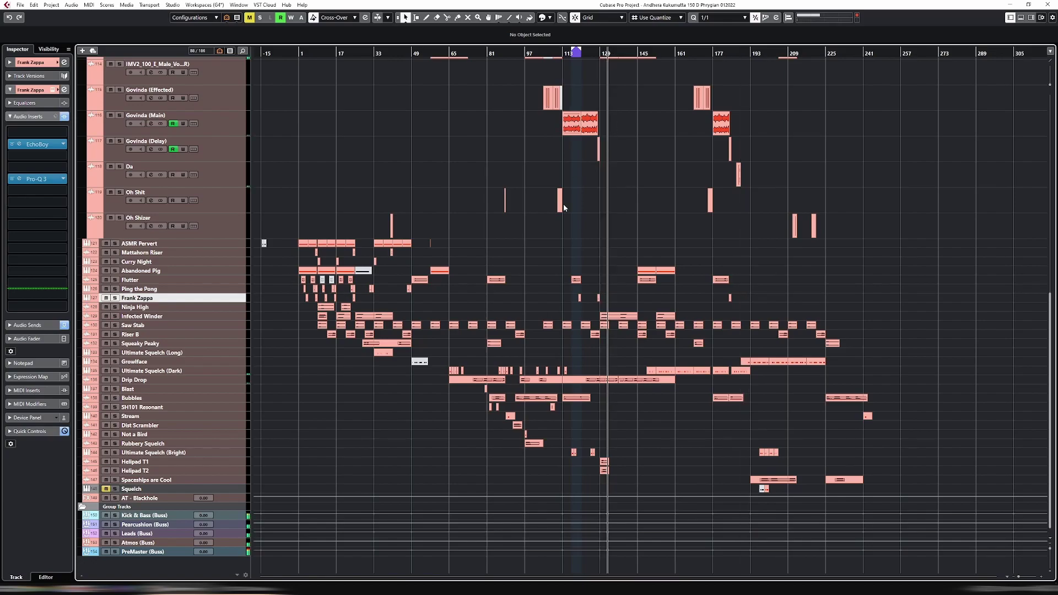
{"action": "left_click_drag", "start_coordinate": [279, 279], "coordinate": [338, 282]}
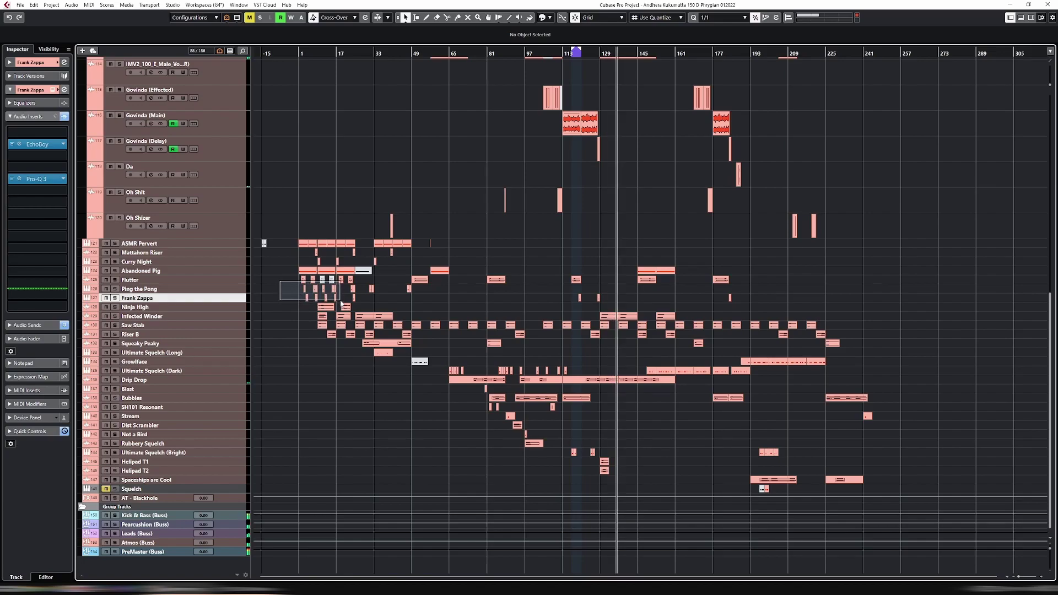
Duplicate the early Flutter, Ping the Pong and Frank Zappa parts and nudge them to bar 130.
{"action": "left_click_drag", "start_coordinate": [341, 303], "coordinate": [341, 303]}
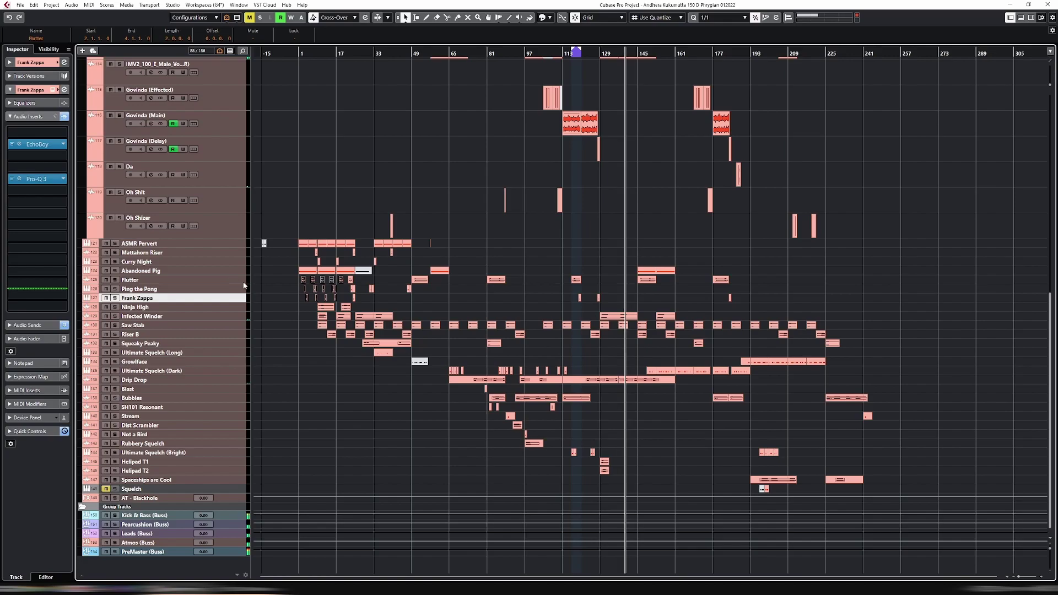
{"action": "key", "text": "ctrl+d"}
{"action": "key", "text": "ctrl+Right"}
{"action": "key", "text": "ctrl+Right"}
{"action": "key", "text": "ctrl+Right"}
{"action": "key", "text": "ctrl+Right"}
{"action": "key", "text": "ctrl+Right"}
{"action": "key", "text": "ctrl+Right"}
{"action": "key", "text": "ctrl+Right"}
{"action": "key", "text": "ctrl+Right"}
{"action": "key", "text": "ctrl+Right"}
{"action": "key", "text": "ctrl+Right"}
{"action": "key", "text": "ctrl+Right"}
{"action": "key", "text": "ctrl+Right"}
{"action": "key", "text": "ctrl+Right"}
{"action": "key", "text": "ctrl+Right"}
{"action": "key", "text": "ctrl+Right"}
{"action": "key", "text": "ctrl+Right"}
{"action": "key", "text": "ctrl+Right"}
{"action": "key", "text": "ctrl+Right"}
{"action": "key", "text": "ctrl+Right"}
{"action": "key", "text": "ctrl+Right"}
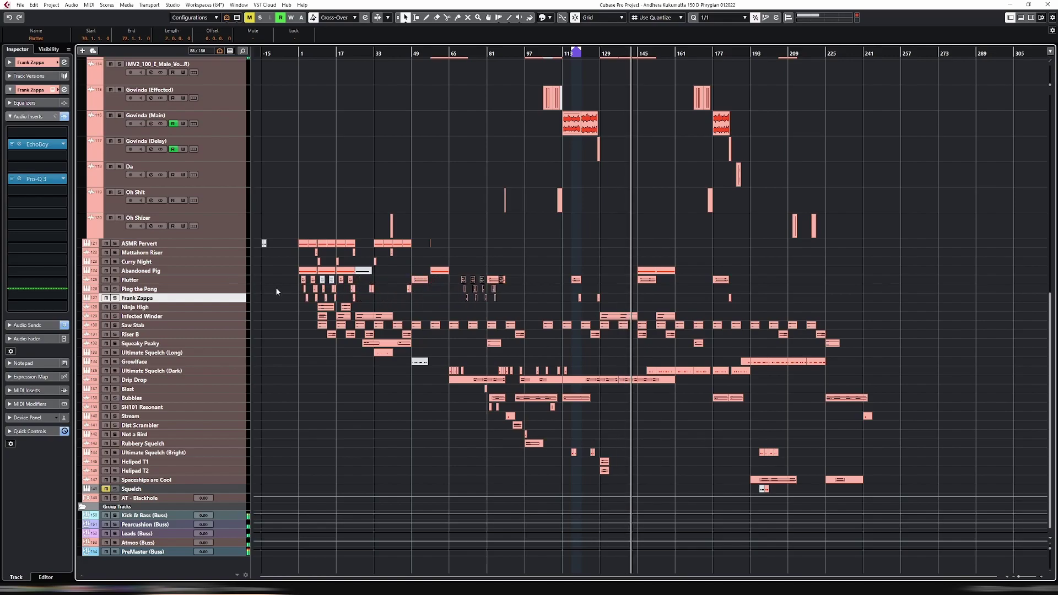
{"action": "key", "text": "ctrl+Right"}
{"action": "key", "text": "ctrl+Right"}
{"action": "key", "text": "ctrl+Right"}
{"action": "key", "text": "ctrl+Right"}
{"action": "key", "text": "ctrl+Right"}
{"action": "key", "text": "ctrl+Right"}
{"action": "key", "text": "ctrl+Right"}
{"action": "key", "text": "ctrl+Right"}
{"action": "key", "text": "ctrl+Right"}
{"action": "key", "text": "ctrl+Right"}
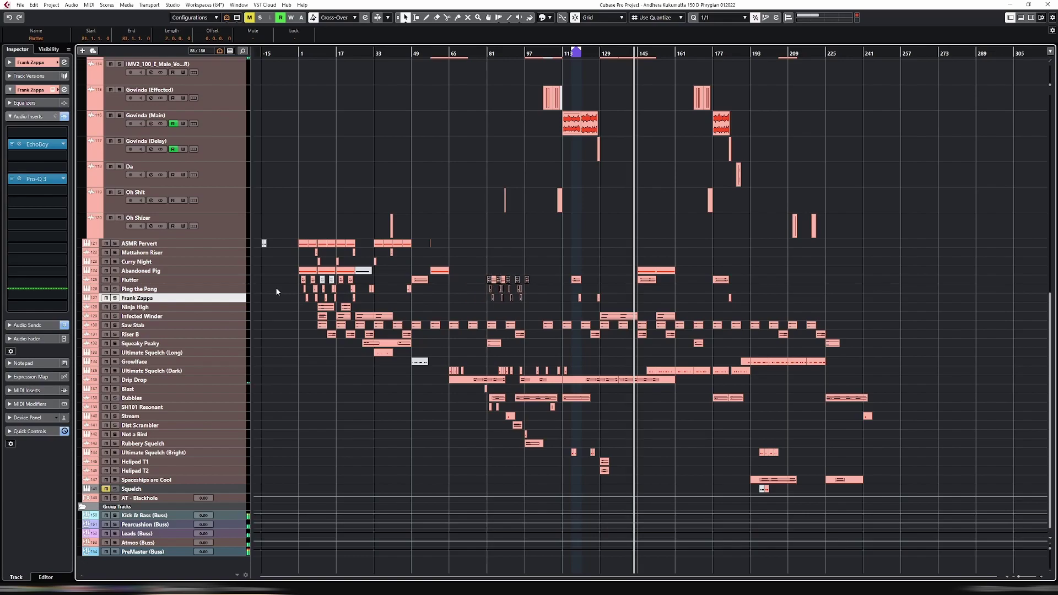
{"action": "key", "text": "ctrl+Right"}
{"action": "key", "text": "ctrl+Right"}
{"action": "key", "text": "ctrl+Right"}
{"action": "key", "text": "ctrl+Right"}
{"action": "key", "text": "ctrl+Right"}
{"action": "key", "text": "ctrl+Right"}
{"action": "key", "text": "ctrl+Right"}
{"action": "key", "text": "ctrl+Right"}
{"action": "key", "text": "ctrl+Right"}
{"action": "key", "text": "ctrl+Right"}
{"action": "key", "text": "ctrl+Right"}
{"action": "key", "text": "ctrl+Right"}
{"action": "key", "text": "ctrl+Right"}
{"action": "key", "text": "ctrl+Right"}
{"action": "key", "text": "ctrl+Right"}
{"action": "key", "text": "ctrl+Right"}
{"action": "key", "text": "ctrl+Right"}
{"action": "key", "text": "ctrl+Right"}
{"action": "key", "text": "ctrl+Right"}
{"action": "key", "text": "ctrl+Right"}
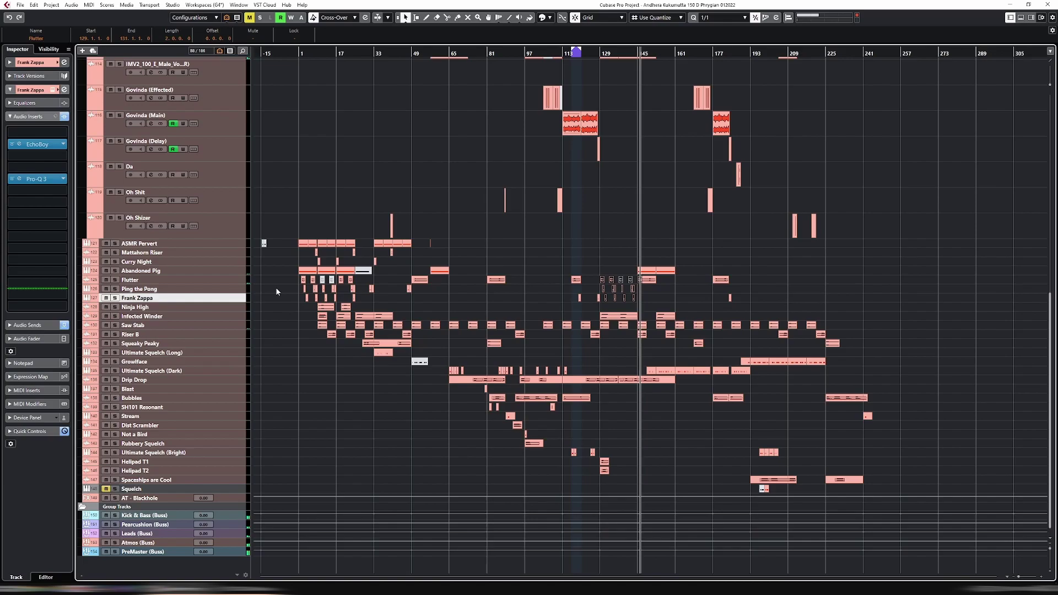
{"action": "key", "text": "ctrl+Right"}
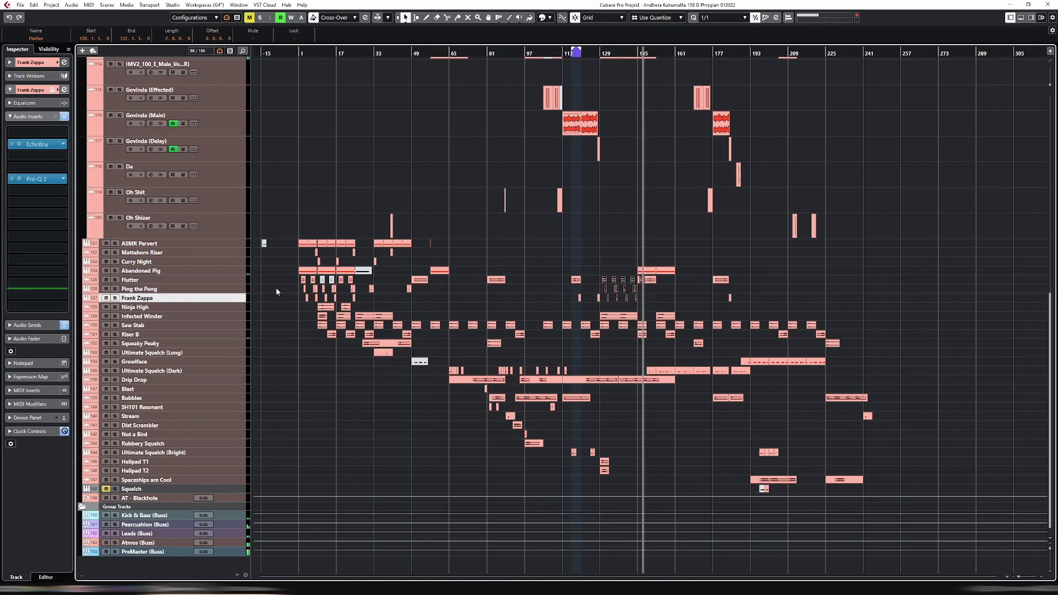
{"action": "key", "text": "h"}
{"action": "key", "text": "h"}
{"action": "key", "text": "h"}
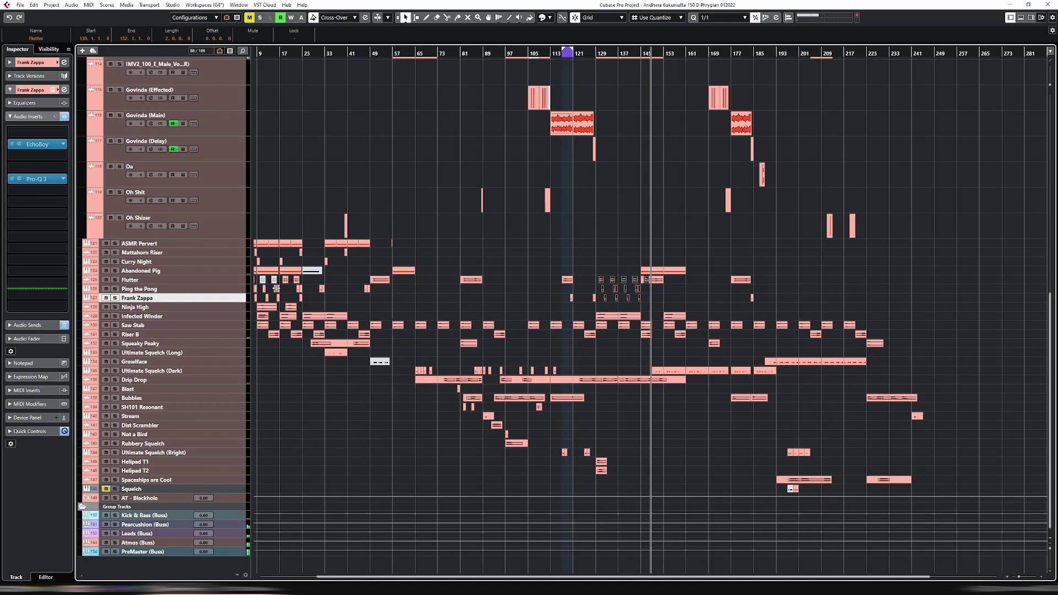
{"action": "key", "text": "h"}
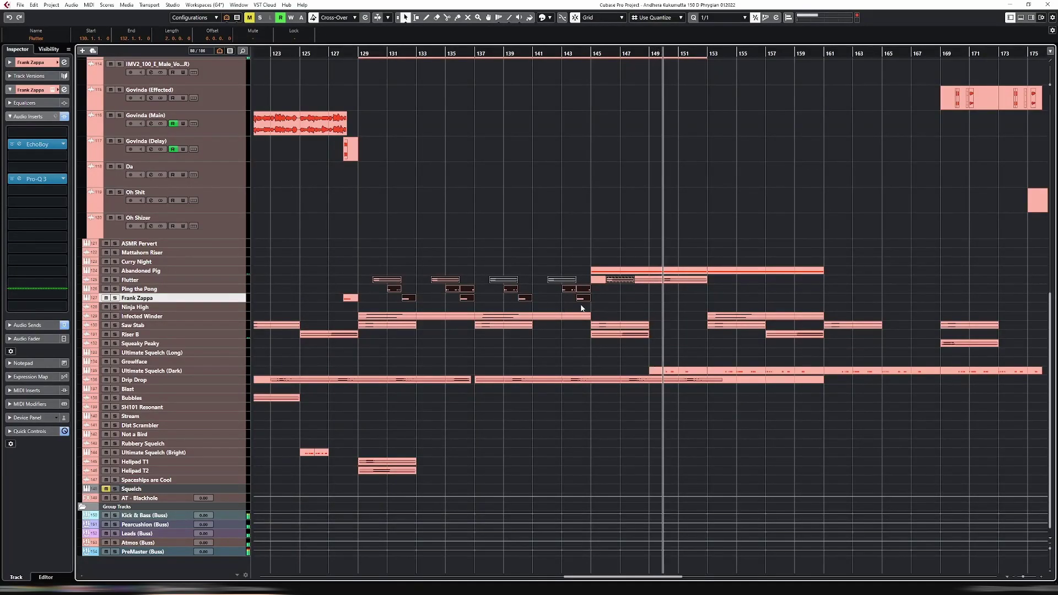
Set the cycle range to the Infected Winder part, bars 129–145.
{"action": "left_click", "coordinate": [626, 302]}
{"action": "left_click", "coordinate": [626, 281]}
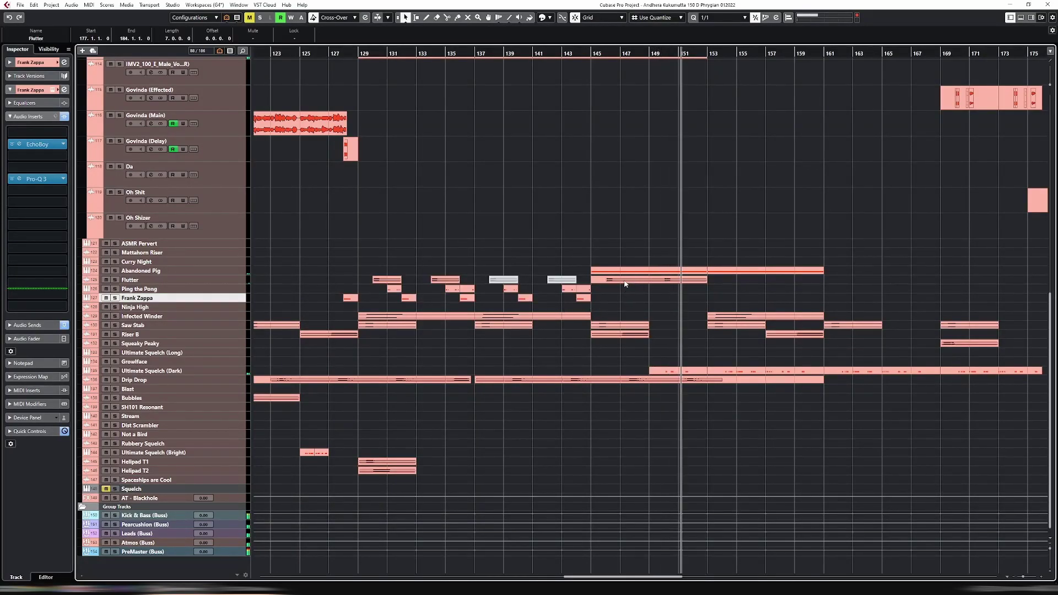
{"action": "left_click", "coordinate": [403, 316]}
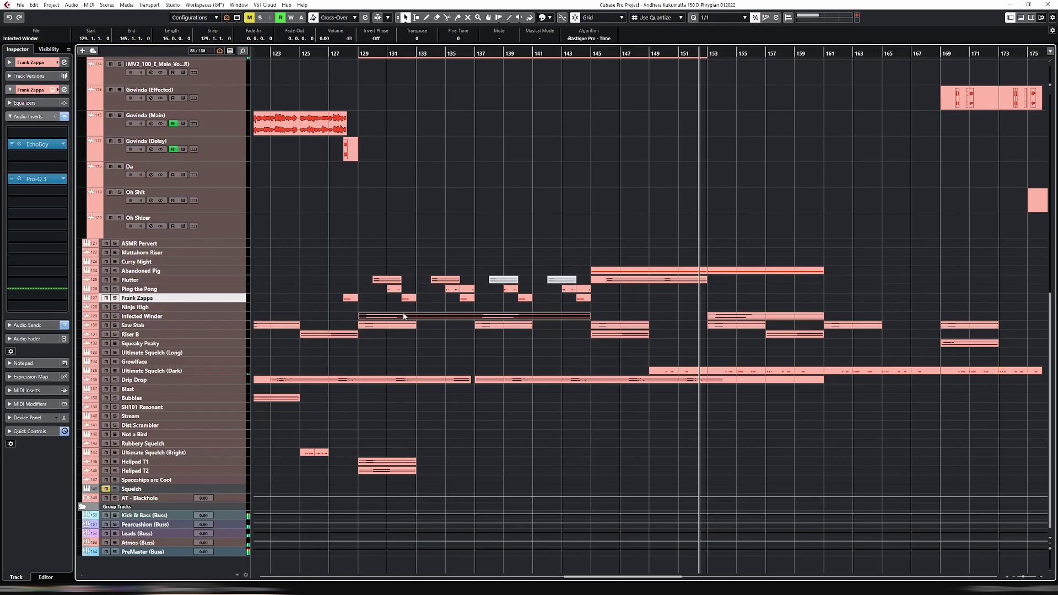
{"action": "key", "text": "p"}
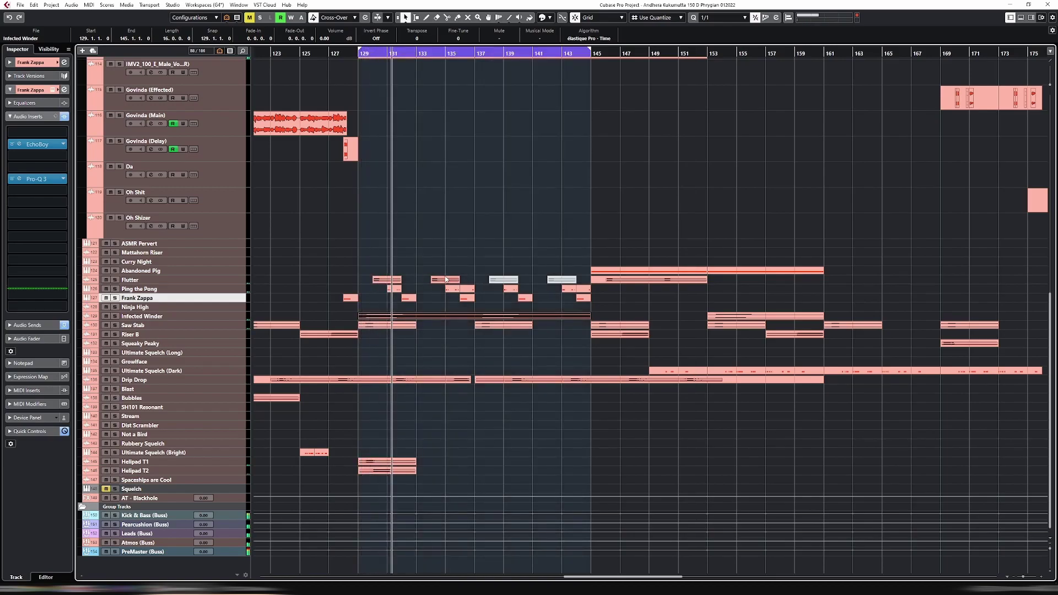
{"action": "key", "text": "g"}
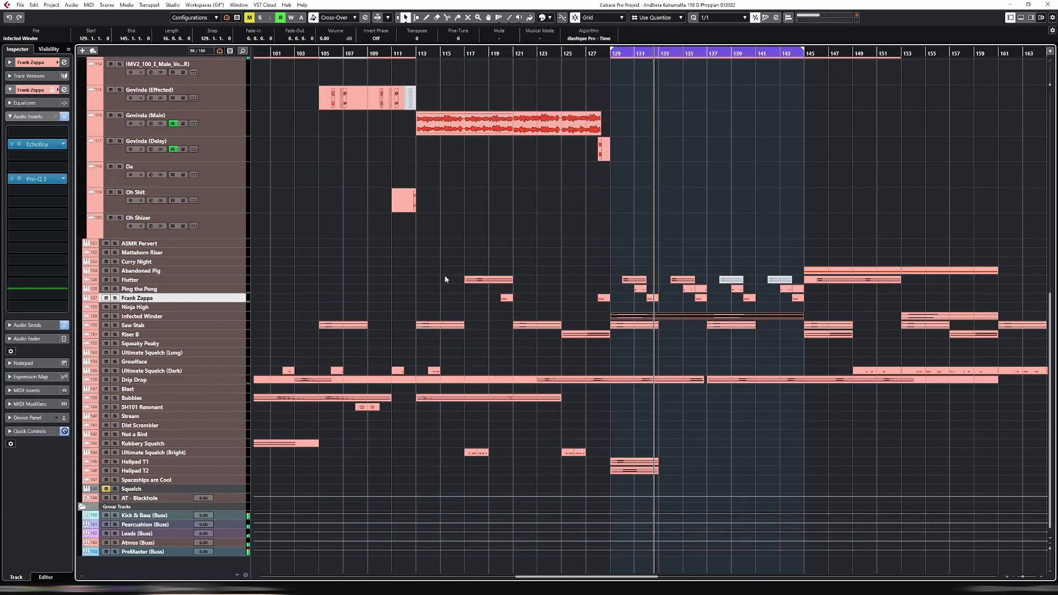
{"action": "key", "text": "g"}
{"action": "key", "text": "g"}
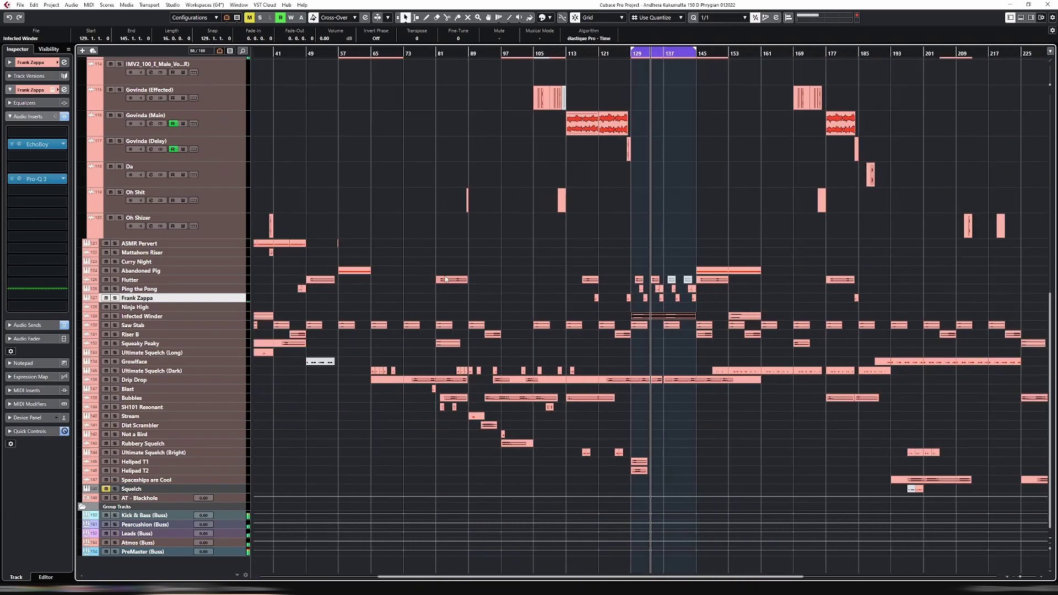
{"action": "key", "text": "g"}
{"action": "key", "text": "g"}
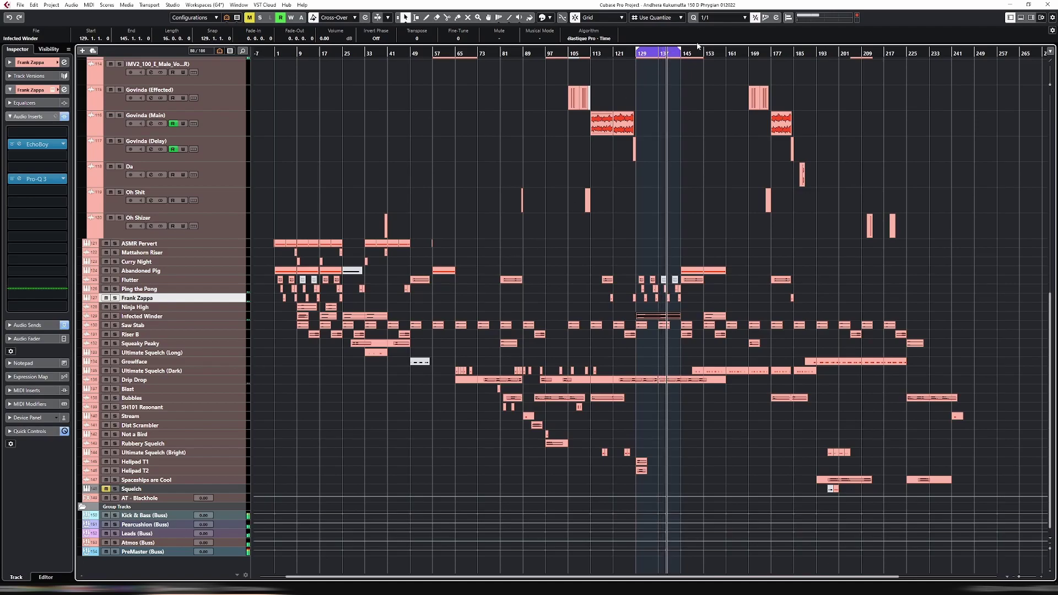
Audition from later bars up to bar 201, then select the three parts near bar 129.
{"action": "left_click", "coordinate": [729, 51]}
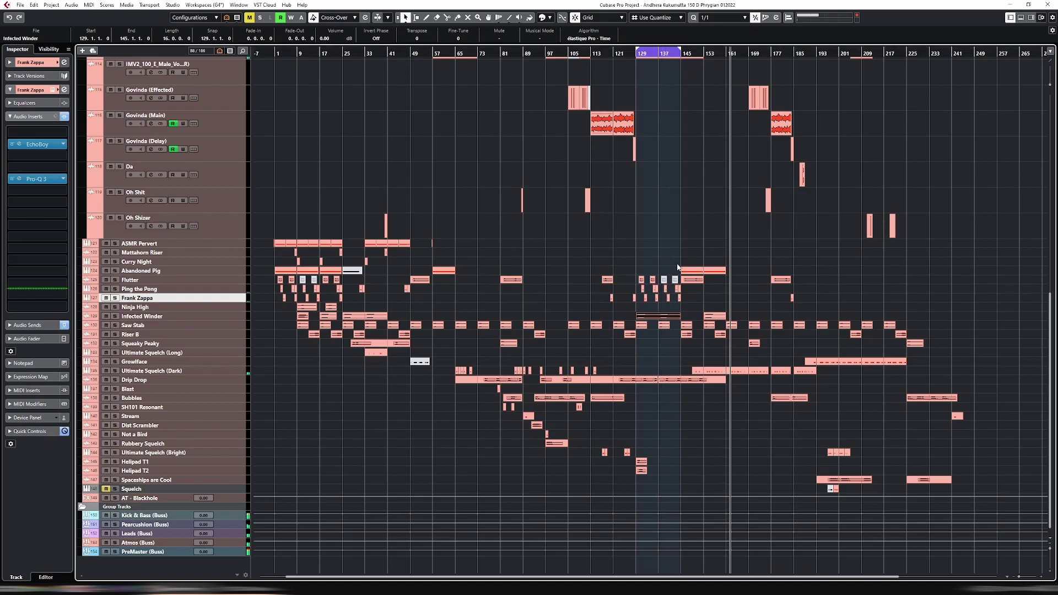
{"action": "left_click", "coordinate": [790, 55]}
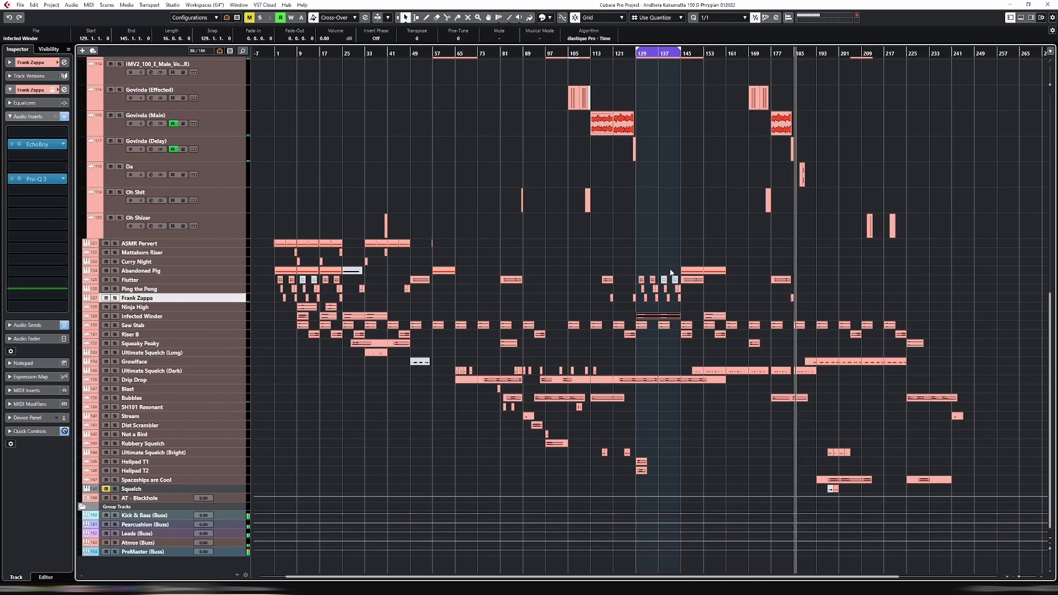
{"action": "left_click", "coordinate": [839, 52]}
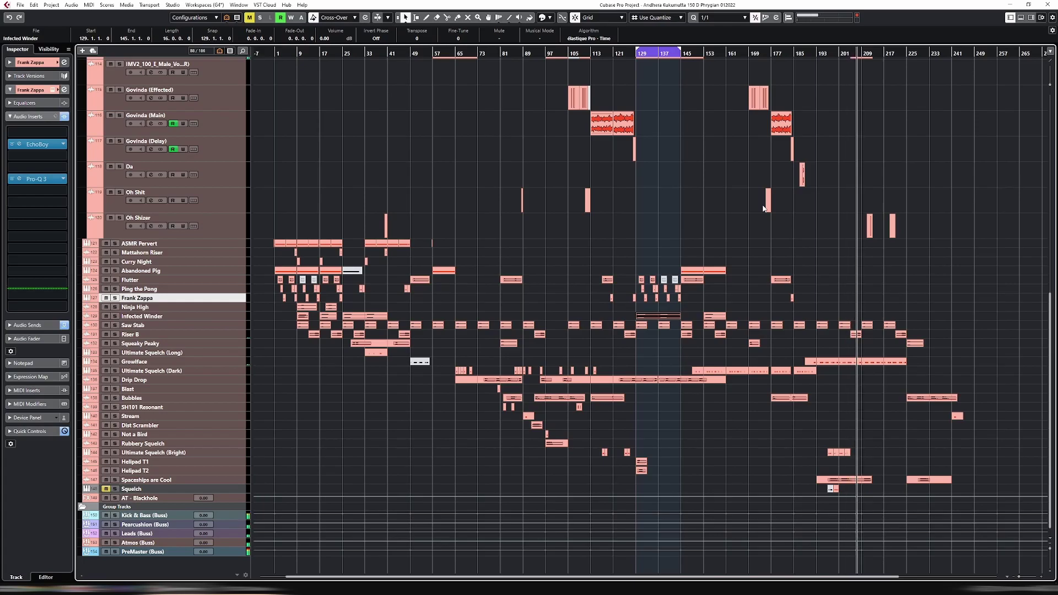
{"action": "left_click_drag", "start_coordinate": [637, 266], "coordinate": [679, 304]}
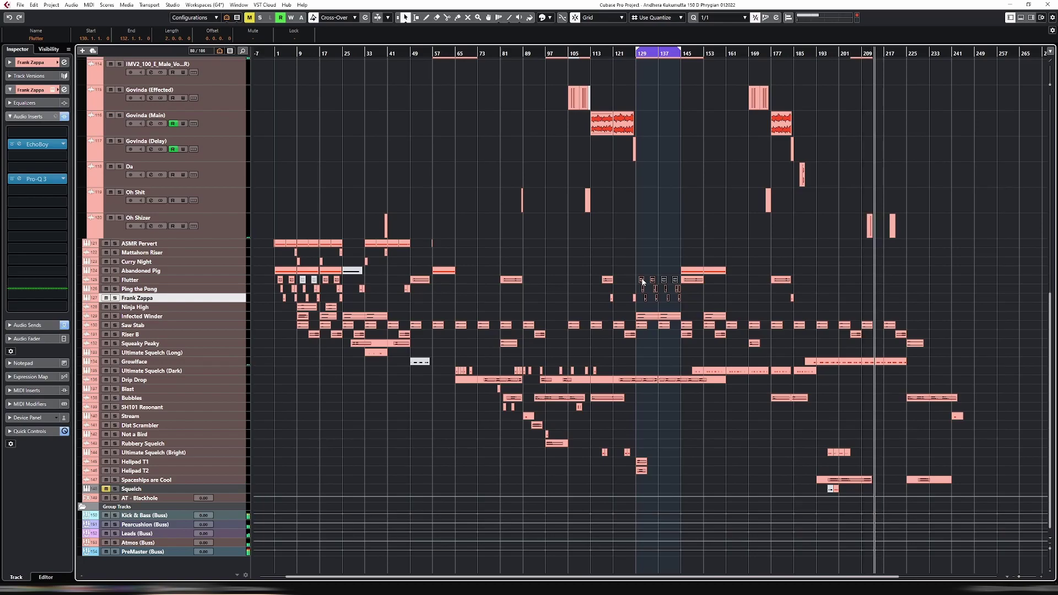
Copy the Flutter, Ping the Pong and Frank Zappa parts to bar 209.
{"action": "scroll", "coordinate": [643, 281], "scroll_direction": "up", "scroll_amount": 5}
{"action": "scroll", "coordinate": [802, 274], "scroll_direction": "down", "scroll_amount": 5}
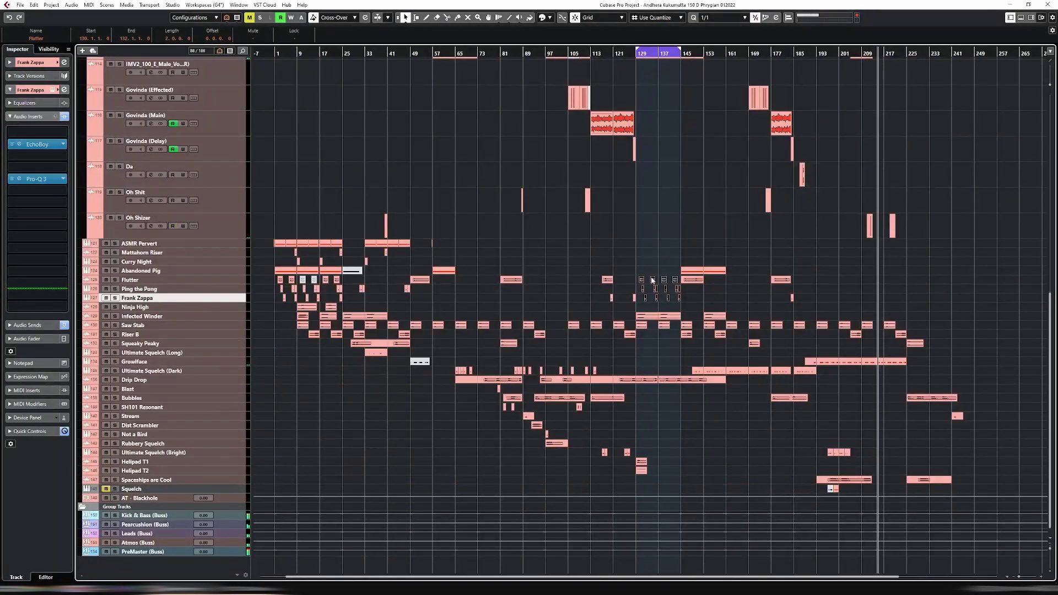
{"action": "left_click_drag", "start_coordinate": [653, 279], "coordinate": [866, 280]}
{"action": "key", "text": "h"}
{"action": "key", "text": "h"}
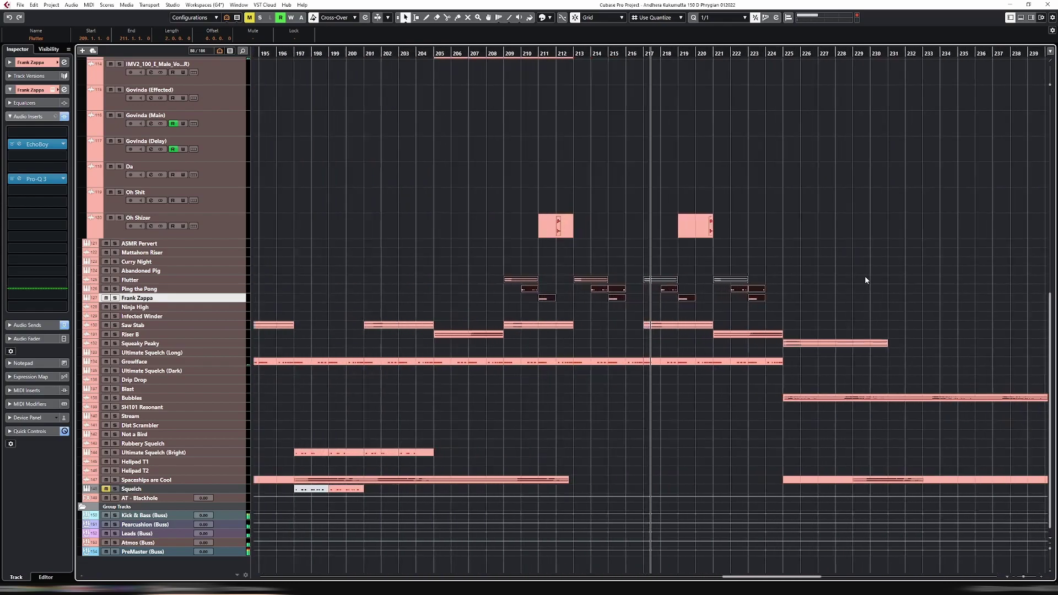
{"action": "key", "text": "g"}
{"action": "key", "text": "g"}
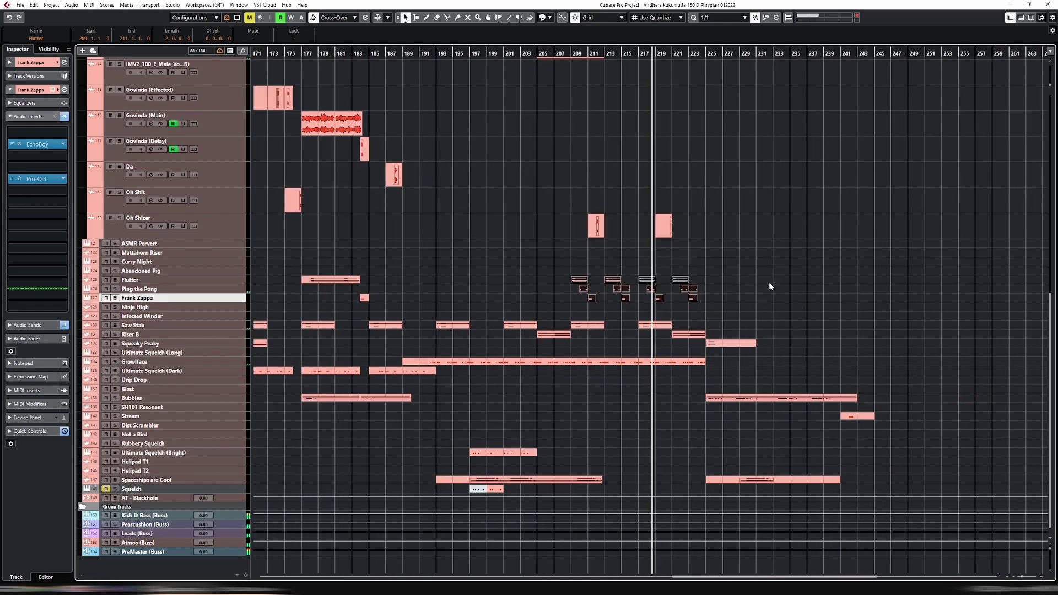
{"action": "key", "text": "g"}
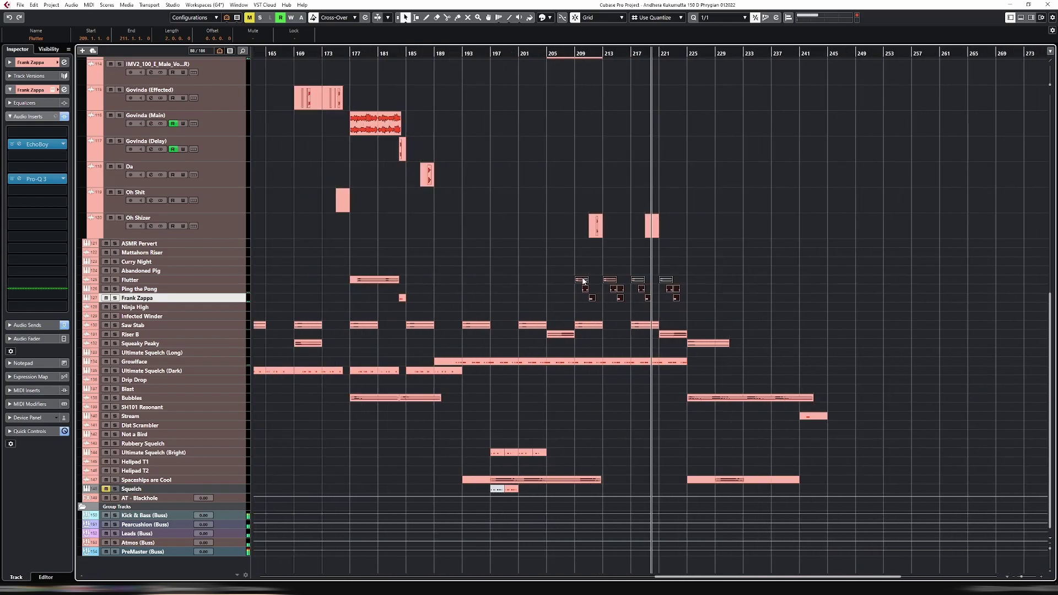
{"action": "key", "text": "g"}
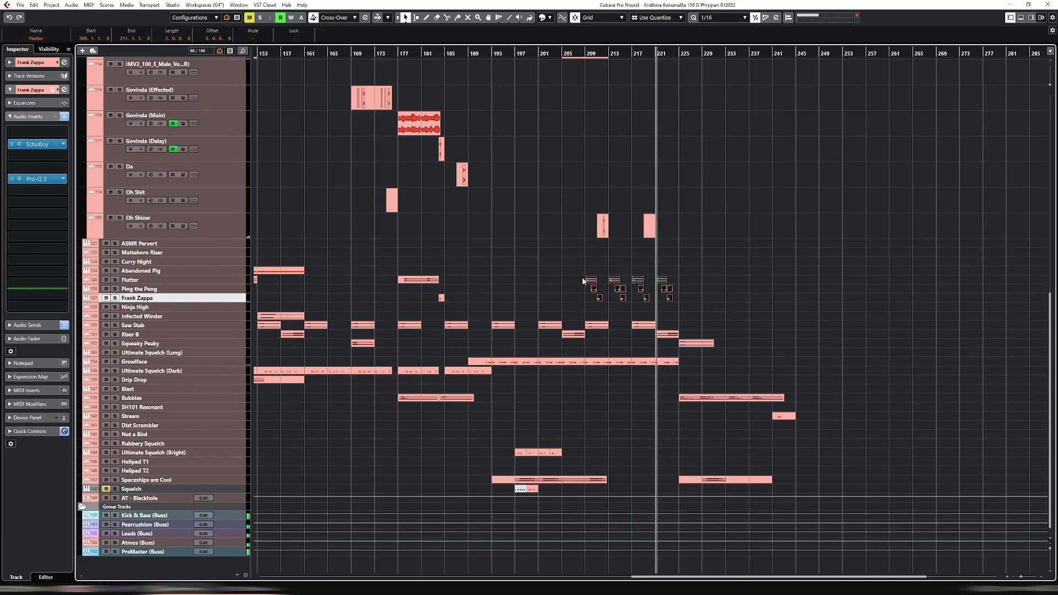
Set snap to 1/2 and shift the copied parts to bar 210, auditioning from bar 201.
{"action": "left_click_drag", "start_coordinate": [590, 281], "coordinate": [598, 282]}
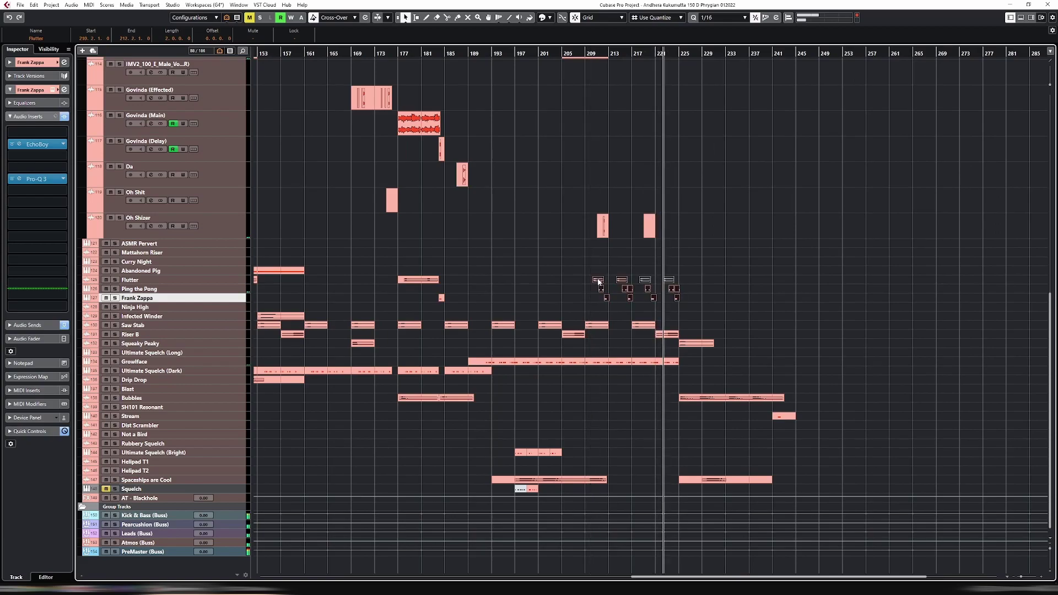
{"action": "key", "text": "alt+1"}
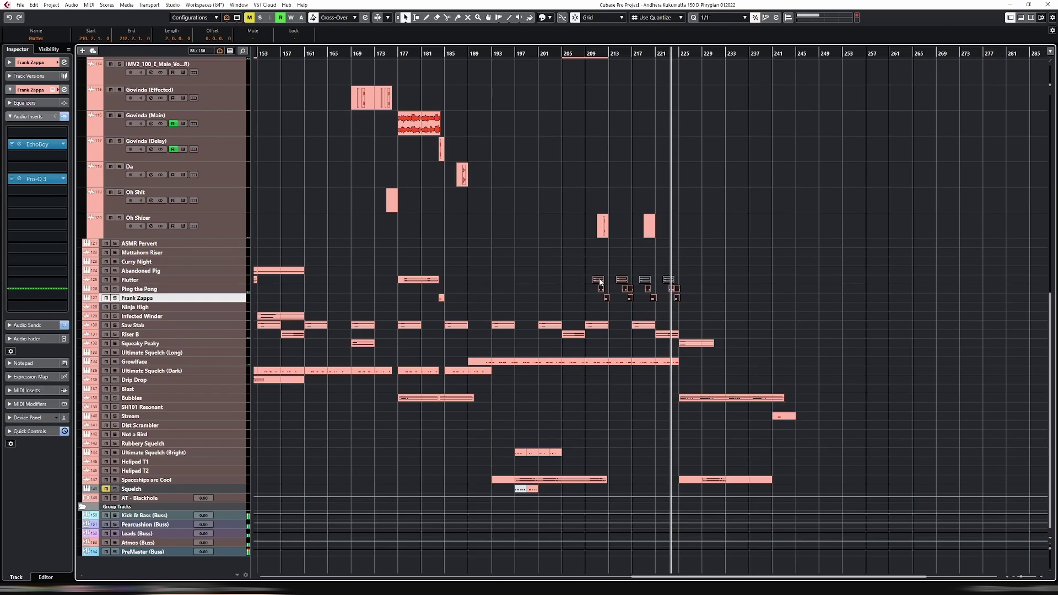
{"action": "key", "text": "alt+2"}
{"action": "left_click_drag", "start_coordinate": [599, 281], "coordinate": [596, 282]}
{"action": "left_click", "coordinate": [588, 53]}
{"action": "key", "text": "h"}
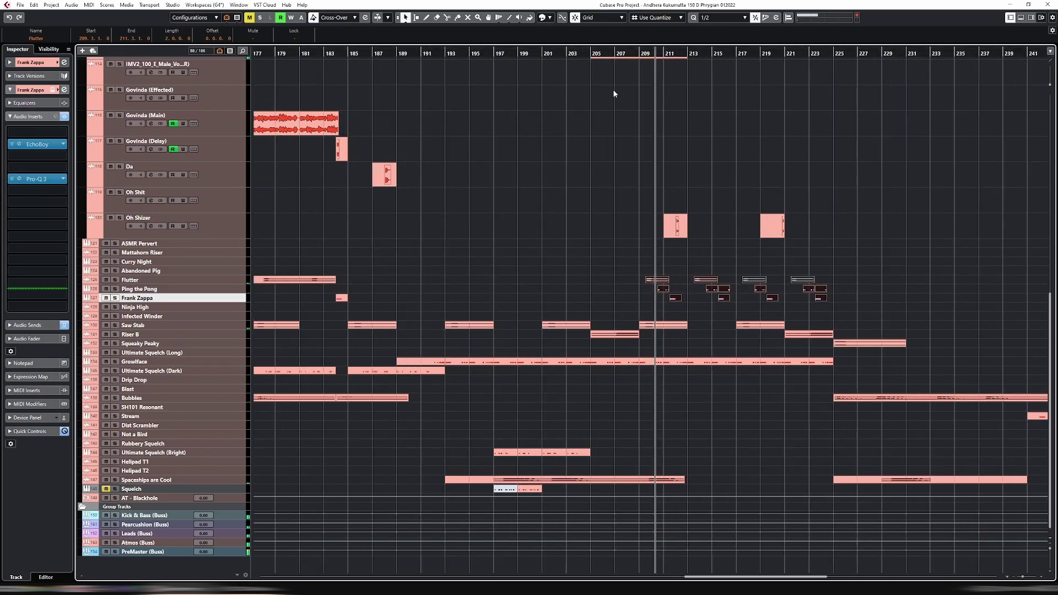
{"action": "left_click_drag", "start_coordinate": [656, 282], "coordinate": [663, 281]}
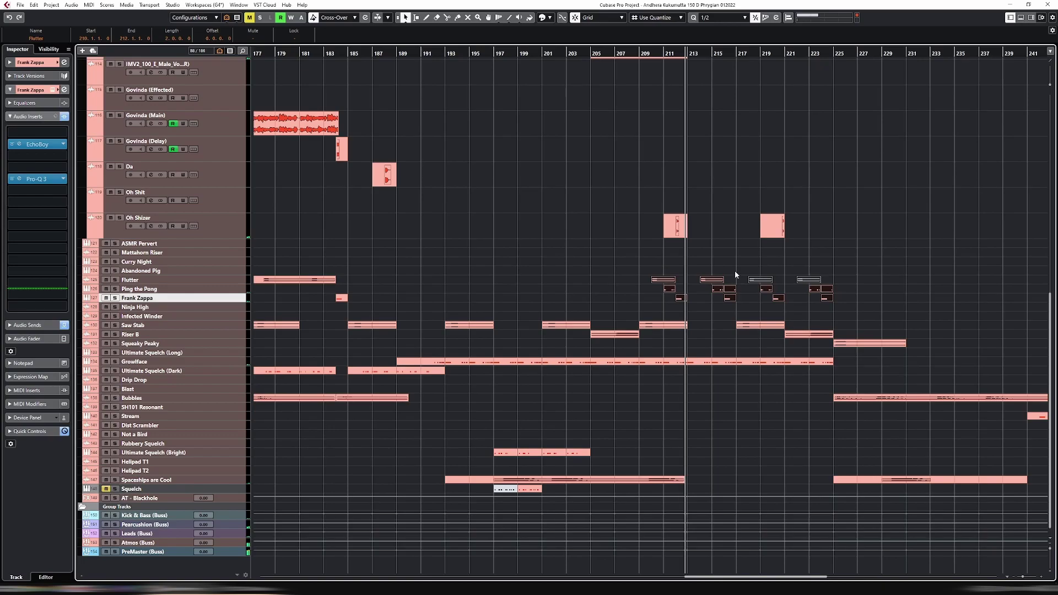
{"action": "key", "text": "g"}
{"action": "key", "text": "g"}
{"action": "key", "text": "g"}
{"action": "key", "text": "g"}
{"action": "key", "text": "g"}
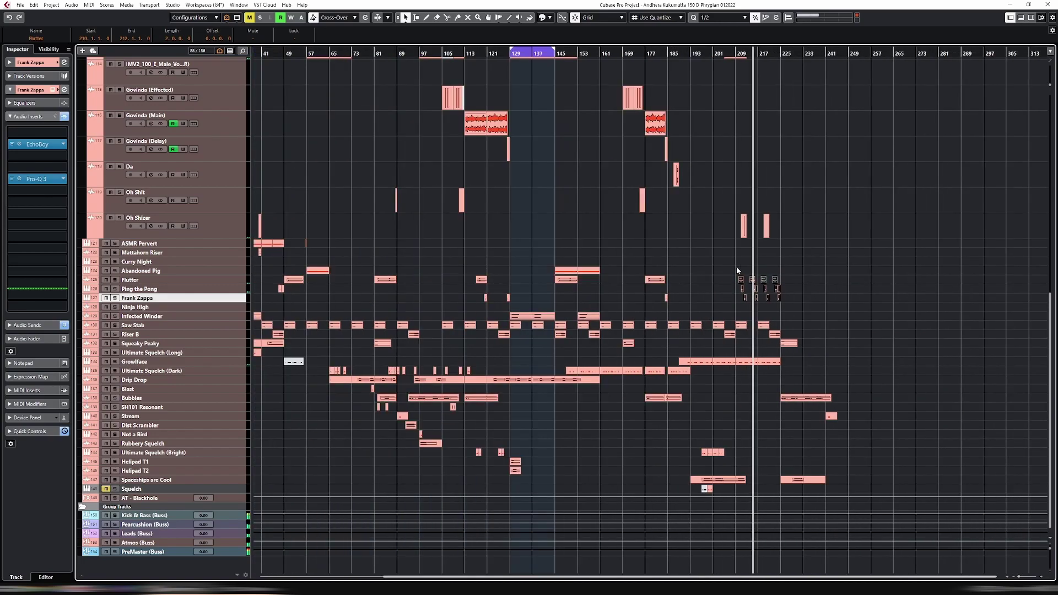
{"action": "left_click", "coordinate": [724, 53]}
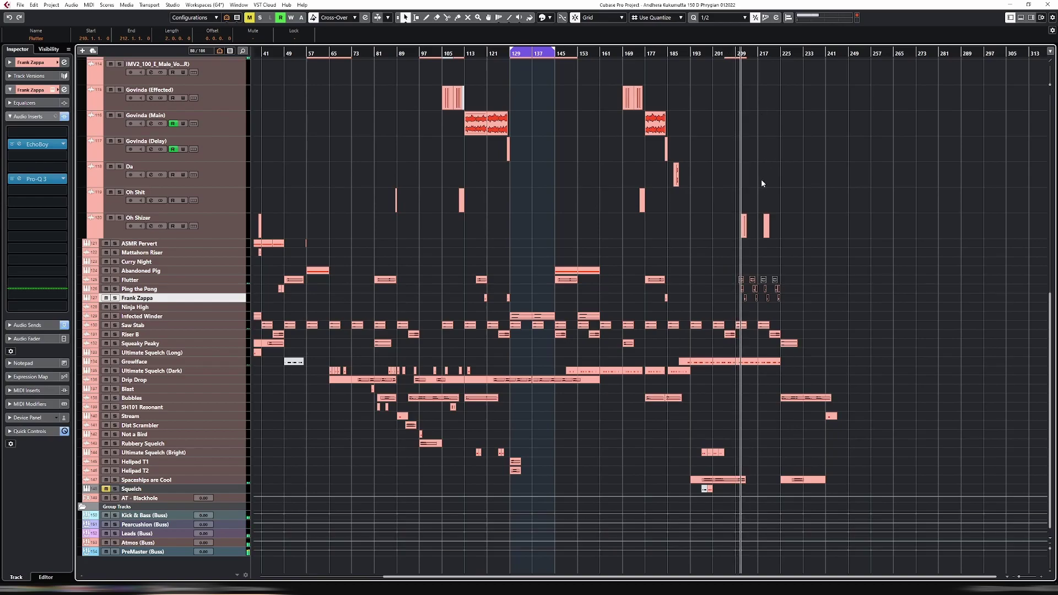
Delete the leftover parts near bar 209 and unmute one Flutter part.
{"action": "left_click_drag", "start_coordinate": [718, 256], "coordinate": [746, 300]}
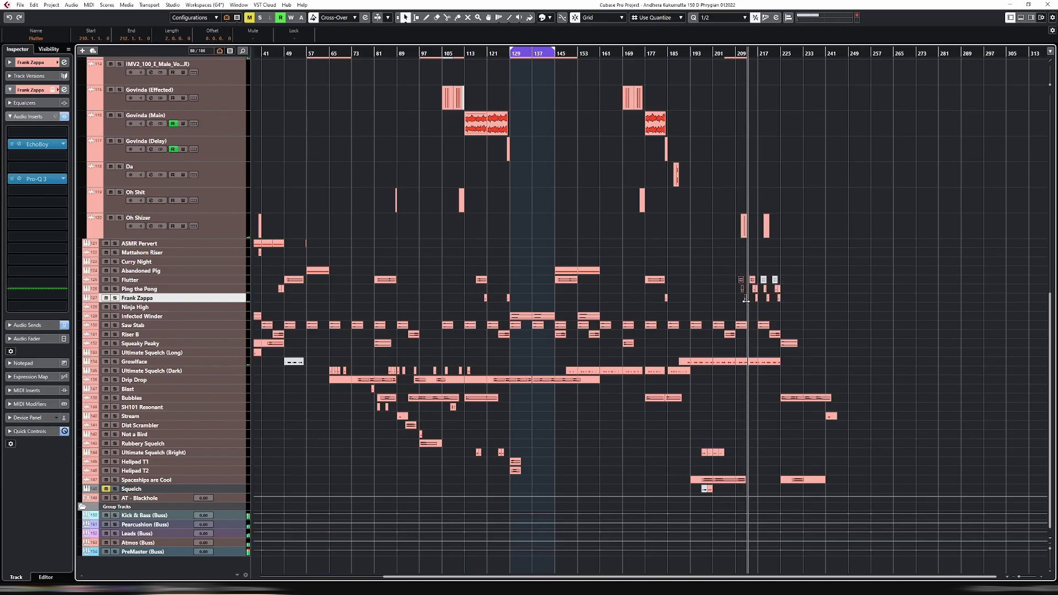
{"action": "key", "text": "Delete"}
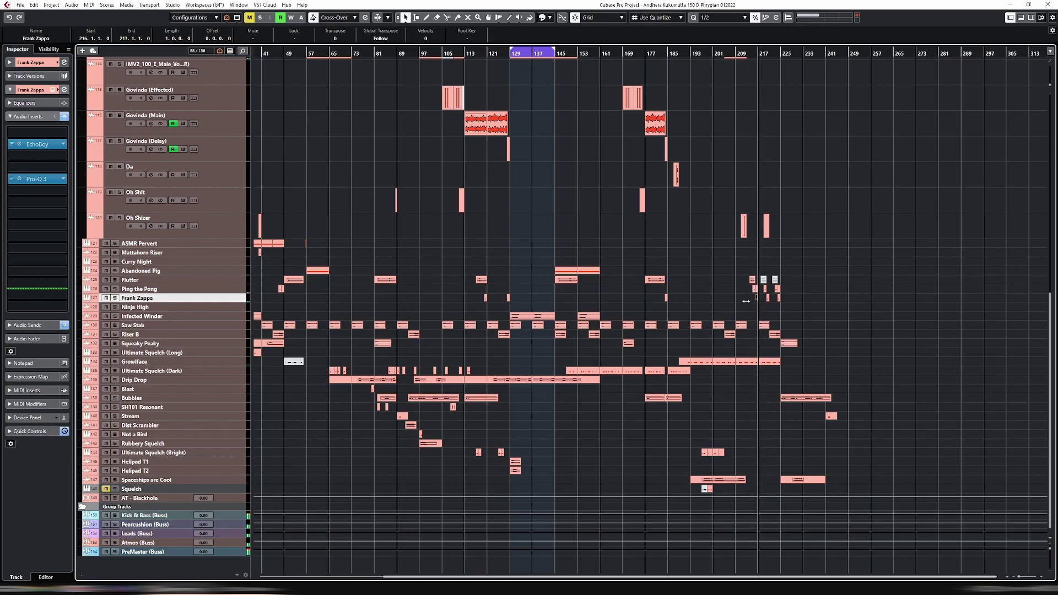
{"action": "left_click_drag", "start_coordinate": [782, 276], "coordinate": [761, 285]}
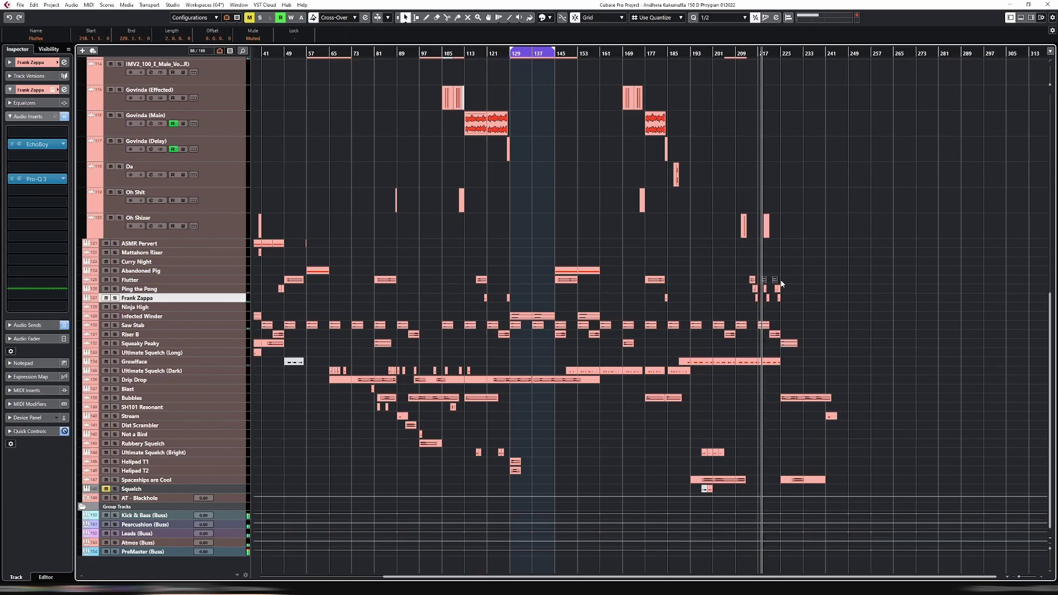
{"action": "left_click", "coordinate": [774, 280]}
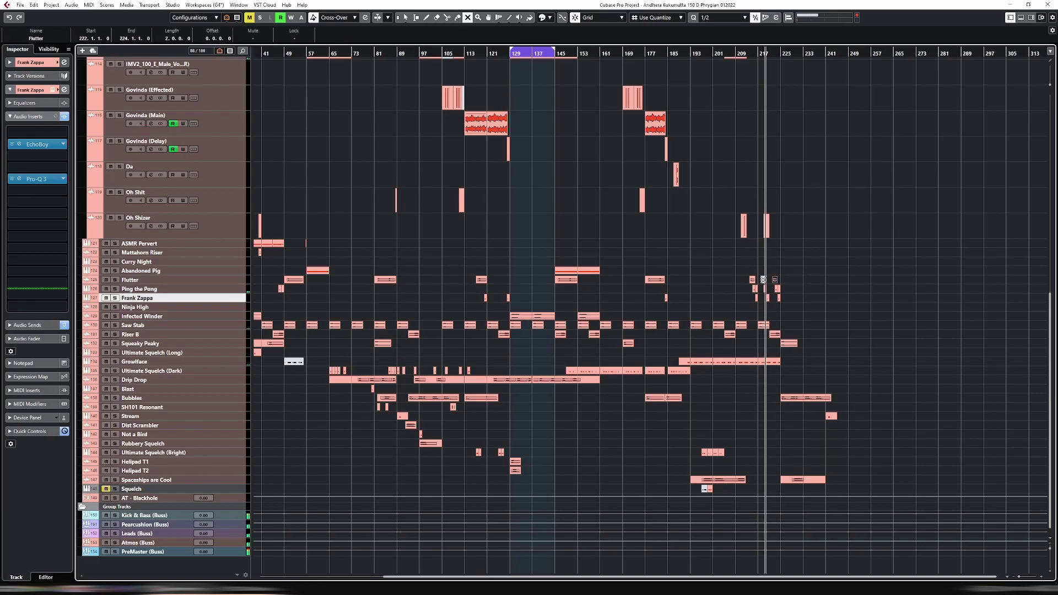
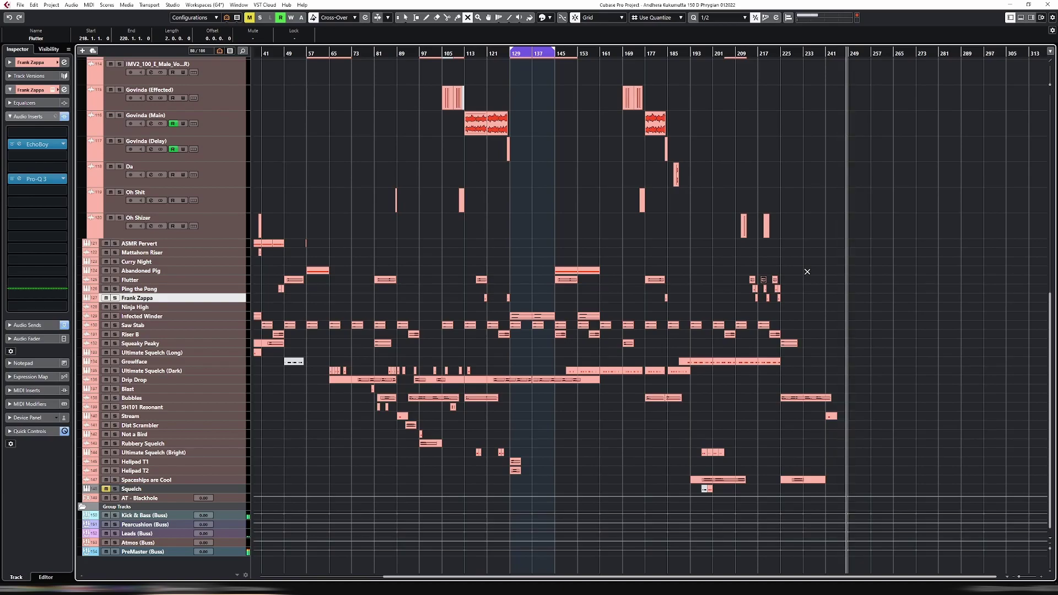
Duplicate the Flutter, Ping the Pong and Frank Zappa events past bar 225 and shift them three beats later.
{"action": "key", "text": "1"}
{"action": "left_click", "coordinate": [801, 294]}
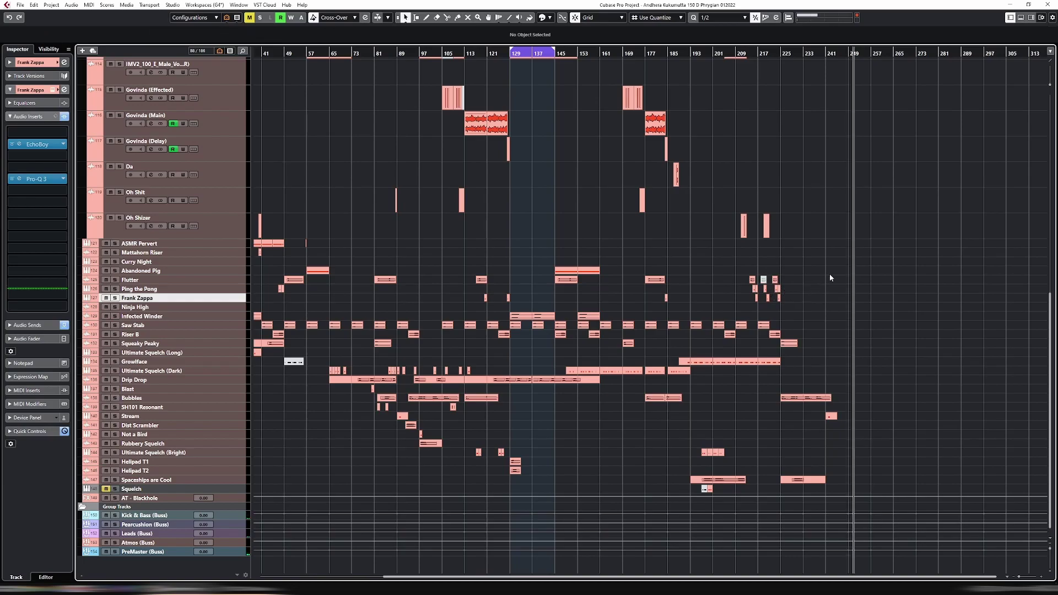
{"action": "left_click_drag", "start_coordinate": [723, 269], "coordinate": [793, 306]}
{"action": "key", "text": "ctrl+d"}
{"action": "key", "text": "h"}
{"action": "key", "text": "h"}
{"action": "key", "text": "h"}
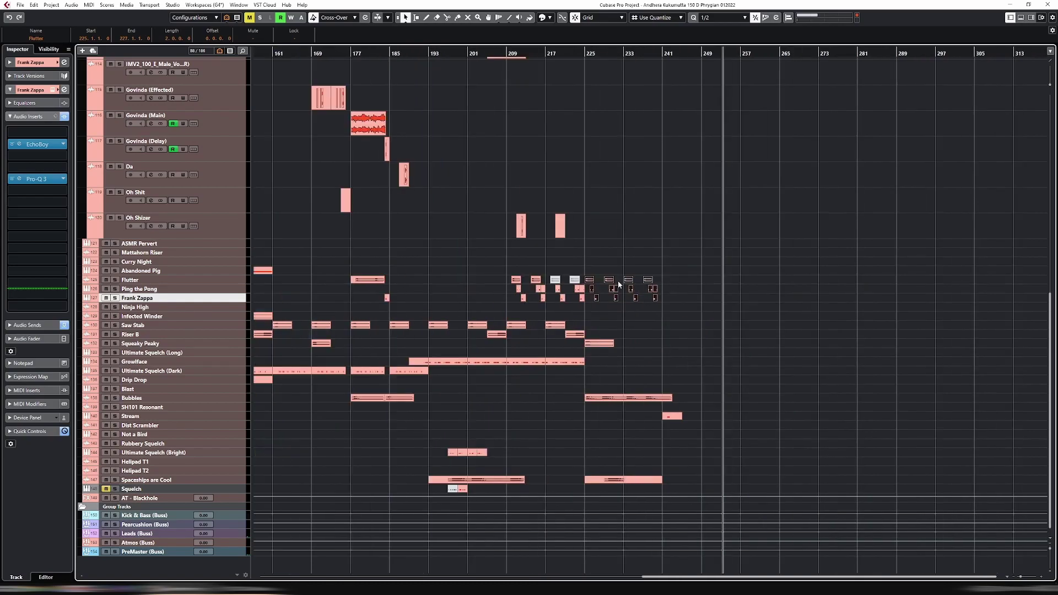
{"action": "left_click_drag", "start_coordinate": [590, 281], "coordinate": [597, 286]}
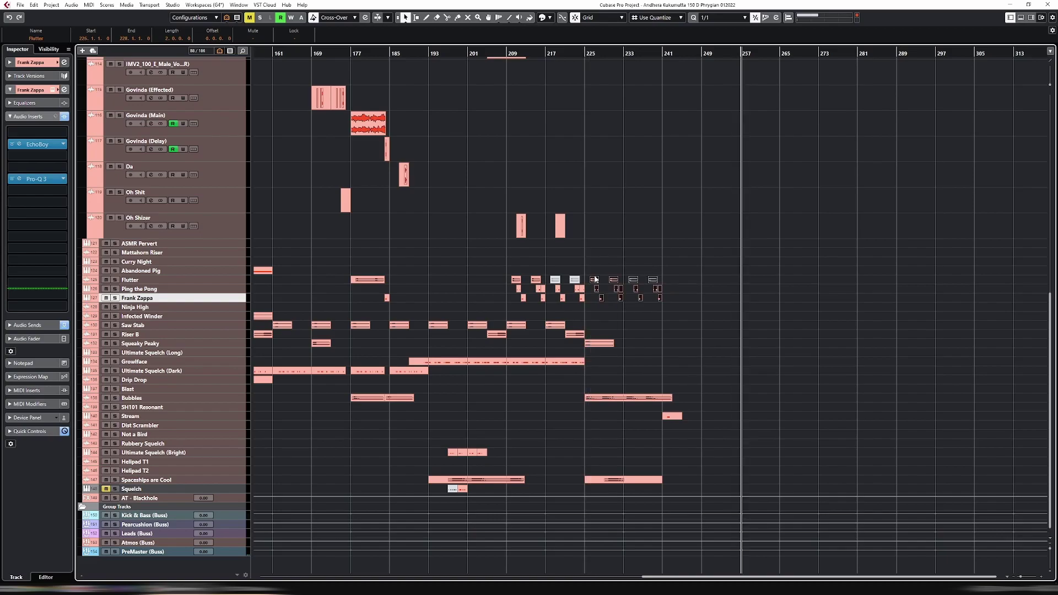
Unmute the Flutter events near bars 218 and 222.
{"action": "key", "text": "7"}
{"action": "left_click", "coordinate": [555, 279]}
{"action": "left_click", "coordinate": [555, 280]}
{"action": "left_click", "coordinate": [575, 280]}
Delete the Flutter, Ping the Pong and Frank Zappa events at bar 209 and play back from bar 208.
{"action": "key", "text": "1"}
{"action": "left_click_drag", "start_coordinate": [513, 267], "coordinate": [524, 311]}
{"action": "key", "text": "Delete"}
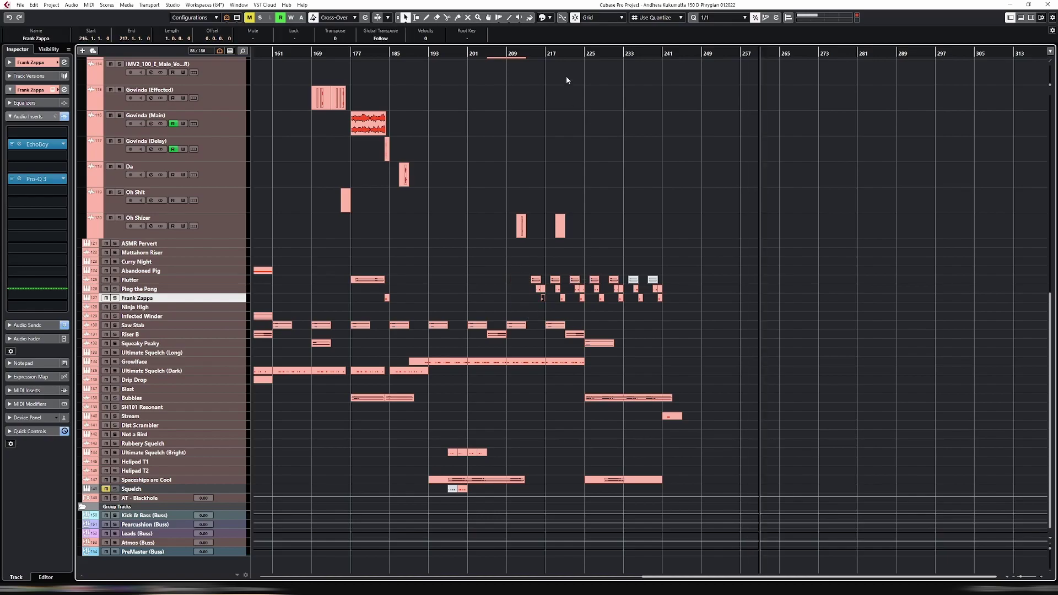
{"action": "left_click", "coordinate": [504, 54]}
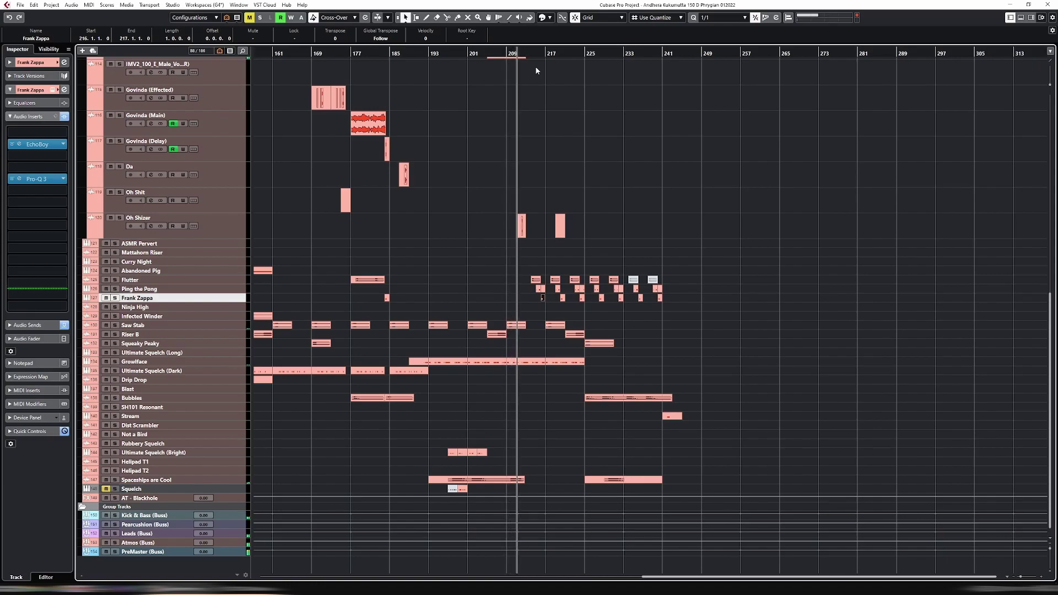
{"action": "key", "text": "g"}
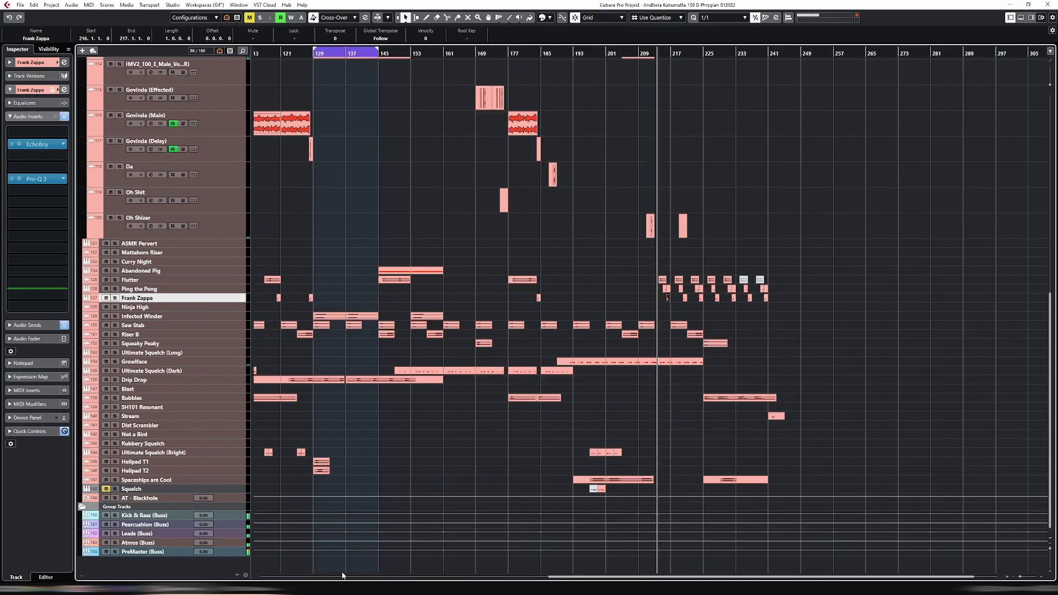
{"action": "scroll", "coordinate": [655, 557], "scroll_direction": "right", "scroll_amount": 2}
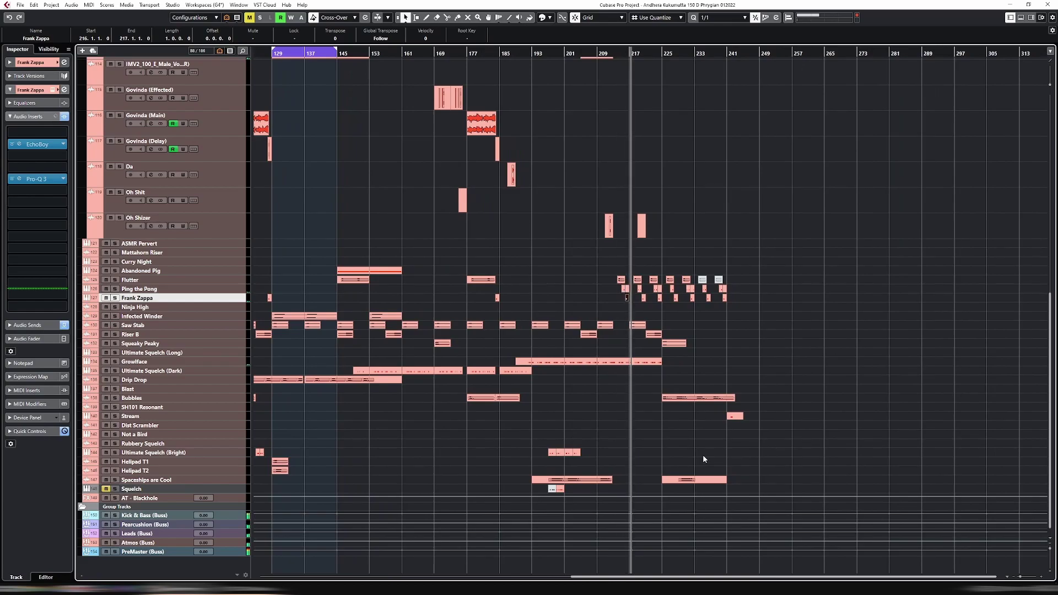
{"action": "scroll", "coordinate": [712, 438], "scroll_direction": "up", "scroll_amount": 10}
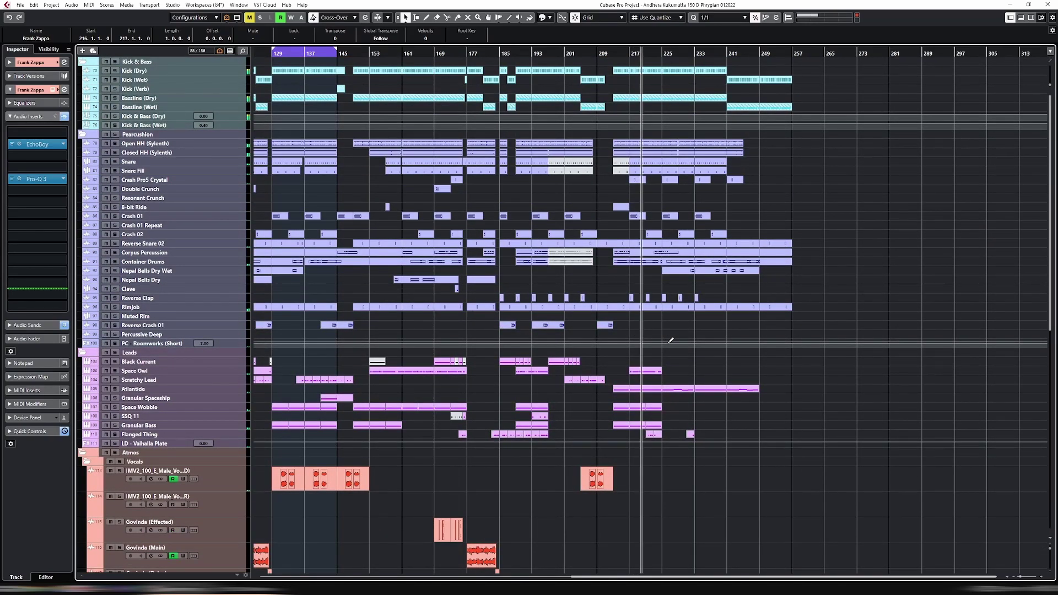
{"action": "scroll", "coordinate": [673, 344], "scroll_direction": "down", "scroll_amount": 10}
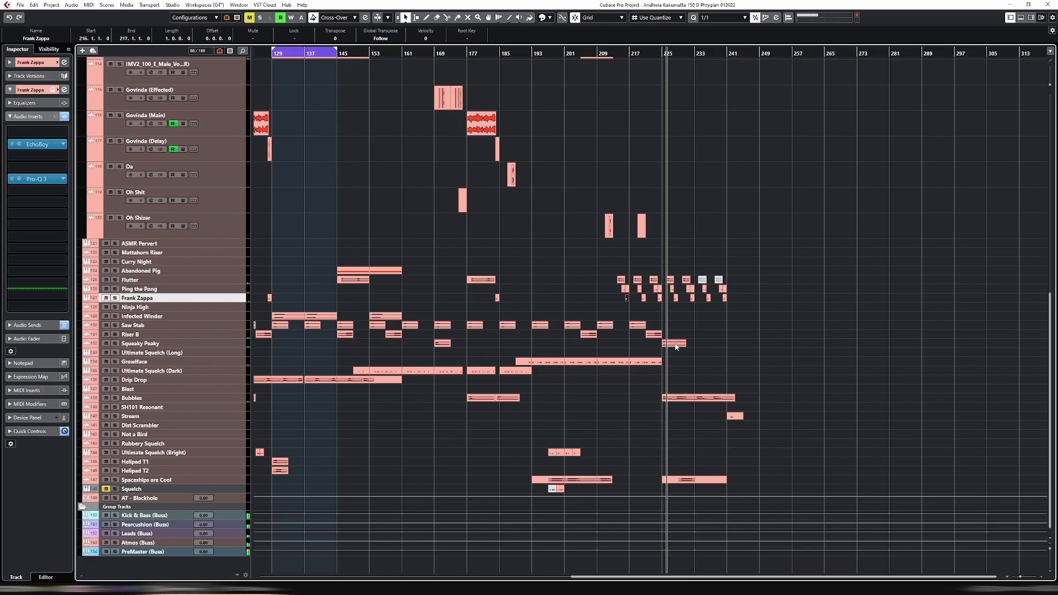
Unmute the Flutter events near bars 234 and 238.
{"action": "left_click_drag", "start_coordinate": [725, 282], "coordinate": [706, 280]}
{"action": "key", "text": "7"}
{"action": "left_click", "coordinate": [703, 280]}
{"action": "left_click", "coordinate": [718, 280]}
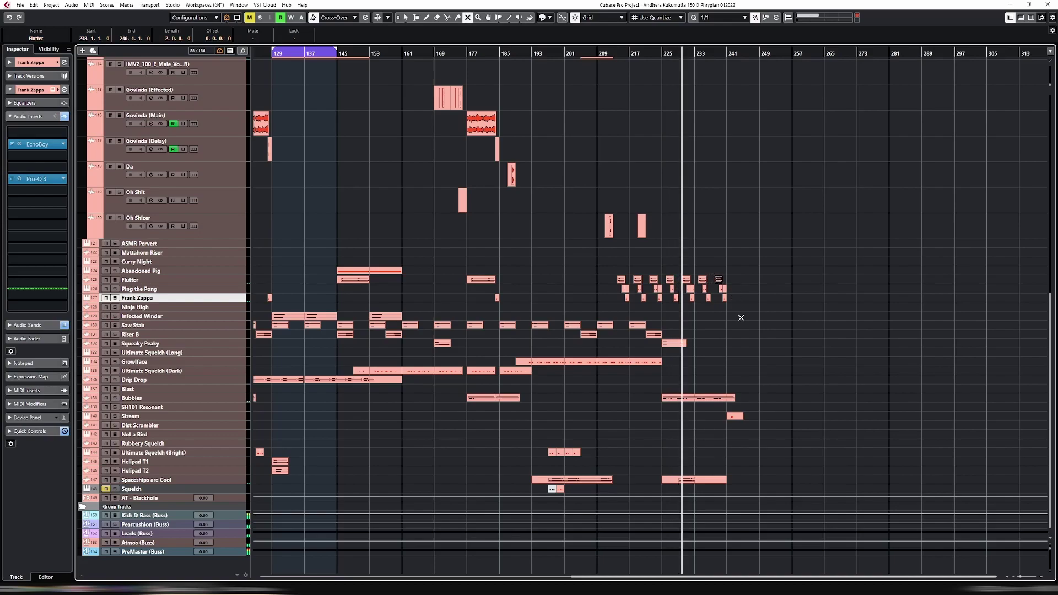
Select the Atlantide track and zoom out to review bars 41–313.
{"action": "scroll", "coordinate": [717, 333], "scroll_direction": "up", "scroll_amount": 5}
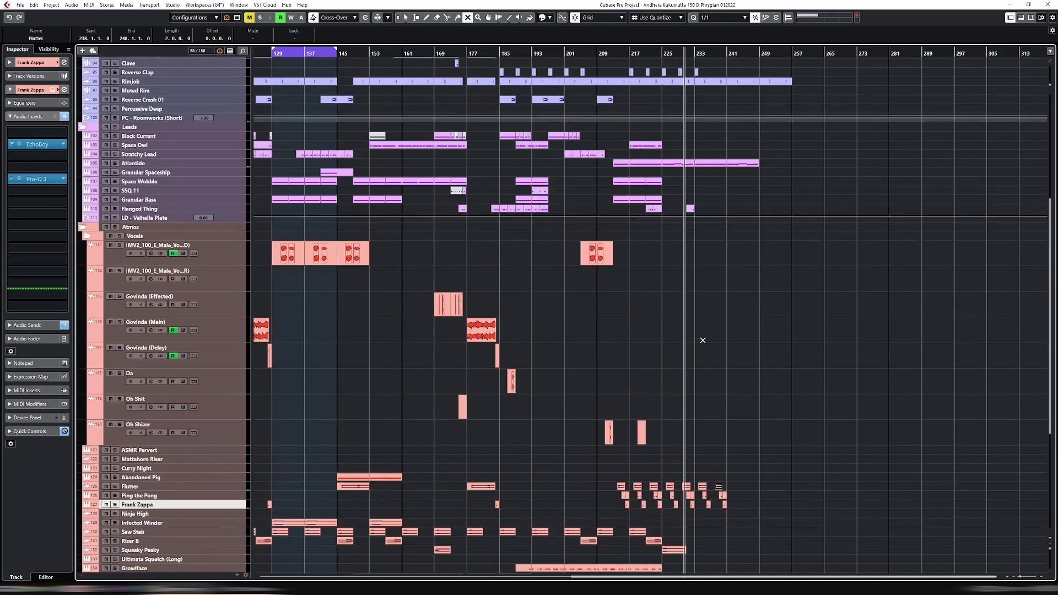
{"action": "left_click", "coordinate": [237, 162]}
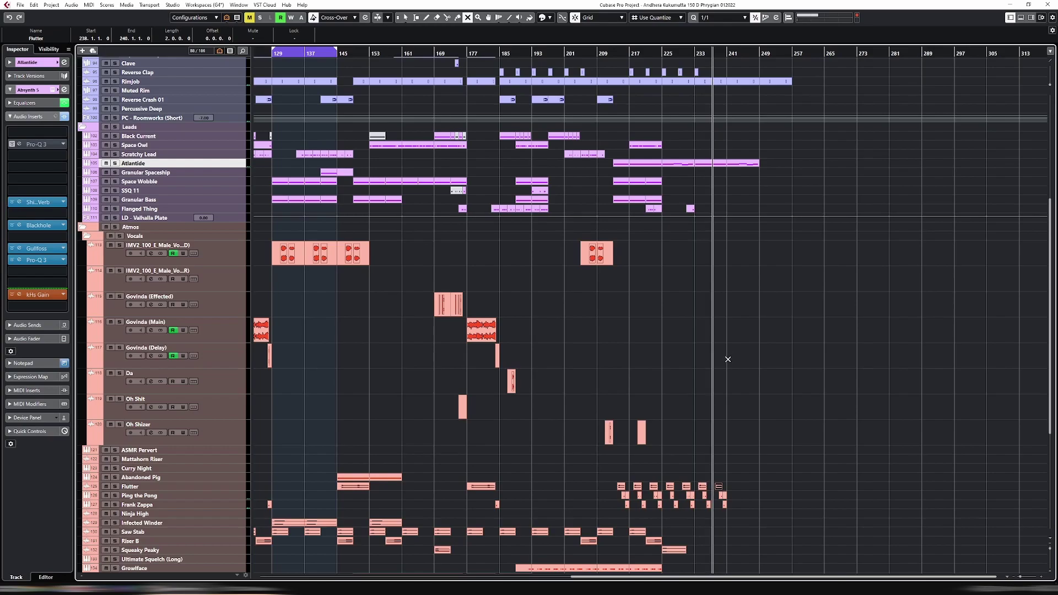
{"action": "scroll", "coordinate": [726, 356], "scroll_direction": "down", "scroll_amount": 3}
{"action": "scroll", "coordinate": [725, 352], "scroll_direction": "down", "scroll_amount": 3}
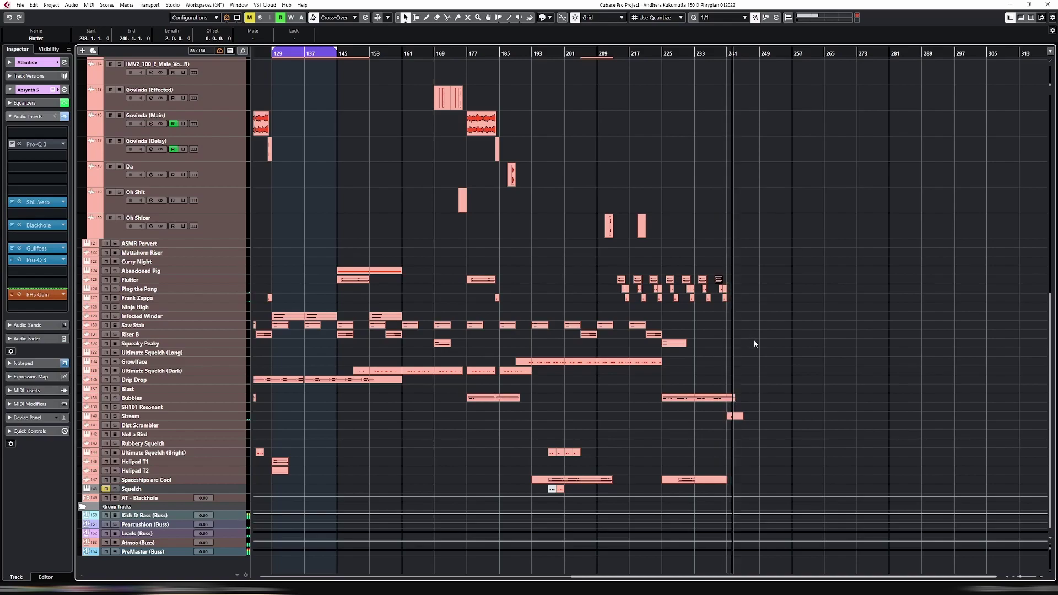
{"action": "scroll", "coordinate": [755, 344], "scroll_direction": "up", "scroll_amount": 3}
{"action": "scroll", "coordinate": [754, 344], "scroll_direction": "down", "scroll_amount": 6}
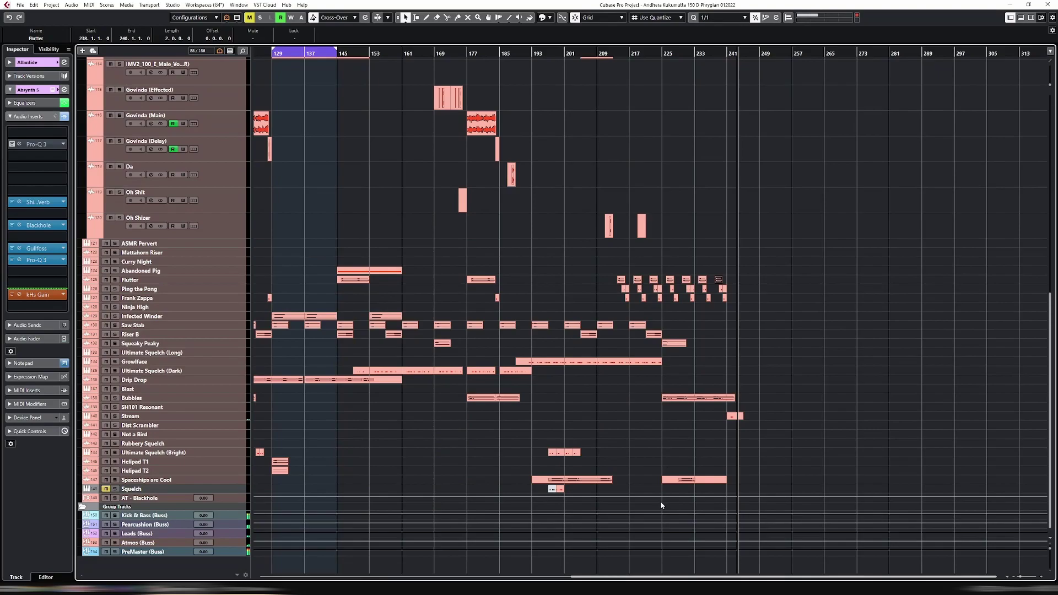
{"action": "key", "text": "g"}
{"action": "key", "text": "g"}
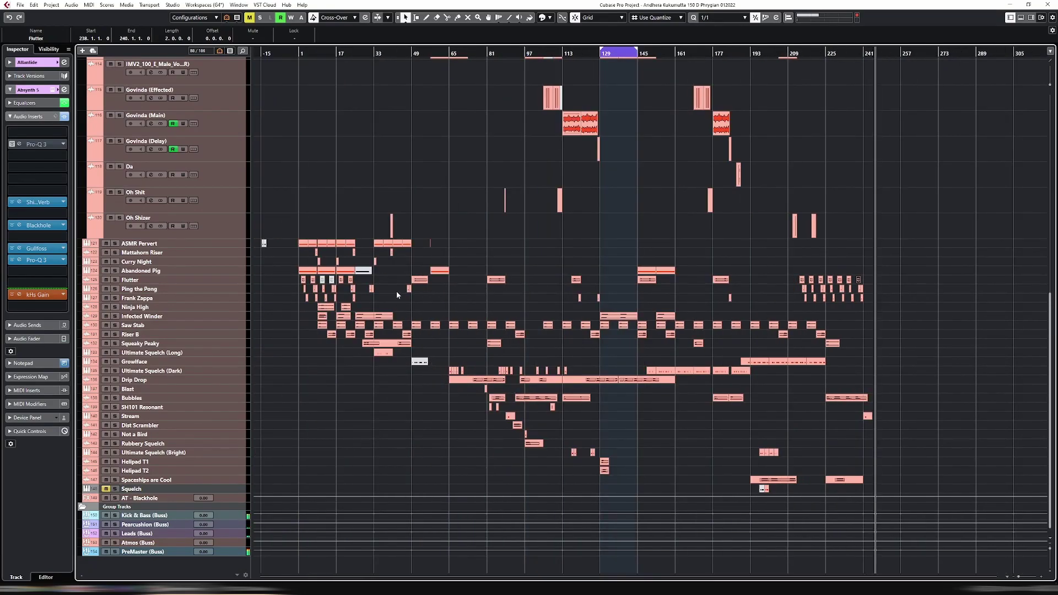
Copy the ASMR Pervert parts from bar 41 toward the final section near bar 225.
{"action": "left_click", "coordinate": [229, 287]}
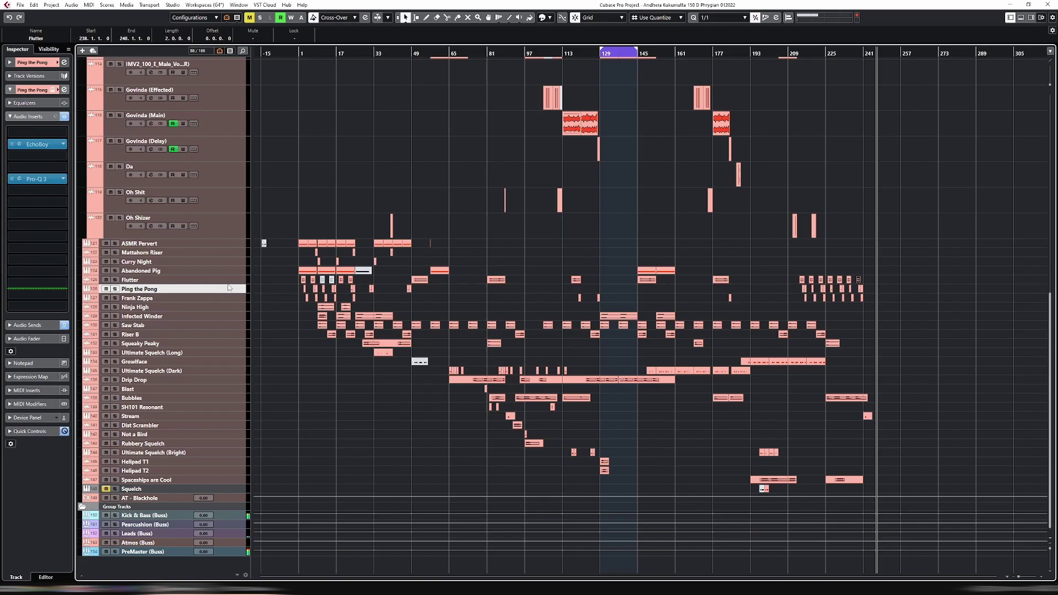
{"action": "left_click", "coordinate": [243, 246]}
{"action": "left_click", "coordinate": [411, 243]}
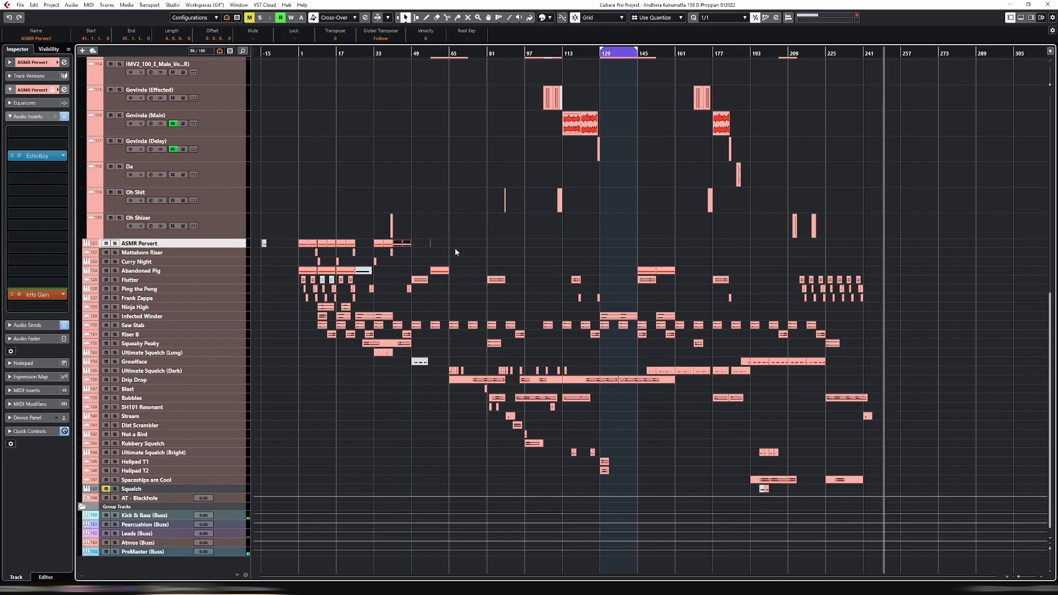
{"action": "left_click", "coordinate": [411, 234]}
{"action": "left_click_drag", "start_coordinate": [417, 249], "coordinate": [837, 242]}
{"action": "left_click", "coordinate": [825, 53]}
{"action": "scroll", "coordinate": [825, 53], "scroll_direction": "up", "scroll_amount": 8}
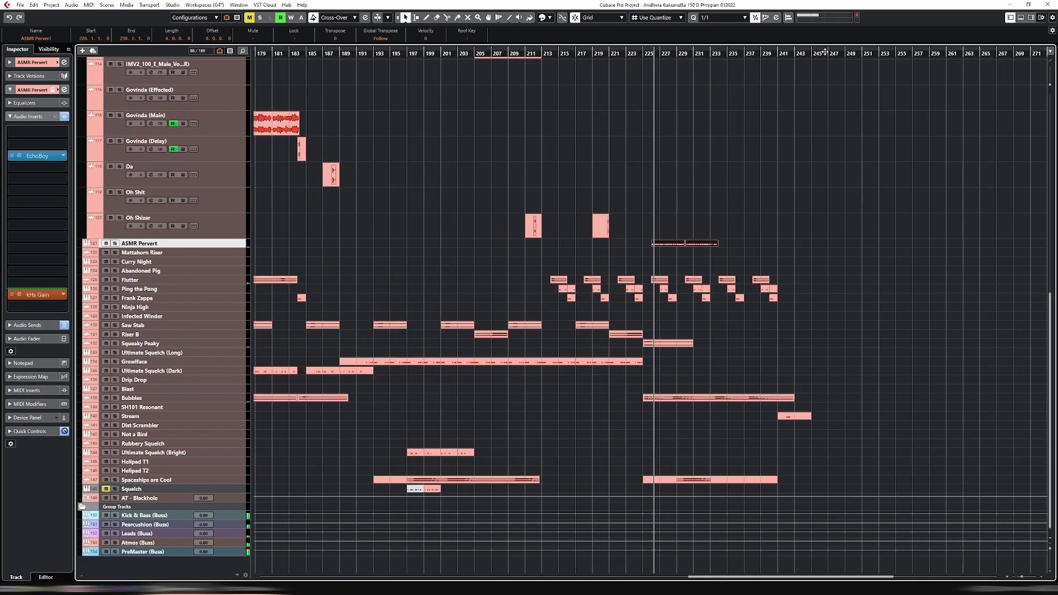
Move the ASMR Pervert copies to bar 213, then four bars earlier to 209, and audition from bar 208.
{"action": "left_click_drag", "start_coordinate": [672, 245], "coordinate": [563, 247]}
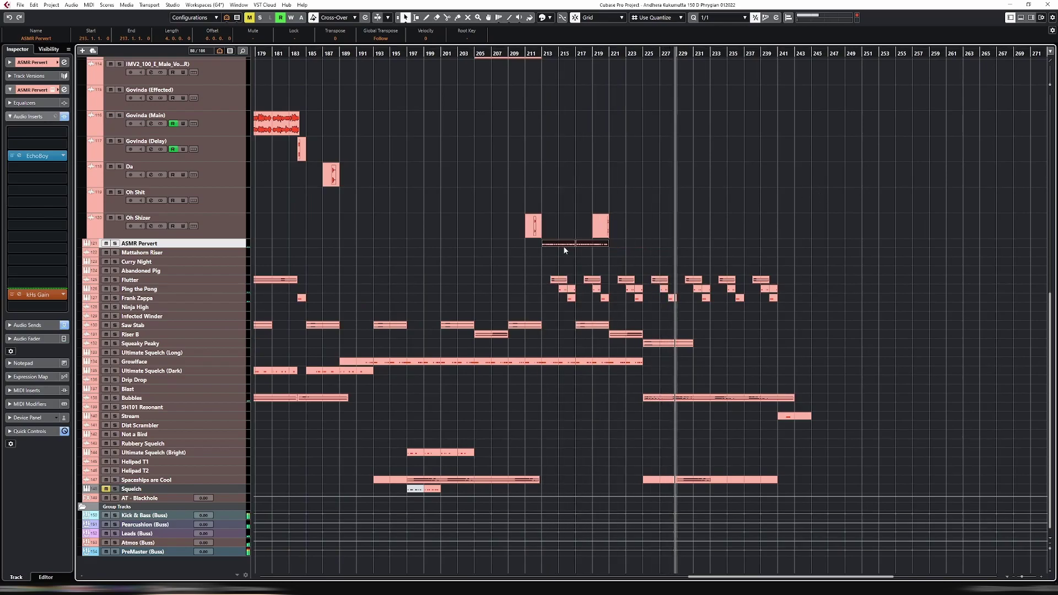
{"action": "key", "text": "shift+g"}
{"action": "key", "text": "g"}
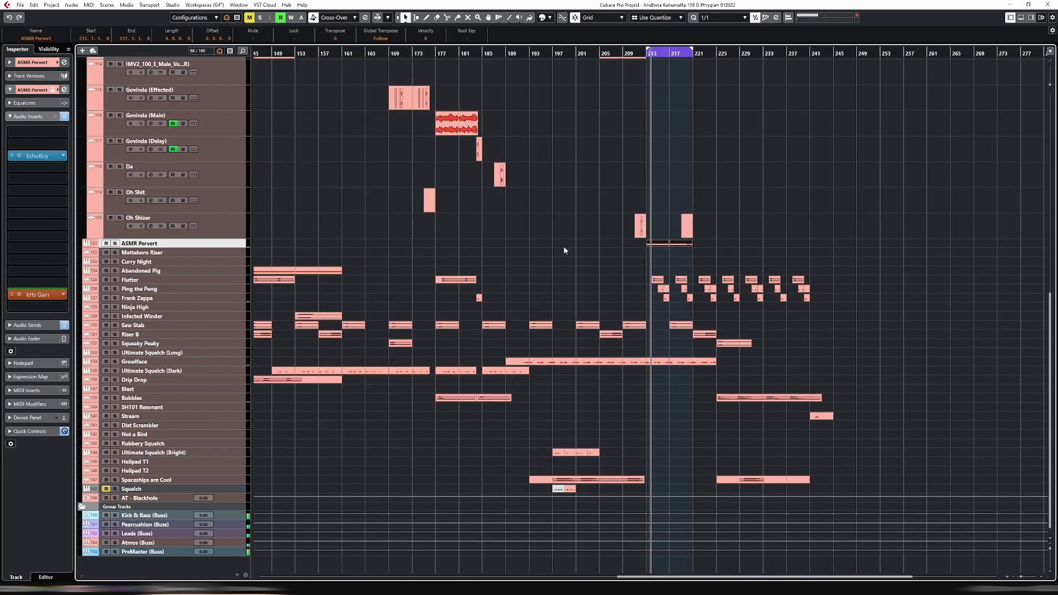
{"action": "scroll", "coordinate": [593, 256], "scroll_direction": "up", "scroll_amount": 10}
{"action": "scroll", "coordinate": [594, 259], "scroll_direction": "down", "scroll_amount": 6}
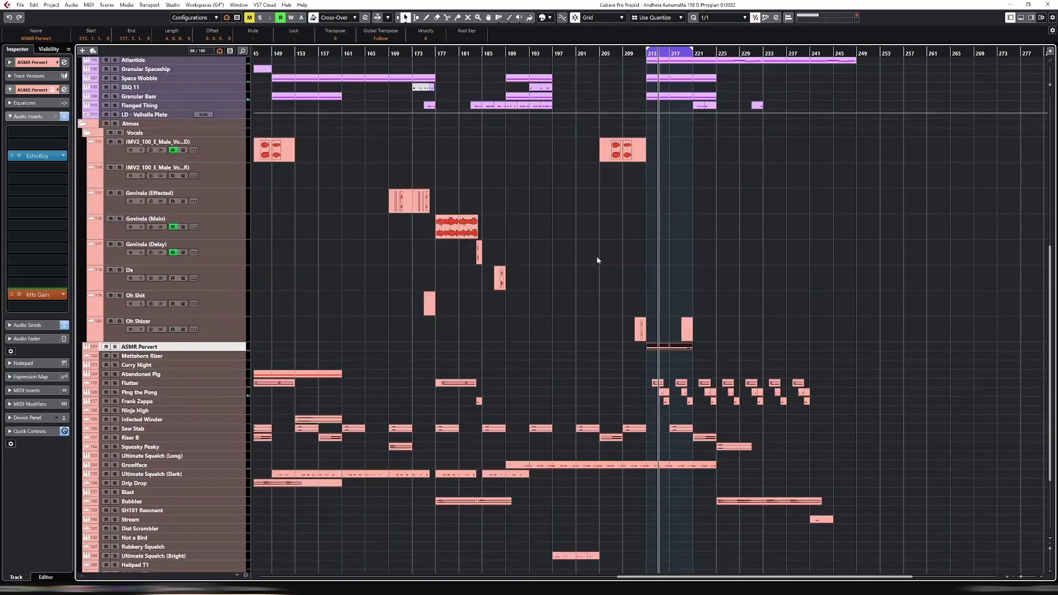
{"action": "scroll", "coordinate": [594, 259], "scroll_direction": "up", "scroll_amount": 10}
{"action": "key", "text": "g"}
{"action": "key", "text": "g"}
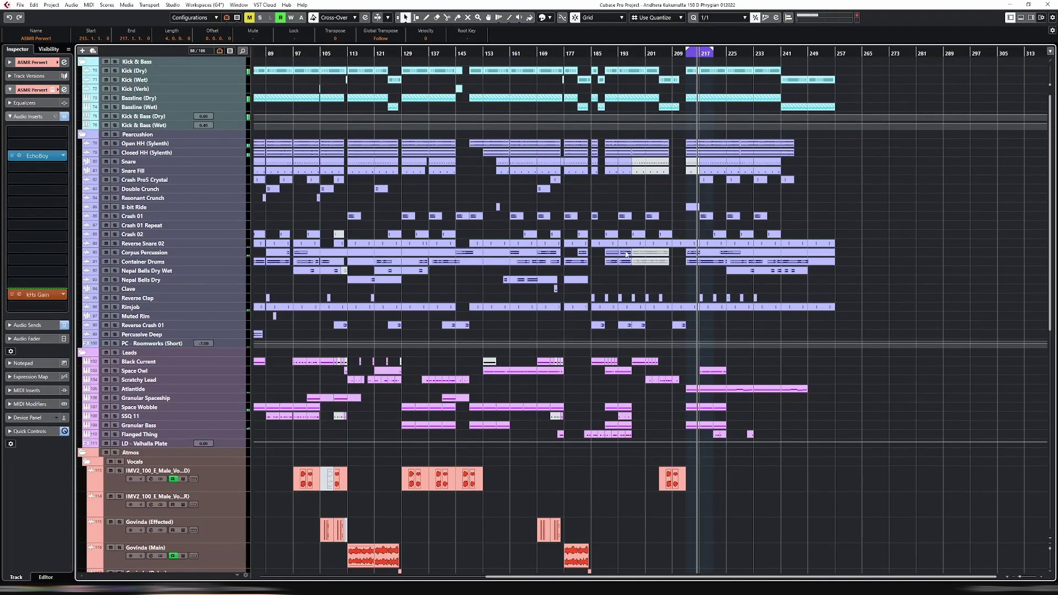
{"action": "scroll", "coordinate": [623, 254], "scroll_direction": "down", "scroll_amount": 13}
{"action": "left_click_drag", "start_coordinate": [691, 266], "coordinate": [679, 266]}
{"action": "left_click", "coordinate": [670, 53]}
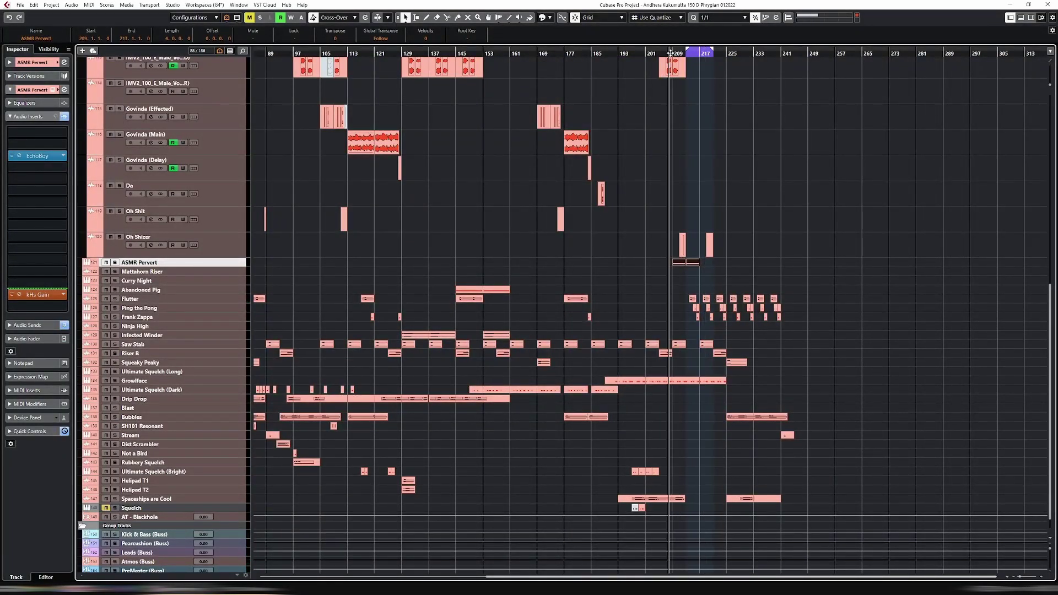
Zoom around bar 209 and inspect the ASMR Pervert part at bars 209–213.
{"action": "key", "text": "h"}
{"action": "key", "text": "h"}
{"action": "key", "text": "h"}
{"action": "key", "text": "h"}
{"action": "key", "text": "h"}
{"action": "key", "text": "h"}
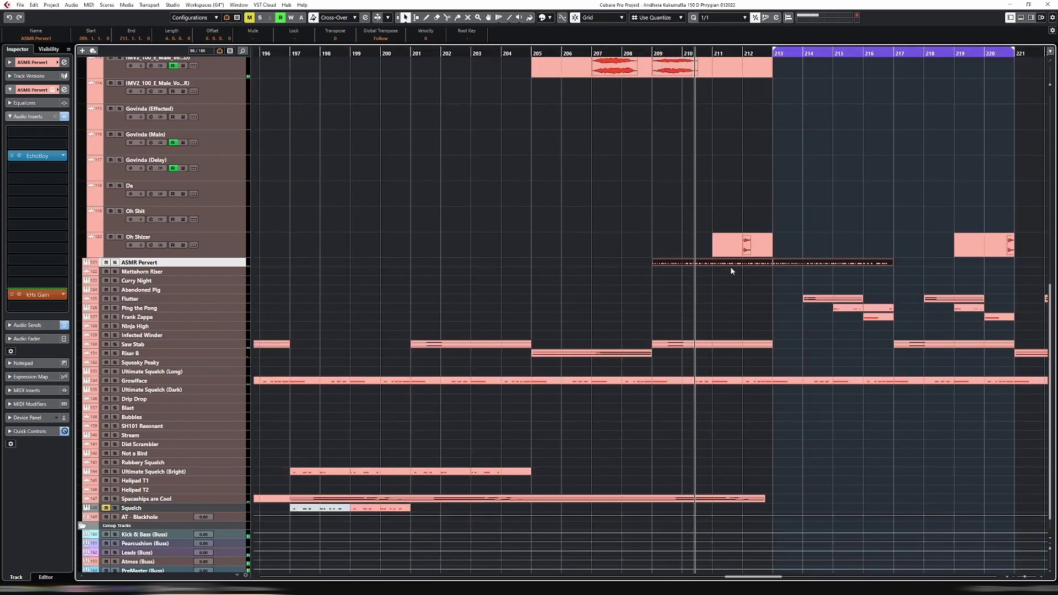
{"action": "key", "text": "g"}
{"action": "key", "text": "g"}
{"action": "left_click", "coordinate": [694, 282]}
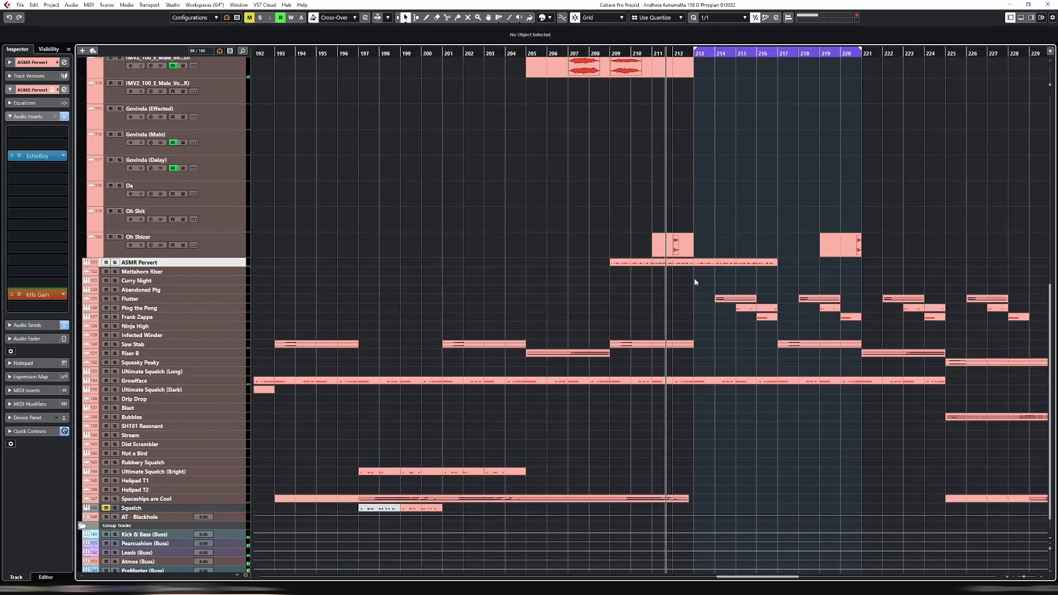
{"action": "key", "text": "g"}
{"action": "scroll", "coordinate": [696, 281], "scroll_direction": "up", "scroll_amount": 10}
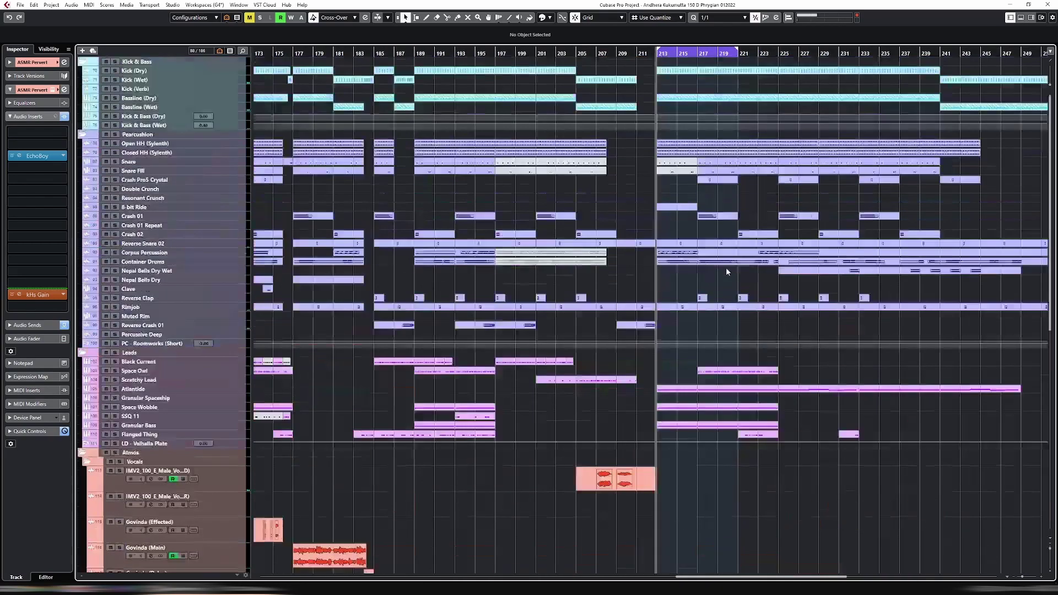
{"action": "scroll", "coordinate": [711, 271], "scroll_direction": "down", "scroll_amount": 10}
{"action": "left_click", "coordinate": [648, 245]}
{"action": "key", "text": "g"}
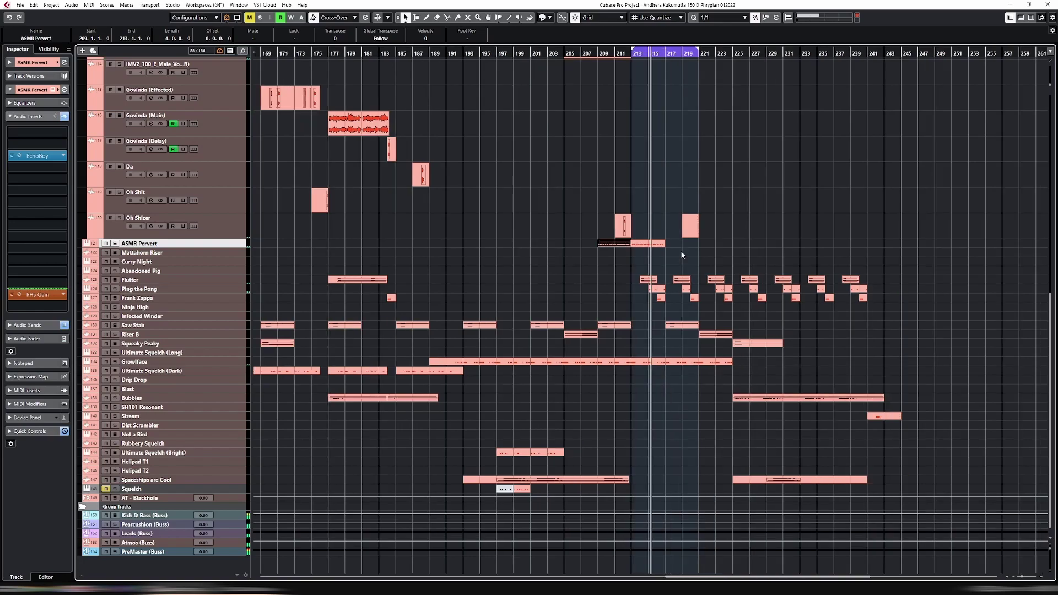
{"action": "key", "text": "g"}
{"action": "key", "text": "g"}
{"action": "key", "text": "g"}
{"action": "key", "text": "g"}
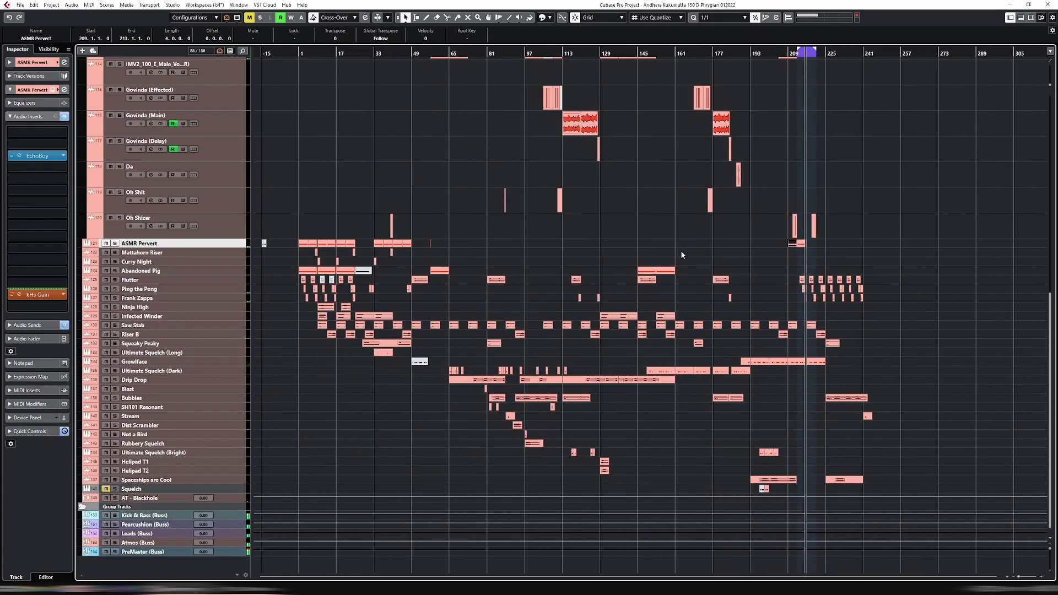
{"action": "left_click", "coordinate": [434, 246]}
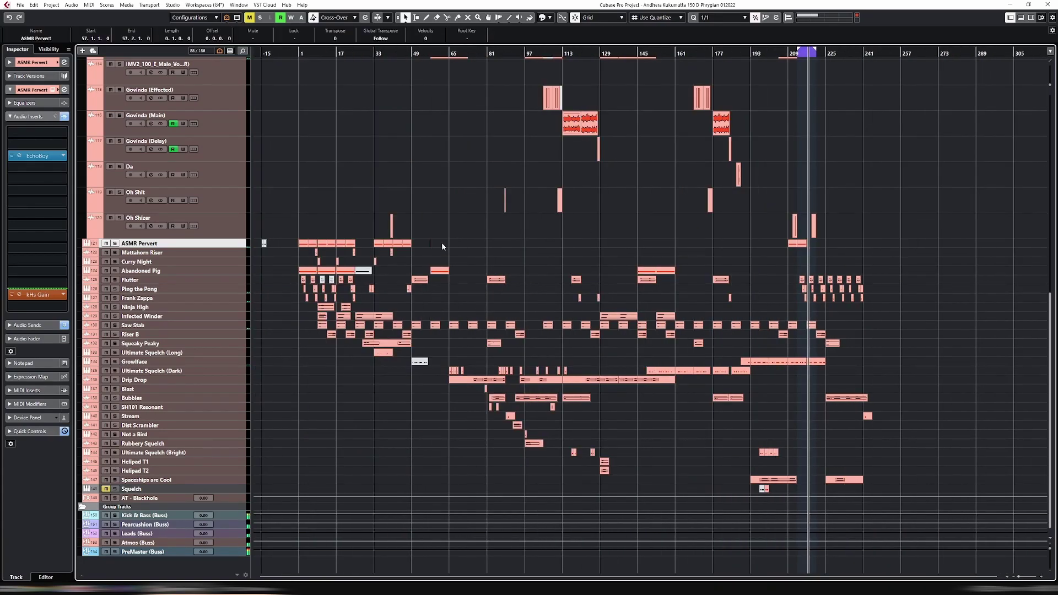
Delete the ASMR Pervert part near bar 209.
{"action": "key", "text": "h"}
{"action": "key", "text": "h"}
{"action": "key", "text": "h"}
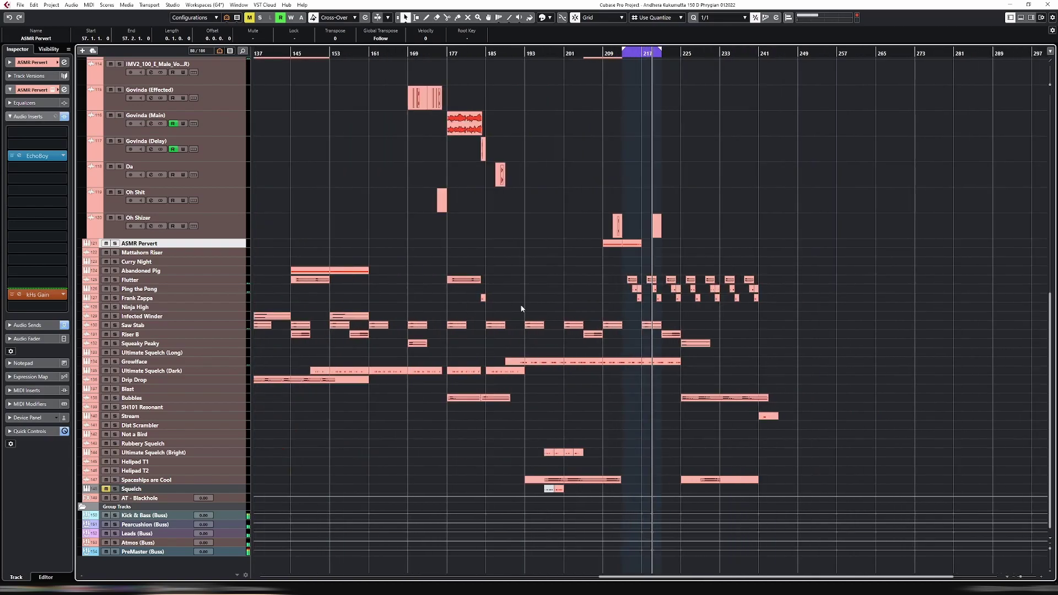
{"action": "left_click_drag", "start_coordinate": [625, 577], "coordinate": [303, 573]}
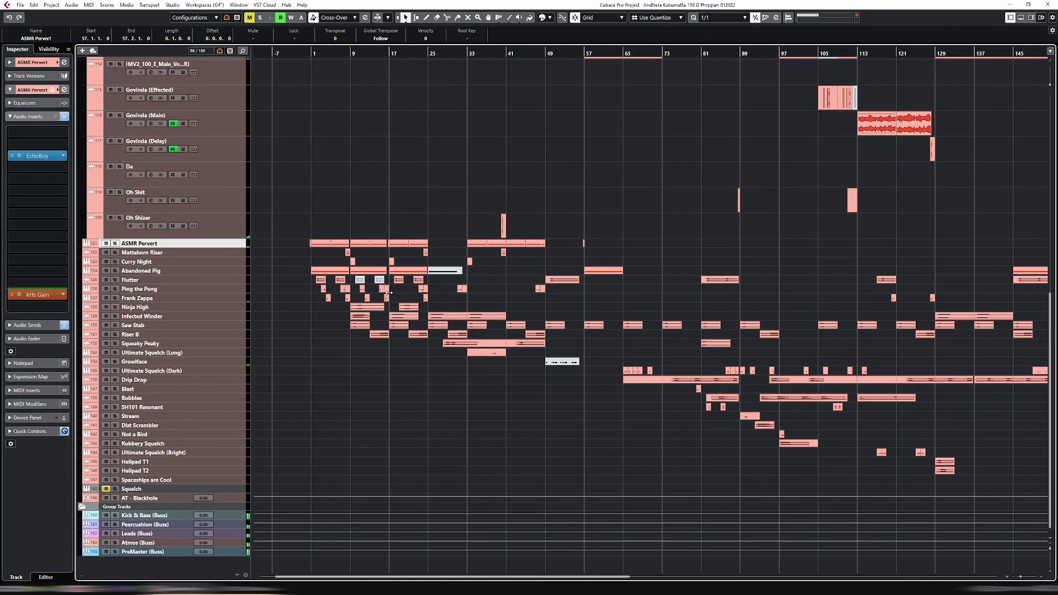
{"action": "key", "text": "g"}
{"action": "key", "text": "g"}
{"action": "key", "text": "g"}
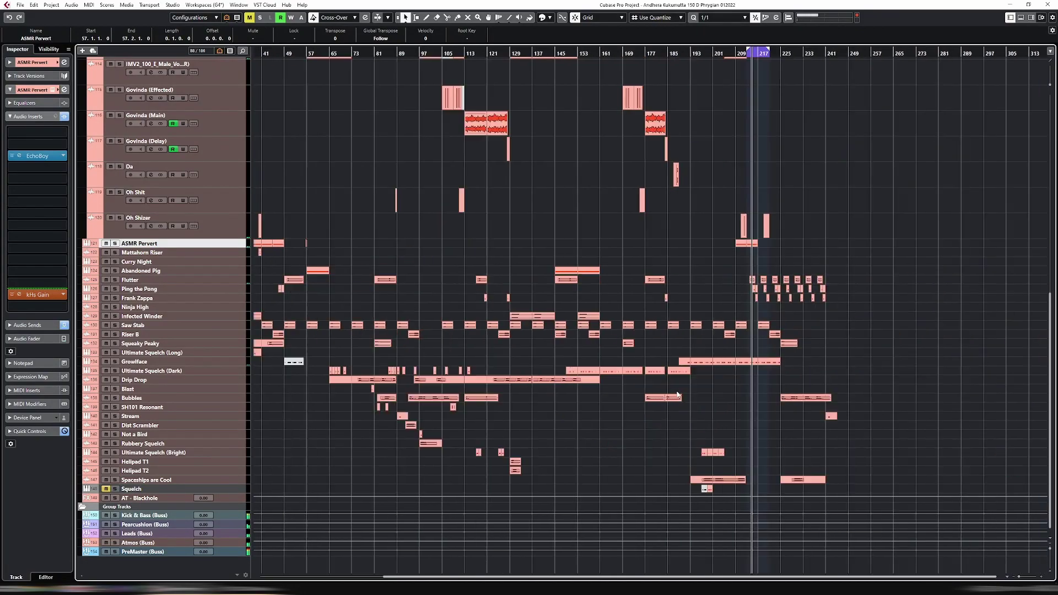
{"action": "left_click_drag", "start_coordinate": [710, 238], "coordinate": [835, 249]}
{"action": "key", "text": "Delete"}
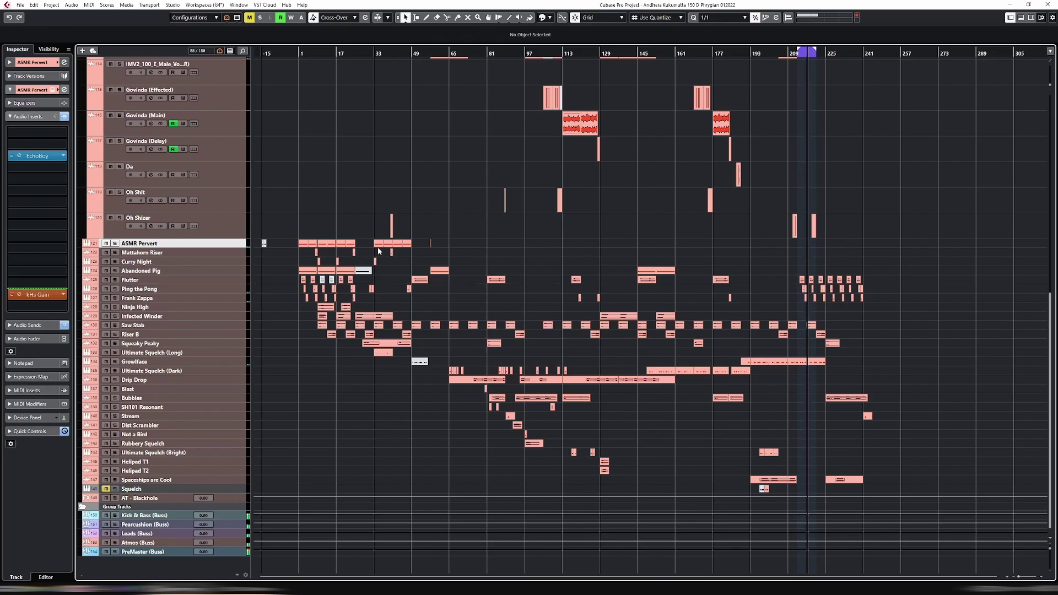
Paste a copy of the ASMR Pervert part at bar 104 and move it to bar 134.
{"action": "key", "text": "h"}
{"action": "key", "text": "h"}
{"action": "key", "text": "h"}
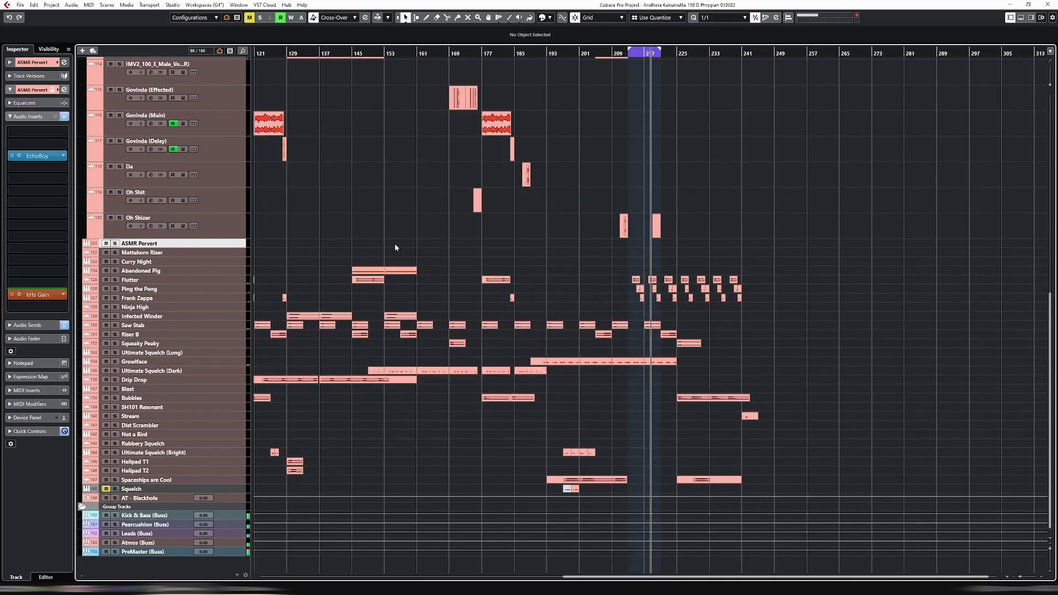
{"action": "left_click_drag", "start_coordinate": [616, 577], "coordinate": [316, 577]}
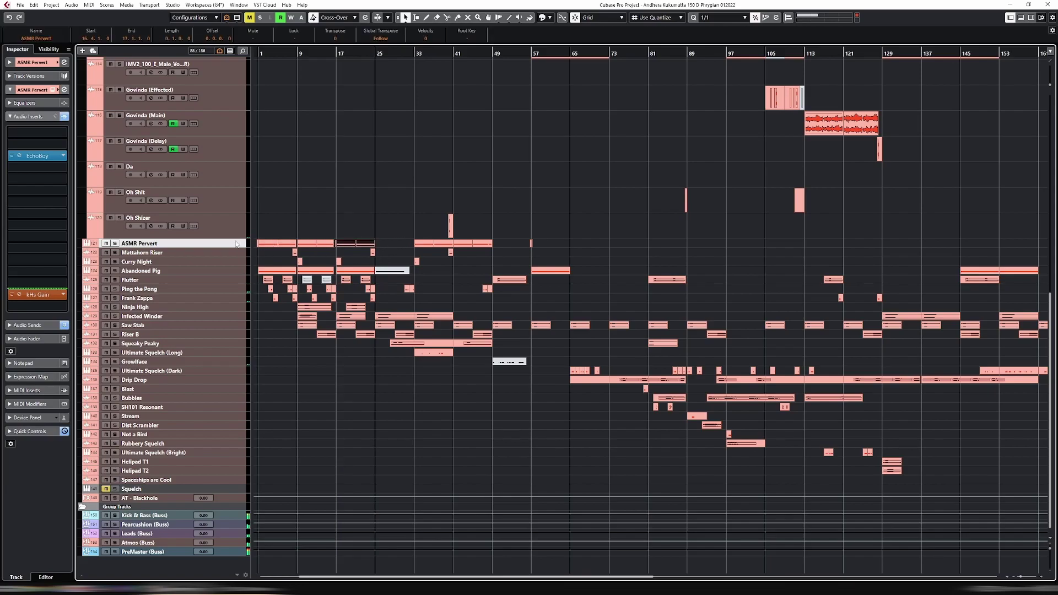
{"action": "left_click", "coordinate": [759, 53]}
{"action": "key", "text": "ctrl+v"}
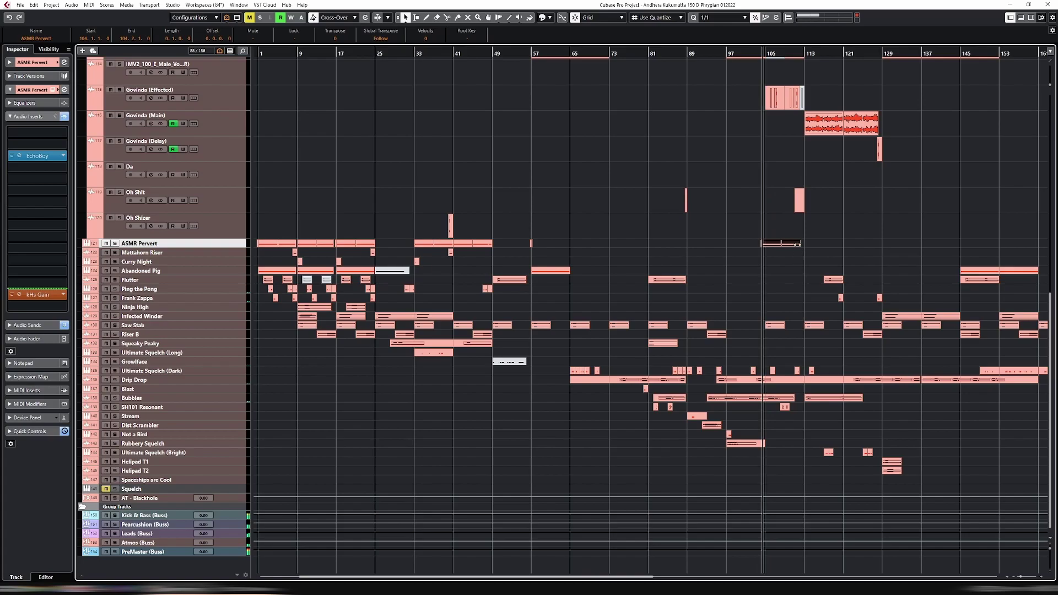
{"action": "left_click_drag", "start_coordinate": [774, 244], "coordinate": [924, 243]}
{"action": "left_click_drag", "start_coordinate": [594, 576], "coordinate": [820, 579]}
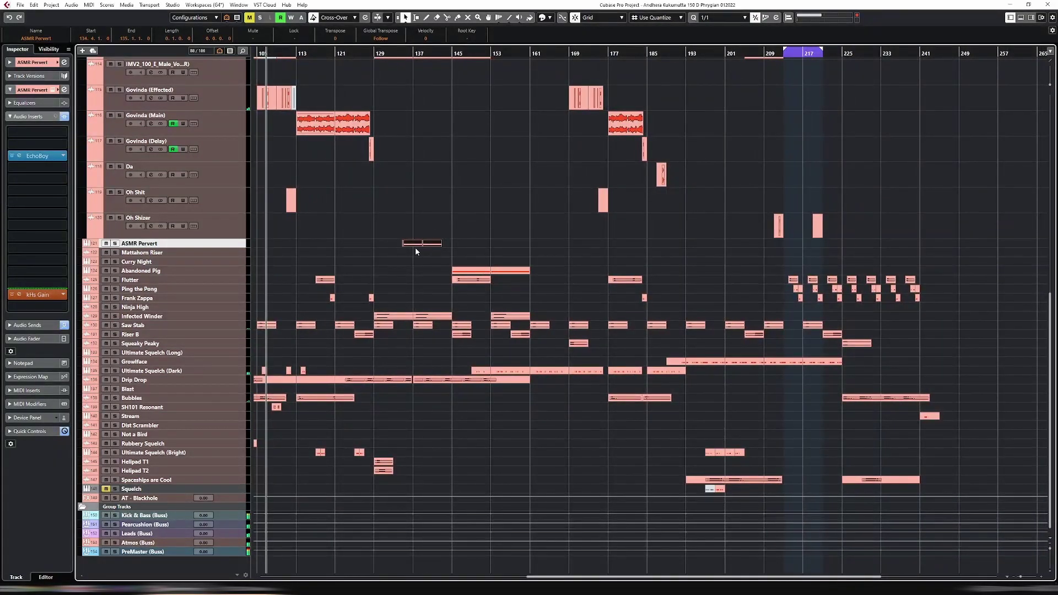
Move an ASMR Pervert copy to bar 204, then nudge it later to start around bar 213.
{"action": "left_click_drag", "start_coordinate": [417, 247], "coordinate": [753, 248]}
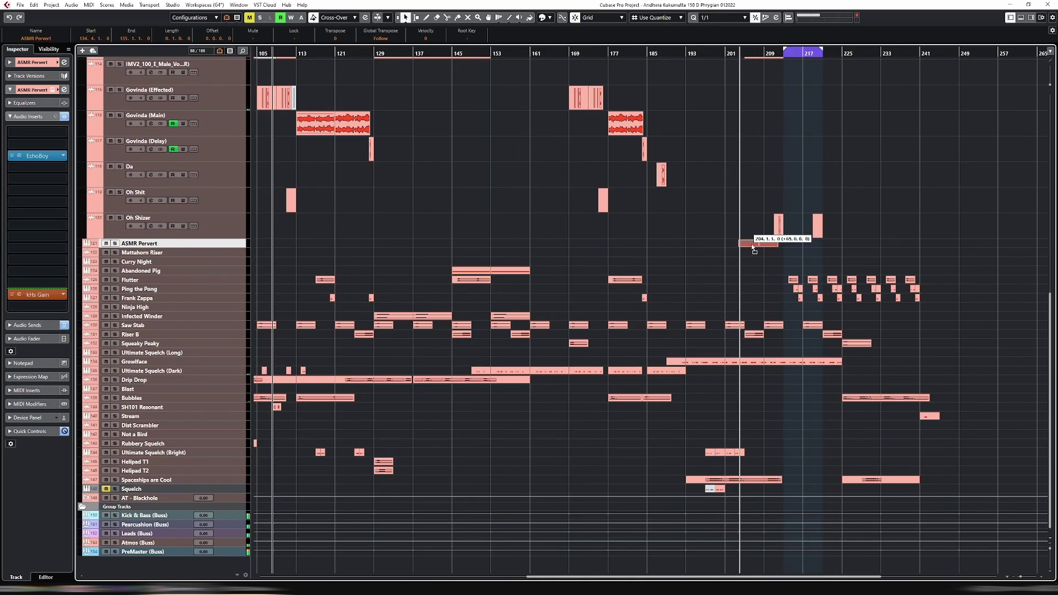
{"action": "left_click", "coordinate": [748, 52]}
{"action": "scroll", "coordinate": [752, 138], "scroll_direction": "up", "scroll_amount": 7}
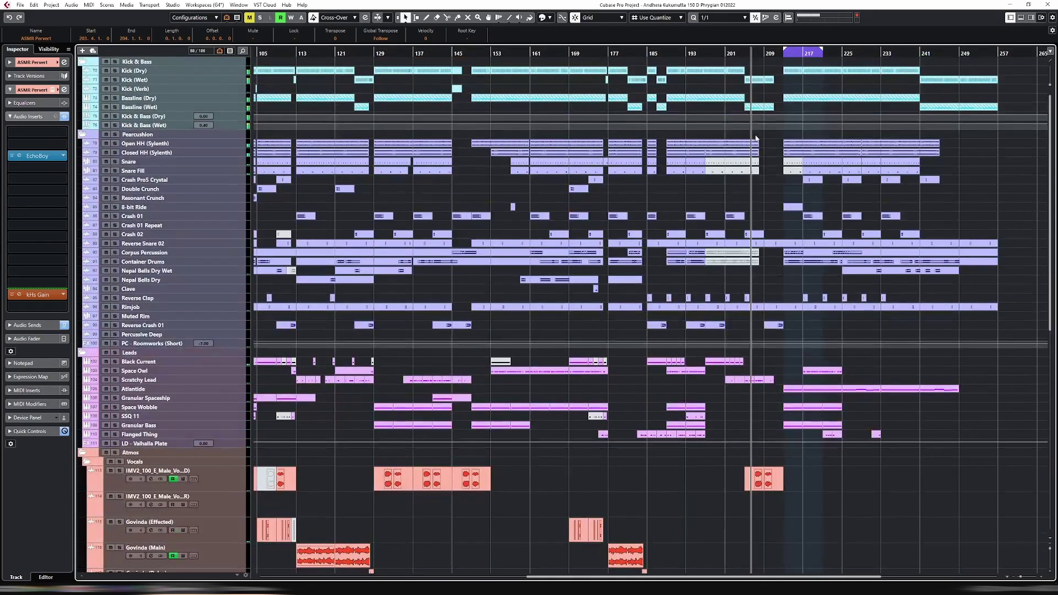
{"action": "scroll", "coordinate": [753, 204], "scroll_direction": "down", "scroll_amount": 7}
{"action": "left_click_drag", "start_coordinate": [744, 264], "coordinate": [783, 264]}
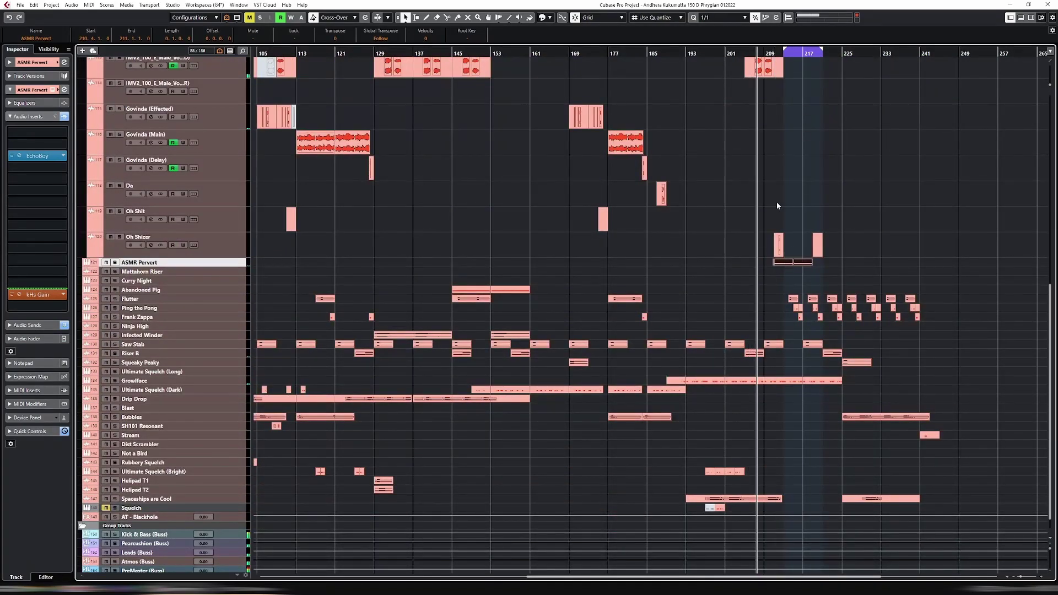
{"action": "key", "text": "h"}
{"action": "key", "text": "h"}
{"action": "key", "text": "h"}
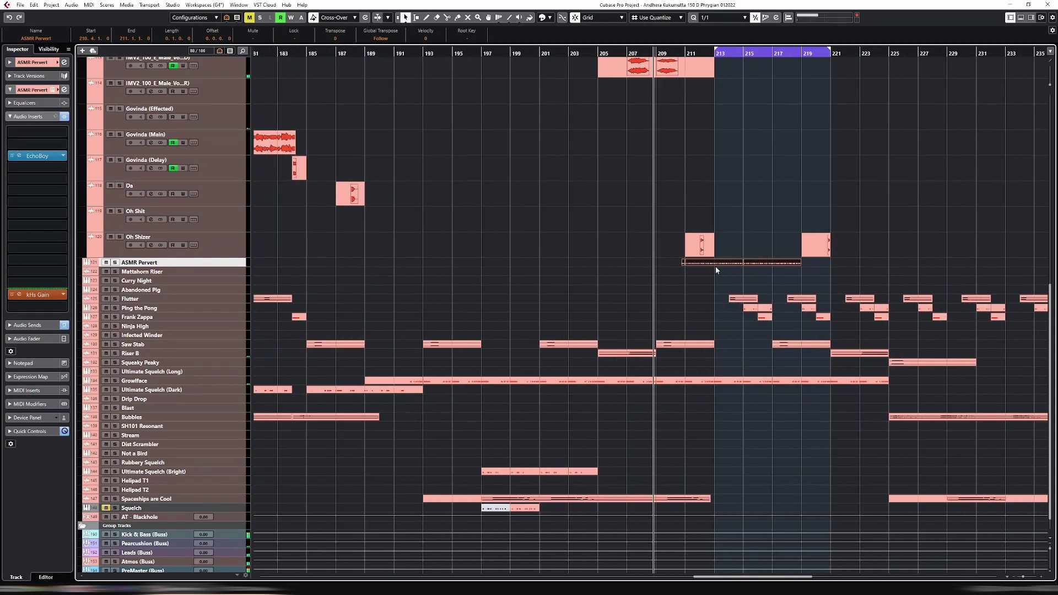
{"action": "left_click", "coordinate": [687, 273]}
{"action": "left_click_drag", "start_coordinate": [710, 264], "coordinate": [742, 264]}
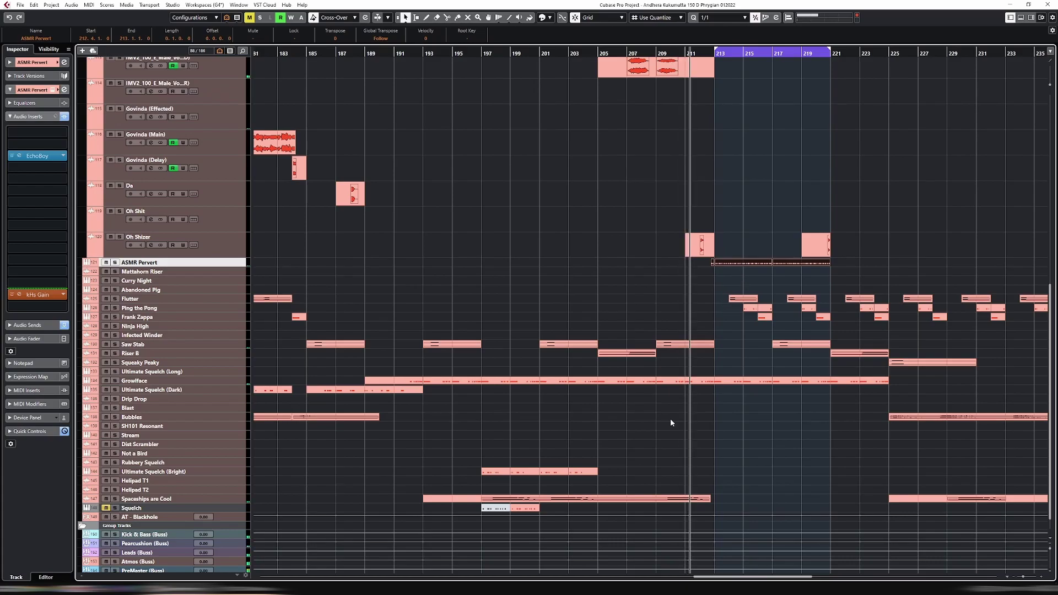
{"action": "key", "text": "h"}
{"action": "key", "text": "h"}
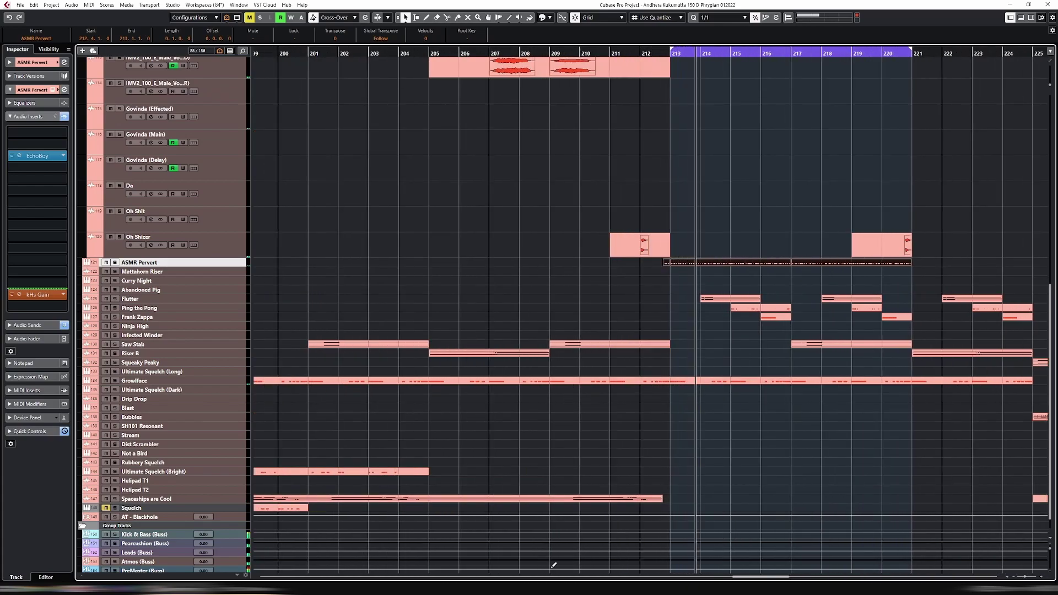
{"action": "left_click_drag", "start_coordinate": [748, 577], "coordinate": [749, 577]}
Duplicate the bar-213 ASMR Pervert parts to bars 221–229 and loop-play them from bar 220.
{"action": "left_click", "coordinate": [617, 288]}
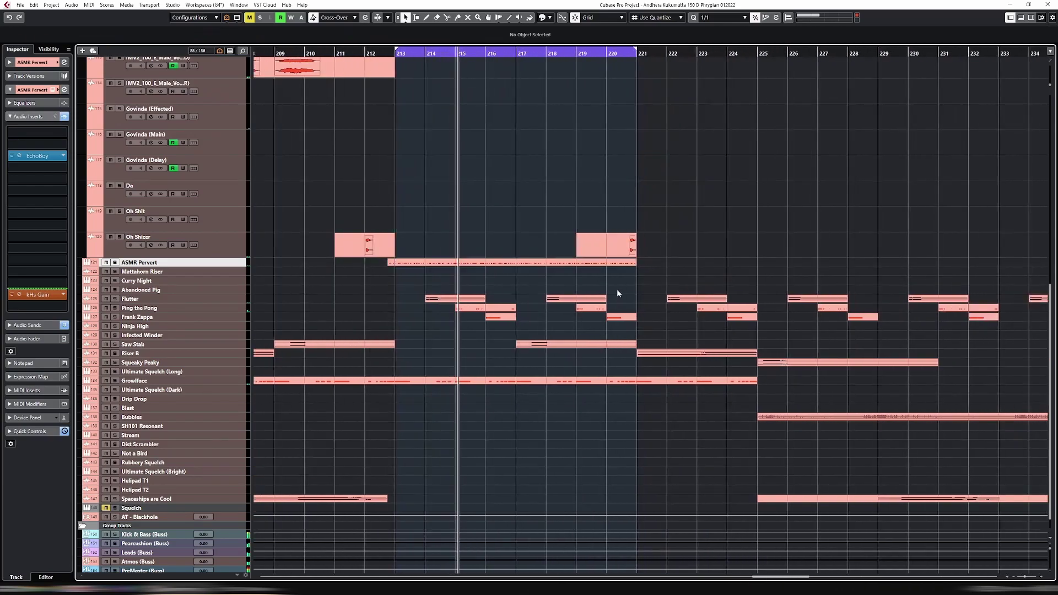
{"action": "key", "text": "g"}
{"action": "key", "text": "g"}
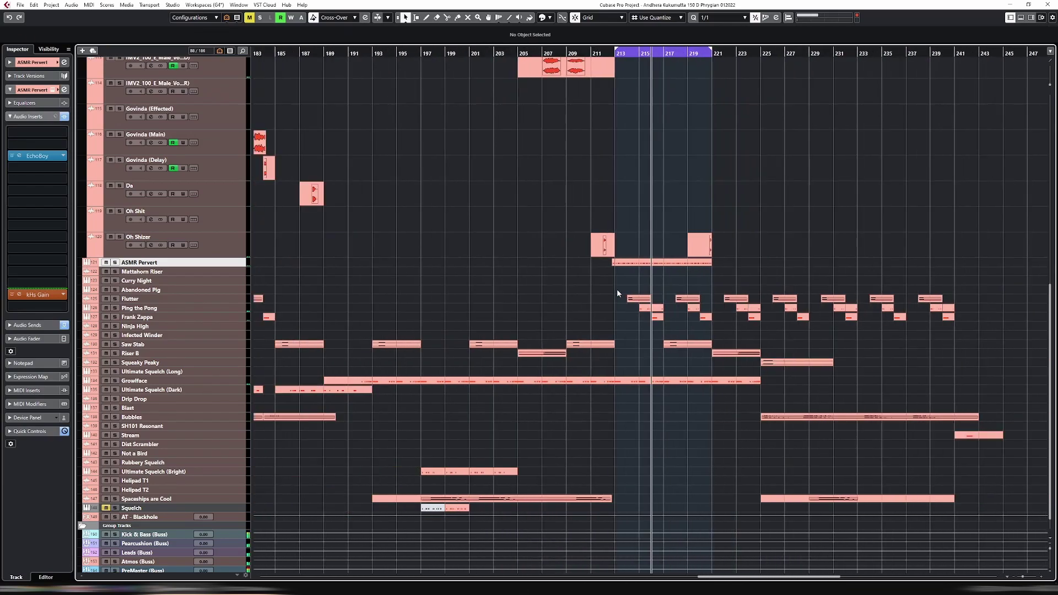
{"action": "left_click", "coordinate": [643, 264]}
{"action": "key", "text": "ctrl+d"}
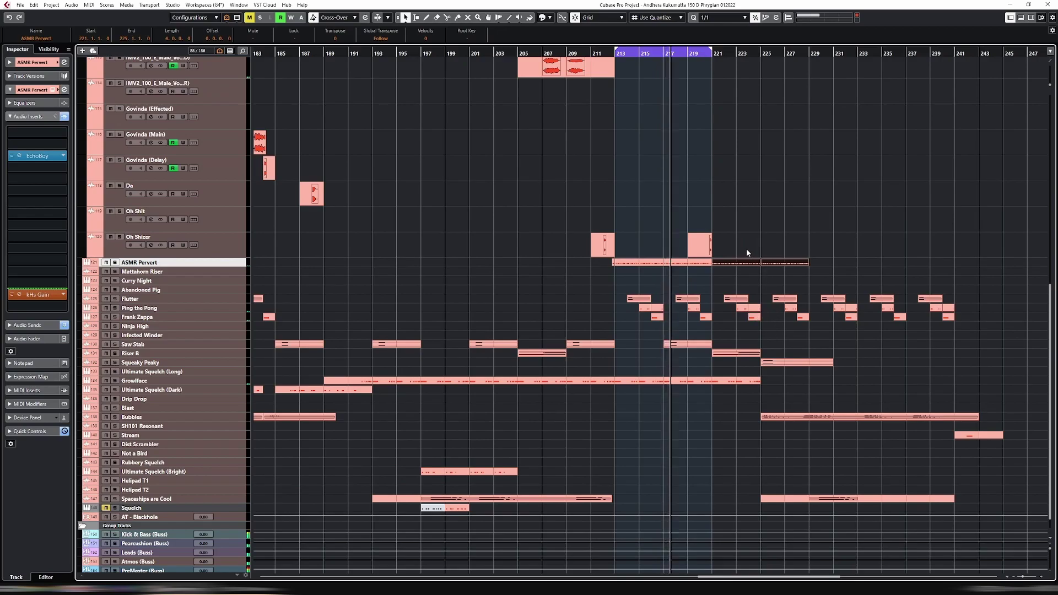
{"action": "key", "text": "p"}
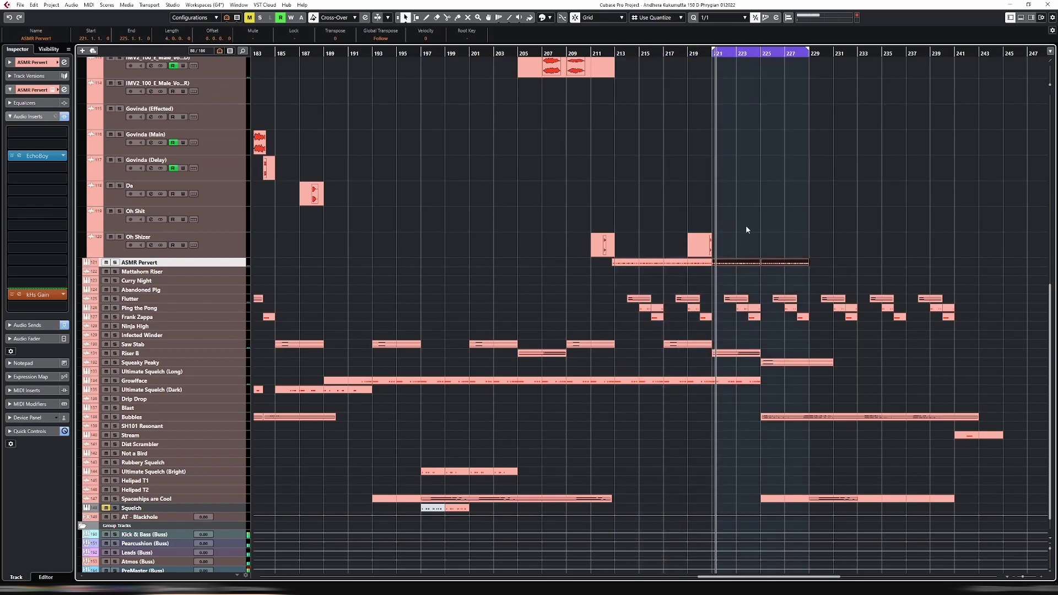
{"action": "left_click", "coordinate": [699, 54]}
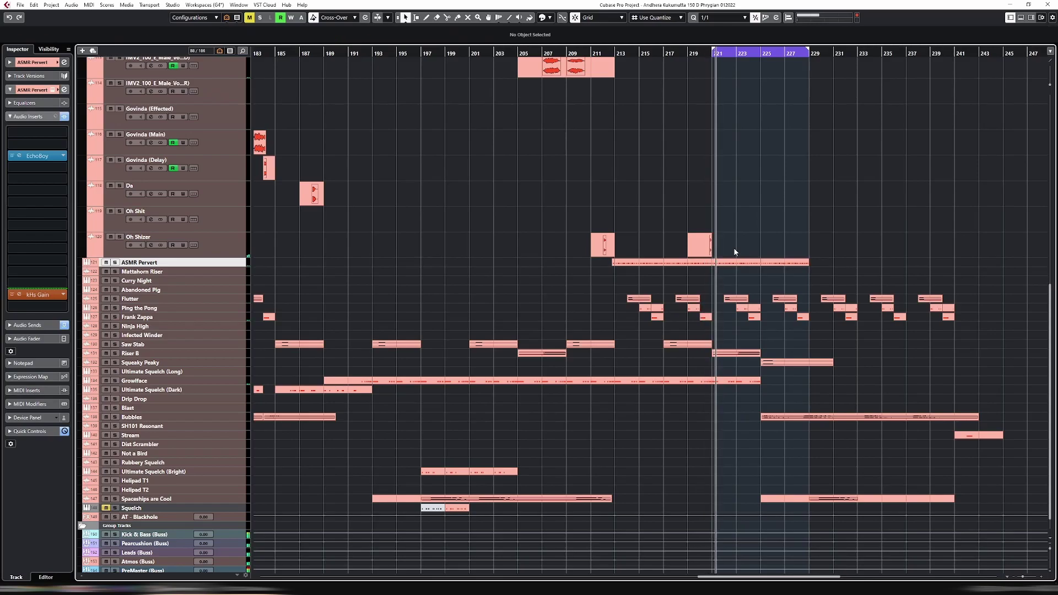
{"action": "scroll", "coordinate": [812, 264], "scroll_direction": "up", "scroll_amount": 3}
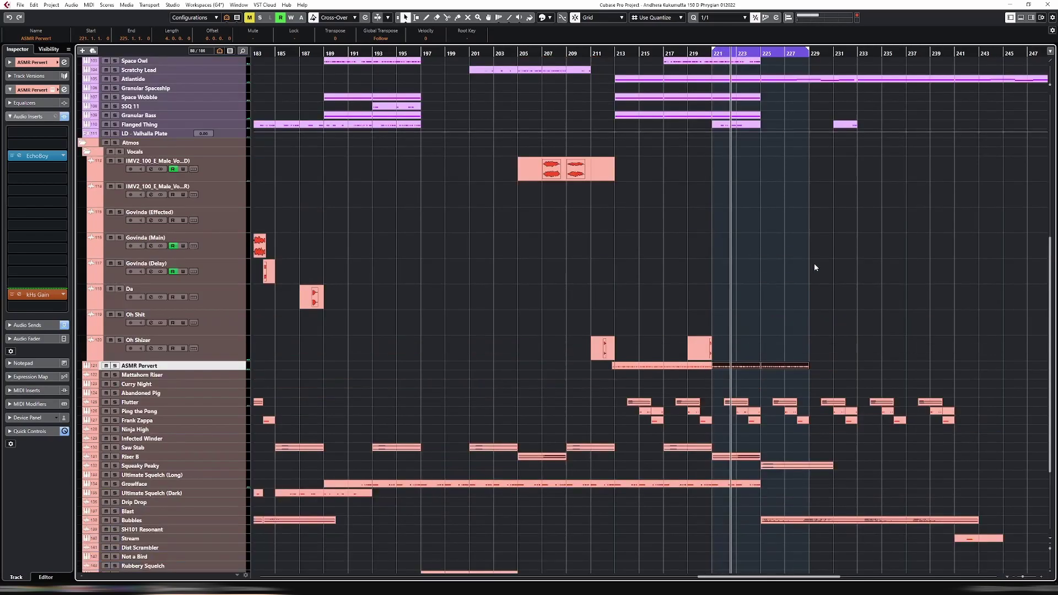
{"action": "scroll", "coordinate": [821, 339], "scroll_direction": "down", "scroll_amount": 3}
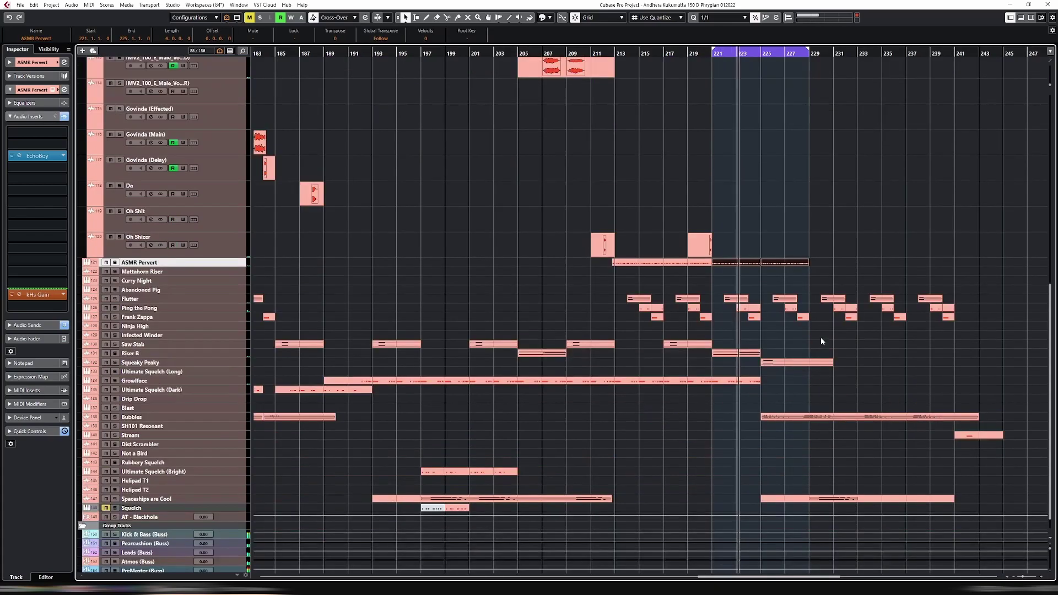
Duplicate the bar 221–229 ASMR Pervert parts to bars 229–237, looping up to bar 240.
{"action": "left_click", "coordinate": [652, 263]}
{"action": "left_click", "coordinate": [683, 263], "text": "shift"}
{"action": "left_click_drag", "start_coordinate": [824, 262], "coordinate": [738, 267]}
{"action": "key", "text": "ctrl+d"}
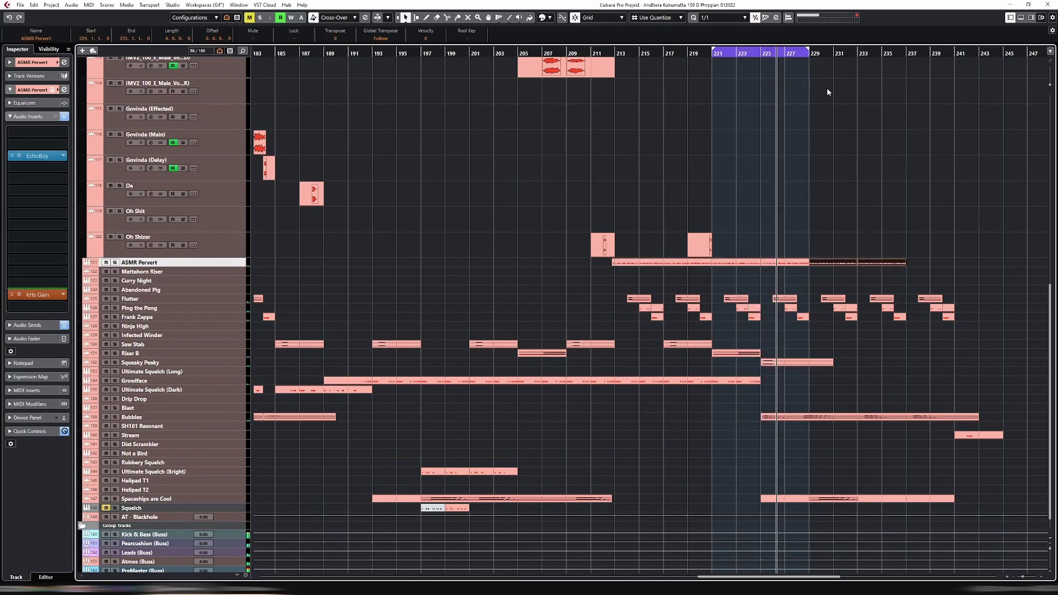
{"action": "left_click_drag", "start_coordinate": [809, 50], "coordinate": [941, 52]}
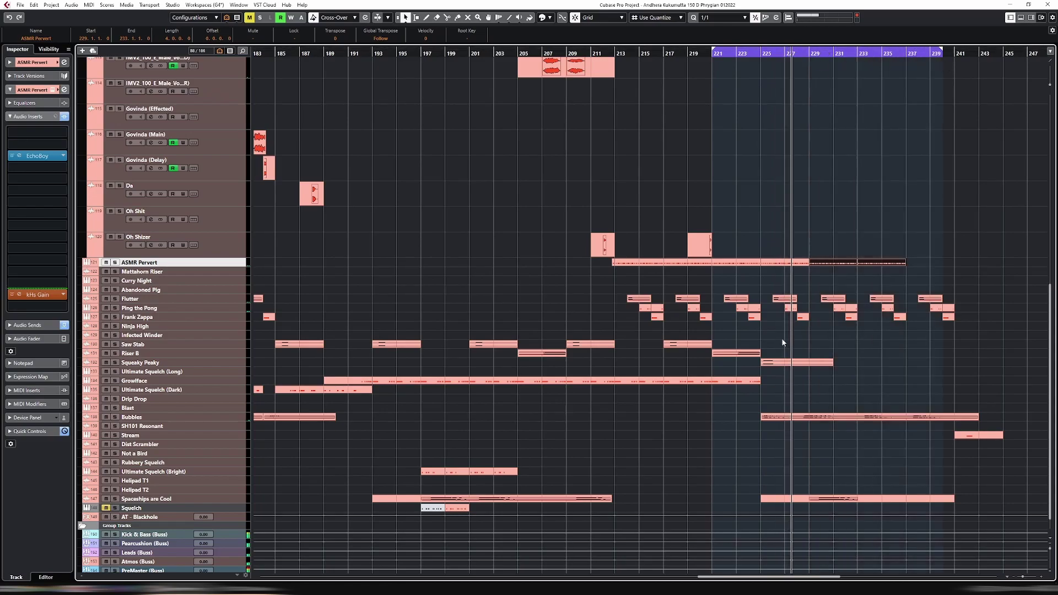
Extend the loop to bar 257 and duplicate the selected ASMR Pervert parts further along.
{"action": "key", "text": "g"}
{"action": "key", "text": "g"}
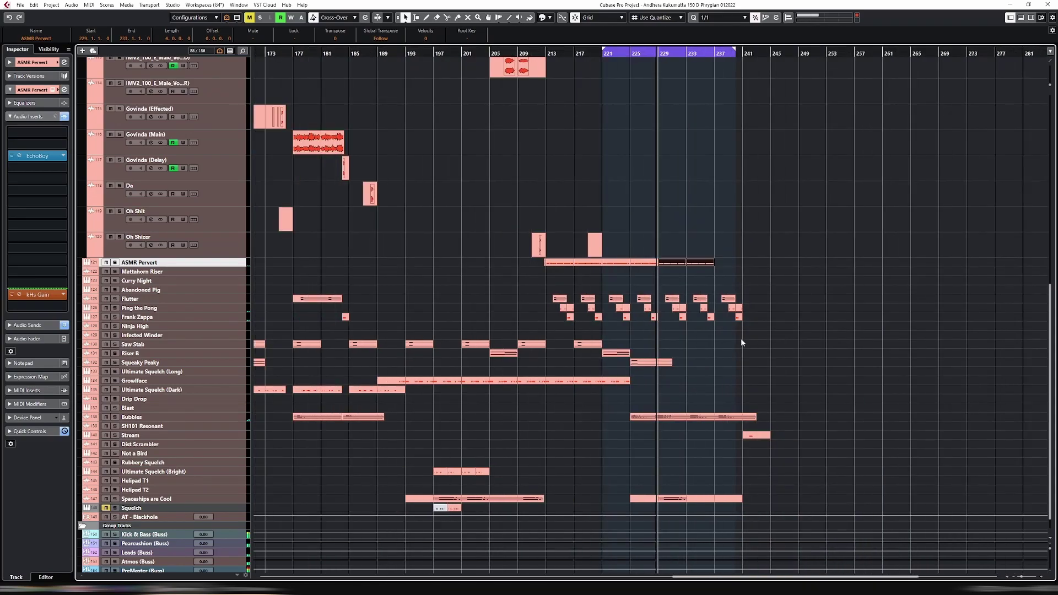
{"action": "scroll", "coordinate": [696, 279], "scroll_direction": "up", "scroll_amount": 5}
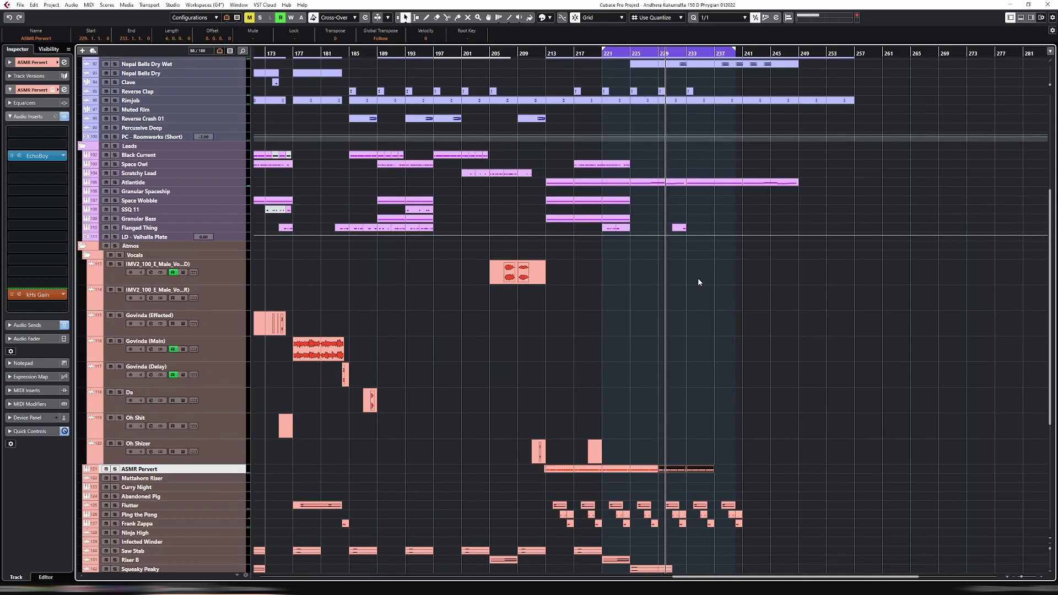
{"action": "scroll", "coordinate": [716, 237], "scroll_direction": "up", "scroll_amount": 5}
{"action": "scroll", "coordinate": [739, 197], "scroll_direction": "down", "scroll_amount": 5}
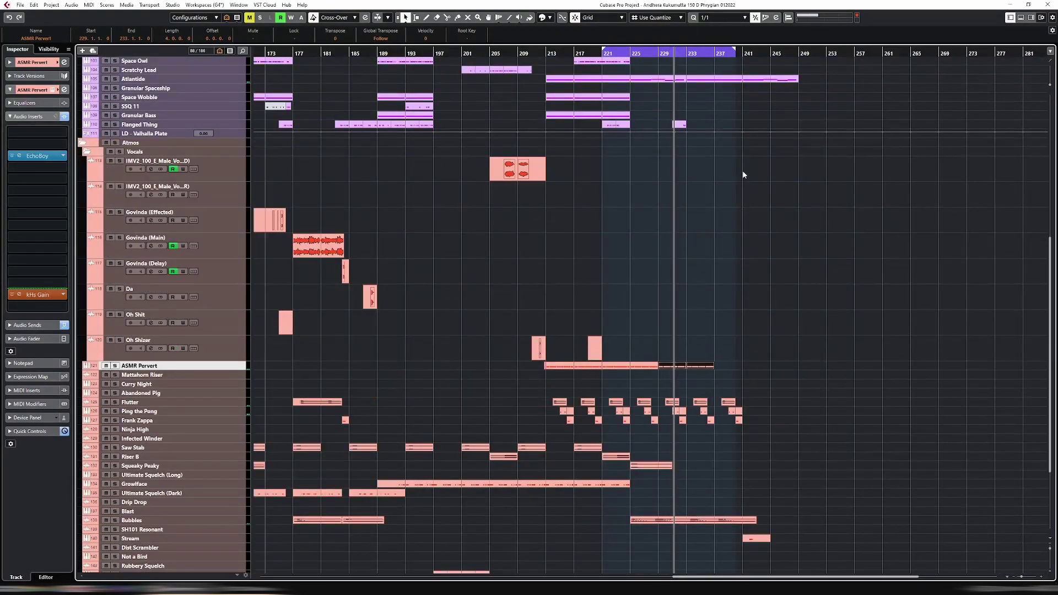
{"action": "left_click_drag", "start_coordinate": [735, 53], "coordinate": [860, 54]}
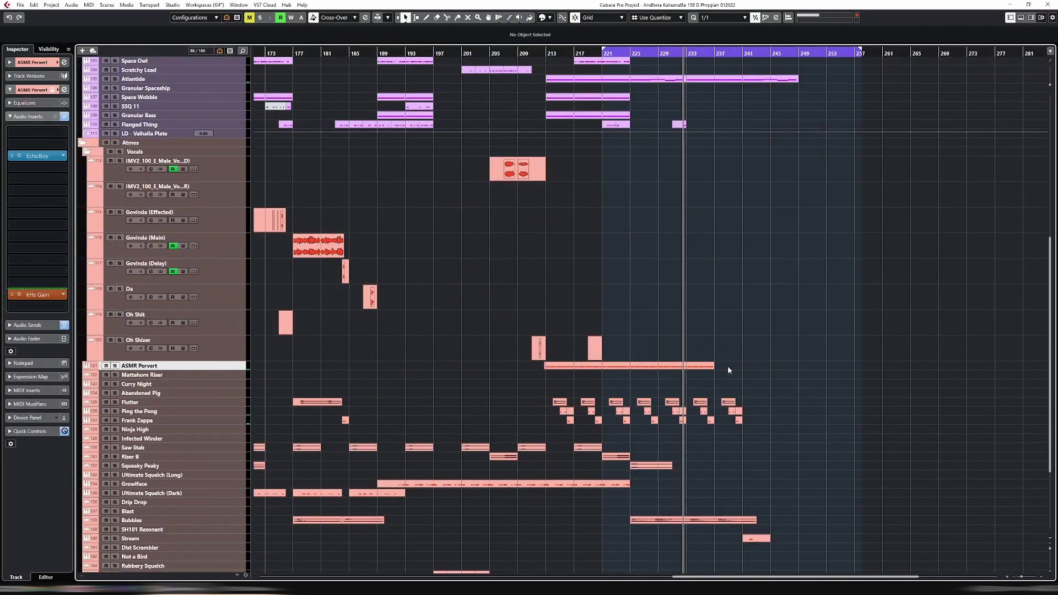
{"action": "key", "text": "ctrl+d"}
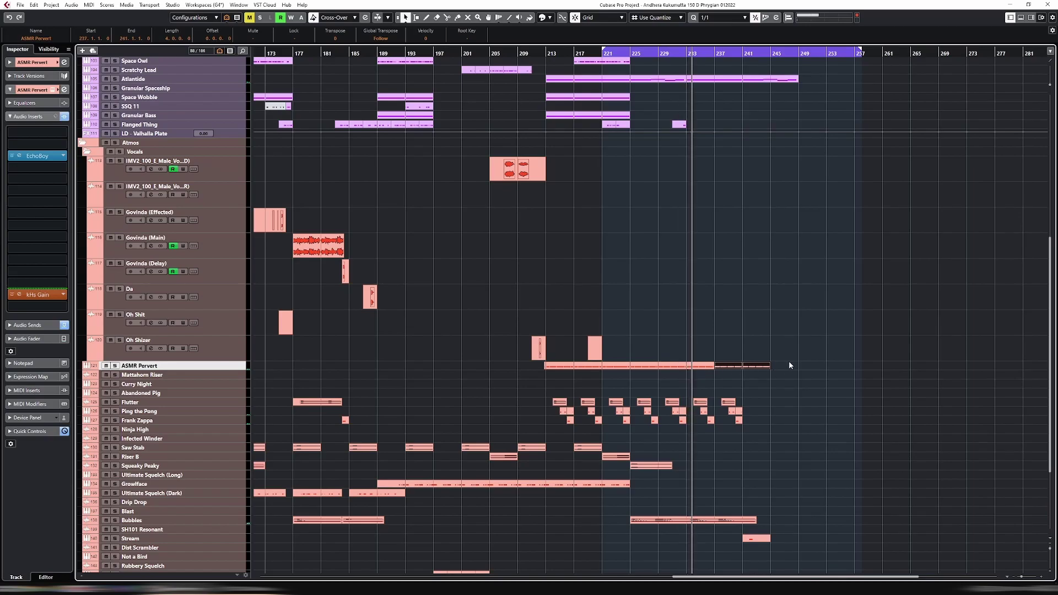
{"action": "left_click_drag", "start_coordinate": [789, 363], "coordinate": [710, 365]}
{"action": "left_click", "coordinate": [696, 367]}
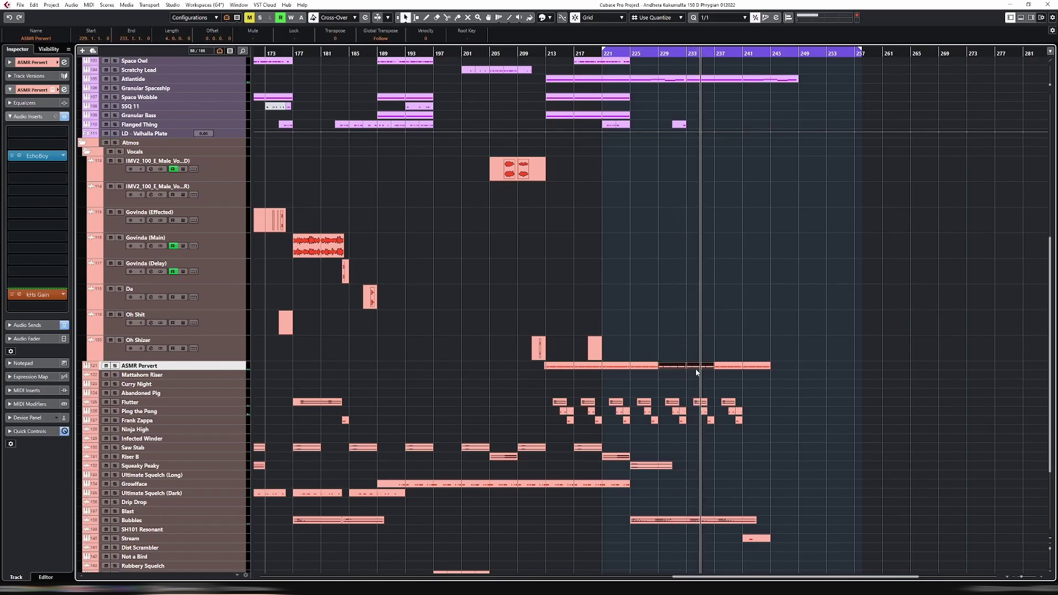
{"action": "double_click", "coordinate": [699, 367]}
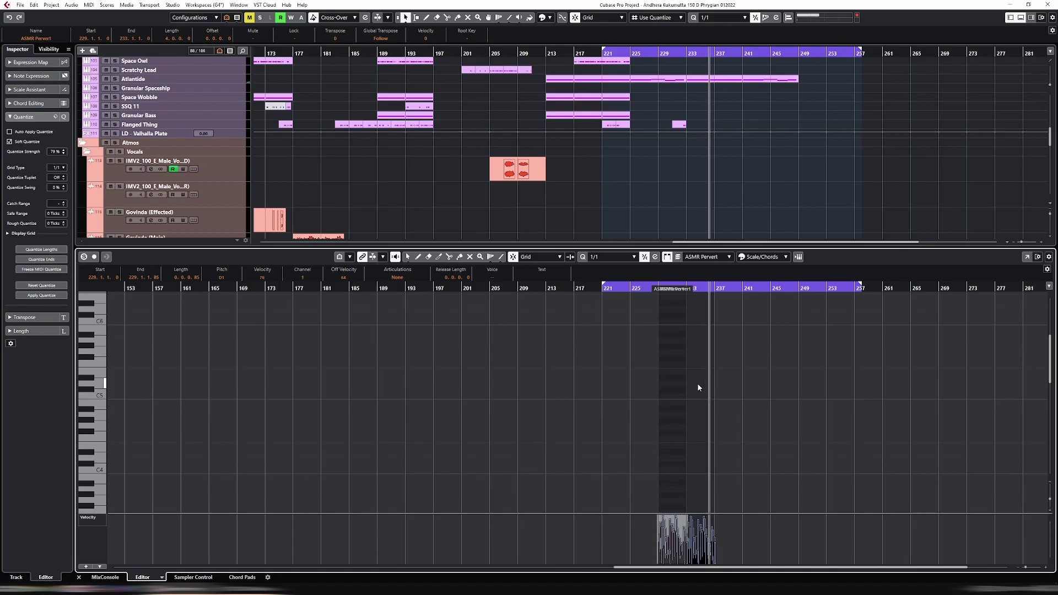
{"action": "scroll", "coordinate": [690, 411], "scroll_direction": "down", "scroll_amount": 8}
{"action": "key", "text": "h"}
{"action": "key", "text": "h"}
{"action": "key", "text": "h"}
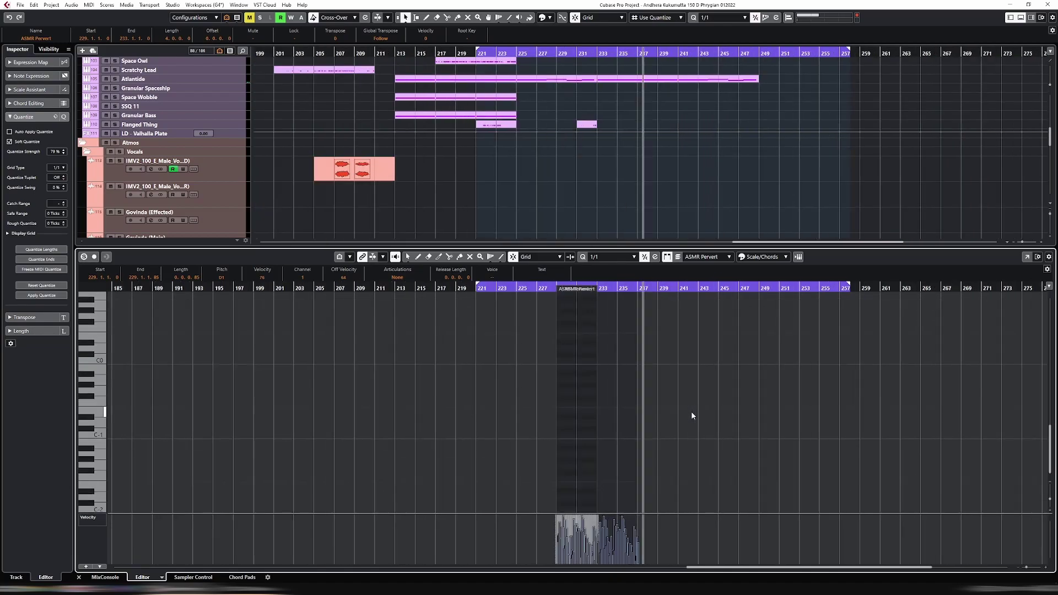
{"action": "key", "text": "h"}
{"action": "scroll", "coordinate": [694, 415], "scroll_direction": "up", "scroll_amount": 3}
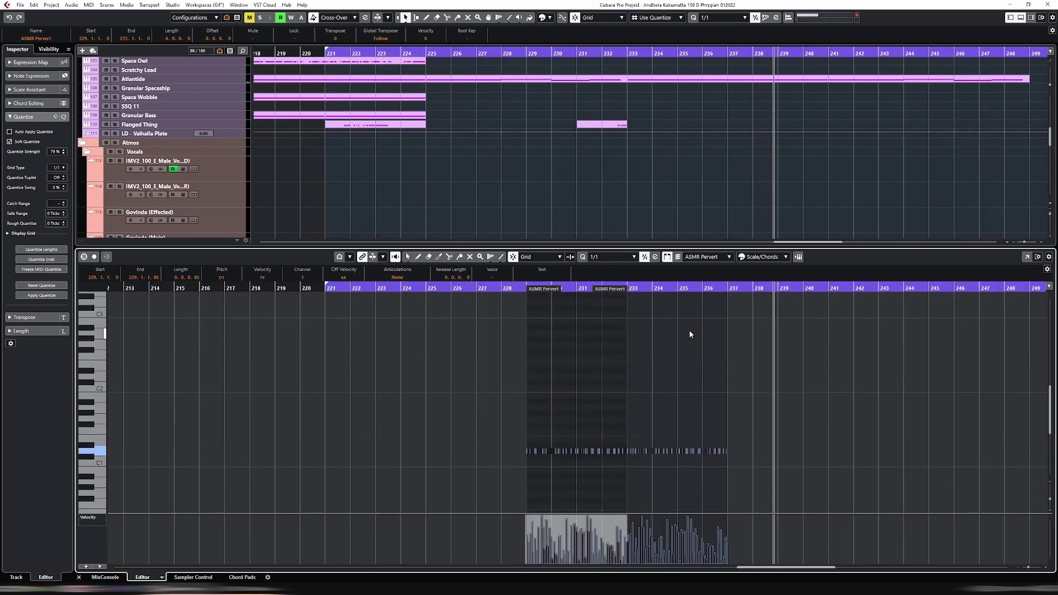
{"action": "scroll", "coordinate": [640, 194], "scroll_direction": "down", "scroll_amount": 4}
{"action": "scroll", "coordinate": [638, 193], "scroll_direction": "down", "scroll_amount": 4}
{"action": "scroll", "coordinate": [638, 193], "scroll_direction": "up", "scroll_amount": 3}
{"action": "left_click_drag", "start_coordinate": [587, 155], "coordinate": [661, 185]}
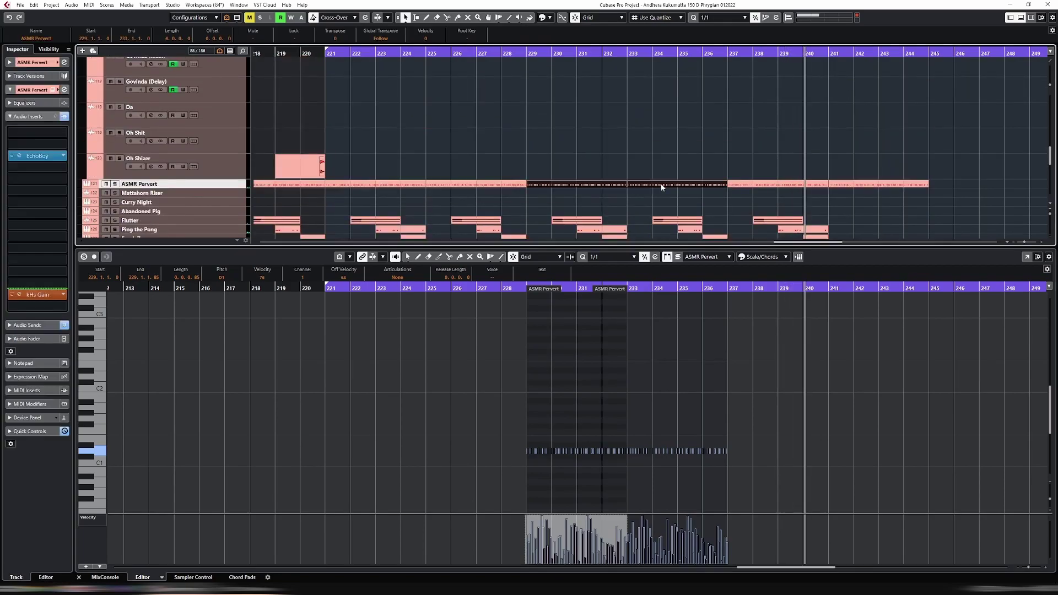
{"action": "key", "text": "p"}
{"action": "key", "text": "KP_1"}
{"action": "left_click_drag", "start_coordinate": [487, 406], "coordinate": [731, 481]}
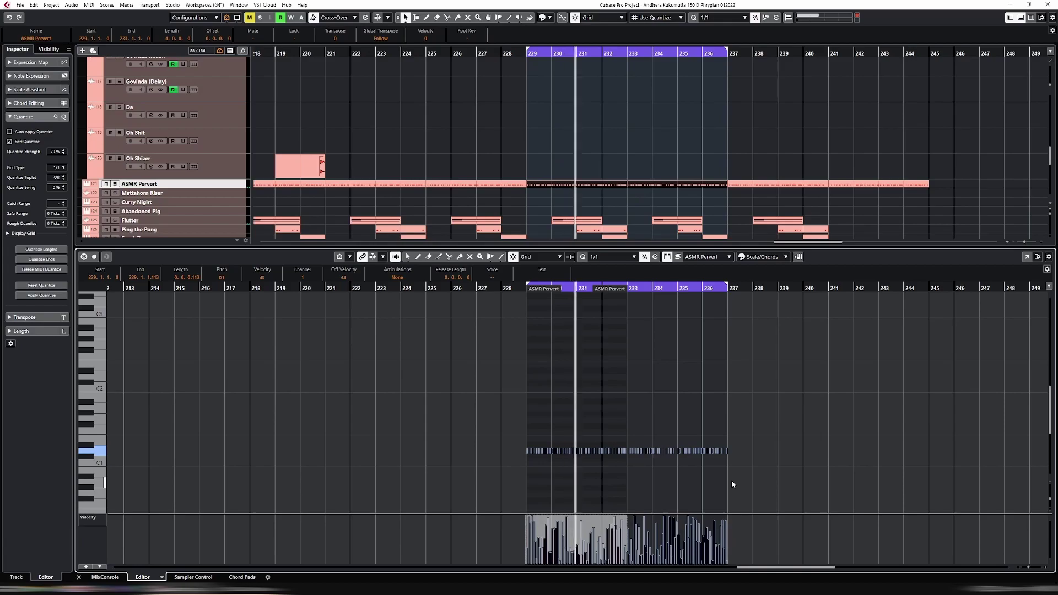
{"action": "left_click", "coordinate": [770, 184]}
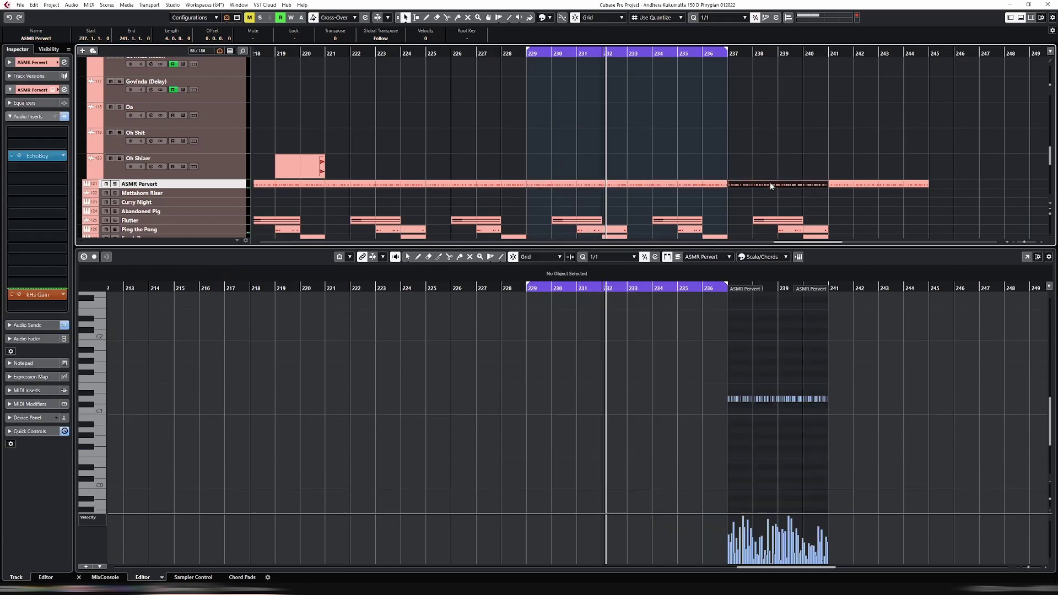
{"action": "key", "text": "p"}
{"action": "left_click", "coordinate": [877, 186], "text": "shift"}
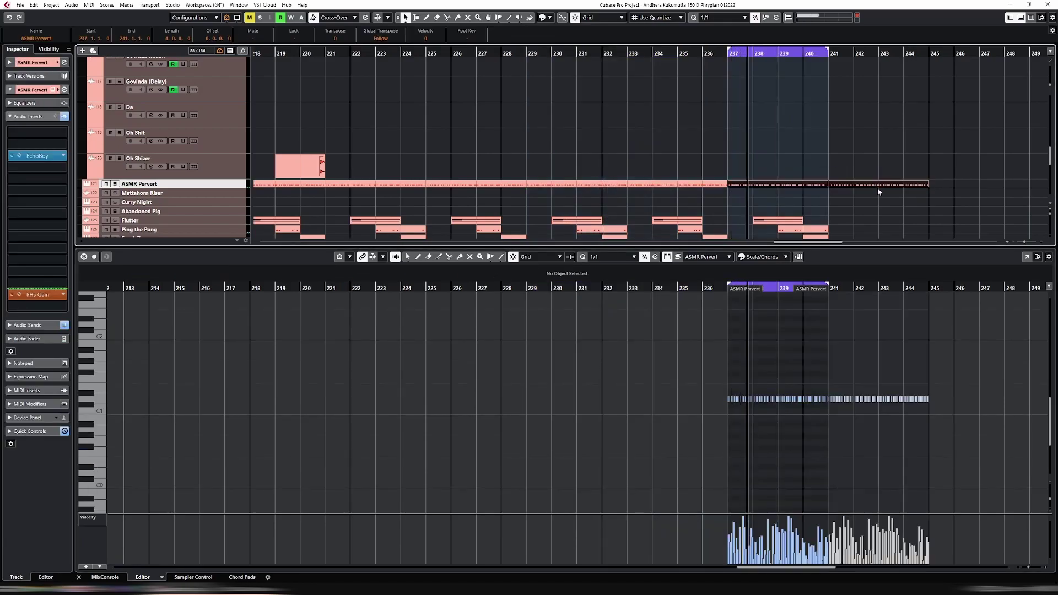
{"action": "key", "text": "p"}
{"action": "left_click_drag", "start_coordinate": [676, 365], "coordinate": [951, 439]}
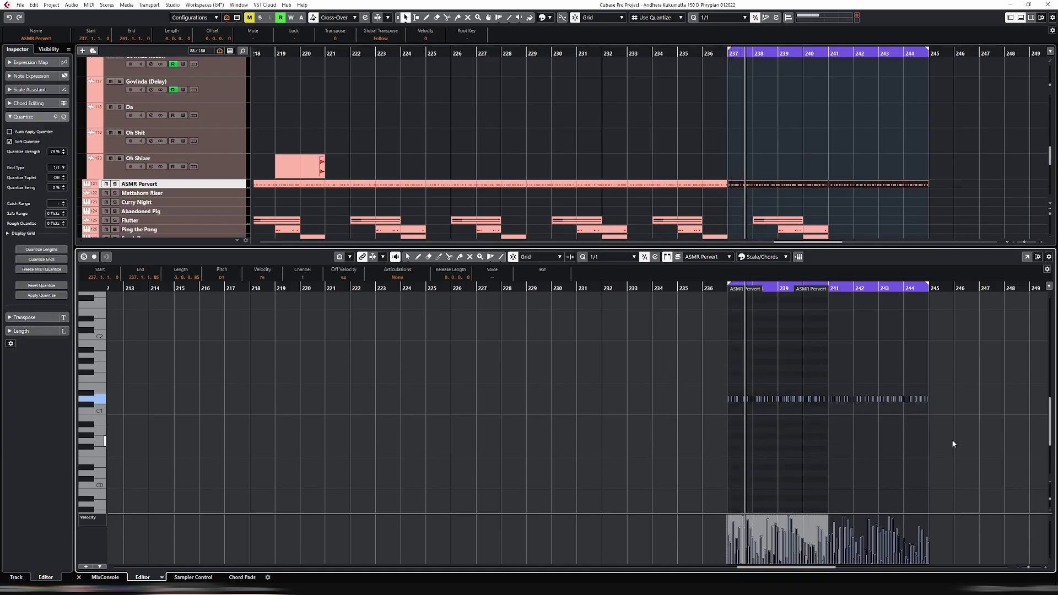
{"action": "left_click", "coordinate": [444, 185]}
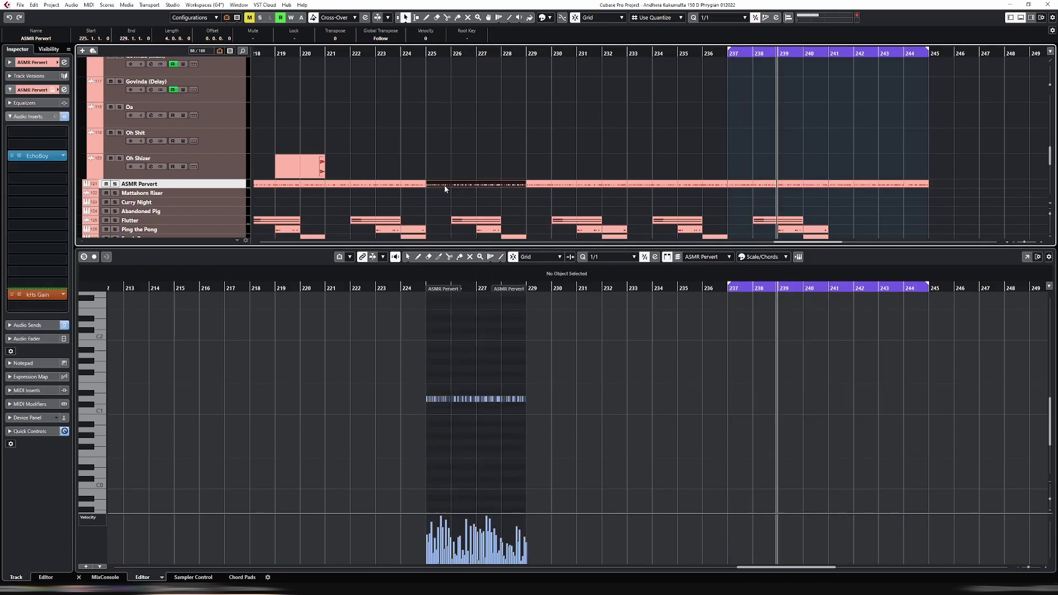
{"action": "key", "text": "Return"}
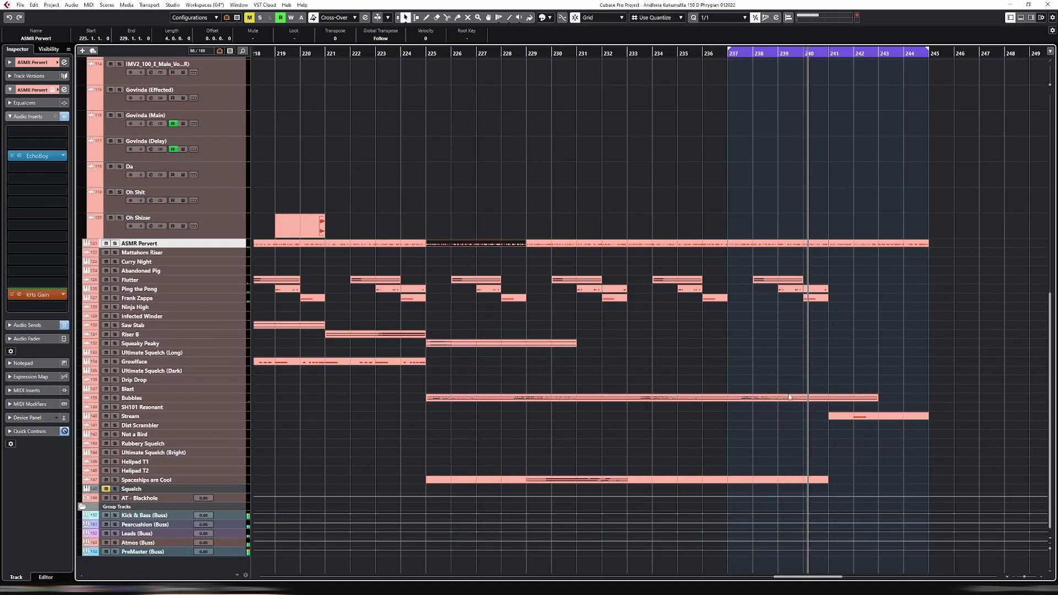
Duplicate the bar 237–245 ASMR Pervert parts onward to bar 253.
{"action": "scroll", "coordinate": [616, 326], "scroll_direction": "right", "scroll_amount": 6}
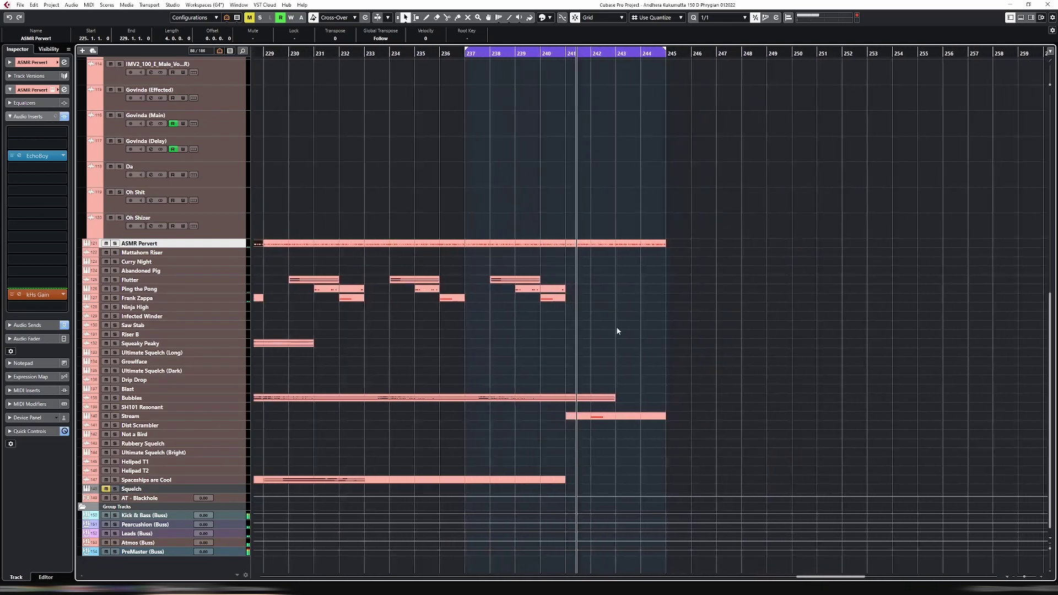
{"action": "scroll", "coordinate": [647, 309], "scroll_direction": "up", "scroll_amount": 10}
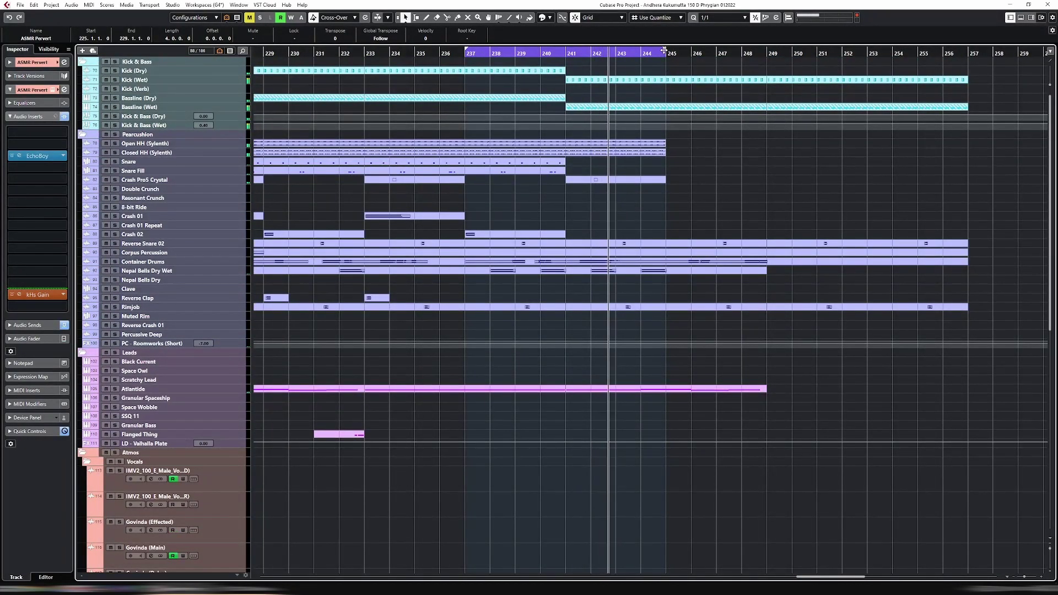
{"action": "left_click_drag", "start_coordinate": [666, 52], "coordinate": [917, 53]}
{"action": "scroll", "coordinate": [764, 375], "scroll_direction": "down", "scroll_amount": 10}
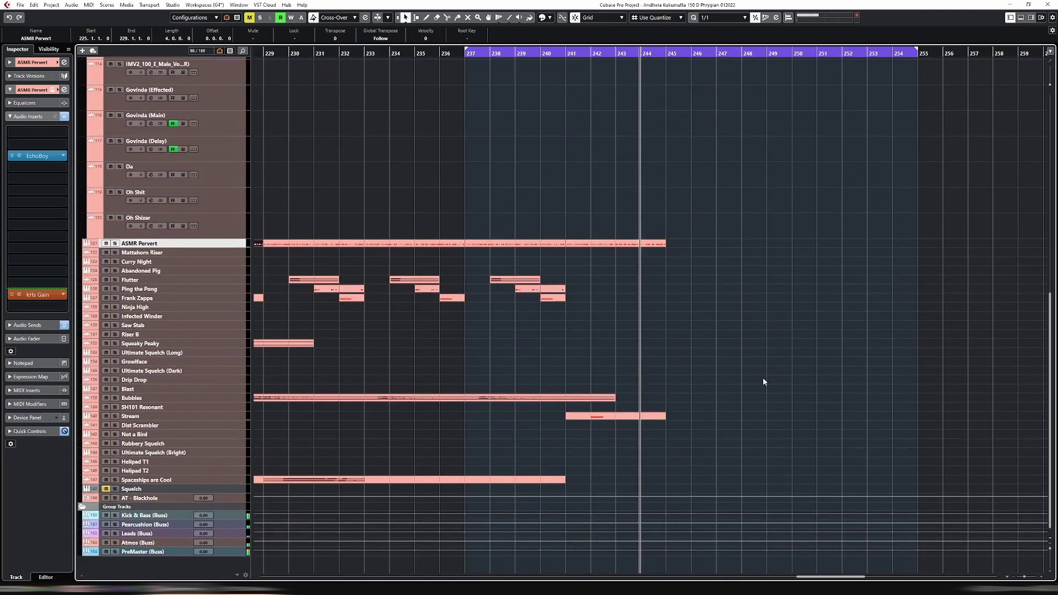
{"action": "left_click", "coordinate": [628, 244]}
{"action": "left_click_drag", "start_coordinate": [711, 245], "coordinate": [519, 246]}
{"action": "key", "text": "ctrl+d"}
{"action": "left_click", "coordinate": [666, 53]}
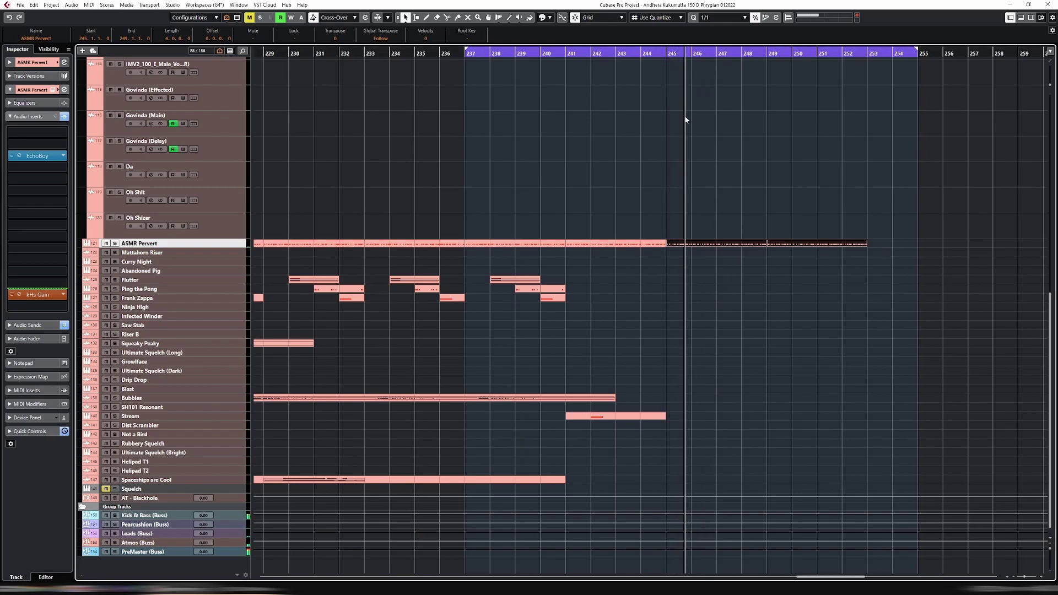
{"action": "key", "text": "g"}
{"action": "key", "text": "g"}
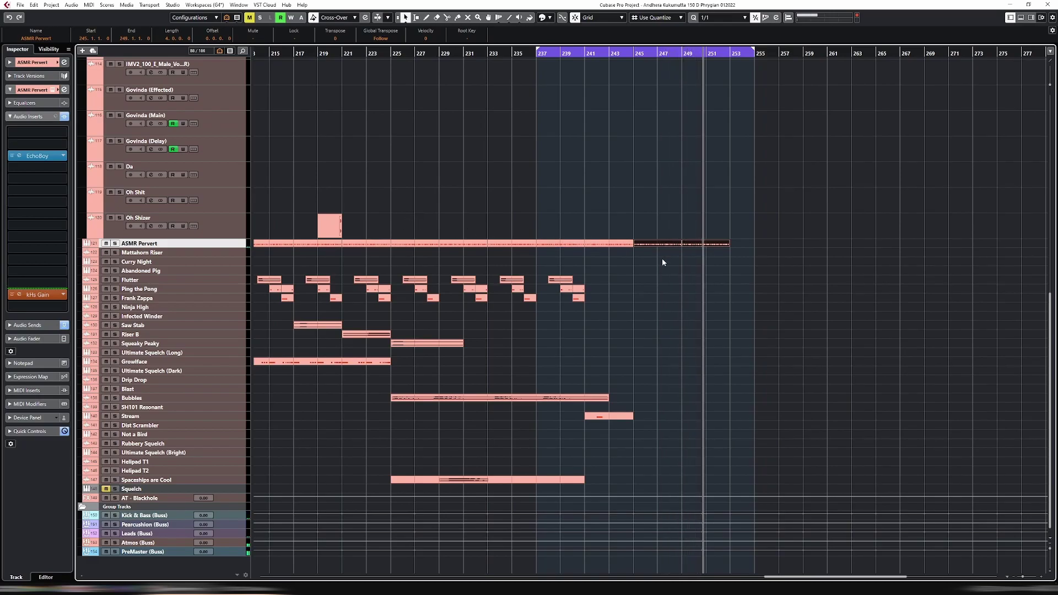
After deleting and restoring the copies, move the bar 249–253 part back to bars 245–249.
{"action": "key", "text": "space"}
{"action": "left_click_drag", "start_coordinate": [644, 224], "coordinate": [700, 247]}
{"action": "key", "text": "Delete"}
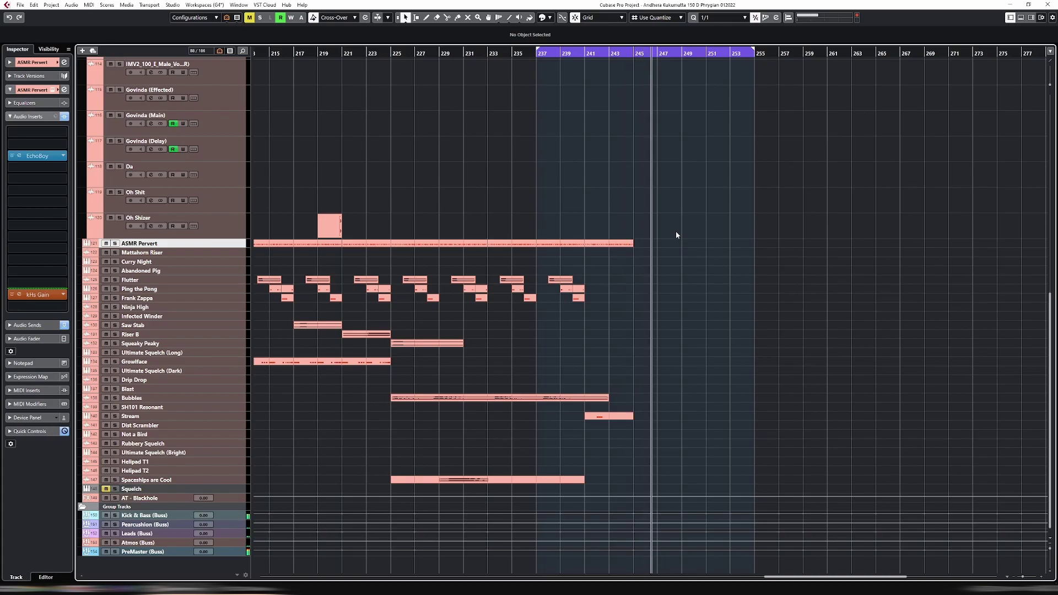
{"action": "scroll", "coordinate": [676, 235], "scroll_direction": "up", "scroll_amount": 5}
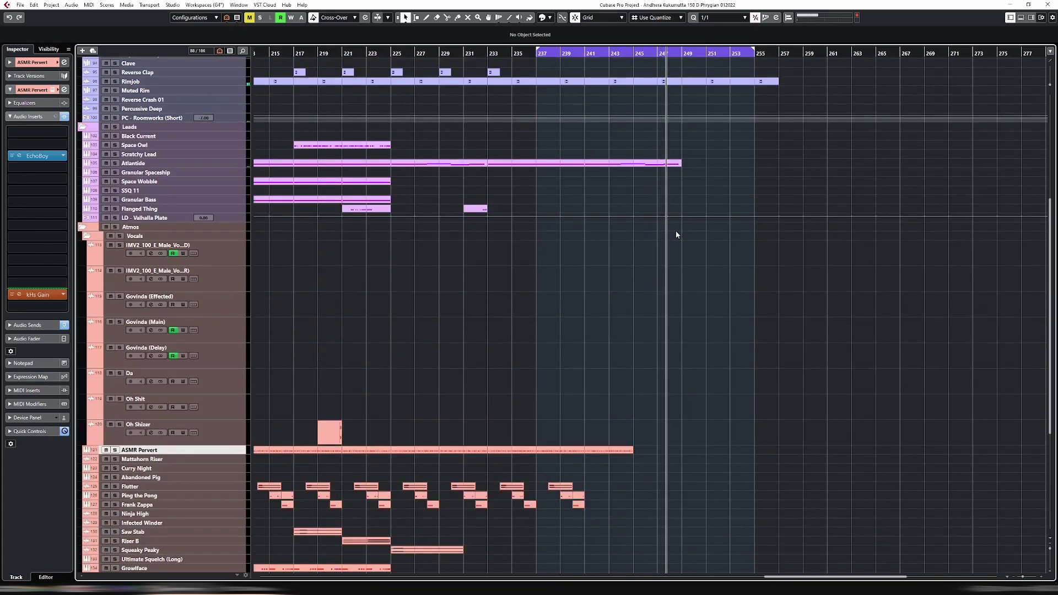
{"action": "scroll", "coordinate": [677, 235], "scroll_direction": "down", "scroll_amount": 3}
{"action": "key", "text": "ctrl+z"}
{"action": "left_click", "coordinate": [671, 347]}
{"action": "left_click", "coordinate": [698, 347]}
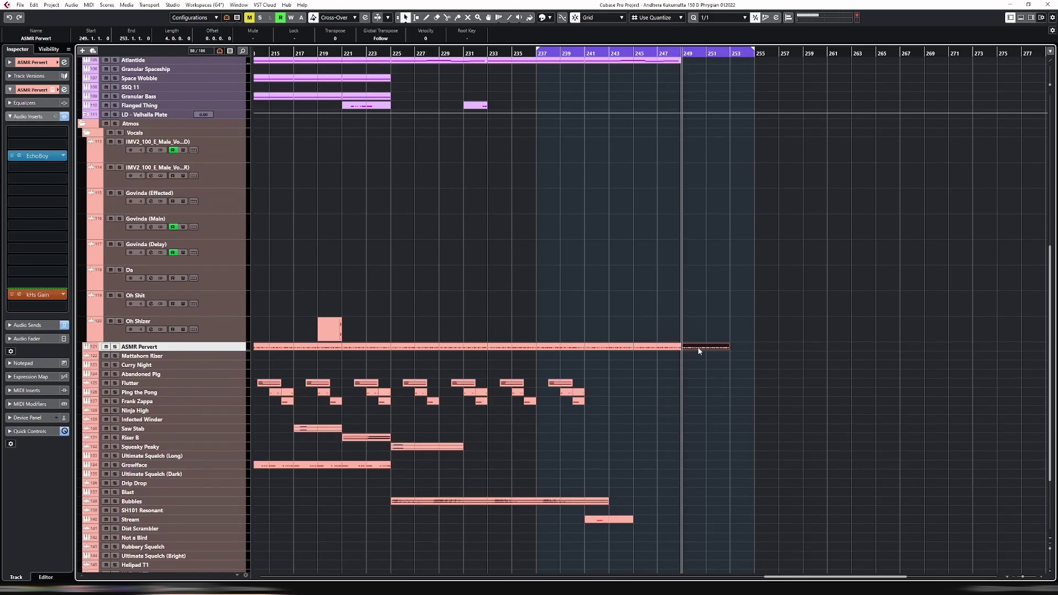
{"action": "left_click_drag", "start_coordinate": [706, 347], "coordinate": [657, 347]}
Show the ASMR Pervert automation lanes and delete the old gain points, including the bar-253 one.
{"action": "key", "text": "p"}
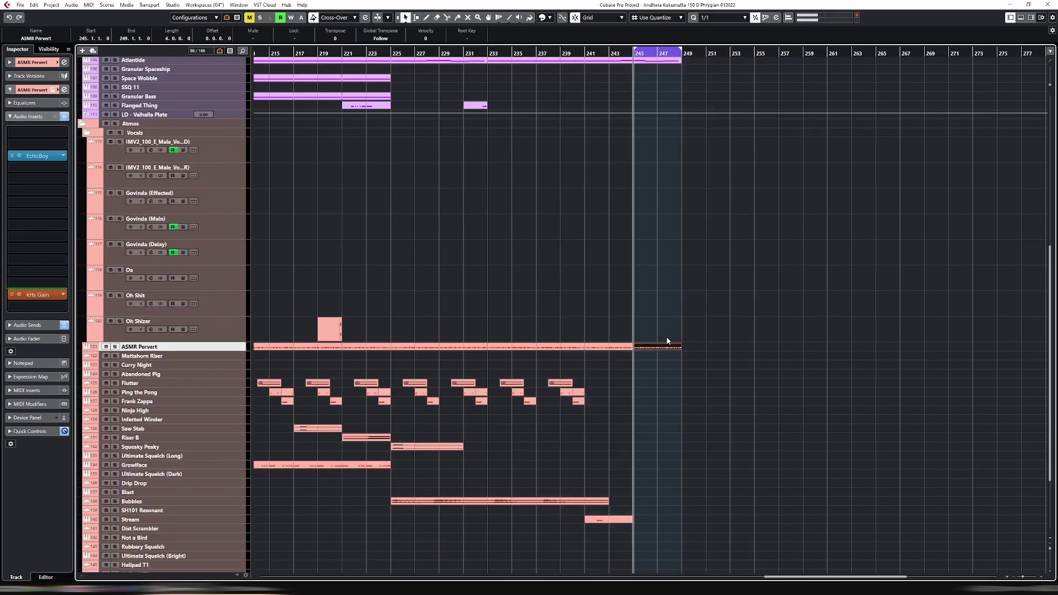
{"action": "left_click", "coordinate": [90, 350]}
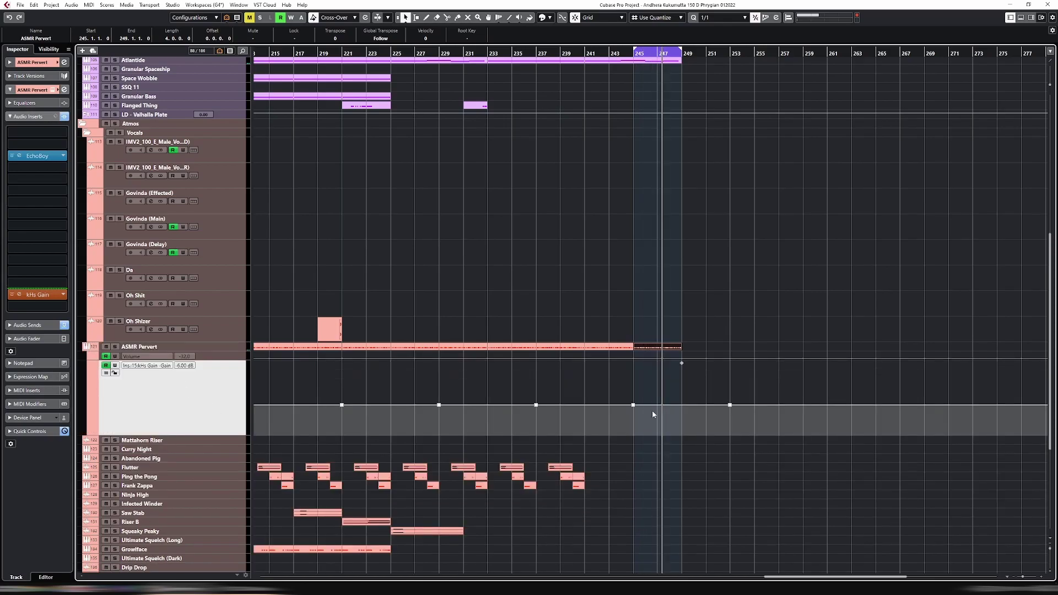
{"action": "left_click_drag", "start_coordinate": [313, 394], "coordinate": [616, 423]}
{"action": "key", "text": "Delete"}
{"action": "left_click_drag", "start_coordinate": [695, 393], "coordinate": [815, 422]}
{"action": "key", "text": "Delete"}
Draw the gain fade down to zero at bar 249, extend the loop to bar 261, and hide the automation.
{"action": "left_click_drag", "start_coordinate": [710, 404], "coordinate": [682, 438]}
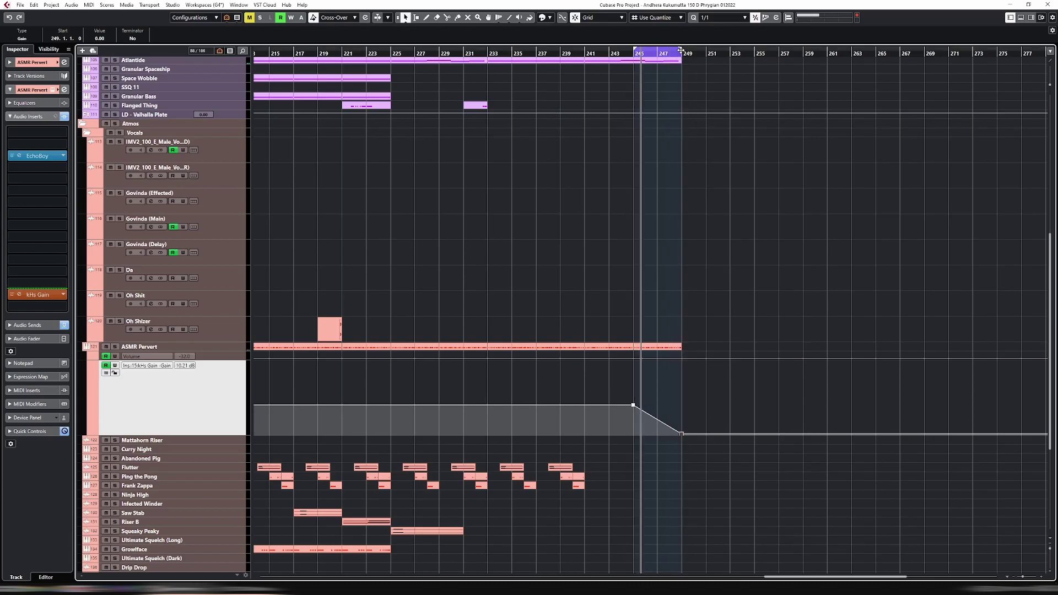
{"action": "left_click_drag", "start_coordinate": [682, 50], "coordinate": [827, 51]}
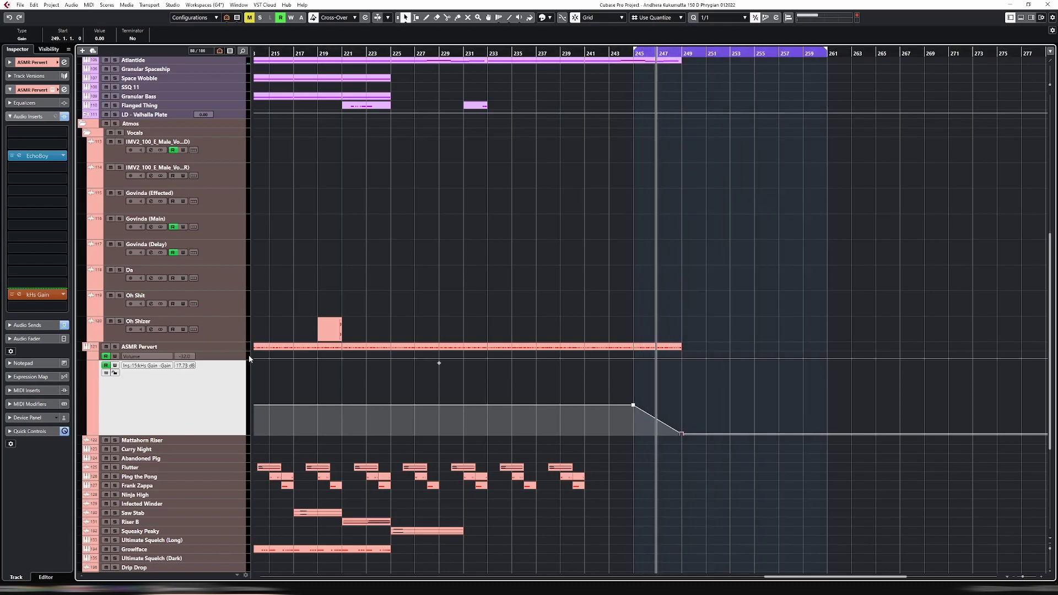
{"action": "left_click", "coordinate": [92, 358]}
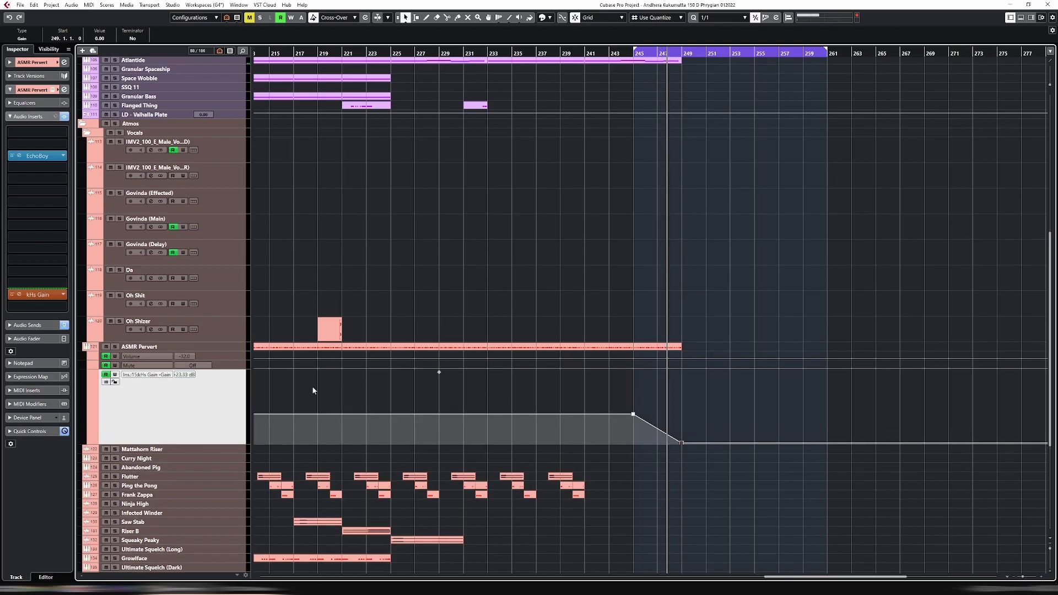
{"action": "left_click", "coordinate": [92, 372]}
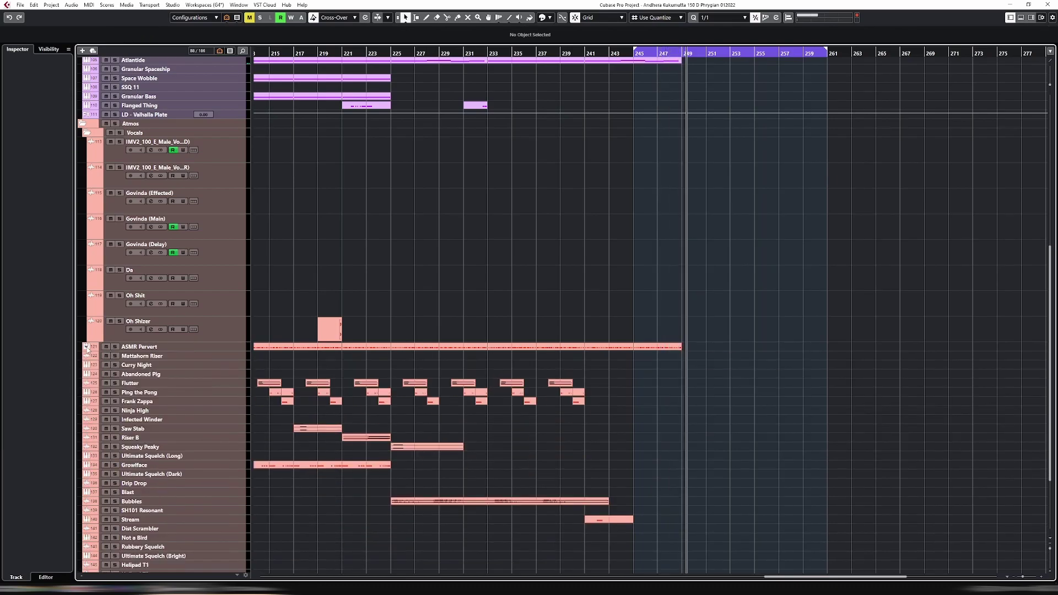